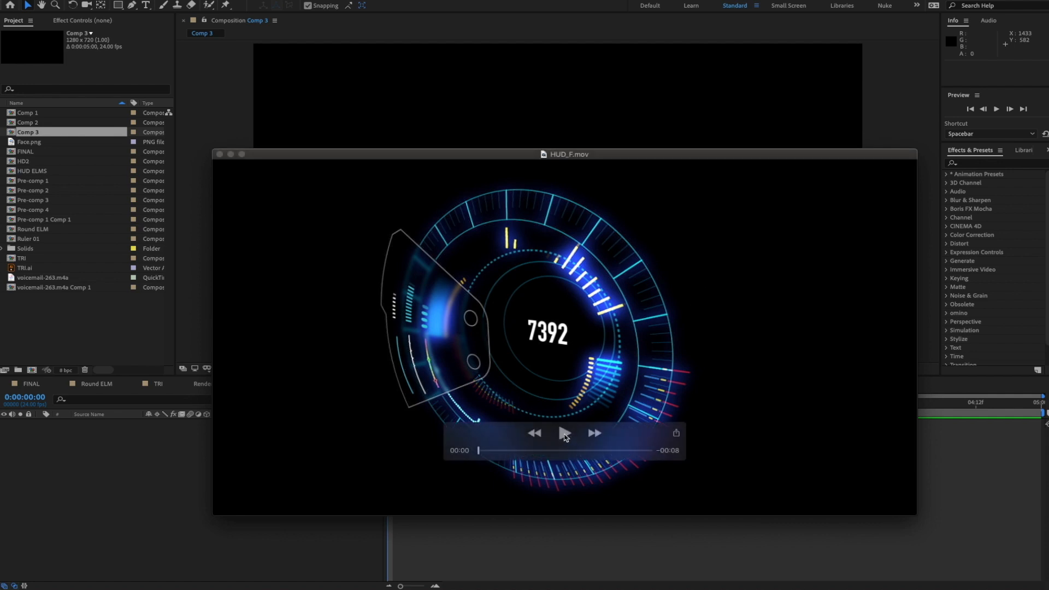
- Play the HUD_F.mov reference, replay it from 00:00, pause, then quit QuickTime Player
click(565, 434)
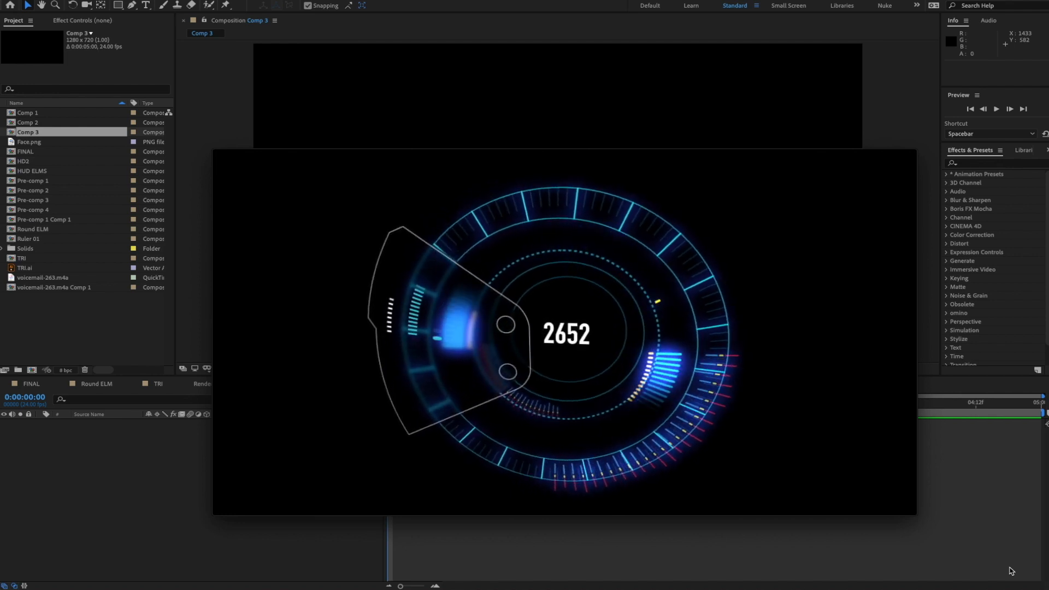
mouse_move(533, 437)
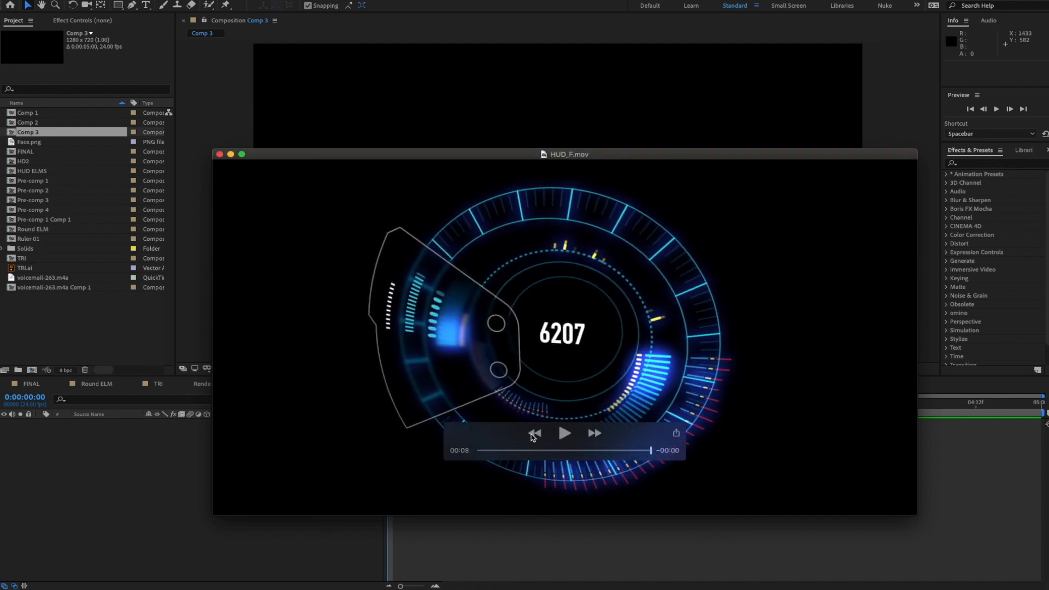
drag(652, 451, 463, 454)
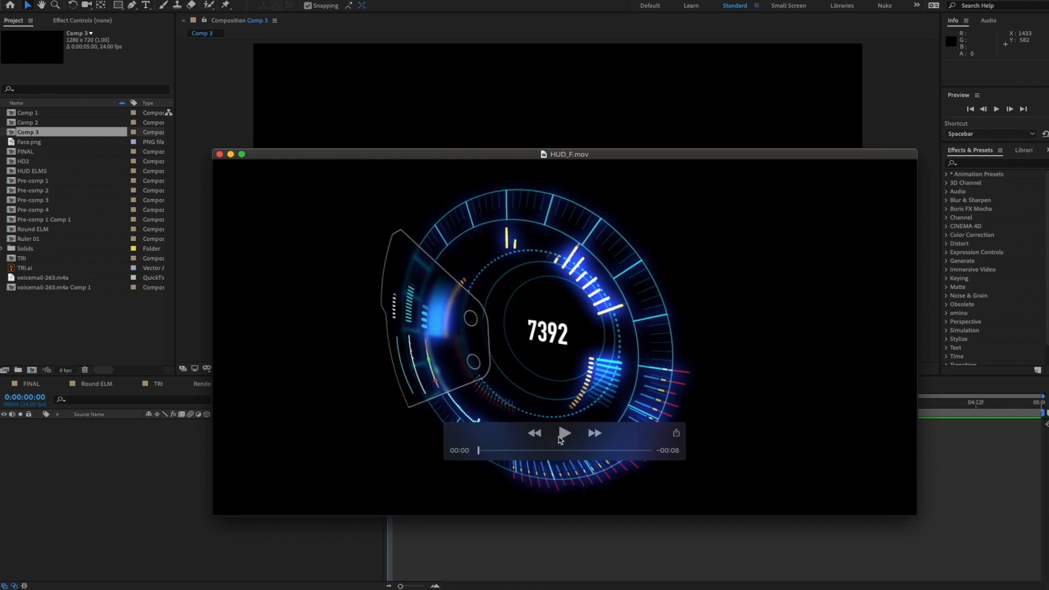
click(560, 437)
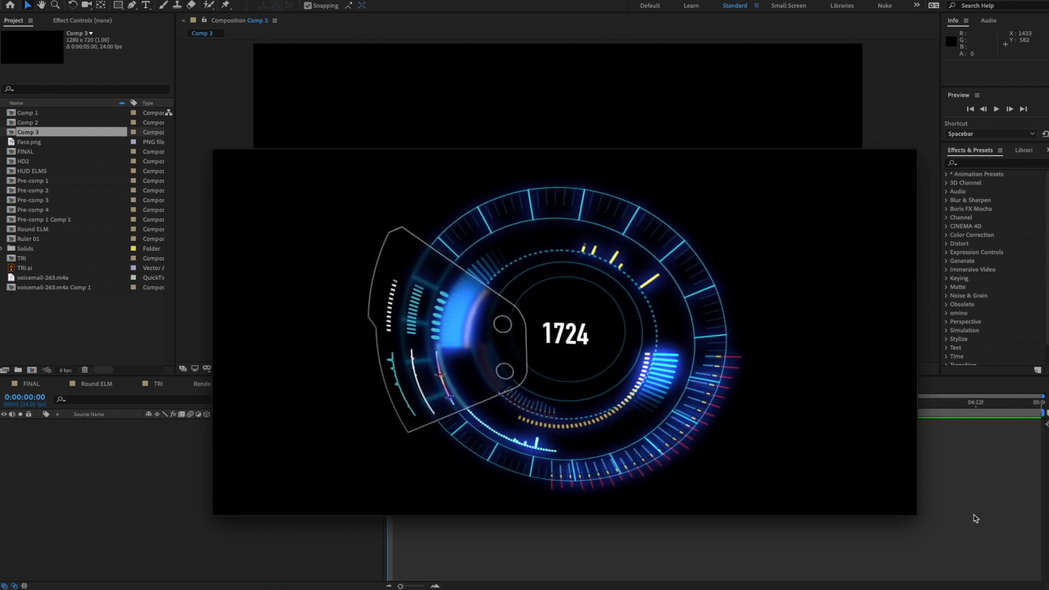
click(565, 433)
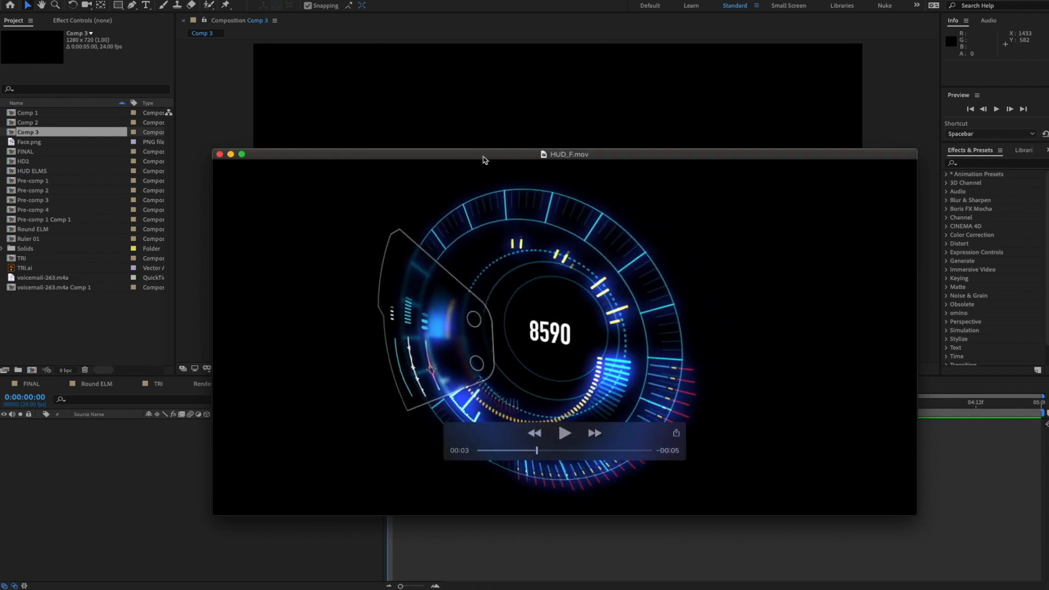
key(super+q)
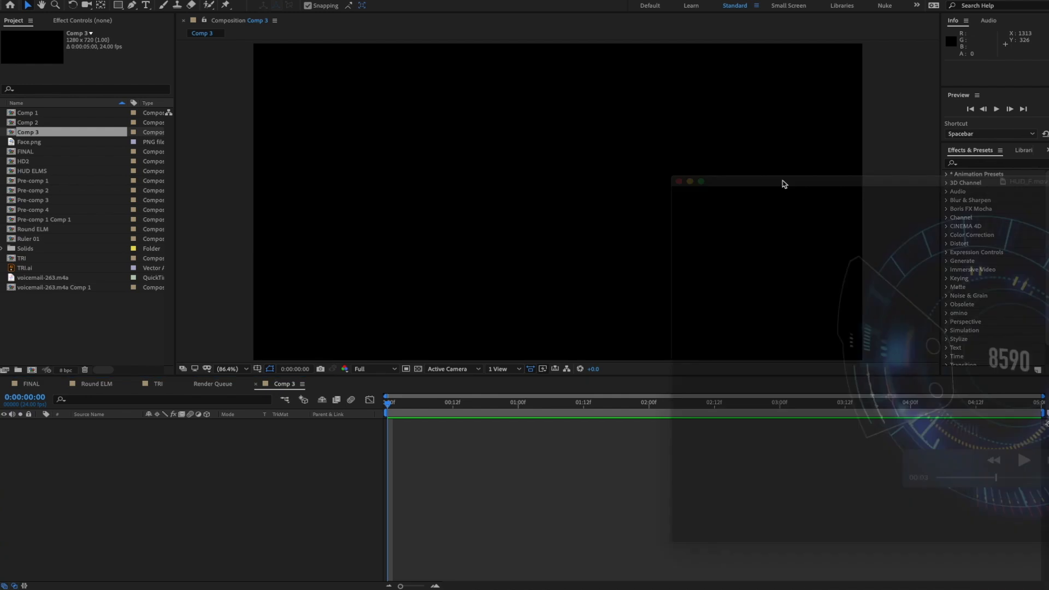
- Close the FINAL, Round ELM, TRI and Render Queue tabs so only Comp 3 remains
drag(783, 181, 435, 139)
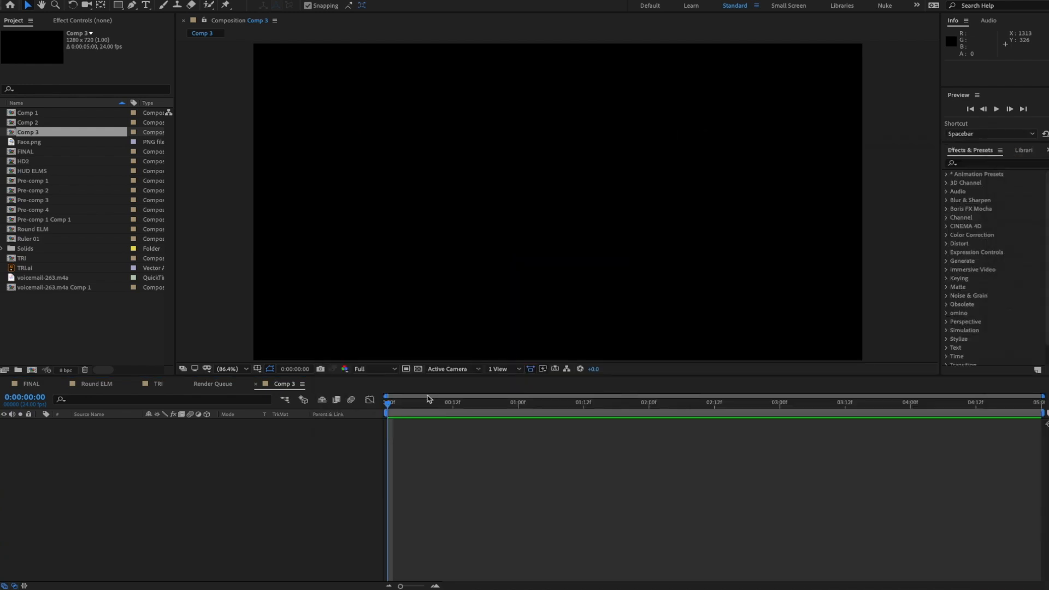
click(206, 459)
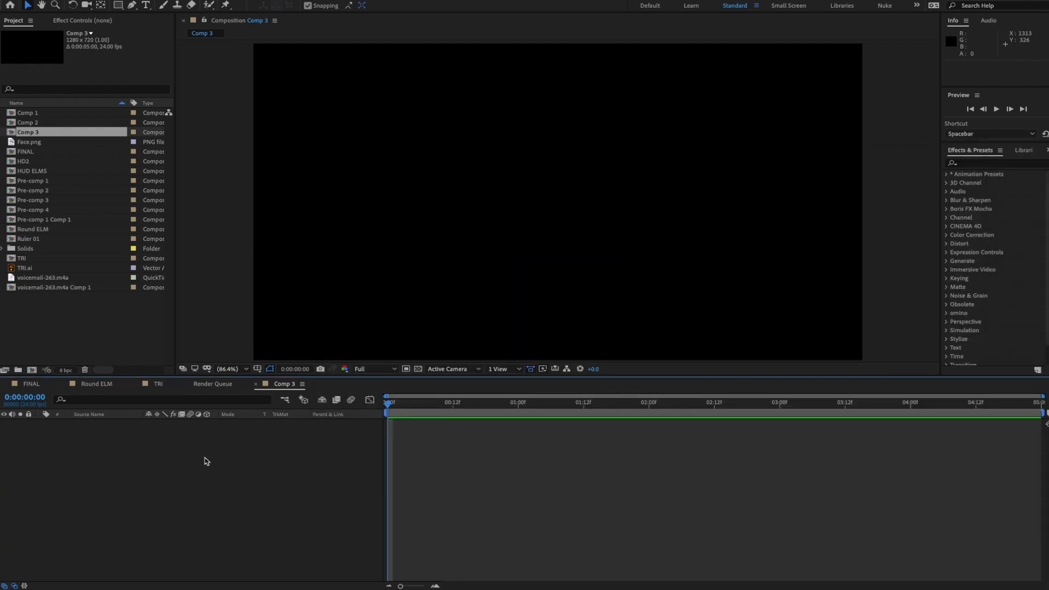
click(5, 386)
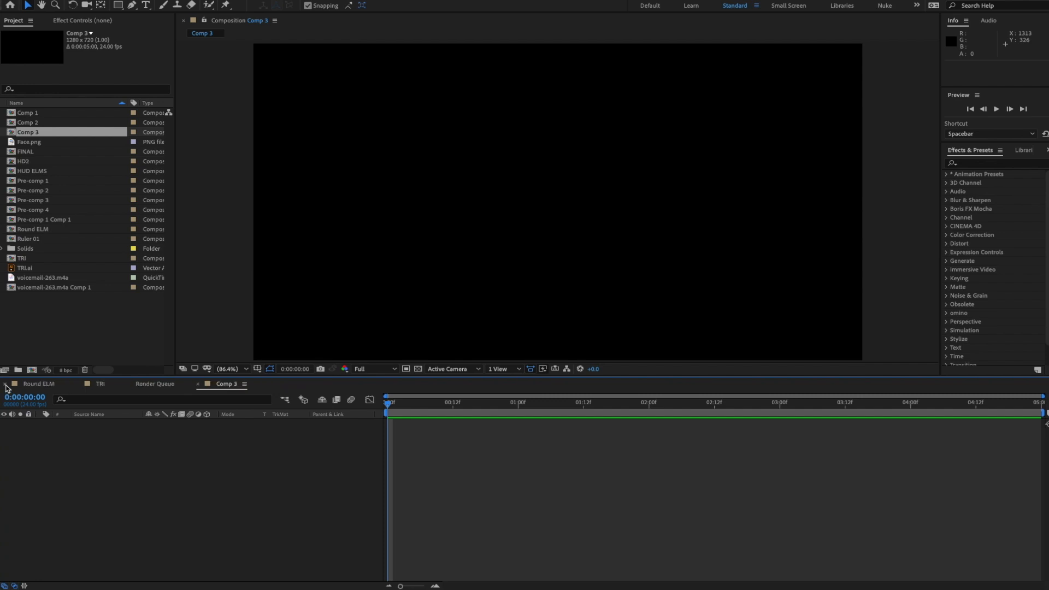
click(5, 385)
click(5, 385)
click(5, 385)
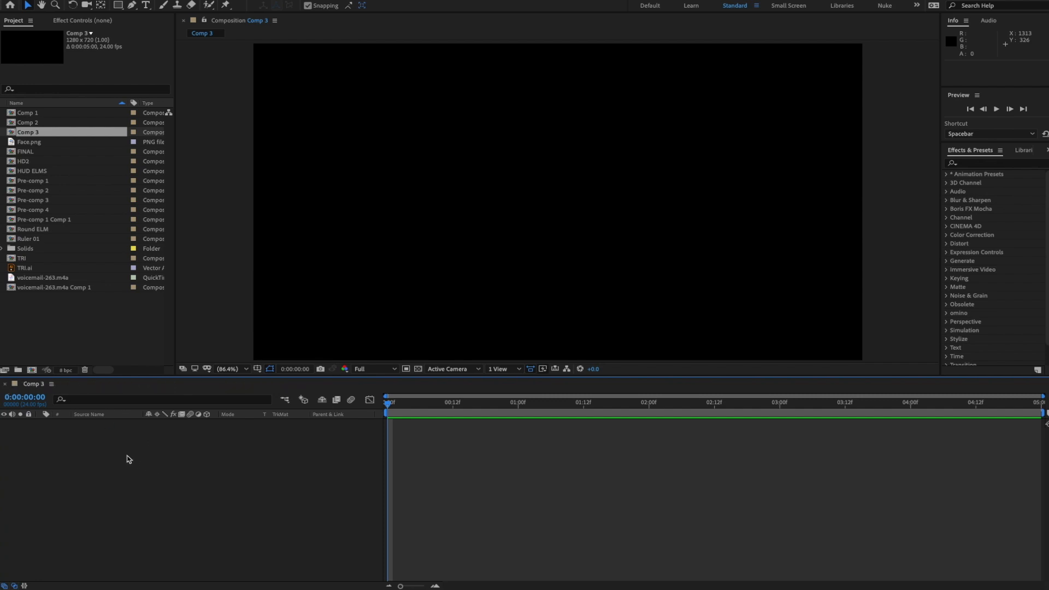
- Rename Comp 3 to 'HUD to render' in Composition Settings (Cmd+K)
key(ctrl+k)
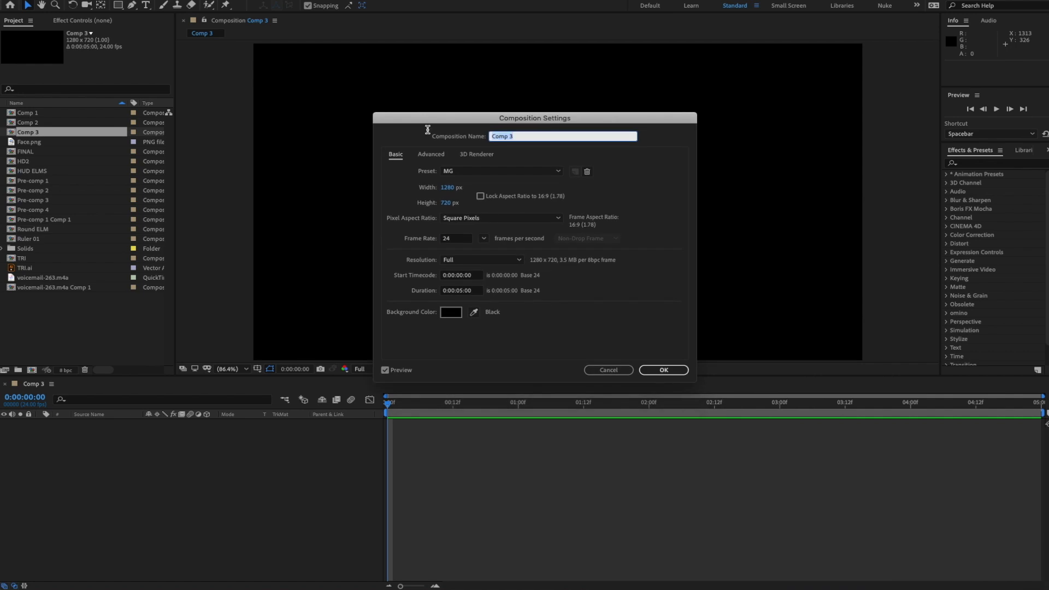
text(HUD to render)
key(Return)
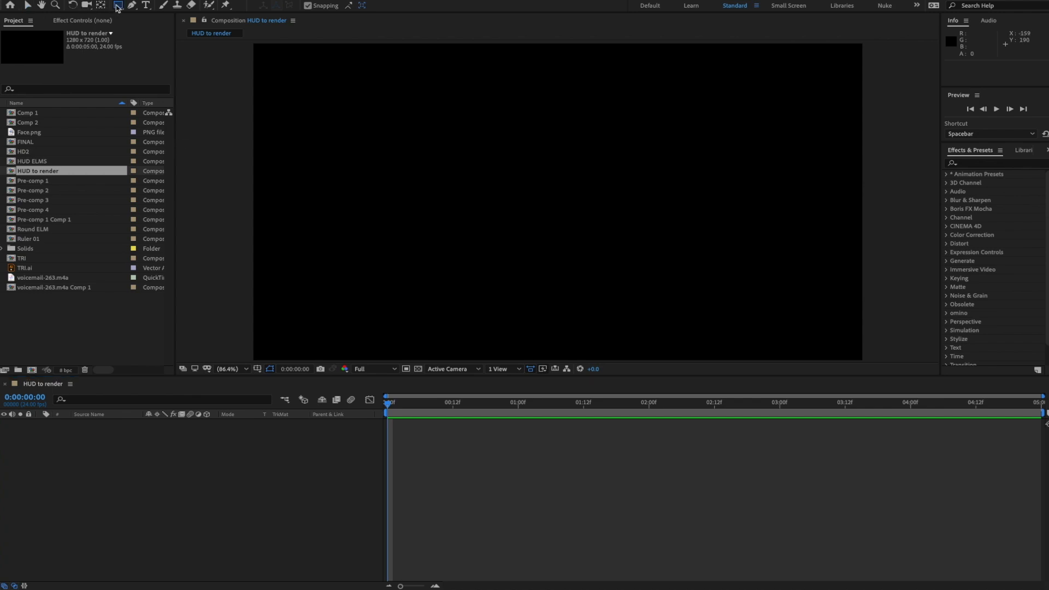
- Create a frame-filling ellipse with Fill set to None and a 2 px stroke
drag(118, 5, 153, 33)
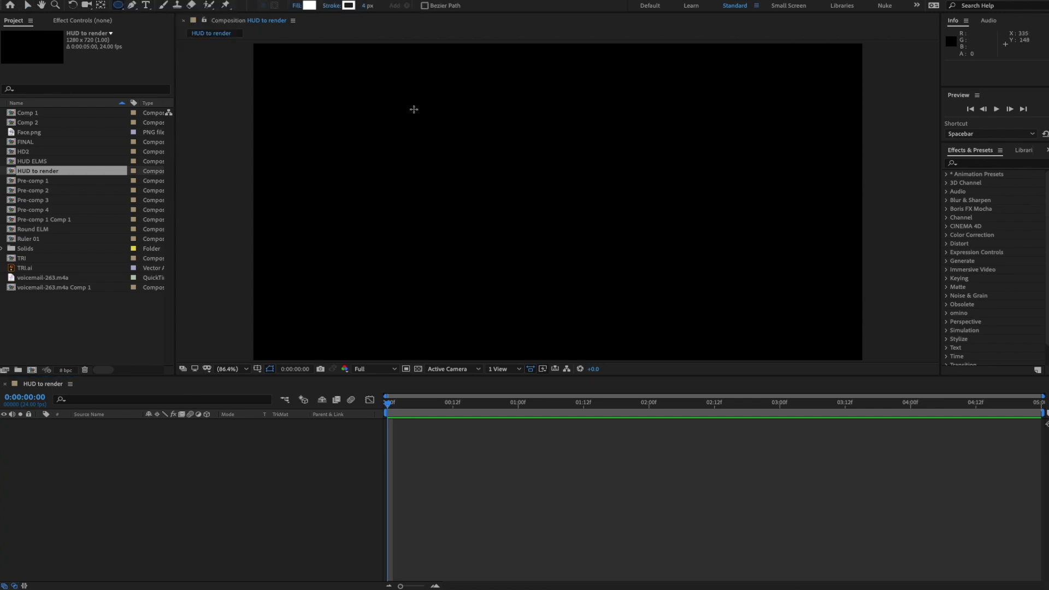
click(297, 6)
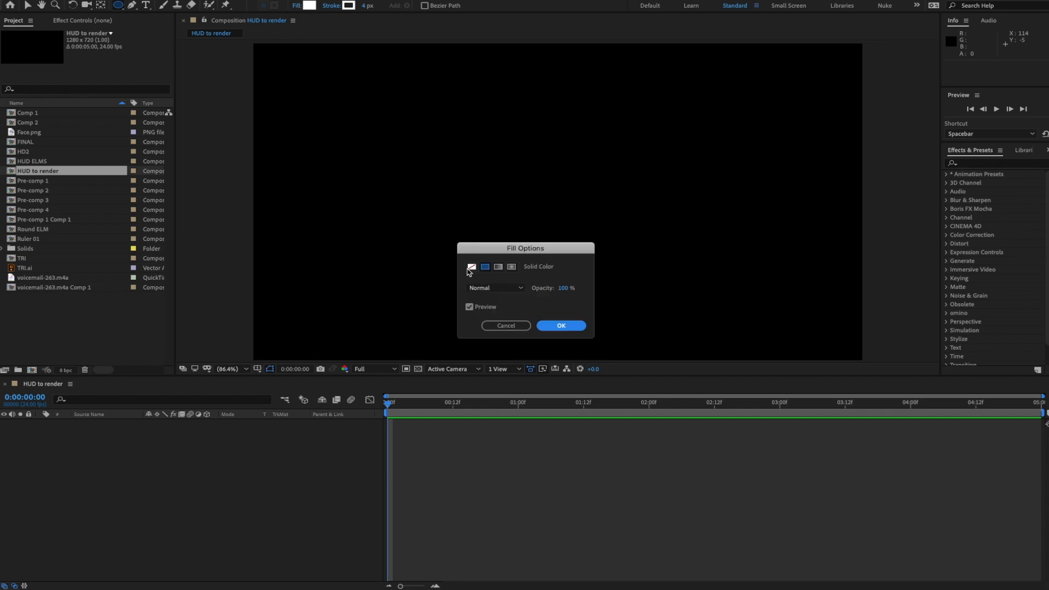
click(471, 267)
click(561, 325)
click(365, 6)
text(2)
key(Return)
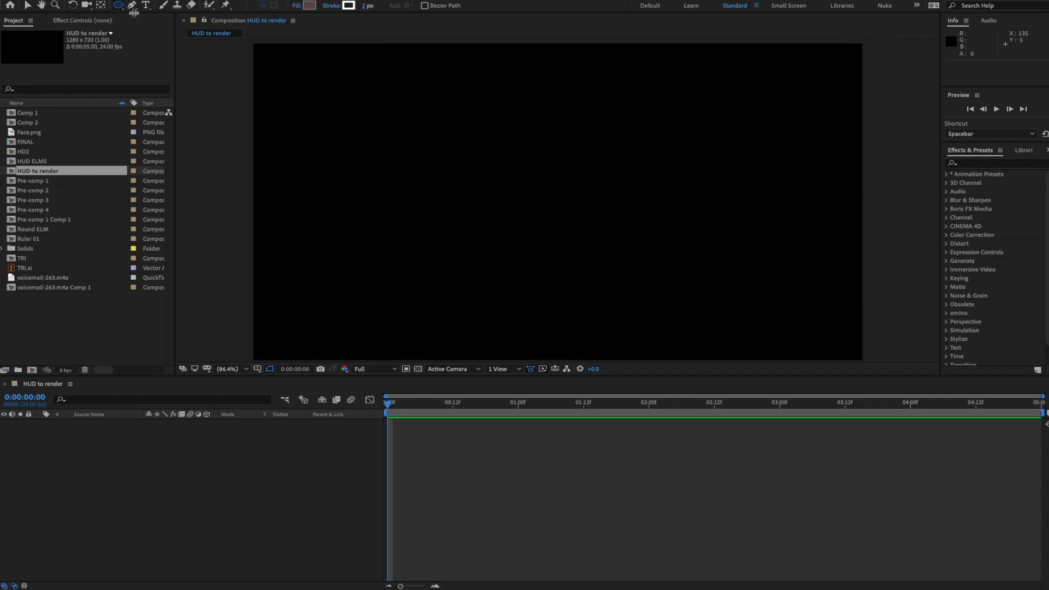
double_click(118, 6)
key(v)
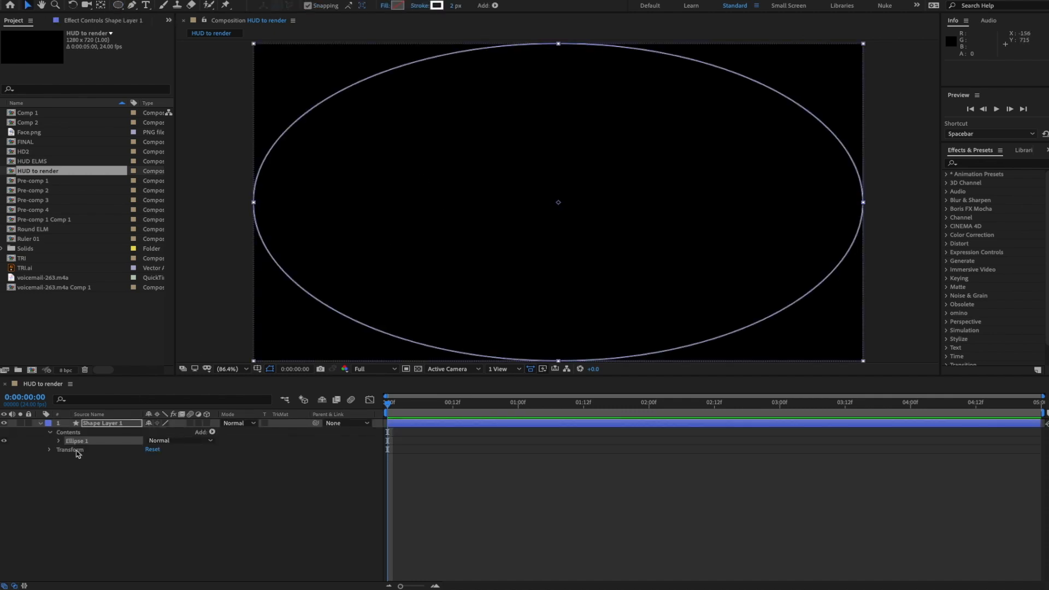
- Set Ellipse Path 1's size to 720, then reduce it to a 566 px circle
click(59, 441)
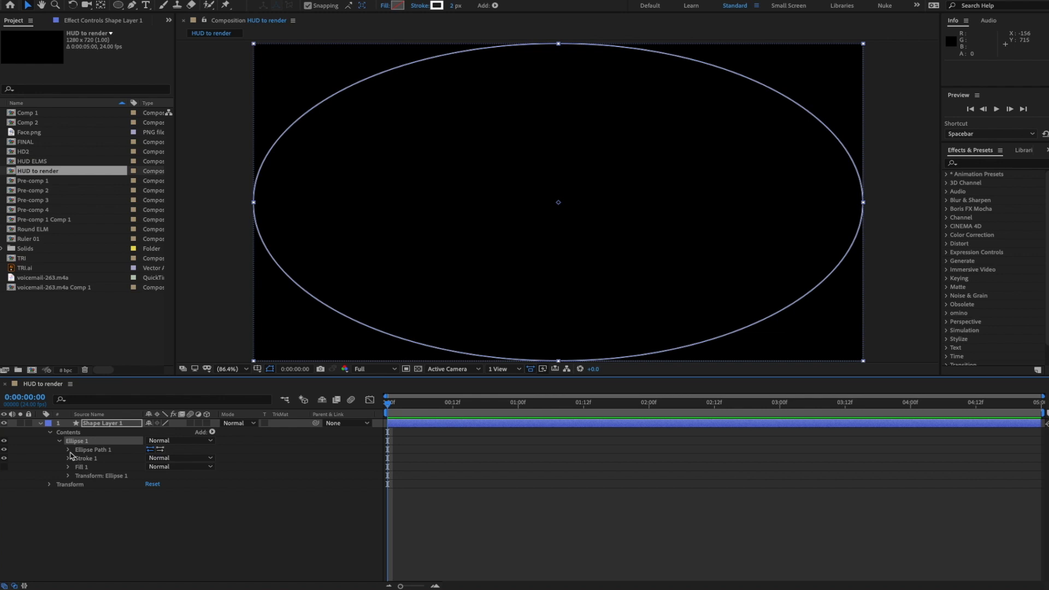
click(69, 450)
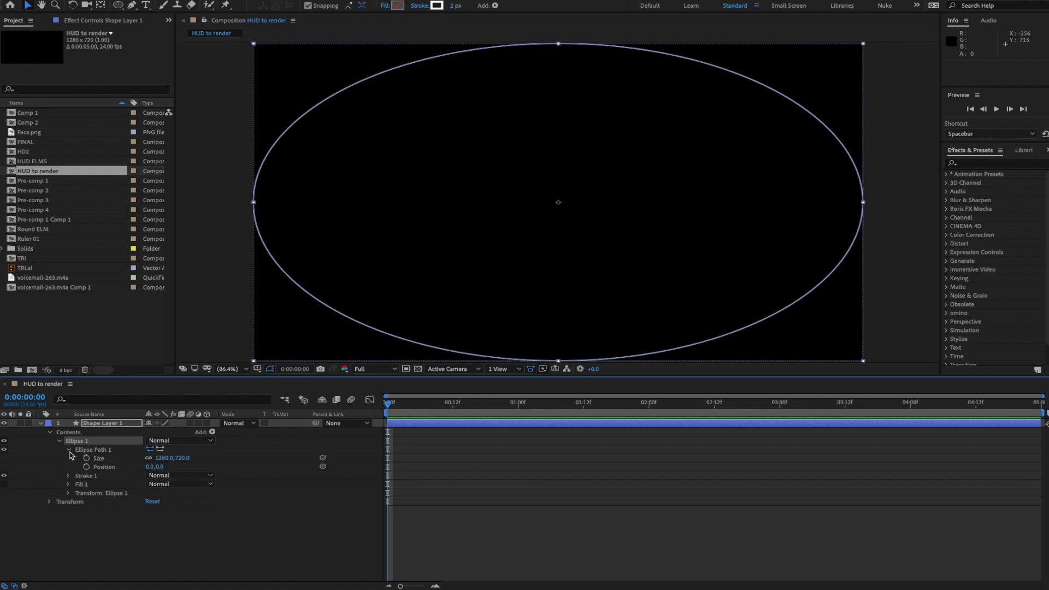
click(164, 458)
text(720)
key(Return)
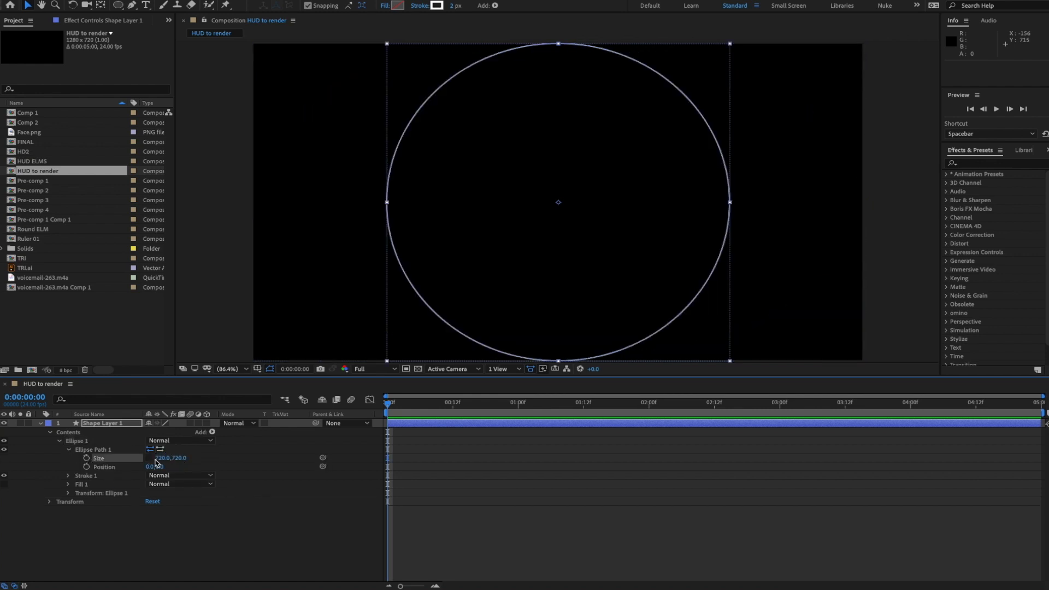
key(F2)
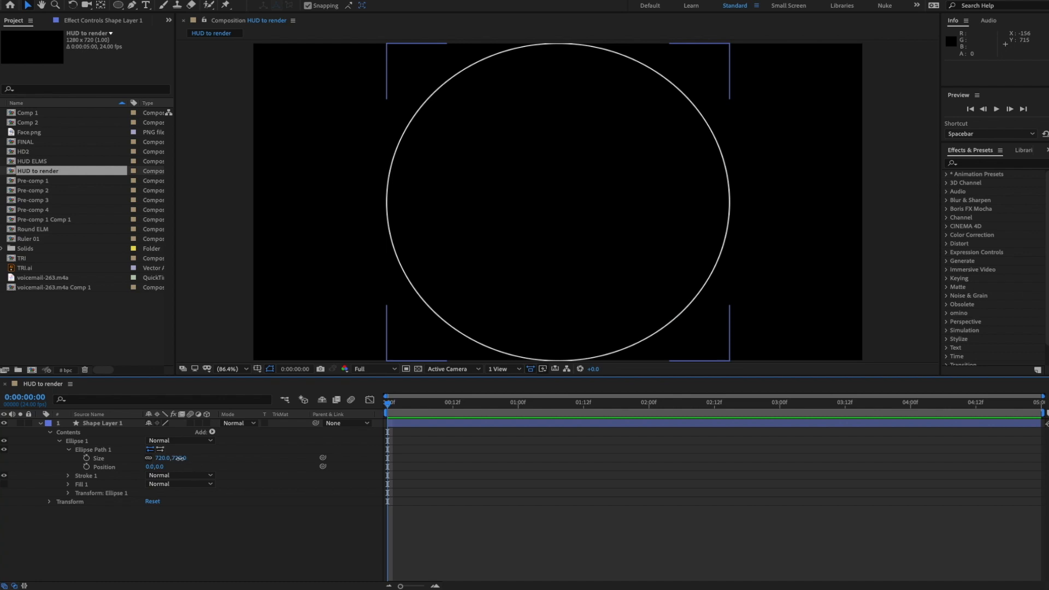
drag(180, 462, 114, 470)
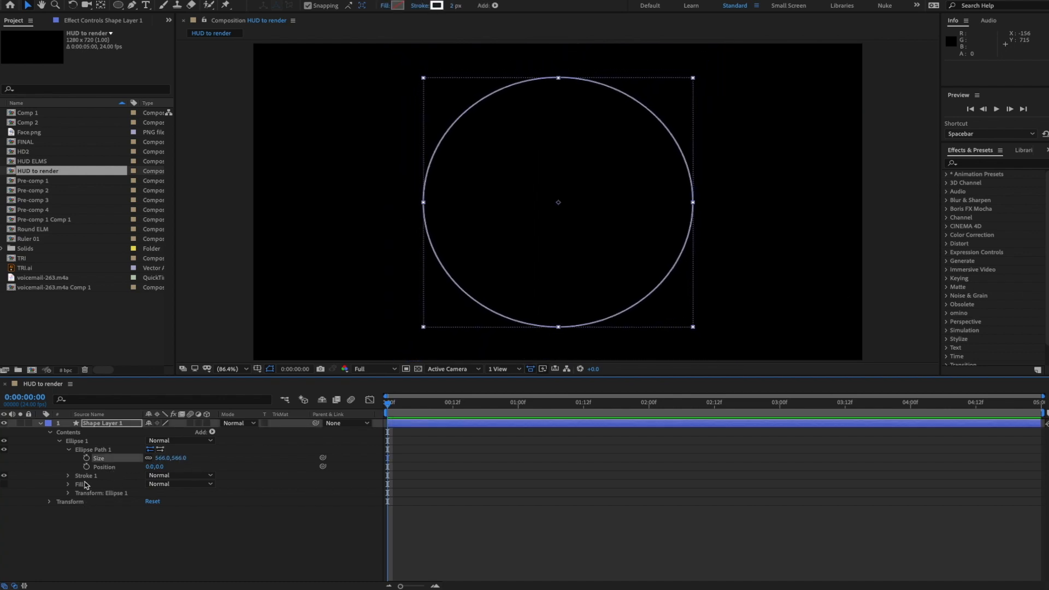
- Give Stroke 1 the blue colour 009CED and a width of 1
click(68, 475)
click(152, 493)
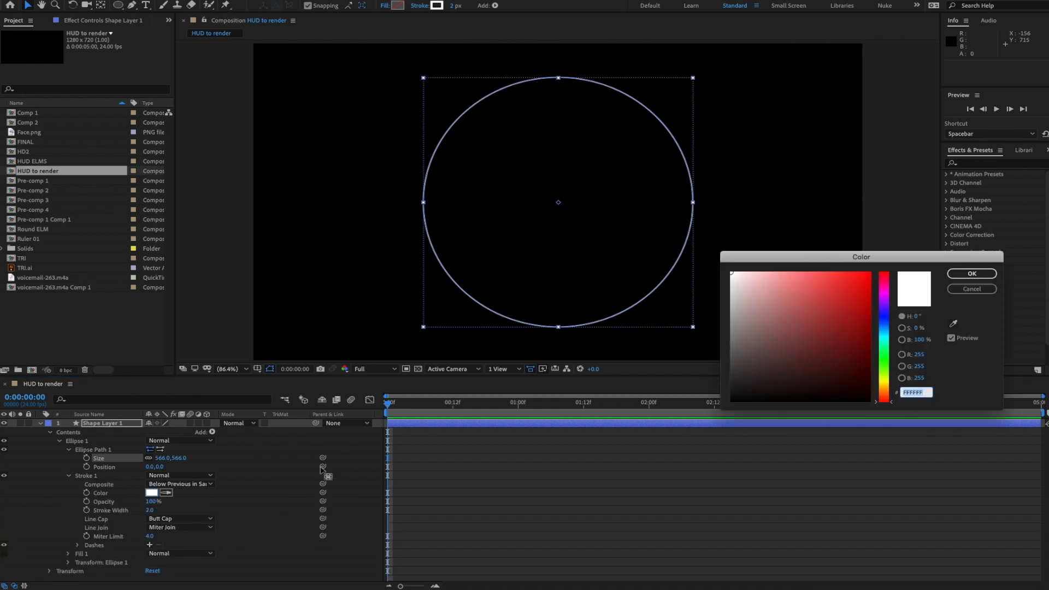
text(009CED)
key(Tab)
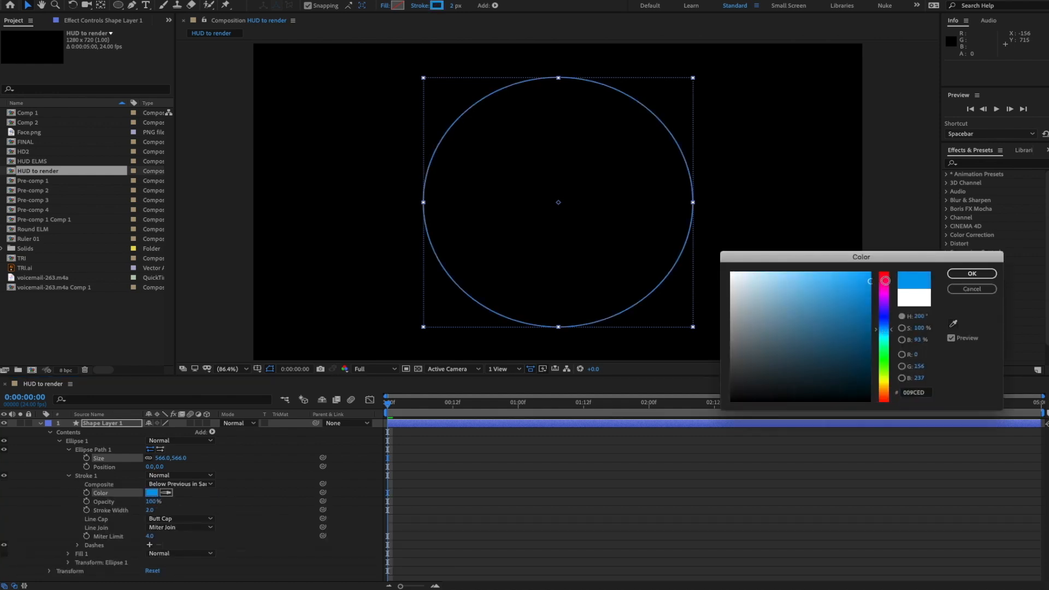
click(994, 281)
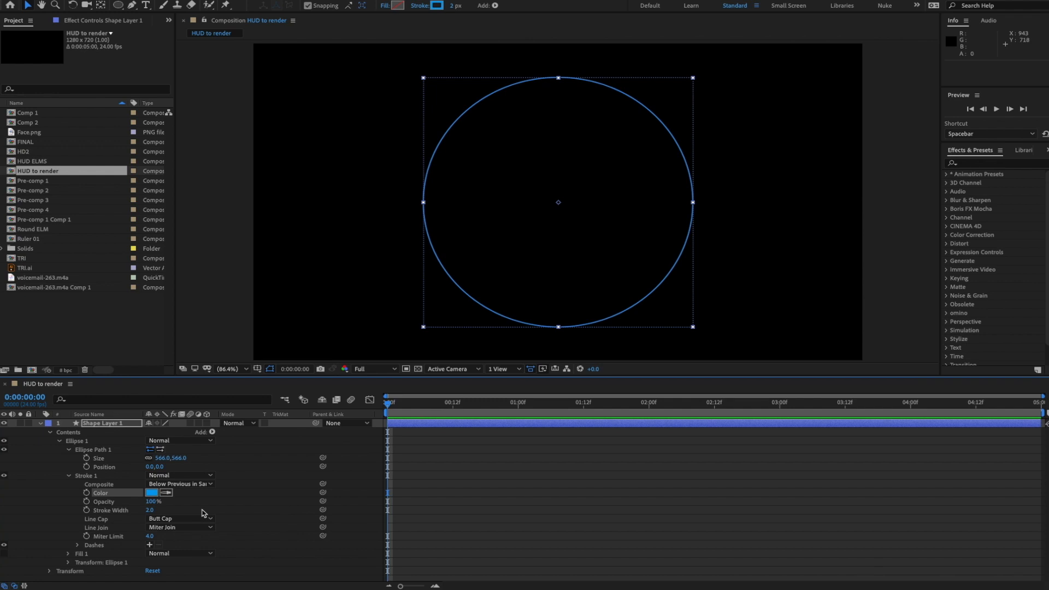
click(157, 514)
key(Return)
click(296, 493)
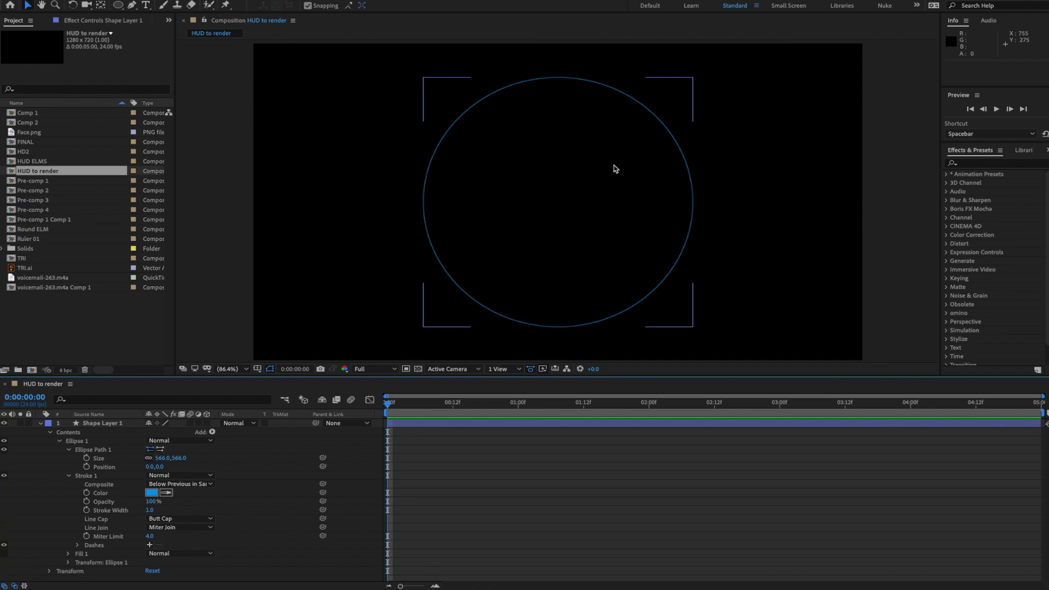
click(68, 476)
- Add an empty Group 1 and move Ellipse Path 1 inside it
click(68, 451)
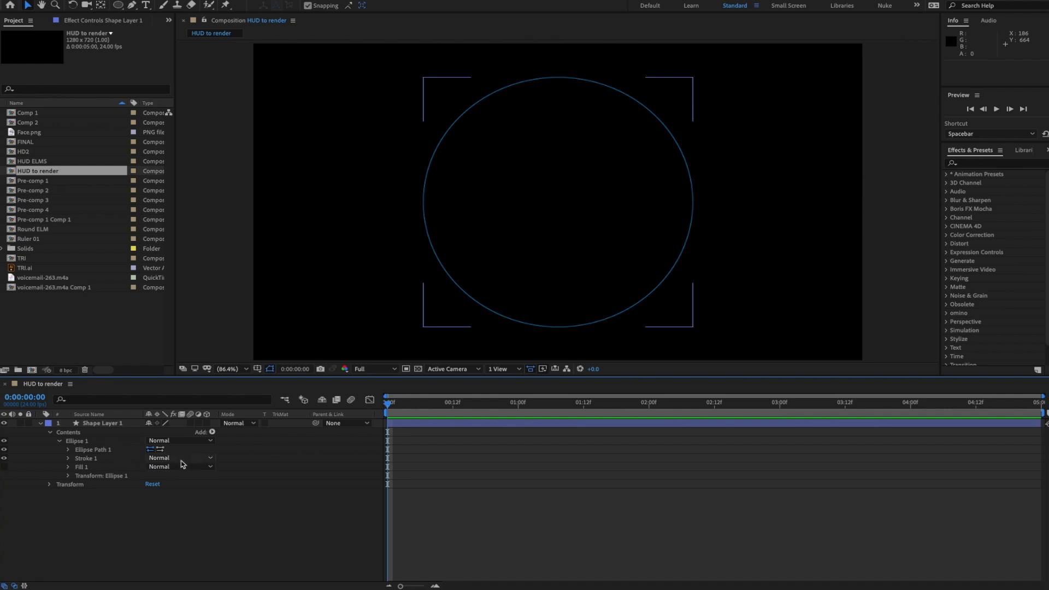
click(212, 432)
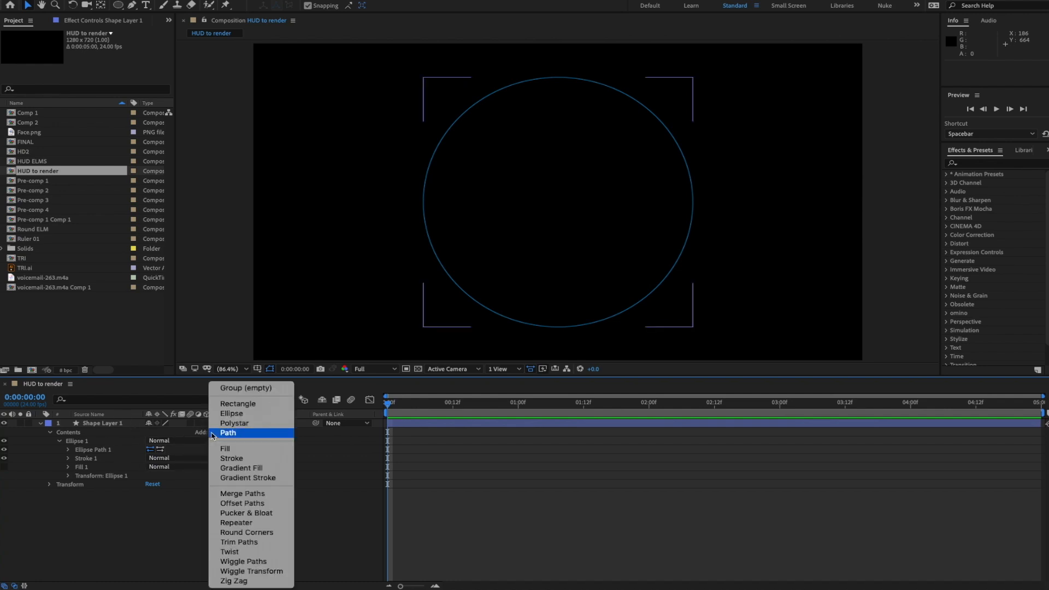
click(241, 389)
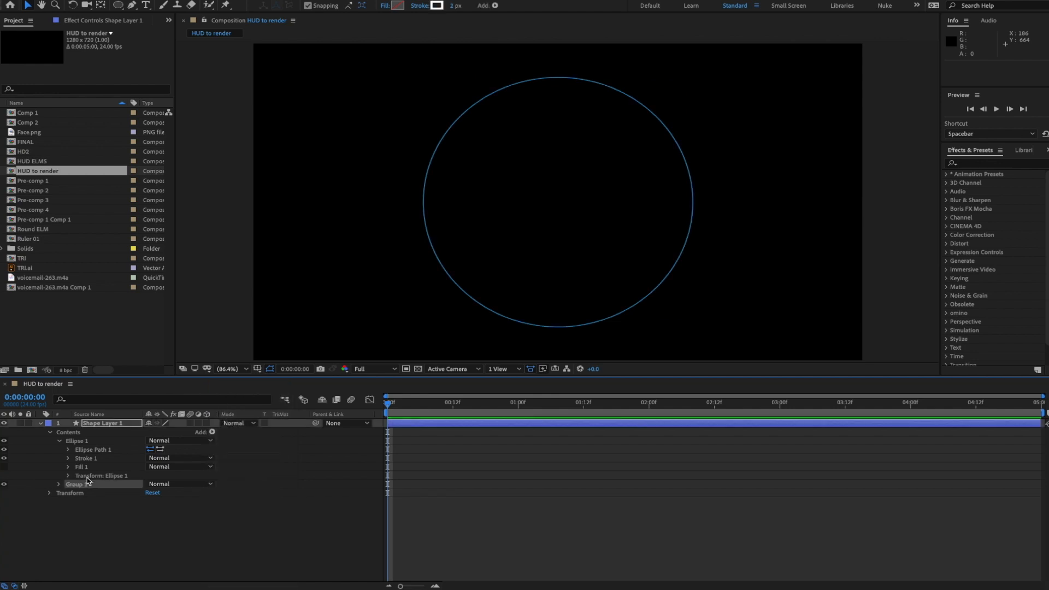
drag(79, 486, 82, 437)
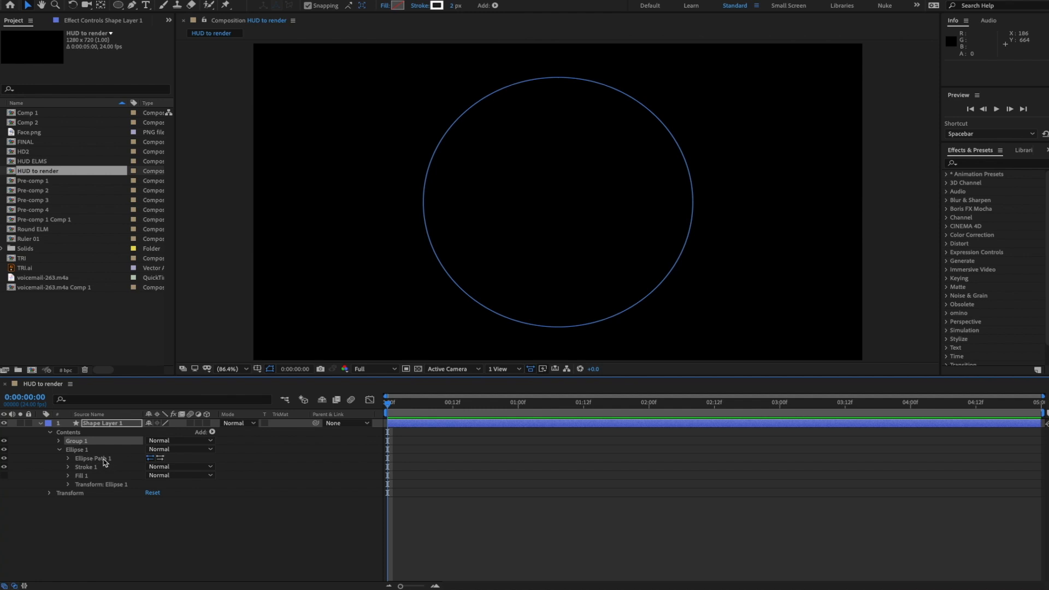
drag(105, 462, 83, 442)
click(60, 441)
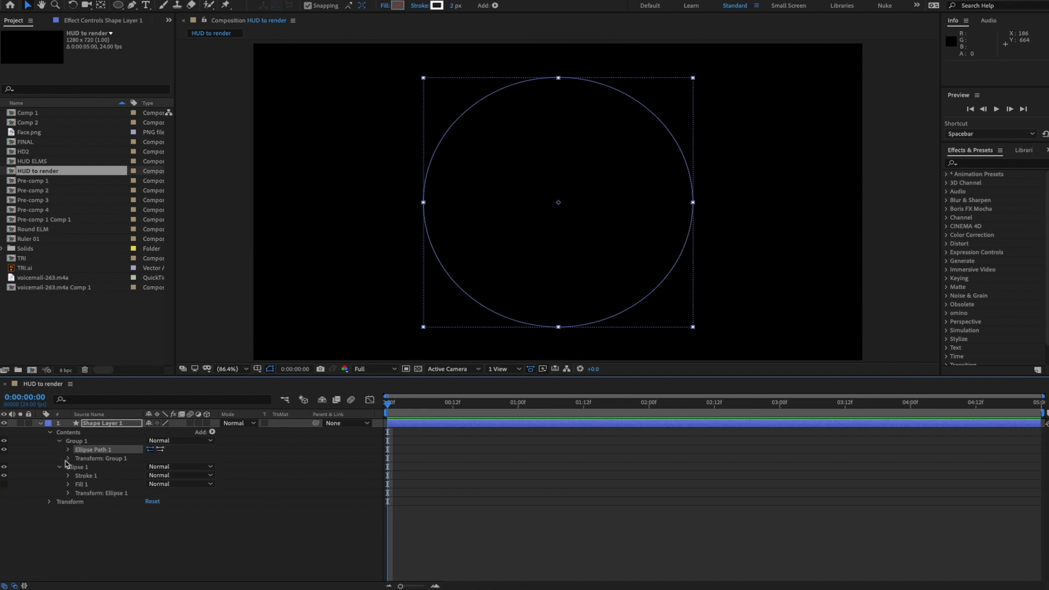
- Add a Stroke to Group 1 and position Stroke 1 beneath the group's path
click(82, 441)
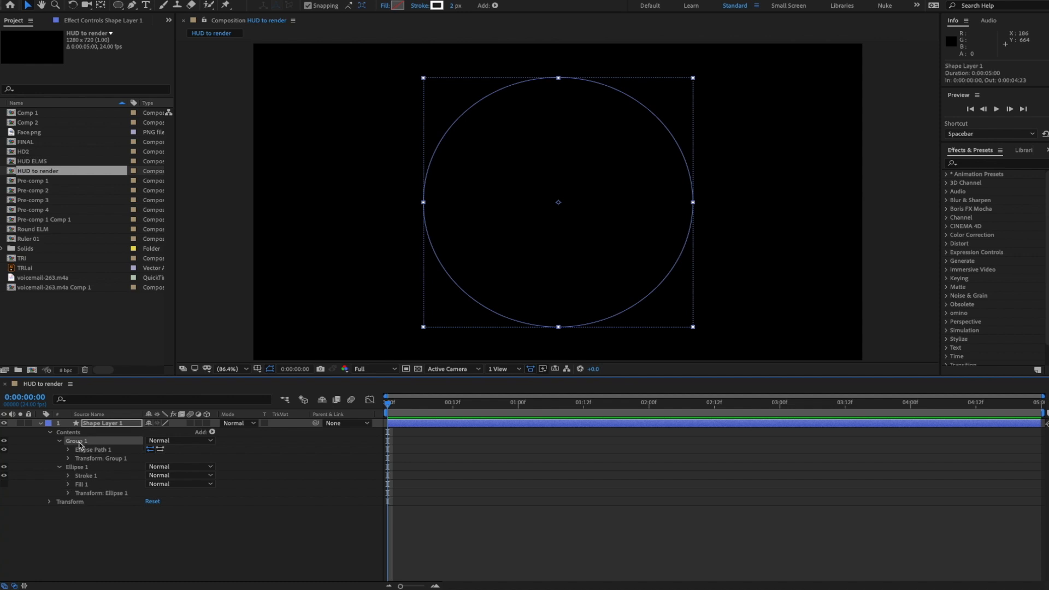
click(212, 432)
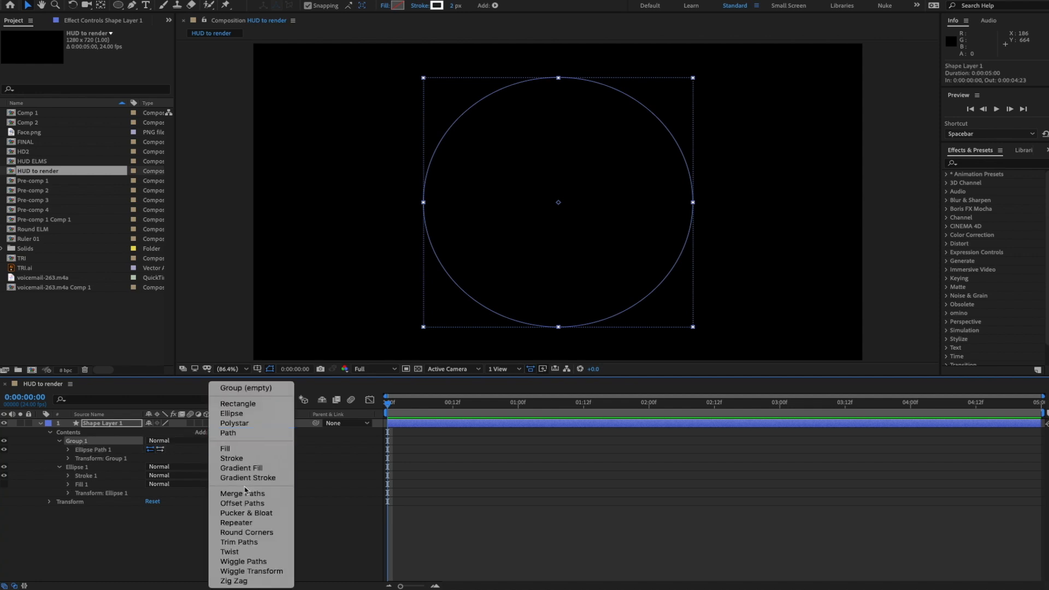
click(244, 461)
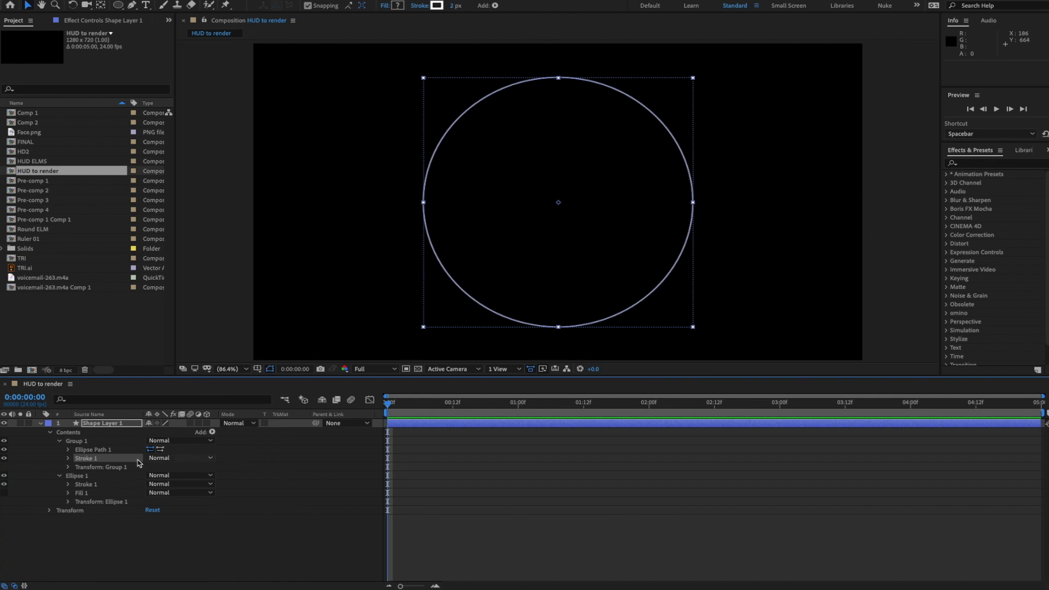
drag(96, 461, 97, 477)
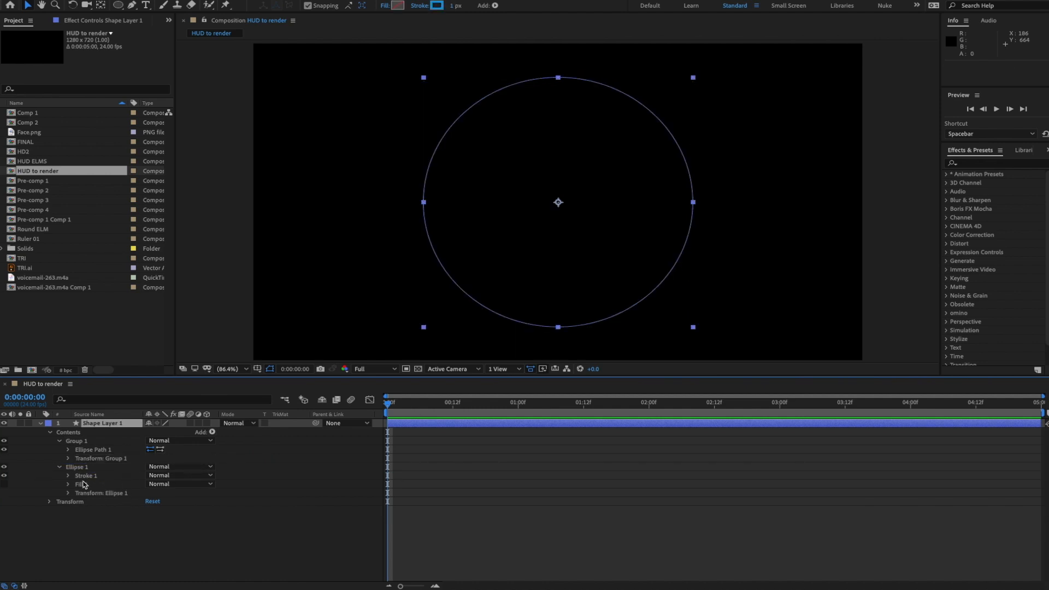
drag(92, 481, 88, 464)
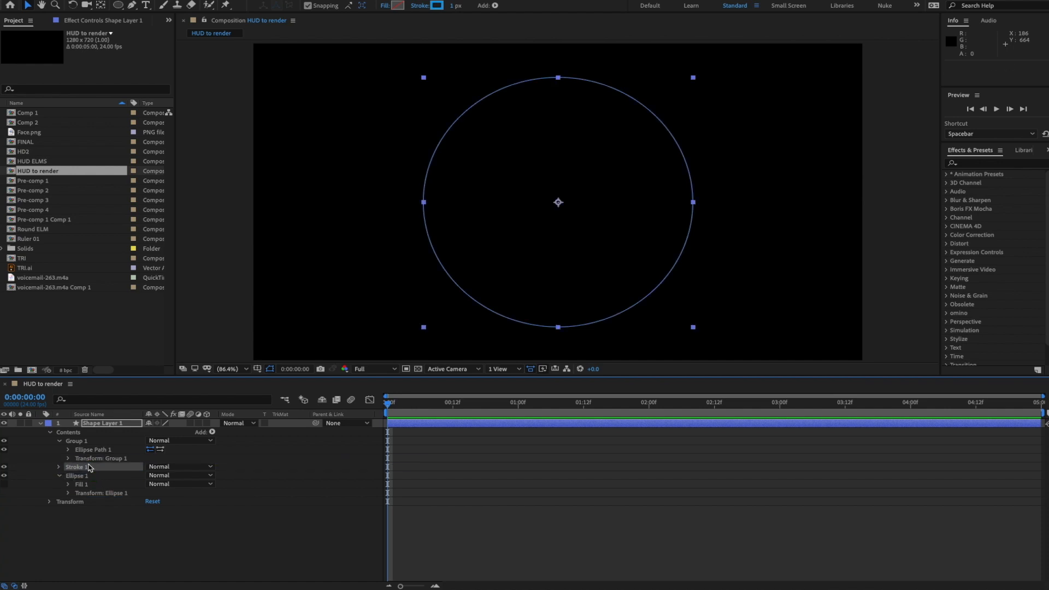
- Delete the old Ellipse 1 group along with its fill
click(166, 537)
click(94, 479)
click(77, 470)
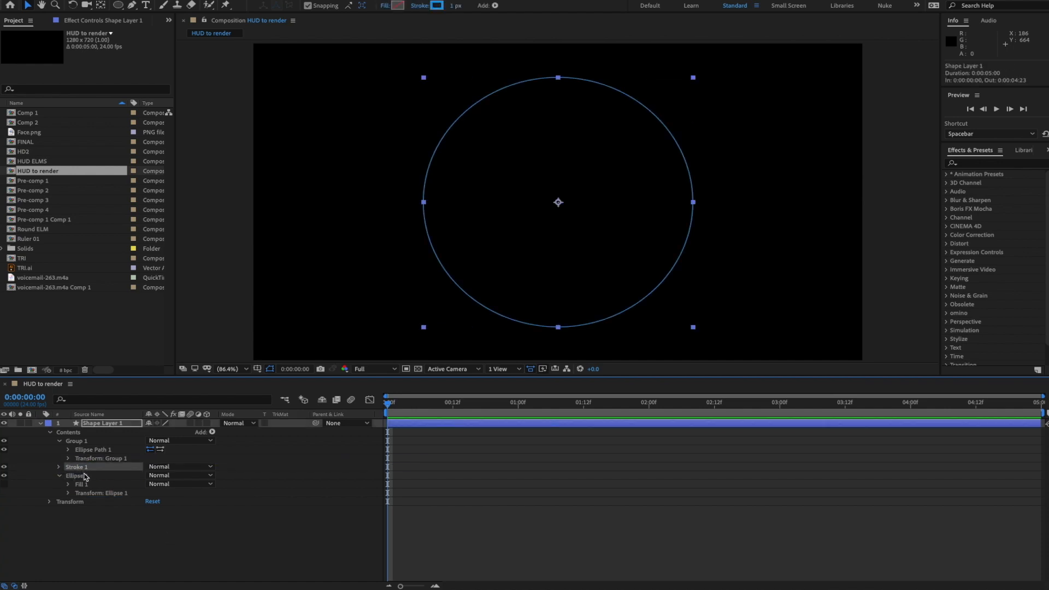
click(77, 476)
key(Delete)
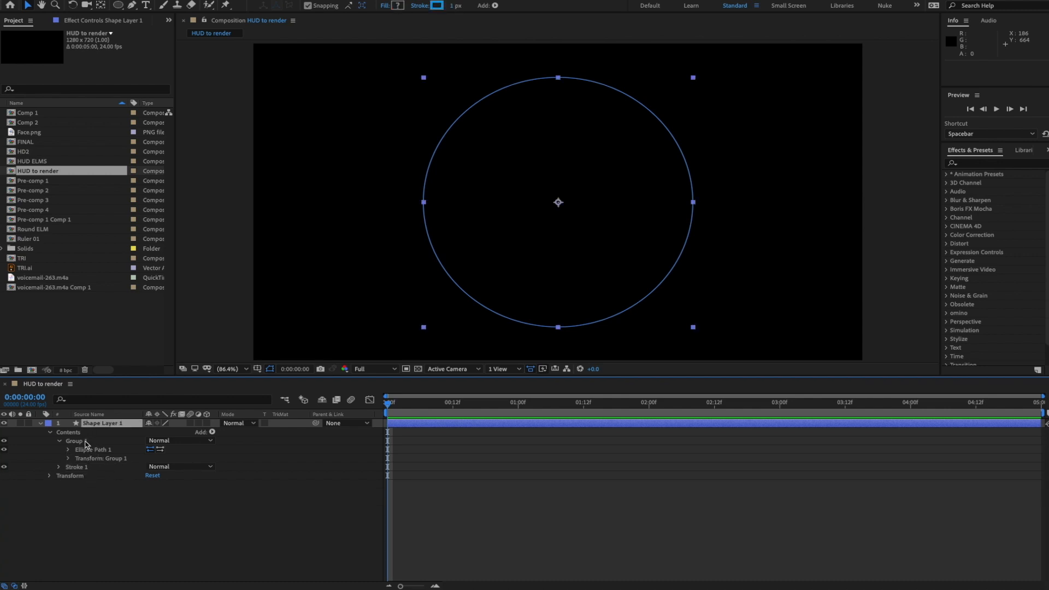
- Duplicate Ellipse Path 1 and shrink Ellipse Path 2 to 455×455 as an inner ring
click(212, 432)
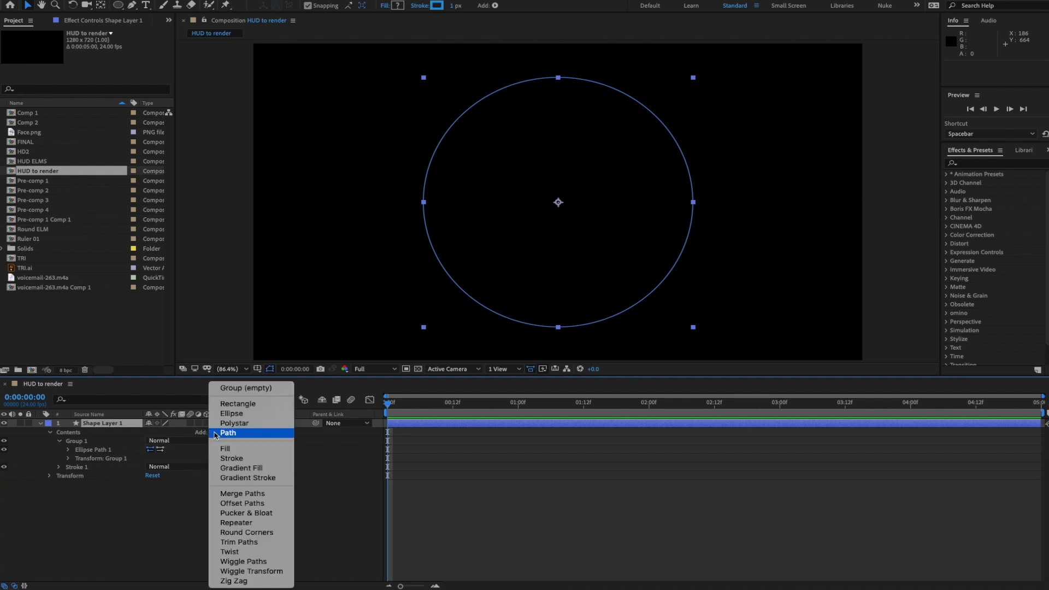
click(100, 498)
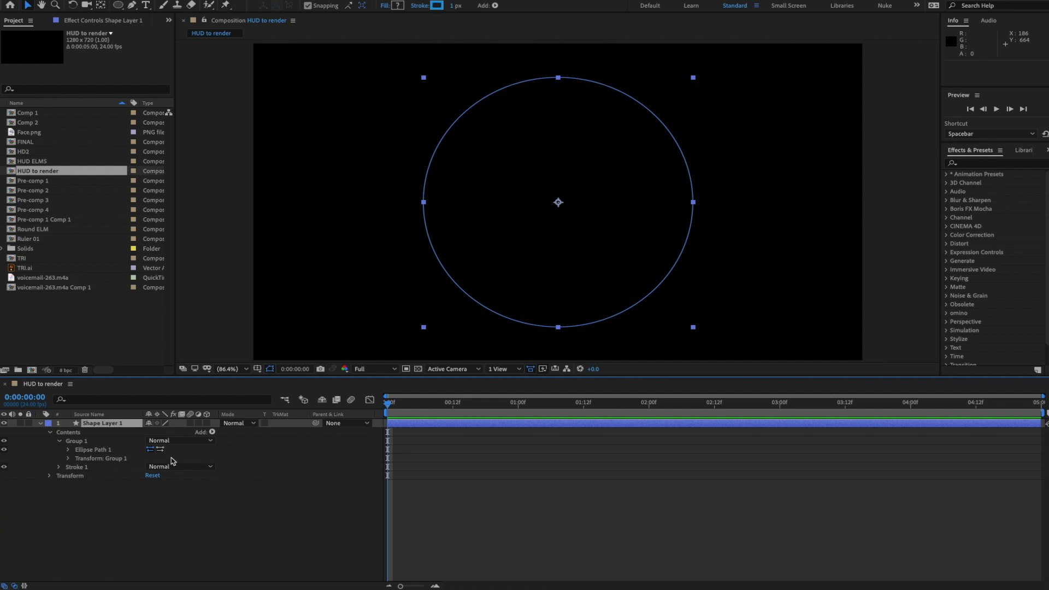
click(90, 451)
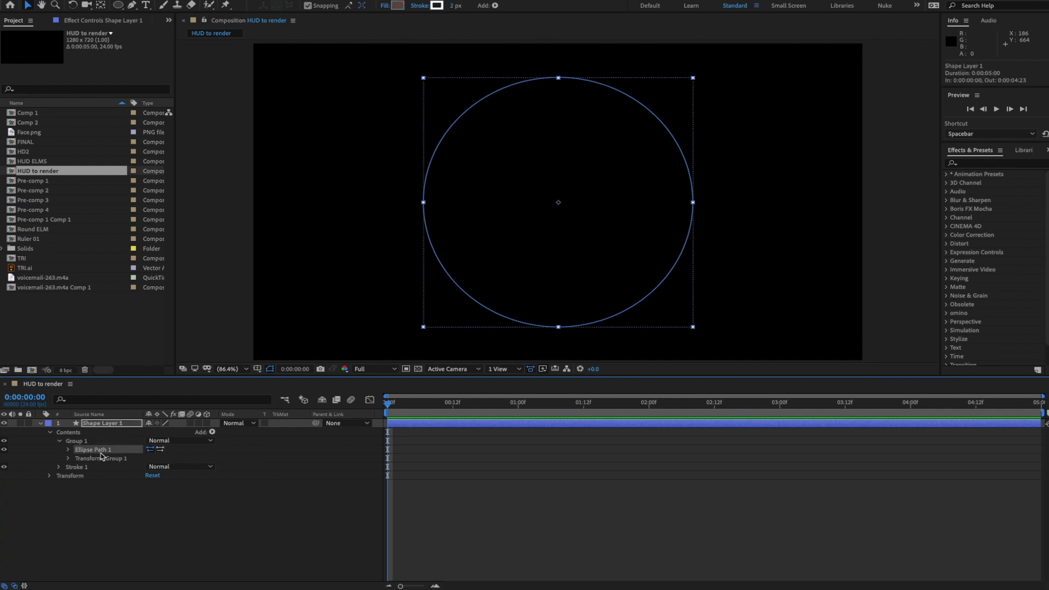
key(ctrl+d)
click(67, 462)
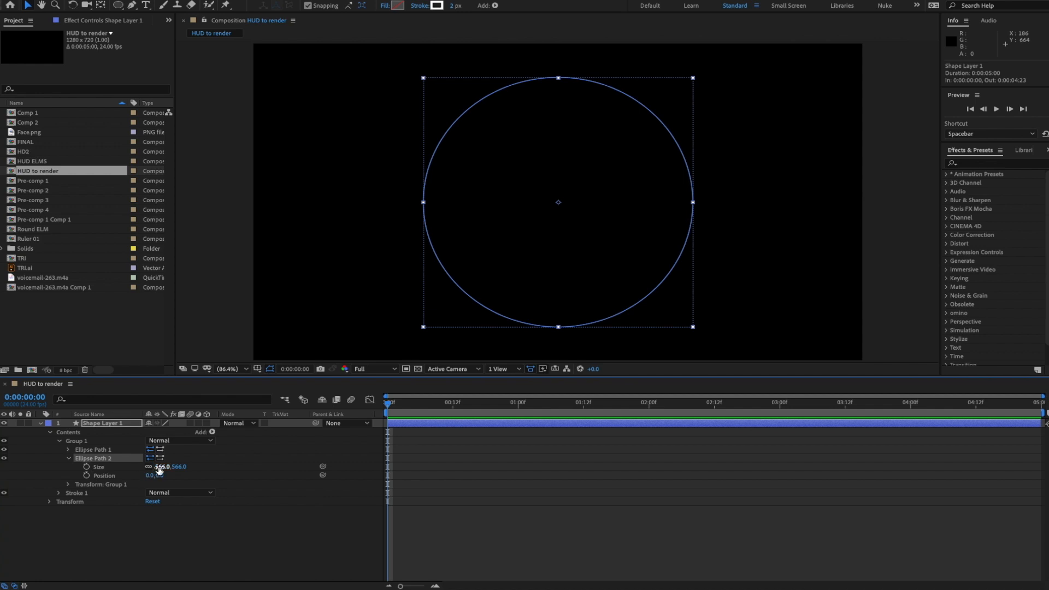
drag(163, 466, 108, 476)
click(197, 535)
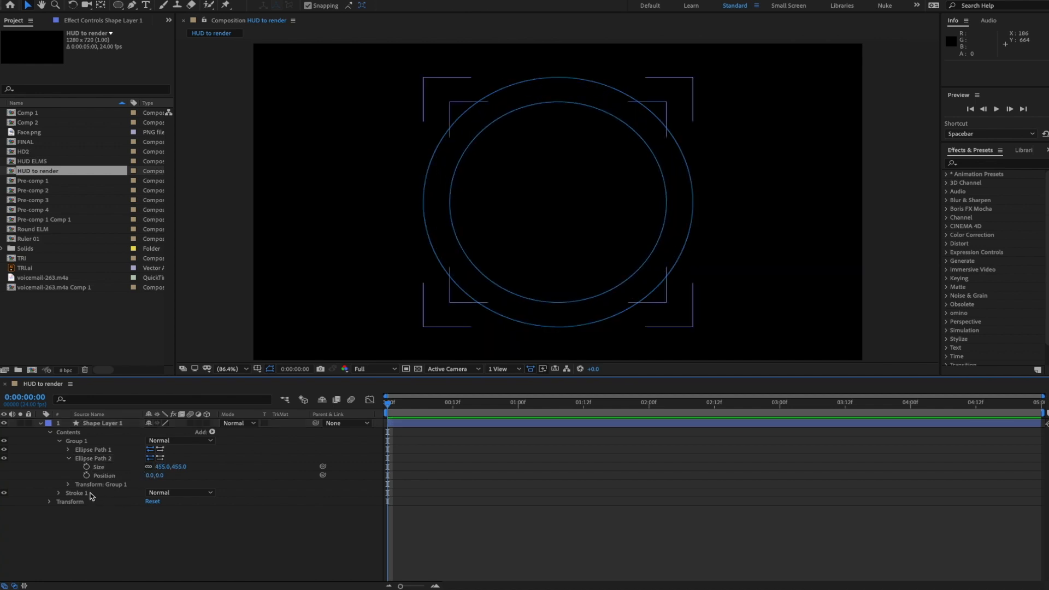
click(68, 460)
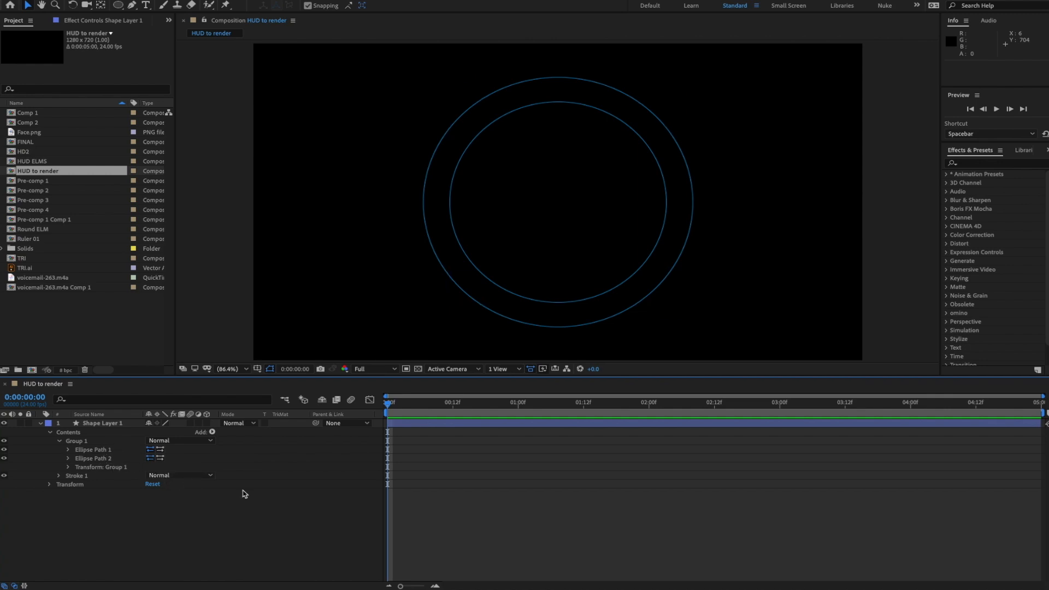
- With Group 1 selected, start a vertical line with the Pen tool at its top point
click(78, 444)
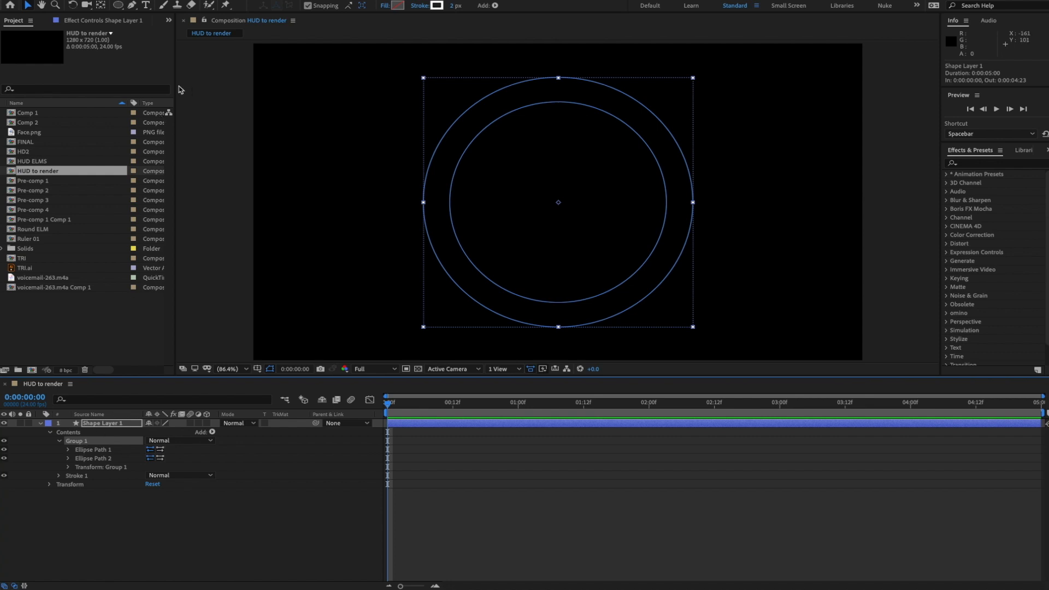
click(135, 7)
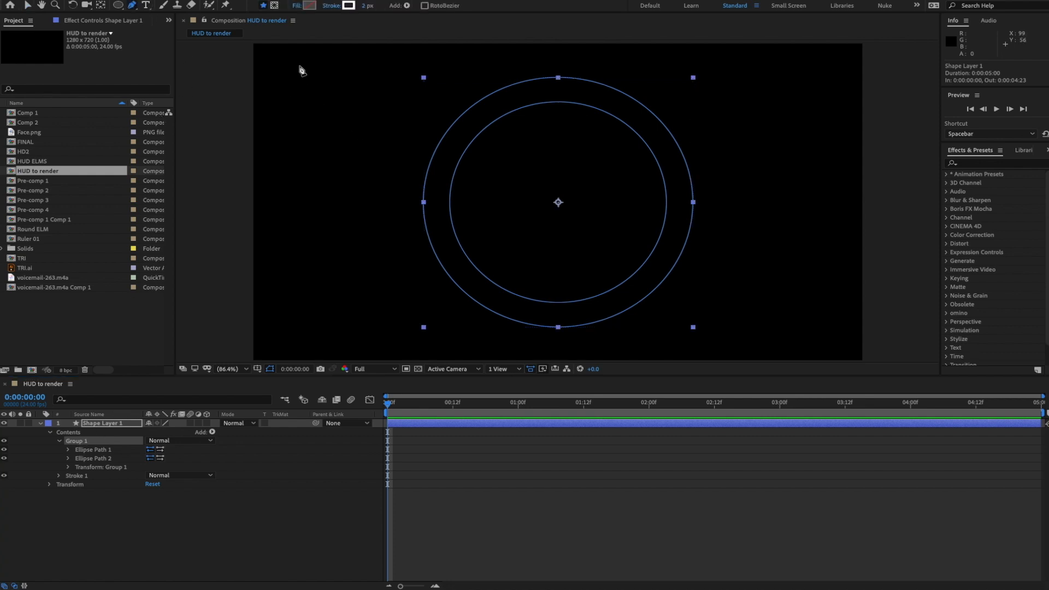
click(327, 104)
- Place the bottom point to finish the short vertical line
click(326, 136)
key(F2)
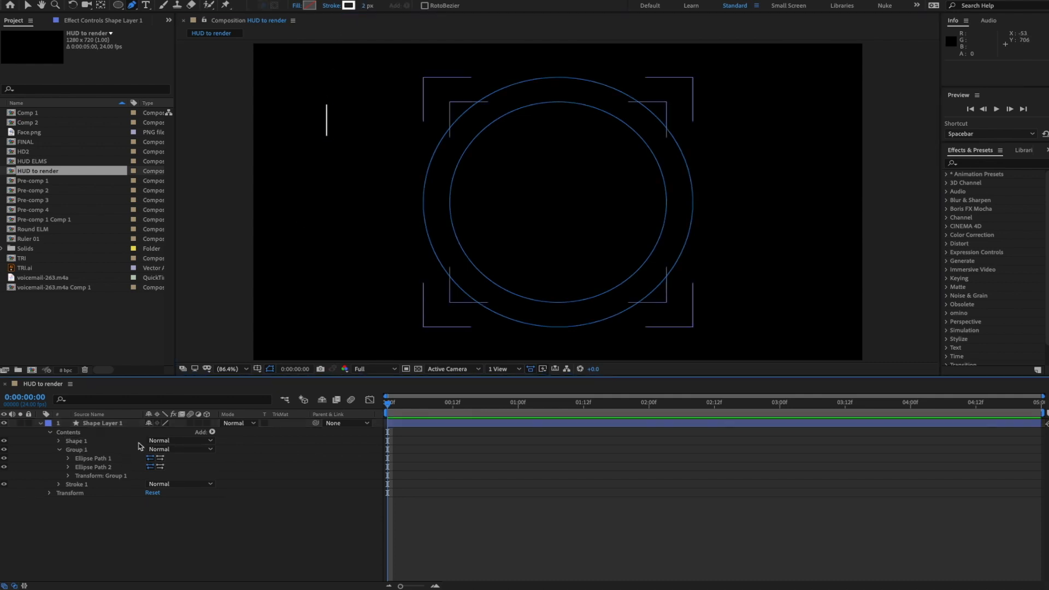
click(29, 6)
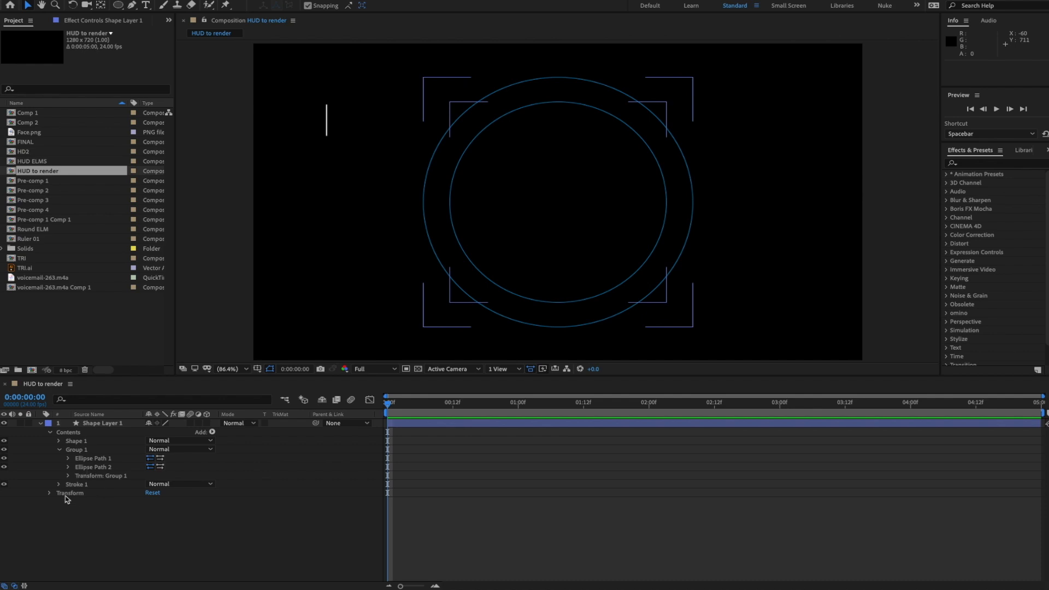
- Move Path 1 into Group 1, delete the leftover Shape 1, and show rulers
click(59, 441)
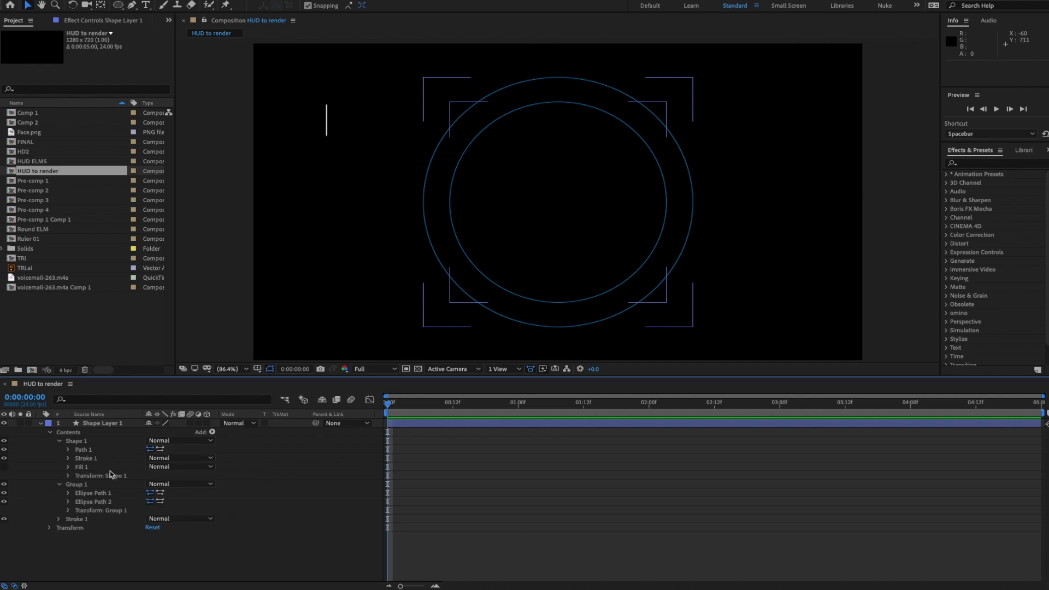
drag(87, 451, 88, 494)
click(80, 442)
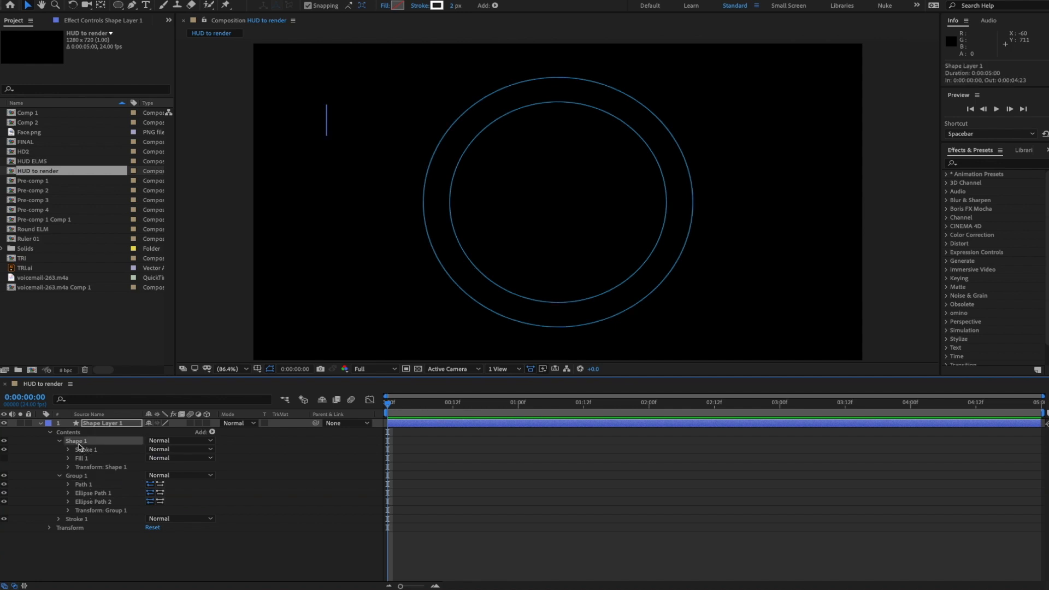
key(Delete)
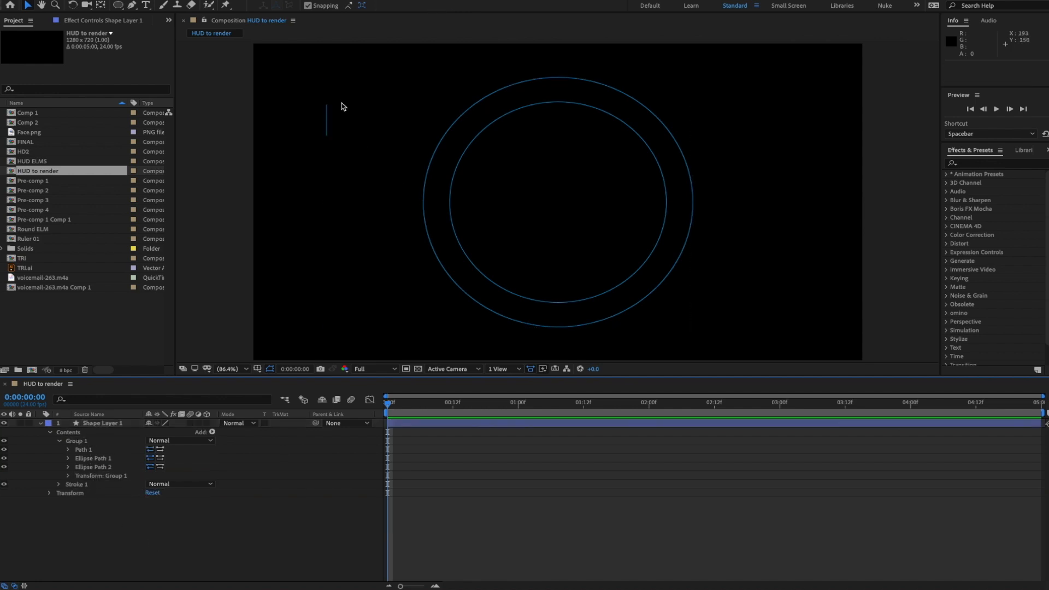
click(77, 443)
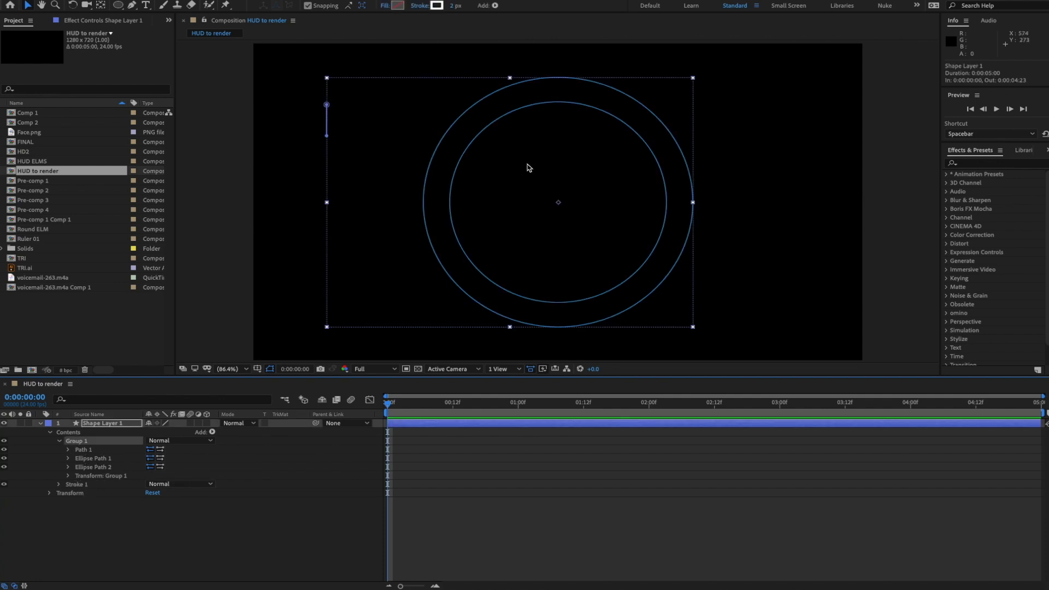
key(ctrl+r)
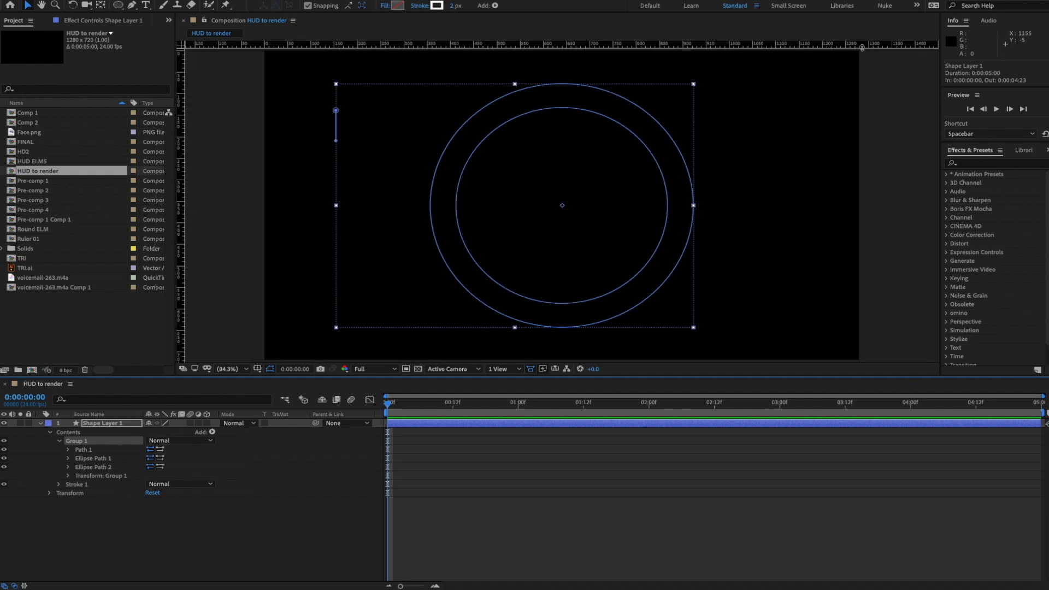
- Drag horizontal and vertical guides to the comp centre, then lock the guides
drag(862, 48, 823, 206)
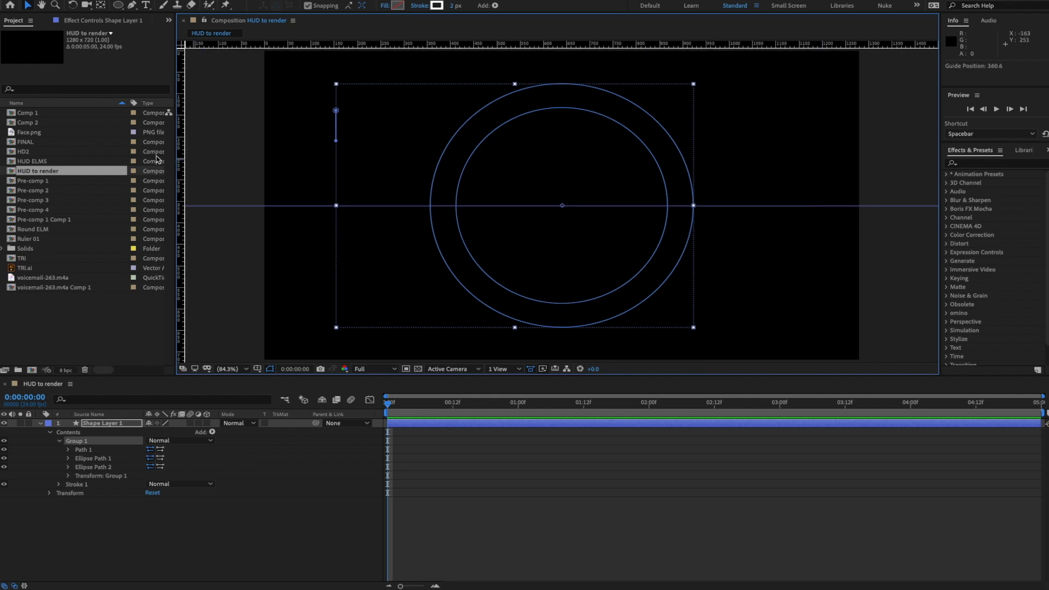
drag(180, 150, 561, 156)
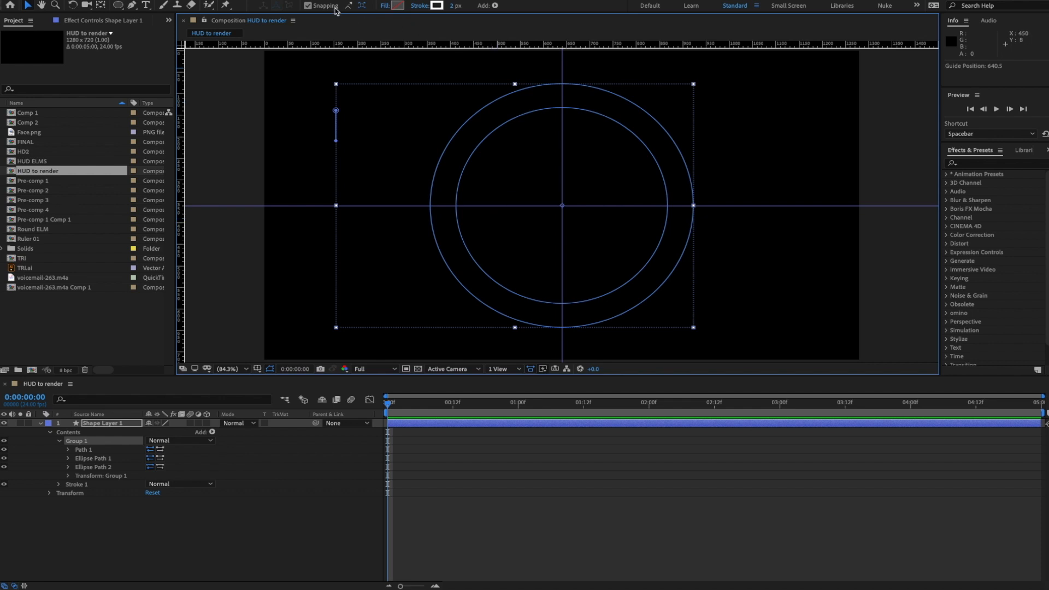
click(314, 0)
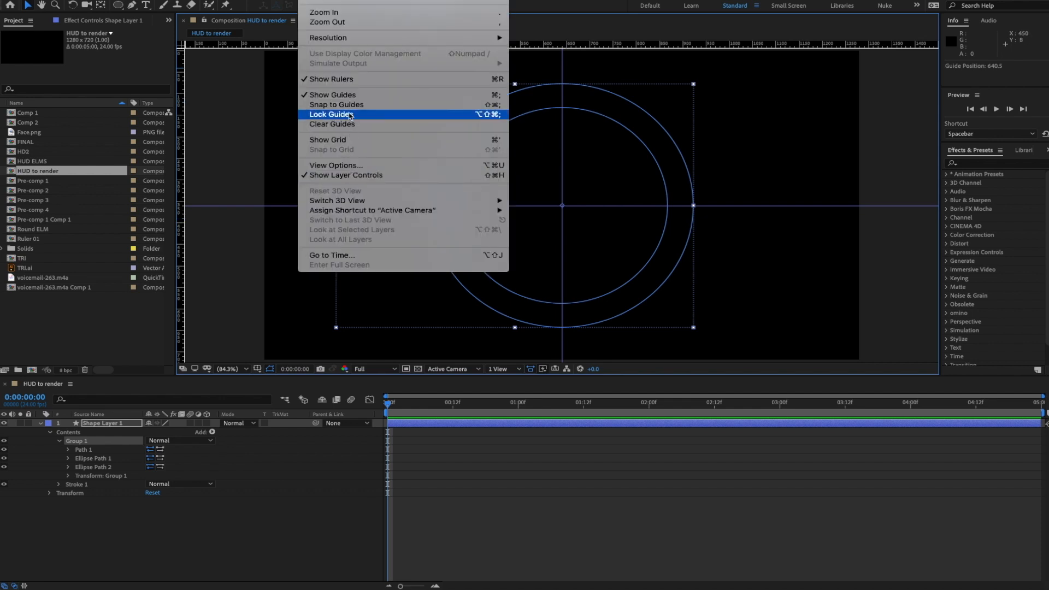
click(352, 116)
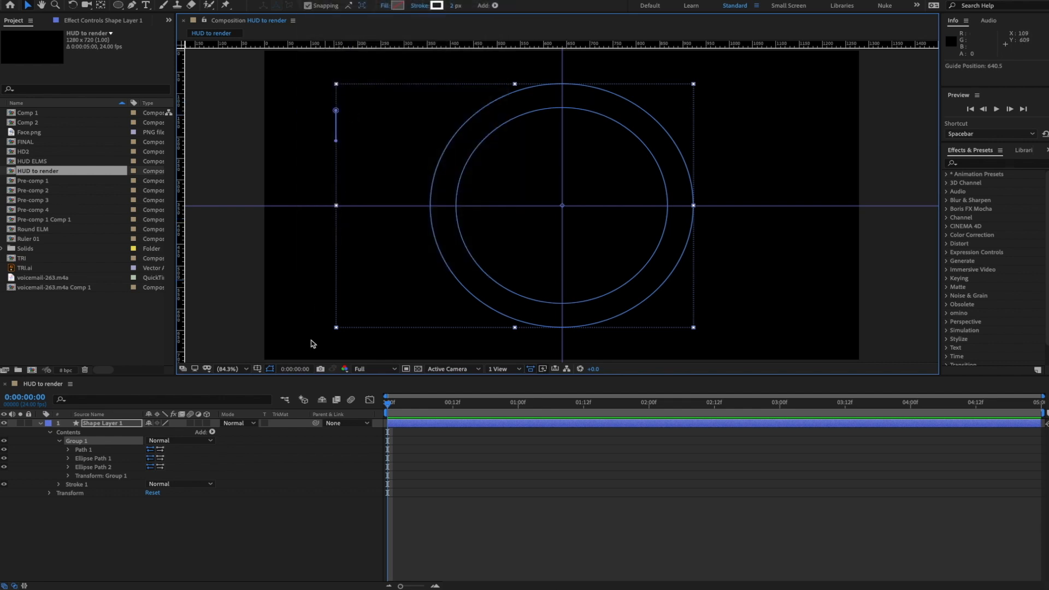
click(69, 450)
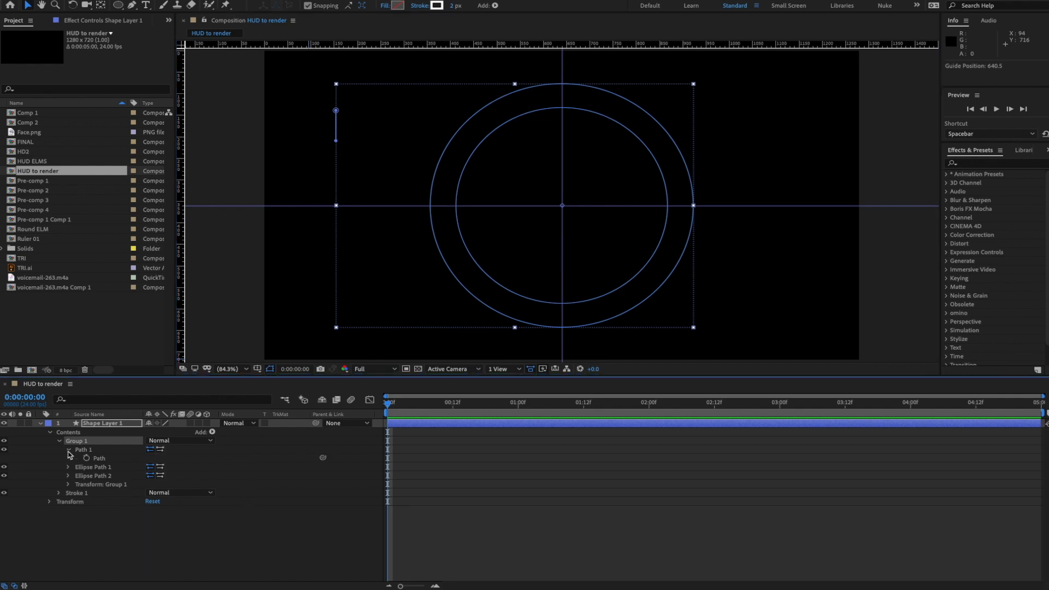
- Turn on snap to guides and move the tick line onto the vertical guide at top
click(99, 459)
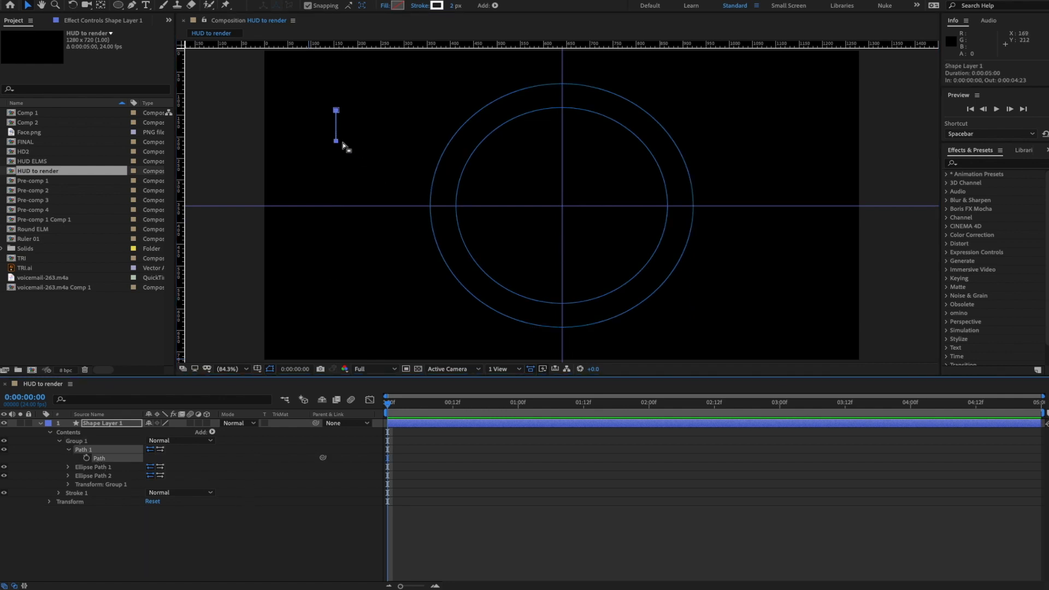
click(309, 0)
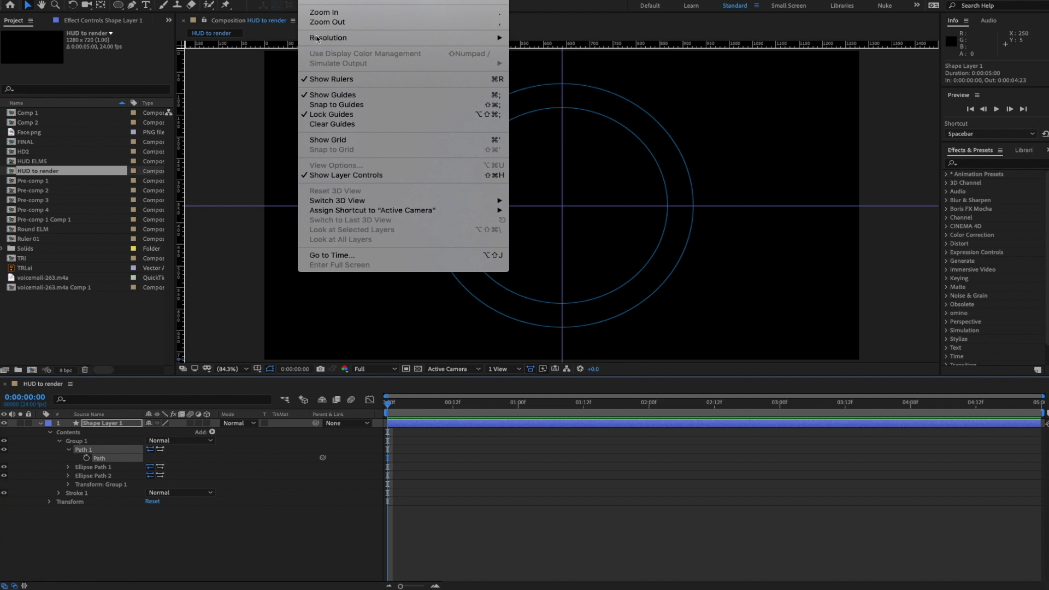
click(343, 105)
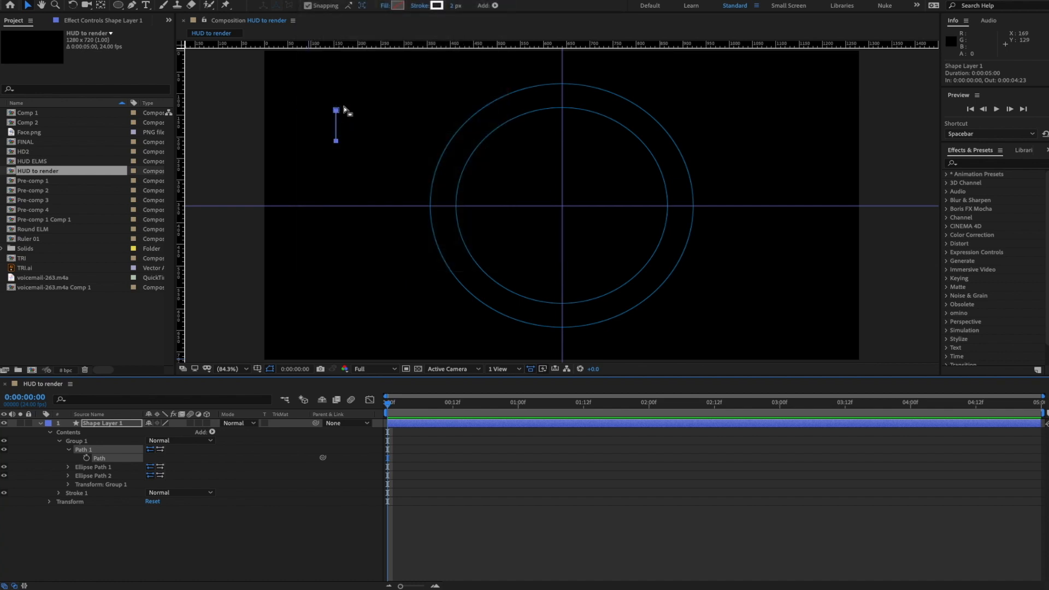
drag(337, 141, 561, 145)
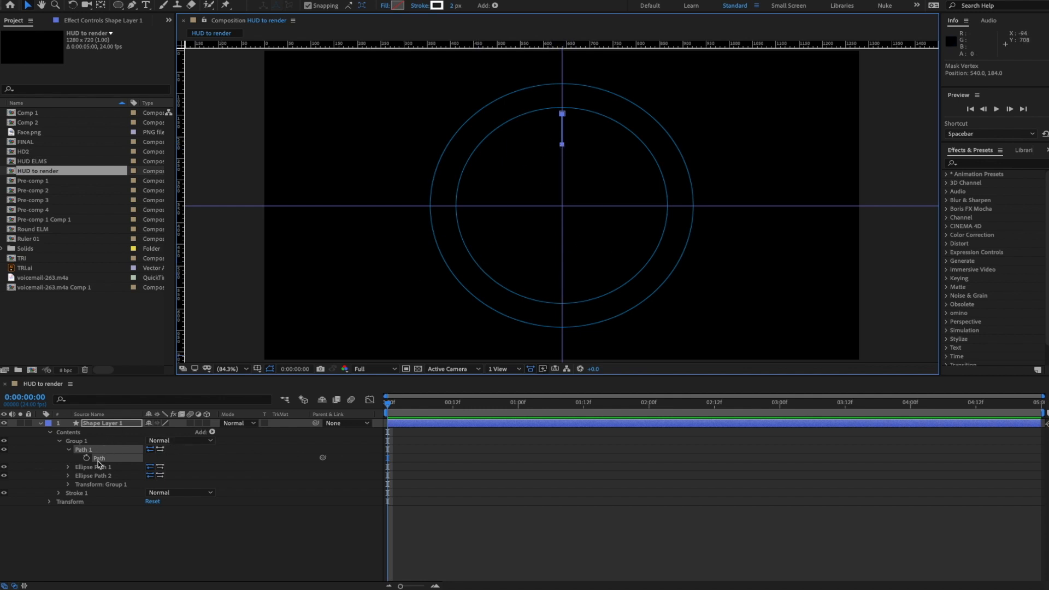
click(102, 461)
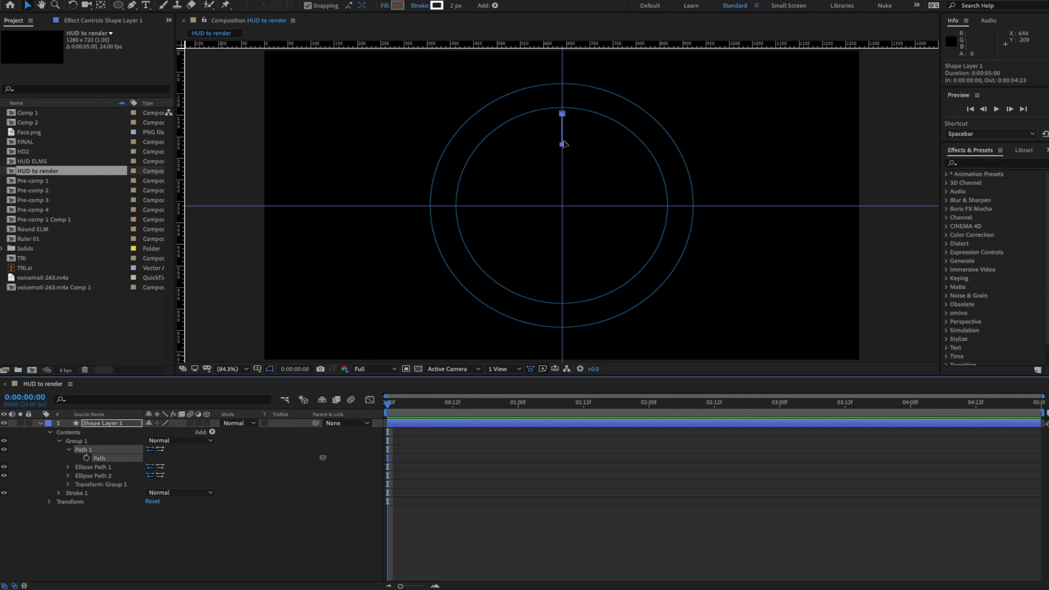
drag(554, 138, 574, 164)
click(563, 144)
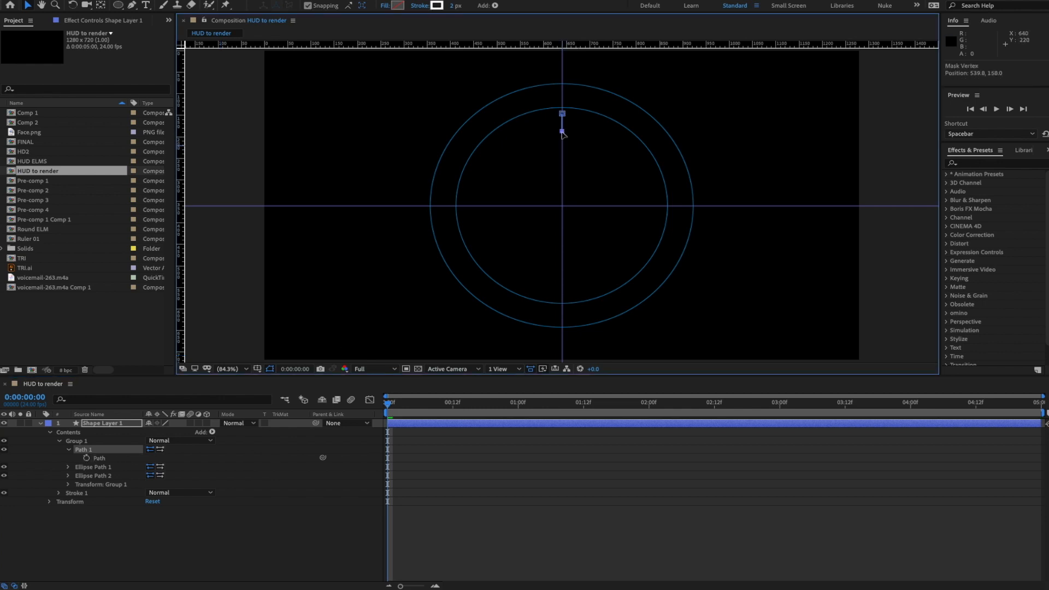
- Zoom in and fit the tick from the outer ring's top down to the inner ring
key(period)
key(period)
drag(585, 112, 606, 270)
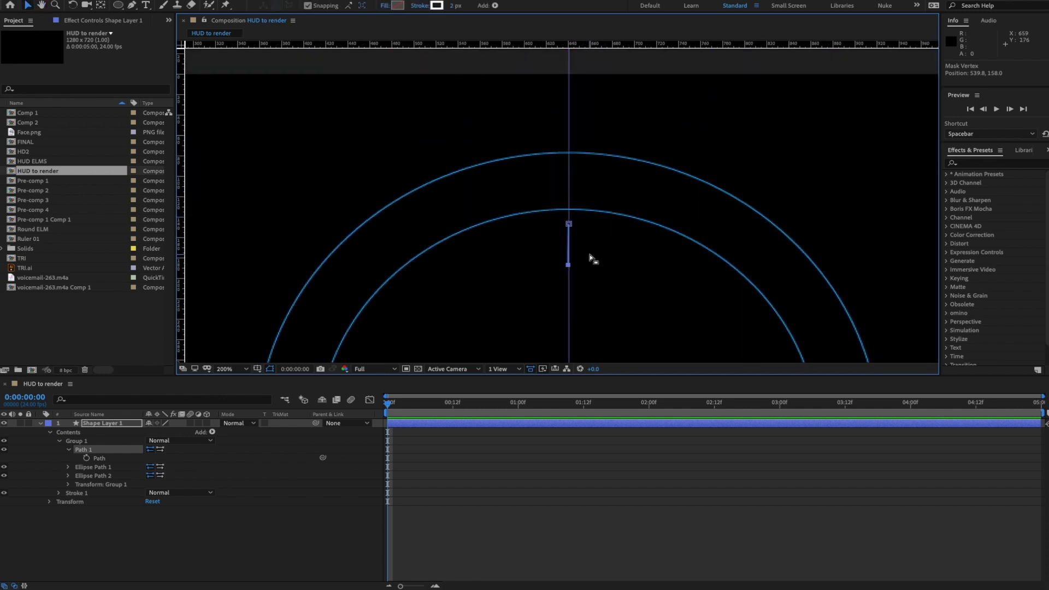
key(period)
key(space)
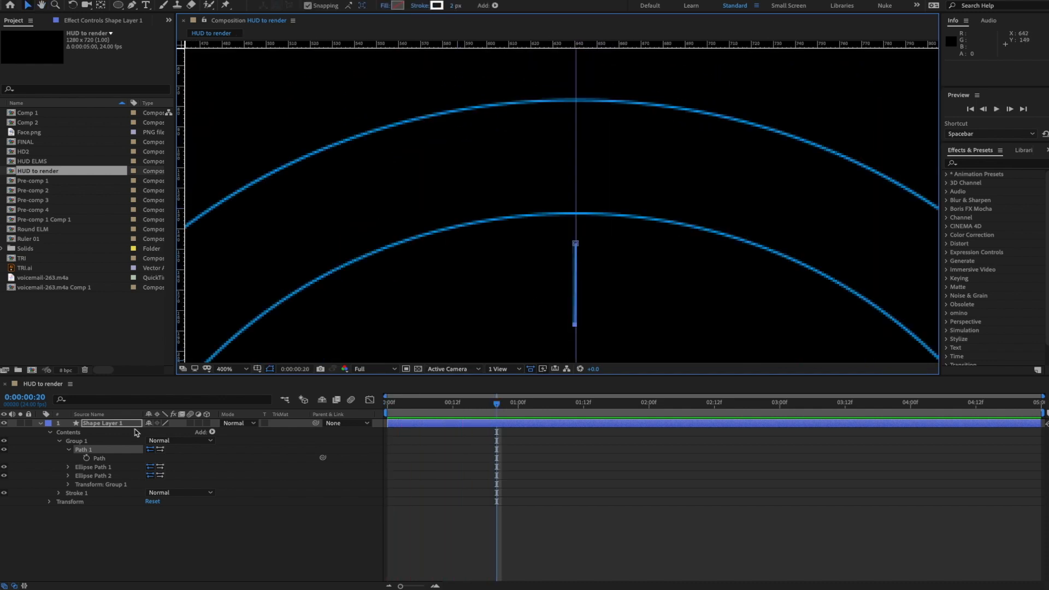
click(102, 459)
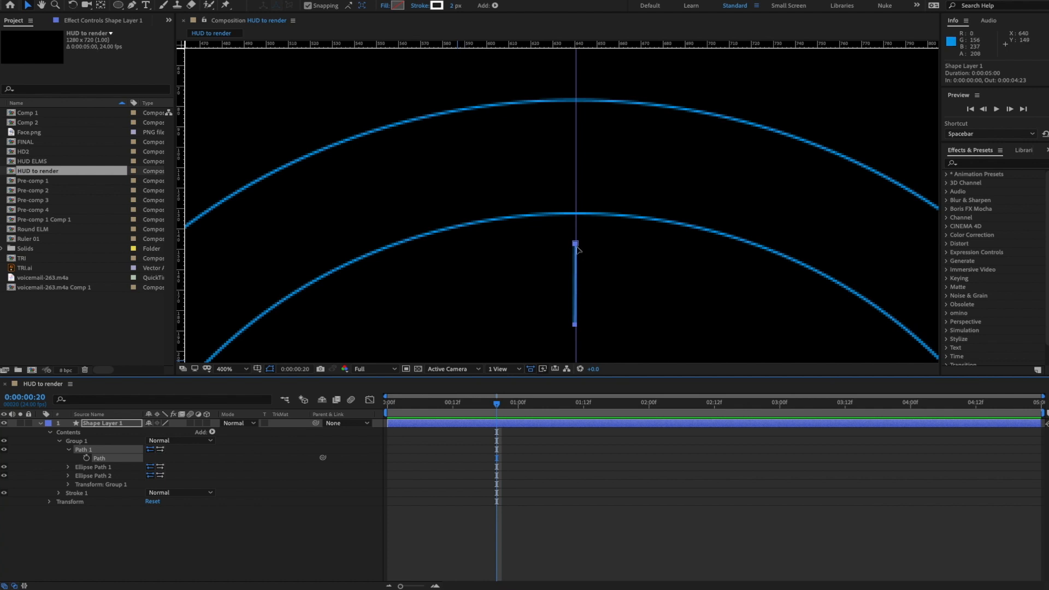
drag(577, 247, 582, 104)
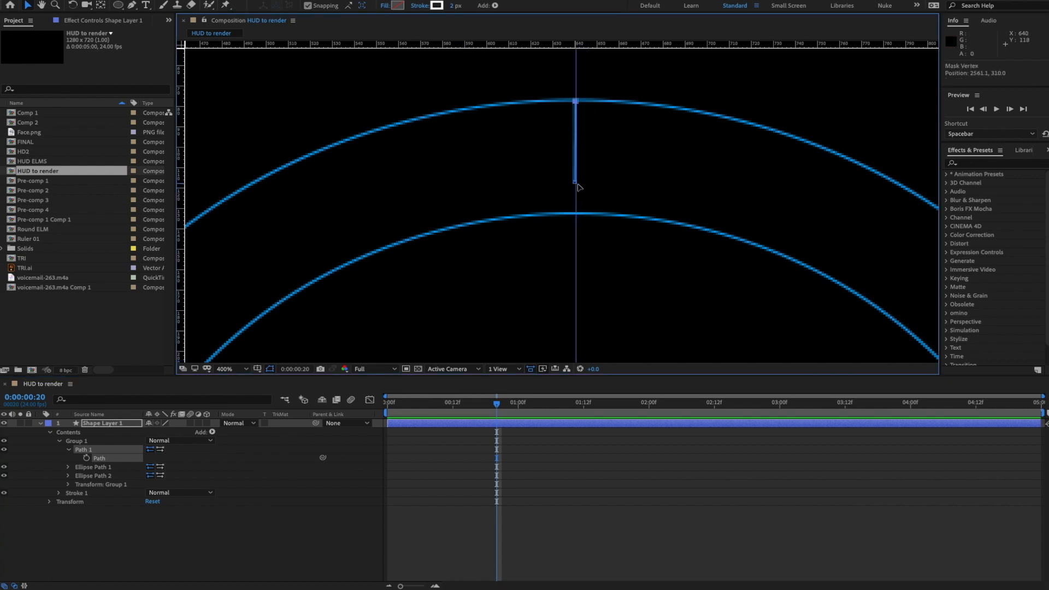
drag(578, 187, 576, 216)
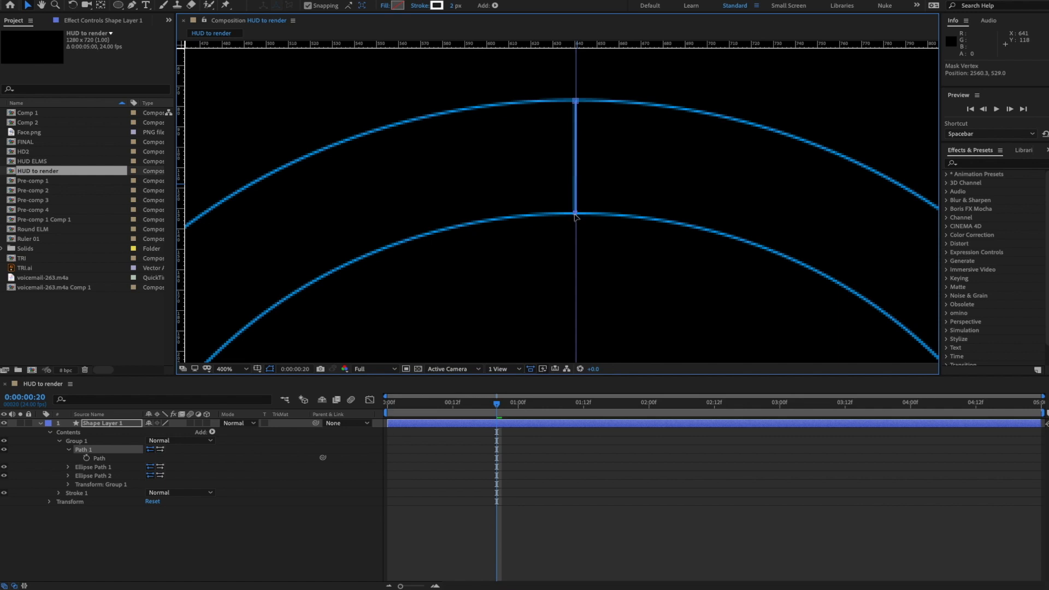
- Deselect the layer and zoom back out so both rings are fully in view
click(244, 538)
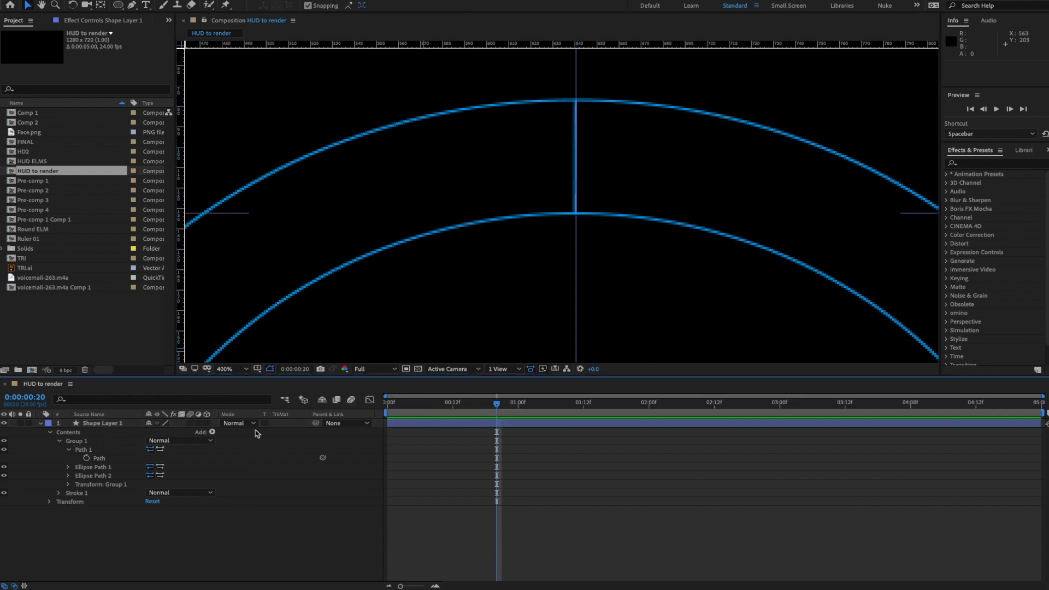
click(273, 371)
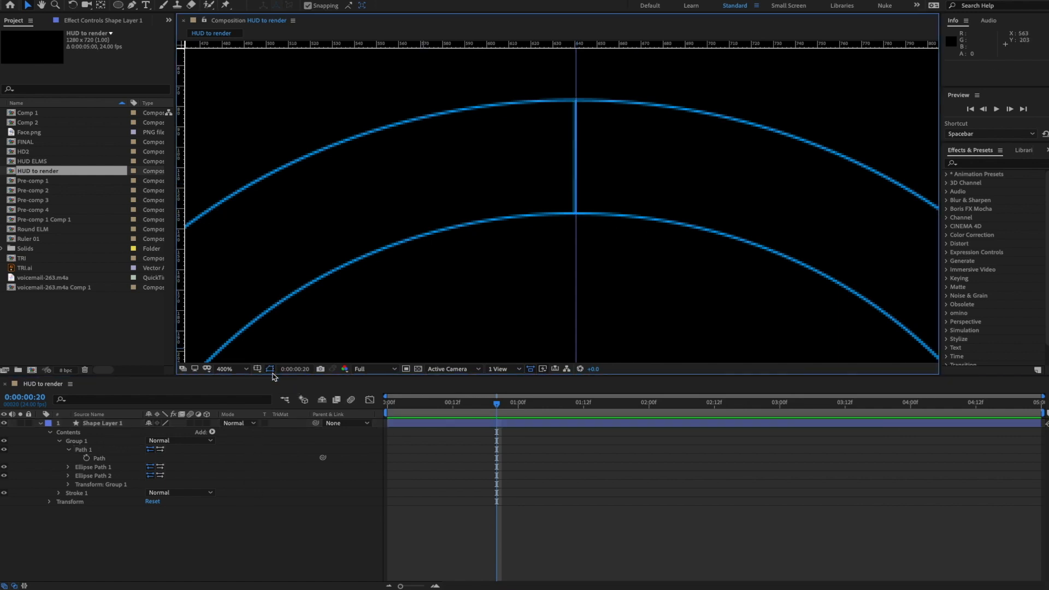
click(288, 552)
scroll(641, 218, down, 2)
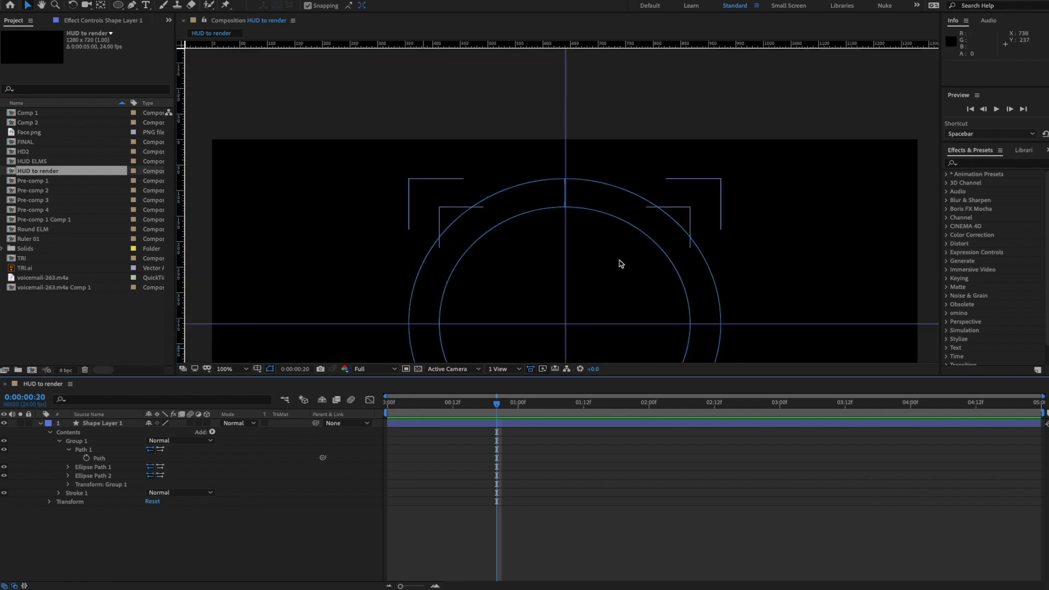
drag(622, 264, 620, 153)
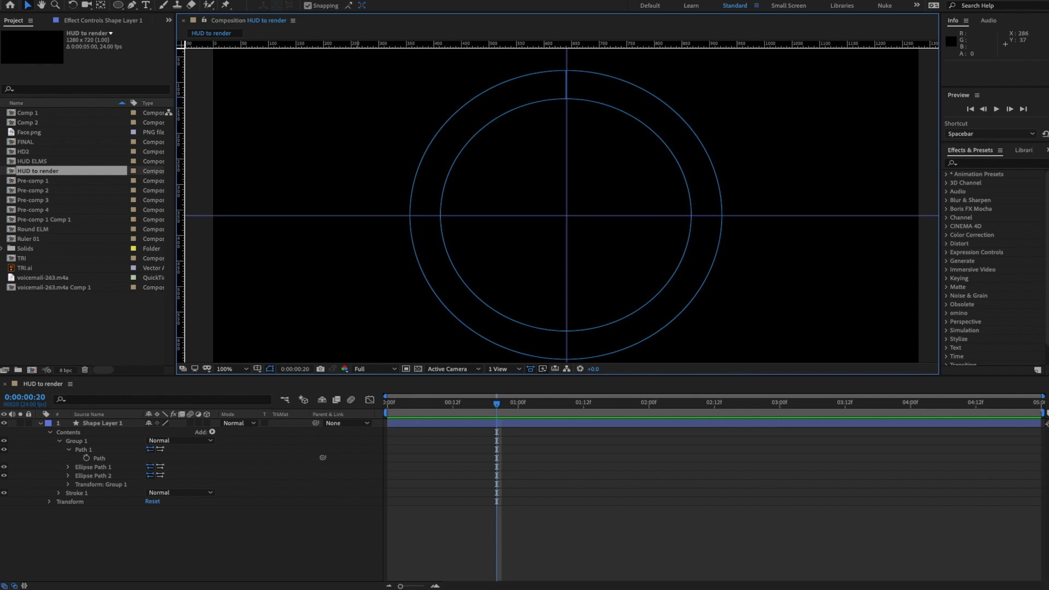
- Hide the guides and select the tick path in Group 1
click(310, 0)
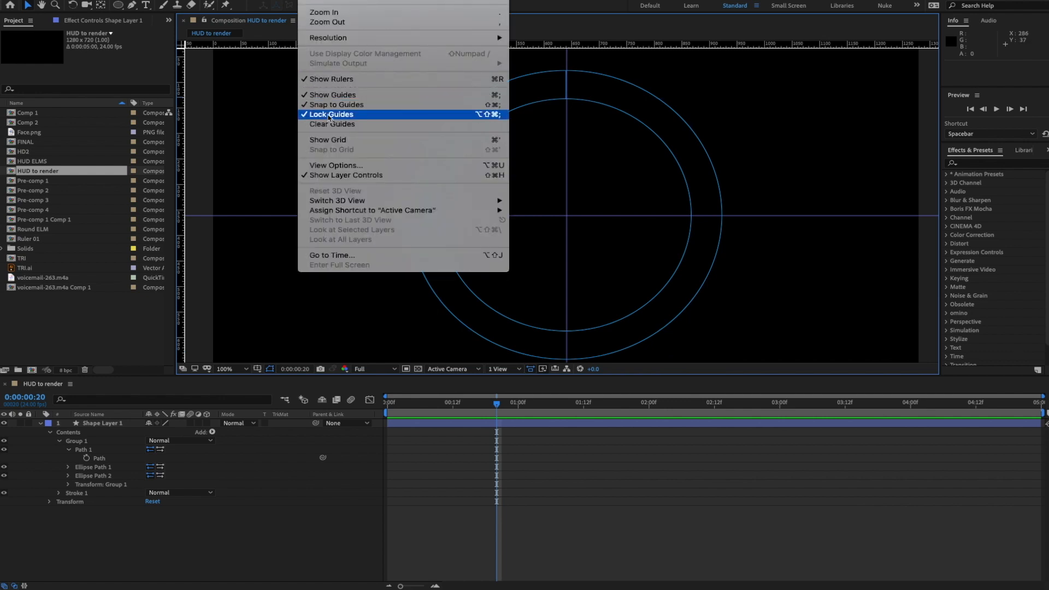
click(332, 95)
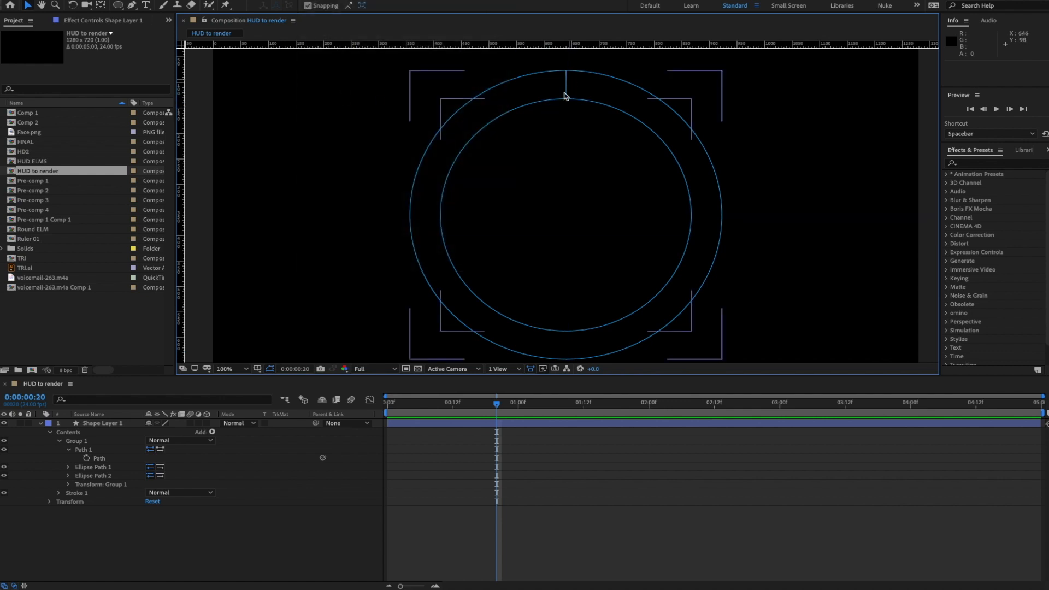
click(100, 461)
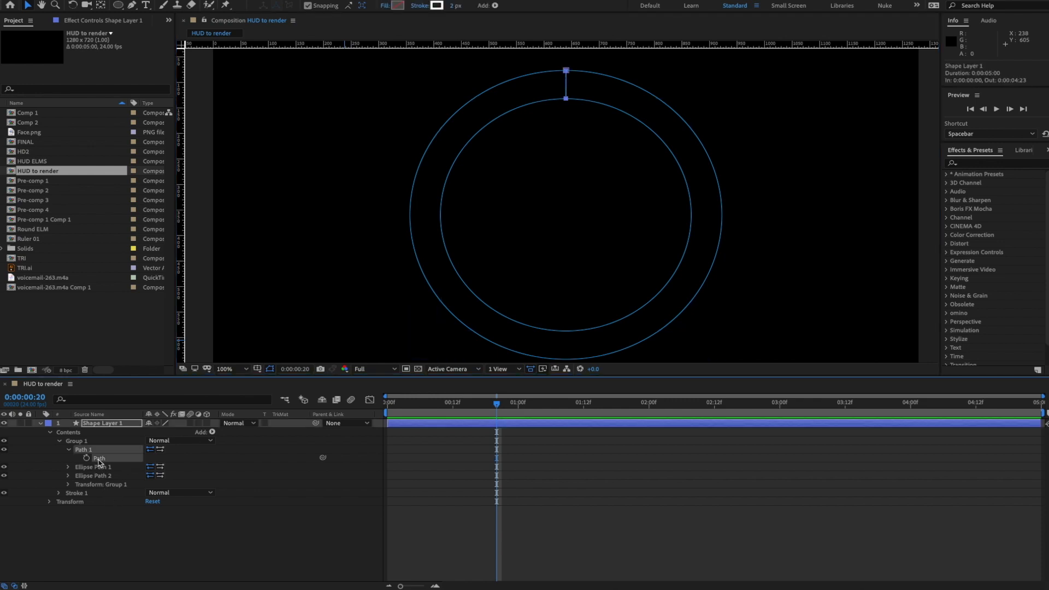
click(207, 433)
- Add a Repeater to Group 1 and place Repeater 1 directly under Path 1
click(212, 431)
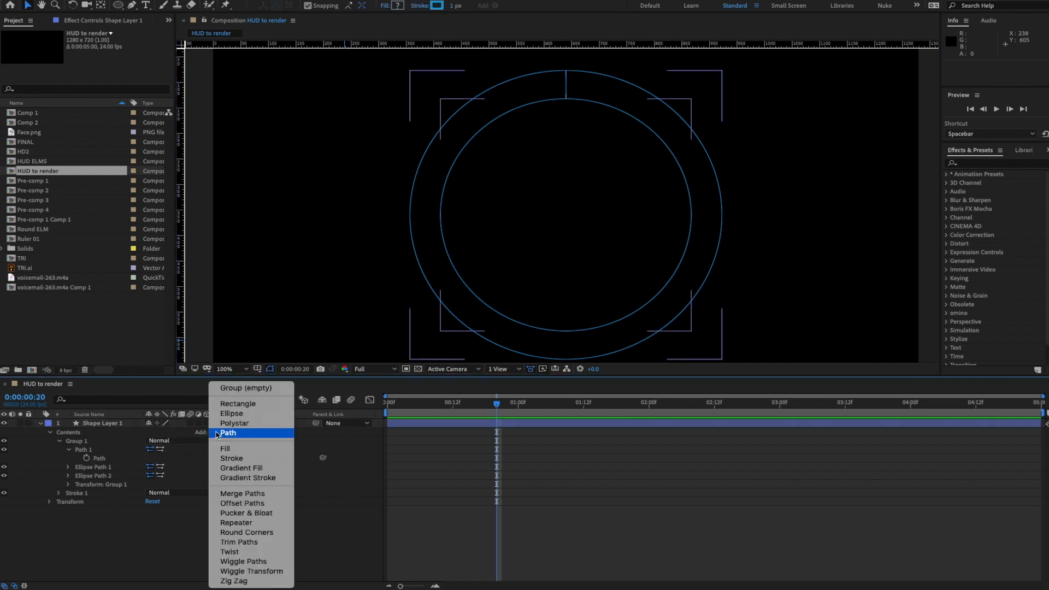
click(94, 460)
click(99, 461)
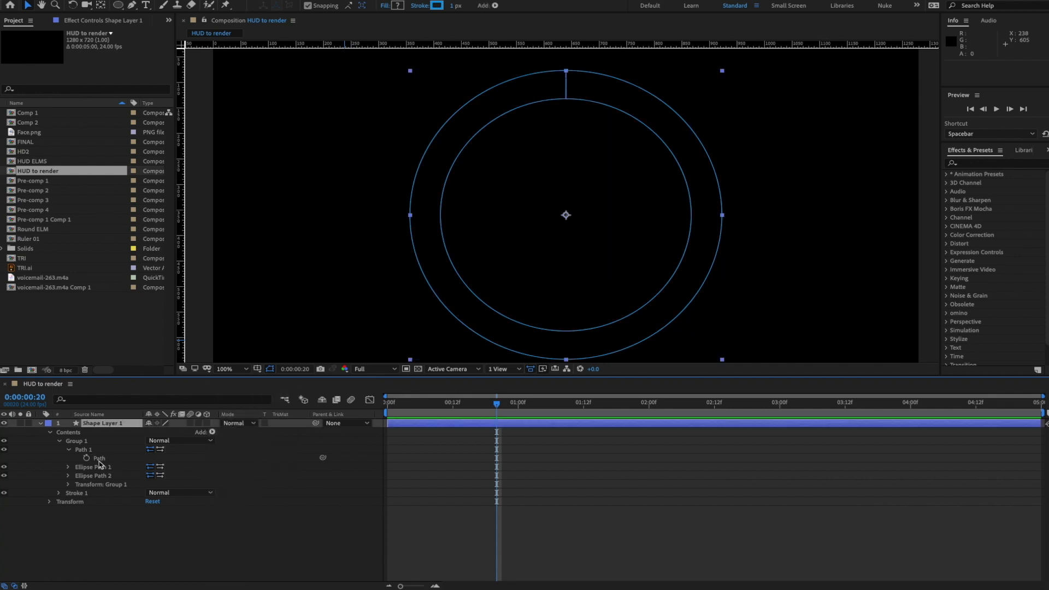
click(212, 432)
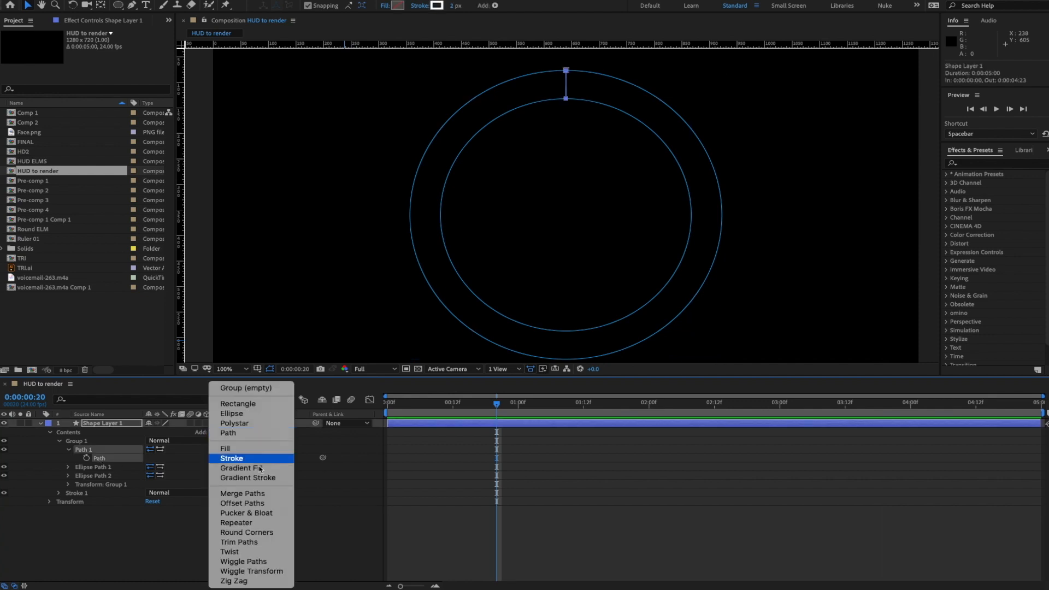
click(254, 523)
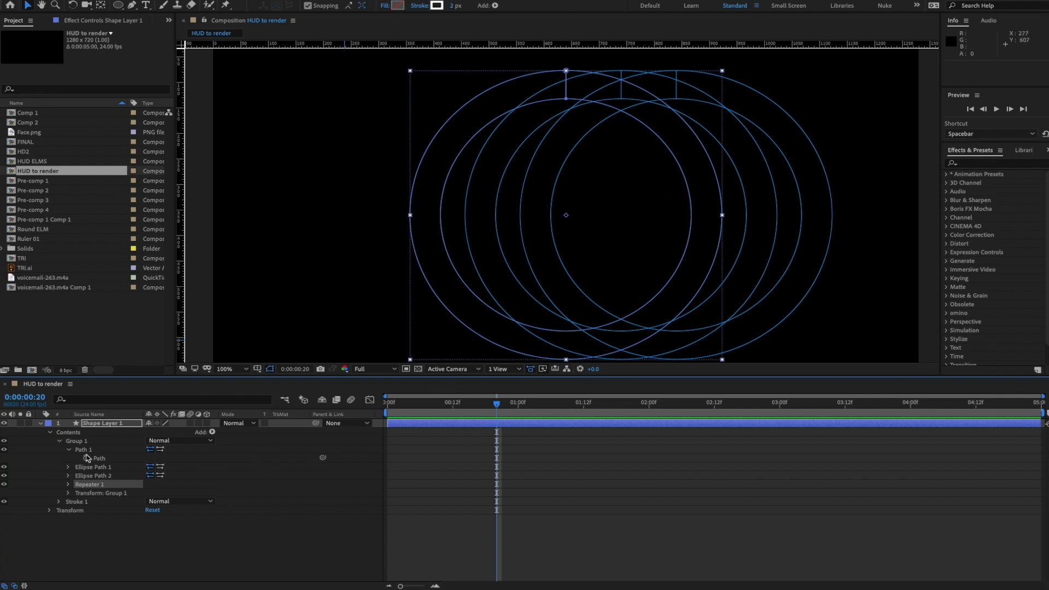
mouse_move(92, 453)
mouse_down()
mouse_move(140, 501)
mouse_move(94, 492)
mouse_move(94, 468)
mouse_up()
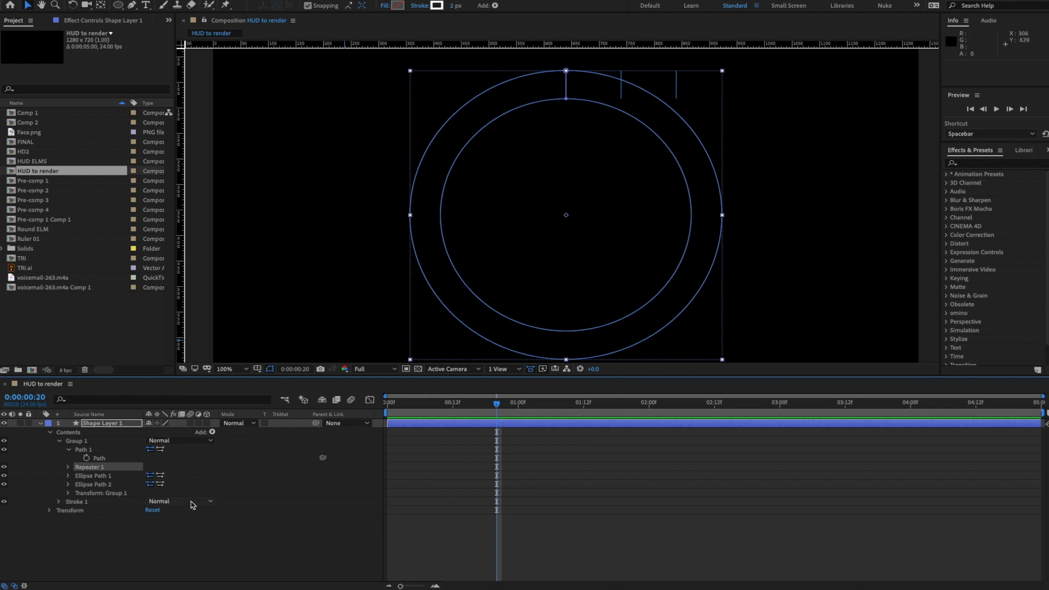
- Give Repeater 1 30 copies, a 0 position offset and 12° rotation, then preview the ring
click(68, 468)
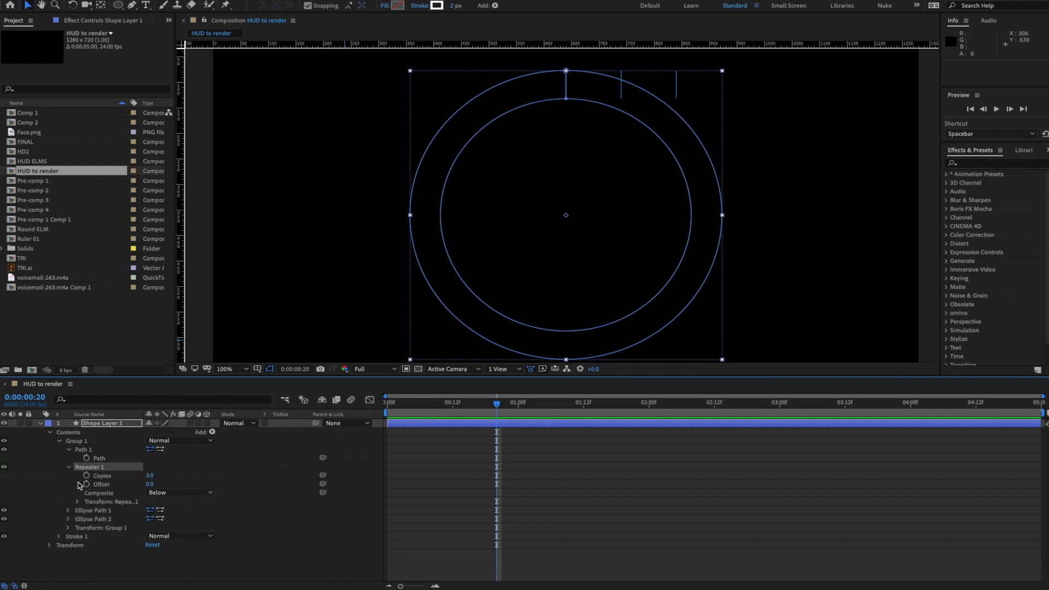
click(77, 502)
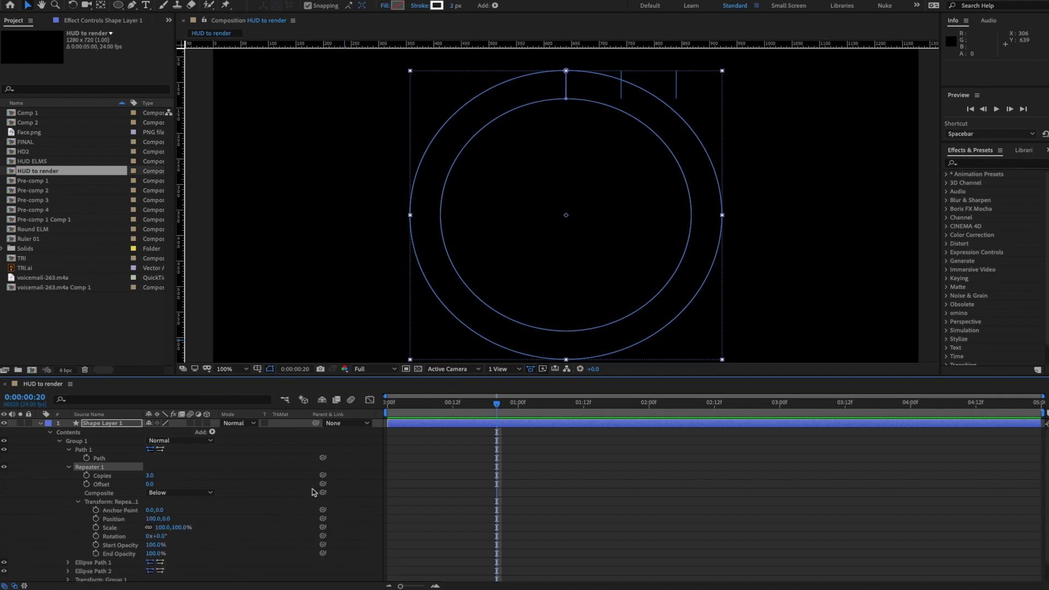
click(150, 475)
text(30)
key(Return)
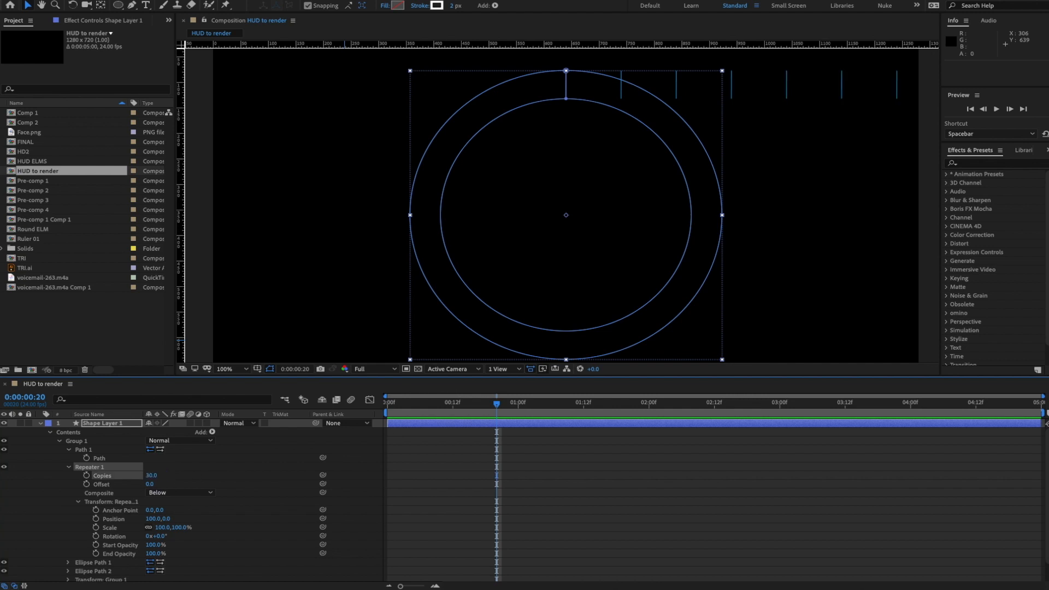
click(150, 519)
text(0)
key(Return)
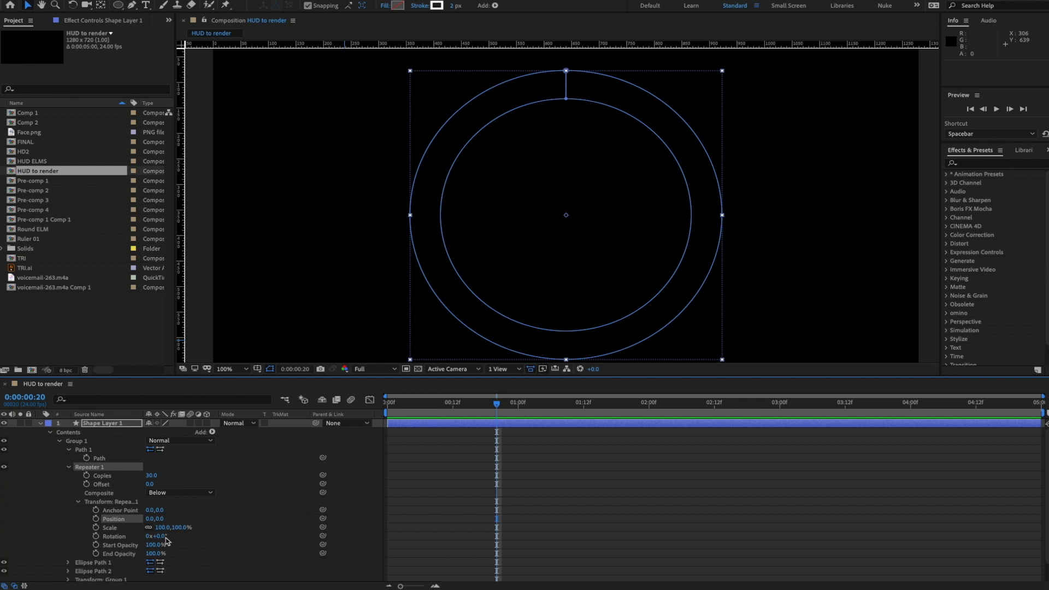
click(164, 536)
text(12)
key(Return)
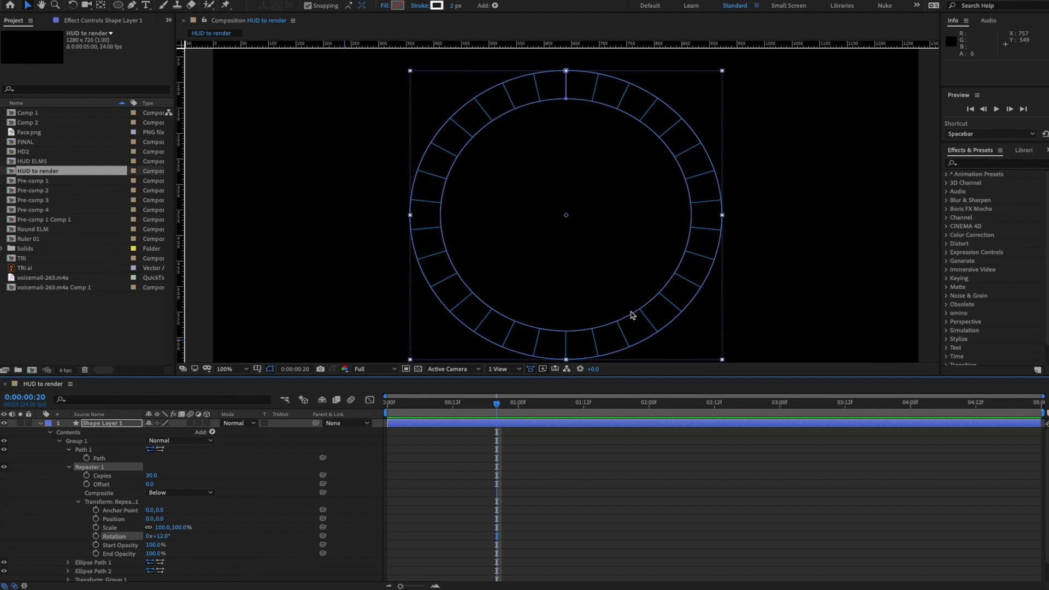
click(259, 471)
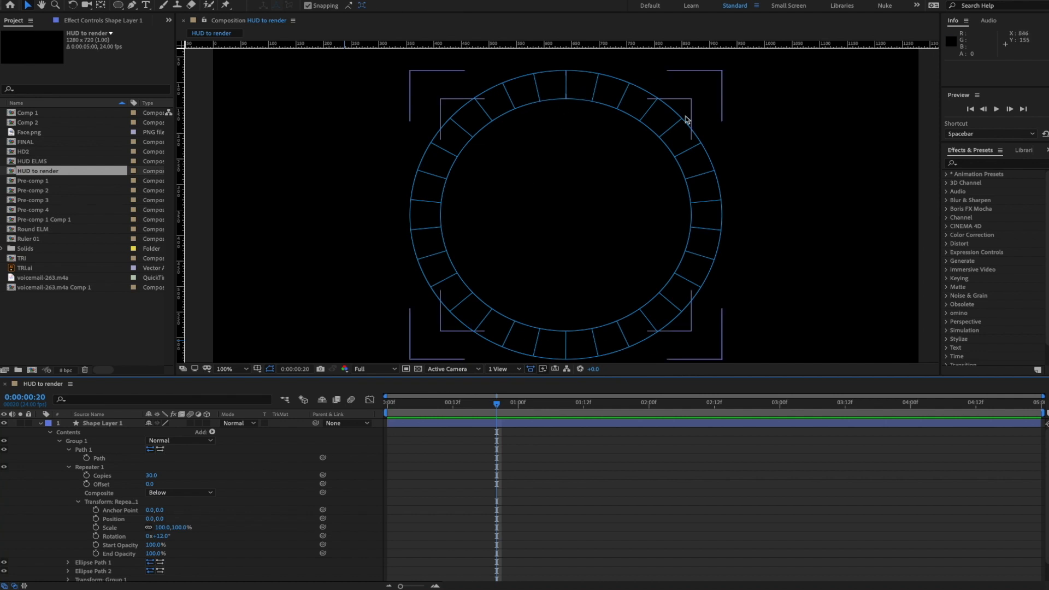
- Change Repeater 1 to 20 copies with 18° rotation between them
scroll(97, 557, down, 2)
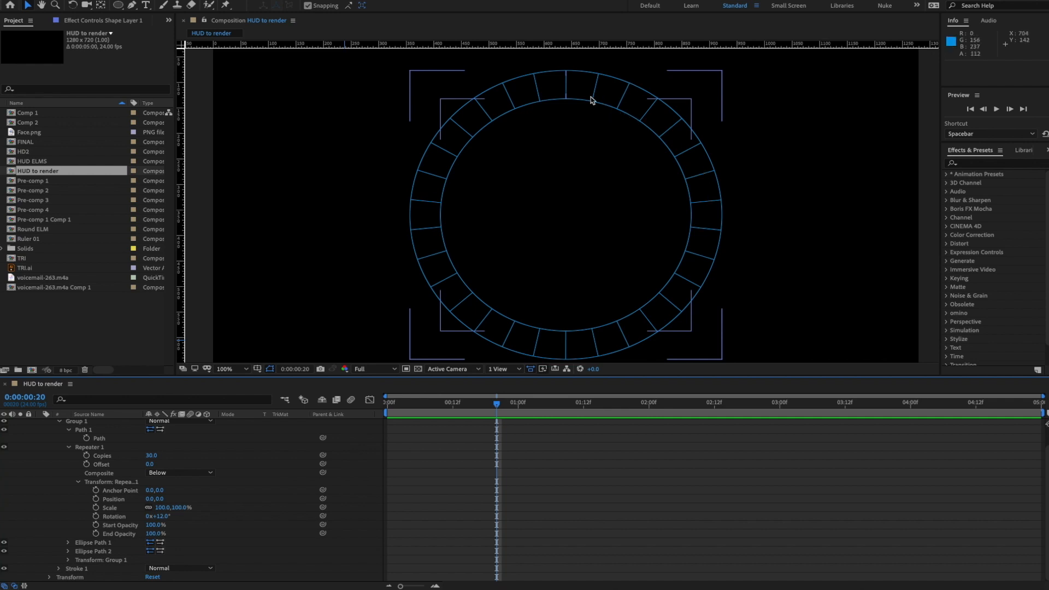
click(551, 69)
click(551, 69)
click(152, 455)
text(20)
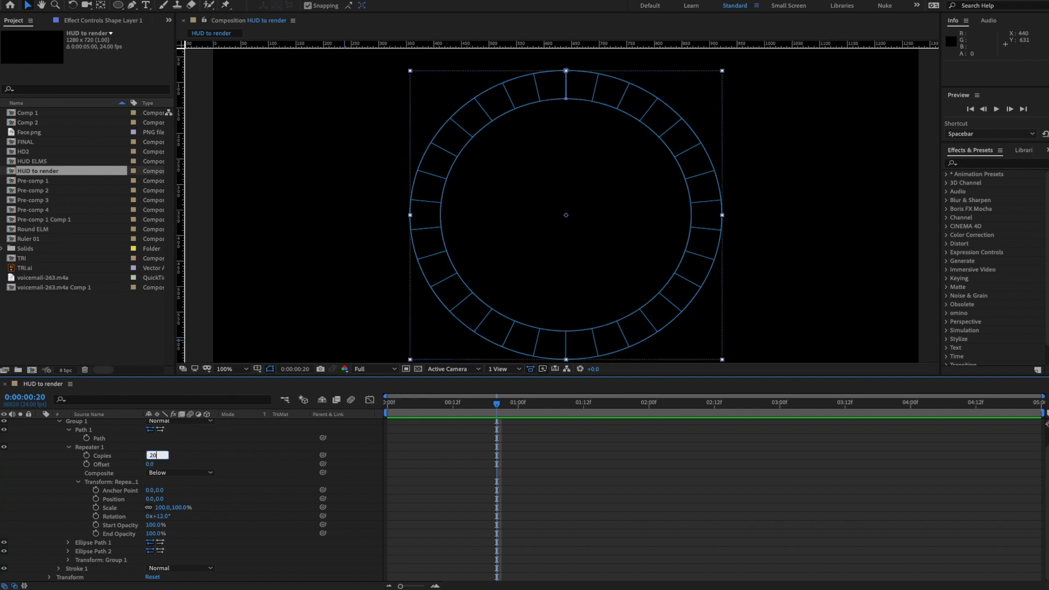
key(Return)
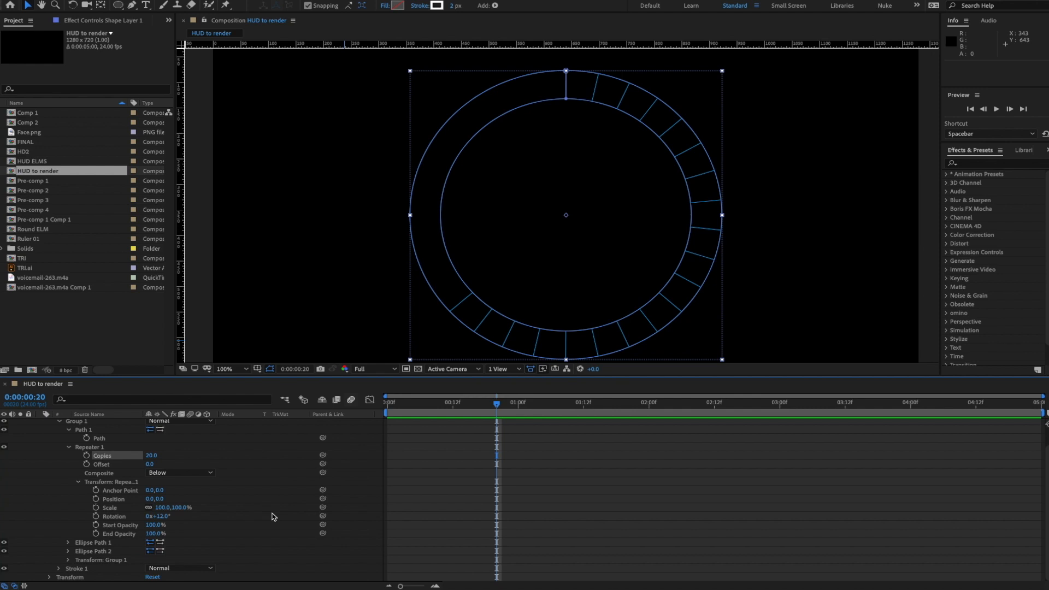
click(166, 518)
text(18)
key(Return)
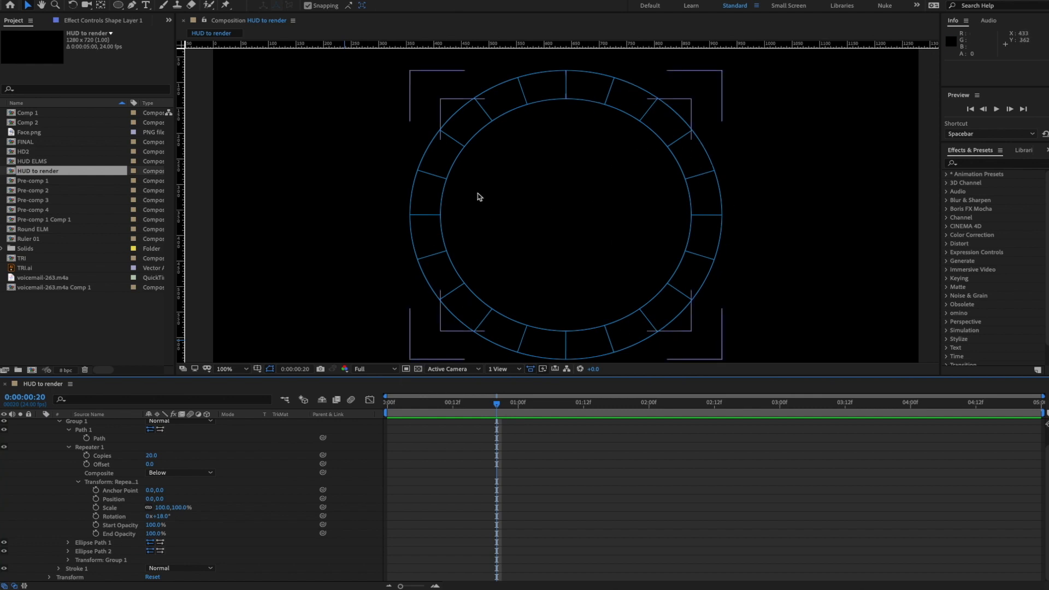
- Collapse the Path 1 and Repeater 1 properties in the timeline
scroll(206, 496, up, 1)
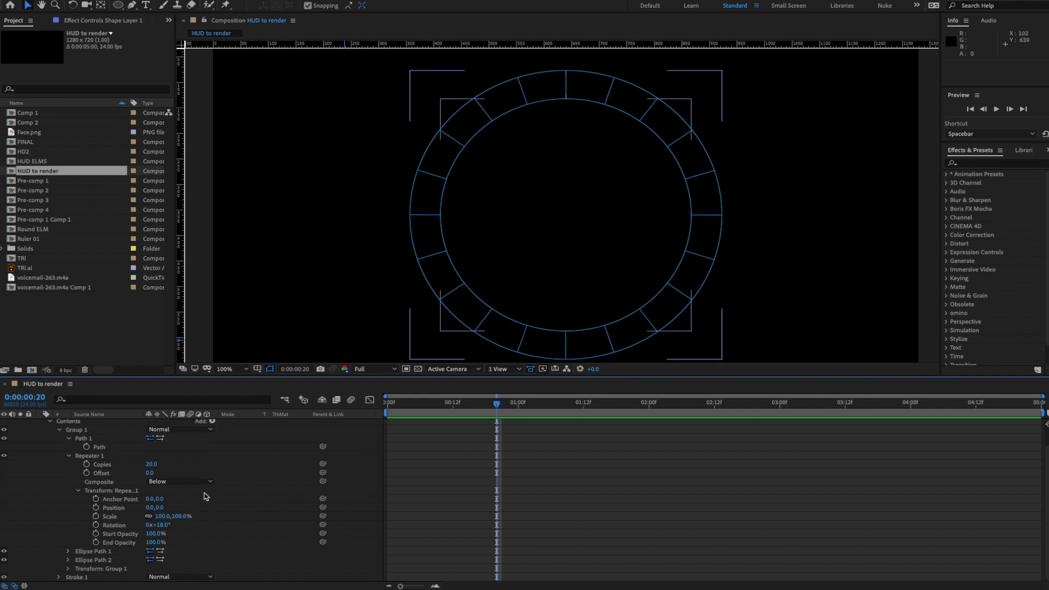
click(69, 438)
click(69, 449)
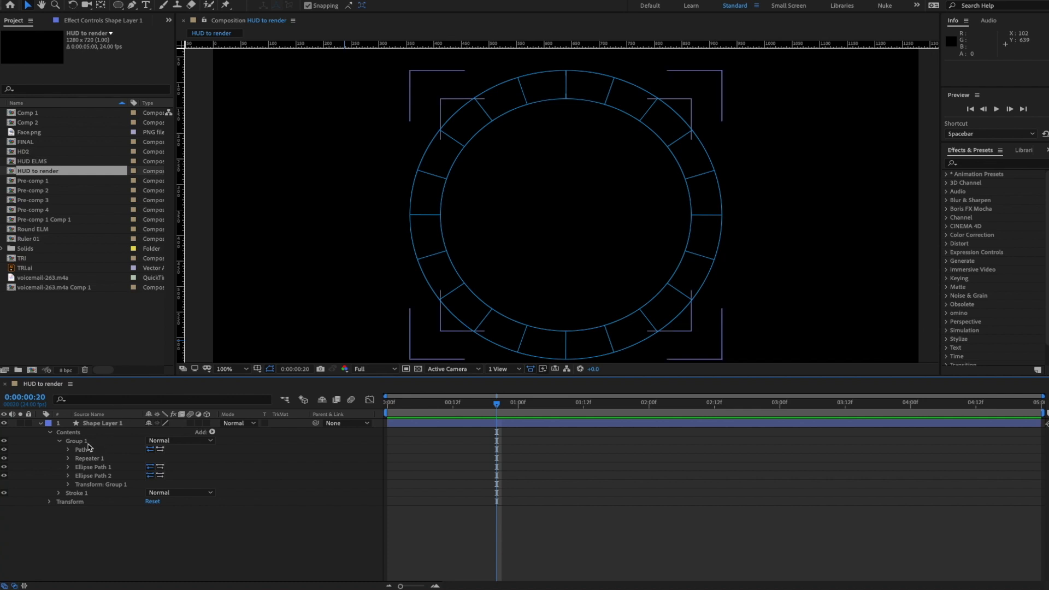
- Rename Group 1 to 'Outer Rings'
click(82, 442)
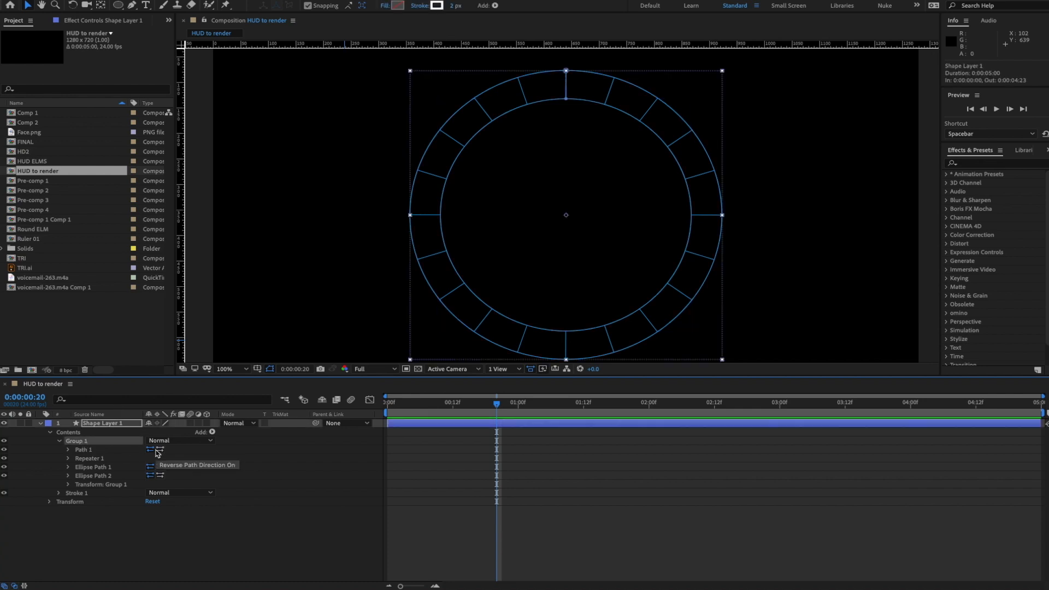
key(Return)
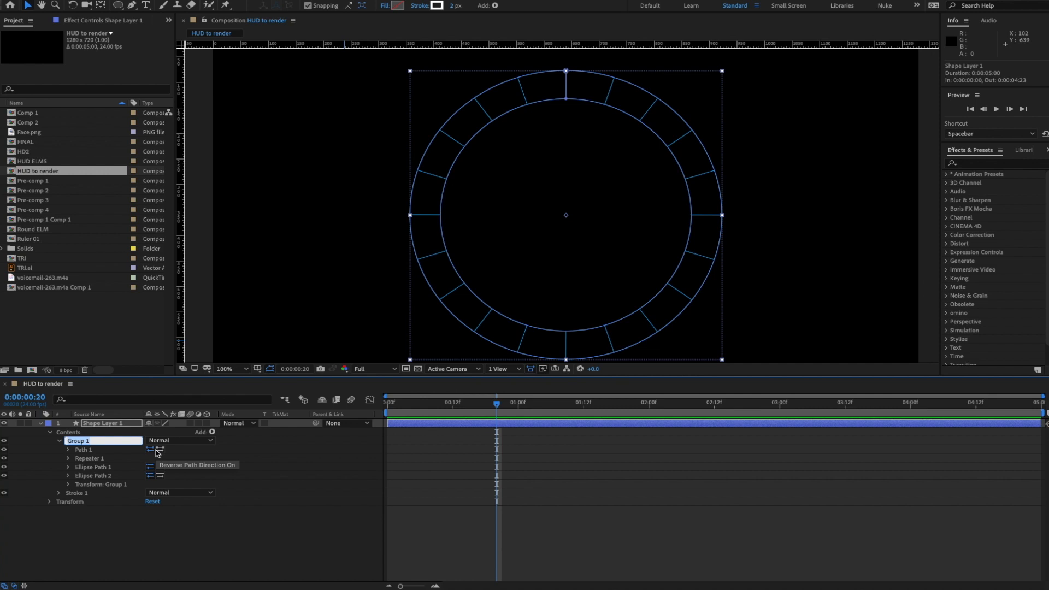
text(Our)
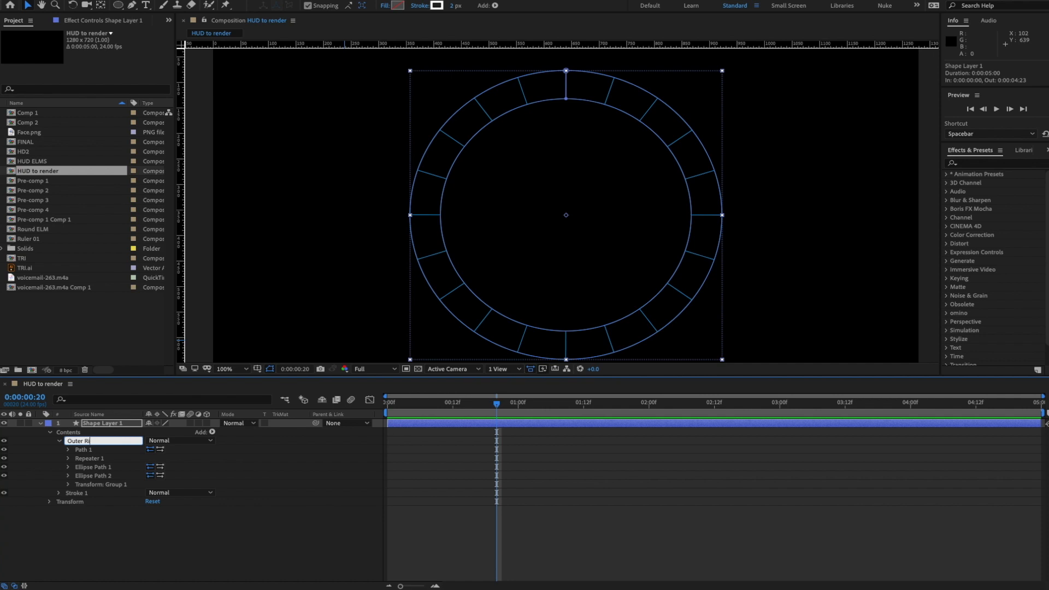
key(Return)
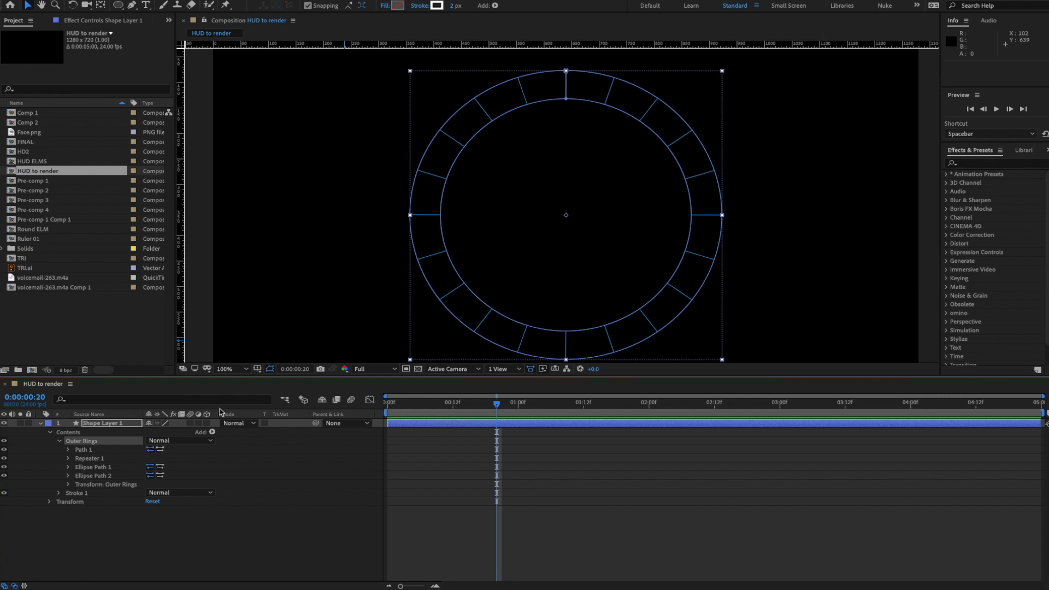
- Move Stroke 1 into the Outer Rings group
click(200, 555)
click(90, 441)
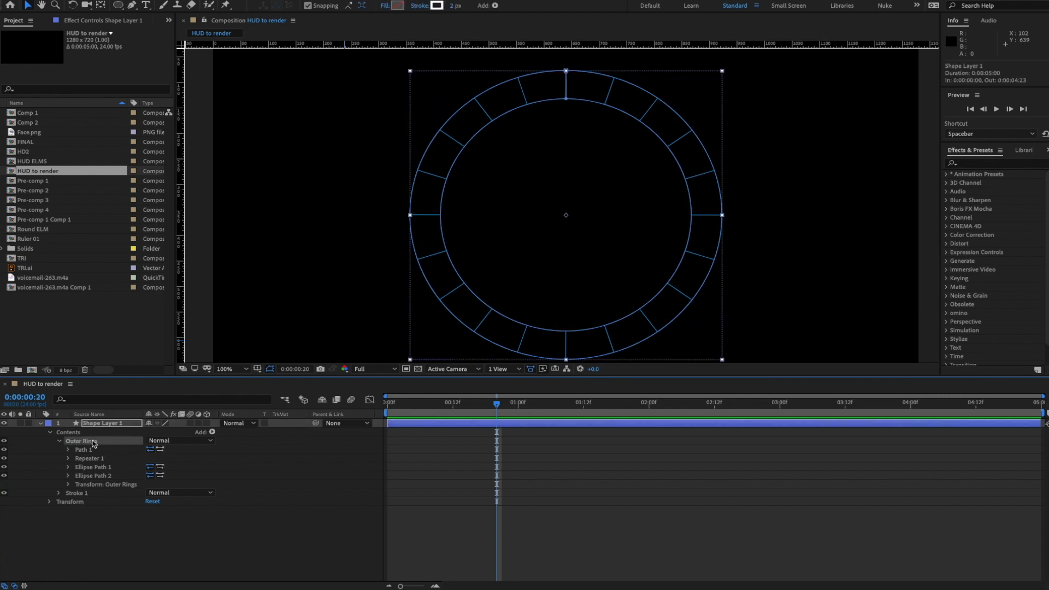
key(ctrl+z)
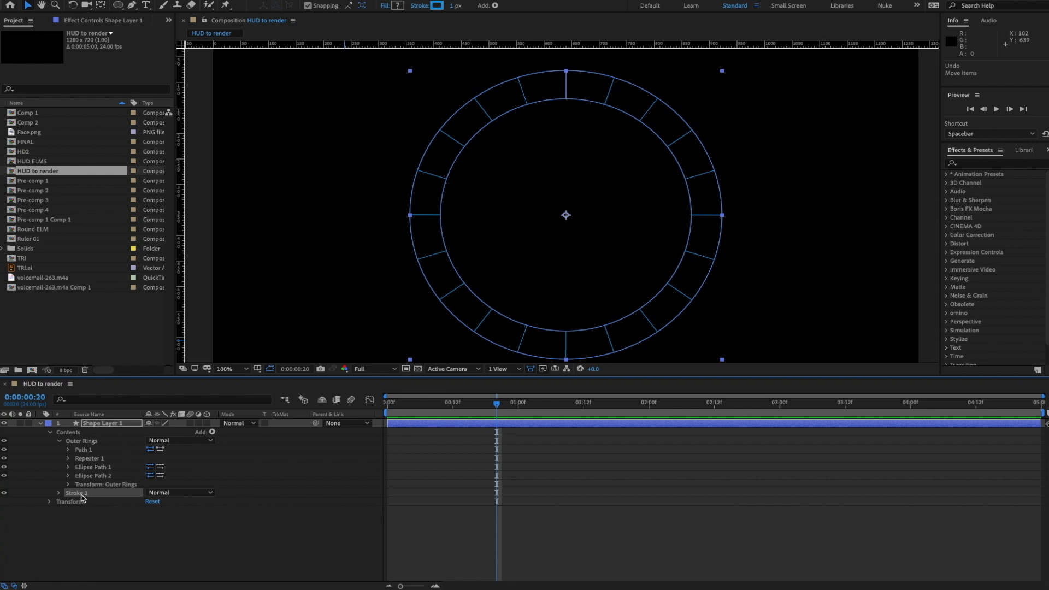
drag(81, 497, 91, 487)
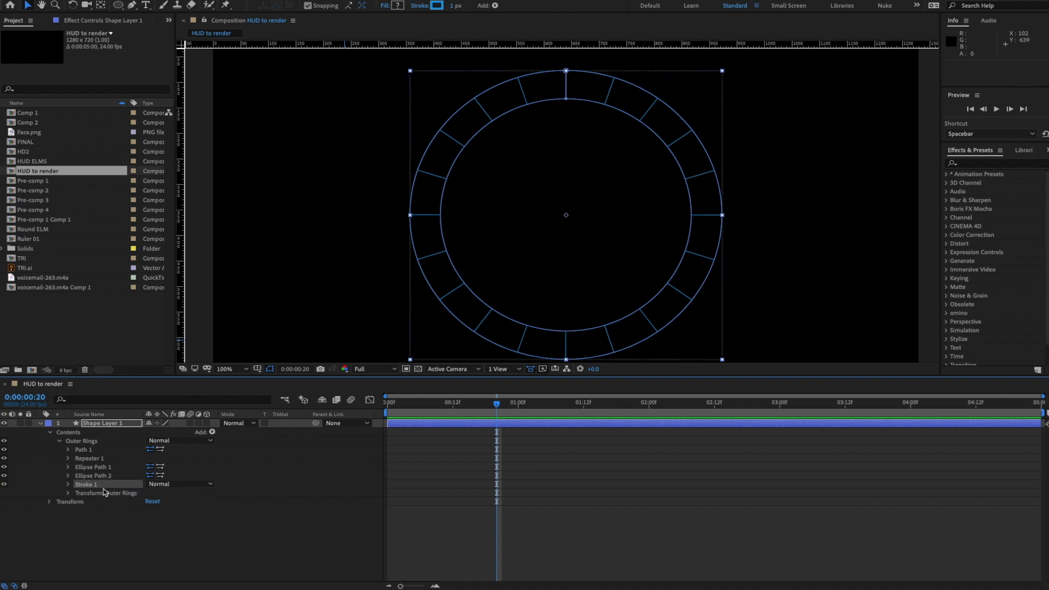
- Inspect the Outer Rings contents, checking Path 1 and the ellipse paths
click(60, 442)
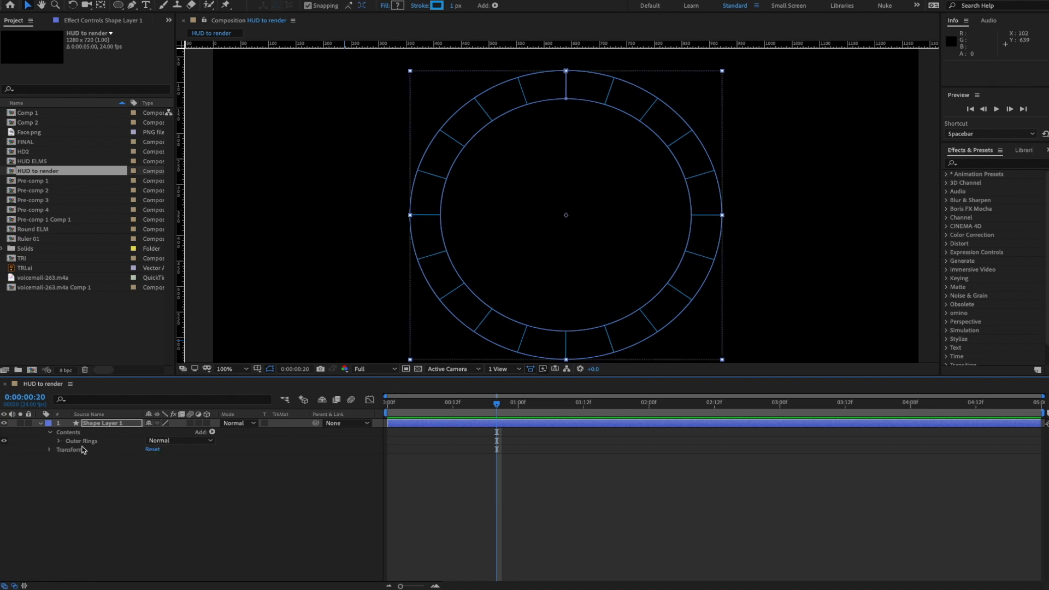
click(59, 441)
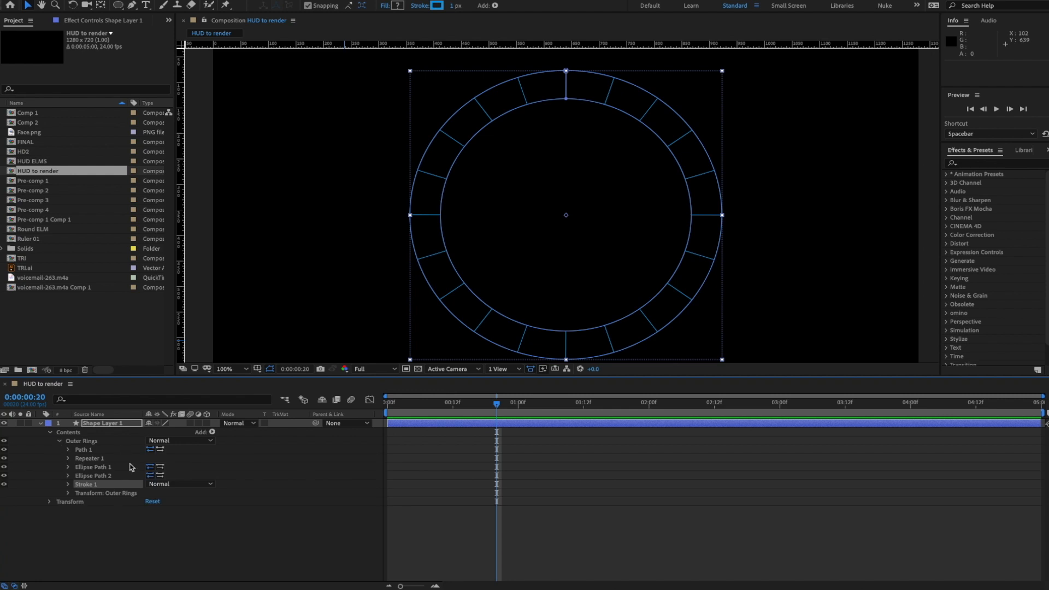
click(90, 451)
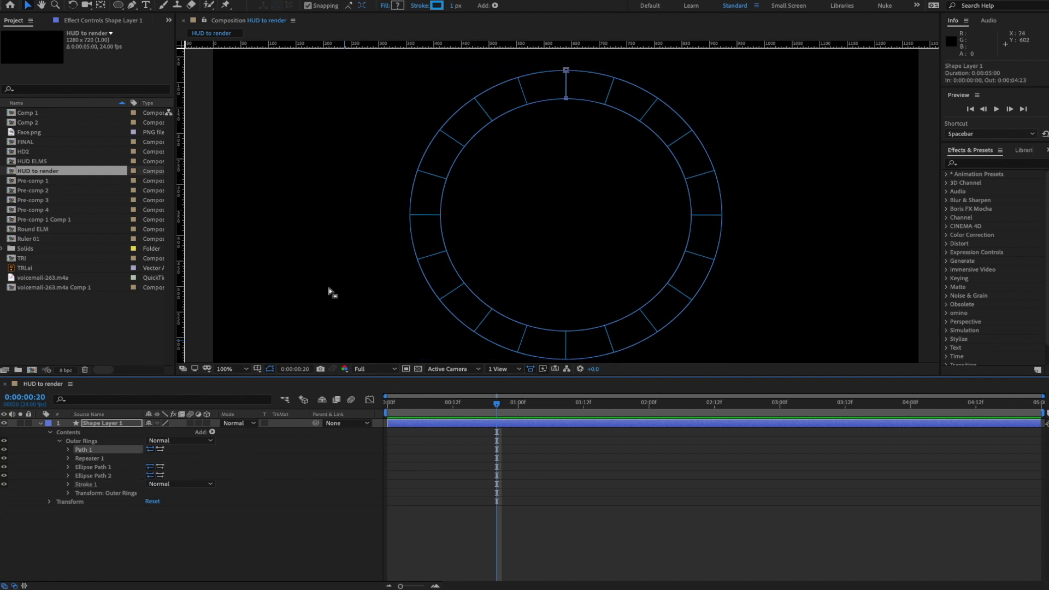
click(104, 467)
click(104, 476)
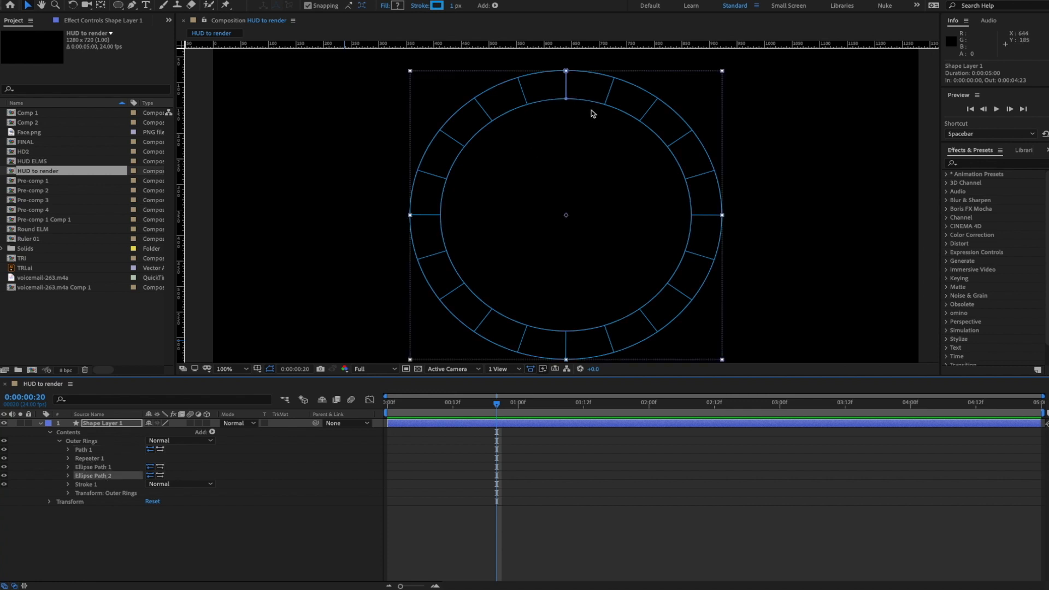
click(95, 576)
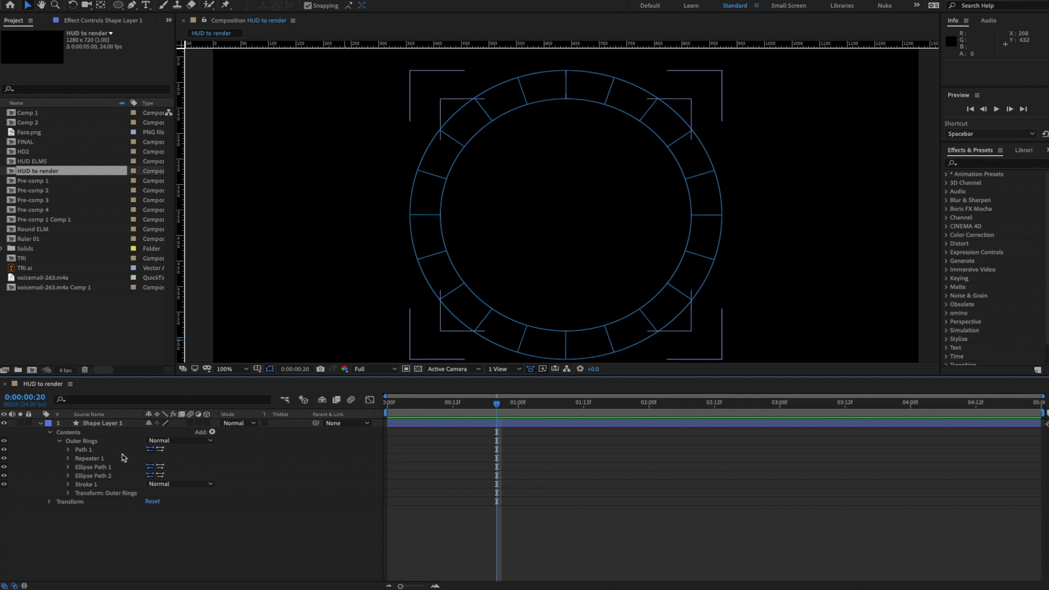
- Duplicate Path 1 and name the copy 'thinner lune'
click(68, 450)
click(85, 450)
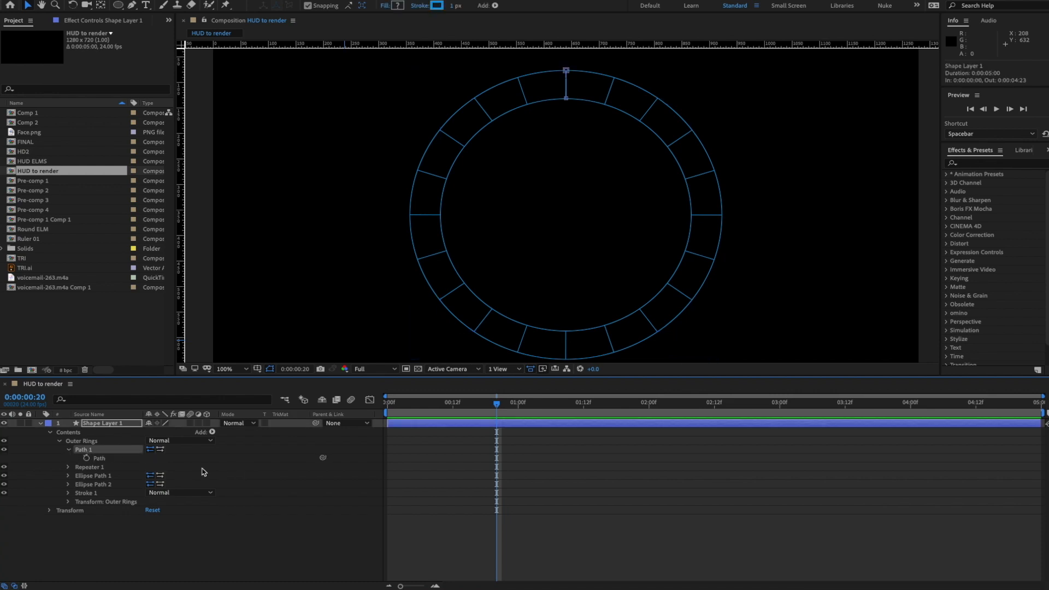
key(ctrl+d)
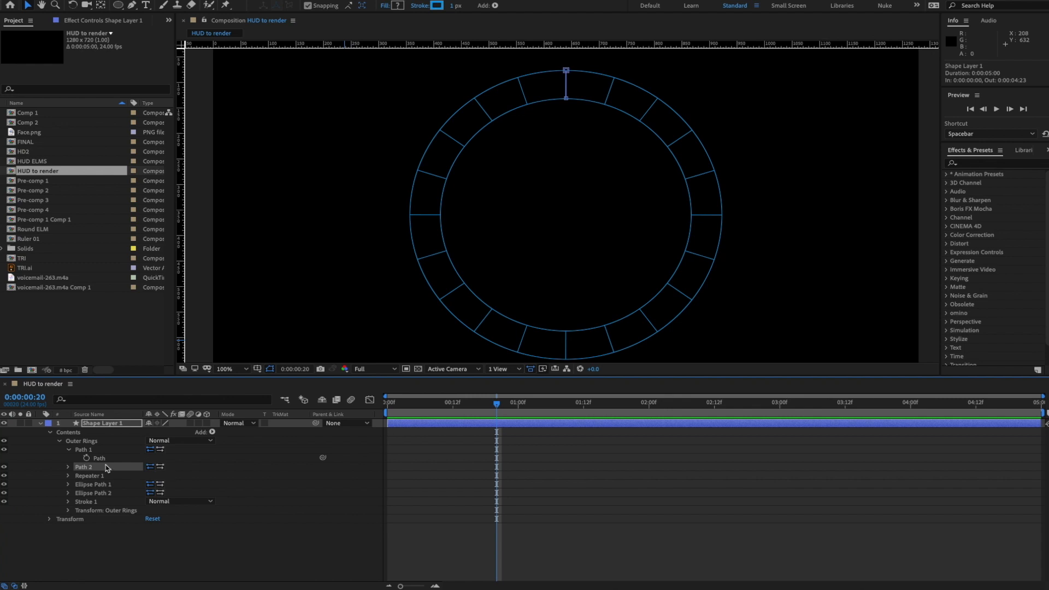
key(Return)
text(thinner lune)
key(Return)
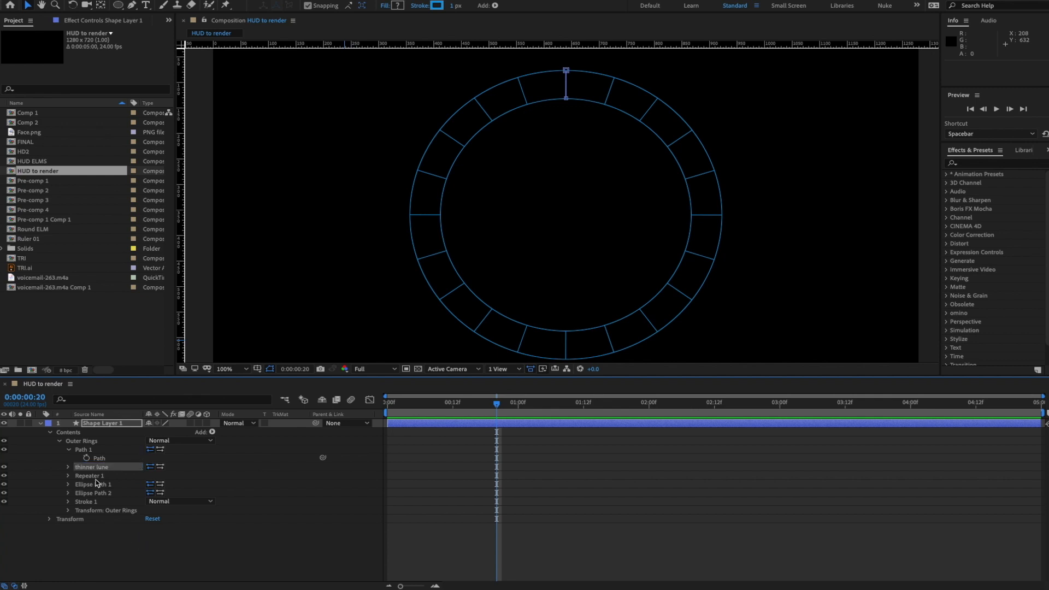
- Move the thinner lune path below Repeater 1
click(68, 468)
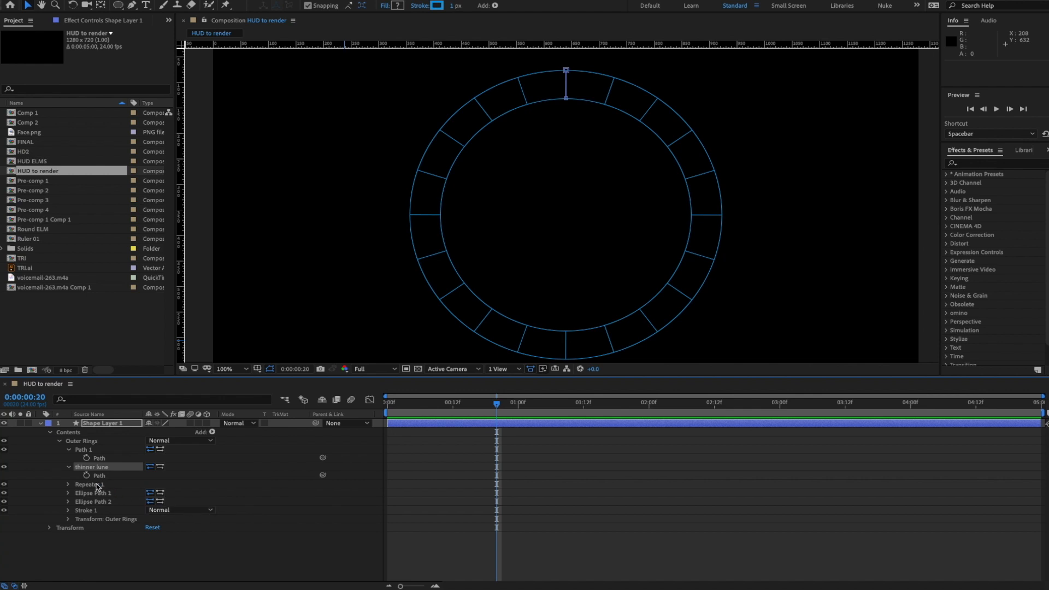
click(72, 469)
click(68, 467)
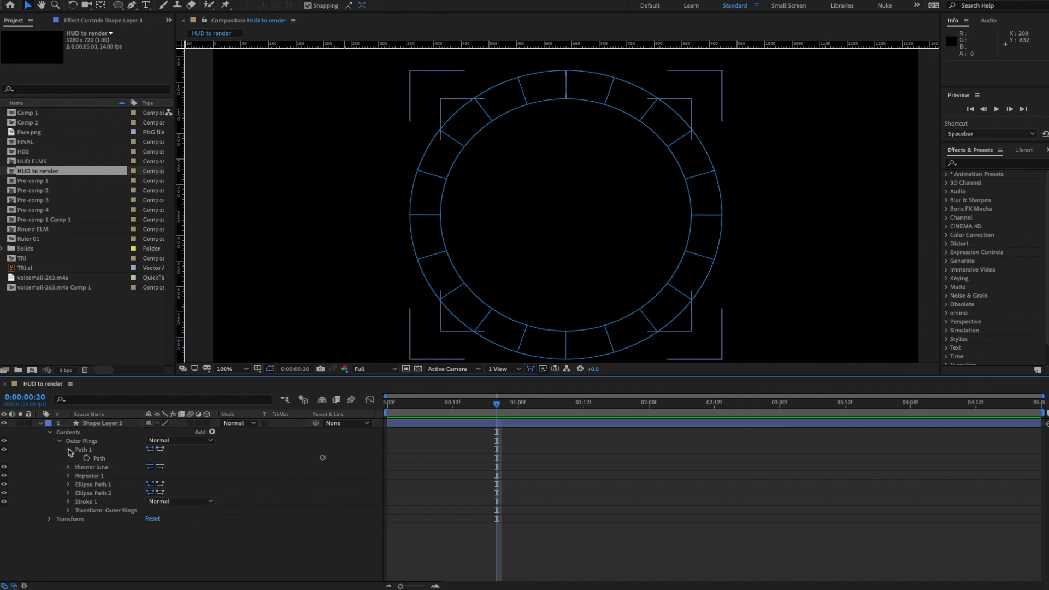
click(69, 450)
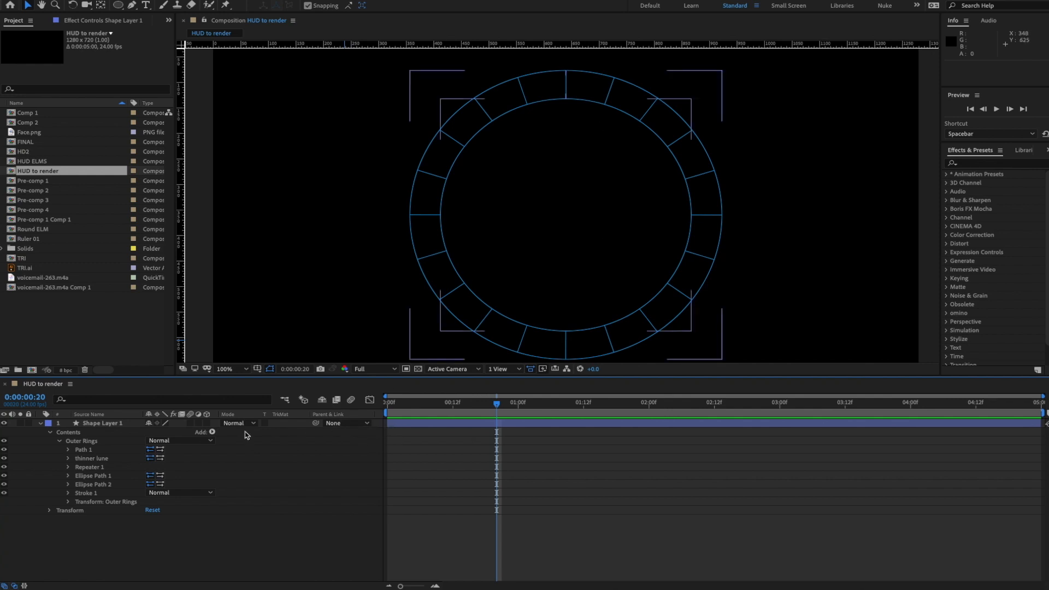
drag(97, 458, 99, 469)
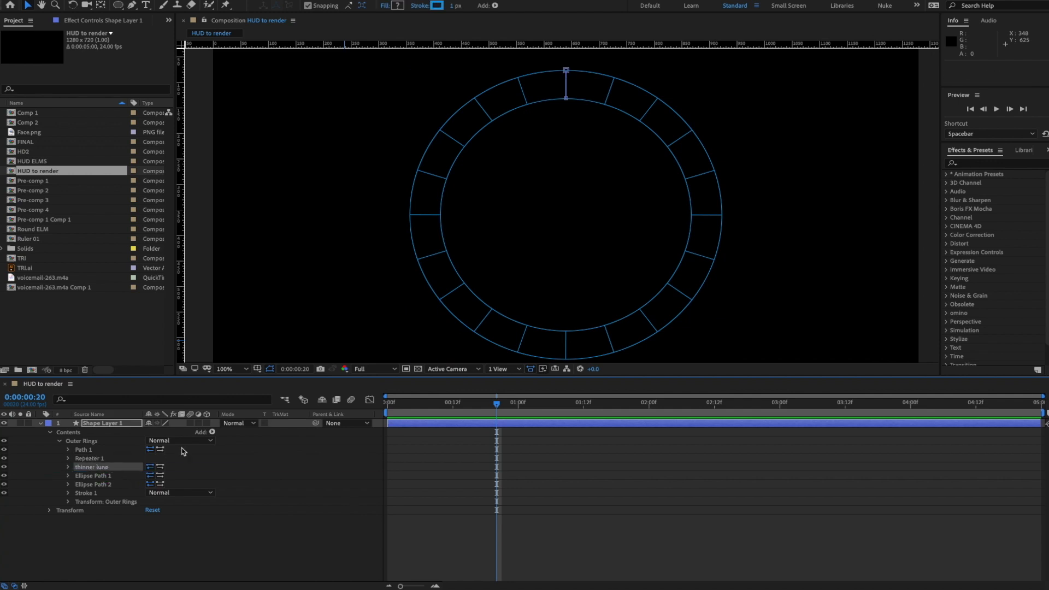
- Add an empty group below Repeater 1 and name it 'thin marks'
click(212, 432)
click(240, 391)
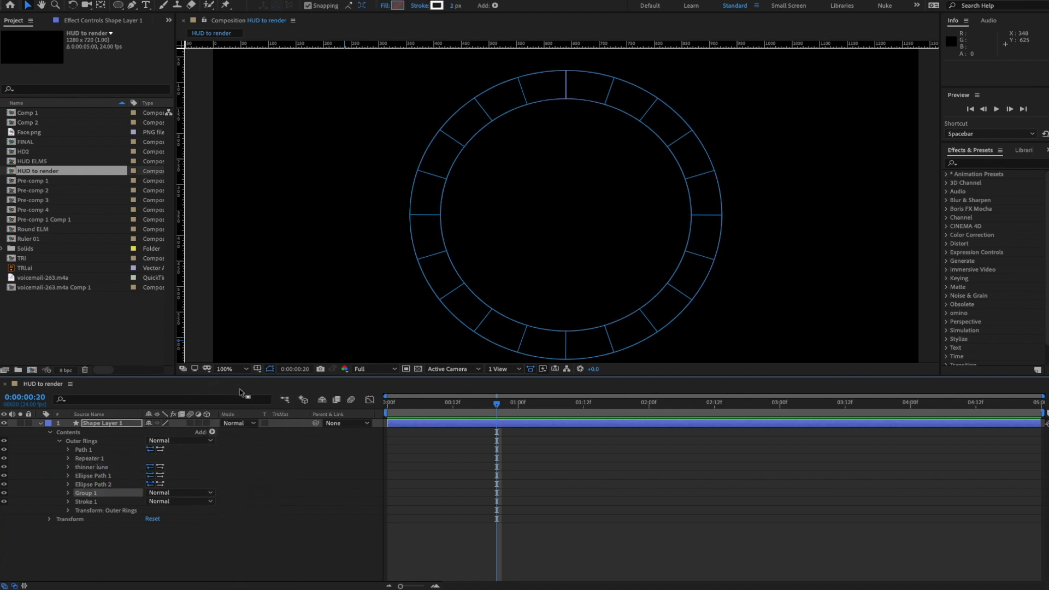
drag(87, 497, 86, 467)
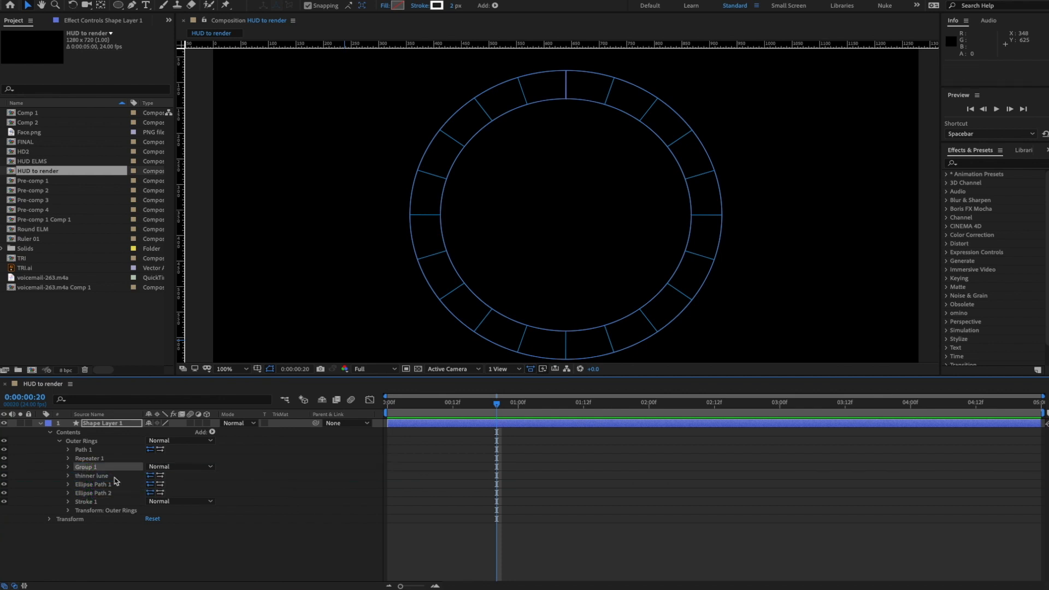
key(Return)
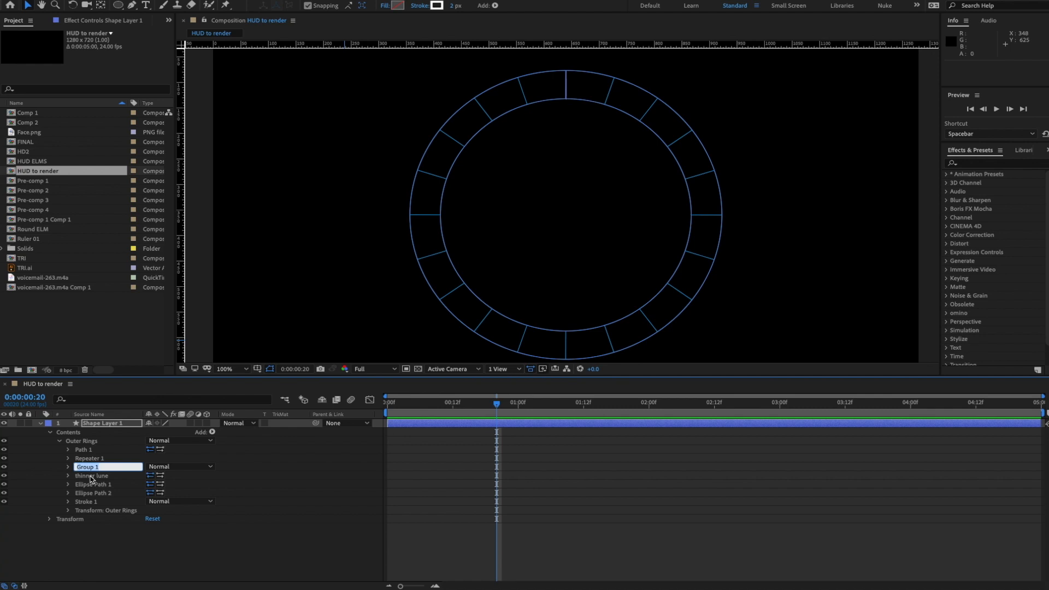
text(thin marks)
key(Return)
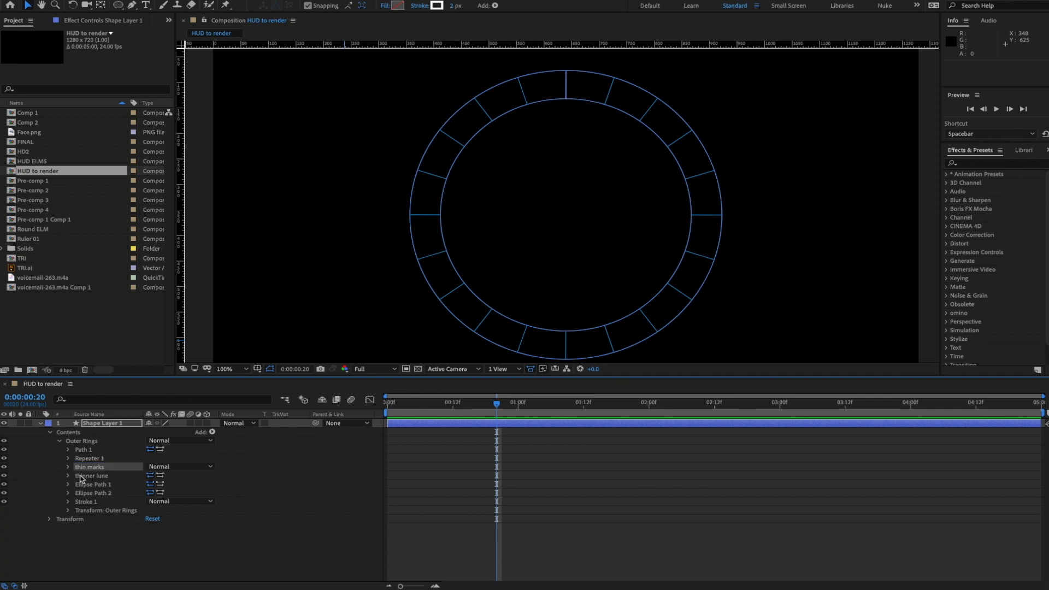
- Put the path inside thin marks and correct its name to 'thinner line'
drag(79, 477, 81, 467)
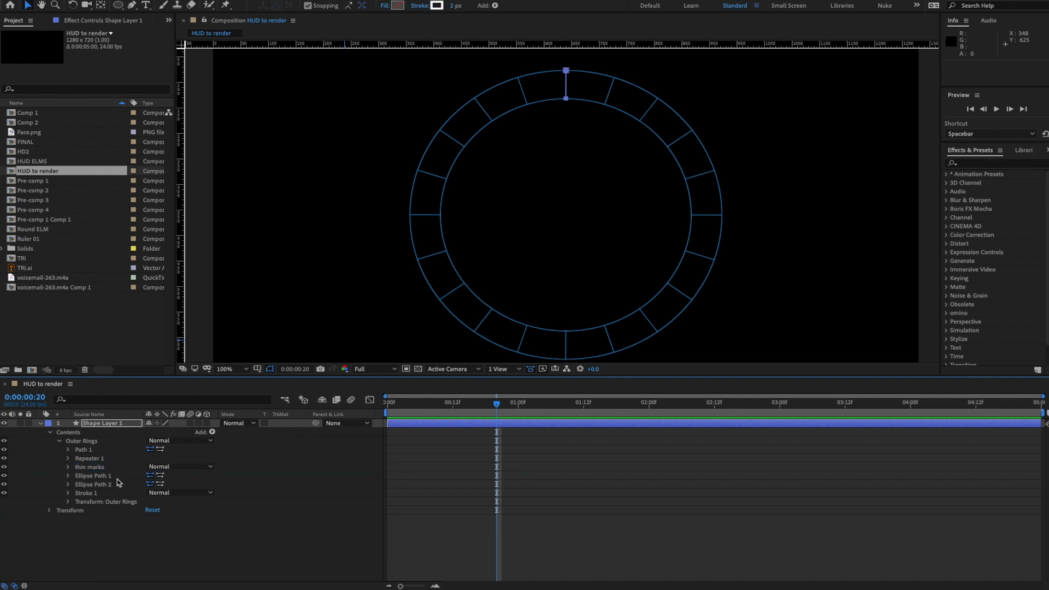
click(68, 468)
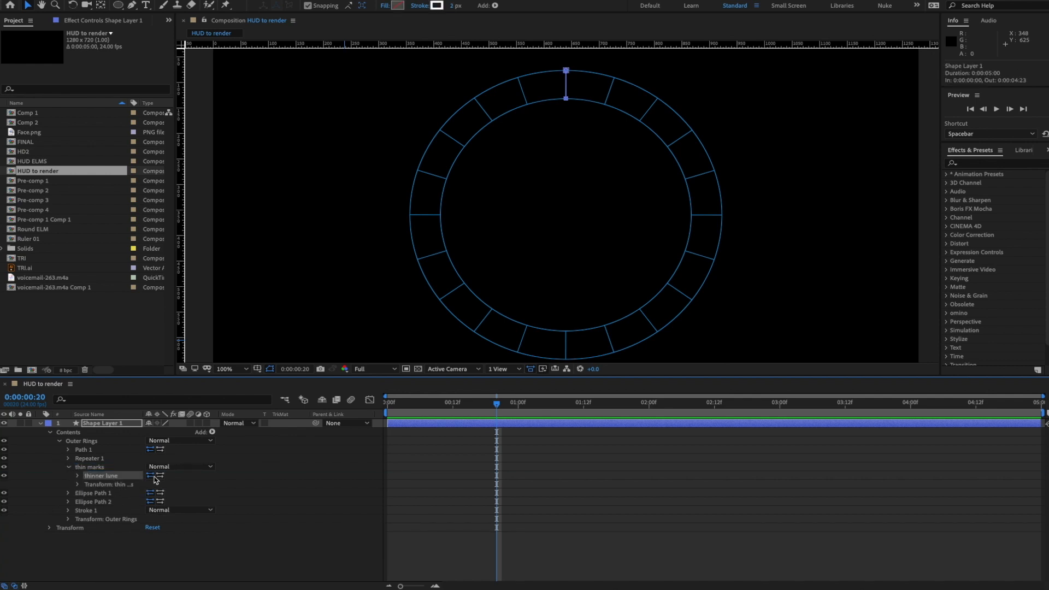
key(Return)
key(Right)
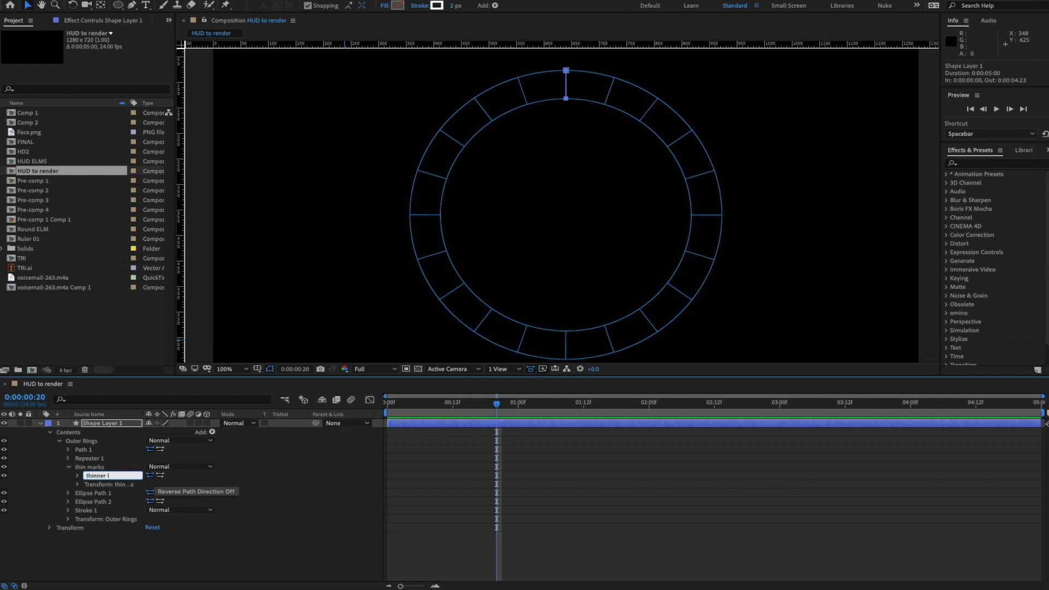
key(Return)
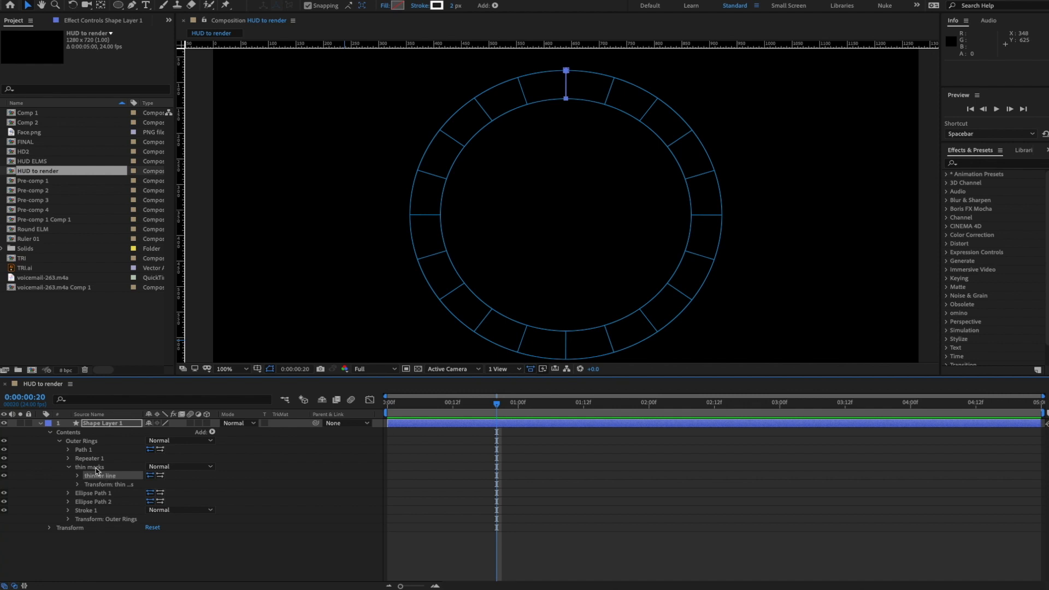
- Add a new Stroke to the thin marks group and show its properties
click(213, 432)
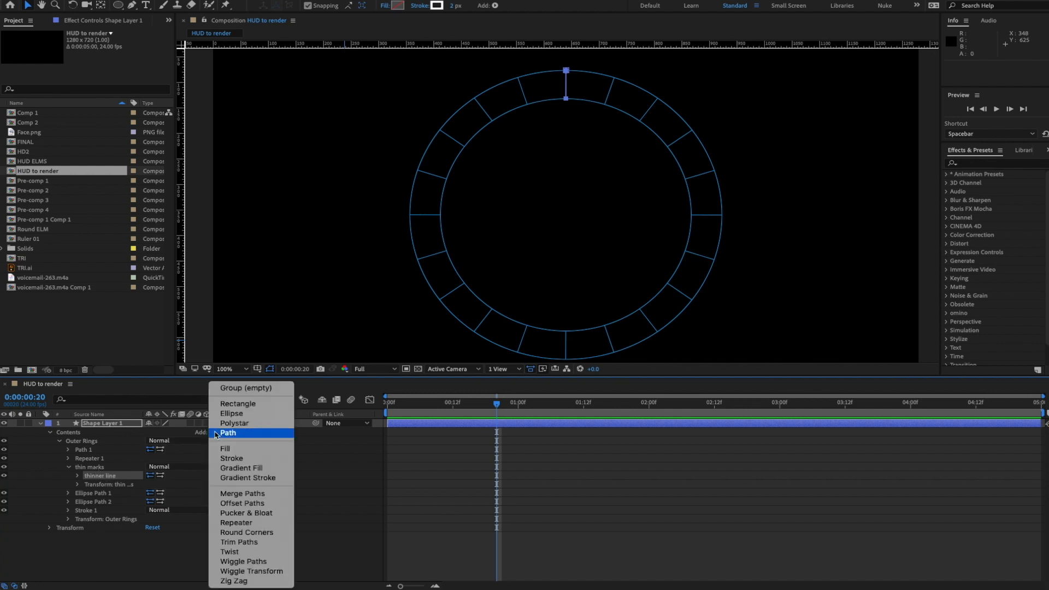
click(225, 460)
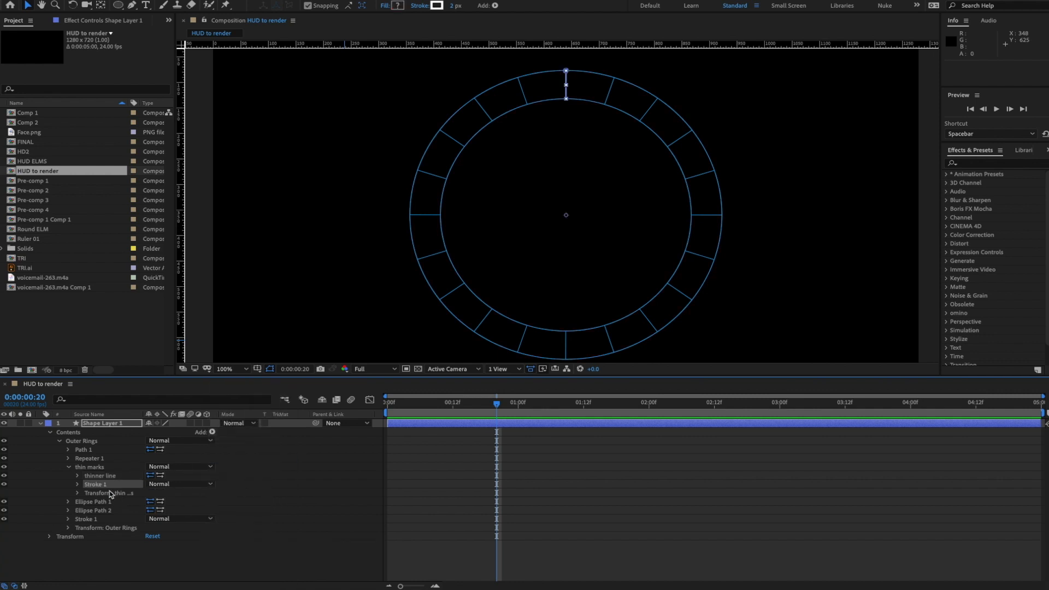
click(78, 484)
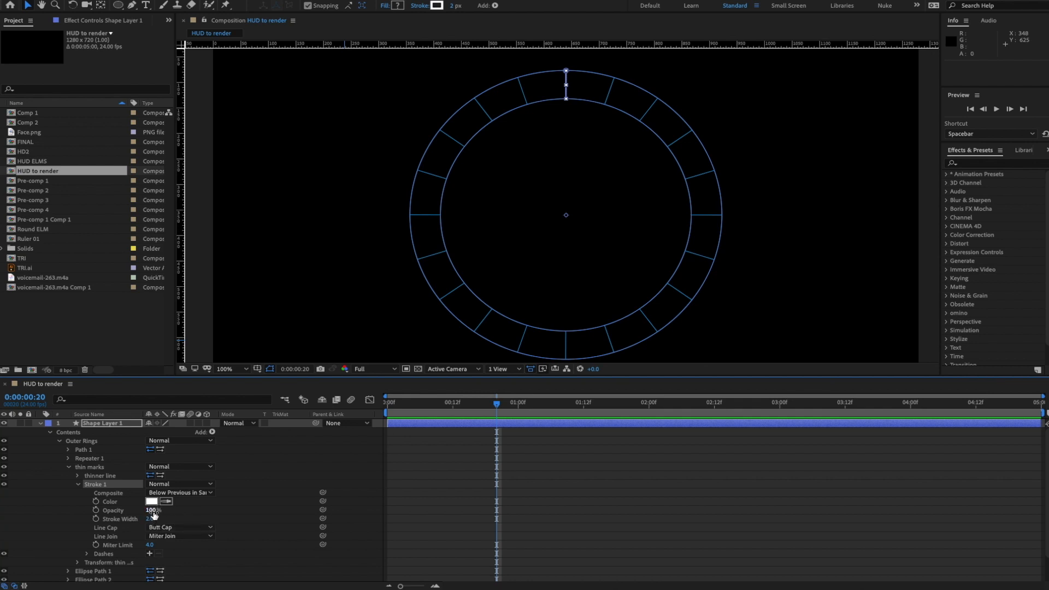
scroll(137, 539, down, 1)
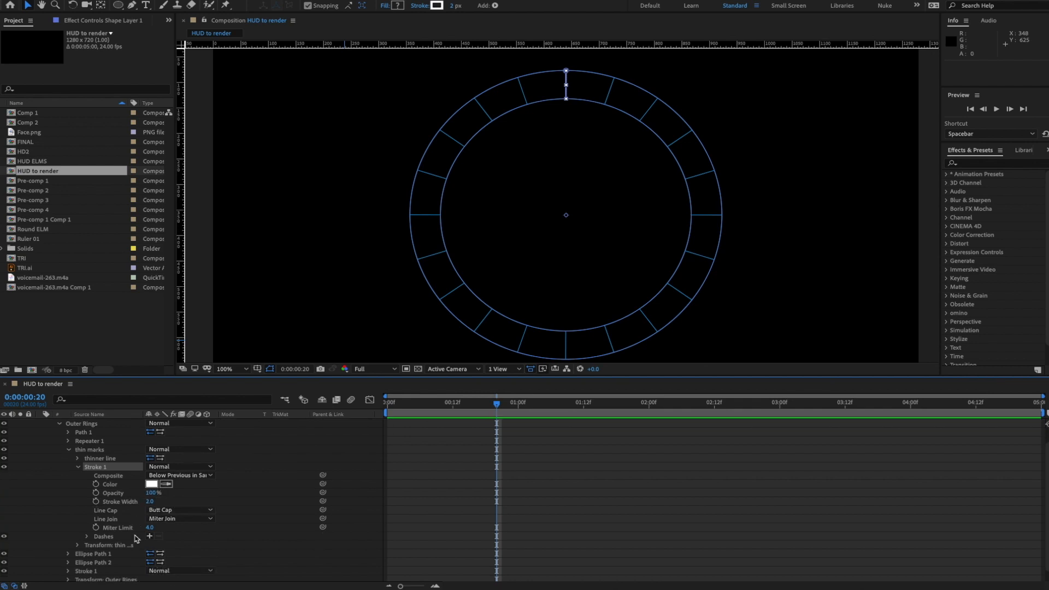
click(68, 572)
scroll(106, 565, down, 3)
scroll(203, 527, up, 1)
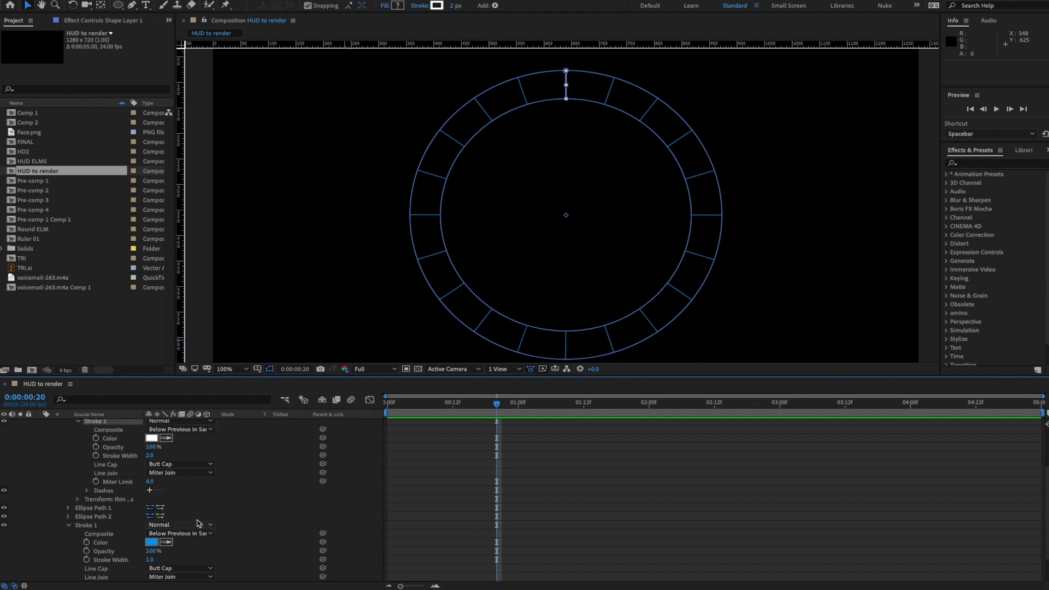
- Sample the ring's blue for the thin marks stroke and set its width to 1
click(166, 438)
click(155, 541)
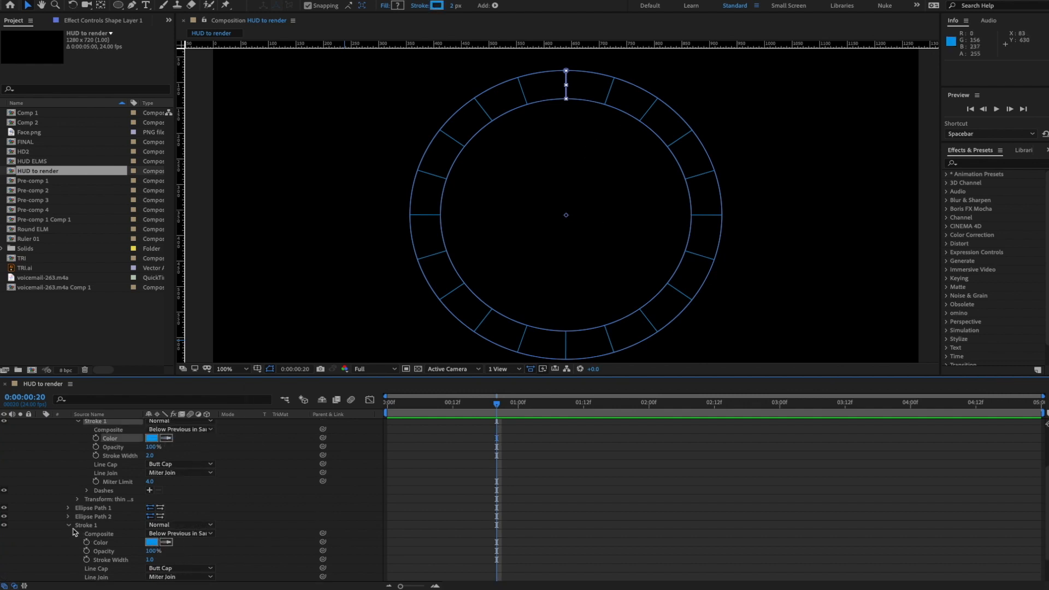
scroll(77, 530, up, 2)
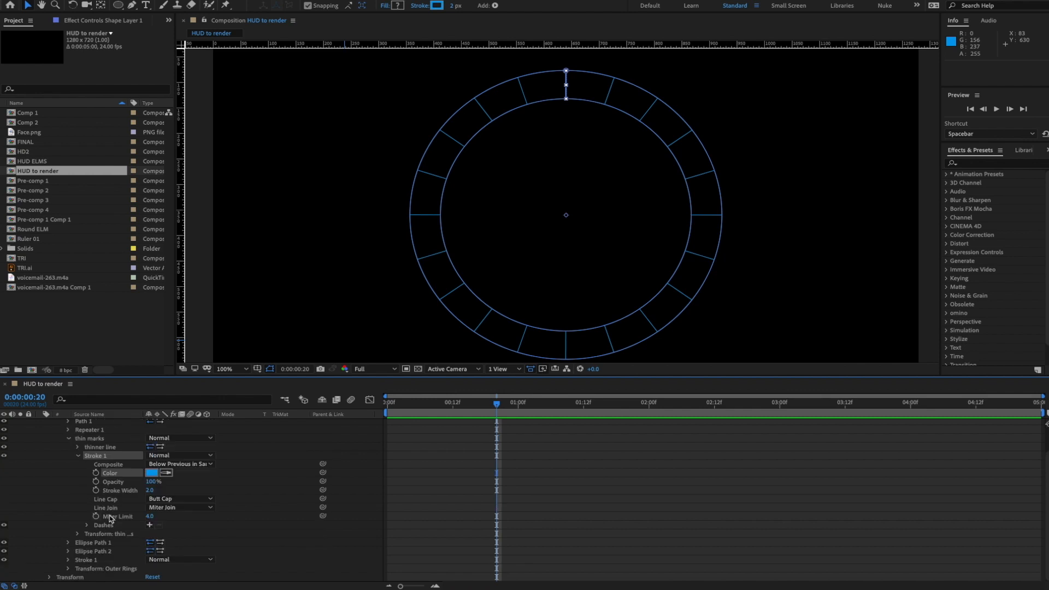
click(148, 490)
text(1)
key(Return)
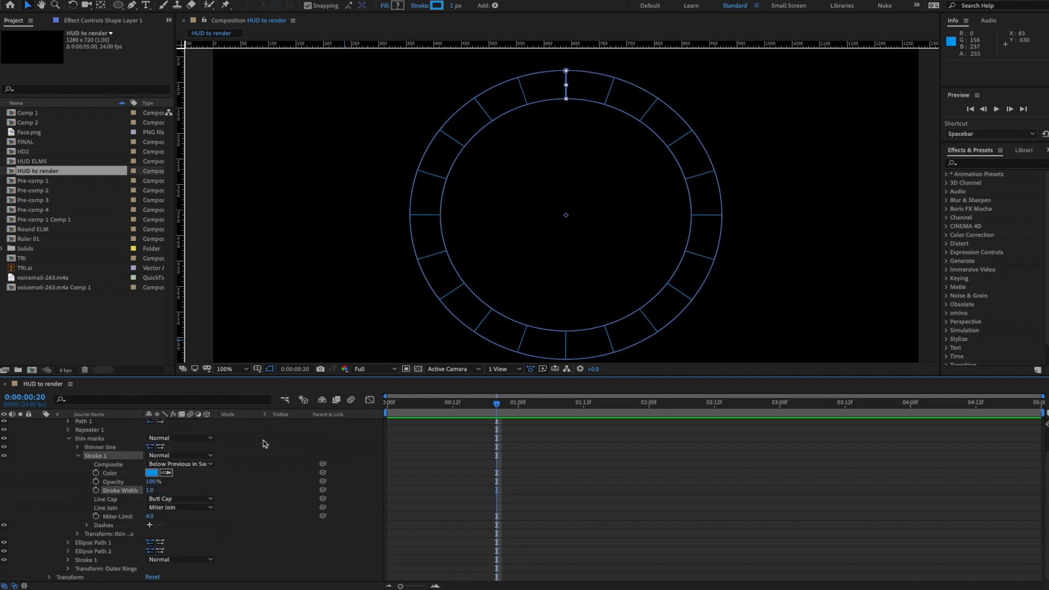
scroll(224, 480, up, 1)
click(229, 484)
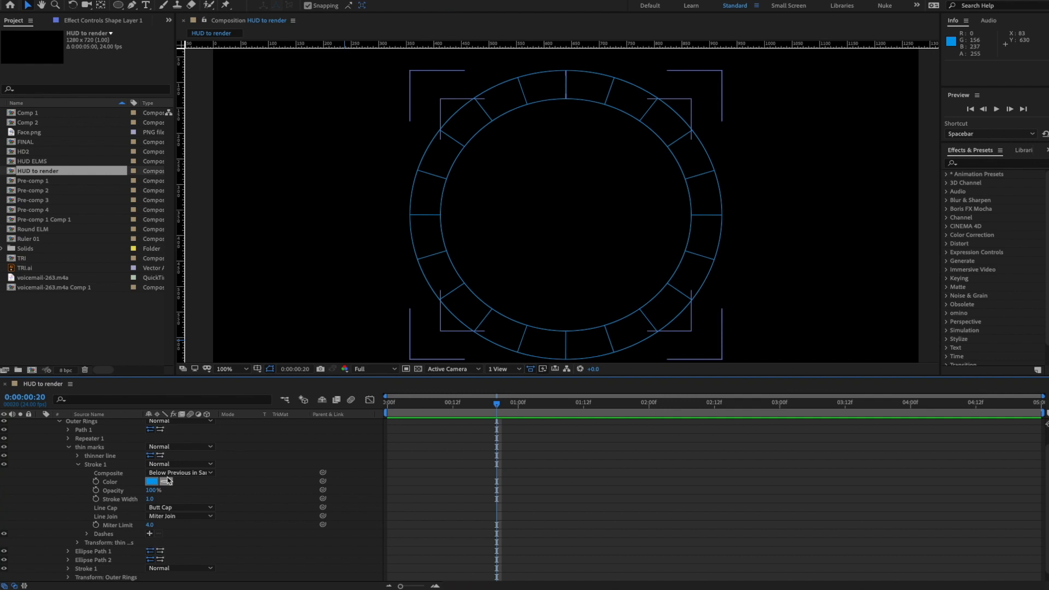
click(99, 465)
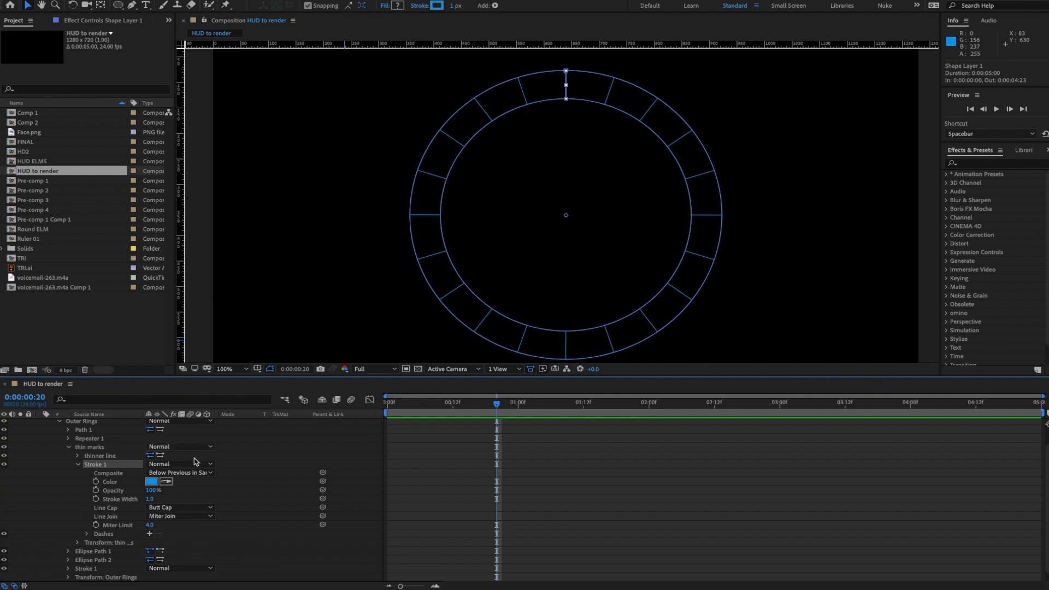
scroll(230, 459, up, 2)
- Add a Repeater to thin marks with 60 copies
click(212, 431)
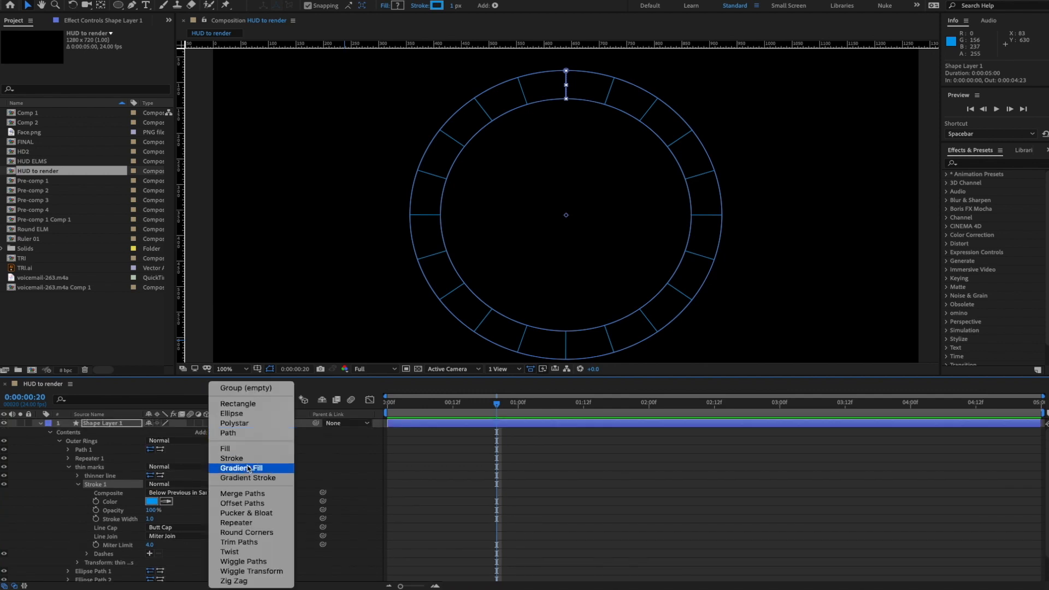
click(242, 524)
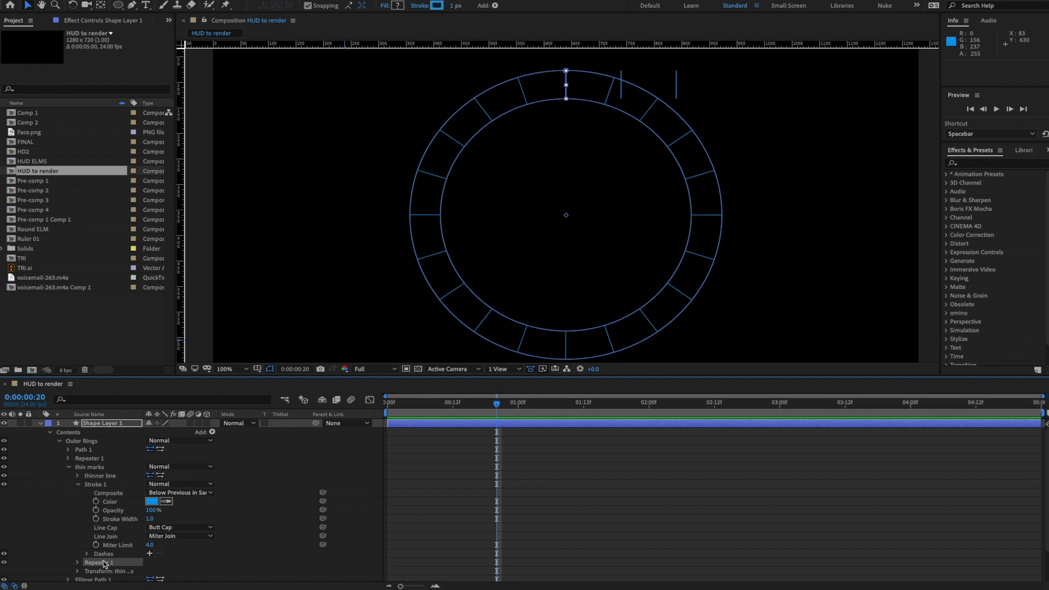
click(78, 484)
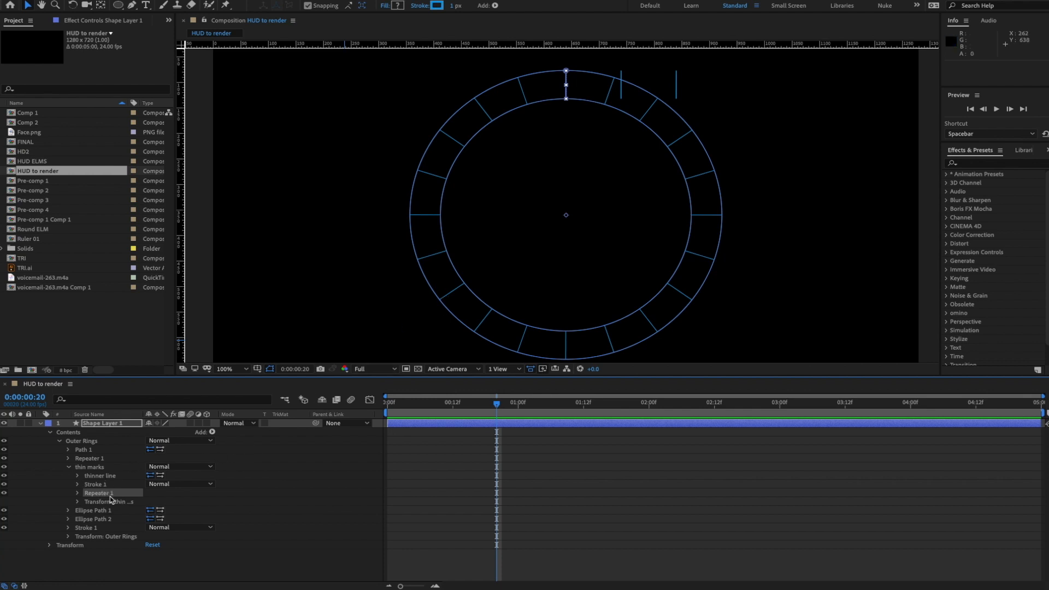
click(78, 493)
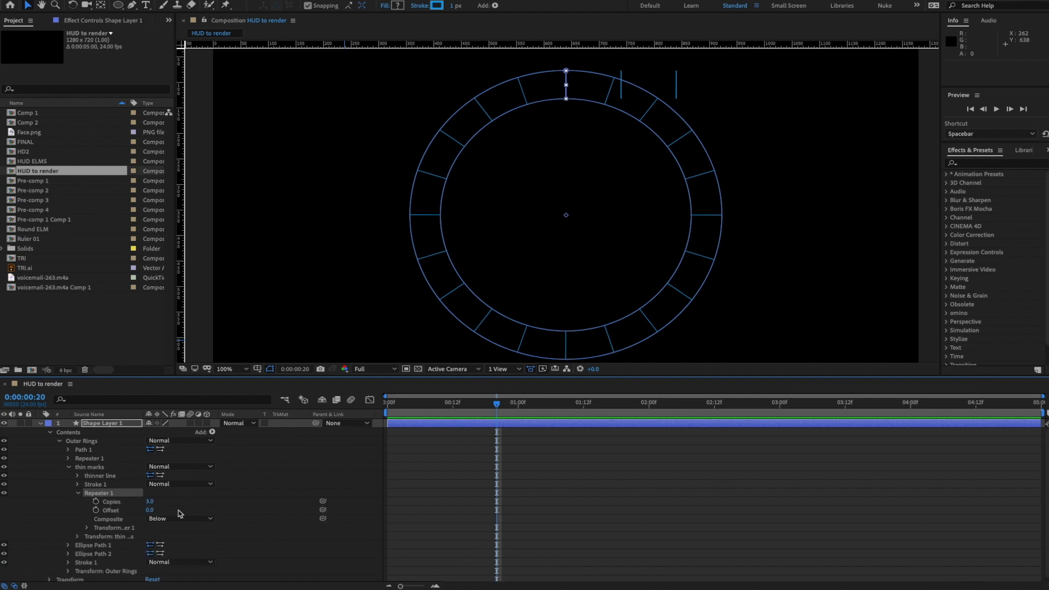
click(149, 501)
text(60)
key(Return)
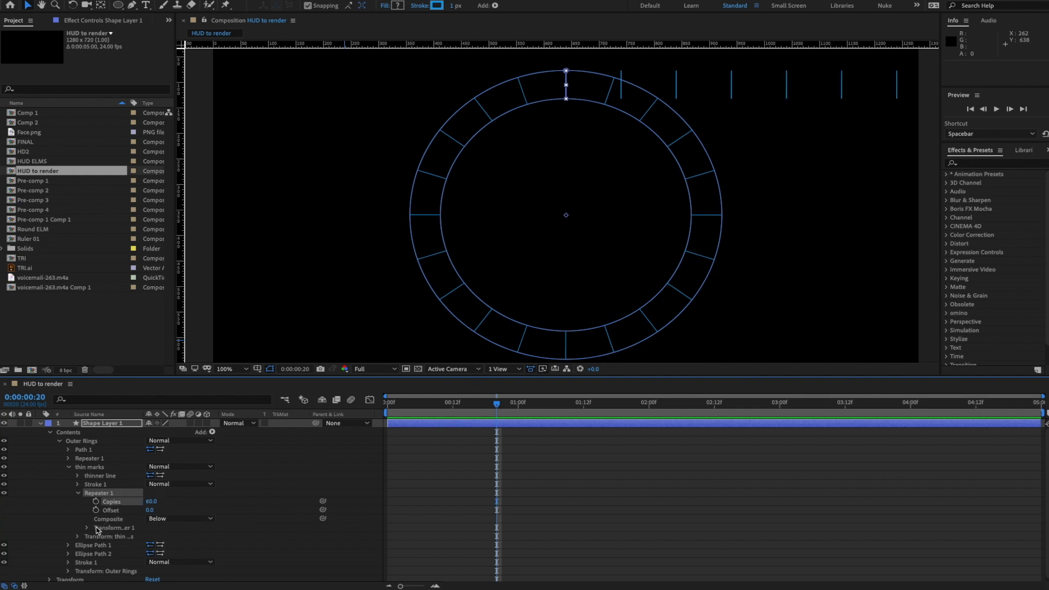
- Set the thin marks repeater's position offset to 0 and rotation to 6°
scroll(87, 532, down, 3)
click(87, 500)
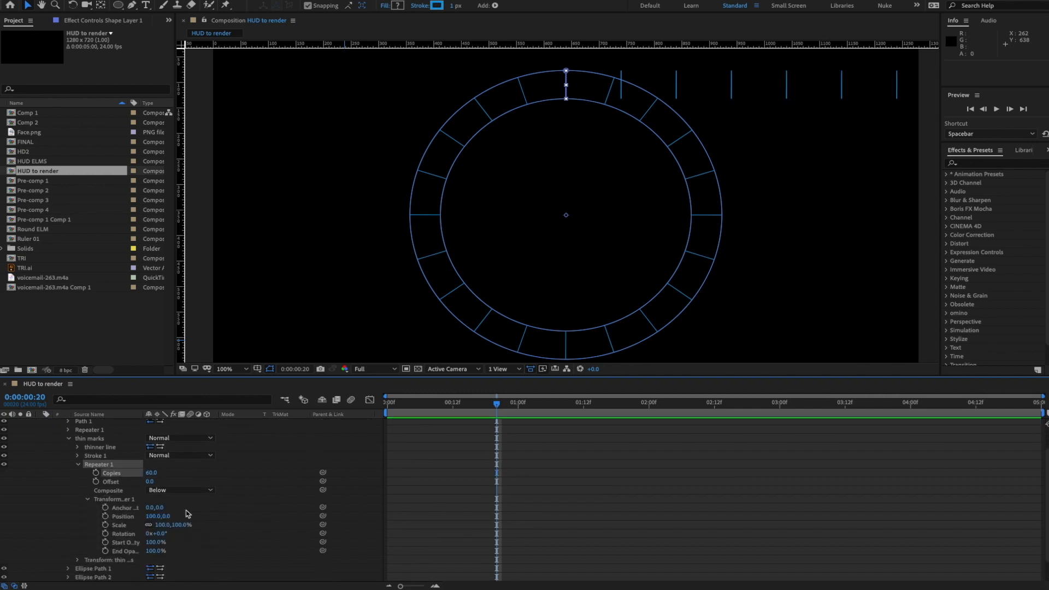
click(156, 516)
text(0)
key(Return)
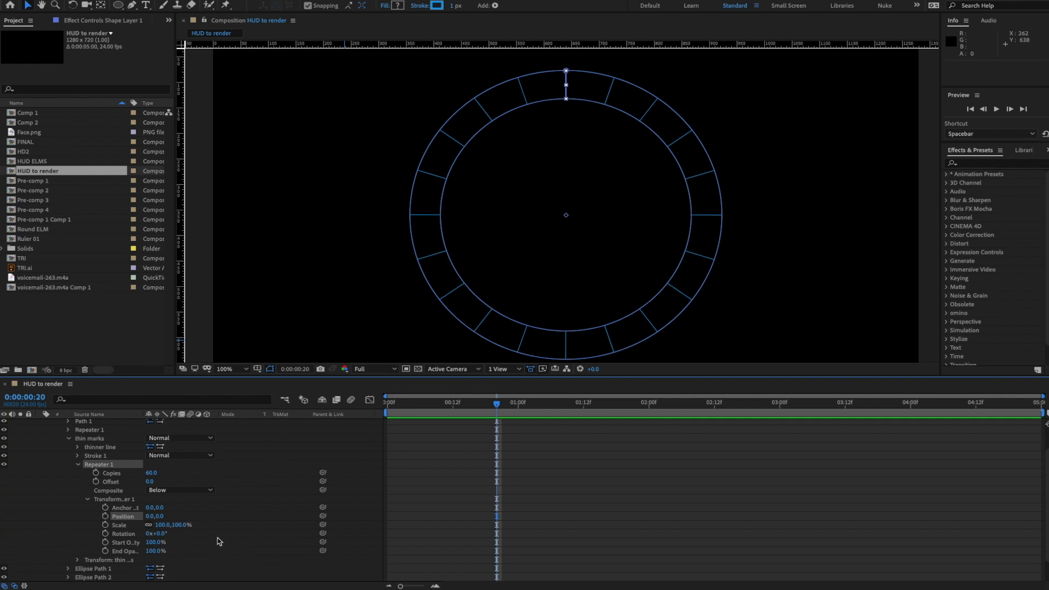
click(162, 533)
text(6)
key(Return)
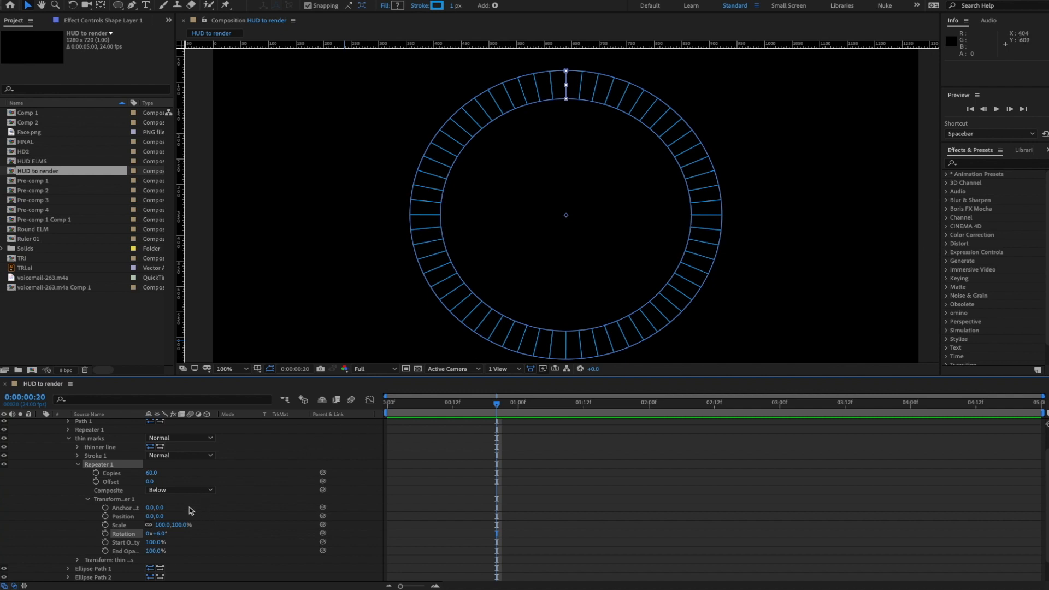
- Try tick stroke widths of 0.5 and 0.05, settling on 1.0
click(79, 457)
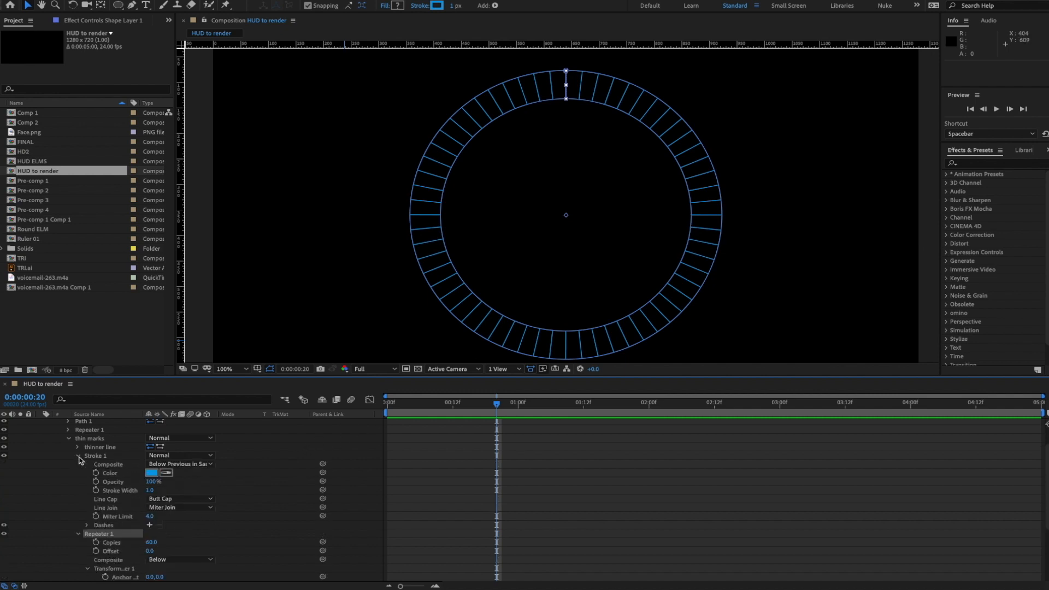
click(151, 490)
key(Return)
click(235, 480)
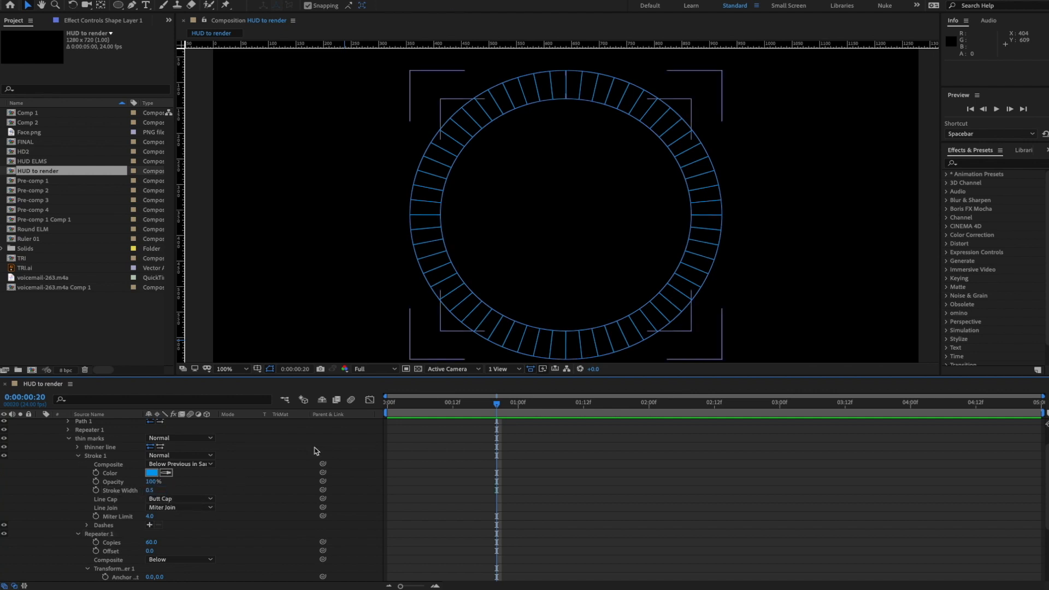
click(151, 490)
text(.0)
click(77, 456)
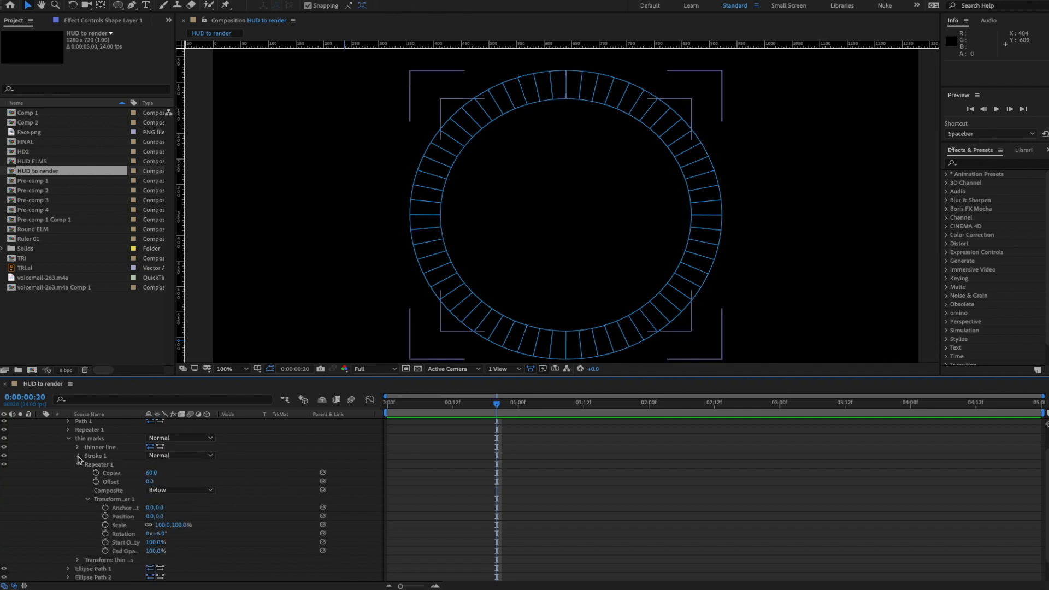
click(78, 457)
click(156, 491)
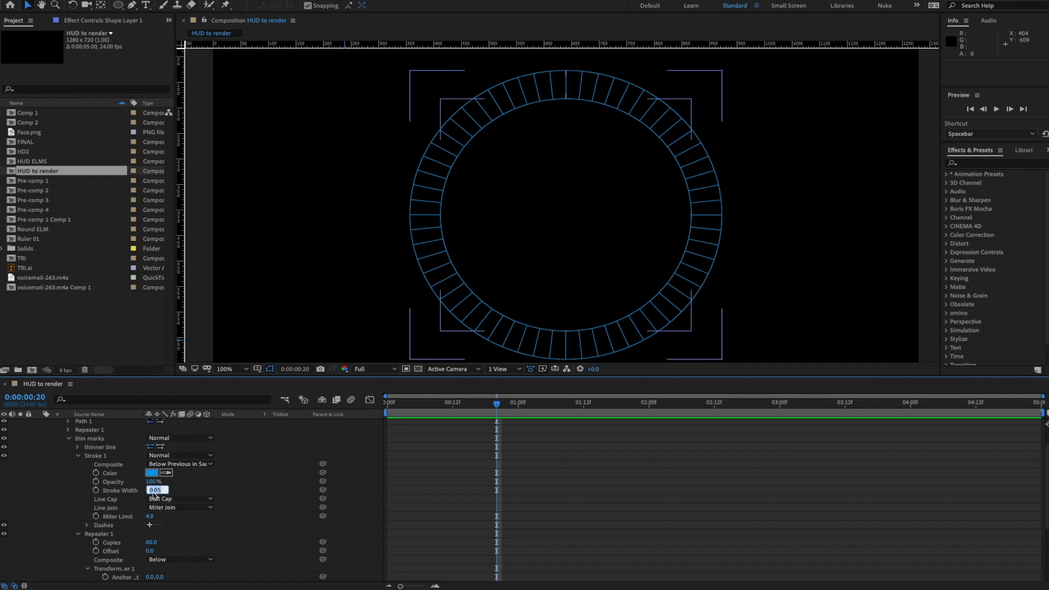
text(1)
key(Return)
click(81, 459)
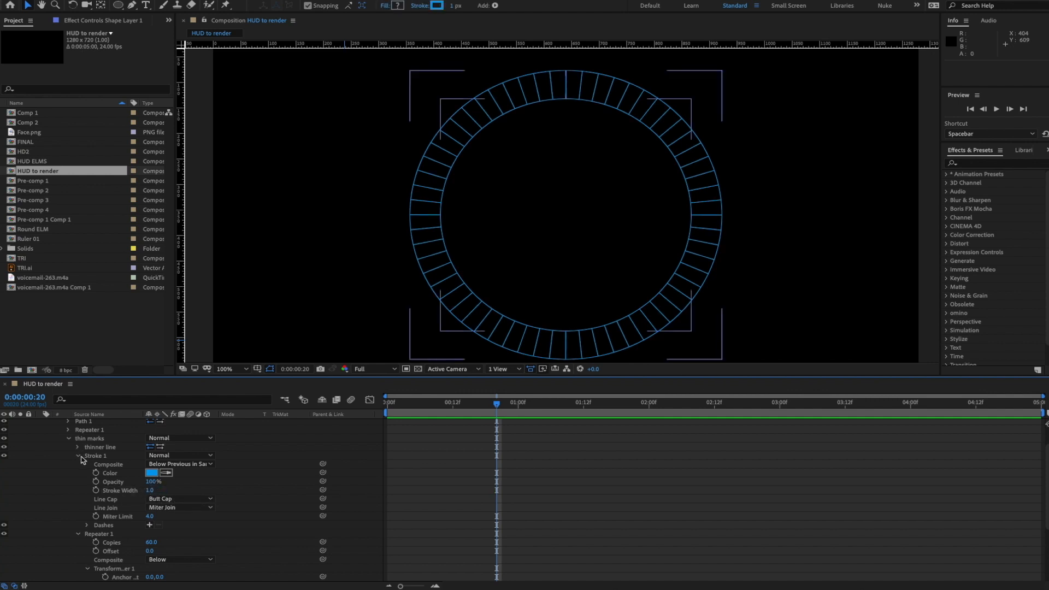
- Collapse the stroke, repeater and thin marks settings and select the thin marks group
click(78, 457)
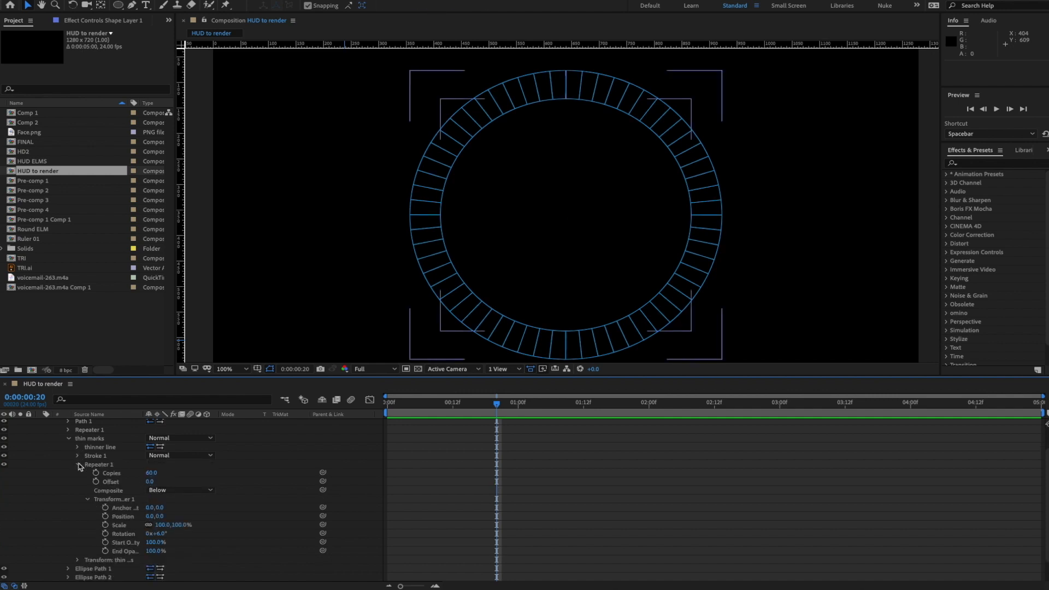
click(79, 465)
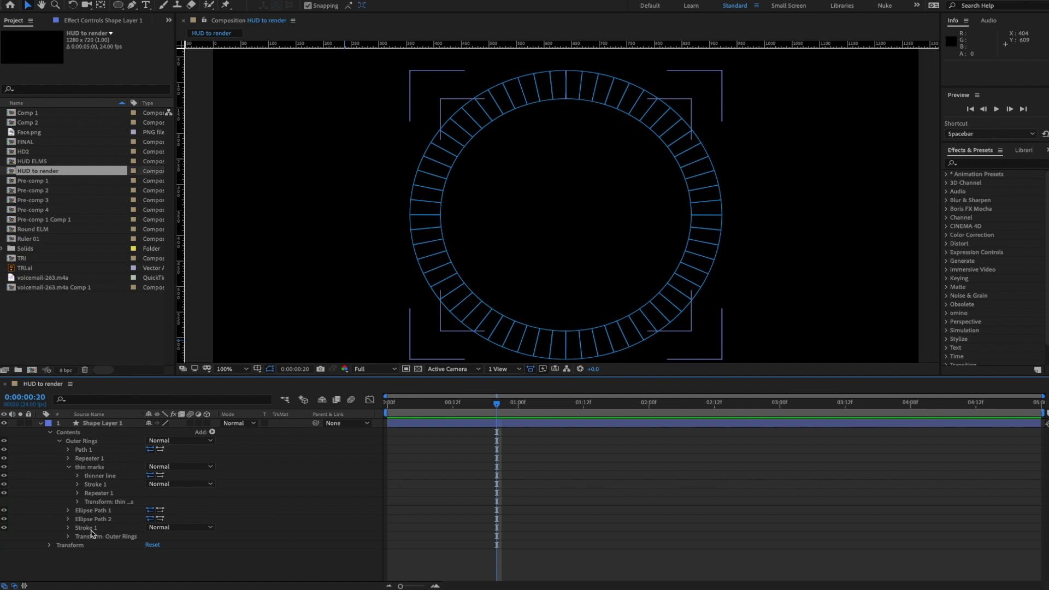
click(69, 468)
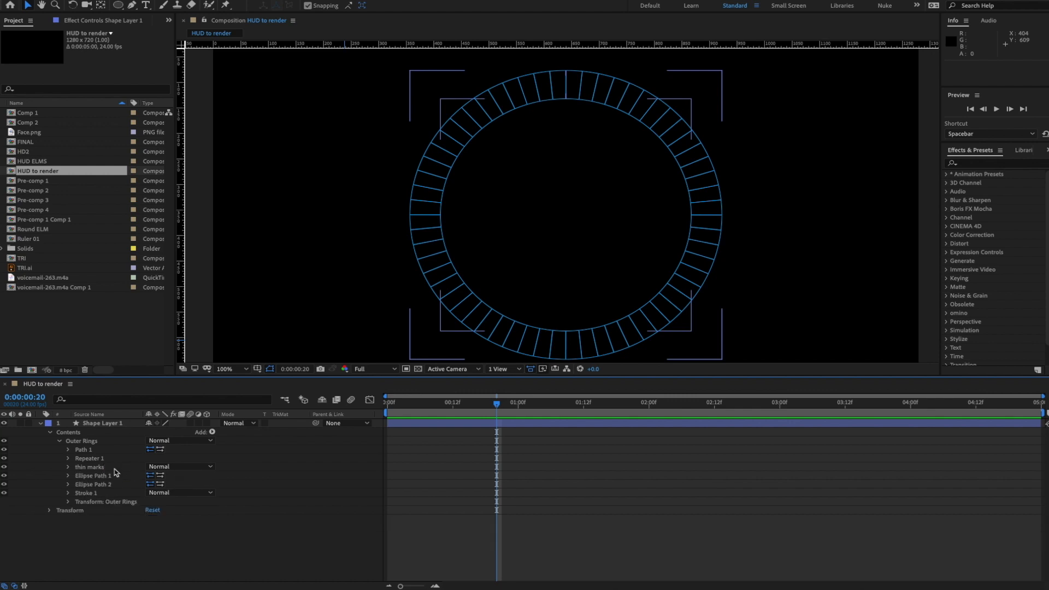
click(91, 468)
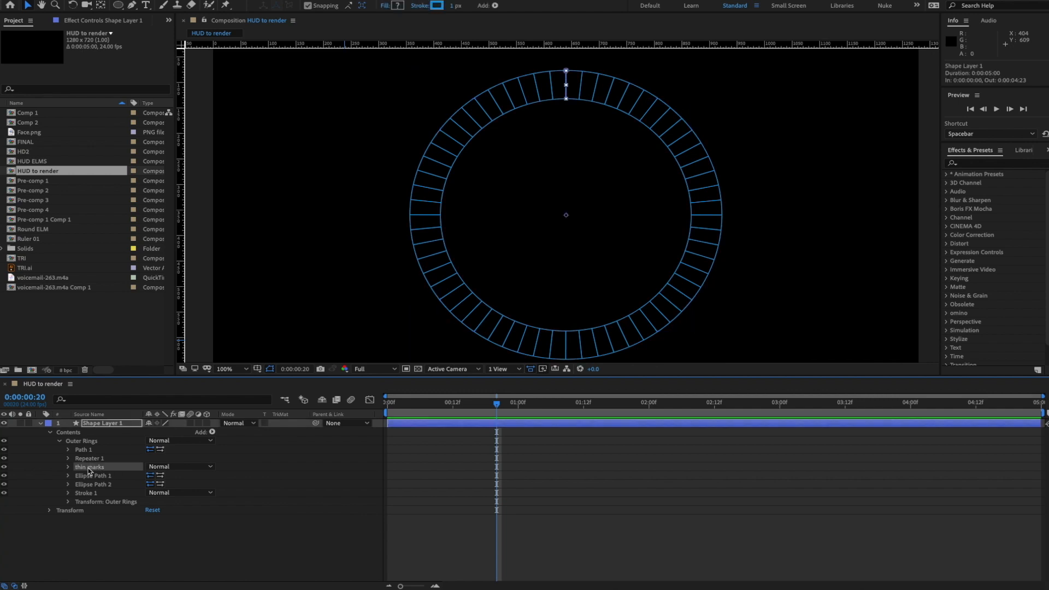
- Reorder the groups so thin marks sits below Outer Rings
drag(99, 471, 78, 439)
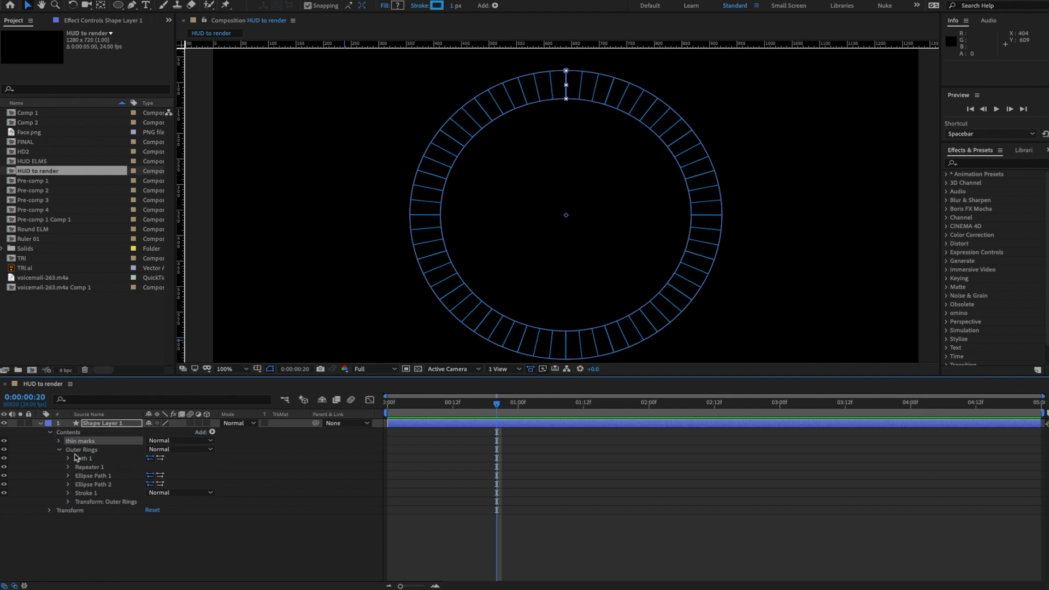
click(60, 450)
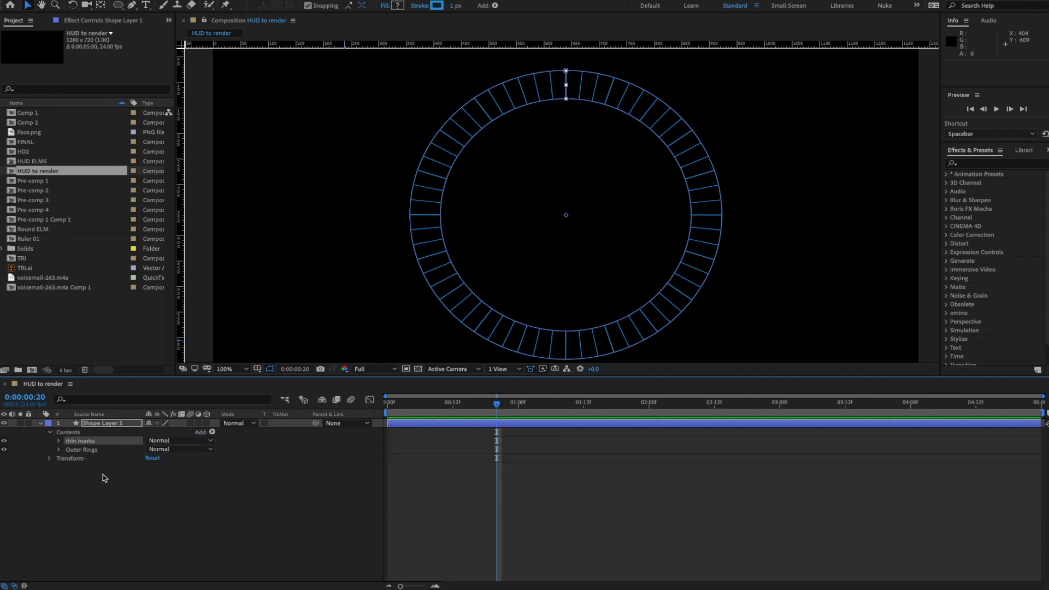
click(156, 487)
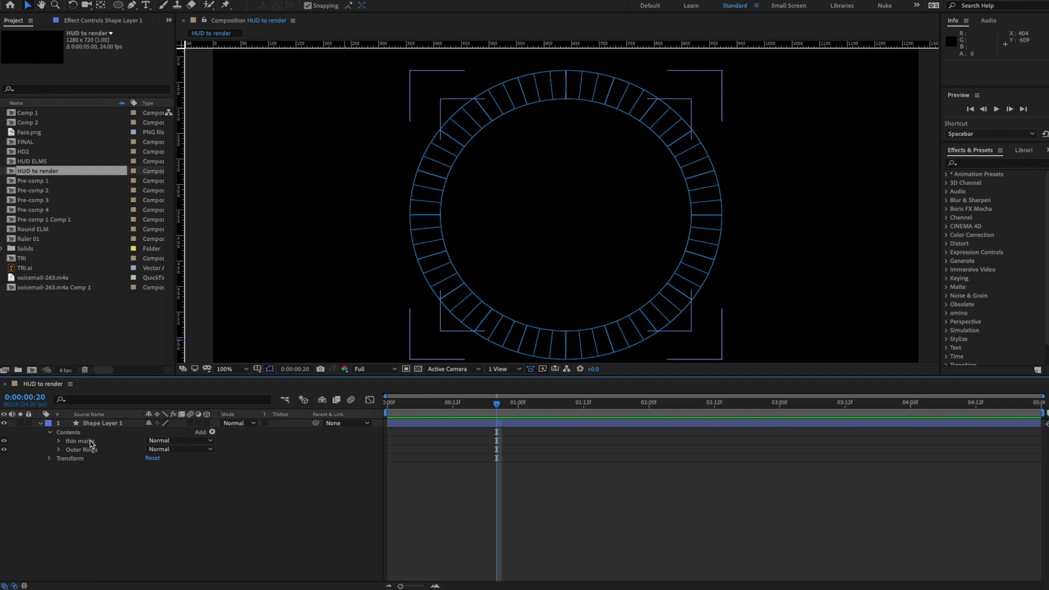
drag(90, 444, 92, 456)
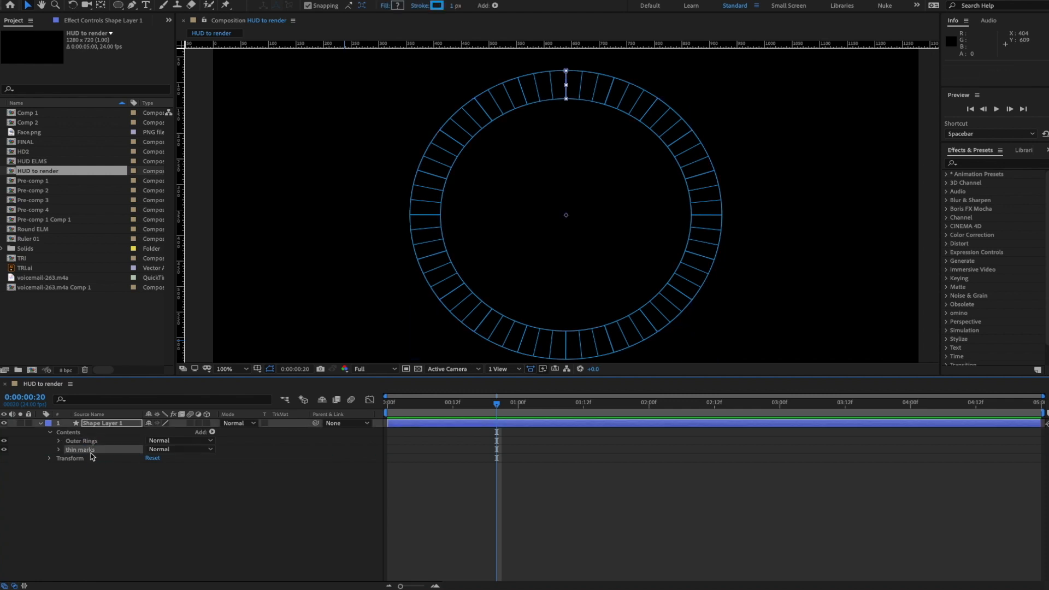
click(59, 449)
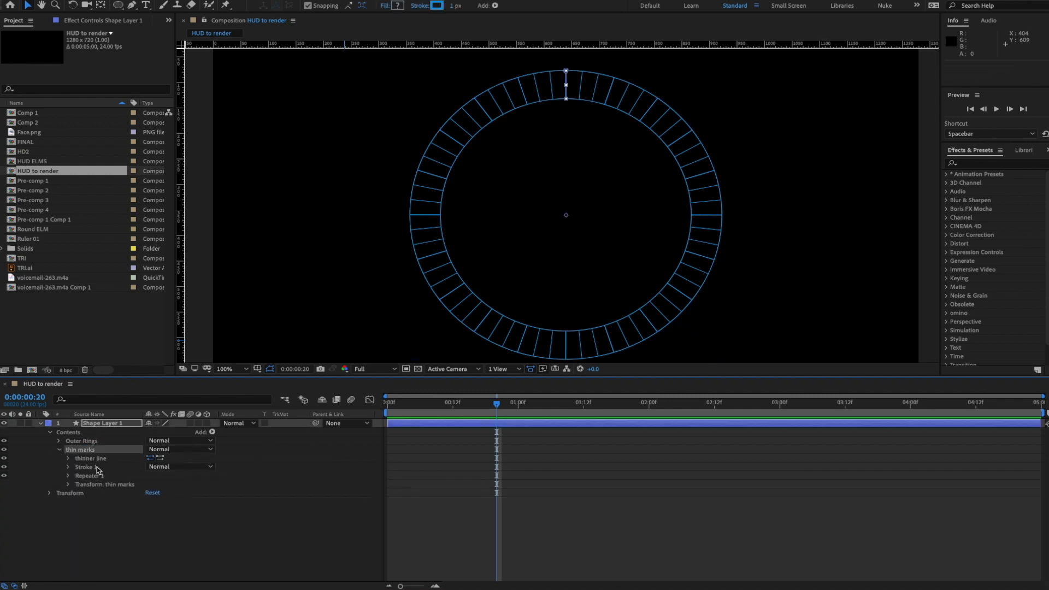
- Reduce the thin marks stroke width to 0.25 for fainter ticks
click(69, 467)
click(151, 502)
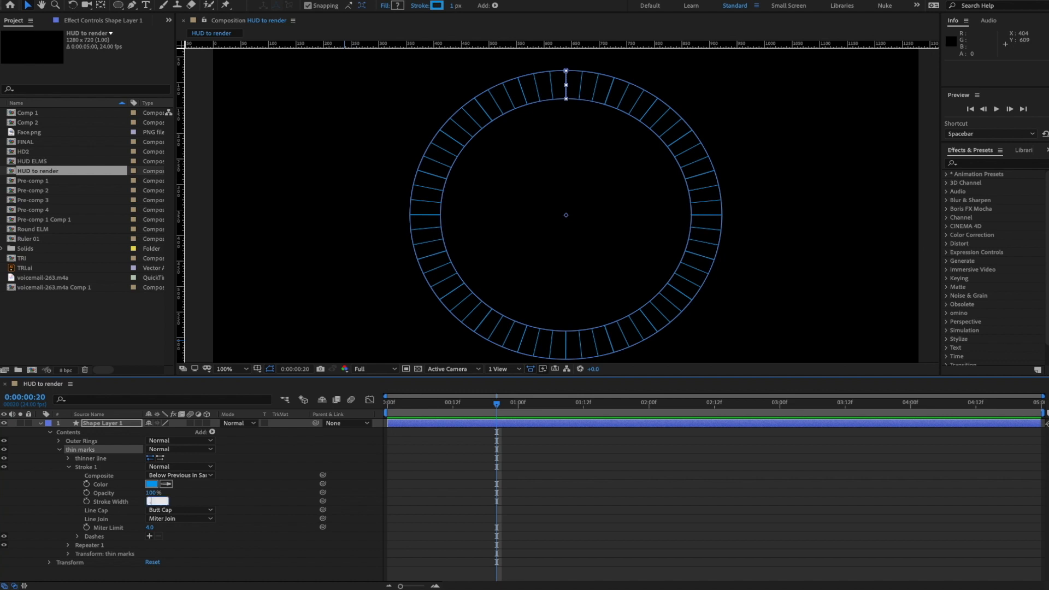
key(Return)
click(263, 490)
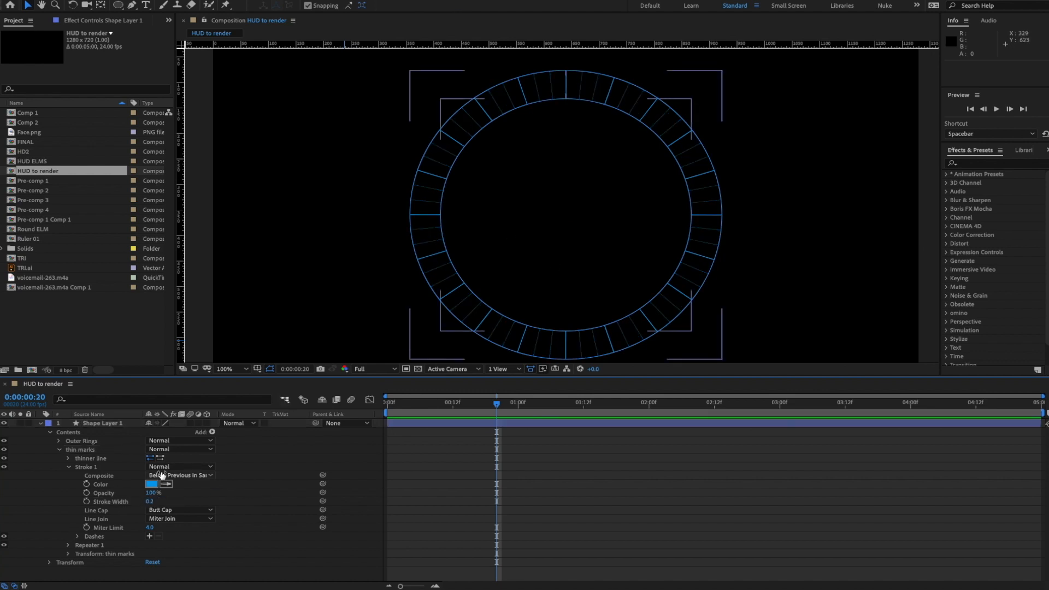
click(71, 468)
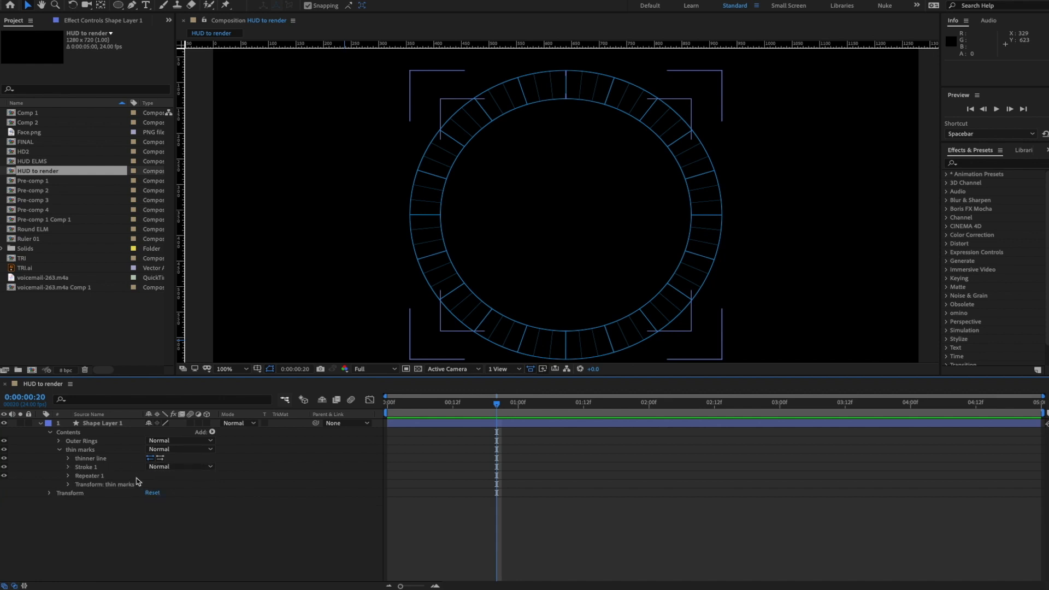
click(60, 450)
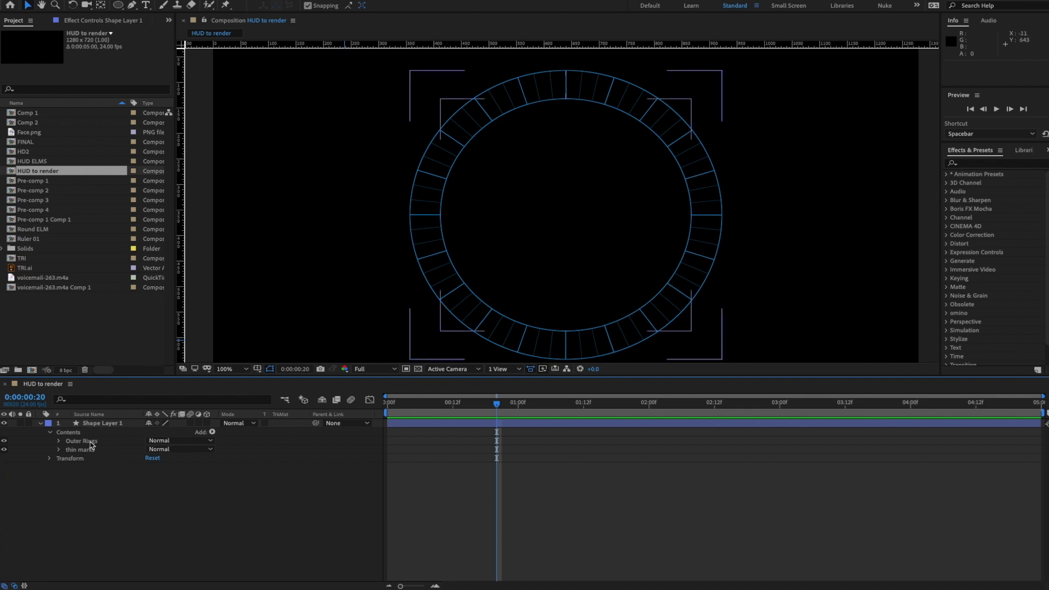
click(59, 449)
- Re-expand the thin marks and Outer Rings groups in the timeline
click(59, 449)
click(81, 450)
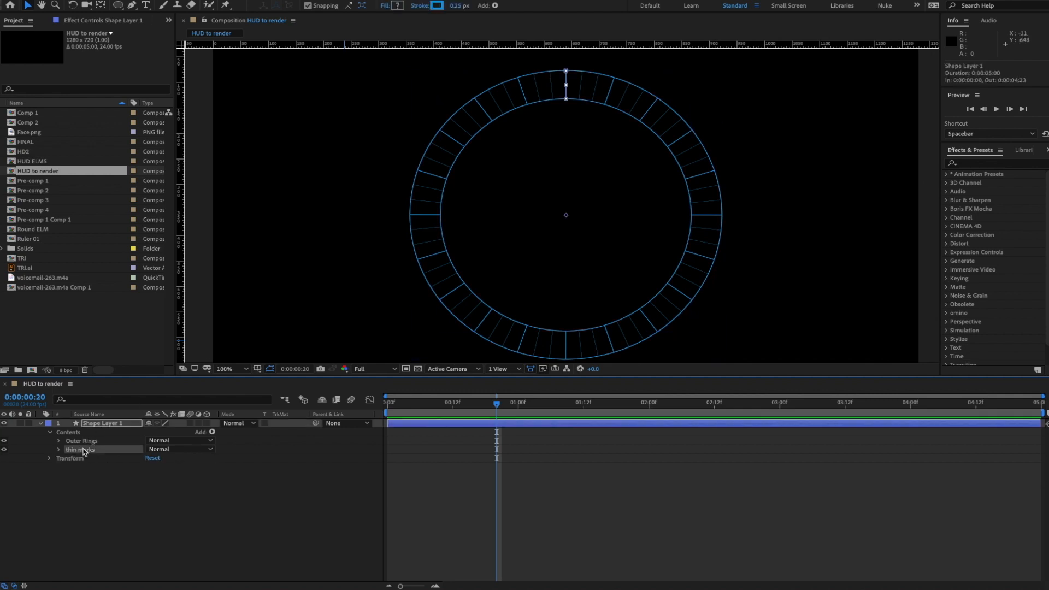
click(81, 441)
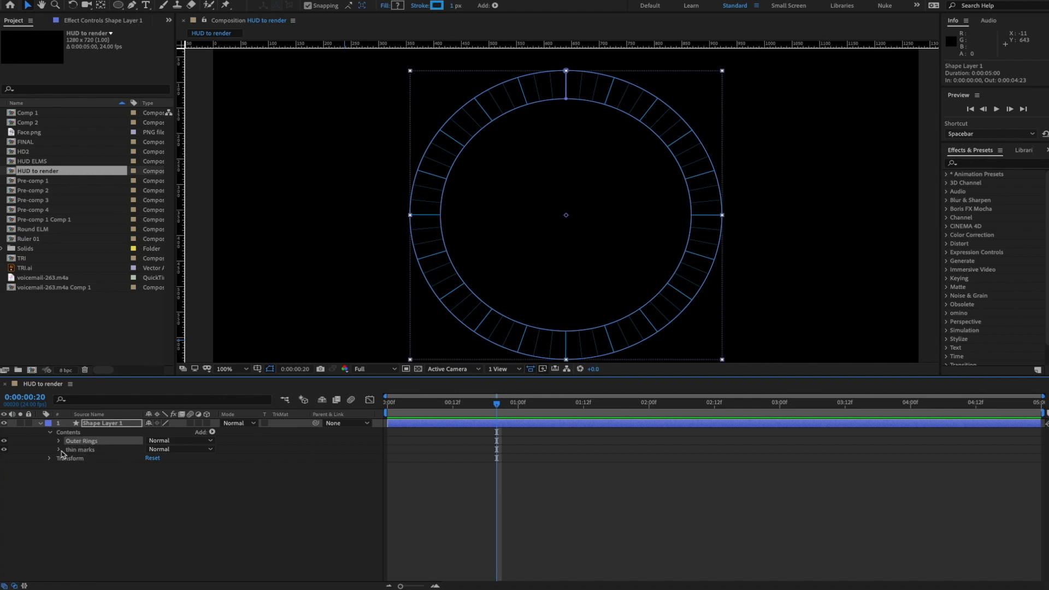
click(59, 449)
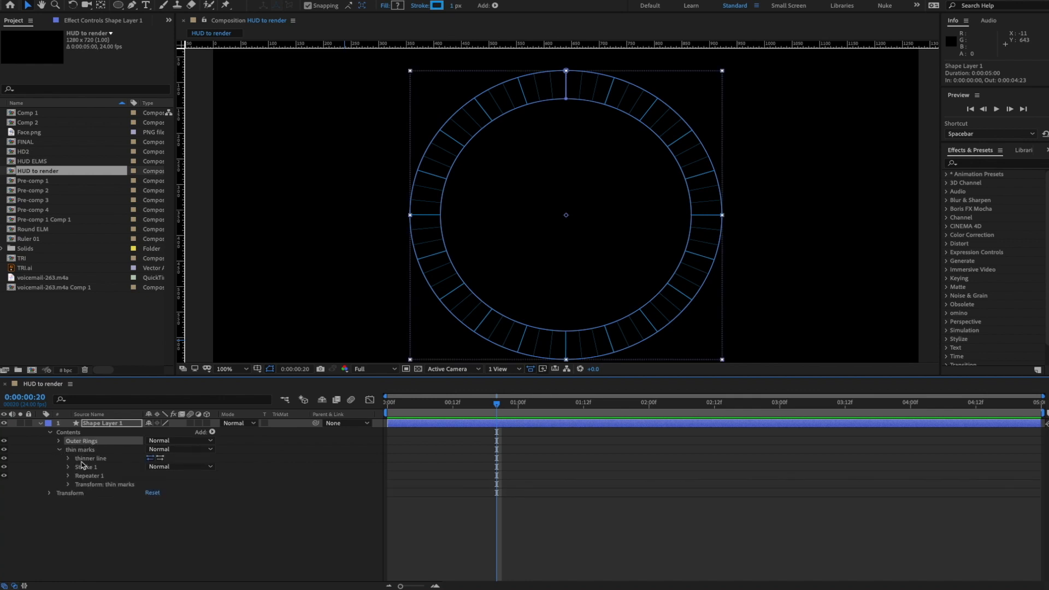
click(59, 441)
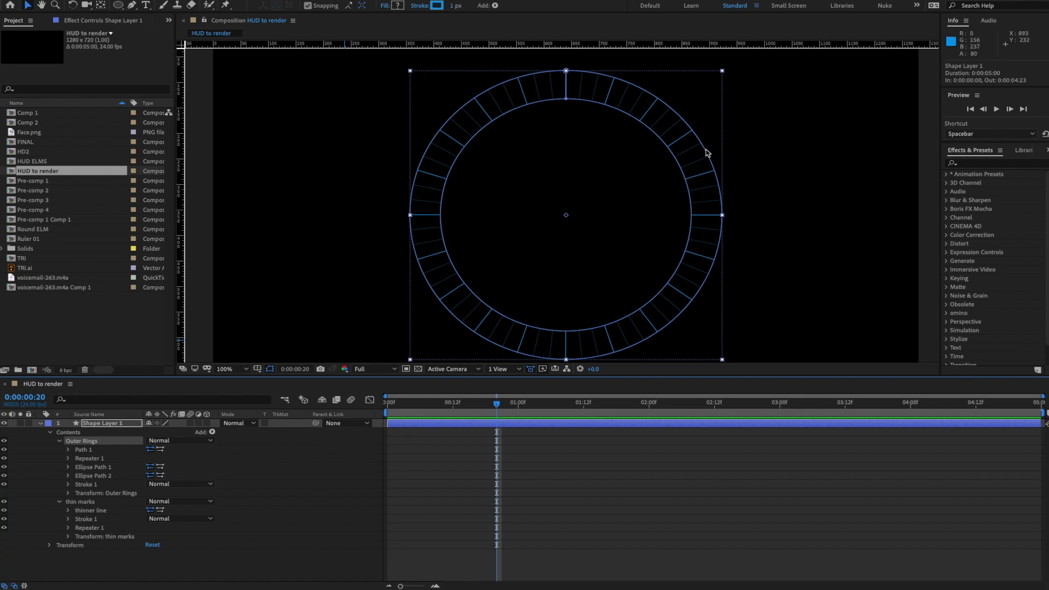
click(302, 485)
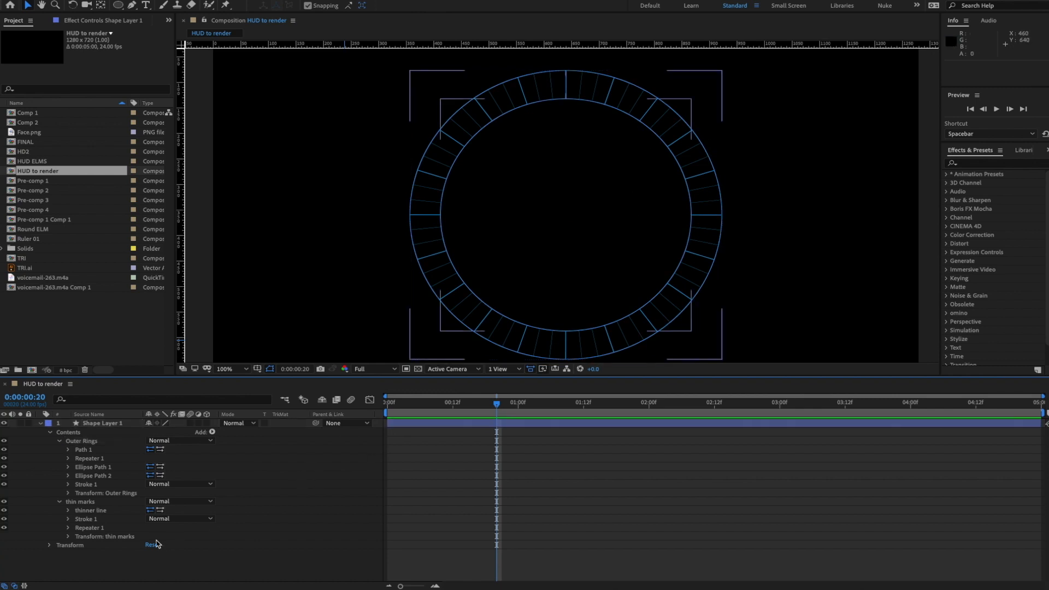
- Set the thin marks stroke width to 0.1 and collapse both groups
click(68, 520)
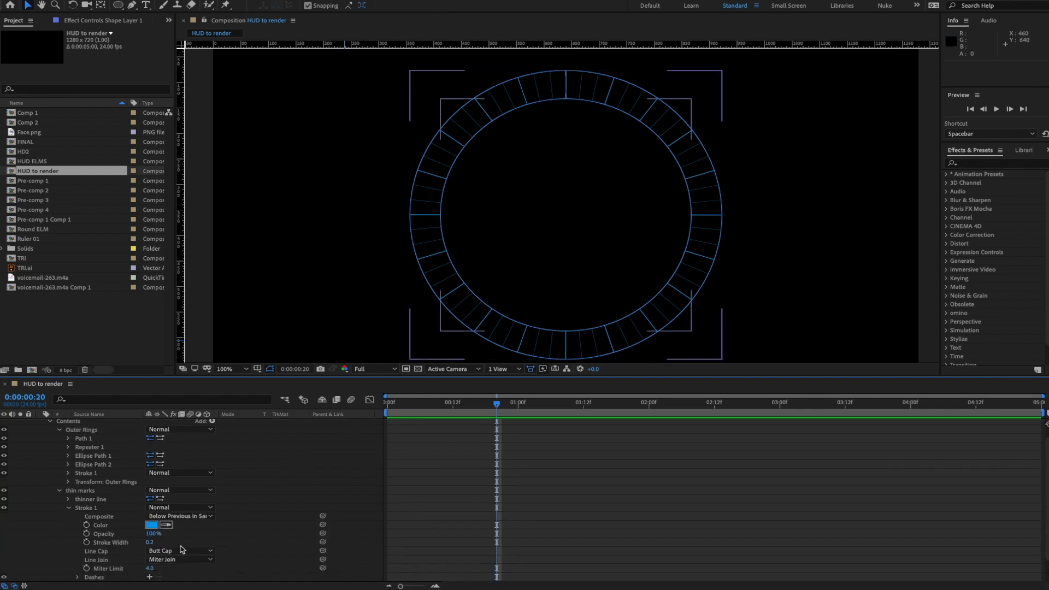
click(152, 543)
text(0.1)
key(Return)
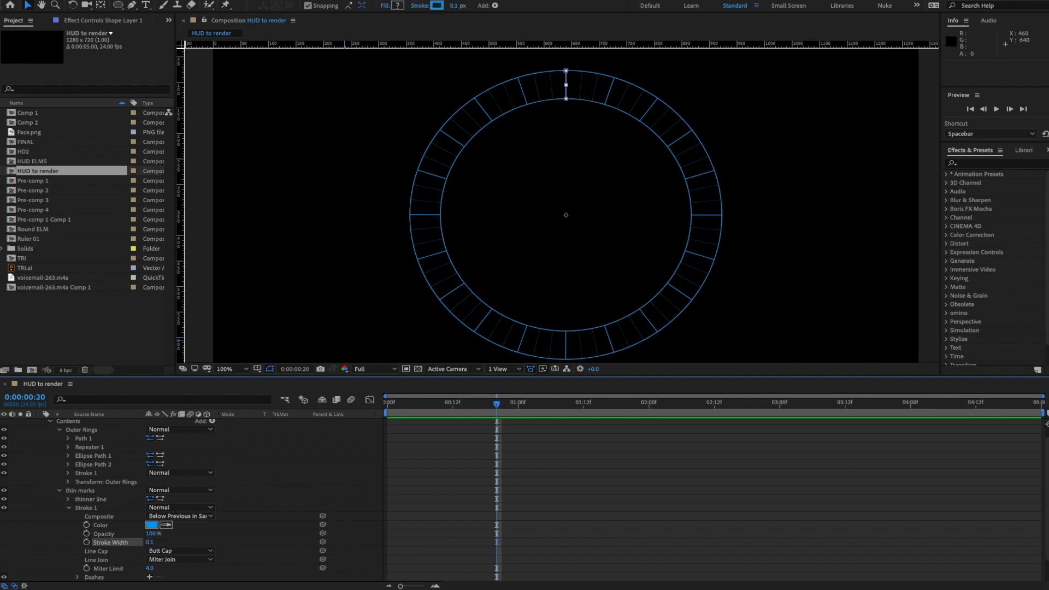
click(303, 469)
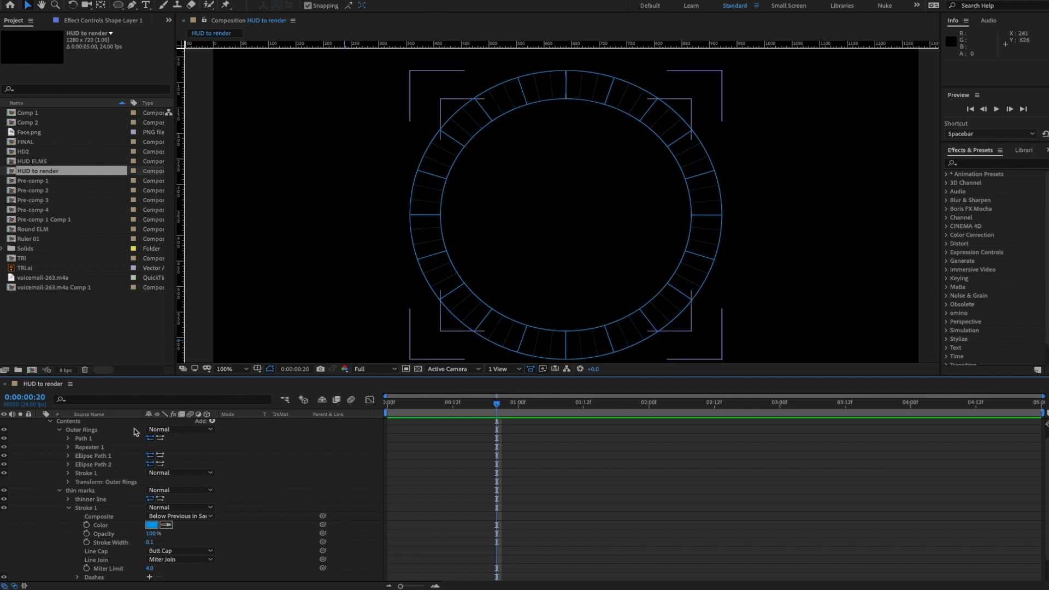
click(60, 491)
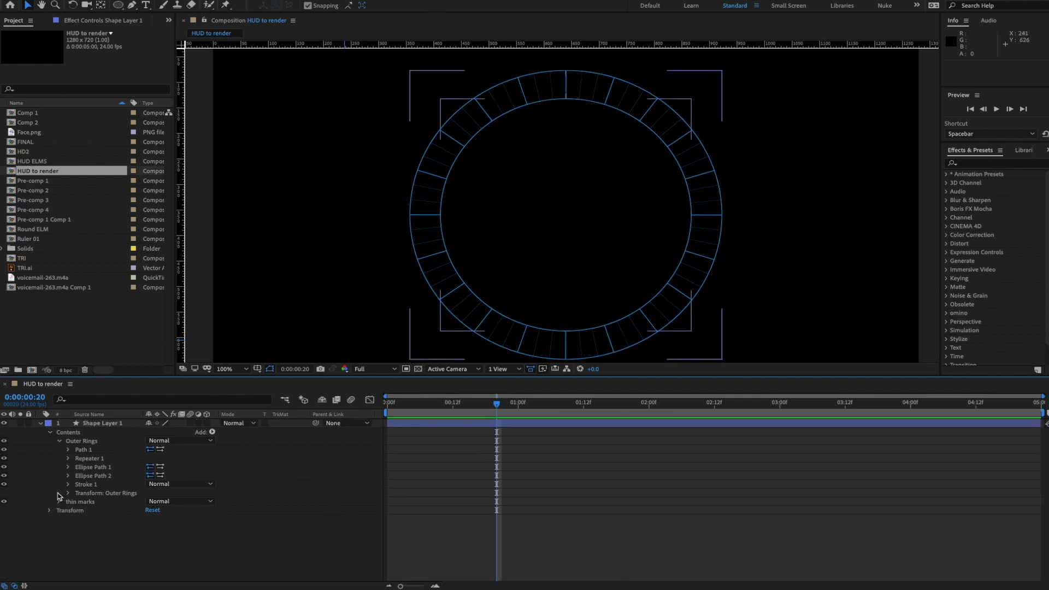
click(59, 441)
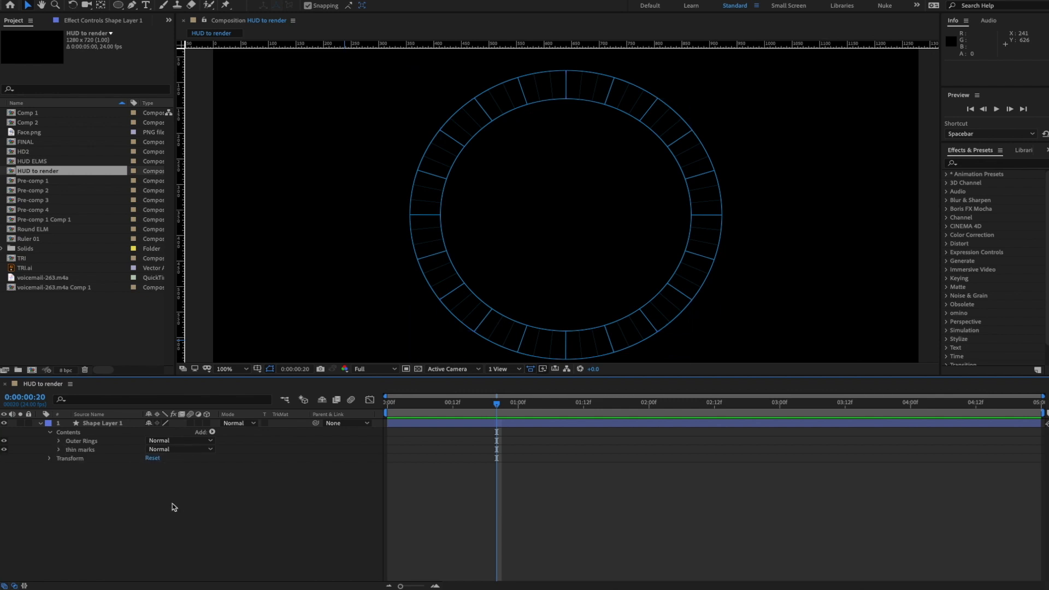
- Rename Shape Layer 1 to 'Outer Rings and thin marks' and return focus to the timeline
click(114, 422)
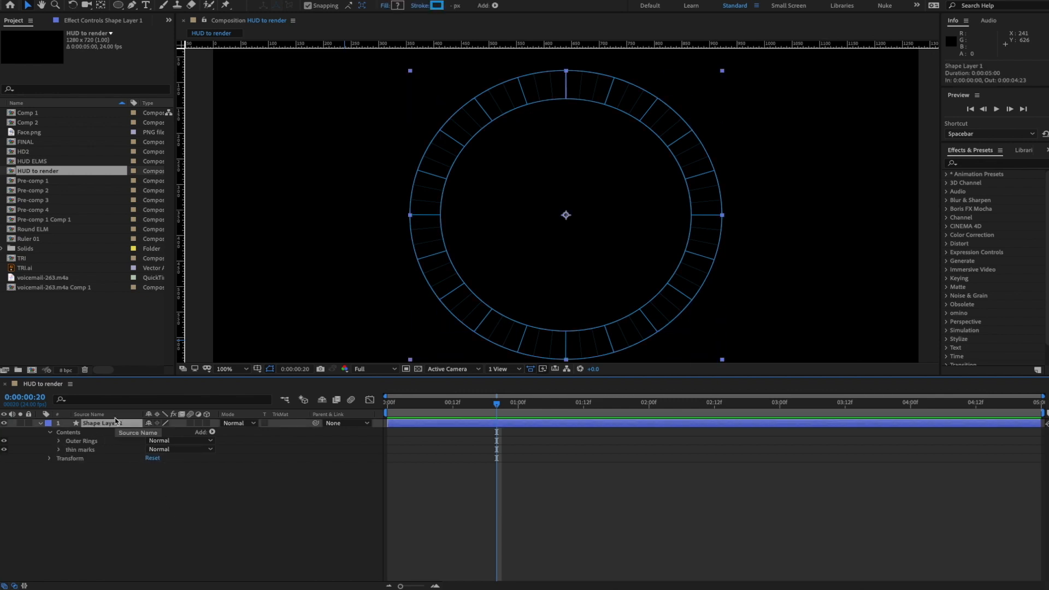
key(Return)
text(Piu)
text(Outer)
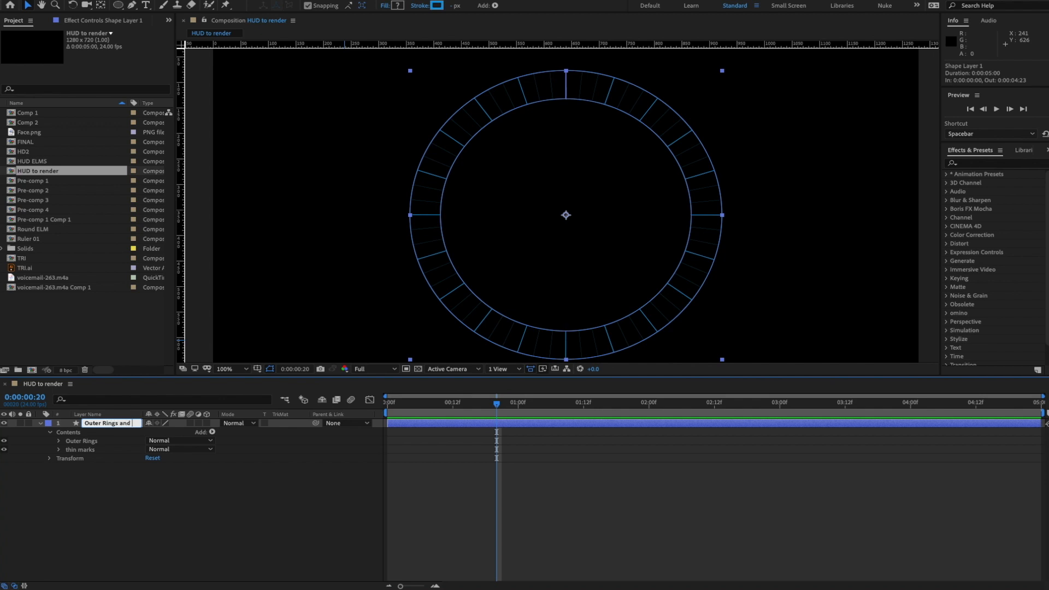
text(Rings and thin marks)
key(Return)
click(191, 496)
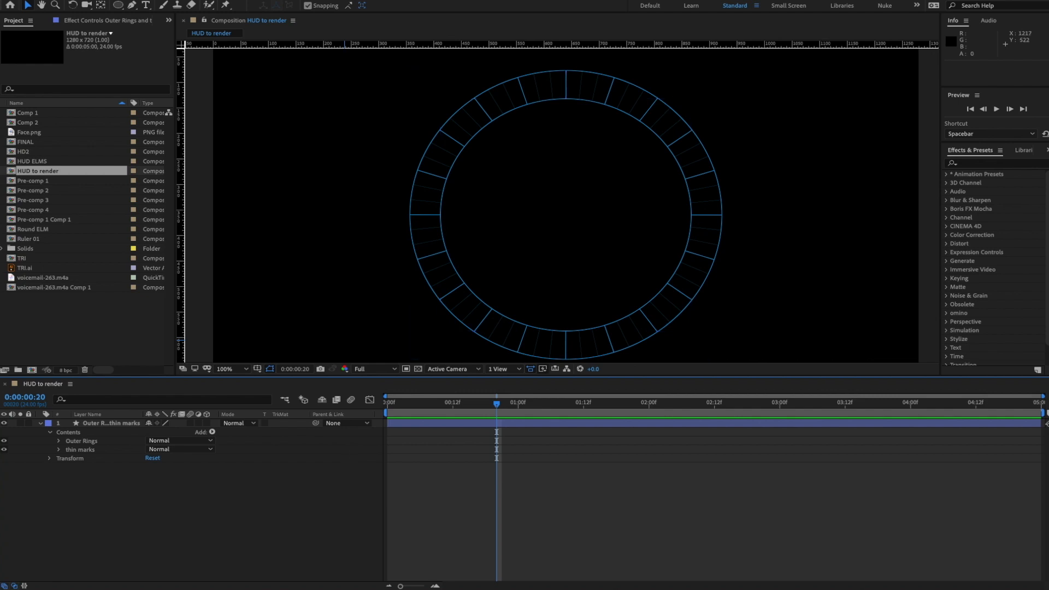
key(super+Tab)
drag(520, 181, 486, 151)
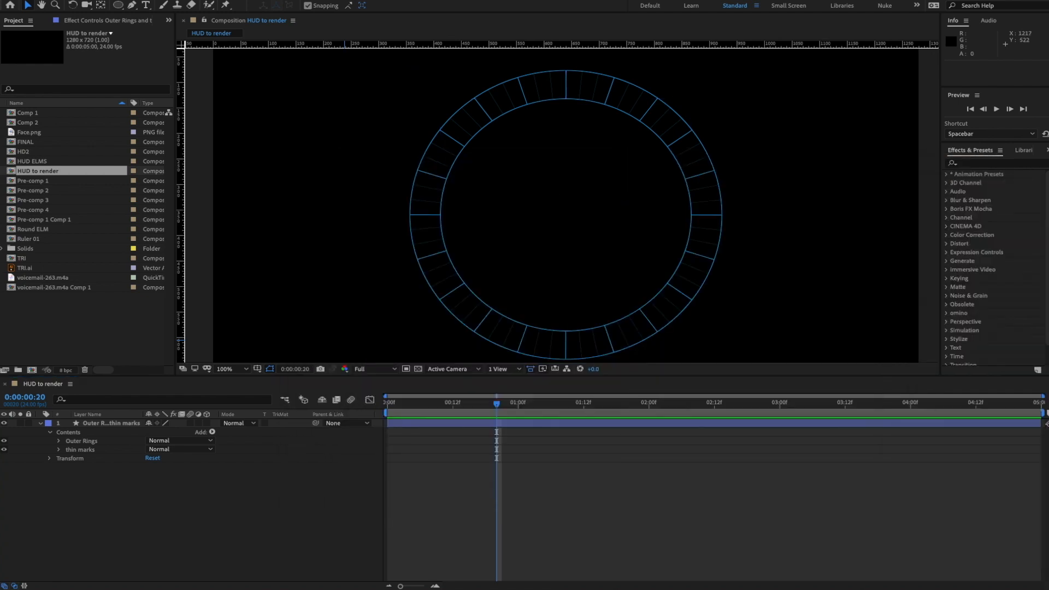
click(221, 500)
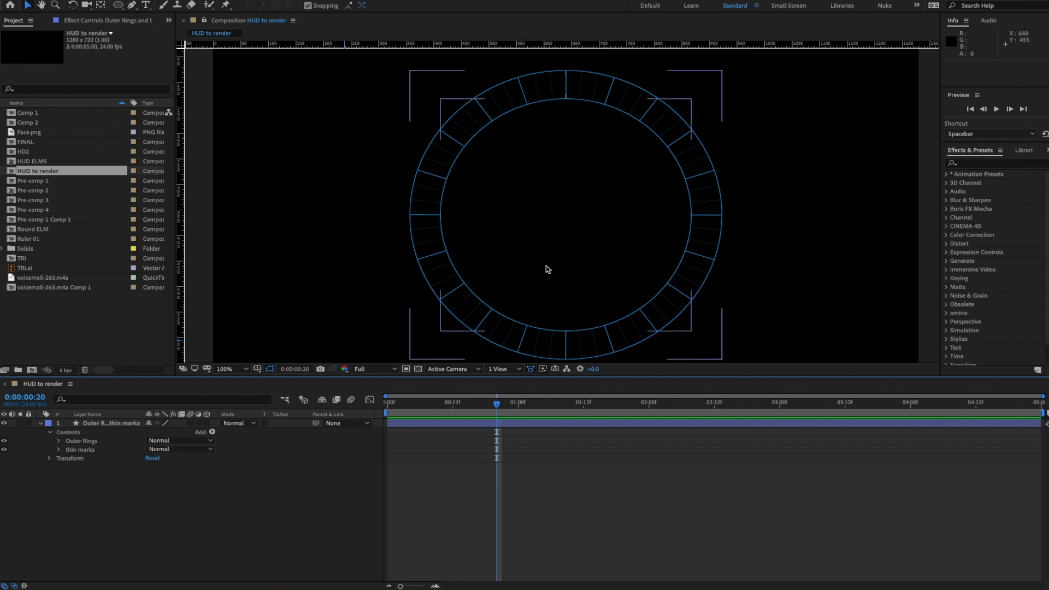
- Enable the ring layer's 3D switch and view it from the Front at Fit magnification
click(208, 424)
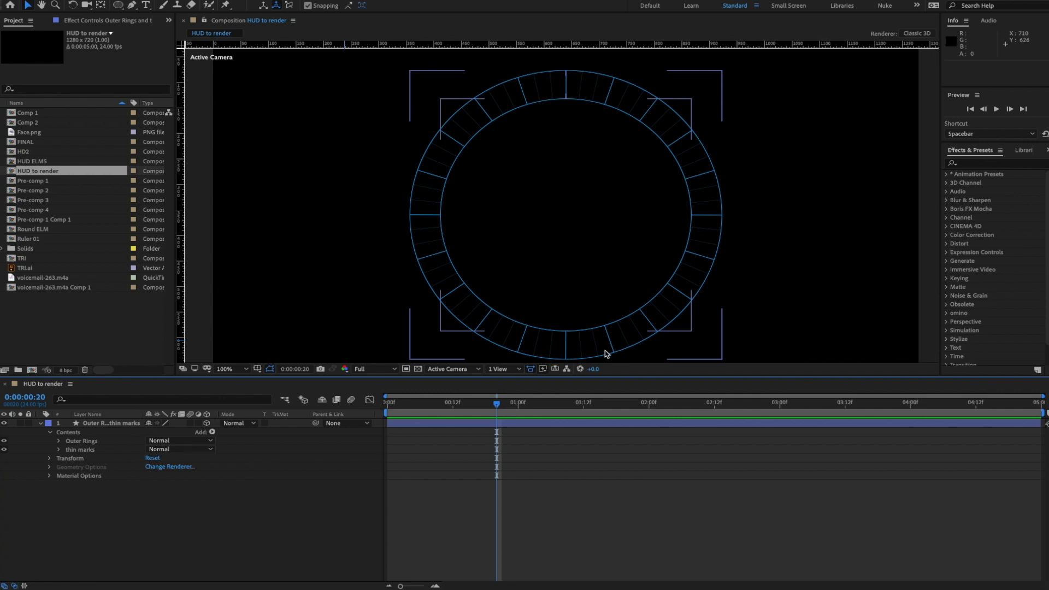
click(460, 369)
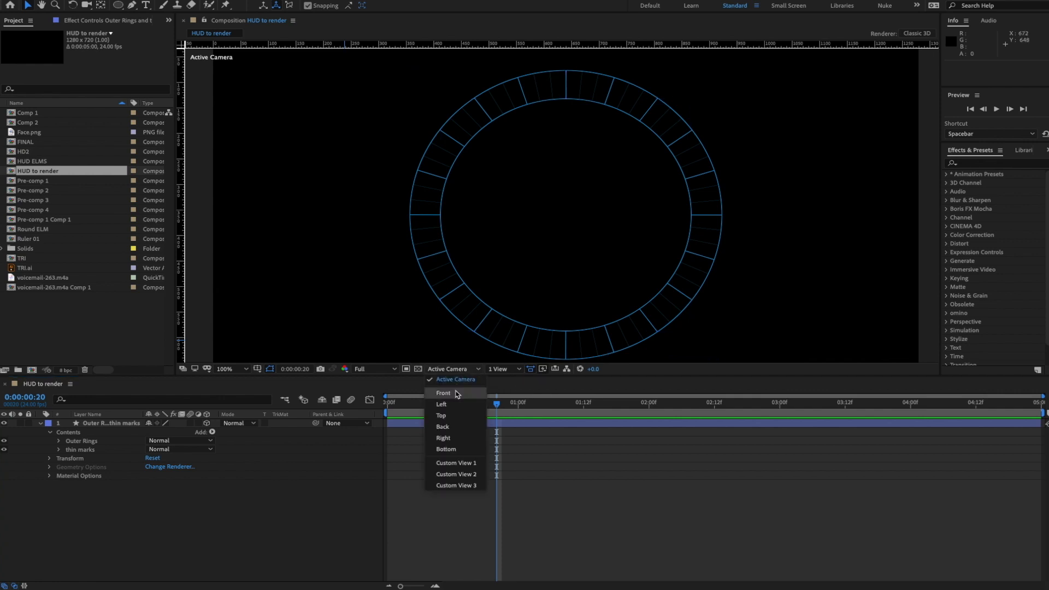
click(458, 394)
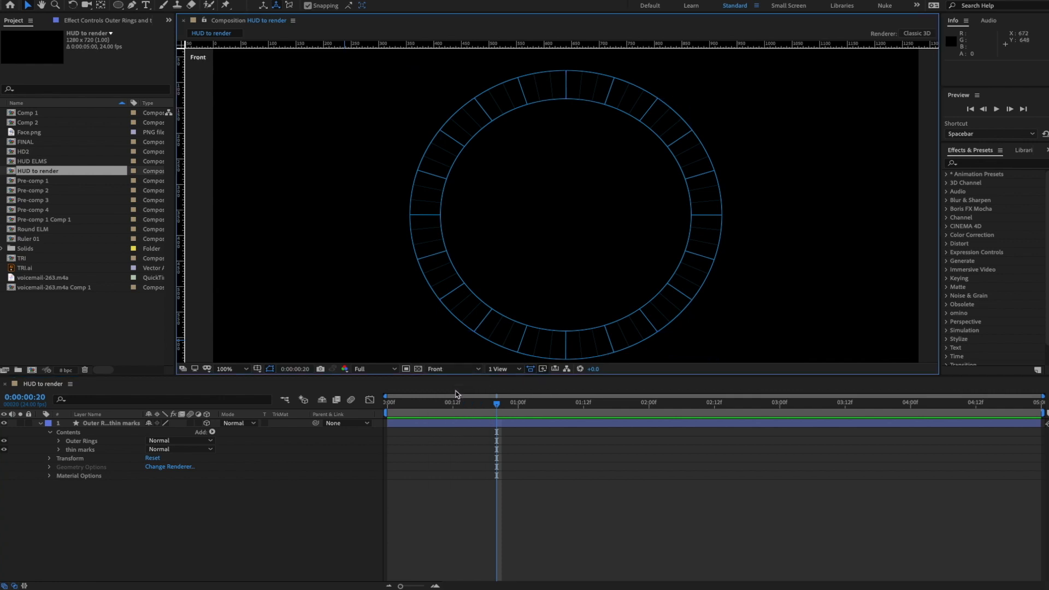
click(228, 373)
click(236, 383)
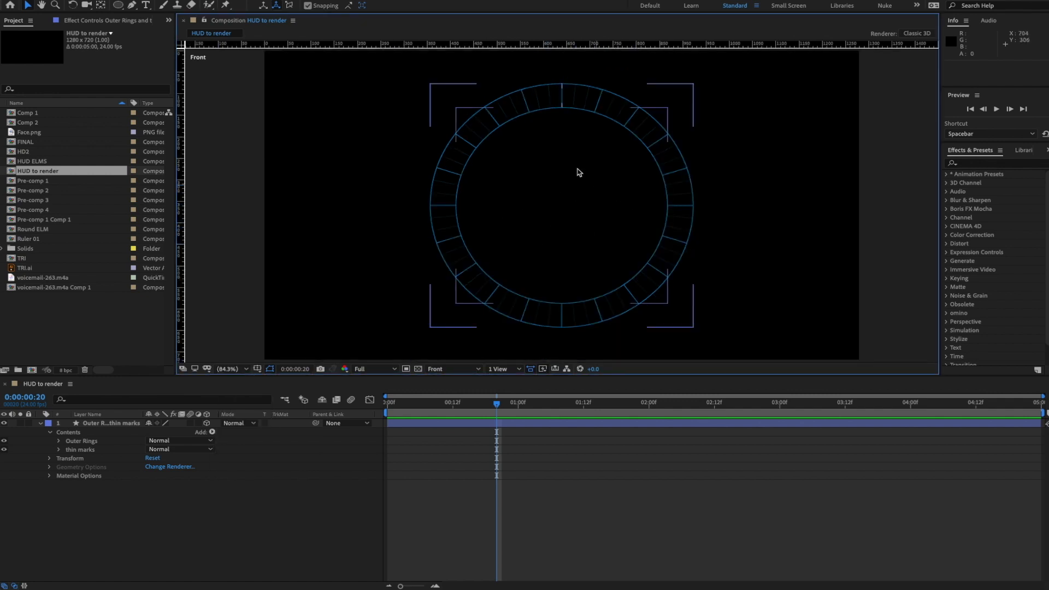
- Orbit the rings in Custom View 1 with the Unified Camera tool, then return to Front view
click(444, 369)
click(463, 465)
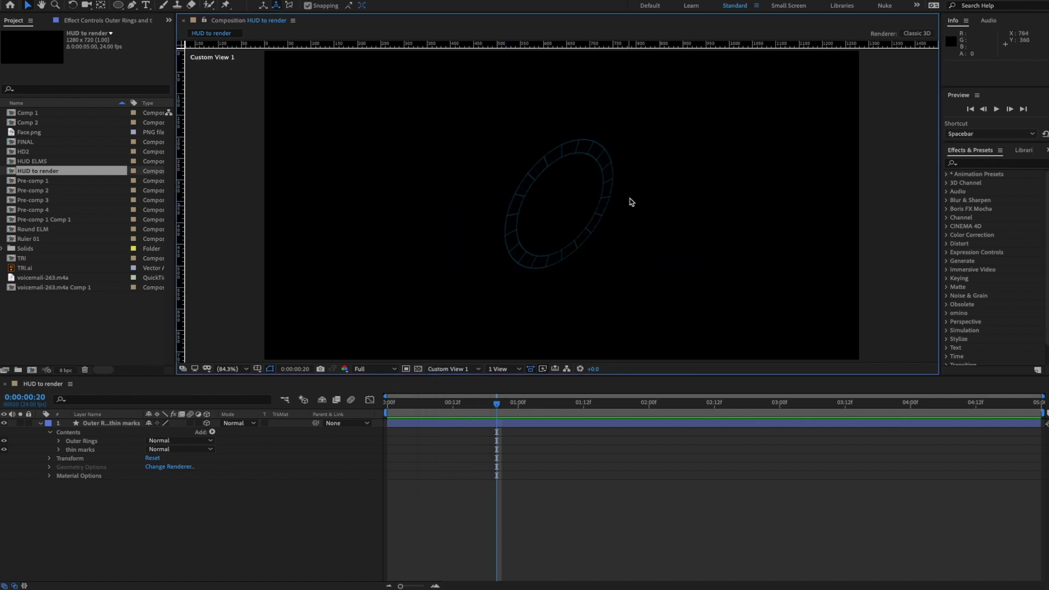
click(87, 5)
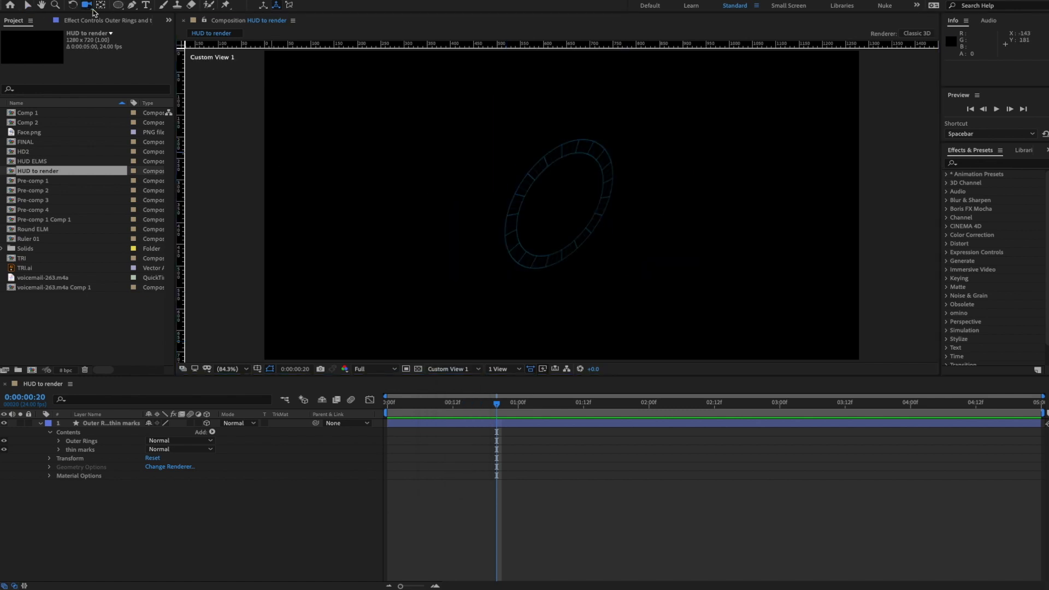
drag(536, 182, 569, 218)
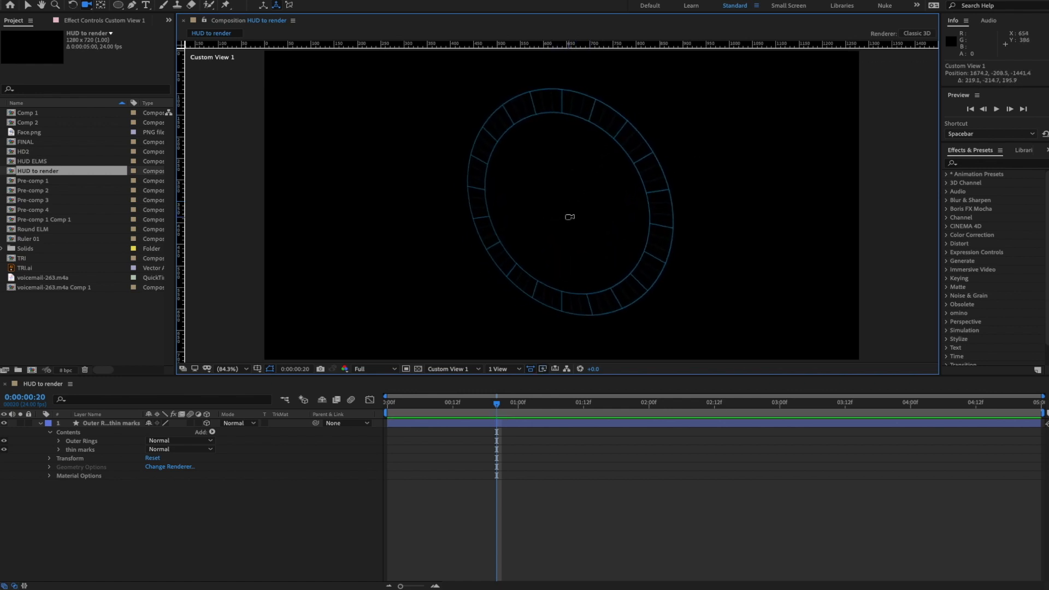
mouse_move(566, 168)
mouse_down()
mouse_move(552, 182)
mouse_move(559, 171)
mouse_up()
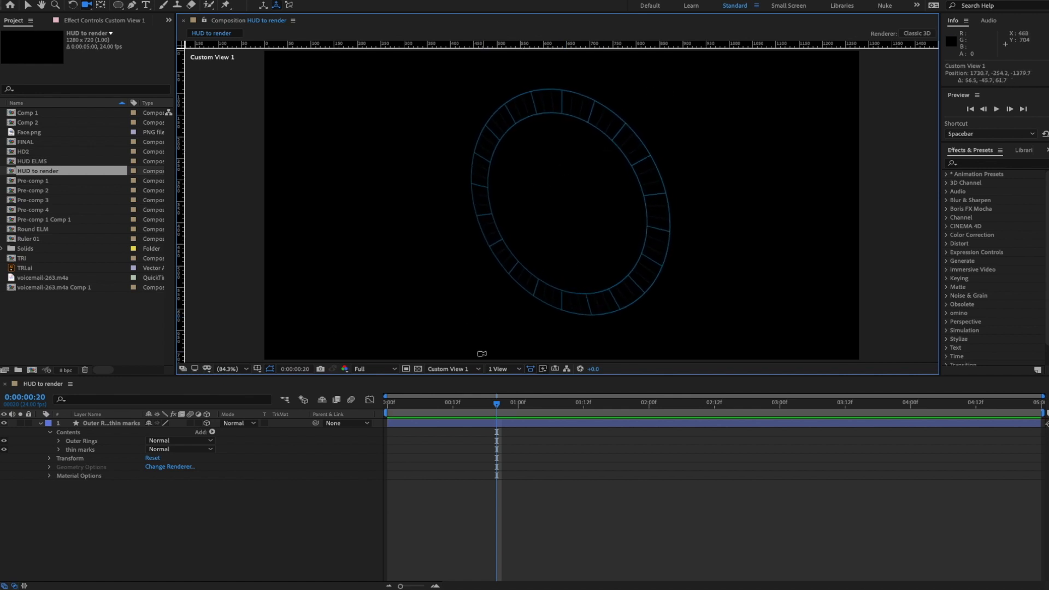
click(464, 369)
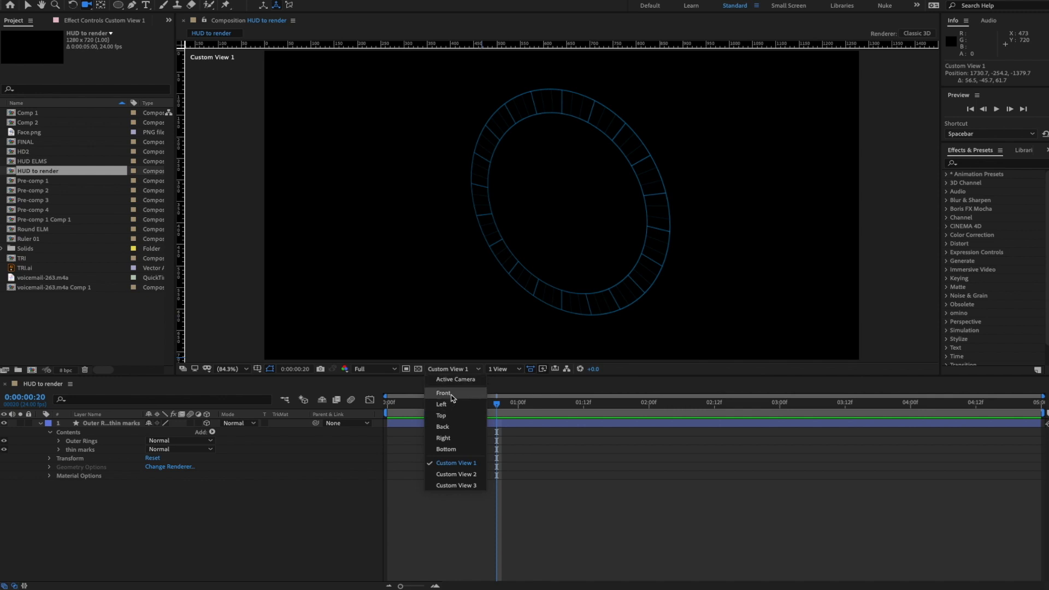
click(443, 394)
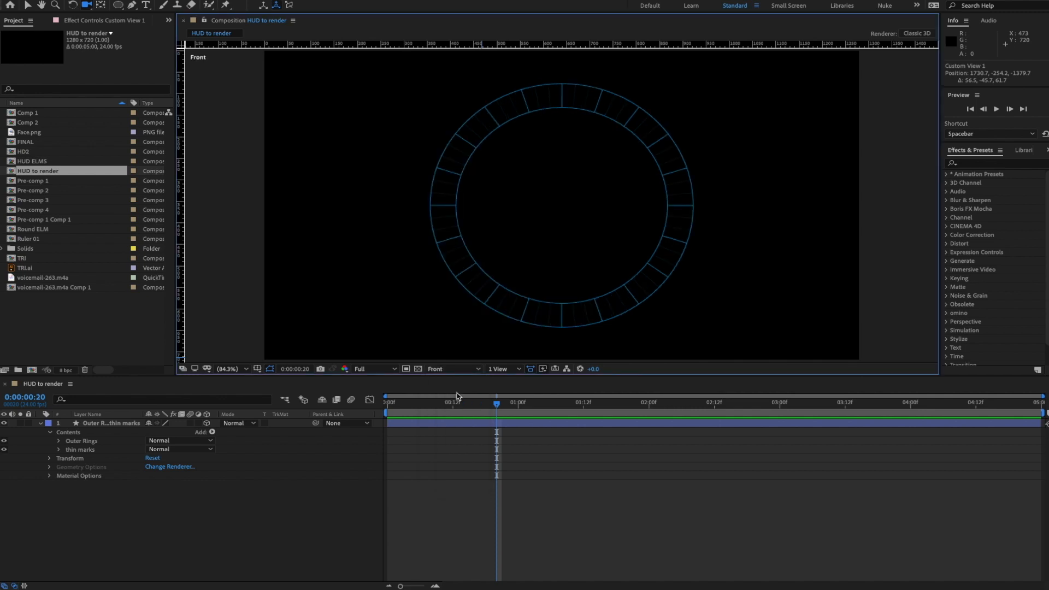
click(200, 530)
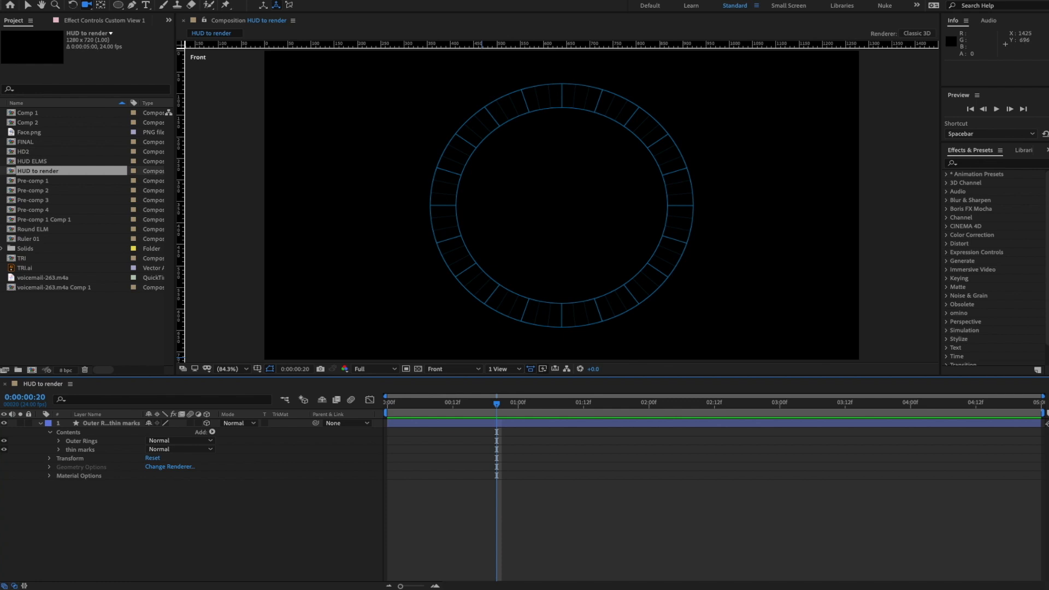
drag(1048, 189, 522, 170)
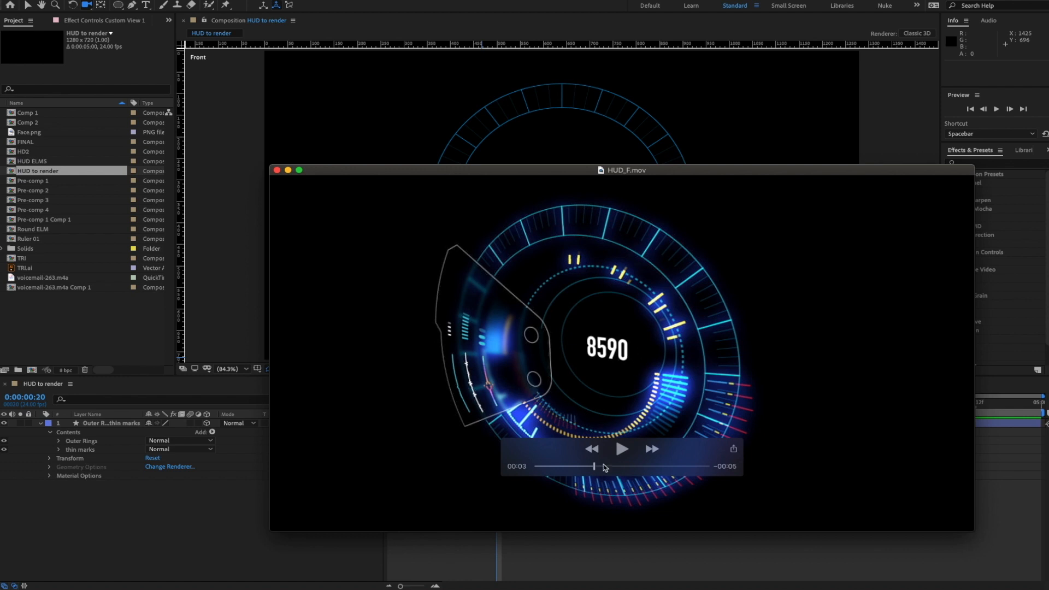
drag(600, 467, 524, 462)
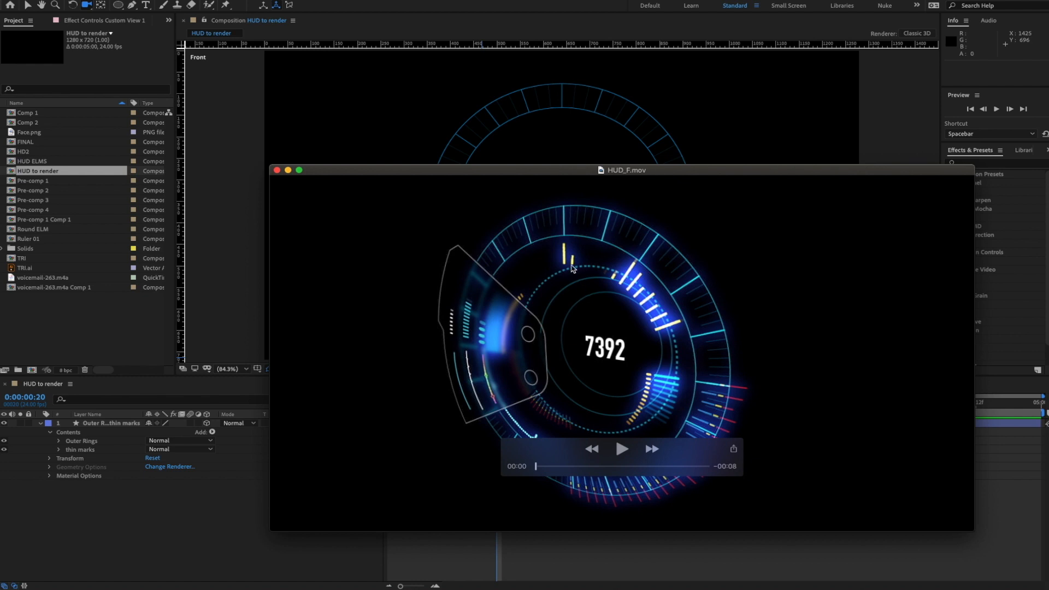
key(super+Tab)
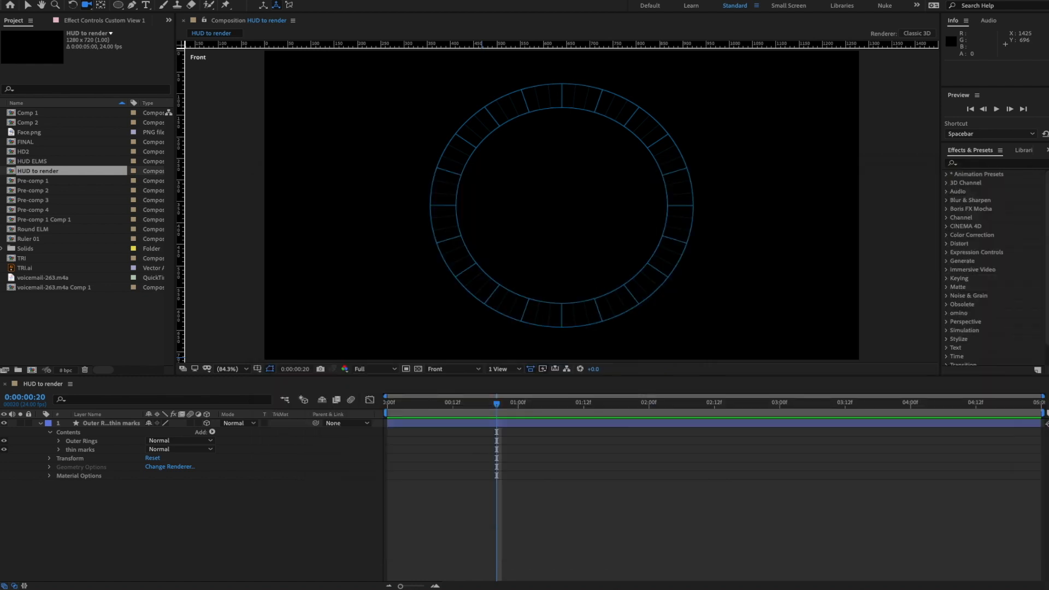
- With no layer selected, add a comp-sized ellipse on a new shape layer
click(185, 510)
click(102, 425)
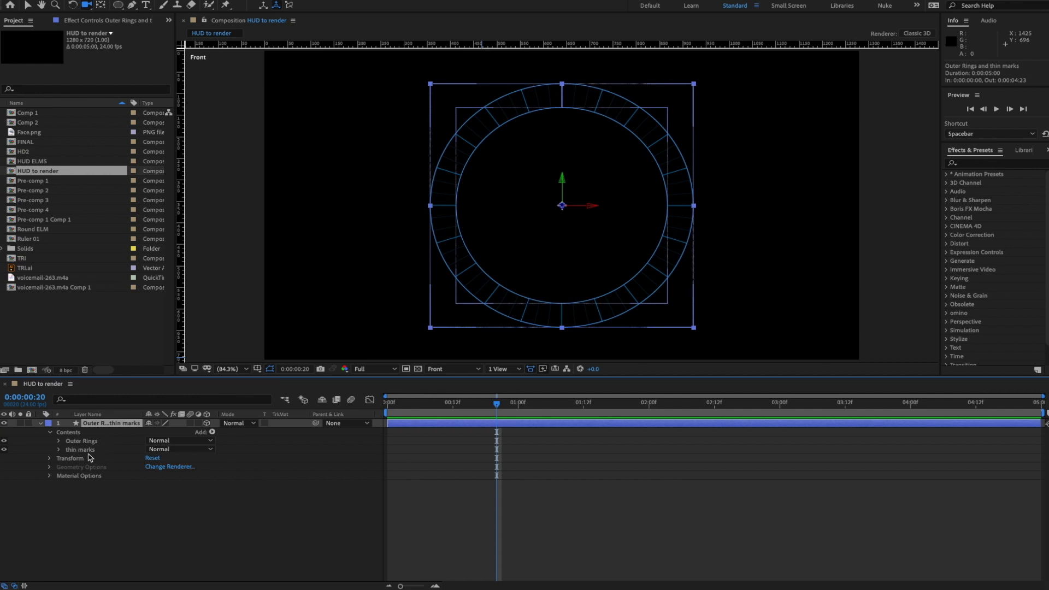
click(182, 518)
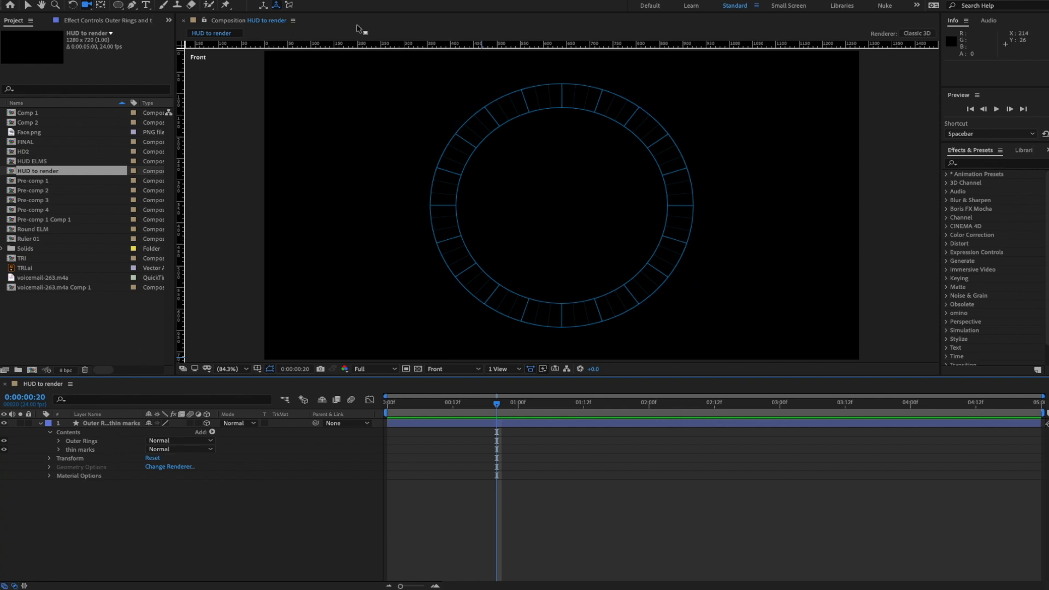
double_click(118, 5)
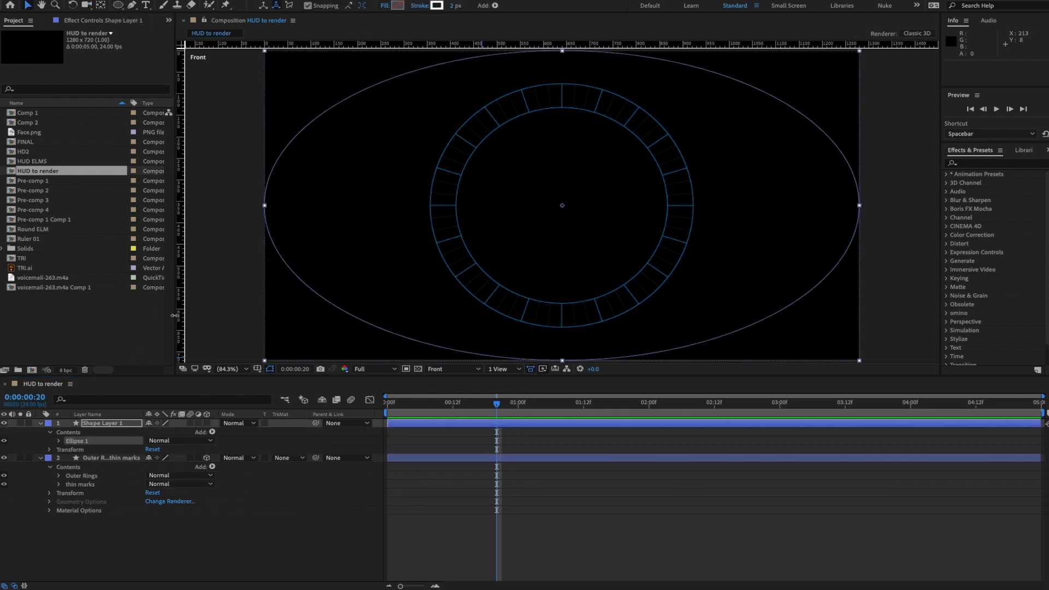
- Set Ellipse Path 1 Size to 500 × 500
click(60, 441)
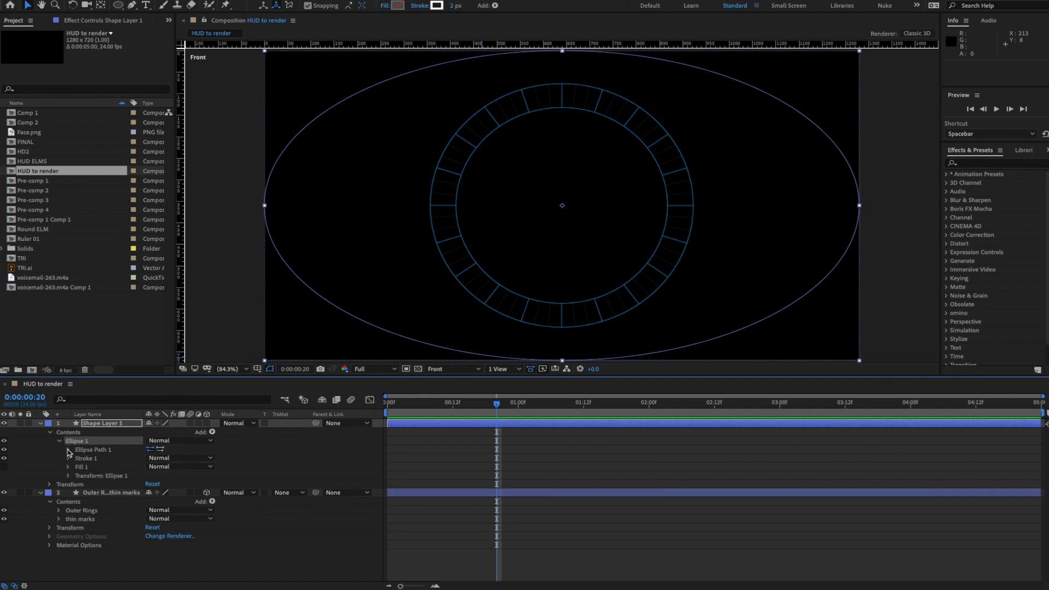
click(68, 450)
click(165, 459)
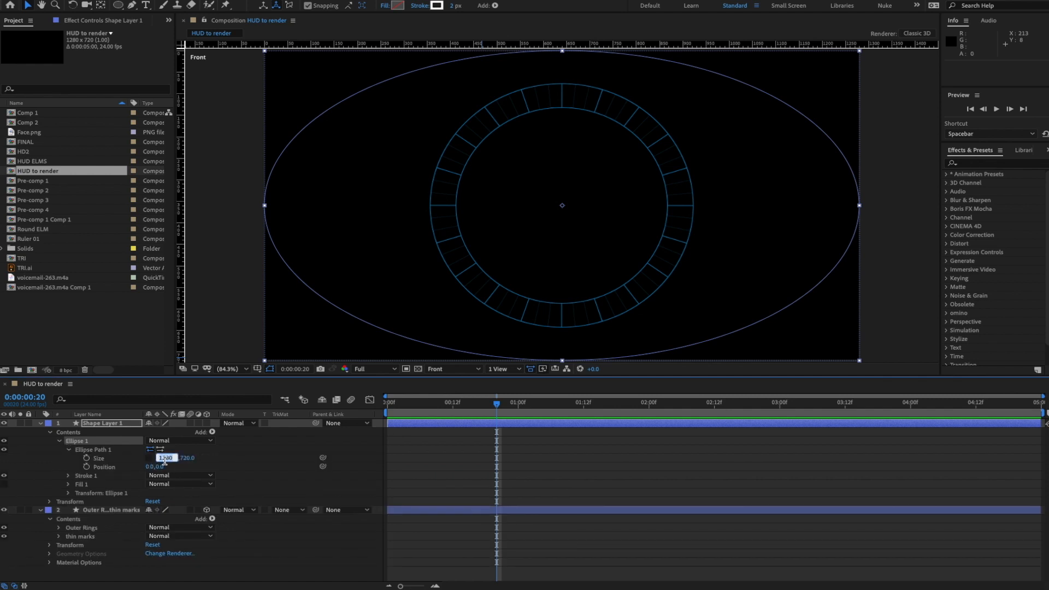
text(500)
key(Tab)
text(500)
key(Return)
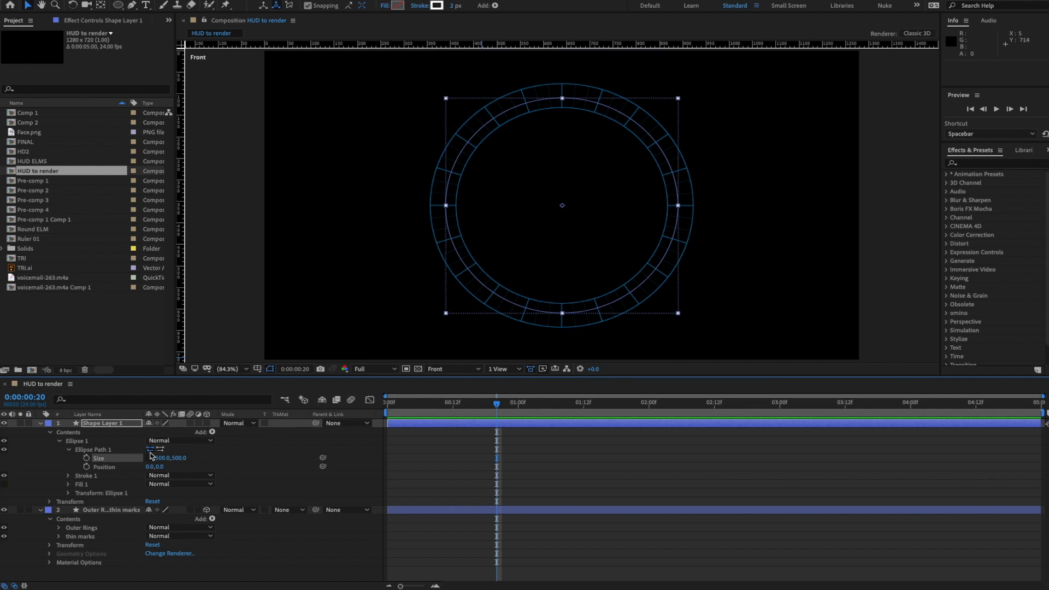
- Make the new circle layer 3D, collapse the layer properties, and switch to Custom View 1
click(206, 424)
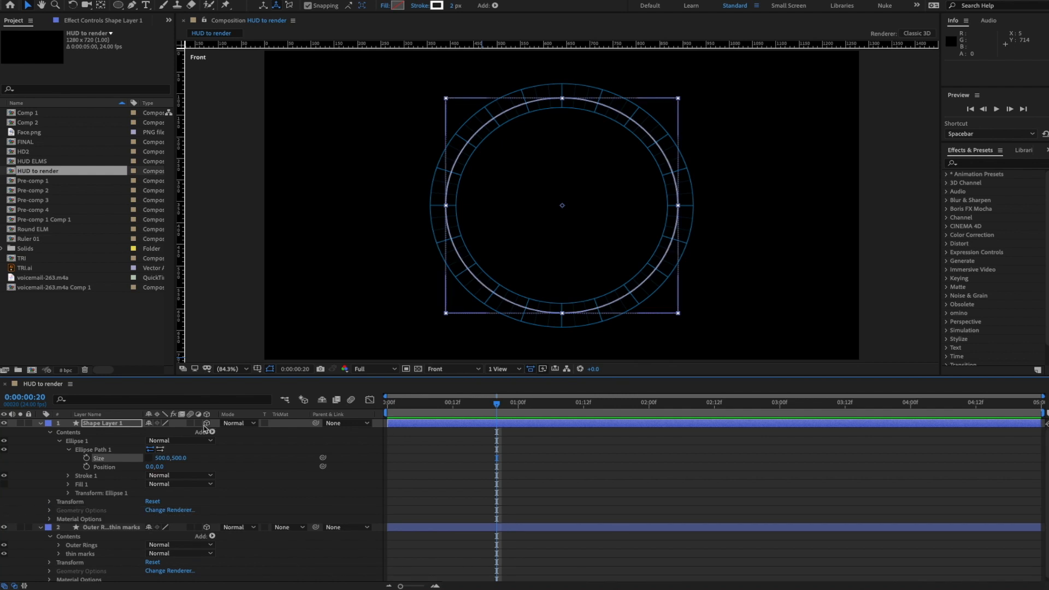
click(69, 451)
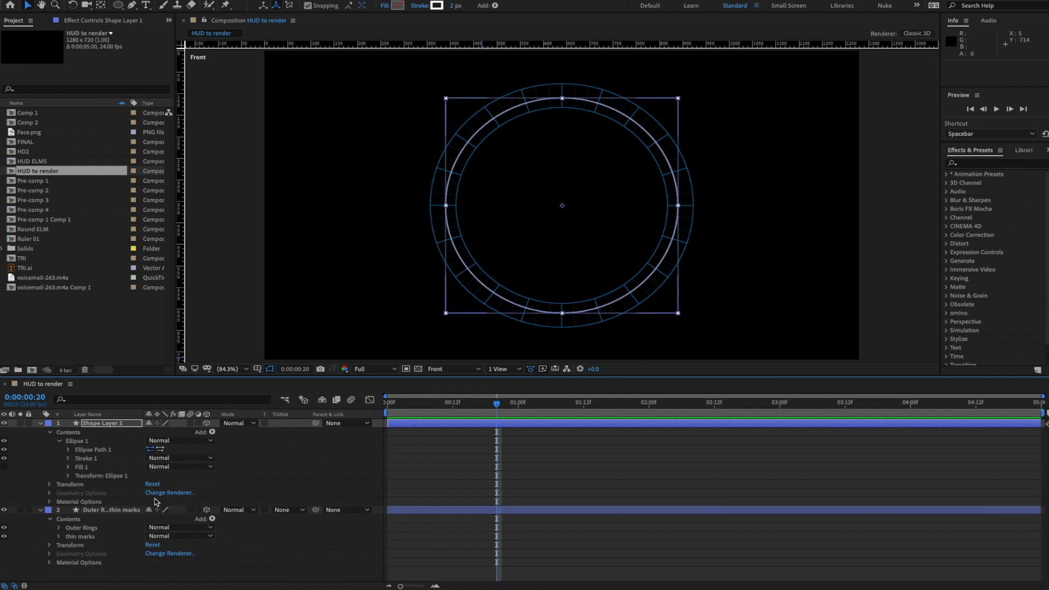
click(45, 426)
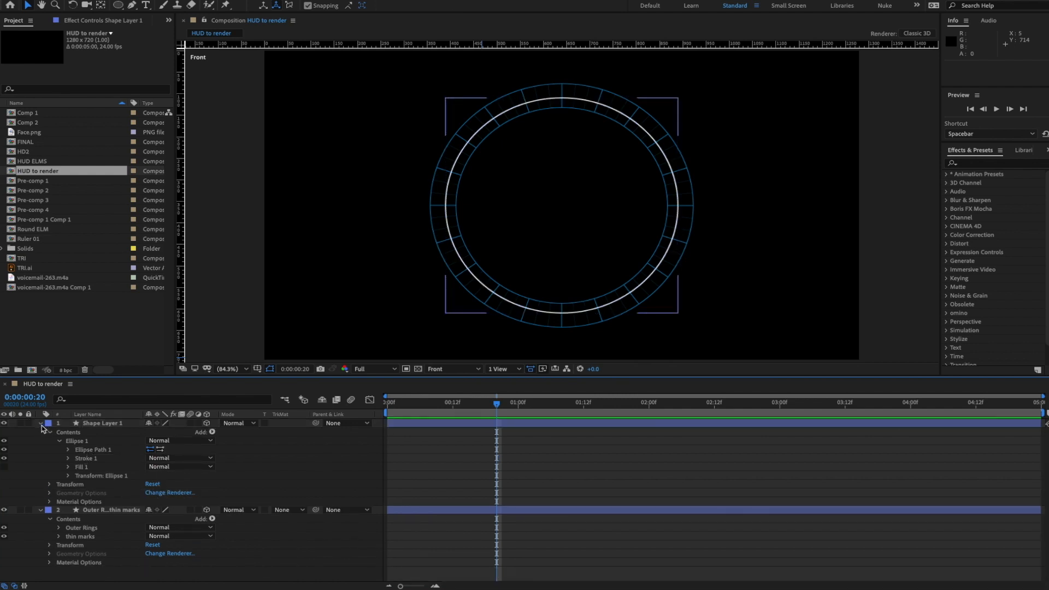
click(41, 424)
click(40, 433)
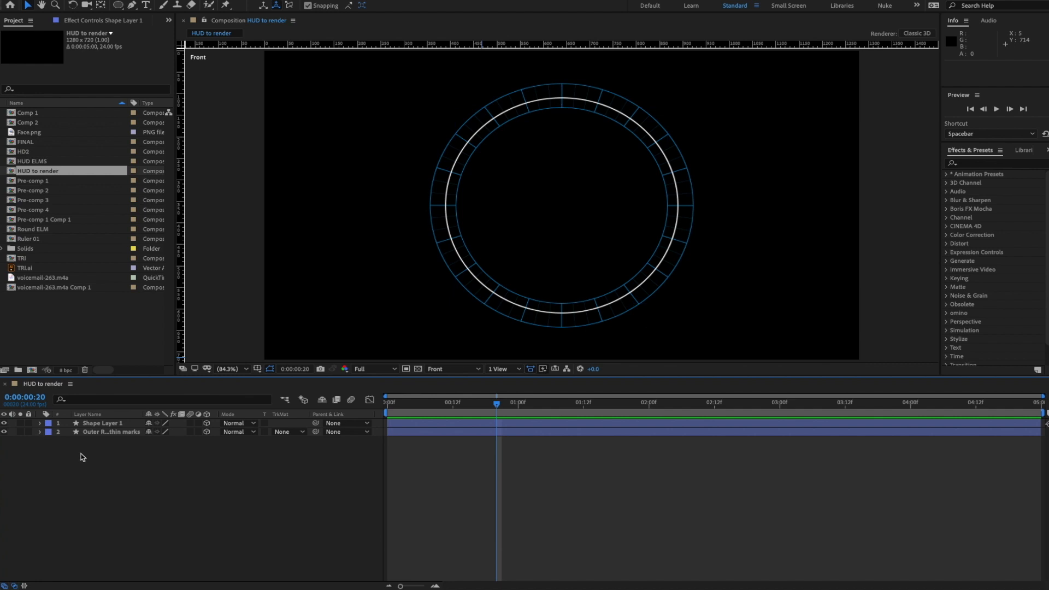
click(437, 369)
click(446, 462)
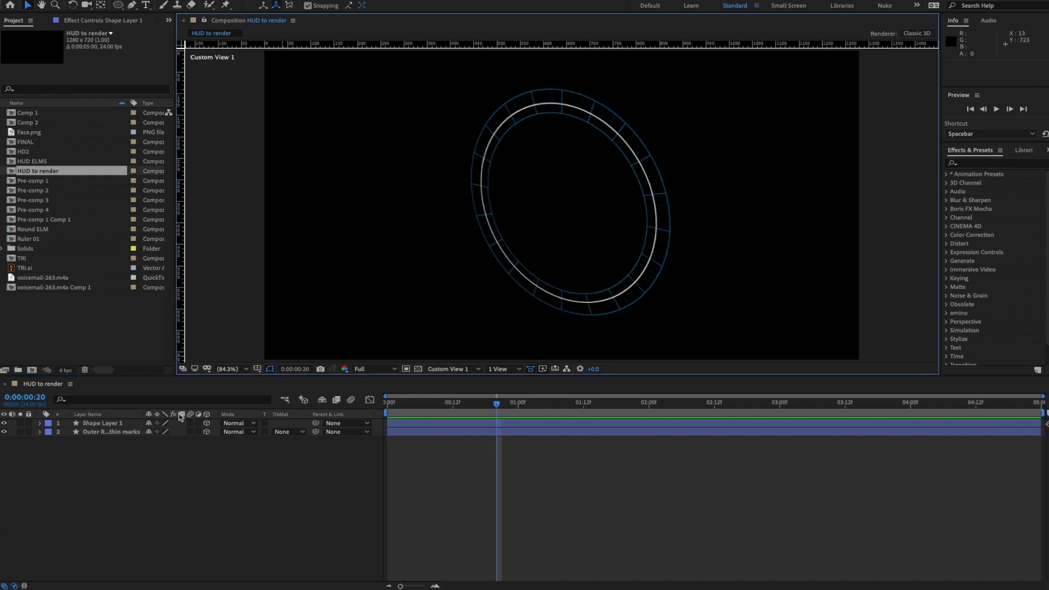
- Rename the circle layer to 'dashed ring'
click(104, 424)
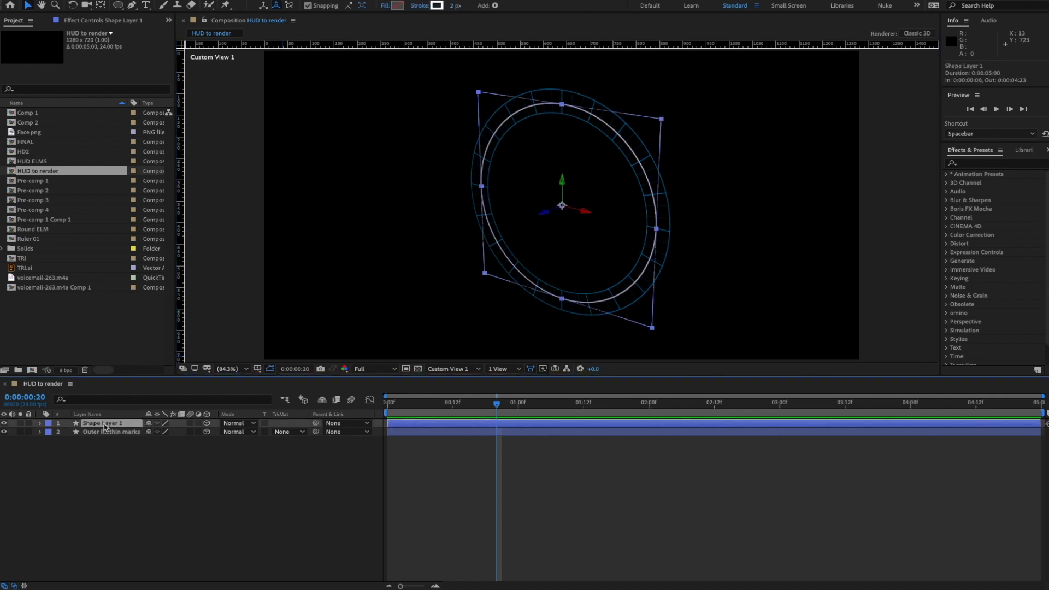
key(Return)
text(dashed rin)
key(Return)
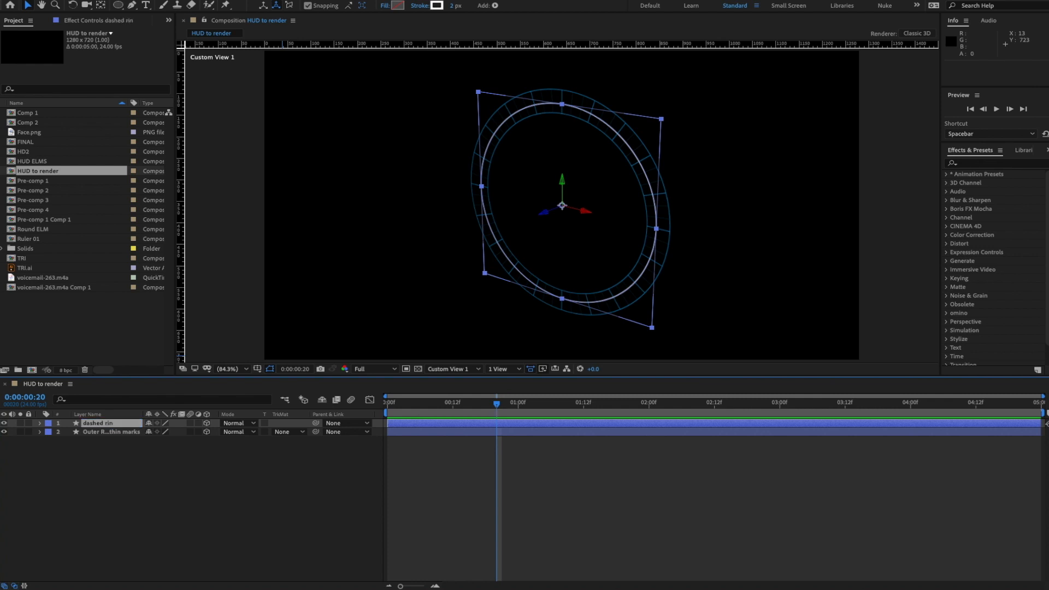
click(125, 427)
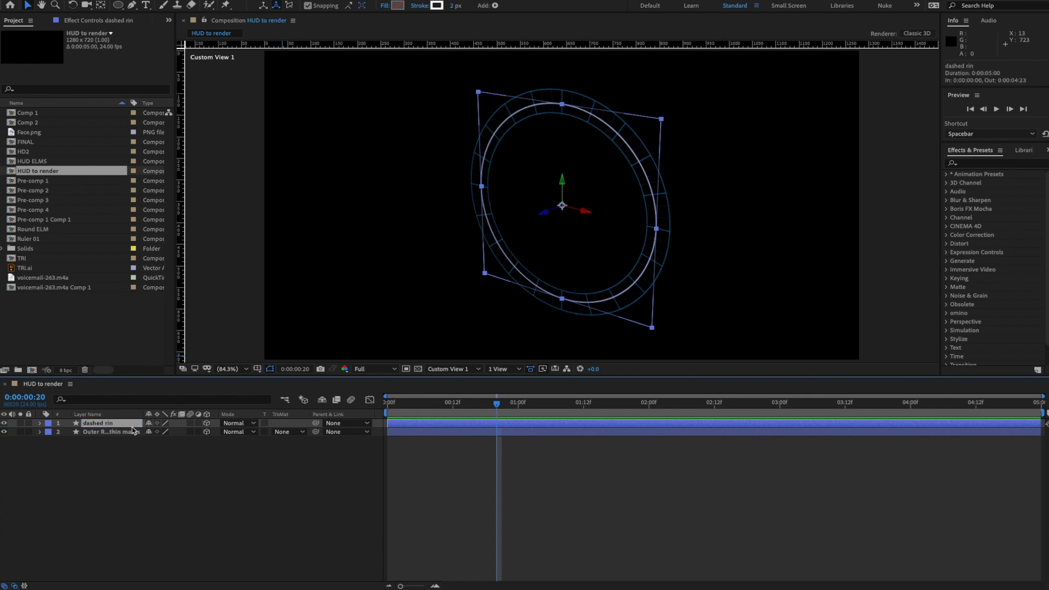
key(Return)
key(Right)
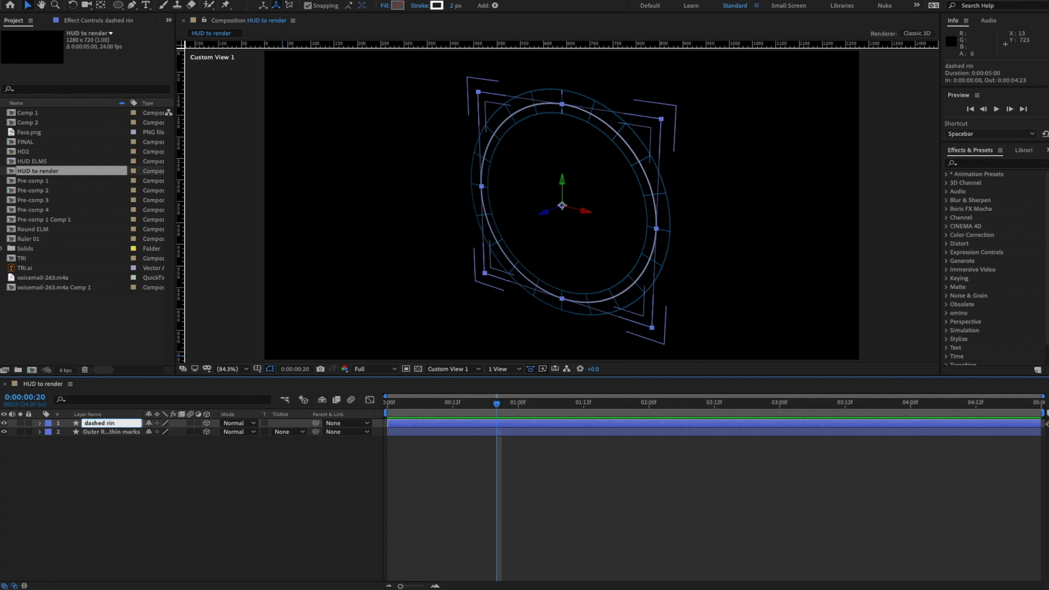
text(g)
key(Return)
- Push the dashed ring along its Z axis to about 76.6 depth
click(141, 475)
click(110, 426)
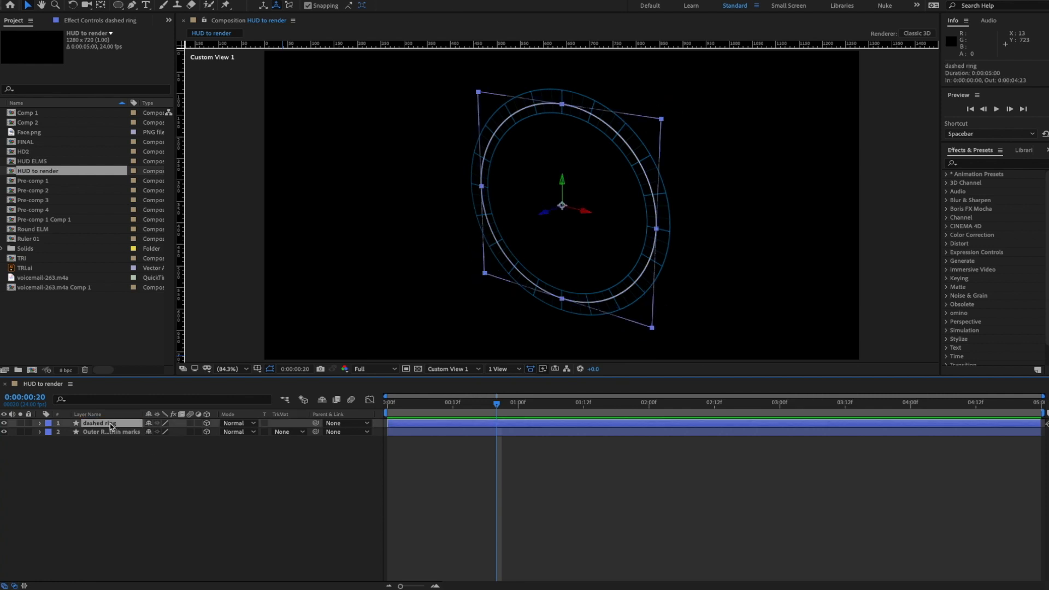
drag(545, 216, 605, 210)
key(c)
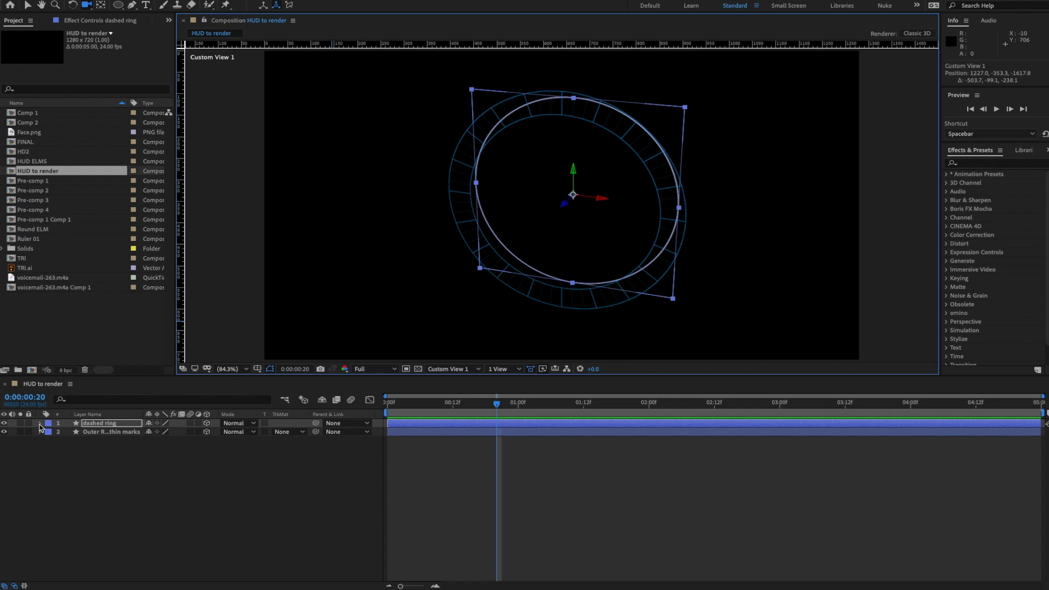
- Scrub the dashed ring's Ellipse Path Size down to 392 × 392
click(40, 425)
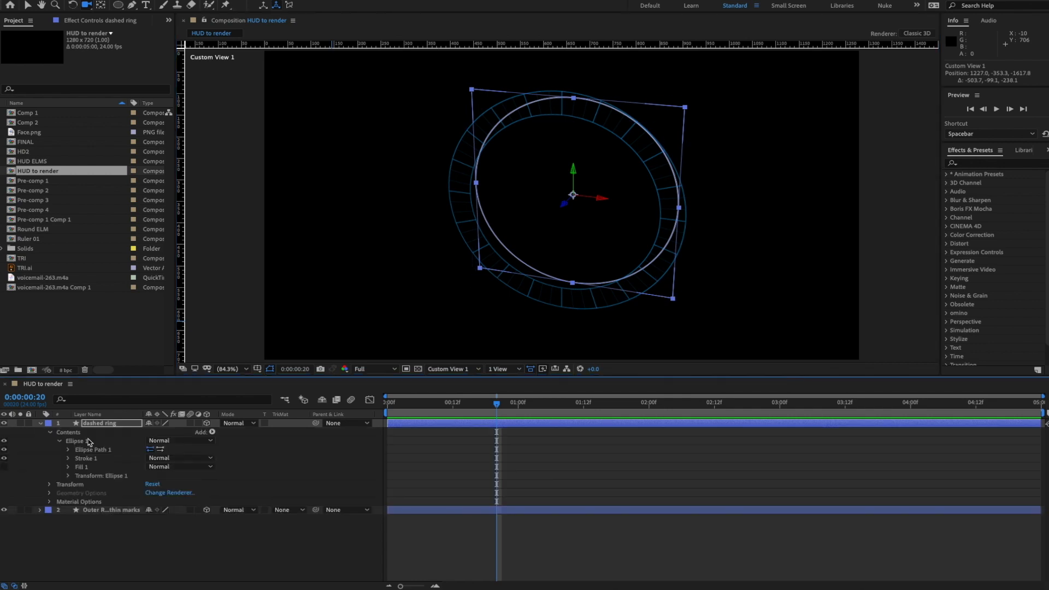
click(68, 477)
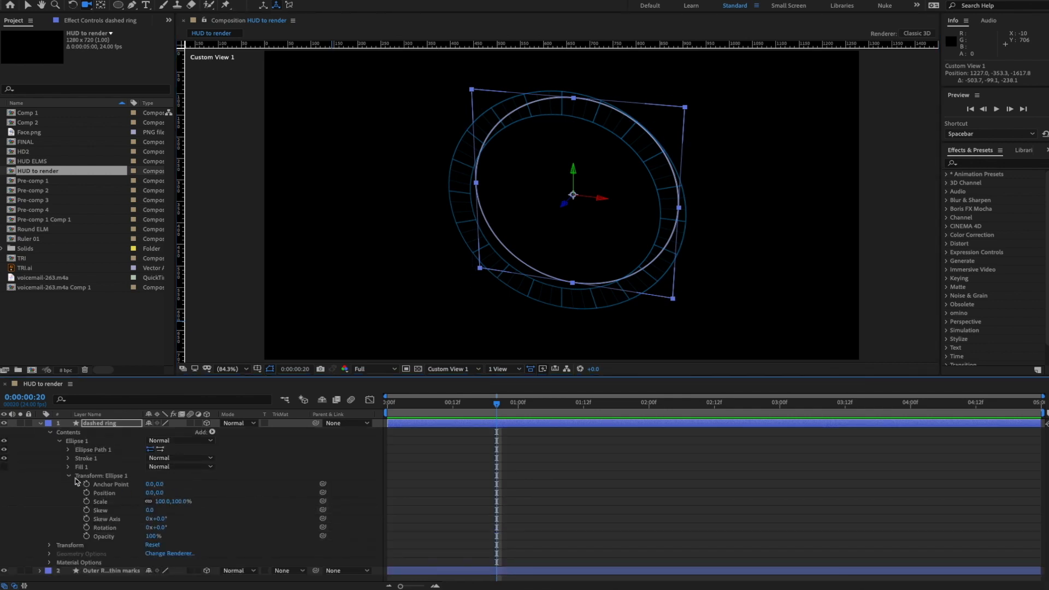
click(69, 476)
click(69, 450)
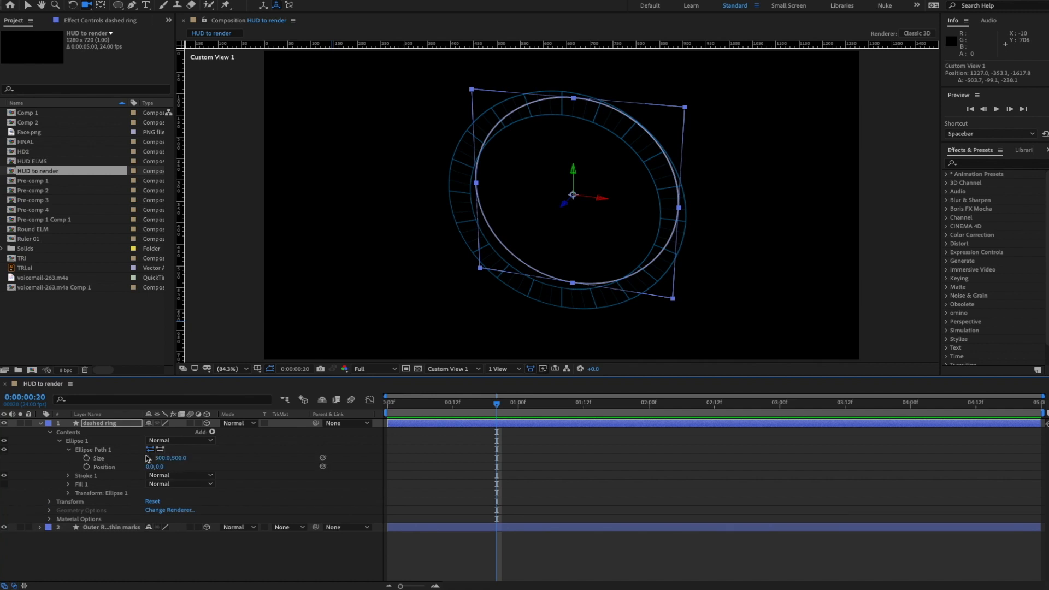
mouse_move(179, 461)
mouse_down()
mouse_move(142, 472)
mouse_move(170, 462)
mouse_move(161, 462)
mouse_up()
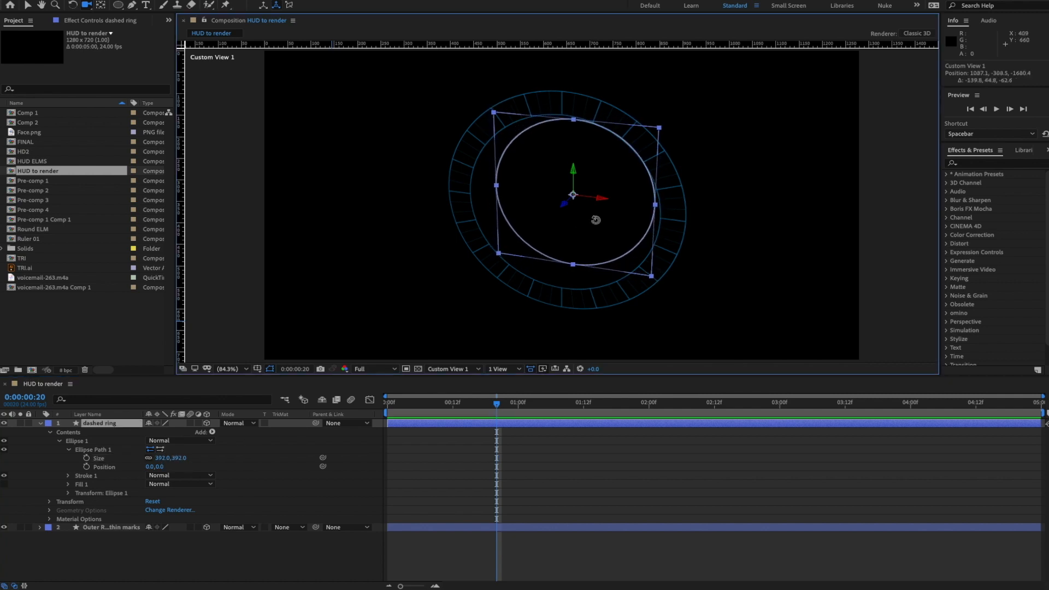
drag(597, 223, 686, 199)
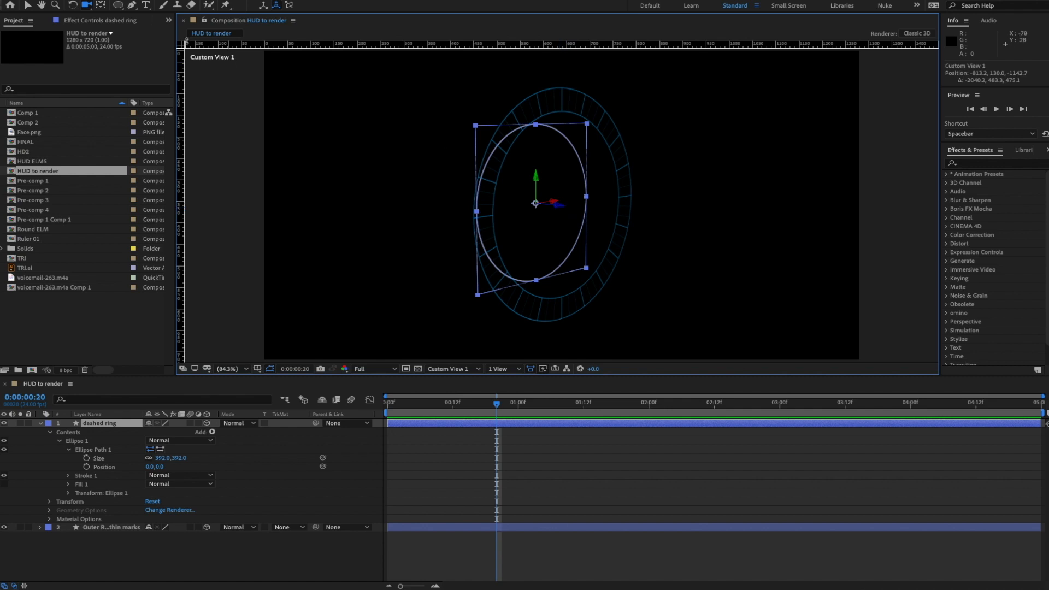
- Shift the dashed ring slightly along its depth axis and orbit to a near face-on view
click(28, 5)
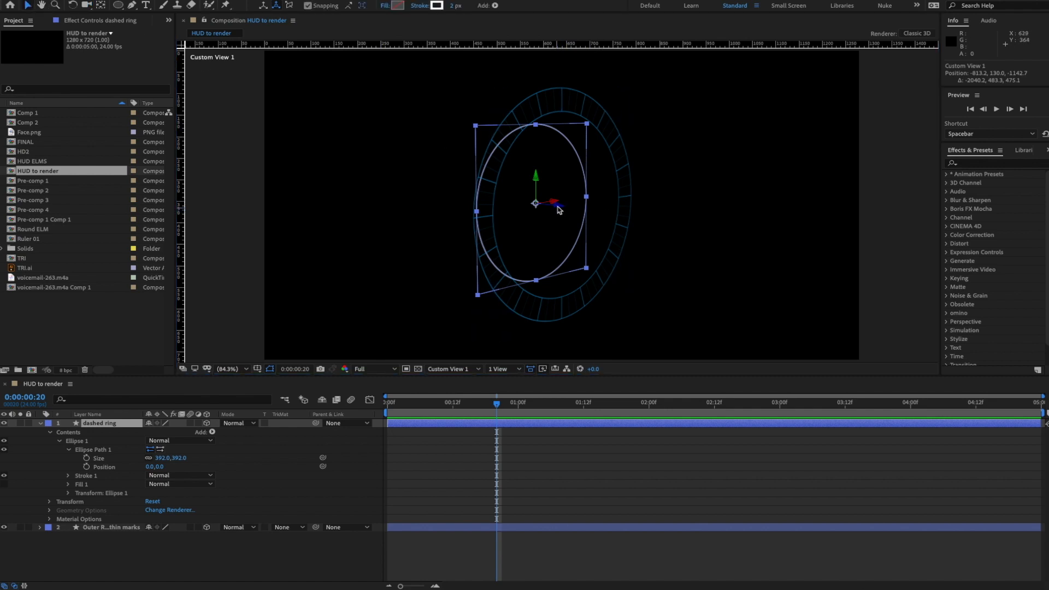
drag(559, 206, 567, 207)
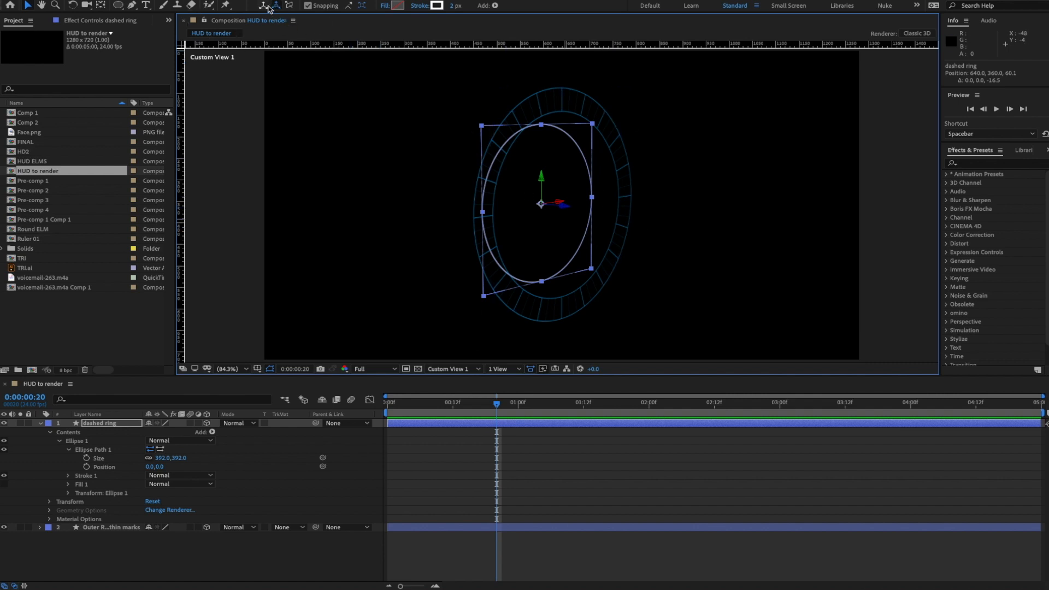
key(c)
drag(530, 205, 422, 195)
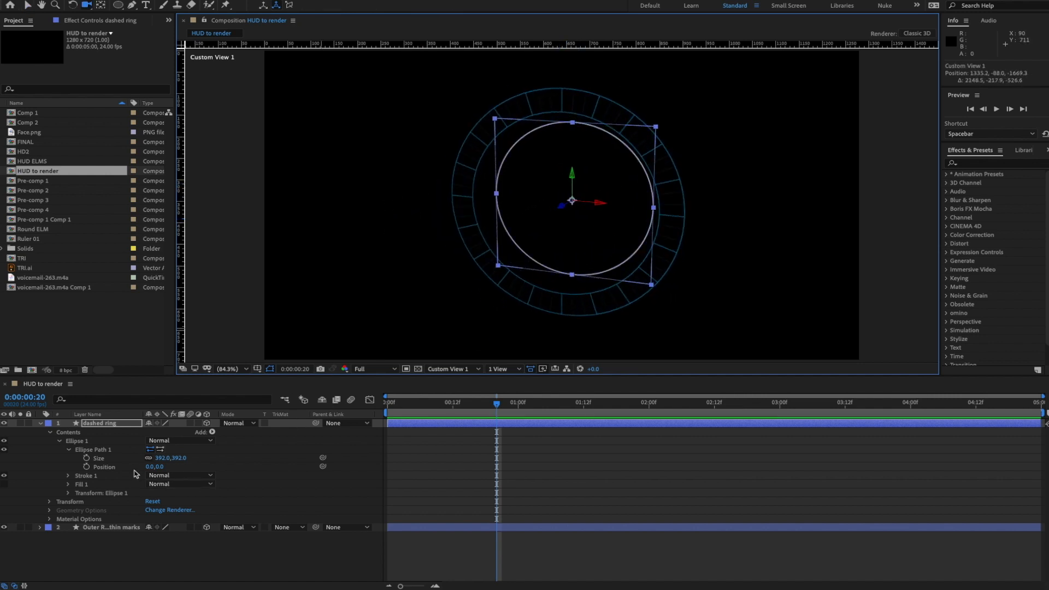
- Eyedrop the HUD blue into Stroke 1 Color and add a Dash to the stroke's Dashes
click(67, 476)
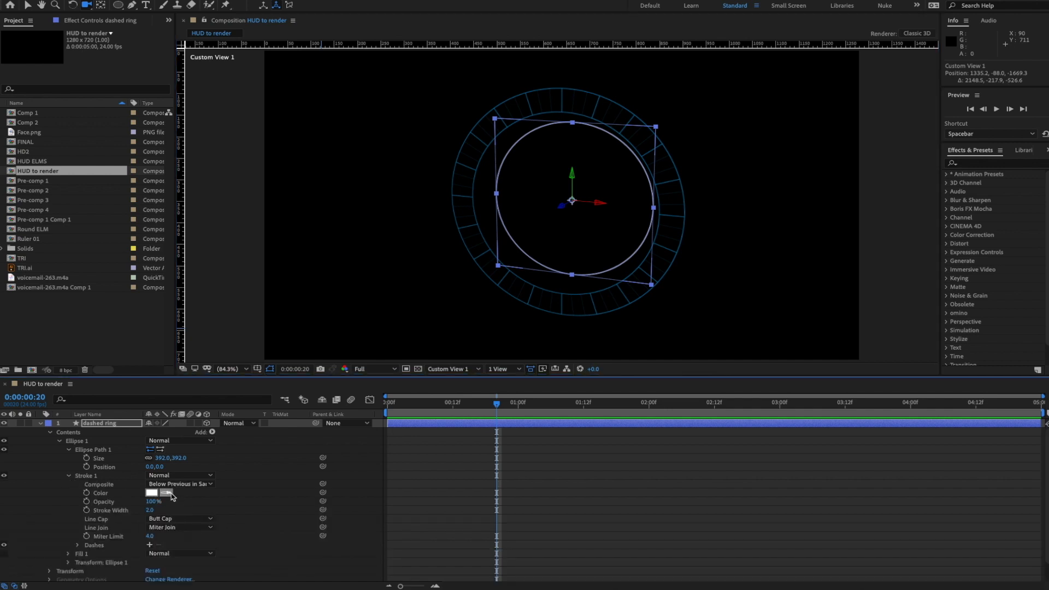
click(527, 278)
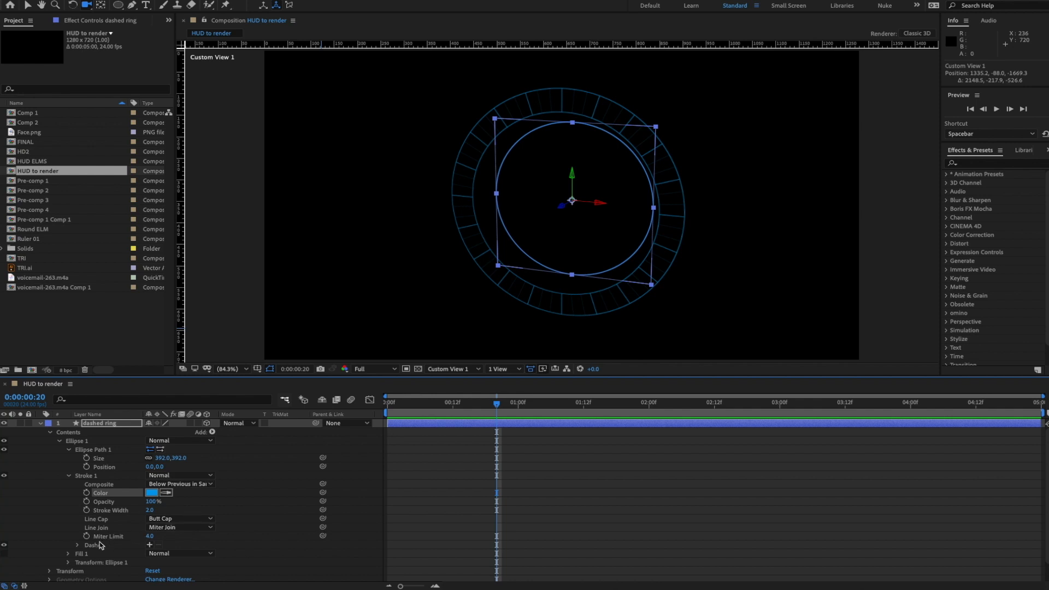
click(78, 545)
click(151, 545)
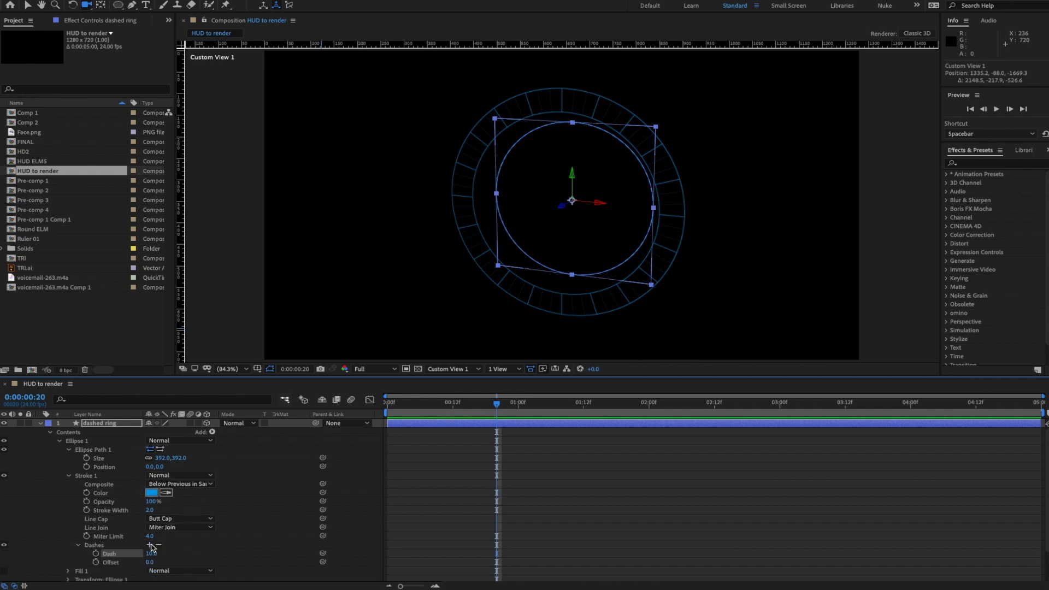
click(249, 510)
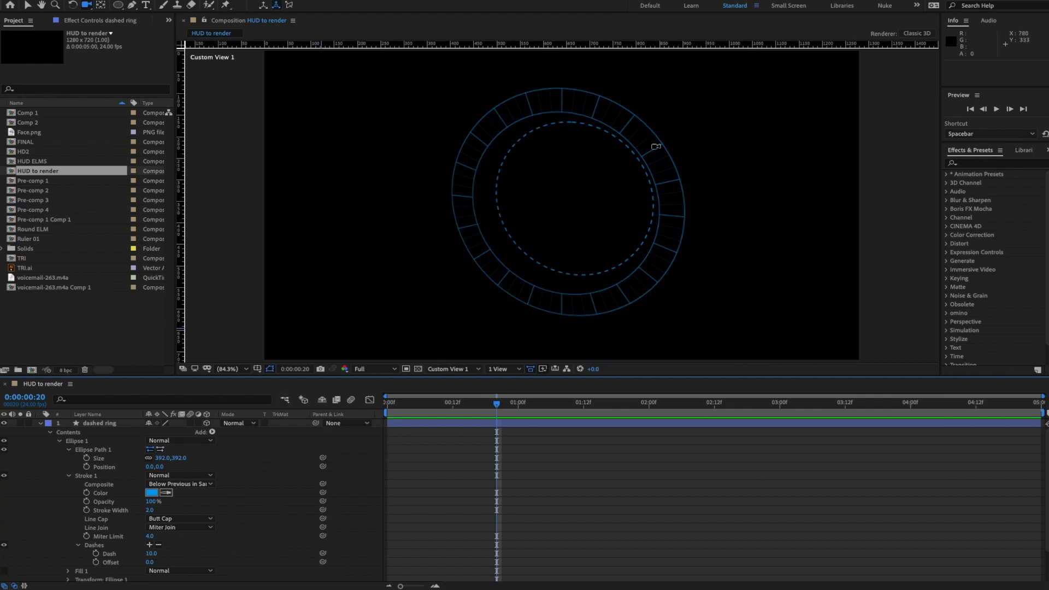
drag(569, 148, 580, 110)
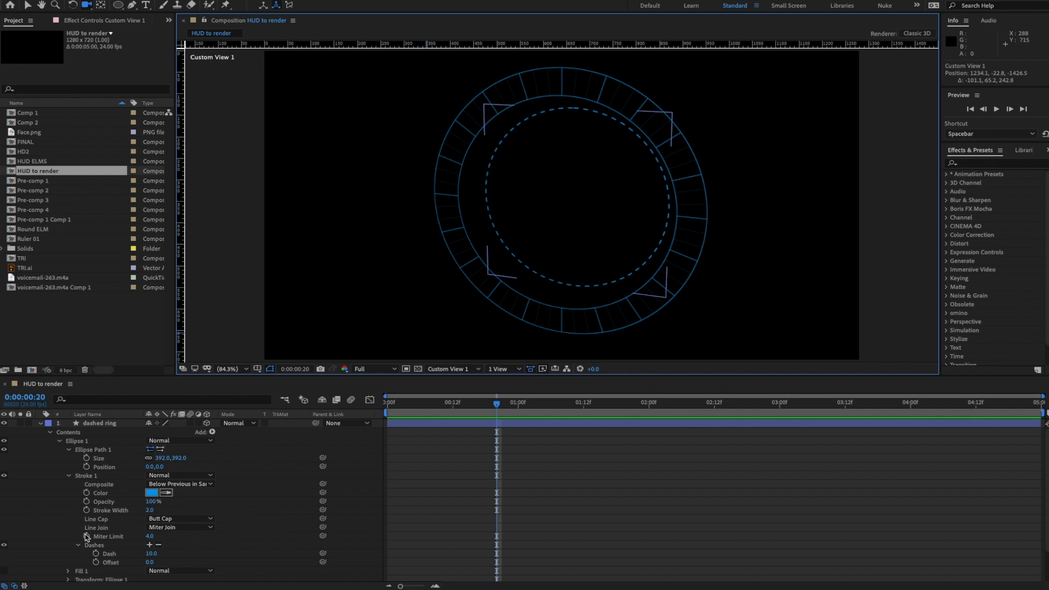
drag(155, 555, 148, 555)
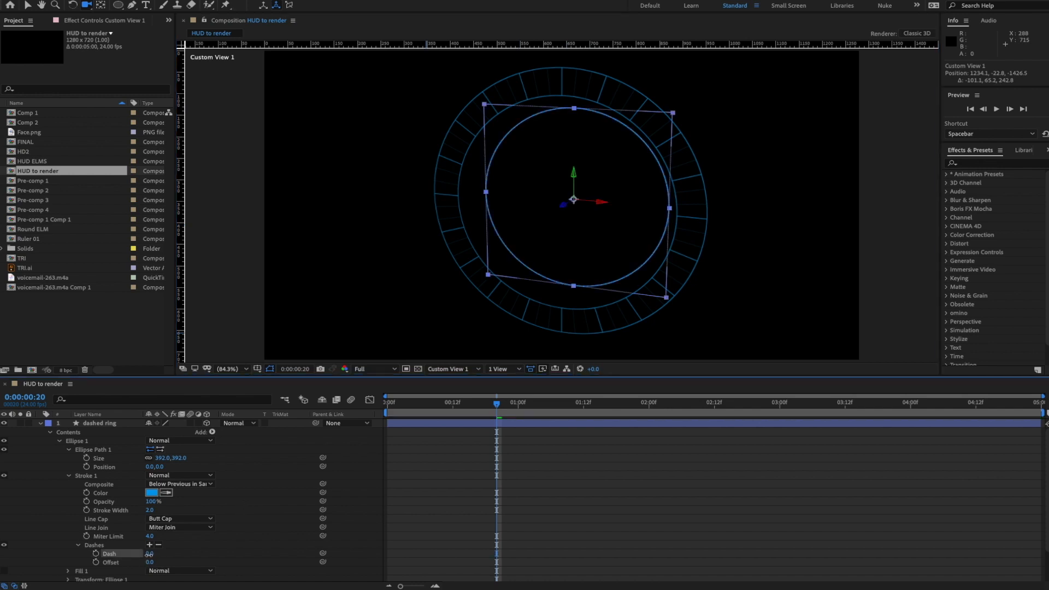
click(314, 516)
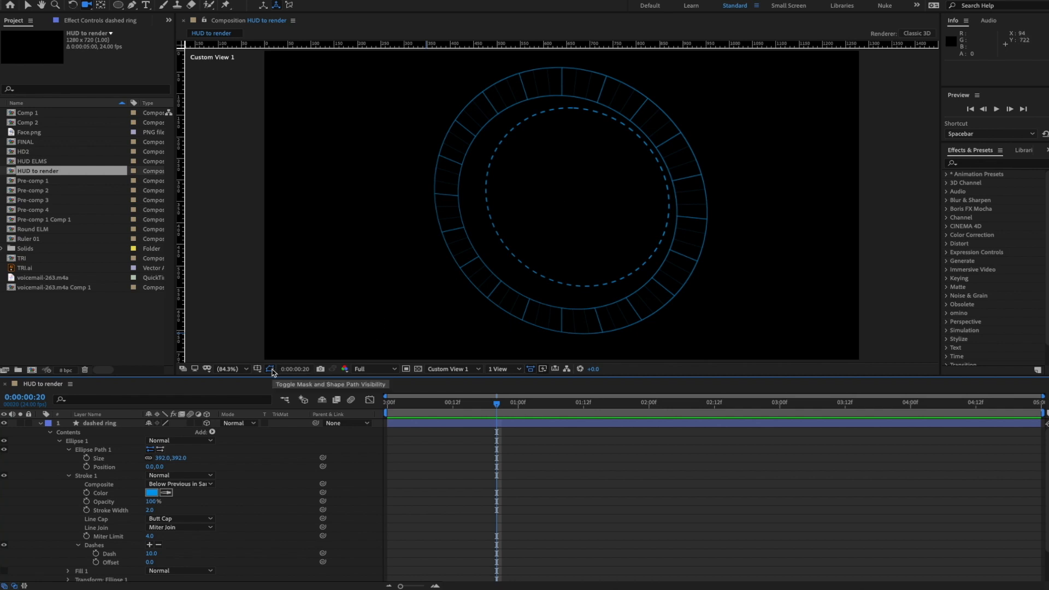
- Hide the layer's bounding box and 3D gizmo, undoing a Miter Limit change back to 4.0
click(270, 370)
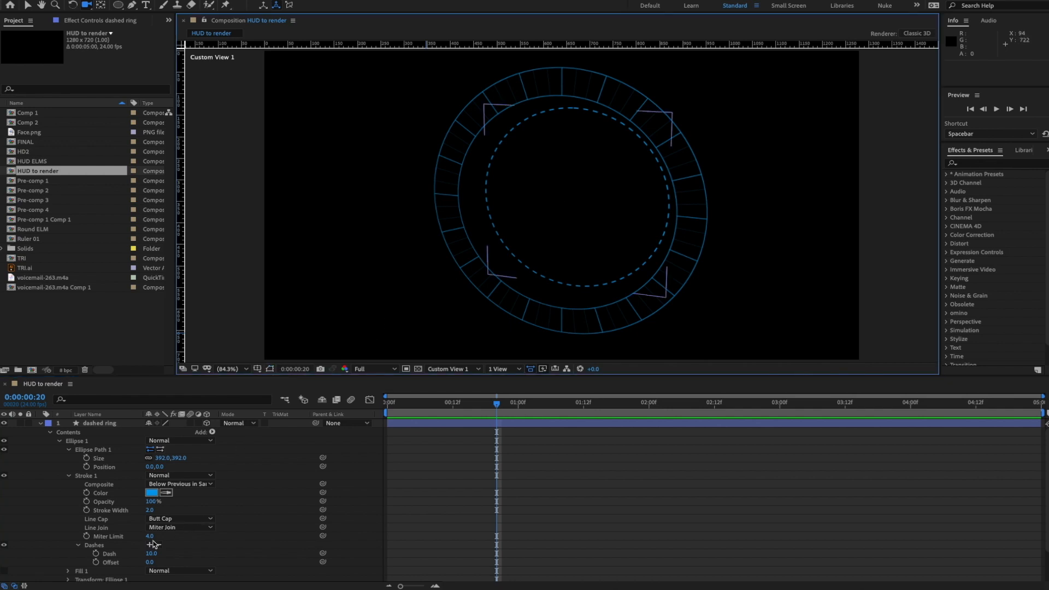
drag(154, 538, 160, 536)
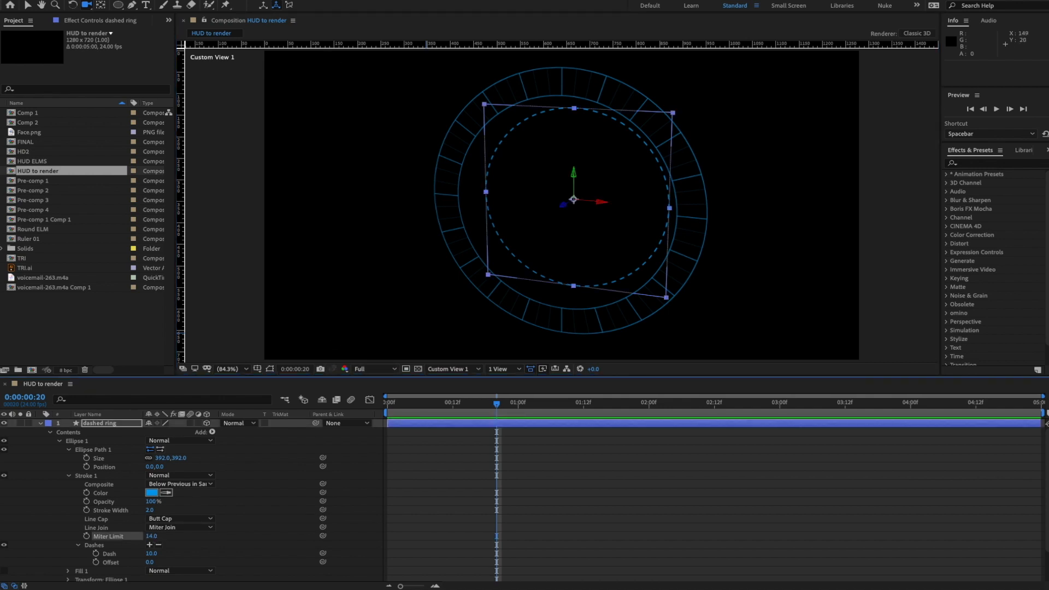
click(320, 1)
click(355, 172)
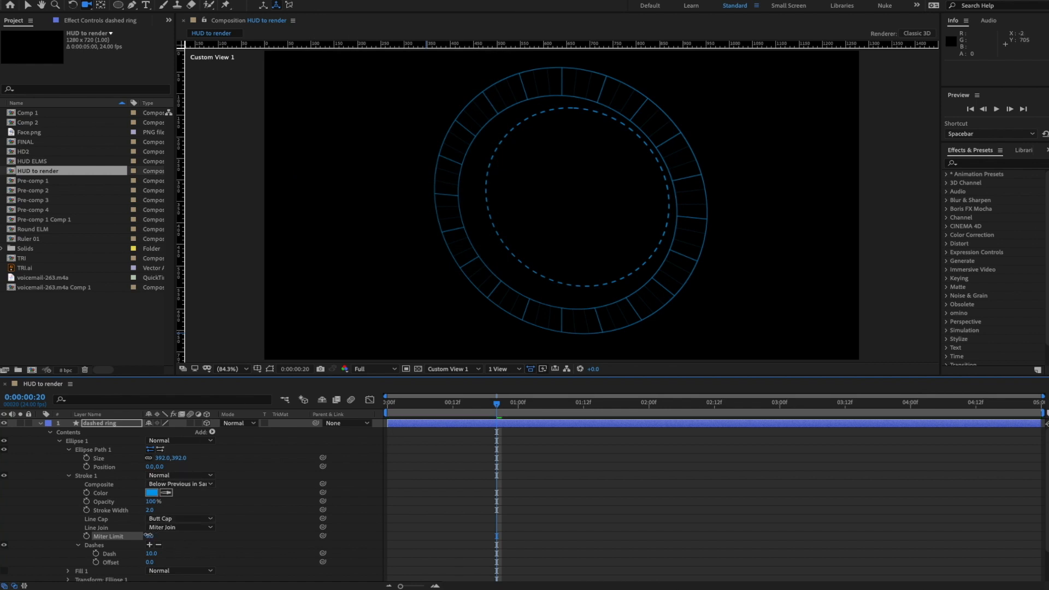
key(ctrl+z)
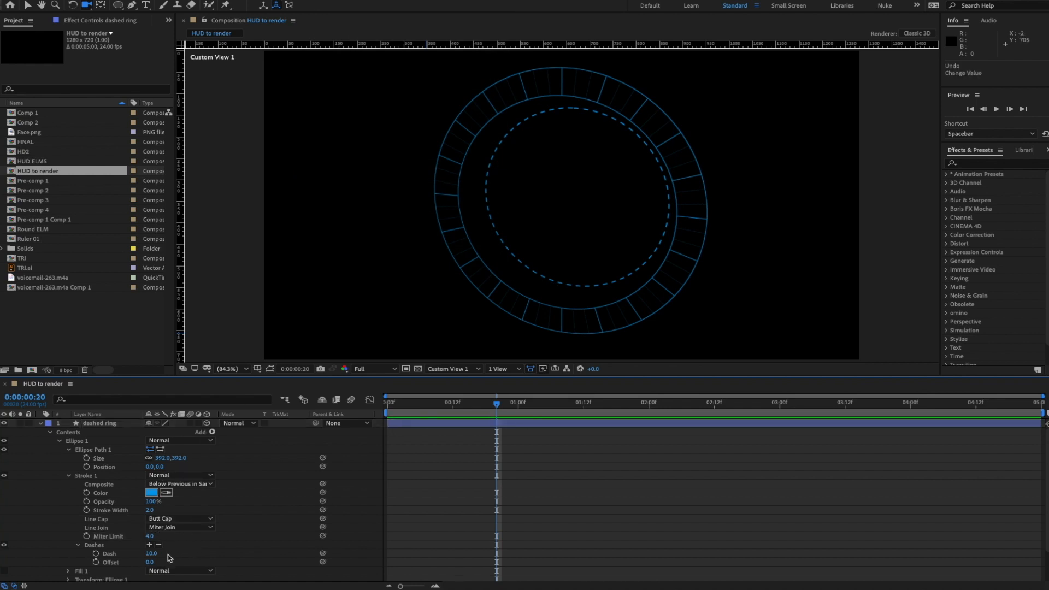
- Set the dashed ring's Dash length to 6, then fine-tune it to 7
drag(150, 554, 153, 555)
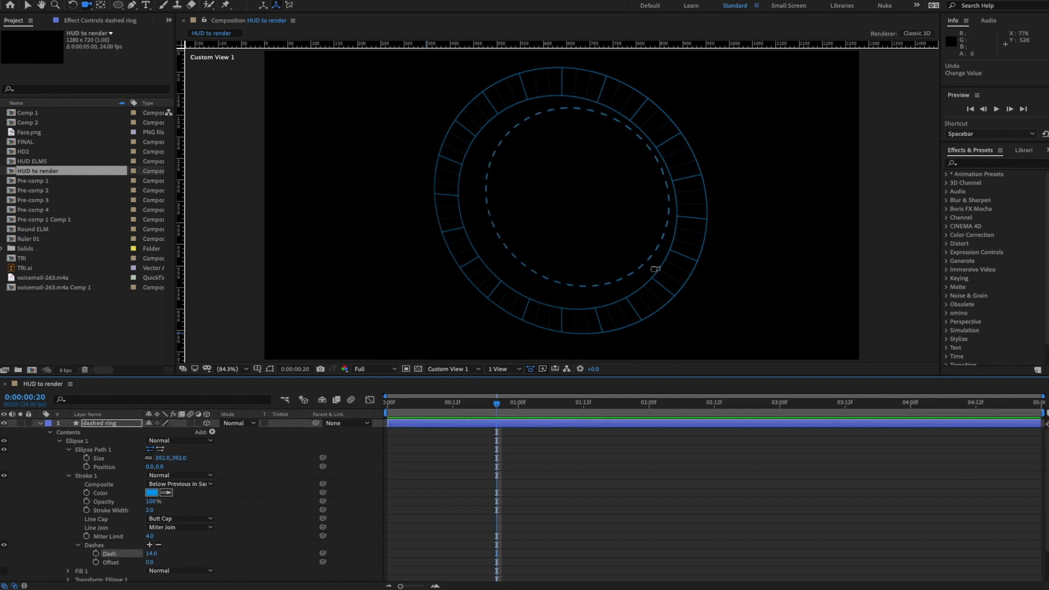
mouse_move(594, 205)
mouse_down()
mouse_move(639, 204)
mouse_move(660, 237)
mouse_move(519, 199)
mouse_move(654, 222)
mouse_move(601, 208)
mouse_up()
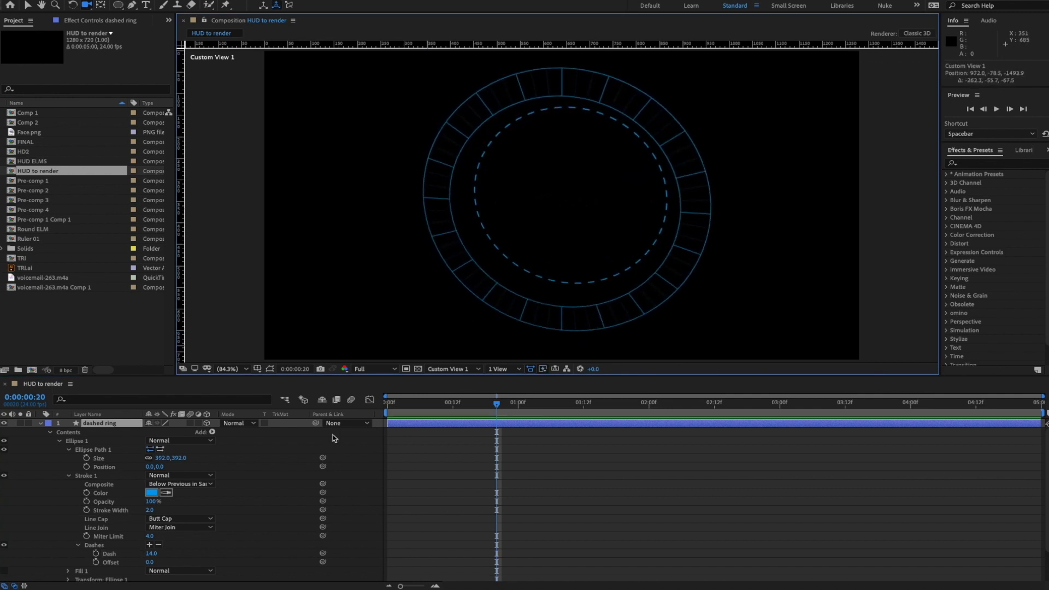
click(151, 554)
text(6)
key(Return)
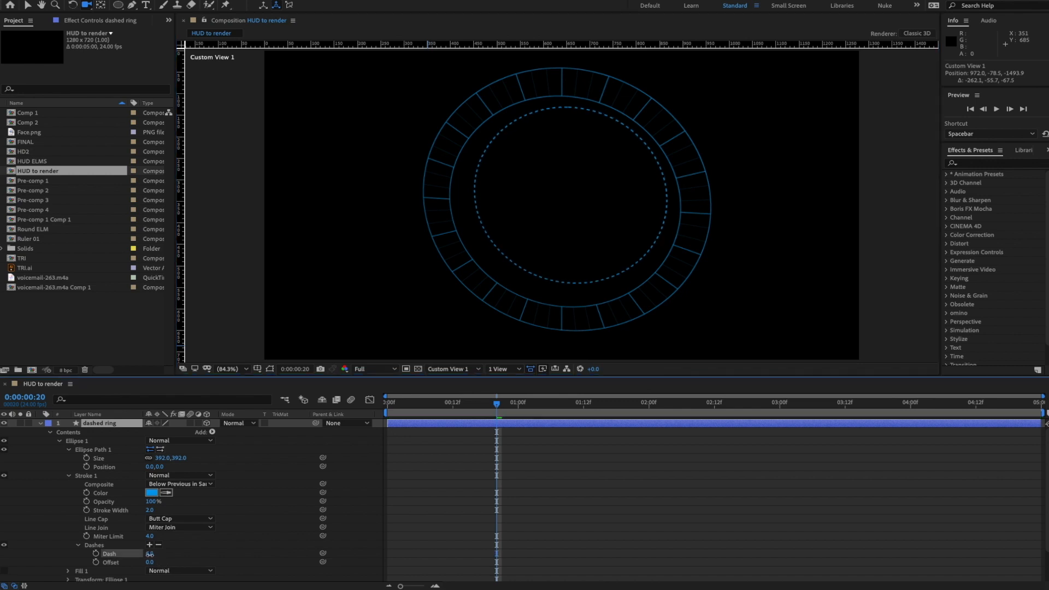
drag(149, 556, 150, 555)
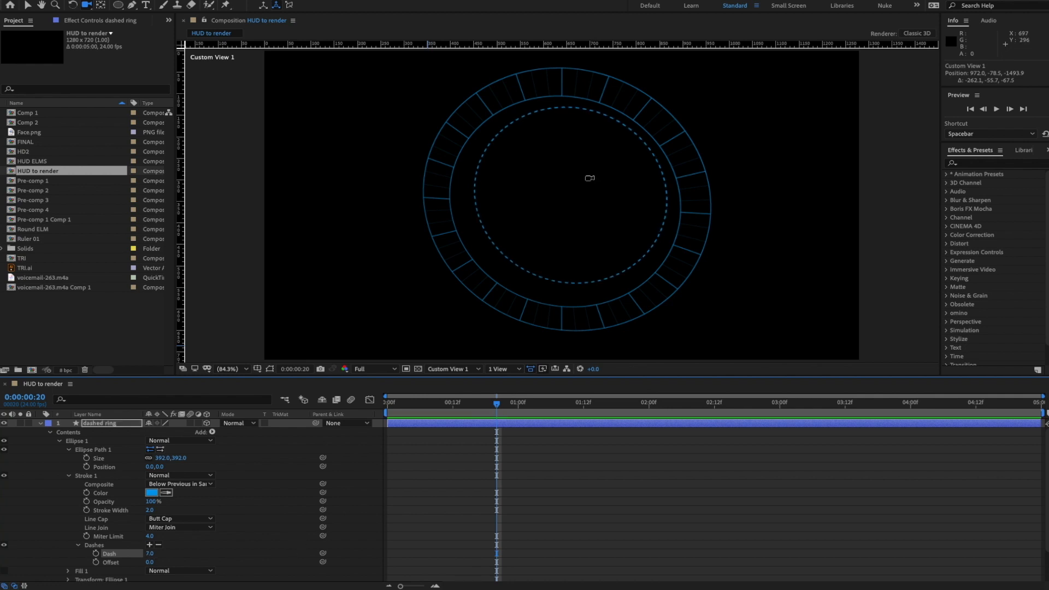
drag(589, 178, 561, 196)
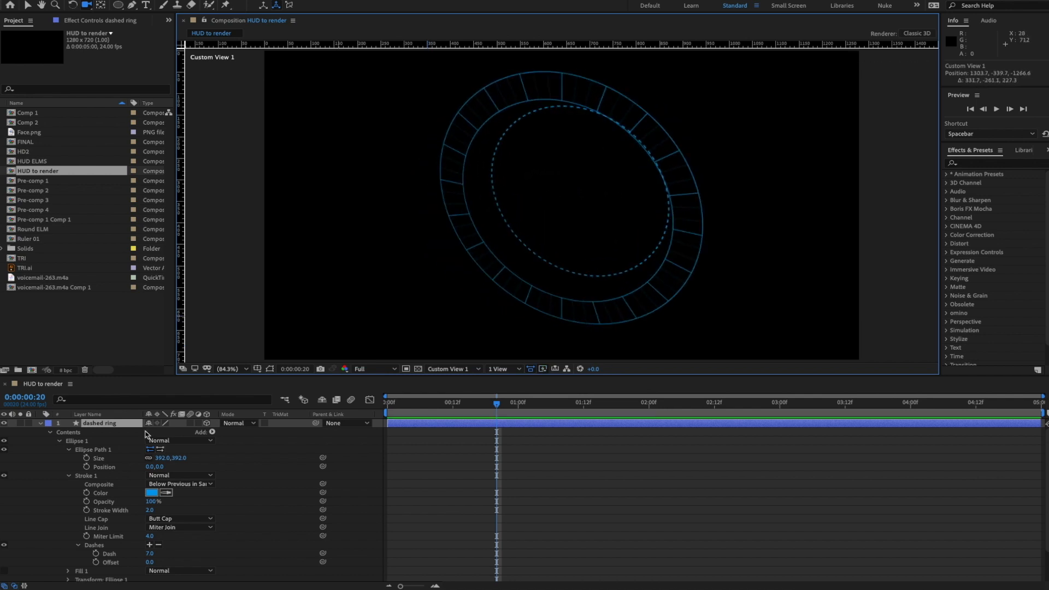
- Collapse the dashed ring's Ellipse 1 and Contents groups, reselect the layer, and return to the Selection tool
click(59, 441)
click(53, 435)
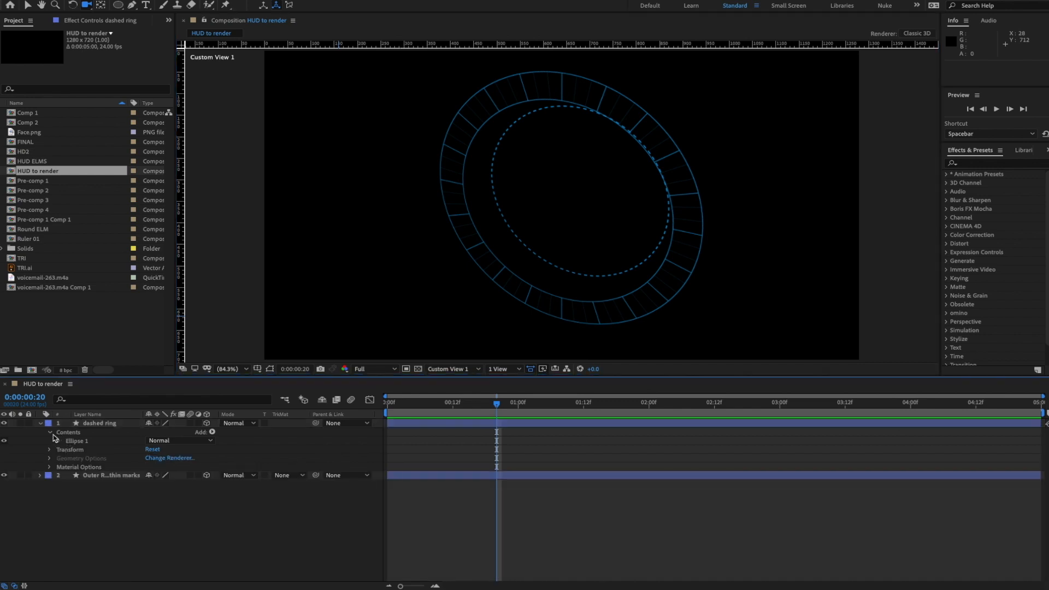
click(51, 433)
click(118, 426)
click(238, 516)
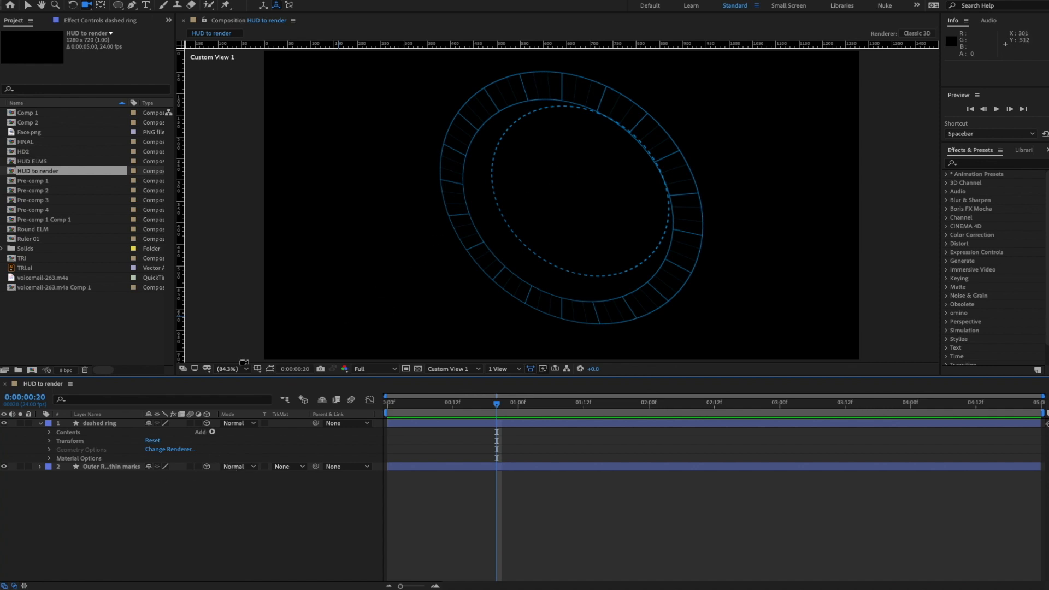
click(50, 433)
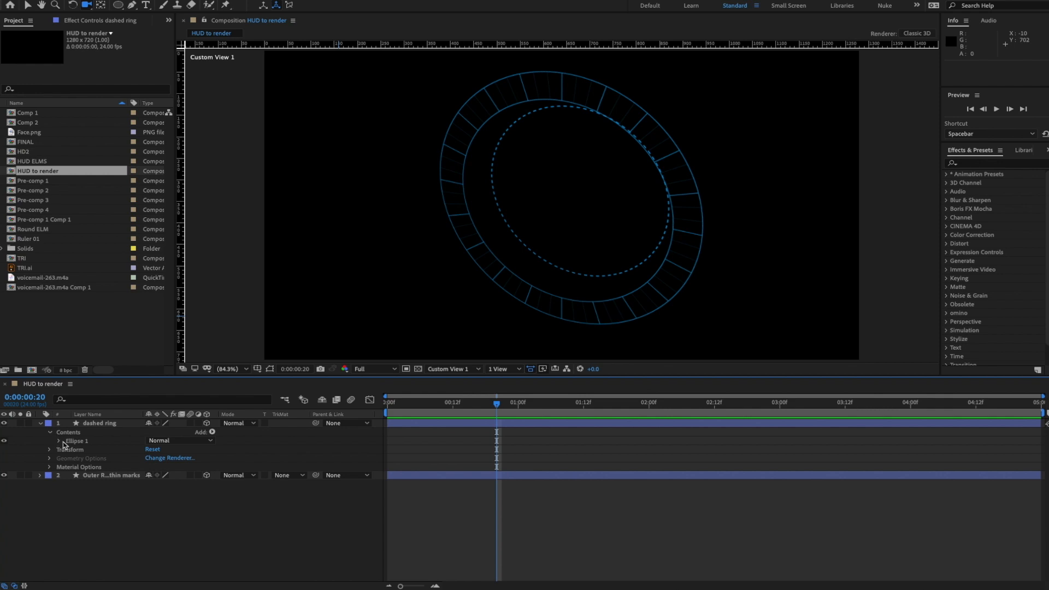
click(107, 425)
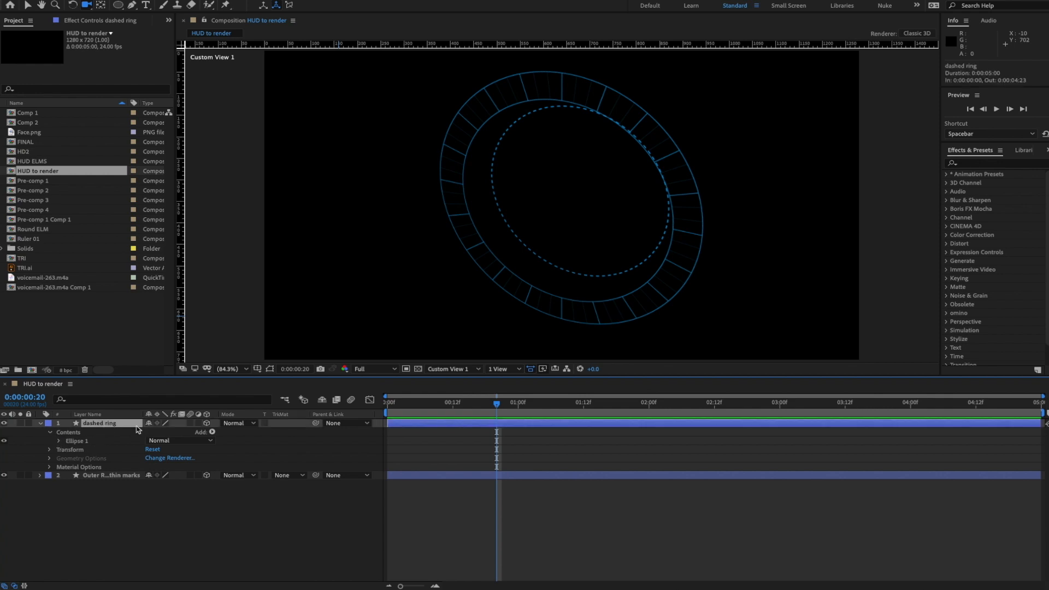
key(v)
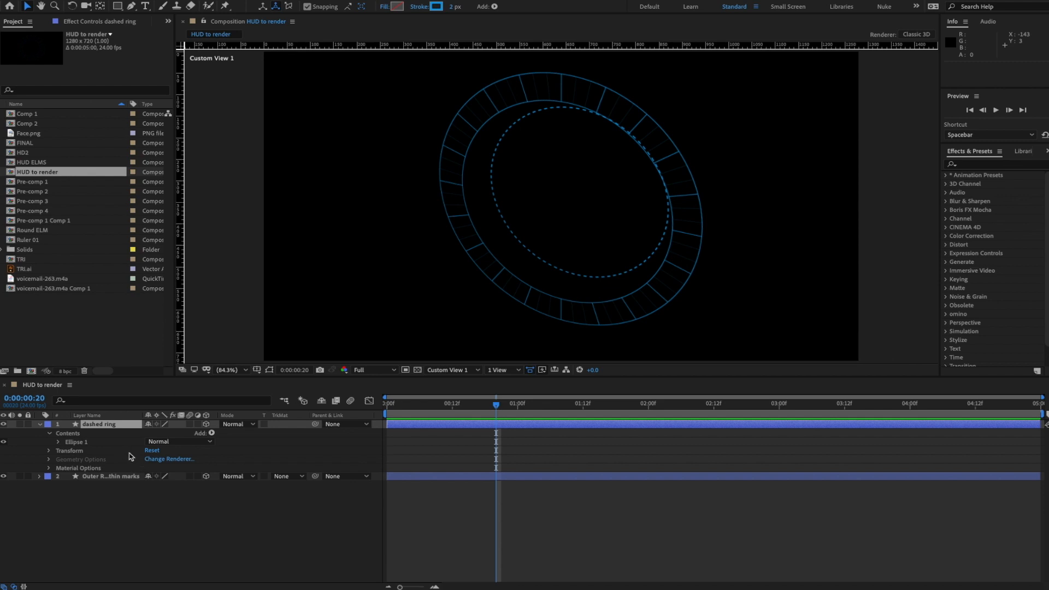
- Duplicate the dashed ring layer with Ctrl+D and rename the copy 'regular ring'
click(100, 432)
key(ctrl+d)
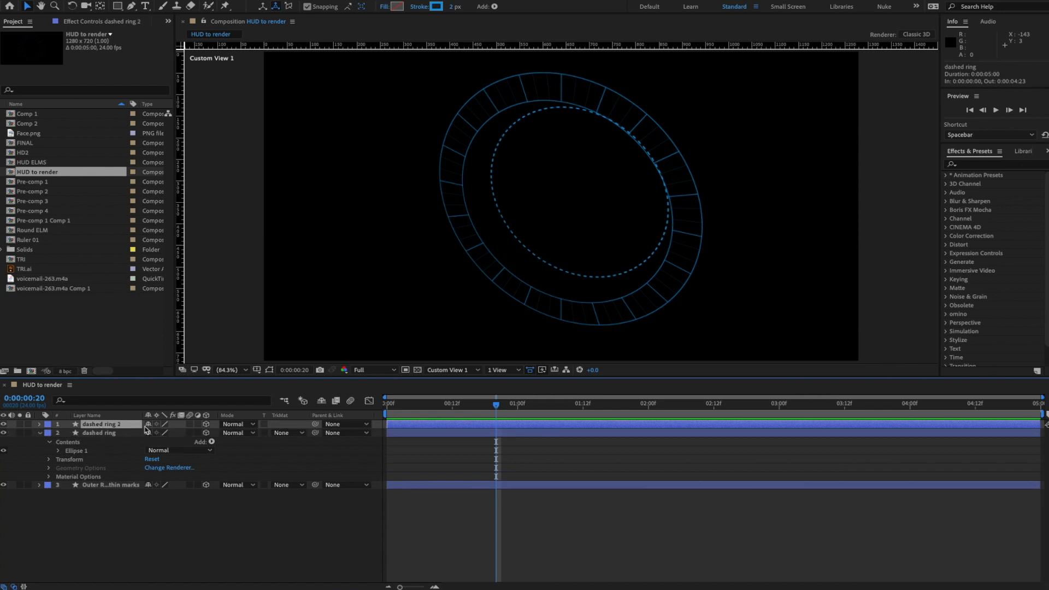
key(Return)
text(regular ri)
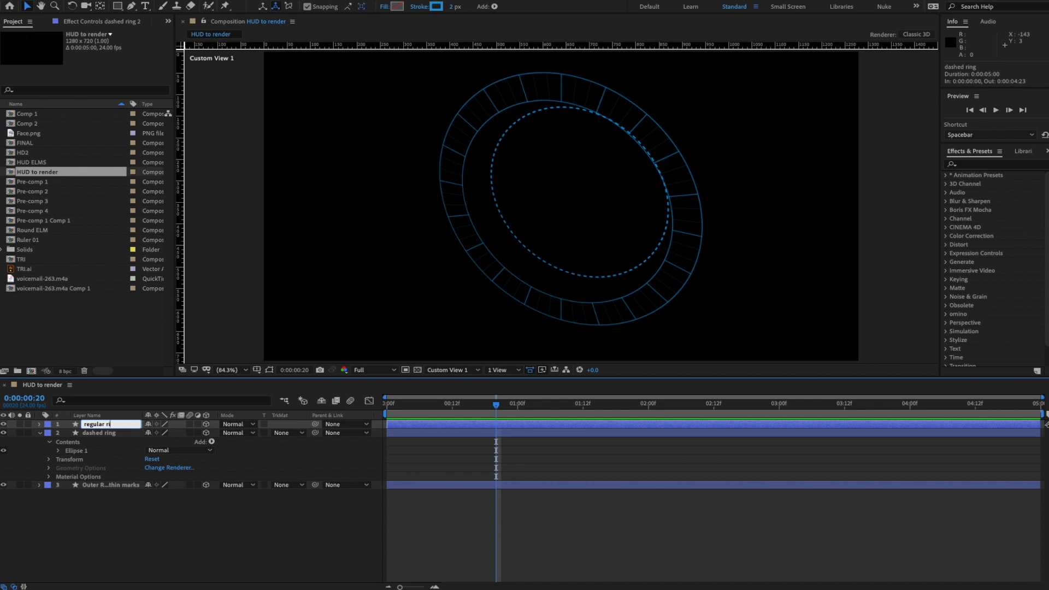
text(ng)
key(Return)
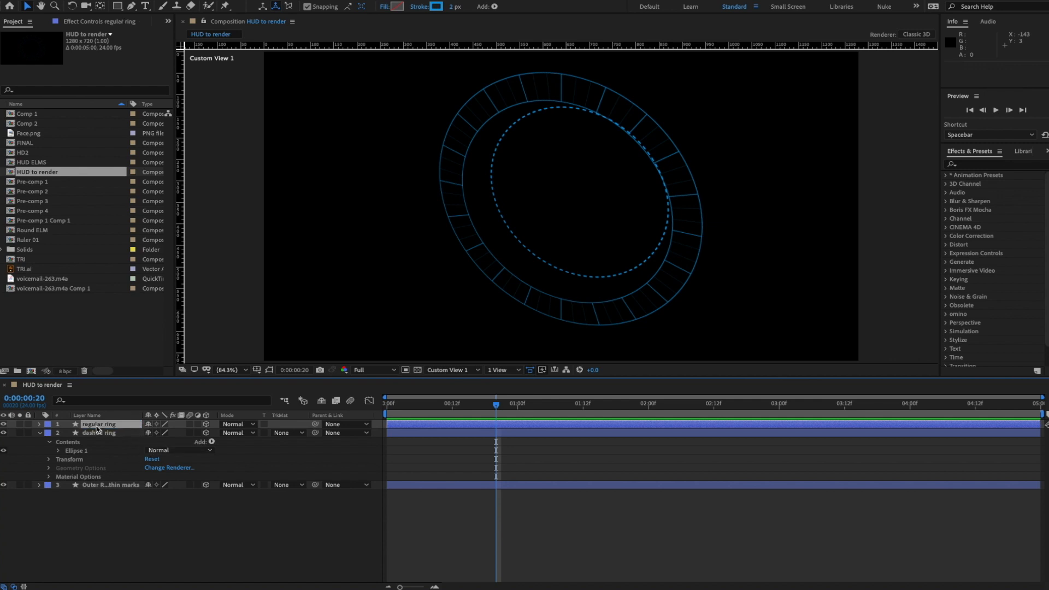
- Move the regular ring along its depth axis, away from the dashed ring
click(39, 432)
click(40, 425)
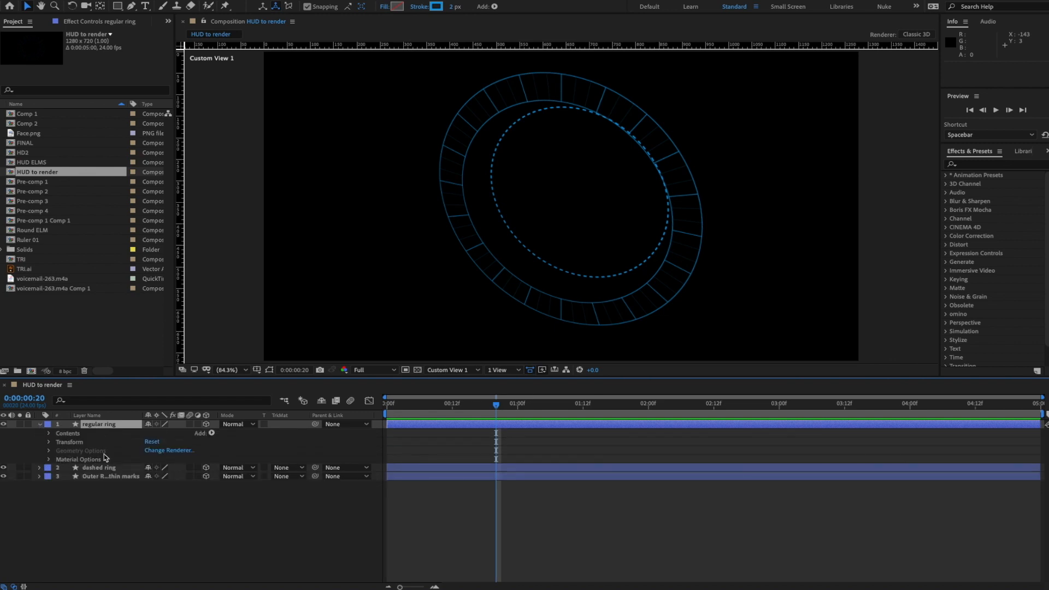
click(271, 374)
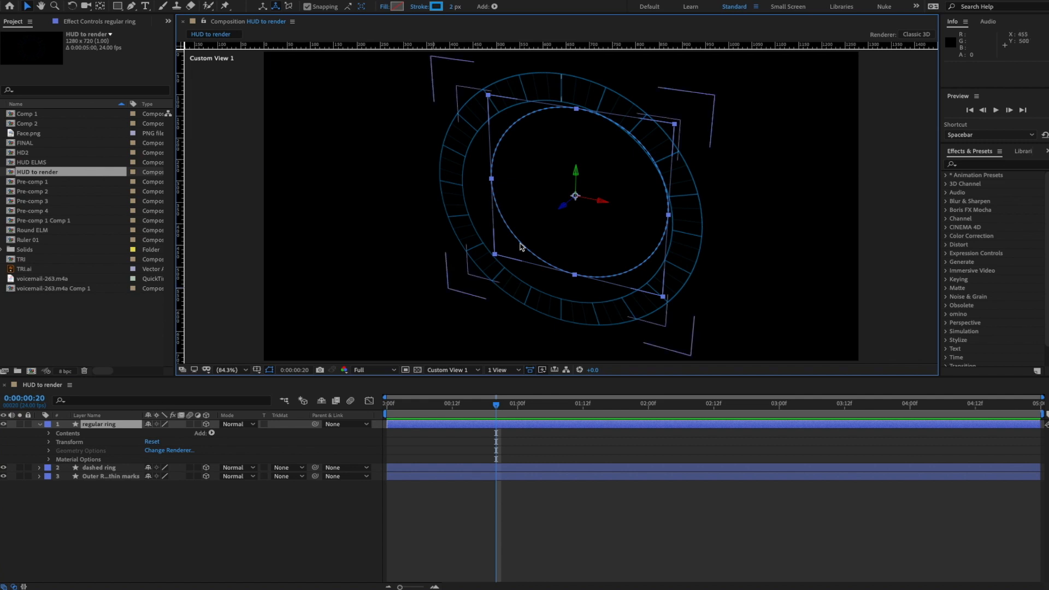
drag(563, 208, 705, 192)
key(c)
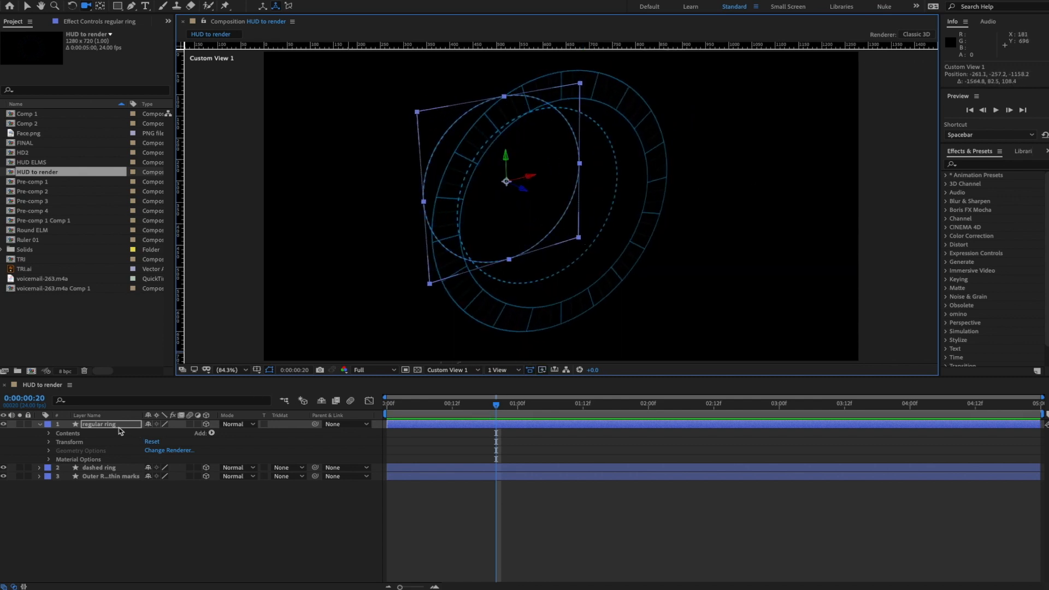
- Shrink the regular ring's Ellipse Path Size to 315 × 315 and reveal its Stroke 1 settings
click(49, 433)
click(58, 442)
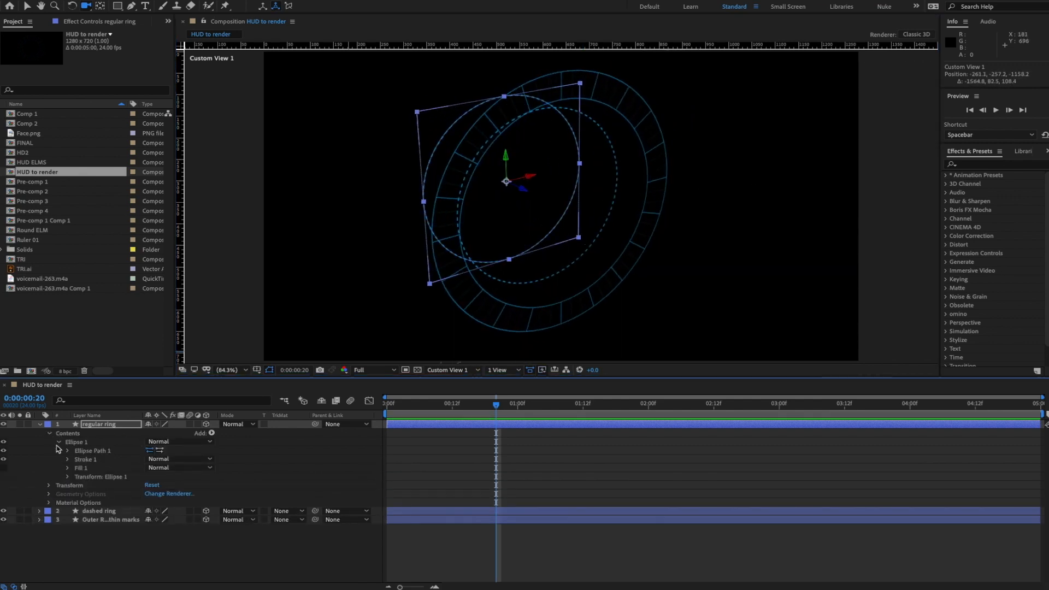
click(68, 451)
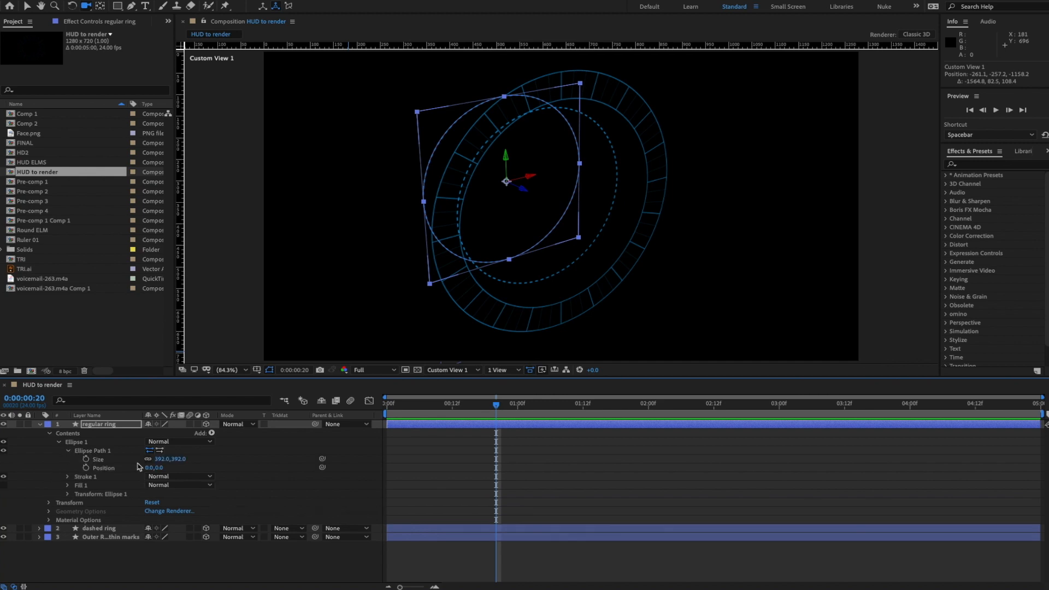
drag(160, 460, 125, 470)
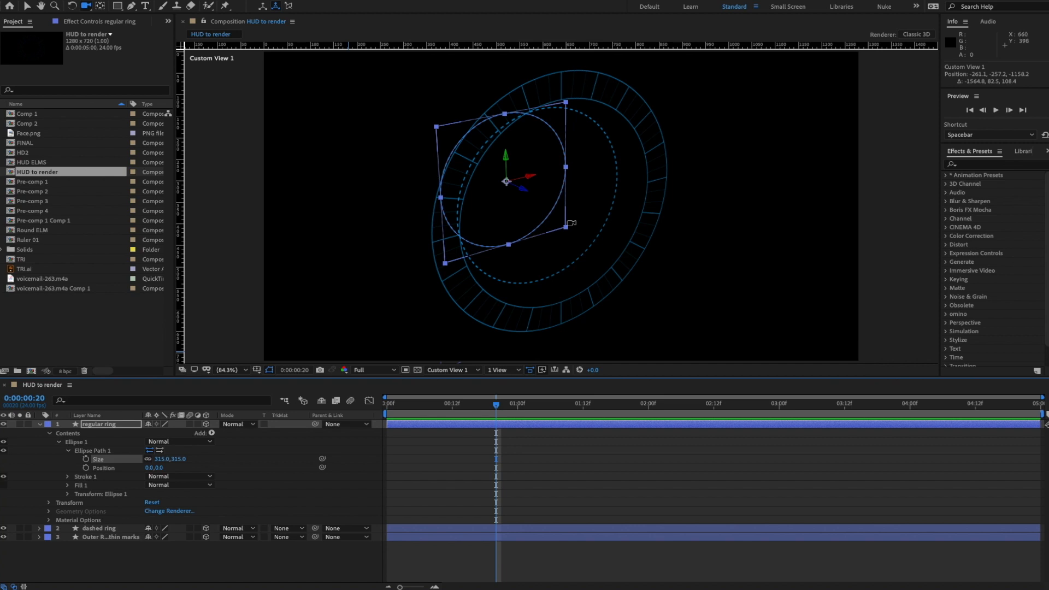
drag(533, 216, 345, 258)
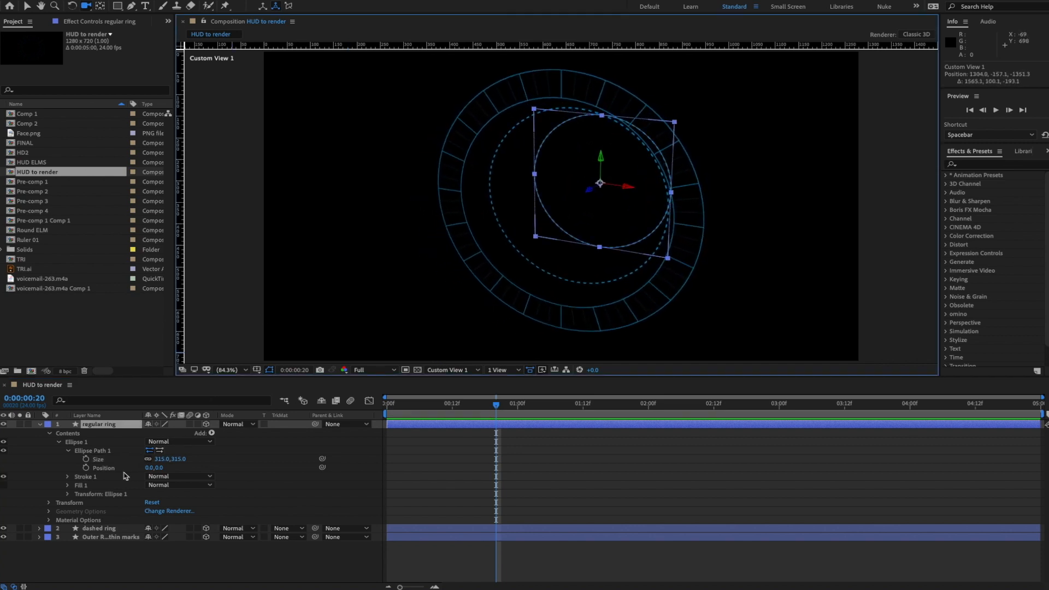
click(68, 494)
click(68, 494)
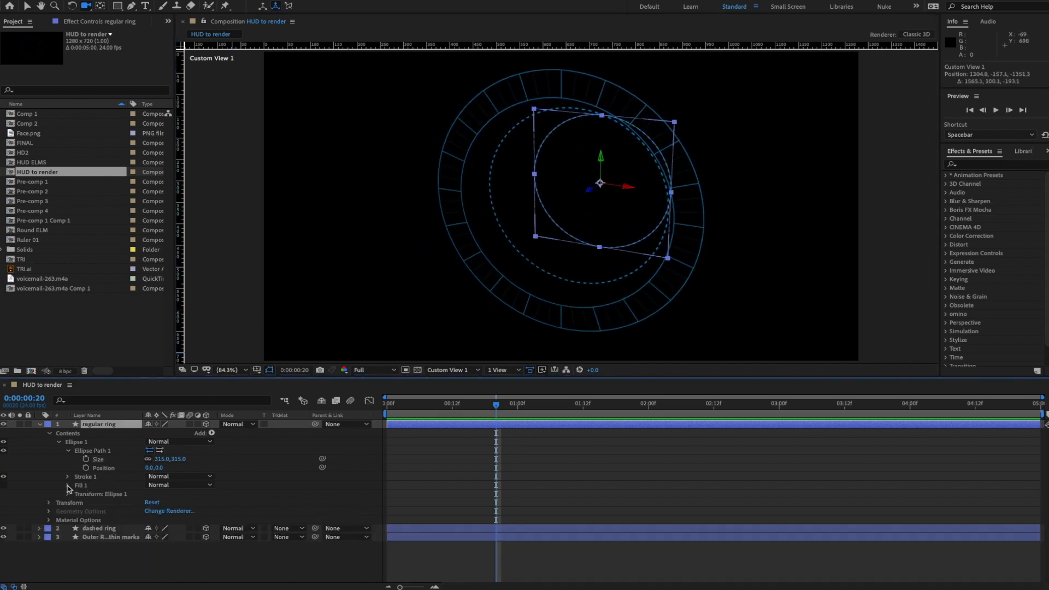
click(68, 477)
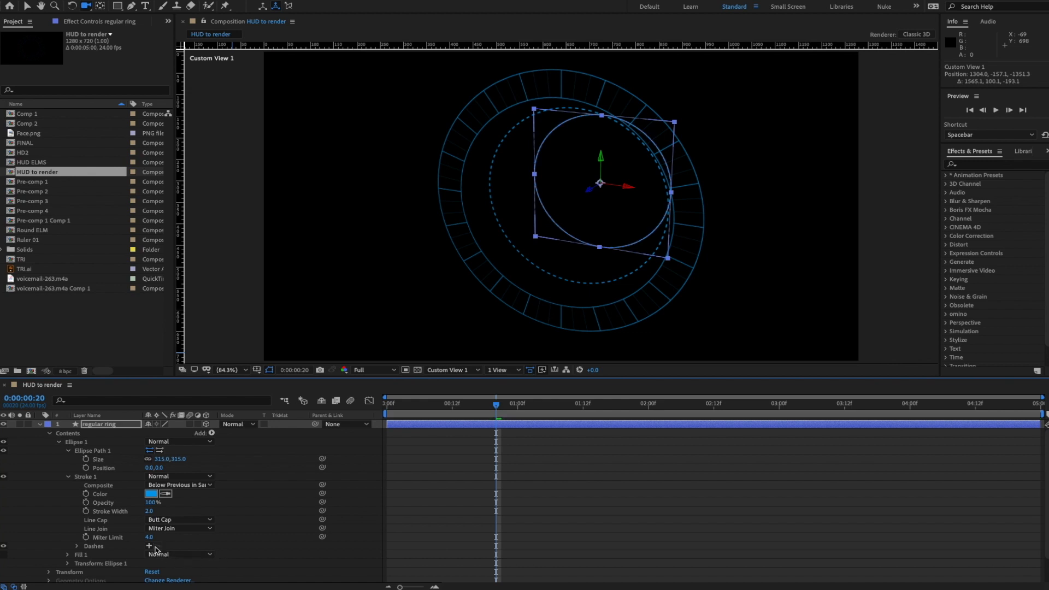
click(277, 526)
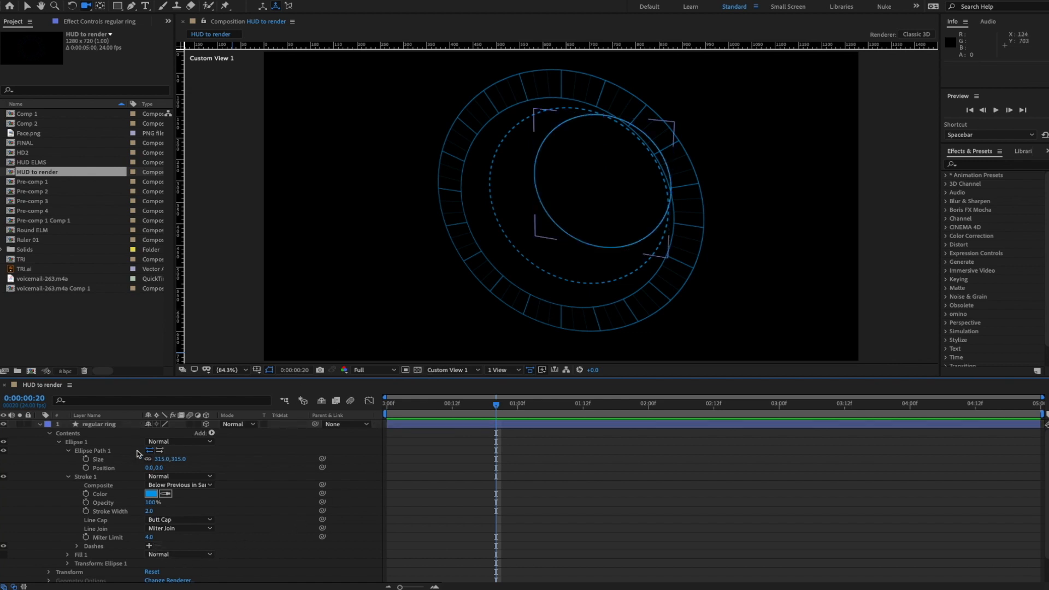
- Move the regular ring back along its depth axis and orbit around the rings
drag(593, 194, 694, 200)
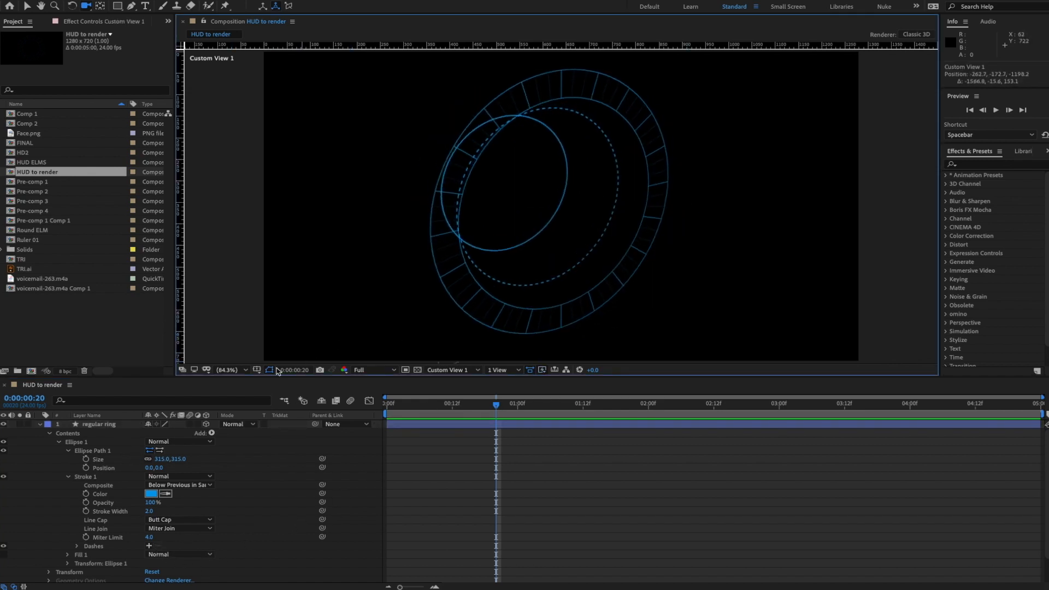
click(99, 424)
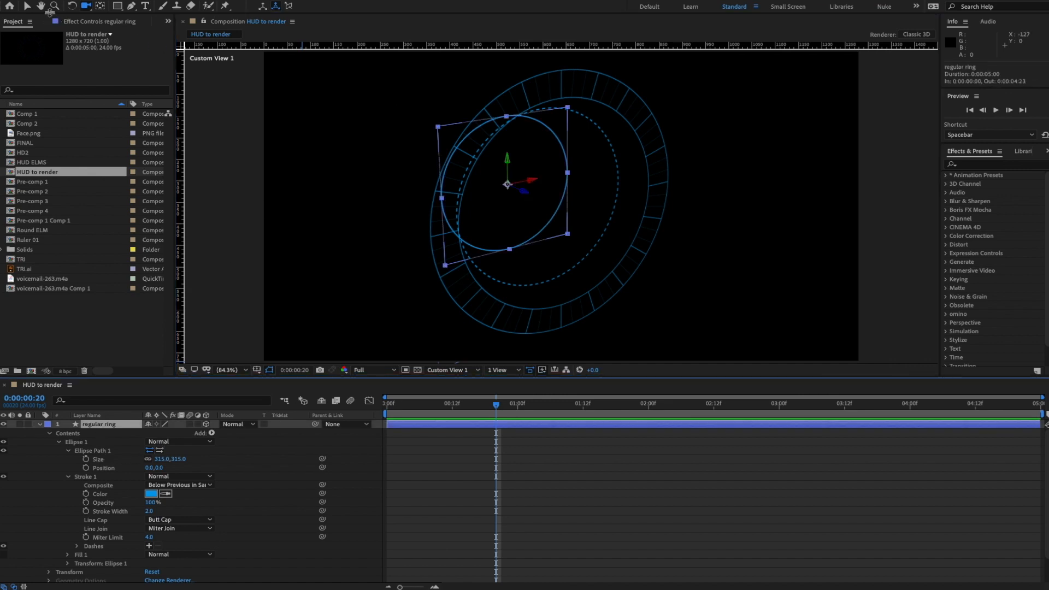
click(26, 6)
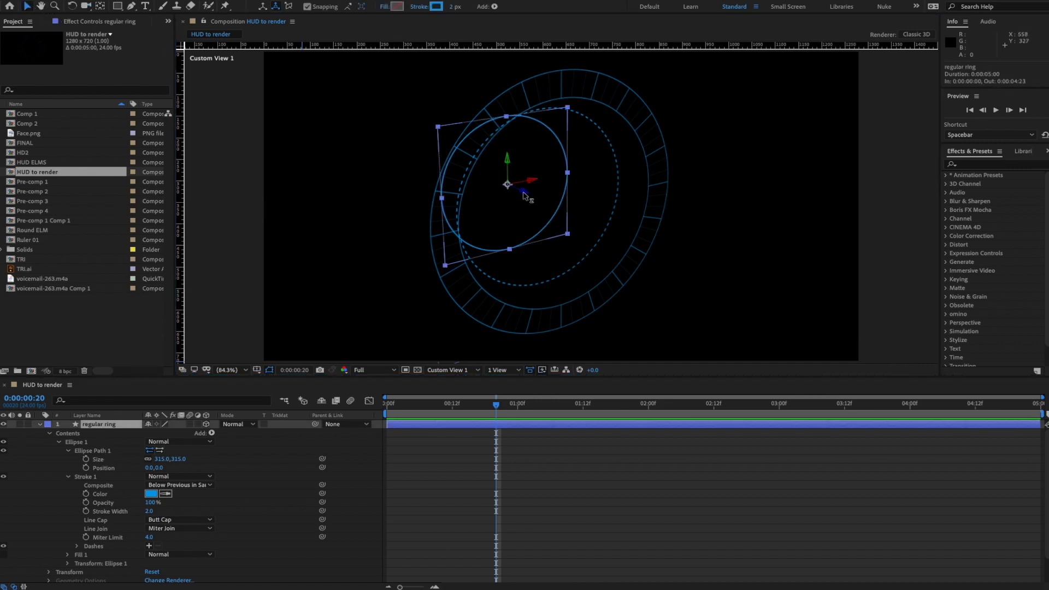
drag(525, 196, 557, 210)
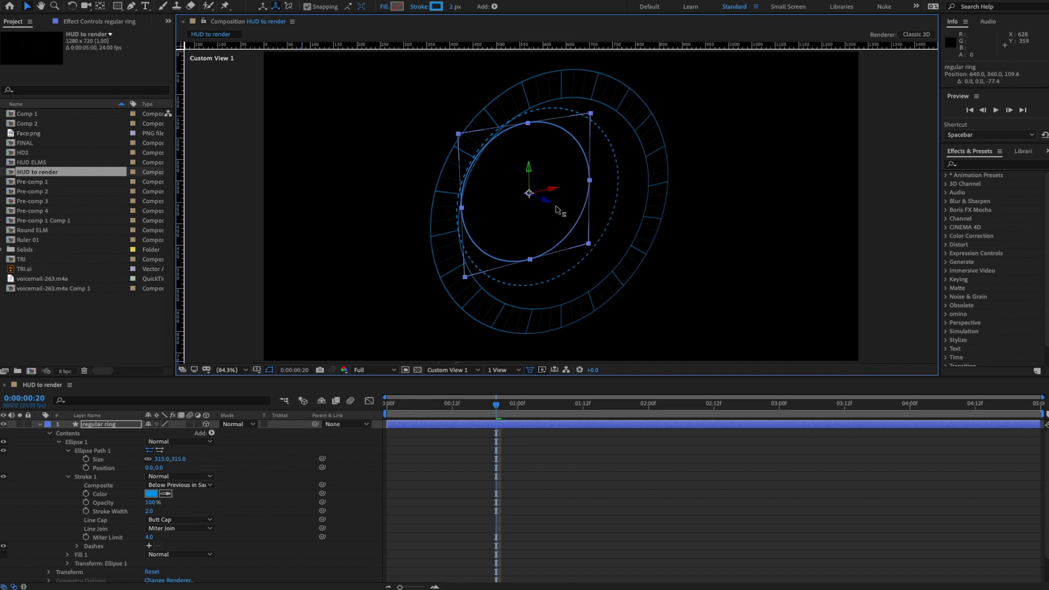
key(c)
mouse_move(550, 257)
mouse_down()
mouse_move(440, 210)
mouse_move(475, 211)
mouse_move(435, 216)
mouse_up()
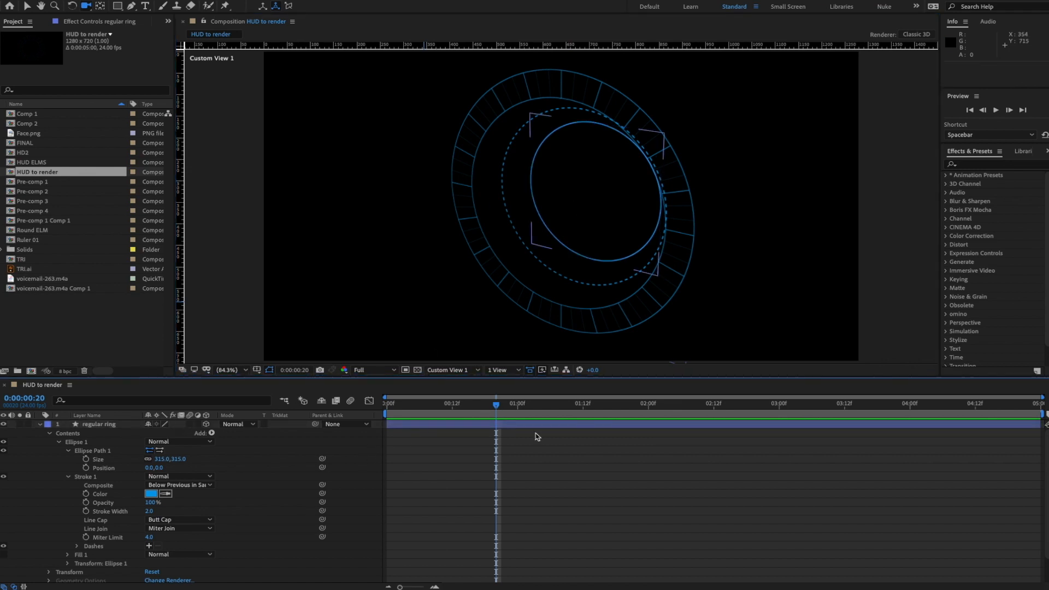
- Set the regular ring's Stroke Width to 1 and bring the HUD_F.mov reference video over the comp
click(164, 512)
text(1)
key(Return)
click(249, 455)
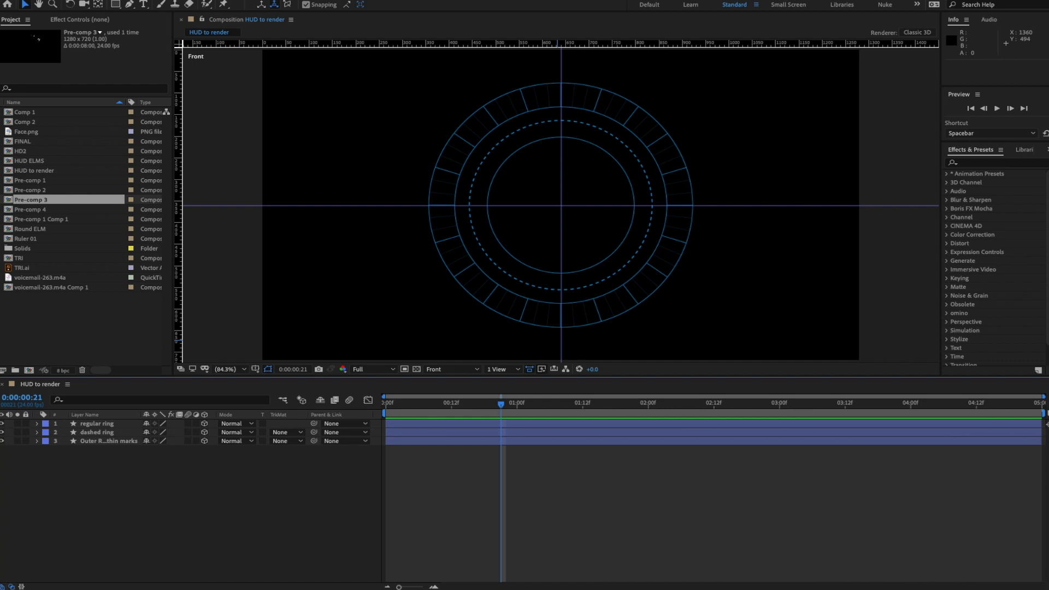
drag(1048, 158, 493, 150)
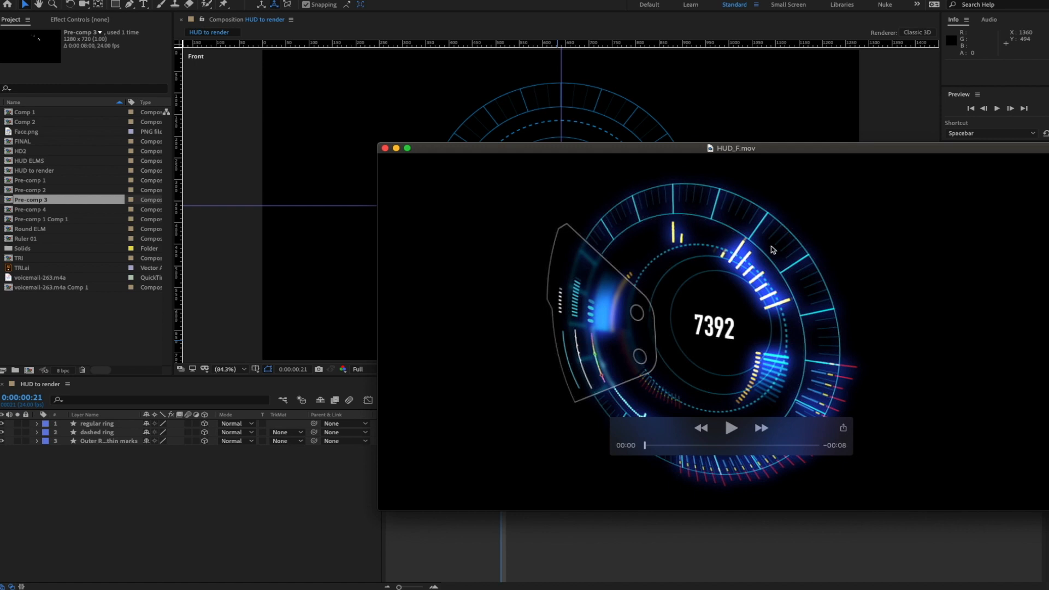
- Drag the HUD_F.mov QuickTime window off screen and return focus to After Effects' layers
drag(446, 152, 1048, 177)
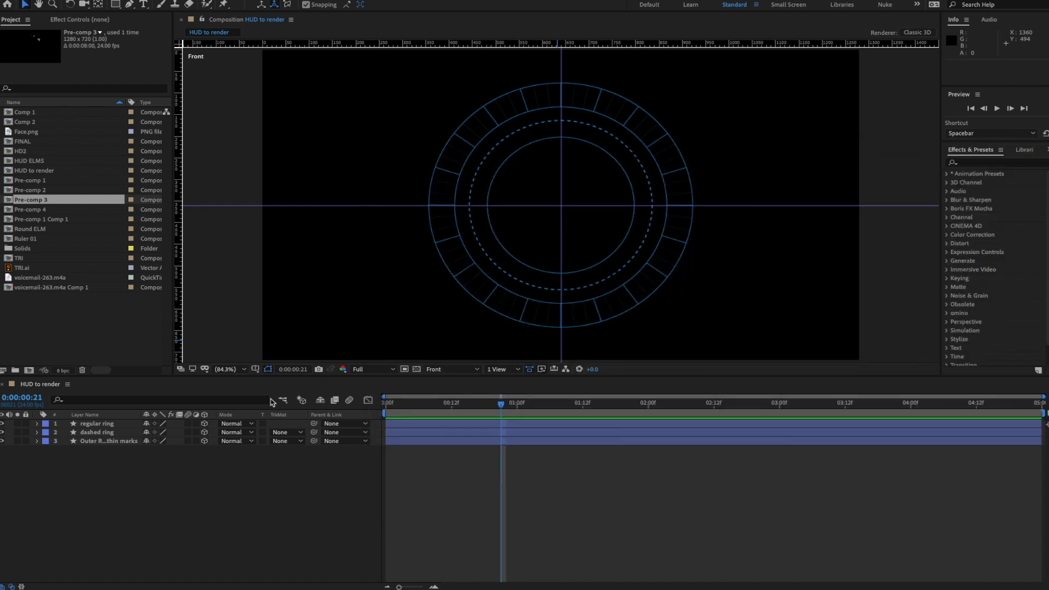
click(271, 402)
- Choose the Pen tool and set new shapes to a white 3 px stroke
click(129, 5)
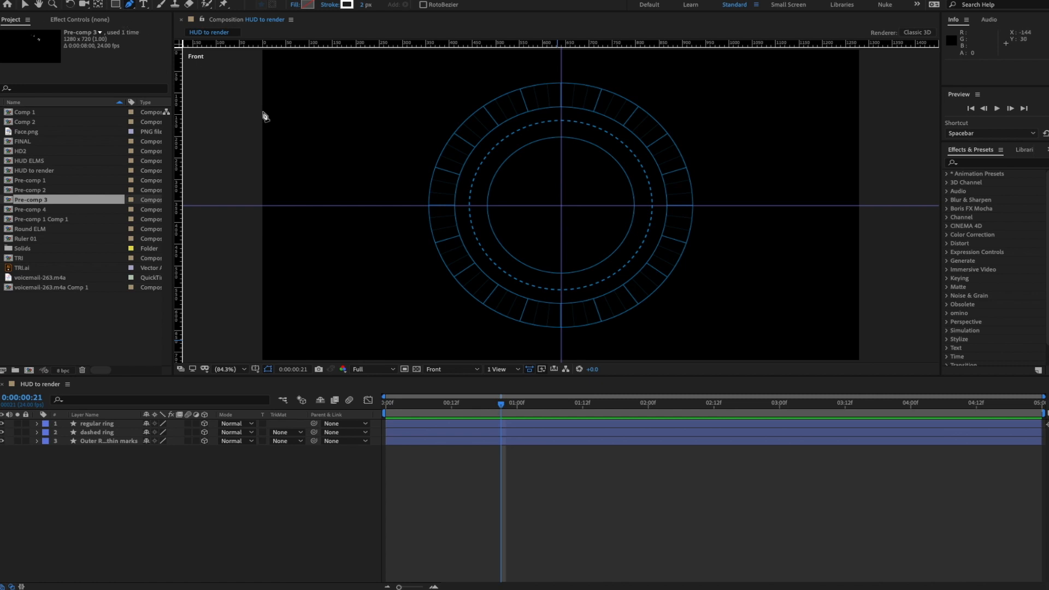
click(347, 5)
click(973, 288)
click(365, 5)
text(3)
key(Return)
- Draw the short bar as a new 3D shape layer and shorten its left end
click(326, 181)
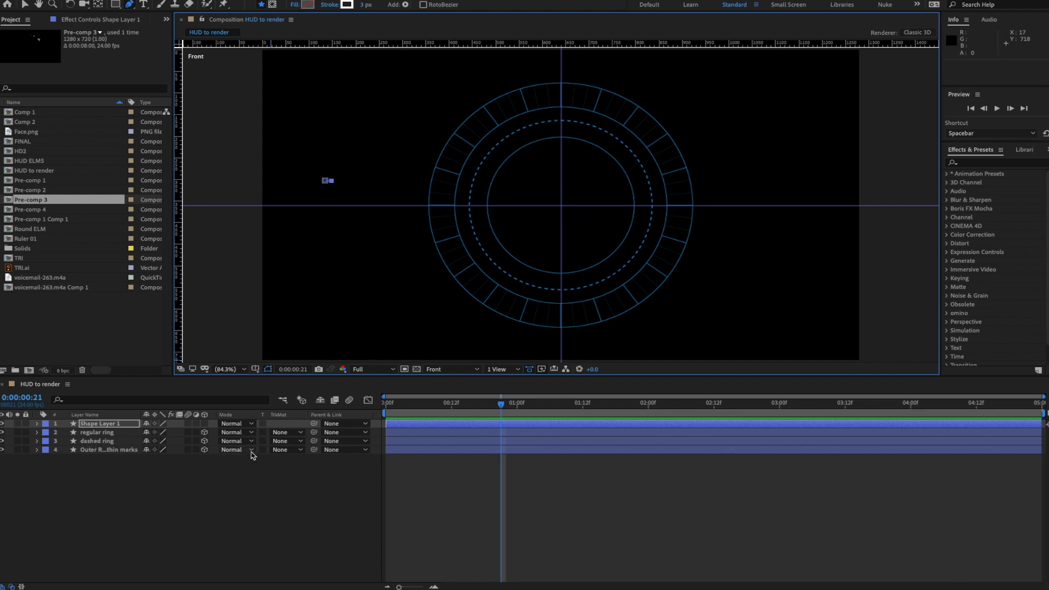
click(205, 424)
scroll(399, 199, up, 5)
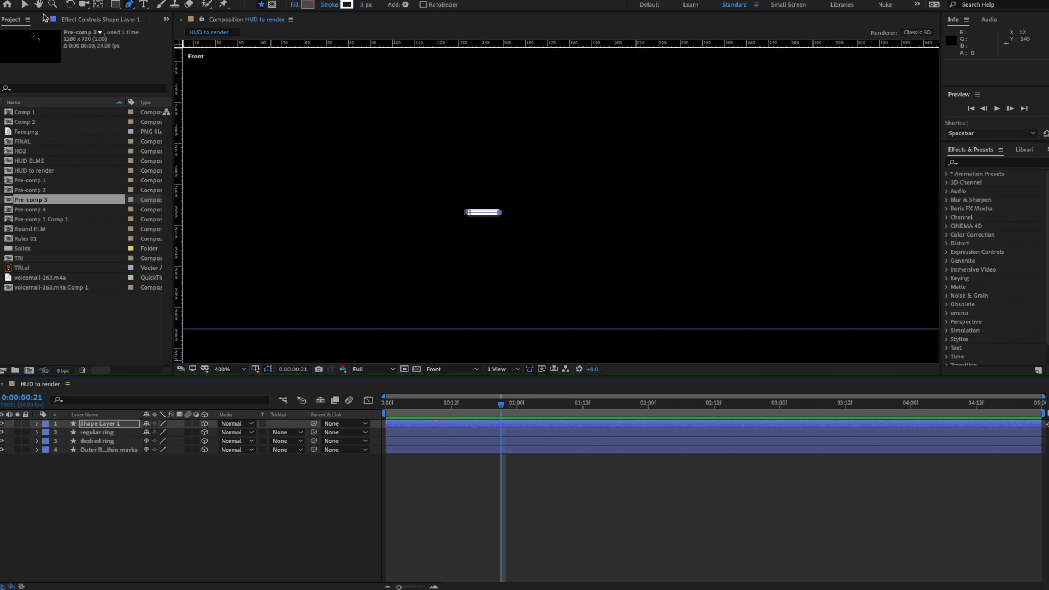
click(25, 5)
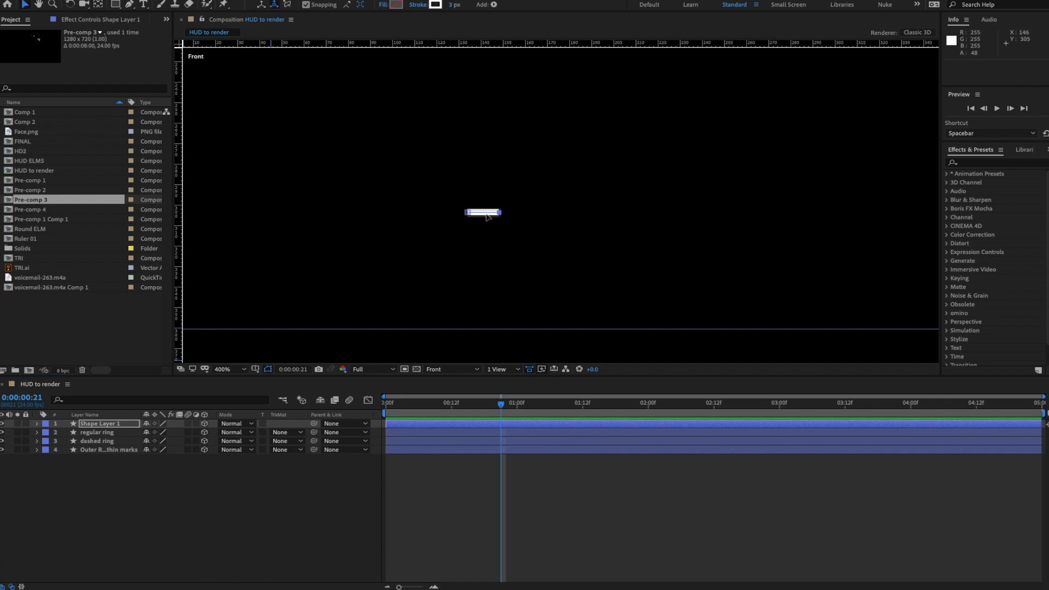
drag(467, 213, 473, 214)
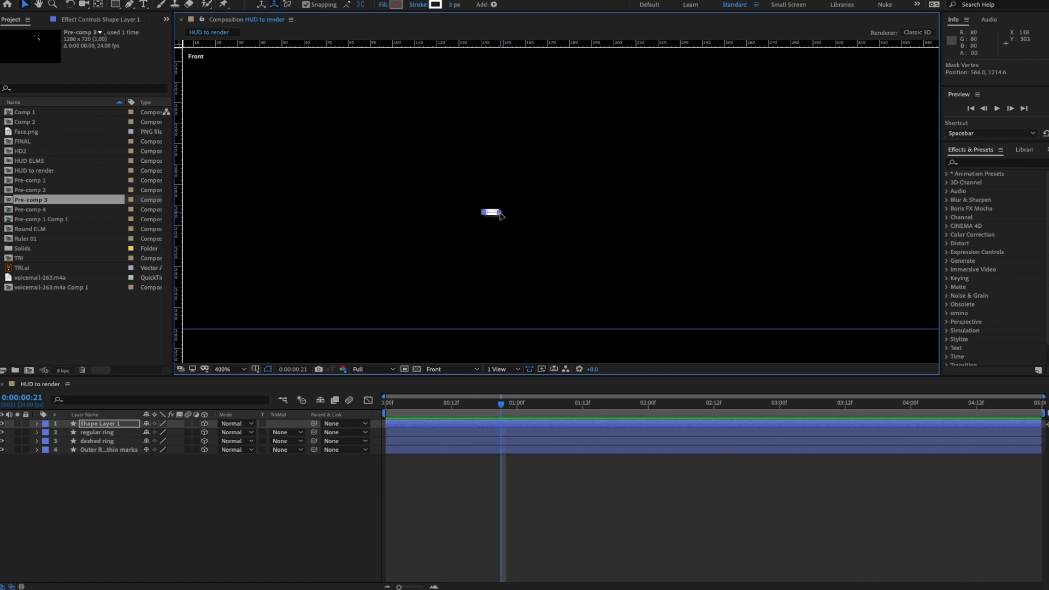
- Move the bar to top centre, just above the inner ring
key(comma)
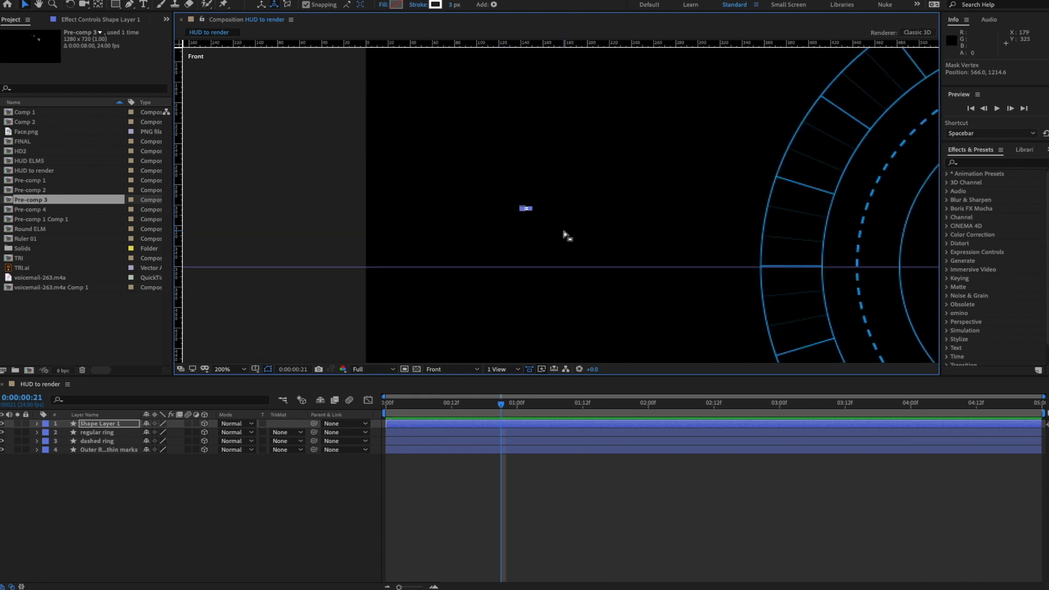
drag(655, 220, 448, 213)
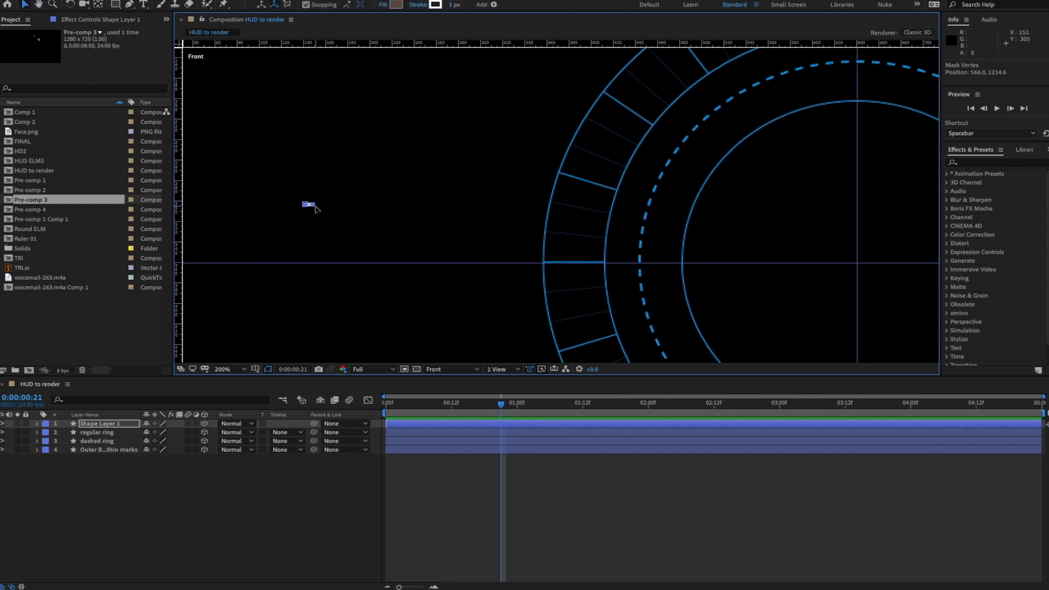
drag(333, 208, 357, 228)
key(period)
key(period)
drag(618, 208, 516, 237)
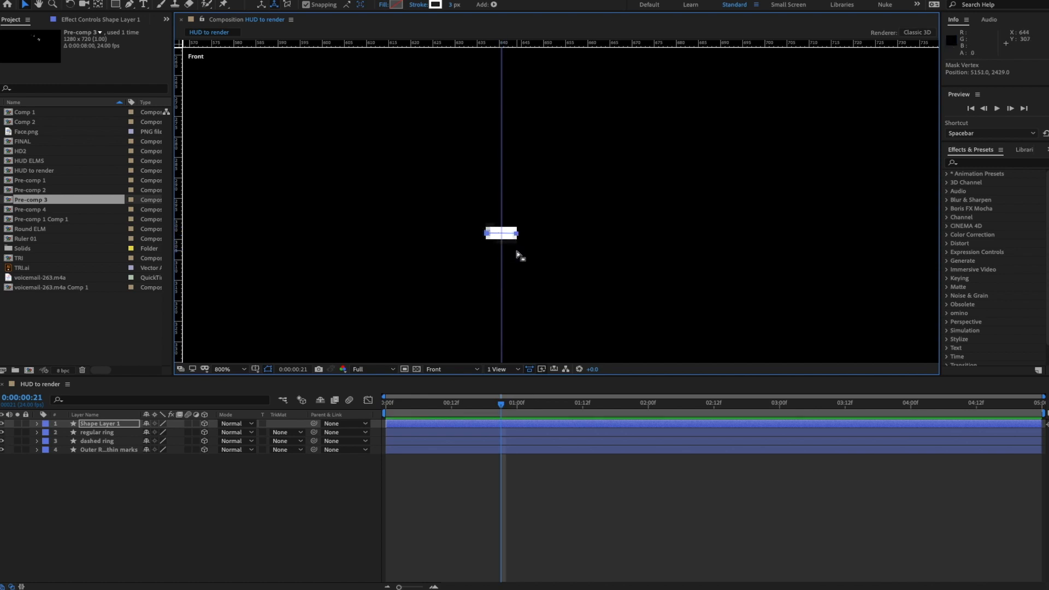
key(comma)
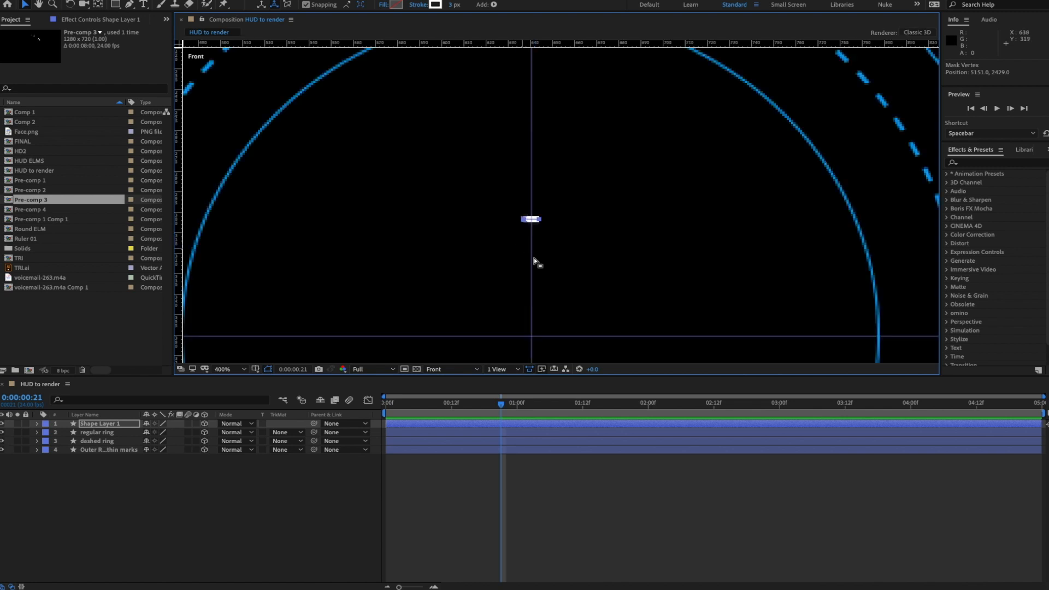
key(comma)
drag(551, 213, 553, 138)
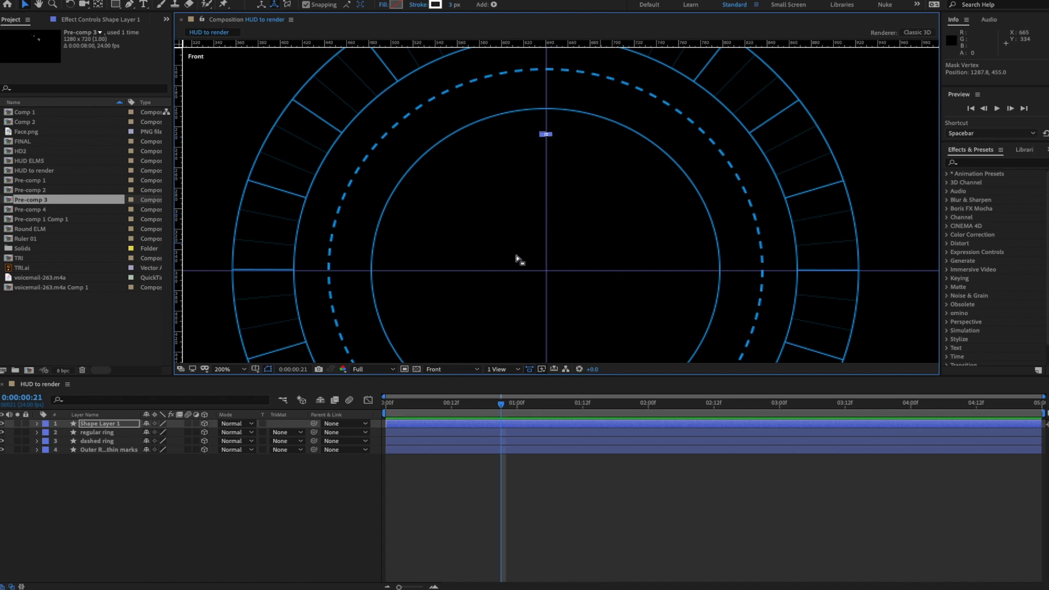
- Rename the bar's shape layer to meters01
click(104, 428)
key(Return)
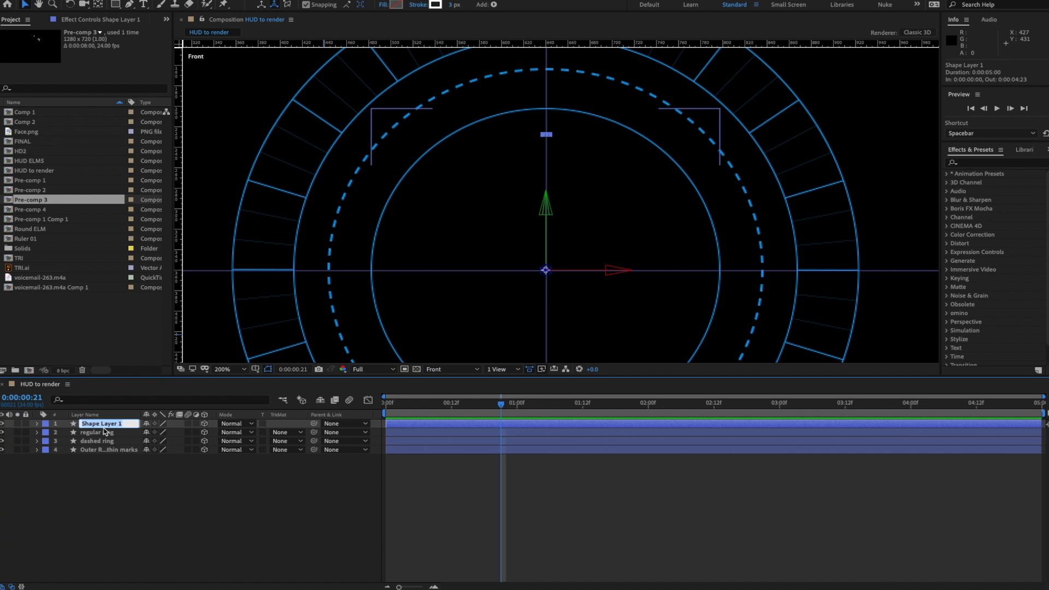
text(meters01)
key(Return)
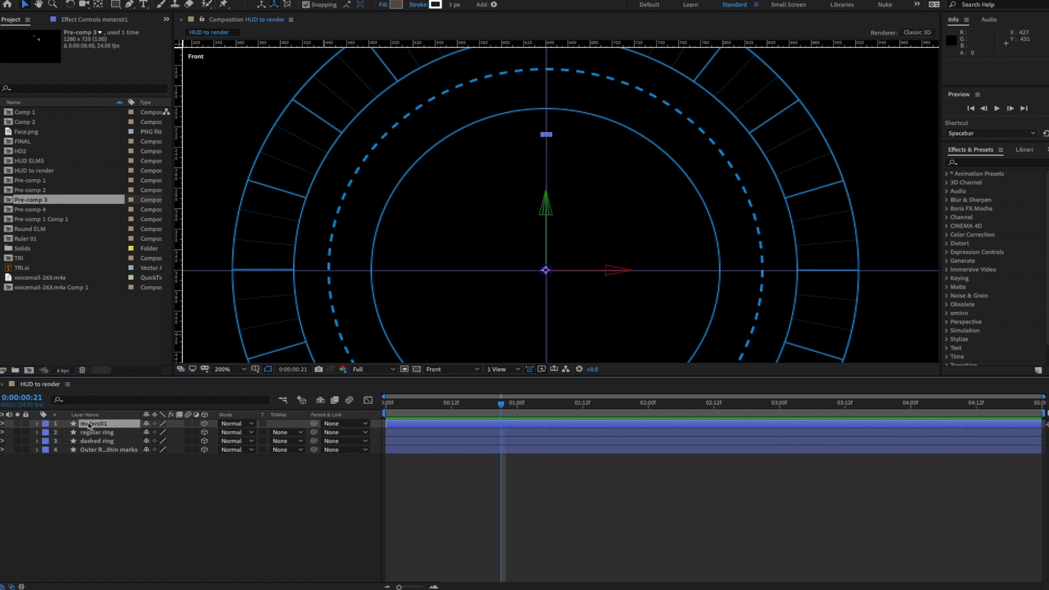
- Add a Repeater to the meters01 shape contents
click(36, 424)
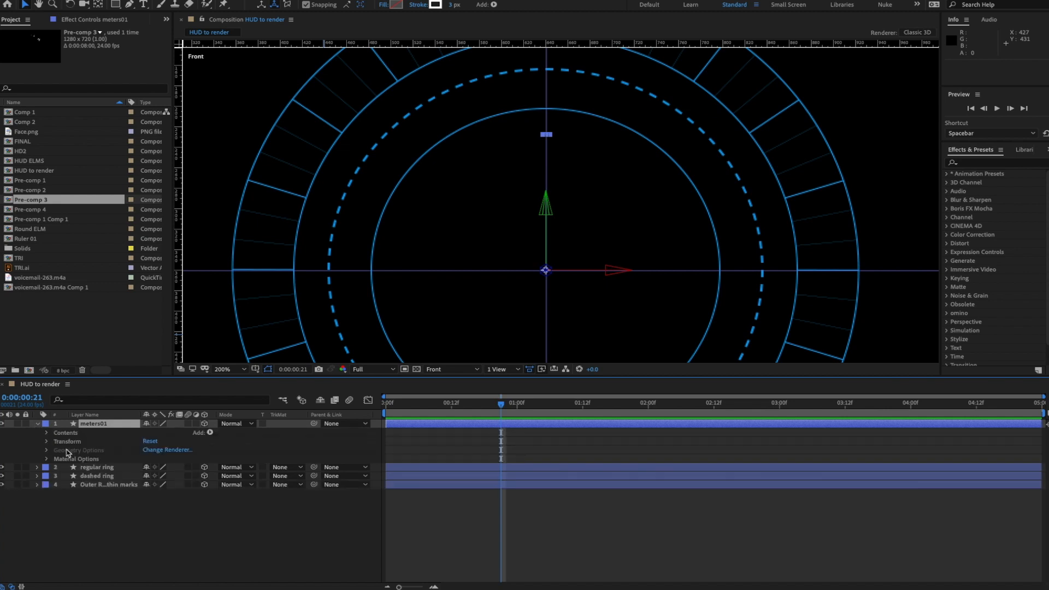
click(47, 433)
click(57, 442)
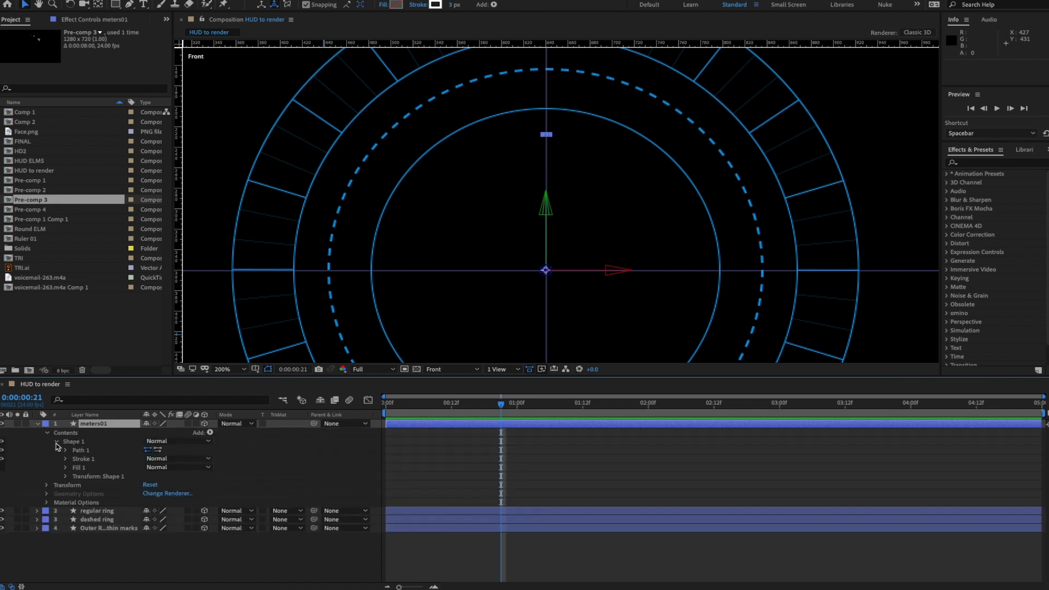
click(209, 434)
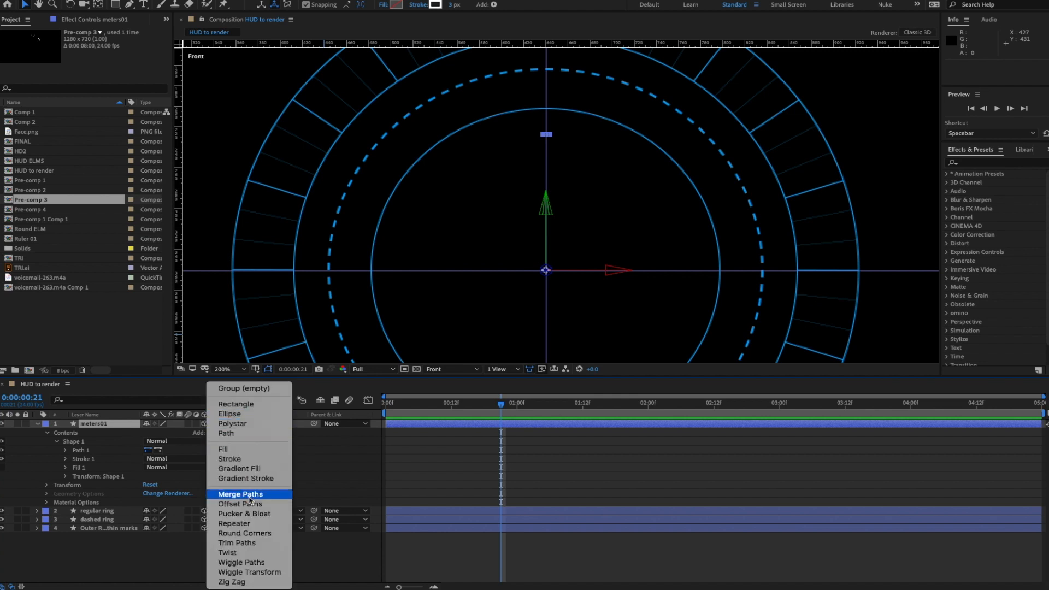
click(244, 524)
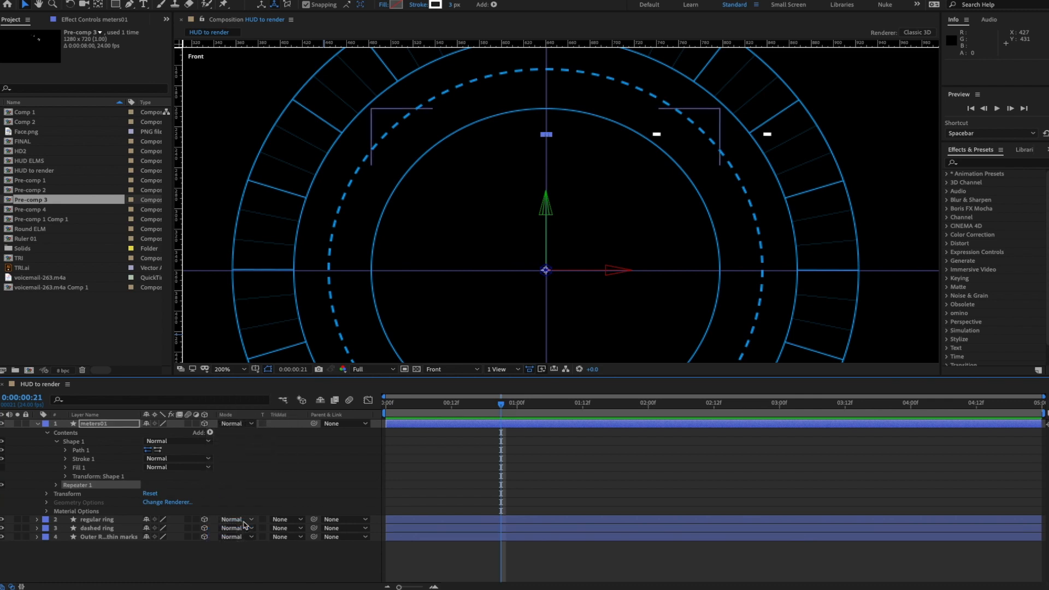
- Set Repeater 1's transform position to 0,-1 so each copy shifts 1 px upward
click(56, 486)
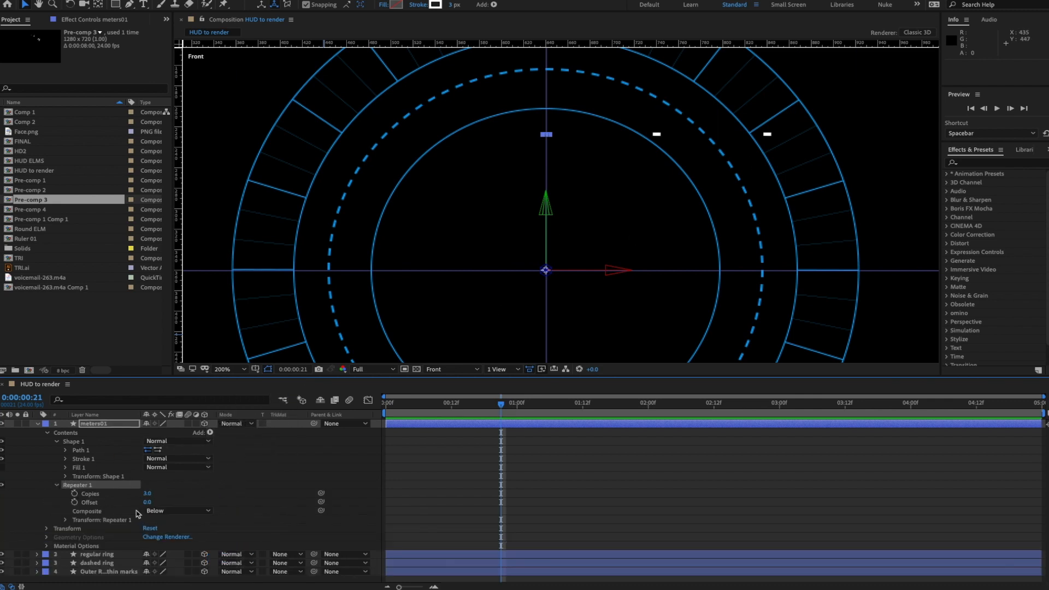
click(66, 520)
scroll(244, 484, down, 2)
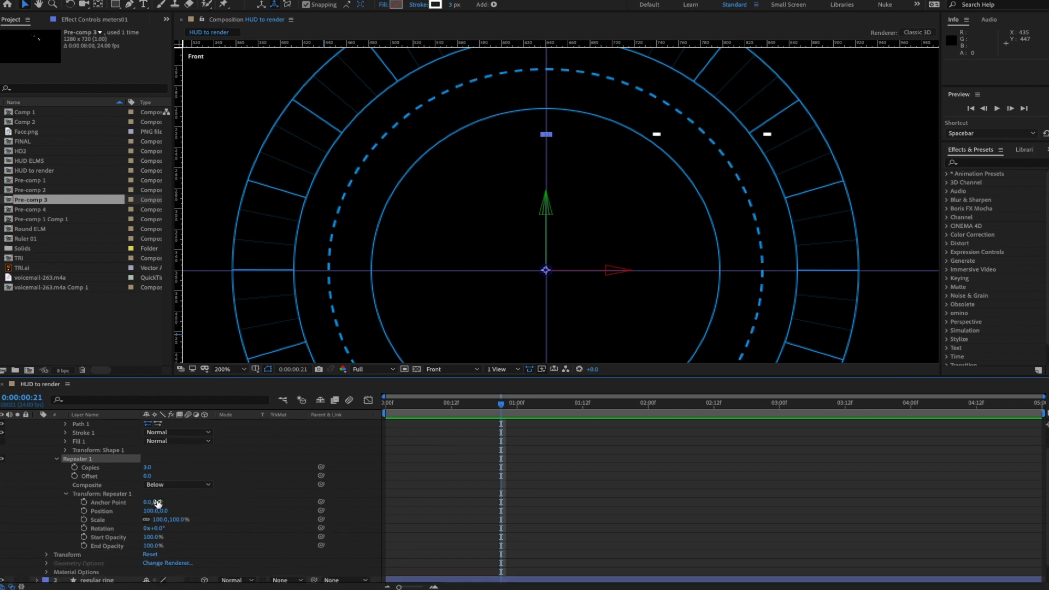
click(149, 511)
key(Return)
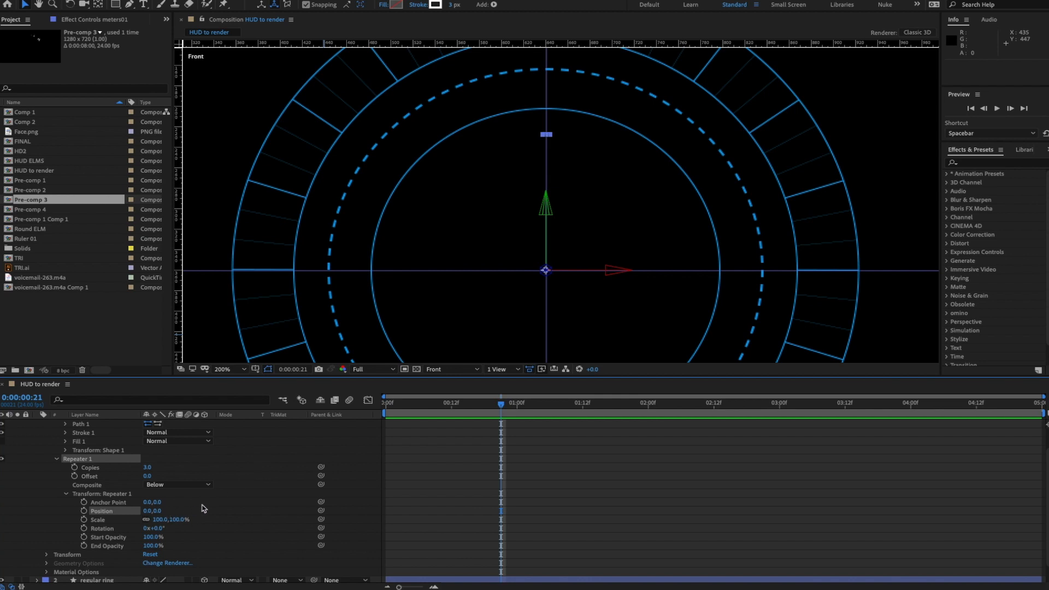
click(159, 512)
text(-1)
key(Return)
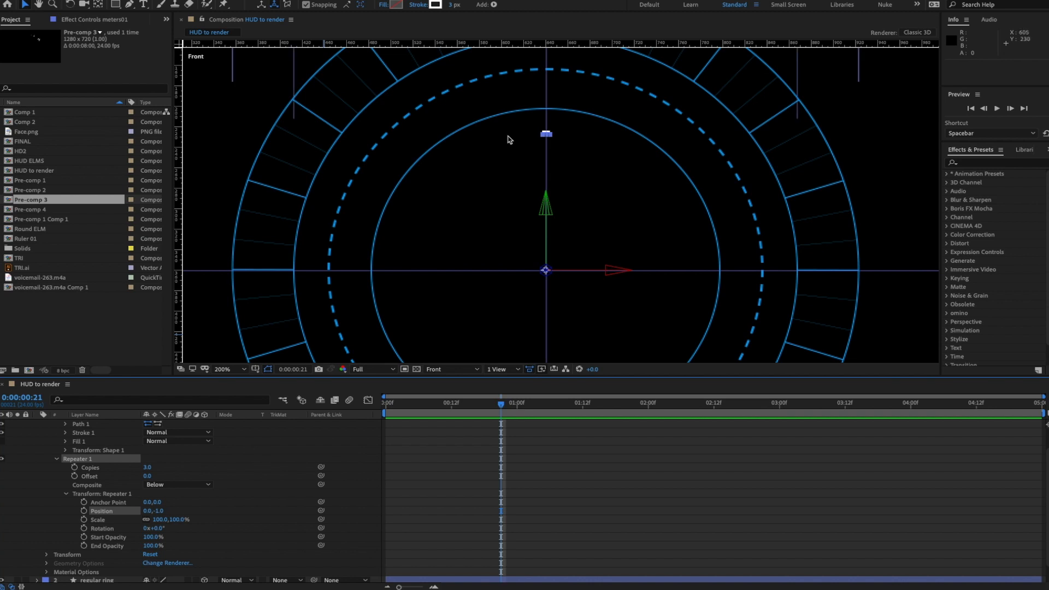
scroll(555, 129, up, 3)
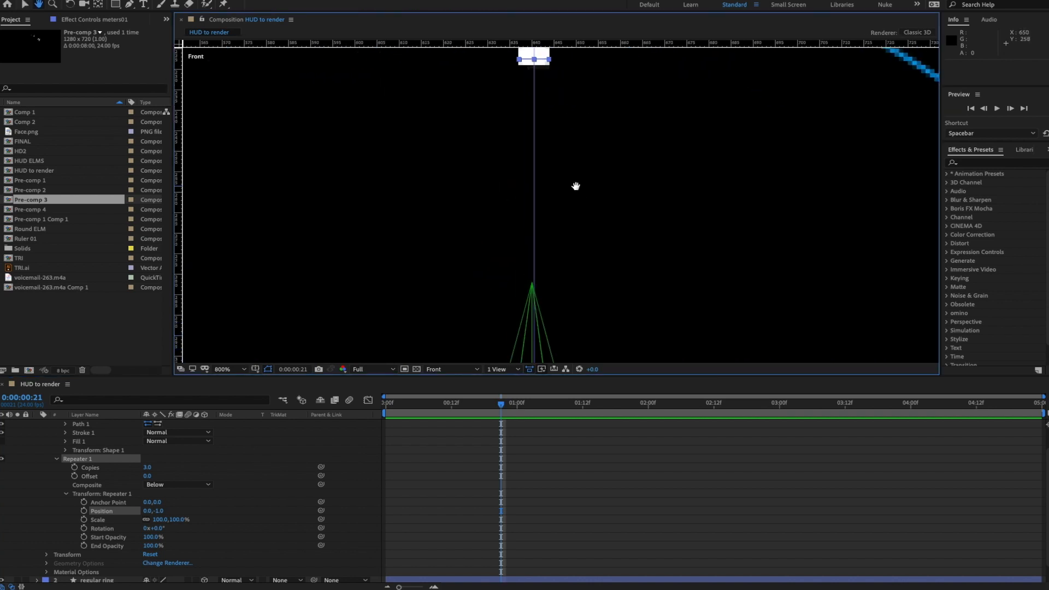
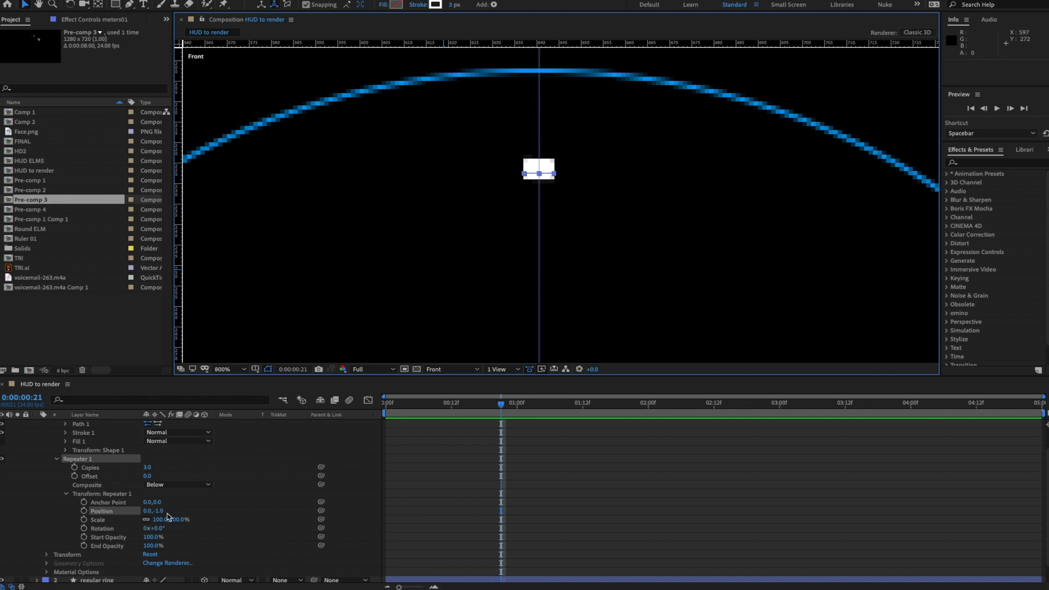
- Set Repeater 1 position to 0,-3 and its copies to 14
mouse_move(159, 511)
mouse_down()
mouse_move(178, 509)
mouse_move(166, 513)
mouse_up()
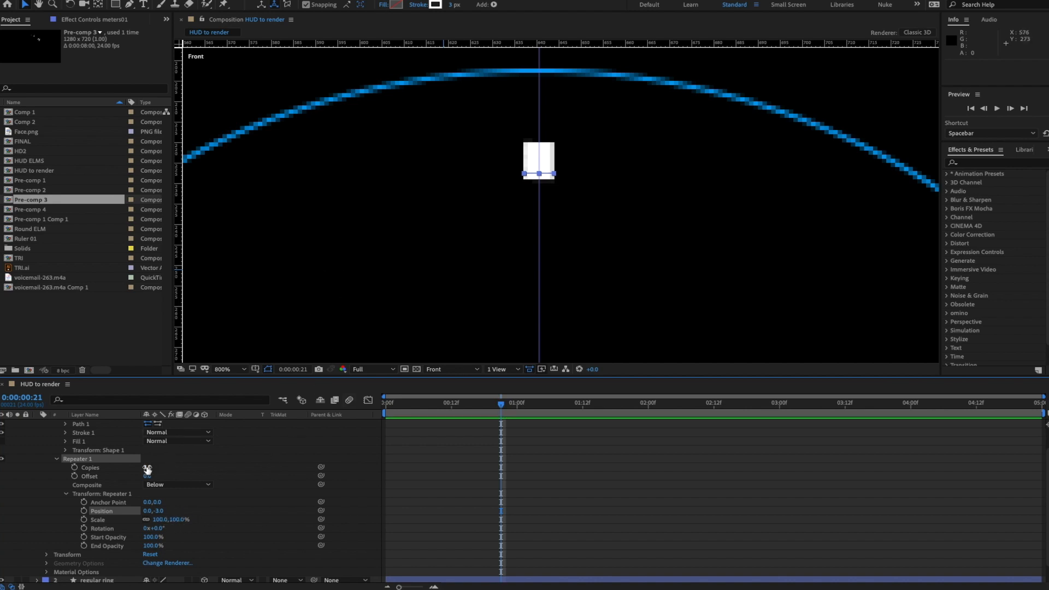
drag(147, 467, 204, 467)
scroll(558, 255, down, 3)
scroll(558, 254, down, 2)
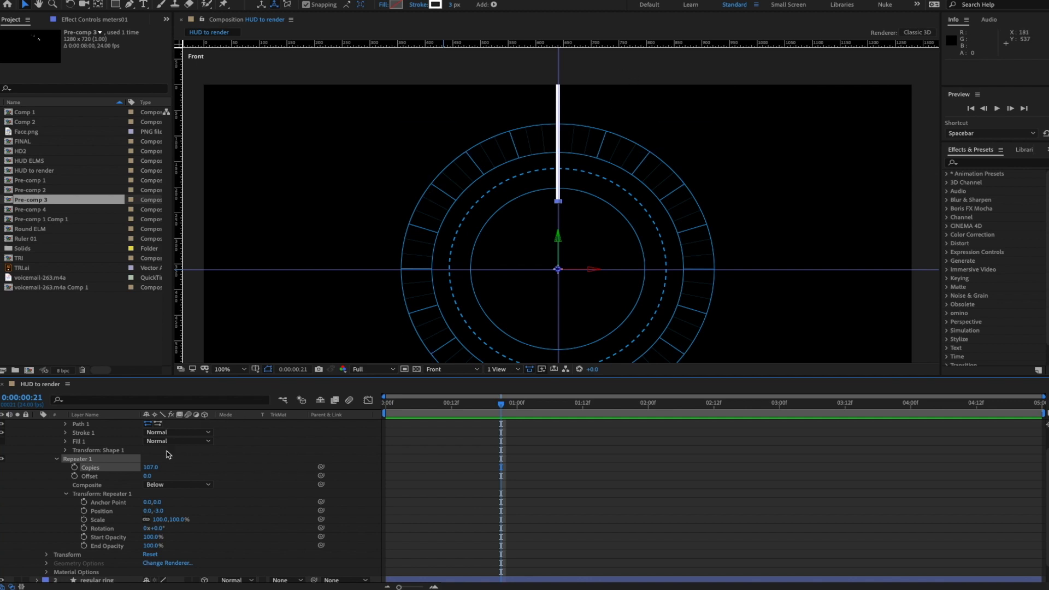
mouse_move(149, 467)
mouse_down()
mouse_move(108, 478)
mouse_move(131, 470)
mouse_up()
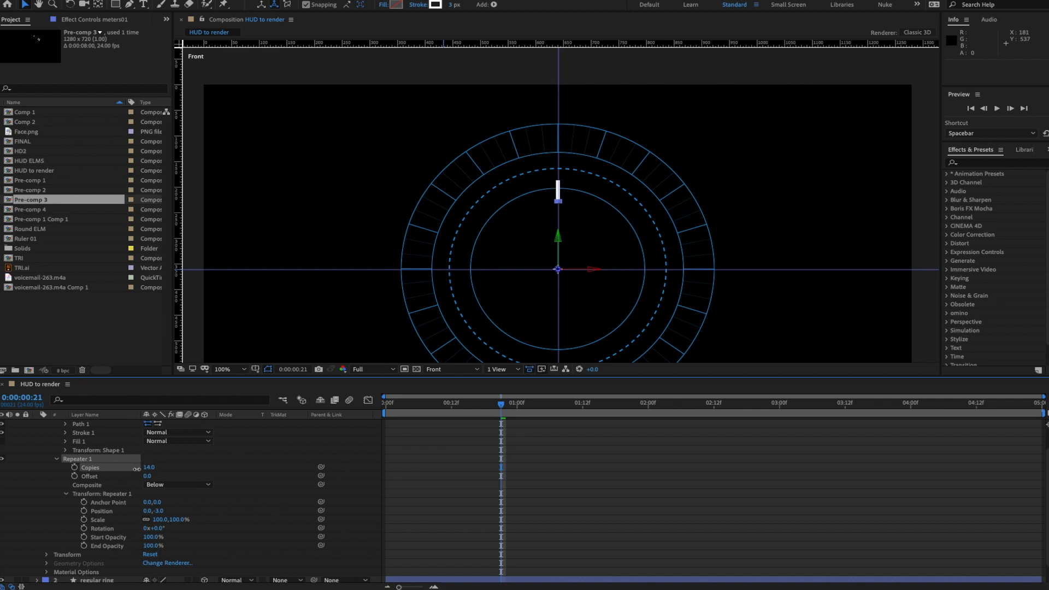
scroll(559, 189, up, 5)
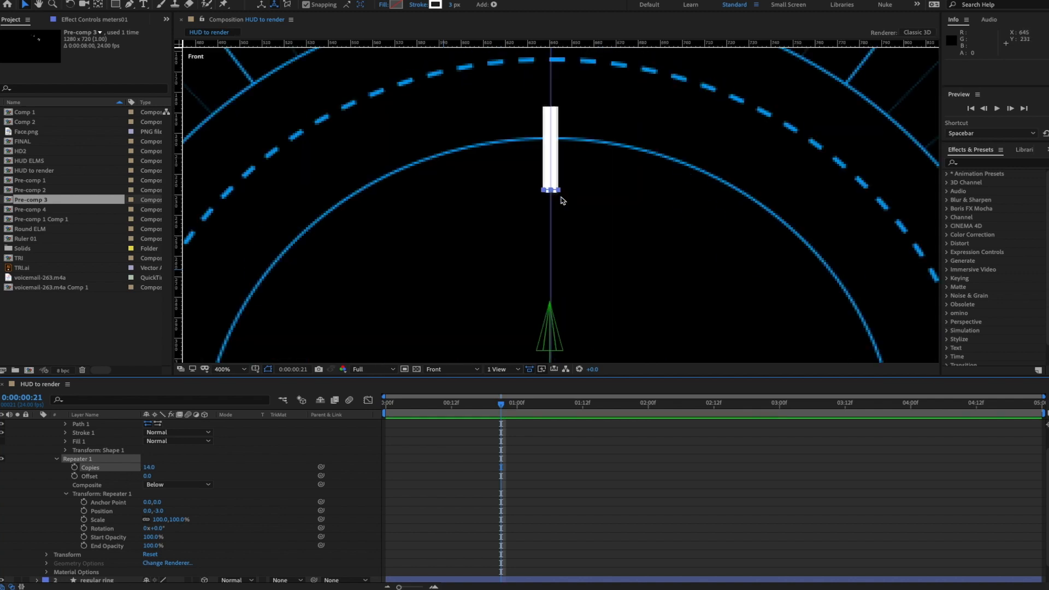
- Select Path 1 and move the bar's vertex inward to make the bar narrower
drag(573, 168, 569, 225)
click(555, 235)
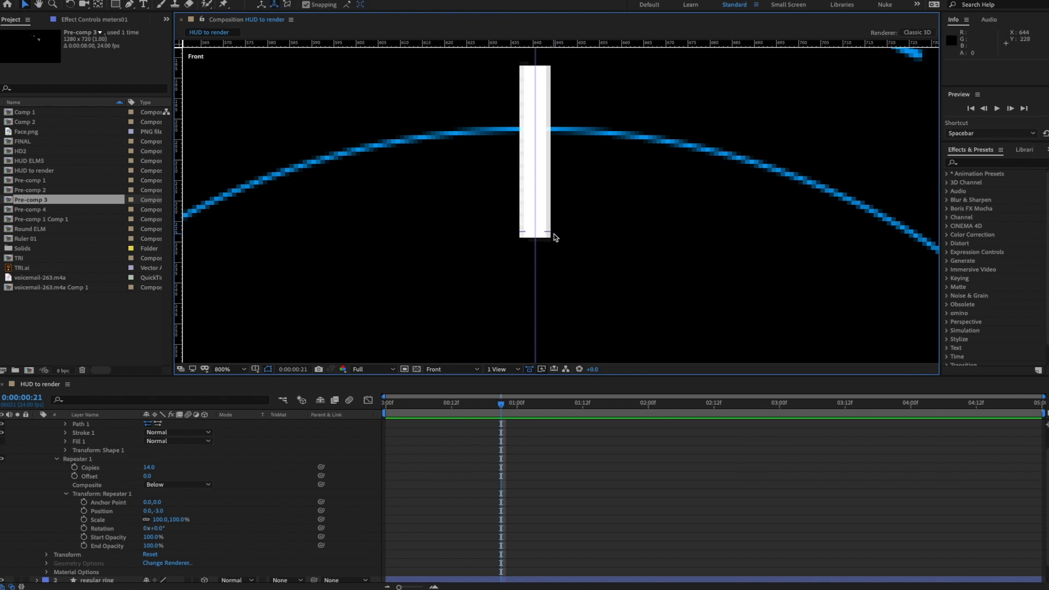
scroll(146, 481, up, 2)
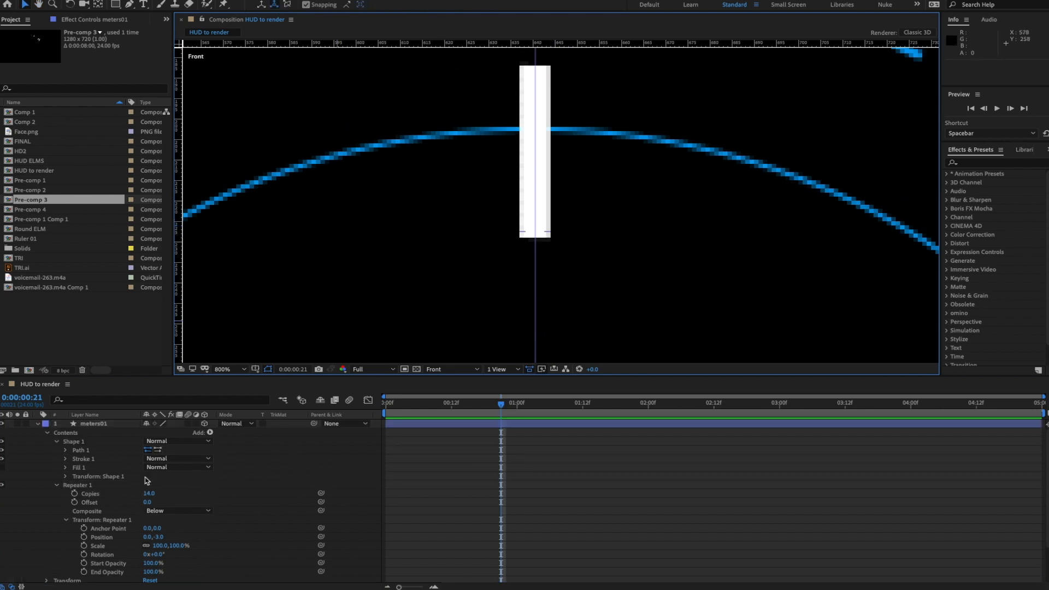
click(65, 451)
click(97, 459)
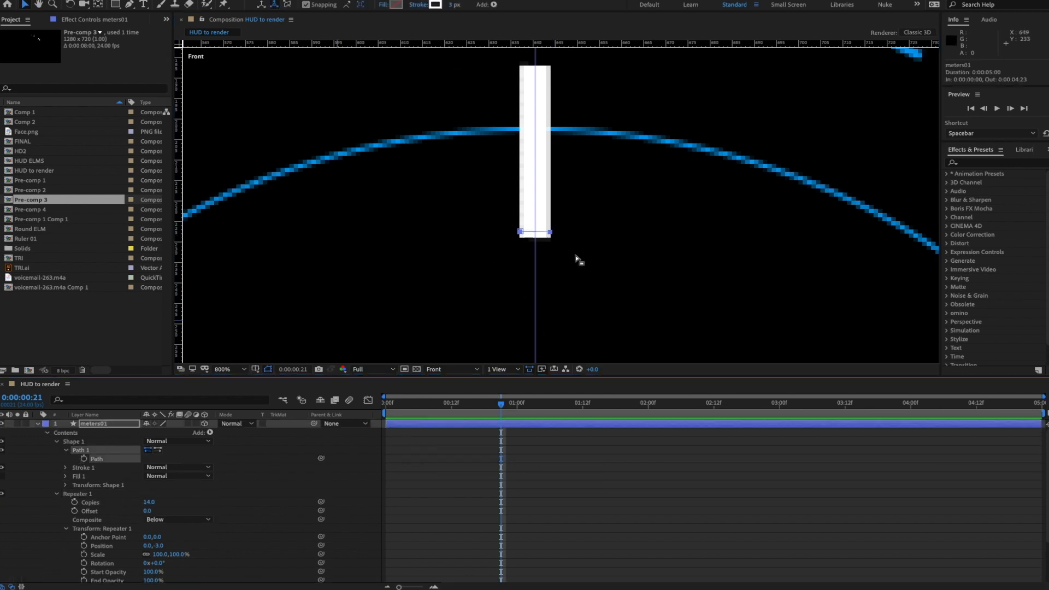
click(550, 232)
mouse_move(550, 233)
mouse_down()
mouse_move(522, 232)
mouse_move(601, 224)
mouse_move(534, 239)
mouse_up()
key(period)
key(super+z)
key(comma)
key(comma)
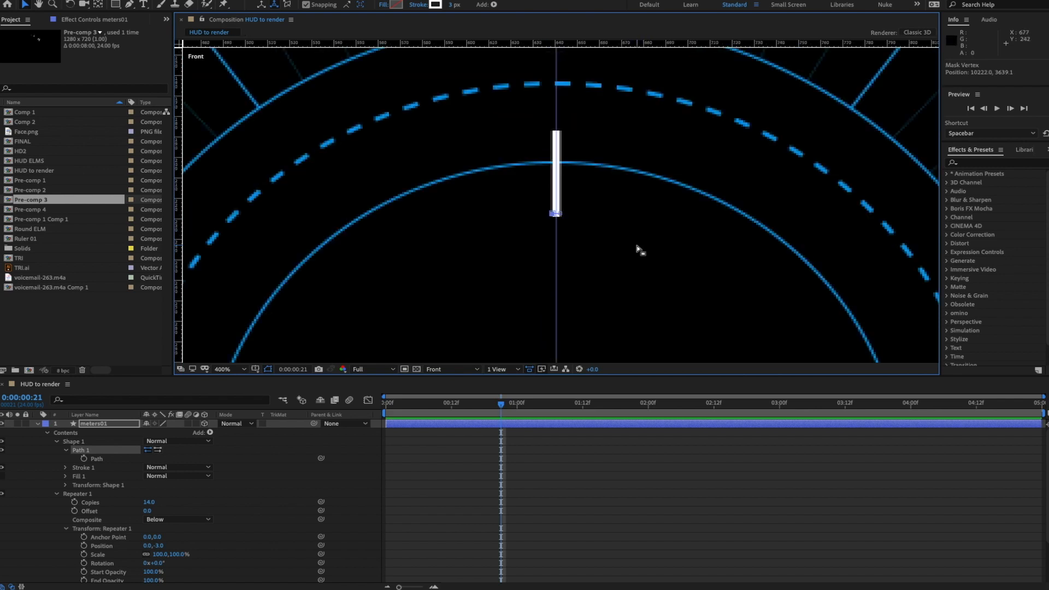
key(comma)
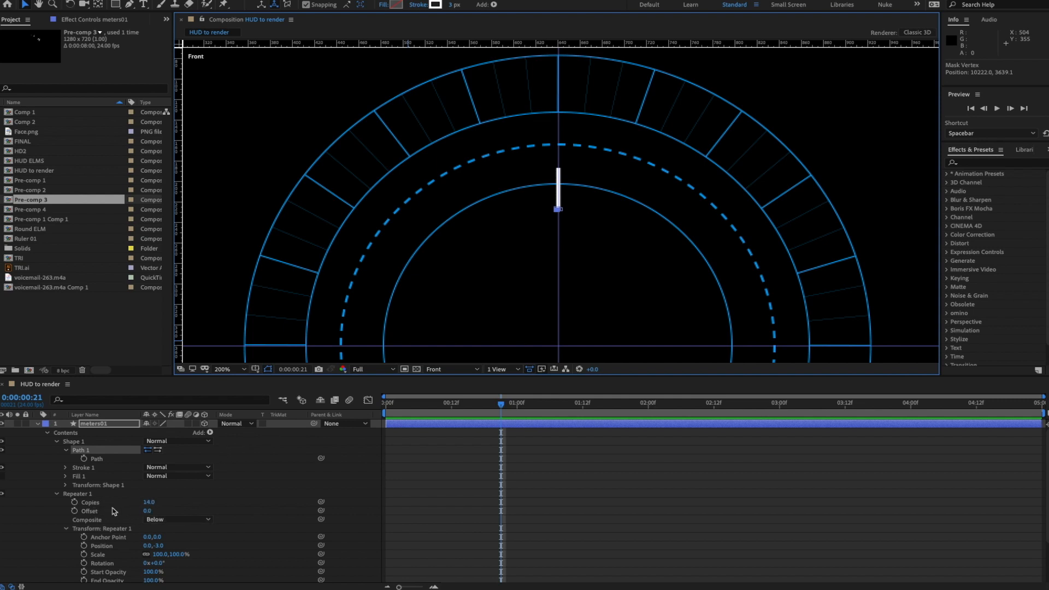
- Add a wiggle expression to Repeater 1 Copies and preview the flicker
alt+click(75, 502)
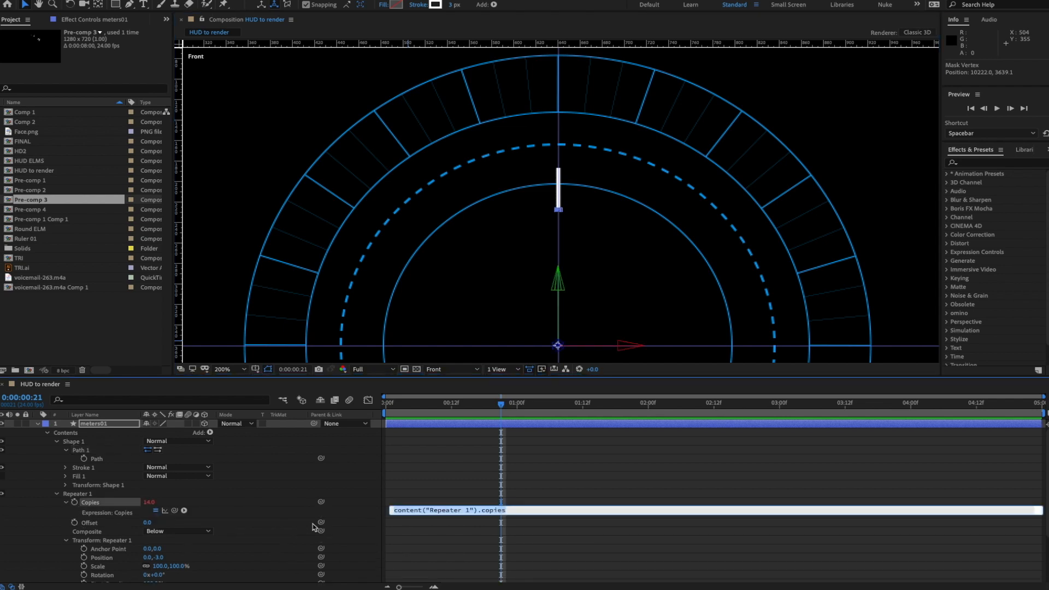
text(wiggle(5,6)
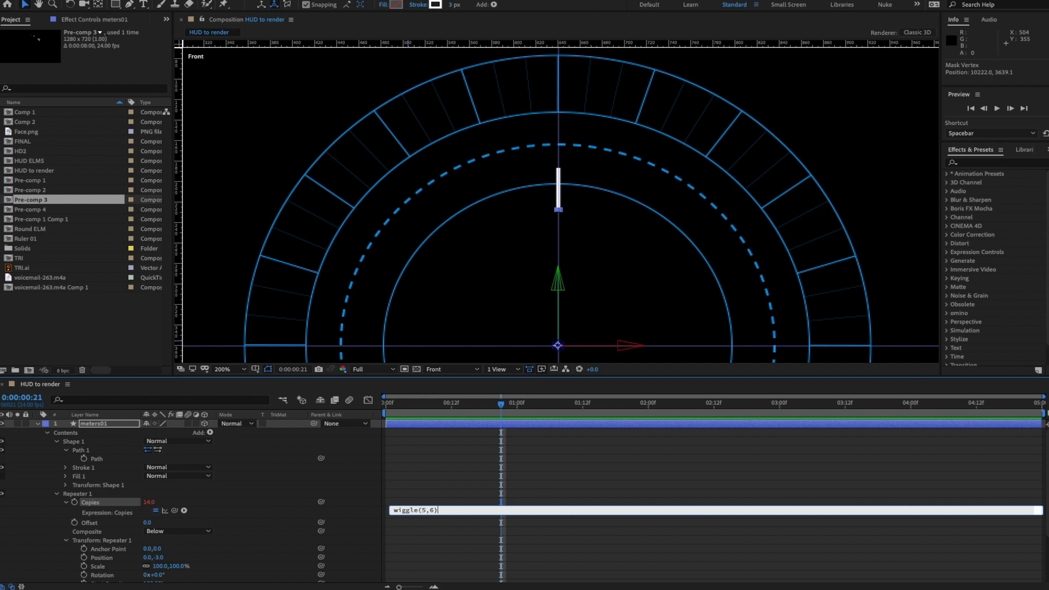
click(176, 504)
key(space)
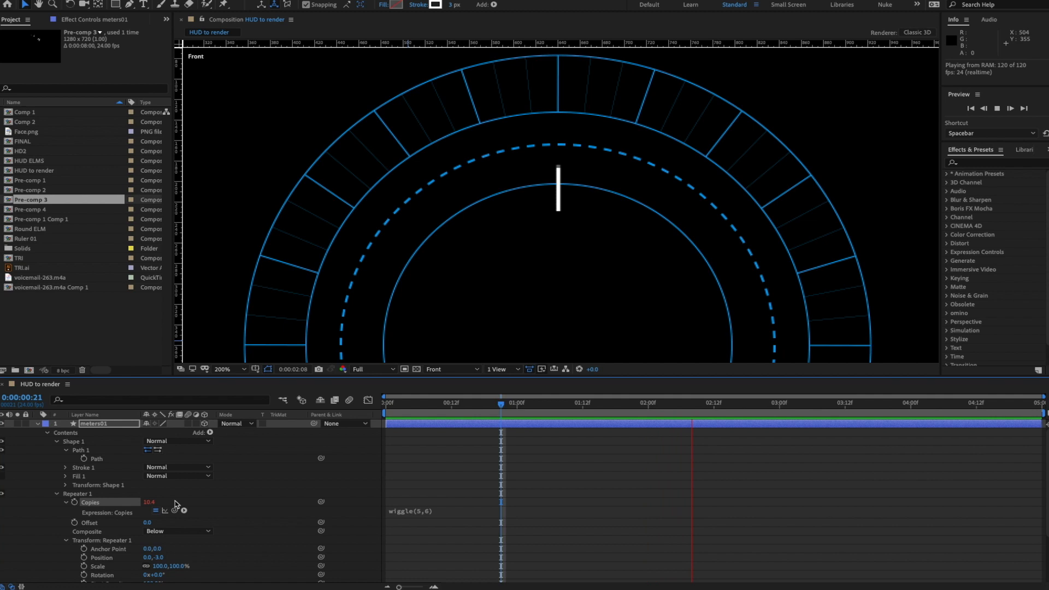
key(space)
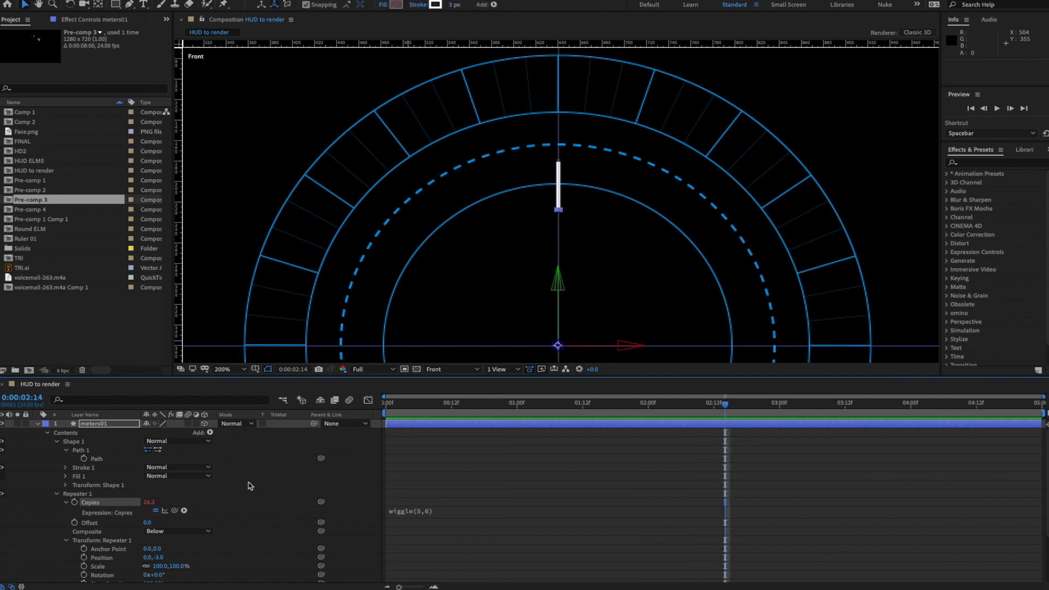
- Edit the Copies expression to wiggle(5,12) and preview the stronger flicker
click(429, 512)
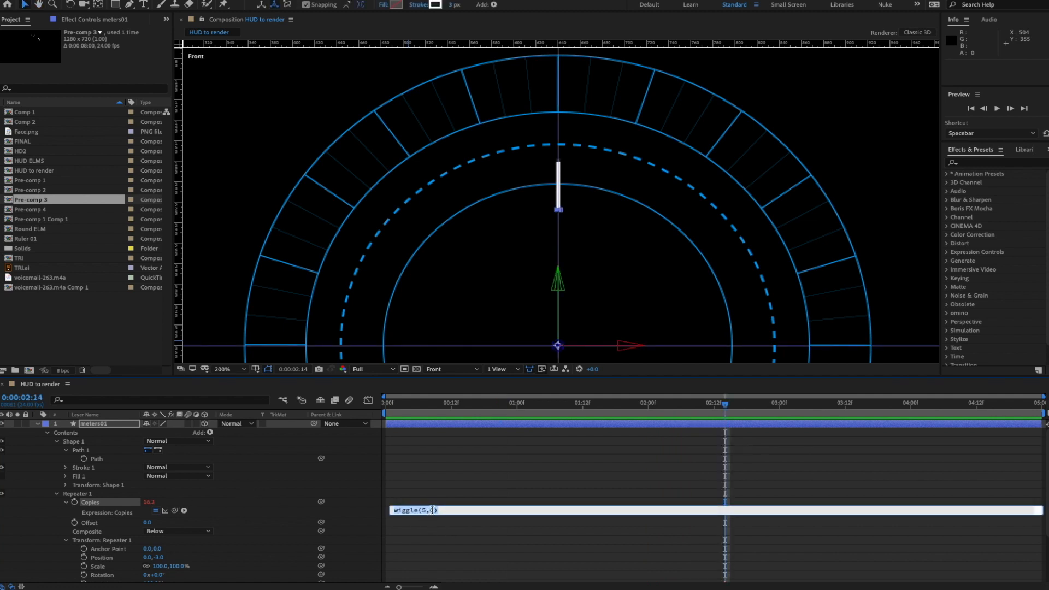
click(434, 510)
text(8)
key(KP_Enter)
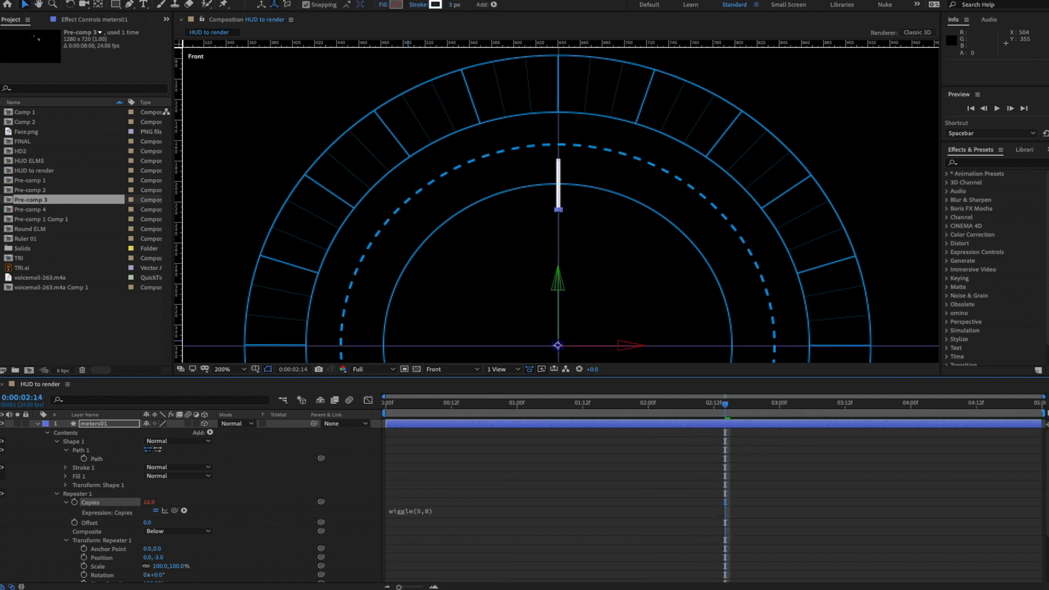
key(space)
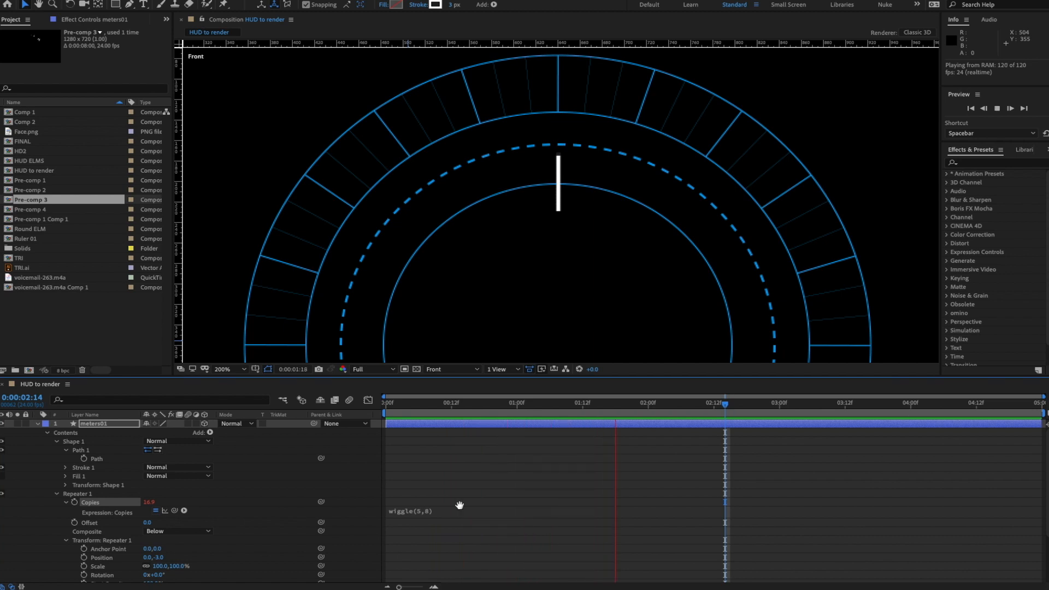
key(space)
click(429, 512)
click(434, 510)
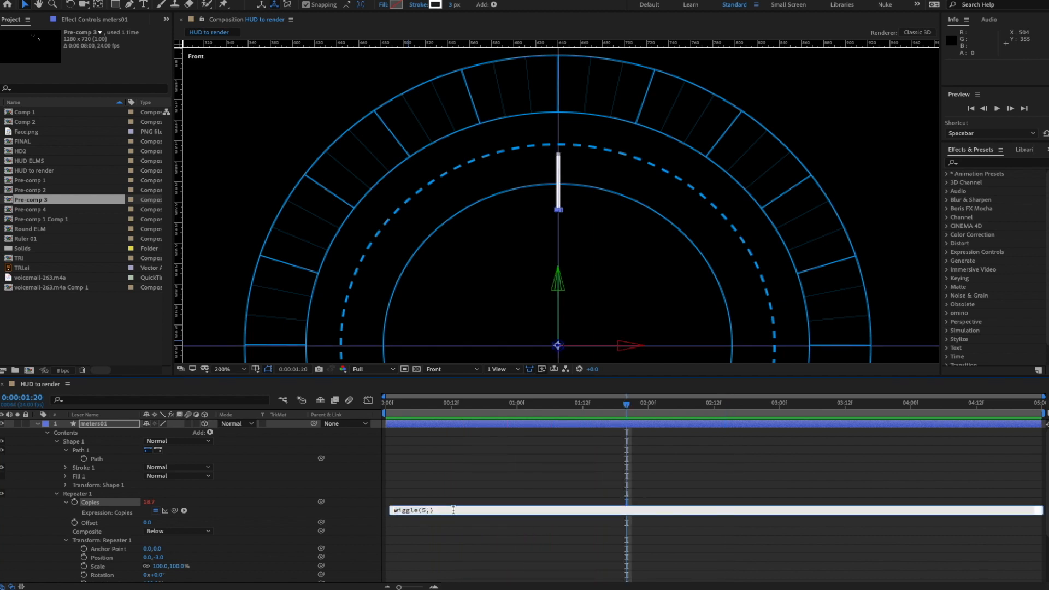
text(12)
key(KP_Enter)
key(space)
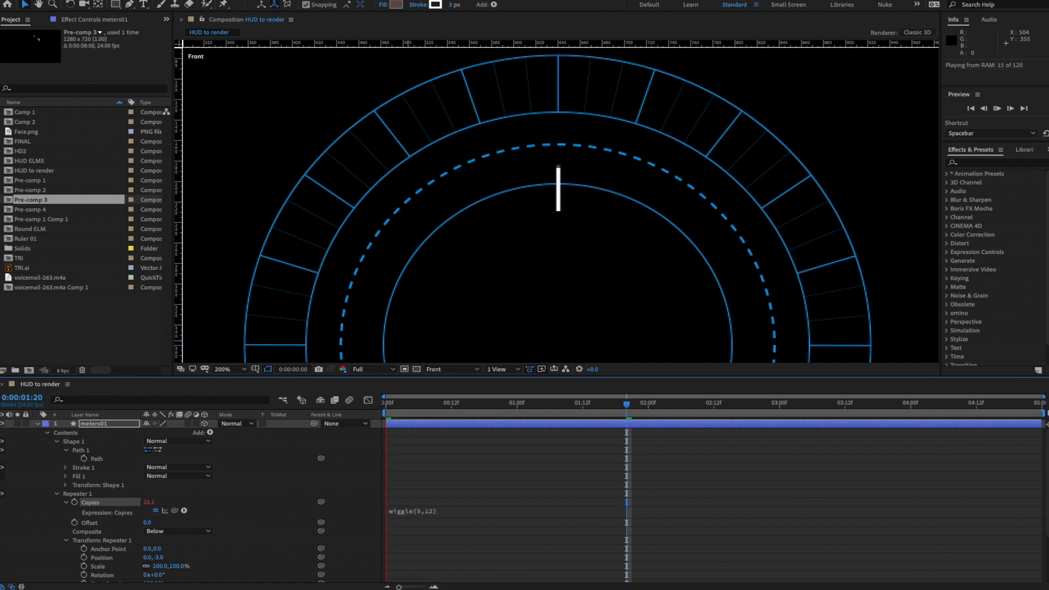
key(space)
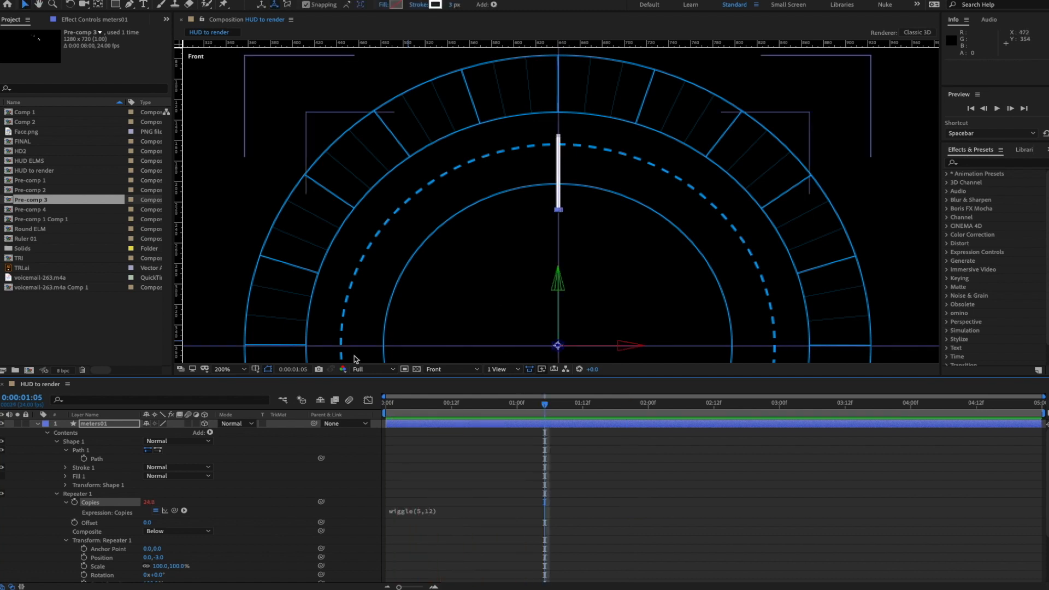
- Set the base Copies value to 8, preview the wiggle, and collapse meters01's contents
drag(598, 247, 563, 215)
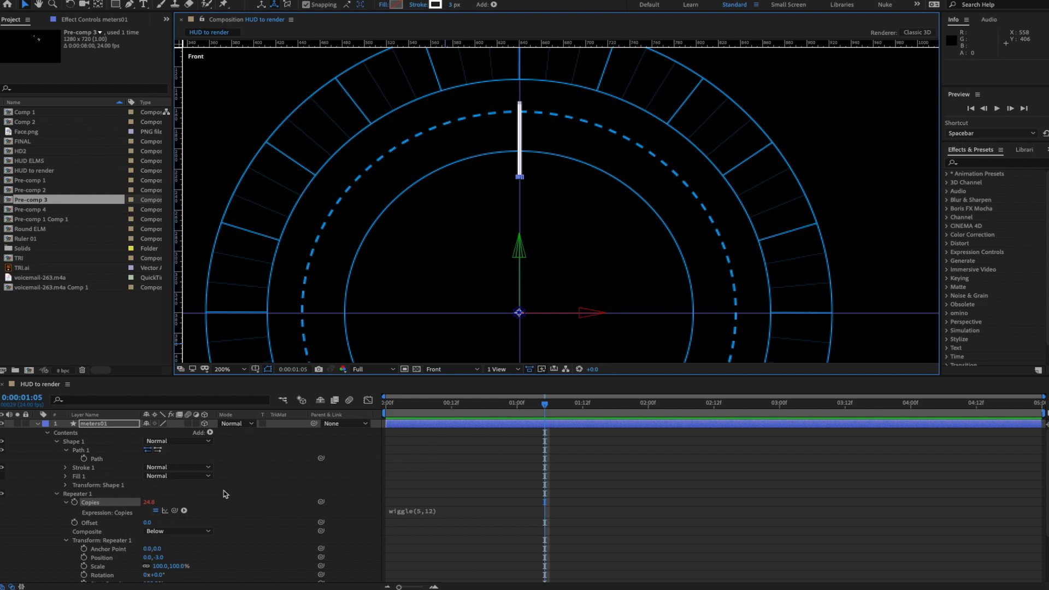
click(156, 511)
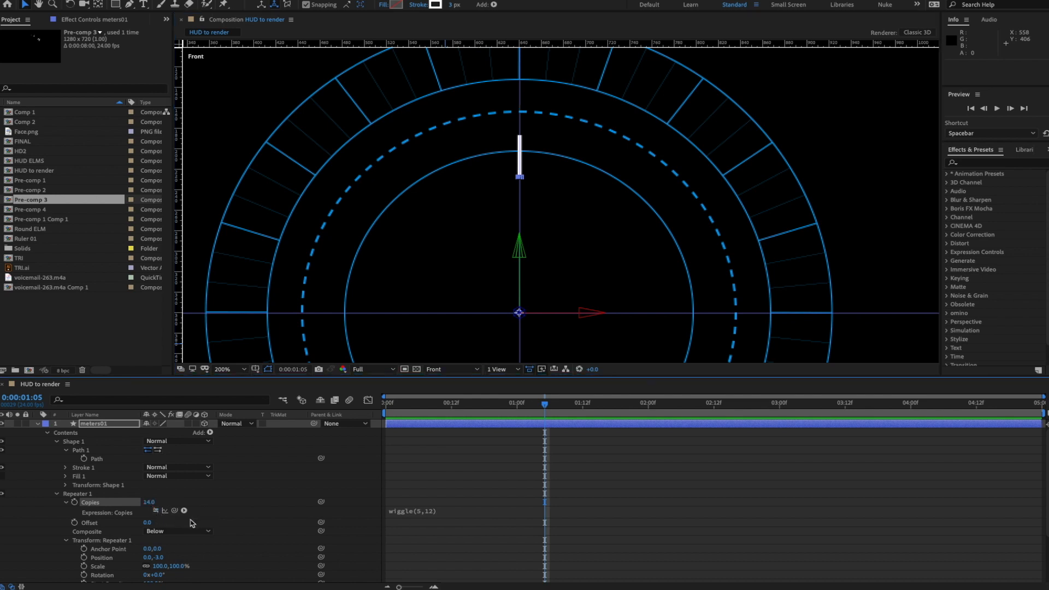
click(149, 501)
text(8)
key(Return)
click(413, 460)
key(space)
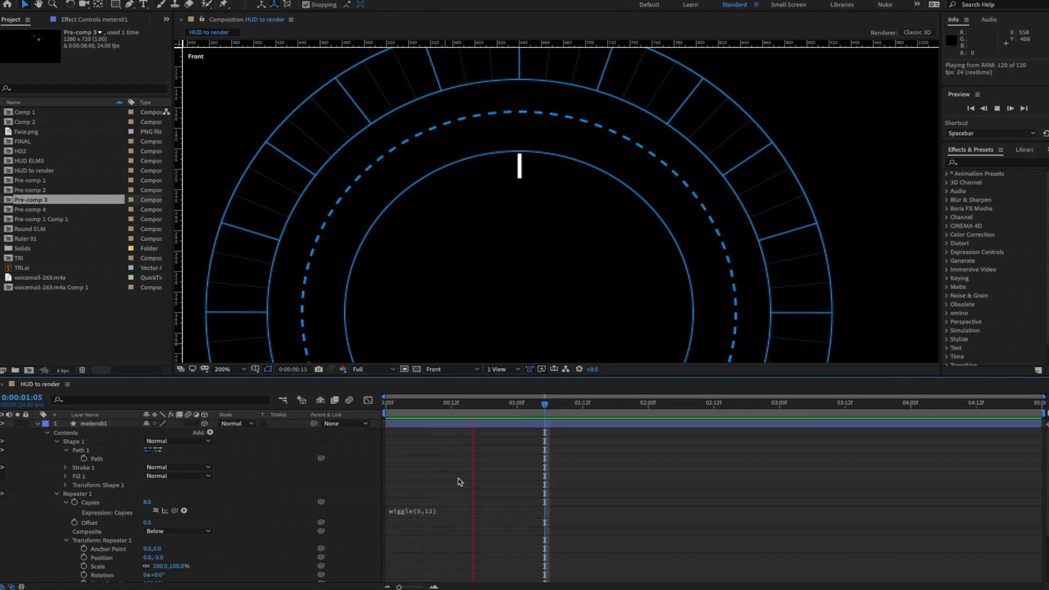
key(space)
click(156, 511)
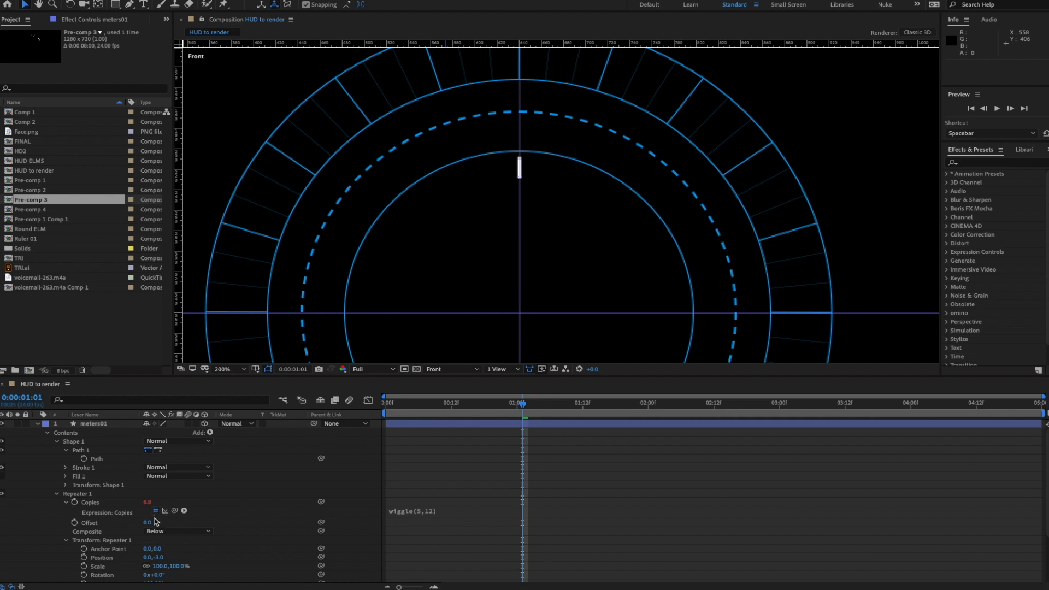
key(space)
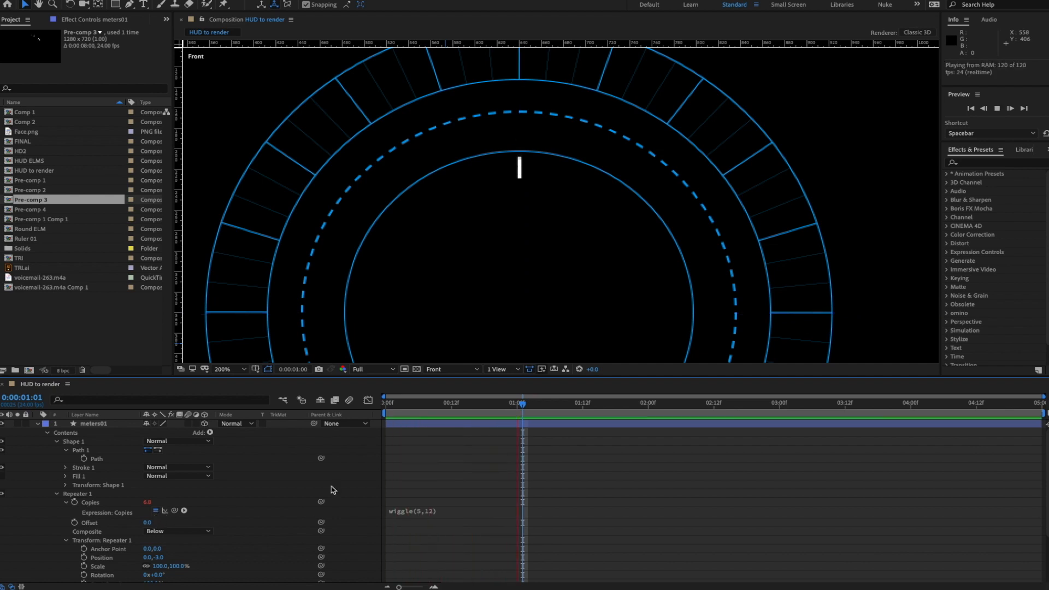
key(space)
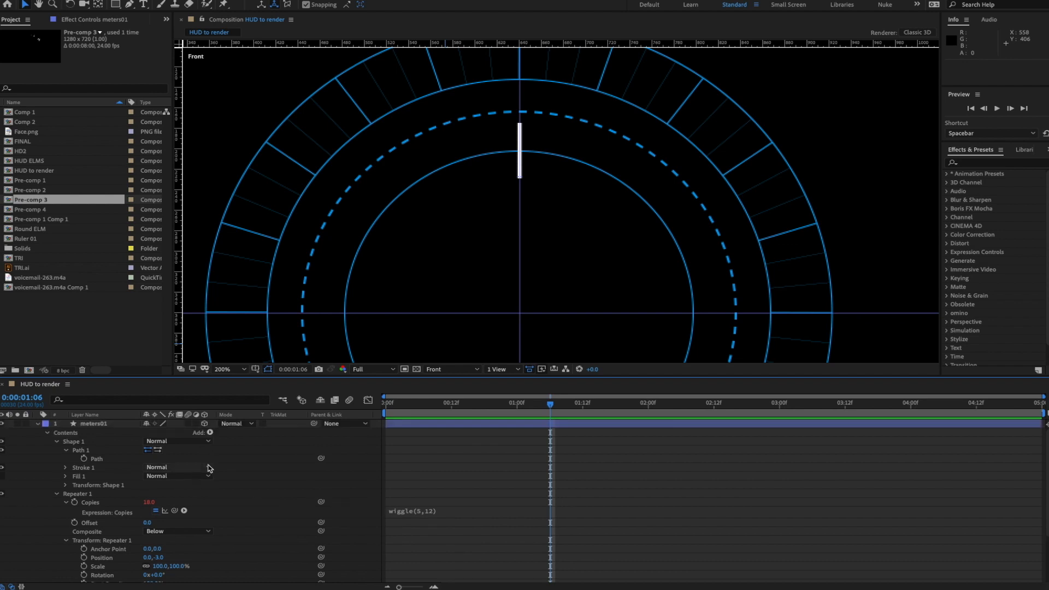
click(47, 432)
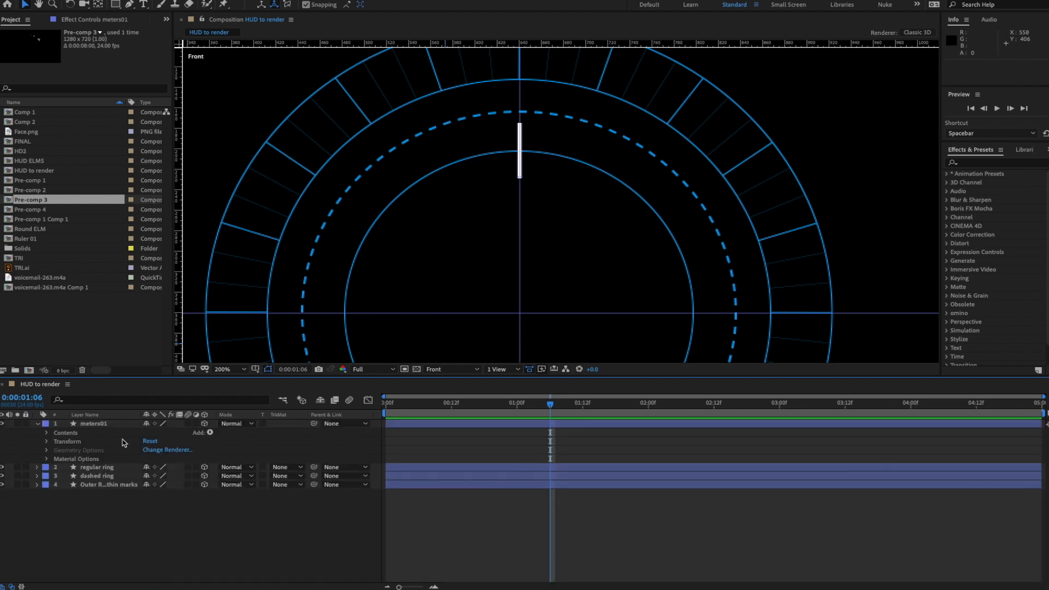
click(98, 425)
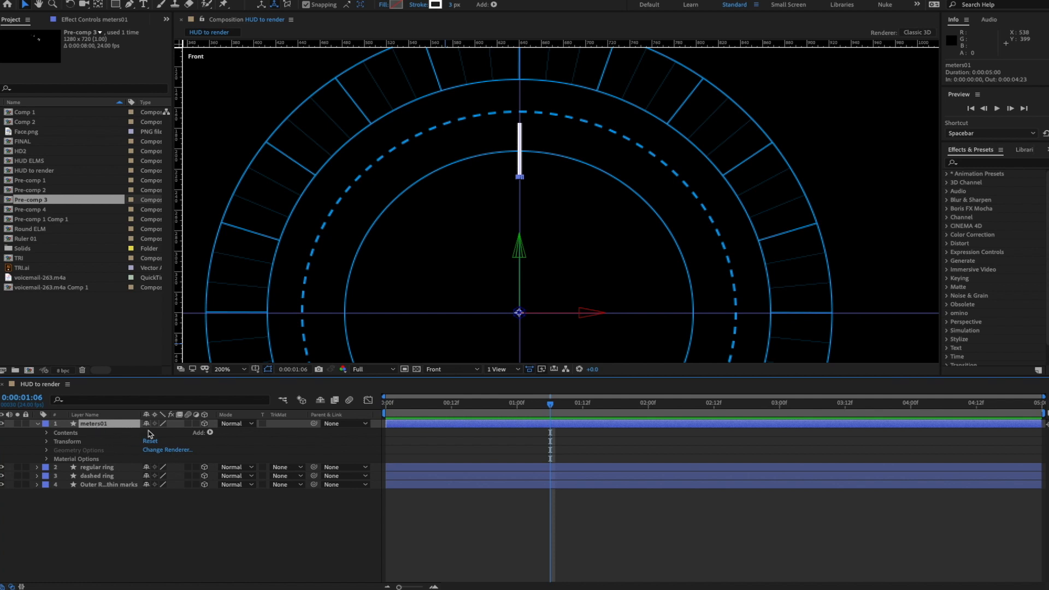
- Duplicate meters01 into meters02 and give its Z Rotation an index*5 expression
key(ctrl+d)
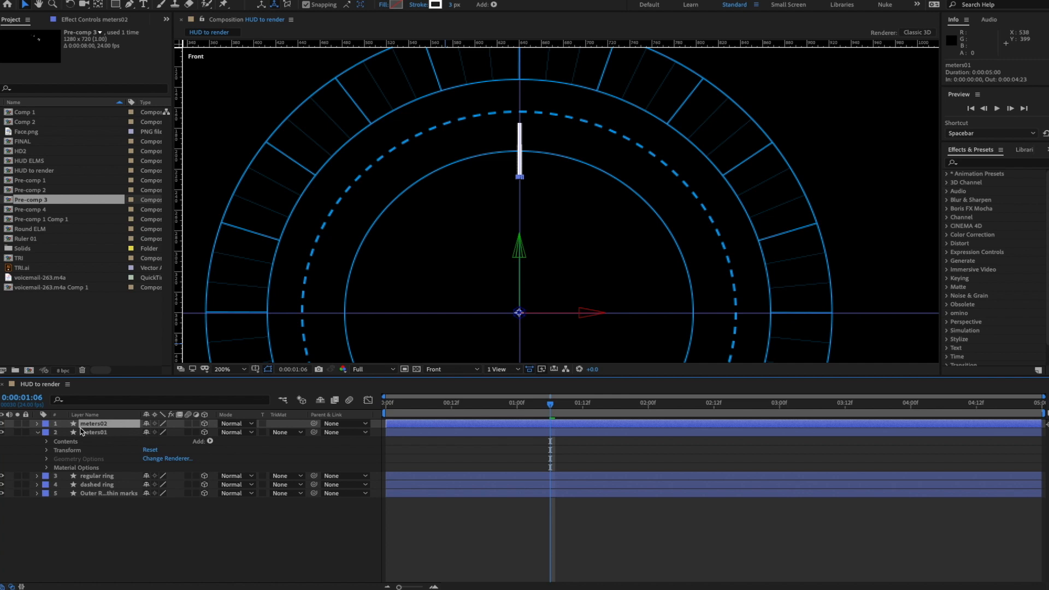
key(r)
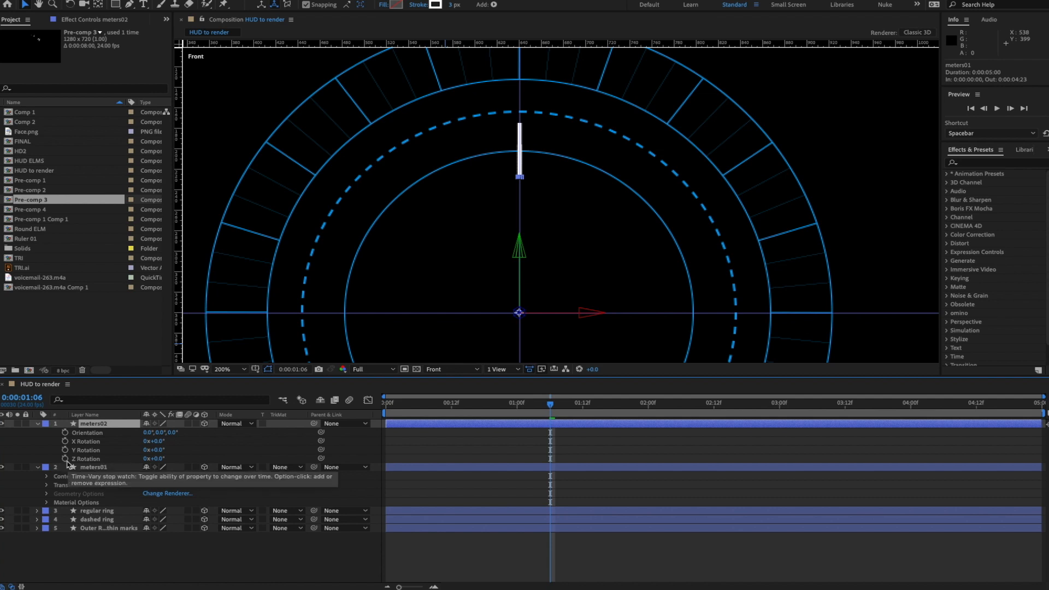
alt+click(66, 459)
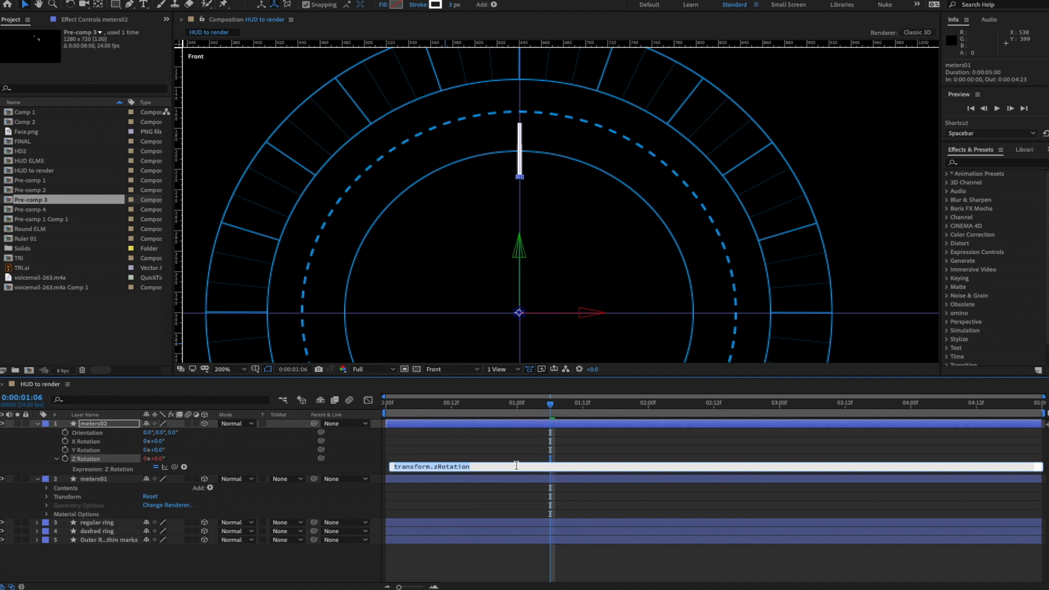
text(index*5)
key(KP_Enter)
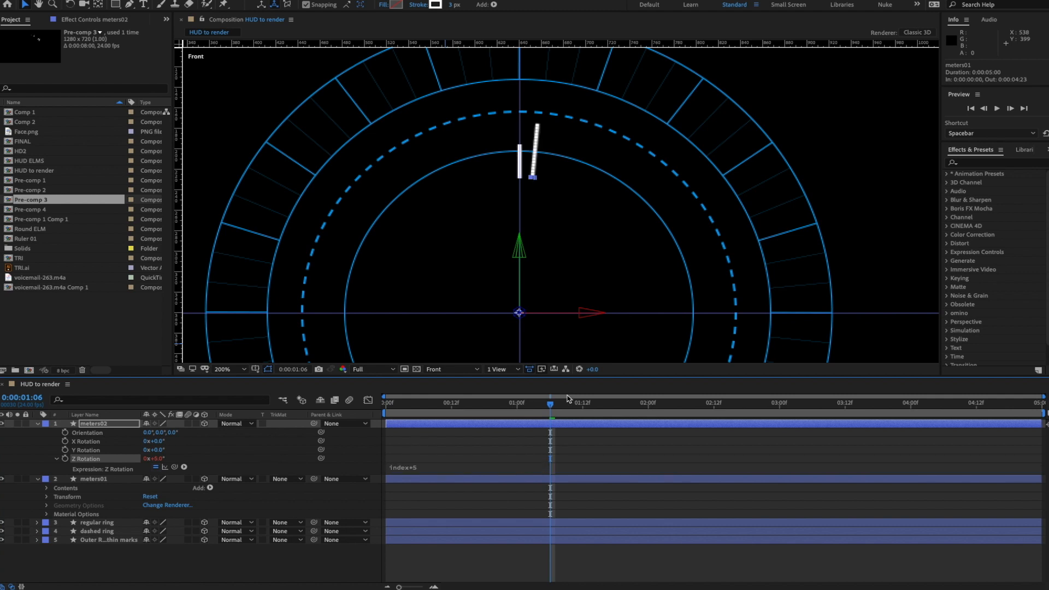
click(328, 554)
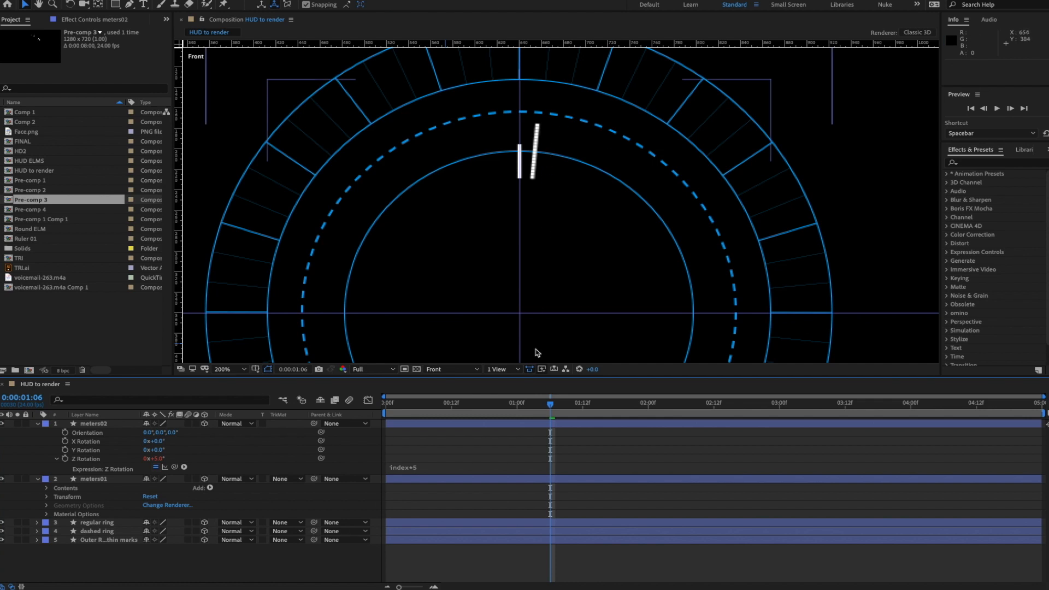
- Duplicate meters02 repeatedly up to meters19 and preview the fanned ticks
click(95, 426)
key(ctrl+d)
key(ctrl+d)
key(ctrl+d)
key(ctrl+d)
key(ctrl+d)
key(ctrl+d)
key(ctrl+d)
key(ctrl+d)
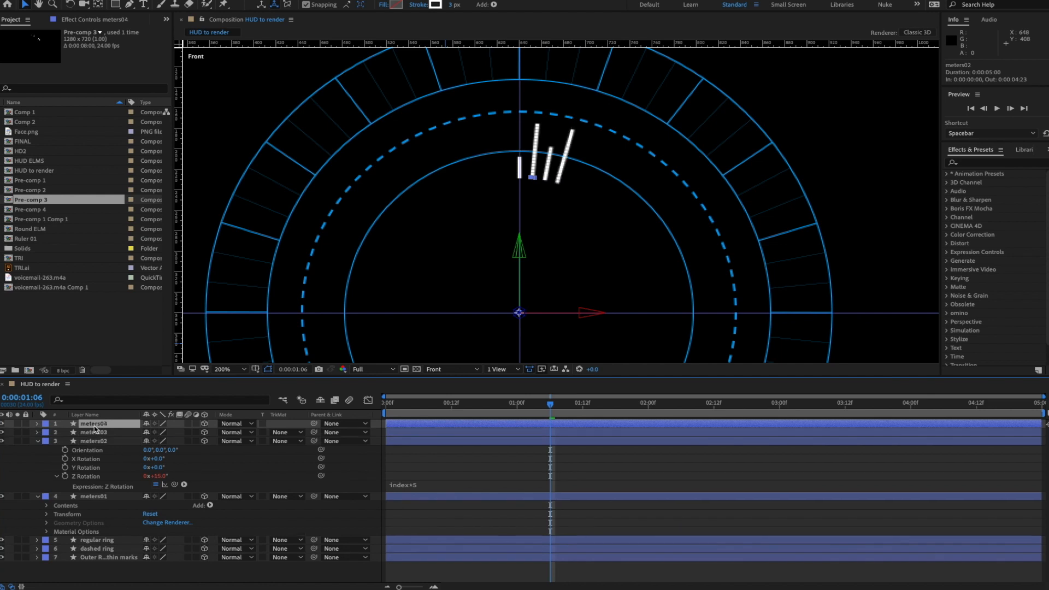
key(ctrl+d)
key(ctrl+d)
key(ctrl+d)
key(ctrl+d)
key(ctrl+d)
key(ctrl+d)
key(ctrl+d)
key(ctrl+d)
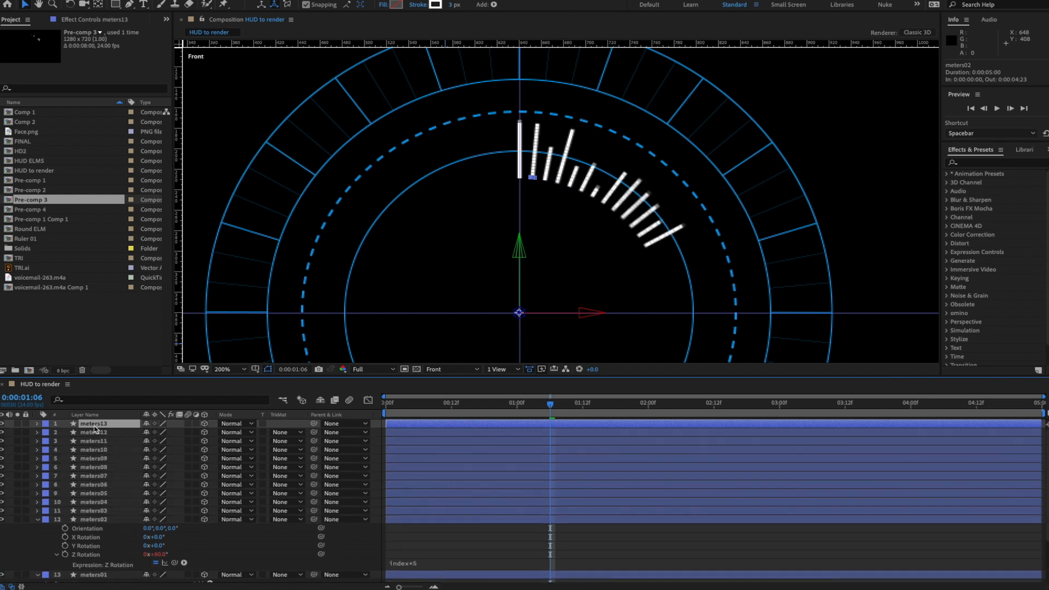
key(ctrl+d)
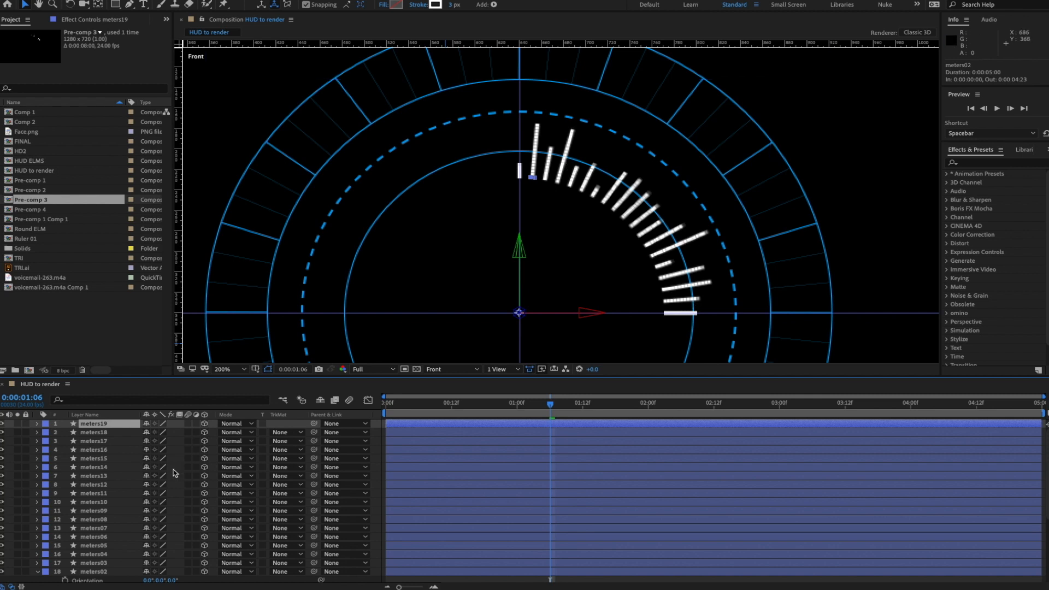
key(space)
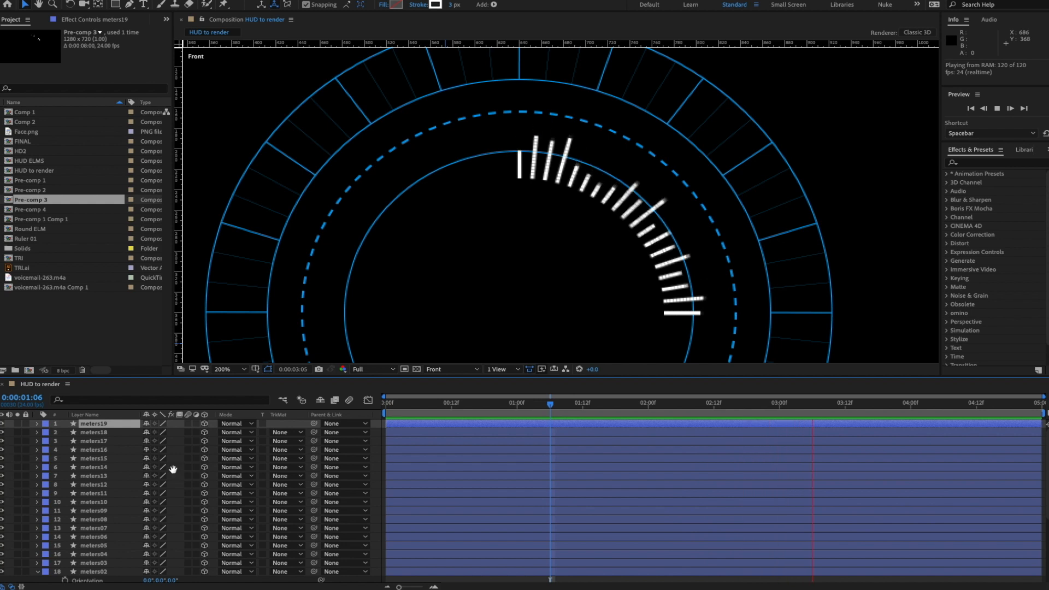
key(space)
- Collapse the meters01 and meters02 properties and select all nineteen meters layers
scroll(109, 480, down, 1)
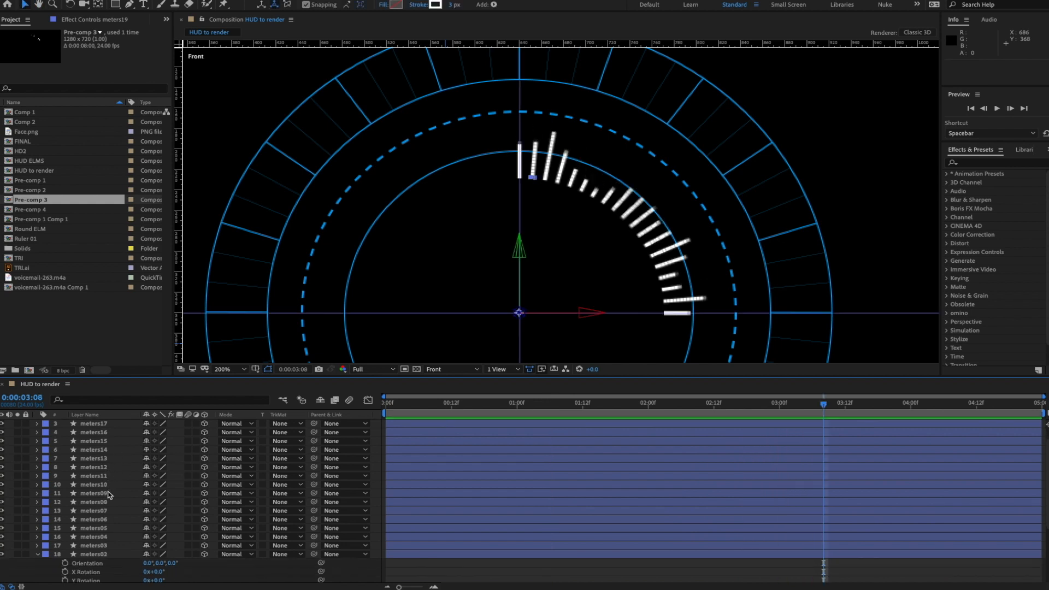
click(38, 555)
scroll(99, 556, down, 2)
click(38, 538)
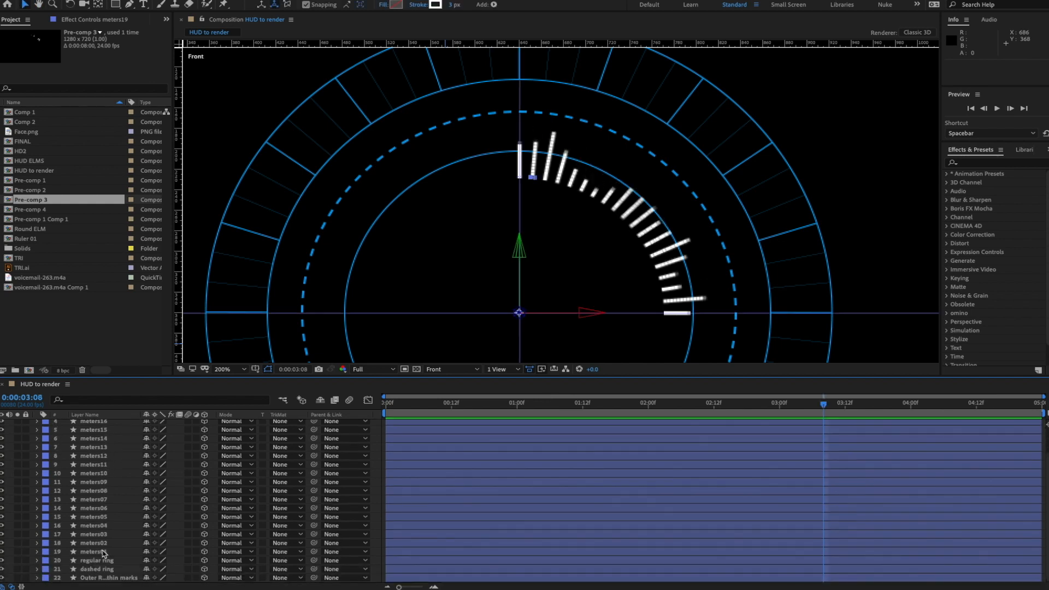
click(102, 552)
scroll(127, 459, up, 2)
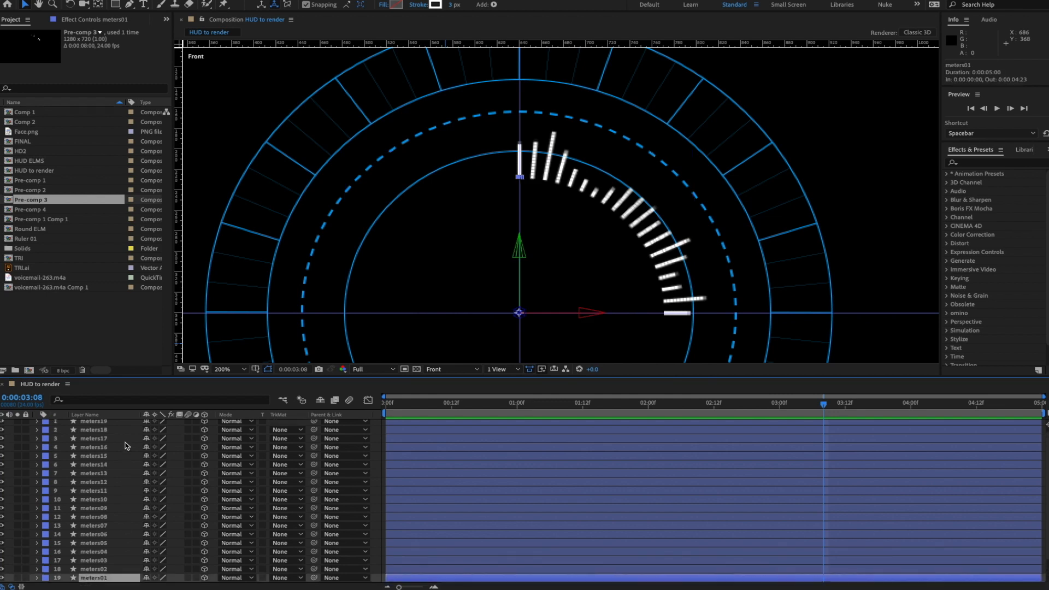
scroll(115, 434, up, 1)
shift+click(110, 425)
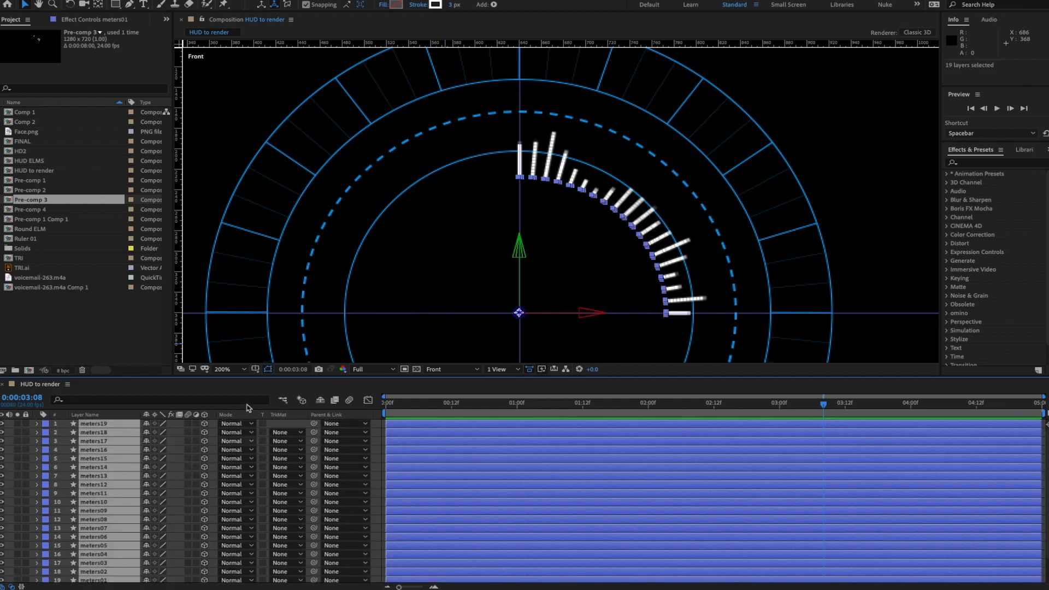
click(200, 0)
- Pre-compose the nineteen selected meters layers into a comp named METERS01
click(254, 313)
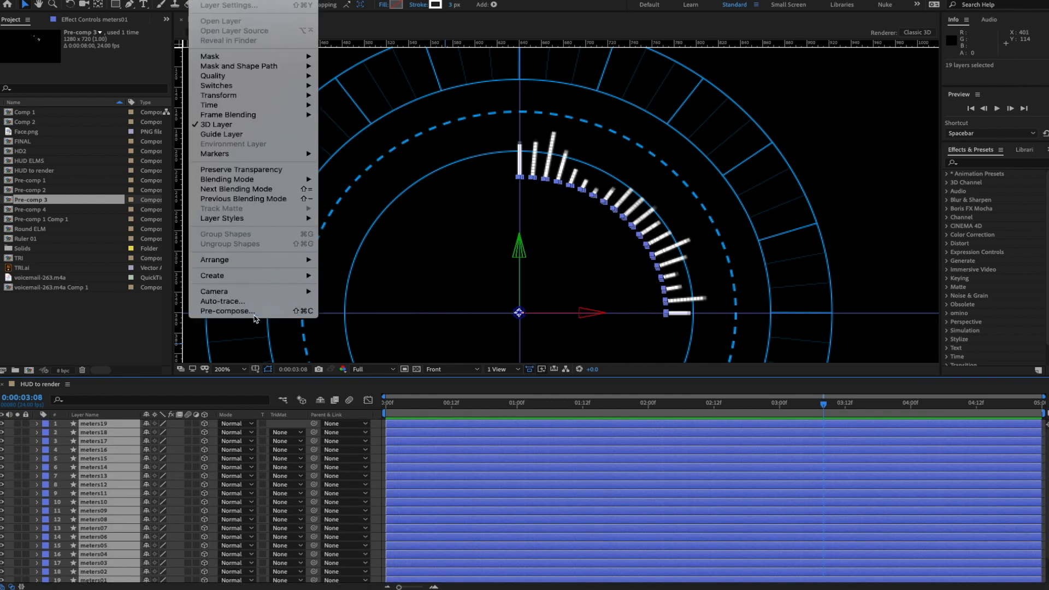
text(METERS01)
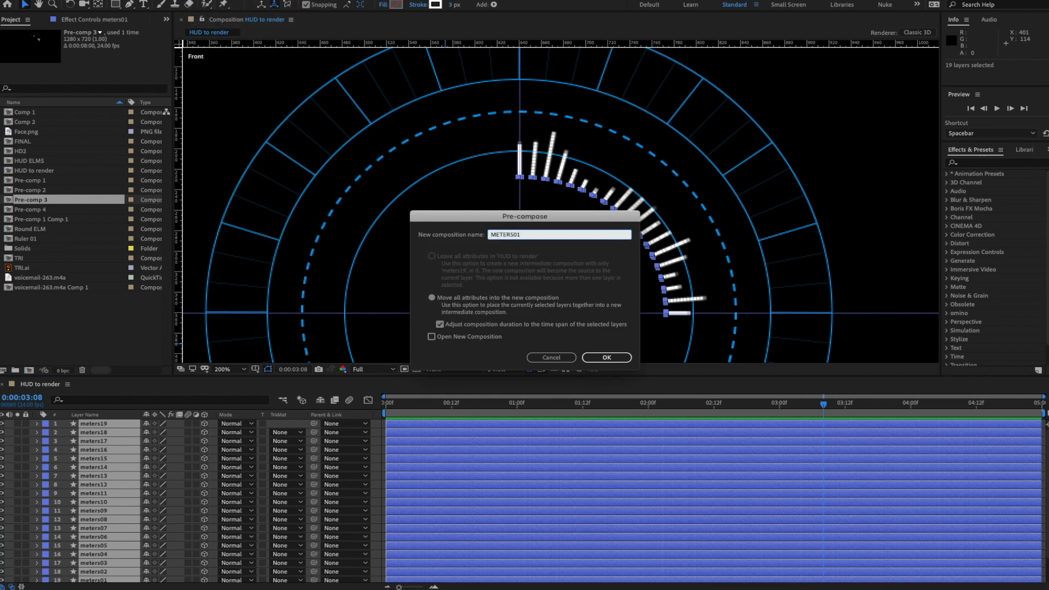
key(Return)
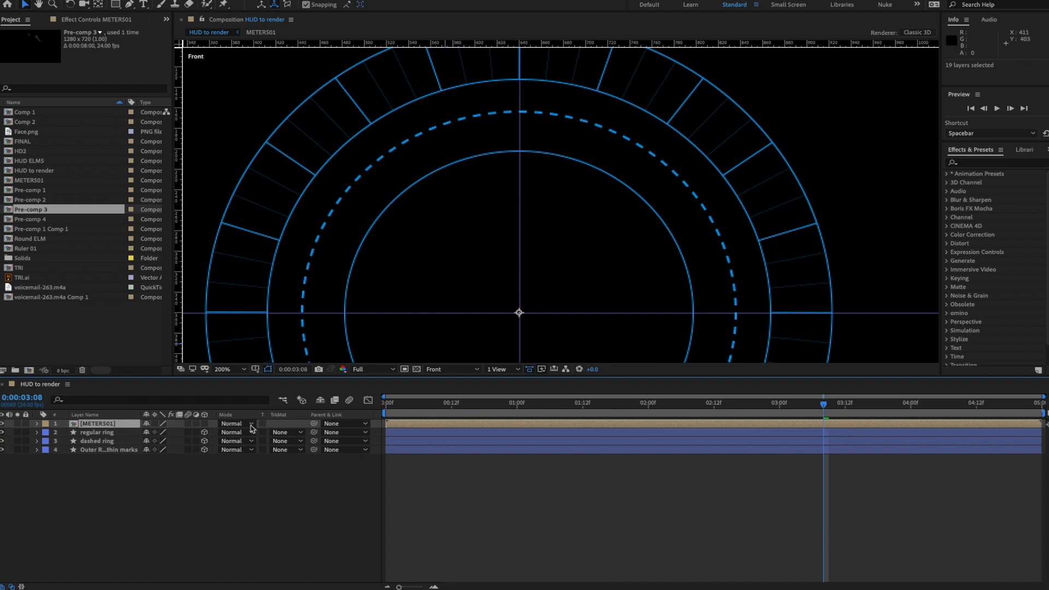
- Turn on Collapse Transformations and 3D for METERS01, scale it to 134%, and preview
click(155, 423)
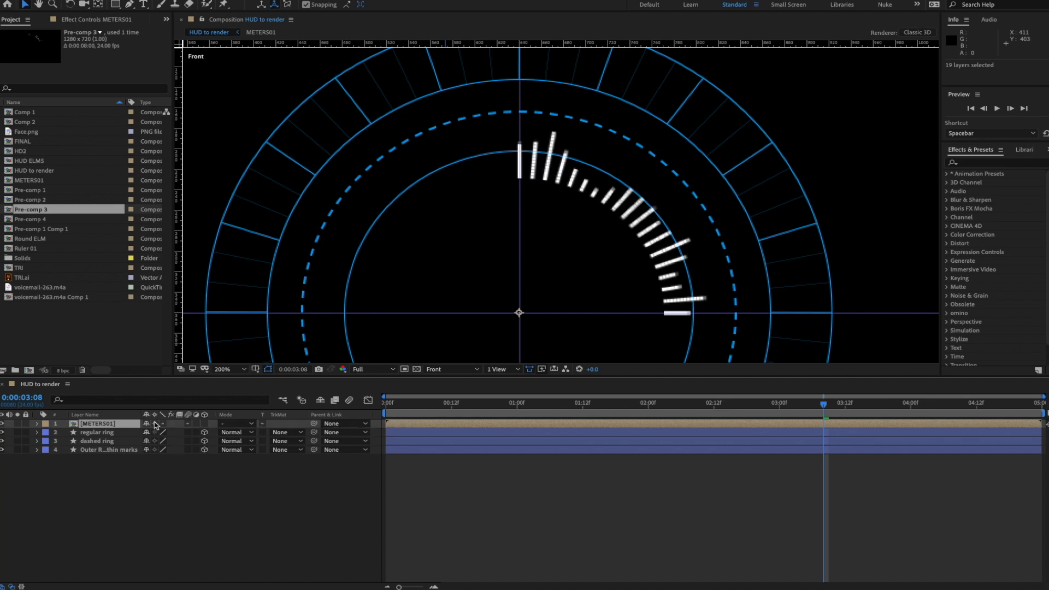
key(space)
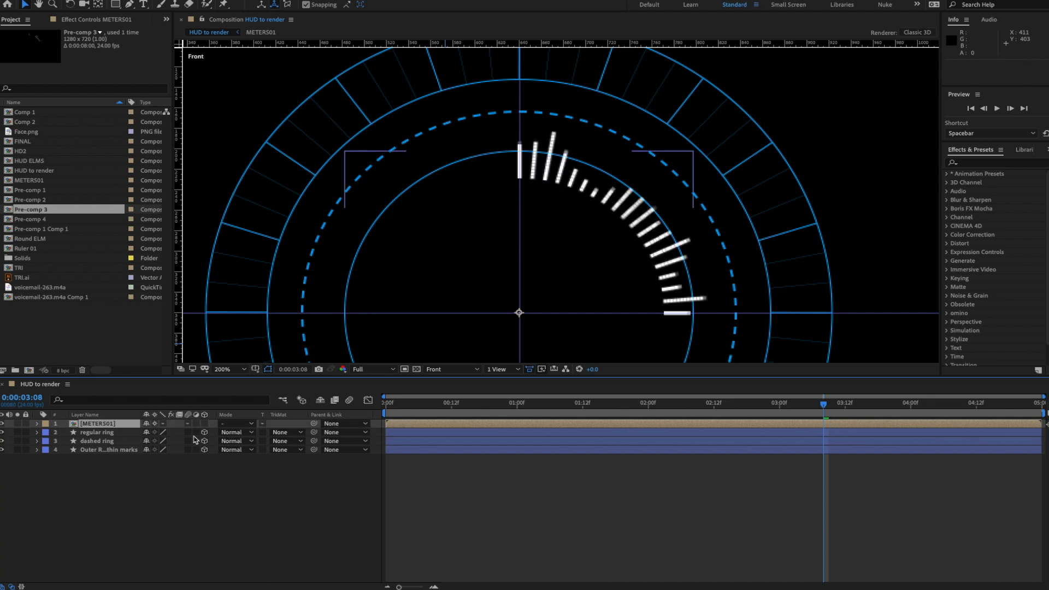
key(space)
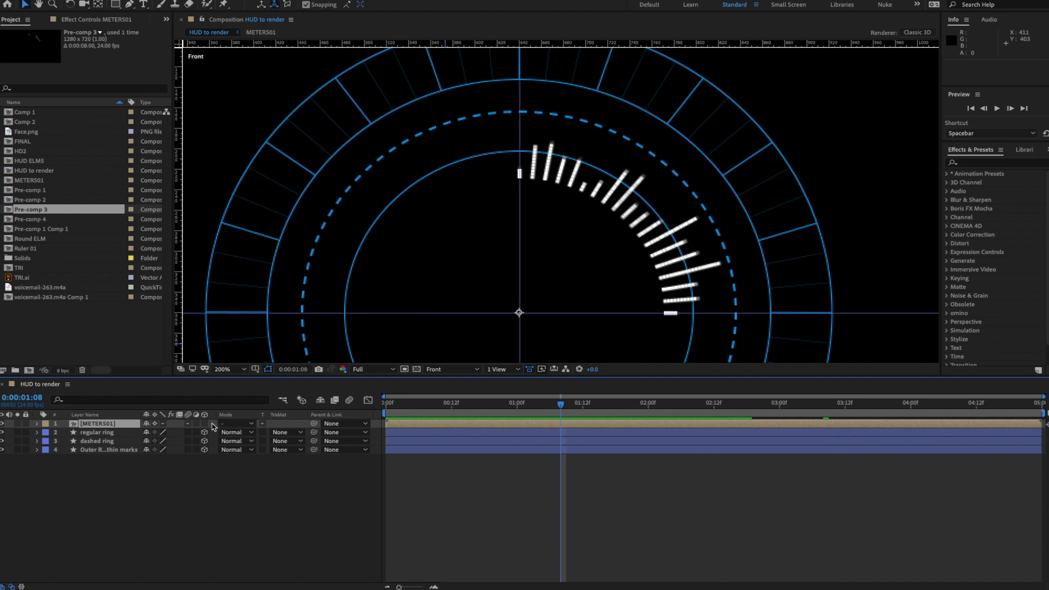
click(206, 424)
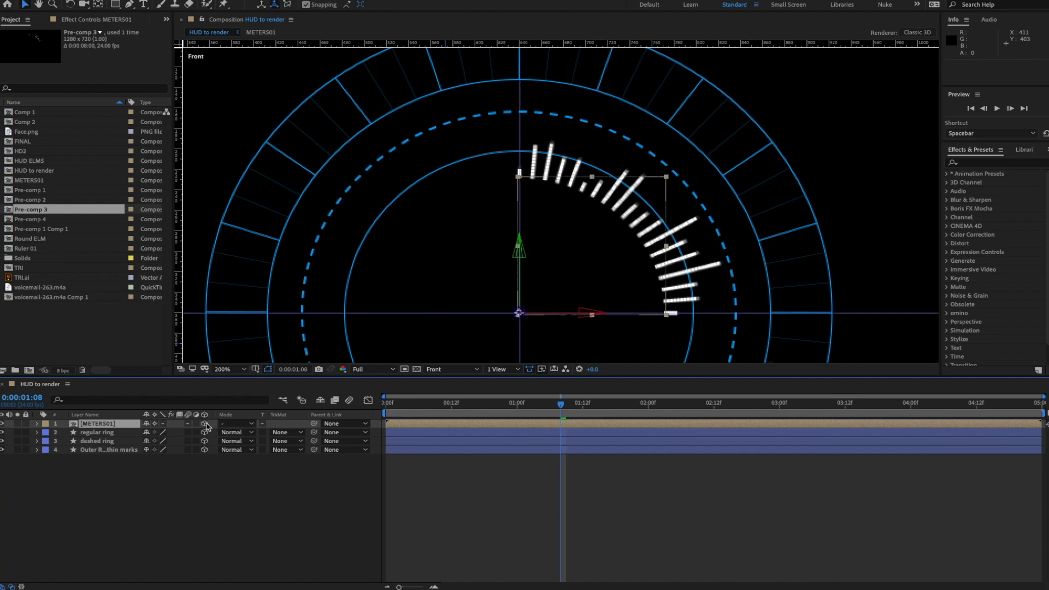
key(space)
key(space)
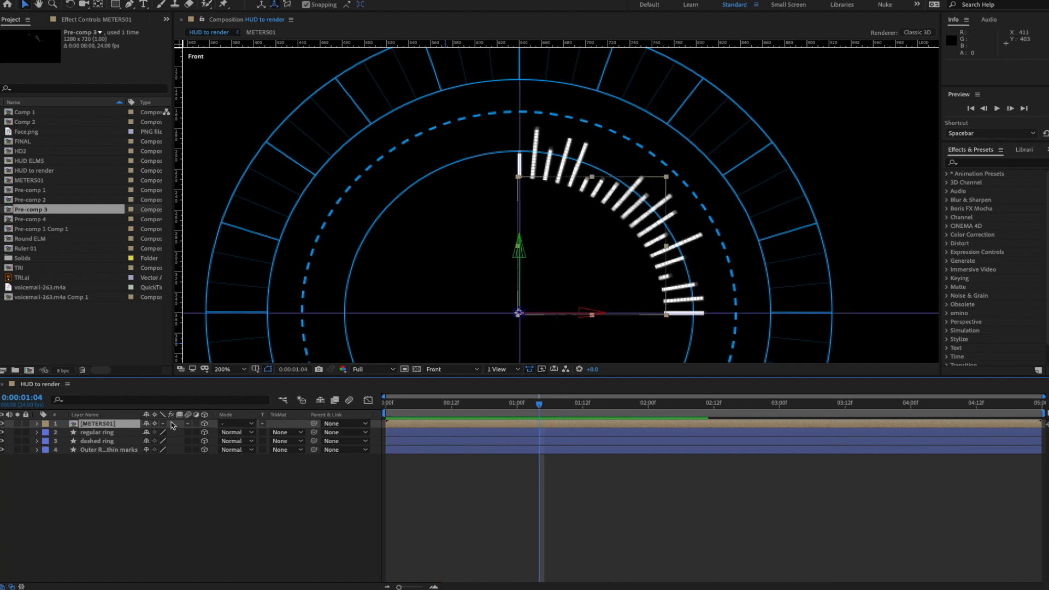
key(s)
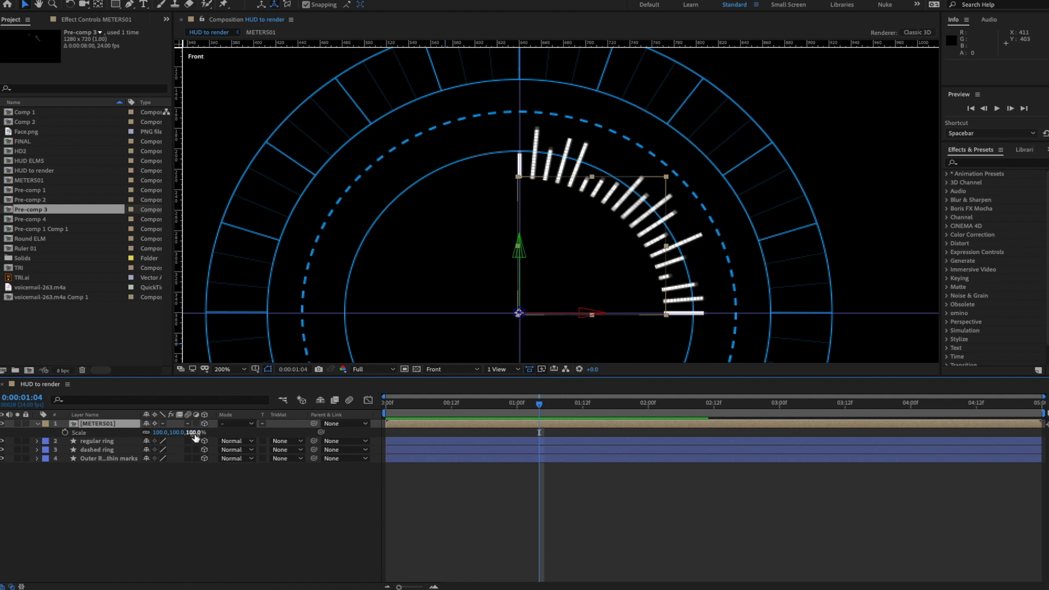
drag(194, 433, 211, 433)
key(space)
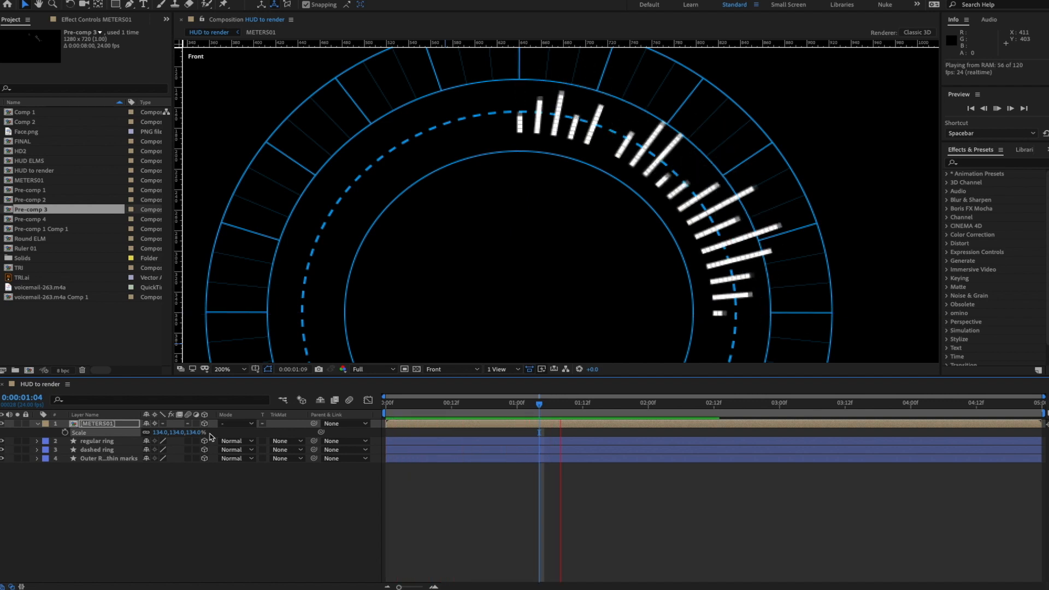
key(space)
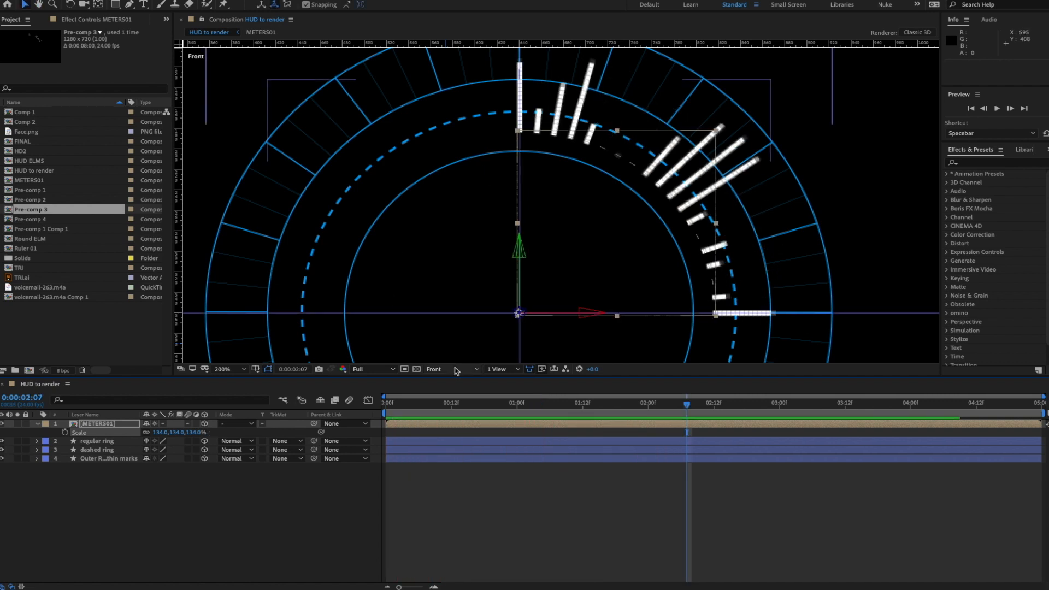
click(453, 369)
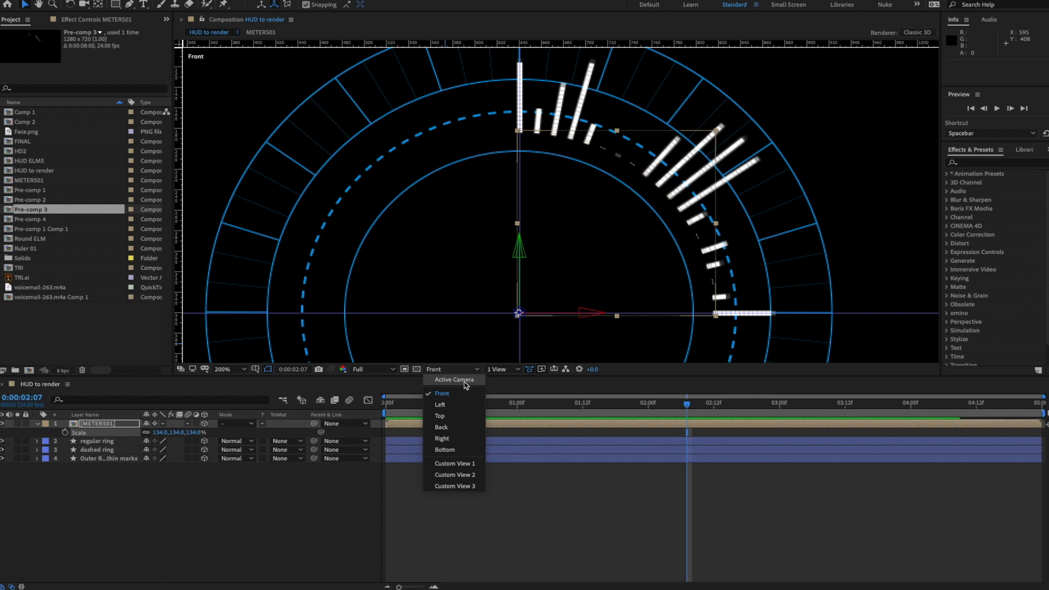
- Switch the viewer to Custom View 1 and orbit to tilt the ring
click(454, 463)
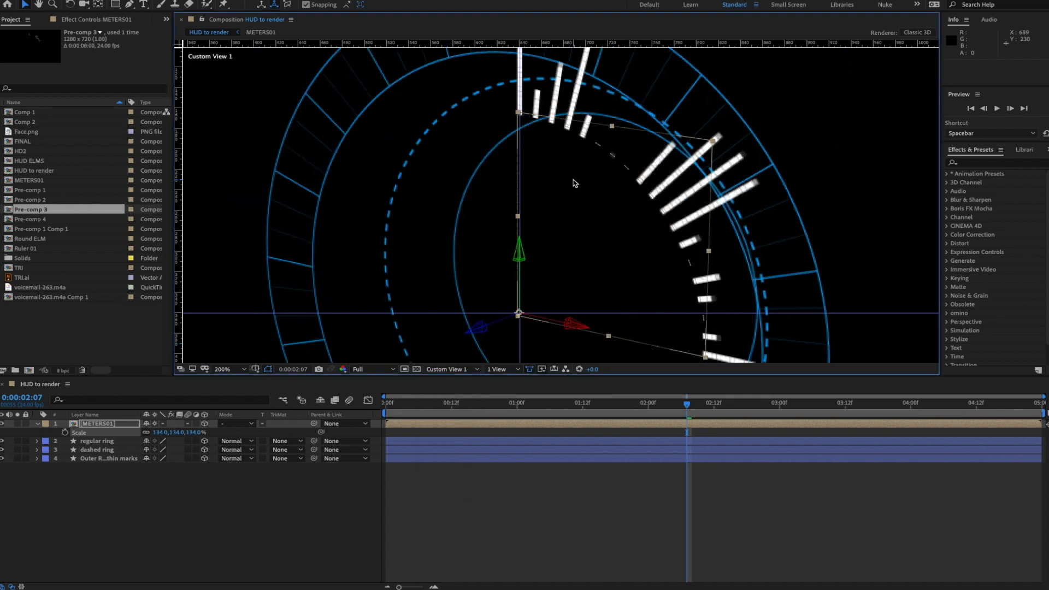
key(comma)
key(c)
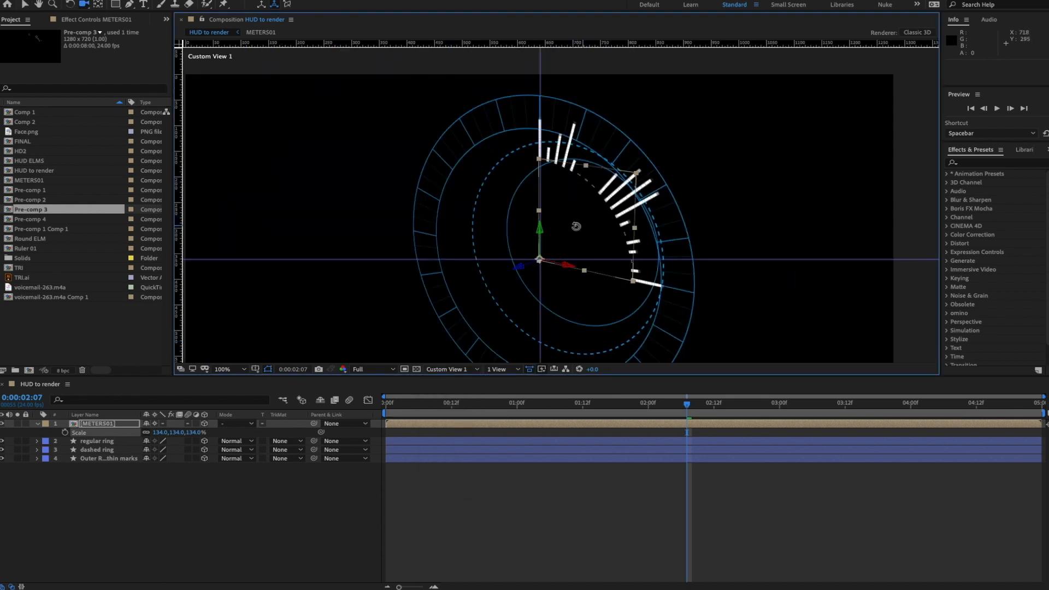
drag(576, 226, 773, 225)
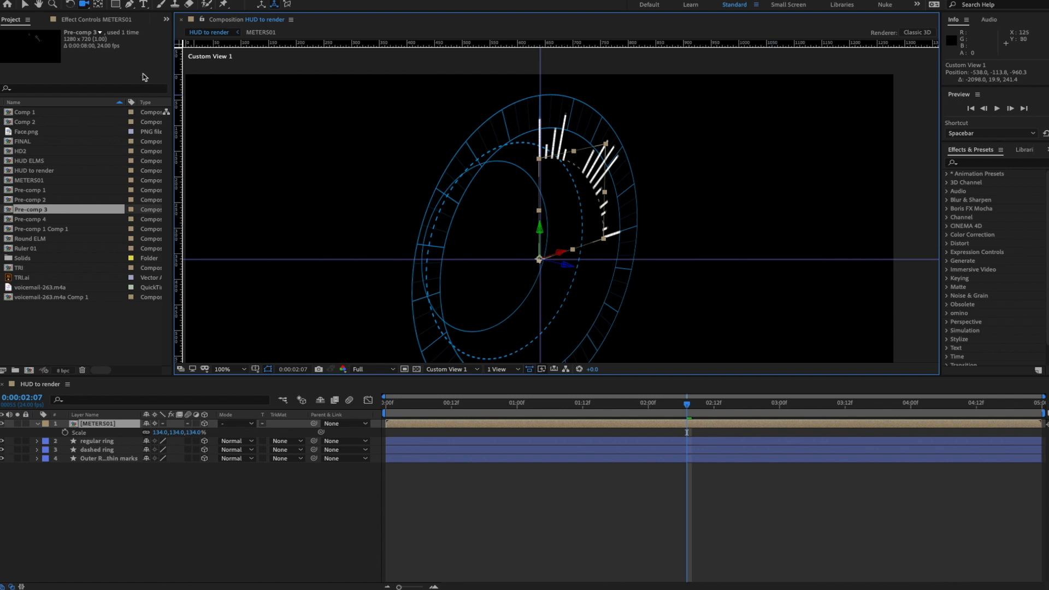
- Push METERS01 forward along Z to about 42.9 and preview from the new angle
click(25, 5)
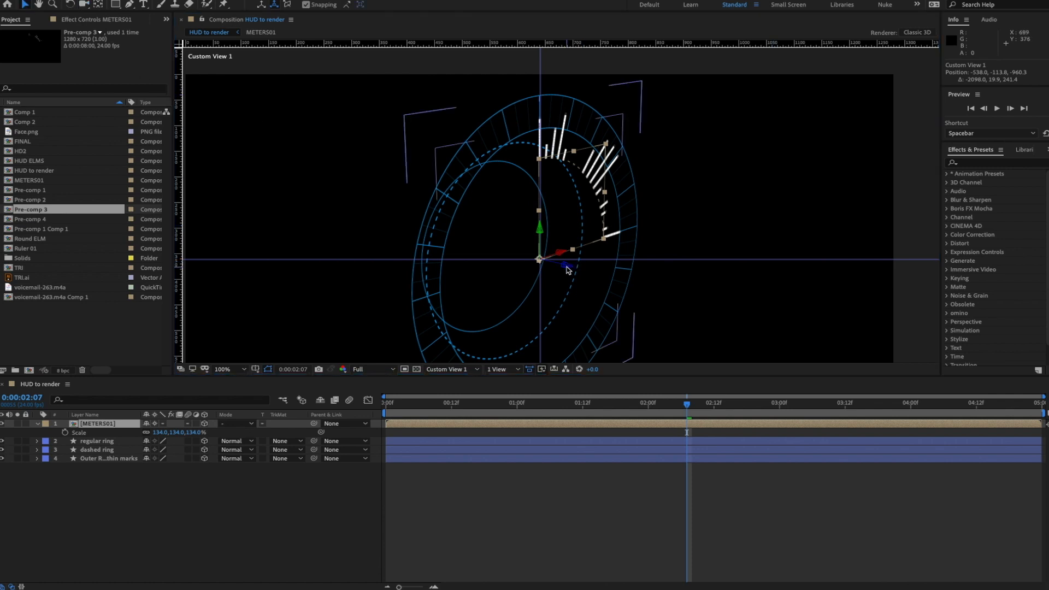
drag(566, 267, 556, 267)
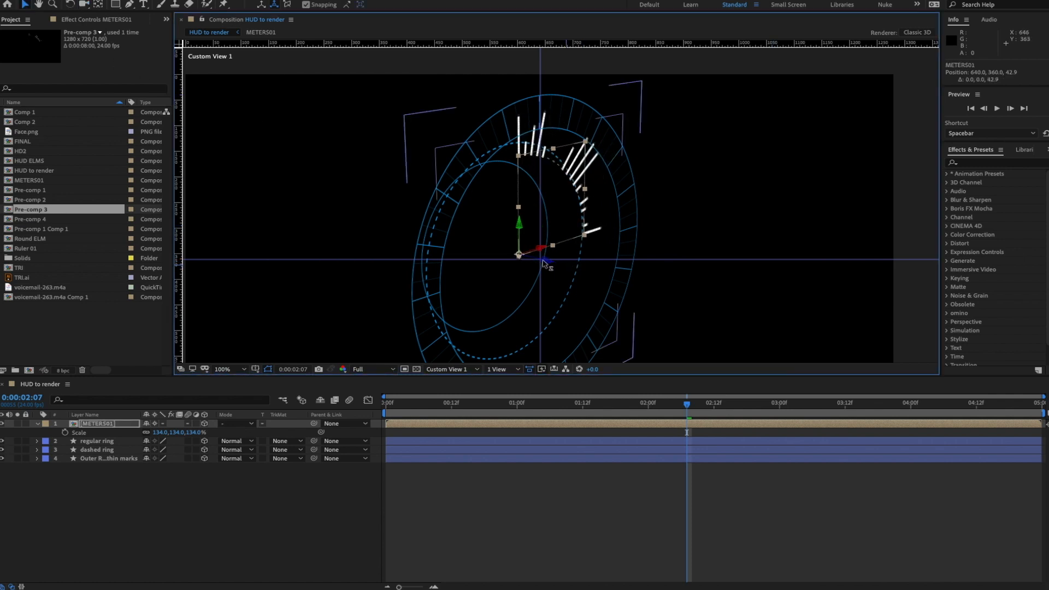
drag(573, 227, 250, 206)
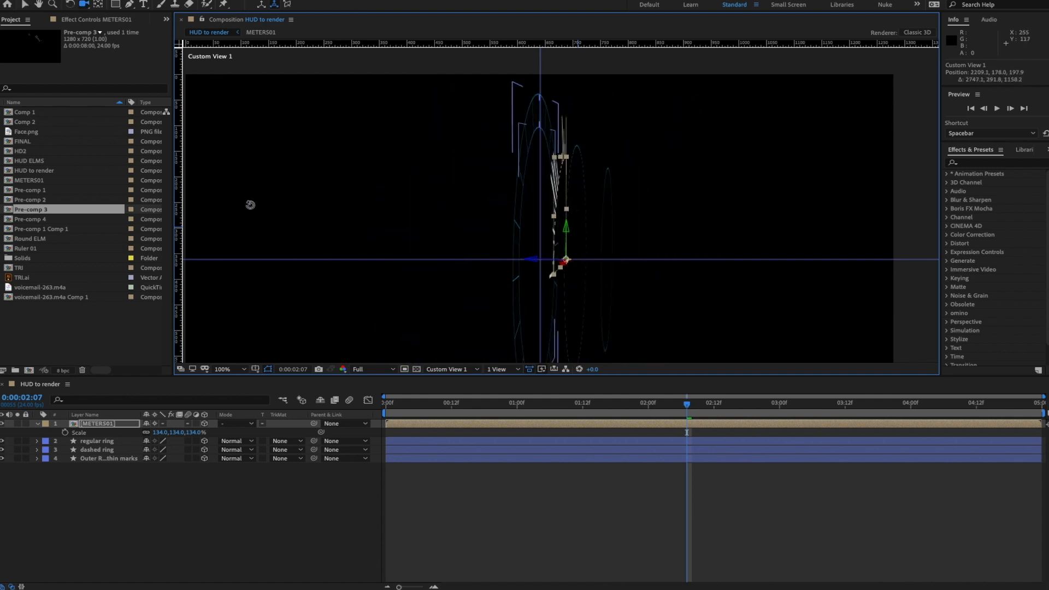
drag(390, 221, 423, 222)
click(316, 478)
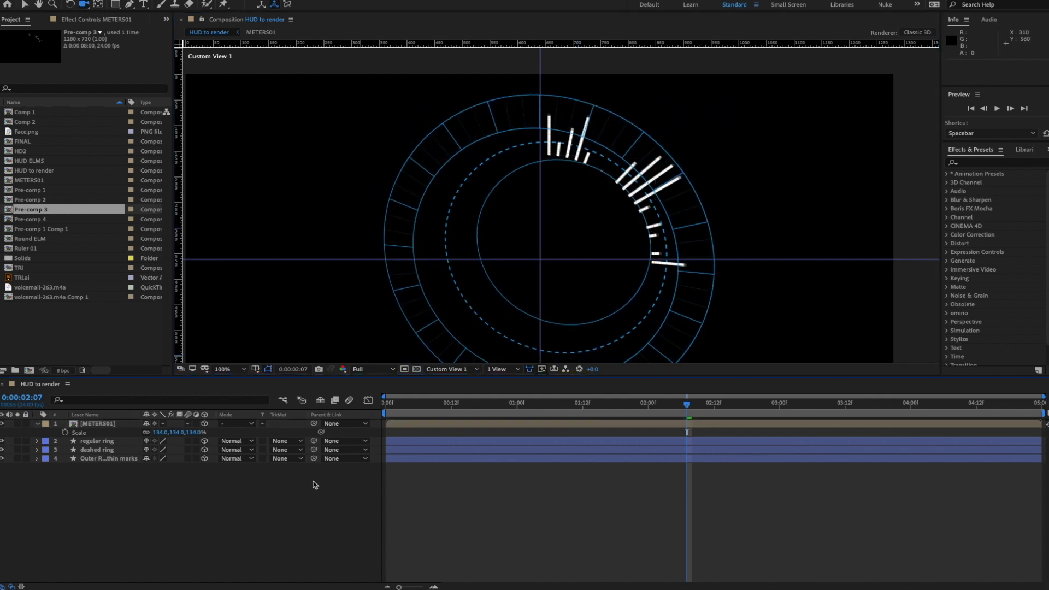
key(space)
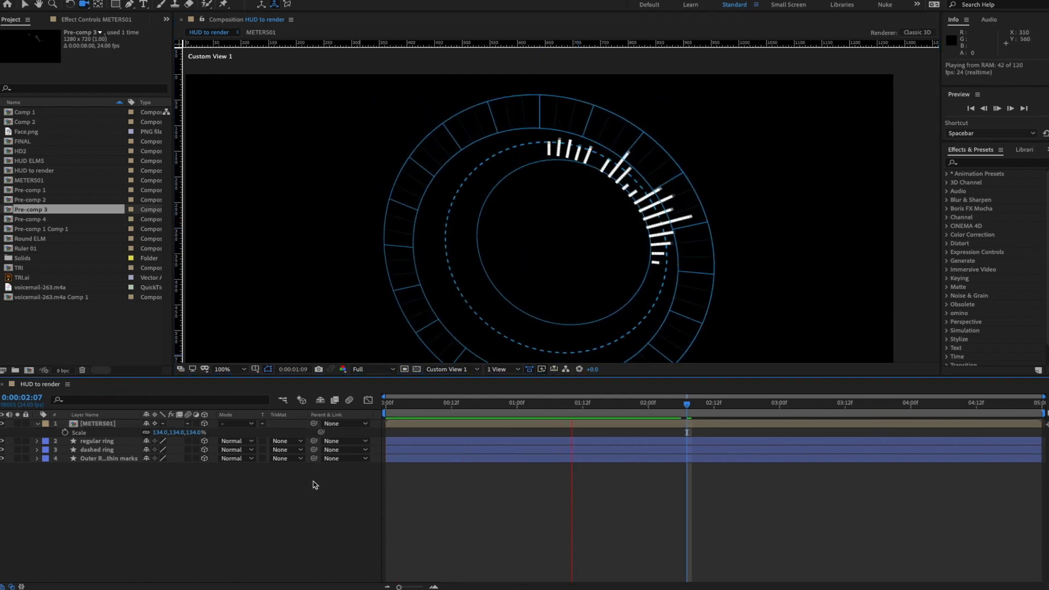
key(space)
click(100, 424)
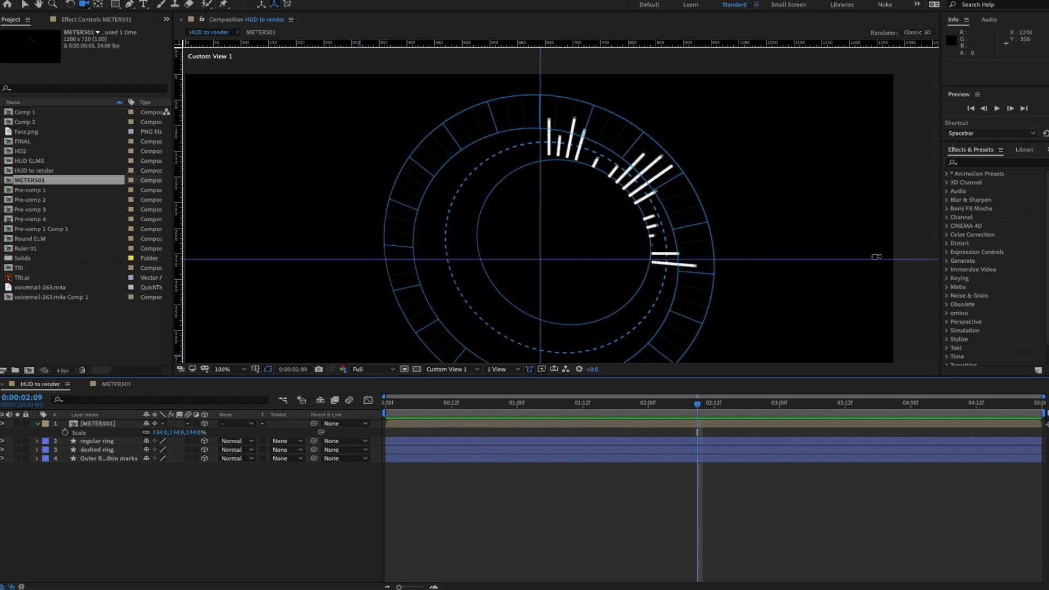
- Apply the Fill effect from Effects & Presets to METERS01
click(992, 163)
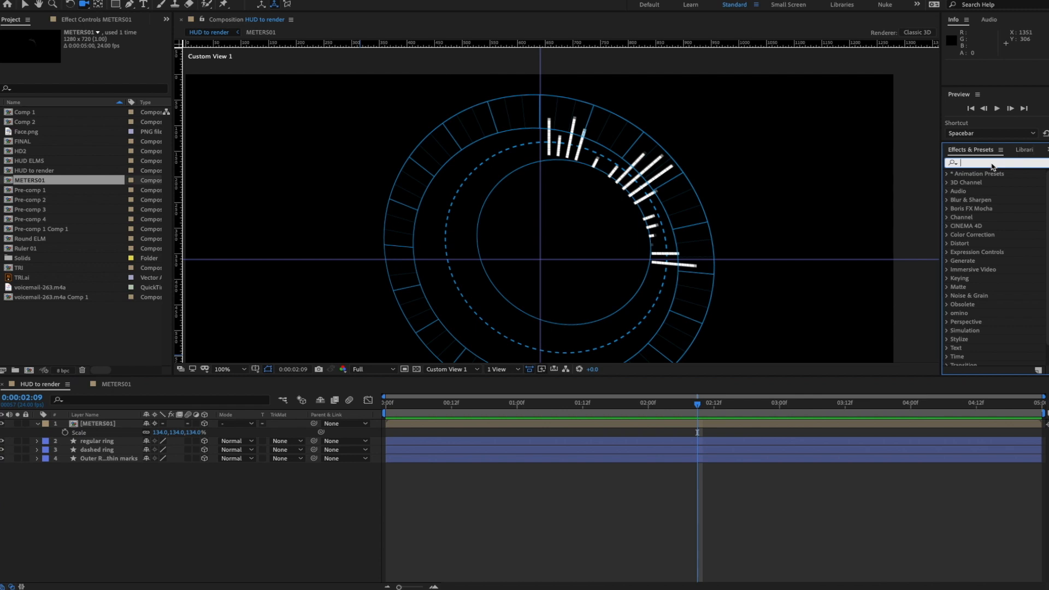
text(fill)
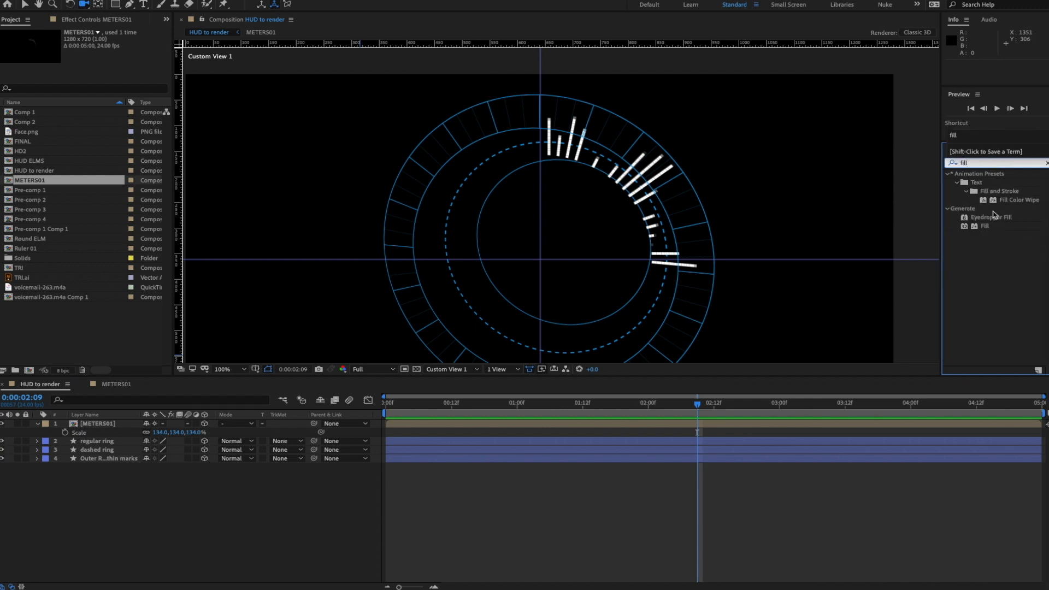
drag(973, 230, 99, 425)
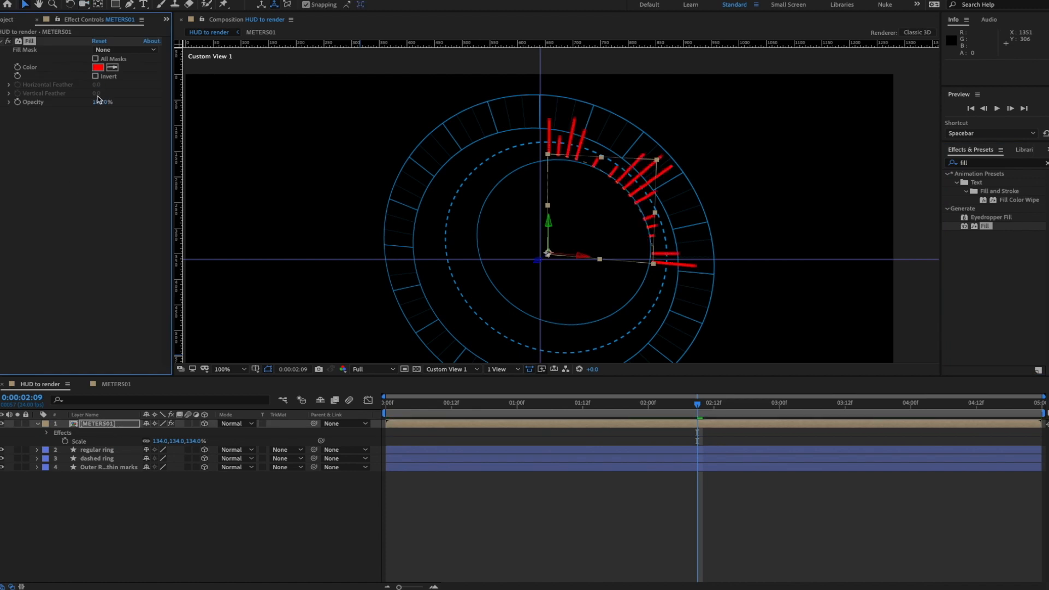
- Set the Fill colour to pale gold #CBA643 and preview the animation
click(99, 68)
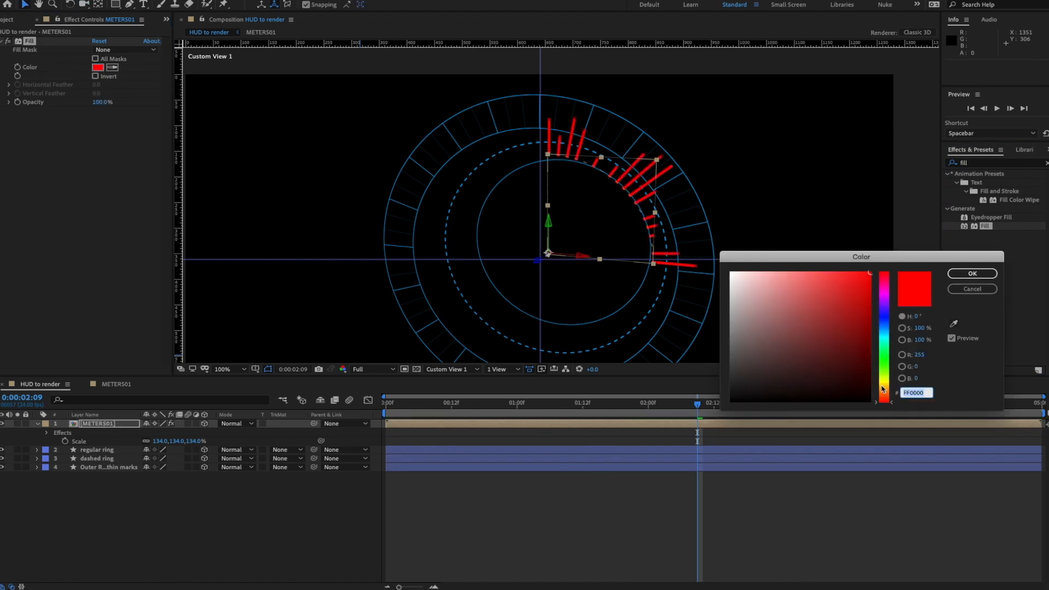
drag(884, 389, 892, 386)
click(863, 292)
click(825, 299)
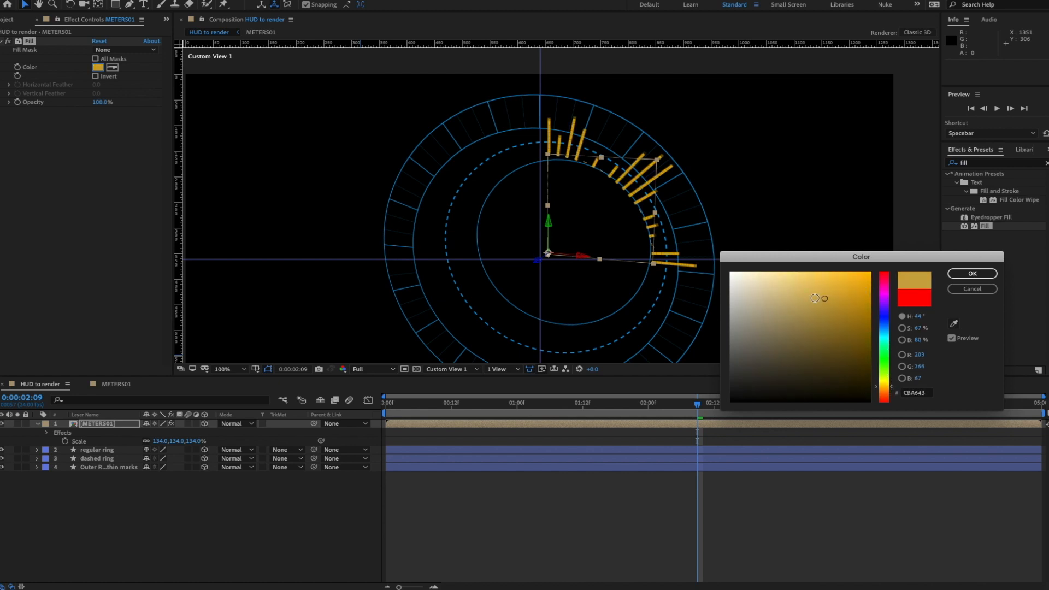
drag(801, 299, 781, 299)
click(972, 273)
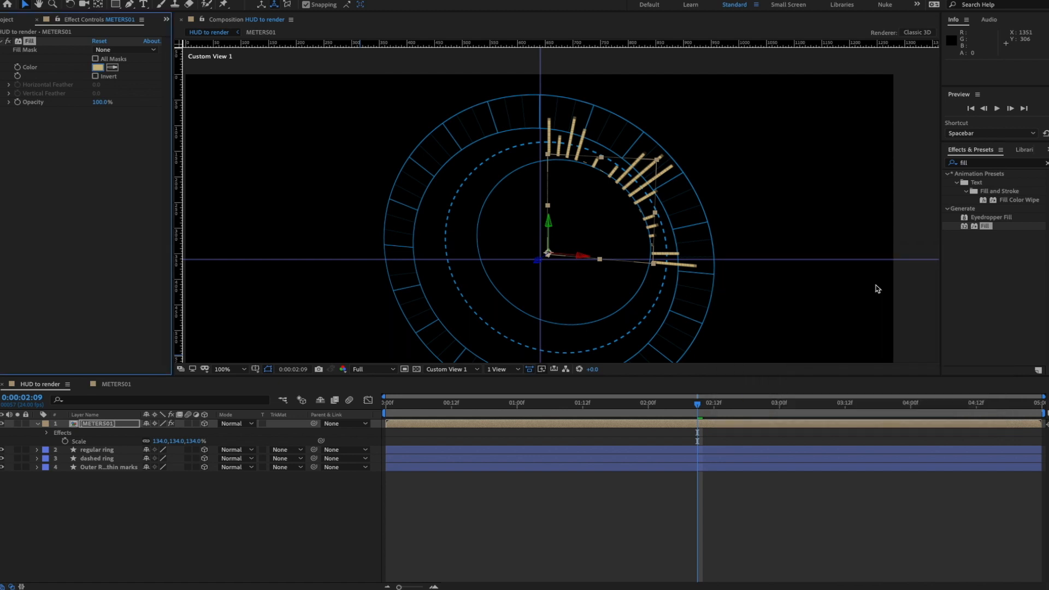
click(282, 479)
key(space)
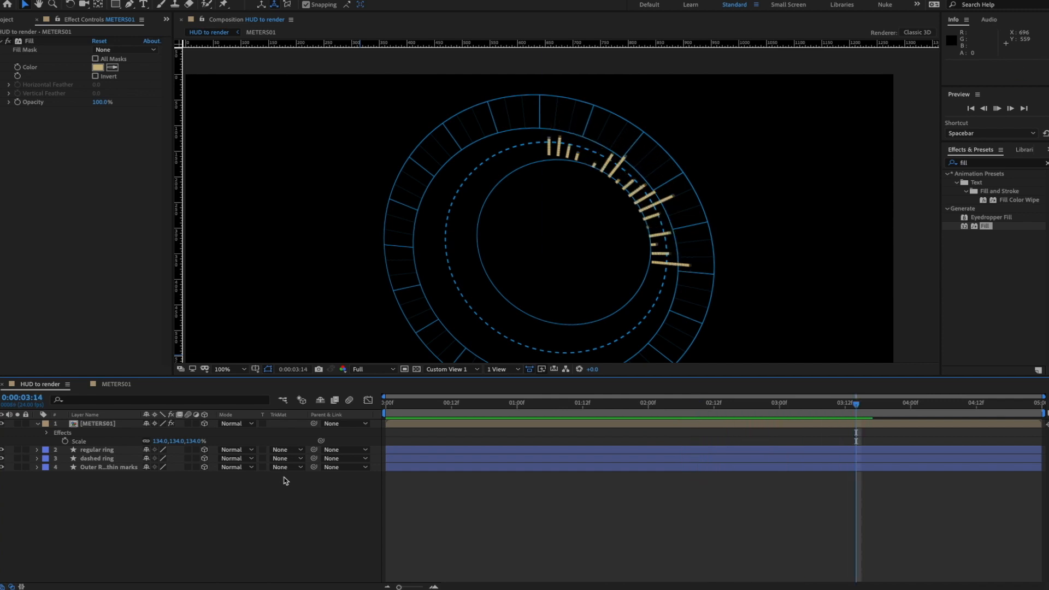
key(space)
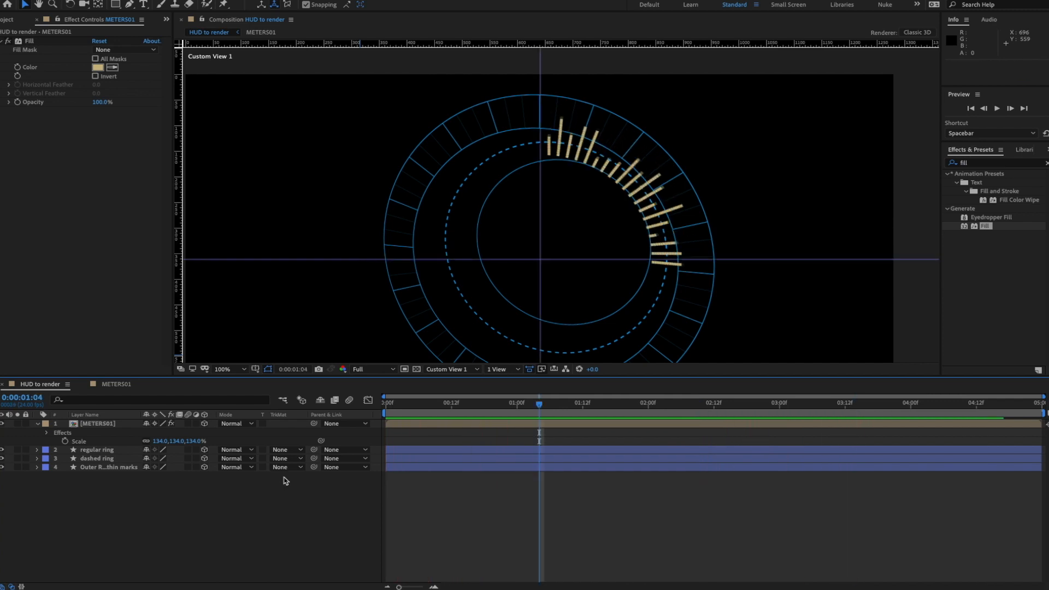
key(super+Tab)
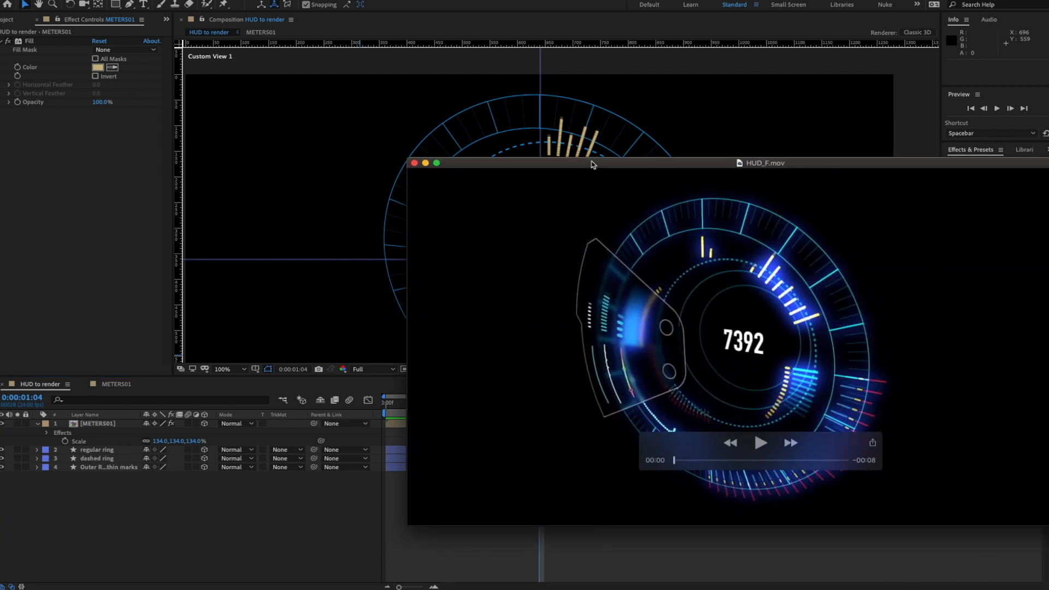
drag(593, 162, 484, 161)
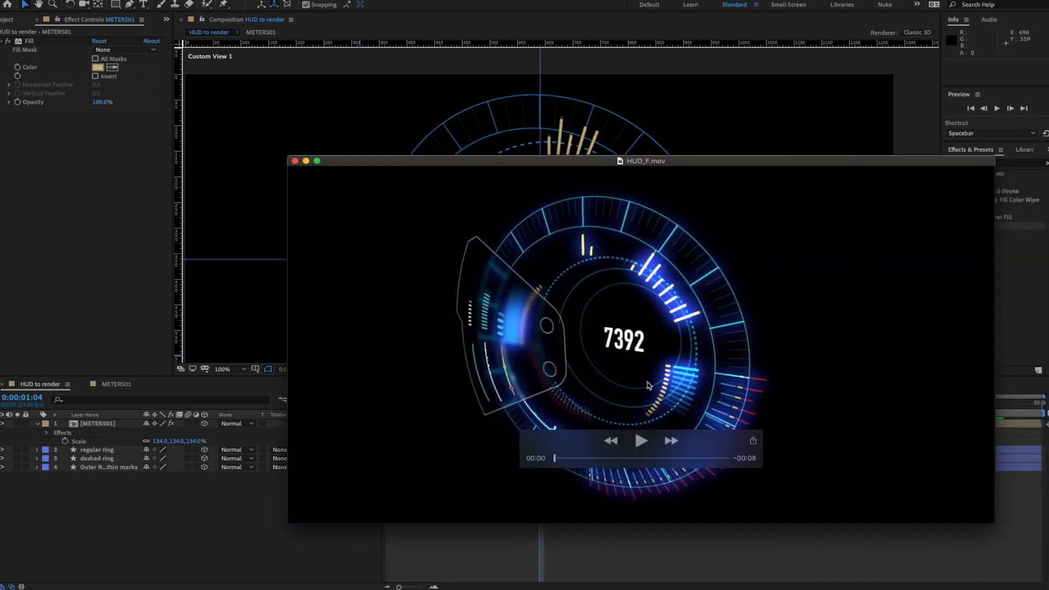
click(648, 437)
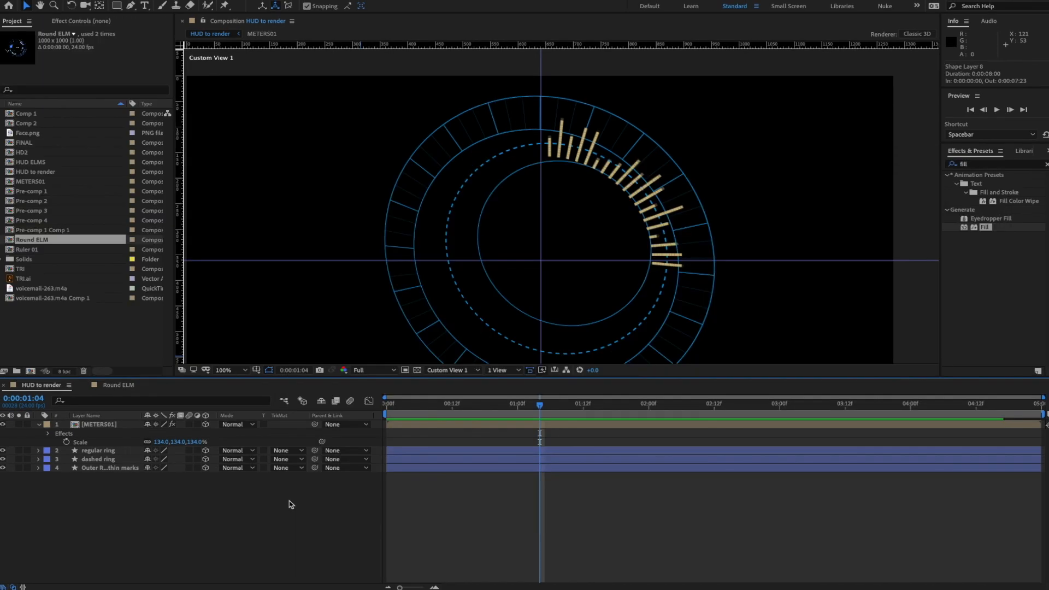
- Show the comp from the Front view at Fit magnification in an enlarged viewer, with the Pen tool
click(512, 371)
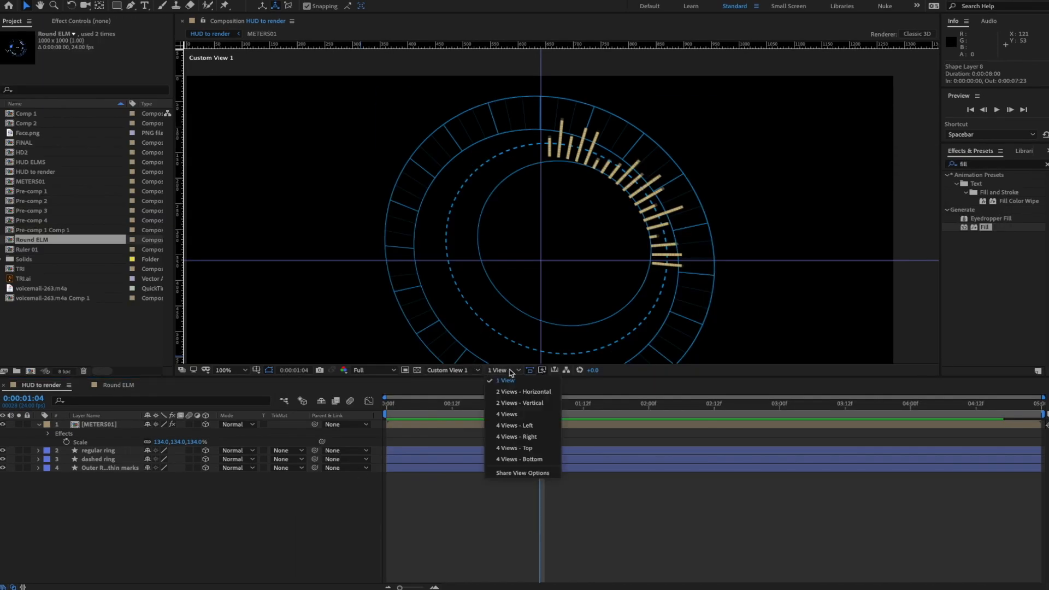
click(476, 370)
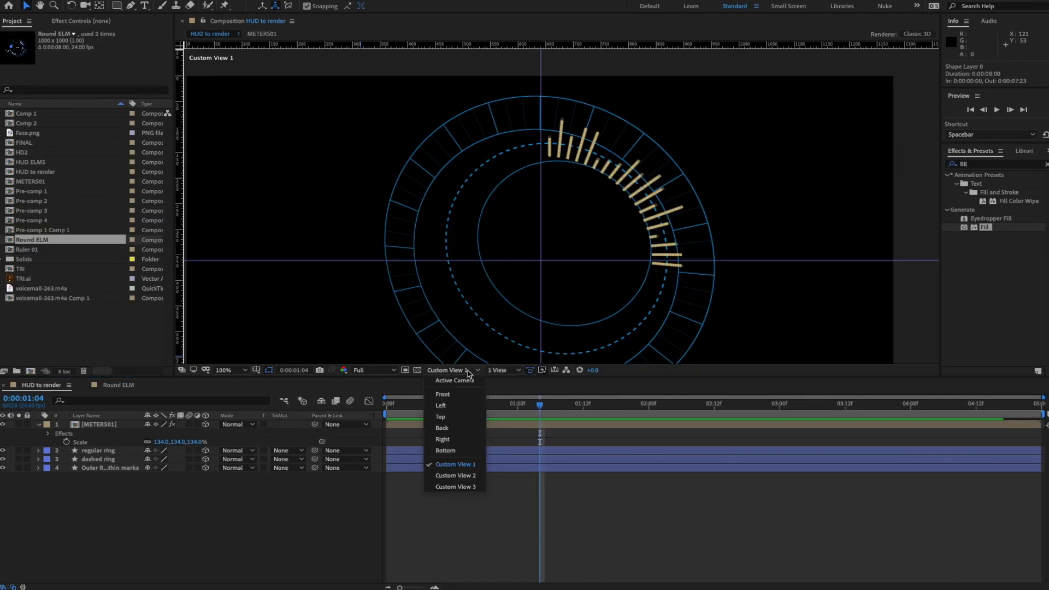
click(451, 395)
click(241, 371)
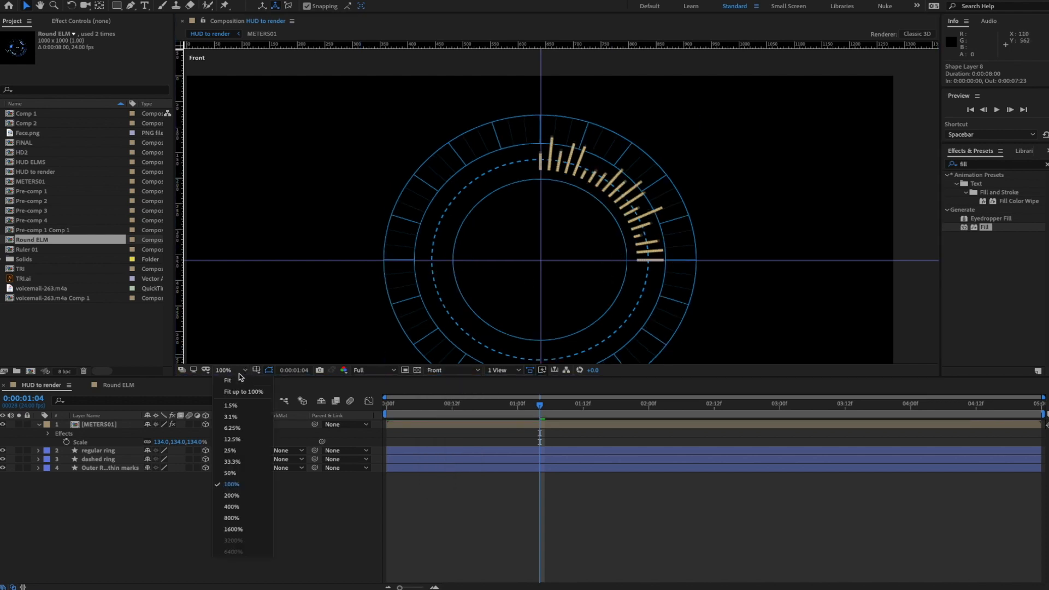
click(238, 373)
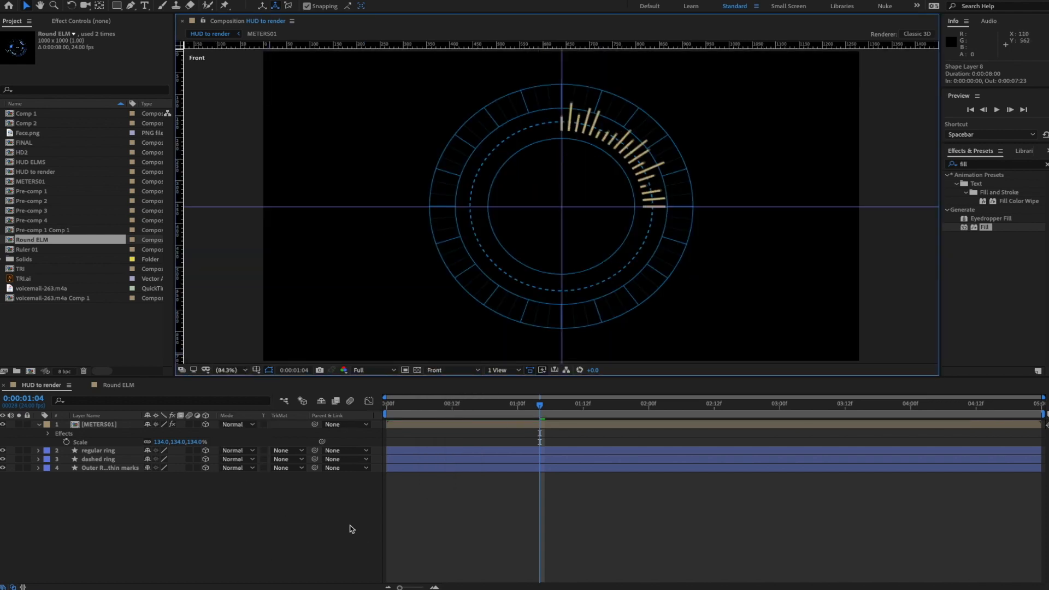
drag(546, 377, 553, 418)
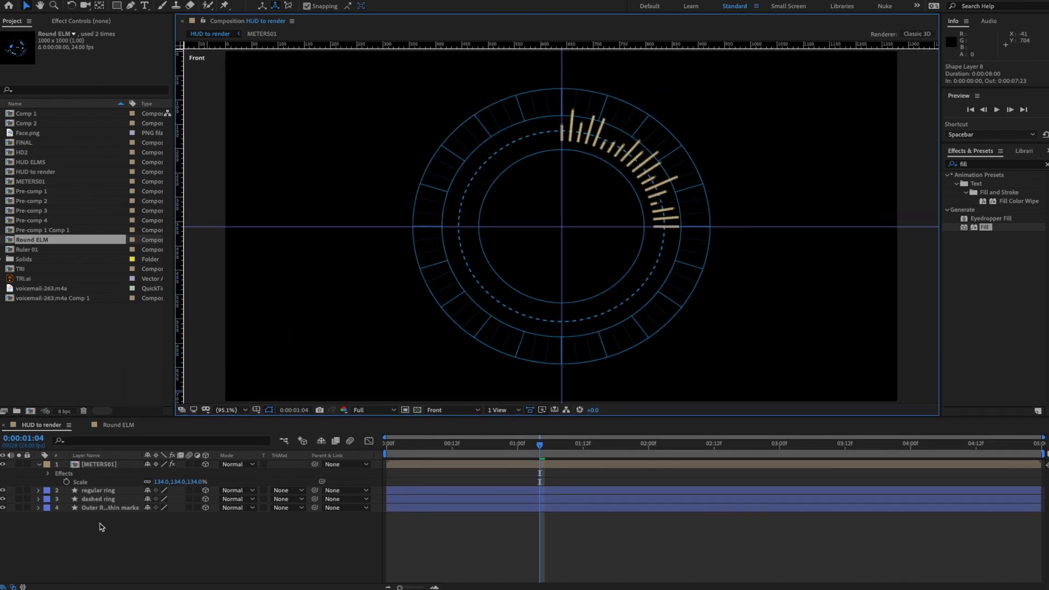
click(131, 5)
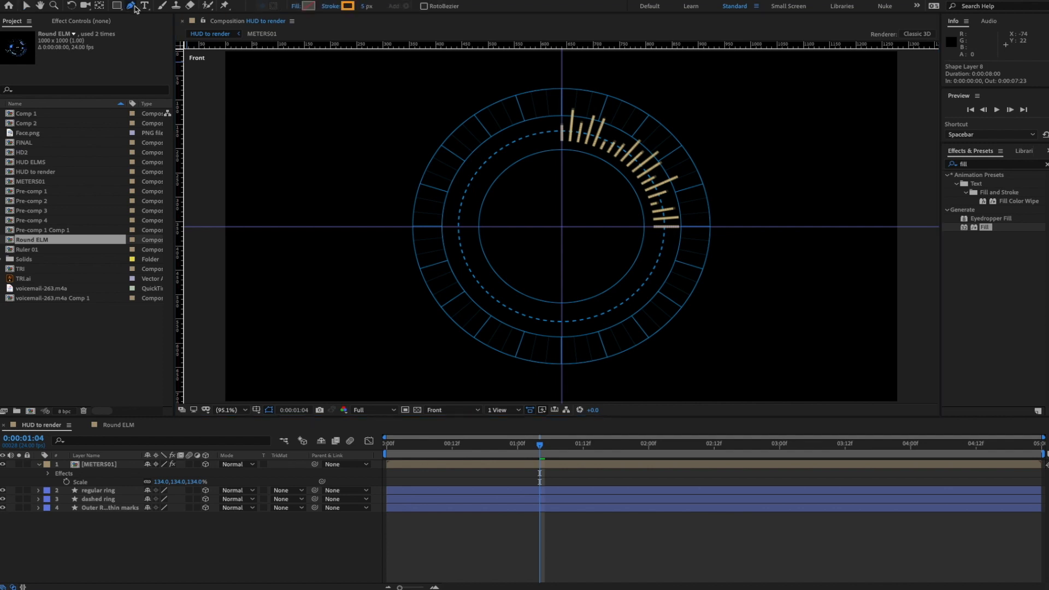
- Draw a two-point vertical line left of the ring and make Shape Layer 1 3D
click(343, 119)
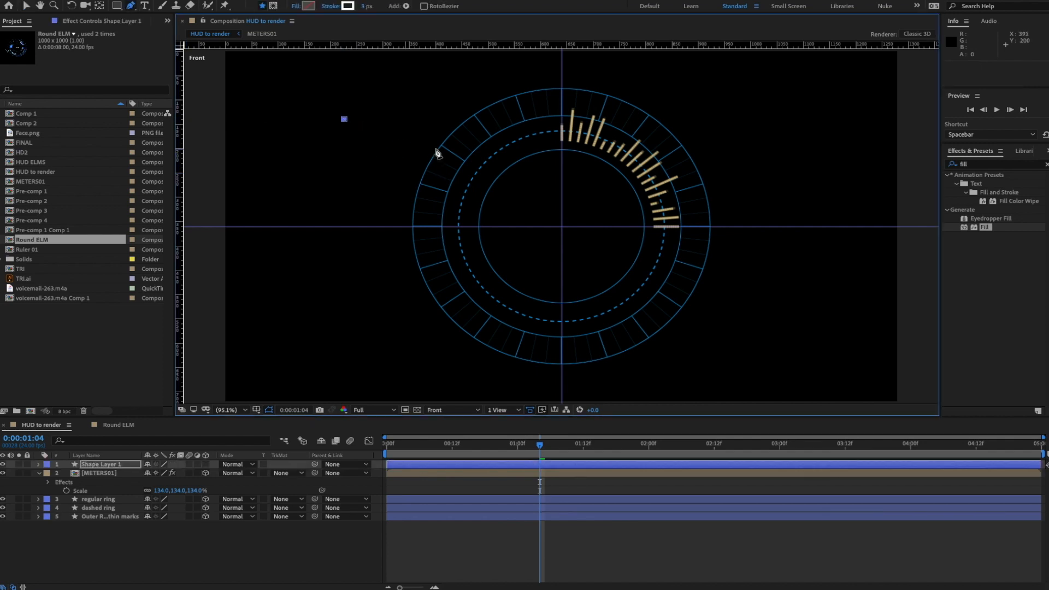
click(344, 151)
click(206, 465)
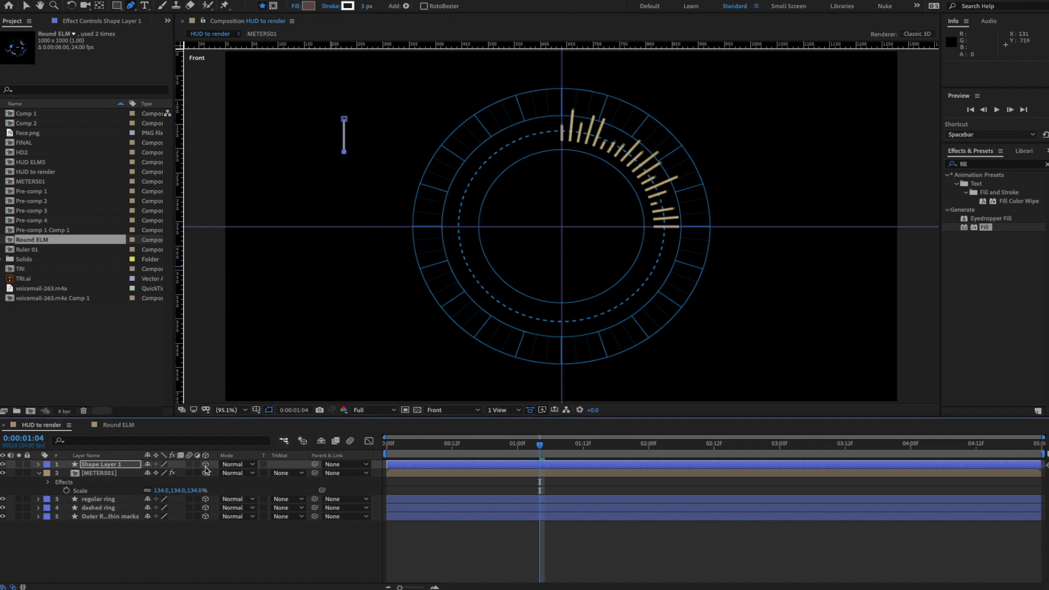
click(191, 568)
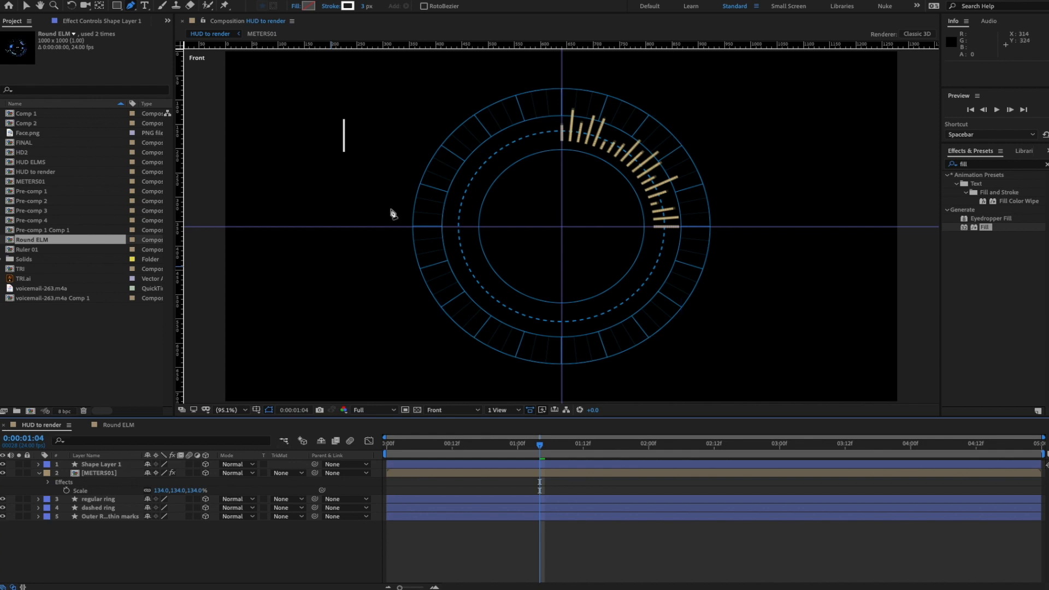
click(38, 464)
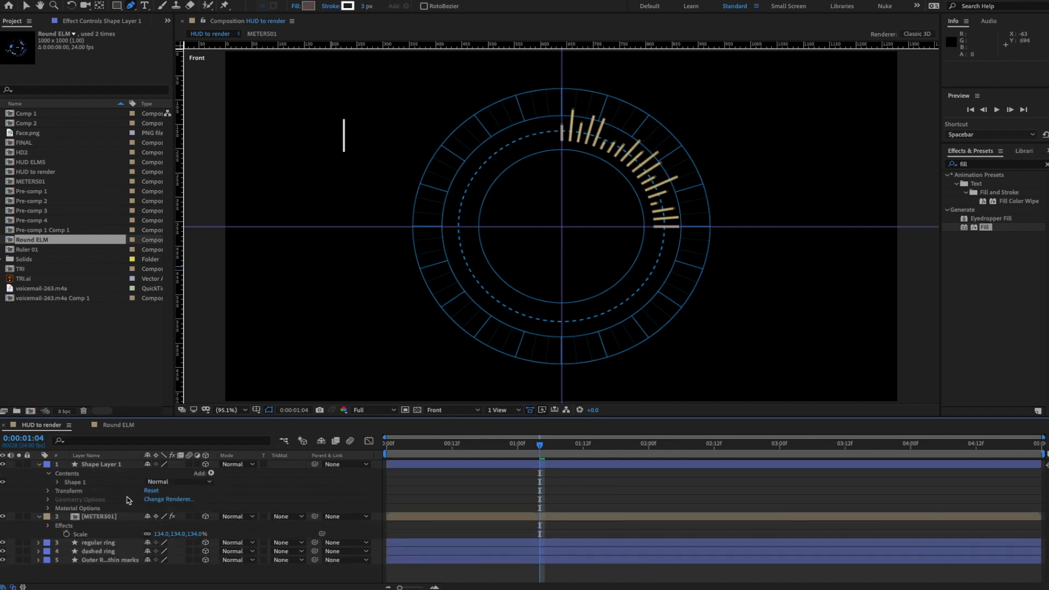
- Set Shape Layer 1's Stroke 1 line cap to Round Cap
click(49, 474)
click(58, 483)
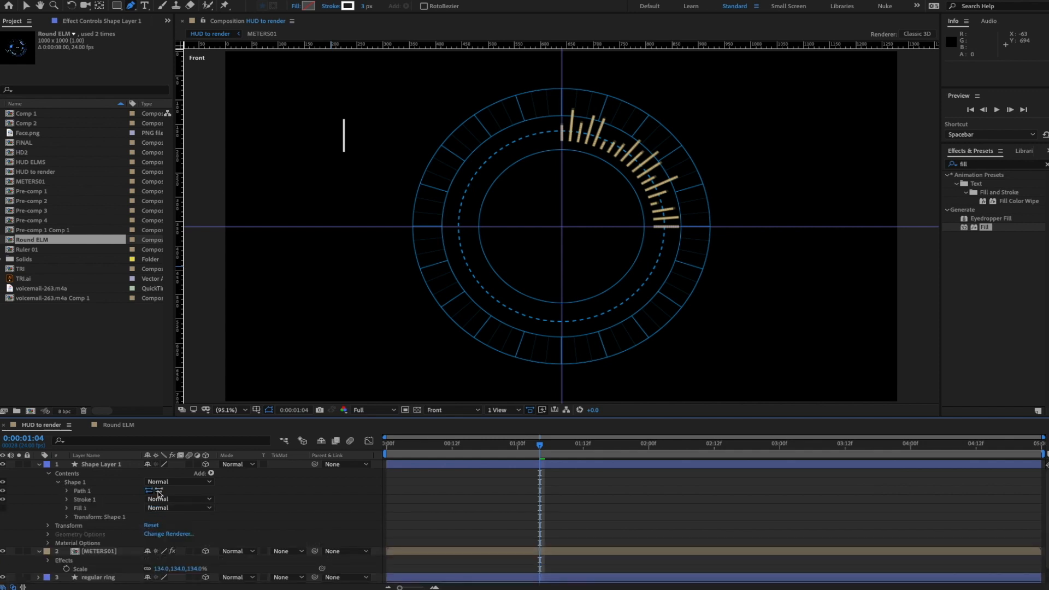
click(68, 500)
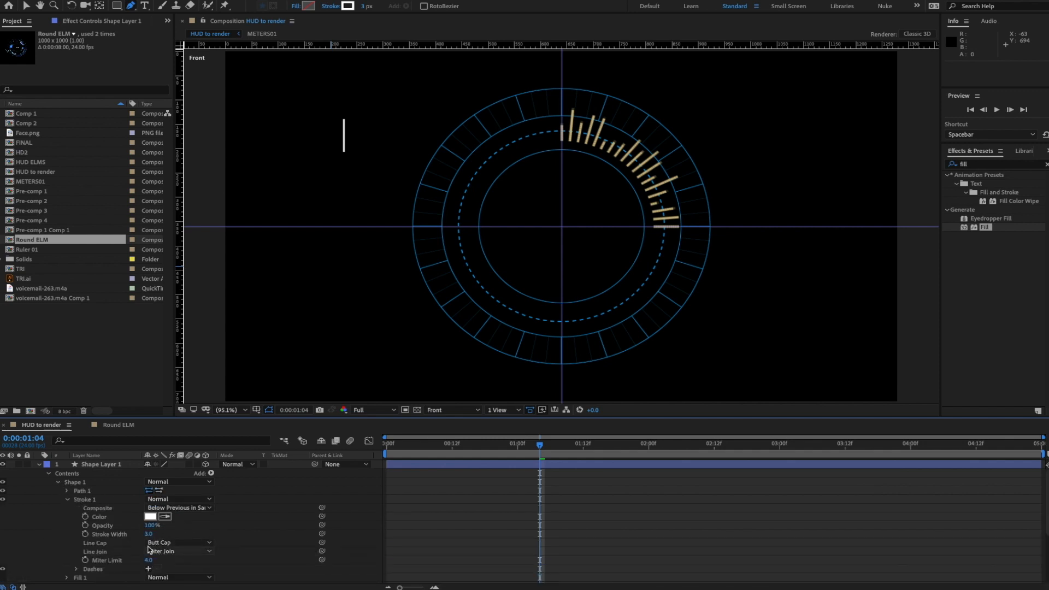
click(178, 543)
click(183, 563)
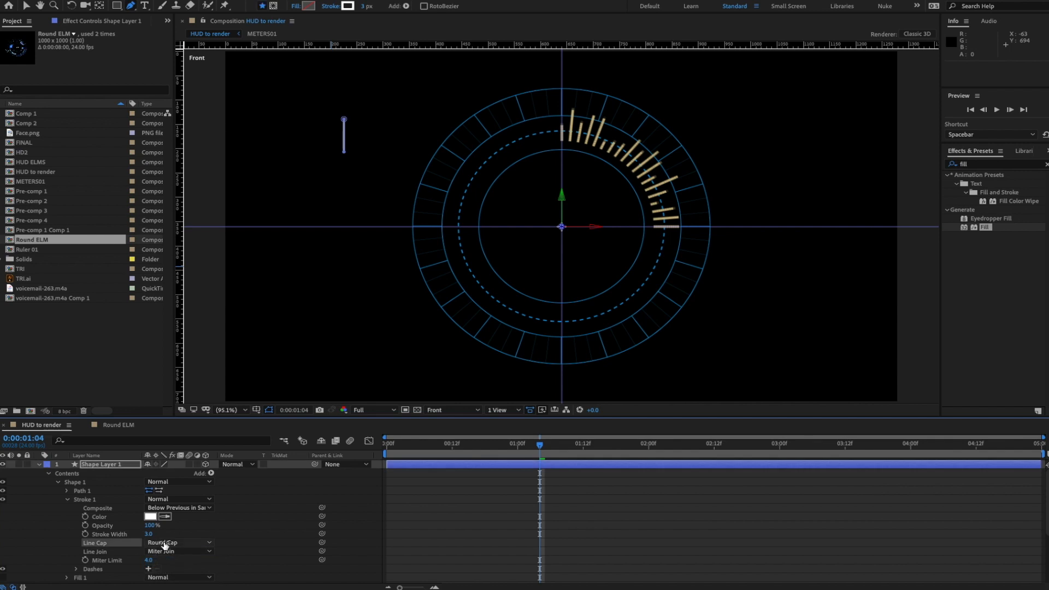
- Change the stroke colour to blue 12A3C7
click(151, 518)
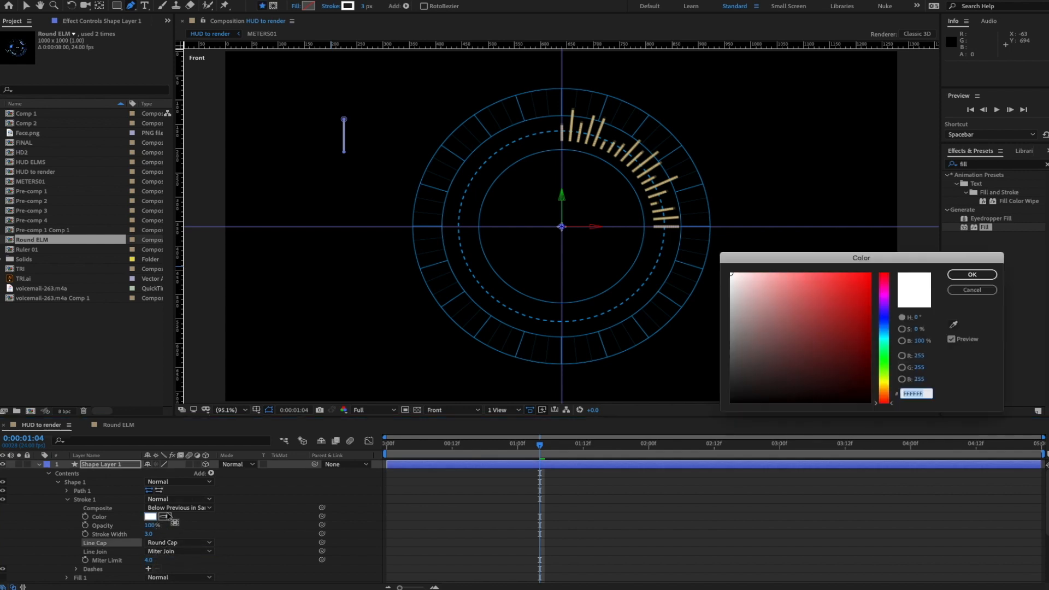
click(880, 334)
click(869, 328)
click(855, 302)
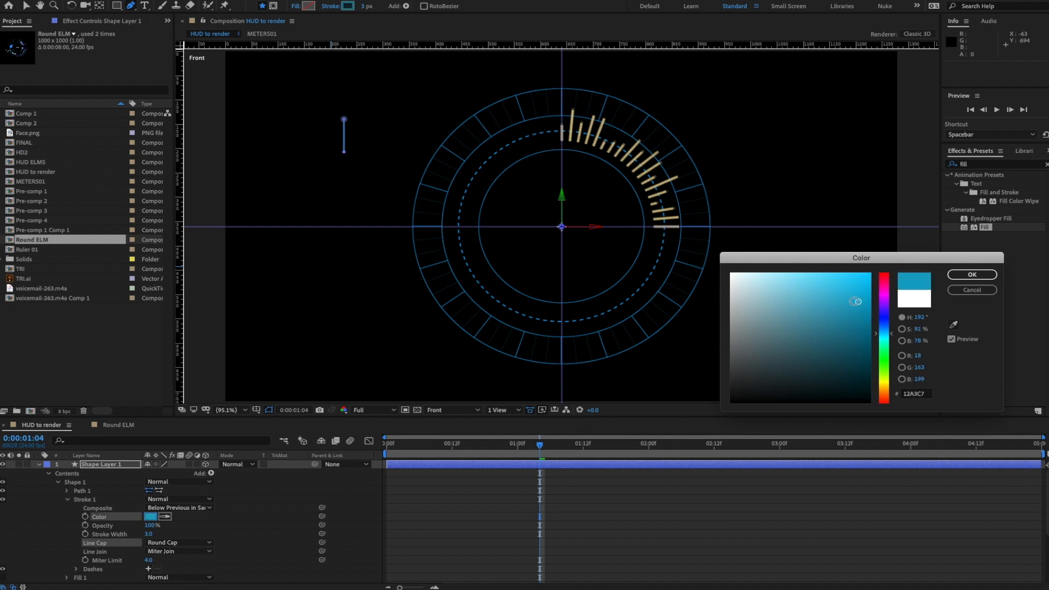
click(972, 275)
click(291, 507)
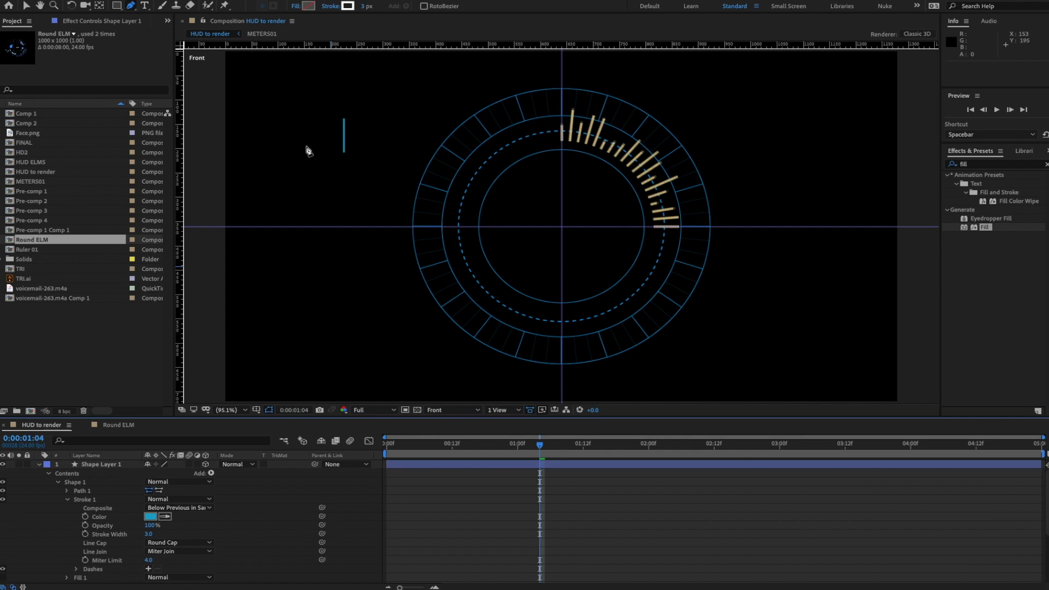
- Rename the new shape layer to Meters02
click(68, 500)
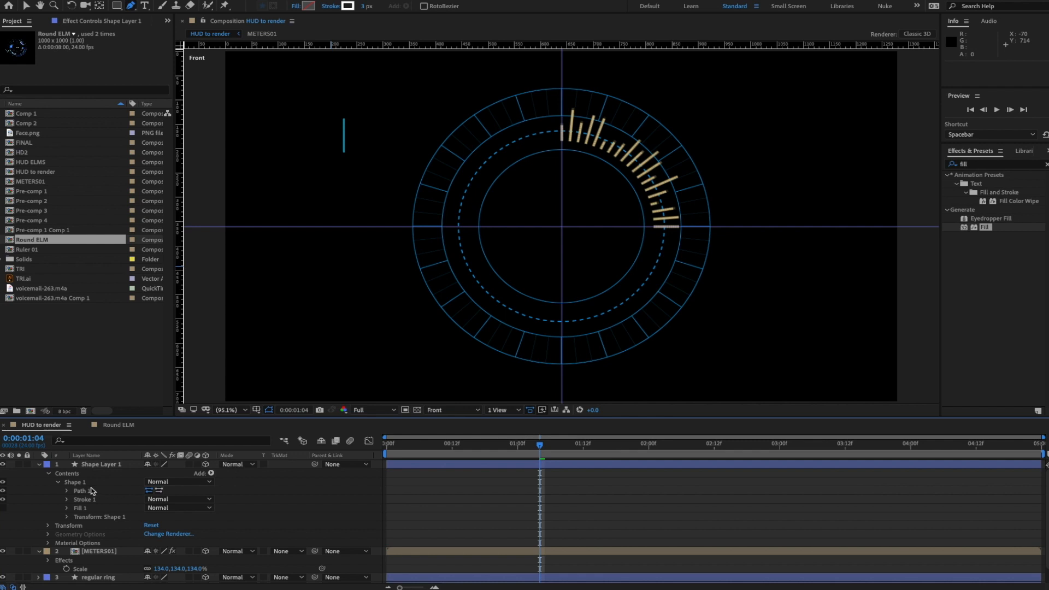
click(73, 483)
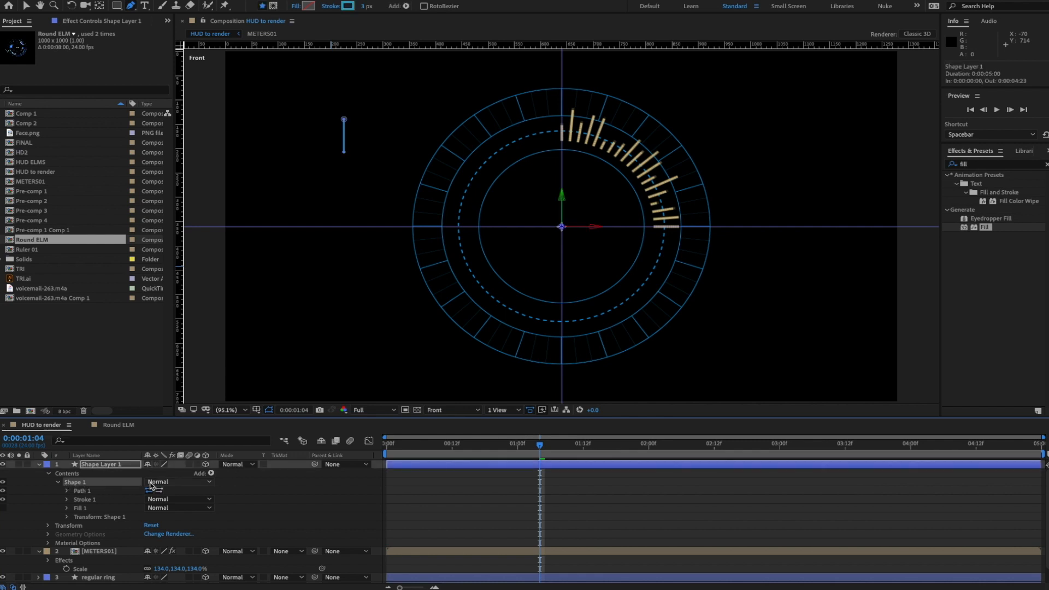
click(93, 465)
key(Return)
text(Meters)
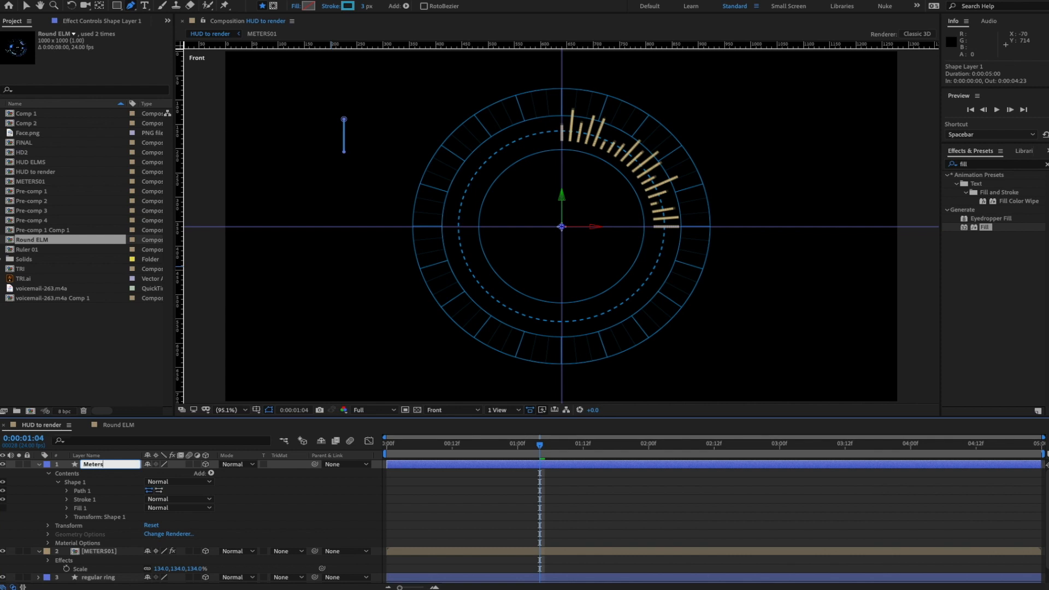
text(02)
key(Return)
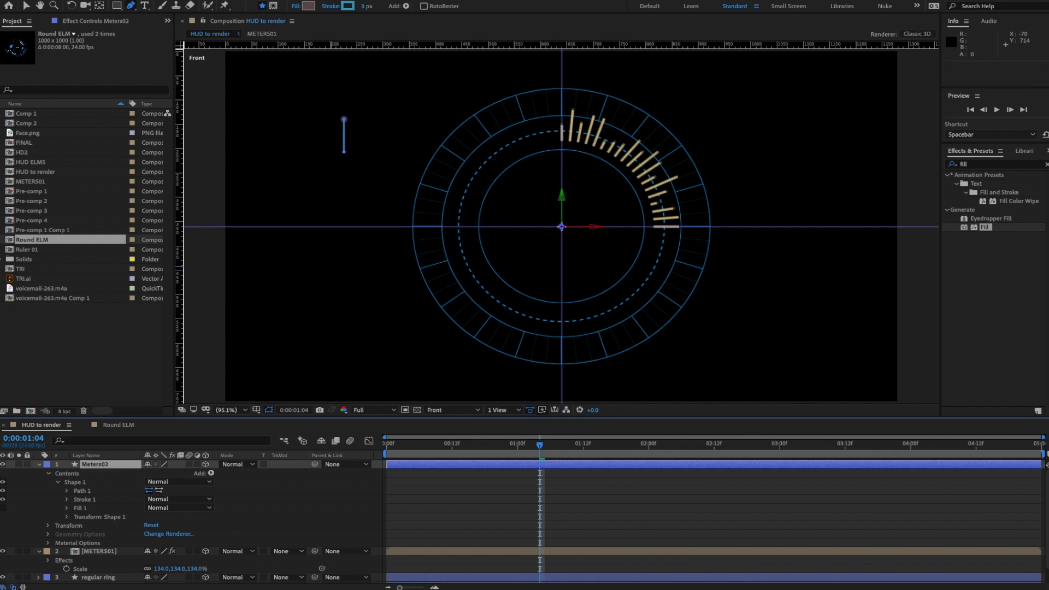
- Rename the Shape 1 group to 'blue line'
click(81, 483)
key(Return)
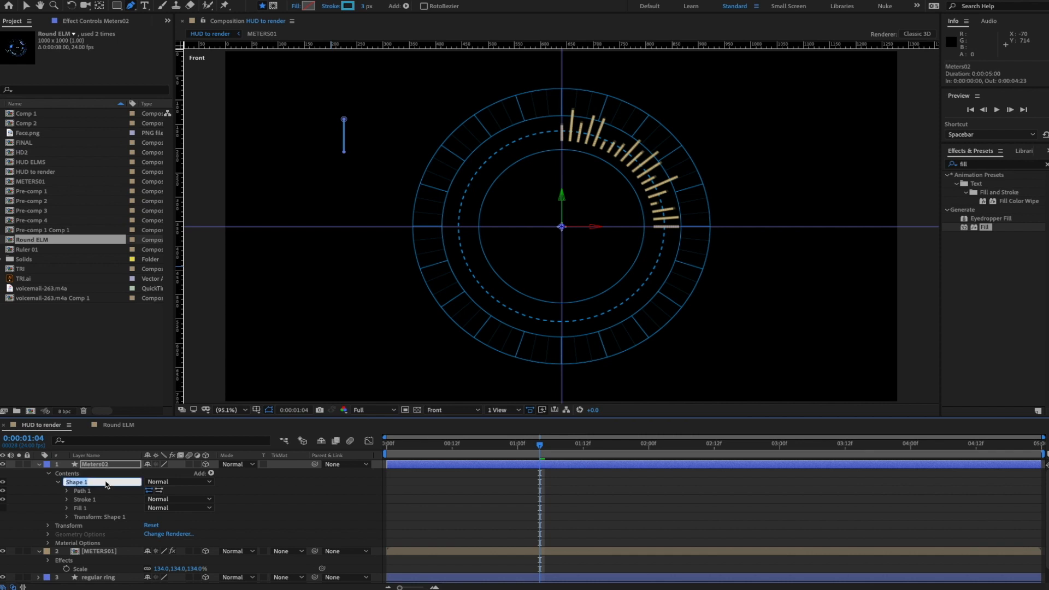
text(bu)
text(ue line)
key(Return)
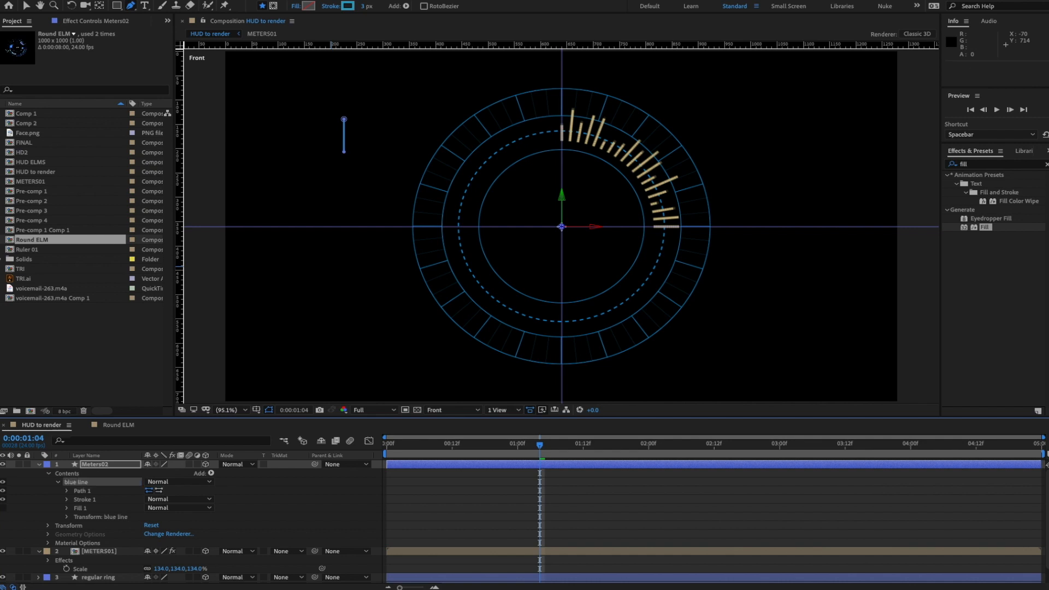
- Duplicate the blue line group and name the copy 'small orange line'
click(71, 484)
key(ctrl+d)
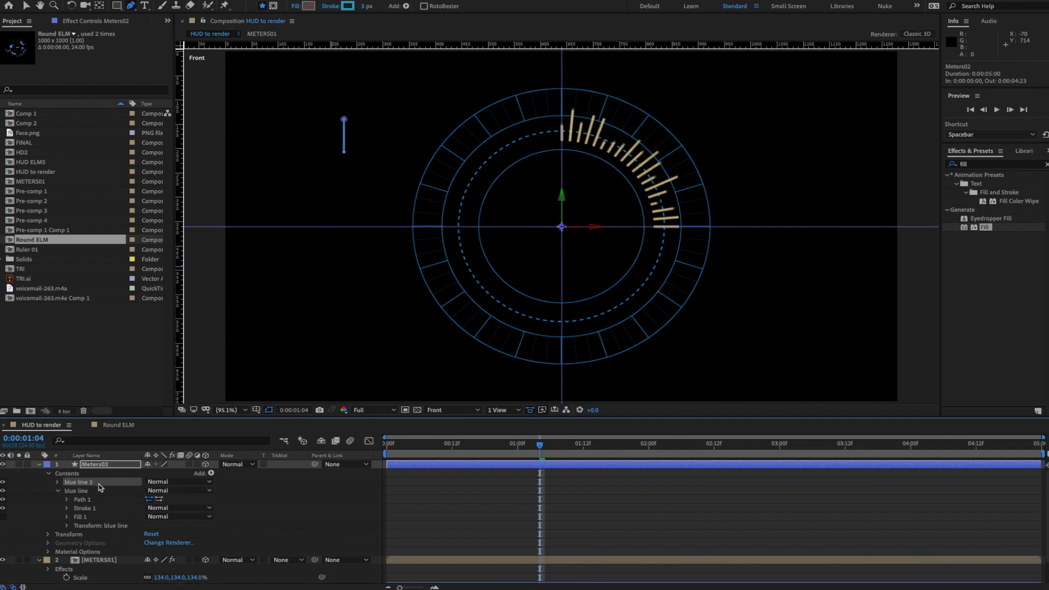
key(Return)
text(small orang)
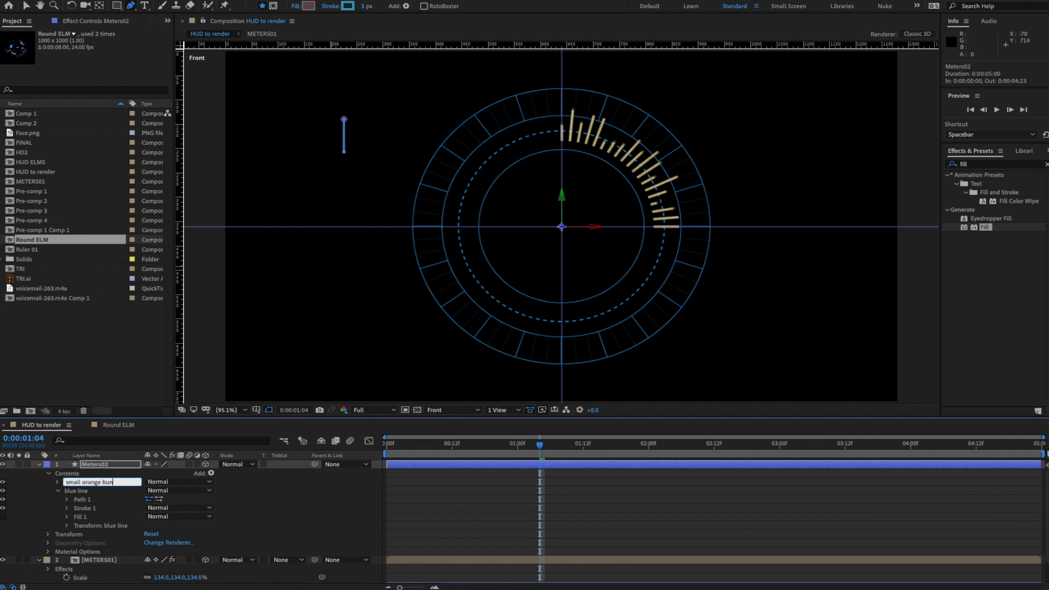
text(e line)
key(Return)
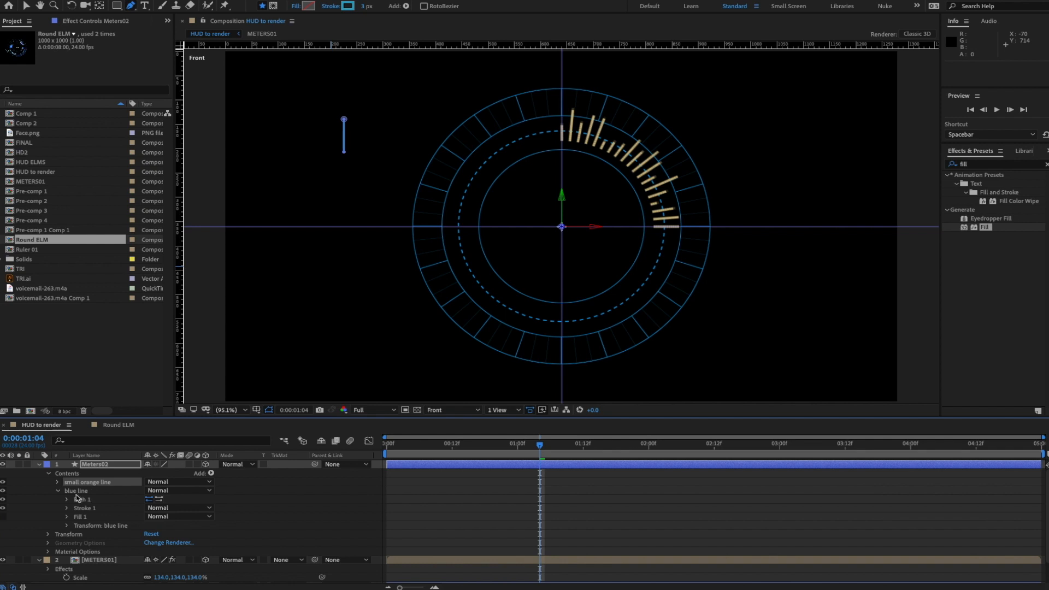
click(58, 483)
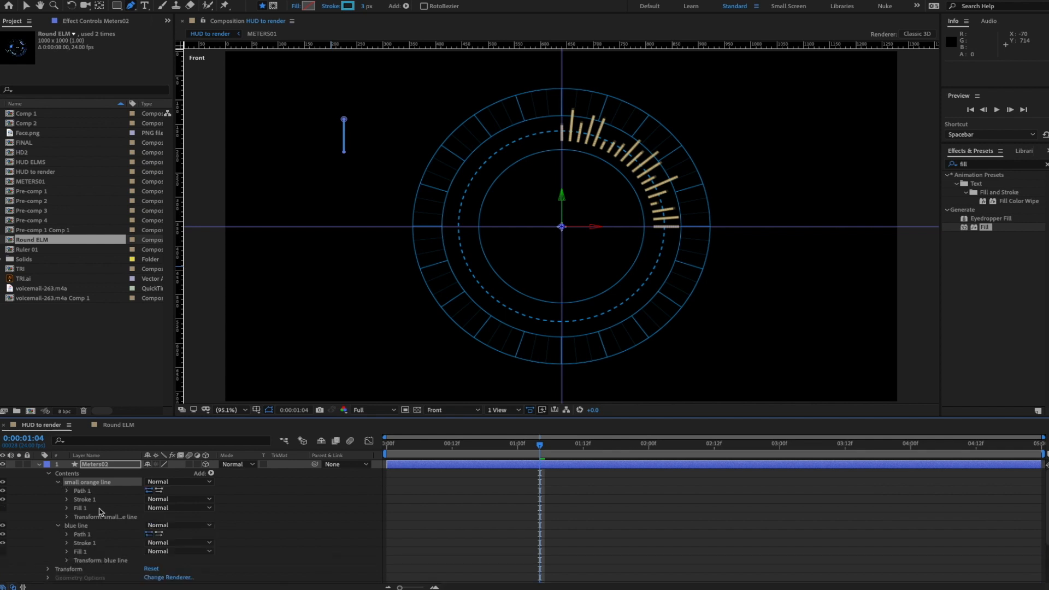
- Shorten the small orange line's path into a short segment by moving its lower vertex
click(67, 491)
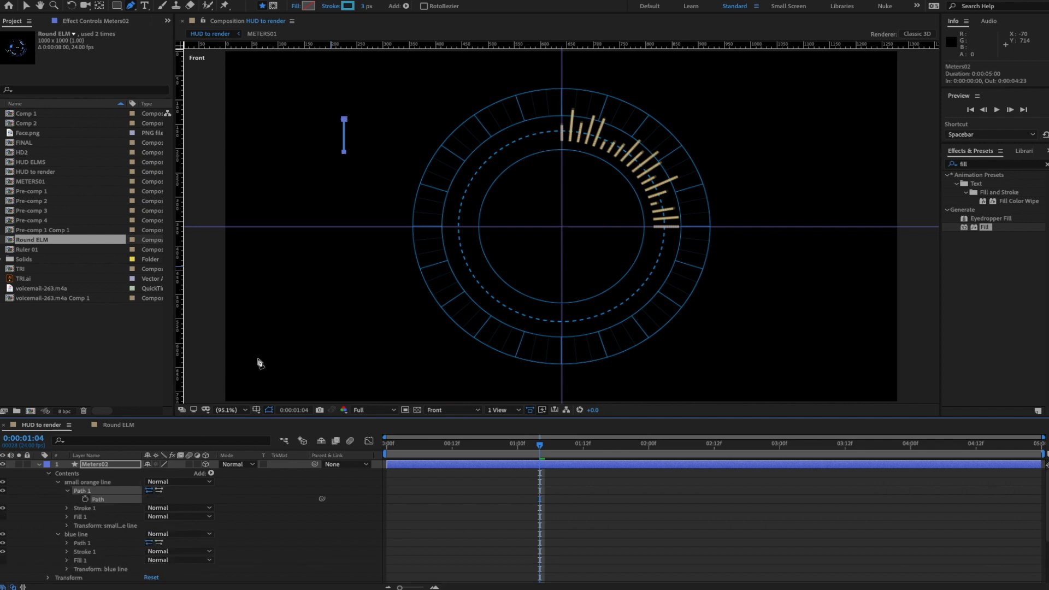
drag(344, 153, 344, 192)
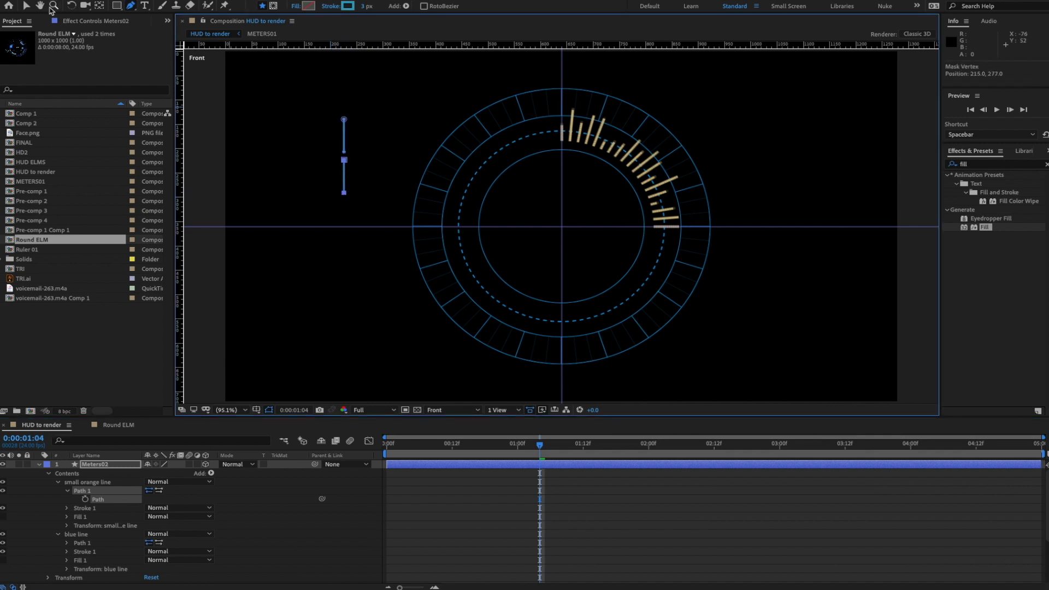
click(26, 6)
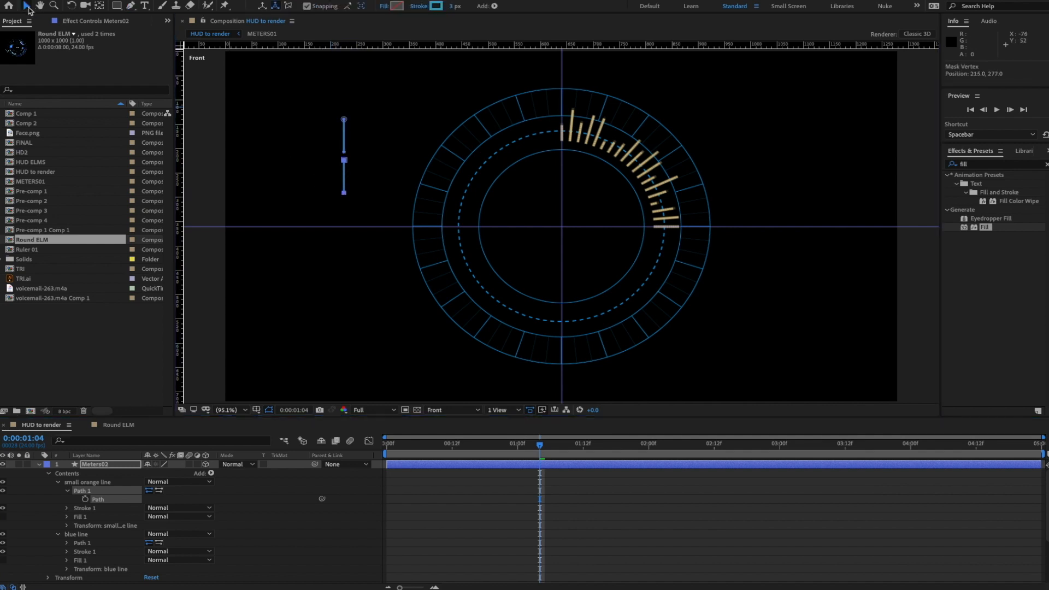
click(347, 194)
drag(344, 192, 344, 167)
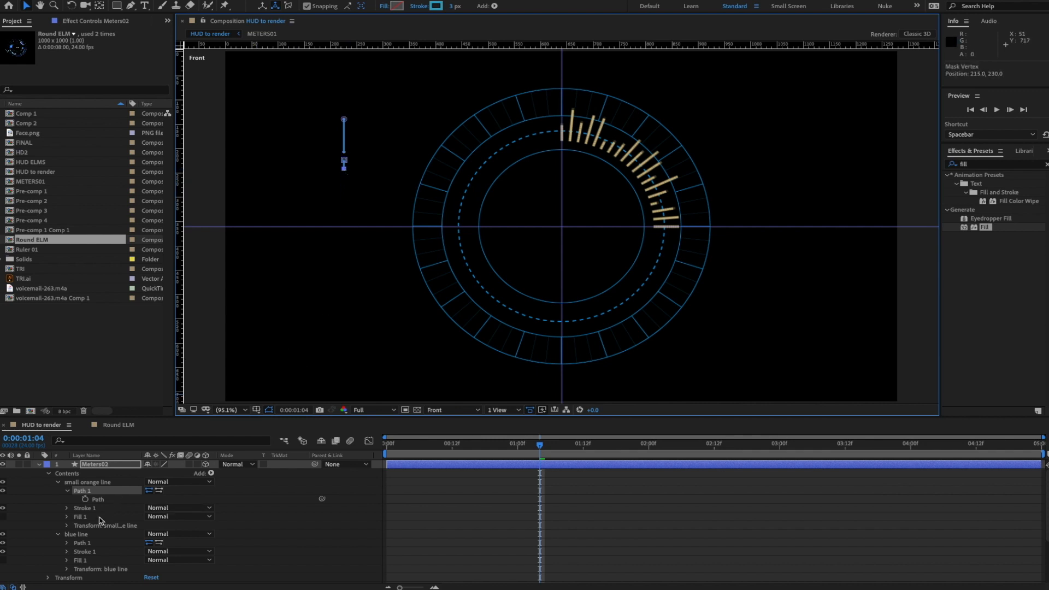
- Set the small orange line's stroke colour to orange #A68222
click(66, 508)
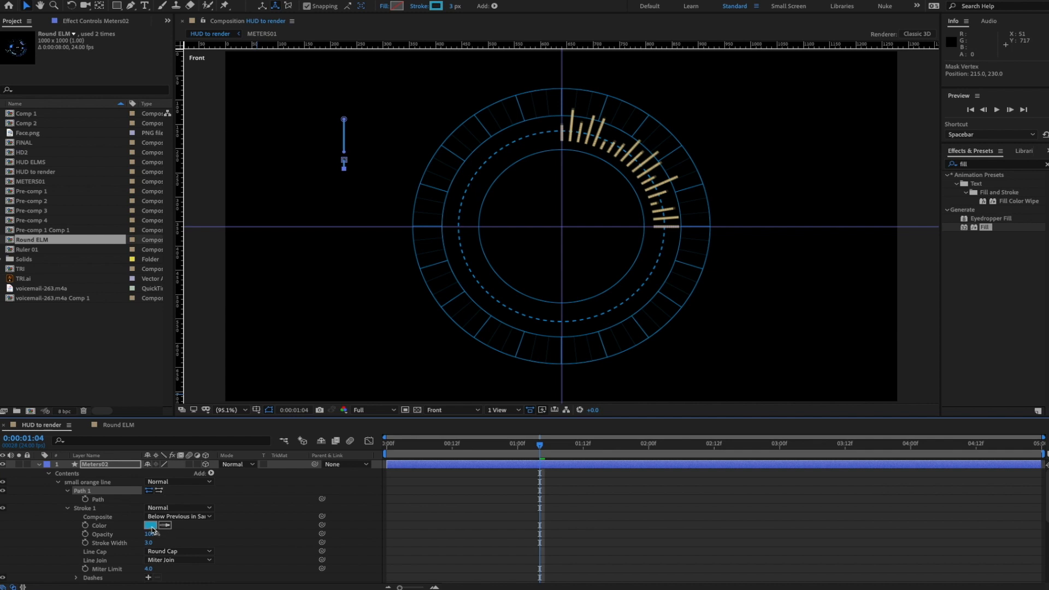
click(151, 525)
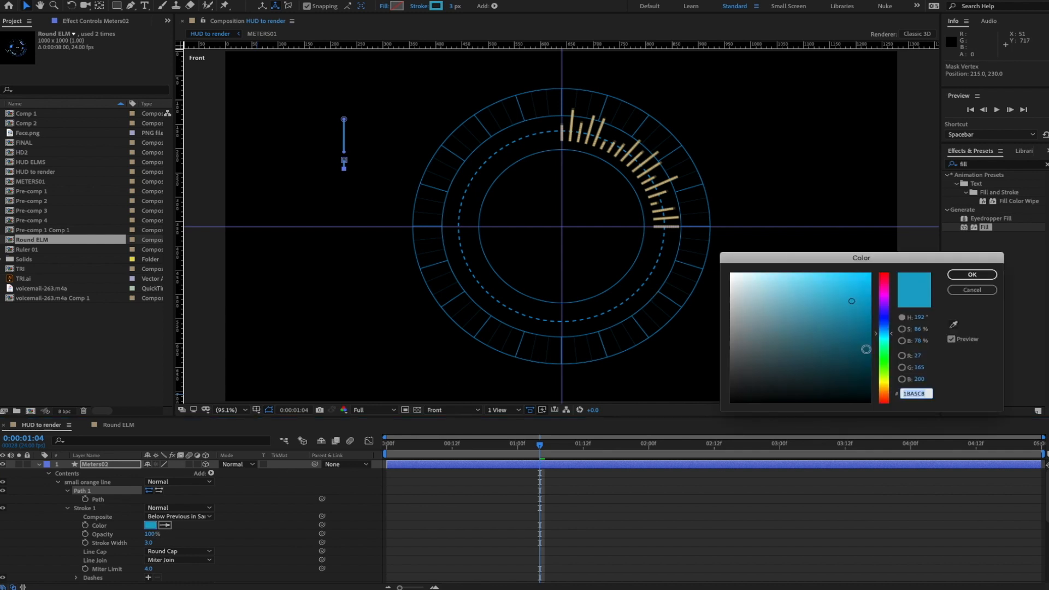
click(883, 383)
click(824, 337)
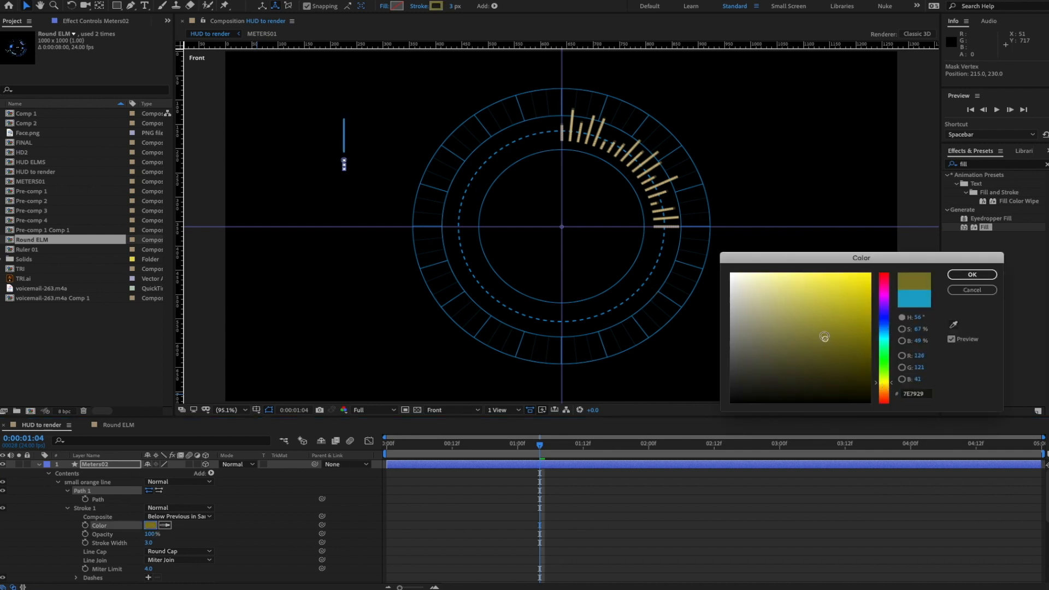
click(892, 387)
click(842, 319)
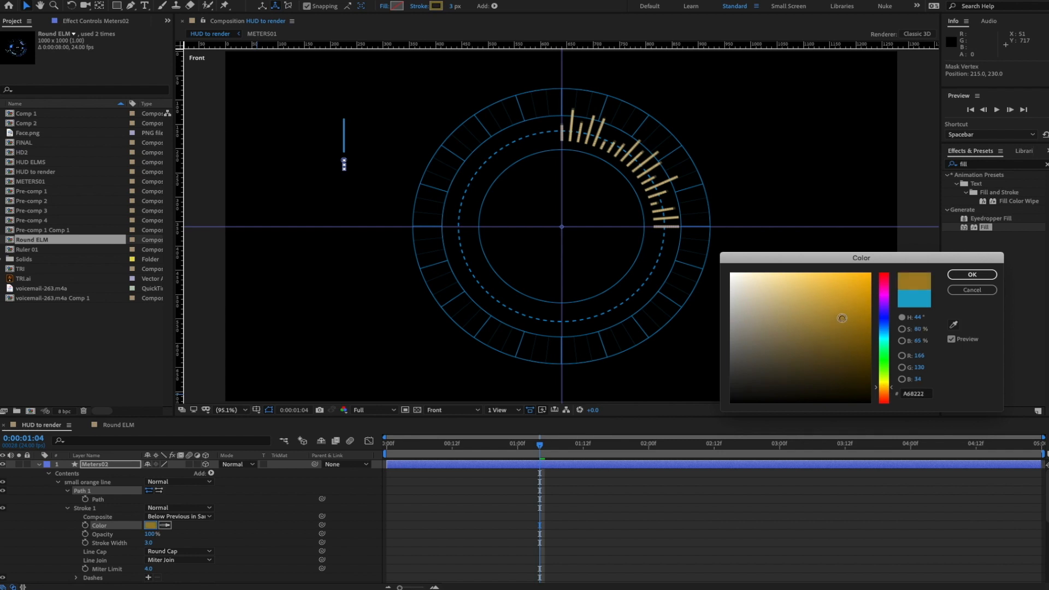
click(972, 275)
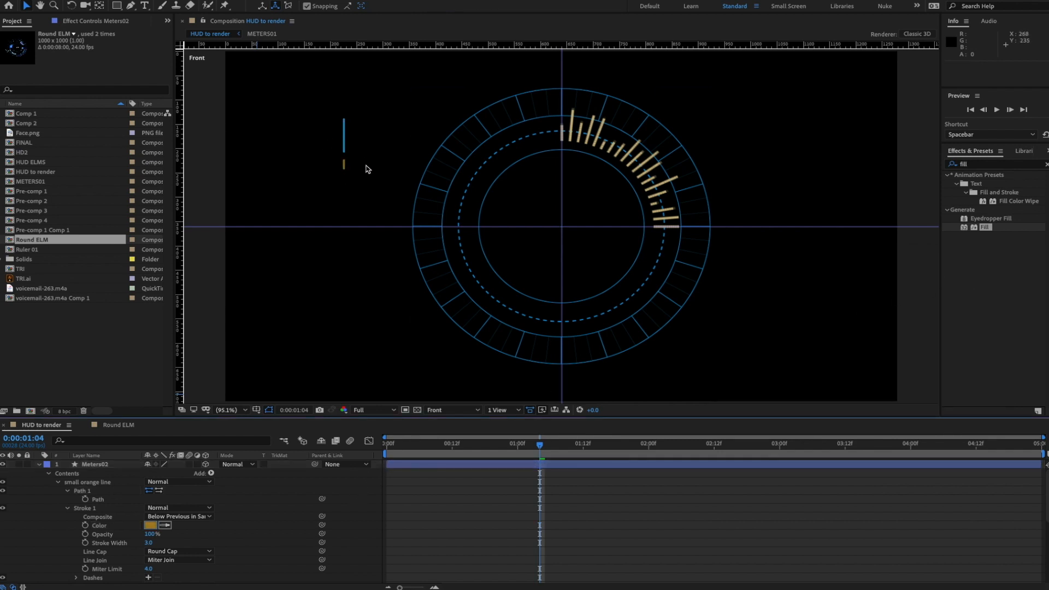
- Zoom in on the two lines and move the orange segment's path up toward the blue line
key(period)
key(period)
key(space)
drag(333, 144, 673, 250)
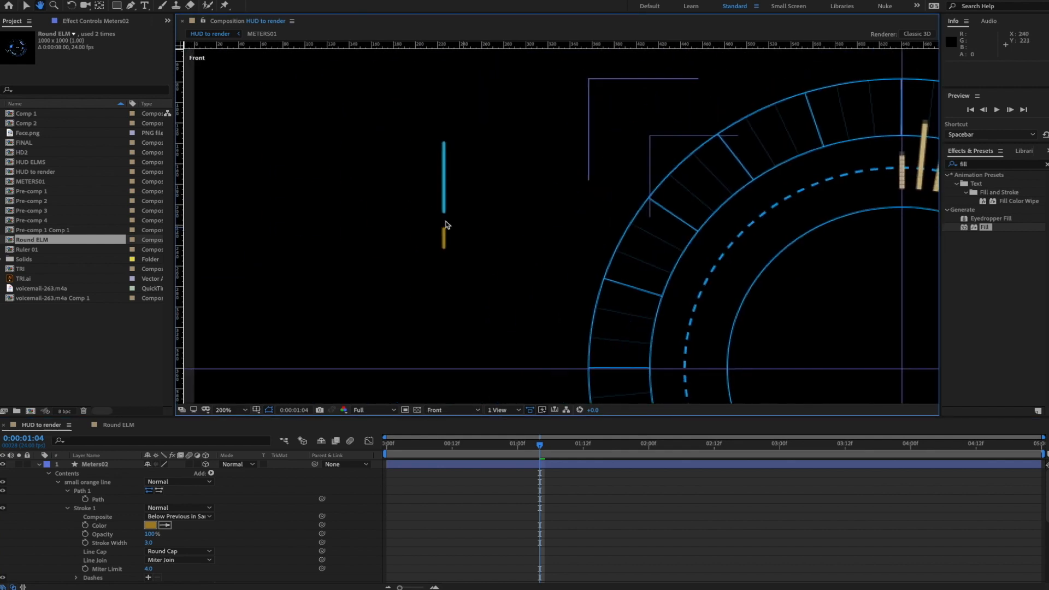
key(period)
drag(443, 225, 544, 239)
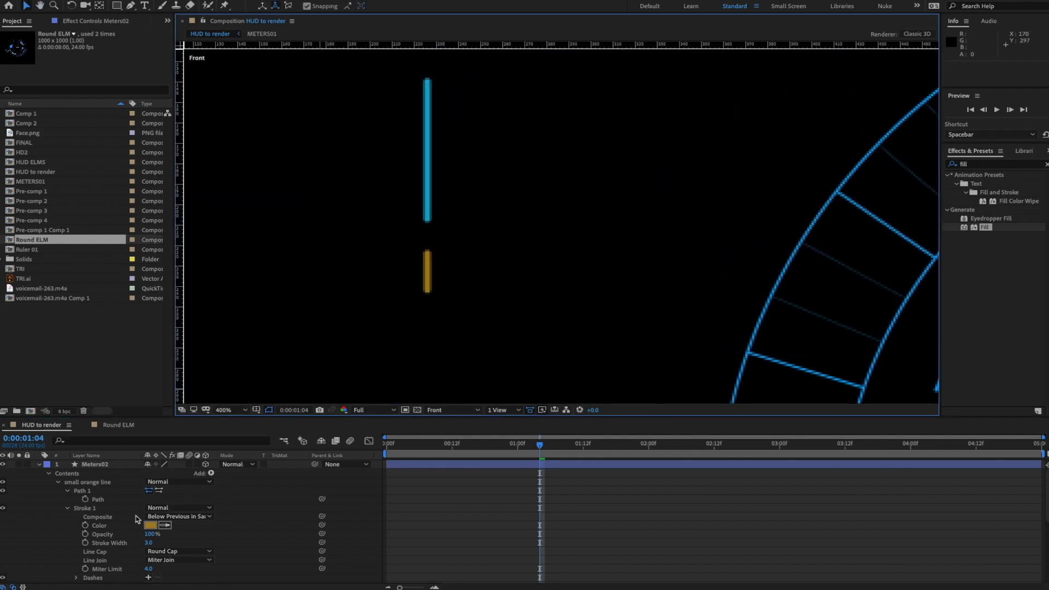
click(98, 500)
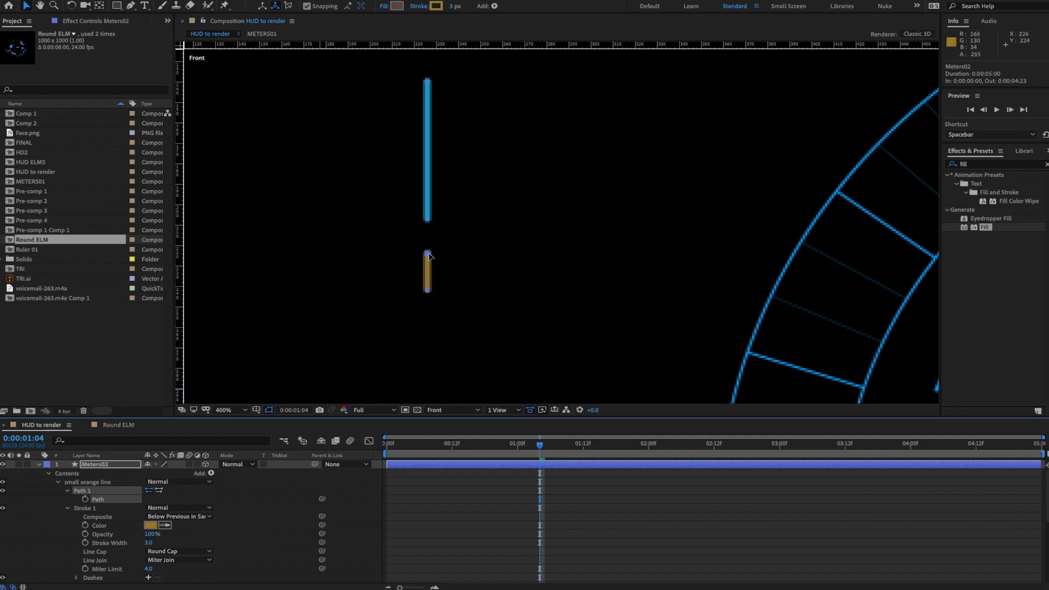
drag(429, 256, 430, 239)
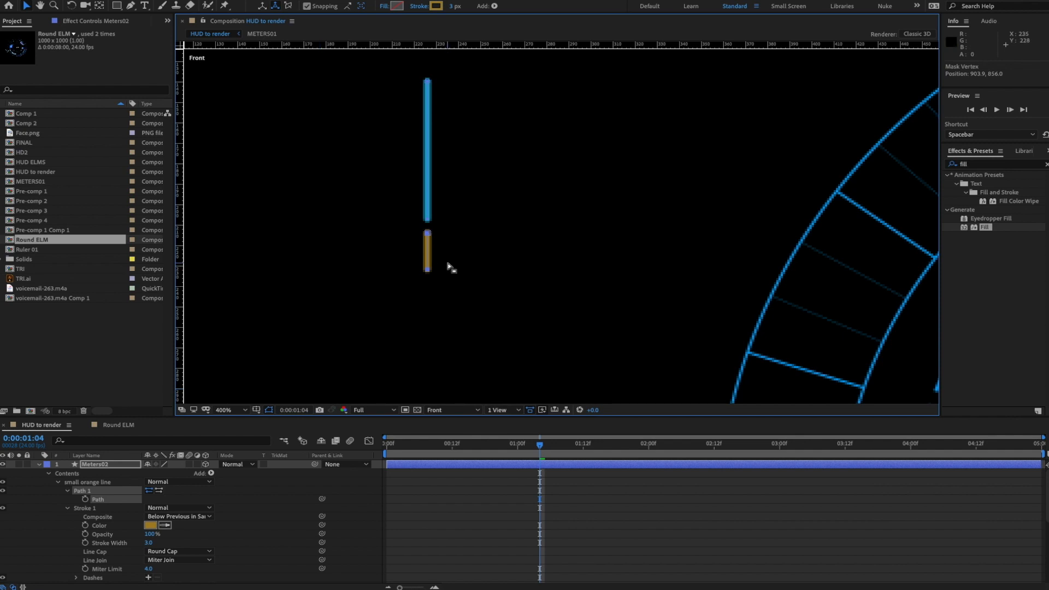
key(comma)
key(comma)
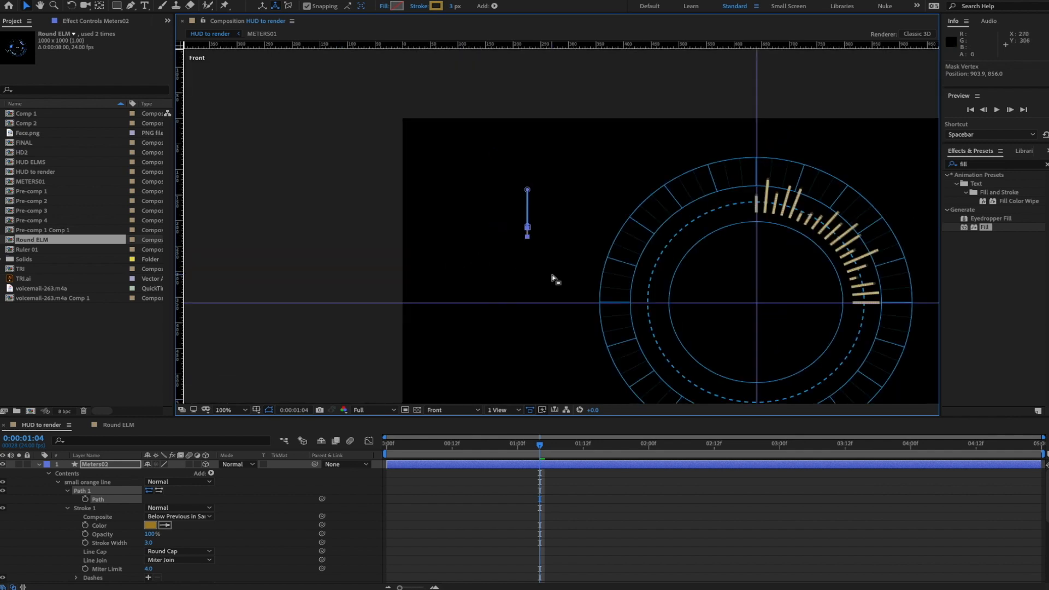
key(period)
- Try and undo top-vertex edits on both lines, then raise the orange segment's bottom end
click(494, 154)
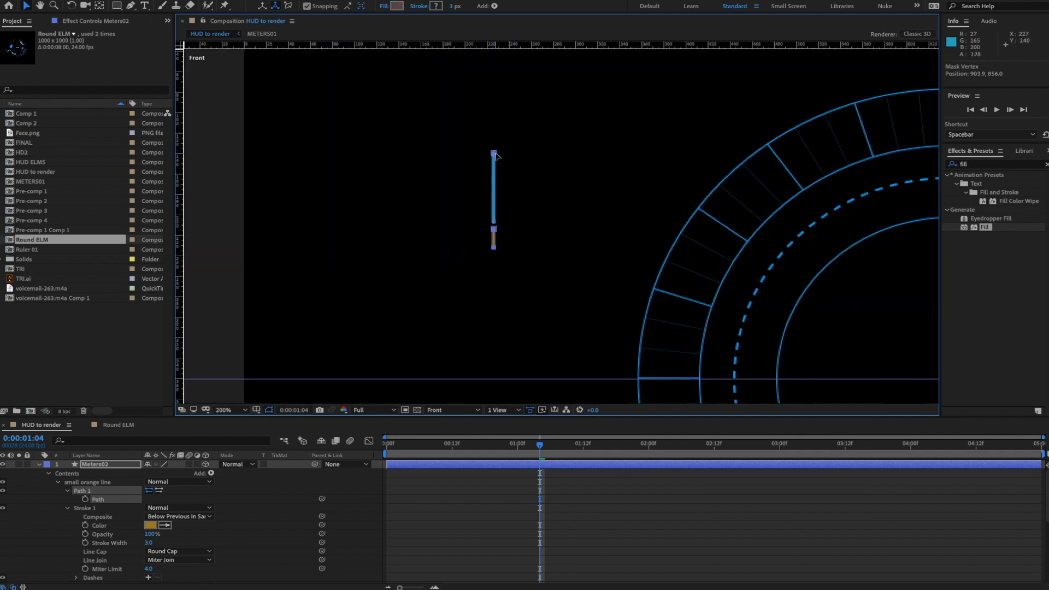
drag(495, 156, 495, 176)
key(ctrl+z)
click(521, 163)
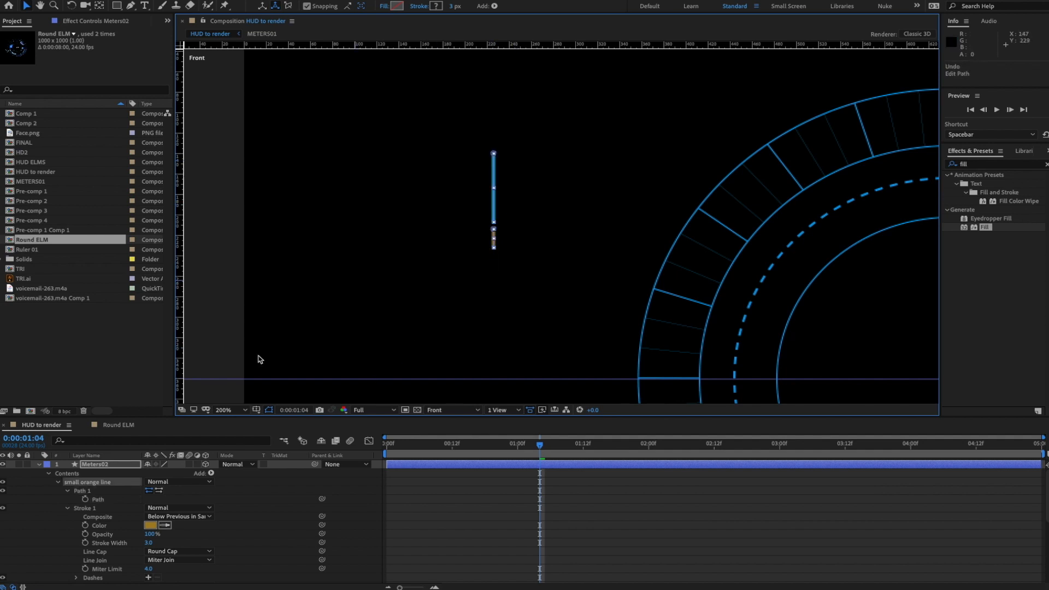
click(67, 491)
click(67, 499)
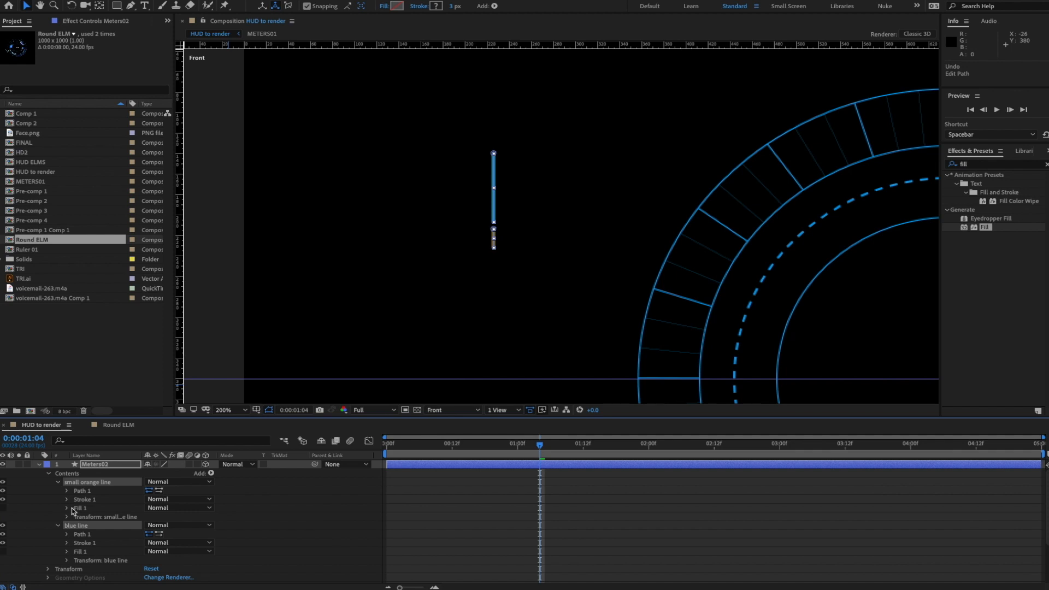
click(68, 534)
click(101, 541)
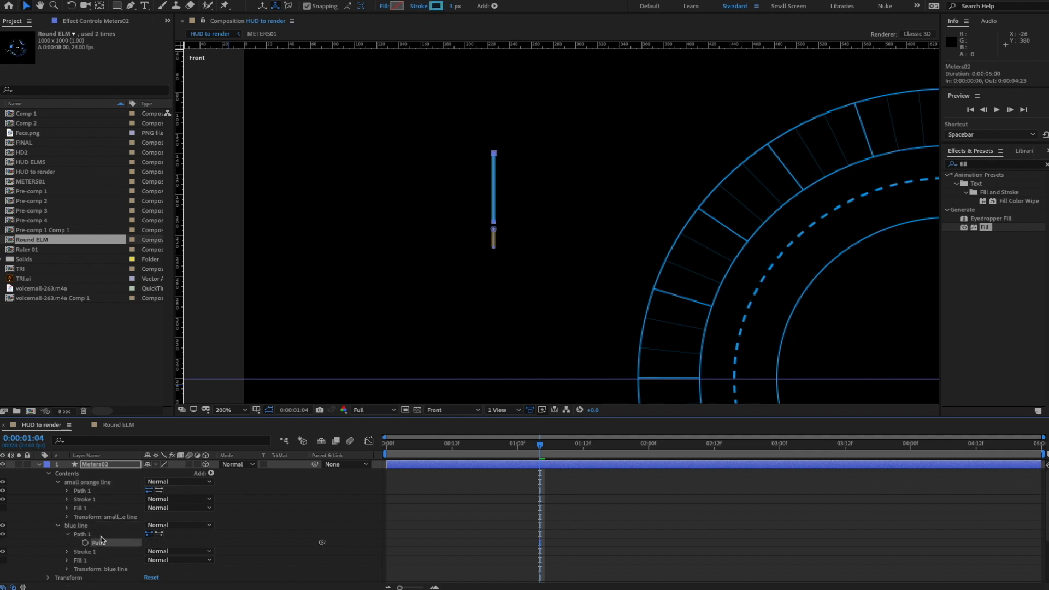
click(497, 156)
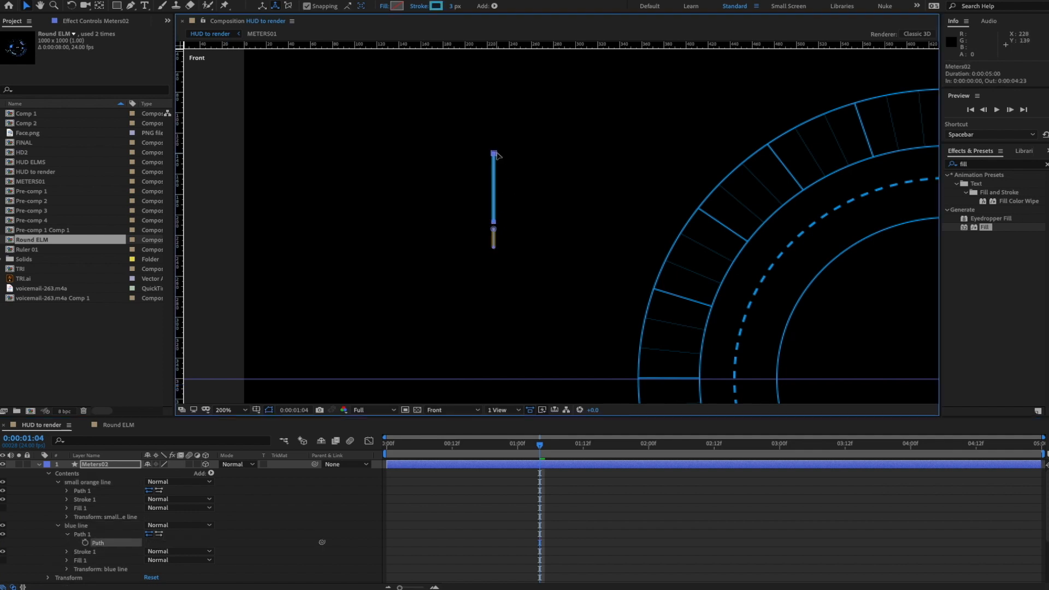
drag(498, 156, 499, 181)
key(ctrl+z)
click(493, 249)
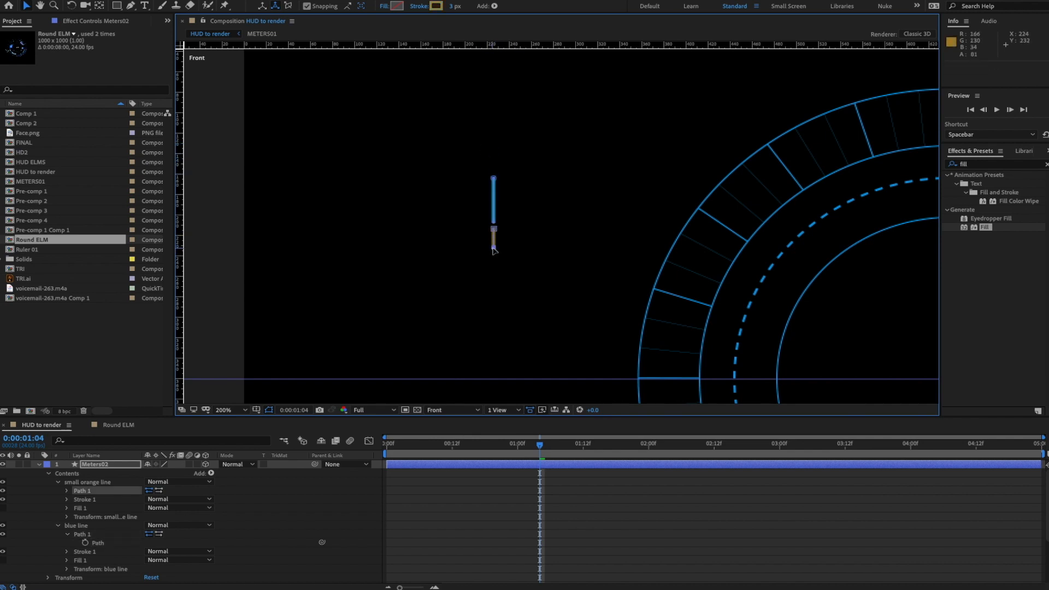
drag(494, 250, 495, 242)
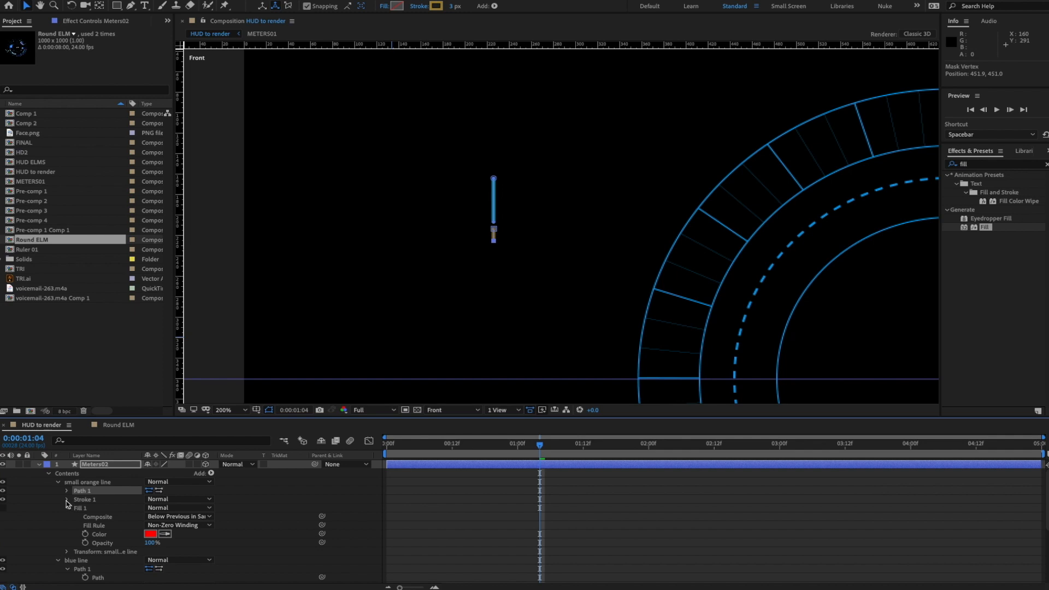
- Change the small orange line's stroke to a brighter orange and deselect Meters02
click(67, 500)
click(152, 517)
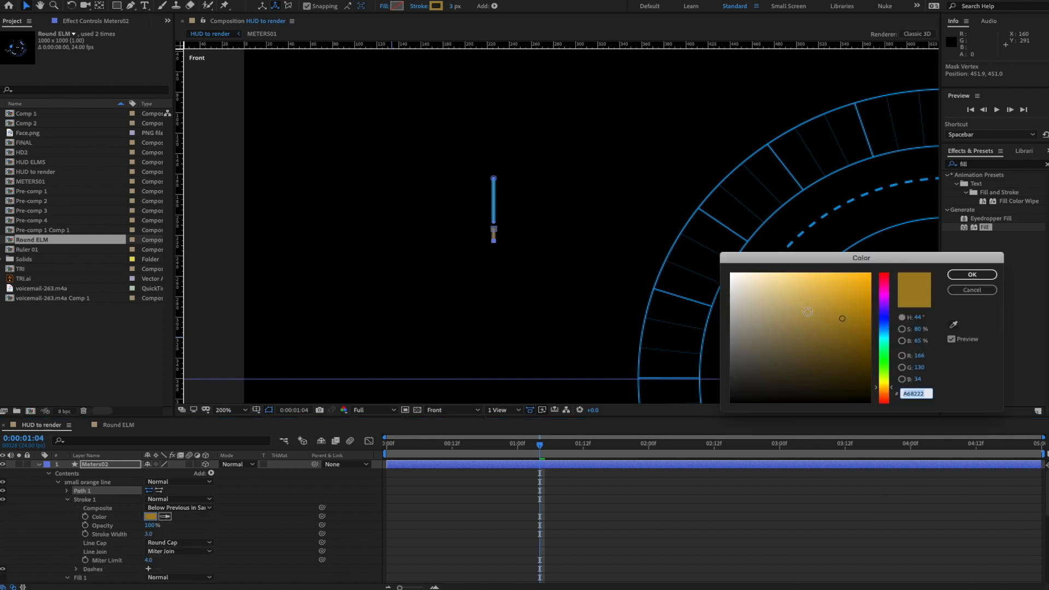
drag(849, 317, 869, 275)
click(972, 275)
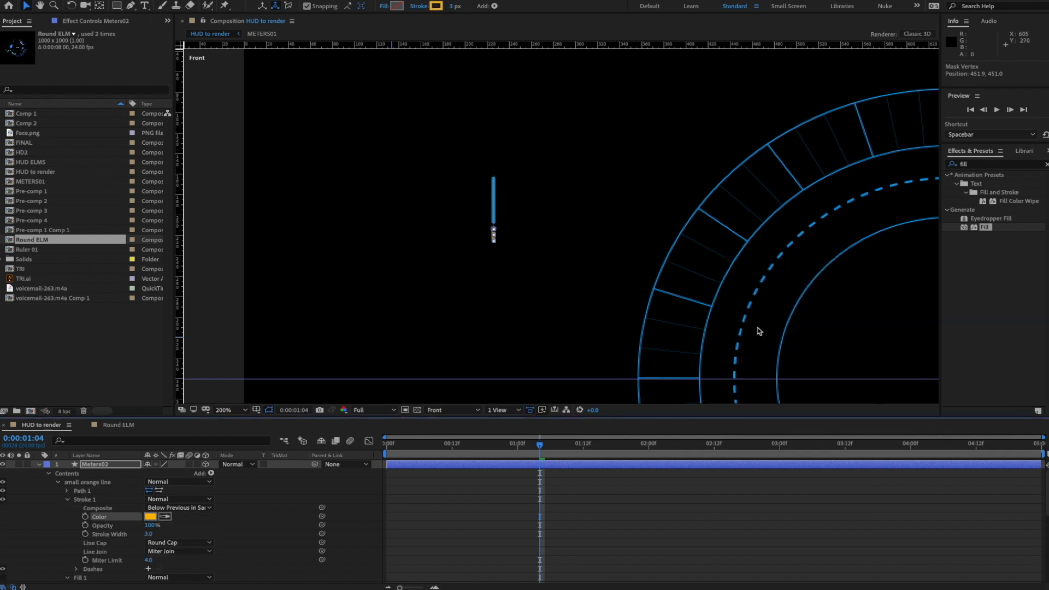
click(336, 507)
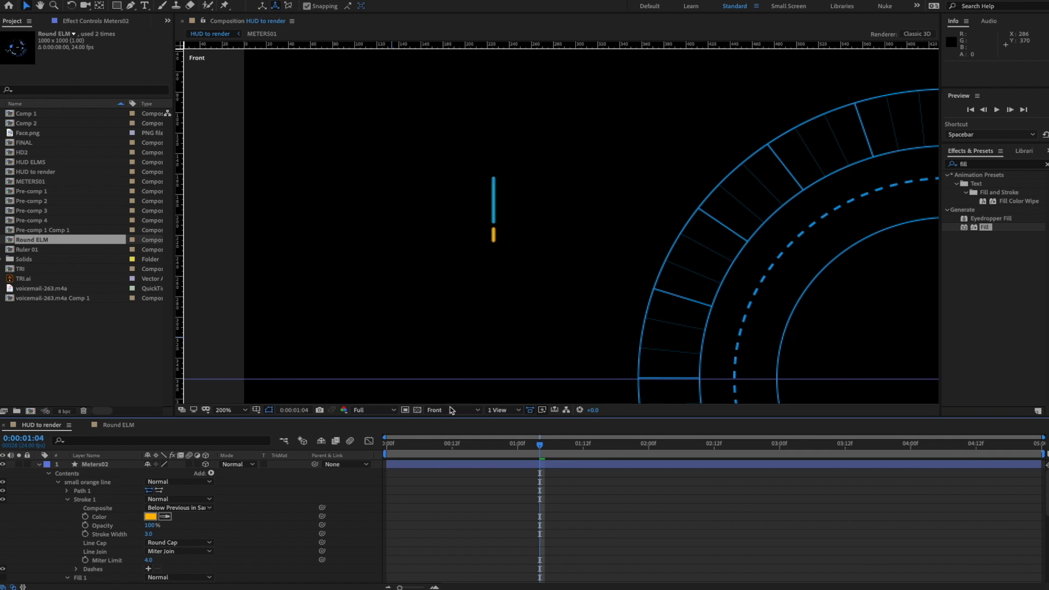
- Zoom out and pan to centre the whole HUD ring in view
key(comma)
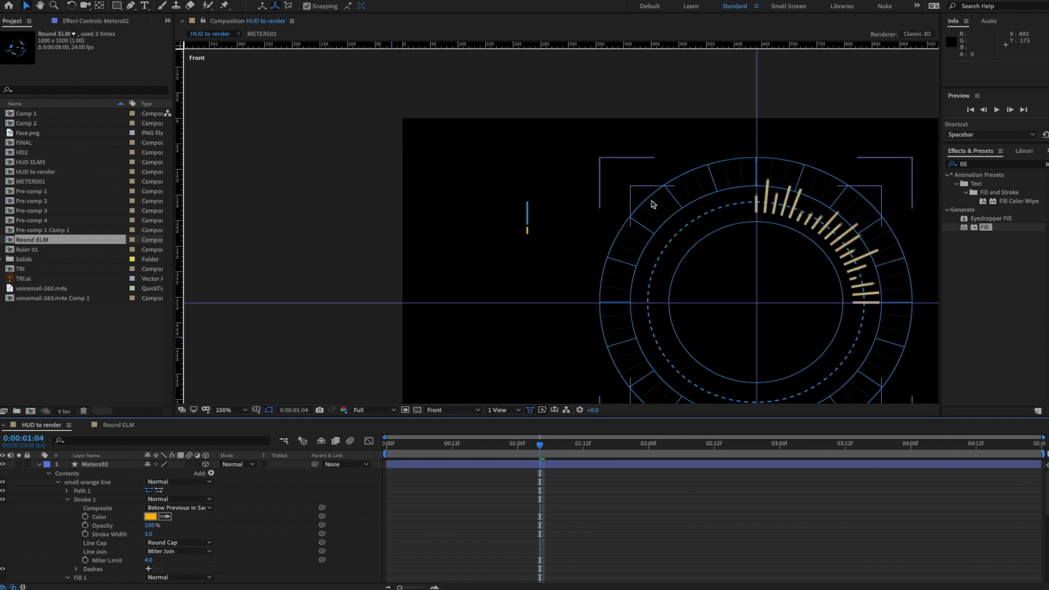
key(h)
drag(763, 234, 677, 202)
key(v)
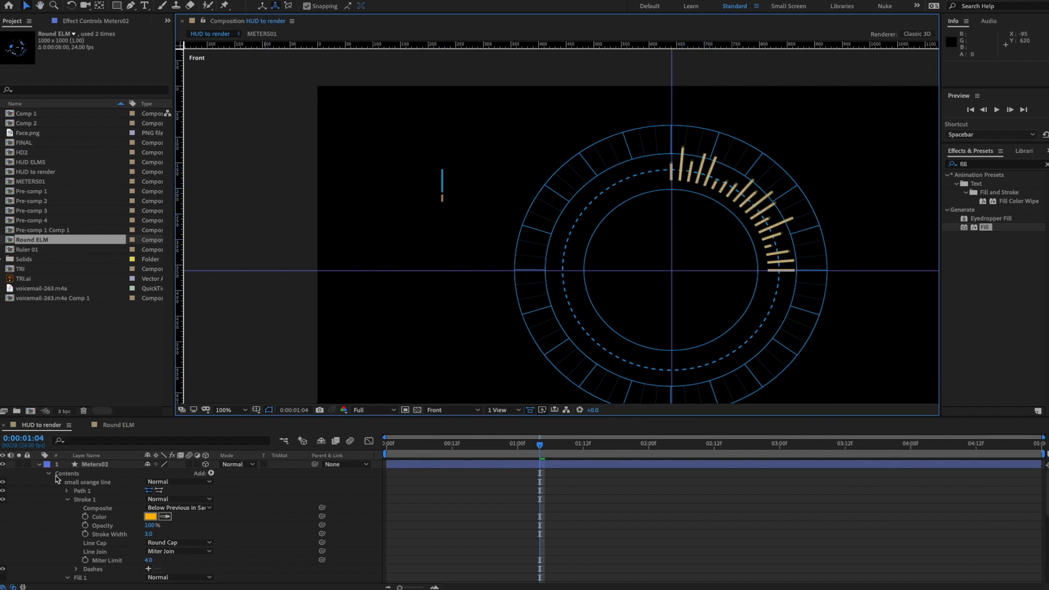
- Solo Meters02, select both lines' paths, and drag them onto the comp's vertical centre line
click(19, 465)
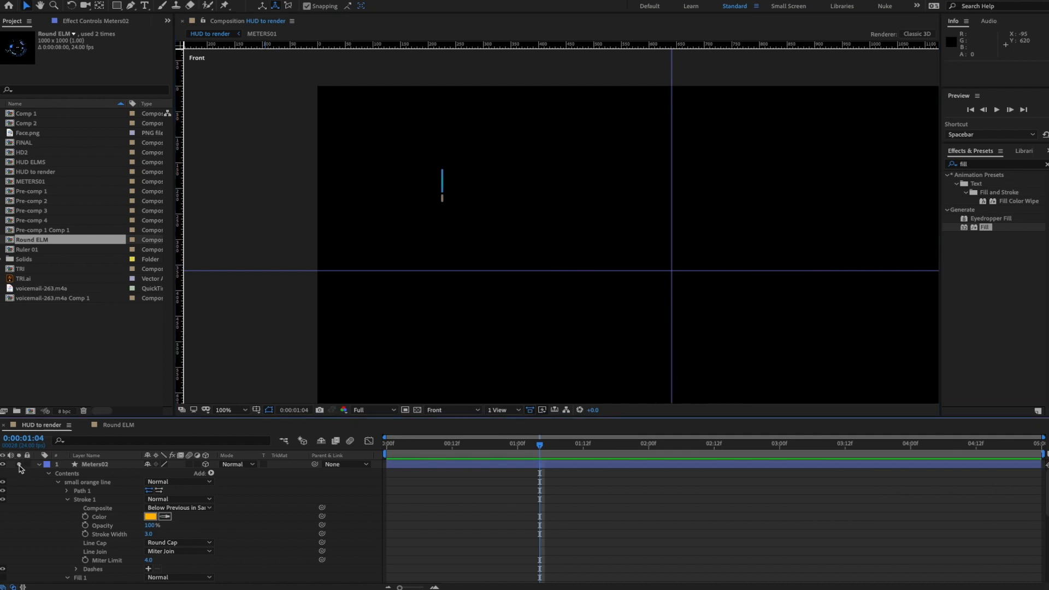
click(68, 499)
click(67, 508)
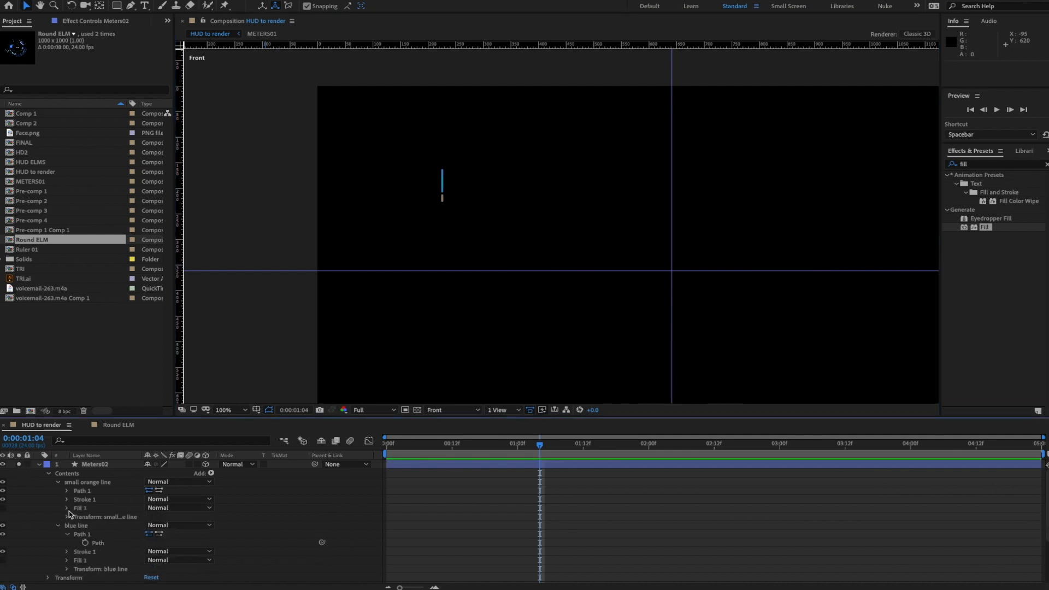
click(94, 544)
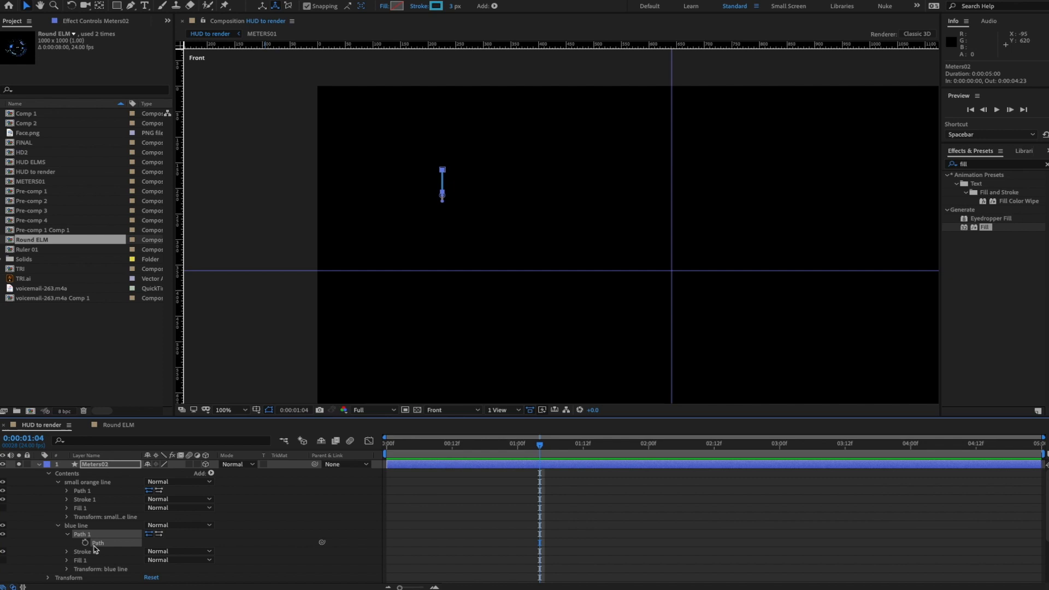
click(67, 491)
shift+click(98, 499)
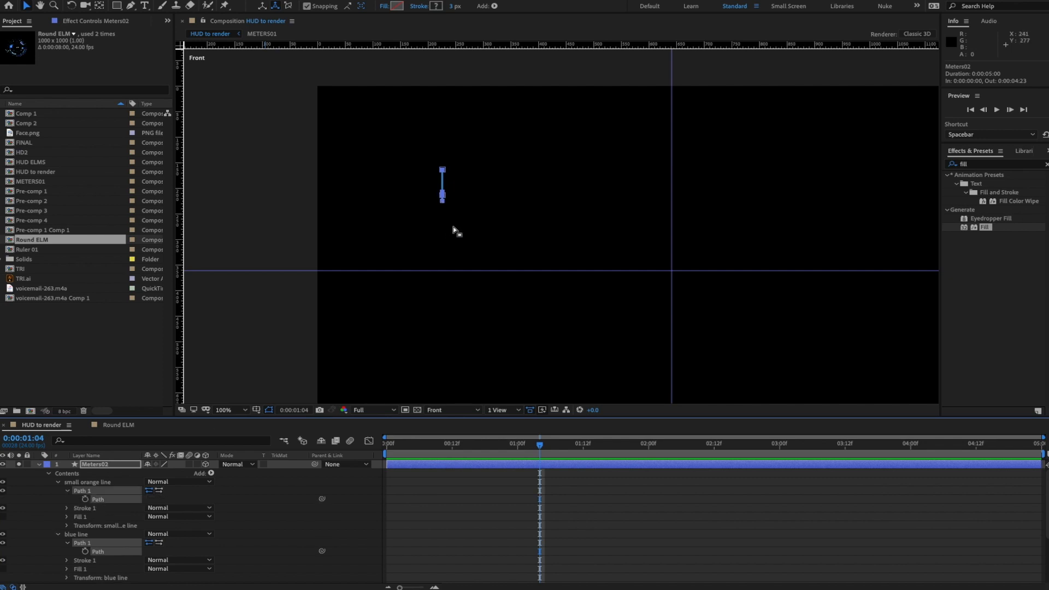
scroll(508, 197, up, 1)
drag(510, 192, 433, 241)
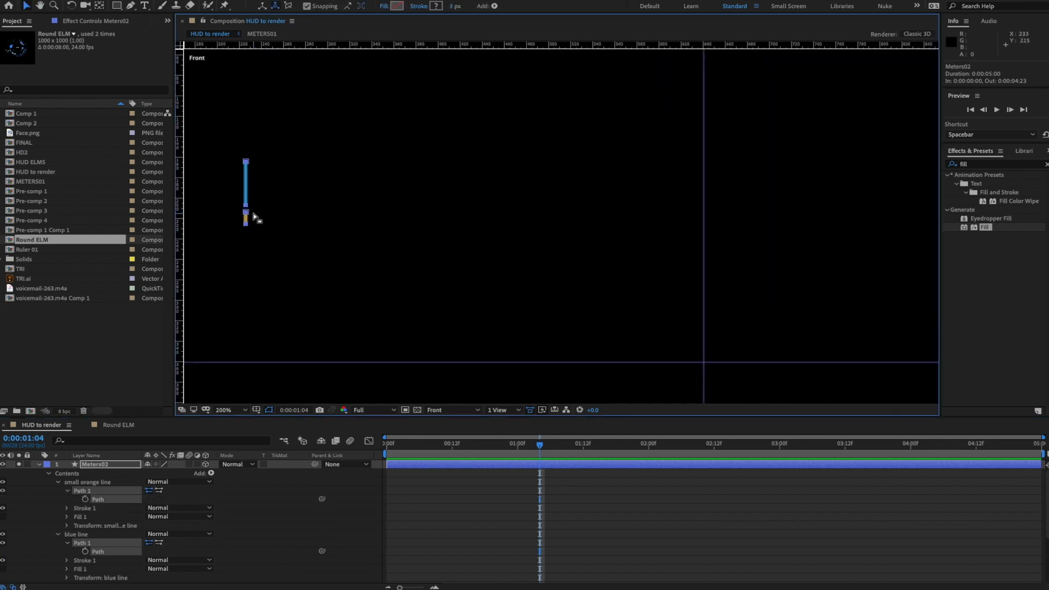
drag(247, 214, 706, 223)
- Return the view to 100% and move both lines up near the top of the ring
scroll(712, 220, up, 1)
drag(843, 218, 708, 253)
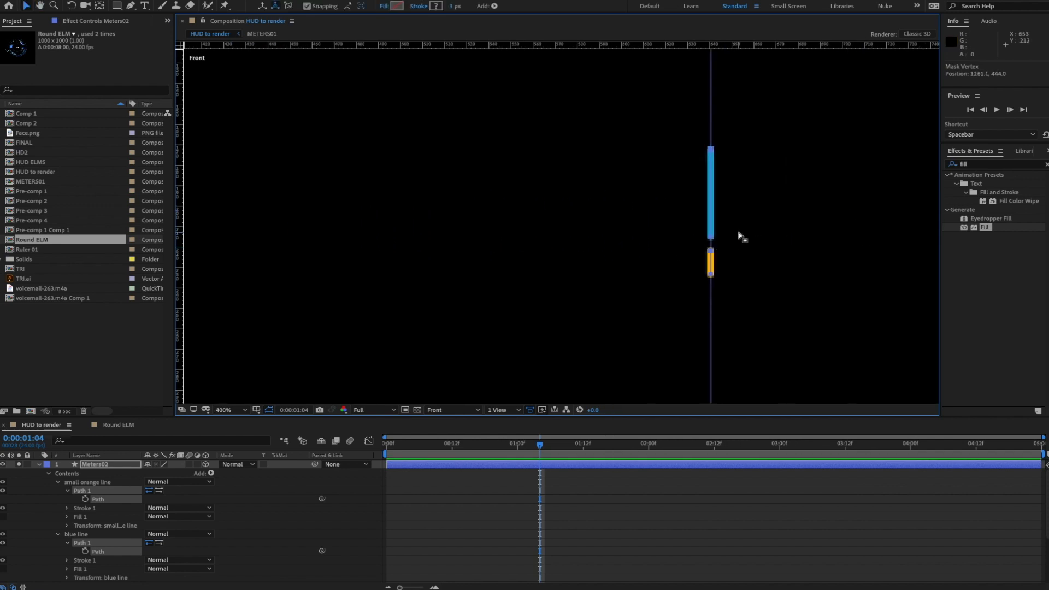
key(slash)
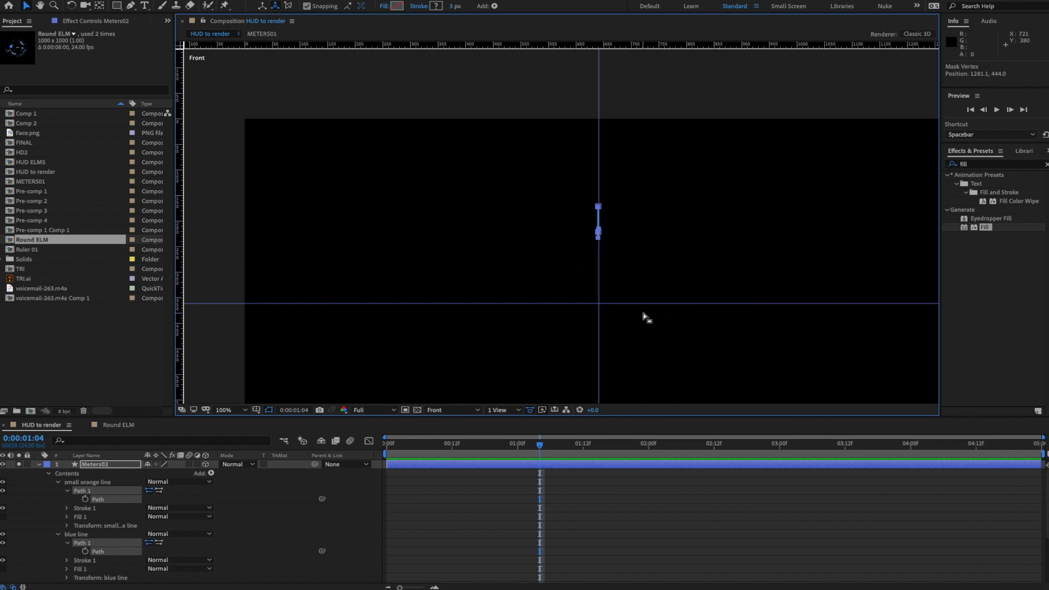
key(space)
drag(698, 279, 677, 199)
drag(580, 132, 582, 98)
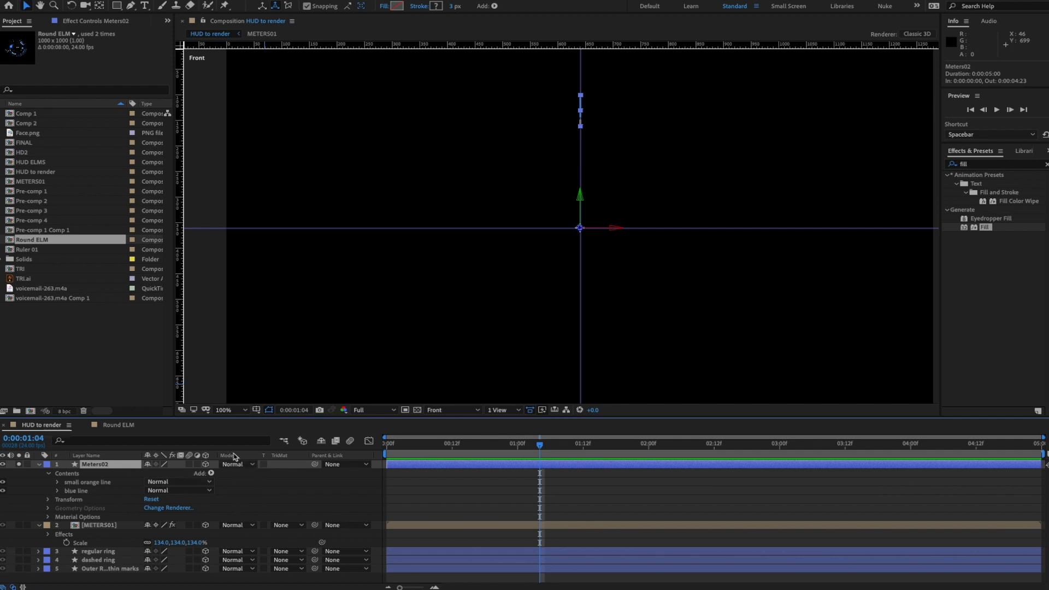
- Add Repeater 1 to the blue line group, repeating the line into three copies
click(58, 492)
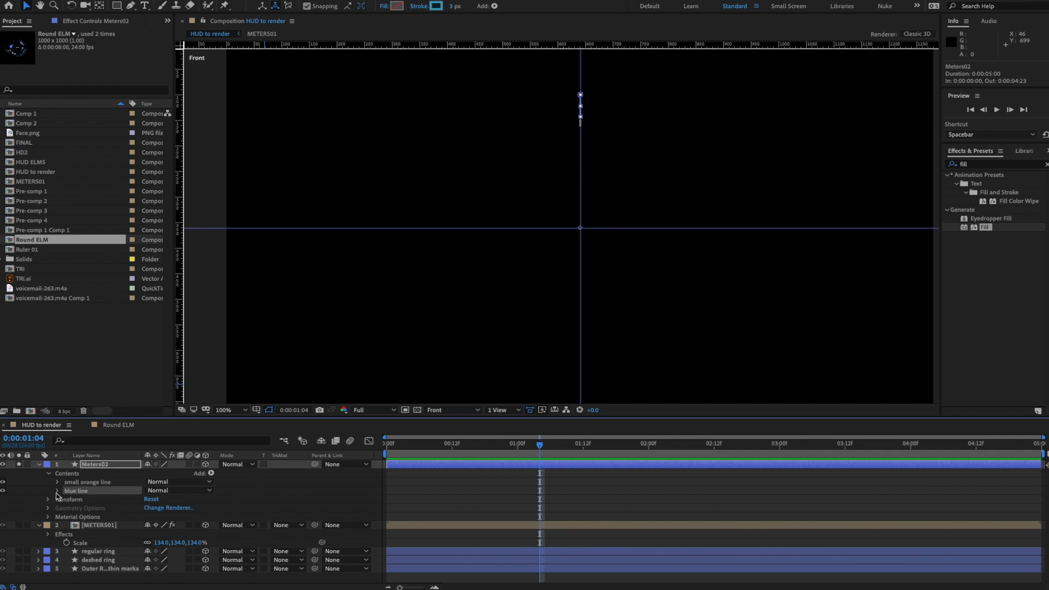
click(57, 492)
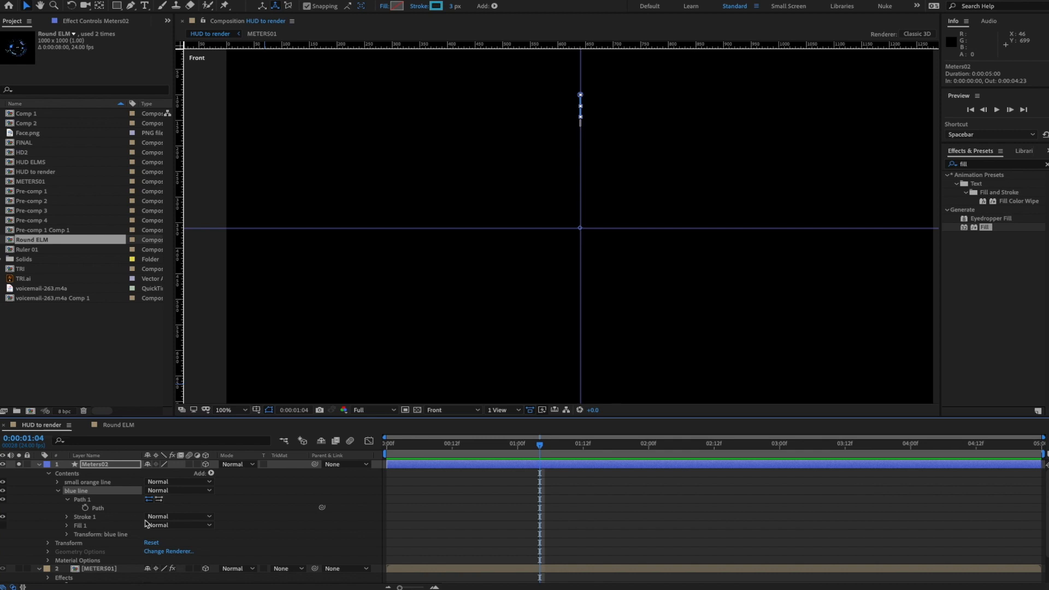
click(211, 473)
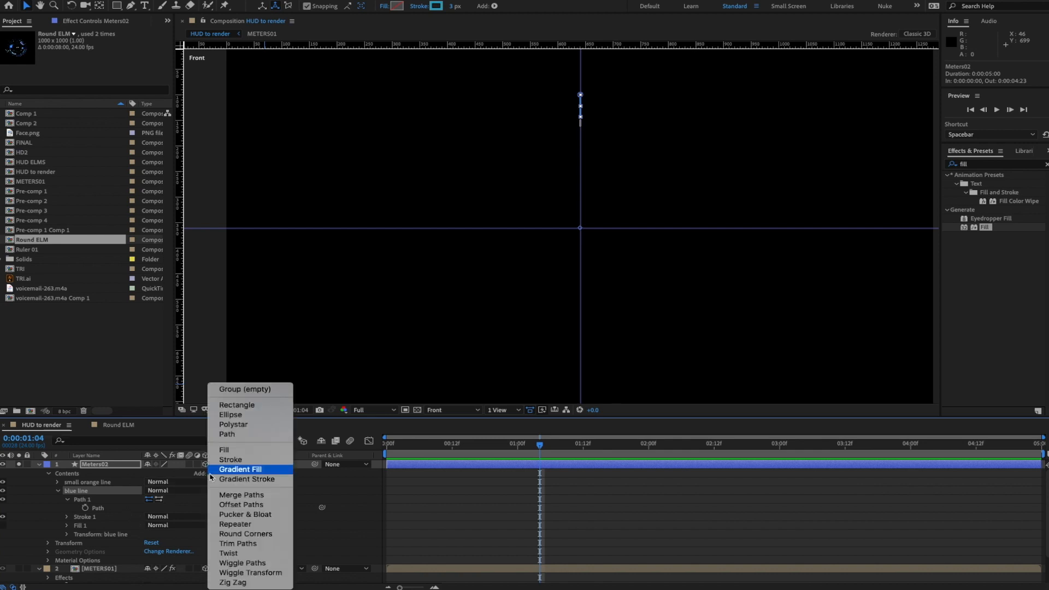
click(240, 524)
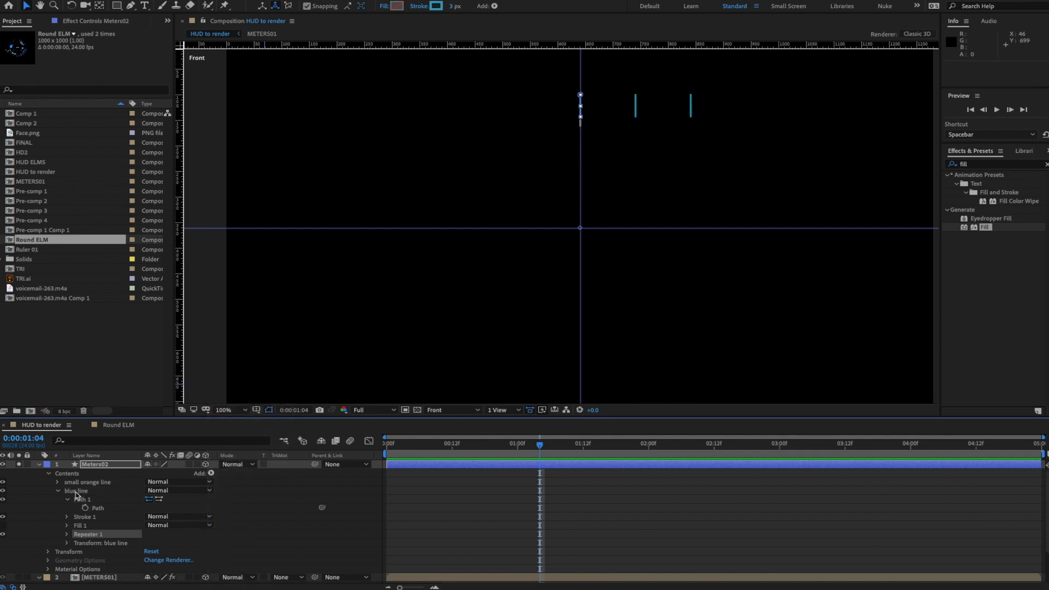
click(57, 494)
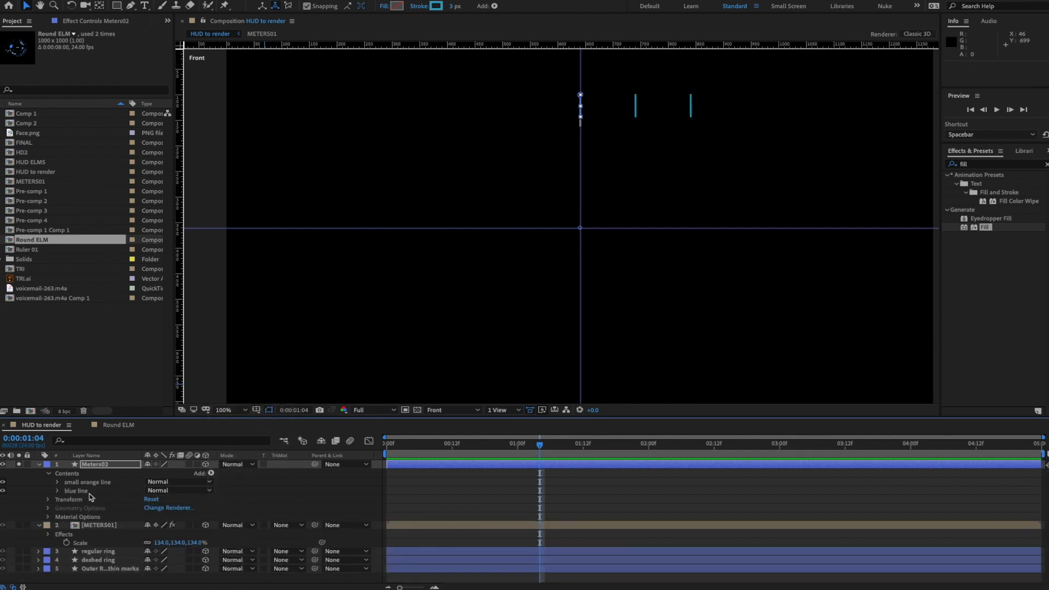
click(58, 491)
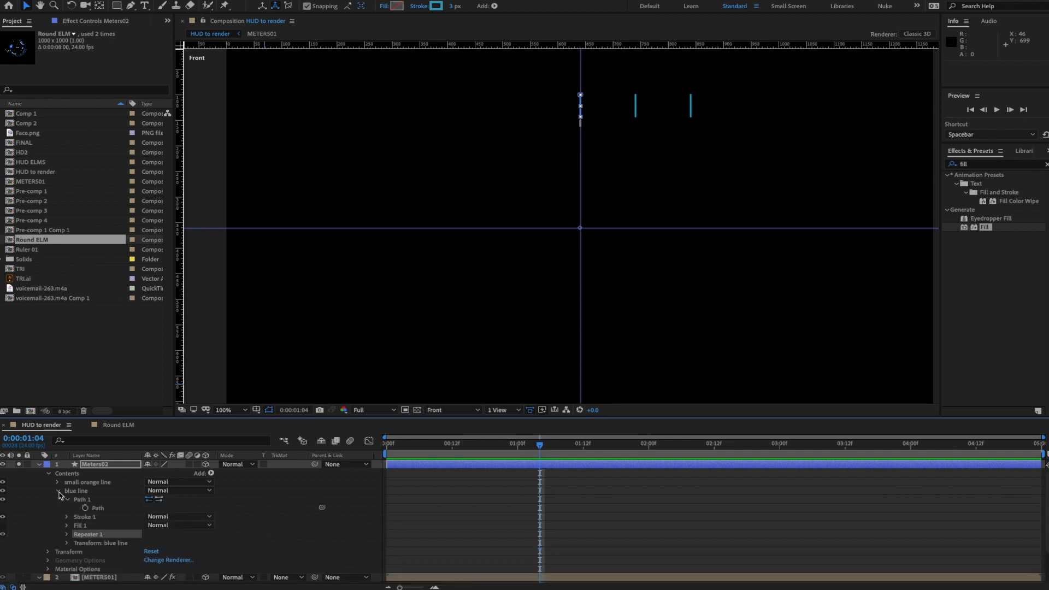
click(67, 535)
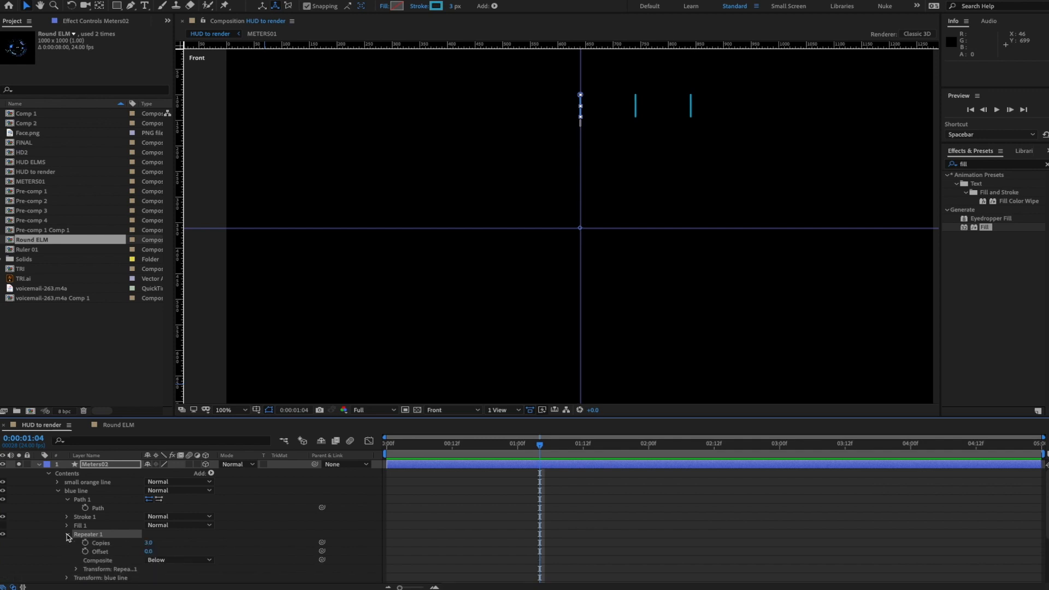
scroll(127, 528, down, 3)
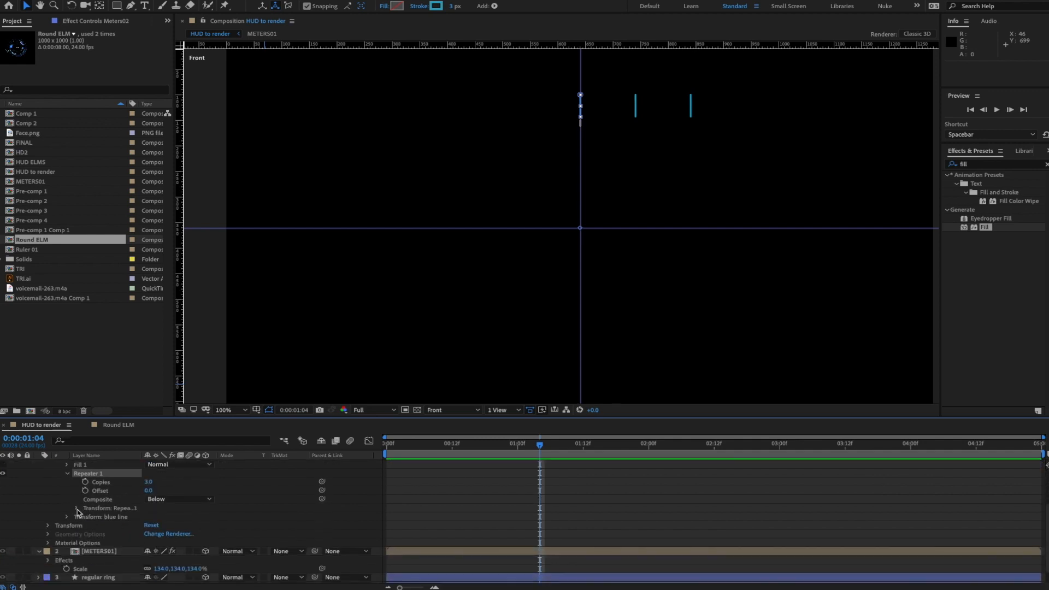
- Set Repeater 1's transform Position to 0 and its Copies to 20
click(76, 509)
click(154, 526)
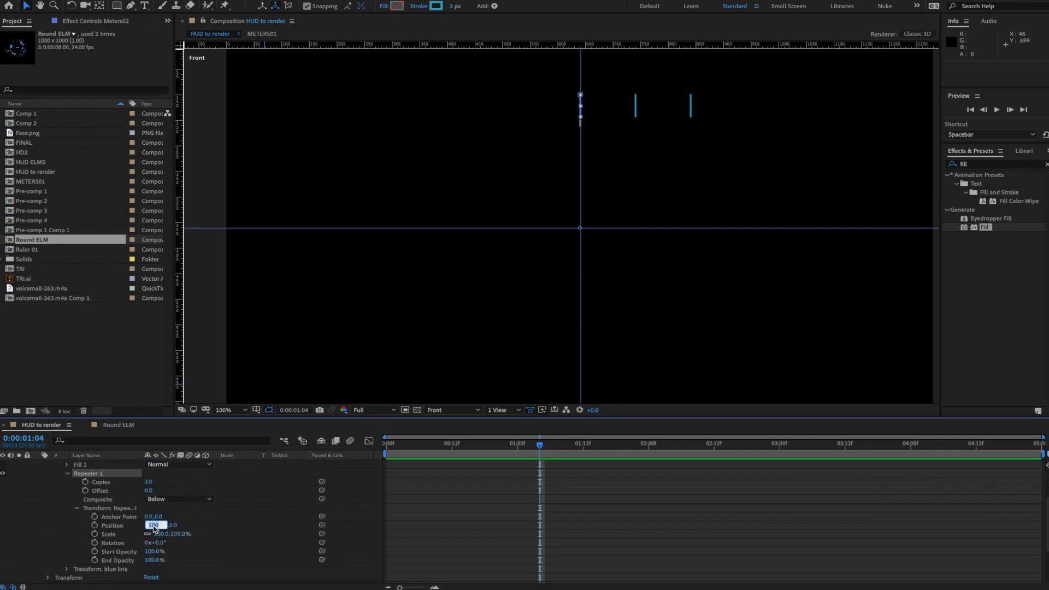
text(0)
key(Return)
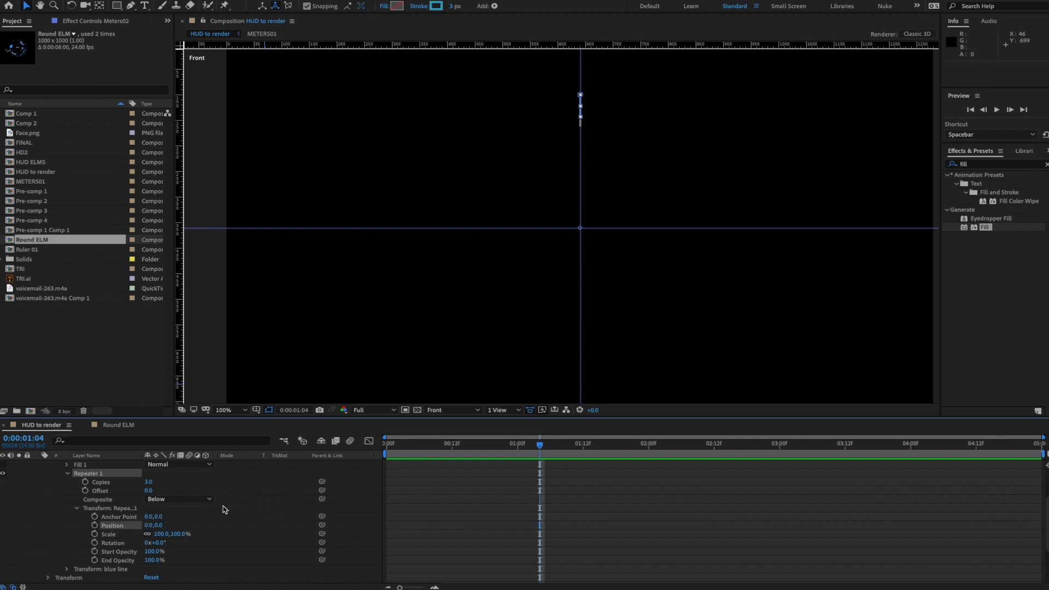
click(150, 484)
text(20)
key(Return)
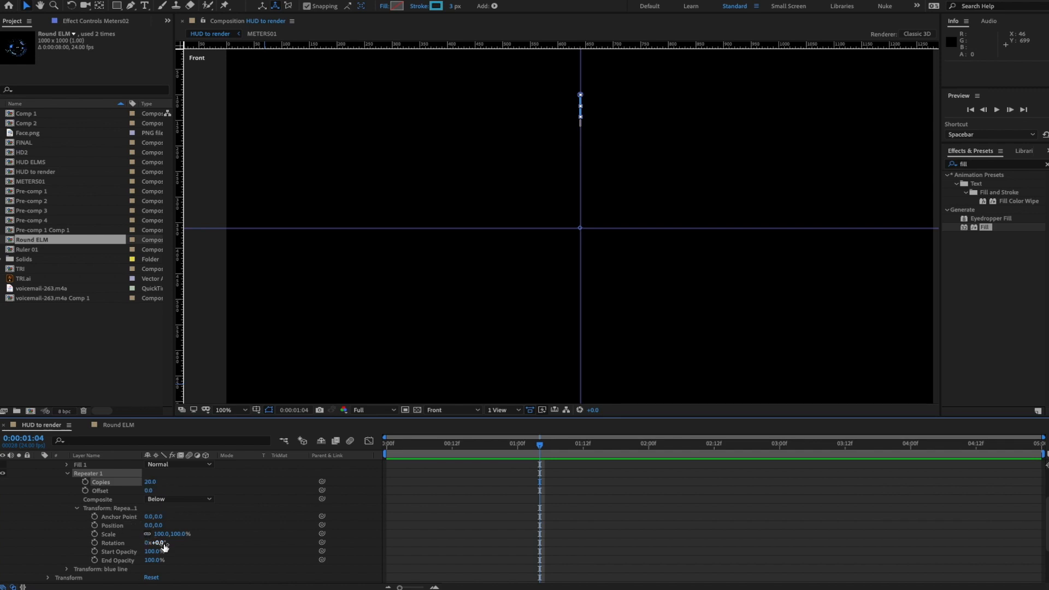
- Set per-copy Rotation to 2.4° and raise Copies to 38 for a quarter-circle arc
drag(163, 543, 165, 544)
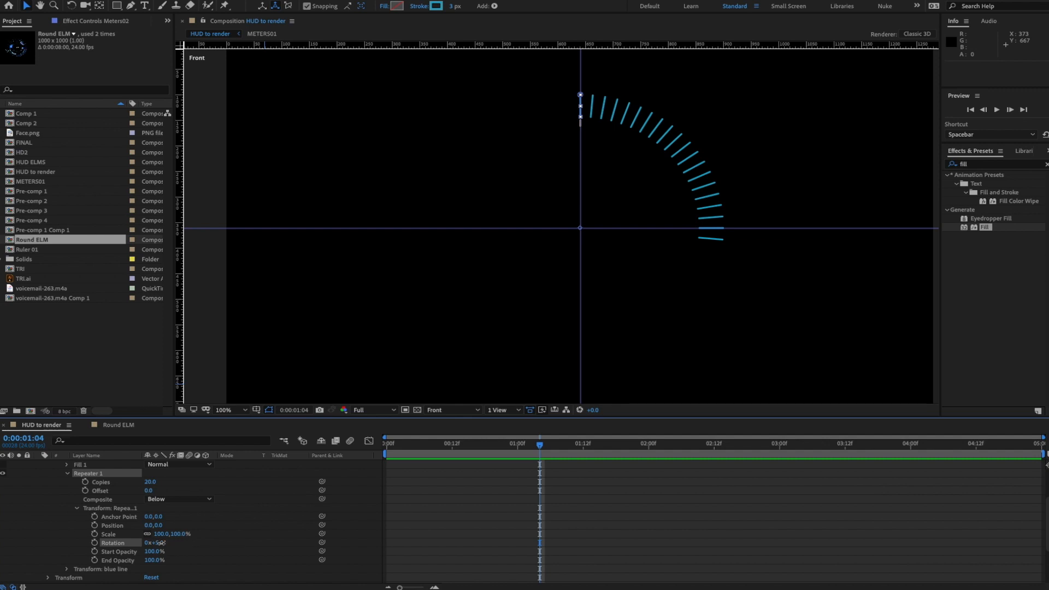
mouse_move(160, 543)
mouse_down()
mouse_move(137, 542)
mouse_move(149, 543)
mouse_up()
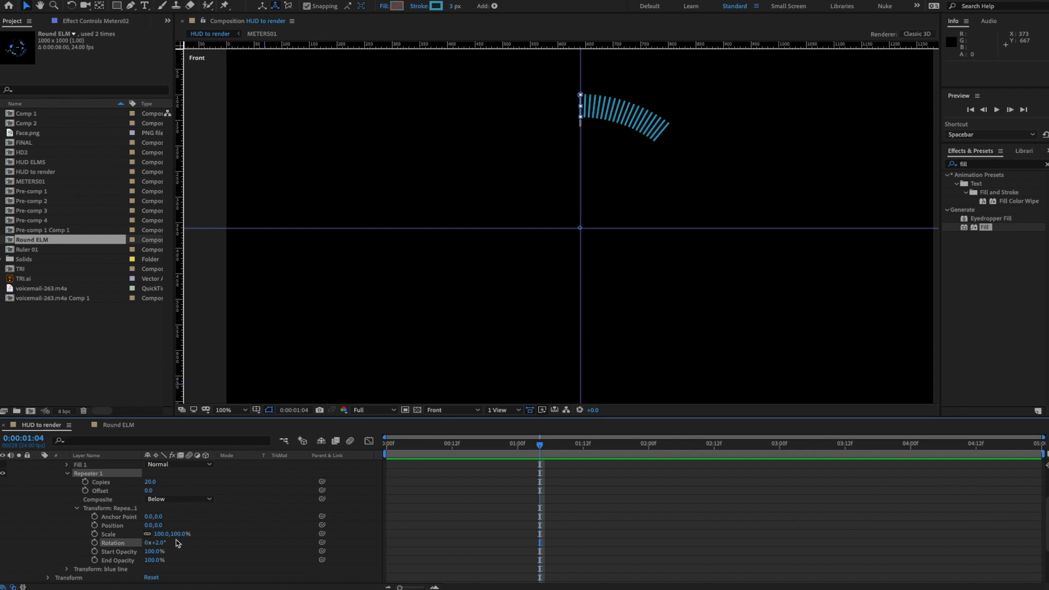
drag(162, 543, 162, 543)
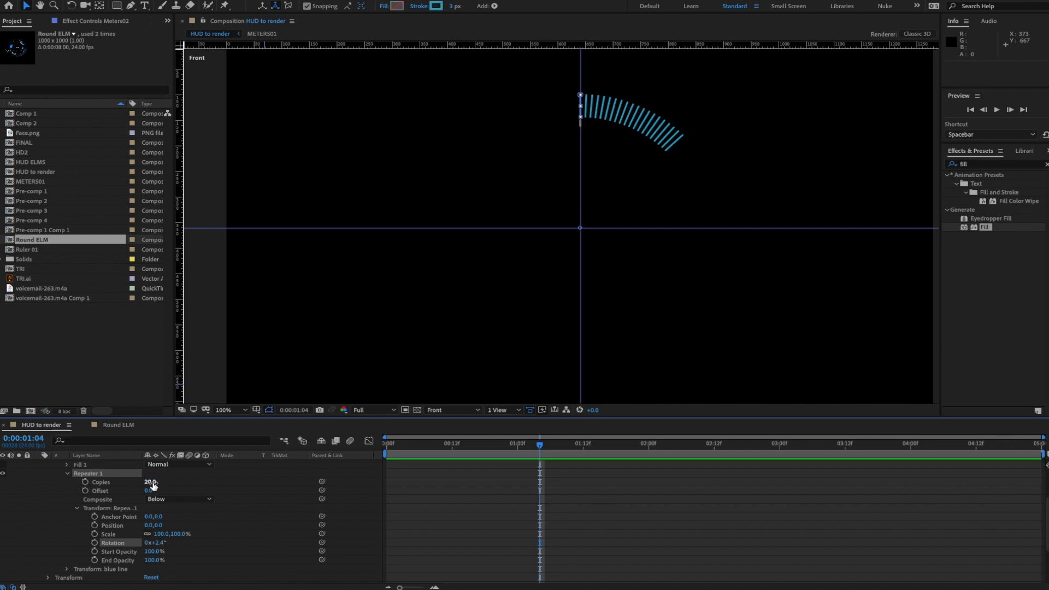
drag(154, 482, 252, 484)
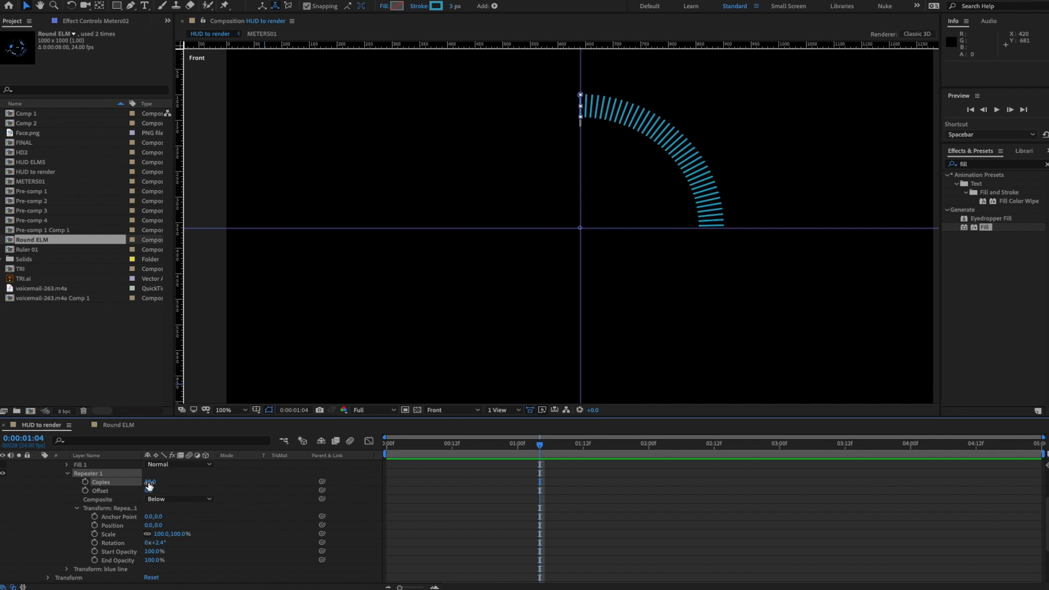
- Drive Repeater 1's Copies with a wiggle(8,20) expression and preview the flickering arc
alt+click(85, 483)
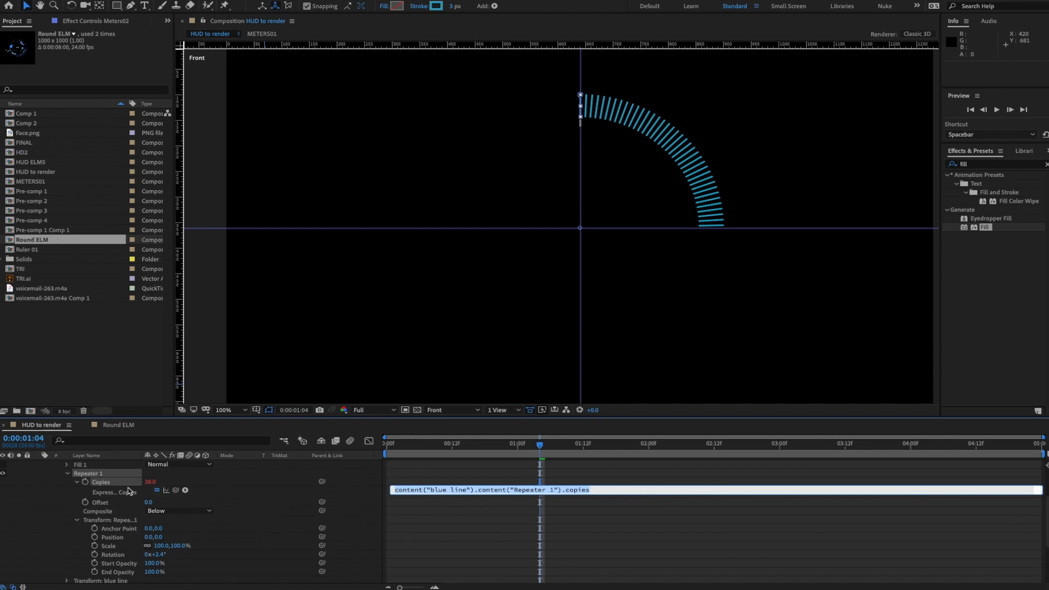
text(wiggle(8,)
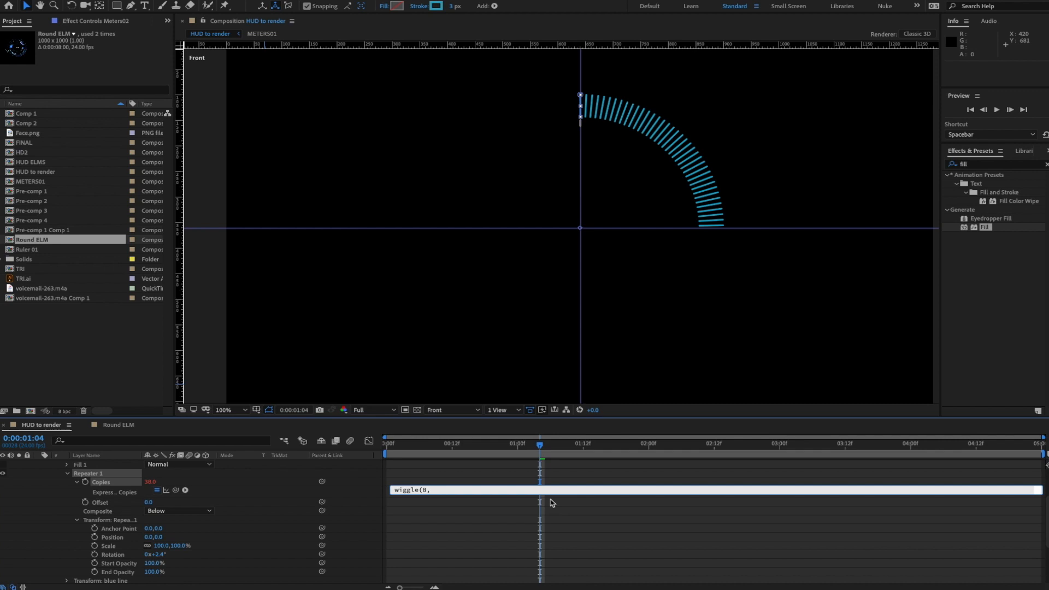
text(20)
key(KP_Enter)
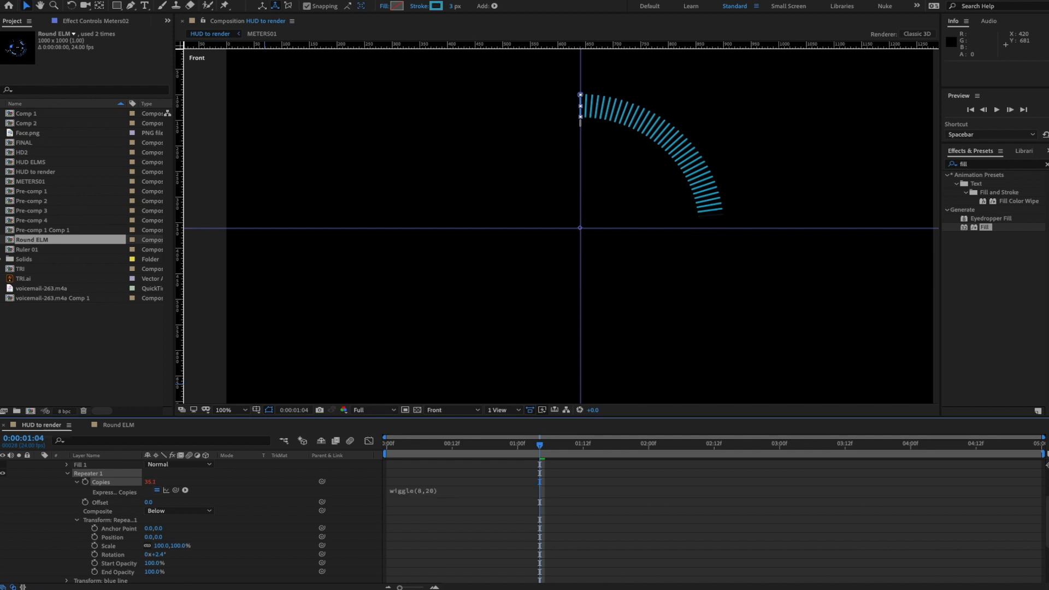
key(space)
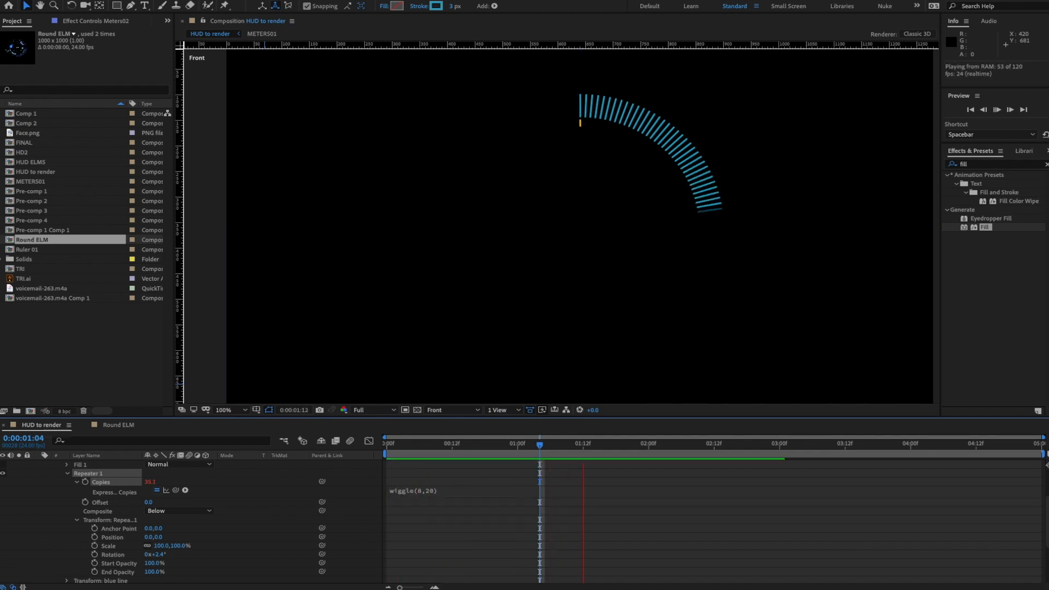
- Lower the base Copies value and adjust the Copies expression to wiggle(8,10), previewing the result
key(space)
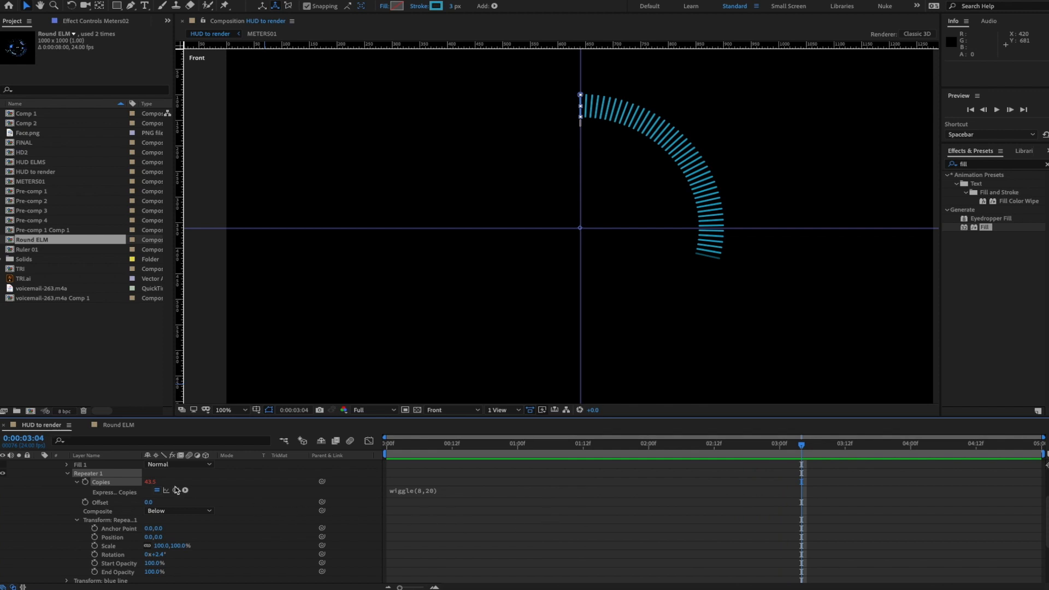
drag(153, 482, 132, 484)
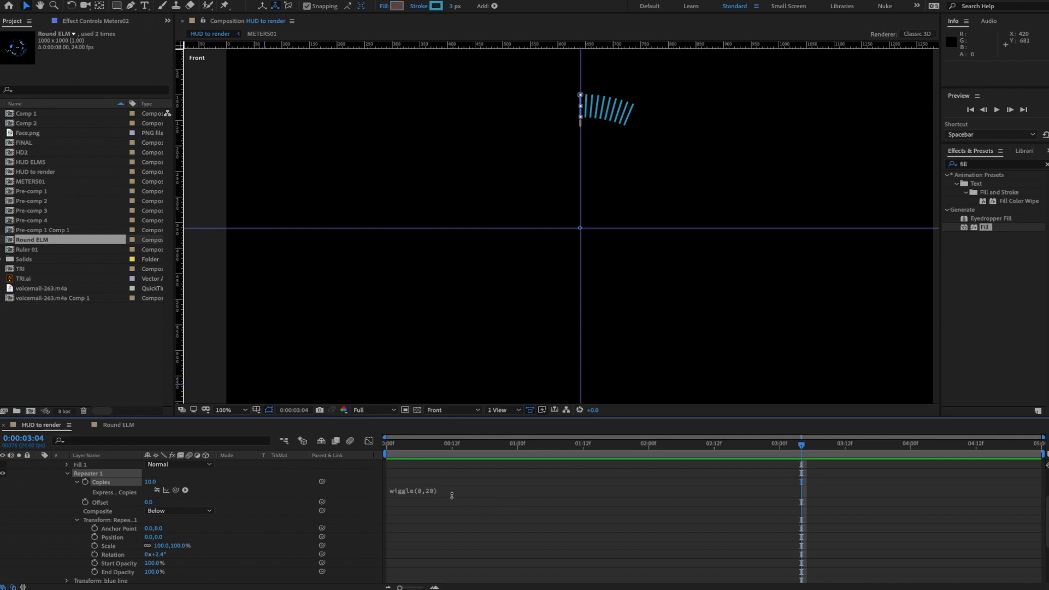
key(space)
key(space)
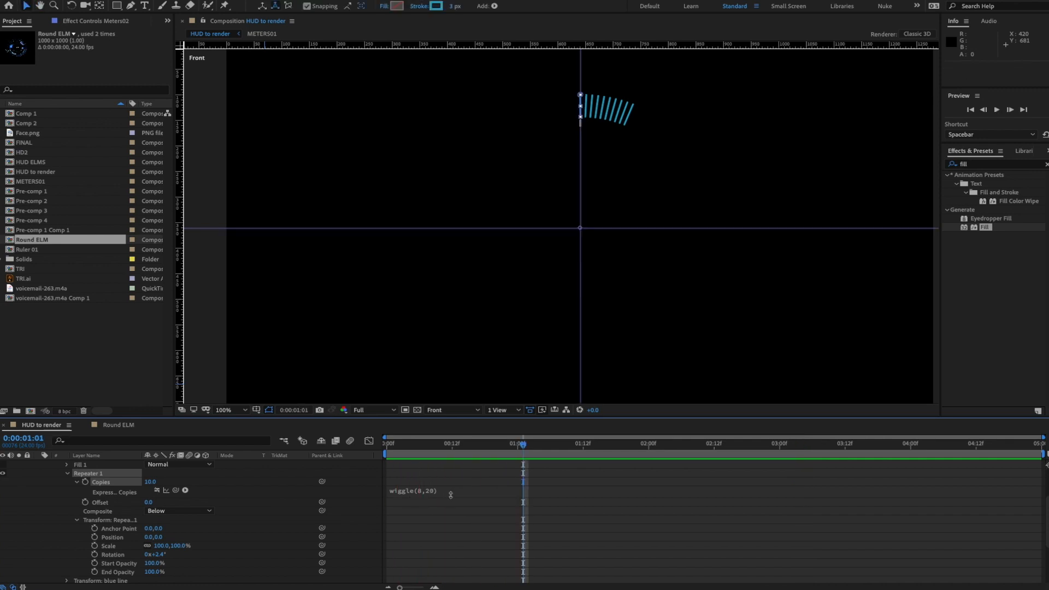
click(157, 490)
key(space)
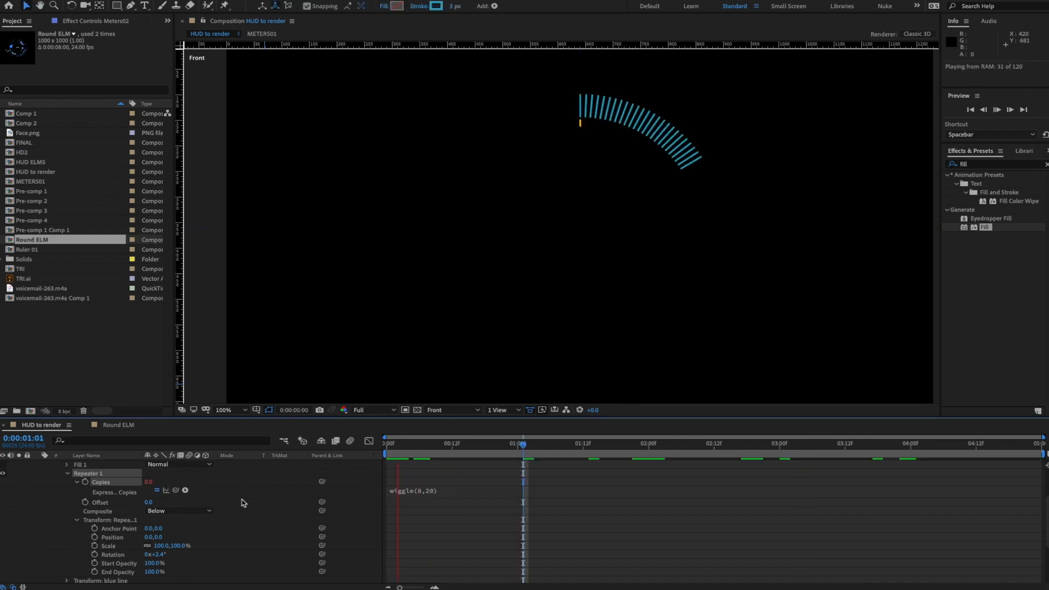
key(space)
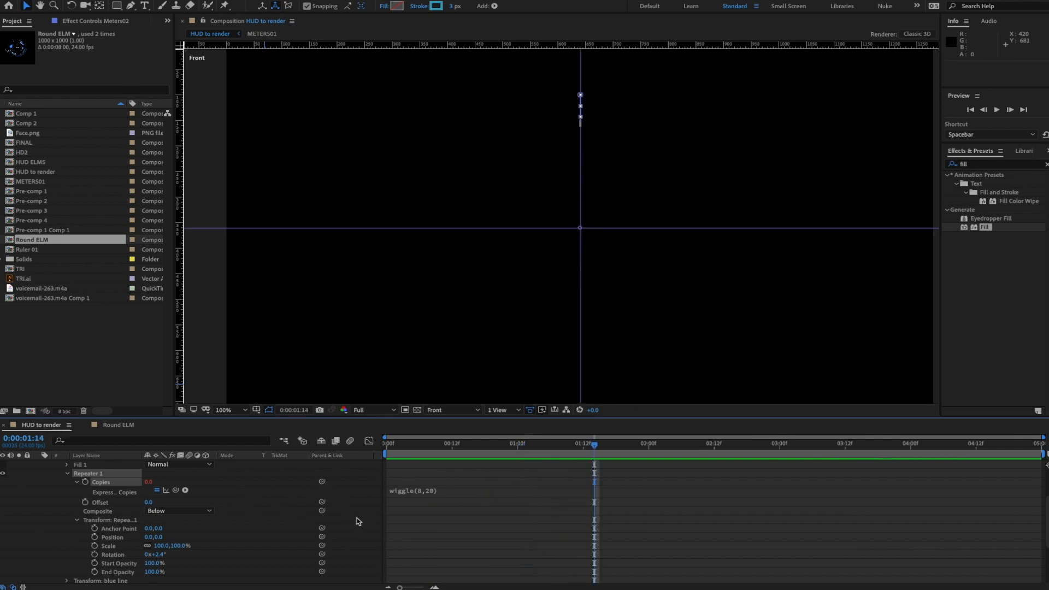
click(157, 490)
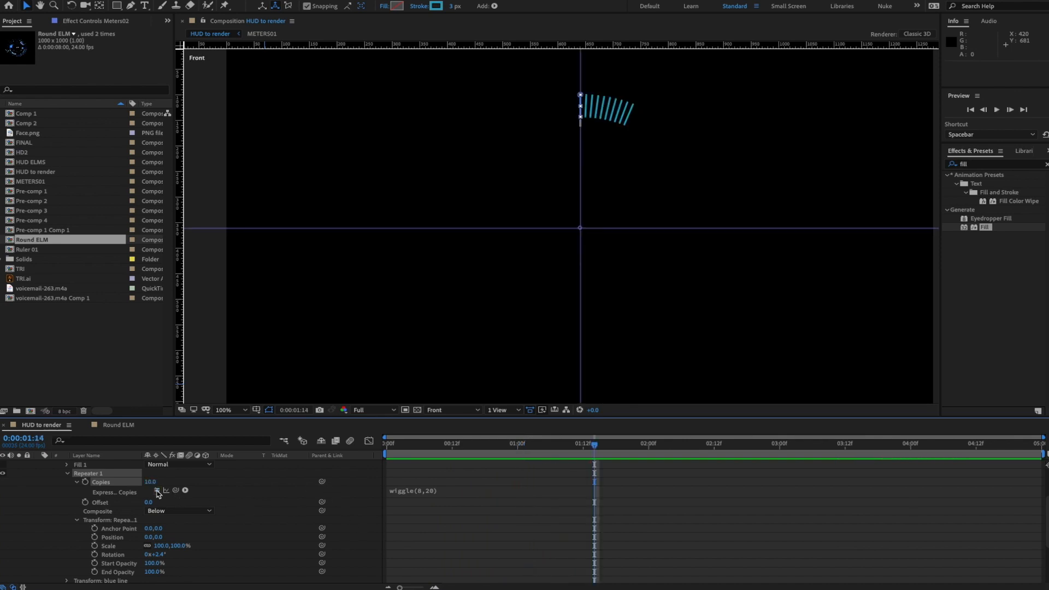
click(439, 490)
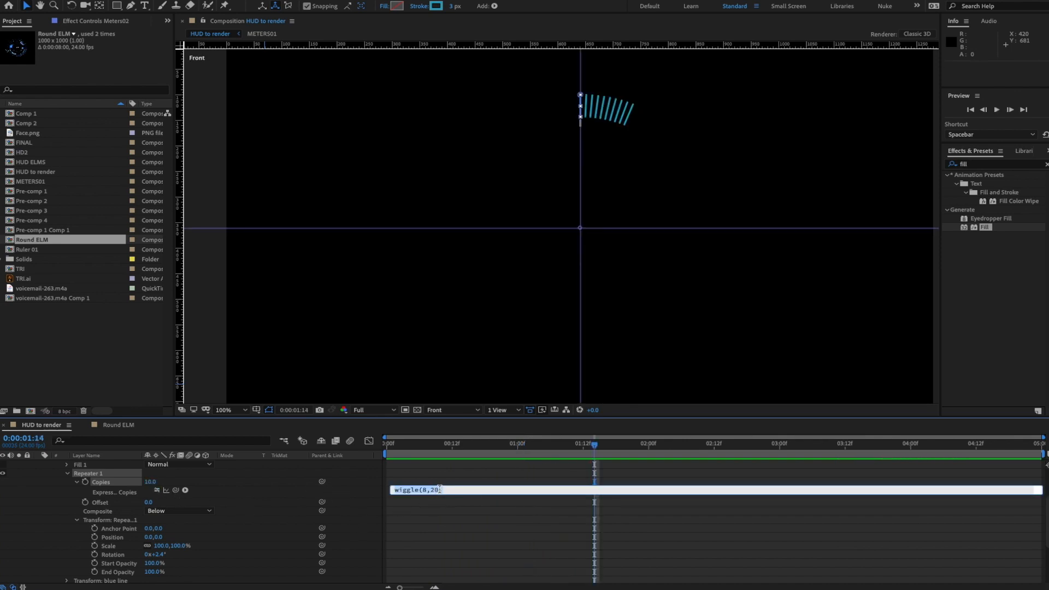
click(441, 490)
key(KP_Enter)
key(space)
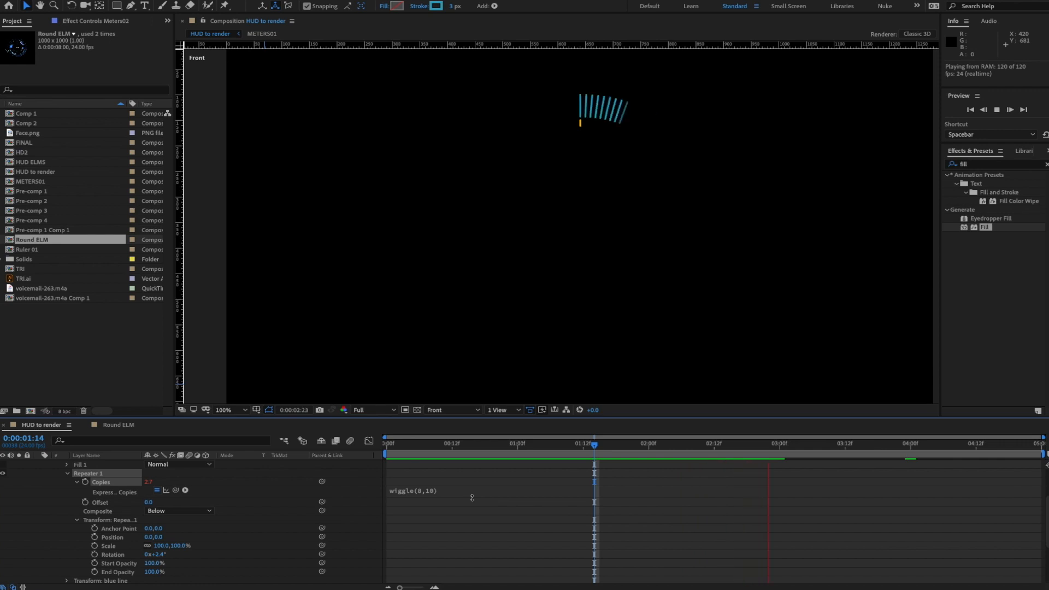
key(space)
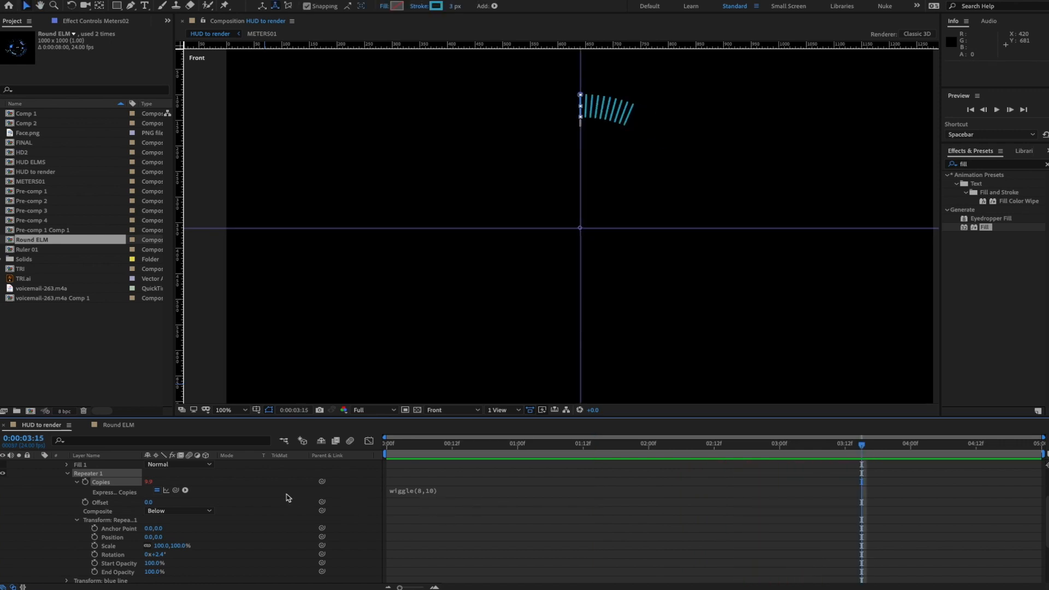
- Set Copies to 15 and change its expression to wiggle(8,15)
click(156, 490)
click(150, 483)
text(15)
key(Return)
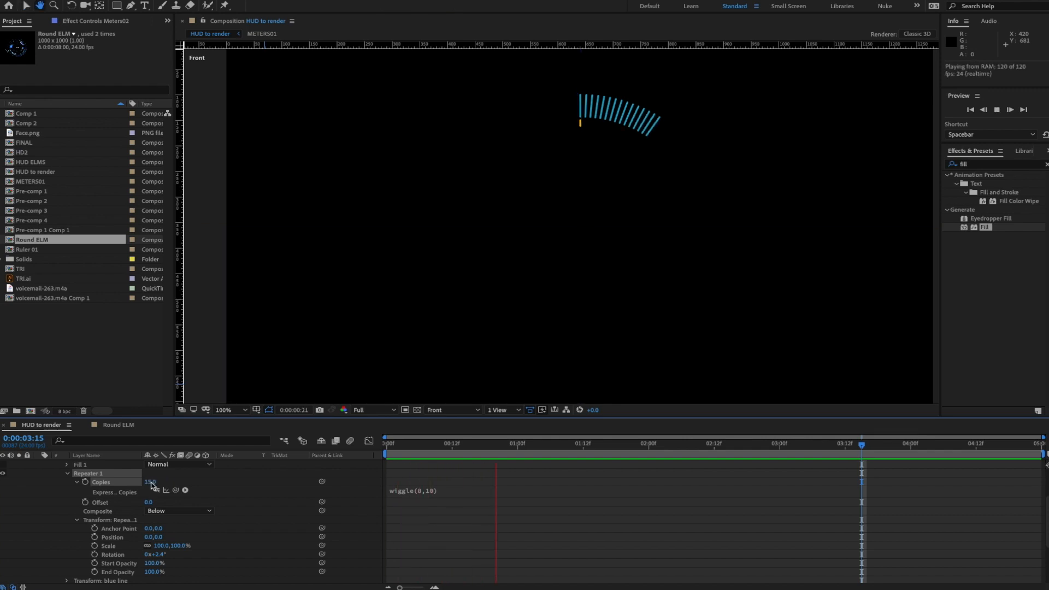
key(space)
key(space)
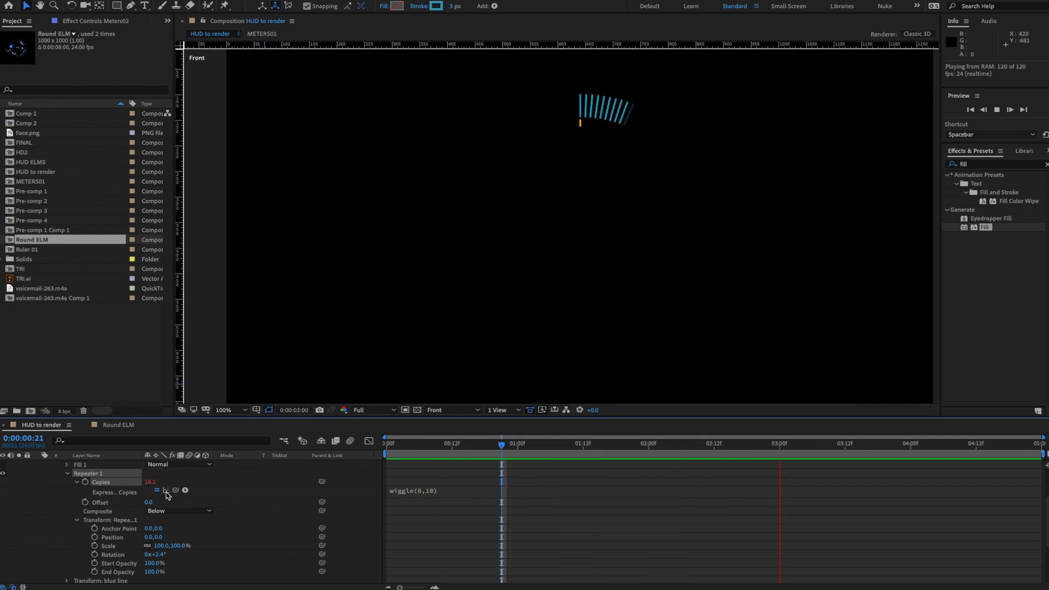
key(space)
click(432, 492)
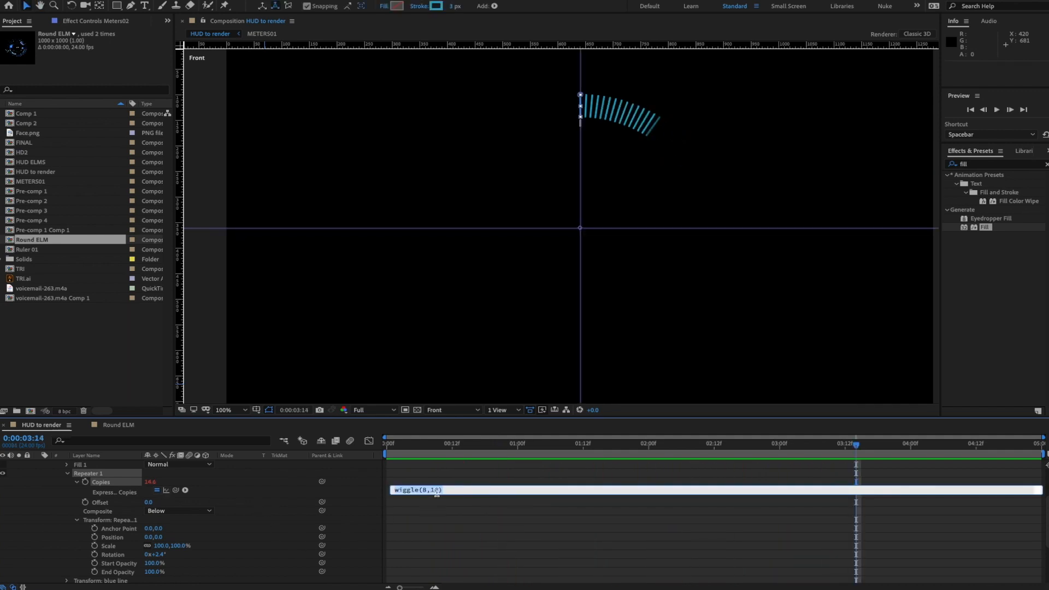
click(438, 490)
text(5)
key(KP_Enter)
key(space)
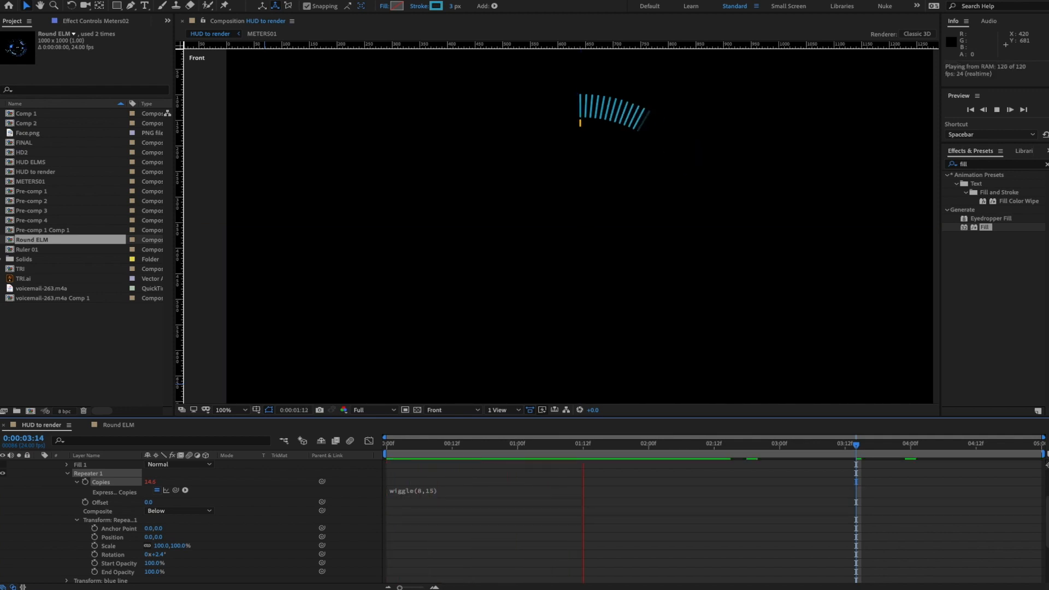
key(space)
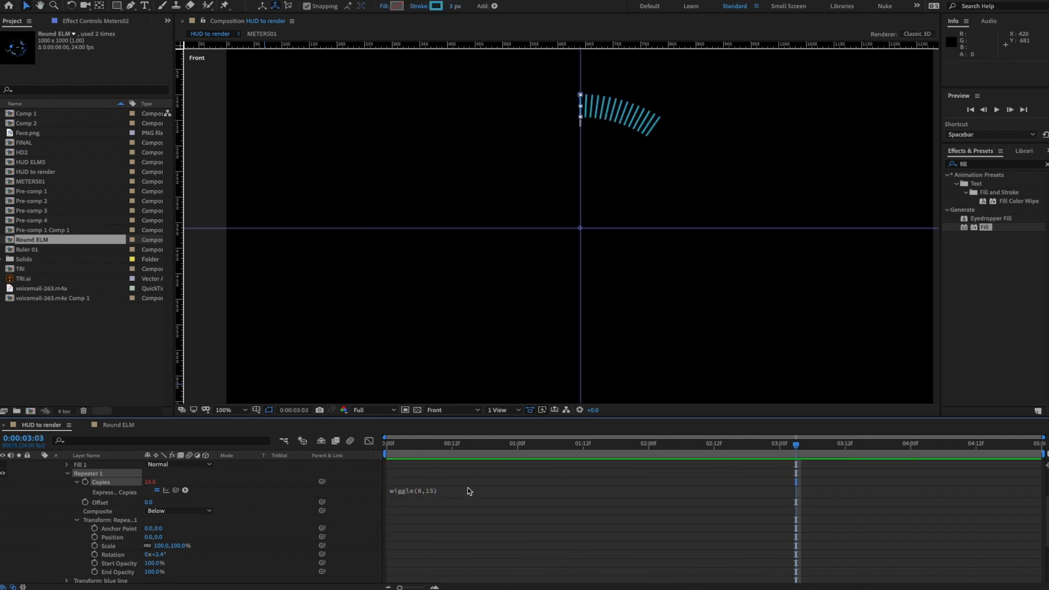
- Set Repeater 1's End Opacity to 0% so the arc fades out, then collapse it
scroll(230, 554, down, 1)
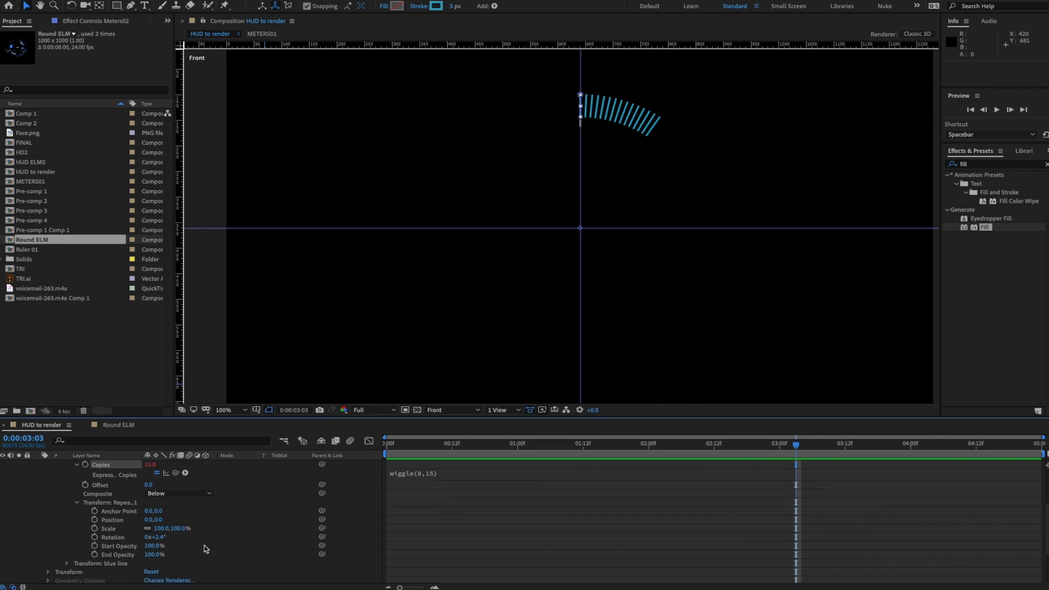
click(154, 555)
text(0)
key(KP_Enter)
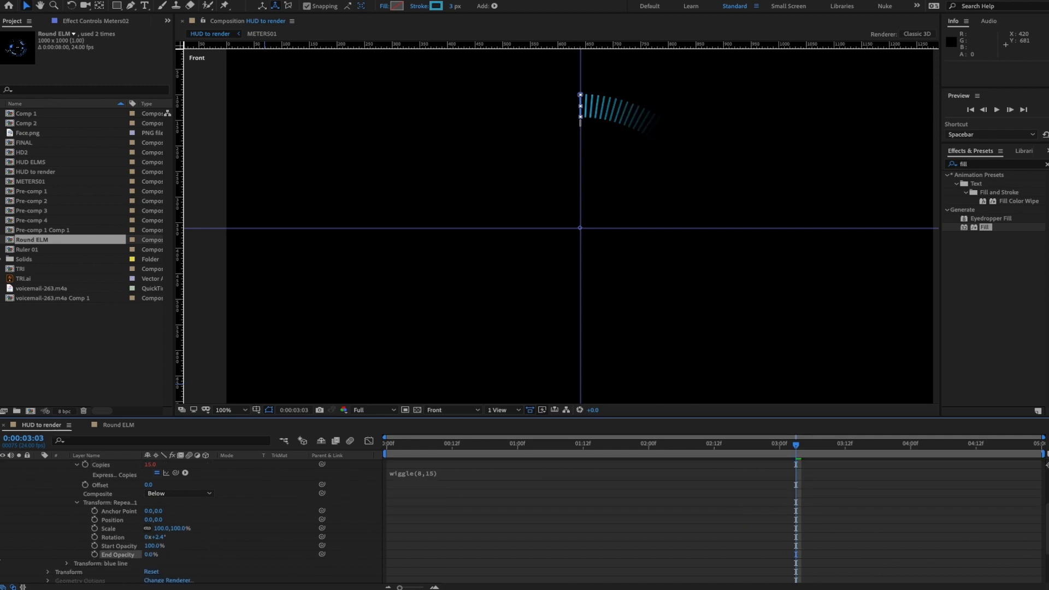
key(space)
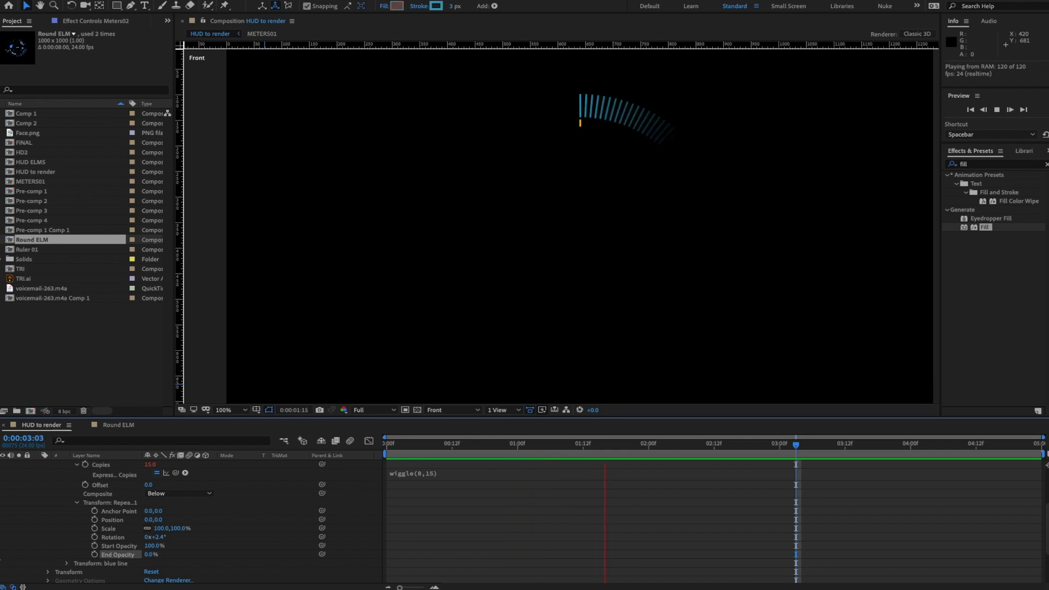
key(space)
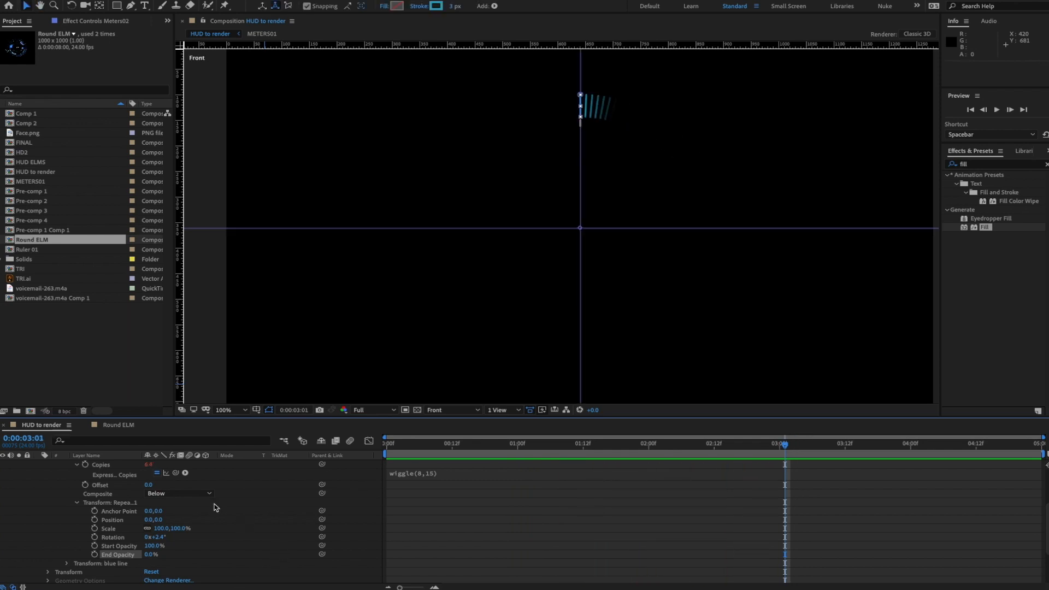
scroll(214, 507, up, 2)
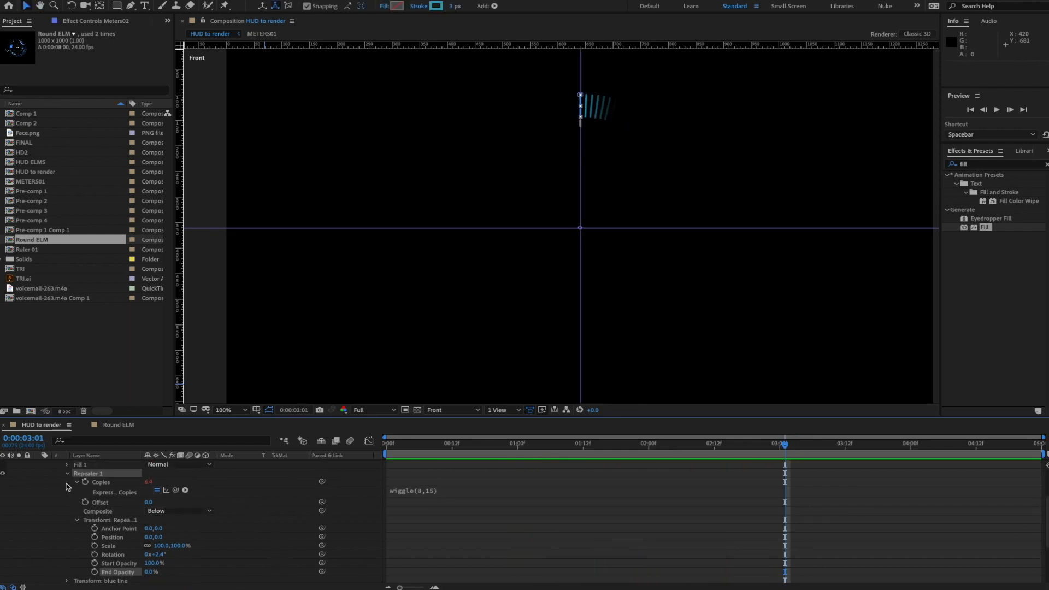
click(67, 474)
scroll(194, 511, up, 3)
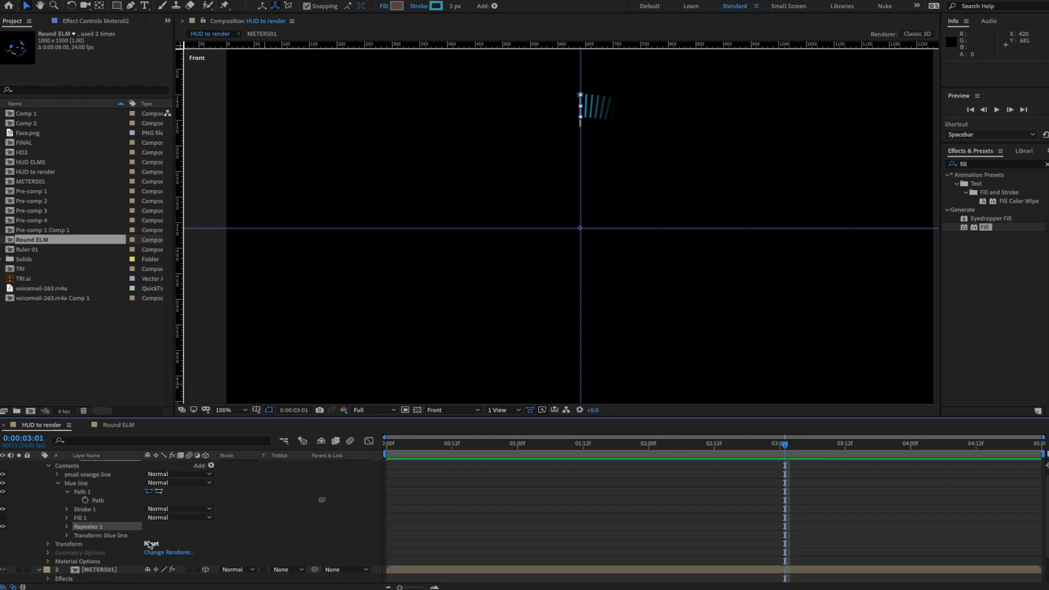
- Duplicate Repeater 1 and move Repeater 2 under Fill 1 in the small orange line group, then preview
key(ctrl+d)
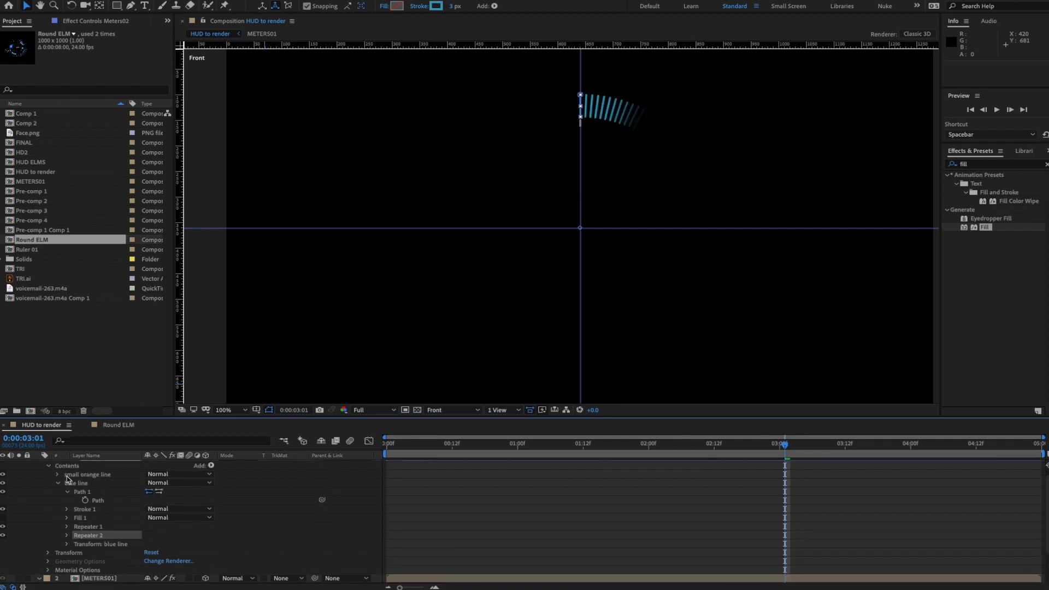
click(57, 475)
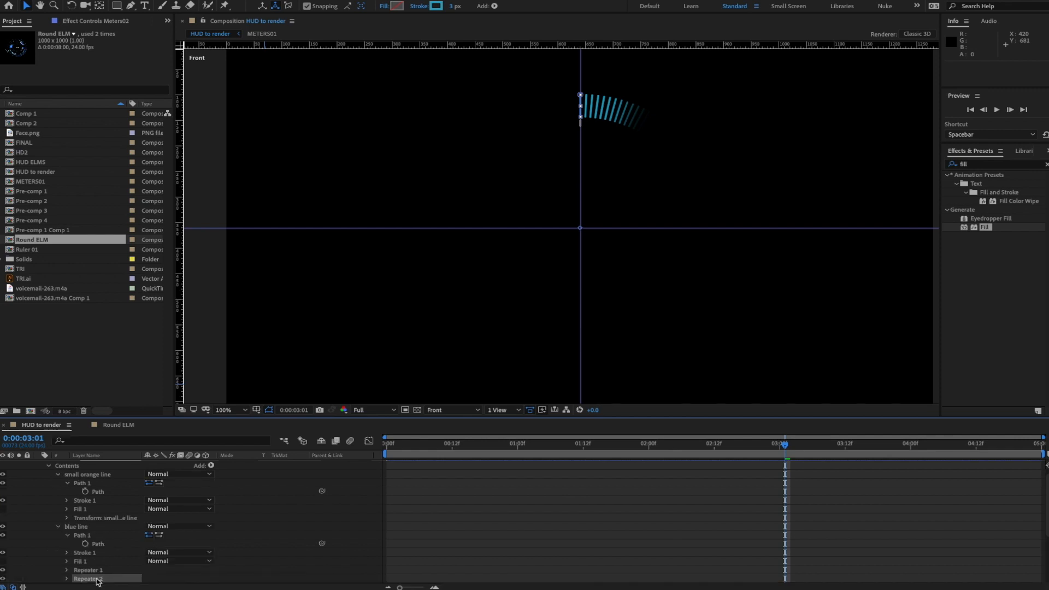
drag(98, 581, 93, 511)
key(space)
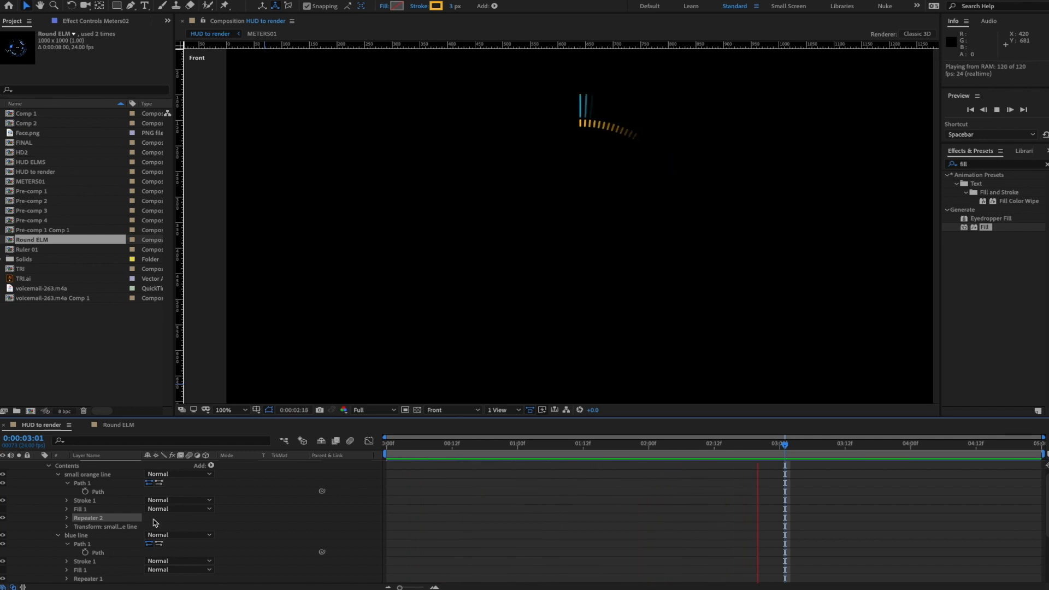
key(space)
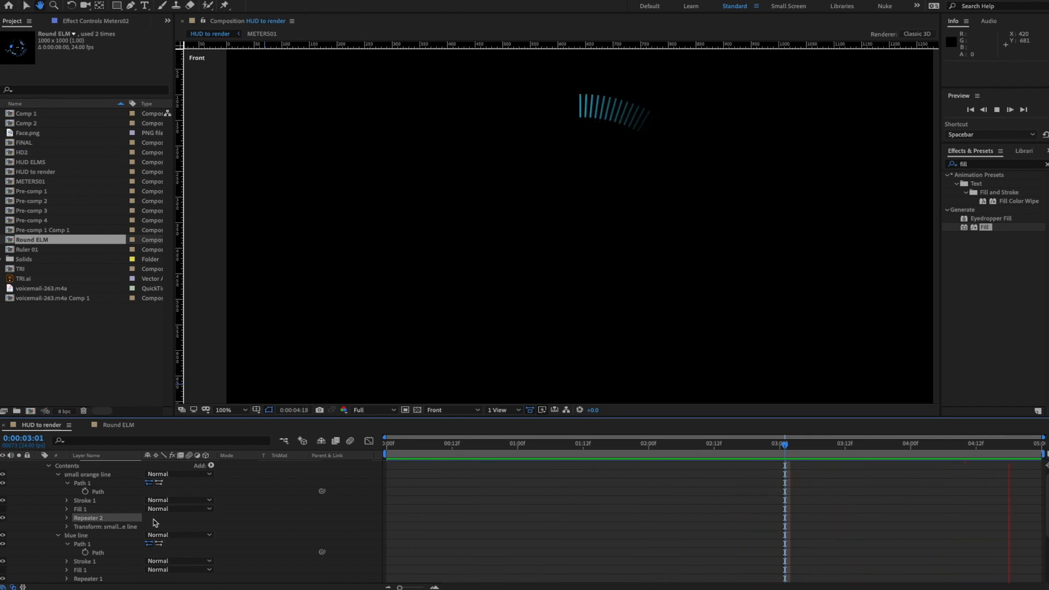
- Turn off Repeater 2's Copies wiggle expression and set its Copies to 5
click(67, 519)
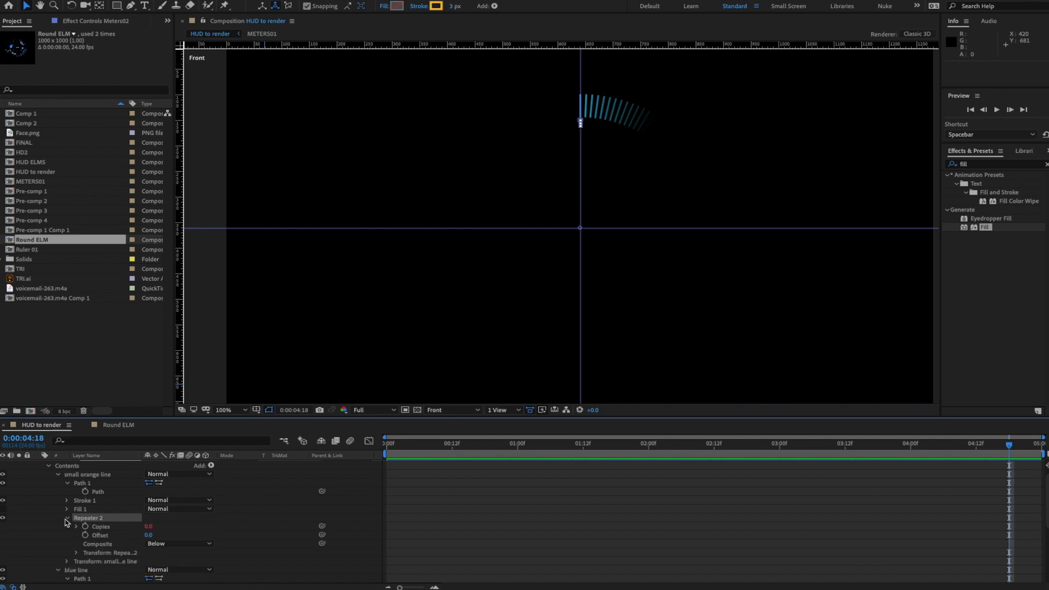
click(77, 526)
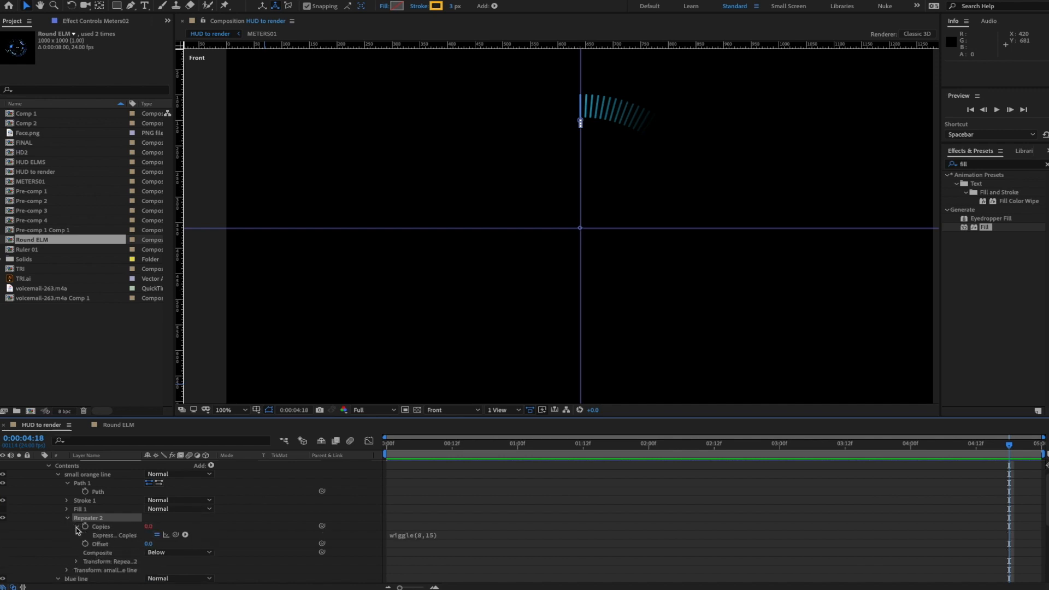
click(157, 535)
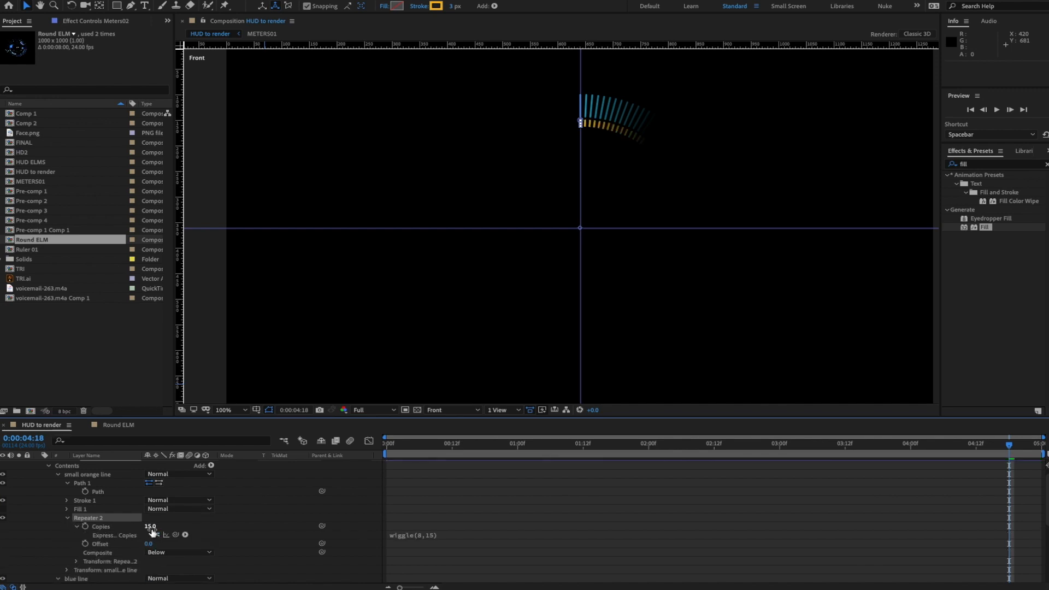
click(150, 526)
text(5)
key(Return)
- Preview the repeated orange ticks, then unsolo Meters02 to show the whole HUD ring
key(space)
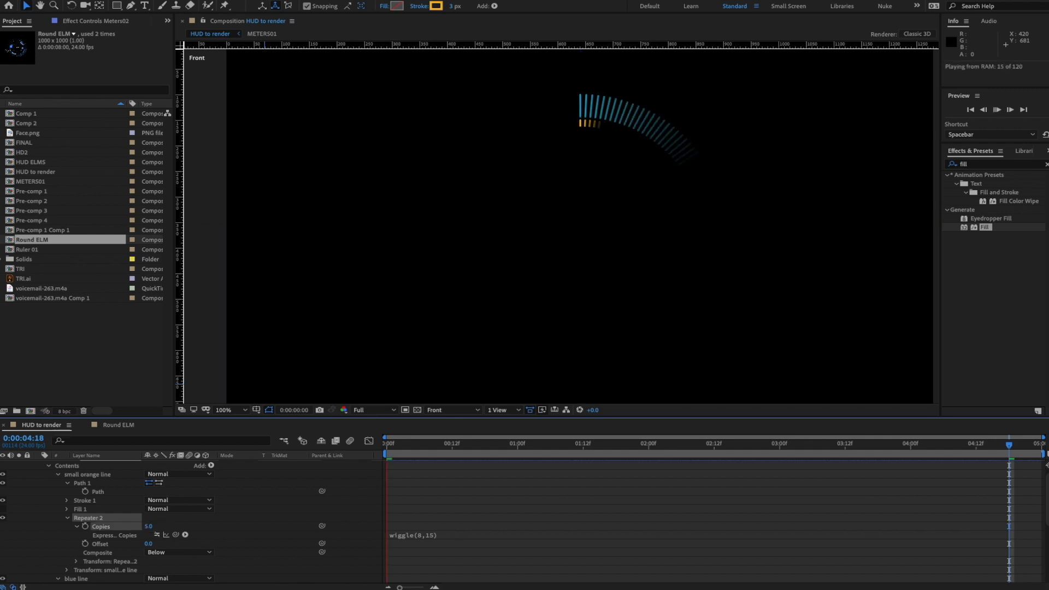
key(space)
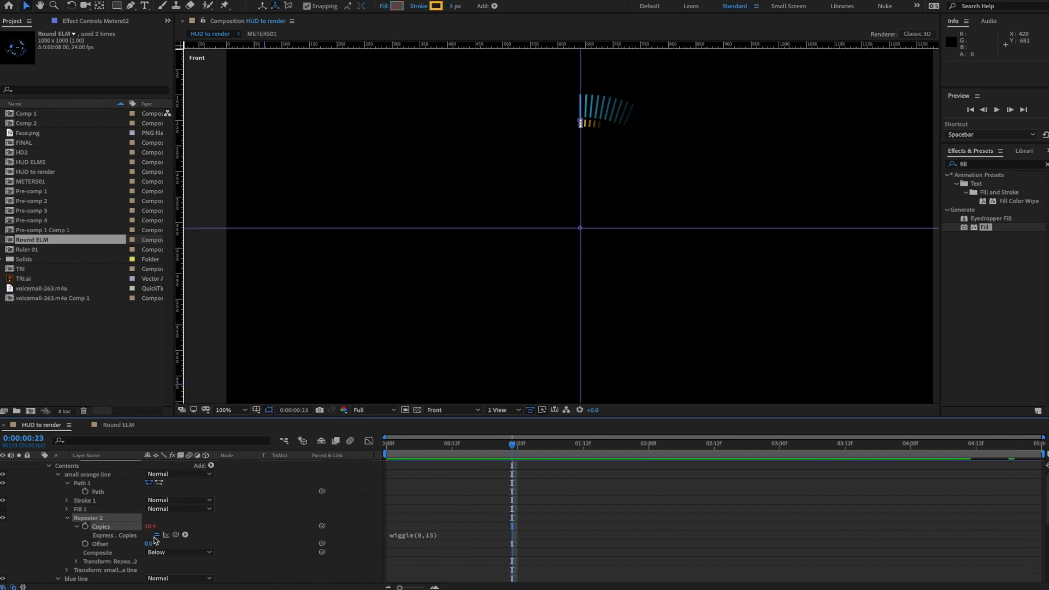
key(space)
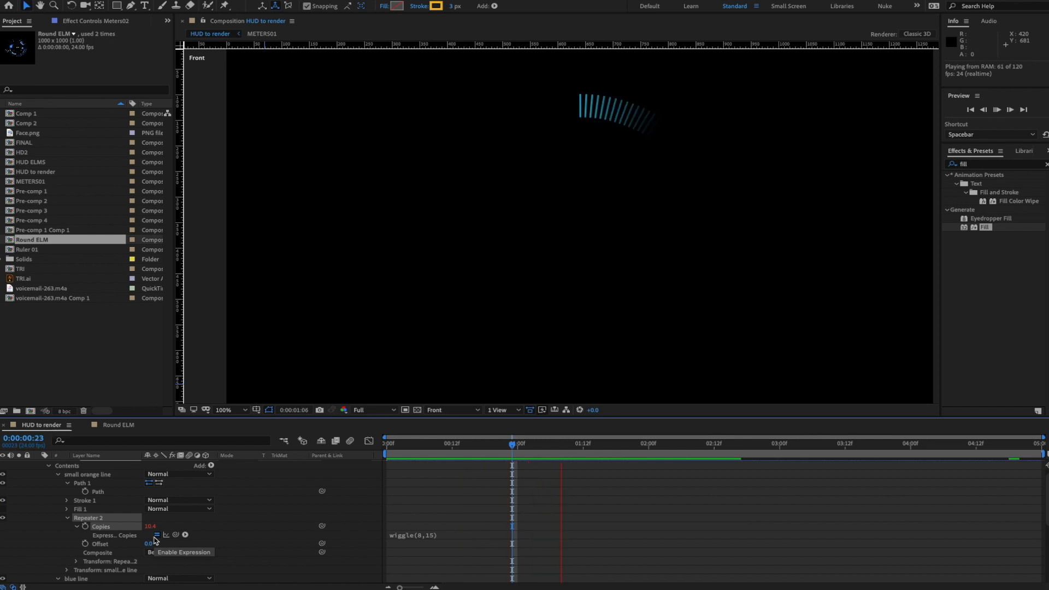
key(space)
scroll(88, 468, up, 1)
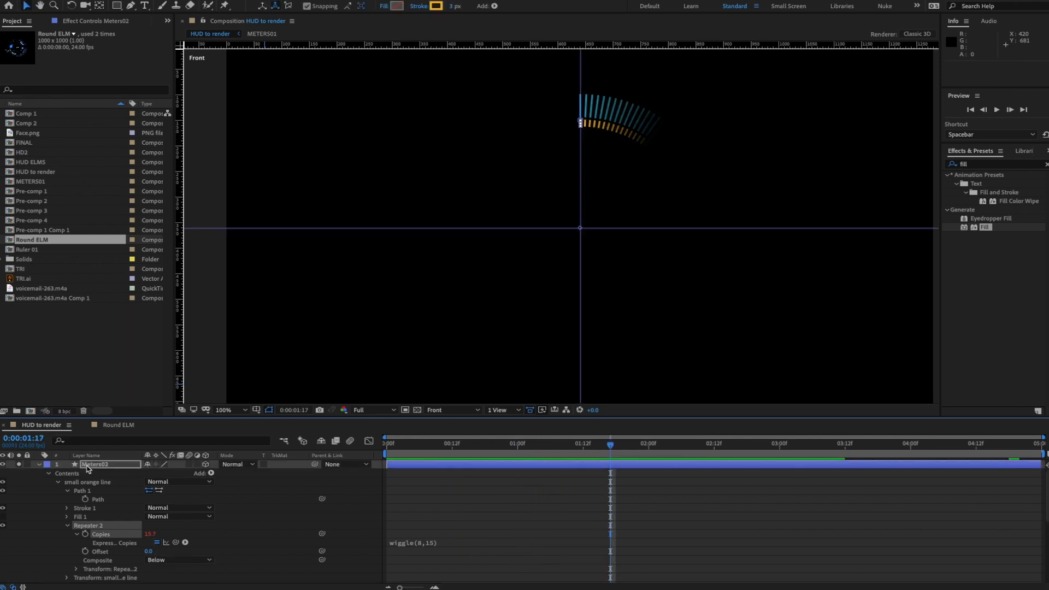
click(17, 465)
- Rotate the Meters02 layer 74° around the ring and preview the result
key(space)
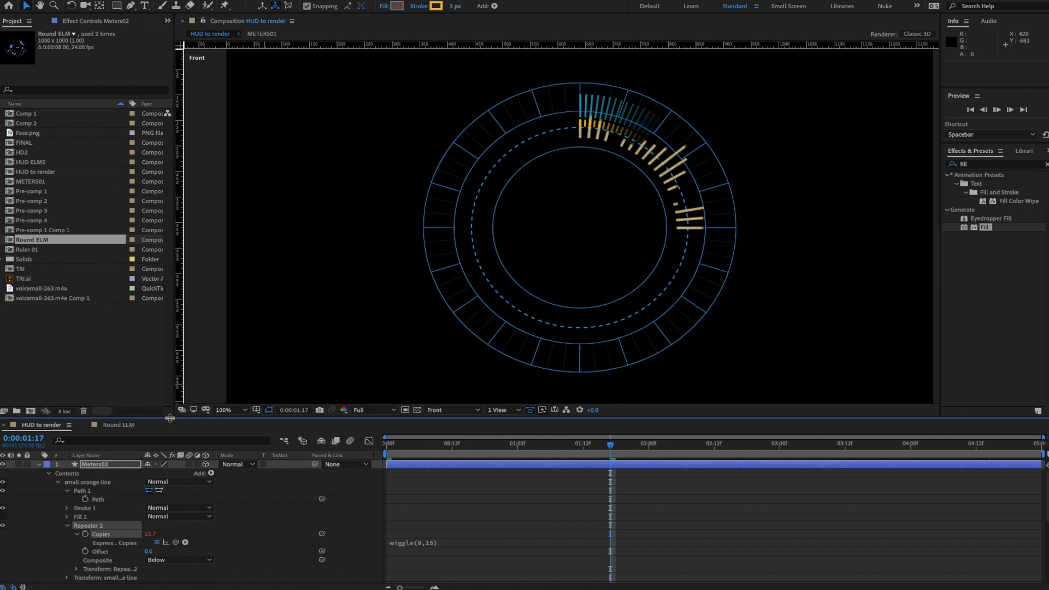
key(space)
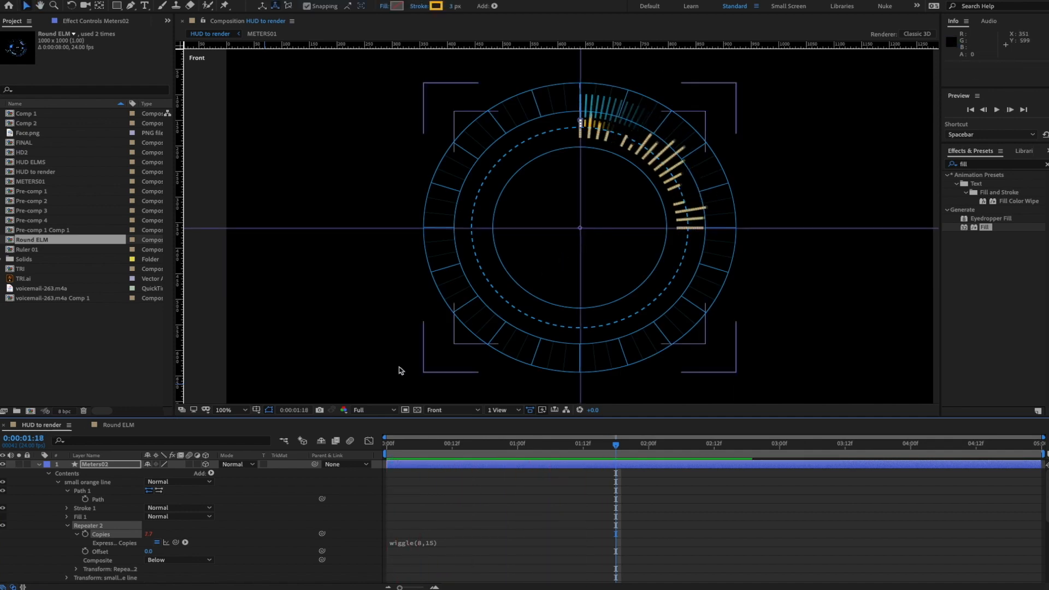
click(91, 466)
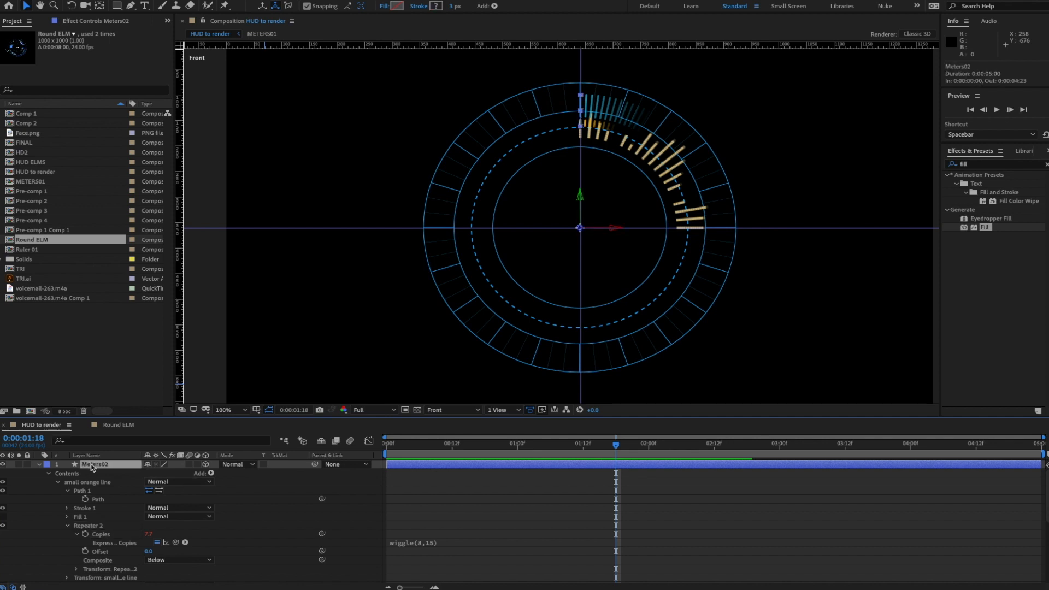
key(r)
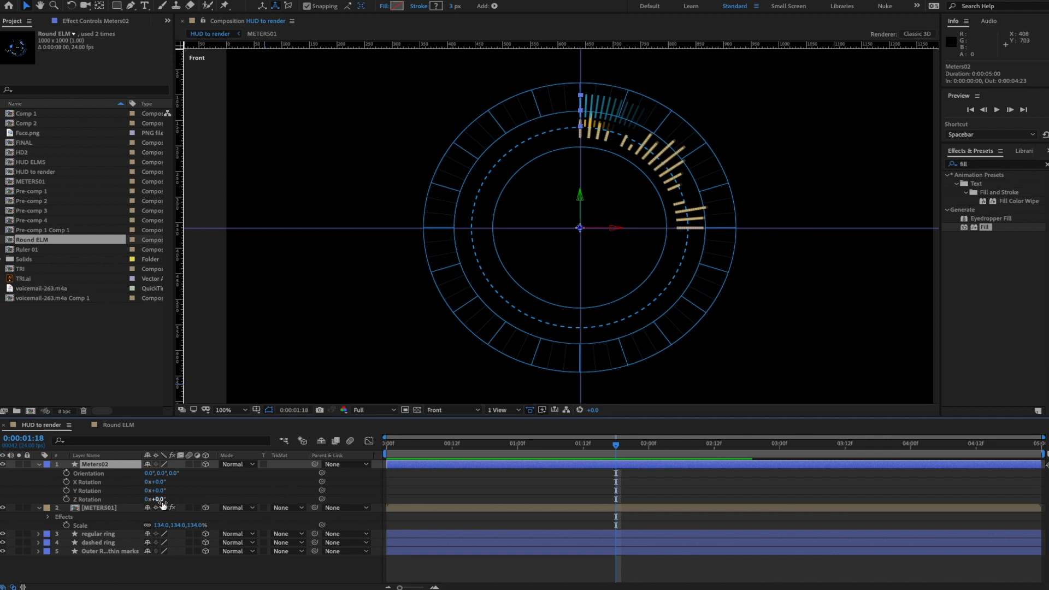
drag(156, 500, 210, 501)
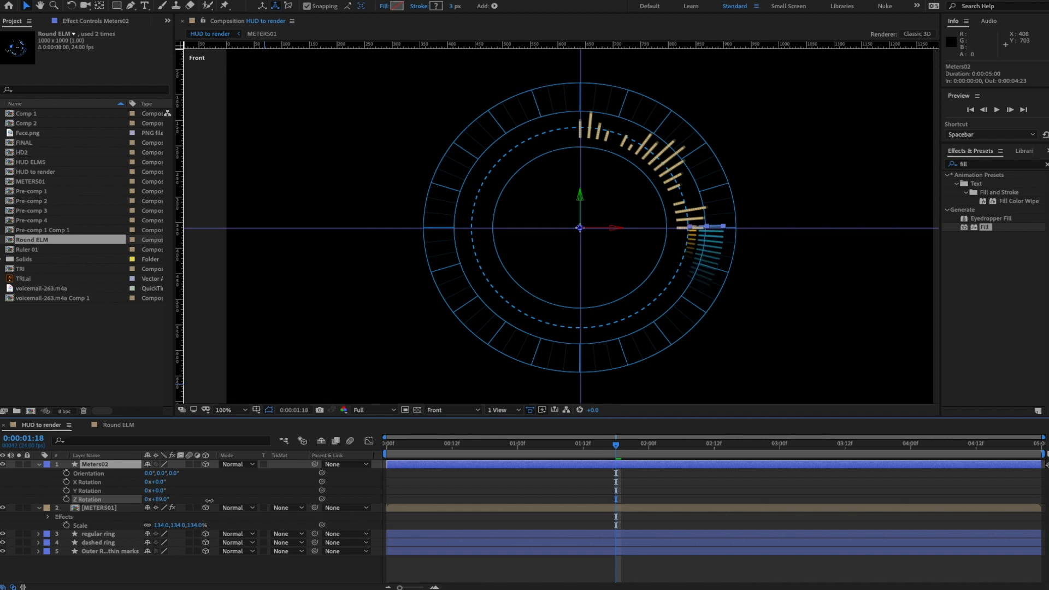
key(space)
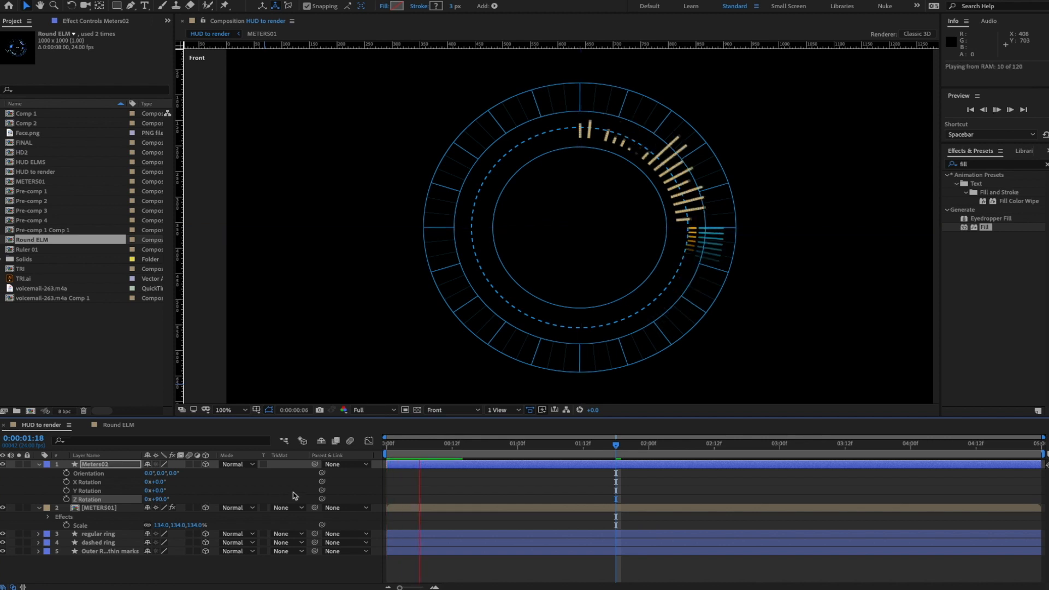
key(space)
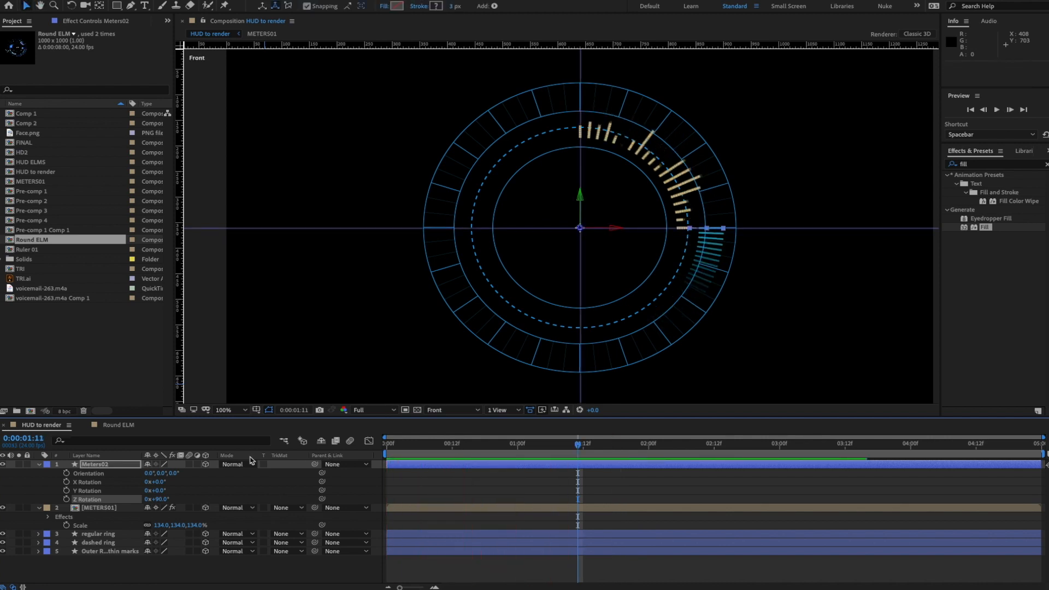
- Scale Meters02 down to 78% and preview the animation
key(s)
drag(198, 473, 188, 475)
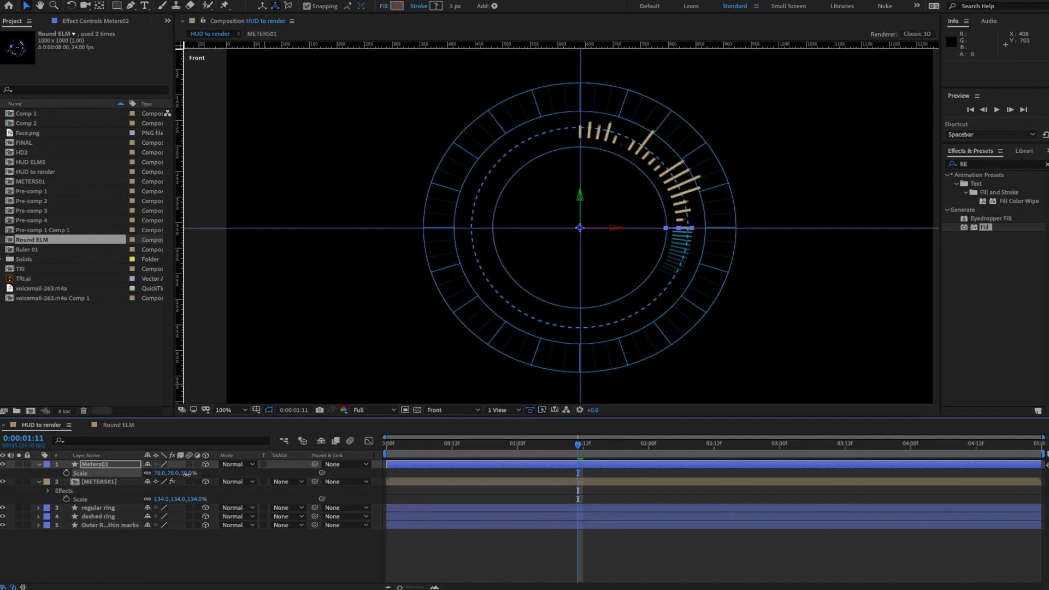
key(space)
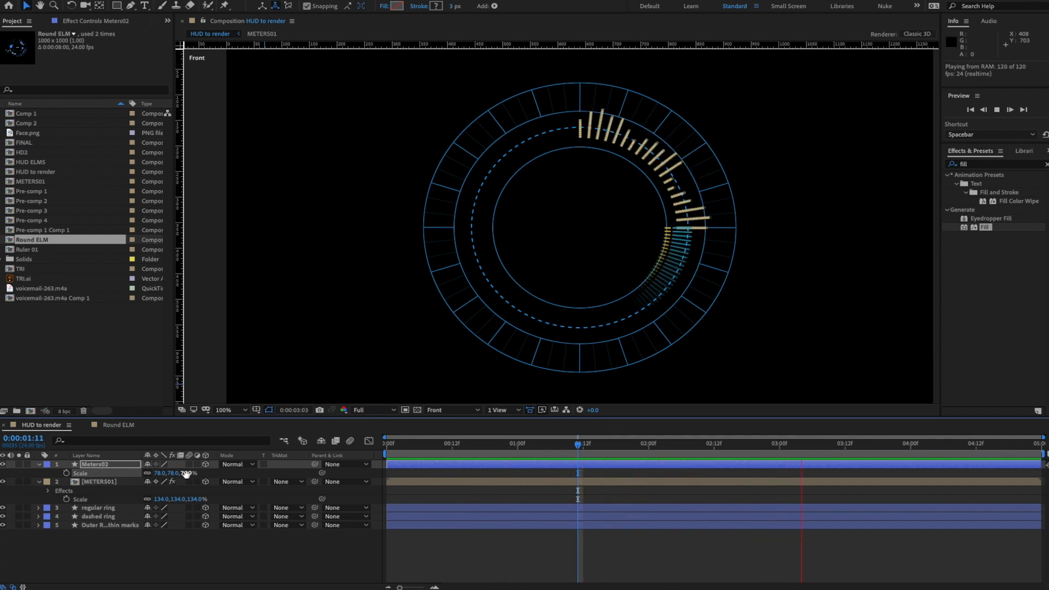
key(space)
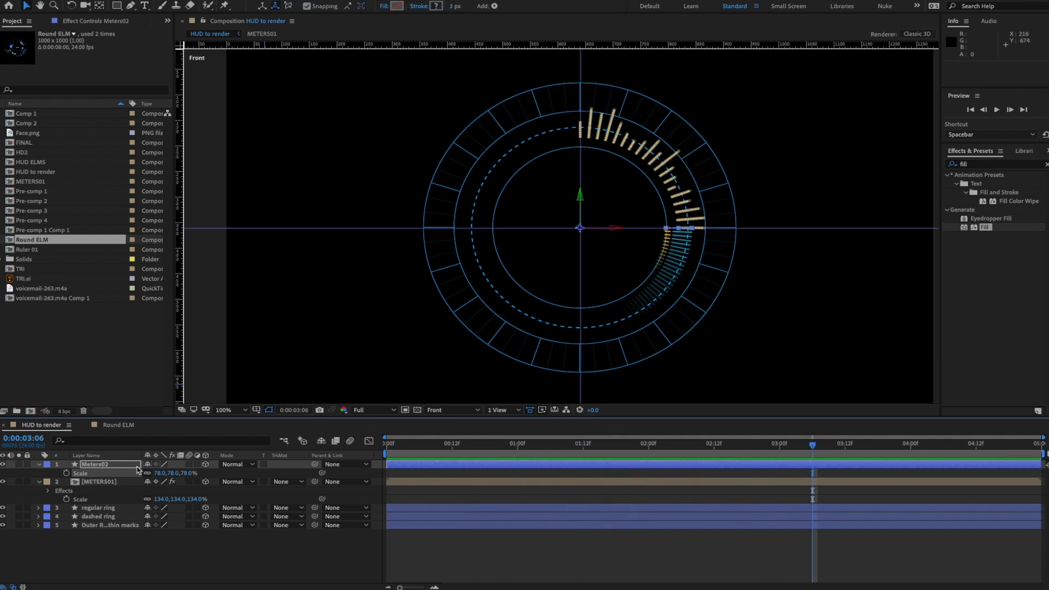
- Switch the viewer to Custom View 1, orbit to a tilted perspective, and preview
click(474, 413)
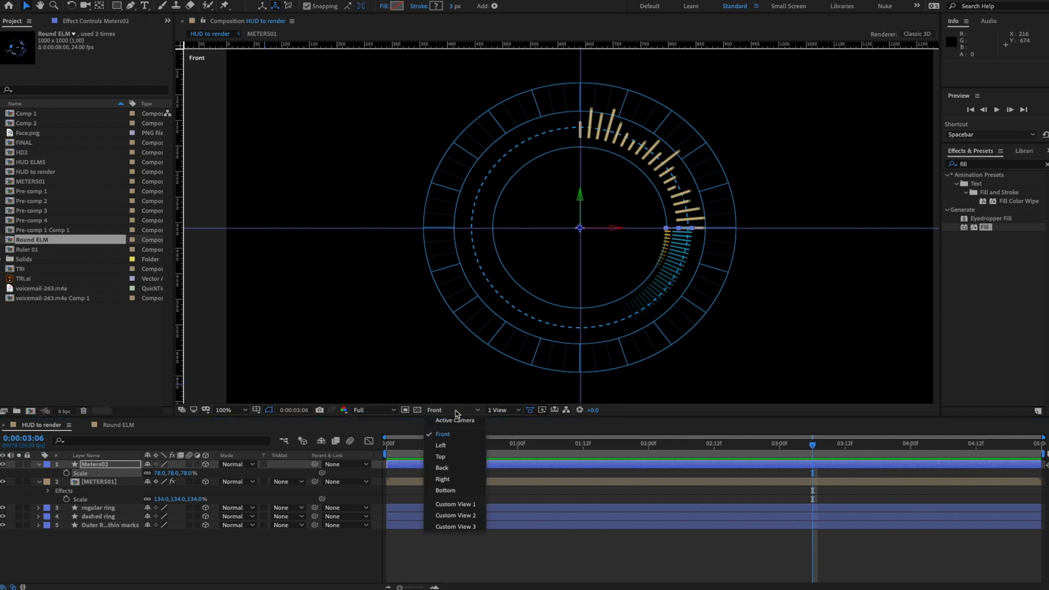
click(454, 503)
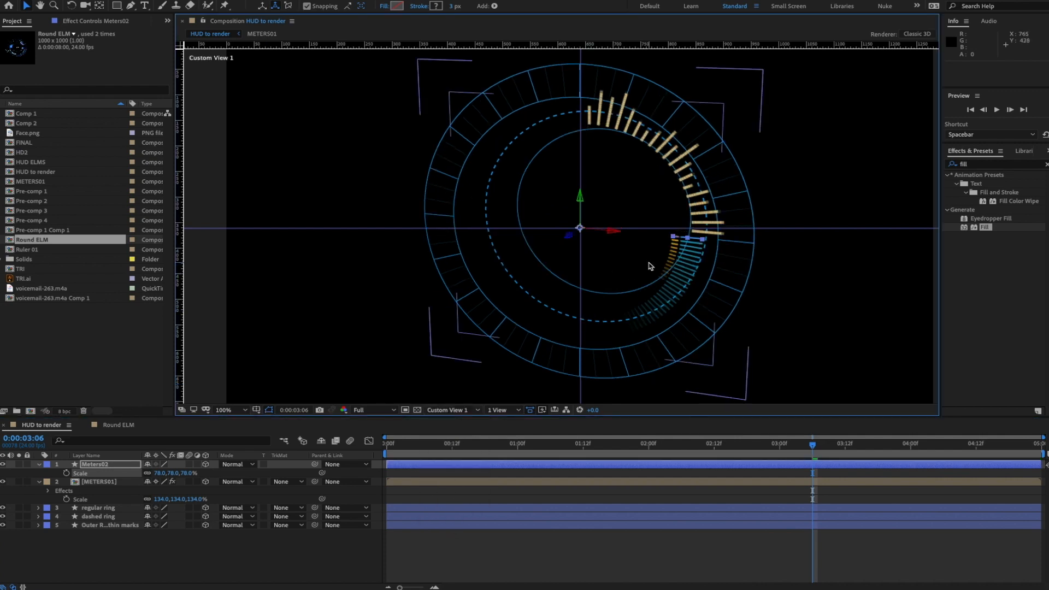
key(c)
mouse_move(650, 226)
mouse_down()
mouse_move(556, 220)
mouse_move(708, 261)
mouse_up()
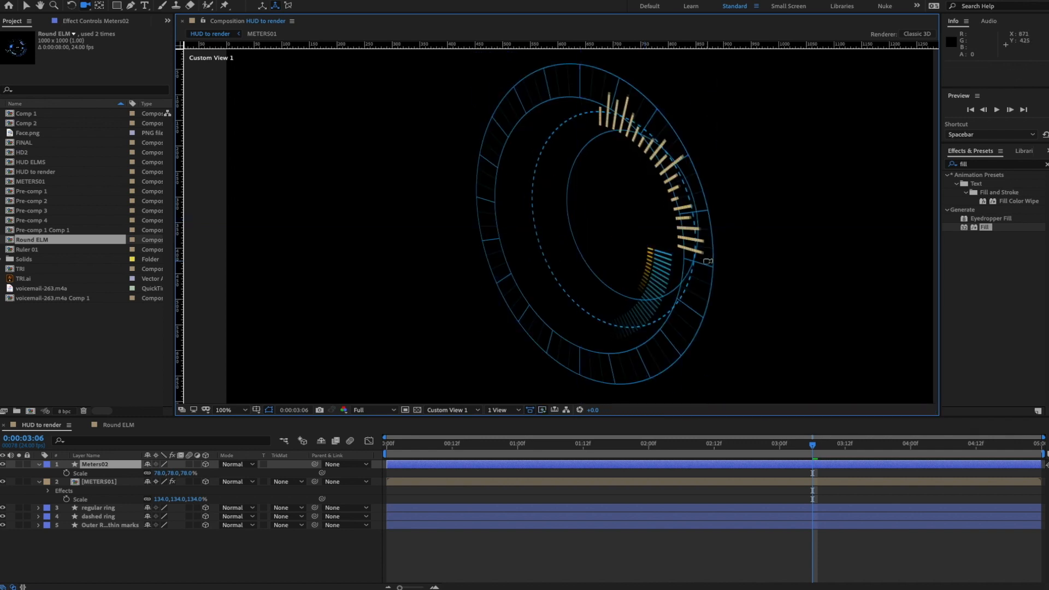
key(space)
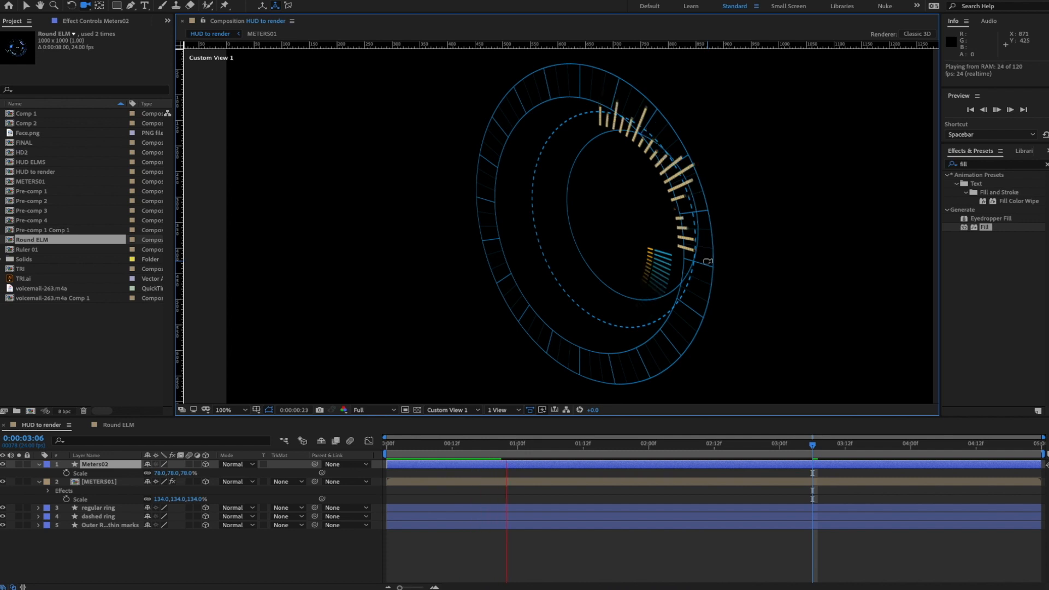
key(space)
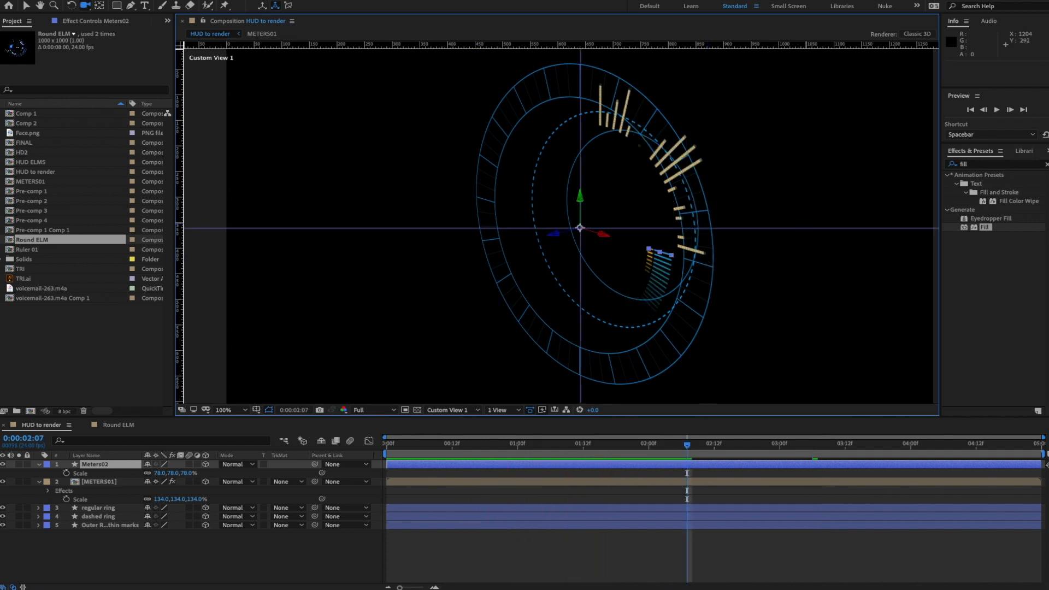
- Orbit the view so the ring faces more head-on and preview again
drag(1047, 183, 562, 154)
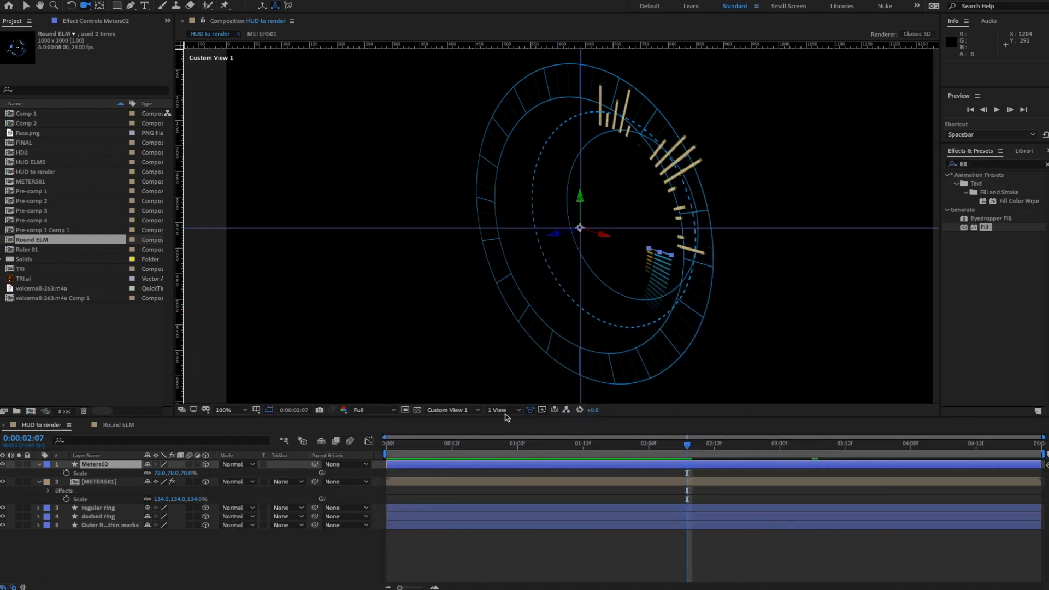
drag(639, 206, 665, 201)
key(space)
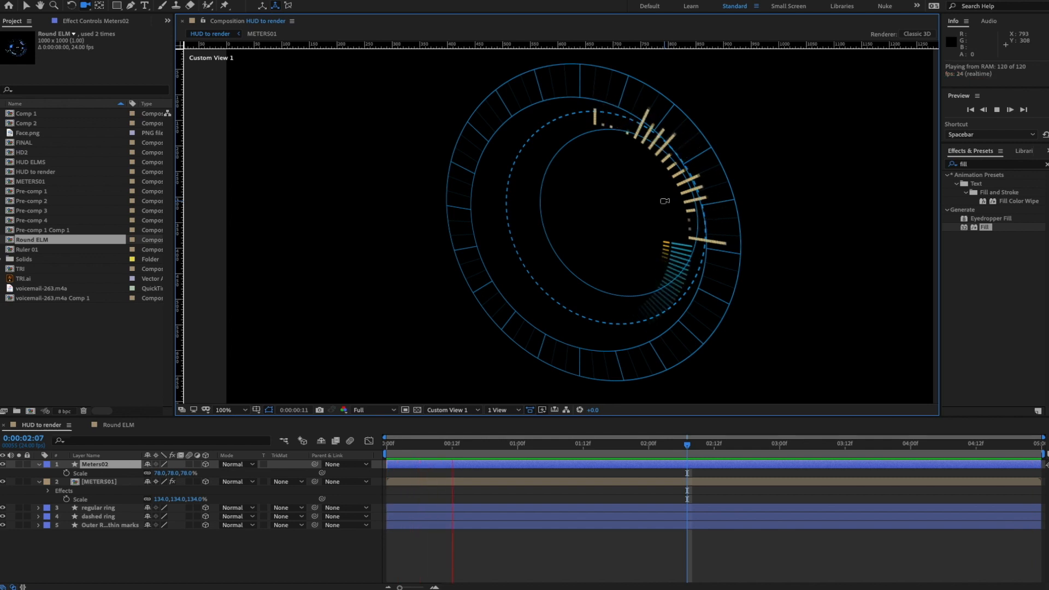
key(space)
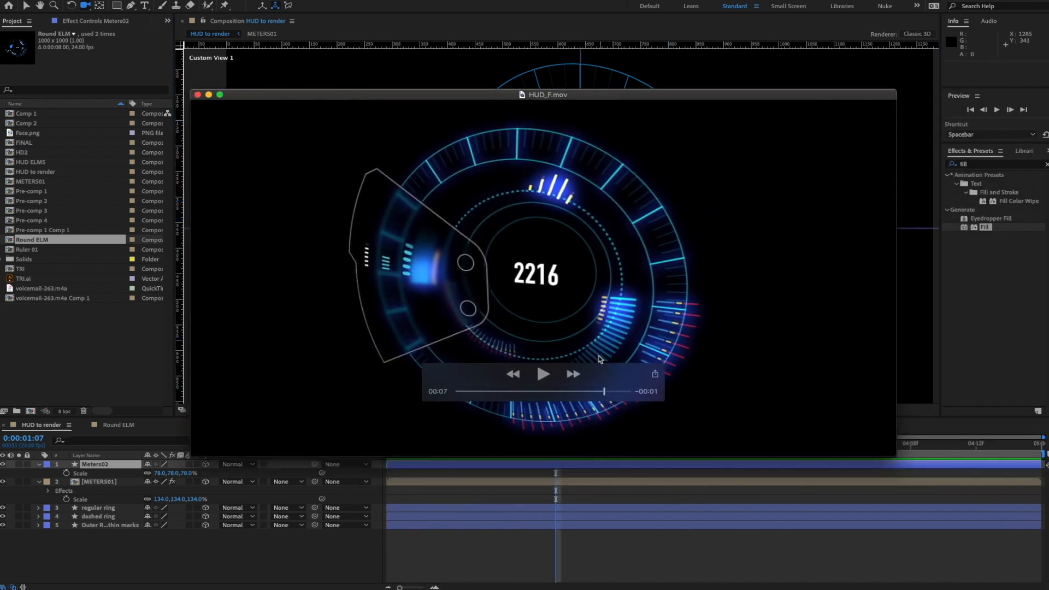
- Play the HUD_F.mov reference video from the start and scrub back to about 6 seconds
drag(590, 374, 316, 419)
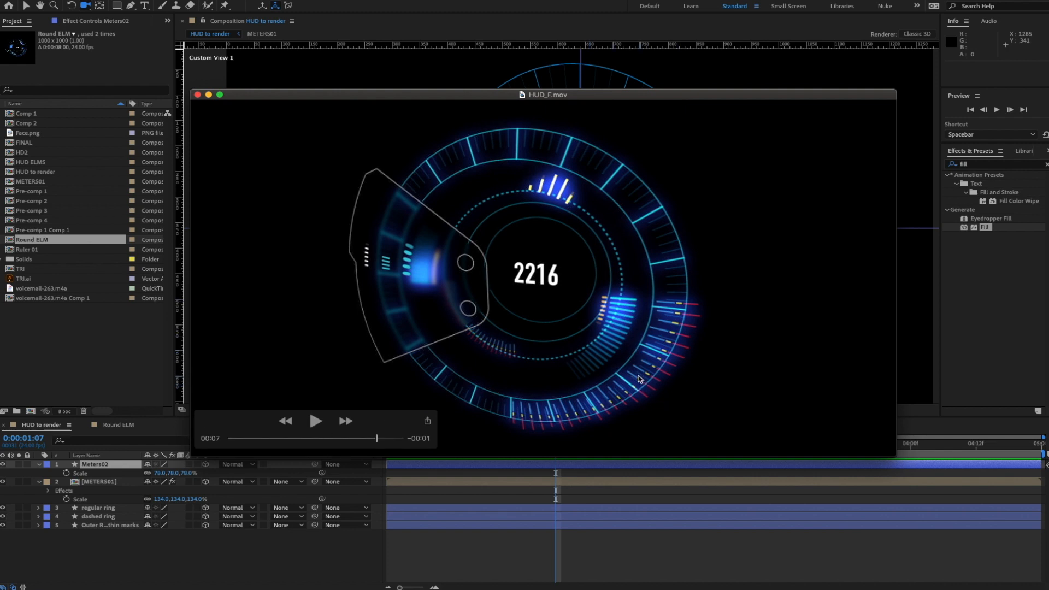
click(315, 421)
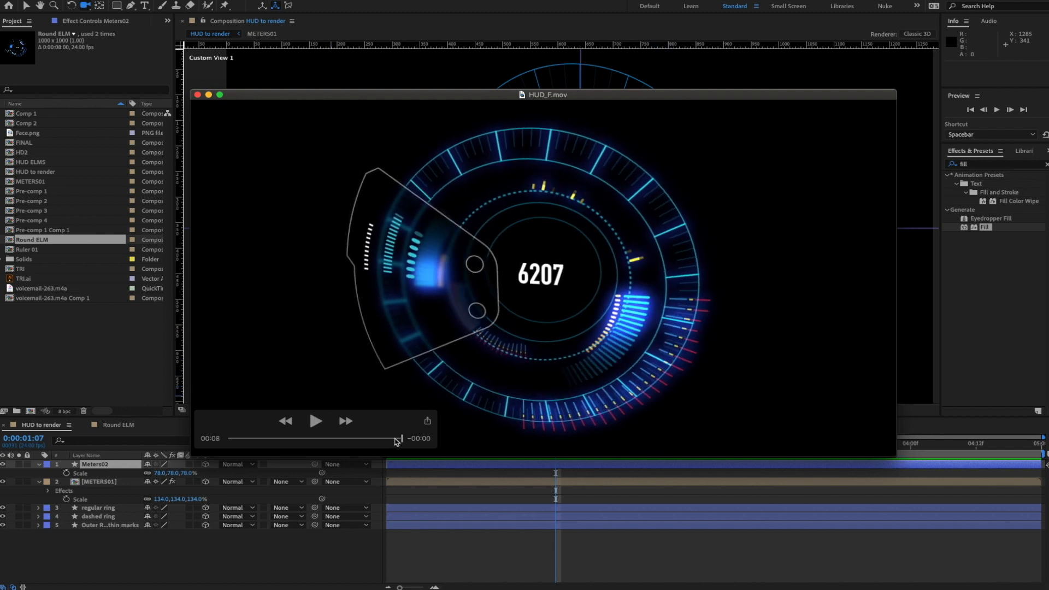
drag(397, 442, 223, 440)
click(316, 422)
drag(400, 440, 363, 439)
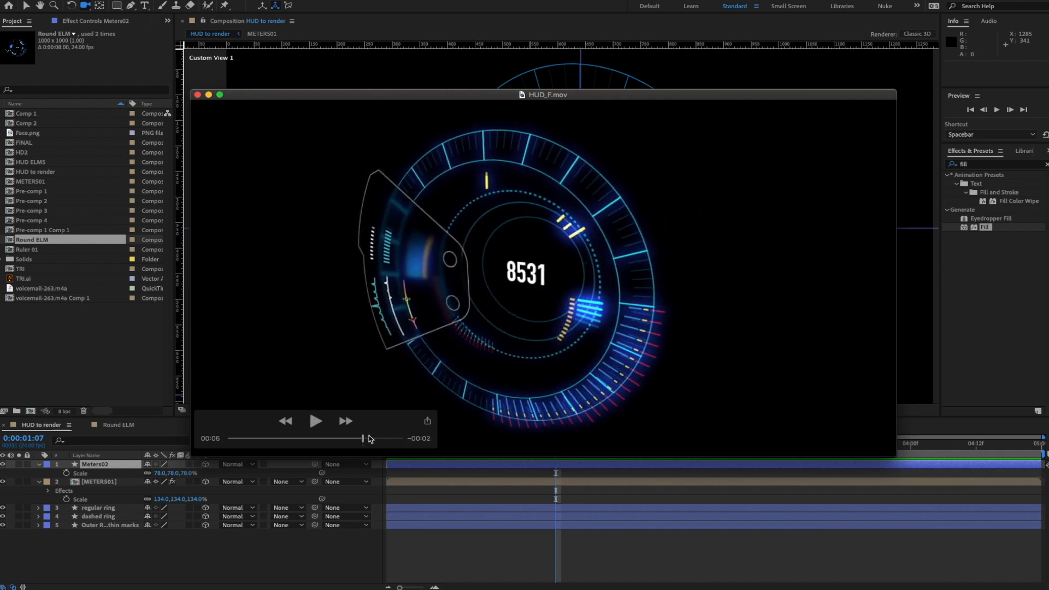
- Close the reference video and set the composition viewer back to the Front view
key(super+Tab)
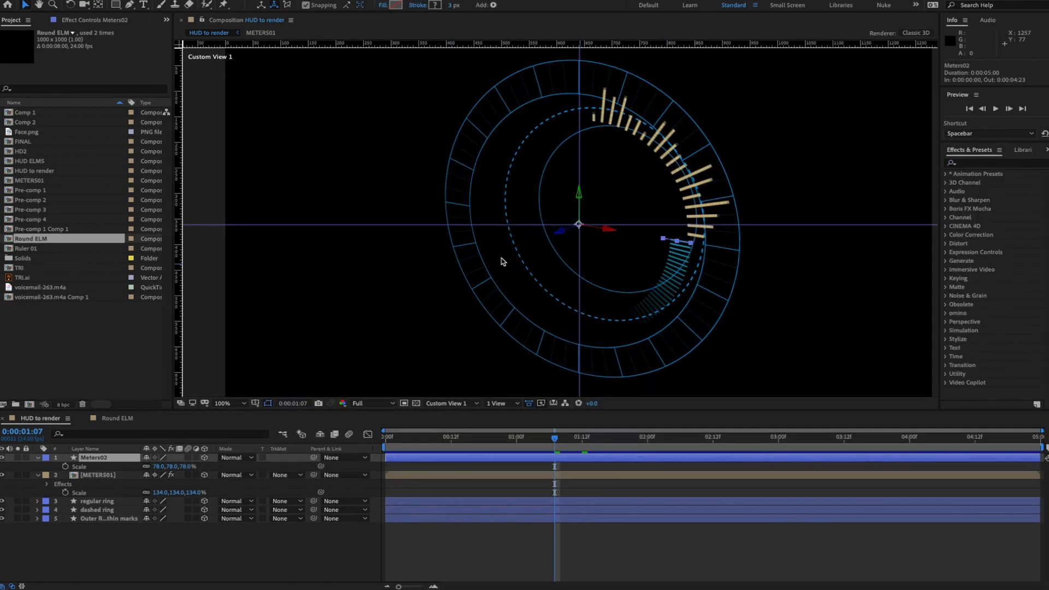
click(458, 404)
click(458, 405)
click(453, 430)
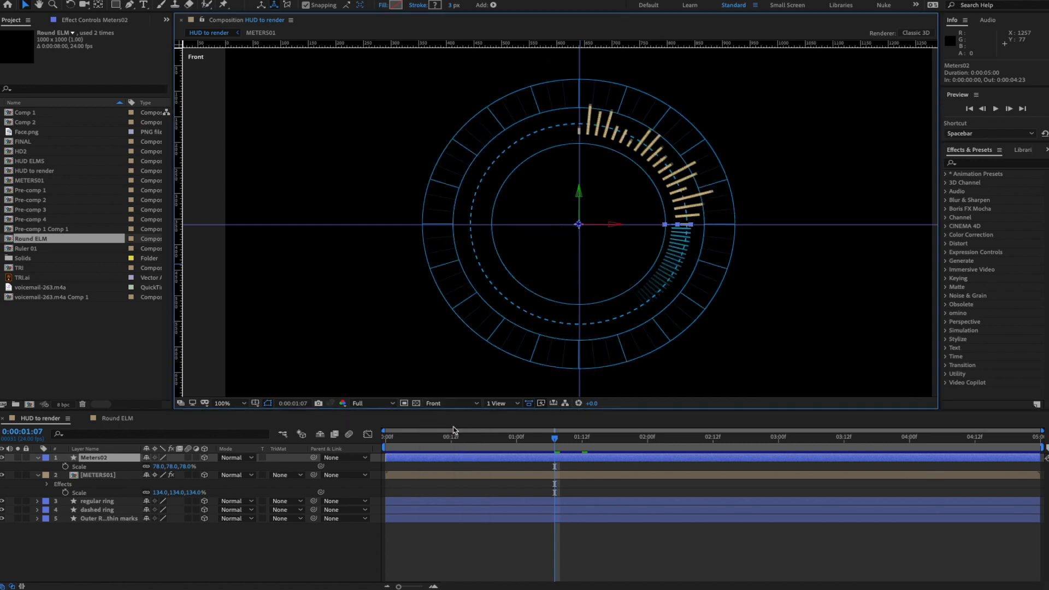
- Draw a short vertical line with the Pen tool and make the new shape layer 3D and soloed
click(208, 540)
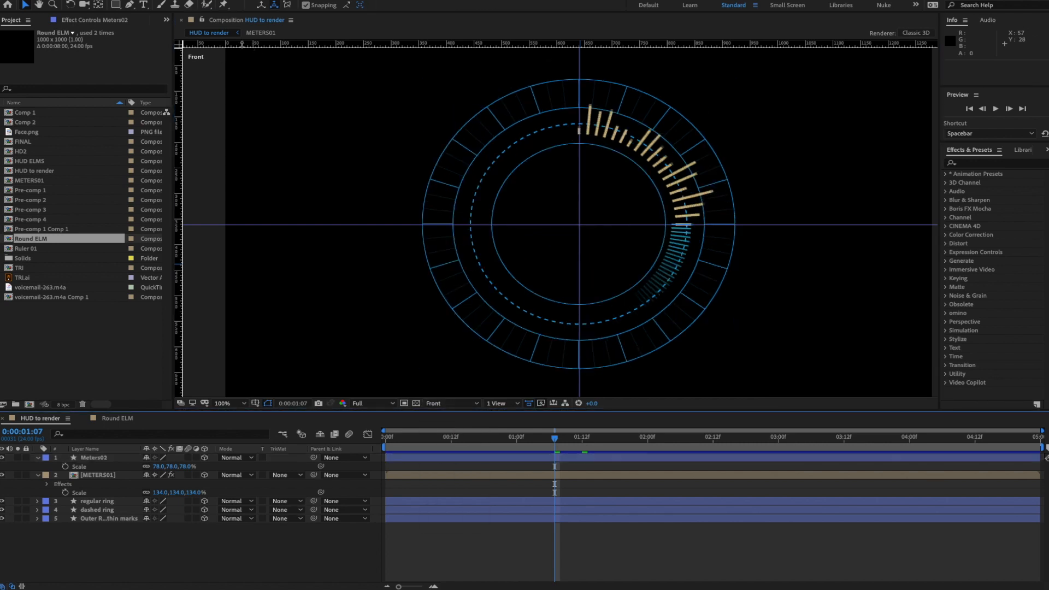
click(130, 5)
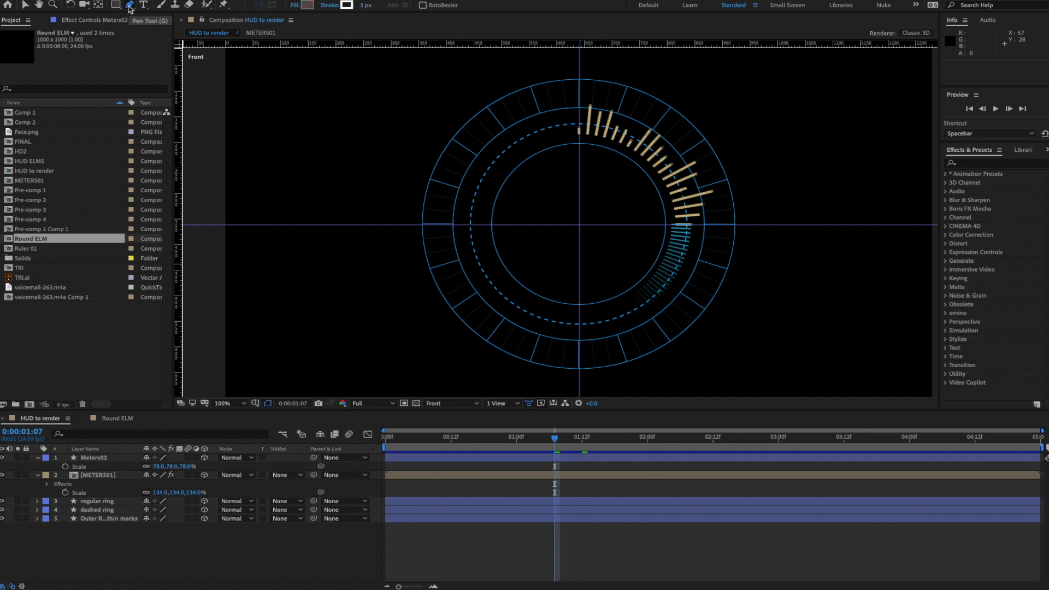
click(337, 106)
click(338, 127)
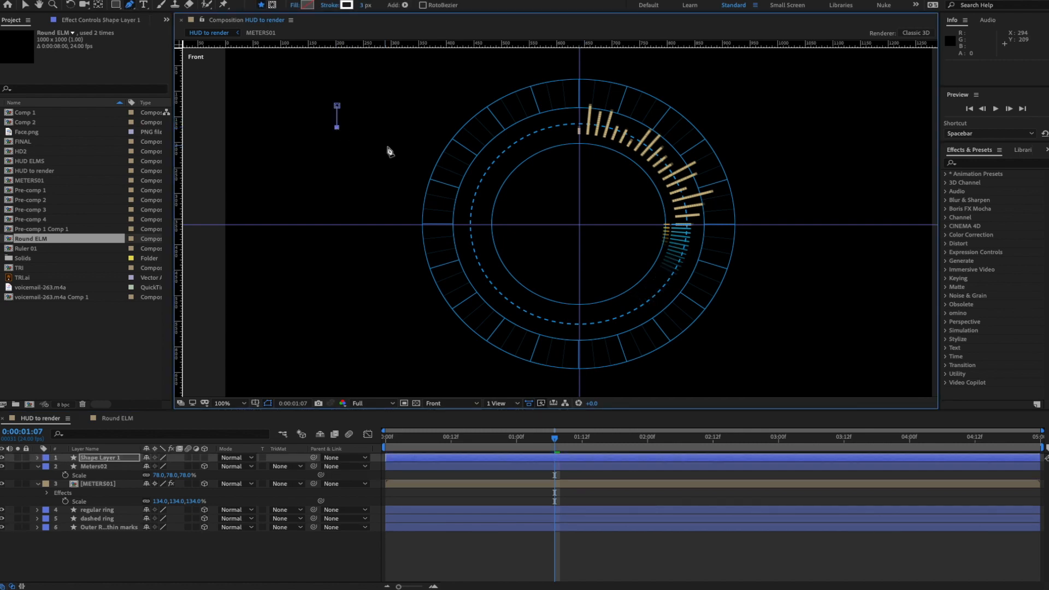
click(205, 458)
click(18, 458)
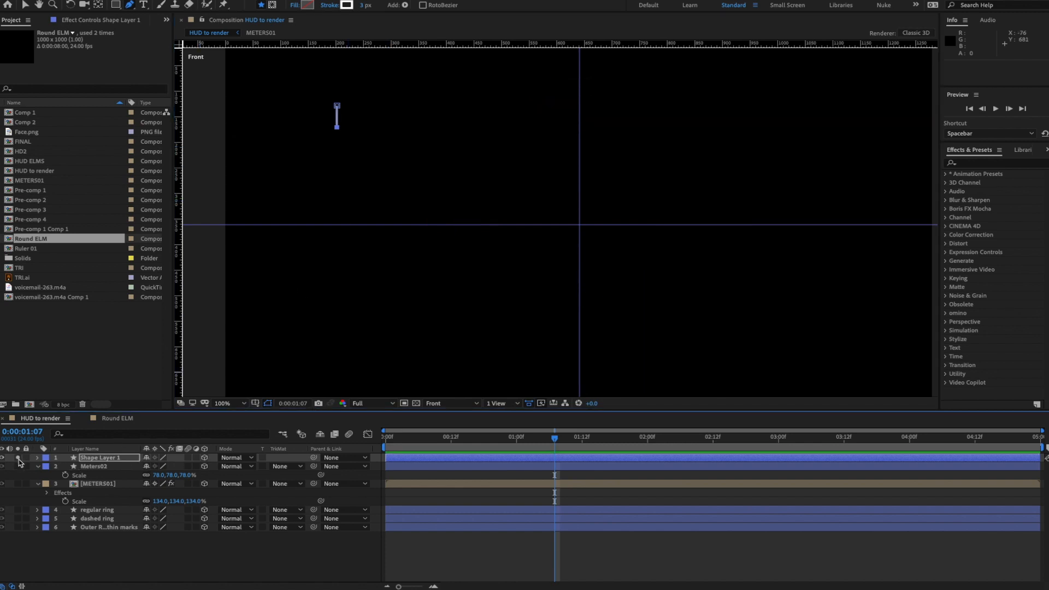
click(25, 5)
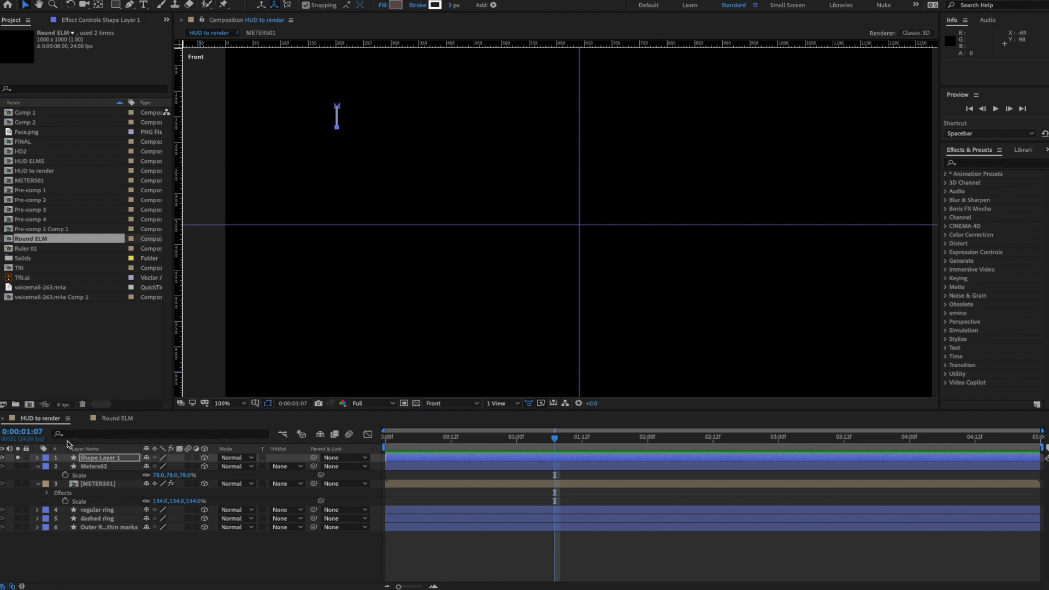
- Twirl open the layer's contents, rename the layer Spikes and Shape 1 to Blue Spike
click(38, 458)
click(47, 467)
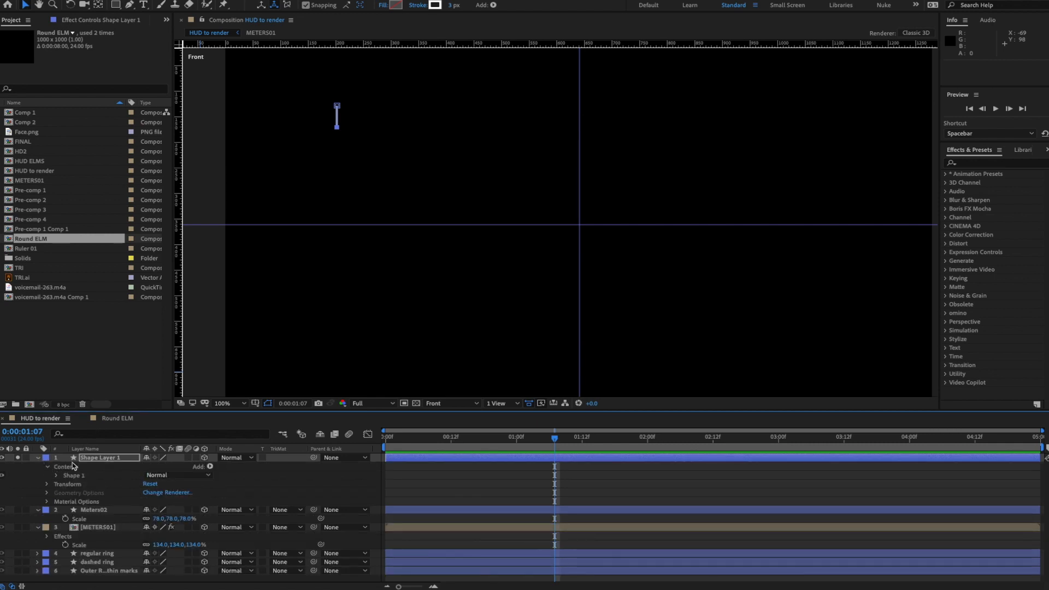
click(57, 476)
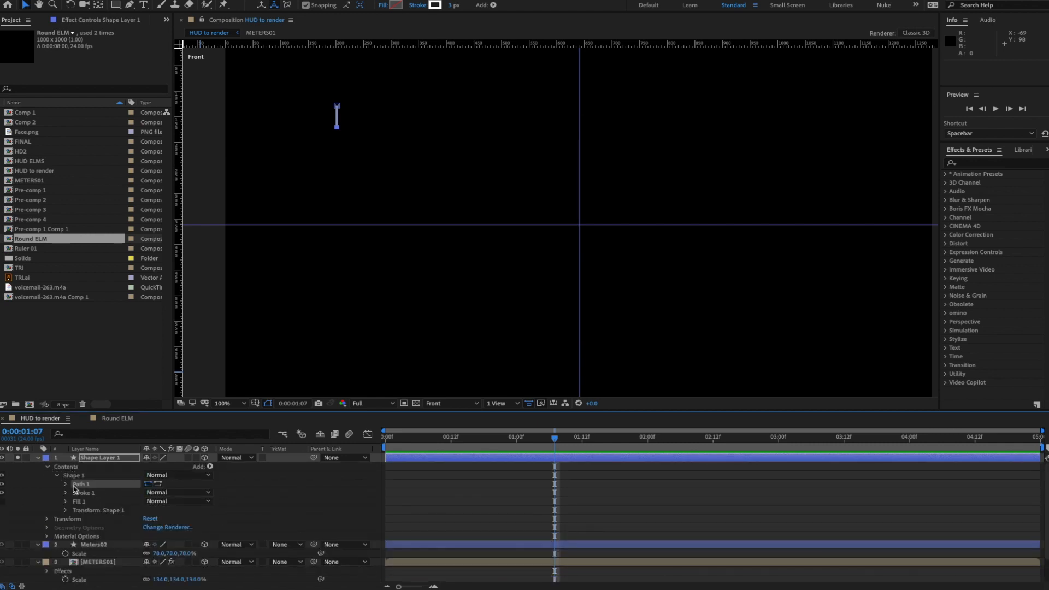
click(66, 485)
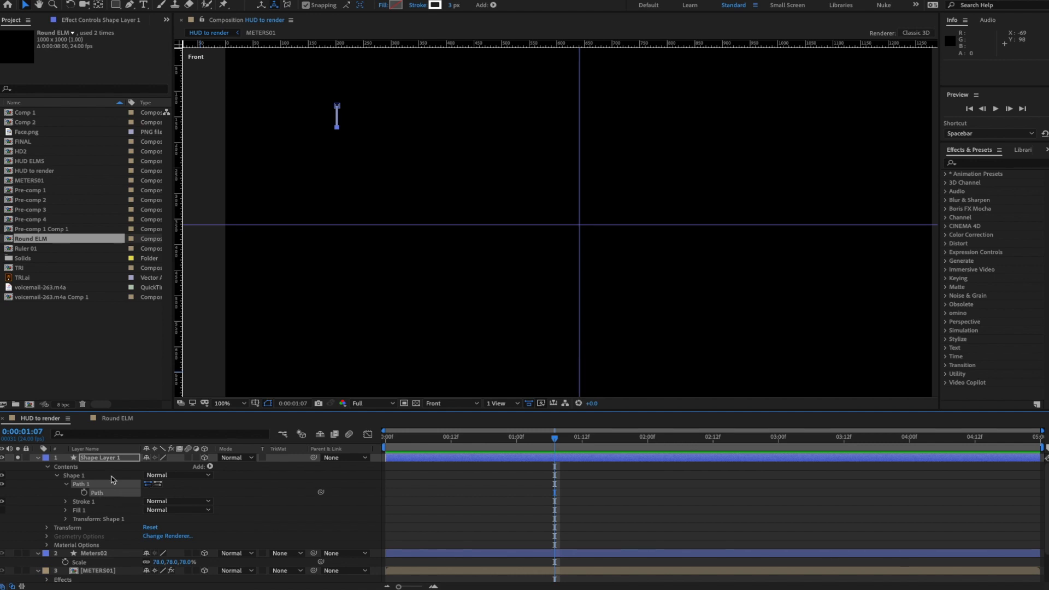
click(95, 459)
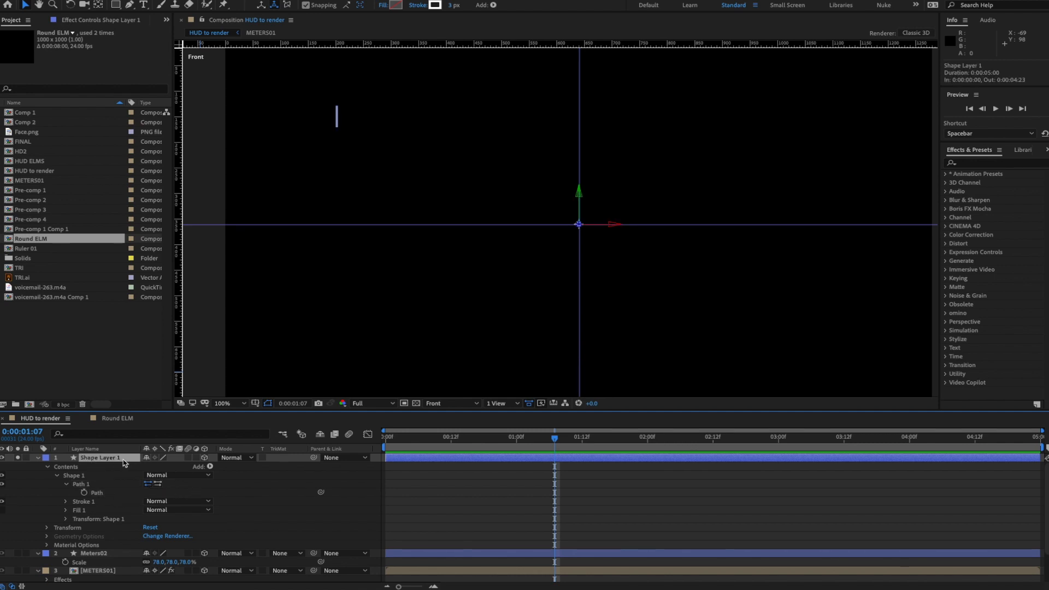
click(116, 459)
text(Spikes)
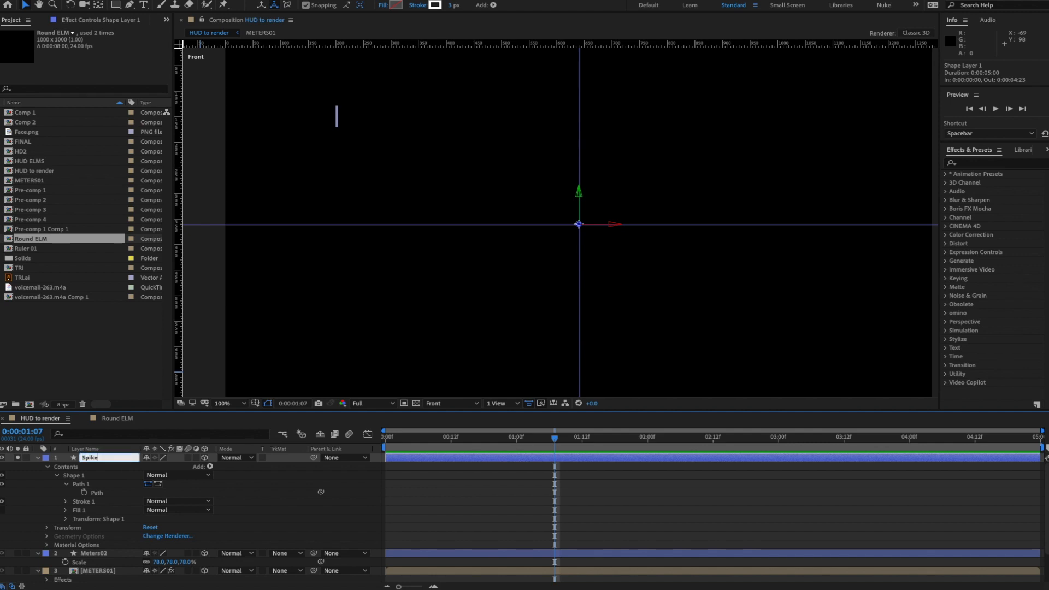
click(76, 476)
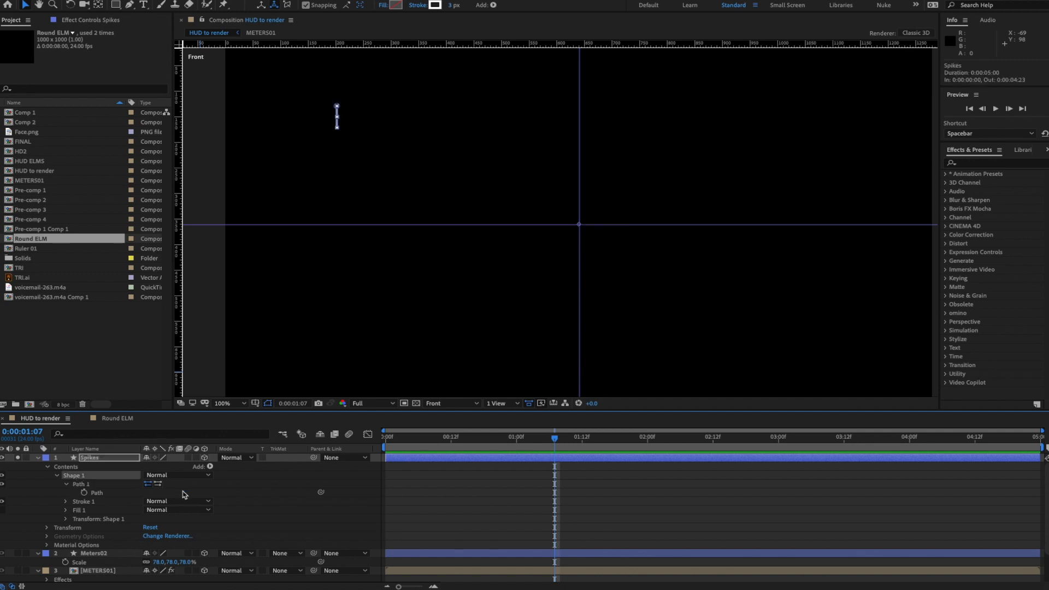
key(Return)
text(Blue Spike)
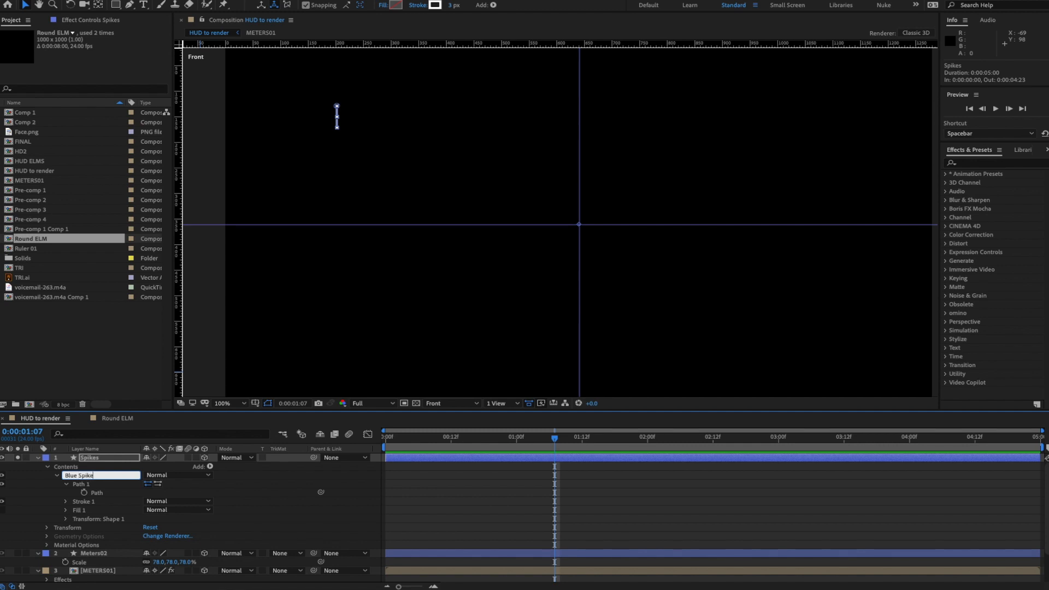
key(Return)
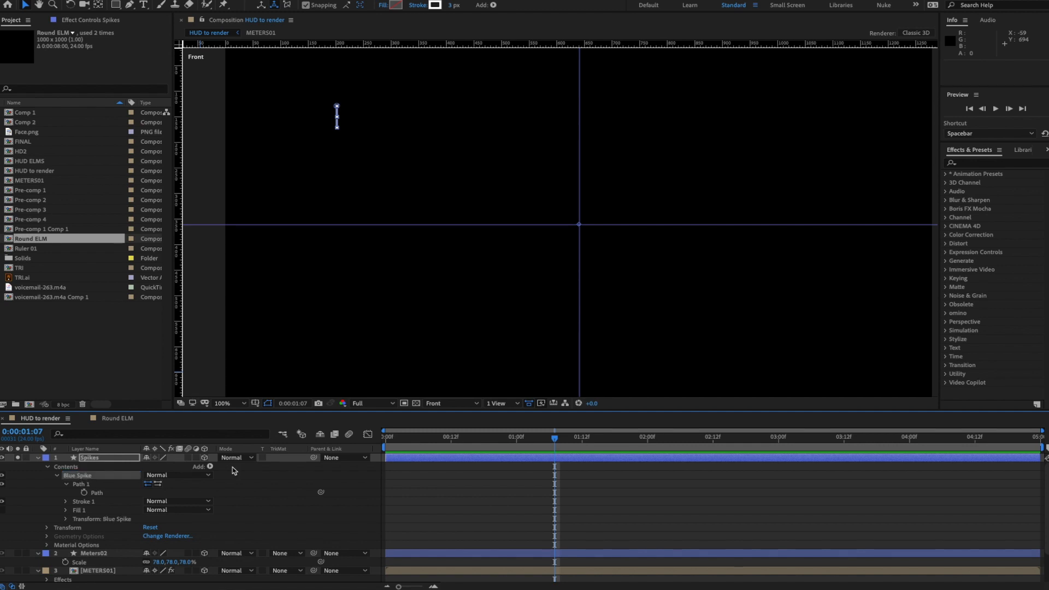
- Add an empty group above Blue Spike and name it Spikes Holder
click(210, 468)
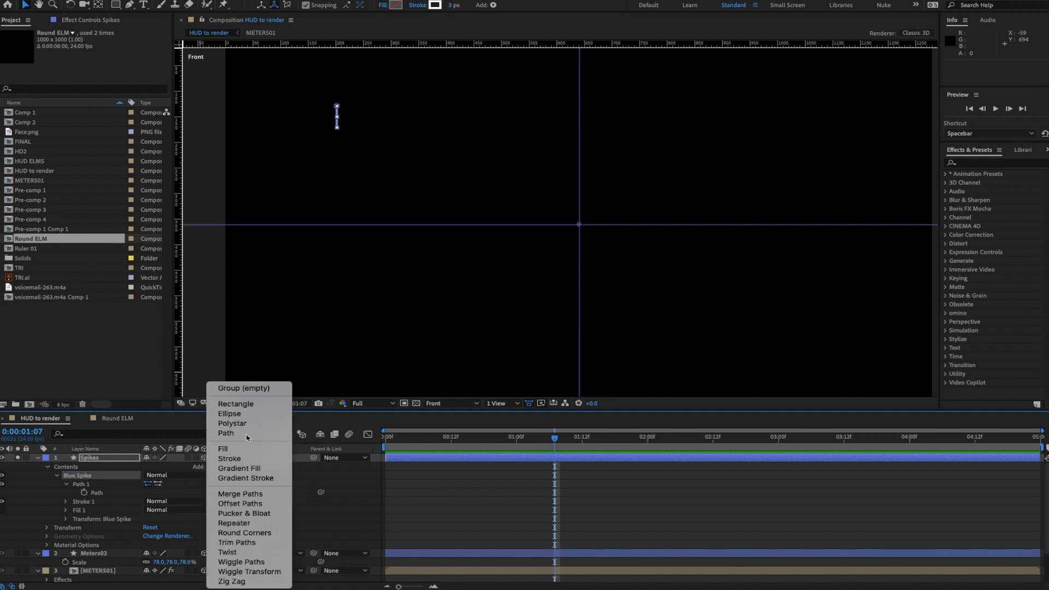
click(241, 388)
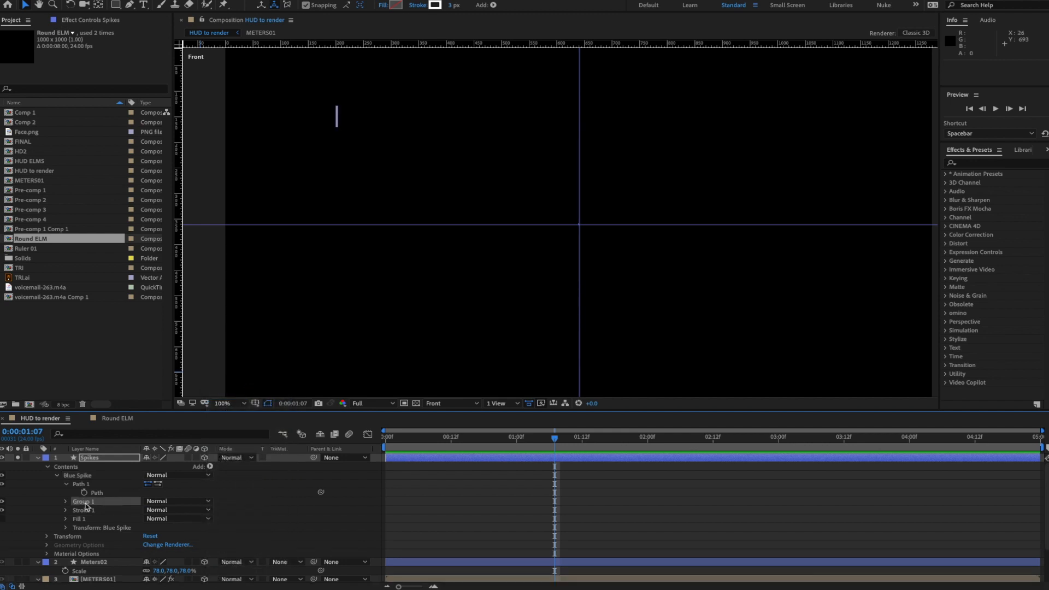
drag(84, 501, 77, 476)
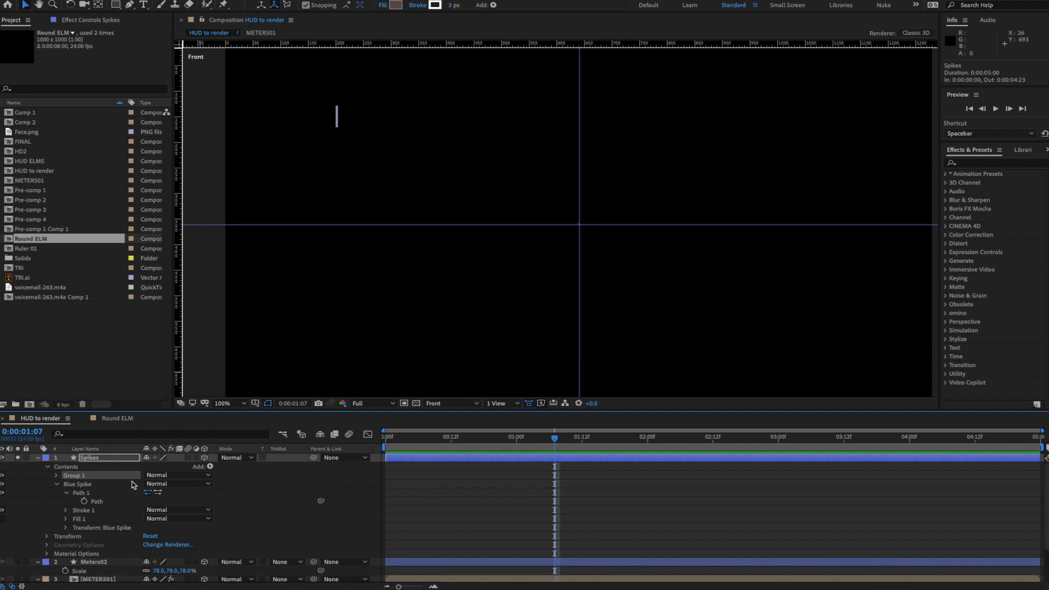
key(Return)
text(Spikes Holder)
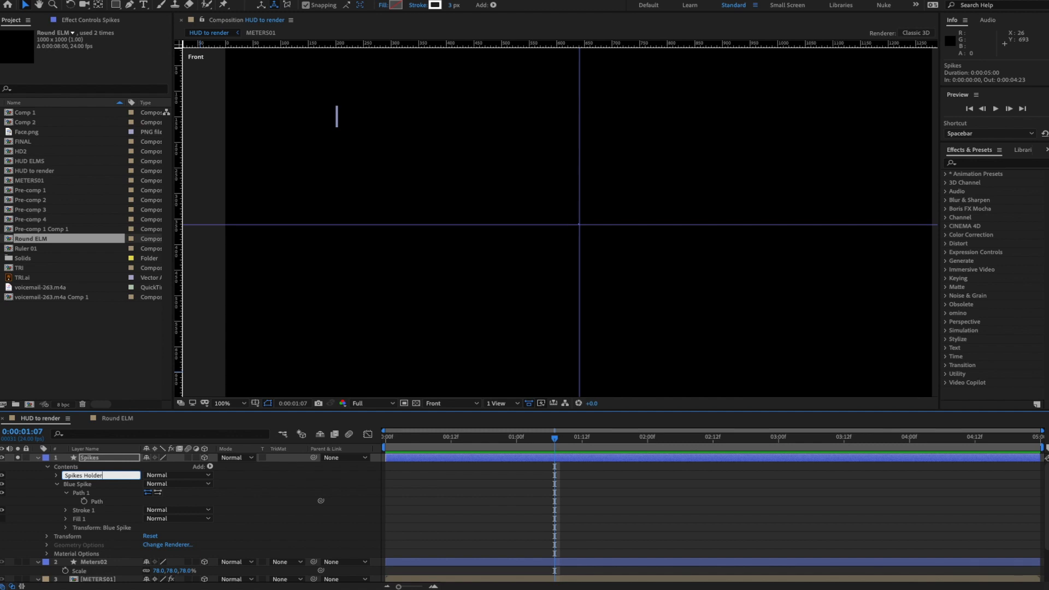
key(Return)
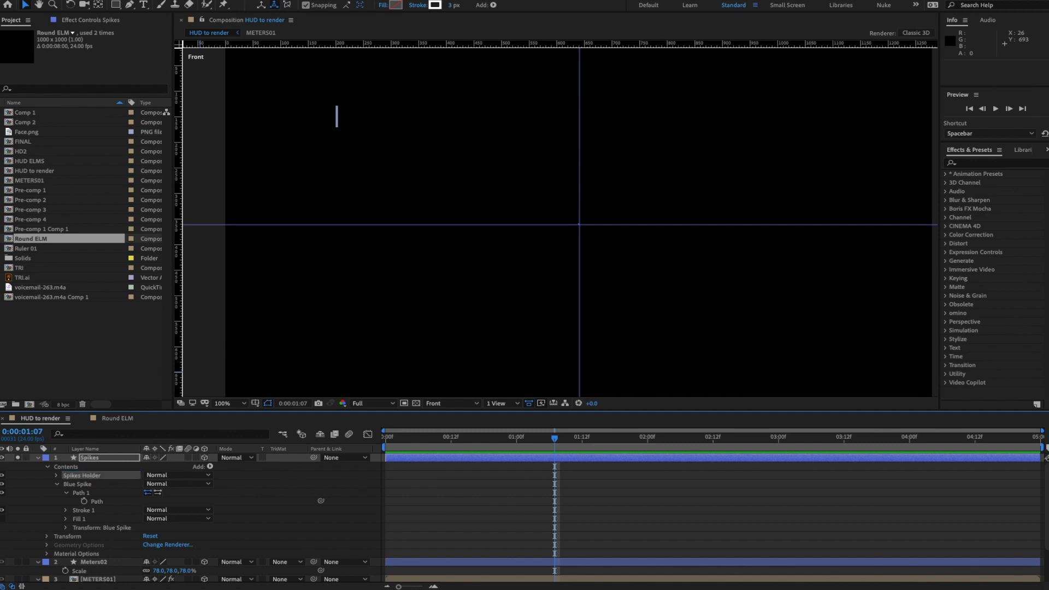
- Nest Blue Spike inside Spikes Holder and twirl open down to its Path property
click(79, 485)
drag(81, 486, 77, 476)
click(57, 476)
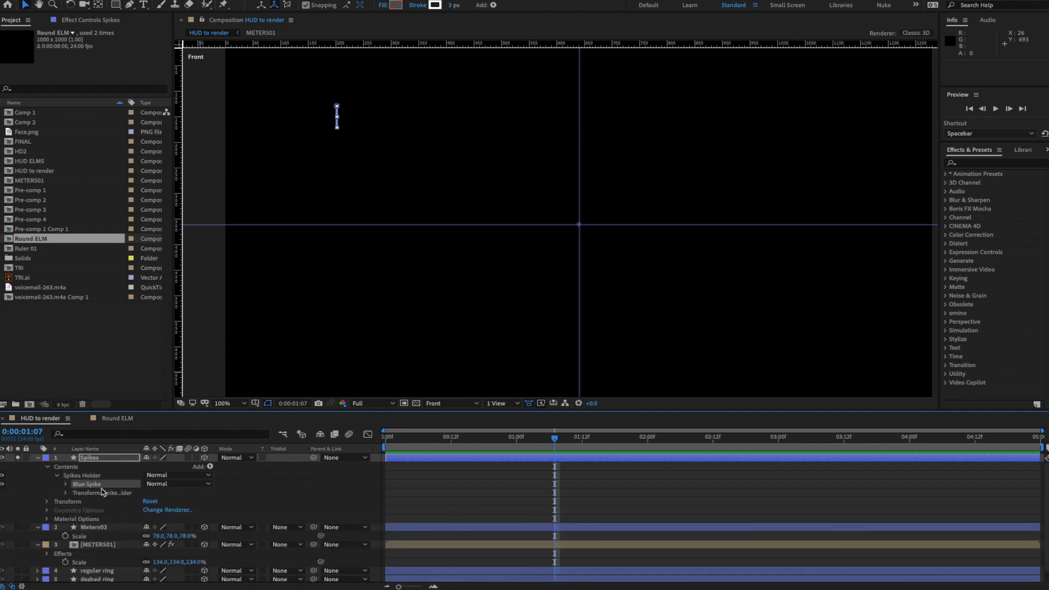
click(66, 484)
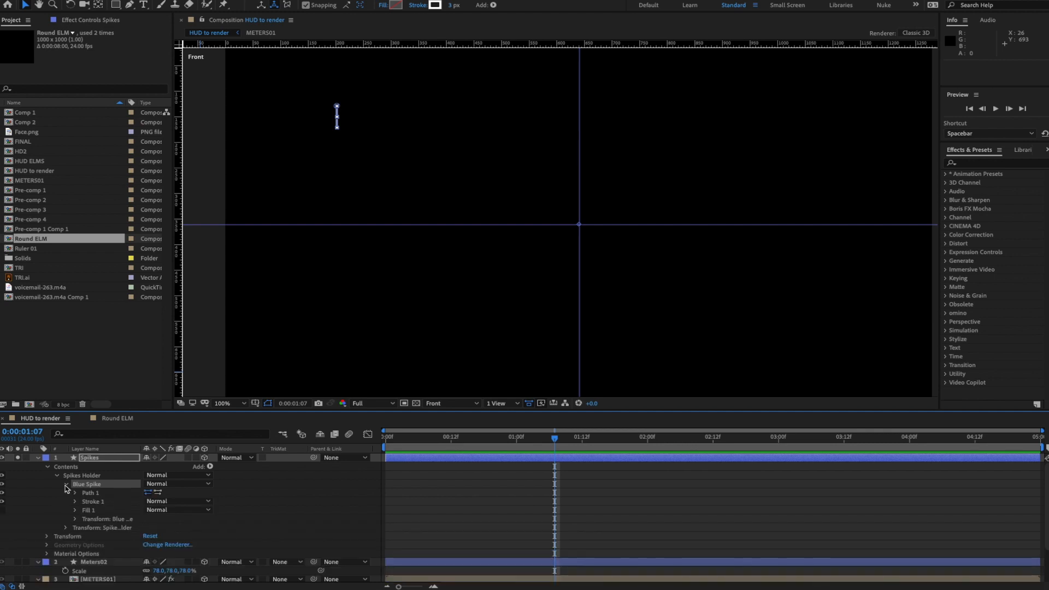
click(76, 494)
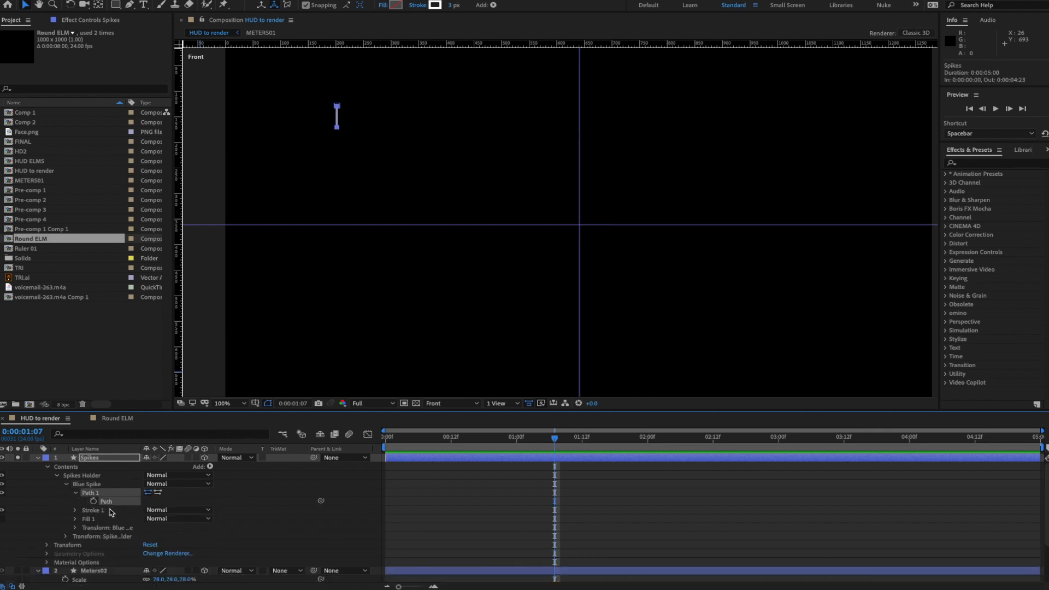
- Zoom in, select the whole spike path, and move it onto the vertical centre guide
key(period)
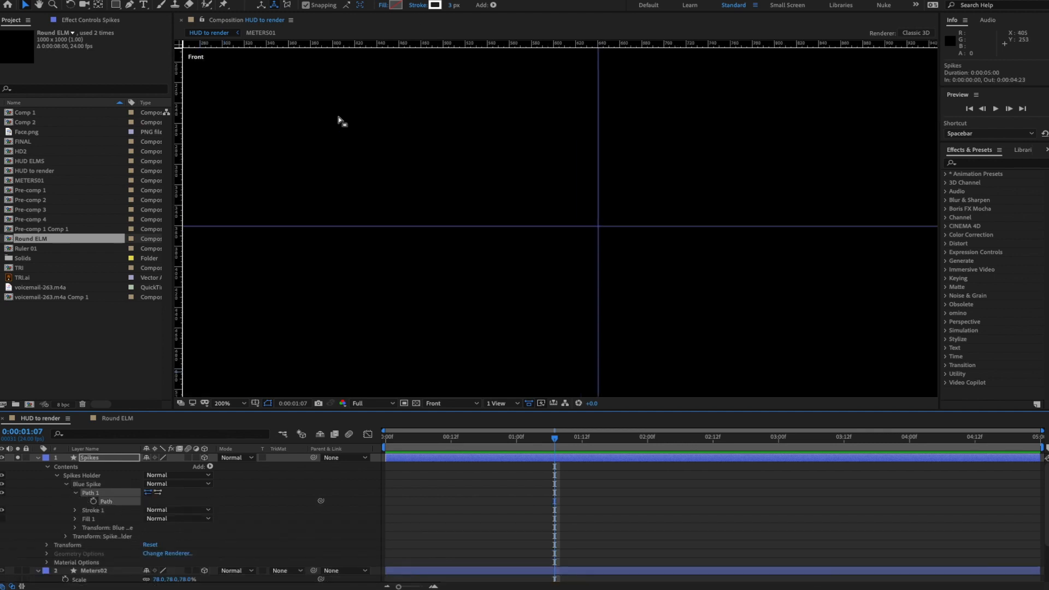
key(space)
drag(343, 112, 518, 213)
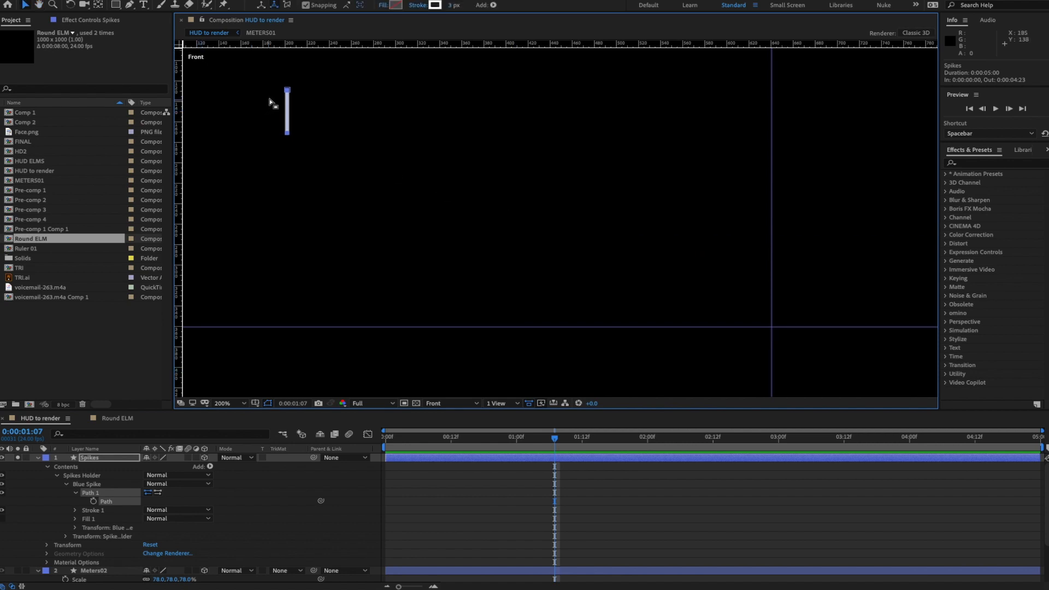
drag(262, 76, 316, 149)
click(112, 505)
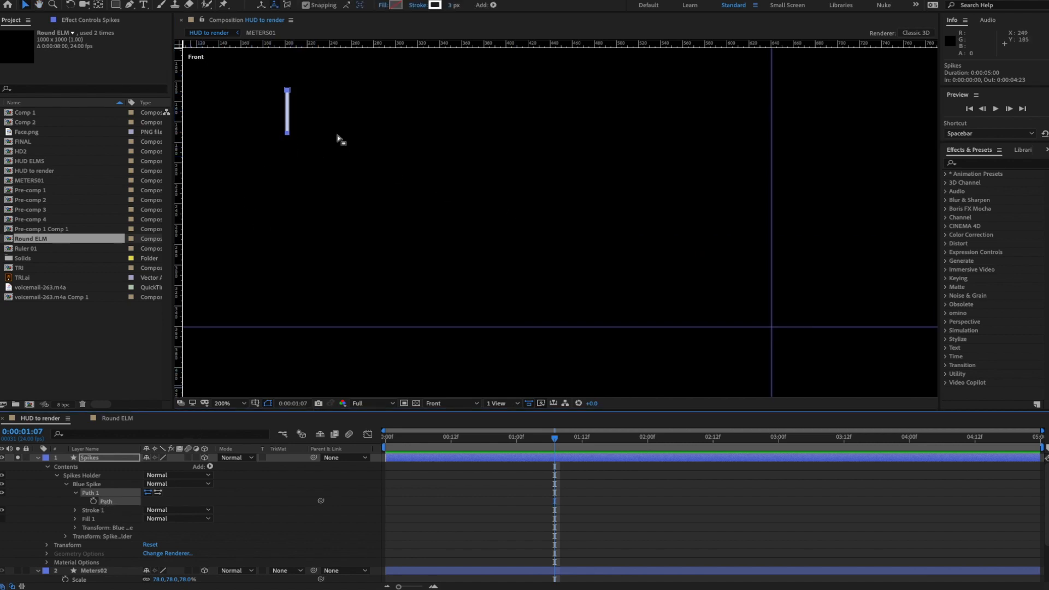
drag(288, 133, 303, 135)
drag(379, 144, 772, 194)
- Snap the spike's top end onto the composition's exact centre point
key(h)
drag(804, 234, 589, 203)
key(v)
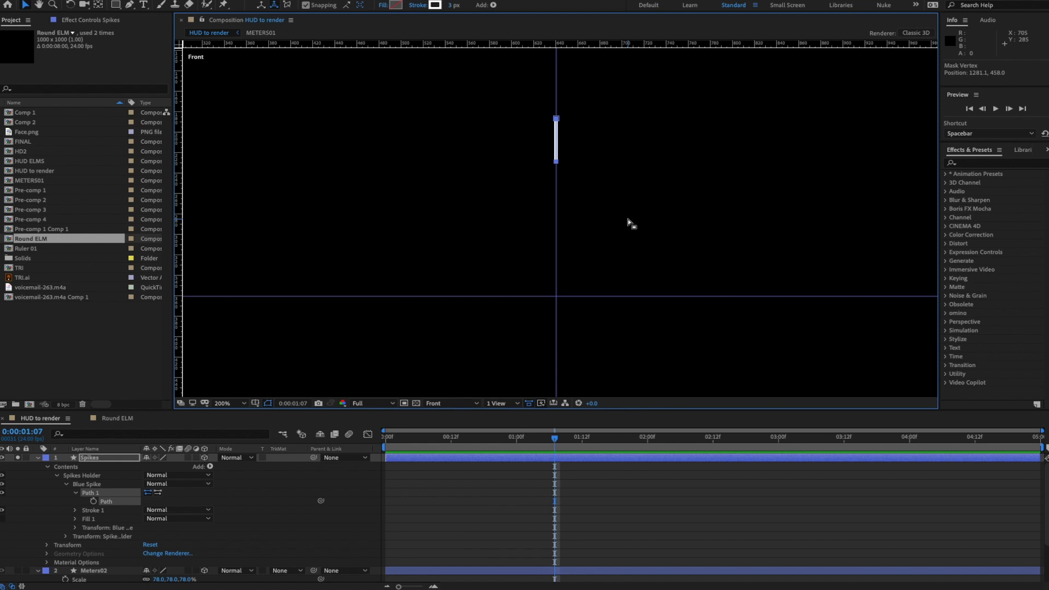
scroll(629, 224, up, 2)
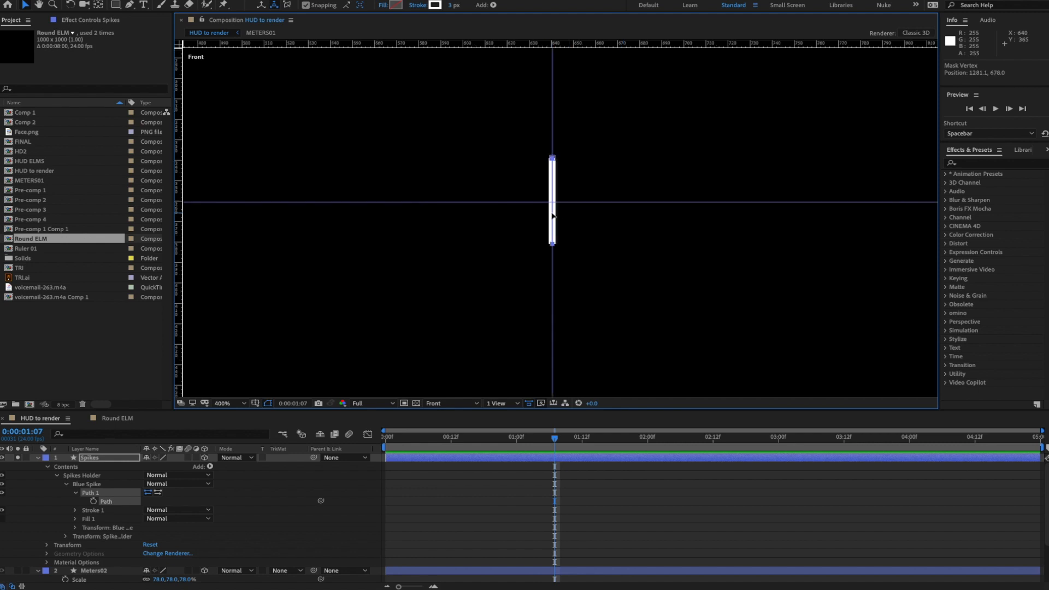
drag(554, 233, 554, 259)
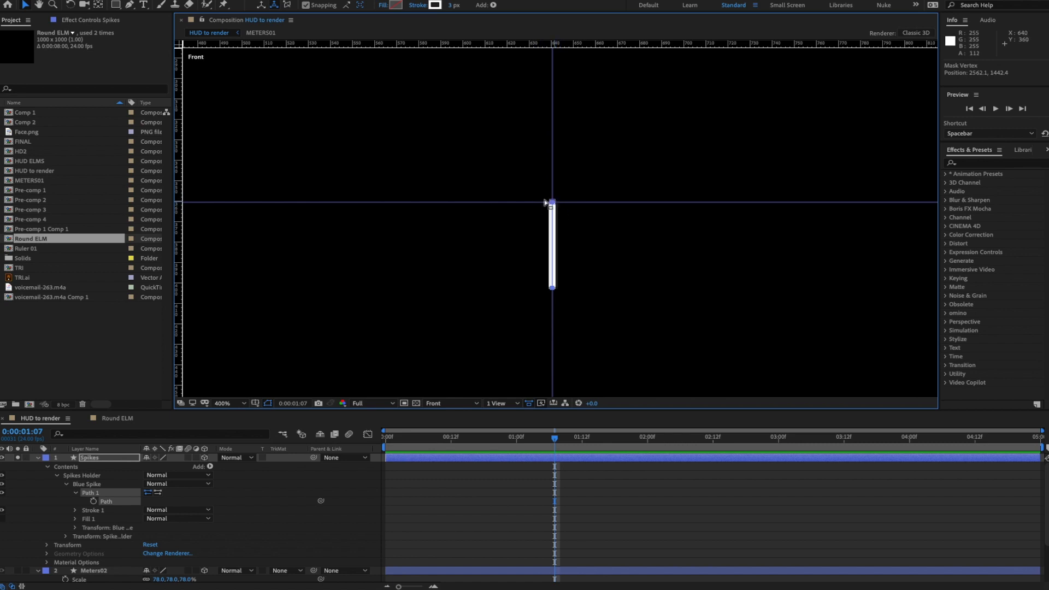
mouse_move(553, 220)
mouse_down()
mouse_move(581, 221)
mouse_move(556, 222)
mouse_up()
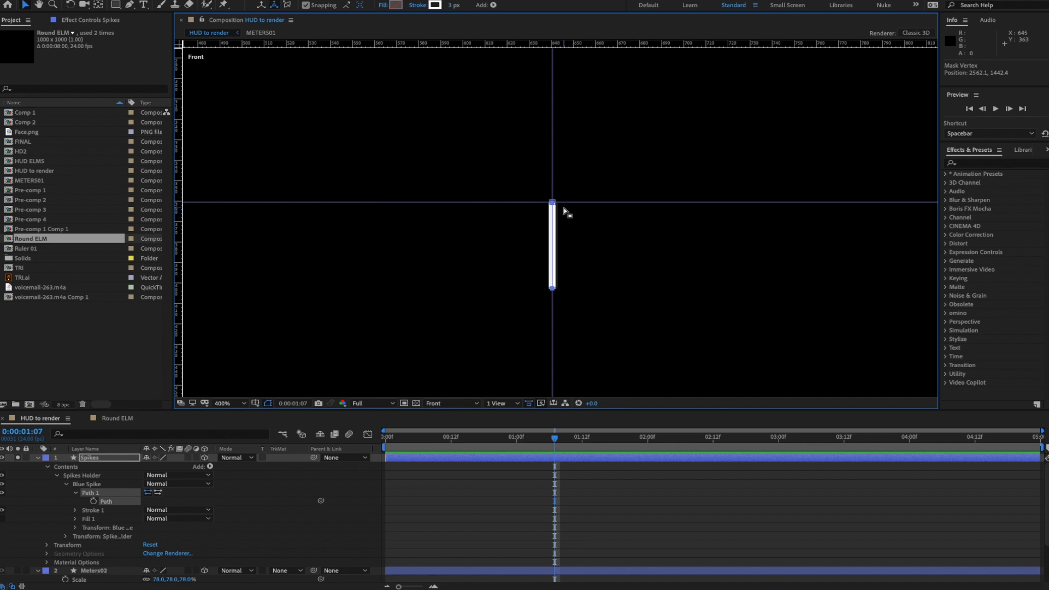
- Set Stroke 1 to 2 px width and colour 0A77CC
click(75, 510)
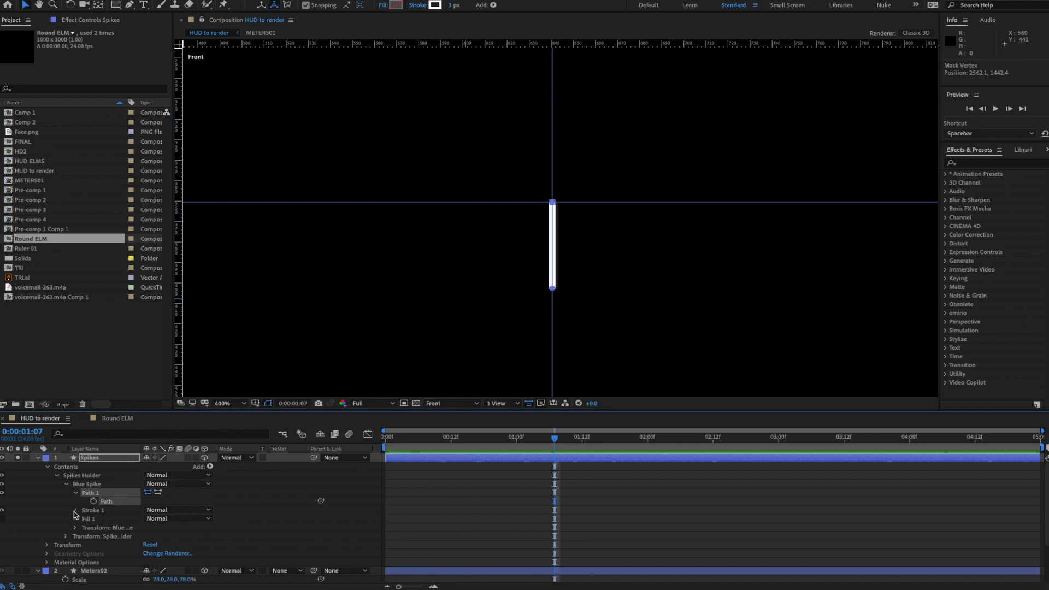
click(148, 543)
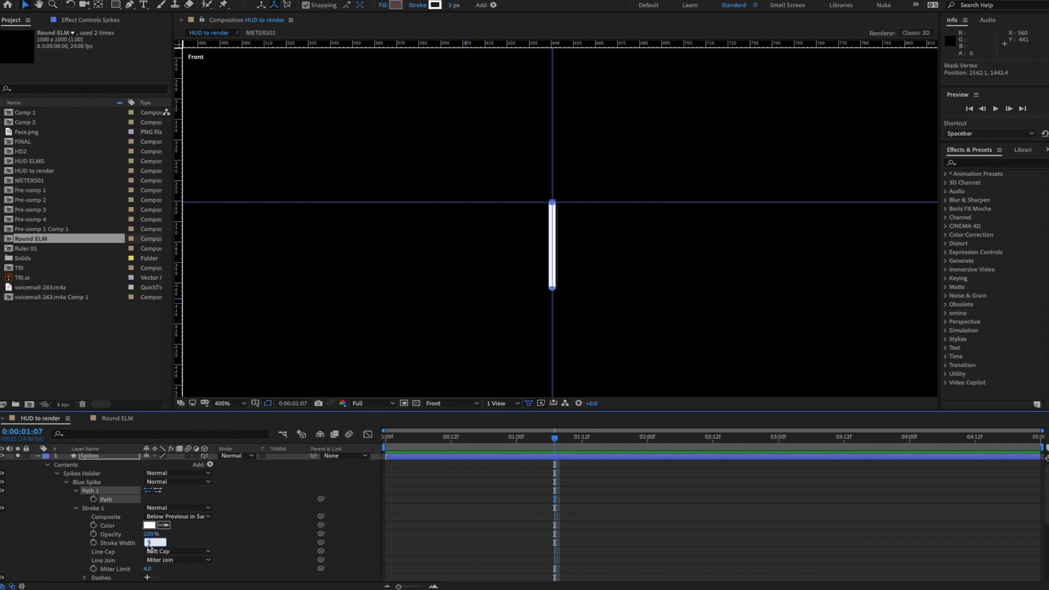
key(Return)
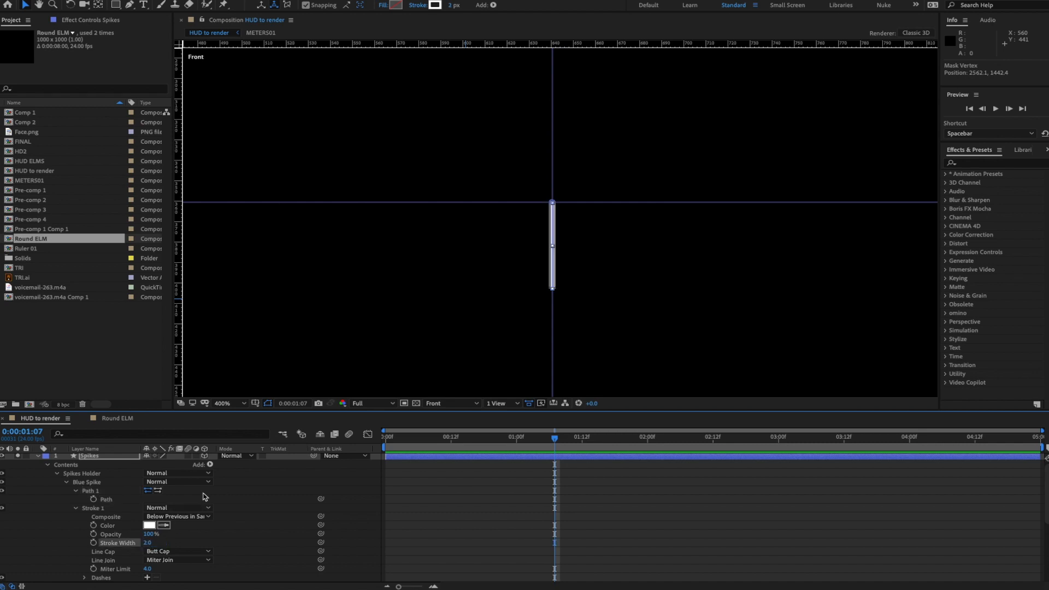
click(150, 525)
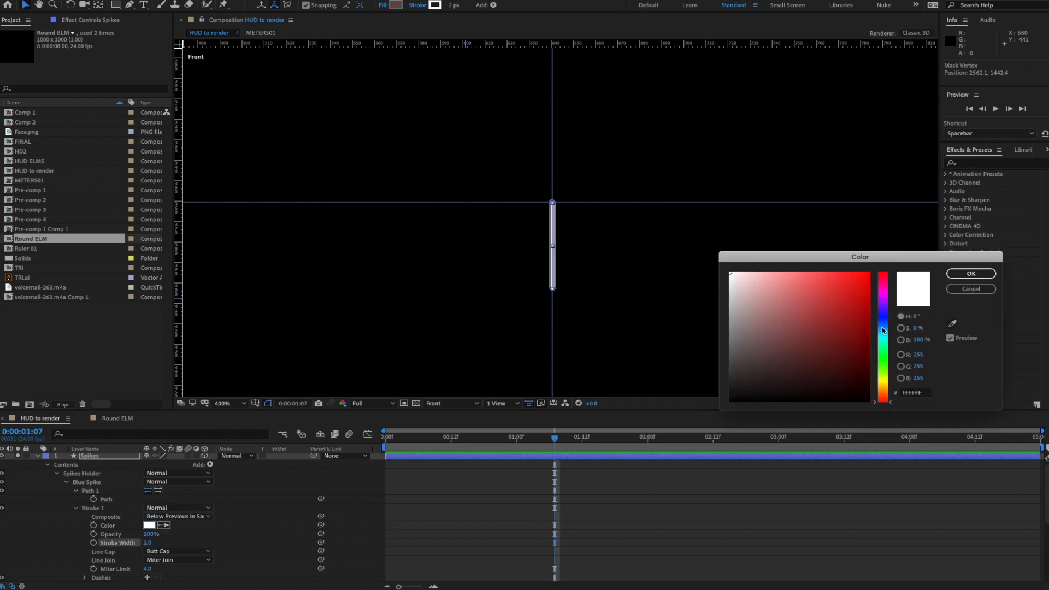
text(0A77CC)
click(971, 274)
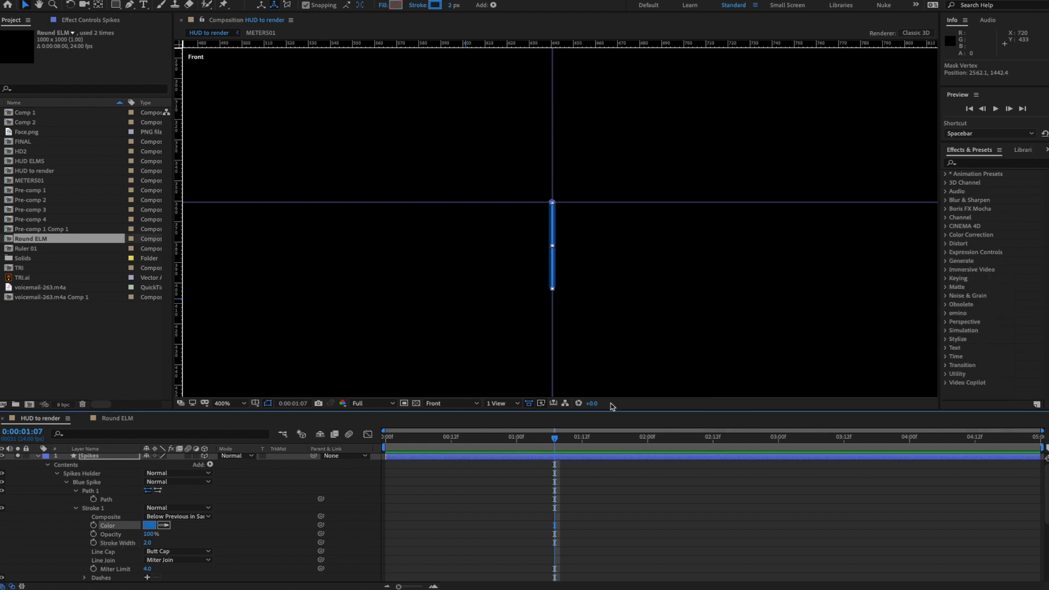
- Deselect the layer and collapse the Stroke 1, Path 1 and Blue Spike groups
click(276, 497)
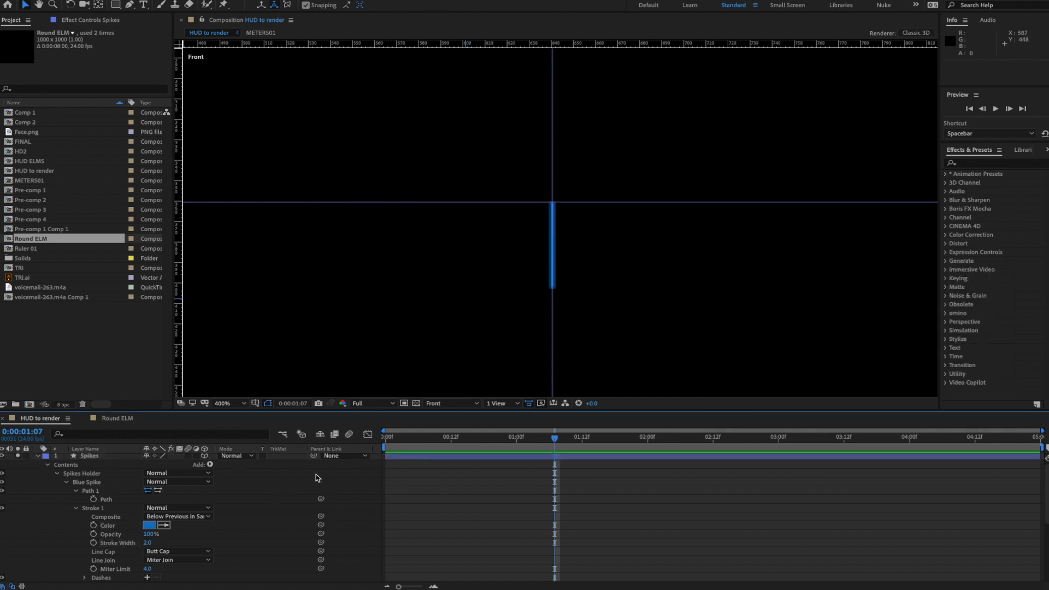
click(76, 509)
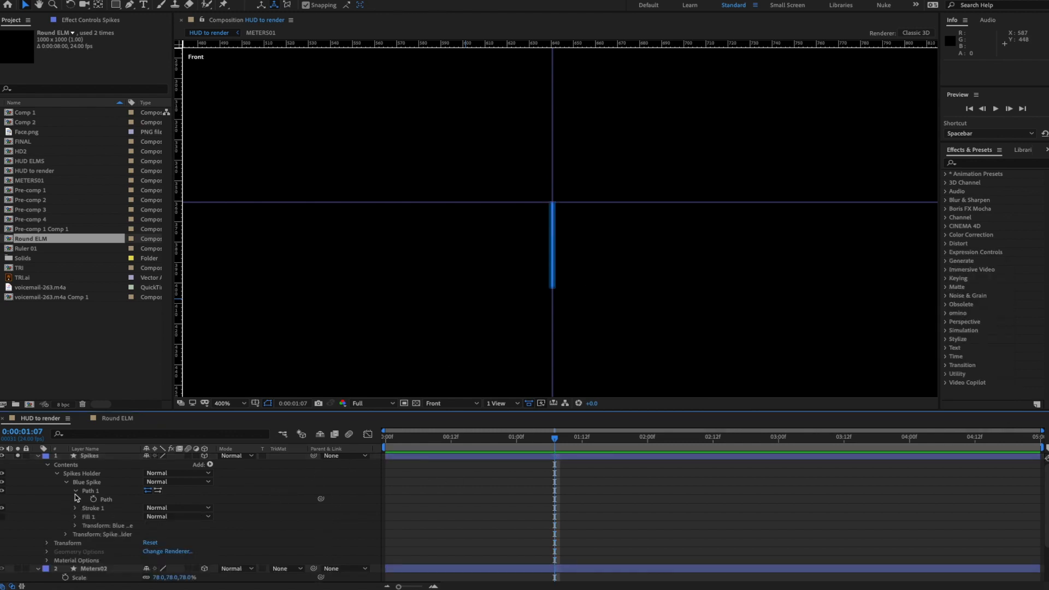
click(75, 491)
click(67, 483)
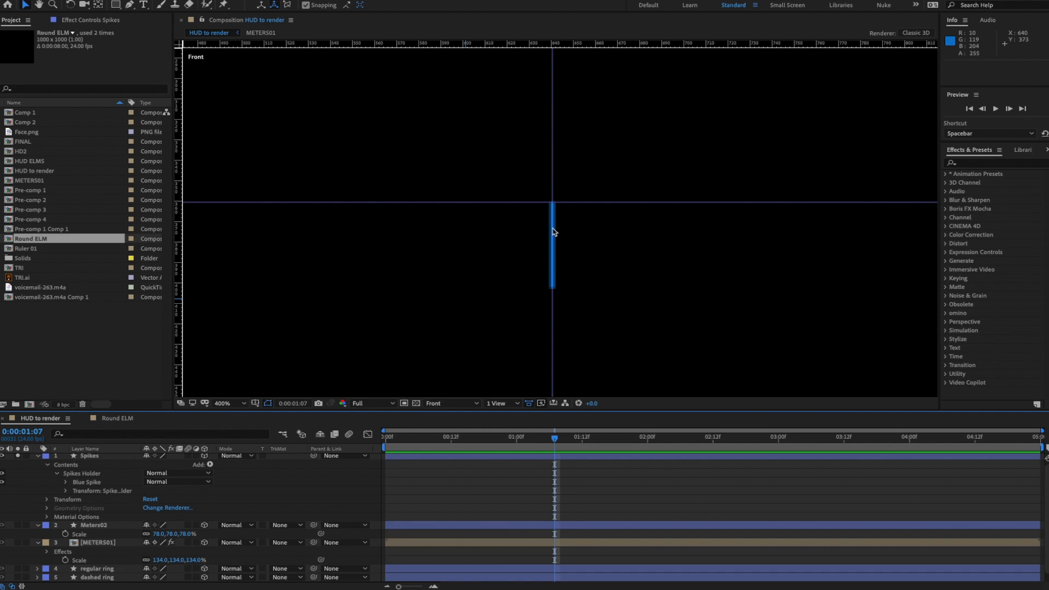
- Set the Blue Spike group's anchor point to 0.0, -15.0 to drop the spike below centre
click(65, 482)
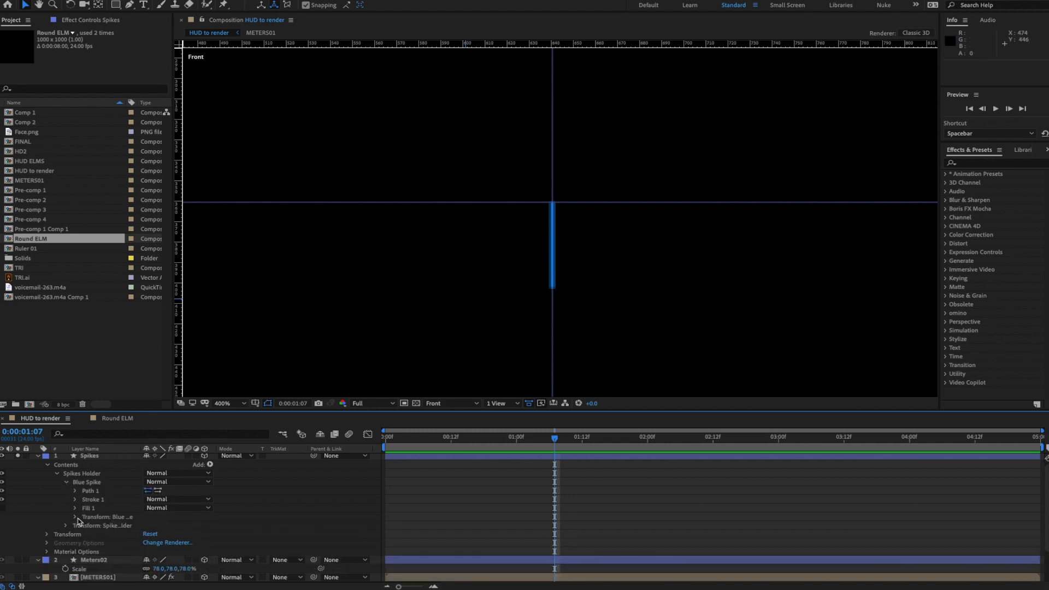
click(76, 517)
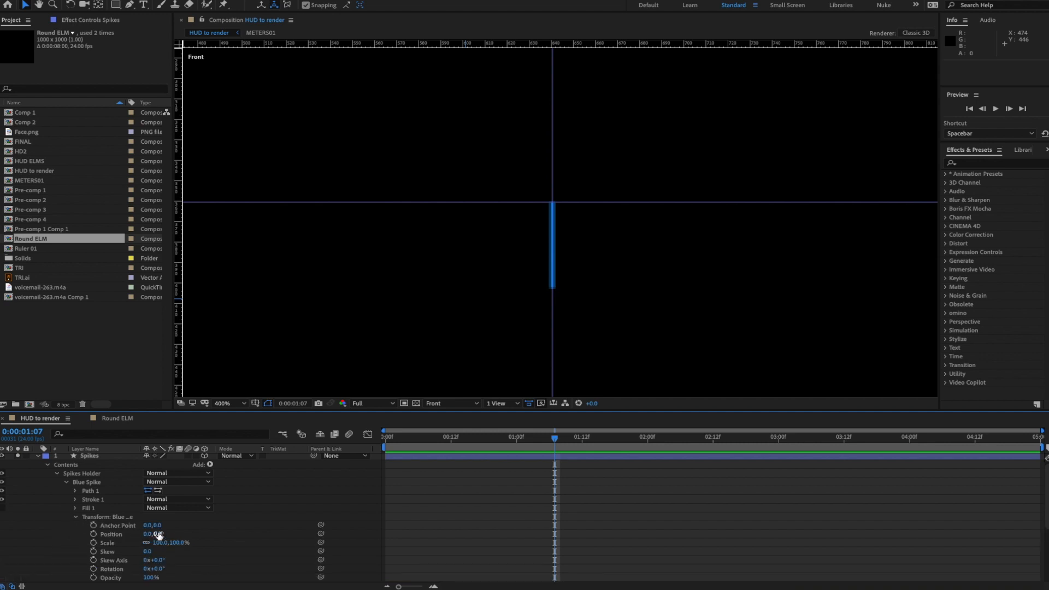
drag(159, 526, 149, 527)
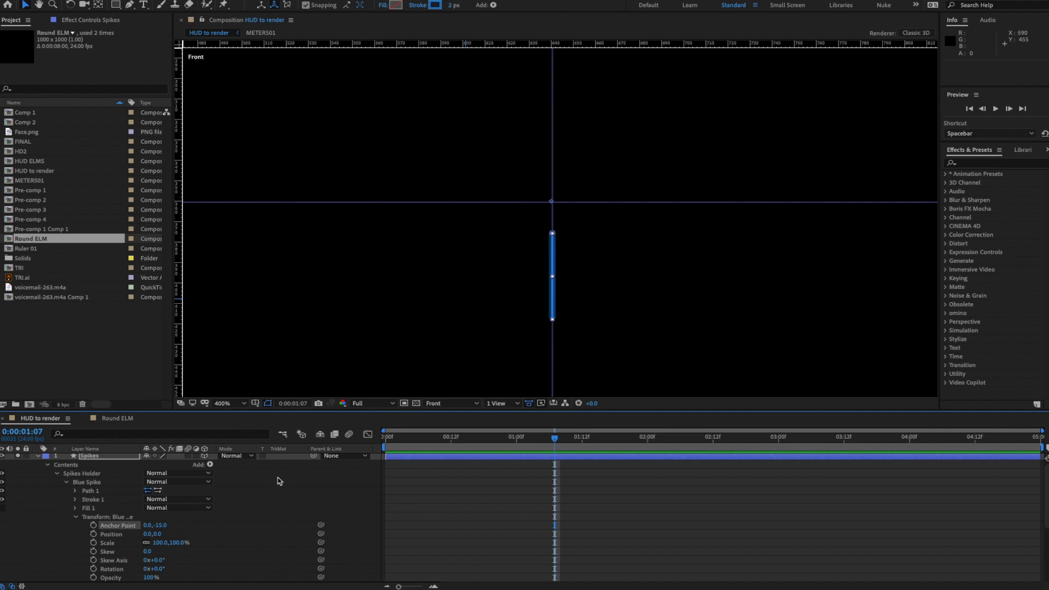
- Duplicate the Blue Spike group and name the copy 'orange spike'
click(76, 517)
click(90, 483)
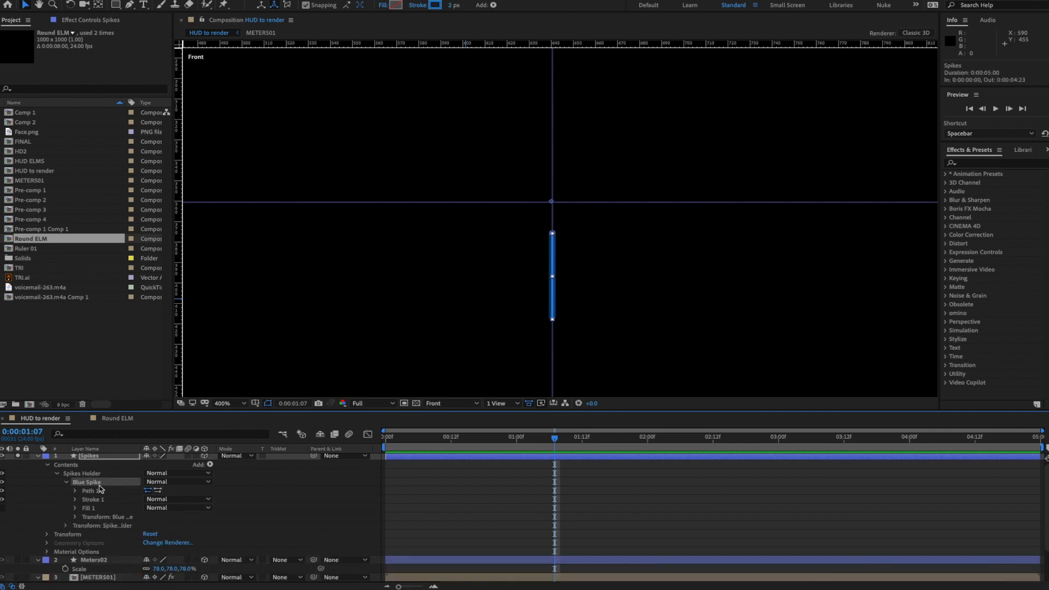
key(ctrl+d)
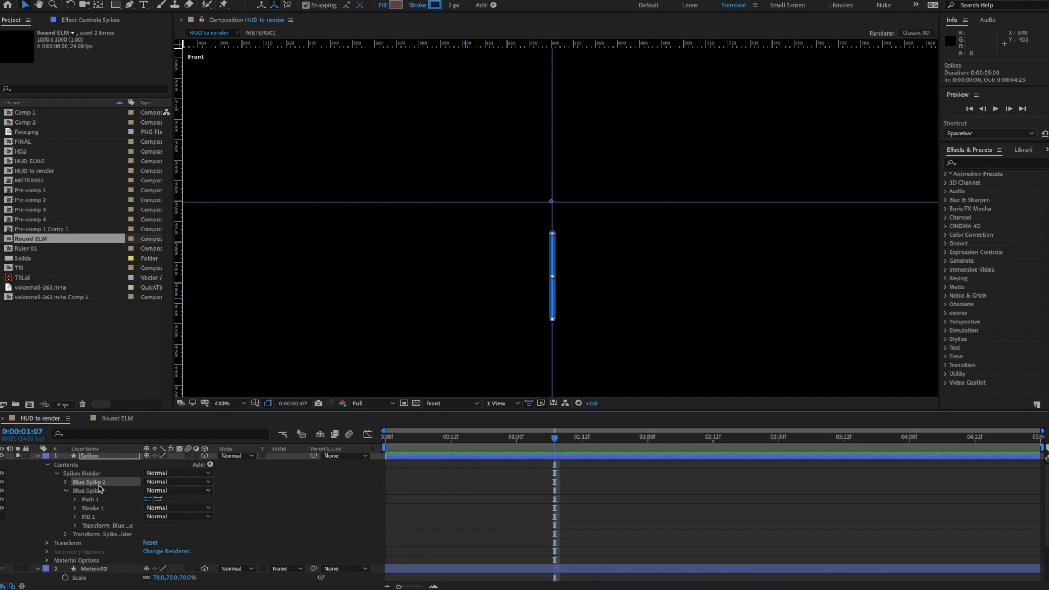
key(Return)
text(orange spi)
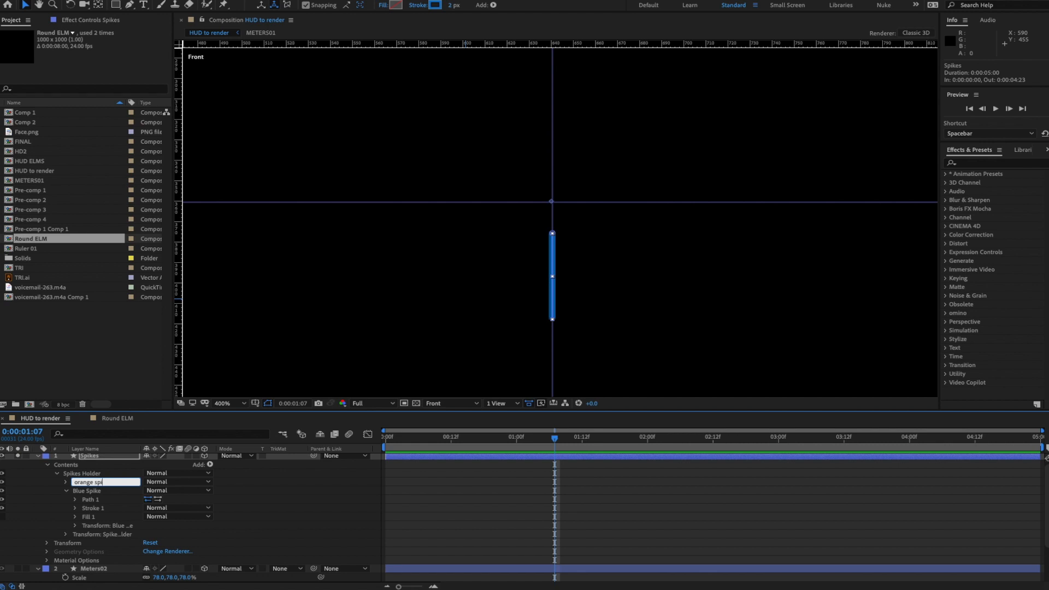
text(ke)
key(Return)
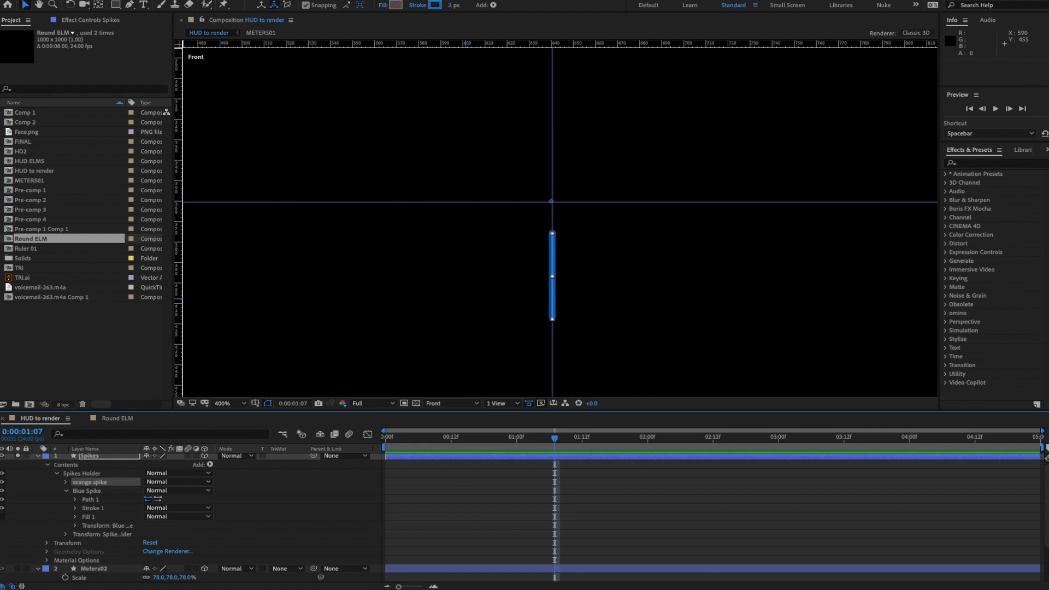
- Delete Fill 1 from the orange spike group
click(66, 490)
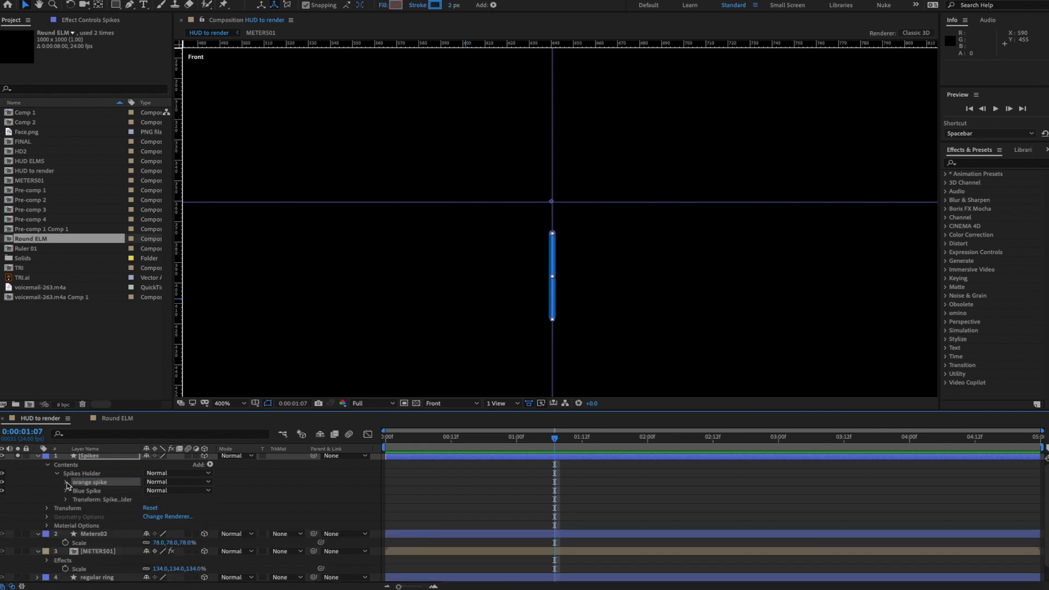
click(66, 482)
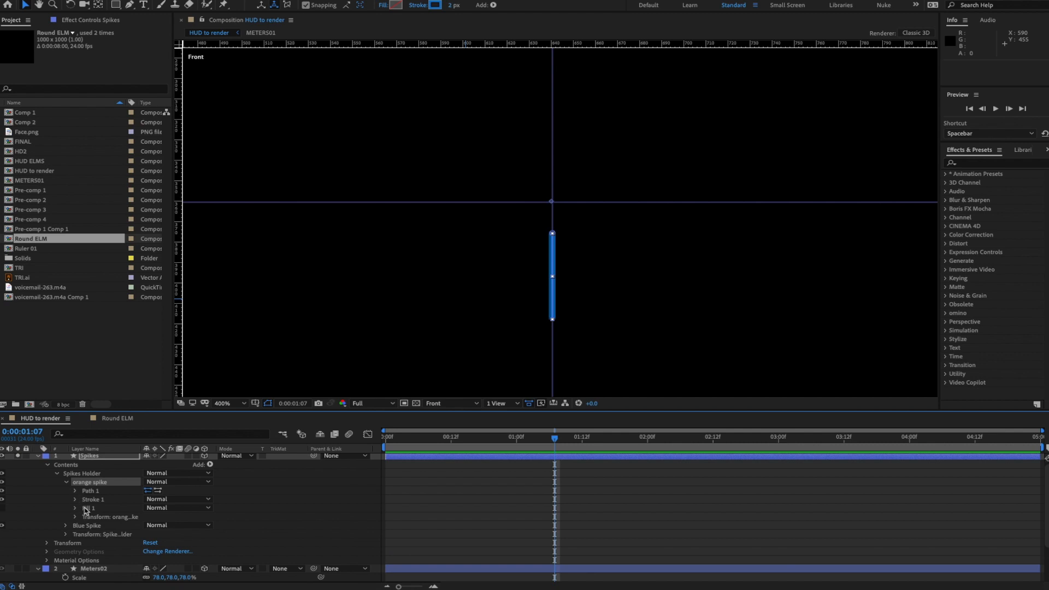
click(85, 510)
key(Delete)
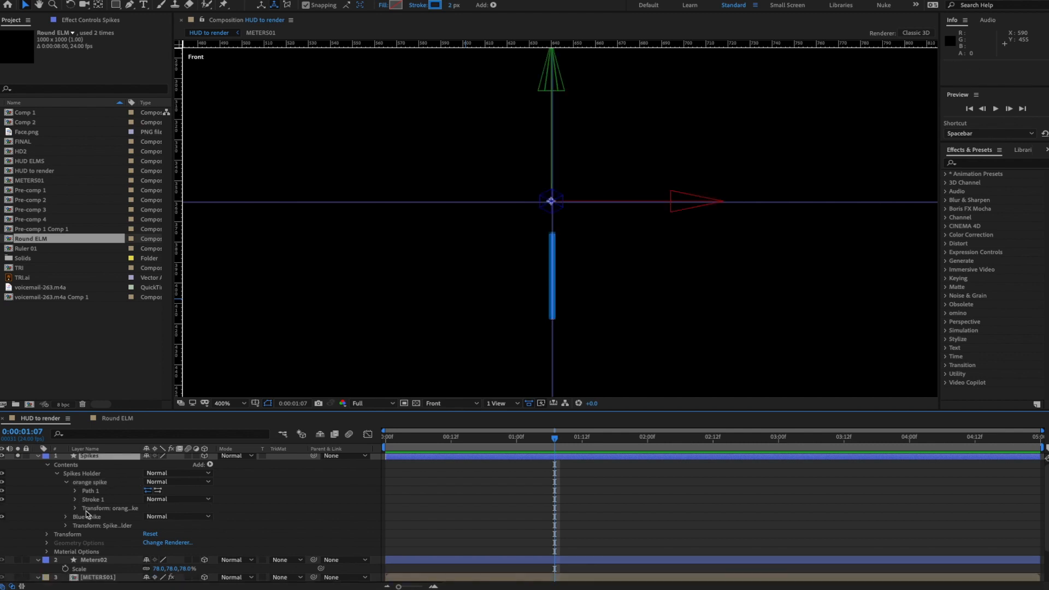
- Set the orange spike's Stroke 1 colour to golden yellow E1BB0B
click(75, 499)
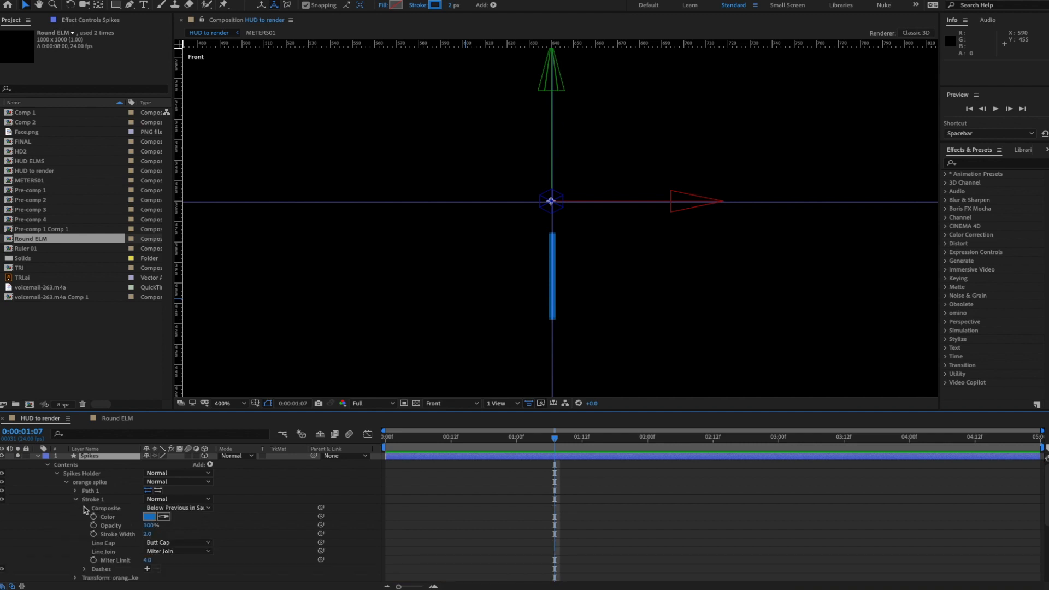
click(149, 516)
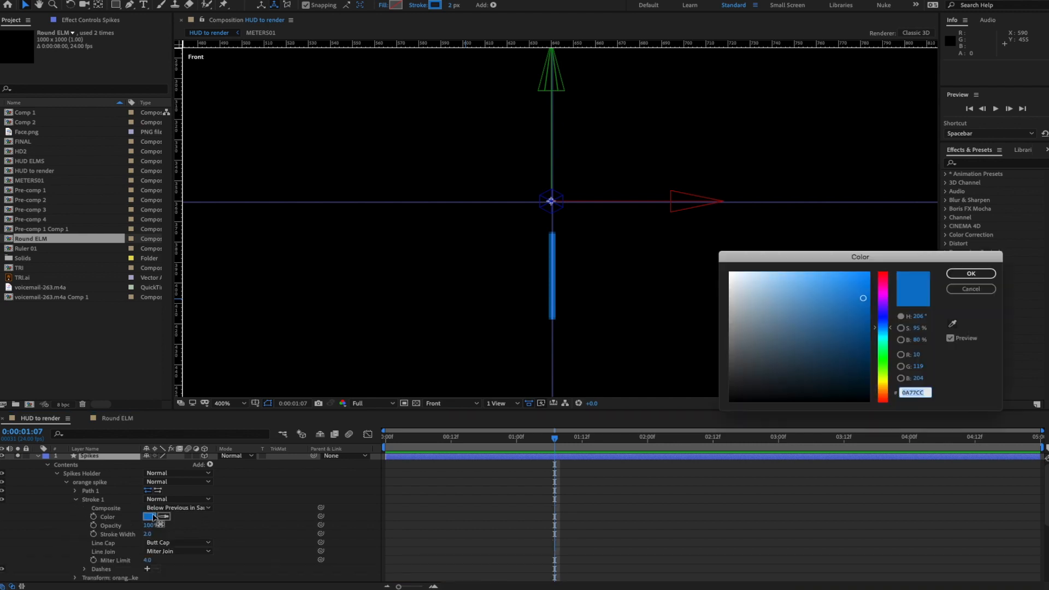
click(888, 379)
click(862, 287)
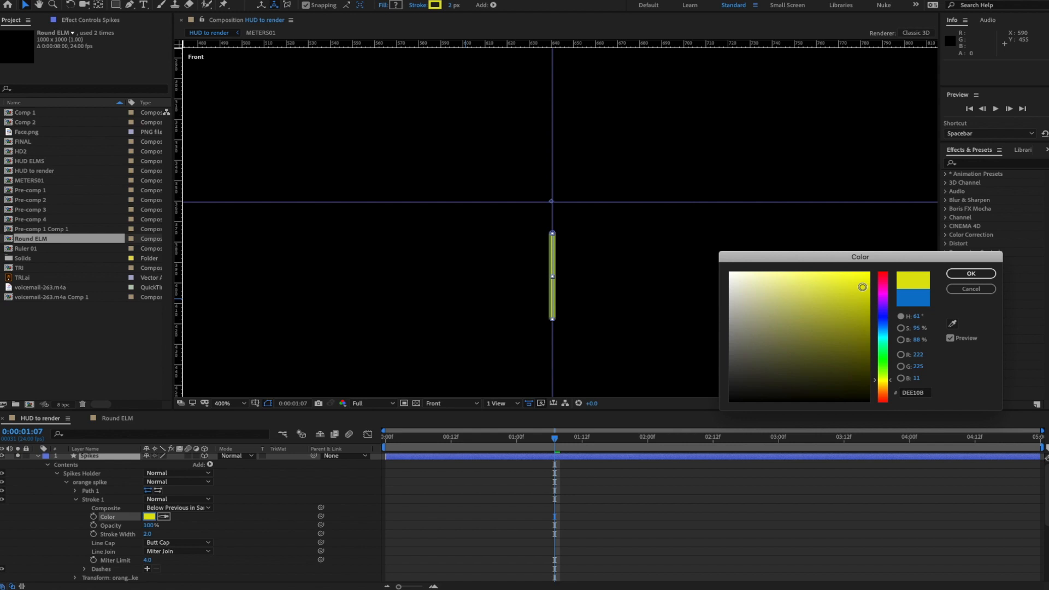
click(890, 384)
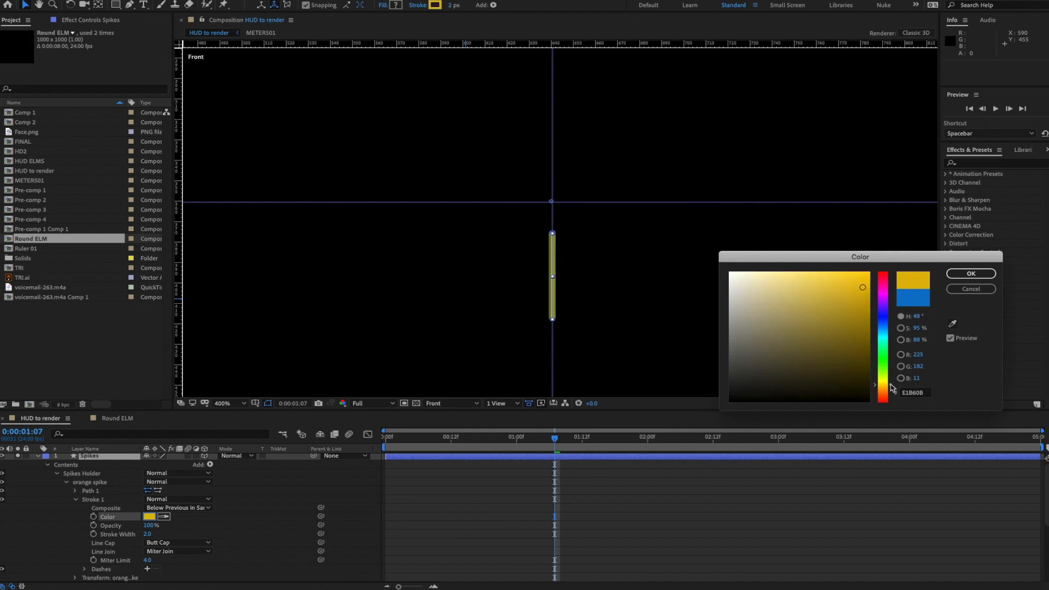
click(970, 273)
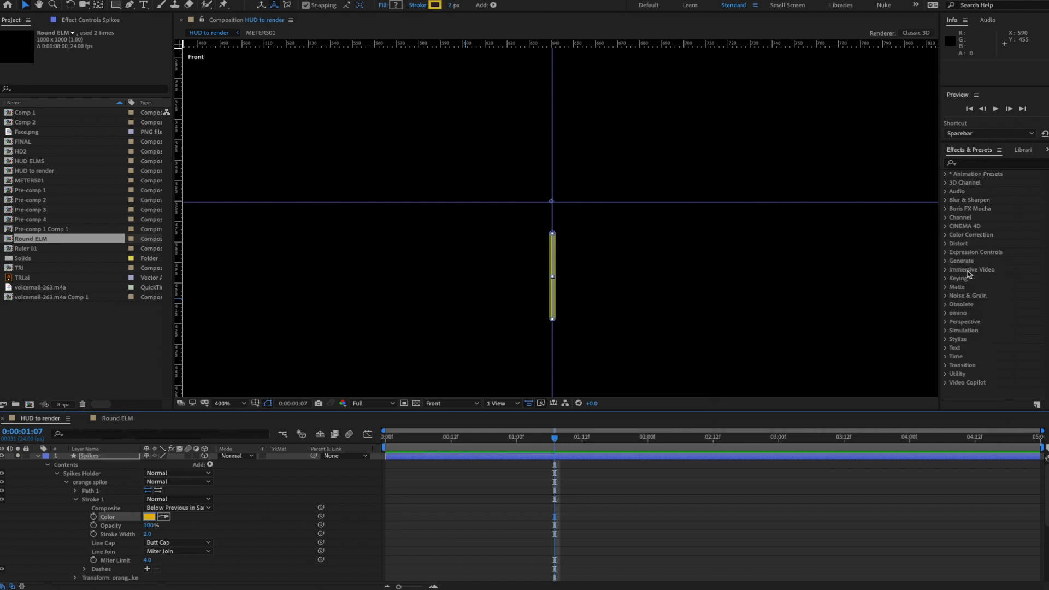
click(75, 491)
click(108, 499)
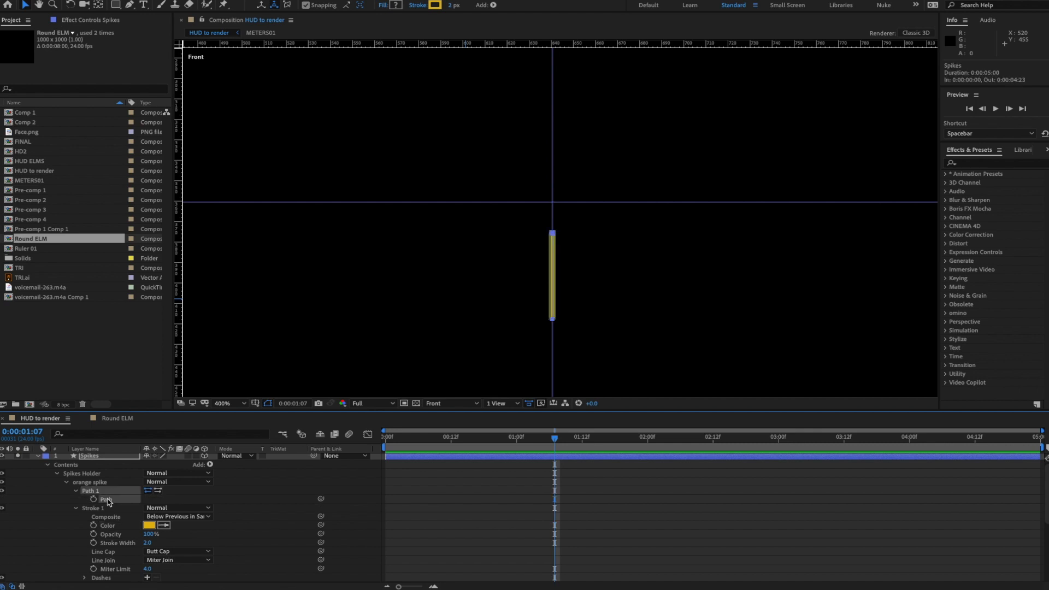
- Drag the orange spike's path upward and nudge it into place above the blue spike
drag(552, 320, 553, 250)
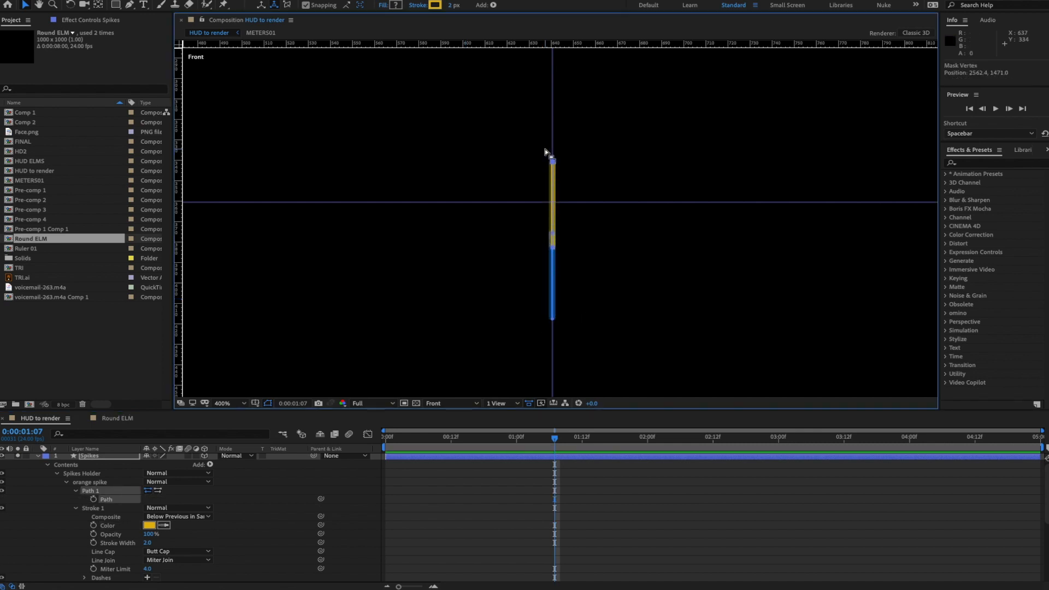
mouse_move(545, 149)
mouse_down()
mouse_move(572, 174)
mouse_move(553, 168)
mouse_move(553, 214)
mouse_up()
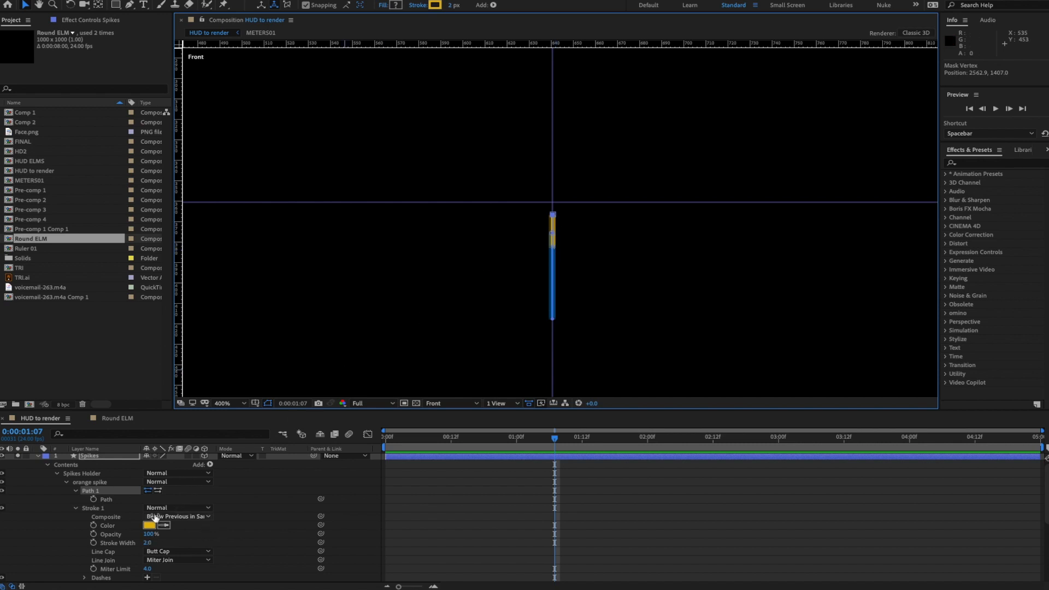
click(106, 500)
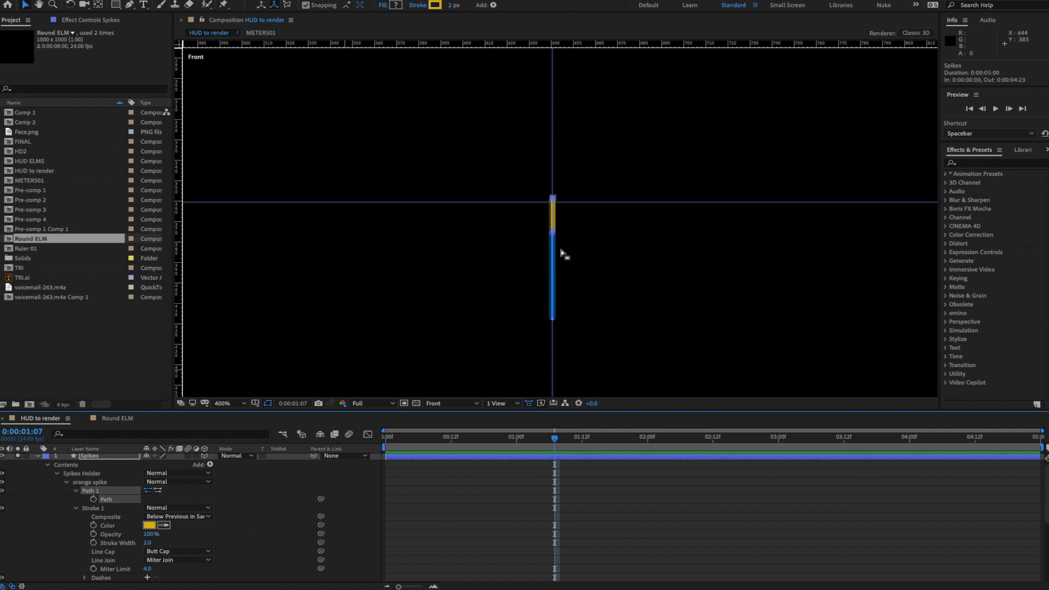
key(Up)
key(Up)
- Zoom in and shorten the orange spike by moving its top point down
click(598, 156)
key(period)
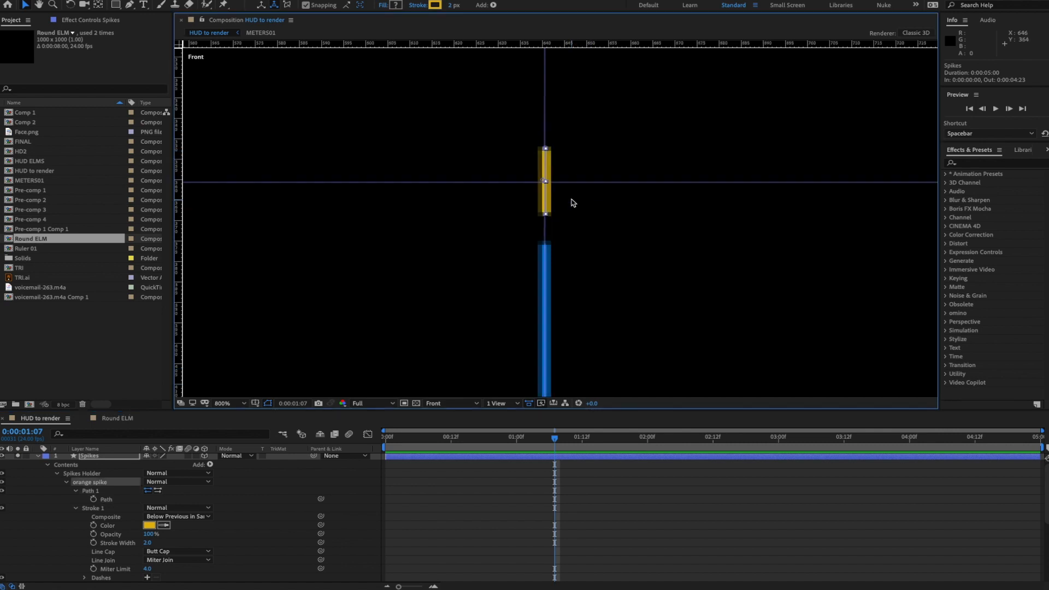
click(112, 499)
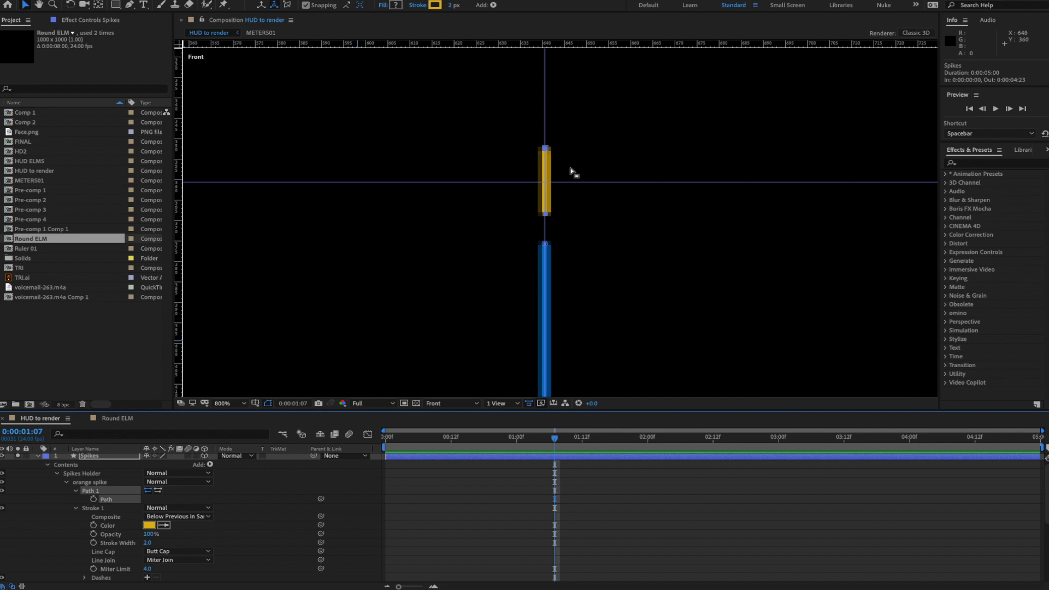
drag(521, 131, 568, 164)
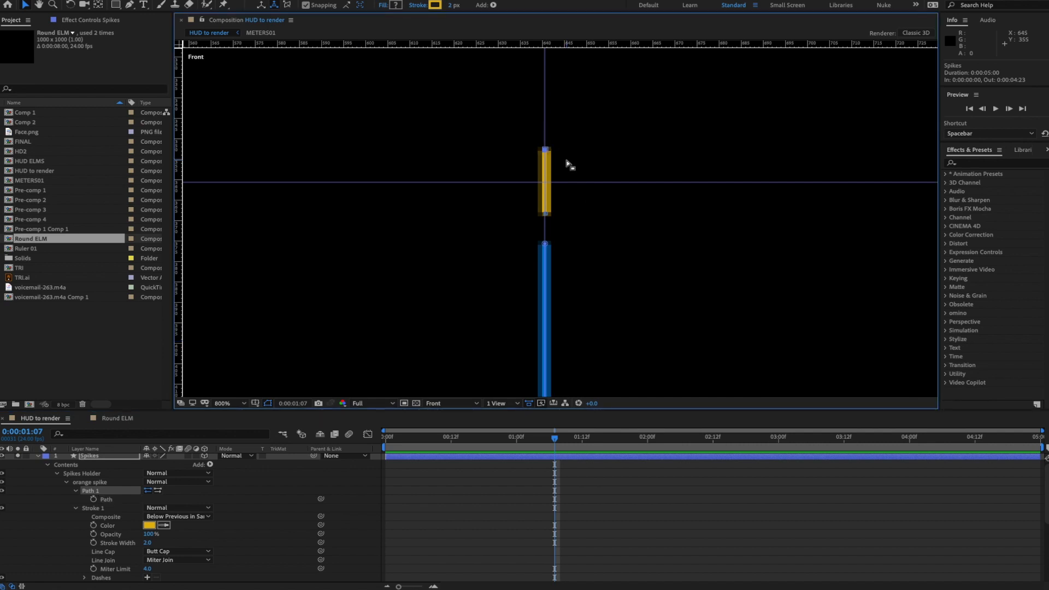
key(Down)
key(Down)
key(Down)
key(Down)
key(Down)
key(Down)
key(Down)
key(Down)
key(Down)
key(Down)
key(Down)
key(Down)
key(Down)
drag(526, 196, 550, 208)
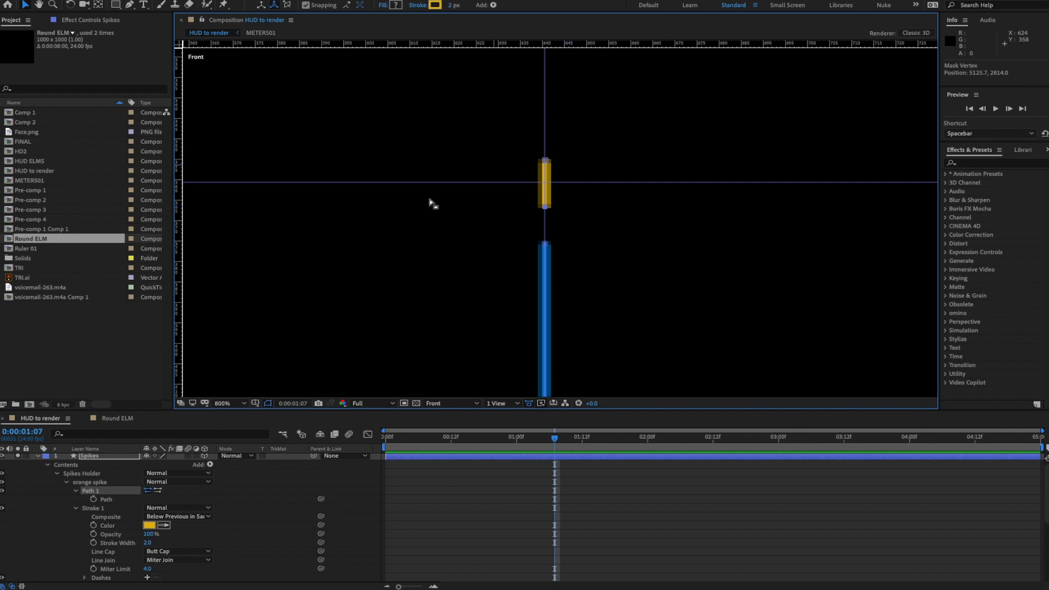
click(115, 500)
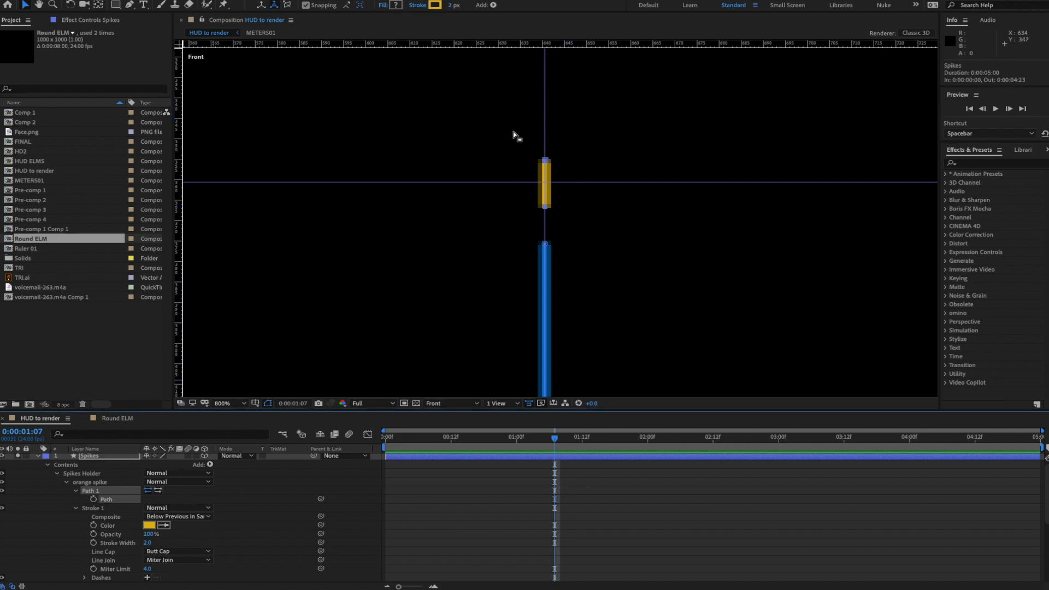
drag(504, 132, 581, 216)
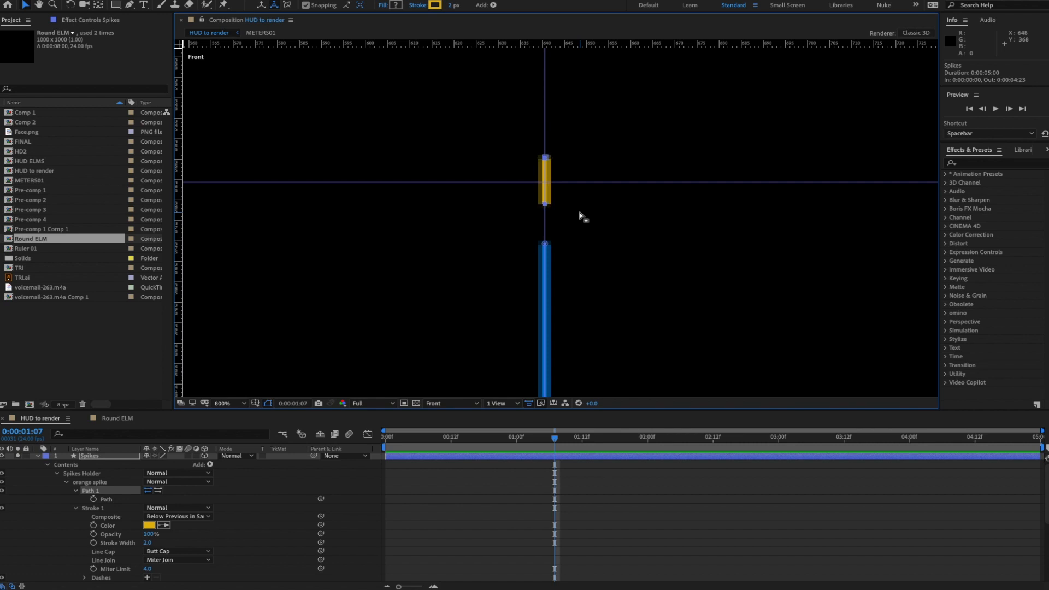
key(comma)
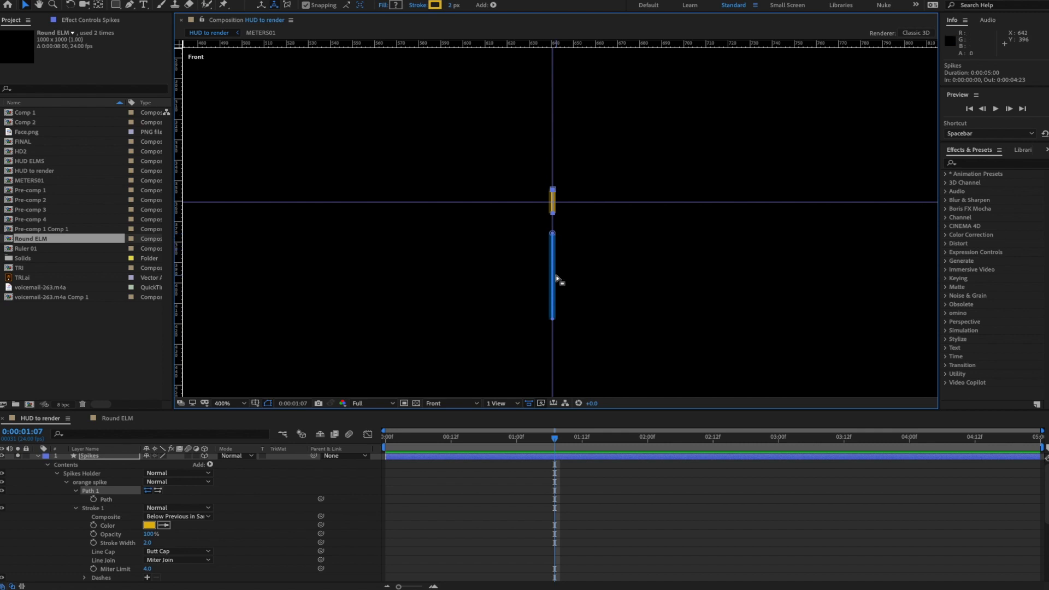
- Fine-tune the Blue Spike's anchor point Y, then close the HUD_F.mov preview window
click(66, 483)
click(66, 491)
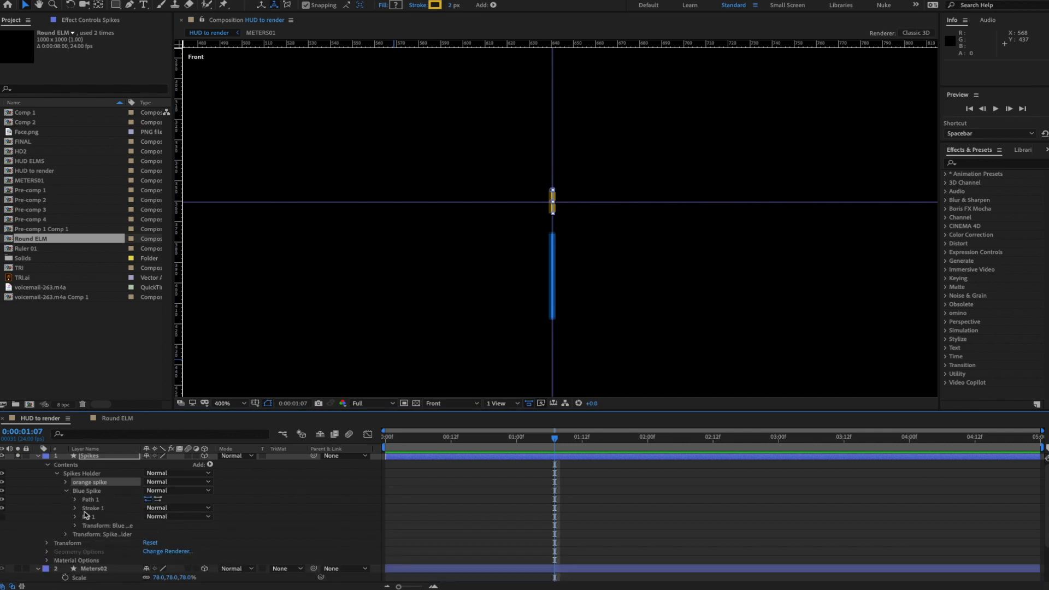
click(75, 525)
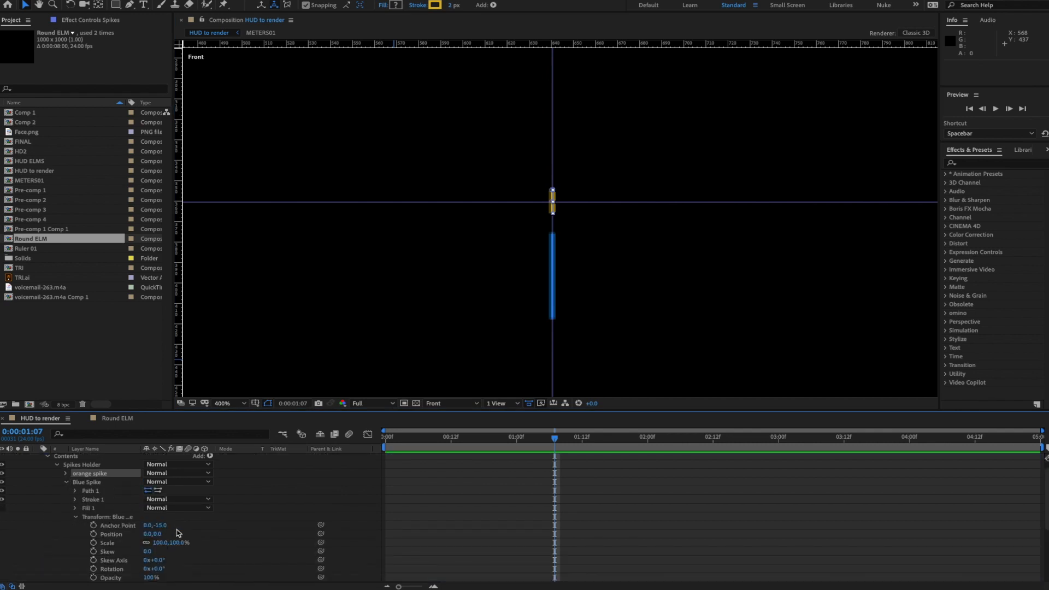
drag(161, 527, 161, 525)
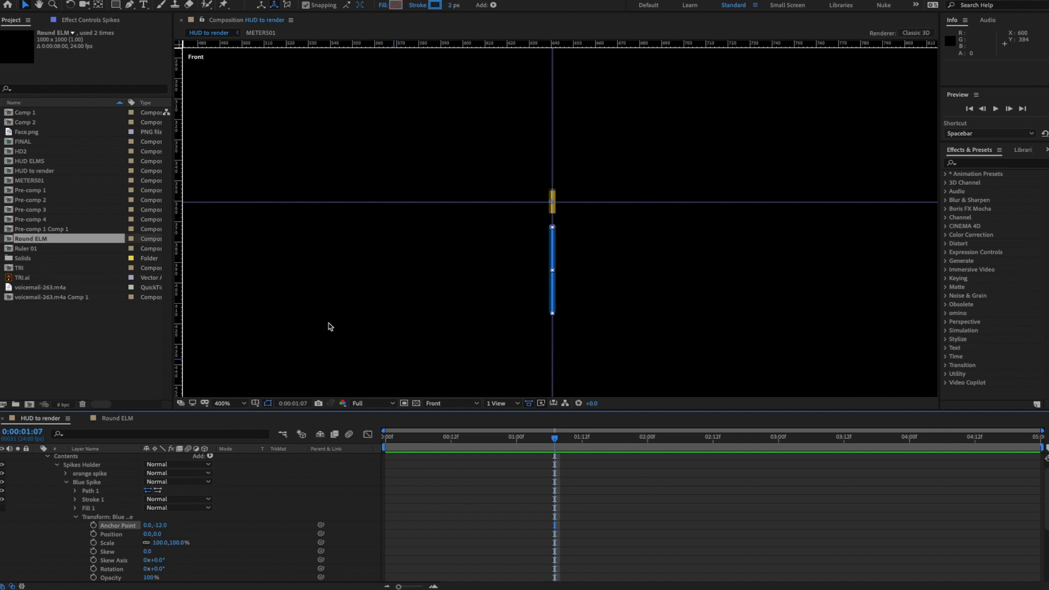
click(67, 483)
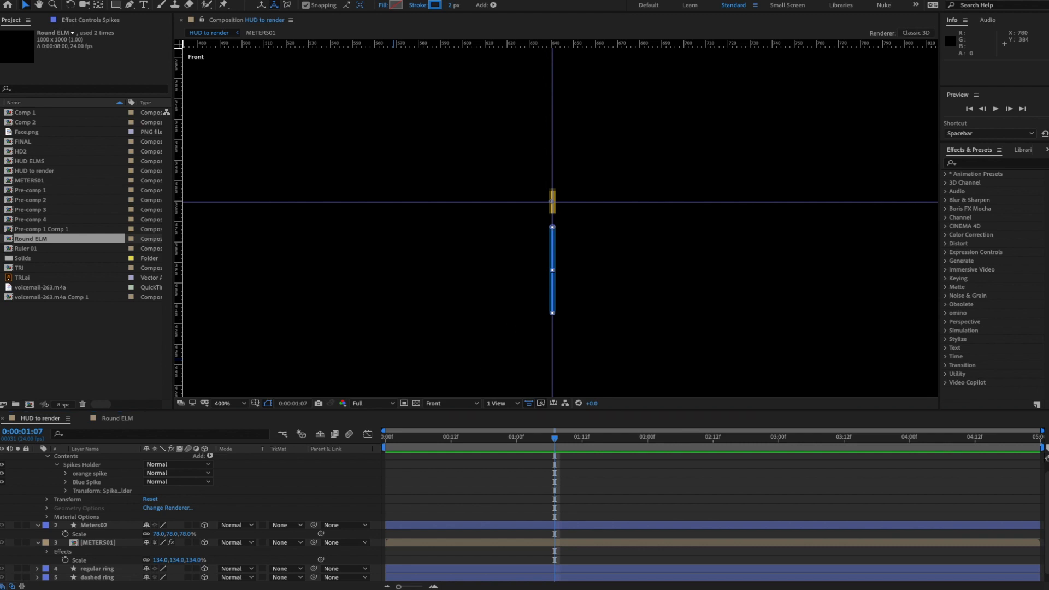
drag(1048, 178, 890, 163)
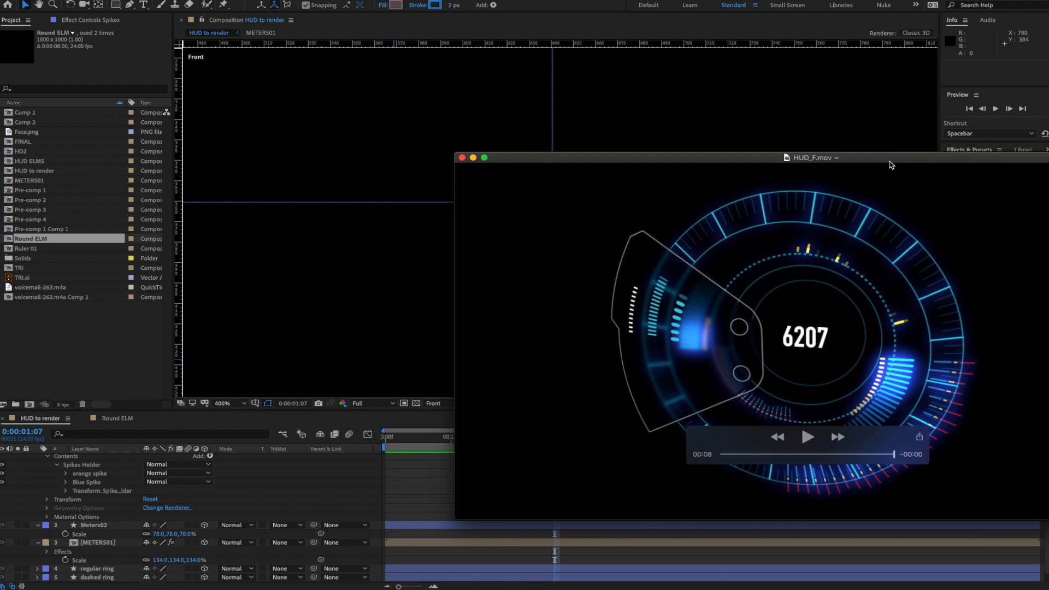
key(super+Tab)
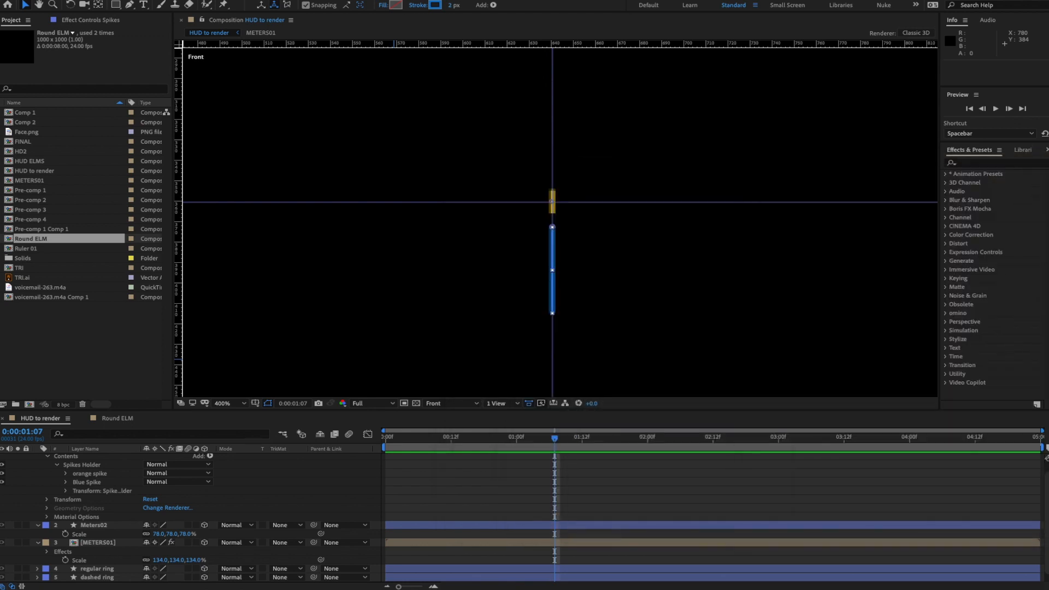
- Duplicate the orange spike group and name the copy 'red spike'
scroll(113, 494, up, 1)
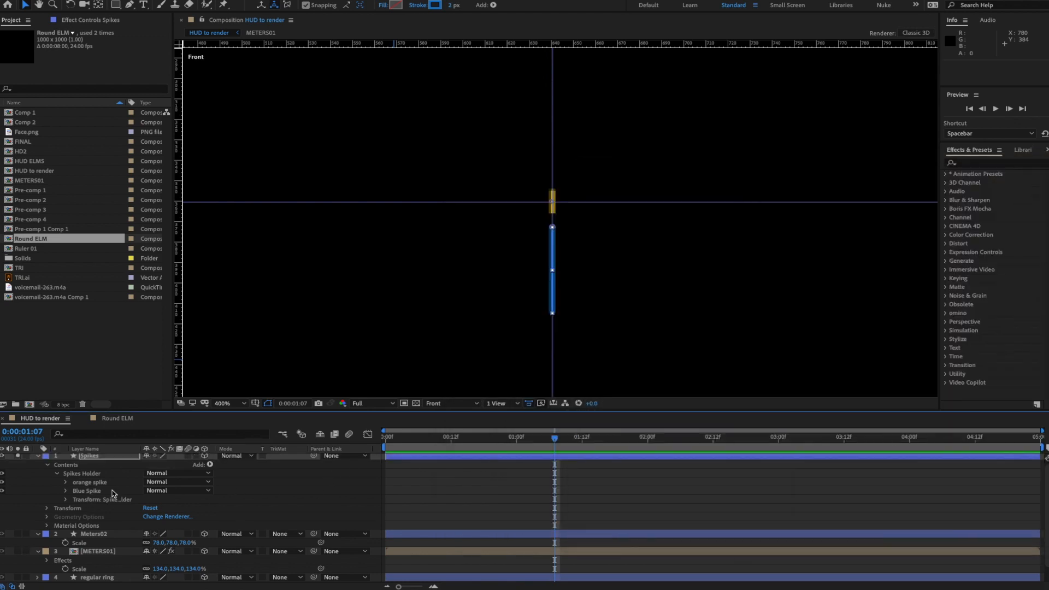
click(84, 483)
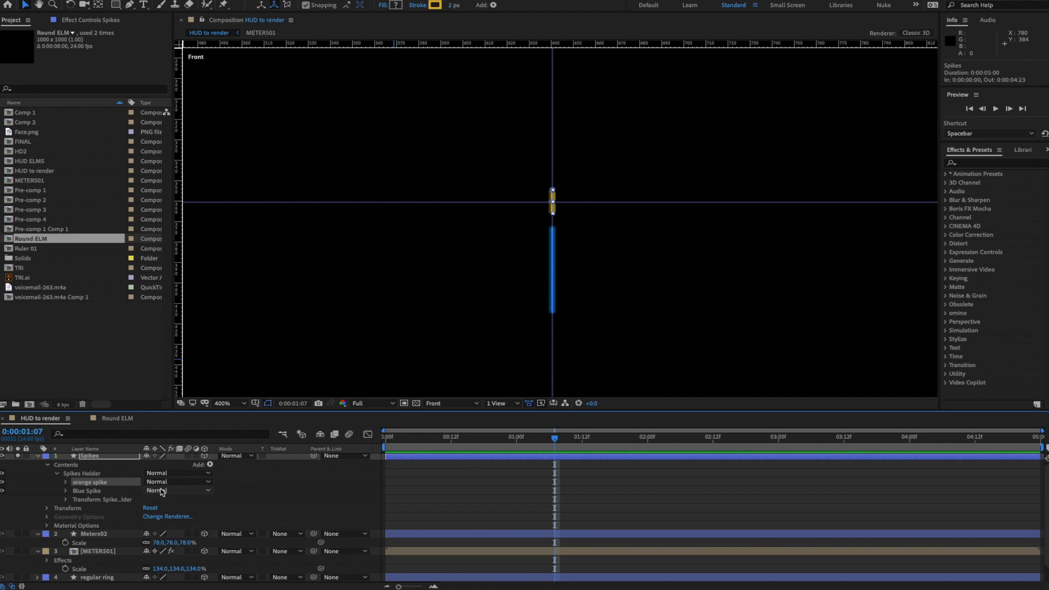
key(ctrl+d)
key(Return)
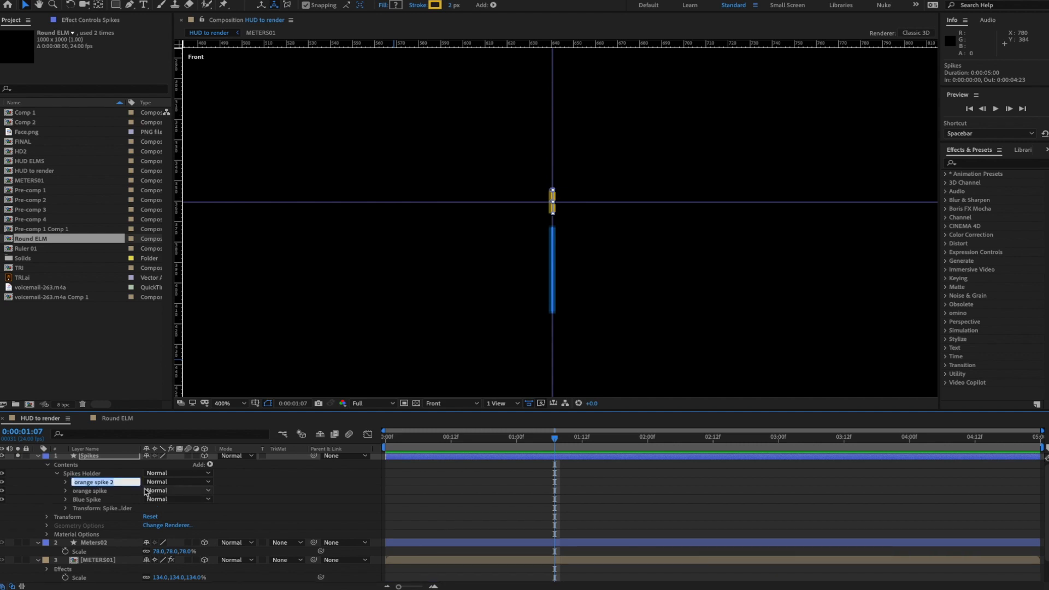
text(red spike)
key(Return)
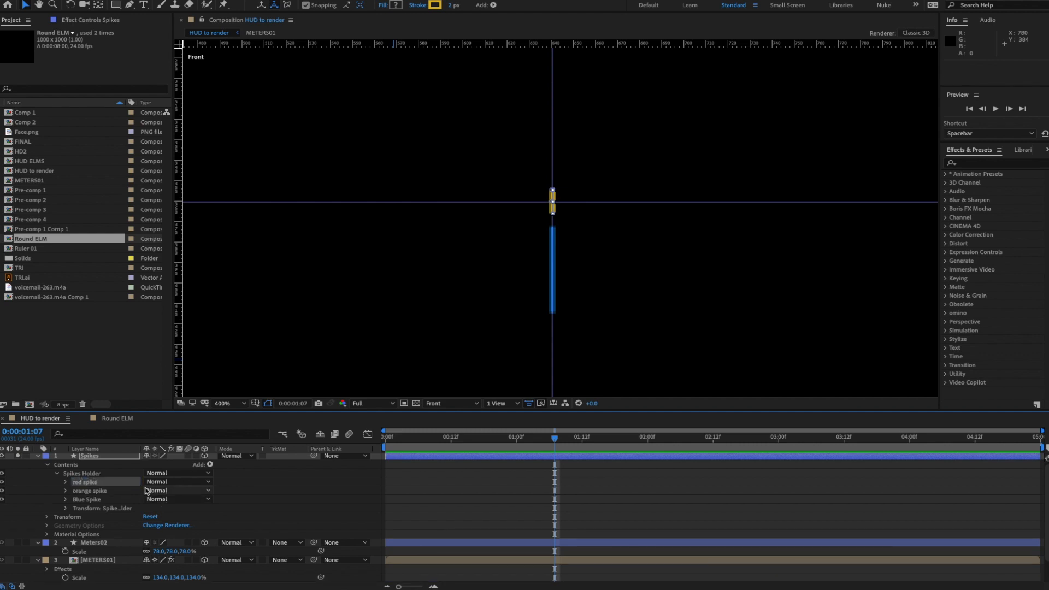
- Try stretching the red spike's path upward, undoing both attempts
click(67, 482)
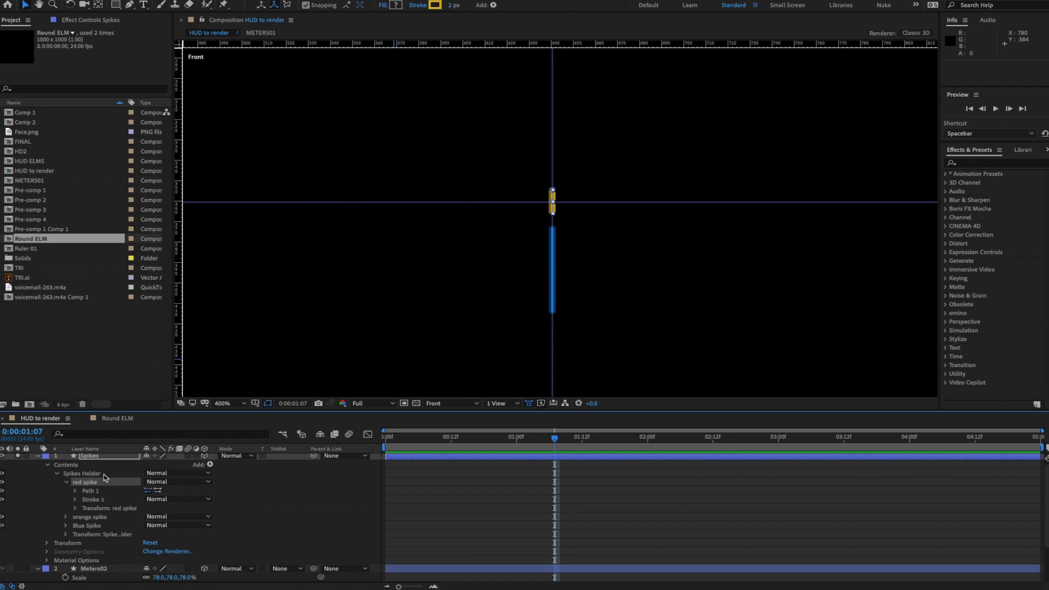
click(75, 491)
click(107, 500)
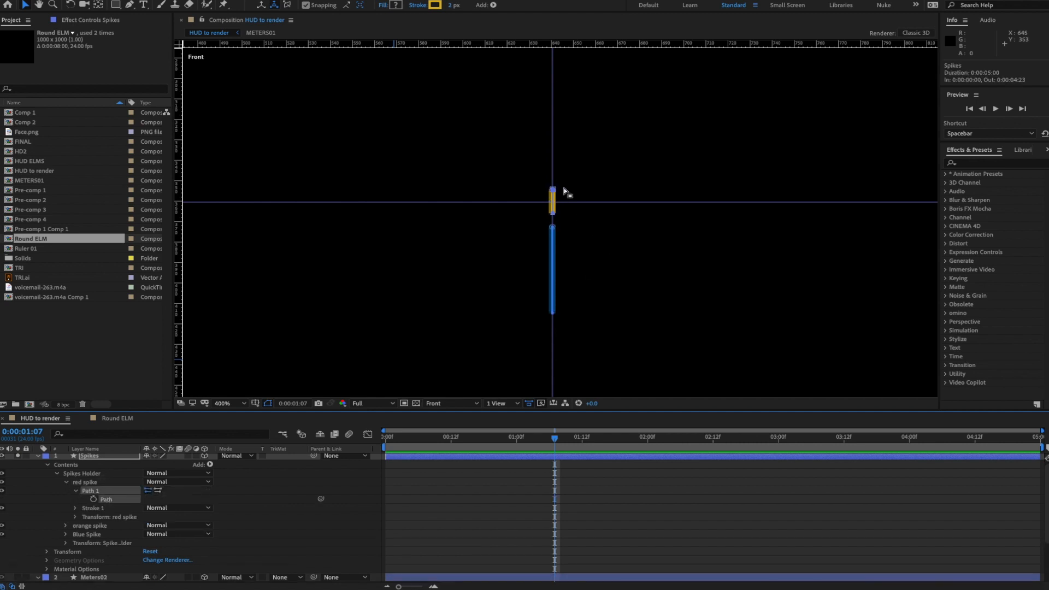
mouse_move(552, 188)
mouse_down()
mouse_move(559, 102)
mouse_move(554, 173)
mouse_up()
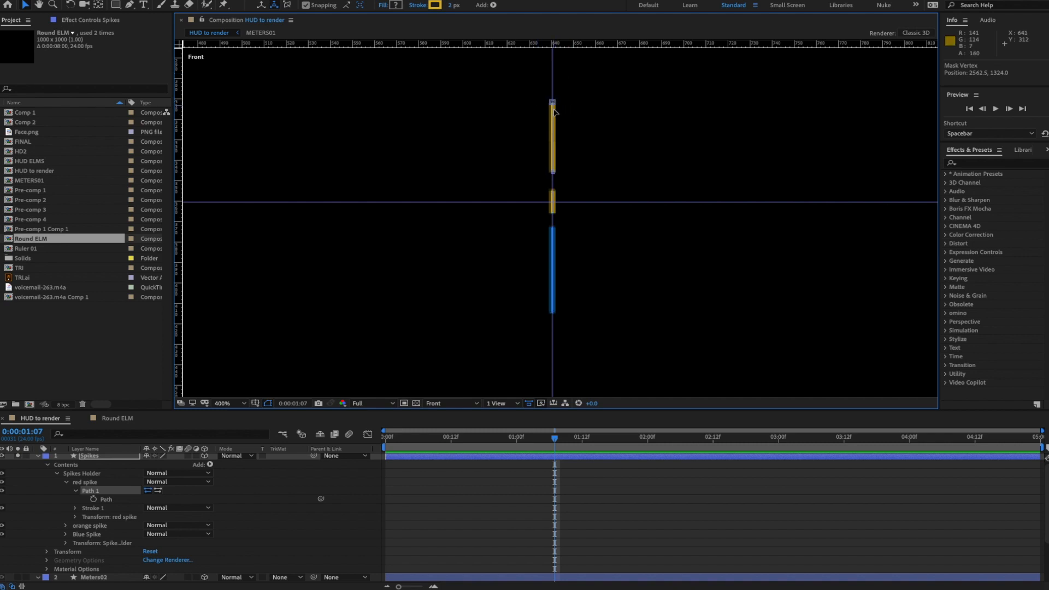
key(ctrl+z)
click(586, 117)
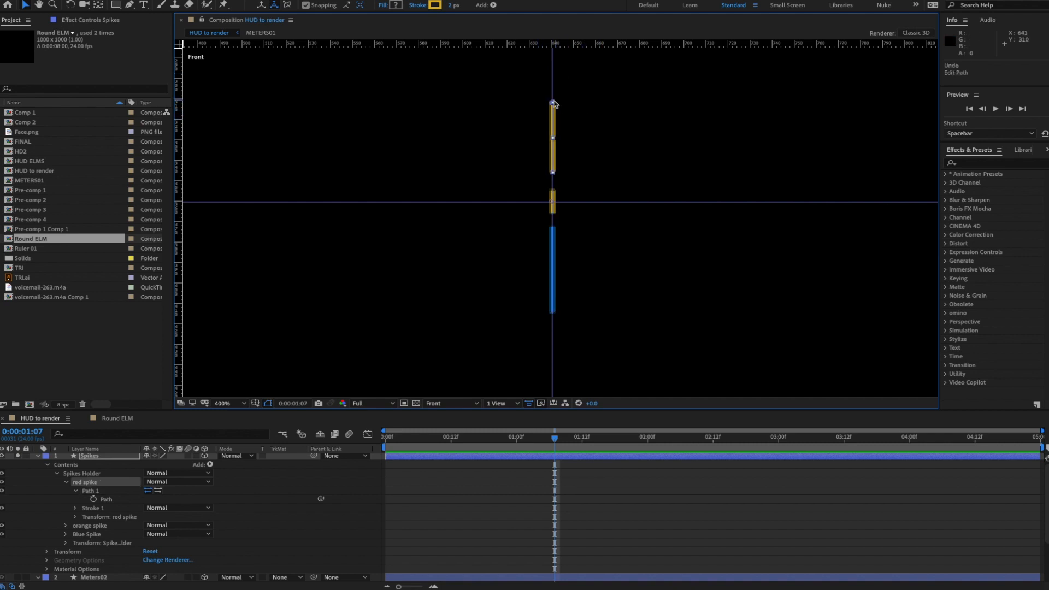
drag(553, 103, 553, 62)
key(ctrl+z)
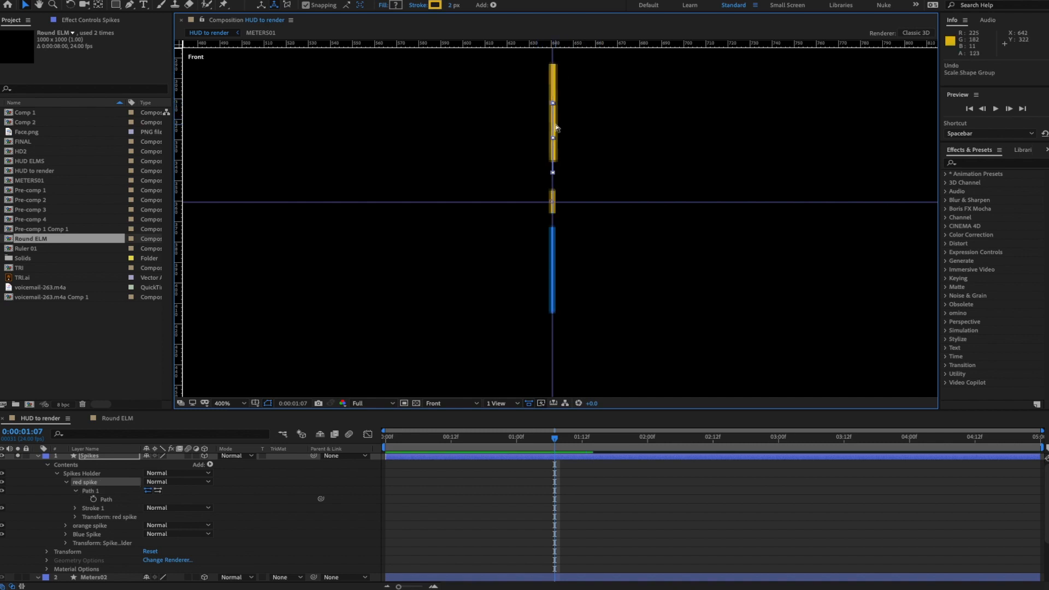
- Lower the red spike's top vertex and extend its bottom end downward at 800% zoom
click(107, 500)
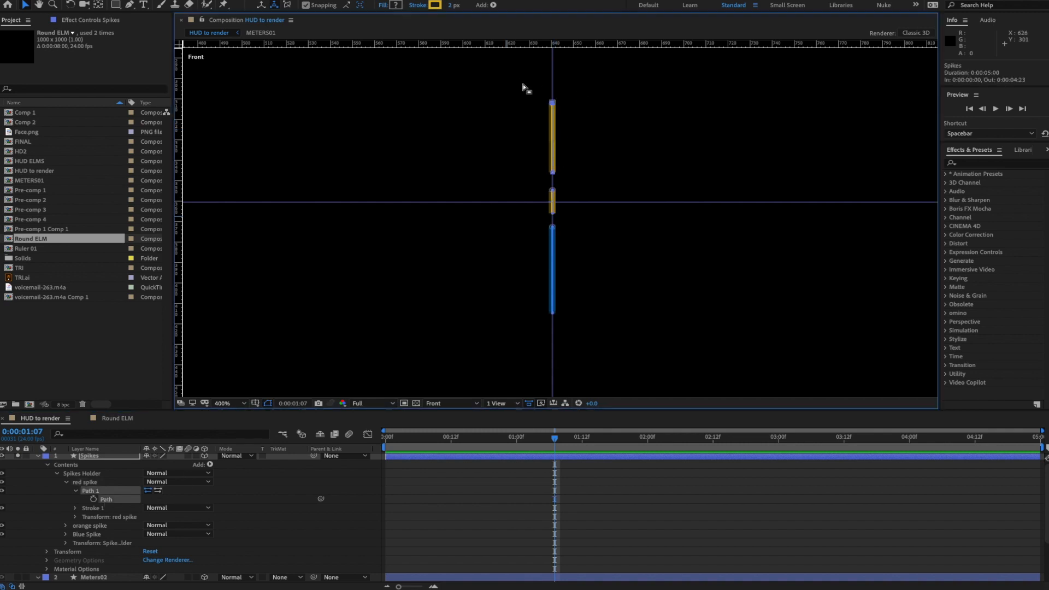
click(552, 103)
mouse_move(553, 104)
mouse_down()
mouse_move(553, 131)
mouse_move(555, 120)
mouse_up()
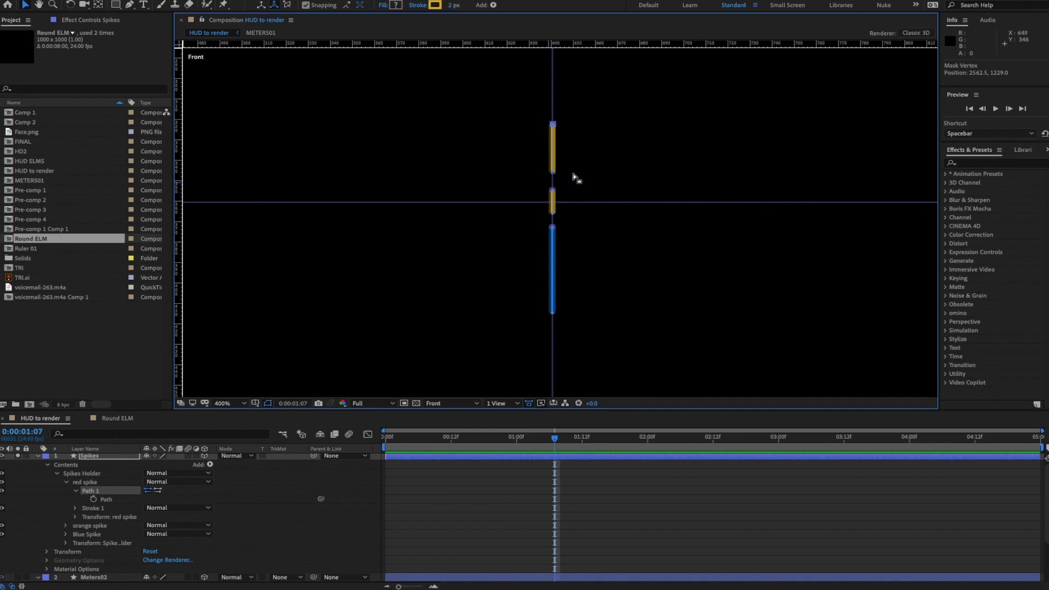
key(period)
drag(545, 123, 545, 130)
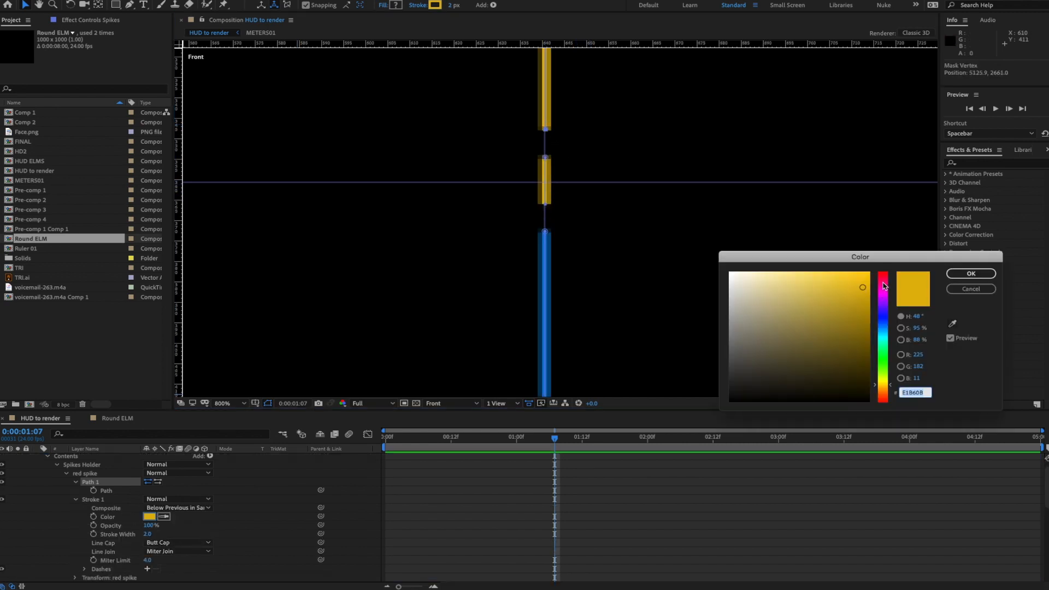
click(885, 283)
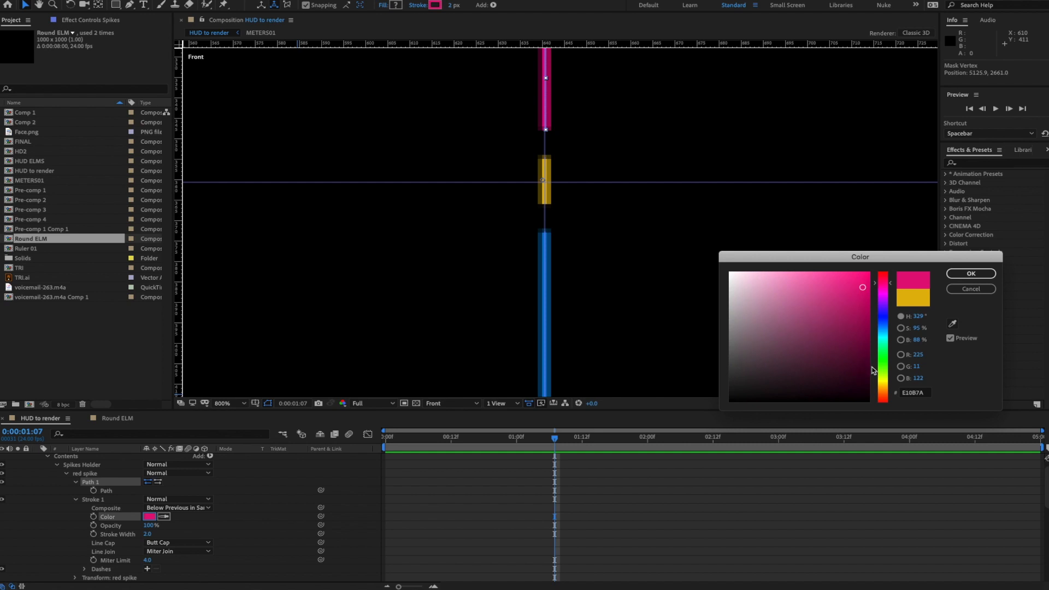
- Set the red spike's stroke colour to red-orange E14D0B
drag(899, 288, 888, 396)
click(971, 273)
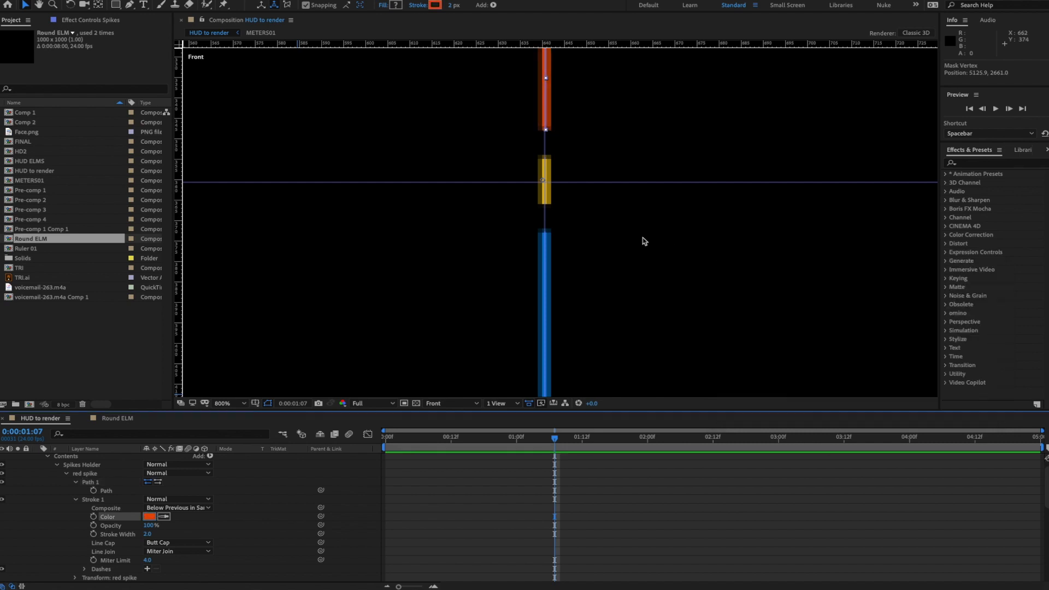
key(comma)
click(241, 487)
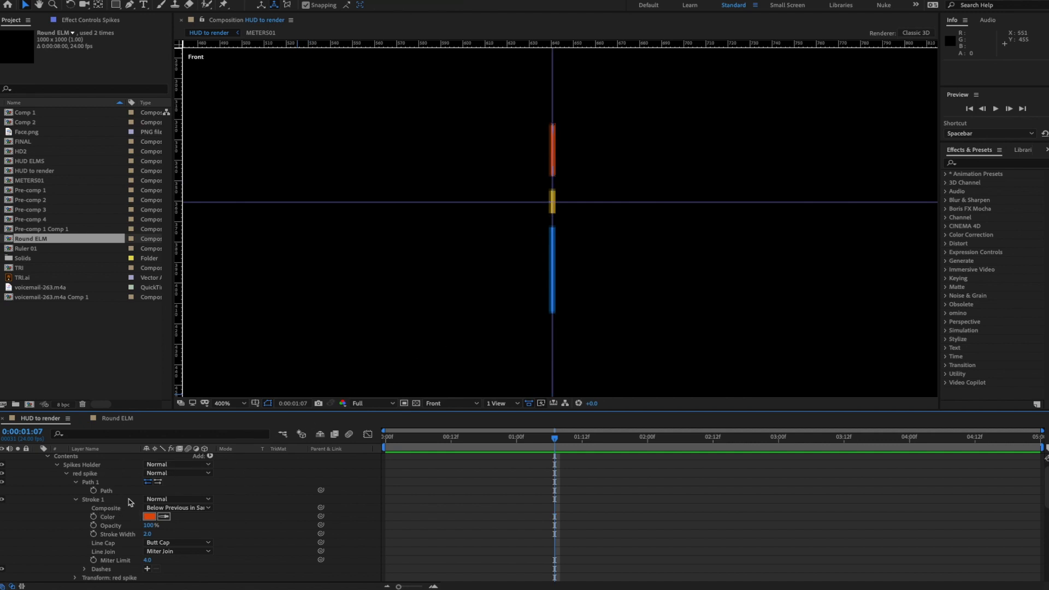
- Move all red spike vertices down so it overlaps the orange spike on the centre line
click(105, 491)
drag(546, 109, 548, 182)
key(period)
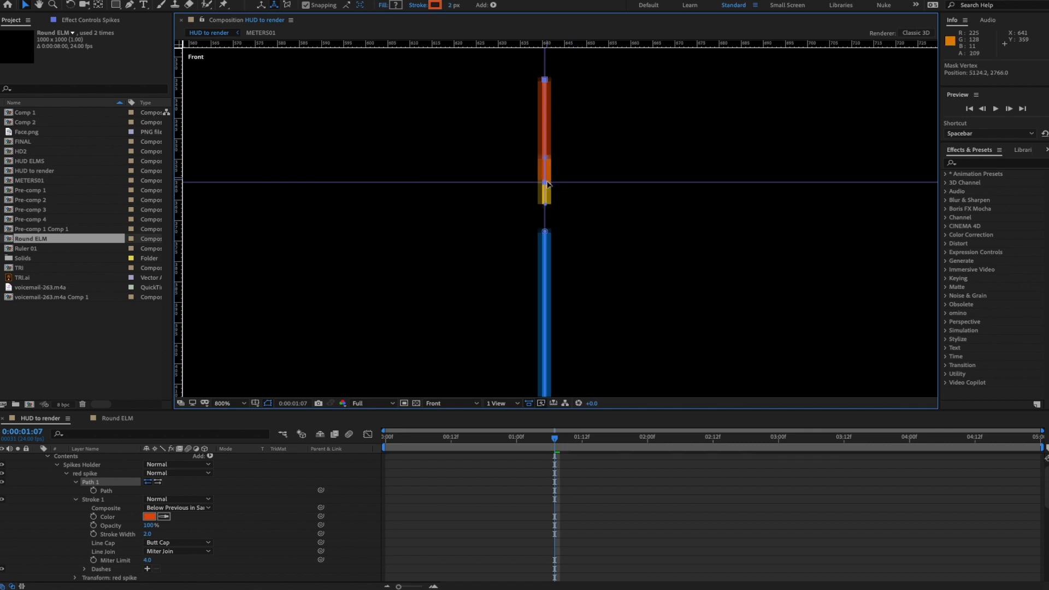
drag(634, 172, 628, 237)
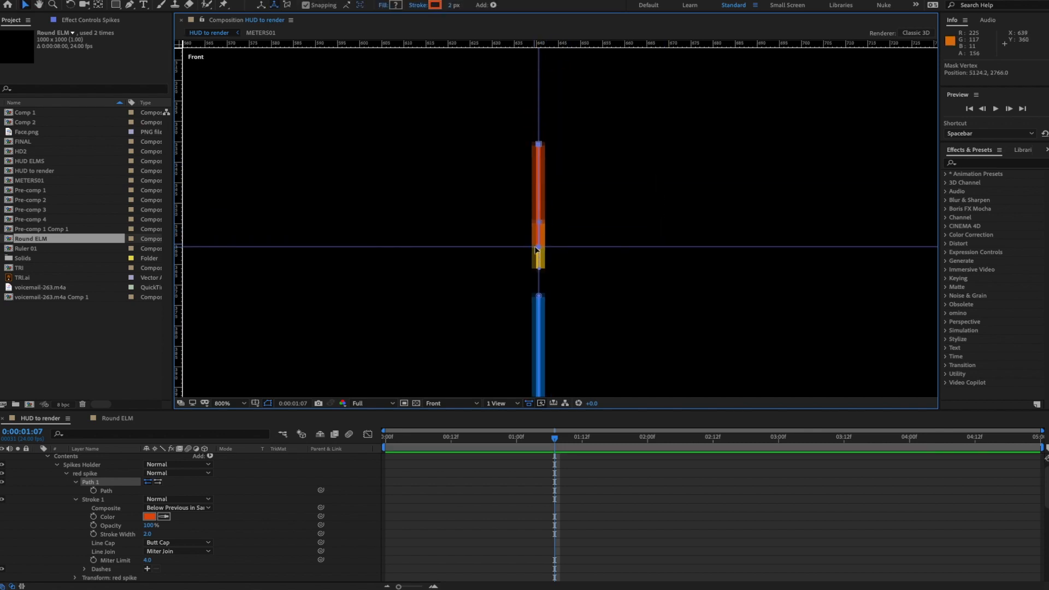
mouse_move(557, 238)
mouse_down()
mouse_move(568, 236)
mouse_move(541, 247)
mouse_up()
scroll(111, 555, down, 2)
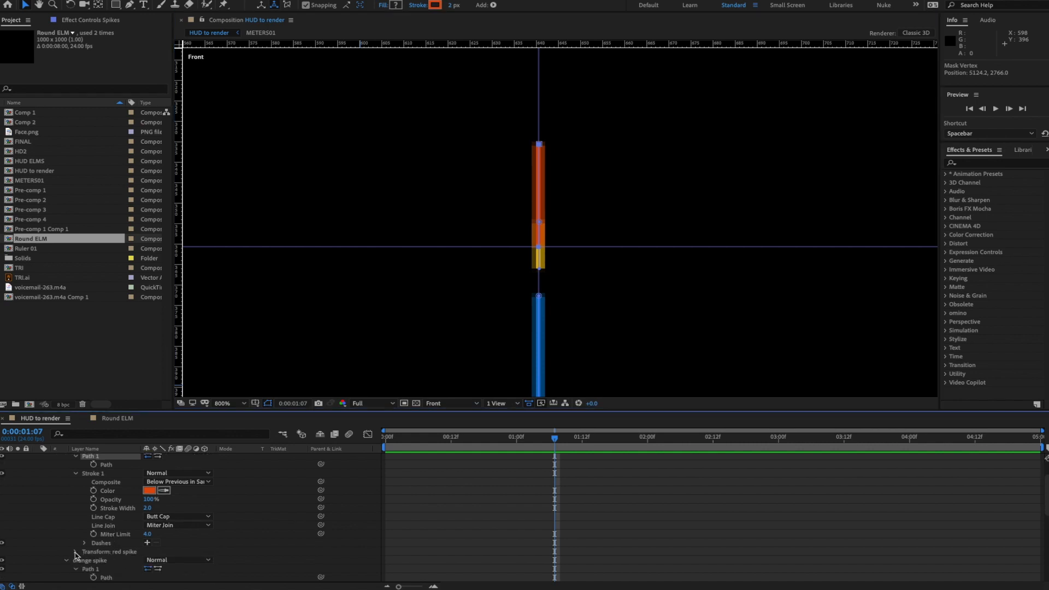
- Set Anchor Point Y to 0 on both the red spike and orange spike groups
click(75, 551)
scroll(202, 546, down, 4)
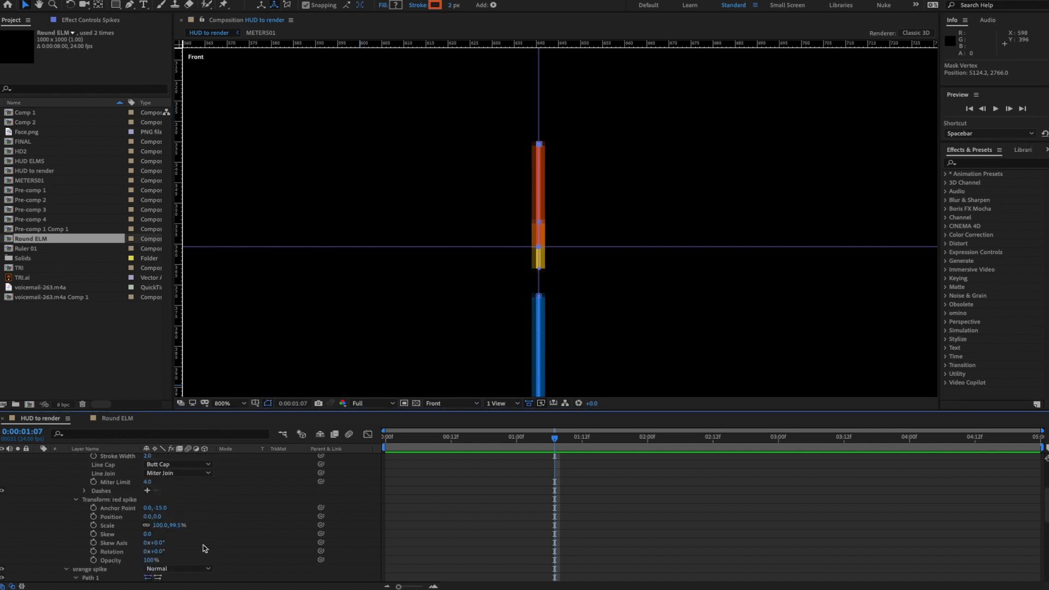
click(162, 500)
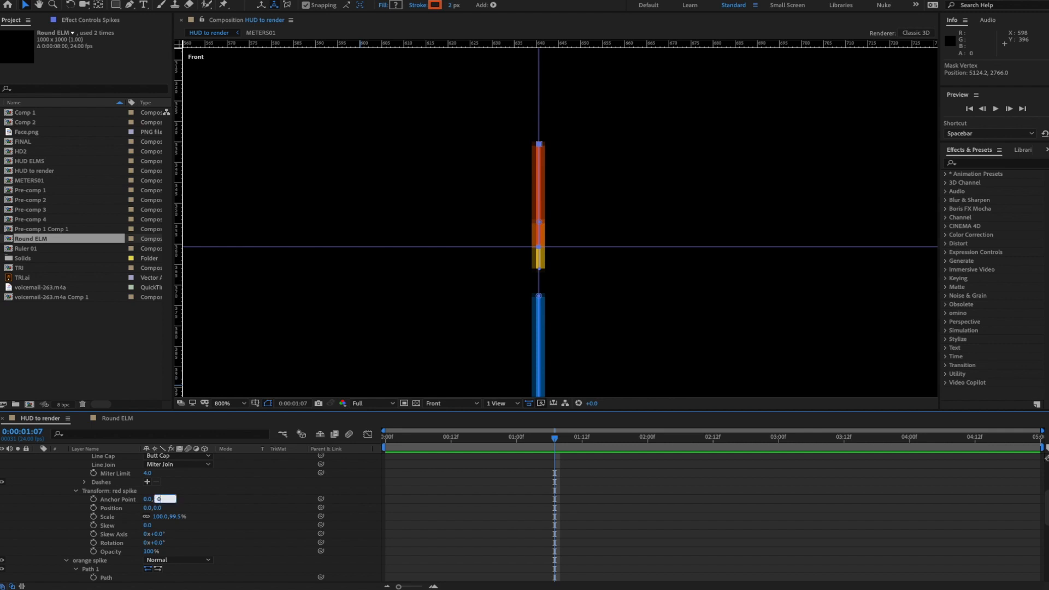
key(Return)
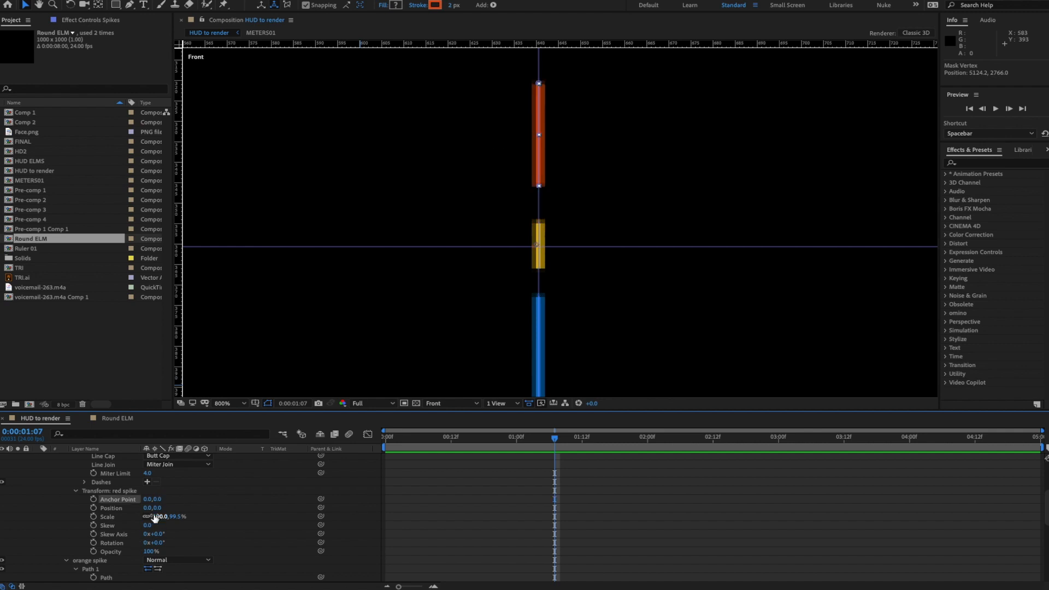
scroll(201, 522, down, 3)
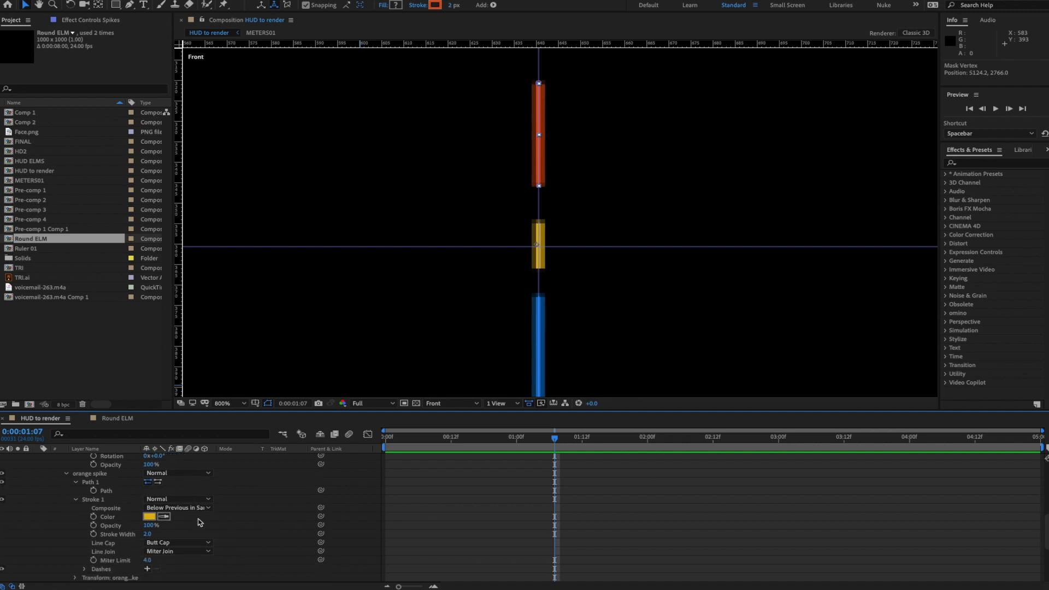
scroll(127, 537, down, 1)
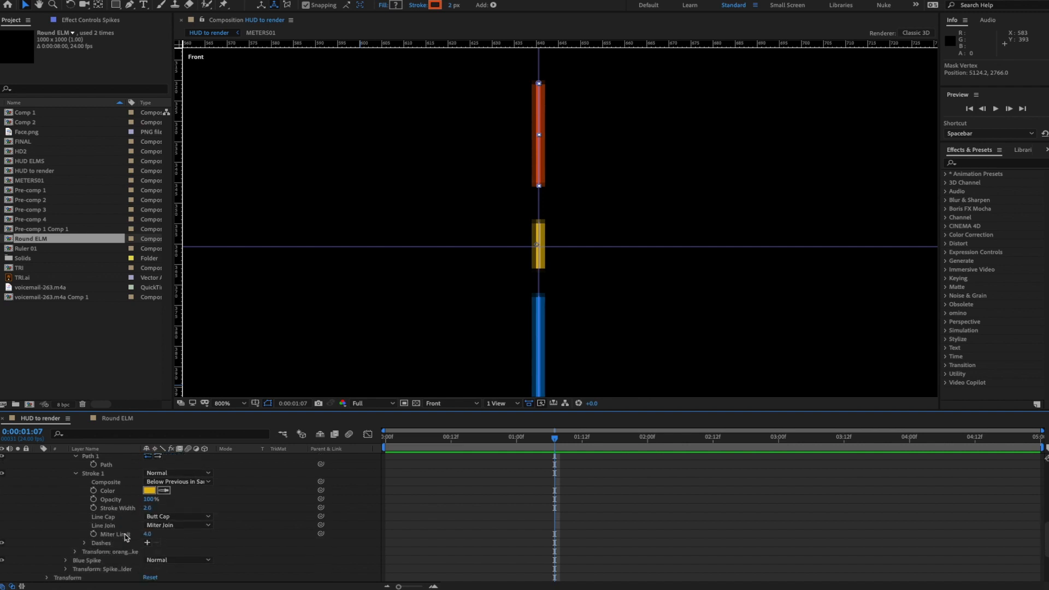
click(76, 552)
scroll(234, 544, down, 2)
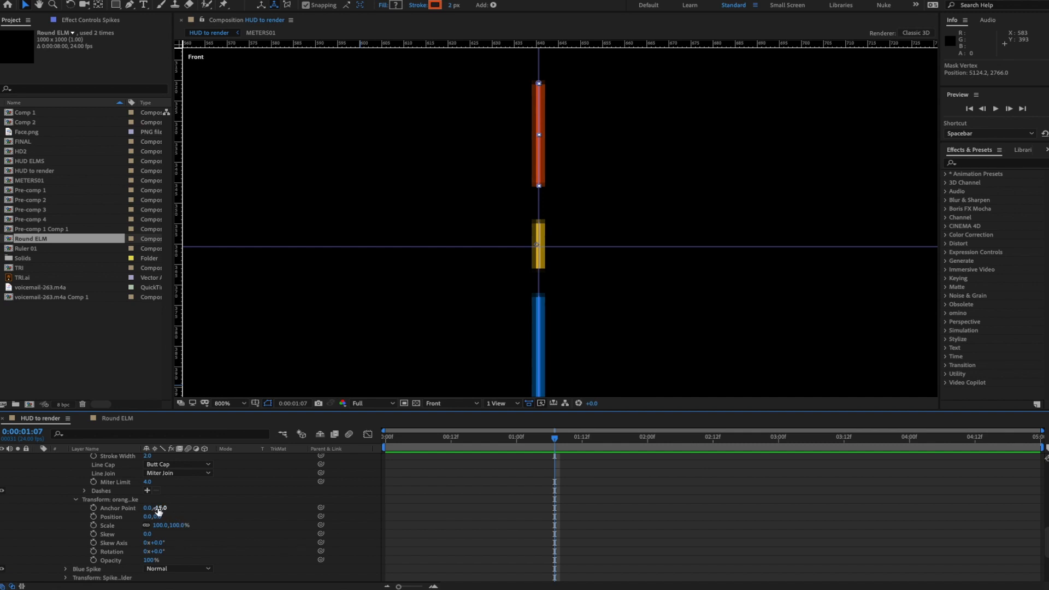
click(162, 508)
text(0)
key(Return)
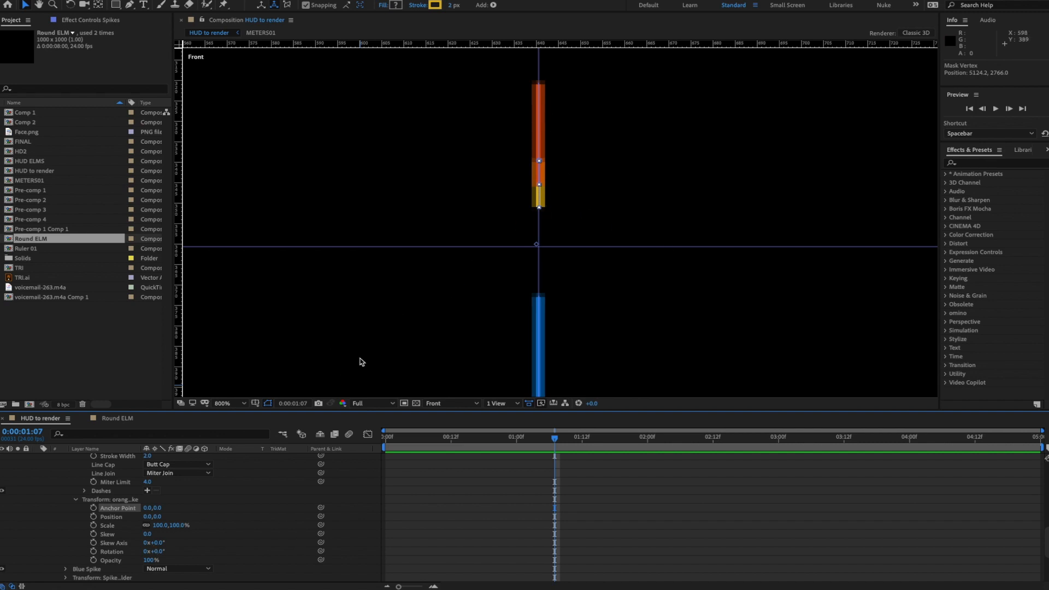
- Hide the red spike's Stroke 1
scroll(126, 502, up, 8)
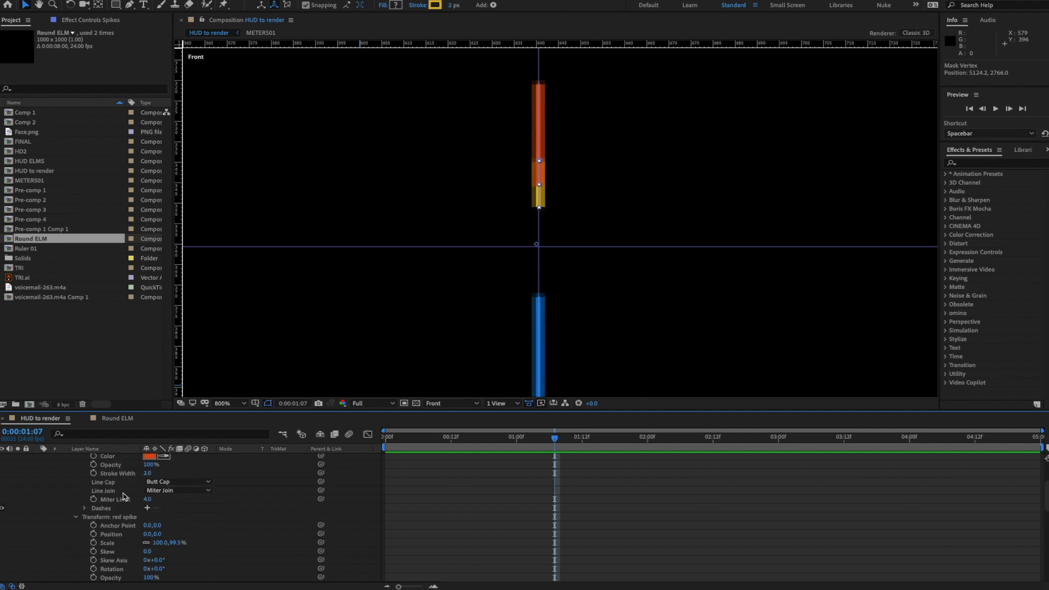
scroll(124, 496, up, 3)
click(2, 501)
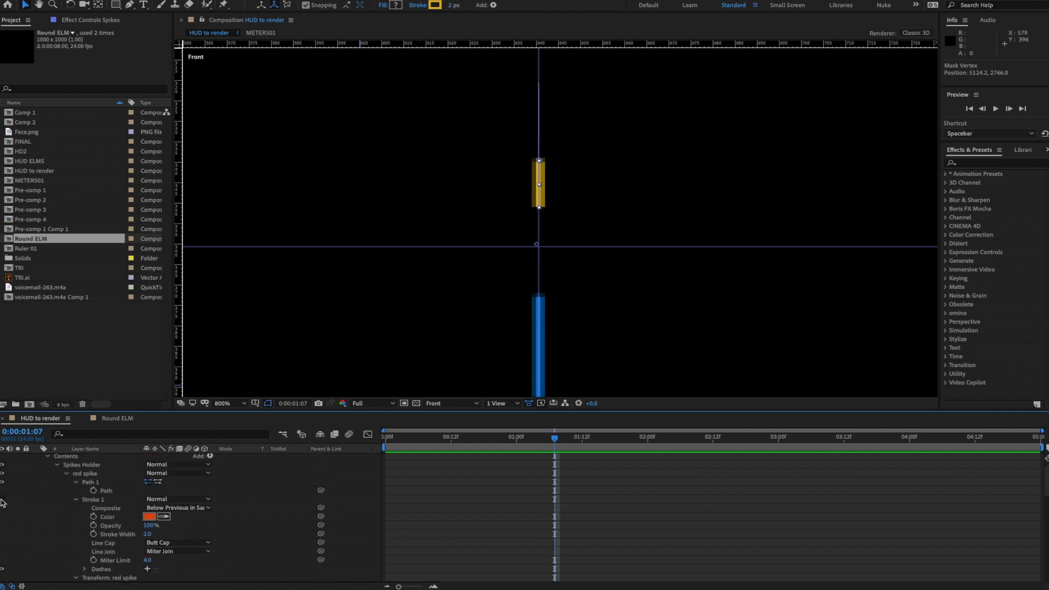
- Drag the orange spike's path down onto the horizontal centre guide
scroll(158, 486, down, 5)
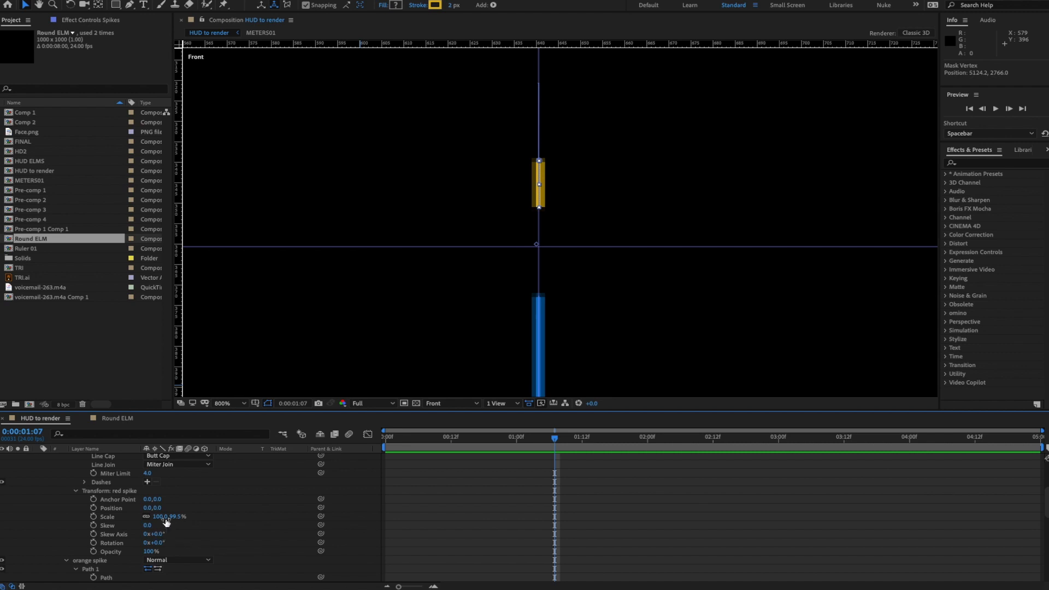
scroll(145, 503, up, 1)
scroll(145, 503, up, 1)
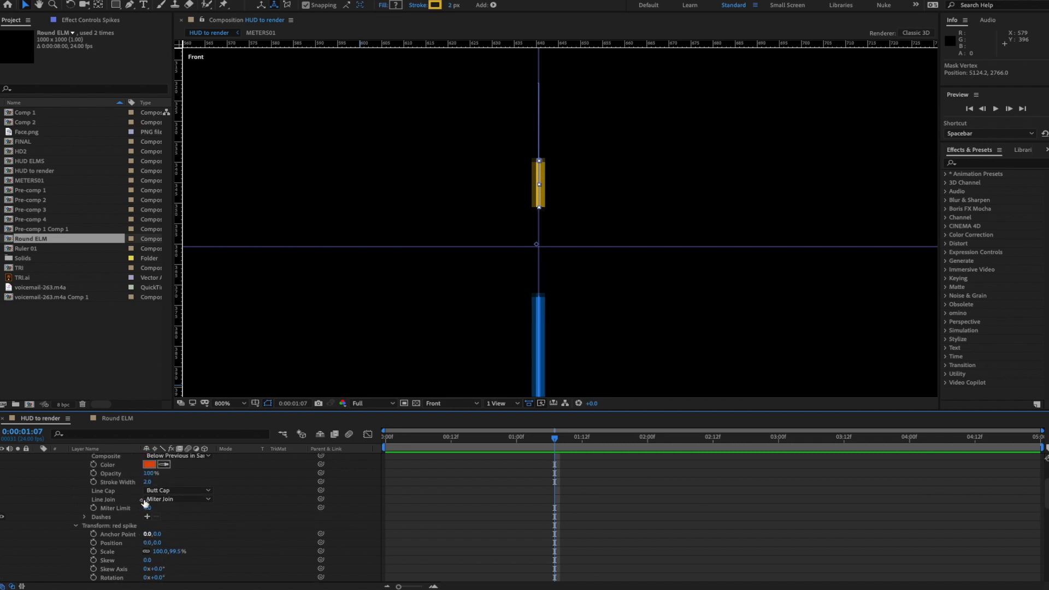
scroll(145, 503, up, 3)
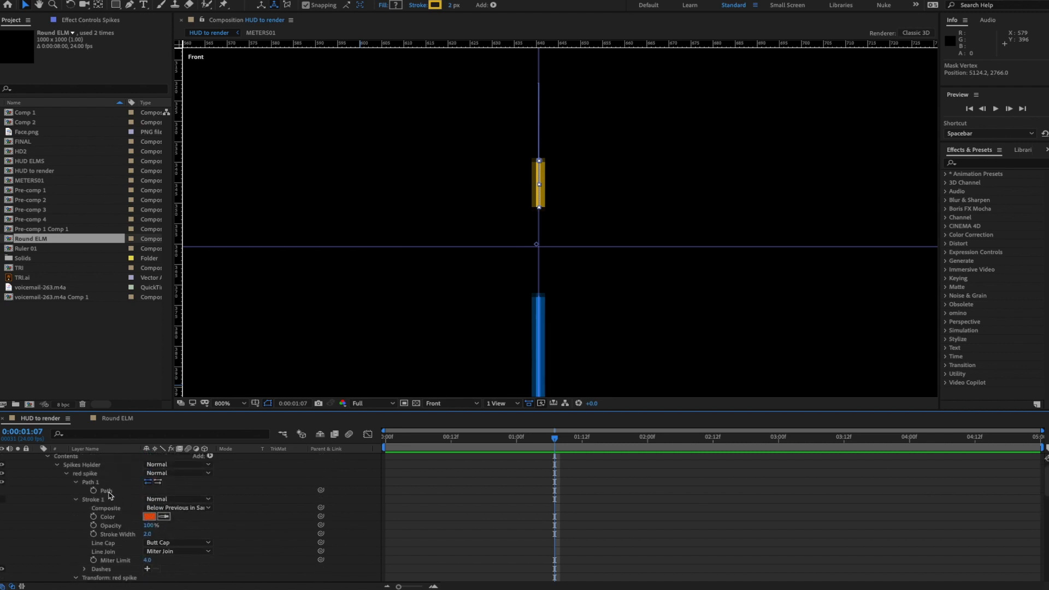
click(108, 491)
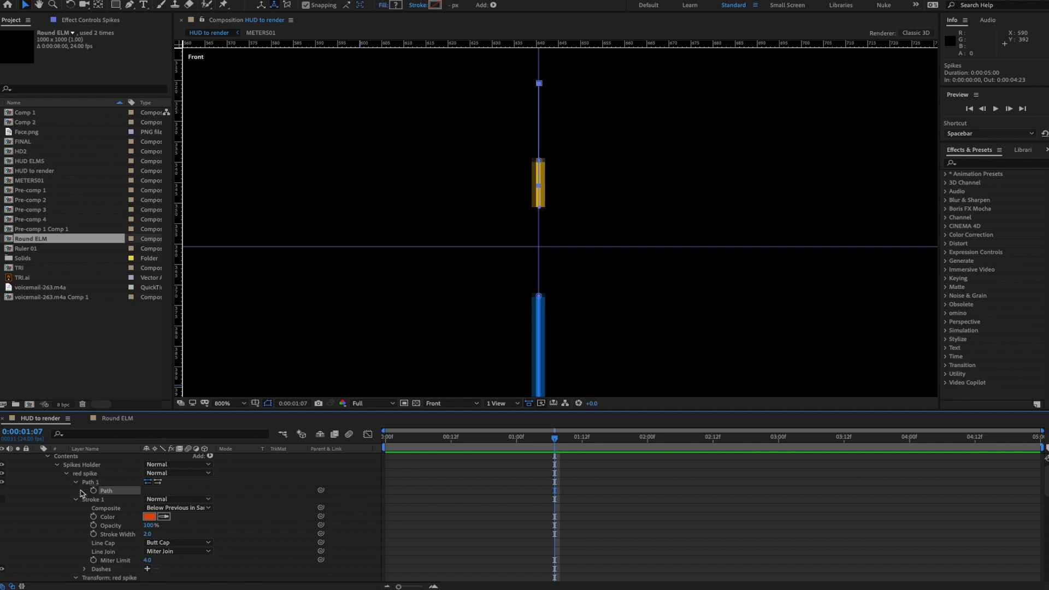
click(66, 474)
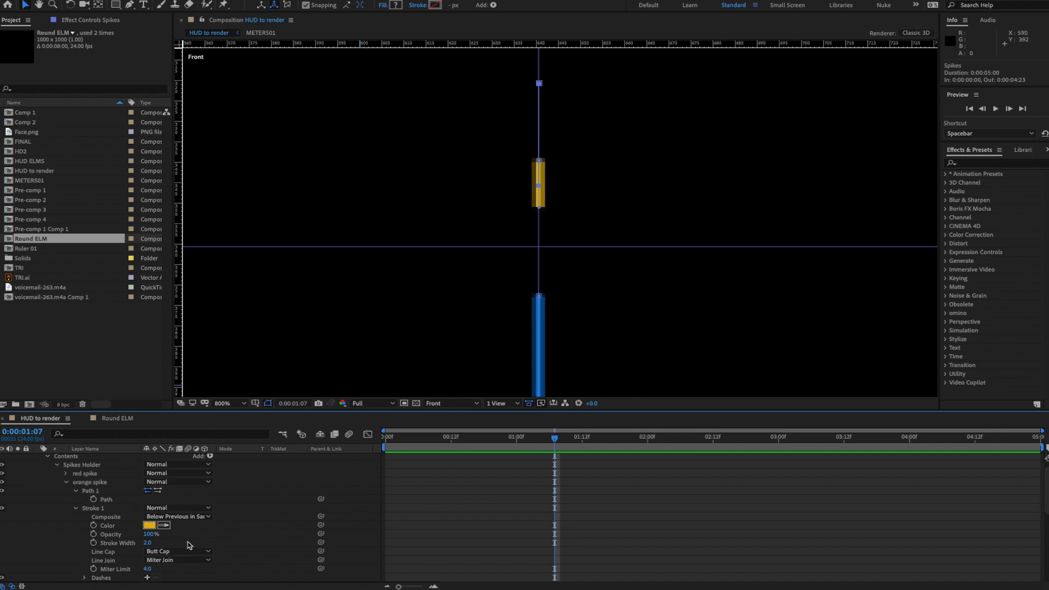
click(109, 500)
drag(538, 160, 537, 268)
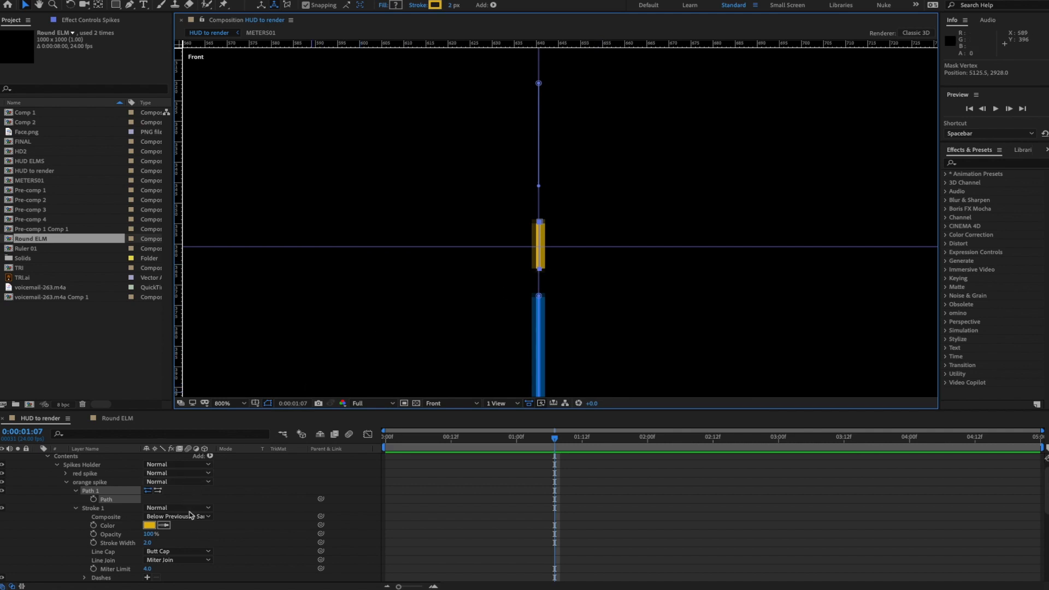
- Collapse the orange and Blue Spike groups and turn the red spike's Stroke 1 back on
scroll(134, 540, down, 5)
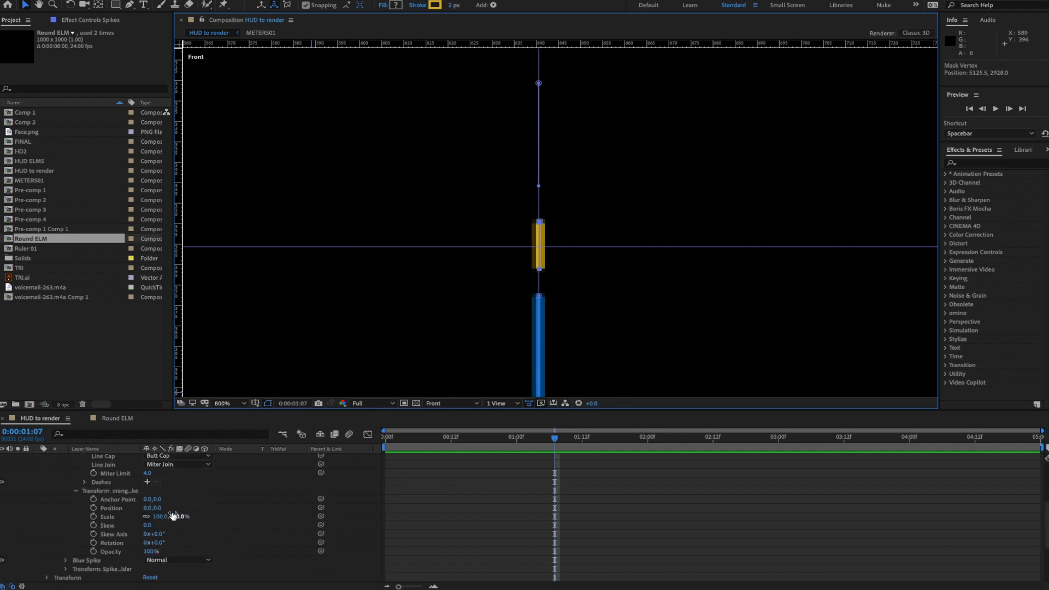
click(66, 561)
scroll(67, 566, down, 4)
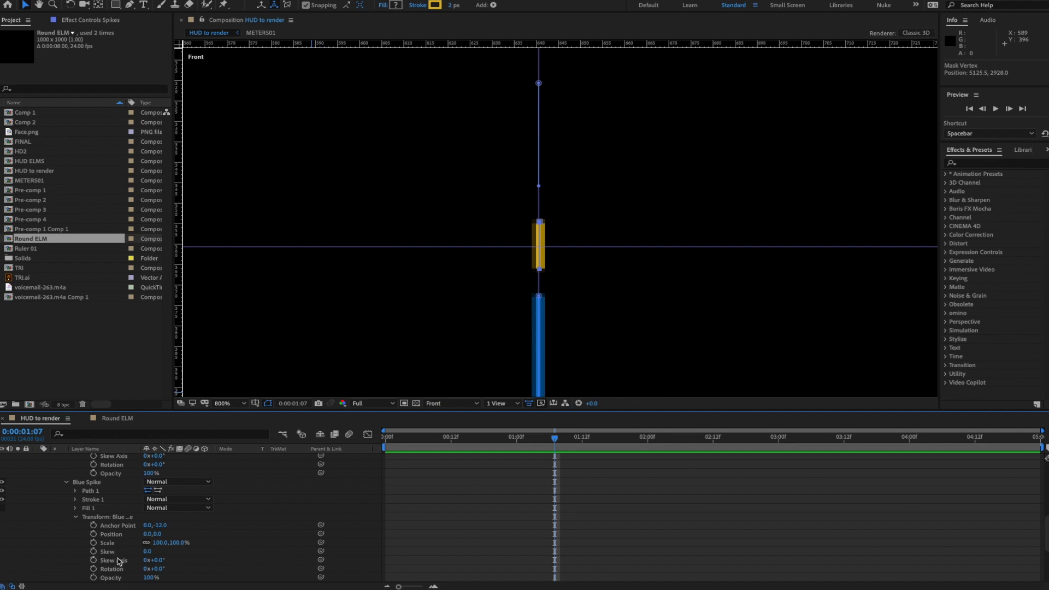
scroll(202, 533, up, 3)
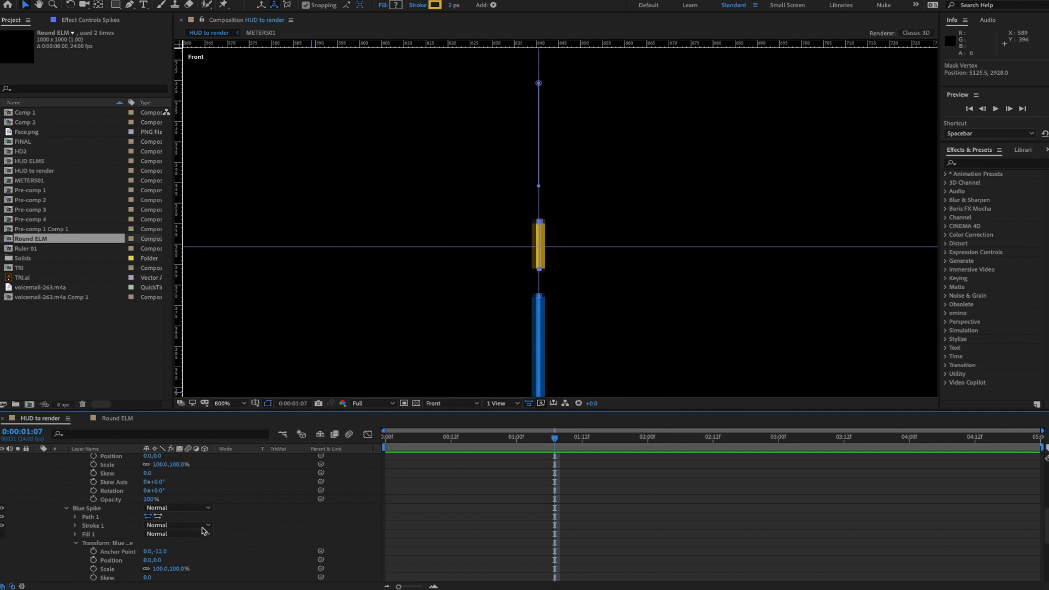
scroll(196, 532, up, 4)
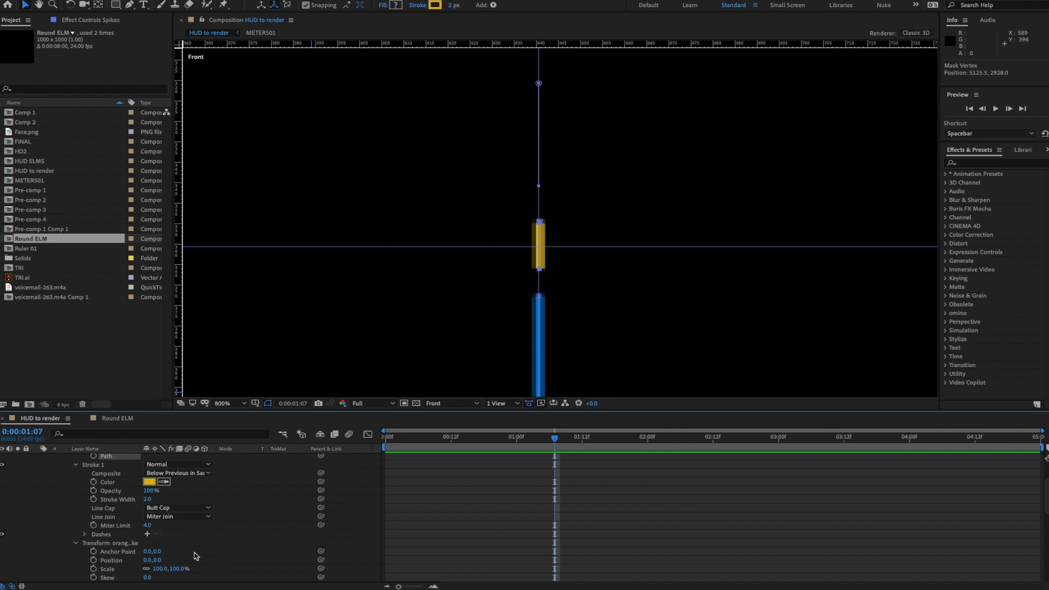
scroll(195, 556, down, 1)
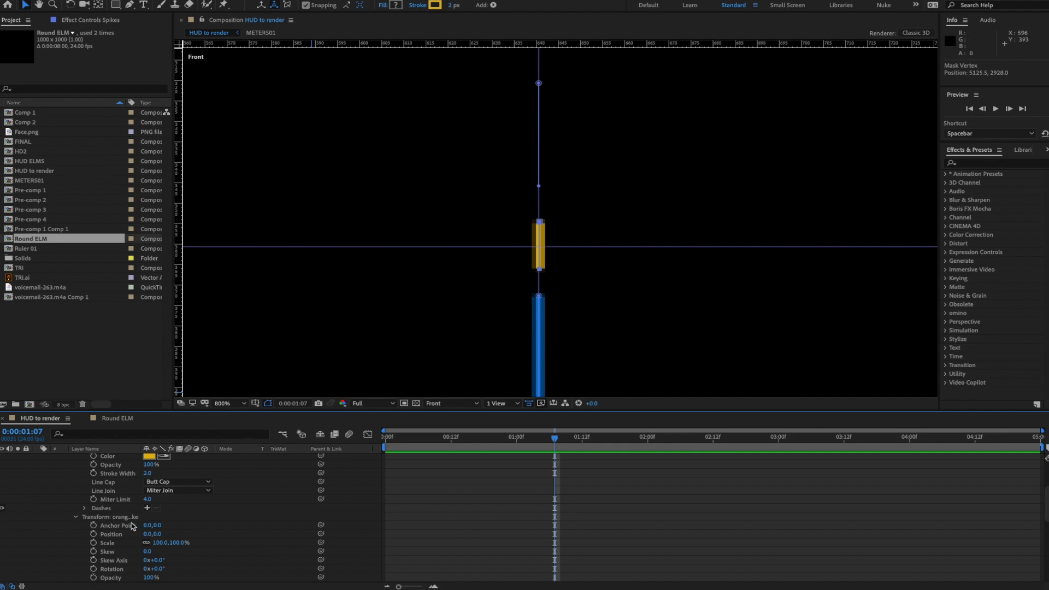
scroll(122, 522, up, 3)
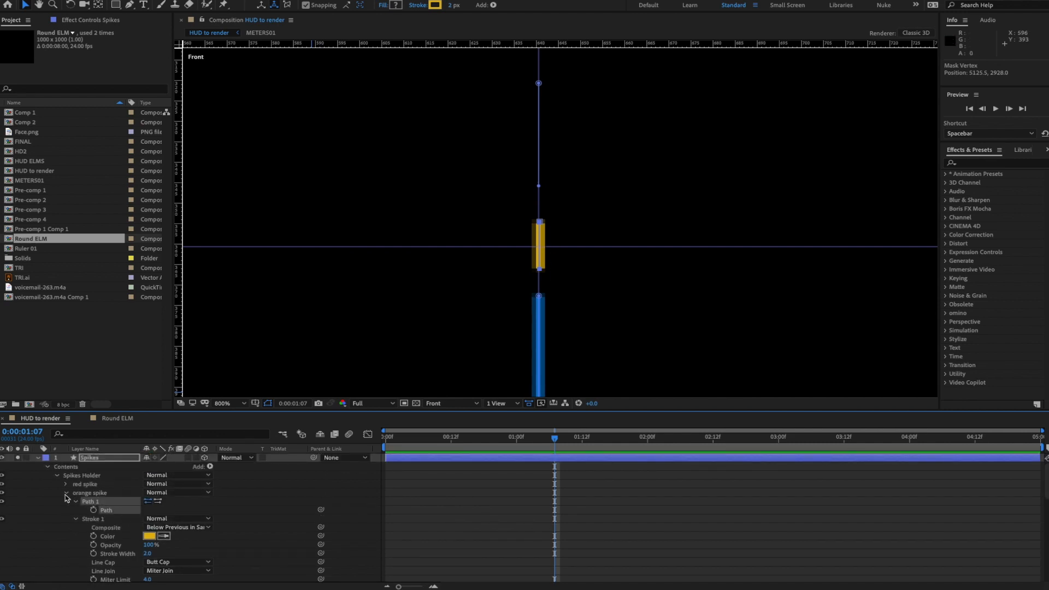
click(67, 494)
click(66, 503)
click(66, 485)
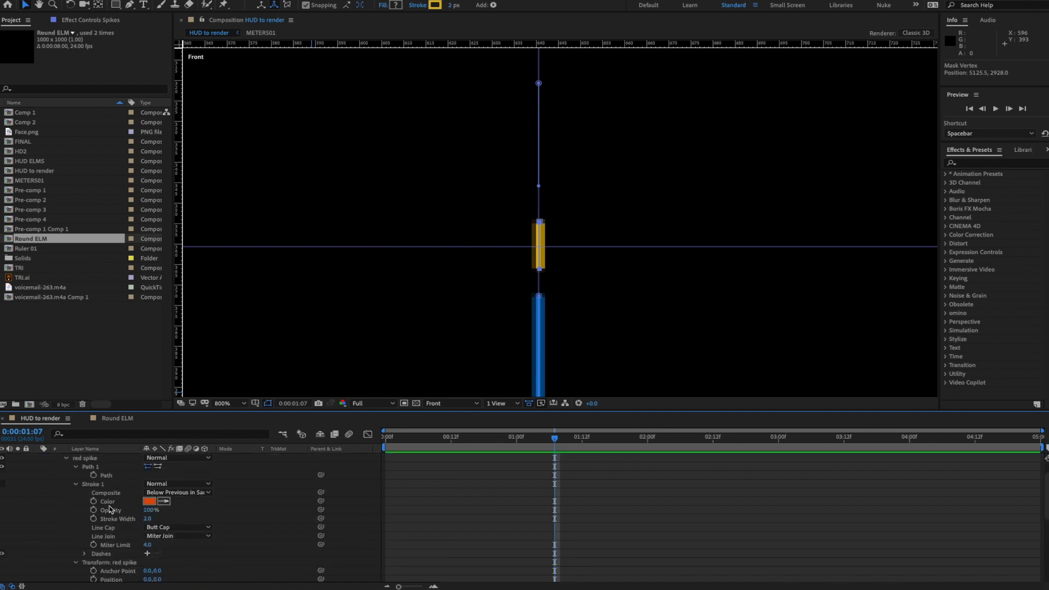
click(76, 485)
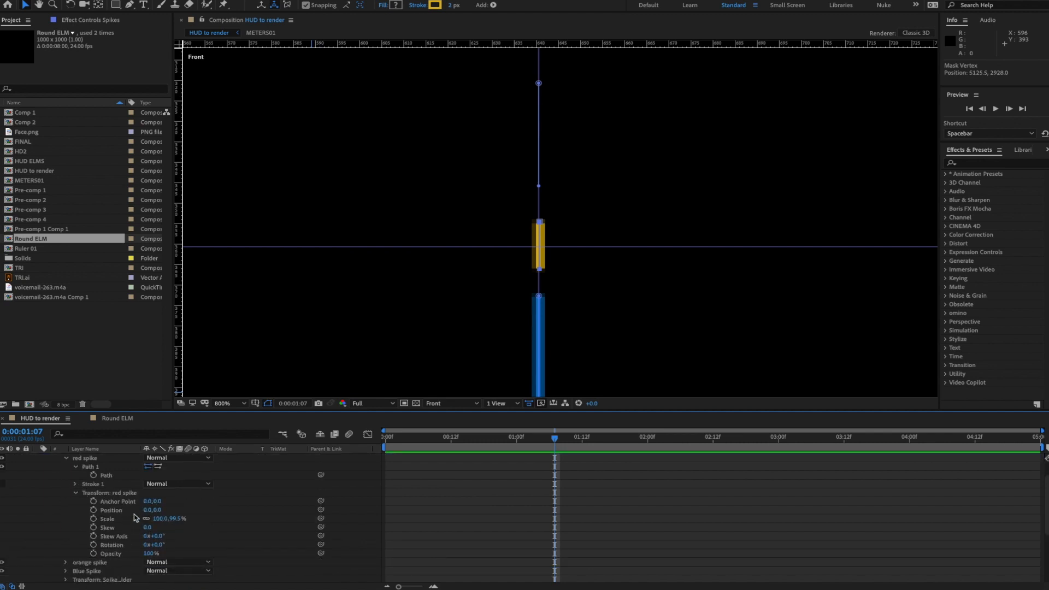
scroll(164, 507, up, 2)
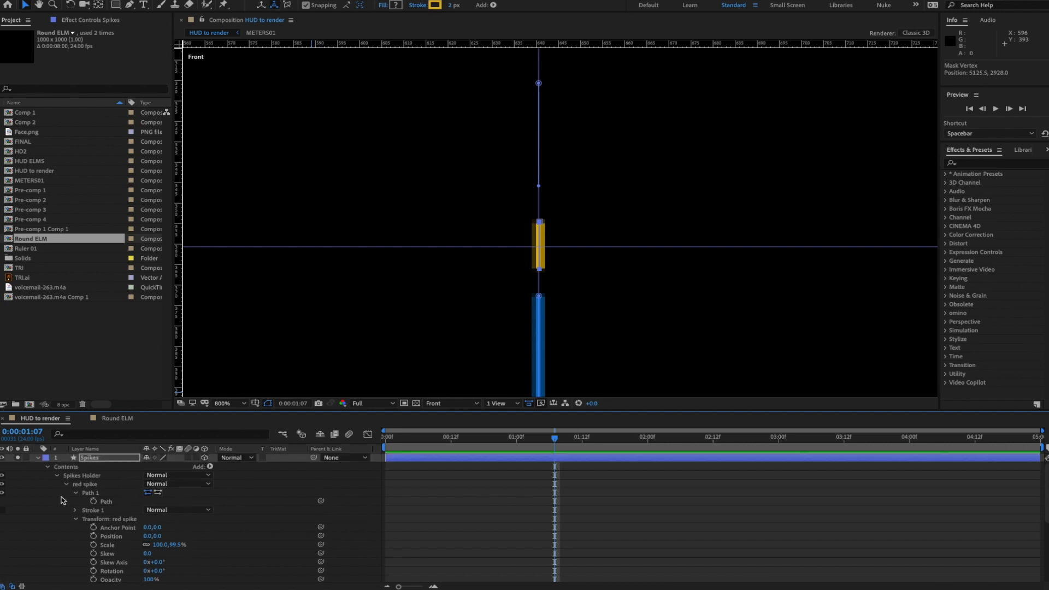
click(2, 510)
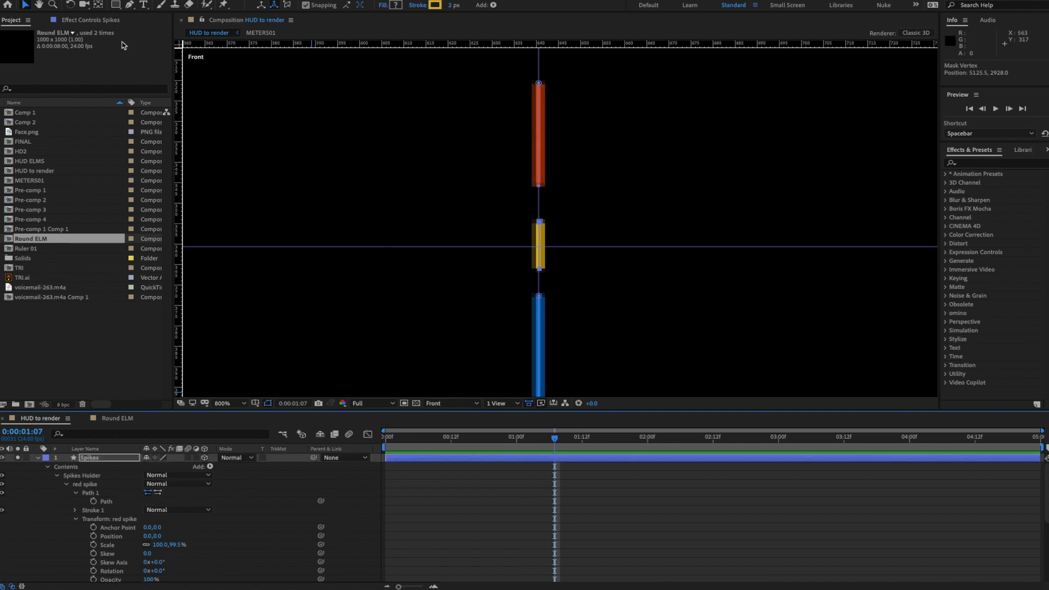
- Drag the red spike down, then set its anchor point to 0.0, 12.0 above the orange spike
click(539, 84)
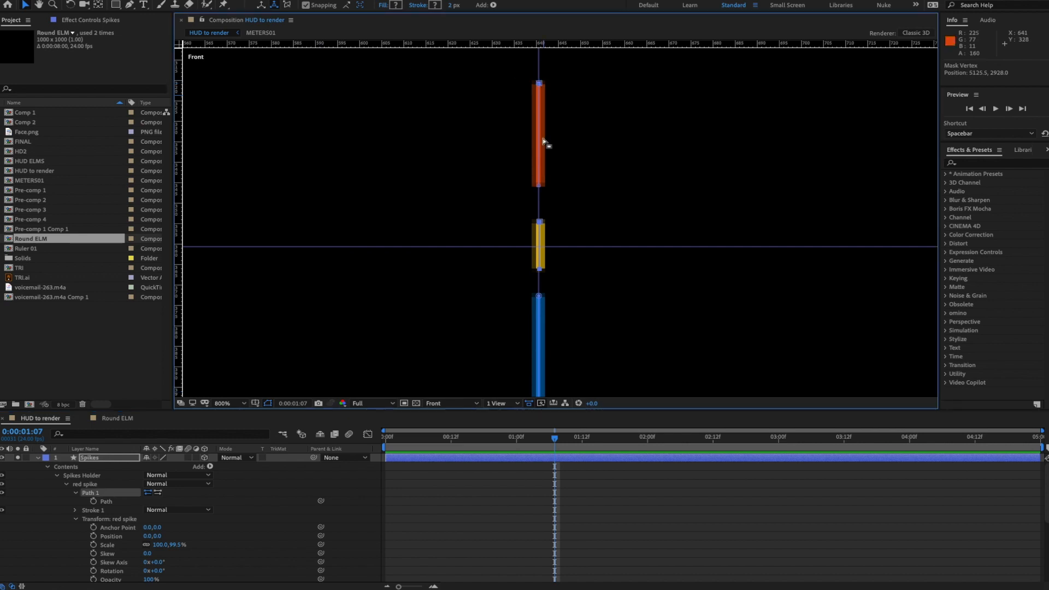
click(102, 502)
drag(540, 188, 539, 247)
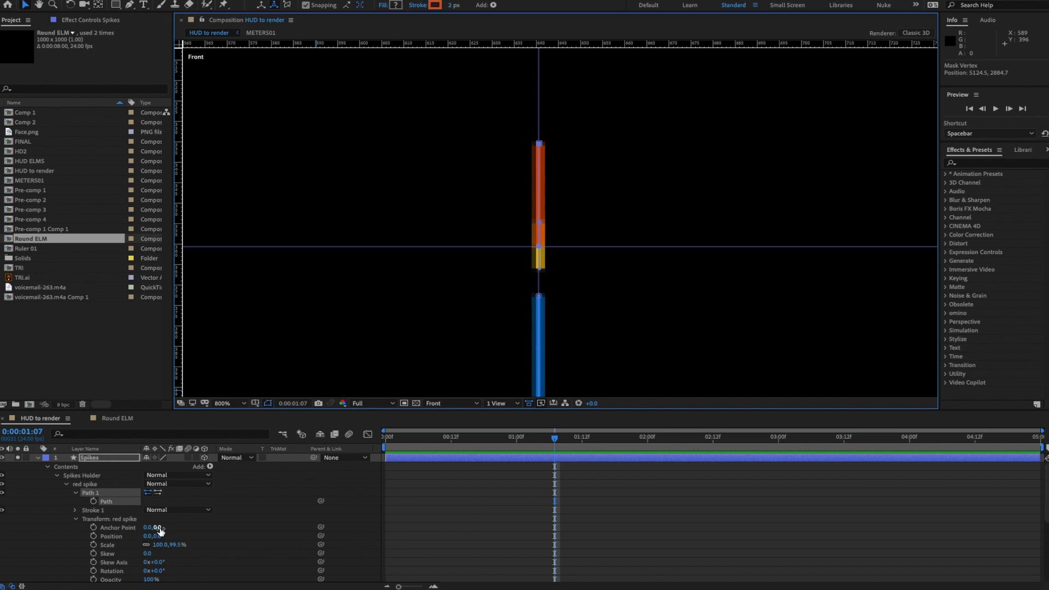
drag(159, 530, 167, 528)
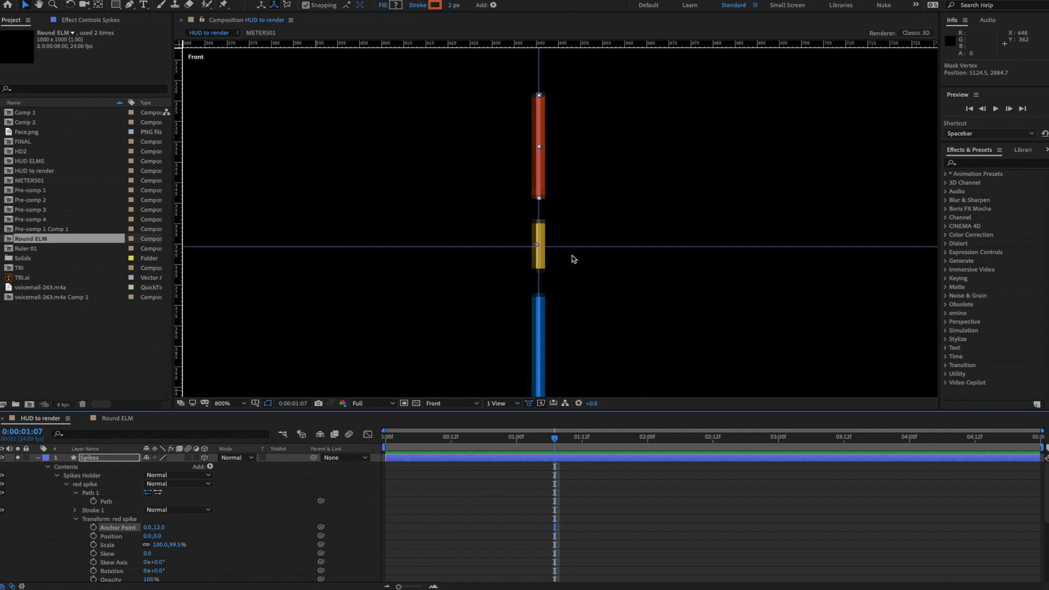
key(comma)
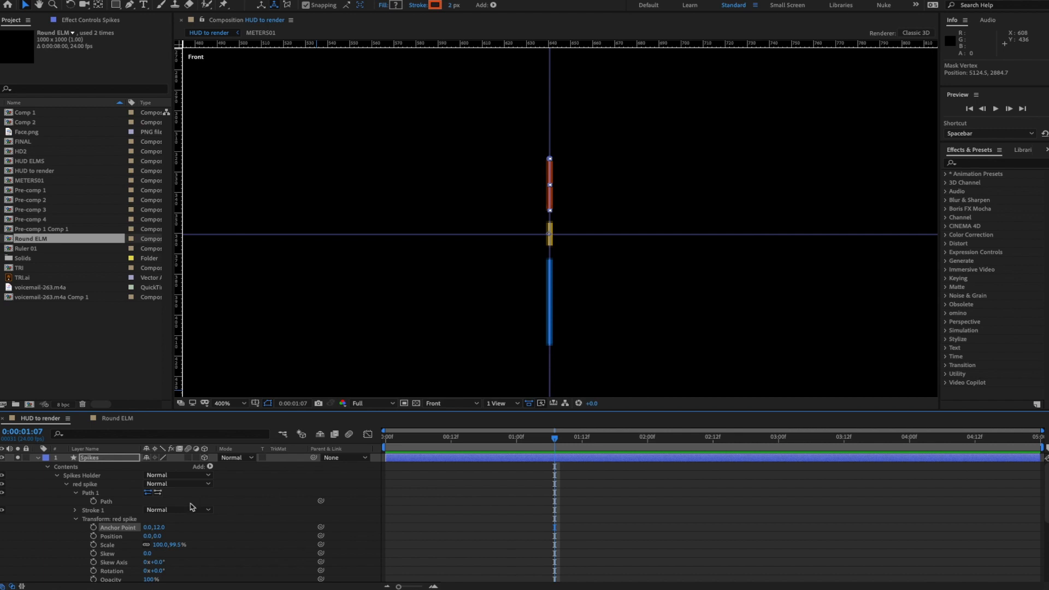
click(67, 485)
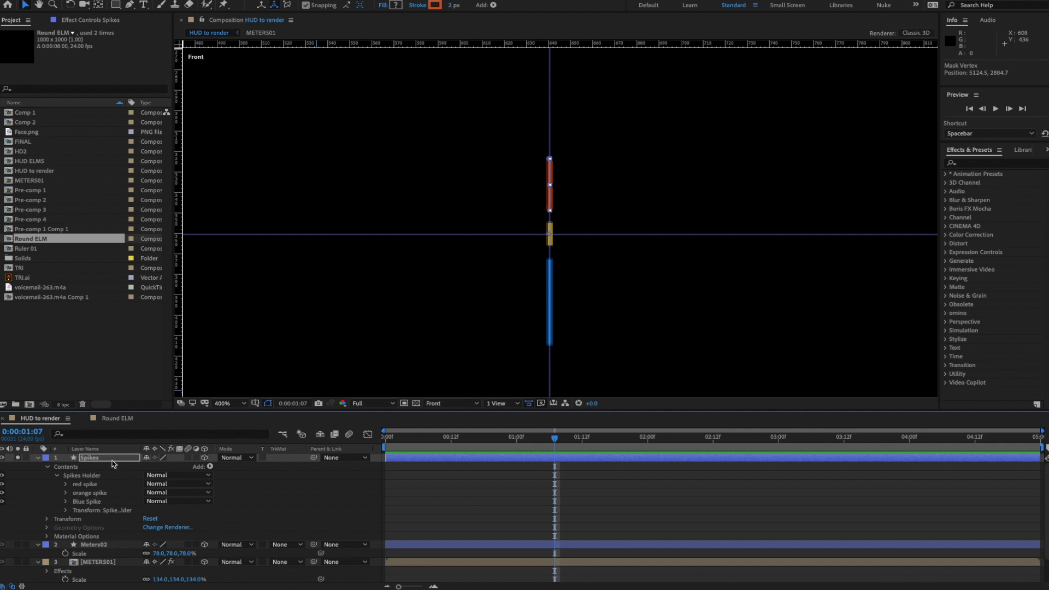
- Set the Spikes Holder anchor point to 0.0, 252.0 and fit the composition in the viewer
key(comma)
key(comma)
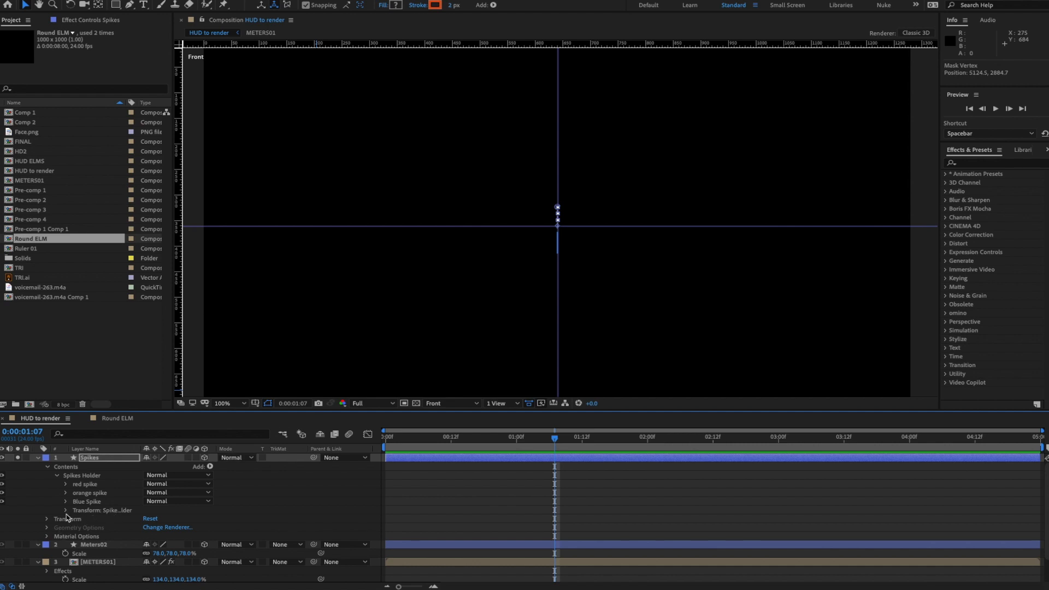
click(66, 511)
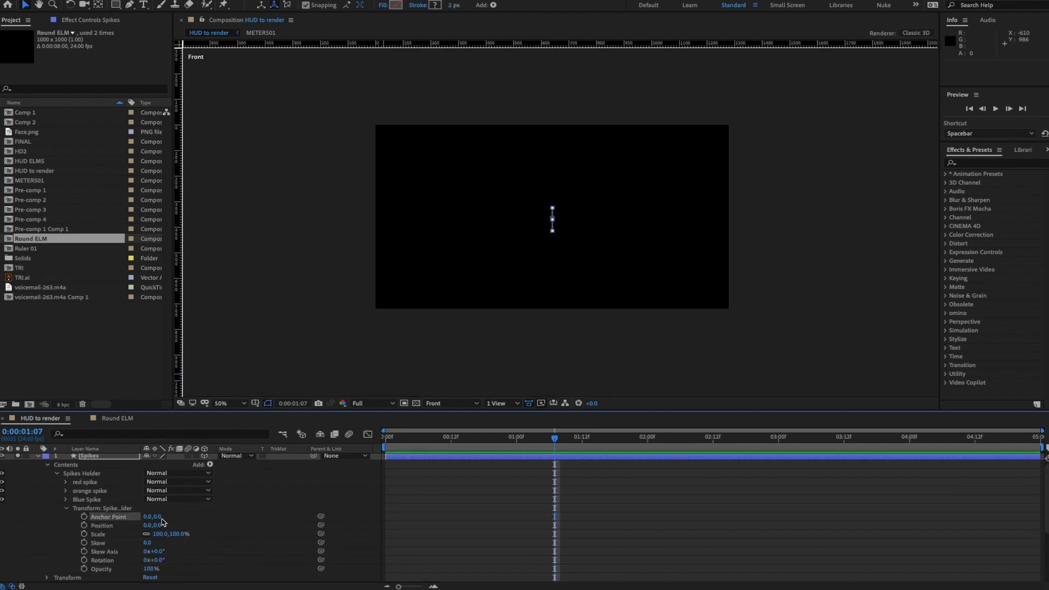
key(comma)
drag(159, 517, 293, 514)
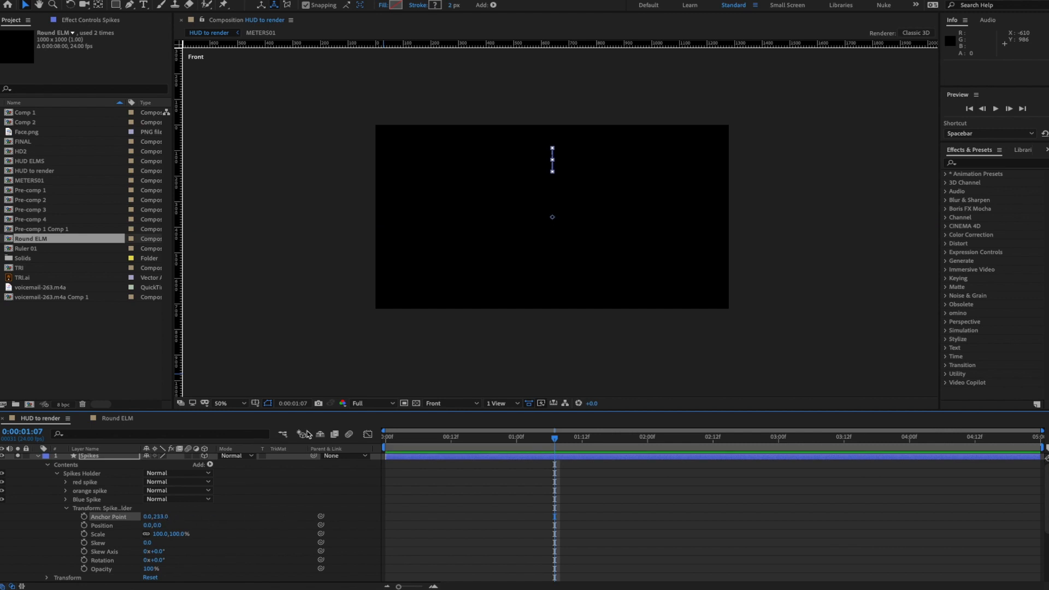
click(225, 405)
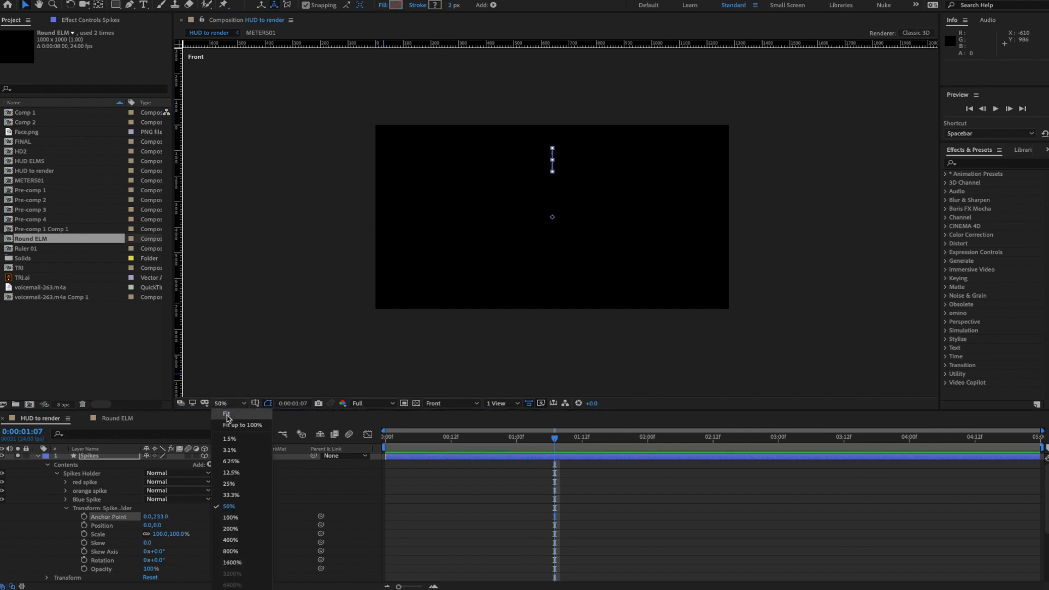
key(shift+slash)
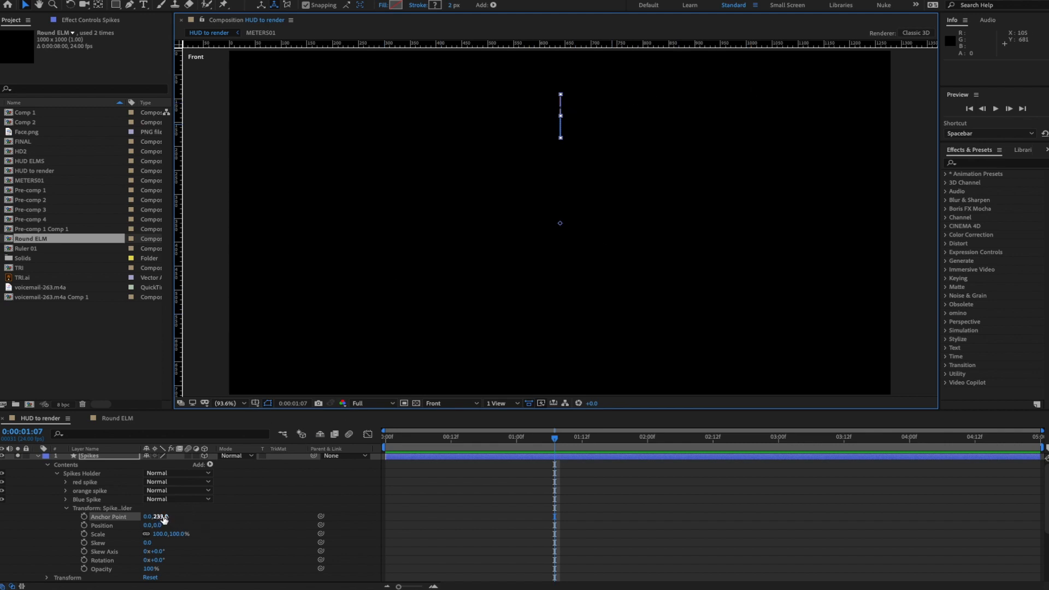
drag(159, 517, 174, 516)
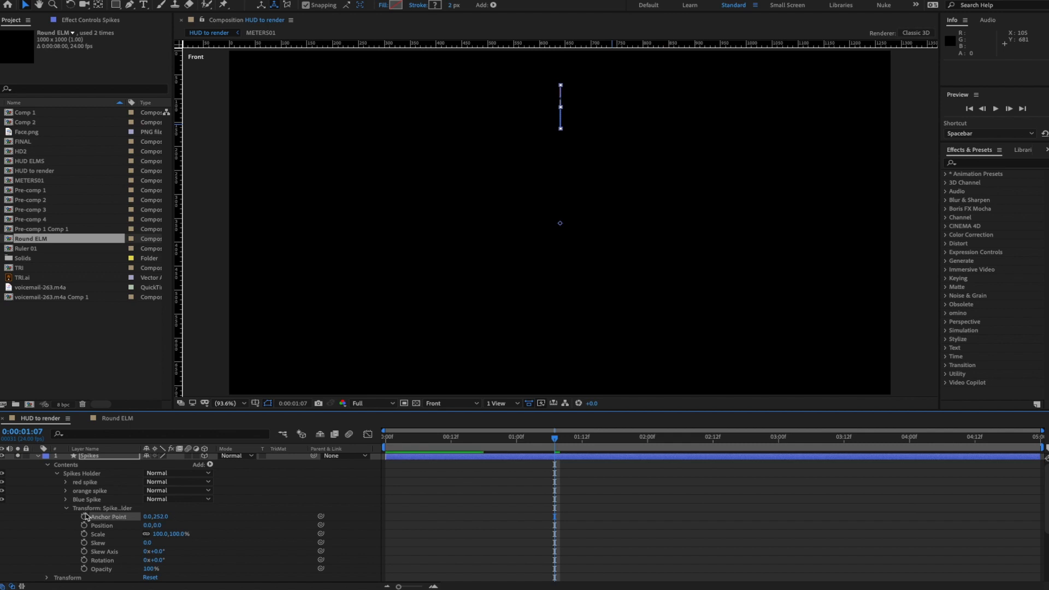
click(66, 511)
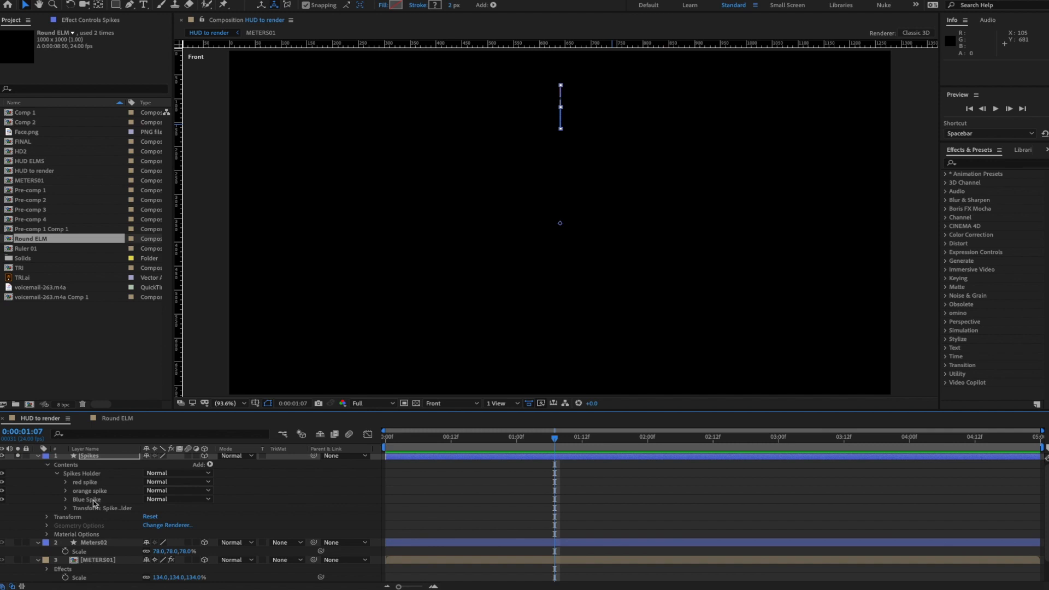
- Add Repeater 1 to the Spikes layer's contents and move it above Spikes Holder
click(67, 465)
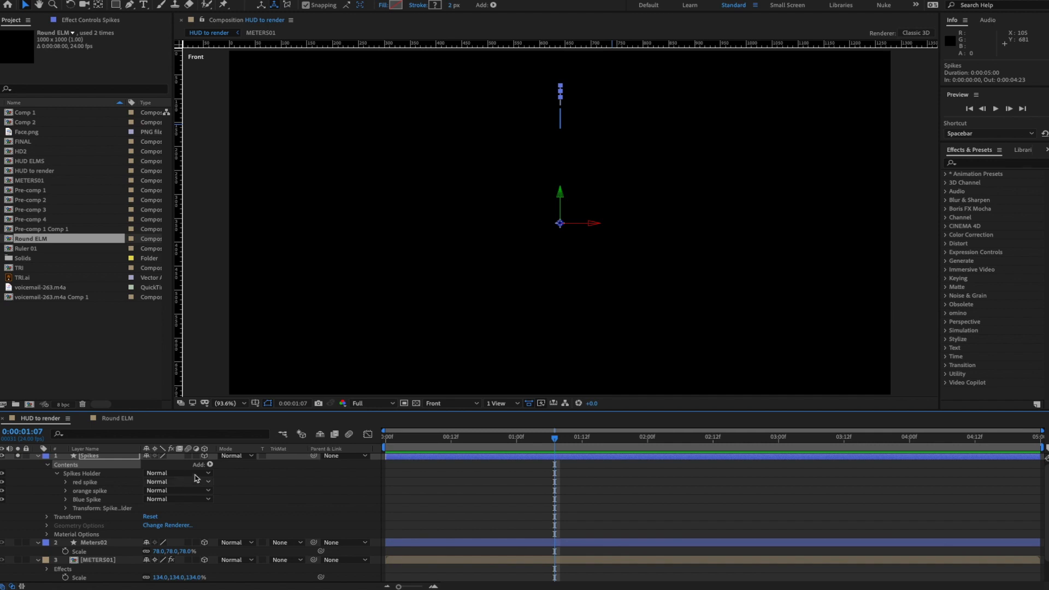
click(210, 464)
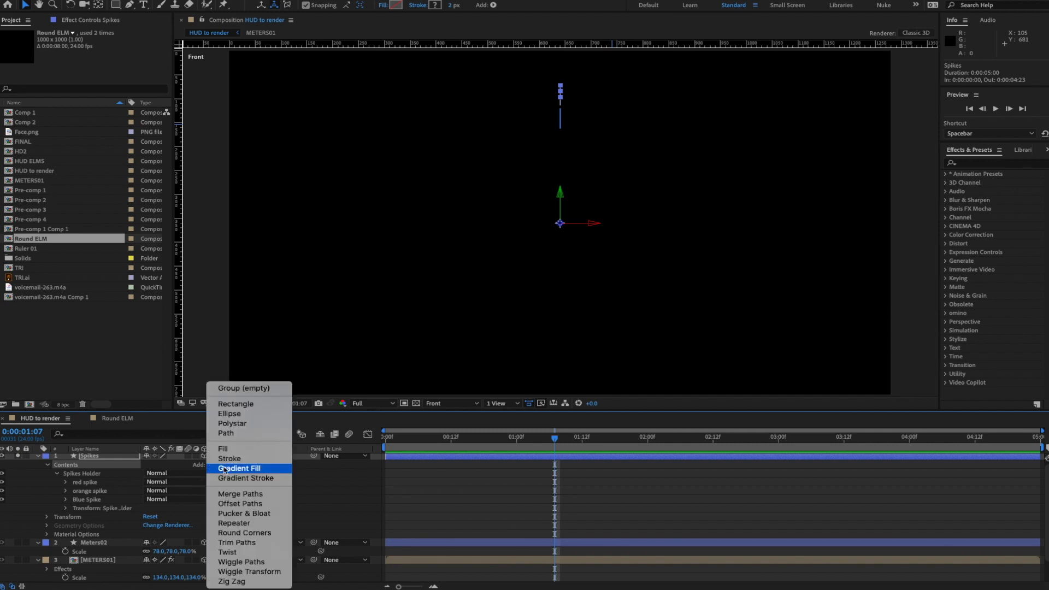
click(244, 524)
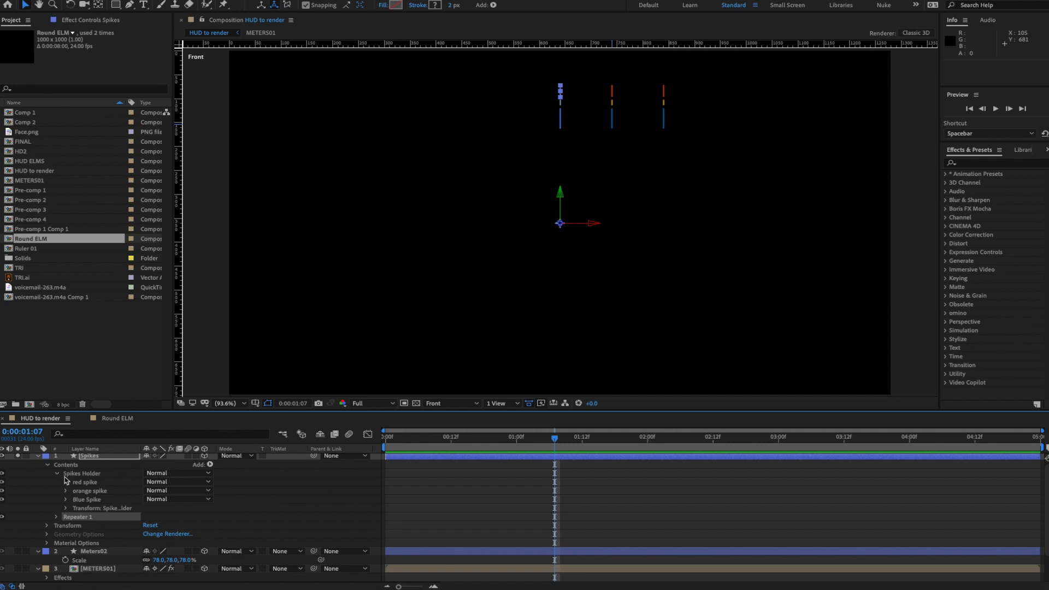
drag(79, 521, 80, 473)
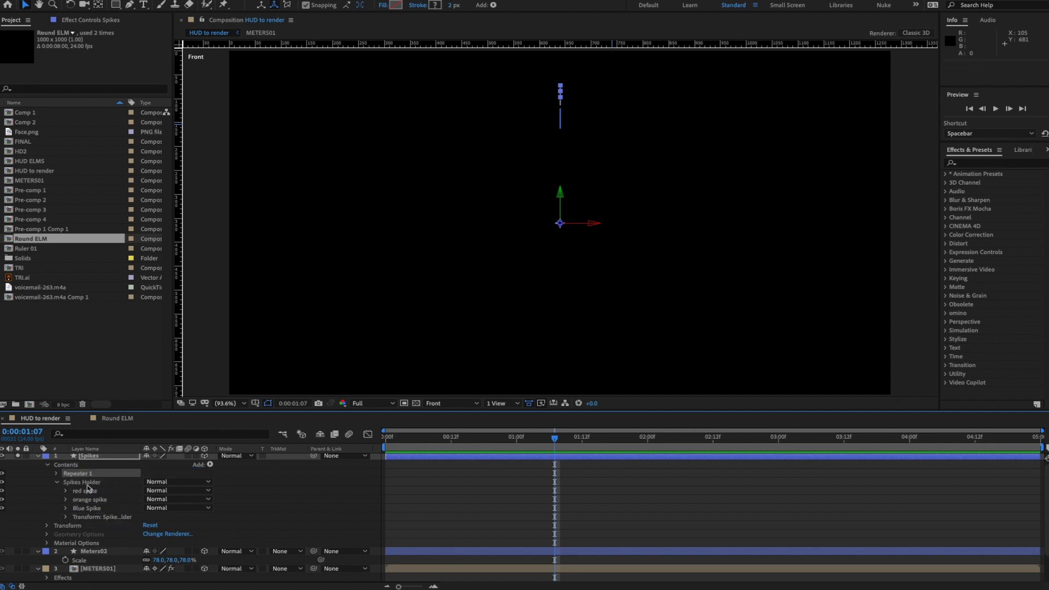
- Move Repeater 1 below Spikes Holder so the spike stack repeats three times, 100 px apart
click(57, 483)
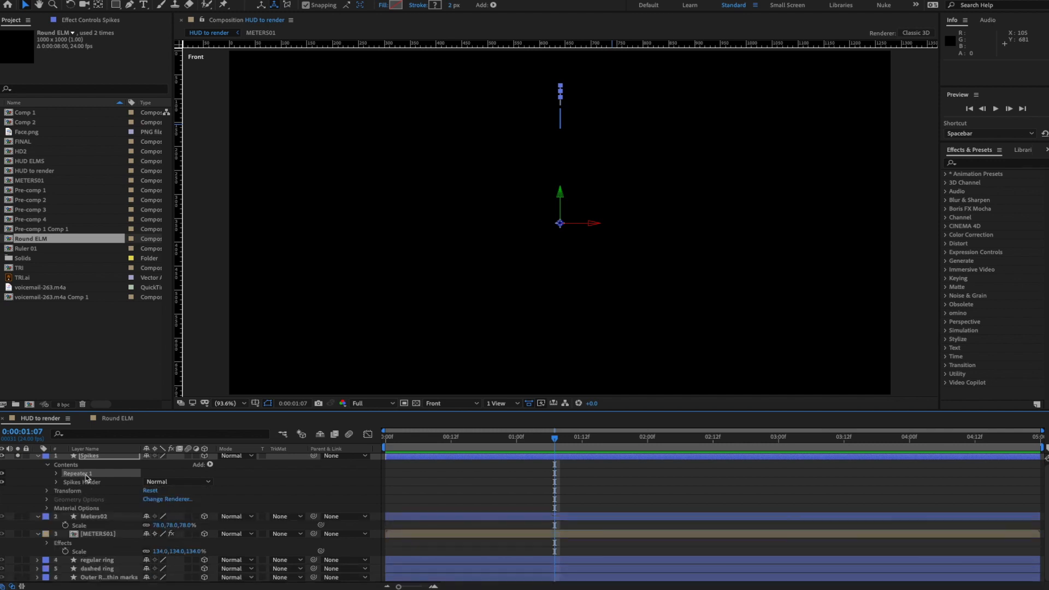
drag(85, 476, 78, 486)
key(ctrl+z)
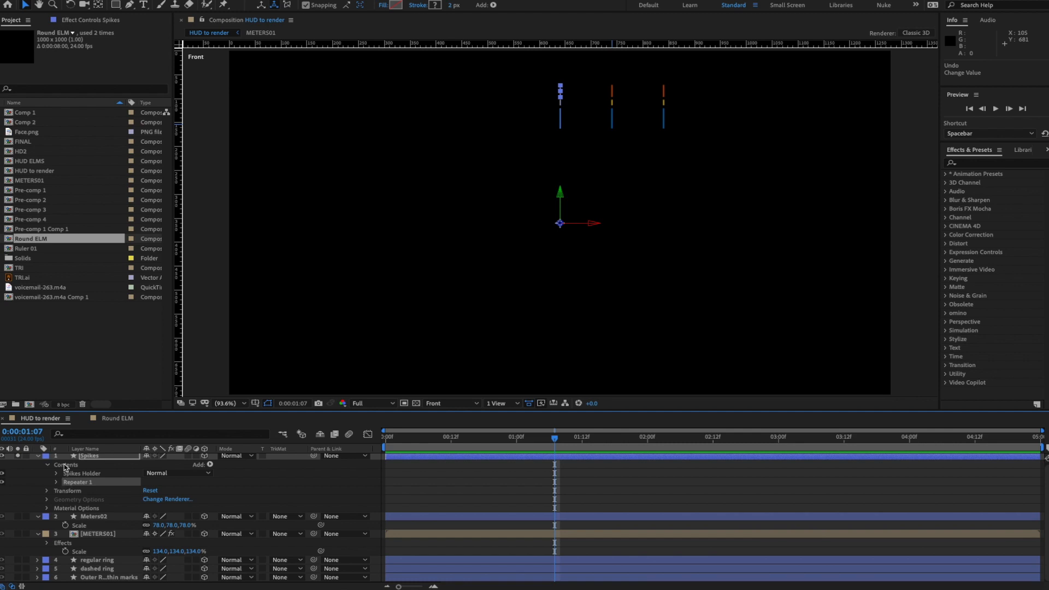
click(56, 482)
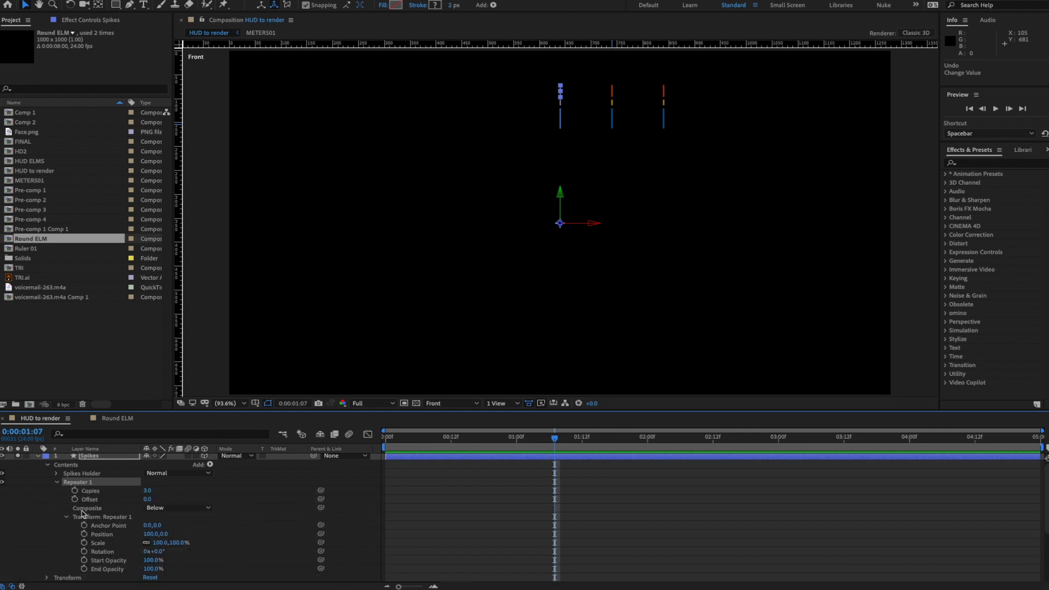
- Set Repeater 1's Position X offset to 0 and confirm 12 copies
click(159, 542)
click(152, 533)
text(00)
key(Return)
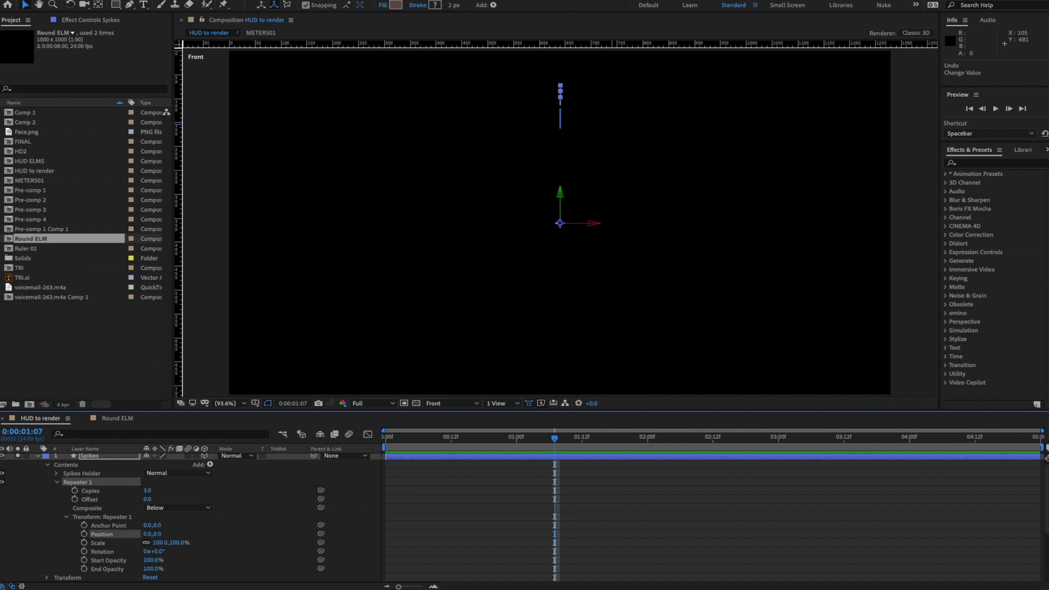
click(148, 491)
key(Return)
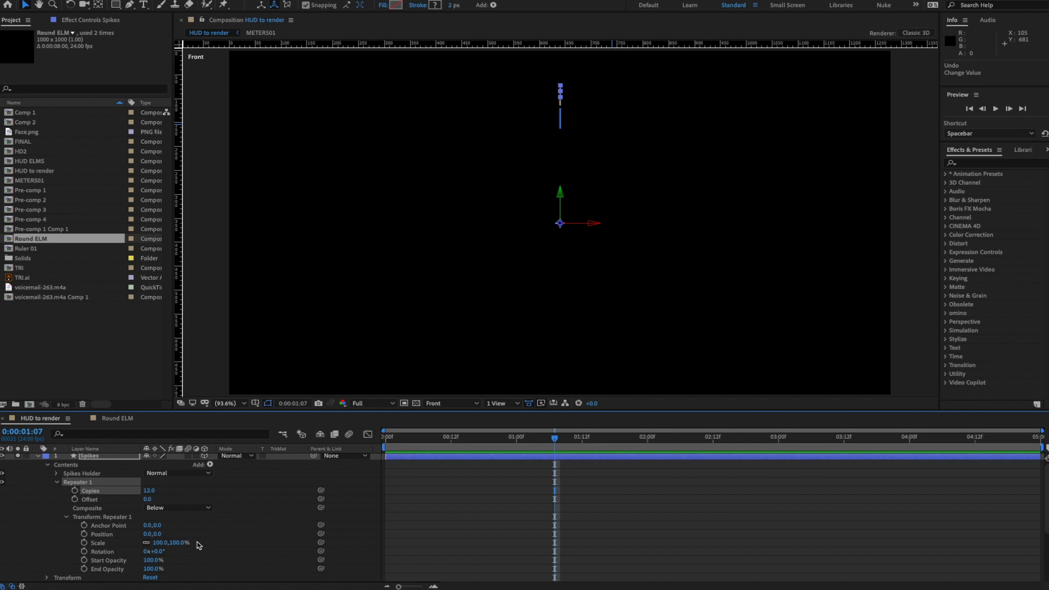
- Rotate each repeater copy by 9° to fan the spikes into an arc
drag(156, 552, 162, 552)
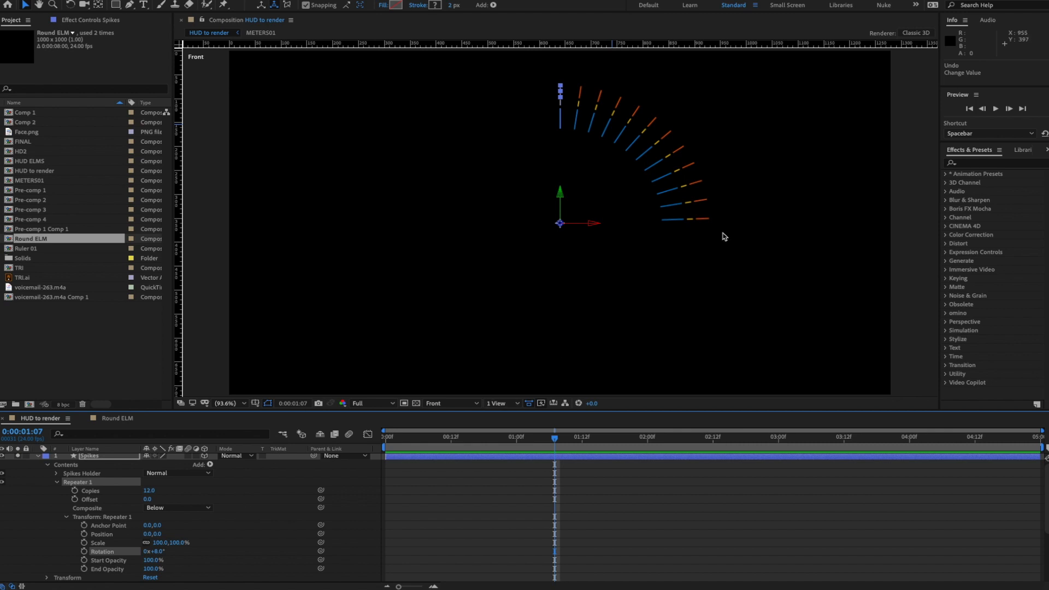
click(159, 552)
text(9)
key(Return)
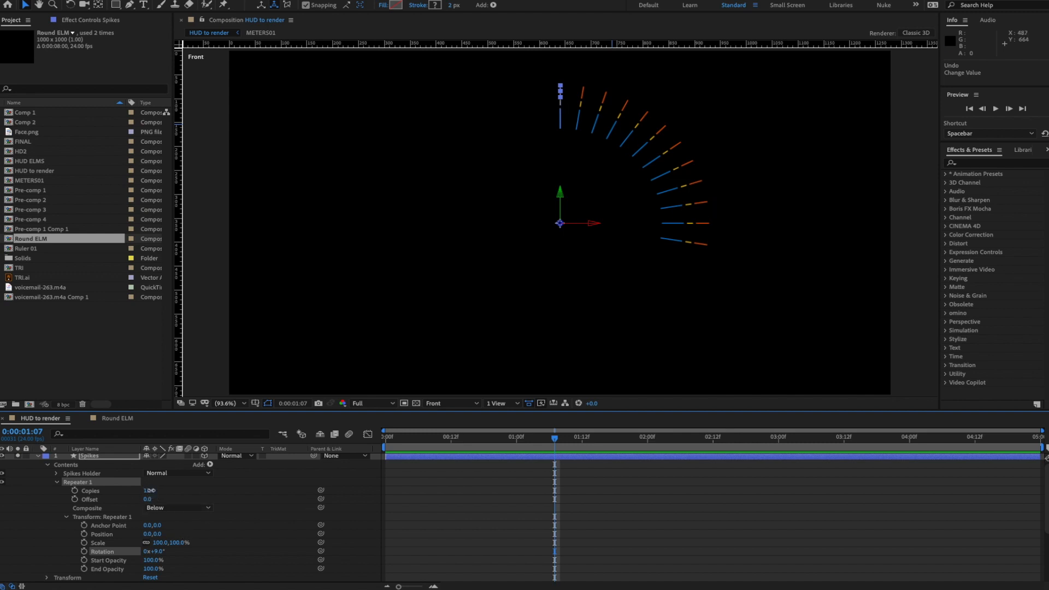
- Reduce the repeater to 11 copies, removing the faint extra spike
drag(150, 490, 145, 491)
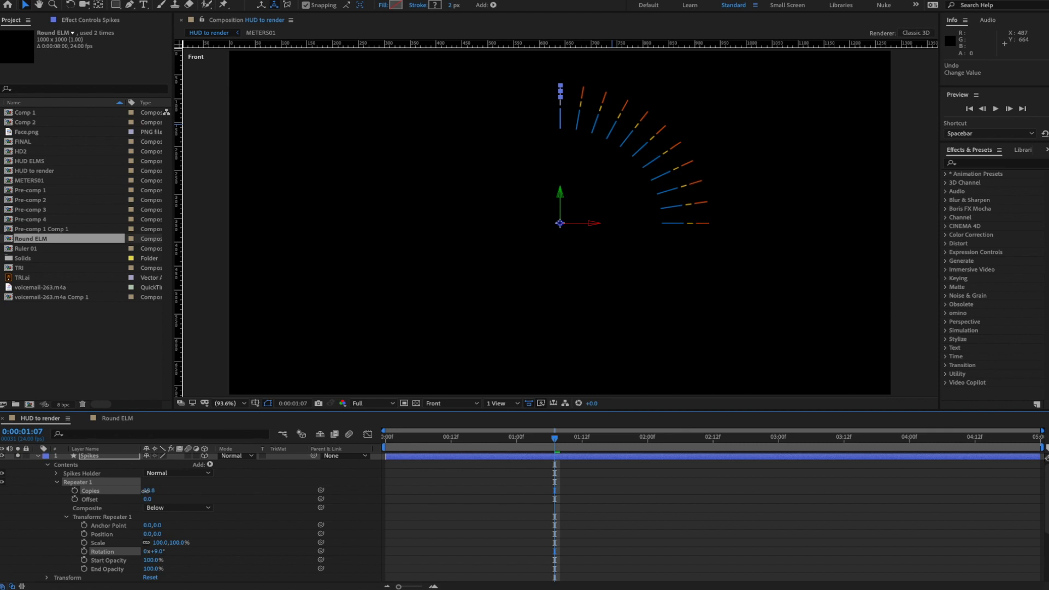
click(149, 490)
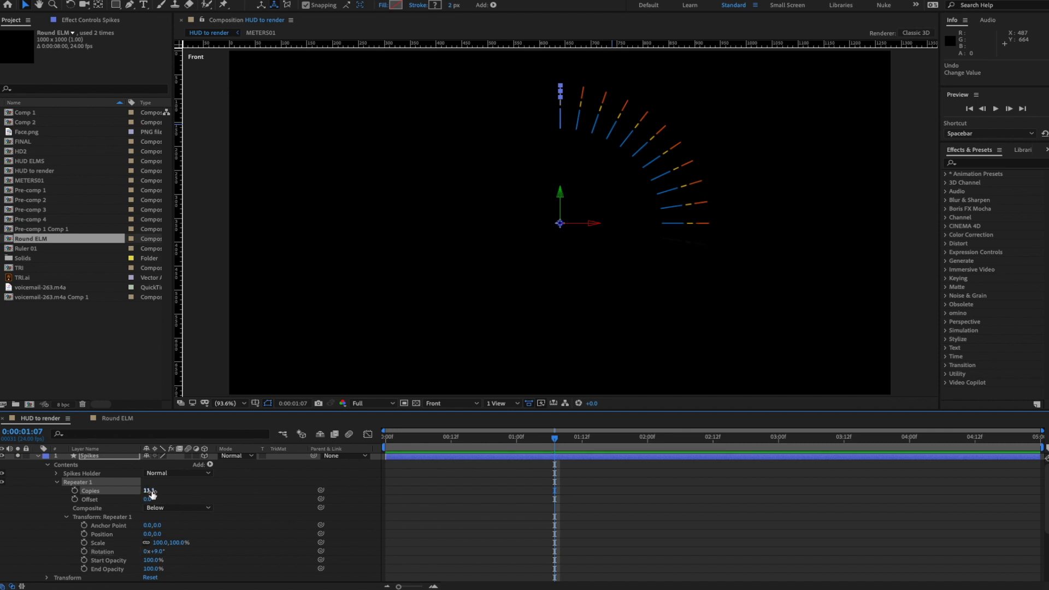
text(11.5)
key(Return)
click(148, 490)
text(11)
key(Return)
click(276, 504)
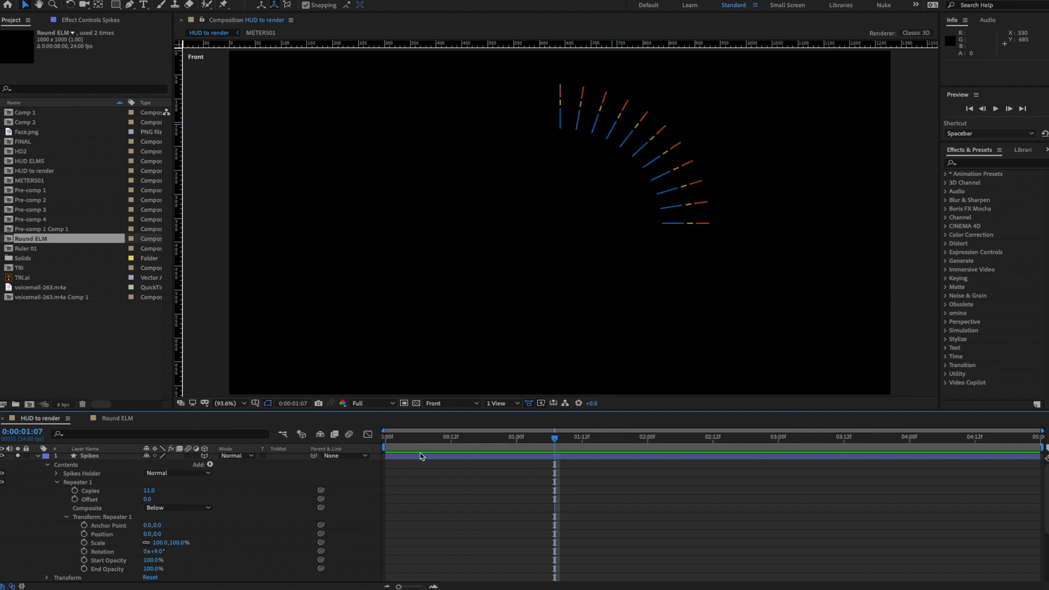
- Preview the spike arc from near the start, then collapse Repeater 1 and expand Spikes Holder
mouse_move(420, 442)
mouse_down()
mouse_move(408, 443)
mouse_move(421, 444)
mouse_up()
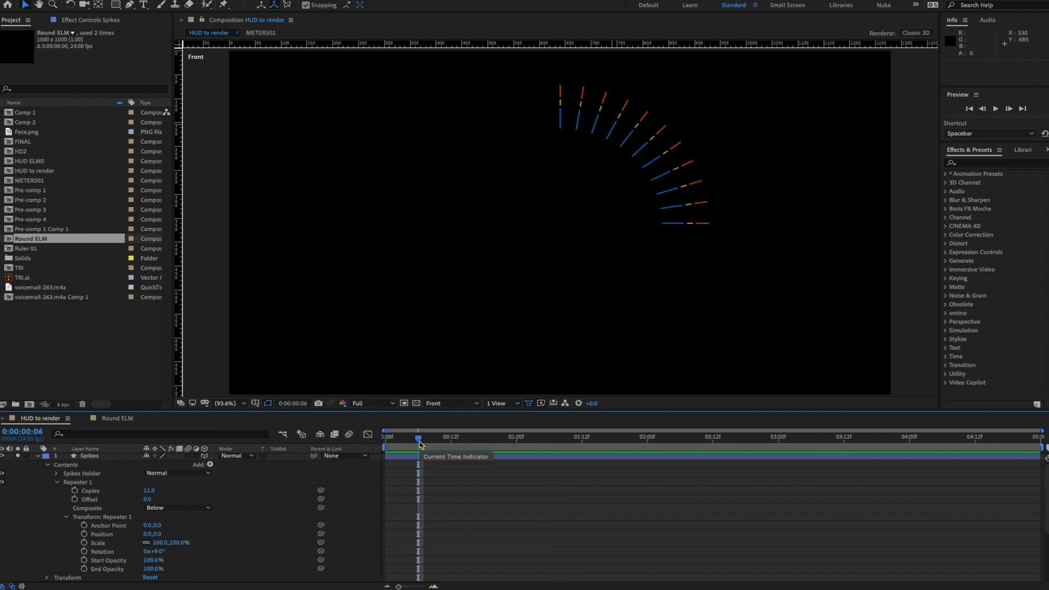
key(space)
key(space)
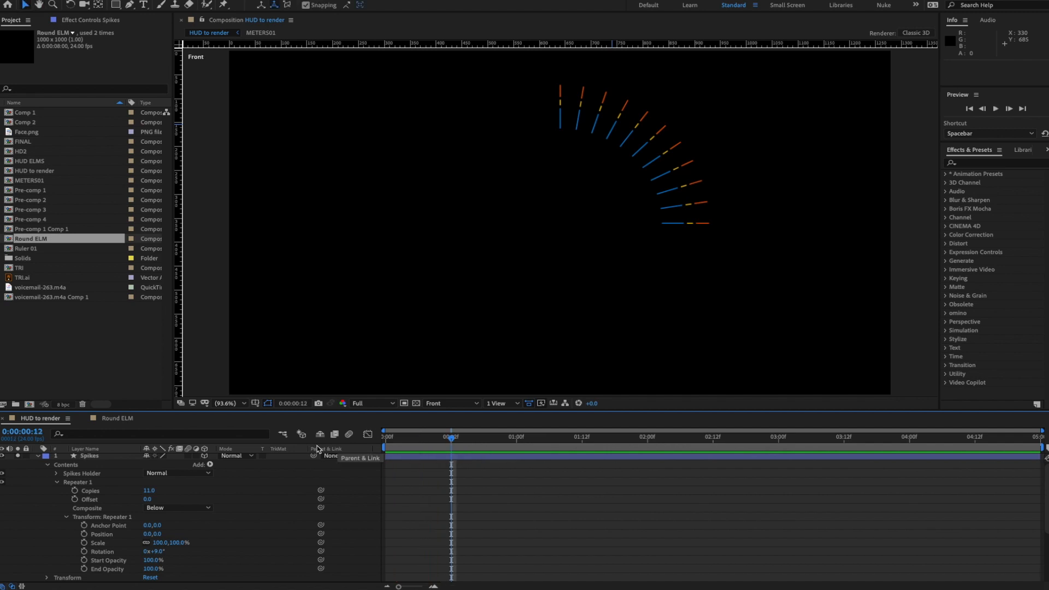
click(57, 483)
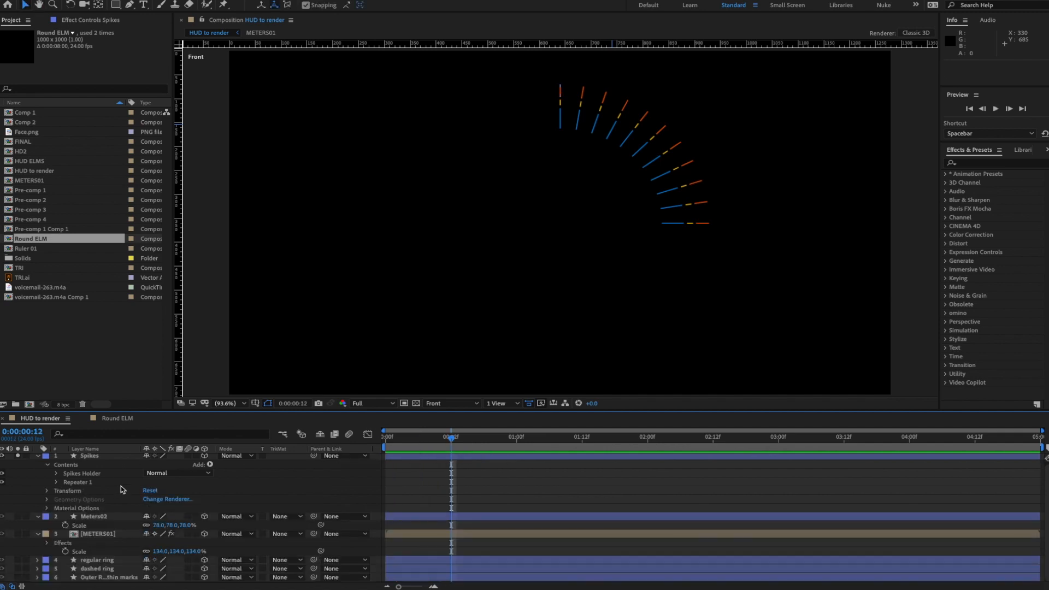
click(57, 474)
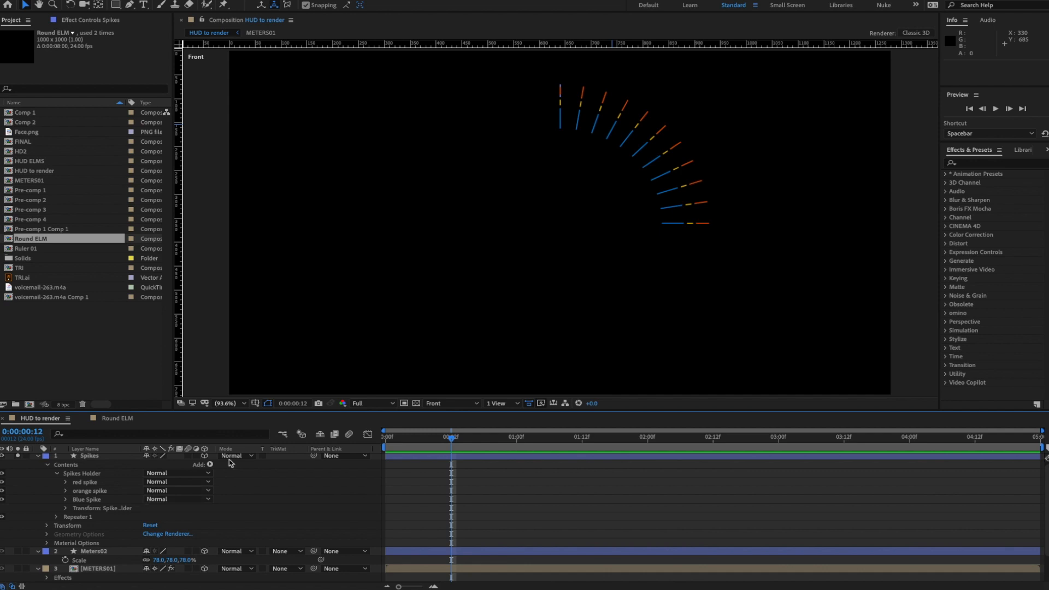
- Enlarge the timeline panel, inspect the spike group's transform, and select the Spikes contents
drag(275, 411, 276, 385)
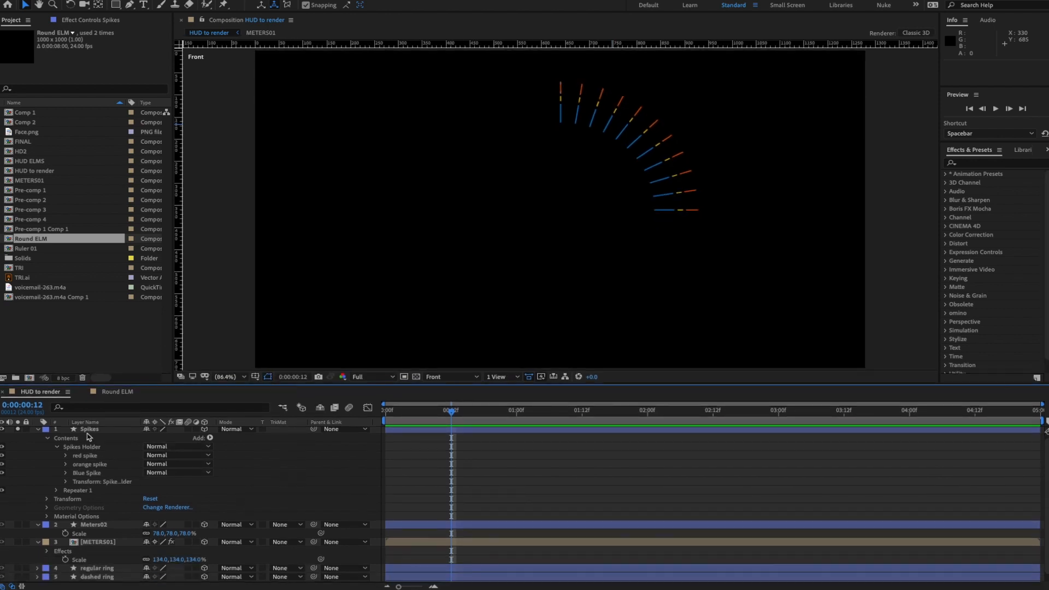
scroll(98, 434, up, 1)
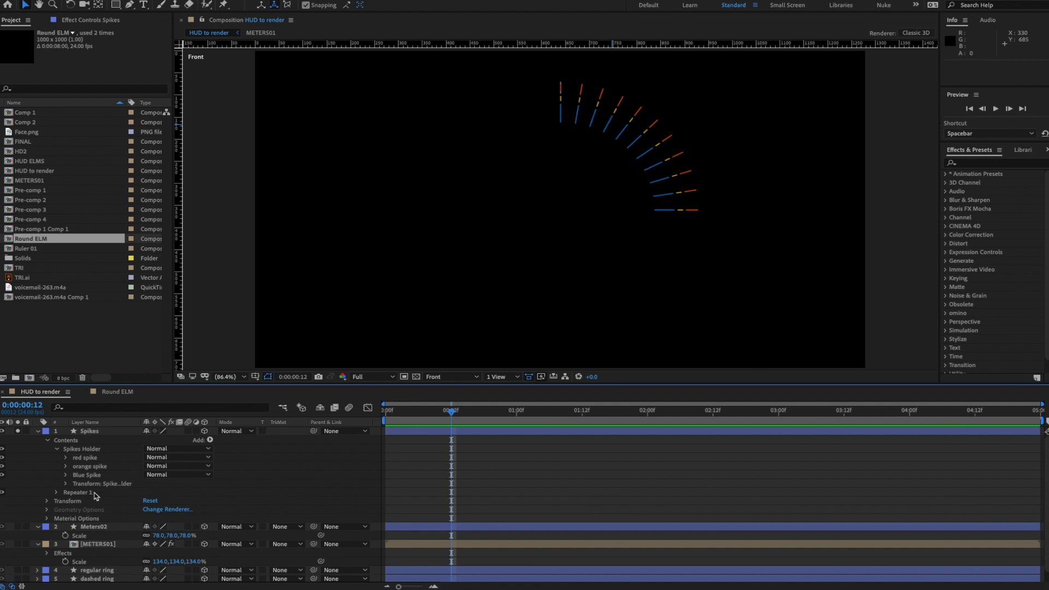
click(67, 484)
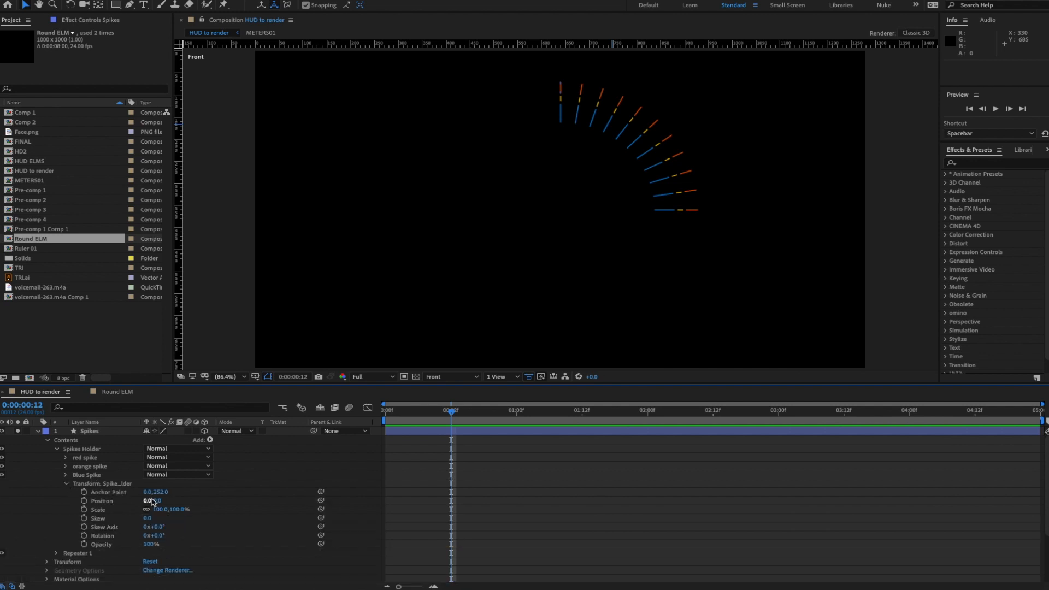
click(67, 484)
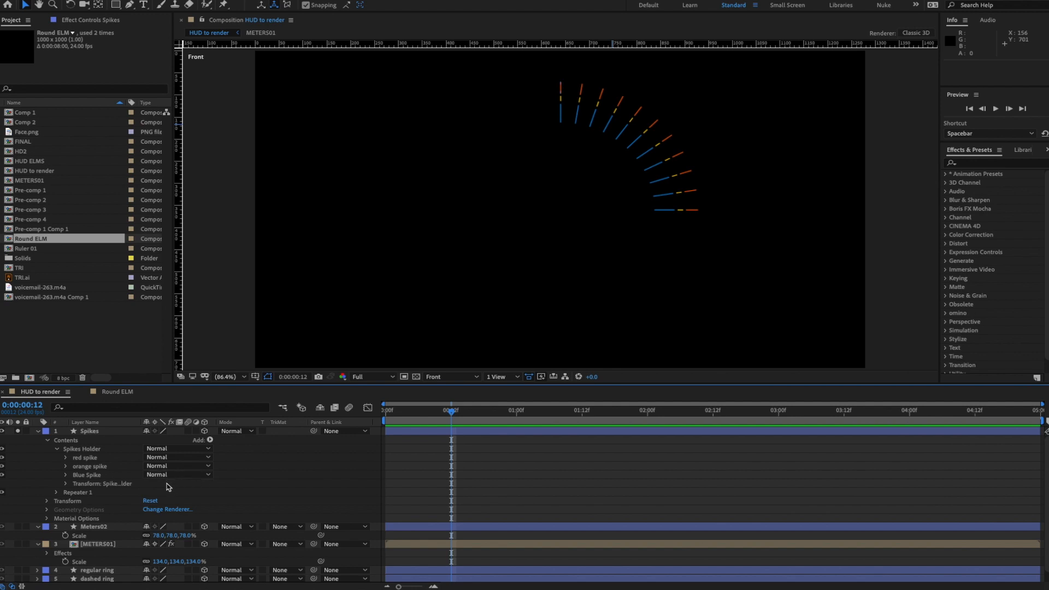
click(69, 442)
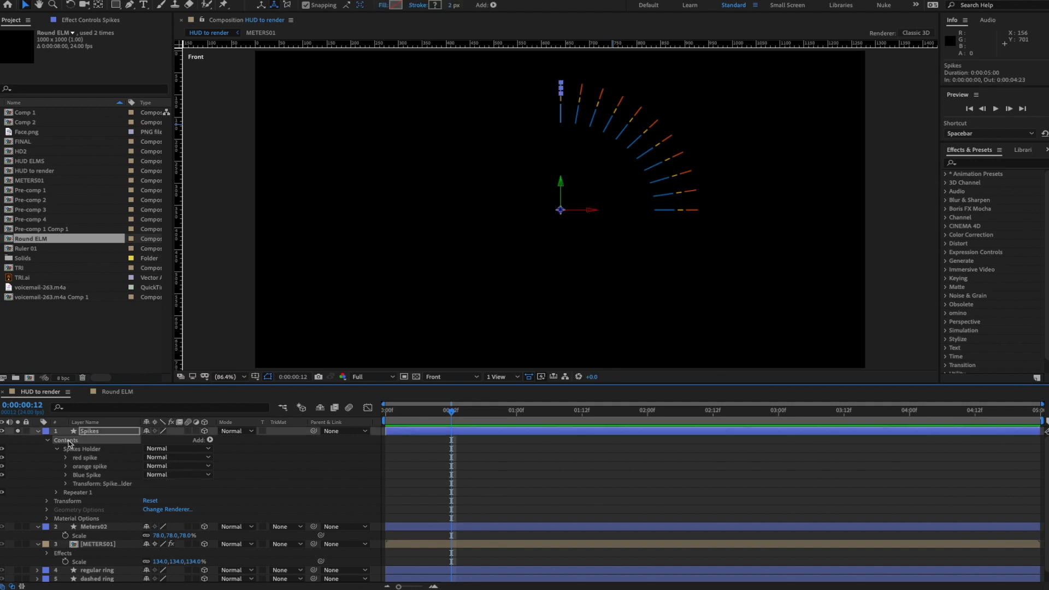
- Add Wiggle Transform 1 below Repeater 1 and show its settings (2.0 wiggles/sec, 50% correlation)
click(69, 494)
click(211, 440)
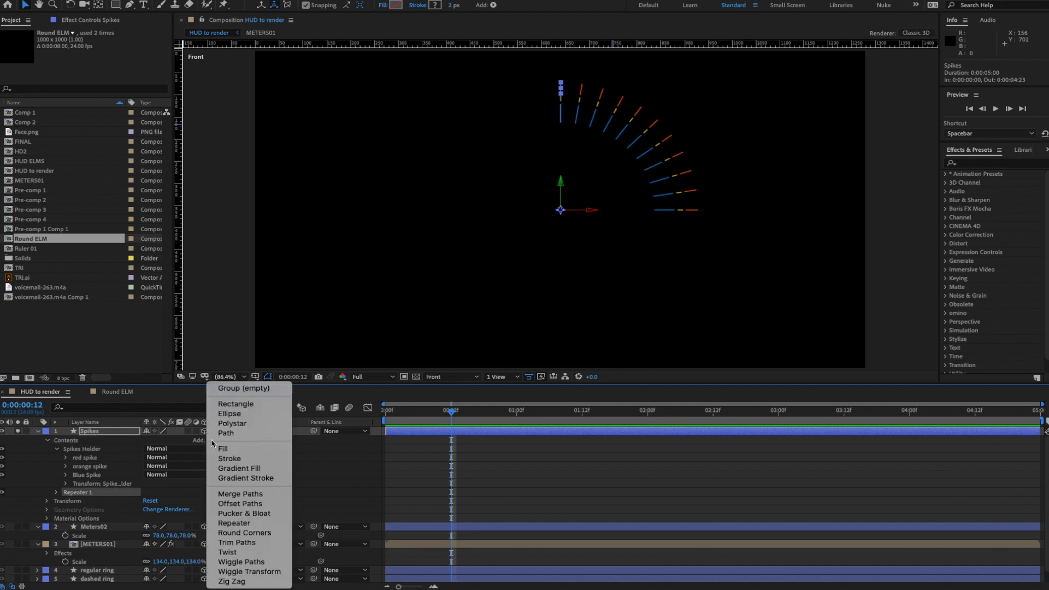
click(254, 572)
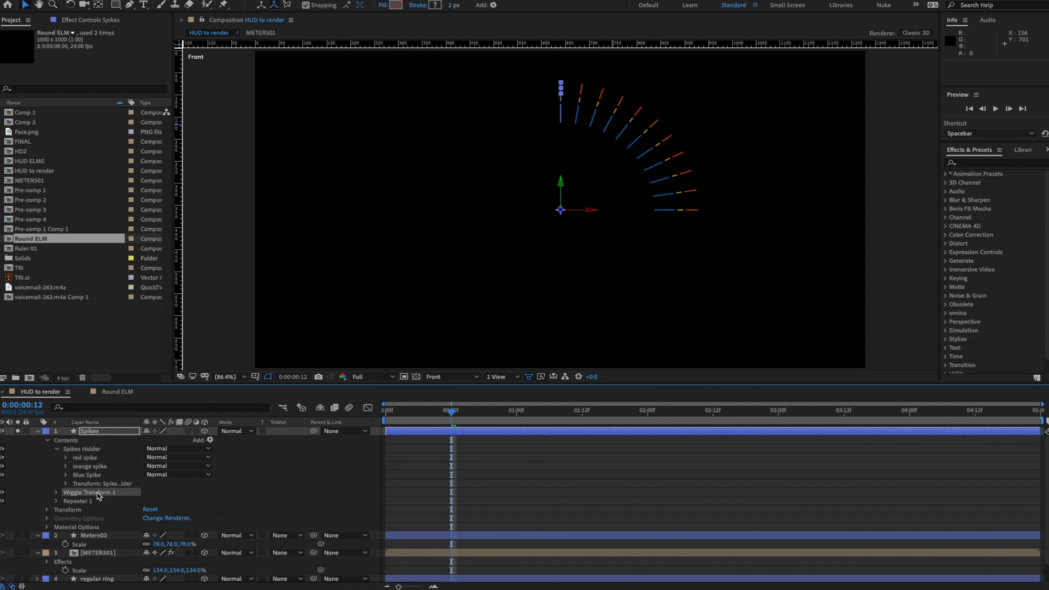
mouse_move(99, 495)
mouse_down()
mouse_move(122, 506)
mouse_move(107, 500)
mouse_move(107, 509)
mouse_up()
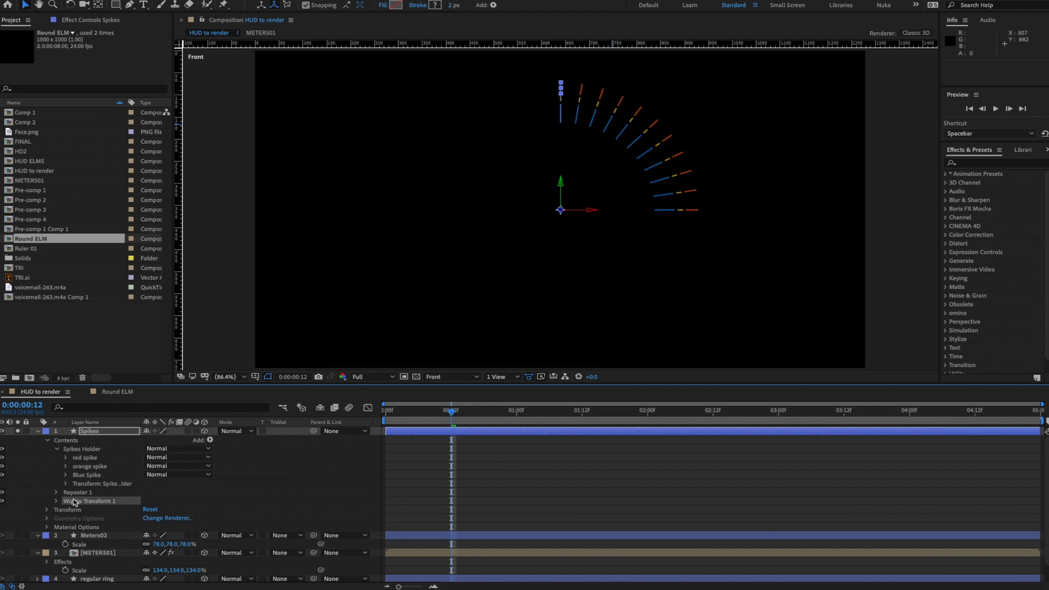
click(57, 502)
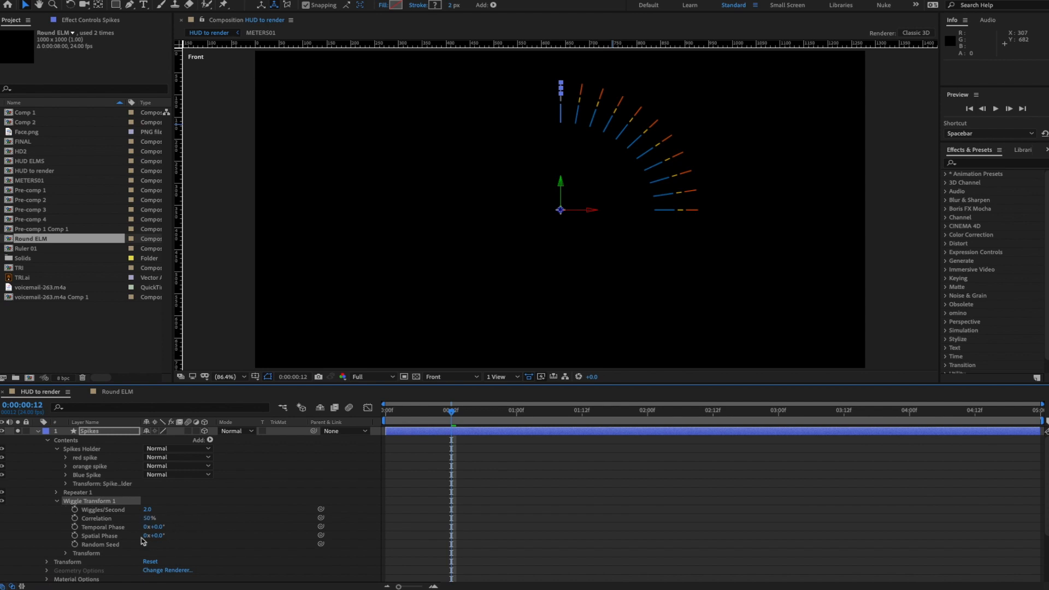
- Set the wiggle rate to 4 per second and start adjusting its vertical Scale wiggle
click(147, 509)
text(4)
key(Return)
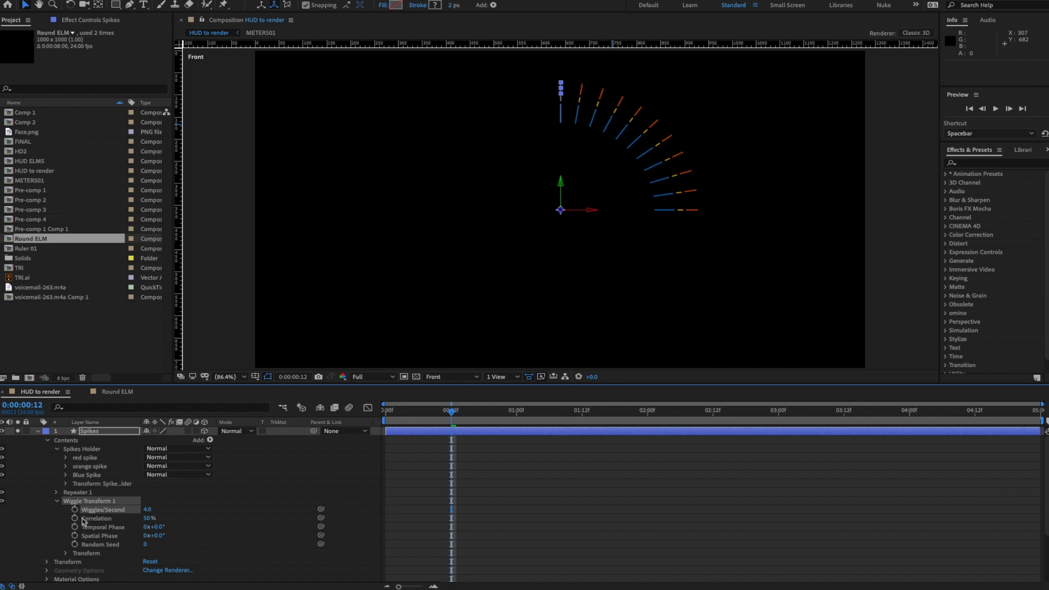
click(65, 553)
scroll(216, 530, down, 3)
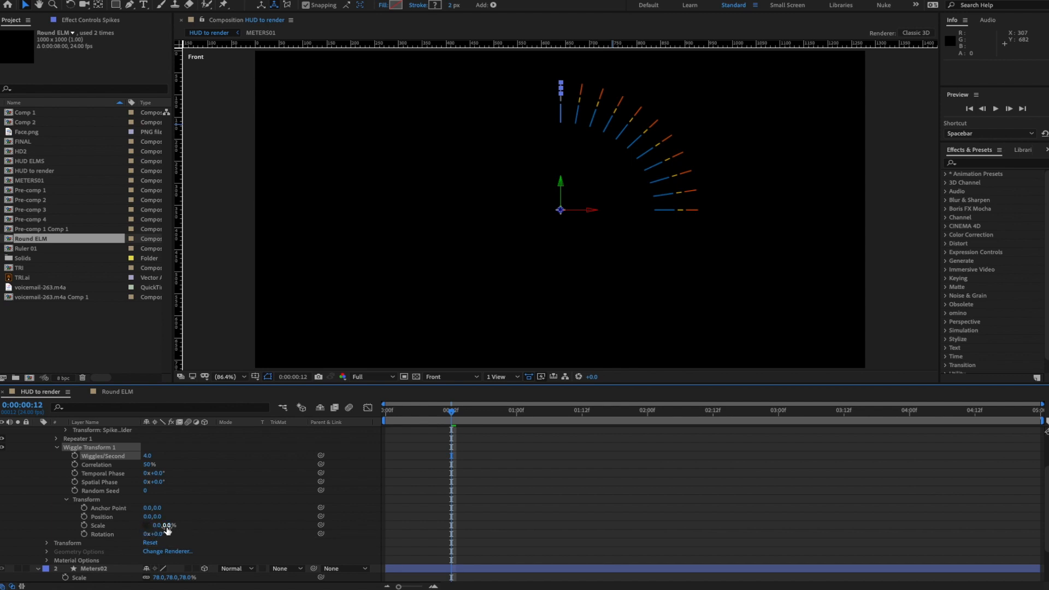
drag(166, 526, 162, 527)
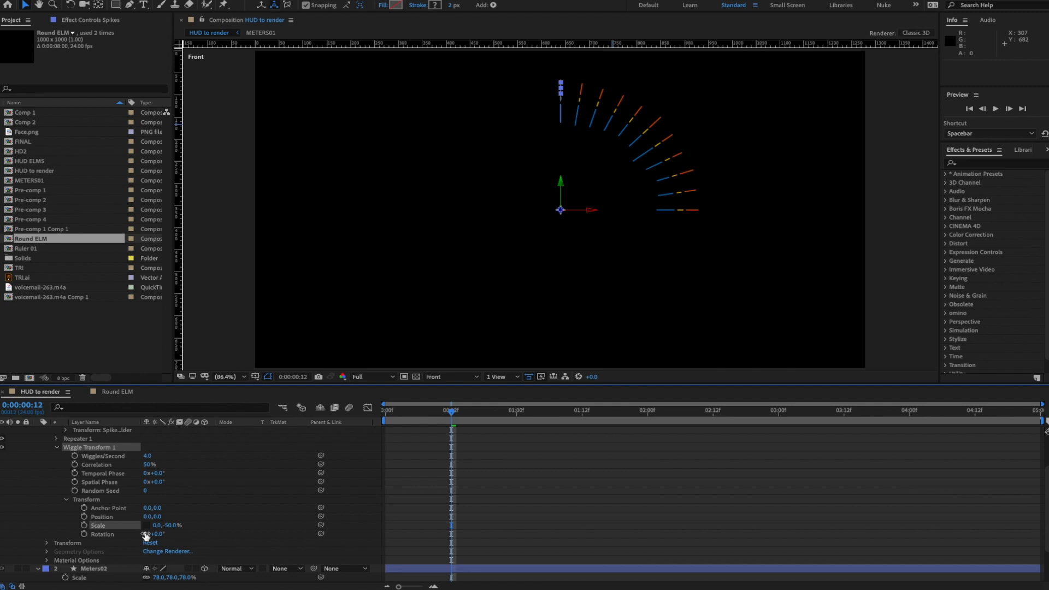
- Preview the wiggle, confirm Scale 0, -40%, and return the playhead to the start
key(space)
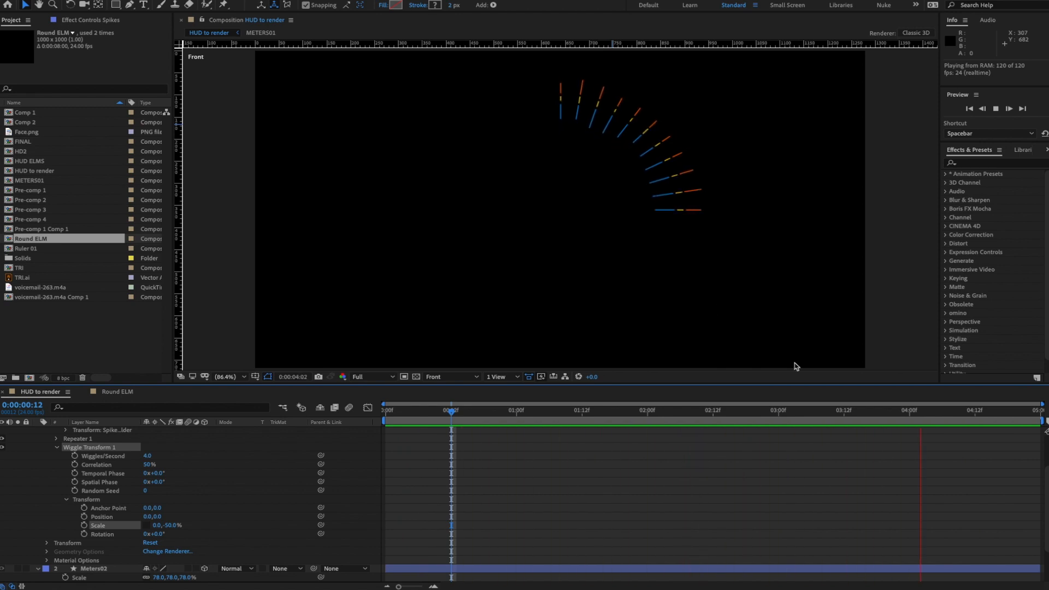
key(space)
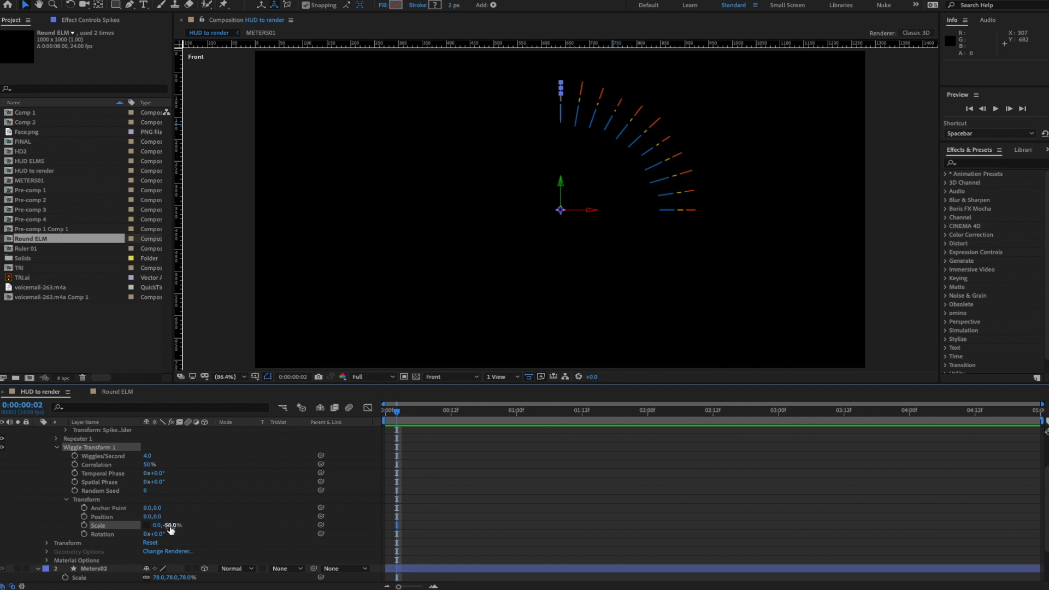
click(171, 525)
key(Return)
key(space)
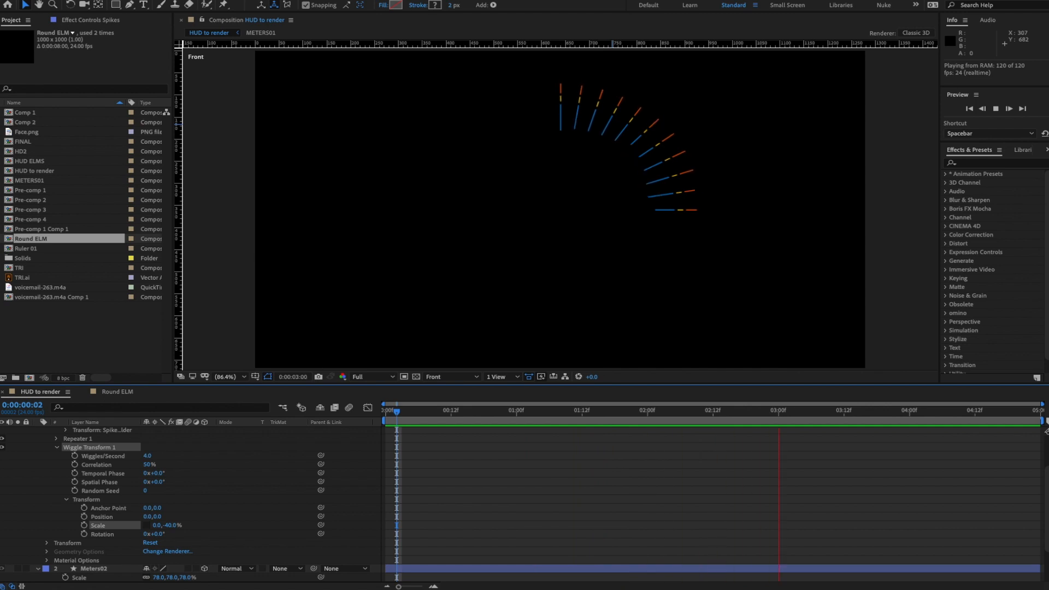
key(space)
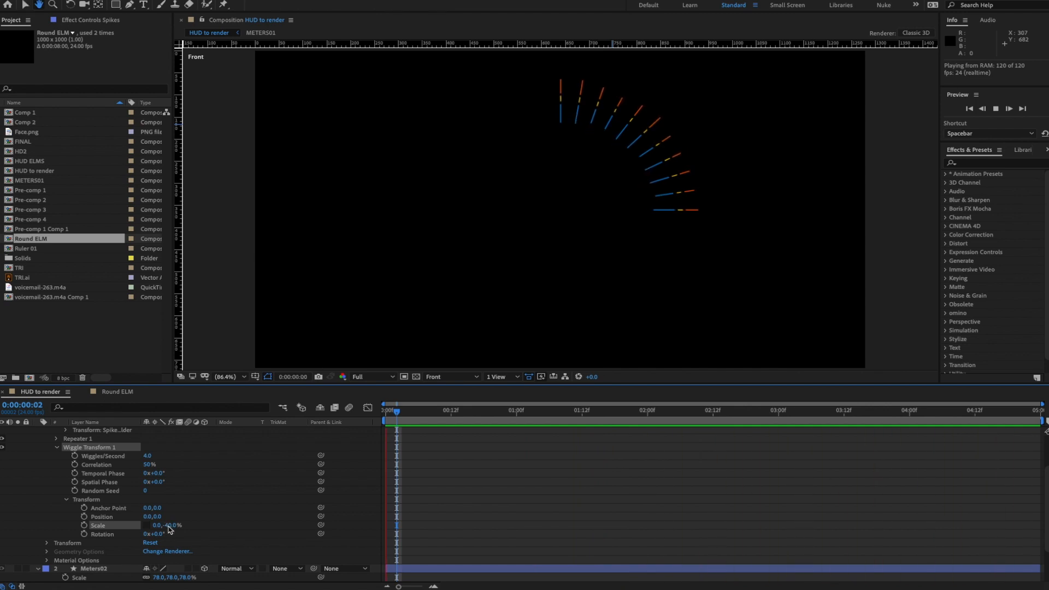
key(Home)
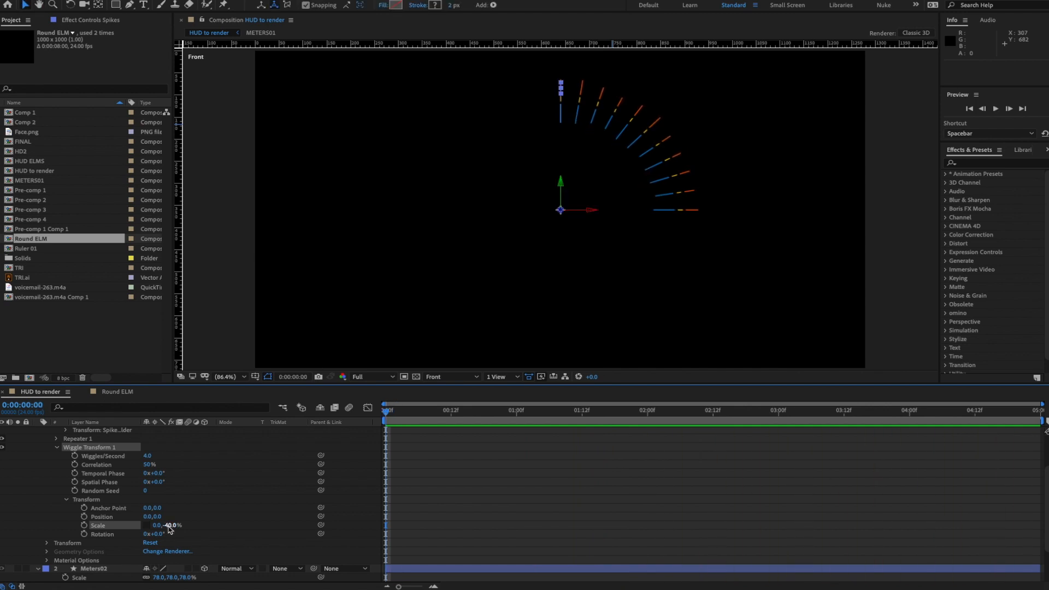
- Set Repeater 1 to 20 copies at about 4.7° rotation and preview the denser arc
click(57, 440)
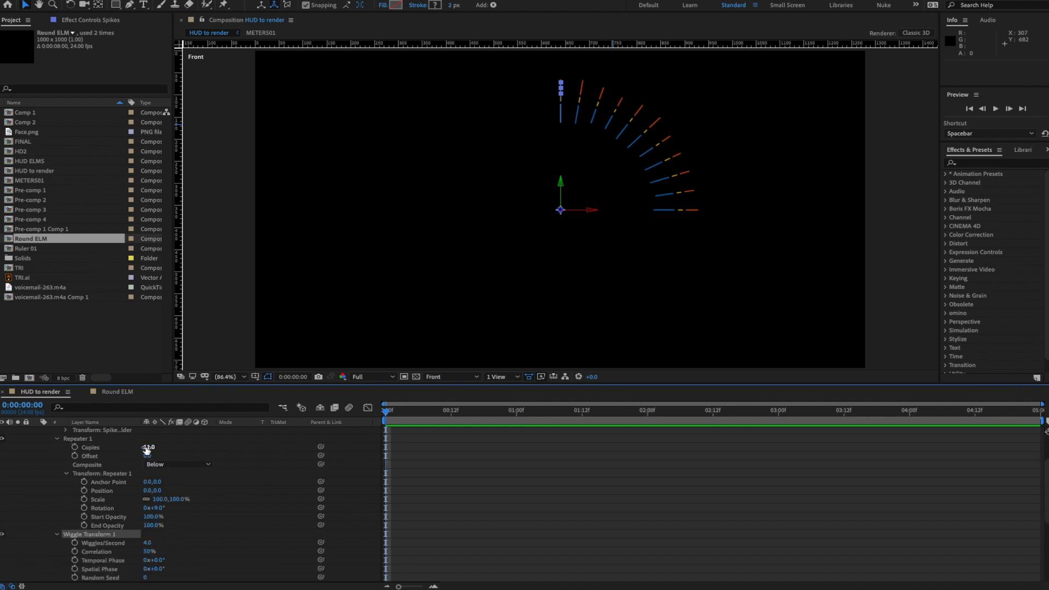
click(148, 447)
text(20)
key(Return)
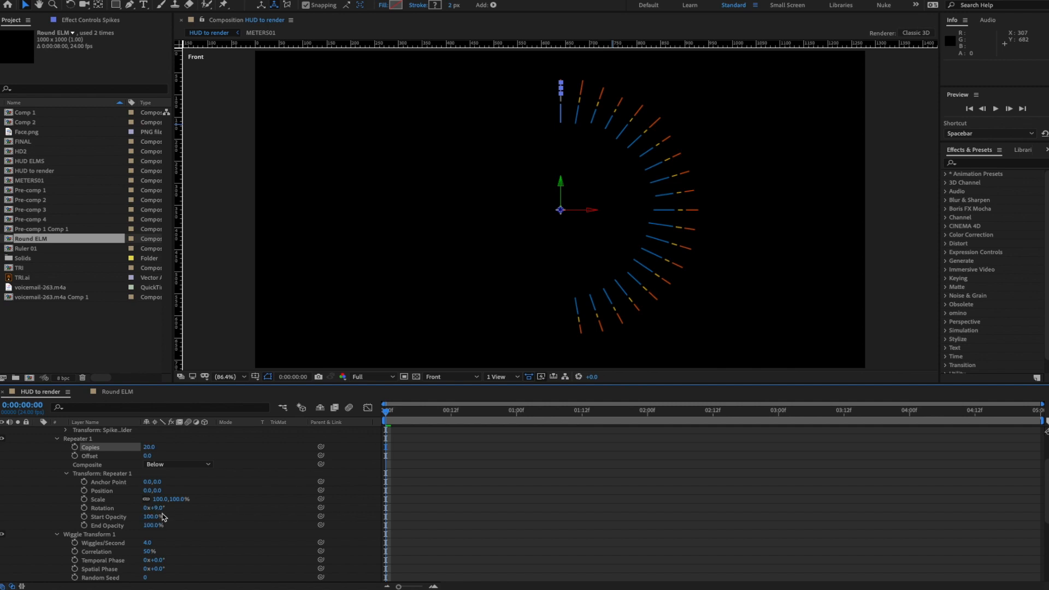
drag(157, 511, 155, 510)
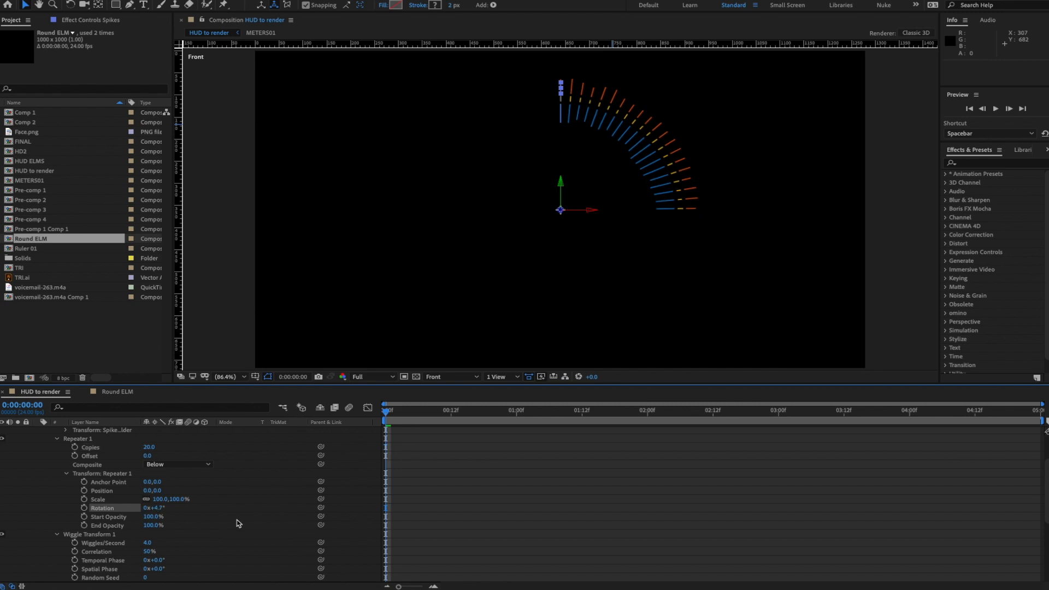
key(space)
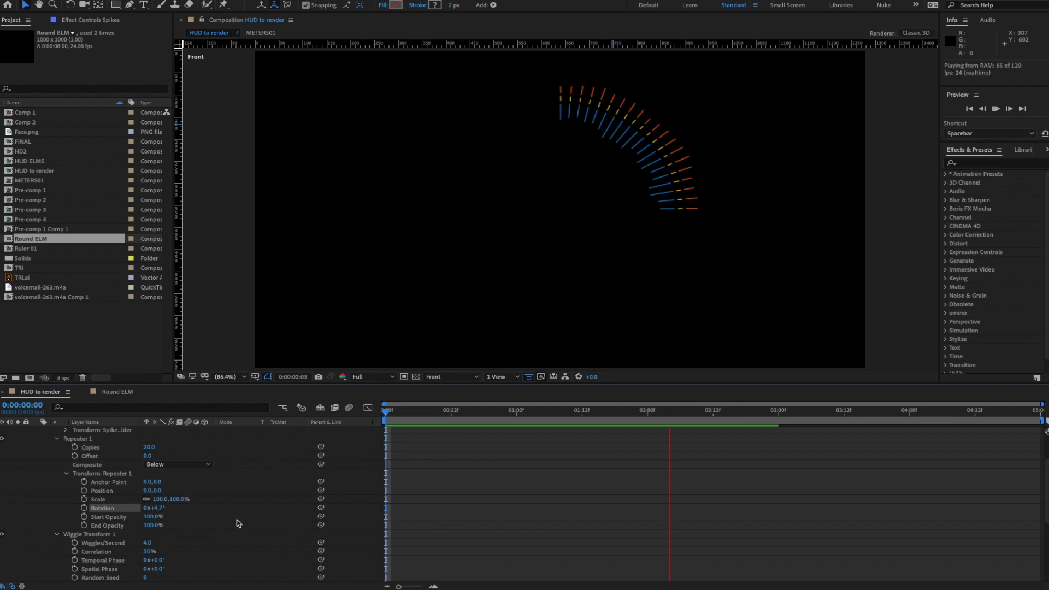
key(space)
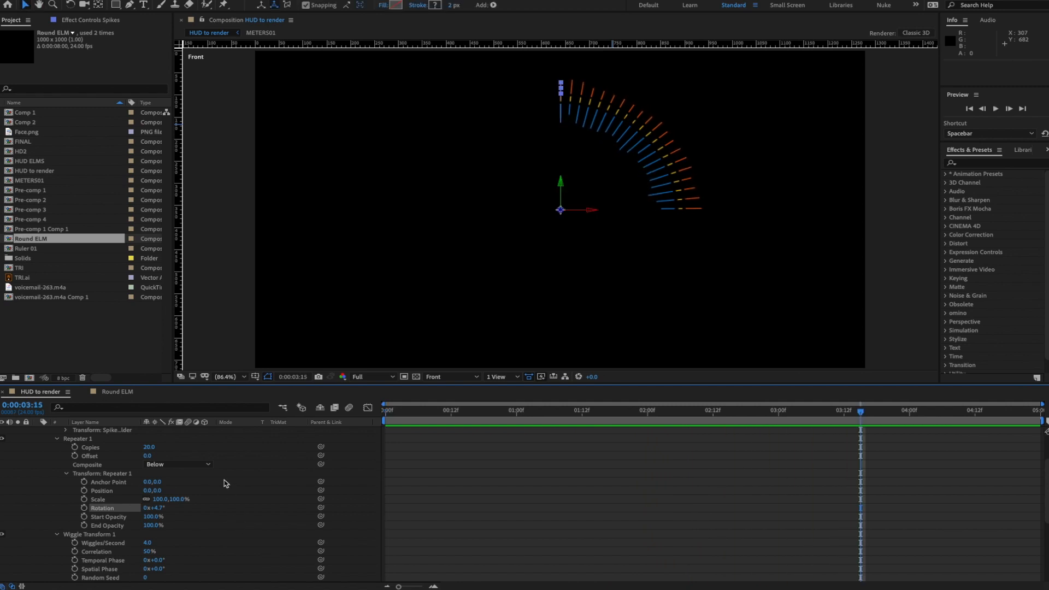
scroll(75, 473, up, 5)
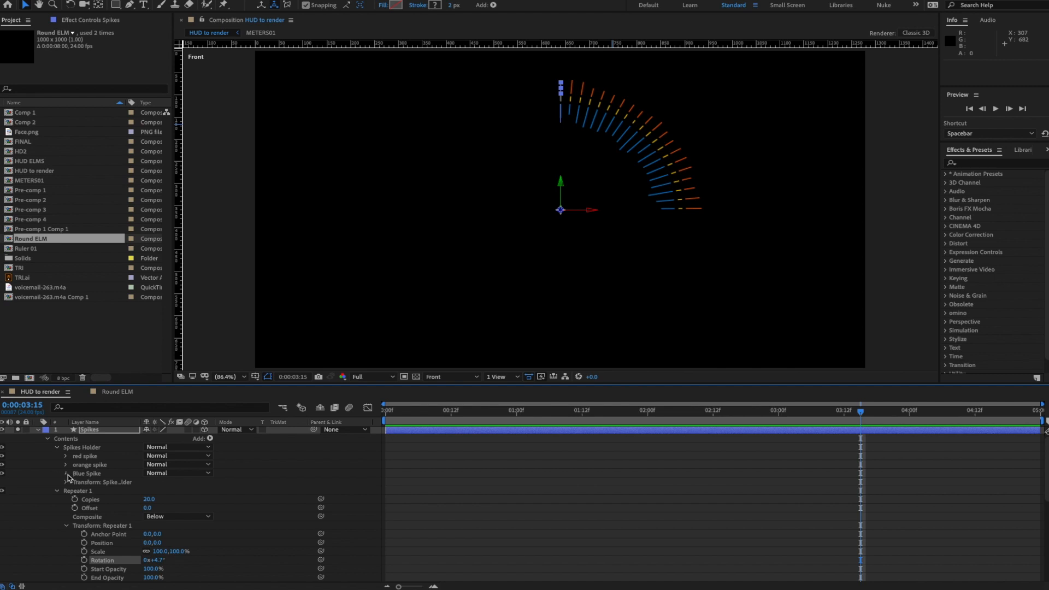
- Drag the Blue Spike path's bottom vertex upward to shorten the blue spikes
click(66, 473)
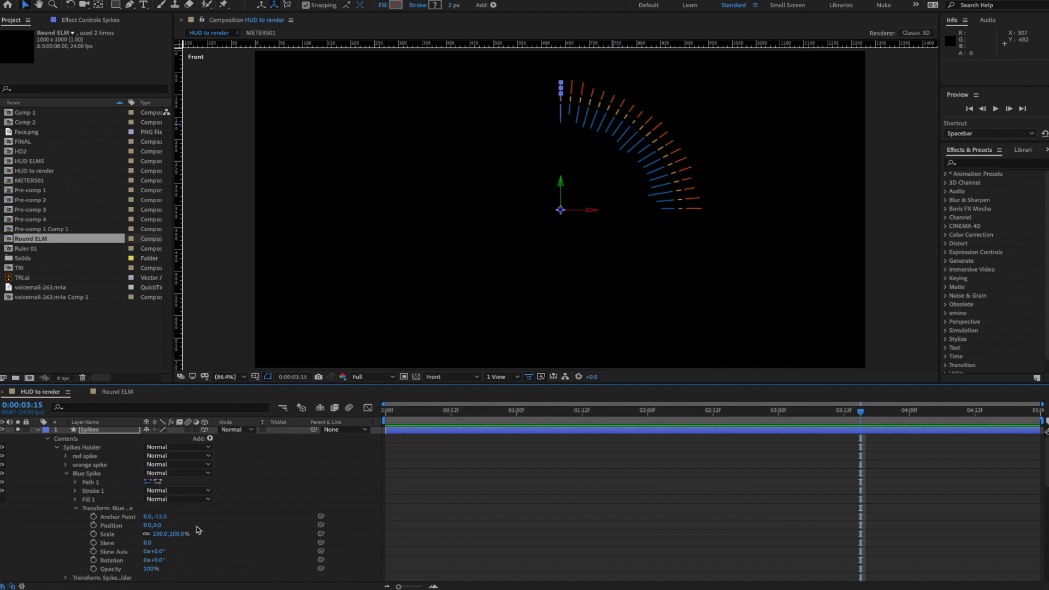
click(76, 482)
click(108, 491)
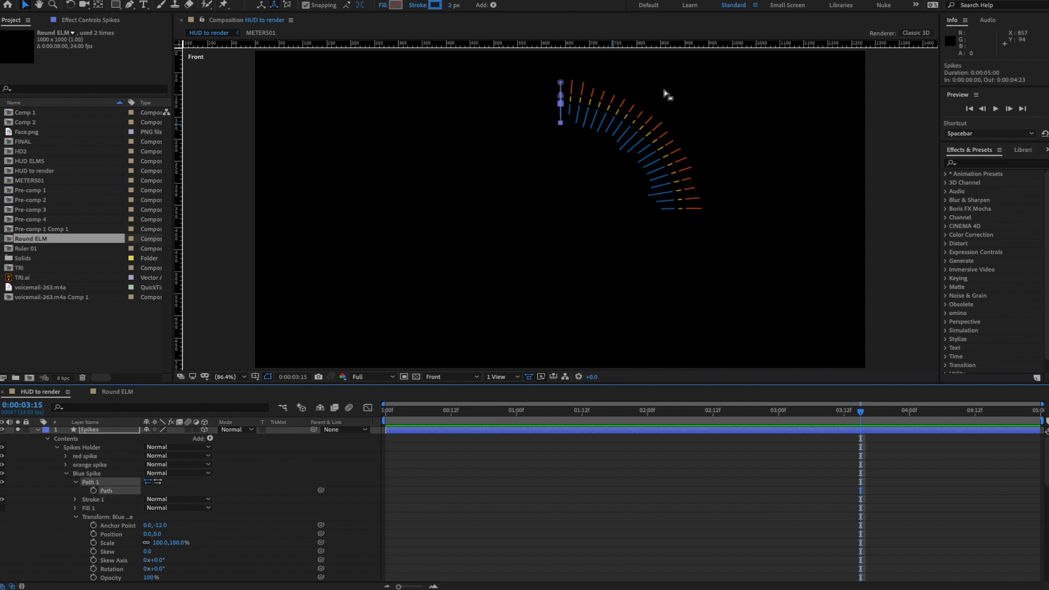
scroll(563, 98, up, 3)
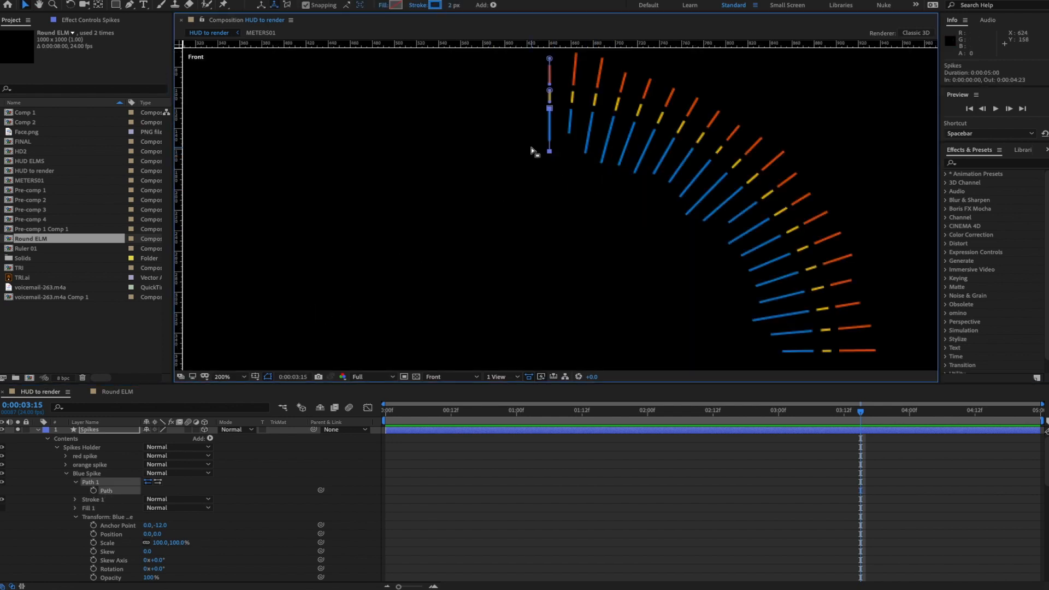
drag(534, 149, 563, 163)
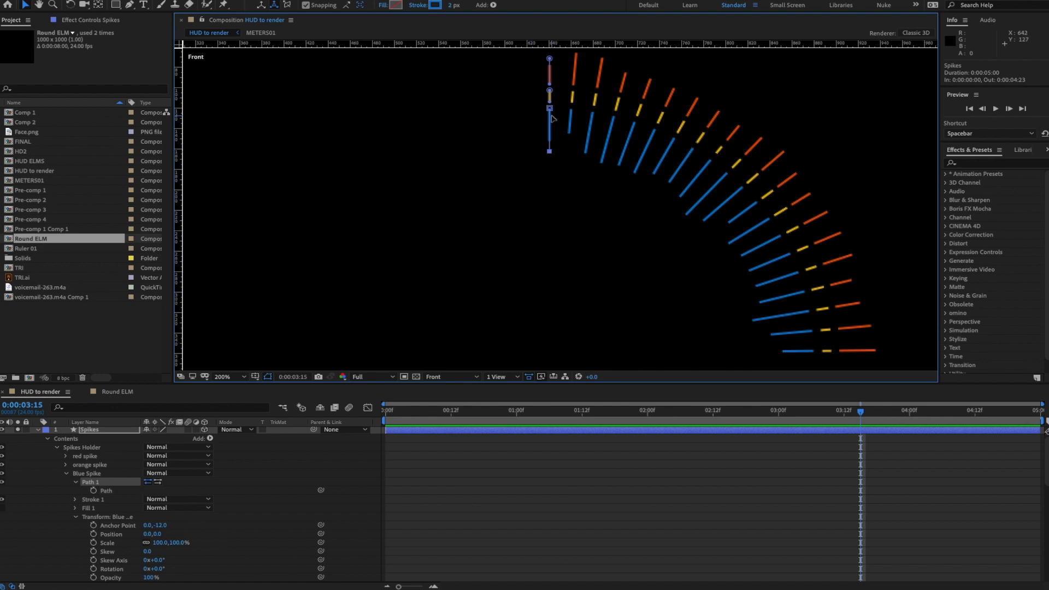
click(550, 151)
drag(549, 151, 550, 142)
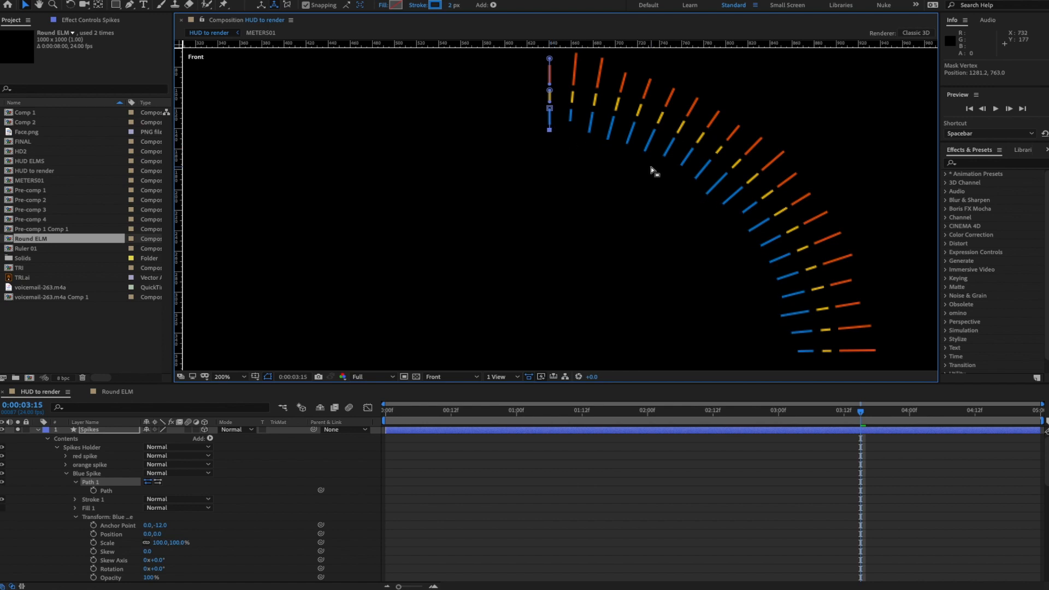
- Fit the composition in view, preview the shorter spikes, and collapse the Spikes layer
click(235, 377)
click(234, 262)
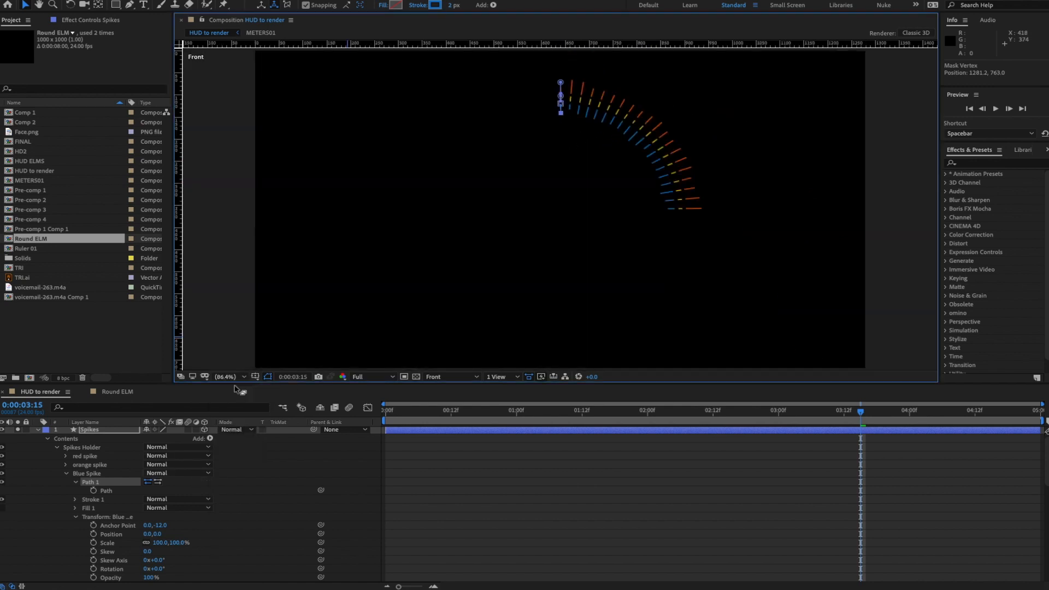
click(253, 472)
key(space)
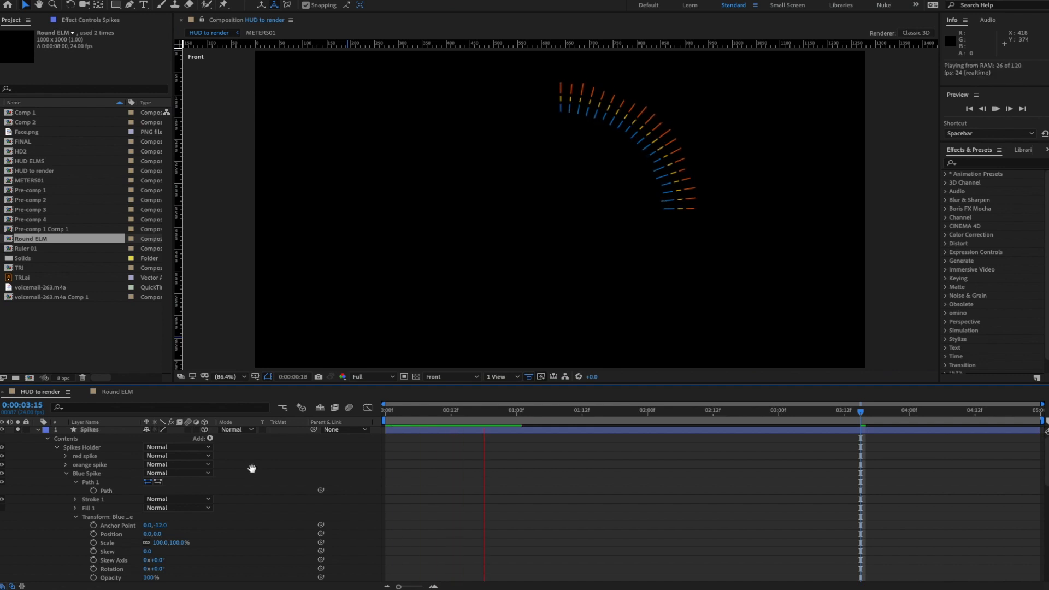
key(space)
click(38, 430)
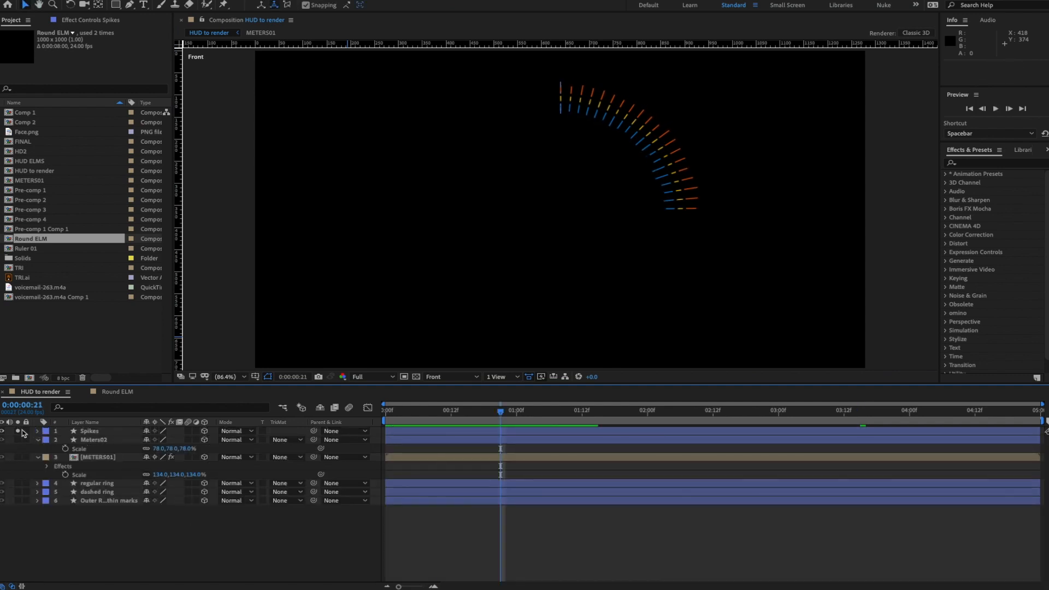
- Turn off Solo on Spikes and switch the viewer to Custom View 1
click(18, 431)
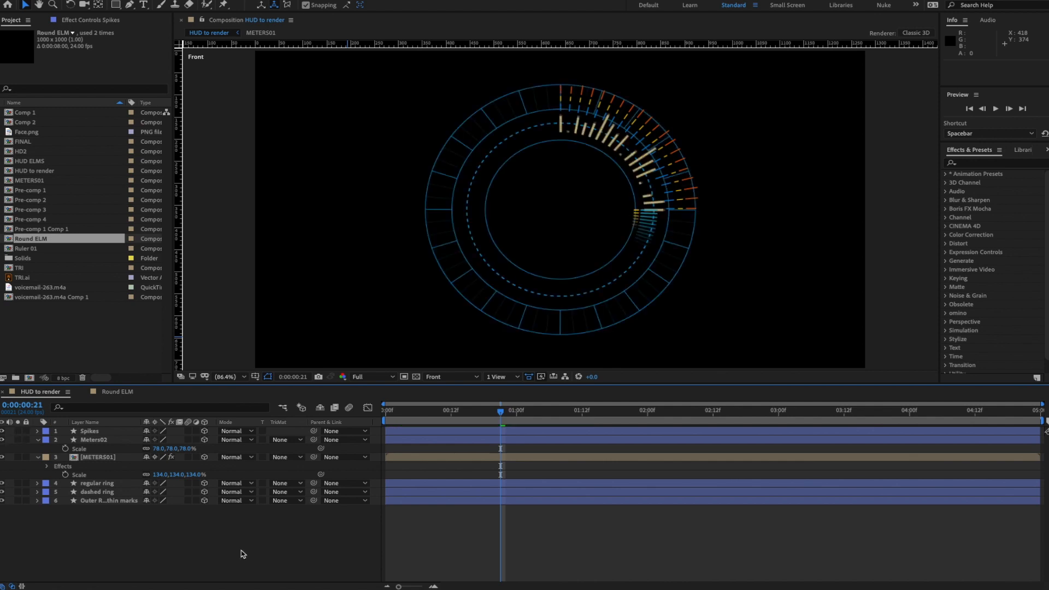
click(454, 377)
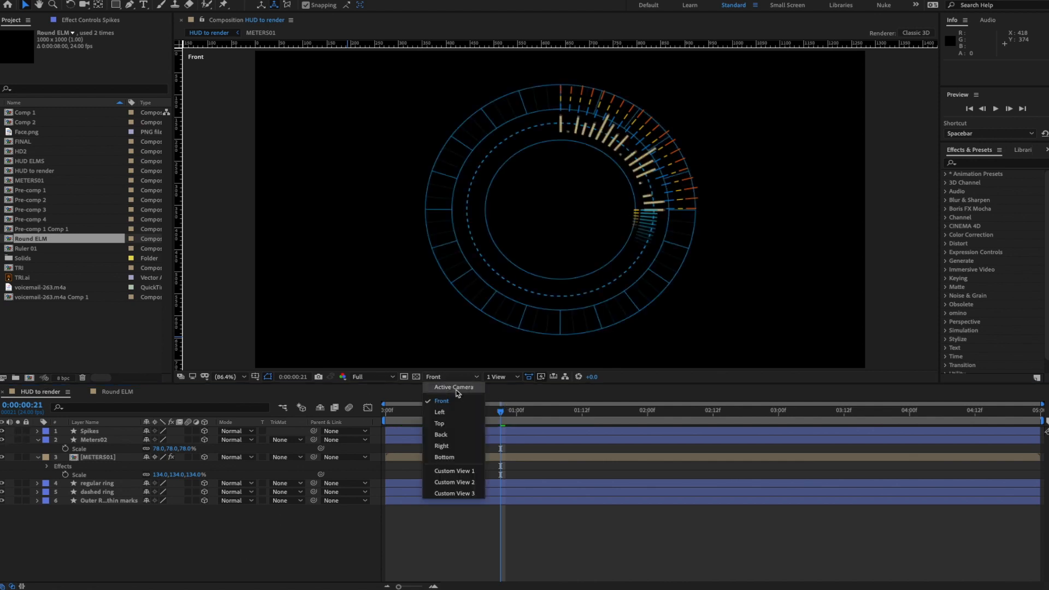
click(459, 470)
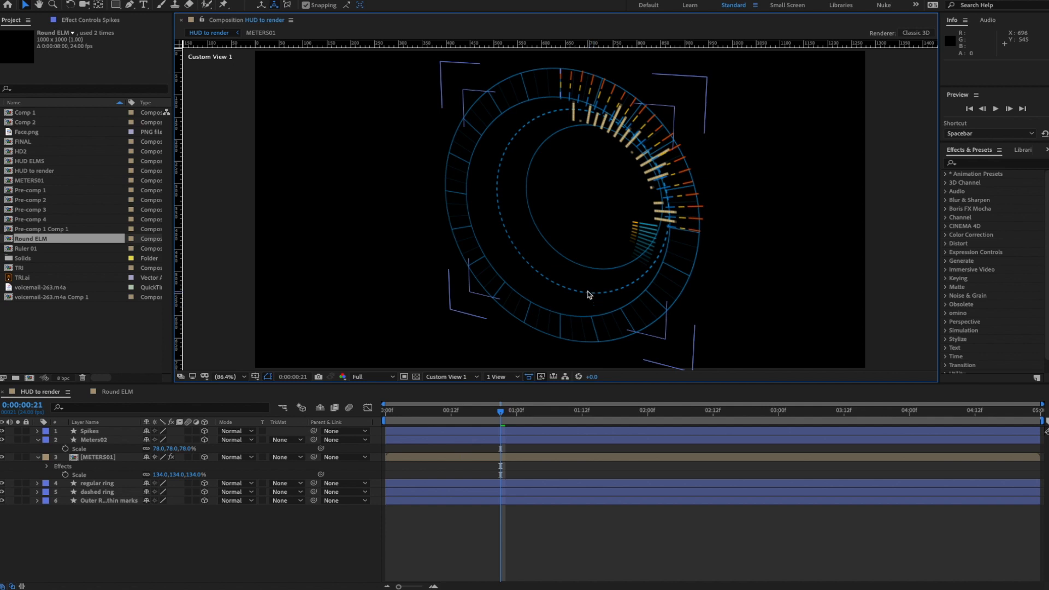
- Set the Spikes layer's Z Rotation to 90° and preview the result
click(89, 433)
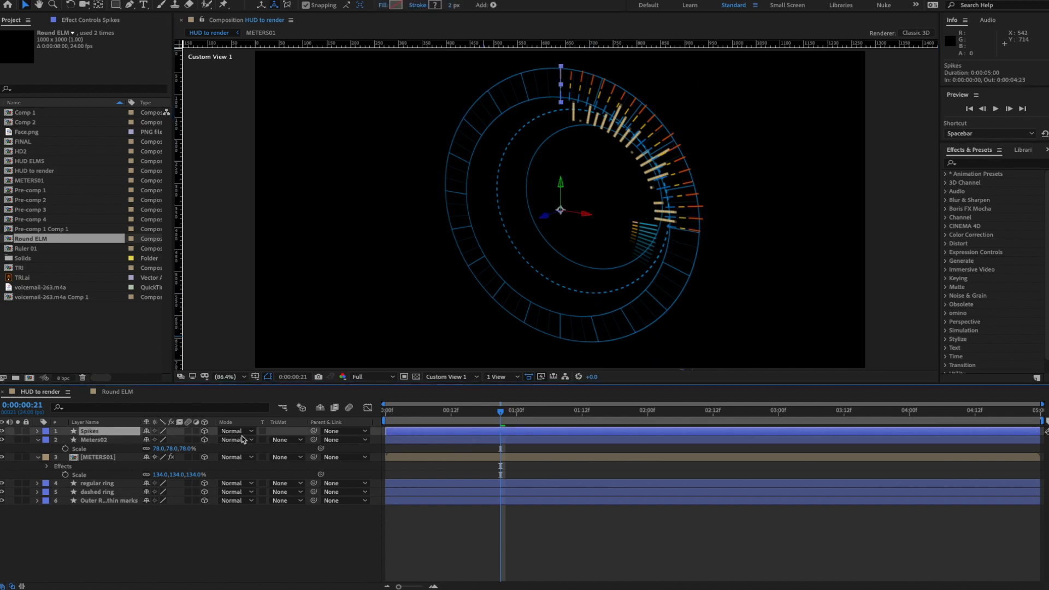
key(r)
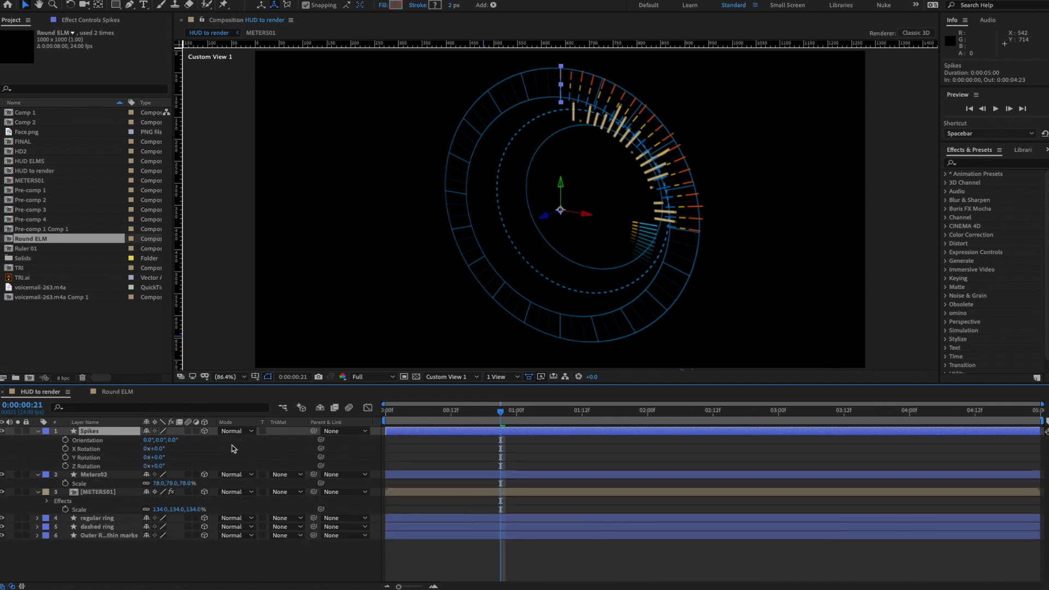
drag(164, 466, 210, 466)
click(159, 466)
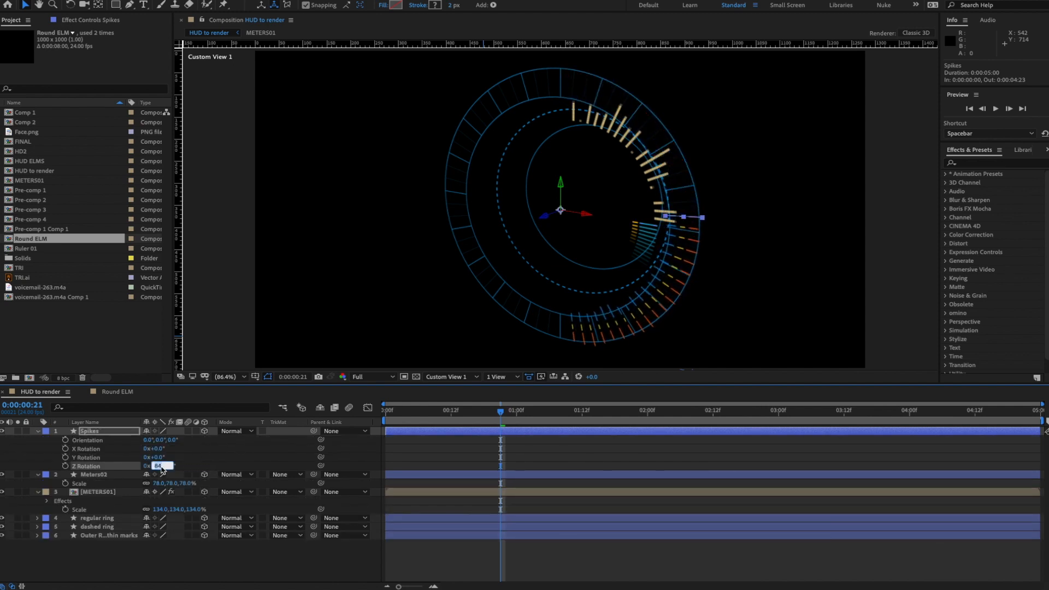
text(90)
key(Return)
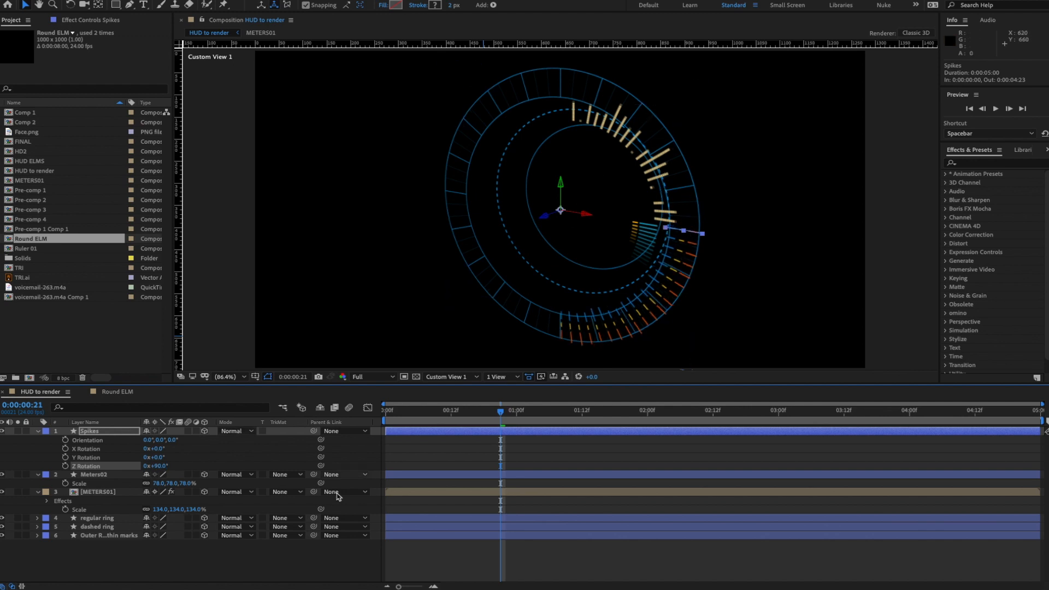
click(259, 562)
key(space)
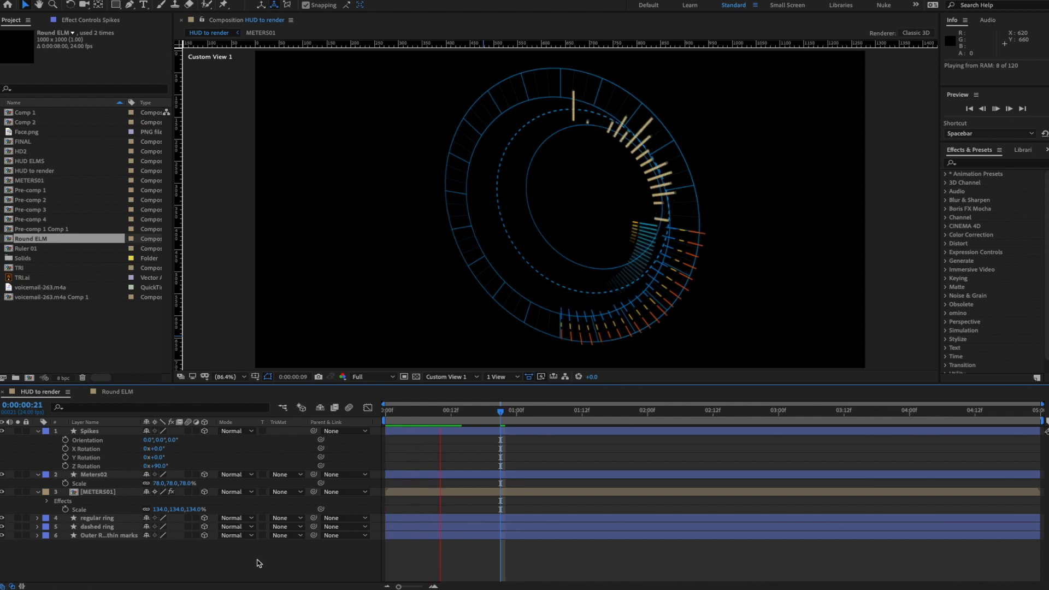
key(space)
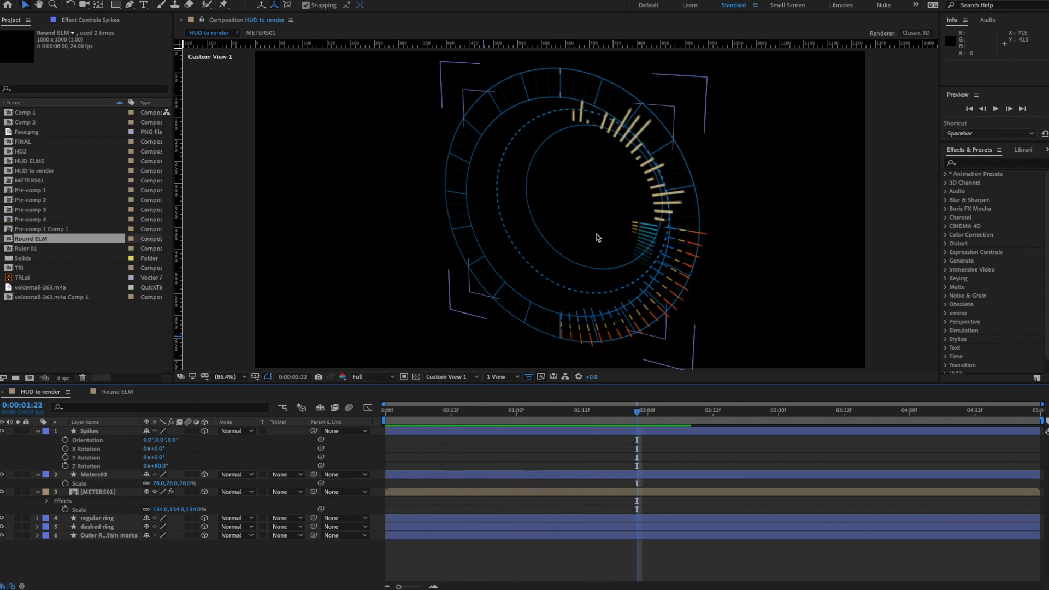
- Orbit Custom View 1 to tilt the ring and push the Spikes layer about 35 units in depth
key(c)
drag(598, 207, 589, 235)
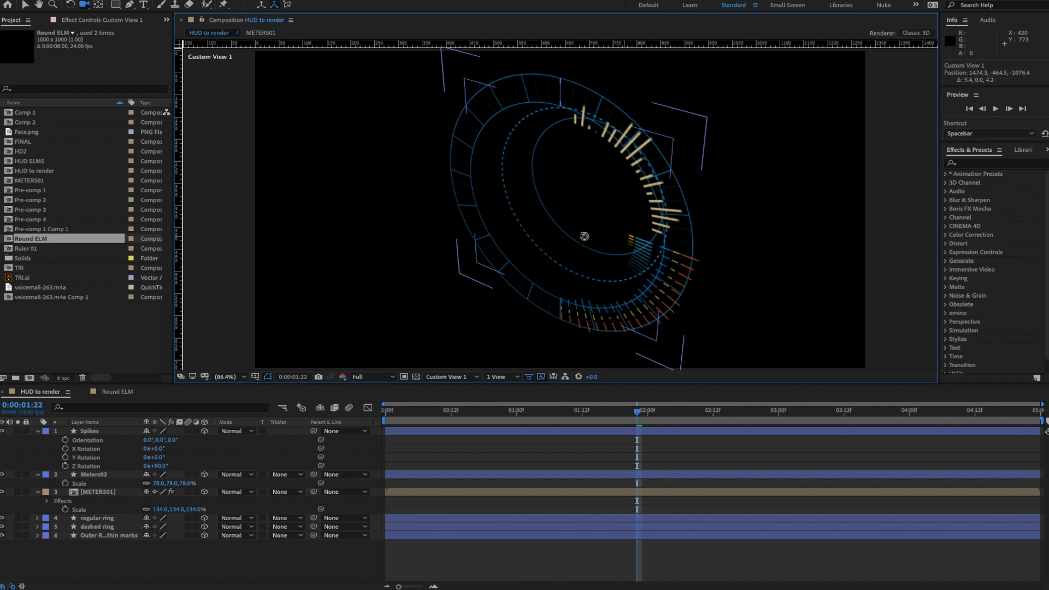
drag(590, 235, 631, 242)
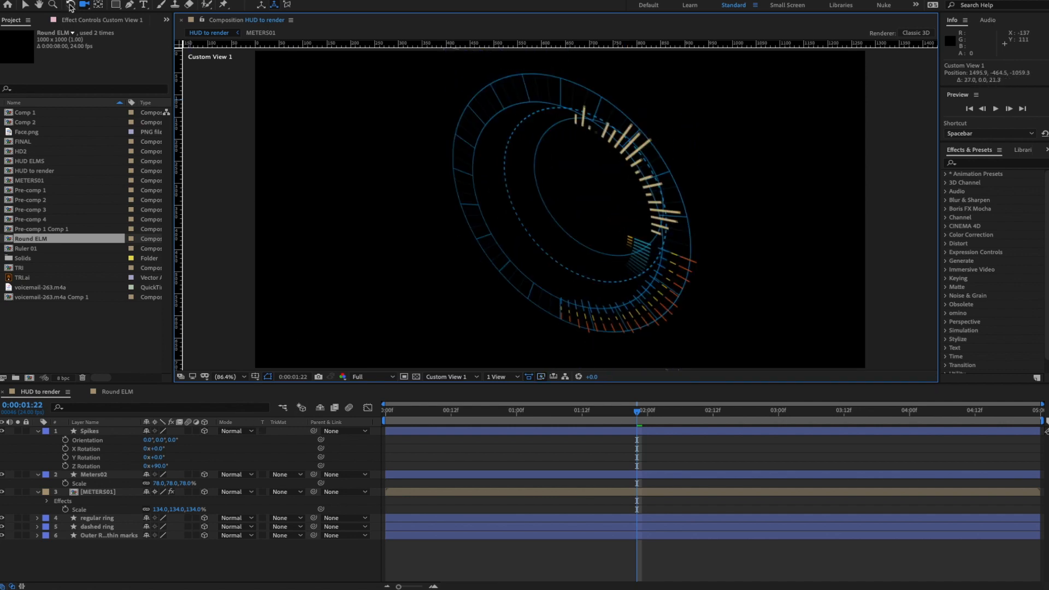
click(24, 6)
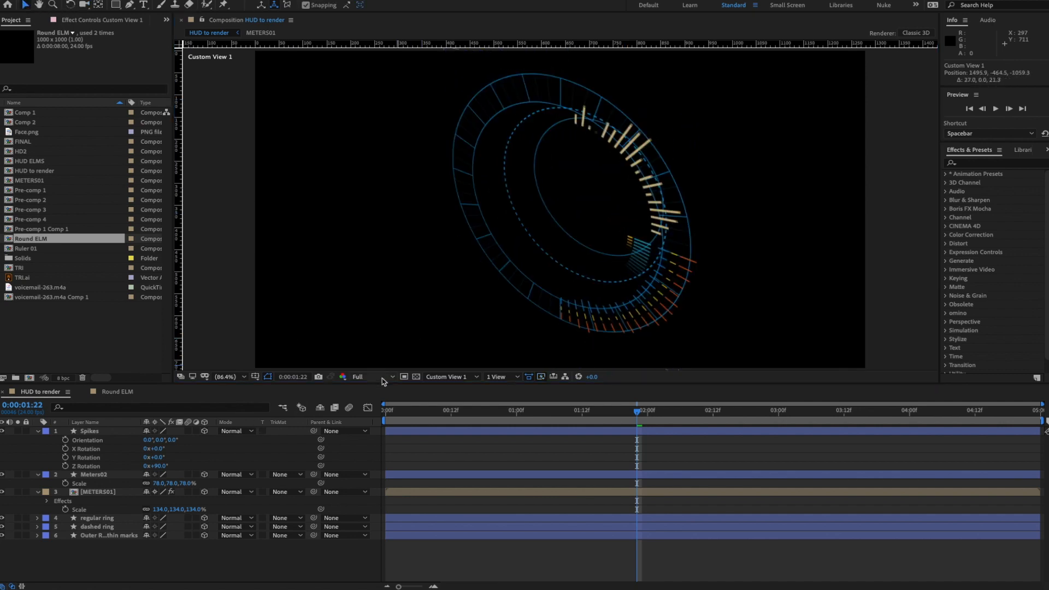
click(91, 432)
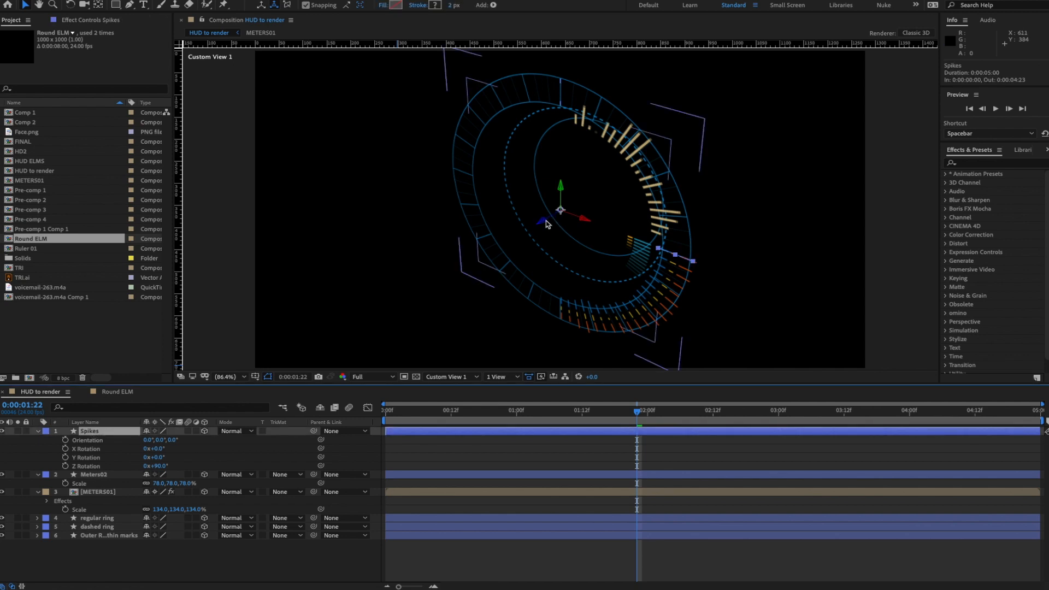
drag(543, 225, 560, 222)
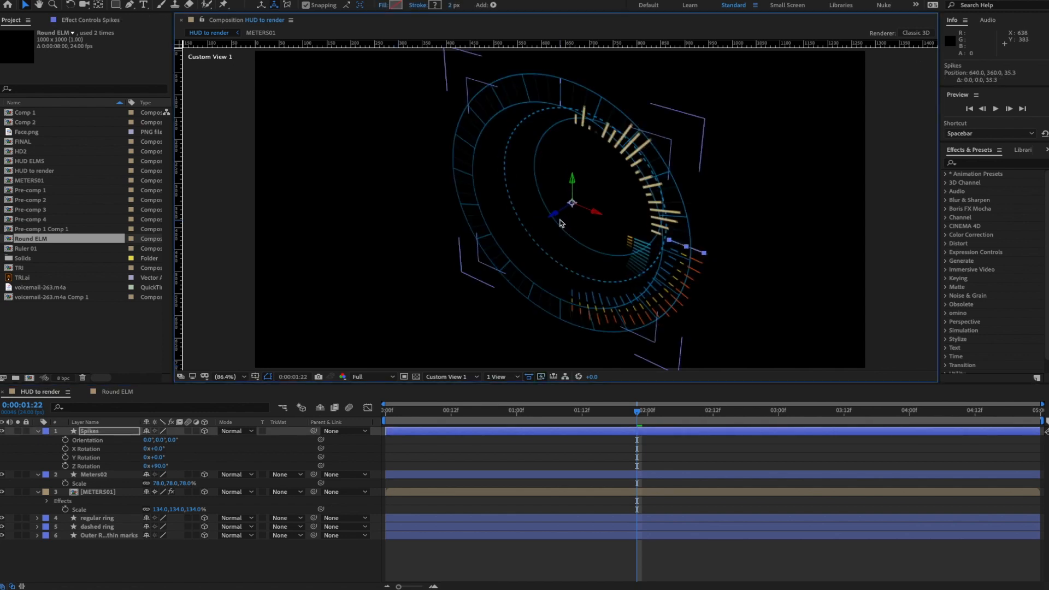
- Orbit the custom view around the HUD rings and preview the flickering spike arc
key(c)
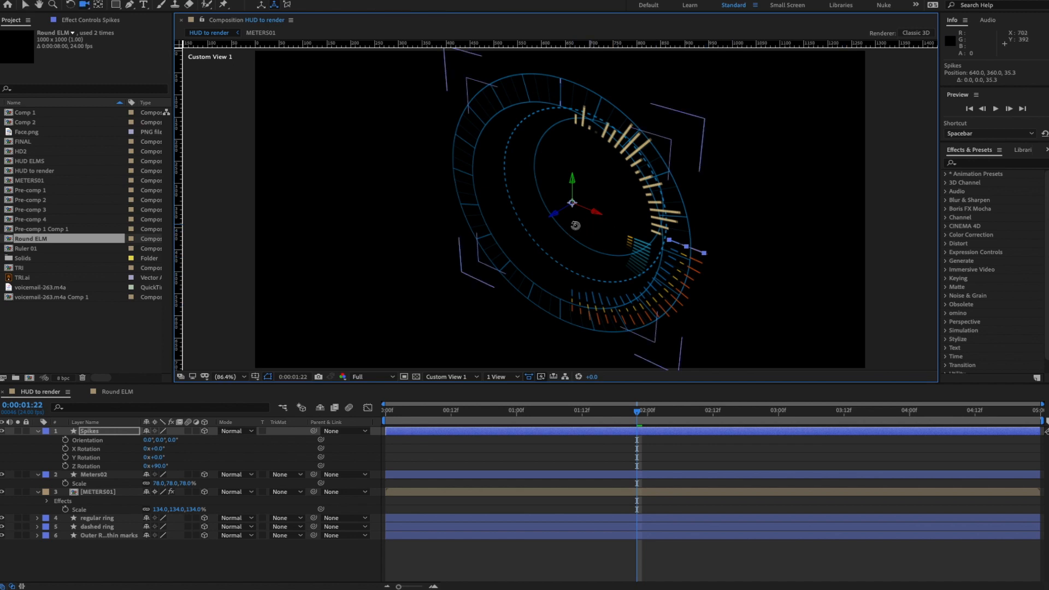
drag(576, 225, 581, 124)
click(266, 549)
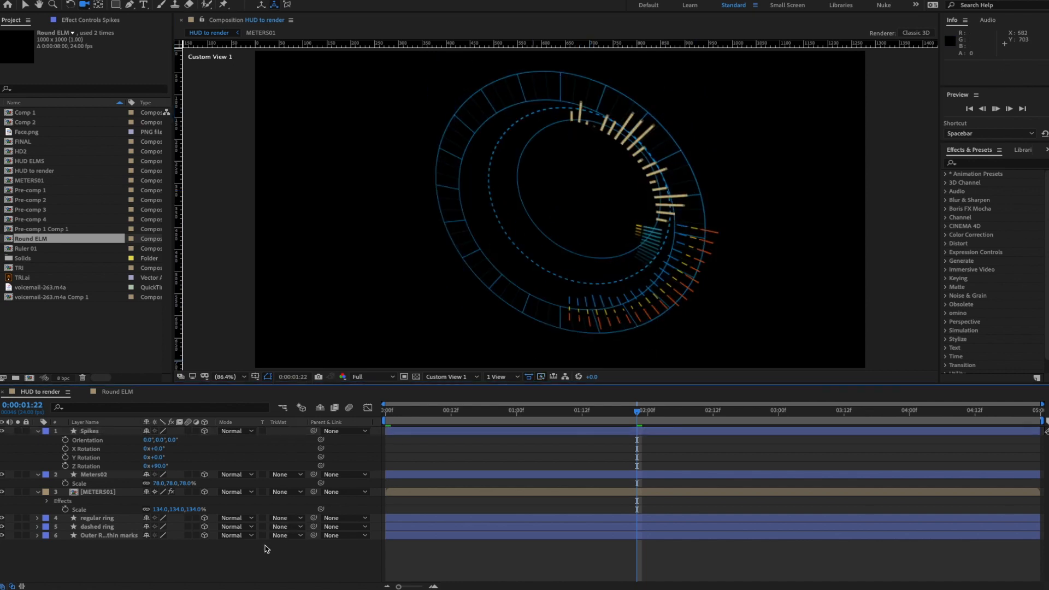
key(space)
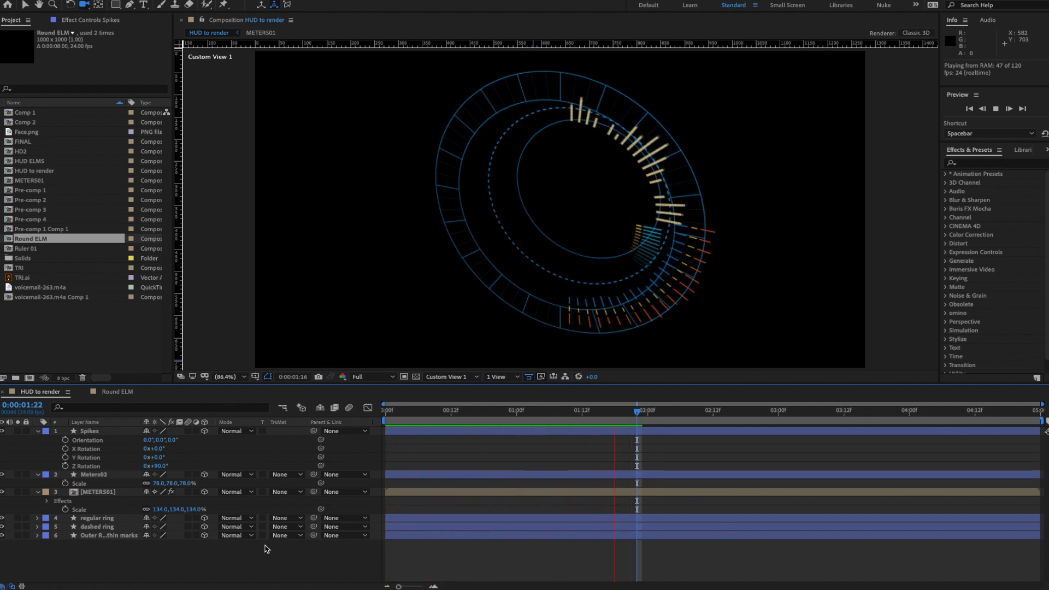
key(space)
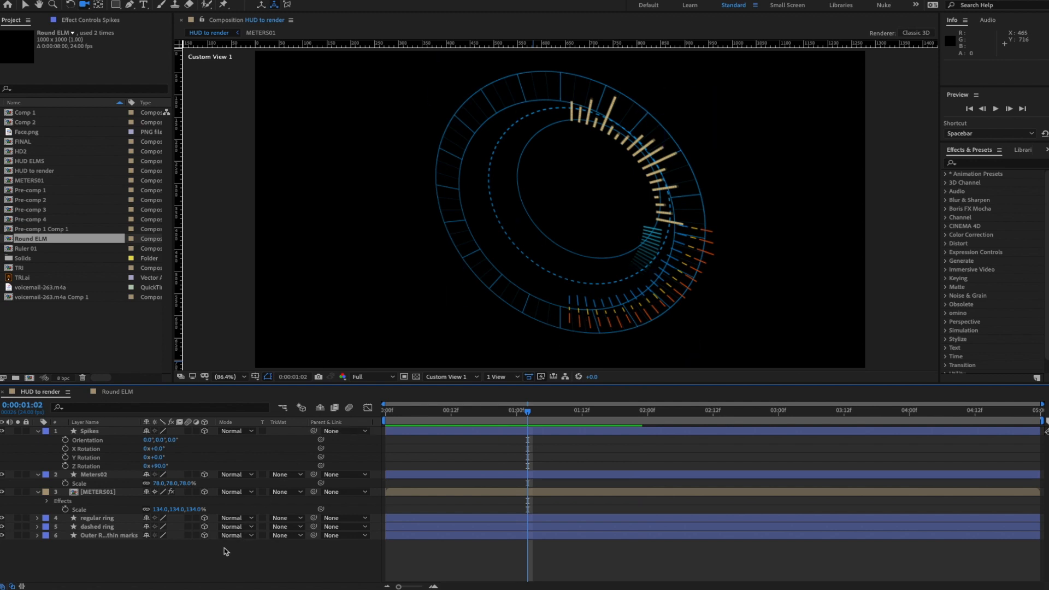
click(91, 431)
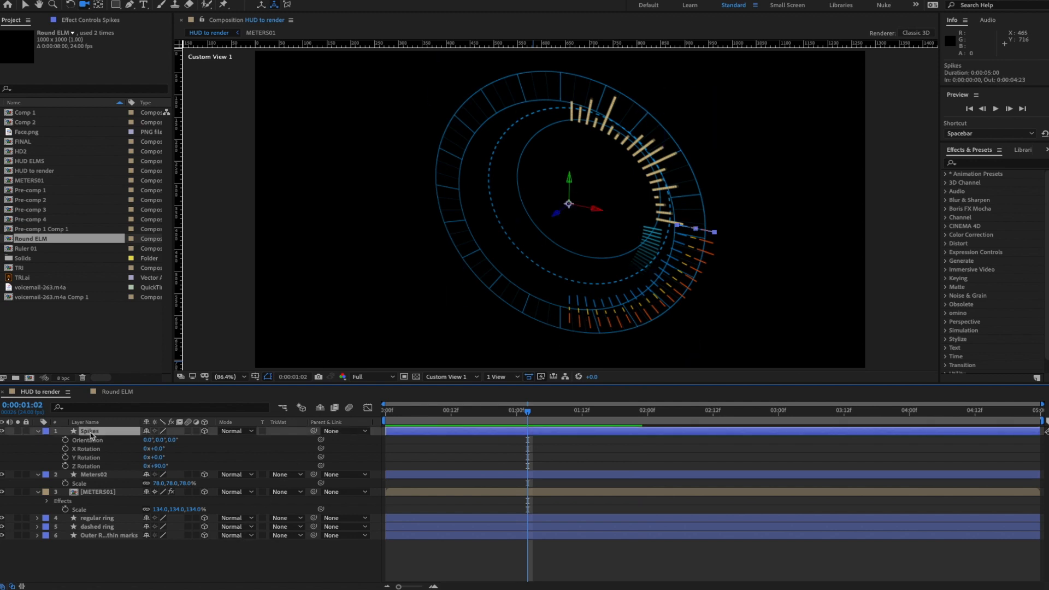
- Duplicate the Spikes layer and turn the copy to 180° on Z Rotation
key(ctrl+d)
key(r)
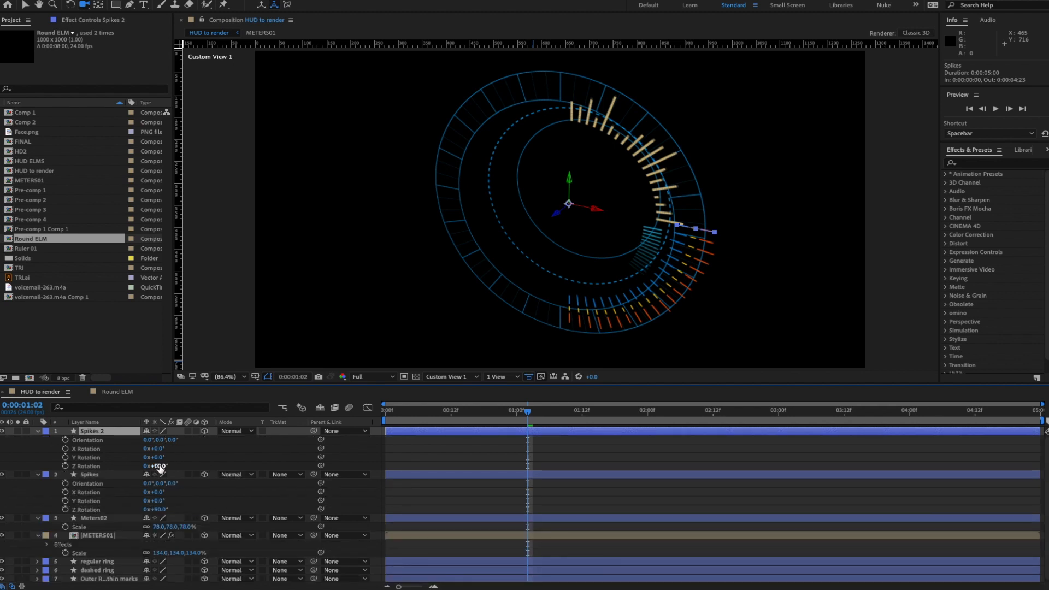
drag(157, 466, 206, 467)
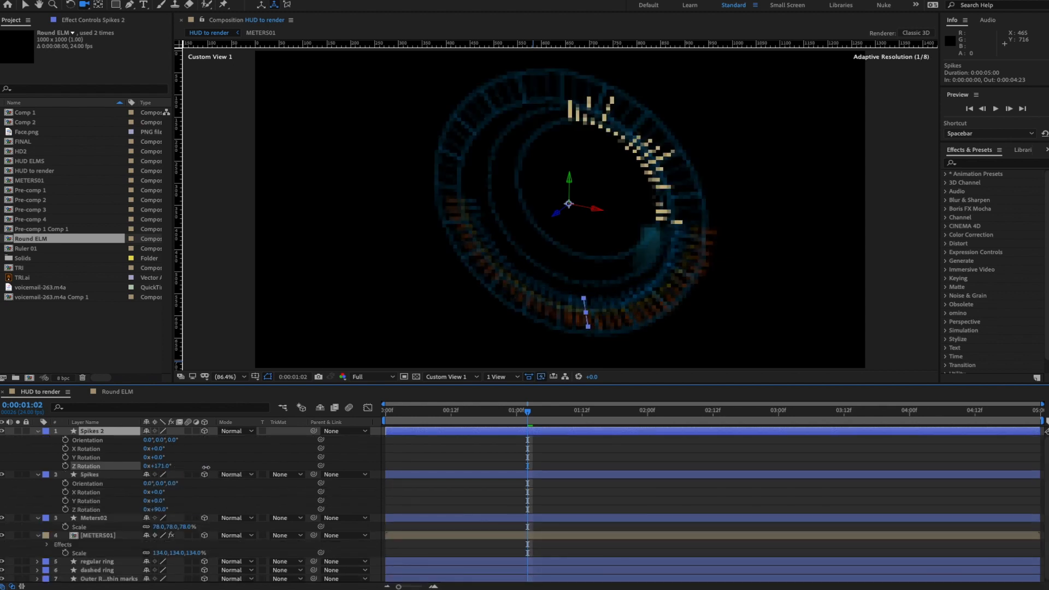
click(160, 466)
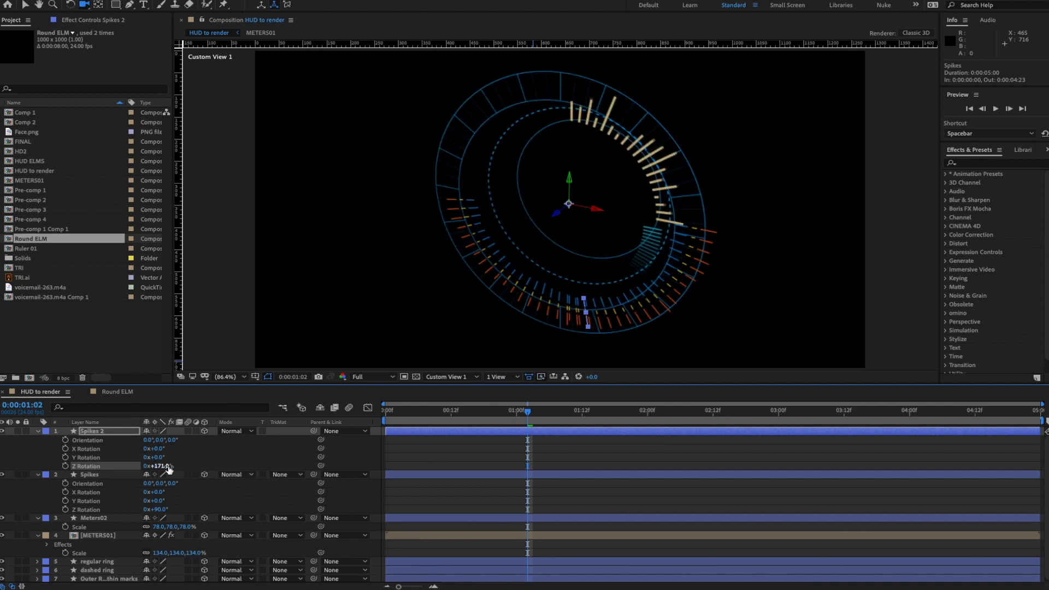
text(180)
key(Return)
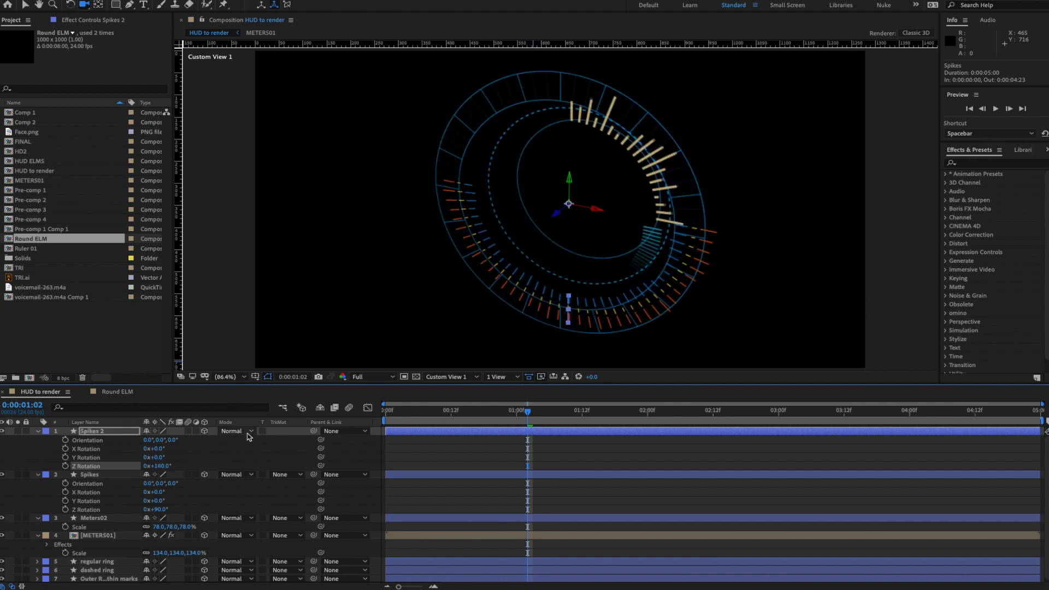
- Scale Spikes 2 down to 69% and preview the second spike arc
key(s)
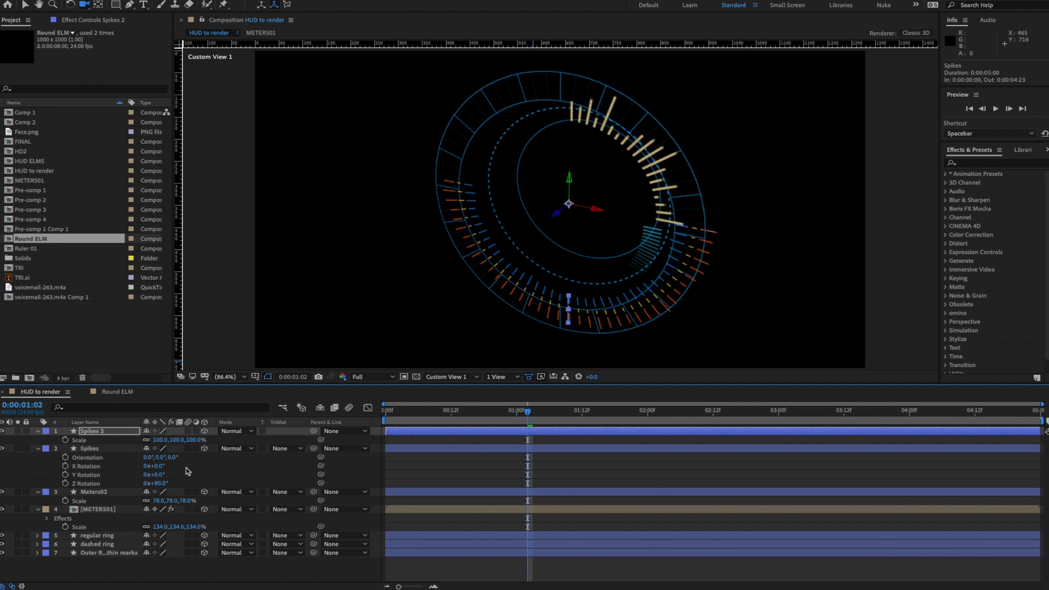
drag(196, 441, 180, 443)
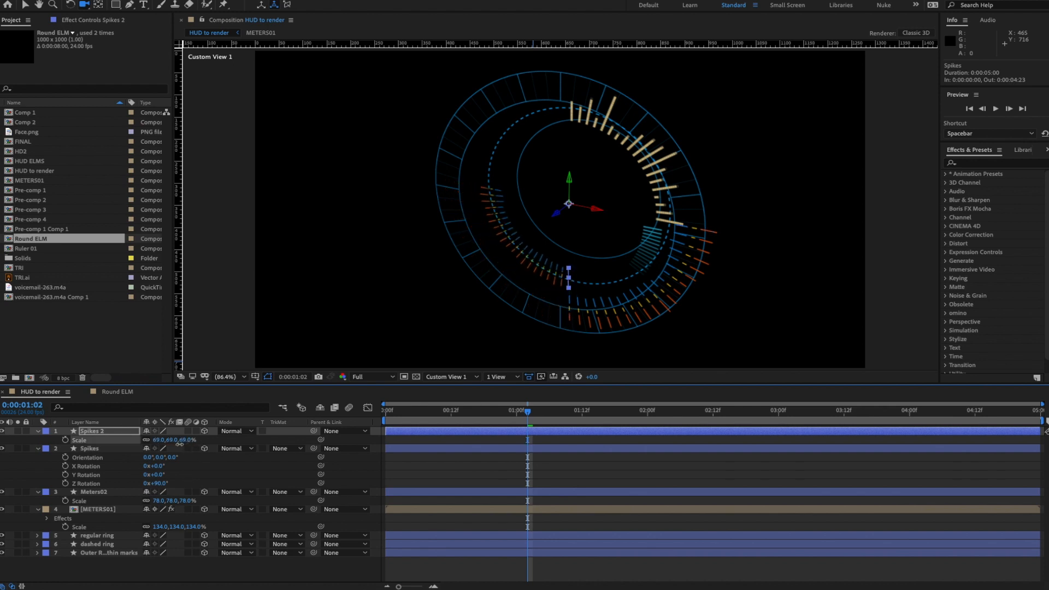
key(space)
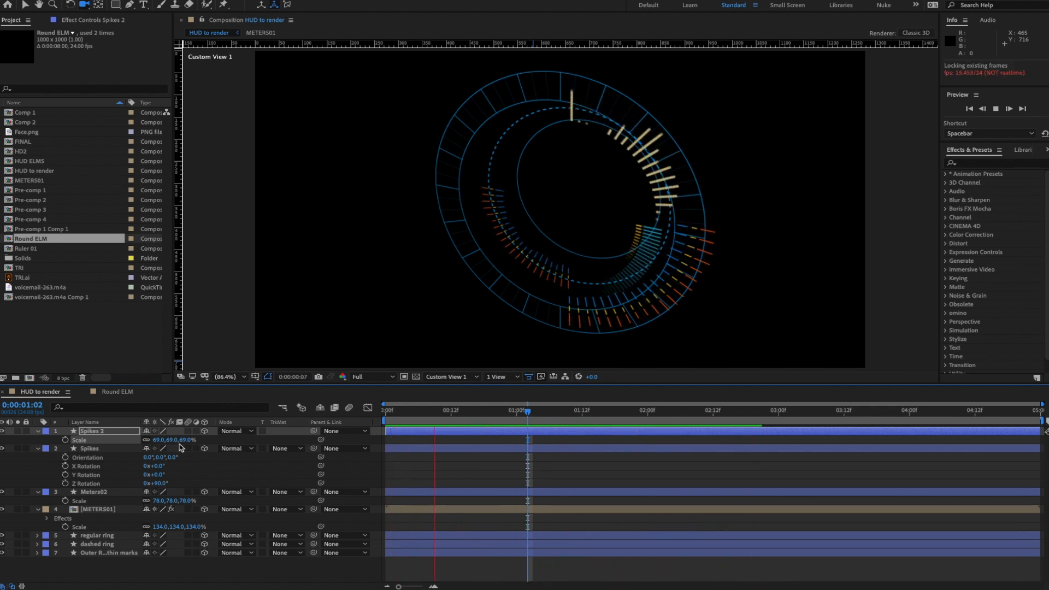
key(space)
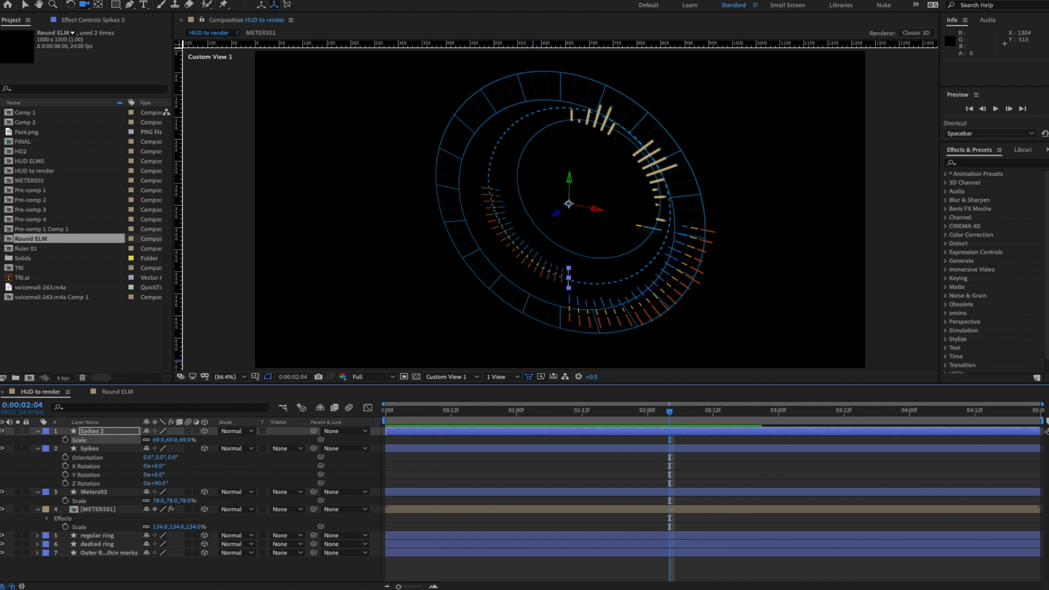
drag(1048, 262, 509, 138)
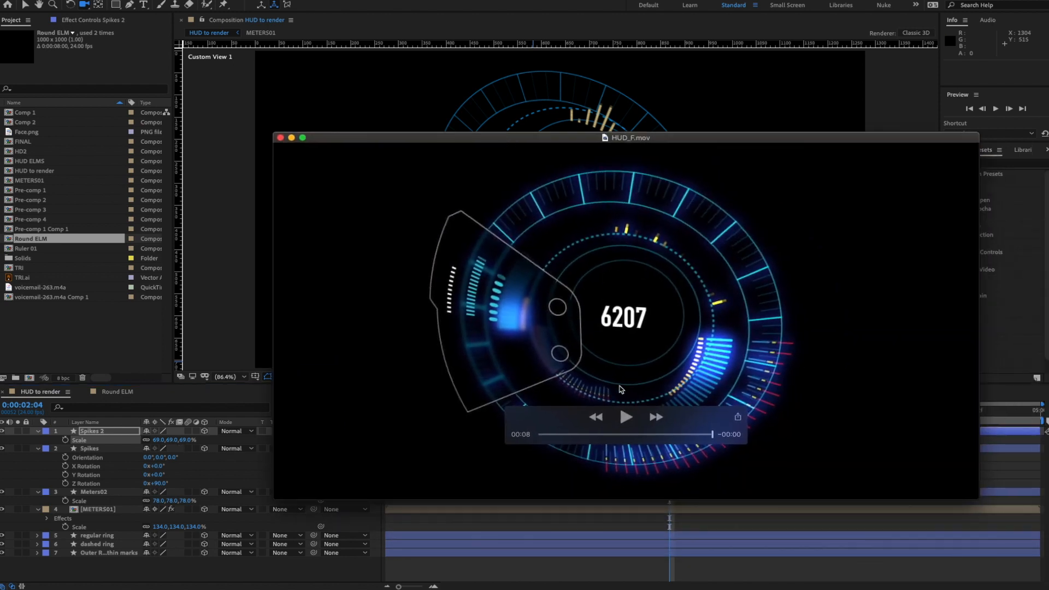
click(626, 417)
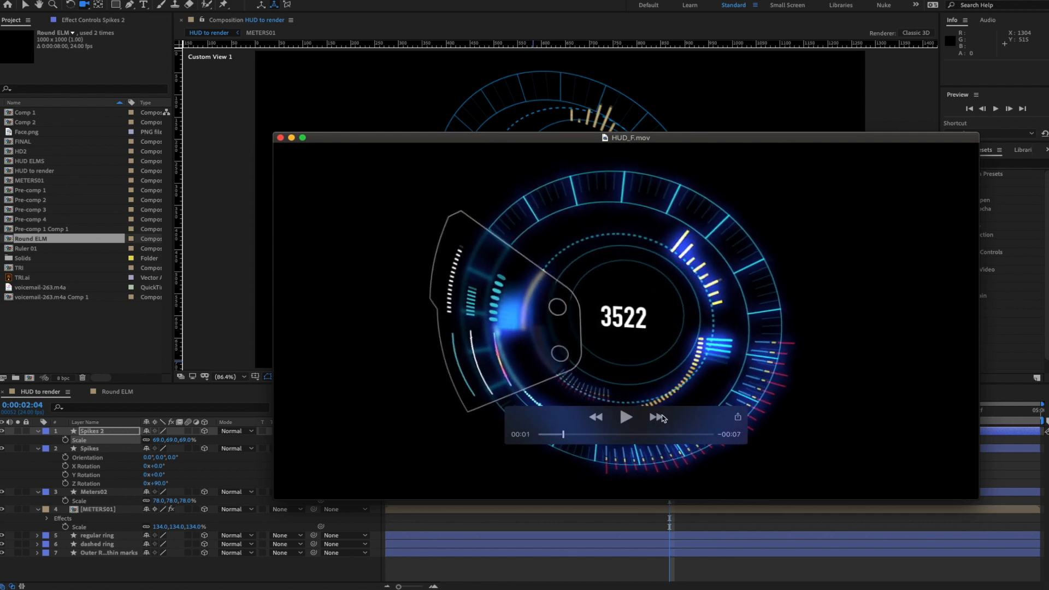
drag(712, 411, 939, 445)
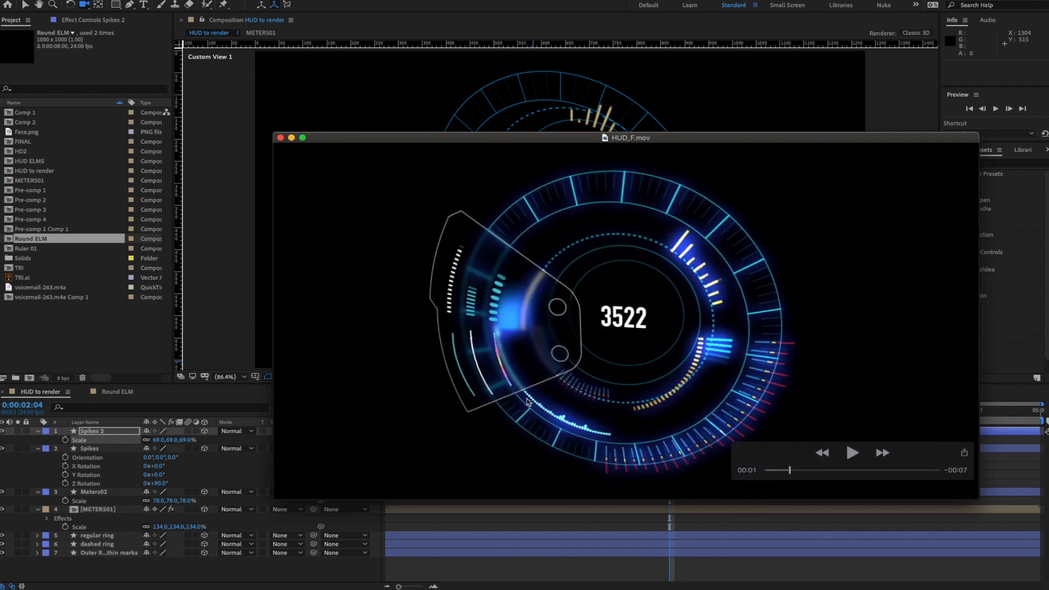
click(855, 457)
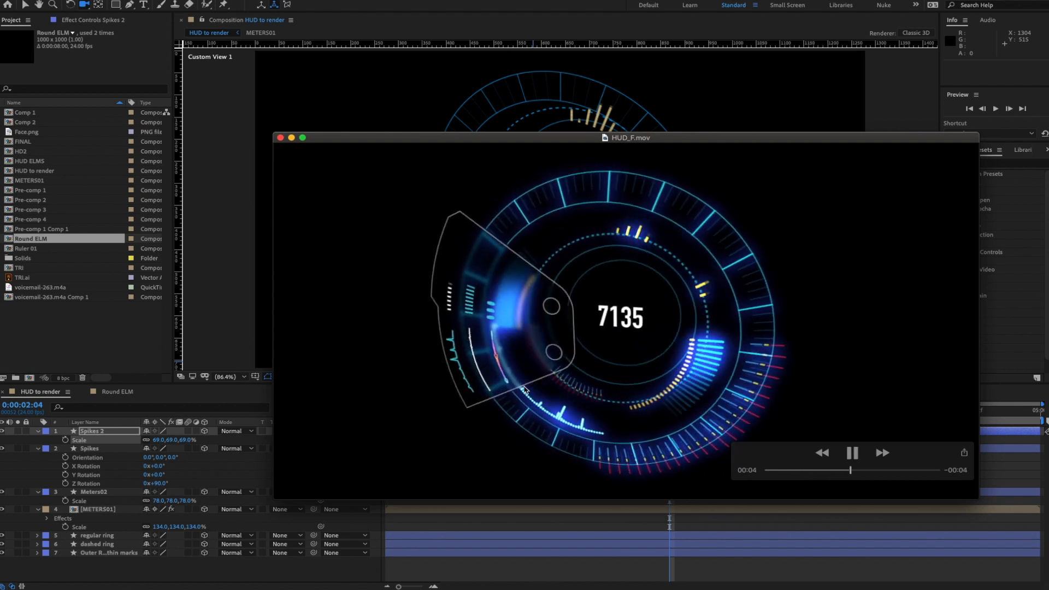
click(854, 454)
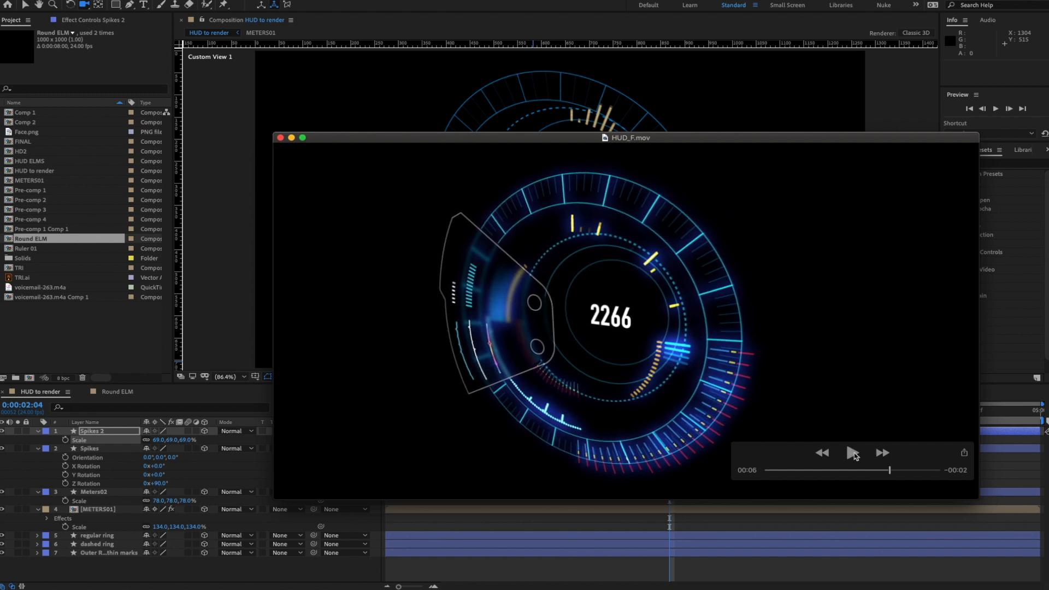
drag(688, 138, 1048, 197)
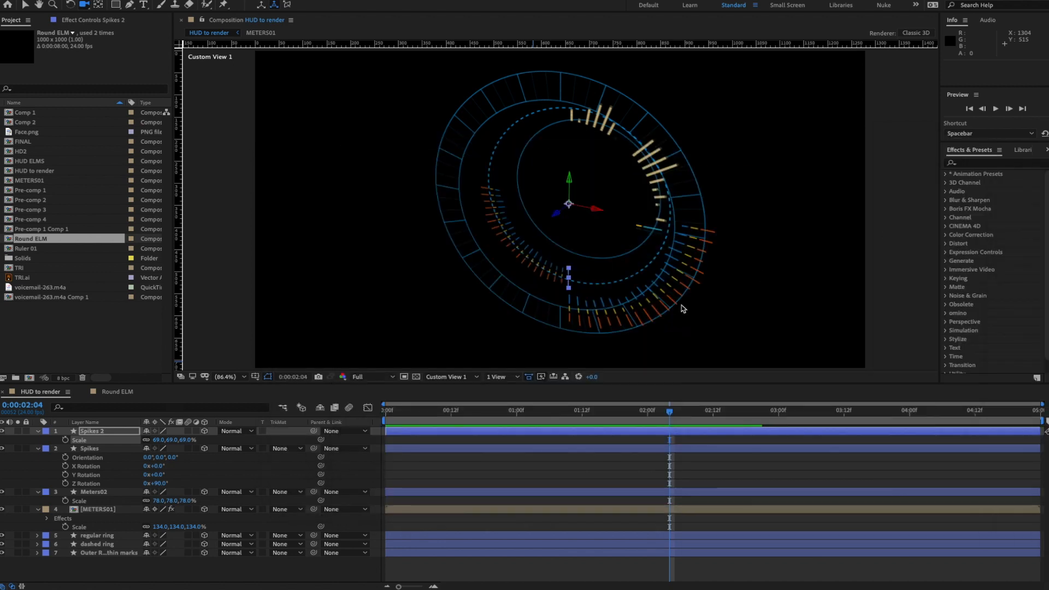
- Collapse the layers and drag voicemail-263.m4a into the timeline as the top layer
click(38, 449)
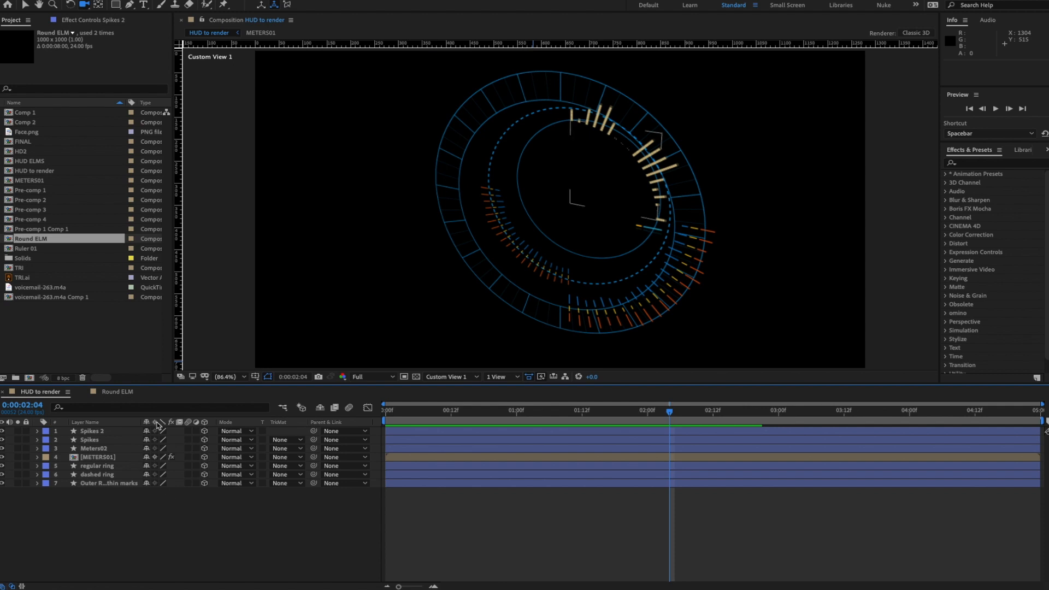
click(82, 339)
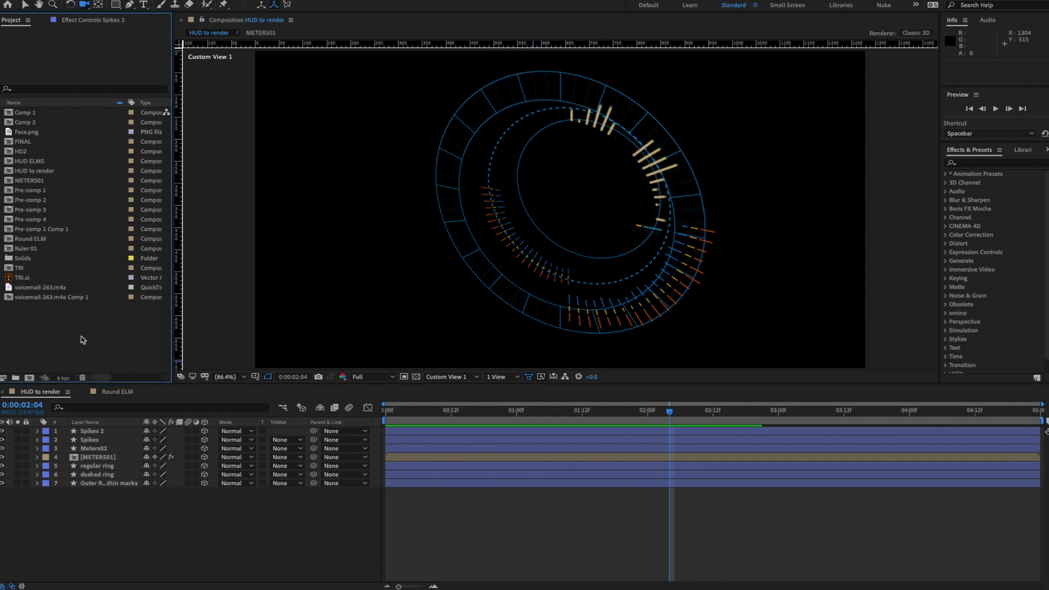
click(30, 288)
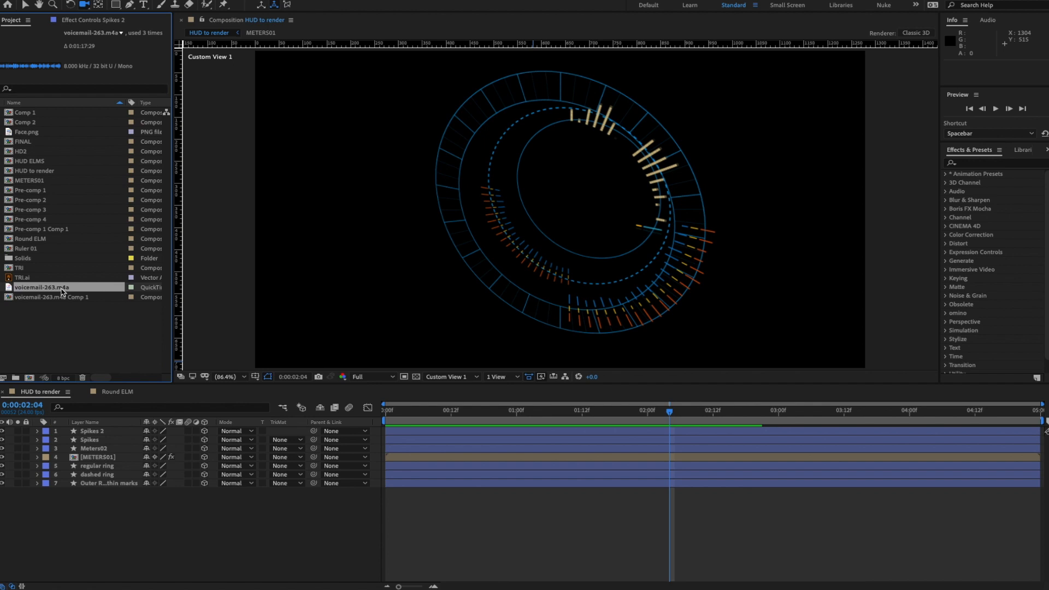
drag(61, 292, 100, 434)
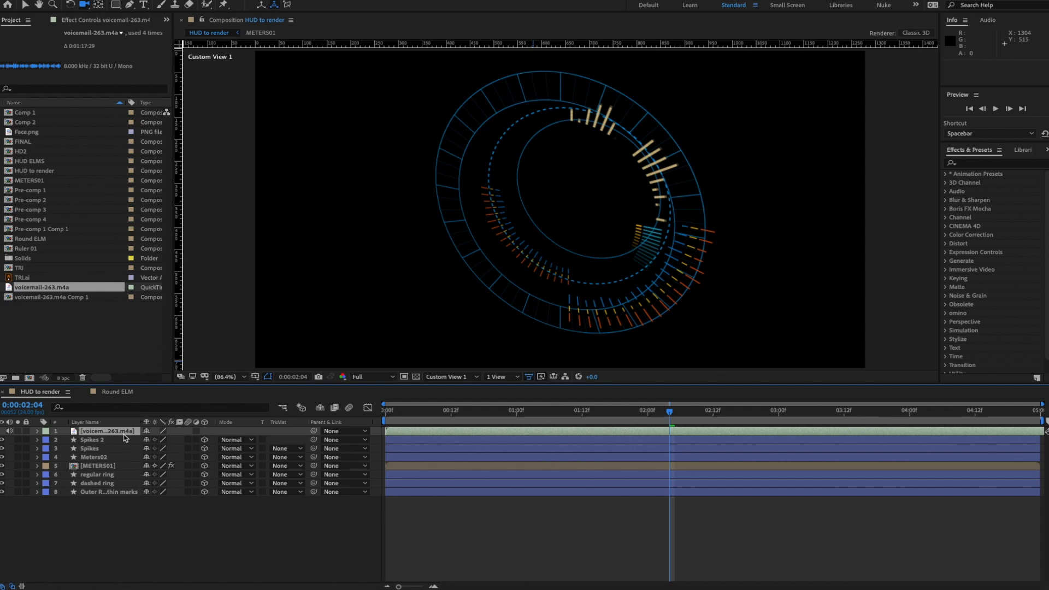
- Create a comp-sized Deep Red Solid 1 layer in the timeline
right_click(109, 521)
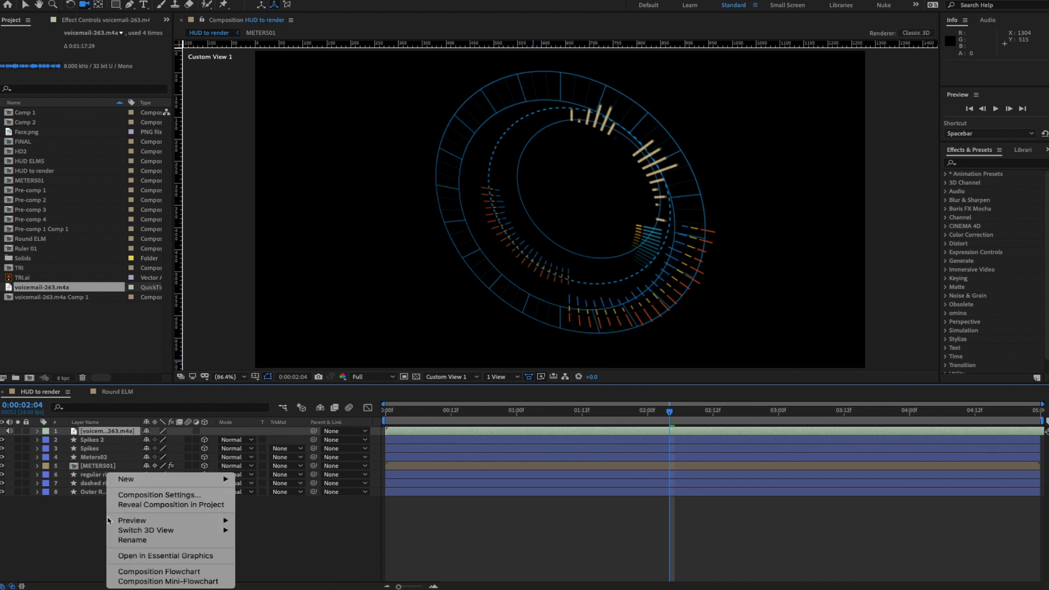
mouse_move(151, 475)
click(283, 505)
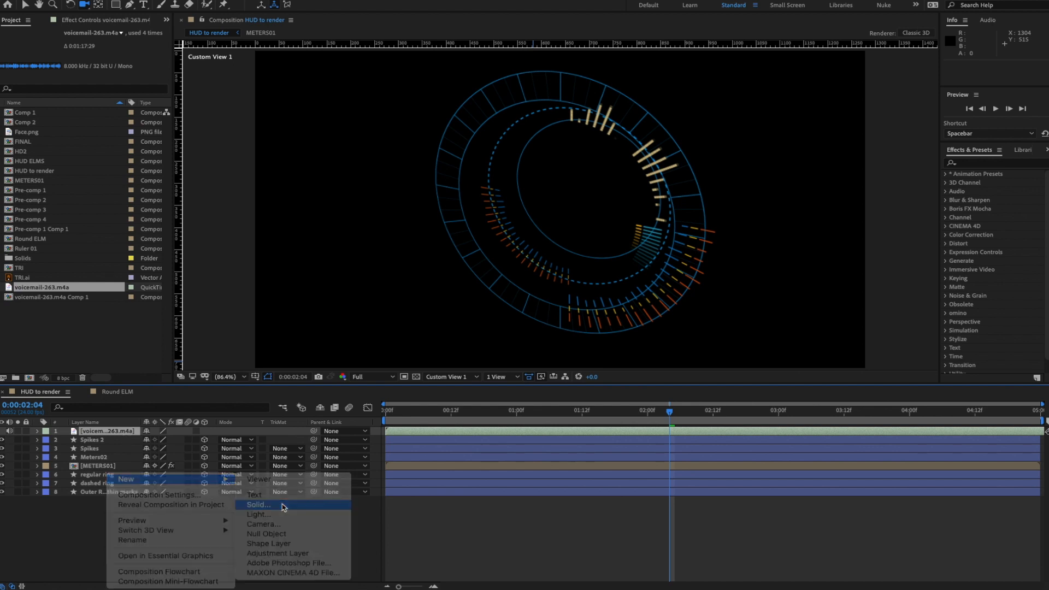
click(517, 357)
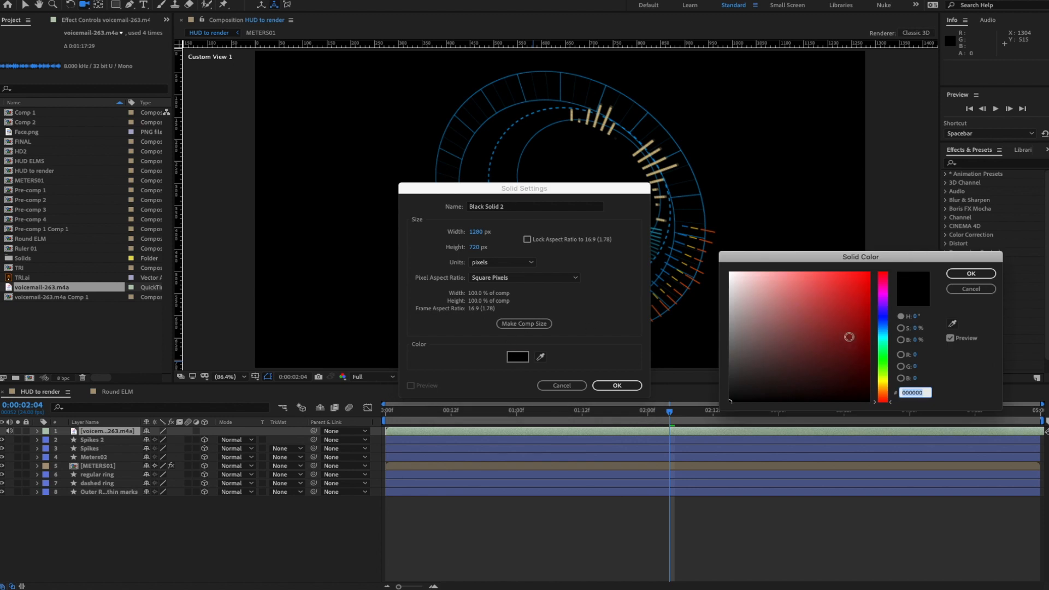
click(837, 307)
click(989, 276)
click(524, 324)
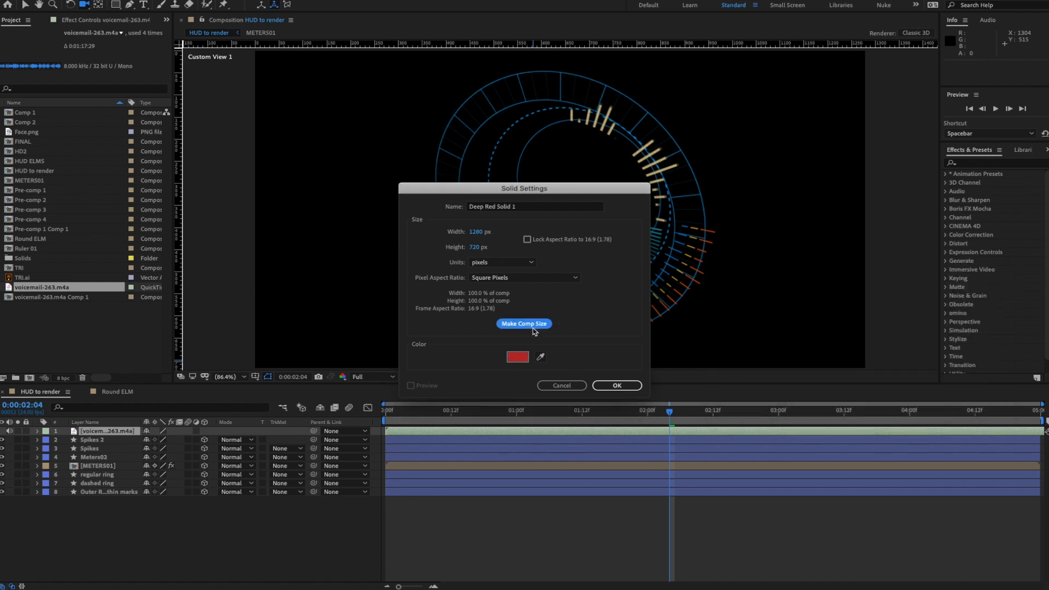
click(617, 385)
- Select the solid and voicemail-263.m4a layers and start pre-composing them
click(112, 440)
shift+click(110, 431)
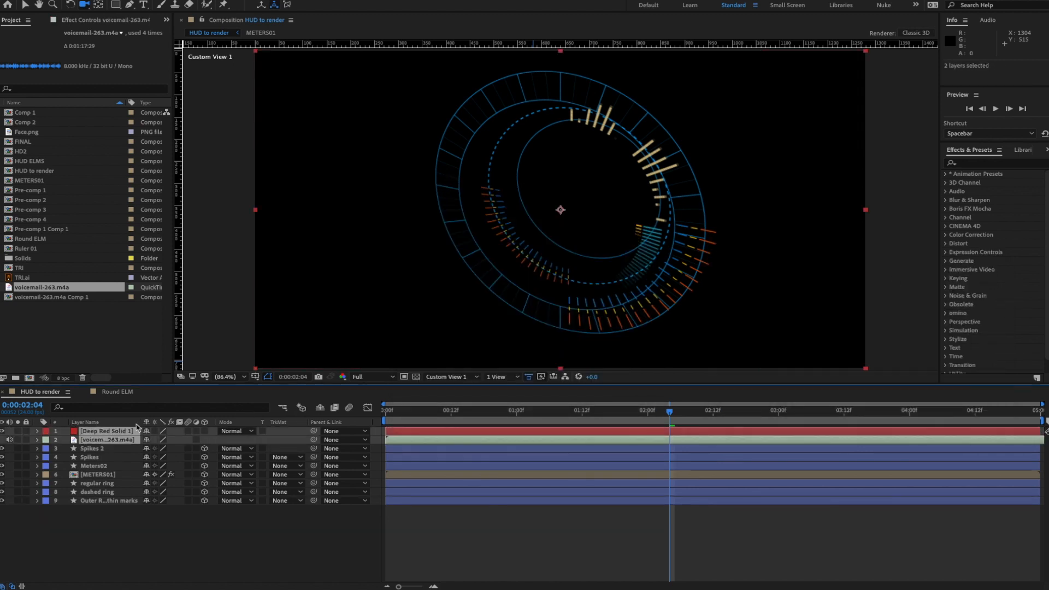
click(199, 0)
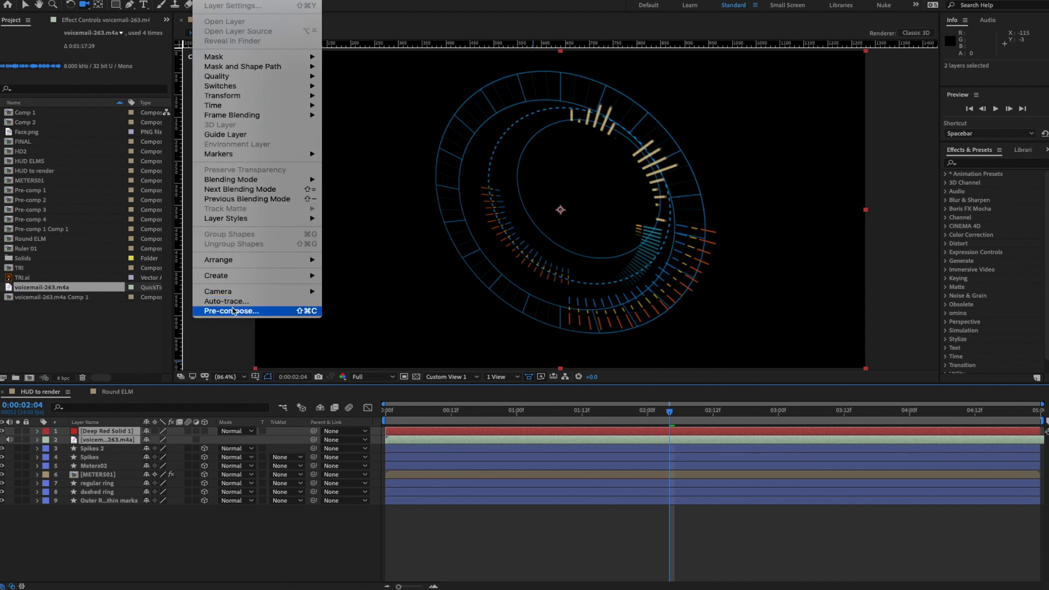
click(253, 312)
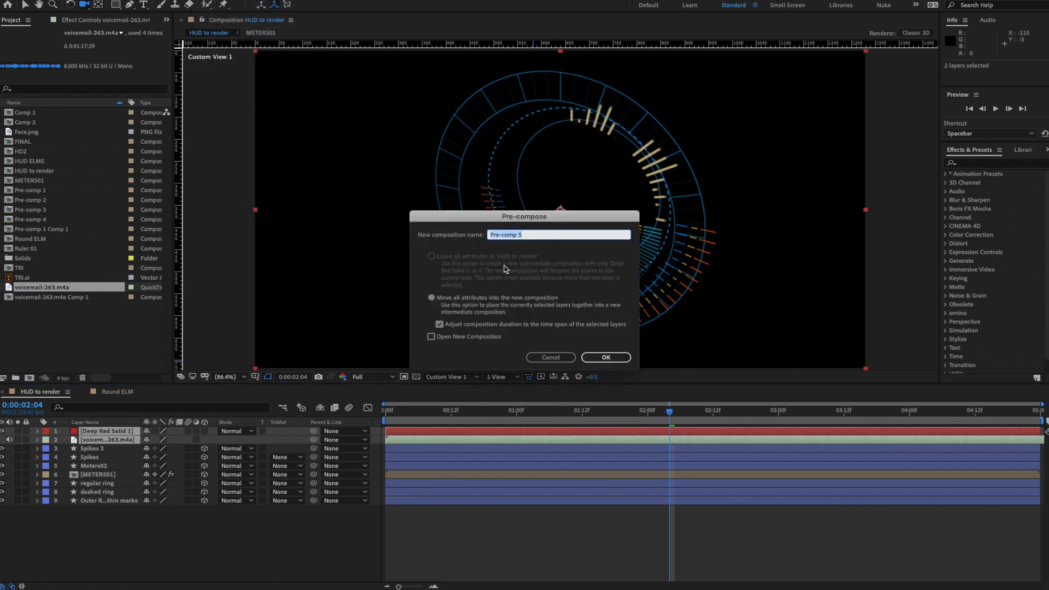
- Name the pre-comp 'Audio', enable its 3D switch and mute its sound
text(Audio)
key(Return)
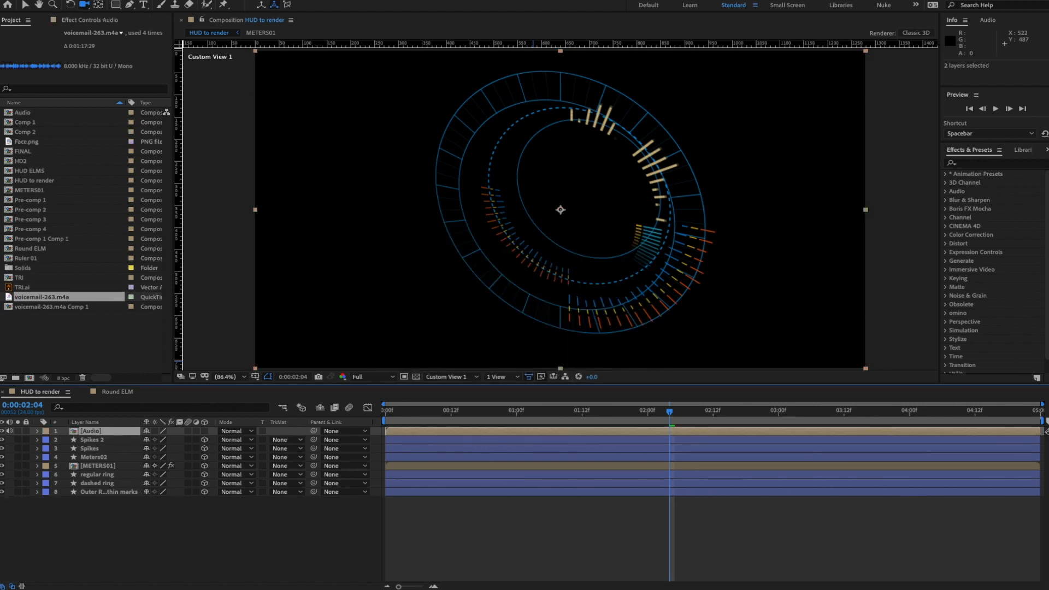
click(204, 432)
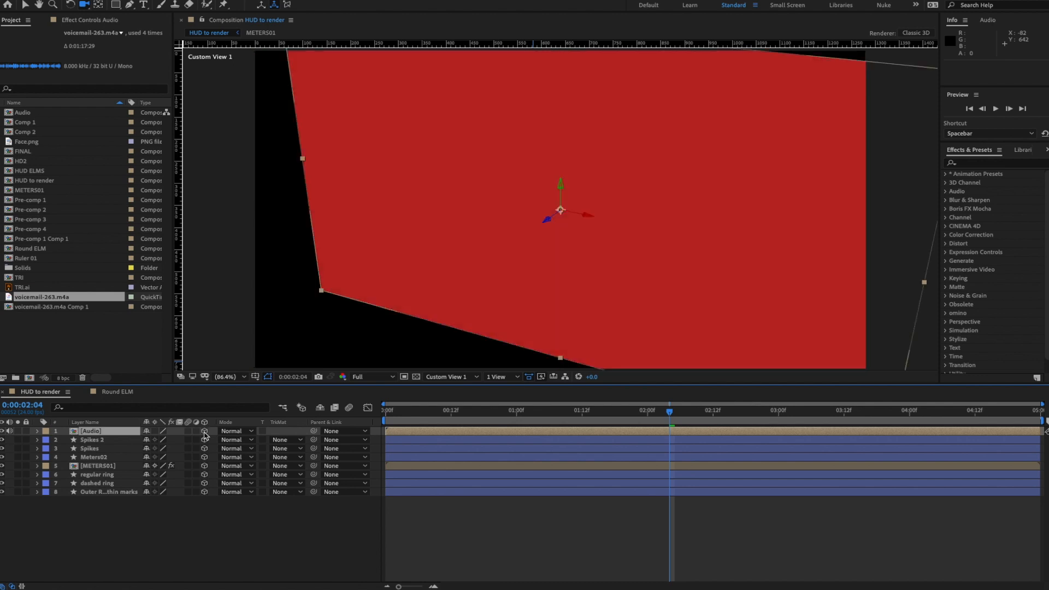
click(9, 431)
- Search 'audio sp' and apply the Audio Spectrum effect to the Audio layer
click(993, 164)
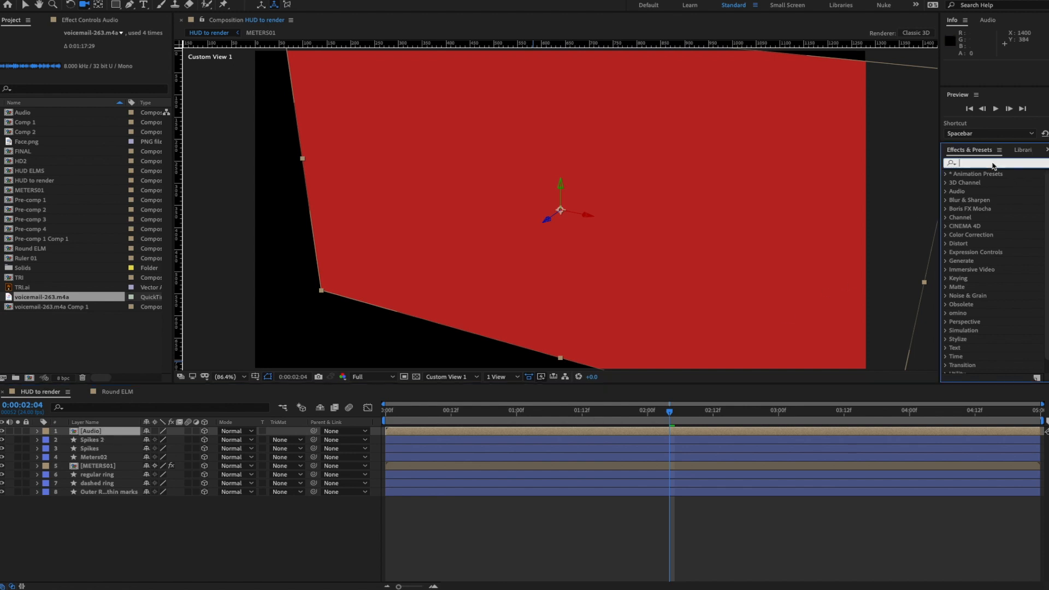
text(audio sp)
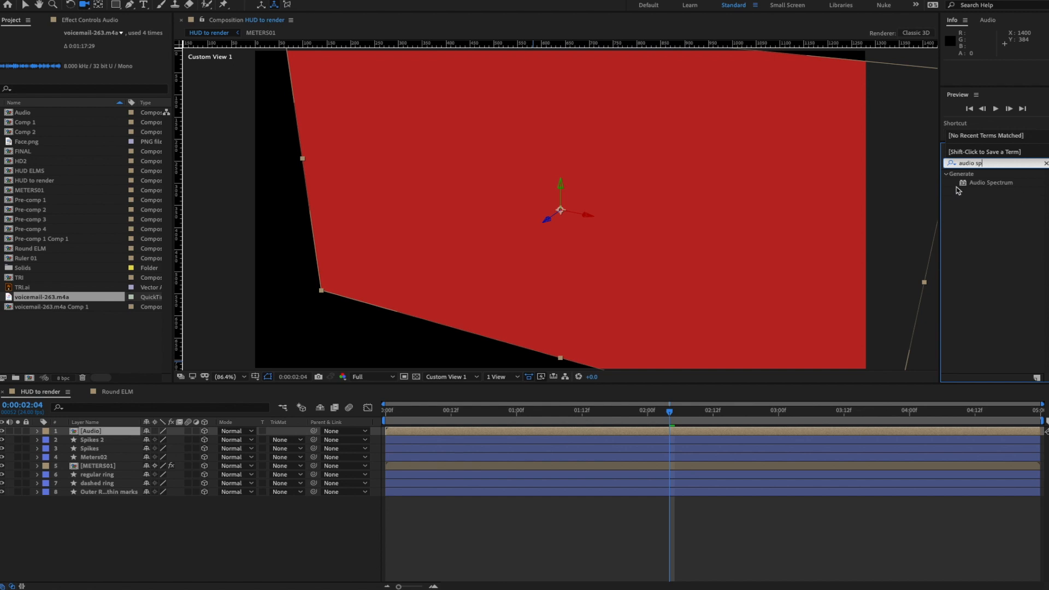
drag(983, 183, 98, 433)
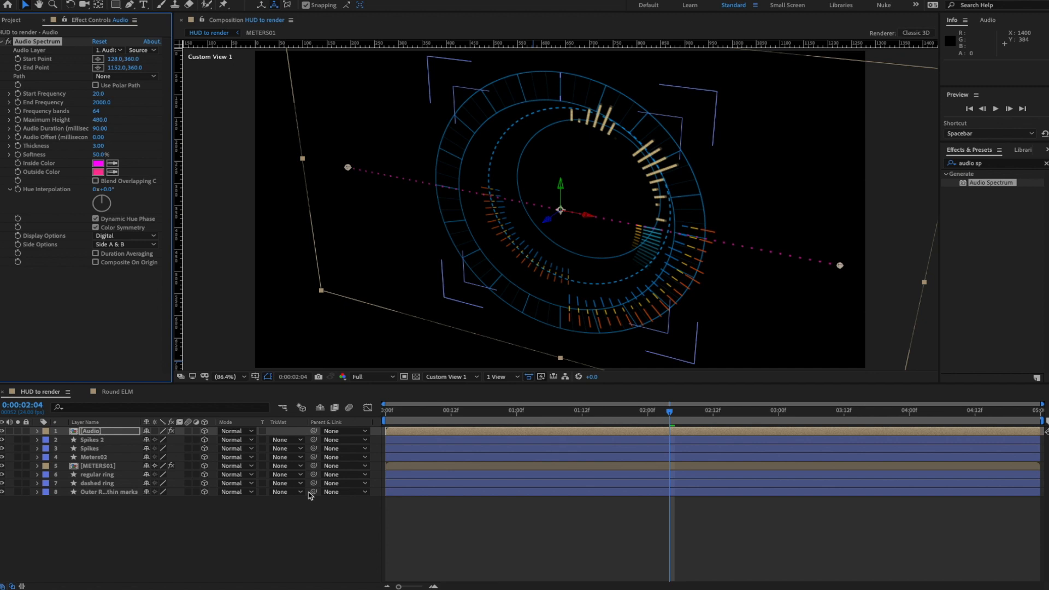
- Solo the Audio layer and preview the spectrum on its own
click(19, 432)
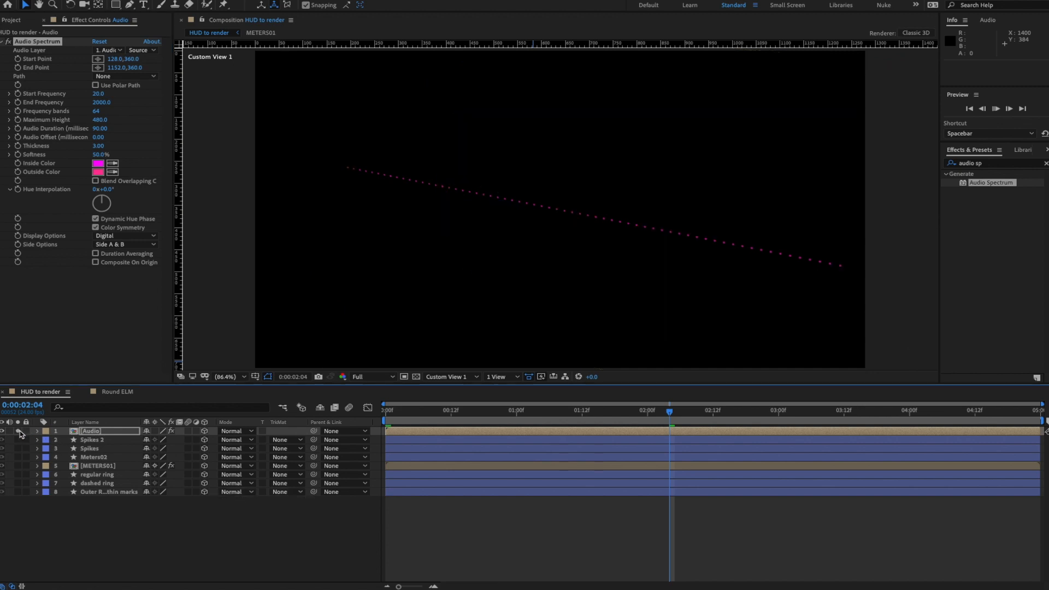
key(space)
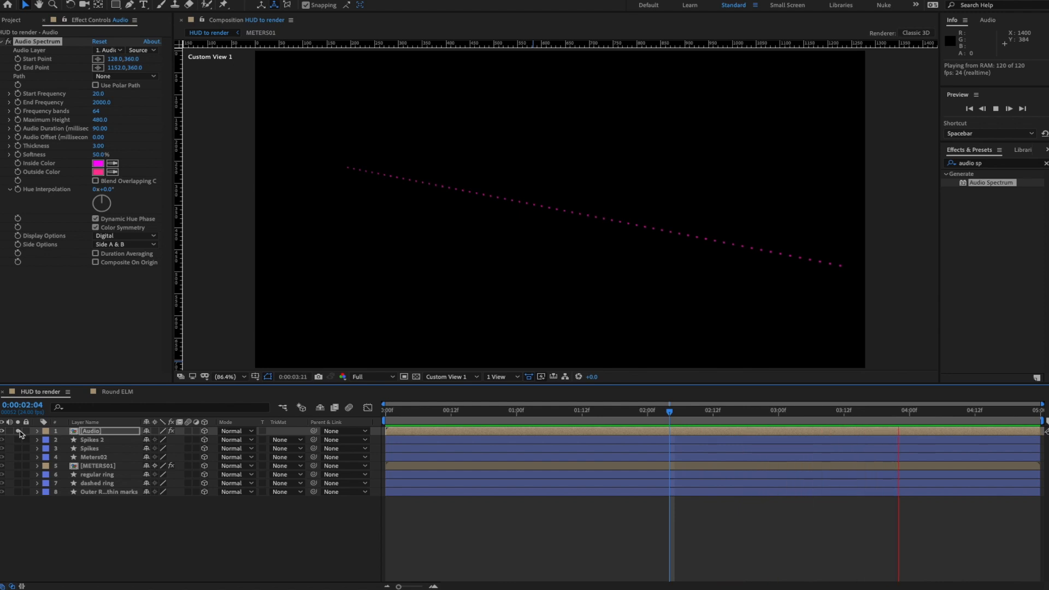
key(space)
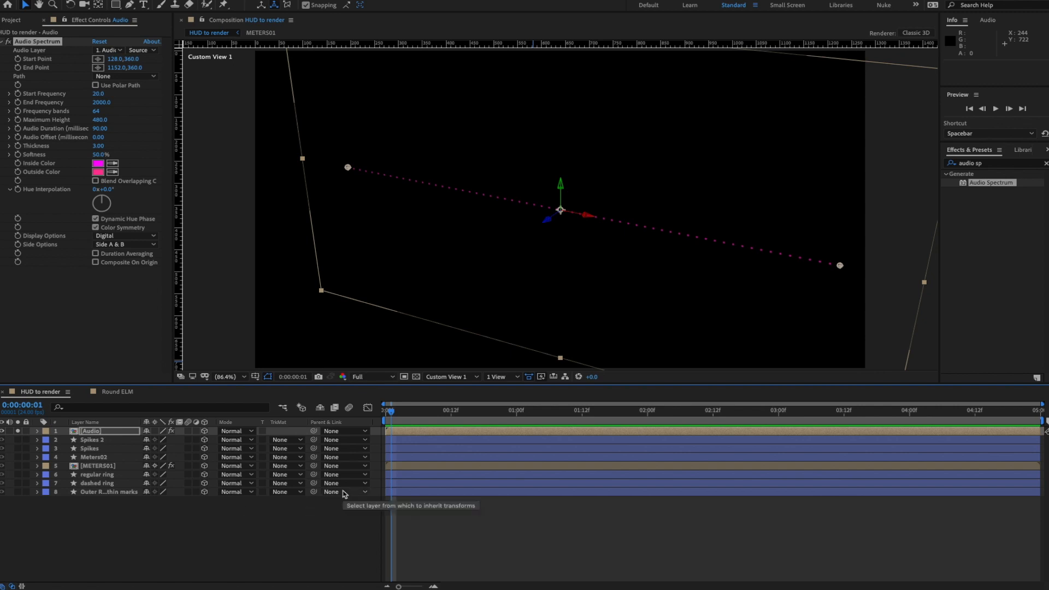
key(l)
key(l)
key(l)
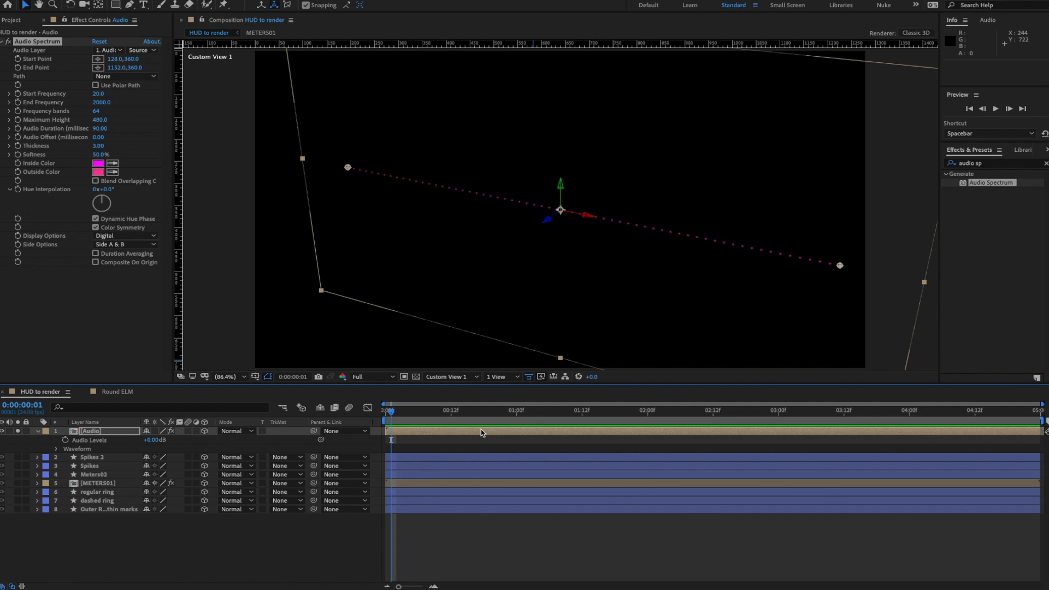
- Inside the Audio precomp, shift voicemail-263.m4a to start at -0:00:01:15, then return to HUD to render
double_click(98, 435)
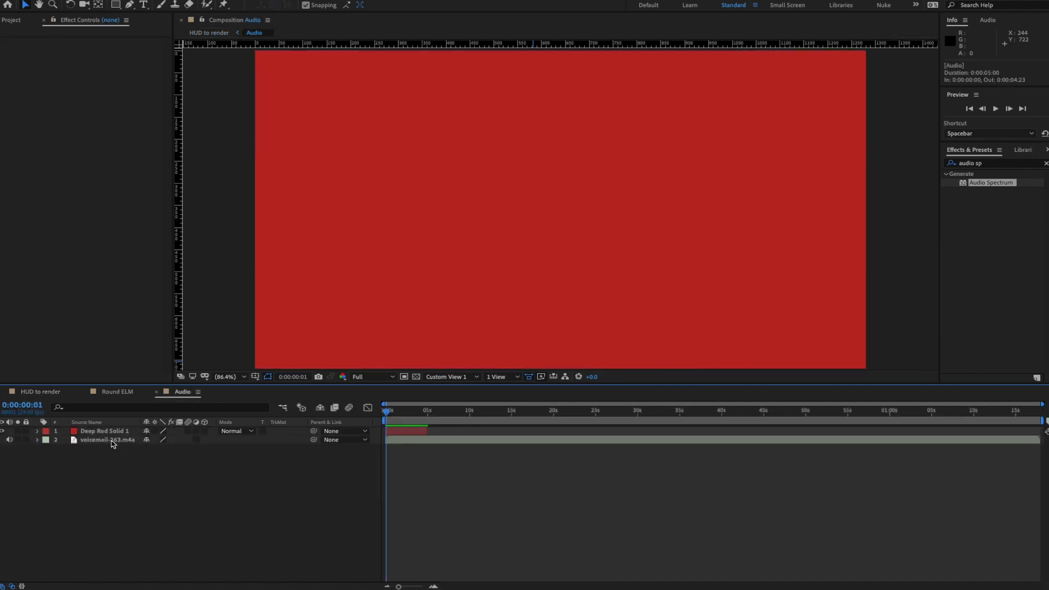
click(112, 440)
key(l)
key(l)
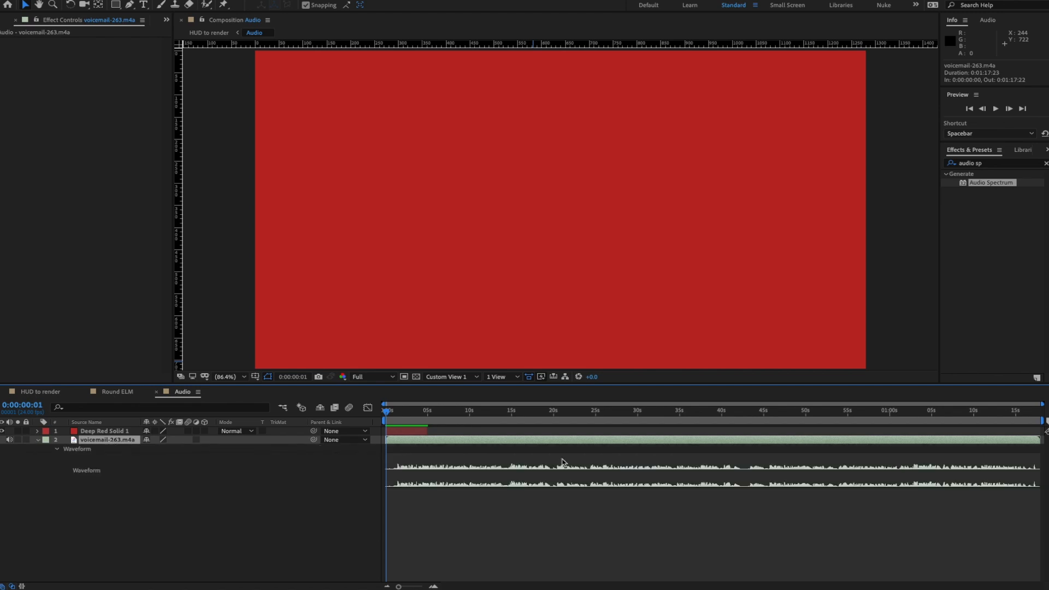
drag(504, 445, 488, 447)
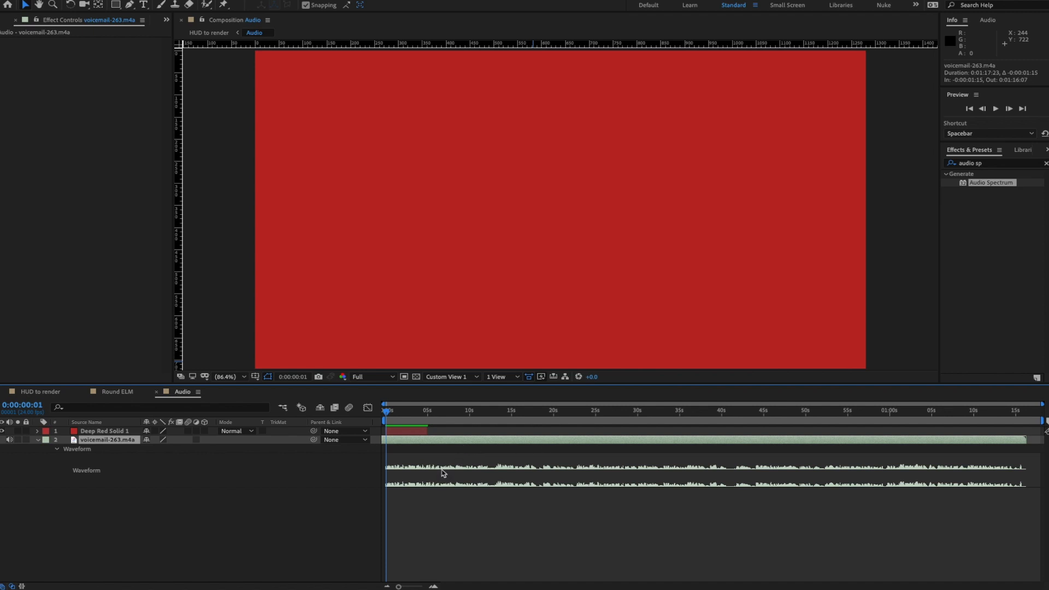
click(157, 392)
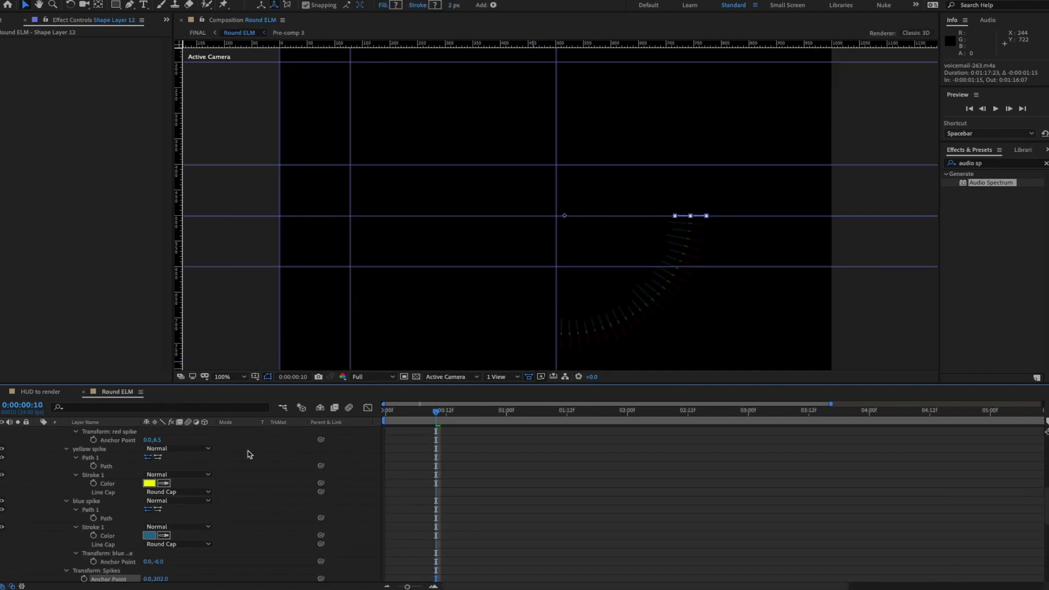
click(48, 394)
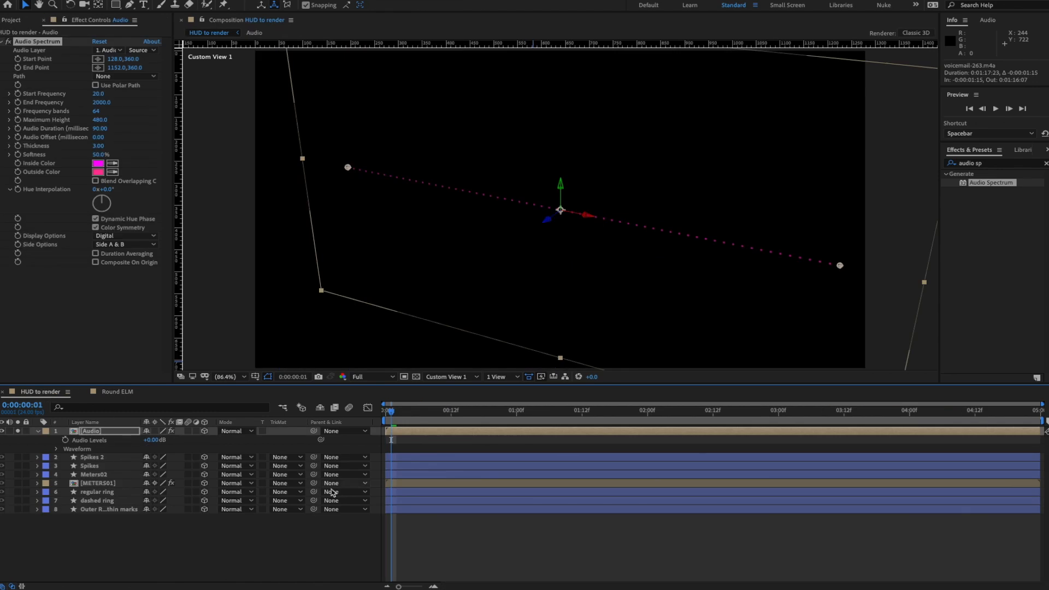
- Raise the Audio Spectrum's Maximum Height to 3150 and preview the taller spectrum
key(space)
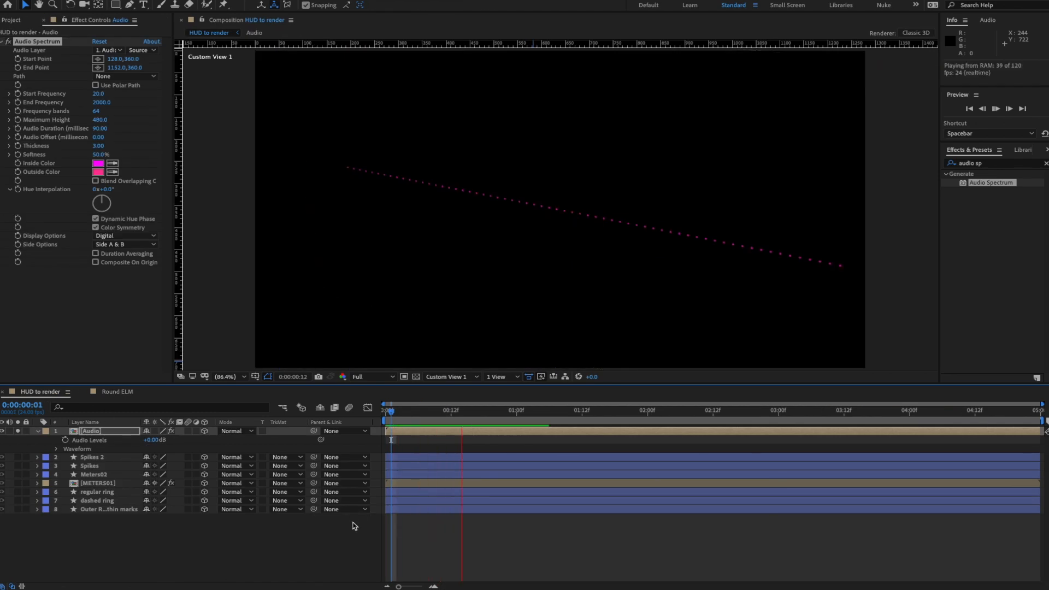
key(space)
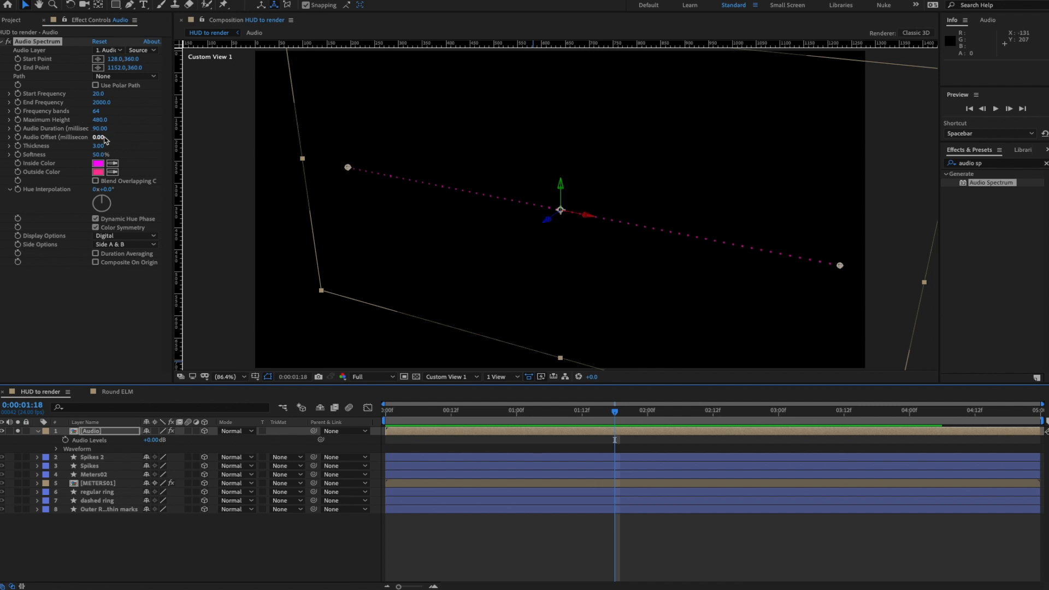
drag(101, 121, 140, 122)
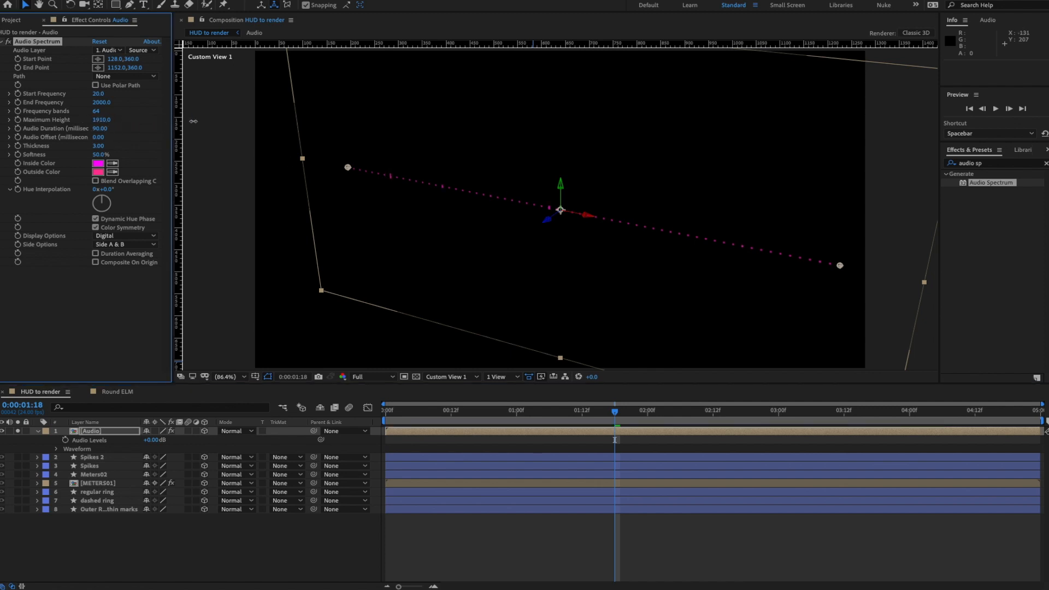
drag(249, 121, 249, 125)
key(space)
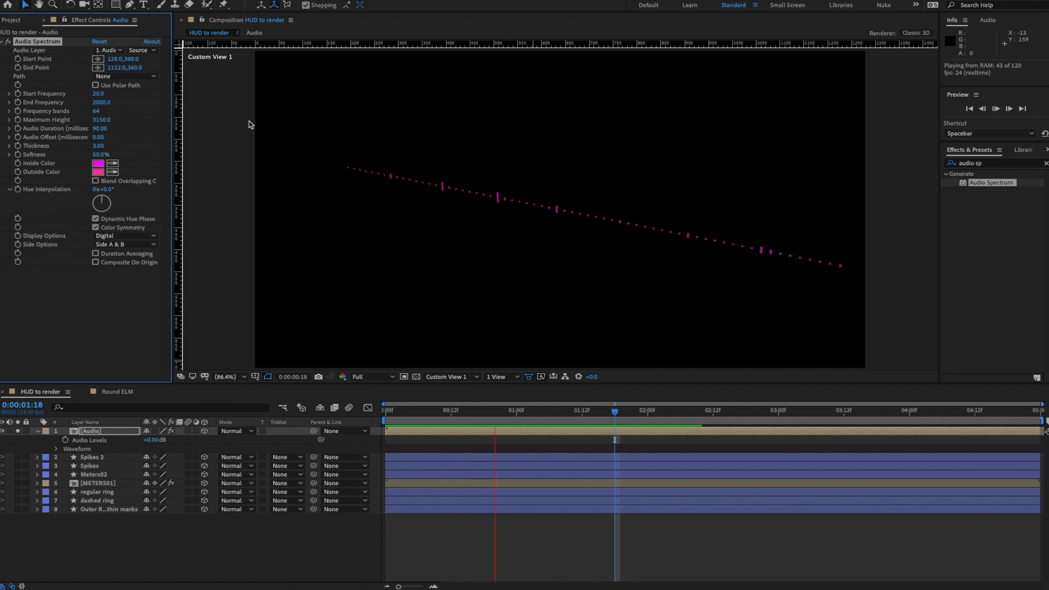
key(space)
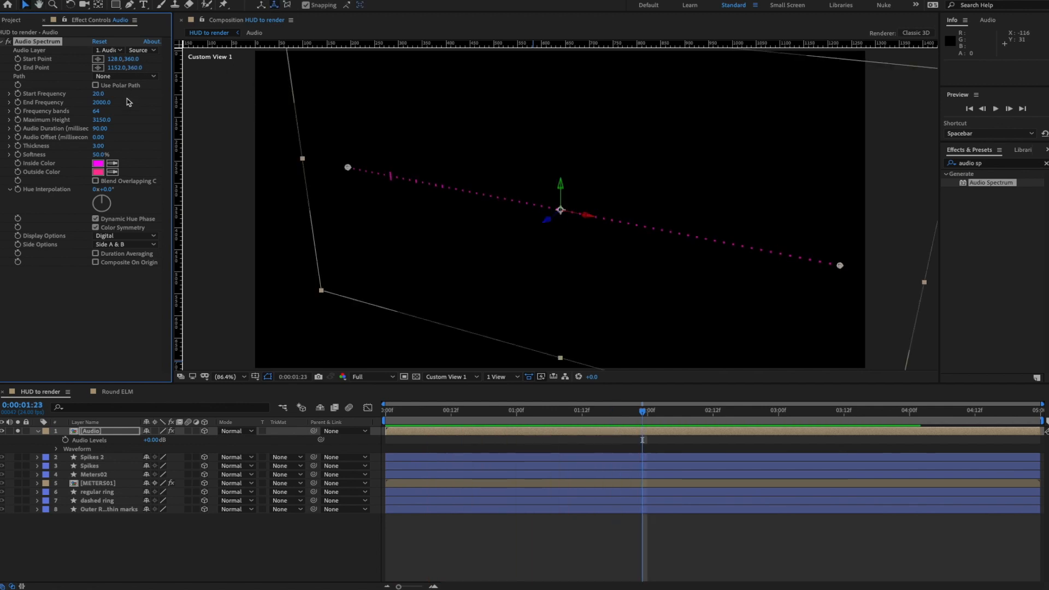
key(space)
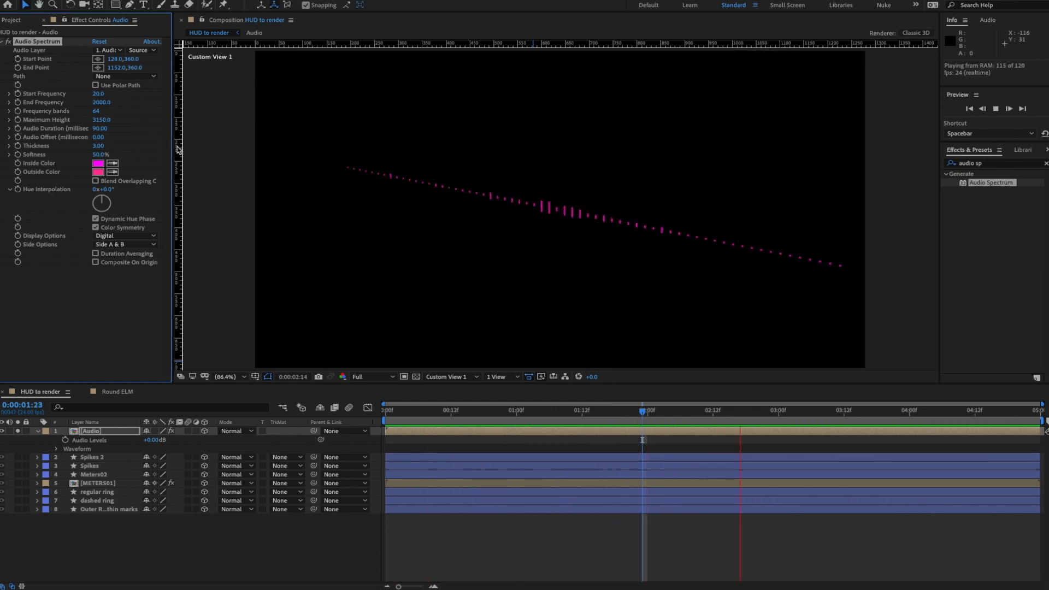
key(space)
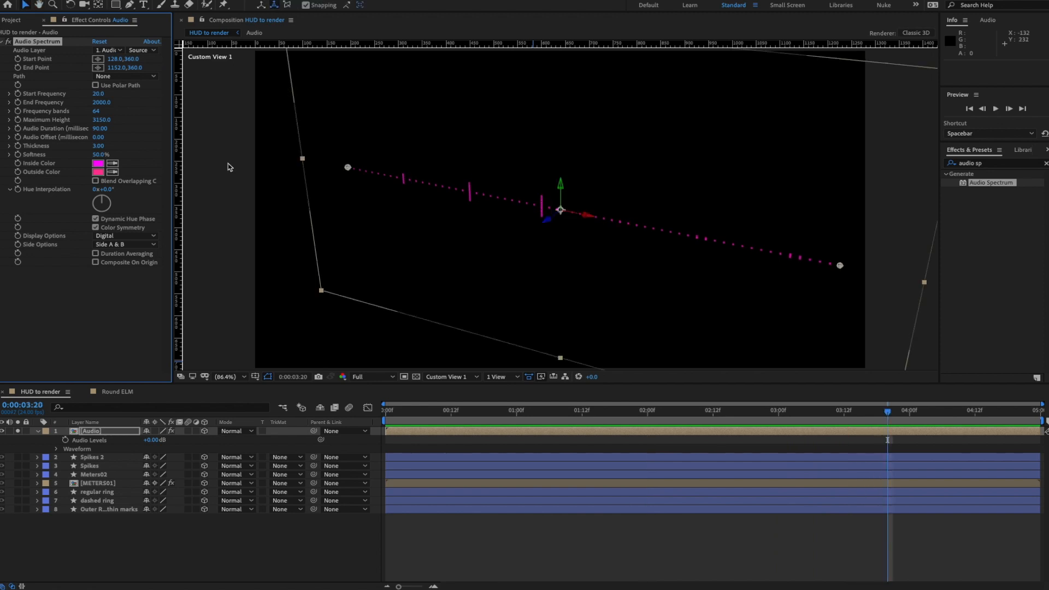
- Set Side Options to Side A and increase Maximum Height to 3740, previewing each change
click(137, 245)
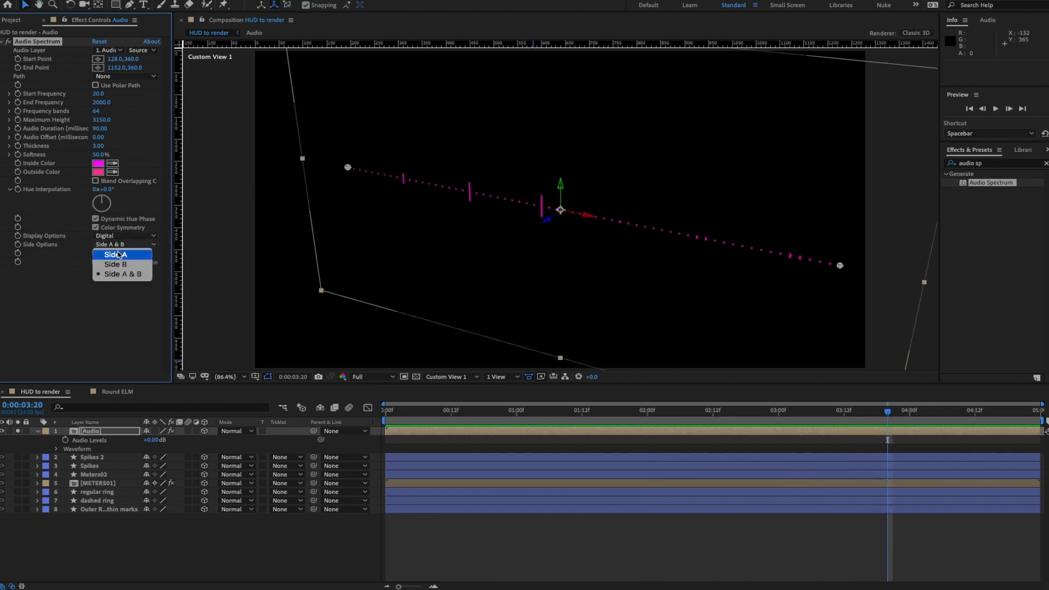
click(119, 254)
key(space)
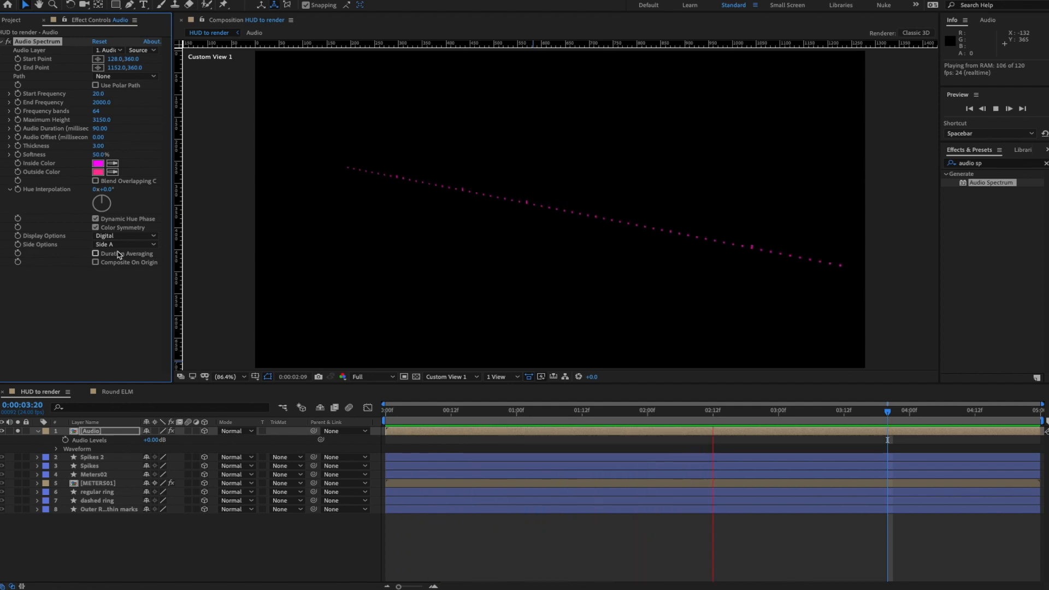
key(space)
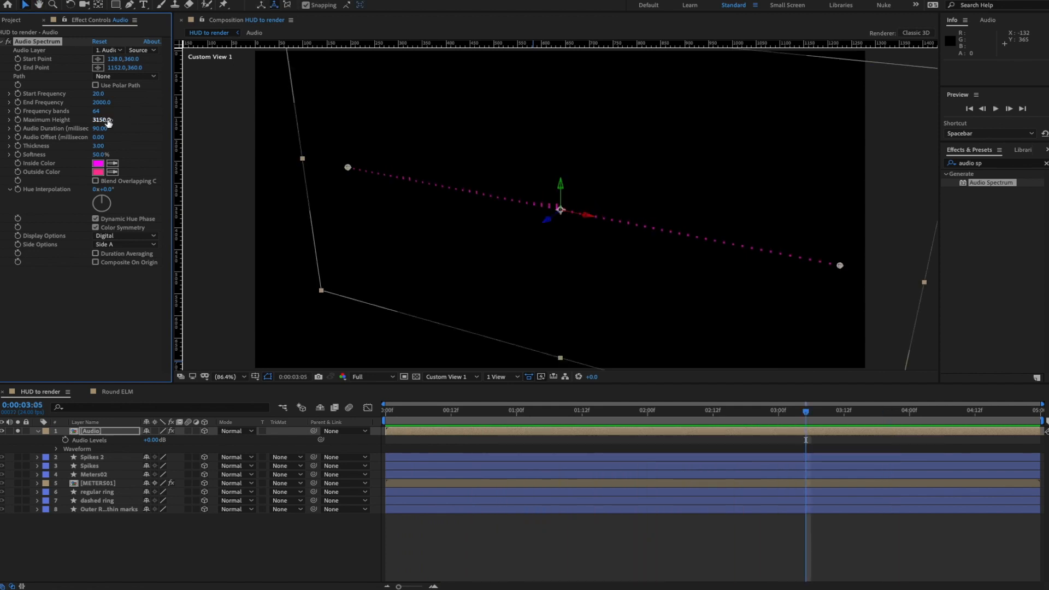
drag(104, 119, 141, 124)
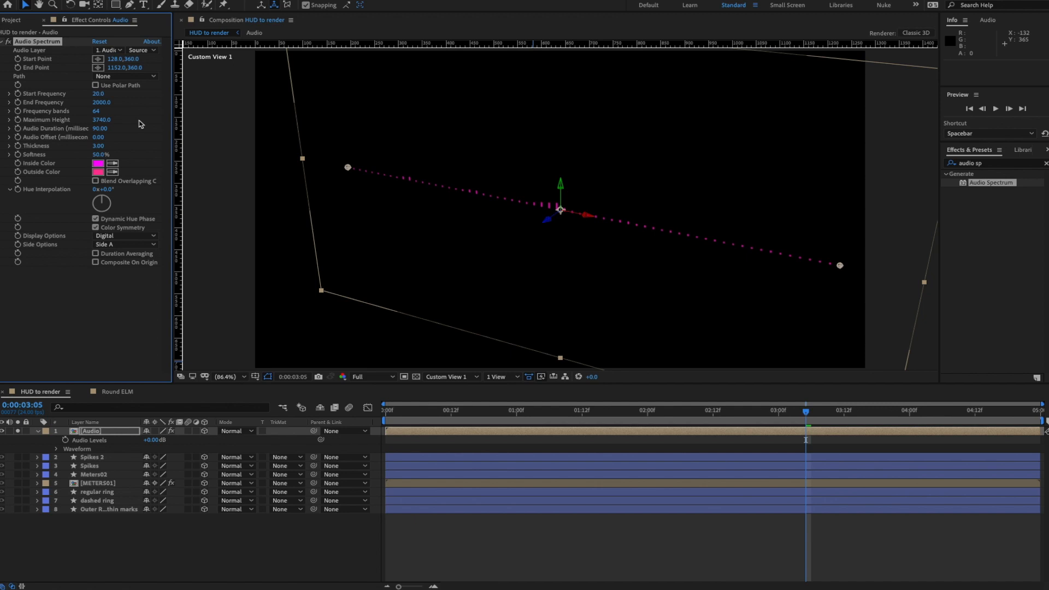
key(space)
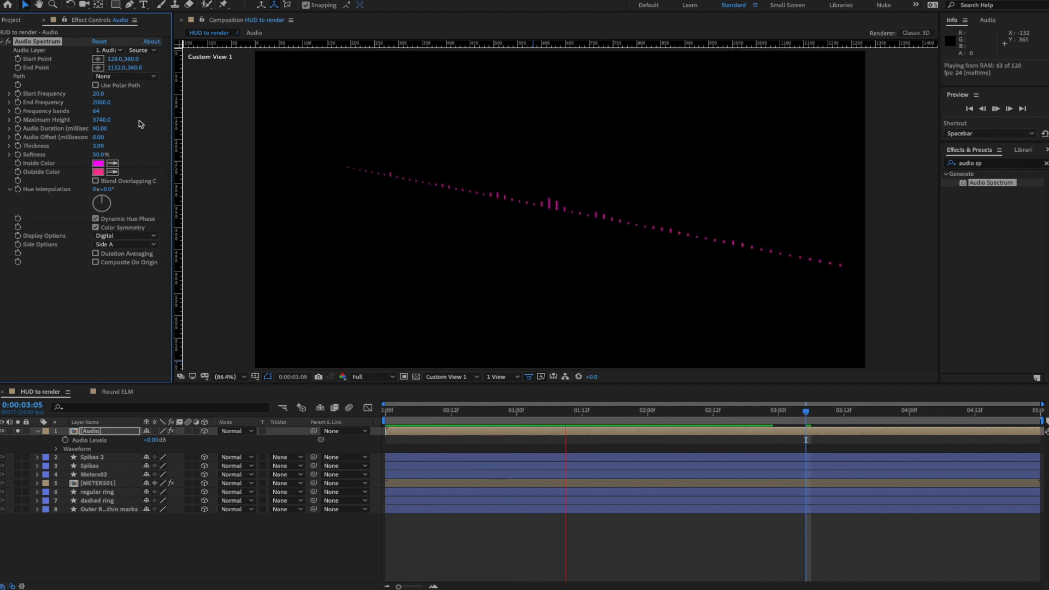
key(space)
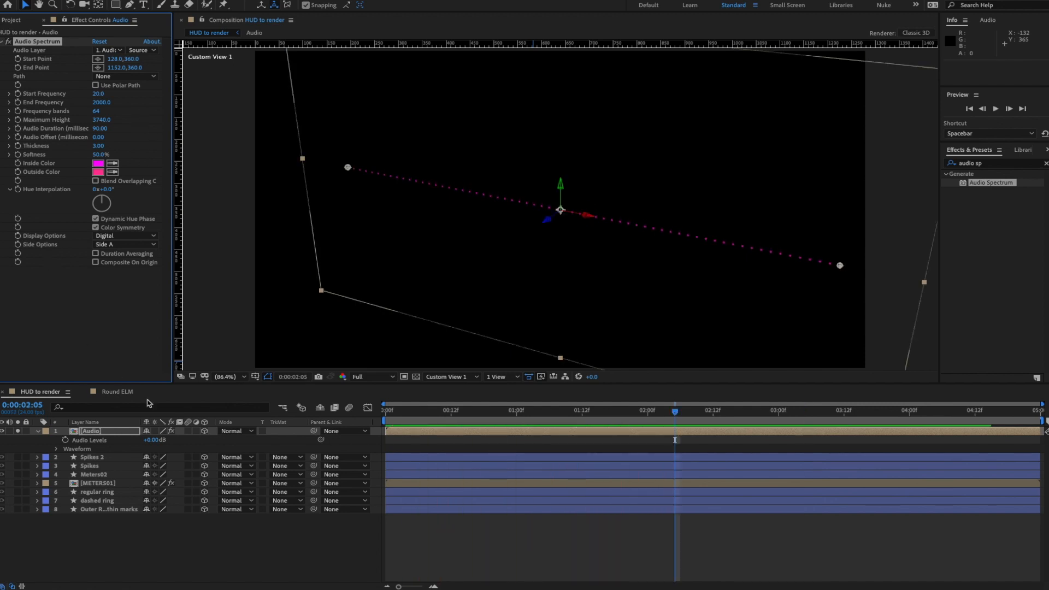
- Switch the Audio layer to 2D, draw an ellipse mask, and set Audio Spectrum Path to Mask 1
click(205, 431)
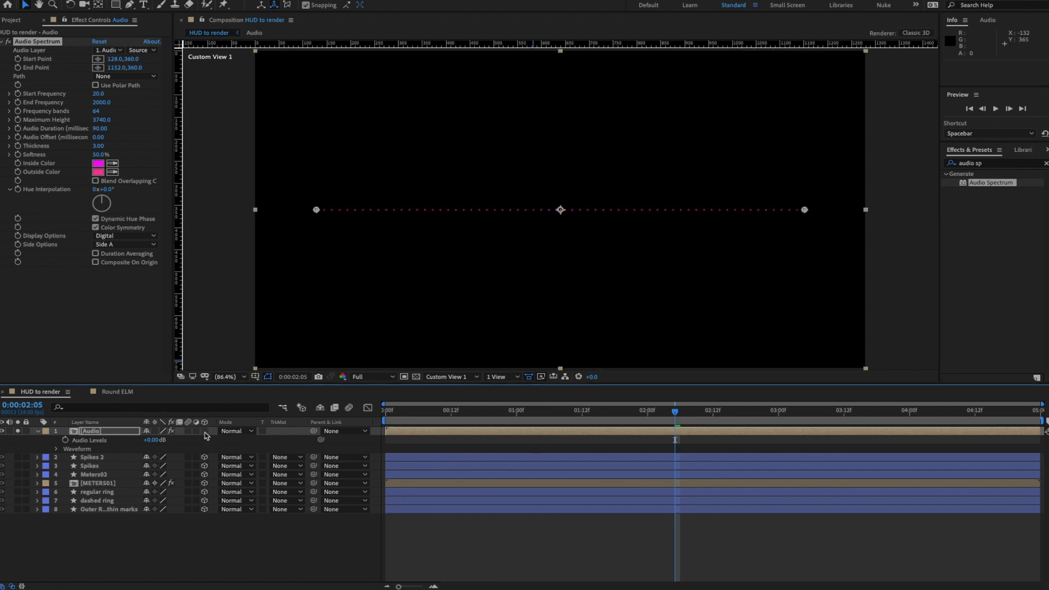
click(90, 433)
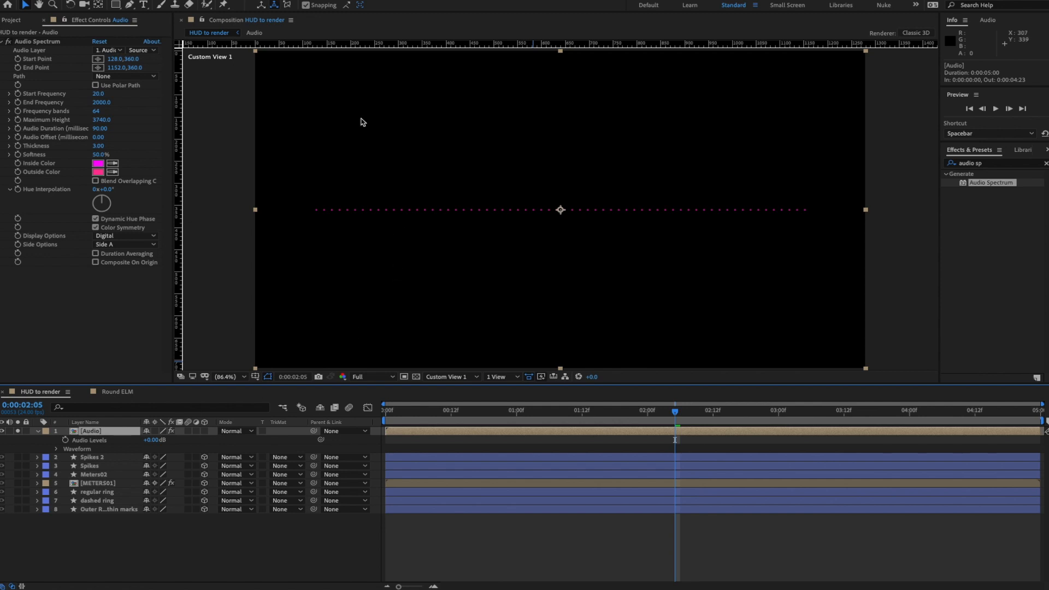
click(117, 5)
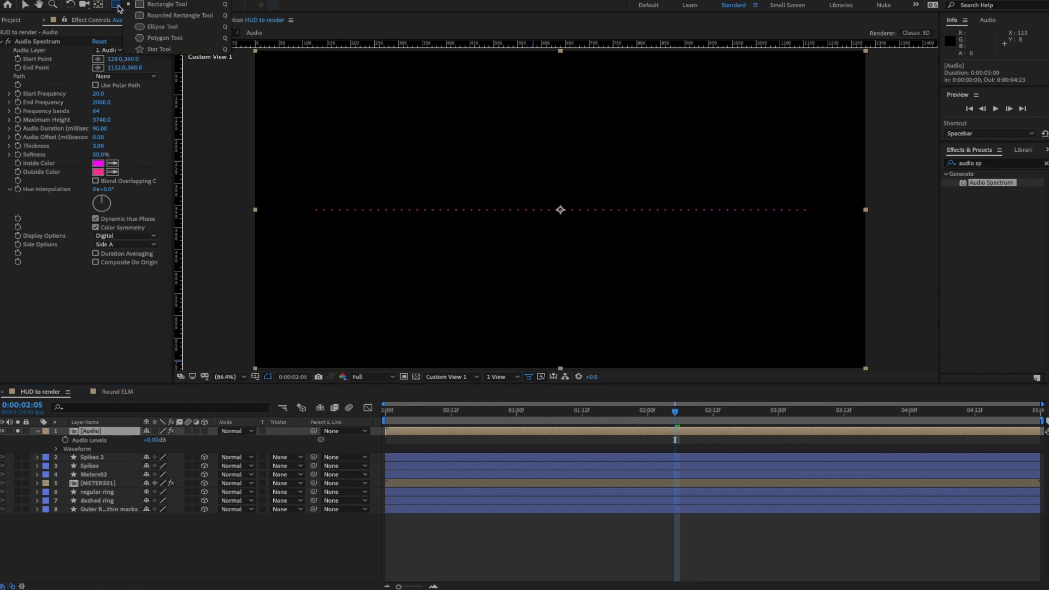
click(146, 29)
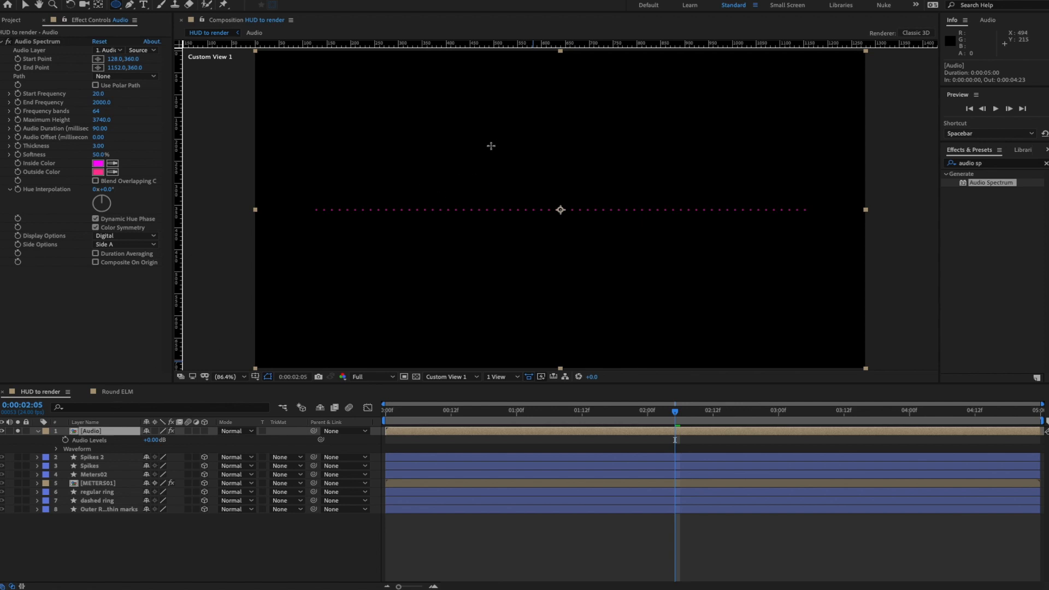
drag(492, 146, 627, 261)
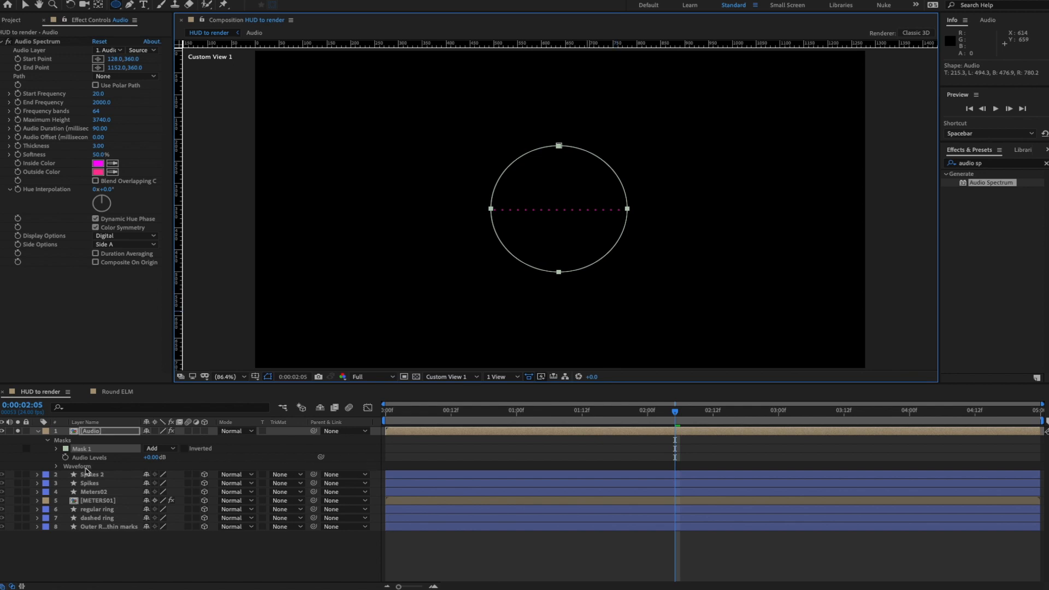
click(131, 76)
click(125, 99)
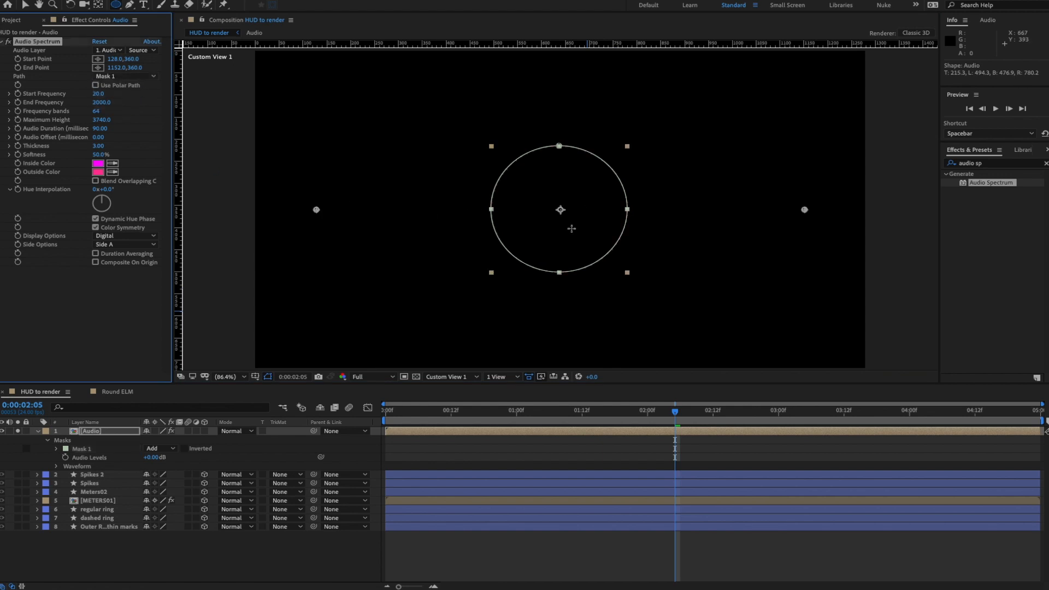
- Preview the spectrum on the circle at 0:00:01:11, then undo the Path change
drag(517, 415, 575, 420)
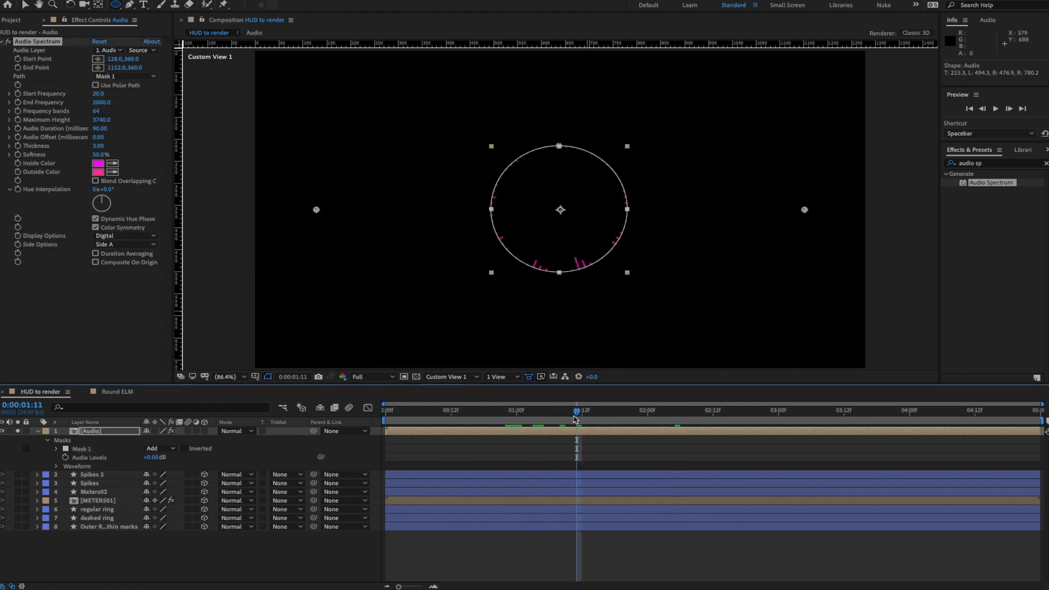
key(space)
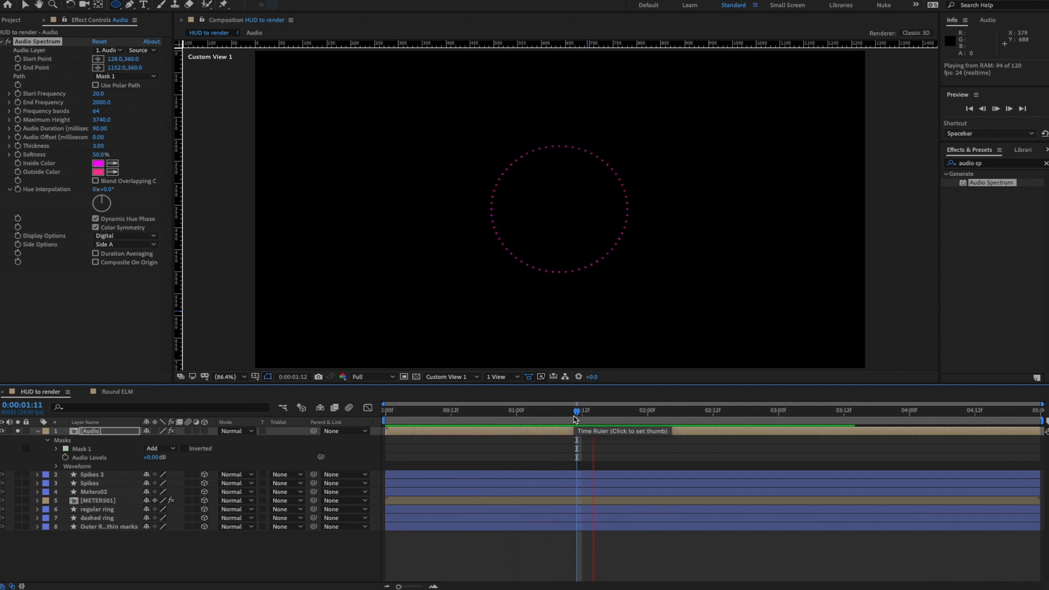
key(space)
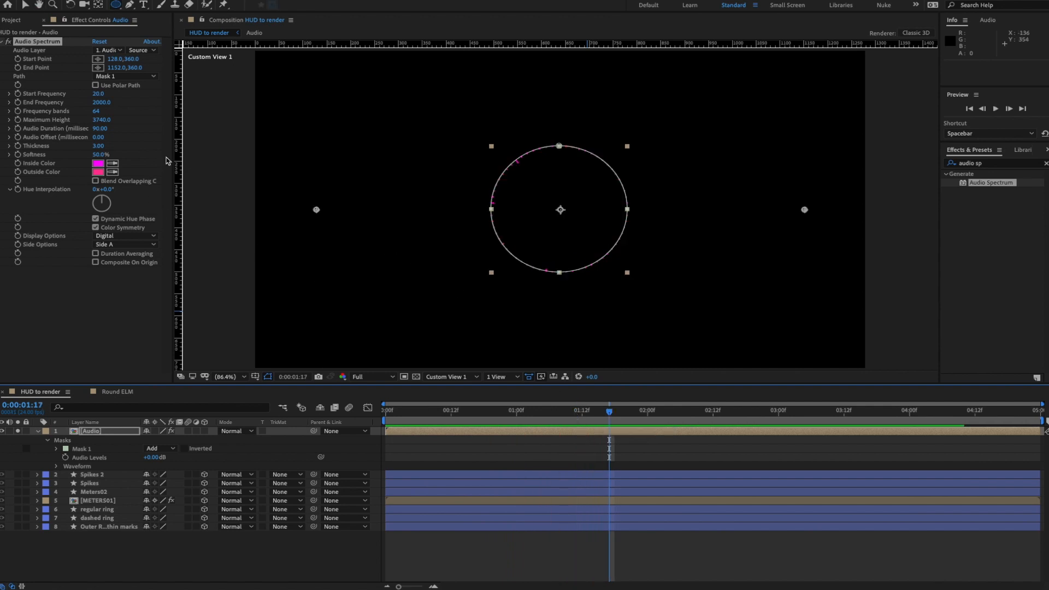
key(ctrl+z)
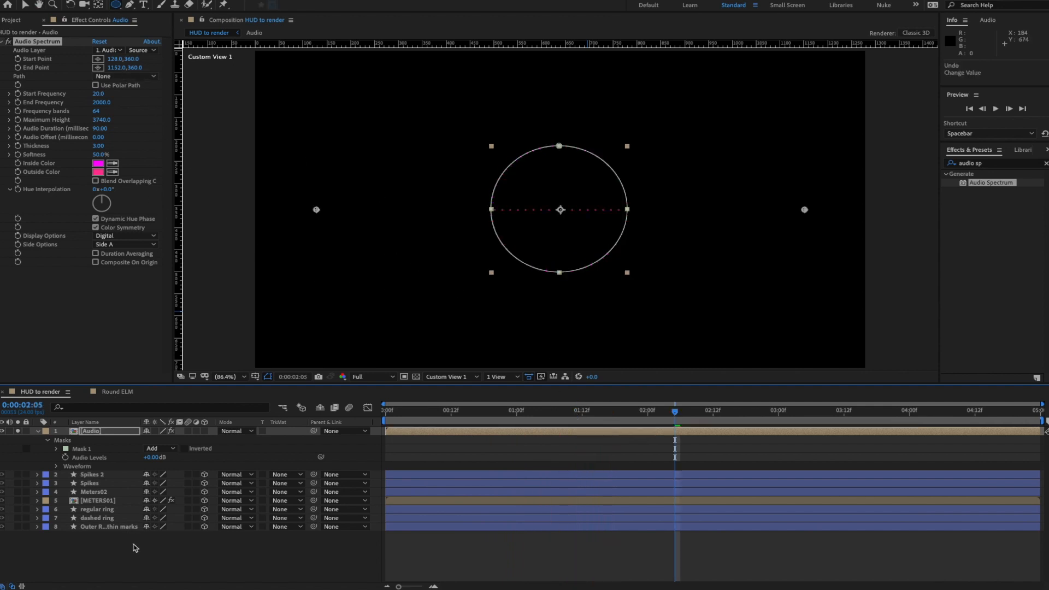
- Make Mask 1 an open path by unchecking Mask and Shape Path > Closed
click(56, 449)
click(97, 458)
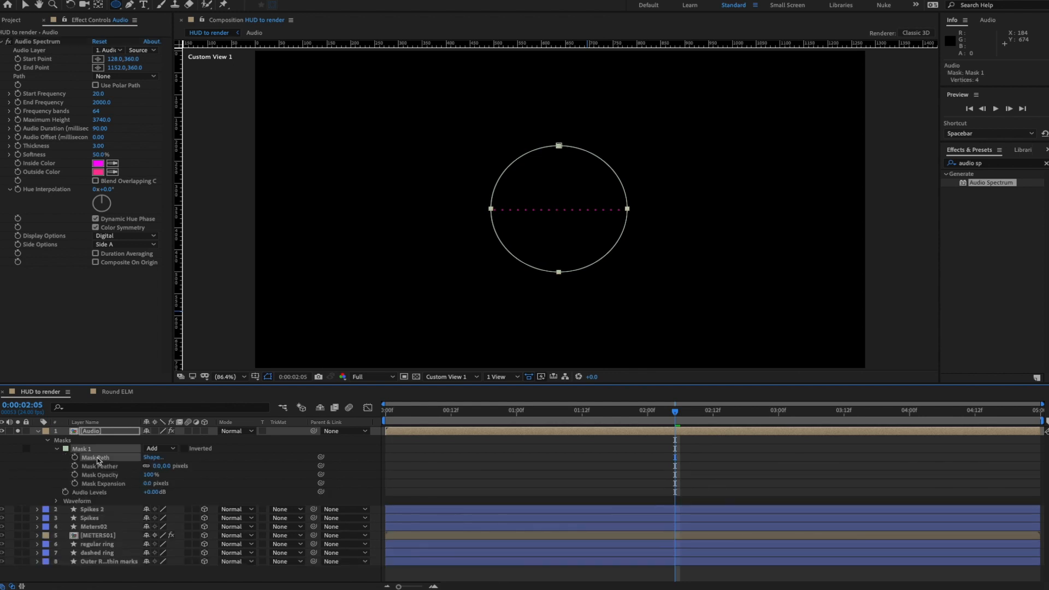
click(25, 4)
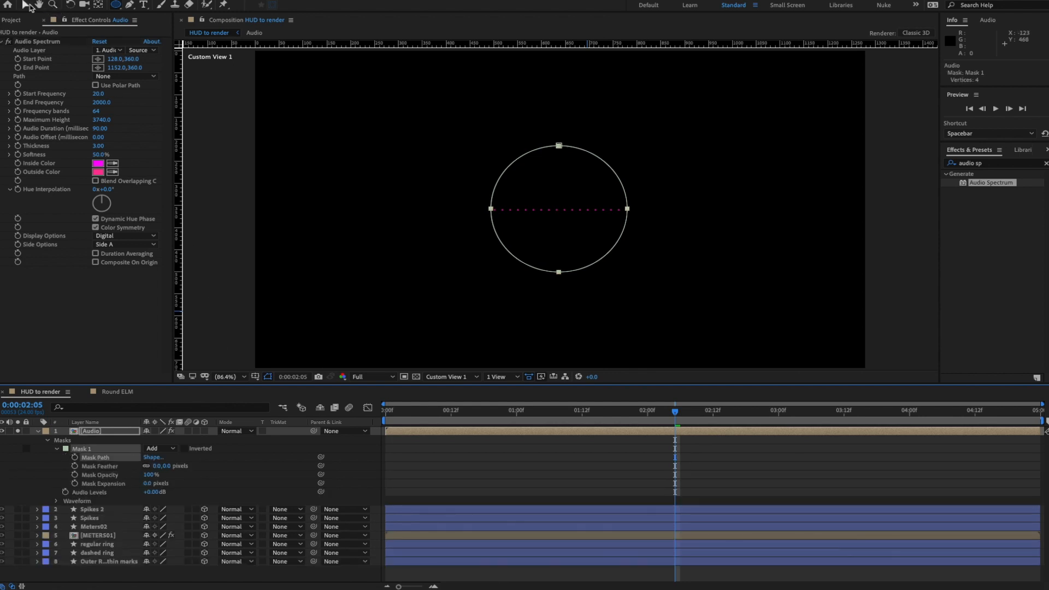
click(559, 271)
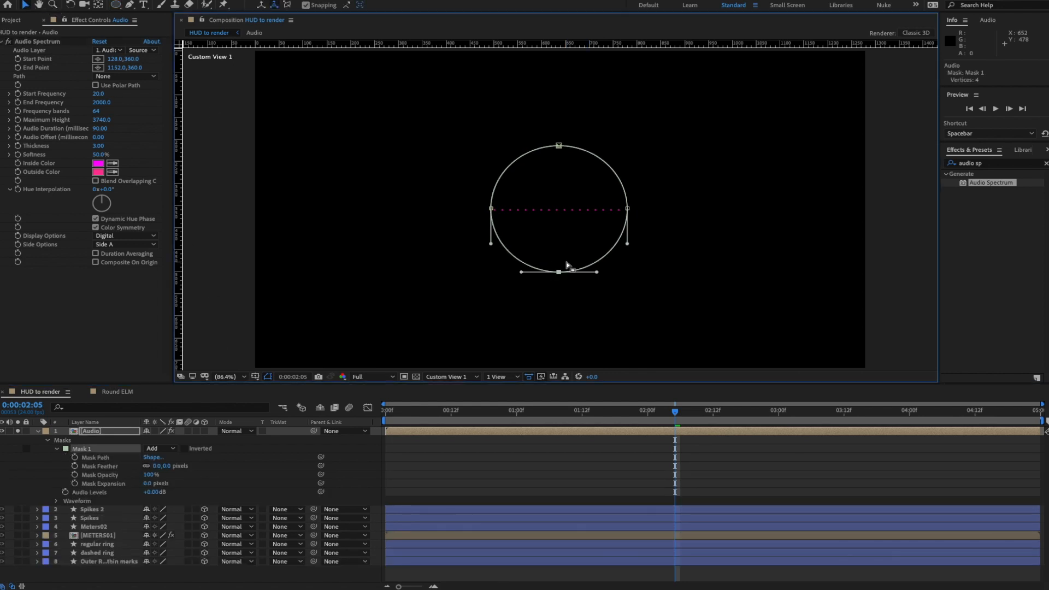
shift+click(629, 209)
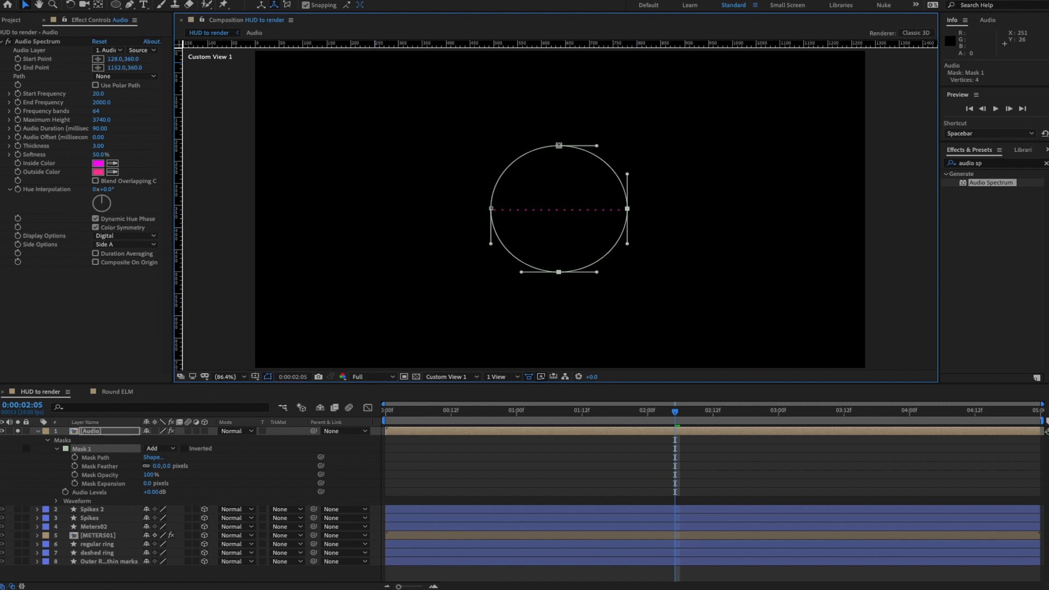
click(204, 1)
mouse_move(239, 70)
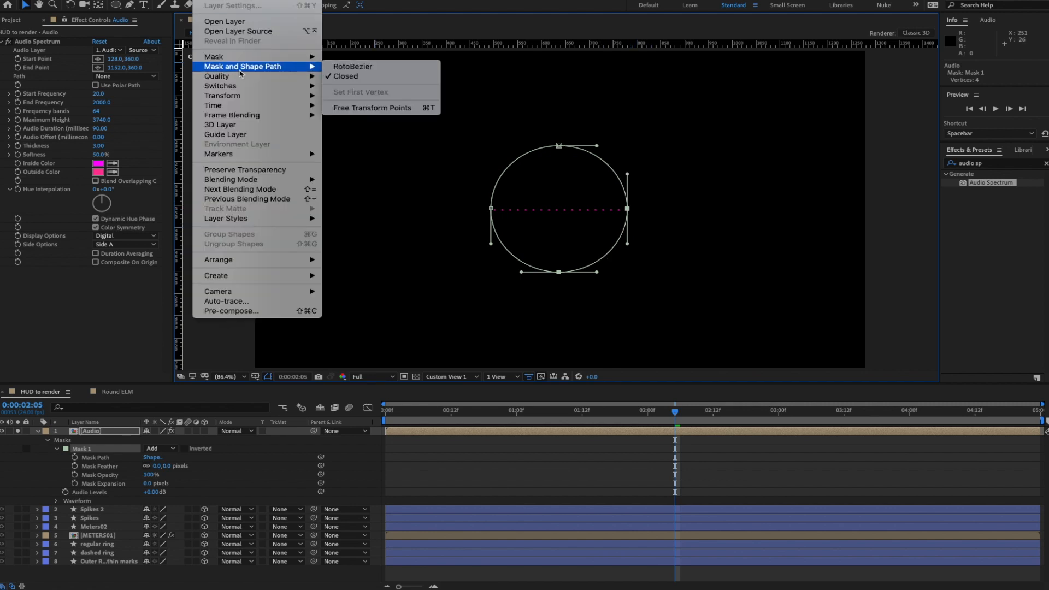
click(351, 77)
click(605, 314)
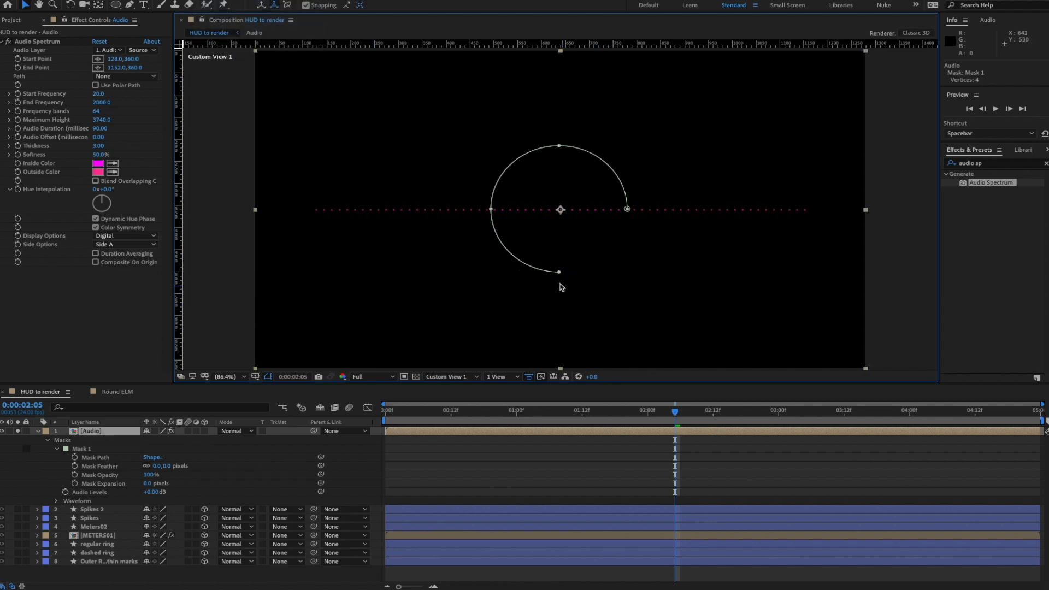
key(ctrl+z)
- Delete the mask's bottom and right vertices, leaving an open quarter-circle arc
click(105, 458)
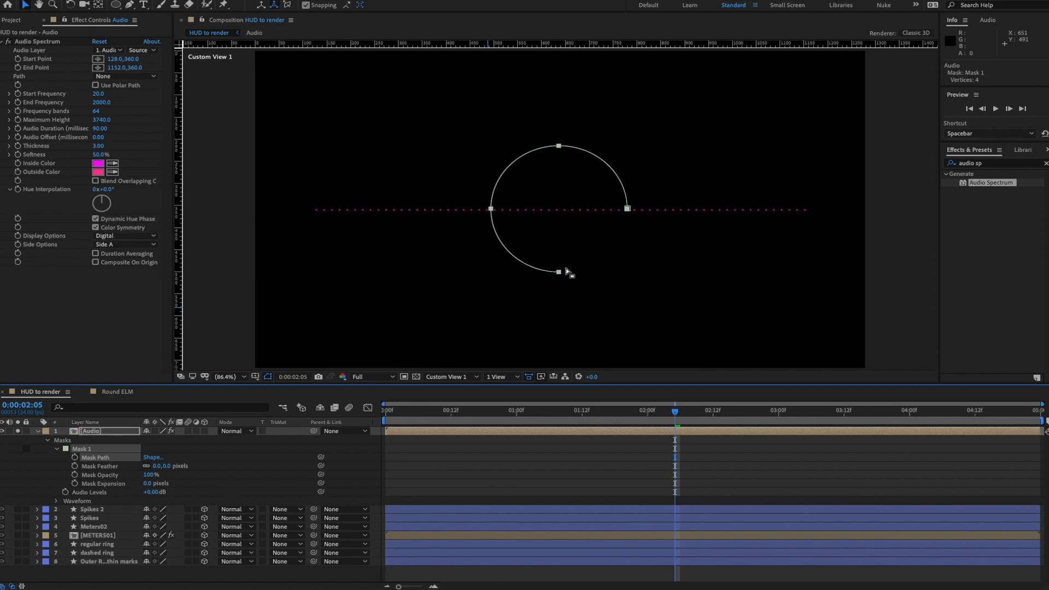
click(557, 274)
key(Delete)
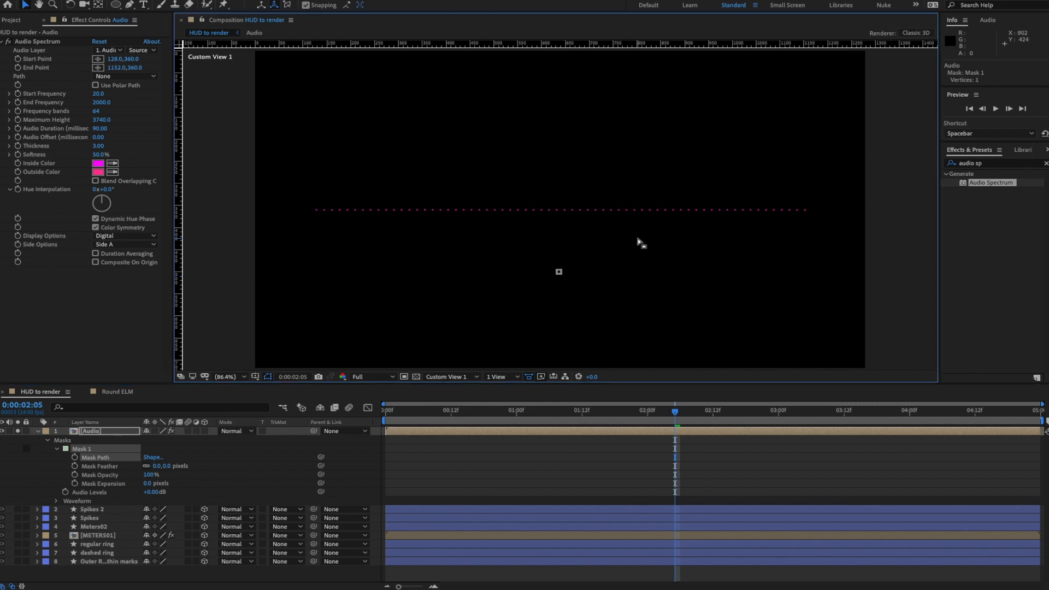
key(ctrl+z)
click(559, 272)
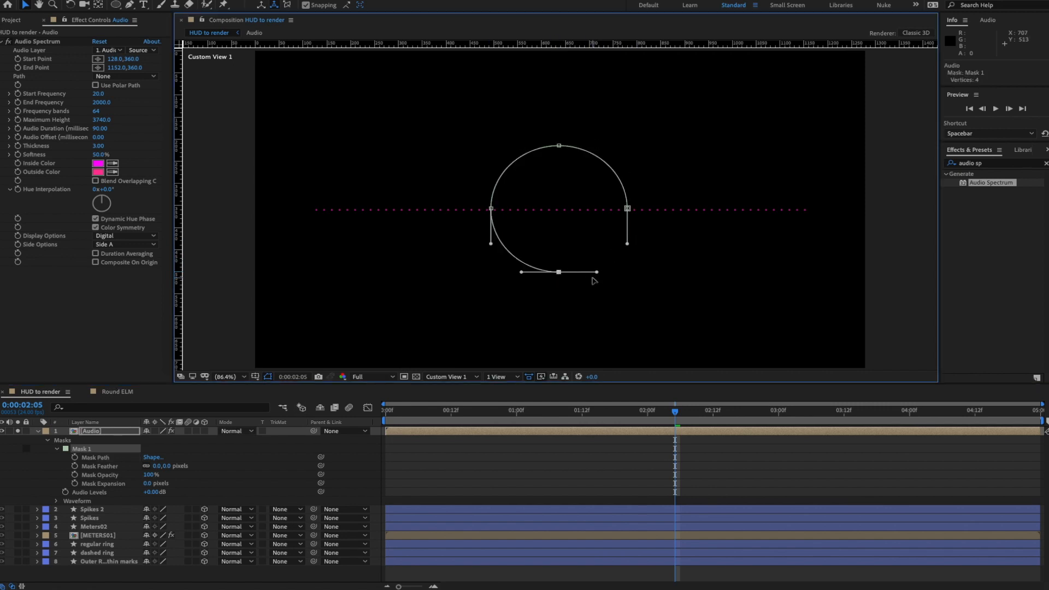
key(Delete)
click(627, 209)
key(Delete)
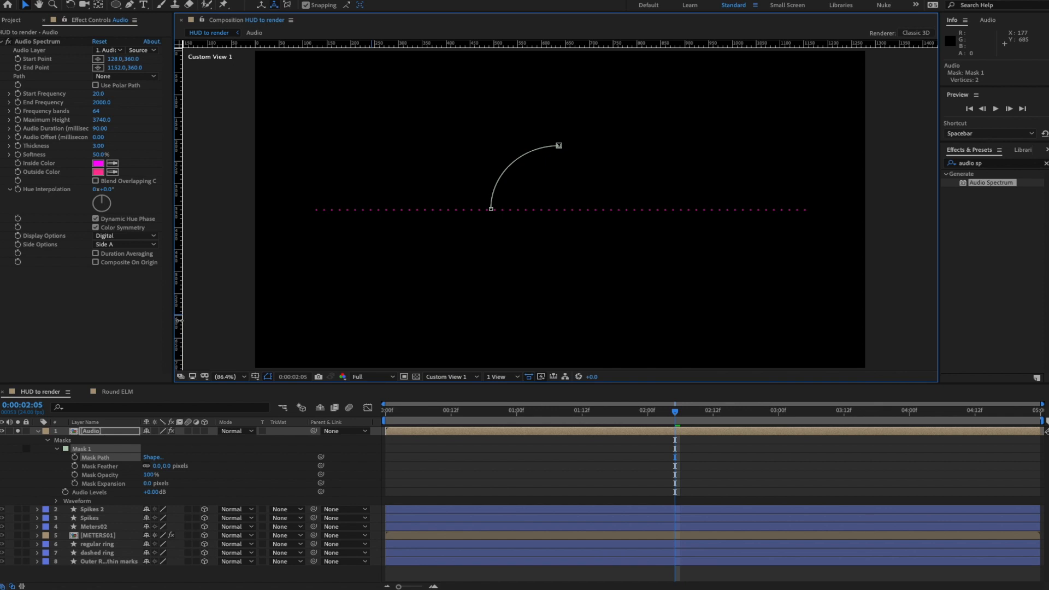
click(123, 76)
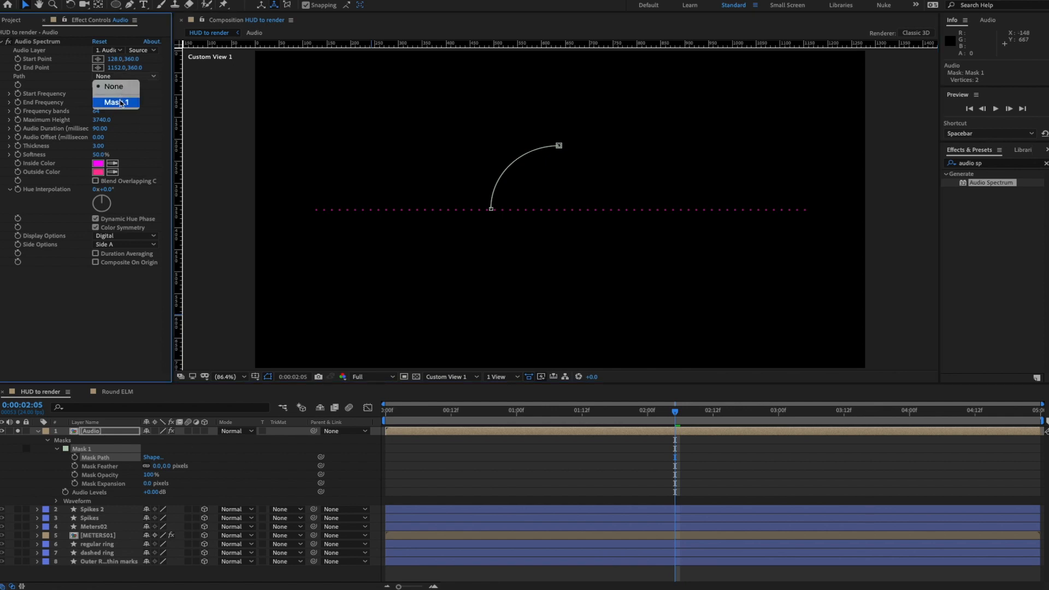
- Set the Audio Spectrum Path to the arc Mask 1, preview it, and unsolo the layer
click(116, 102)
key(space)
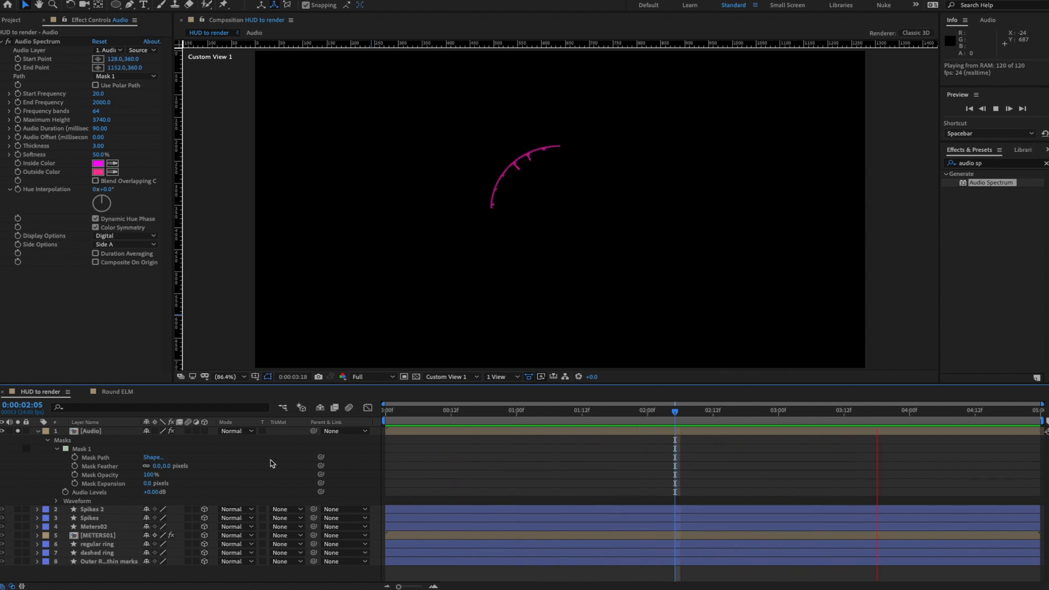
key(space)
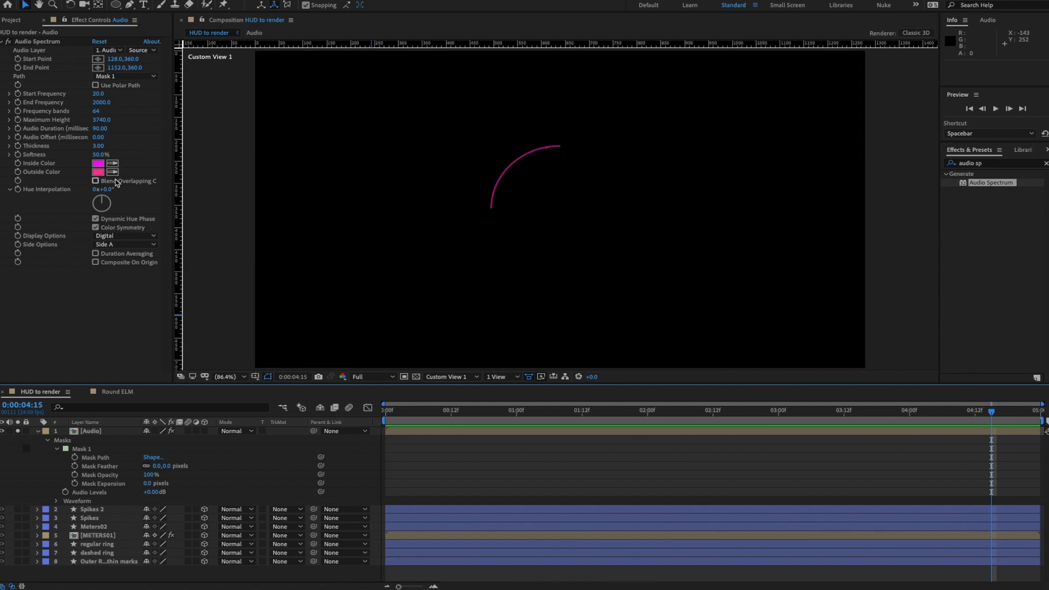
click(18, 431)
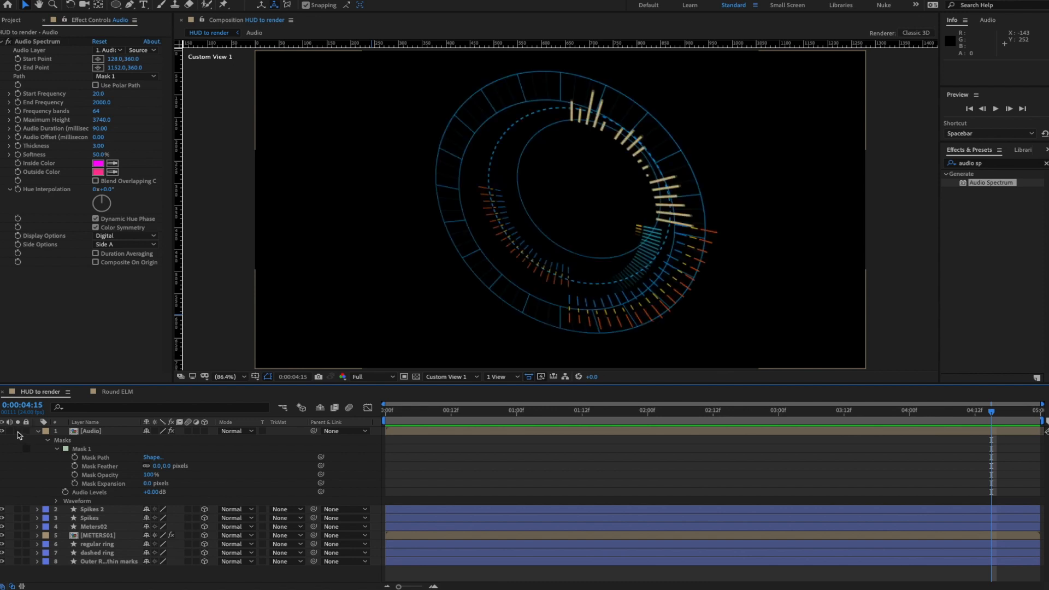
- Sample the HUD ring's blue for the spectrum's Inside and Outside colours
click(115, 163)
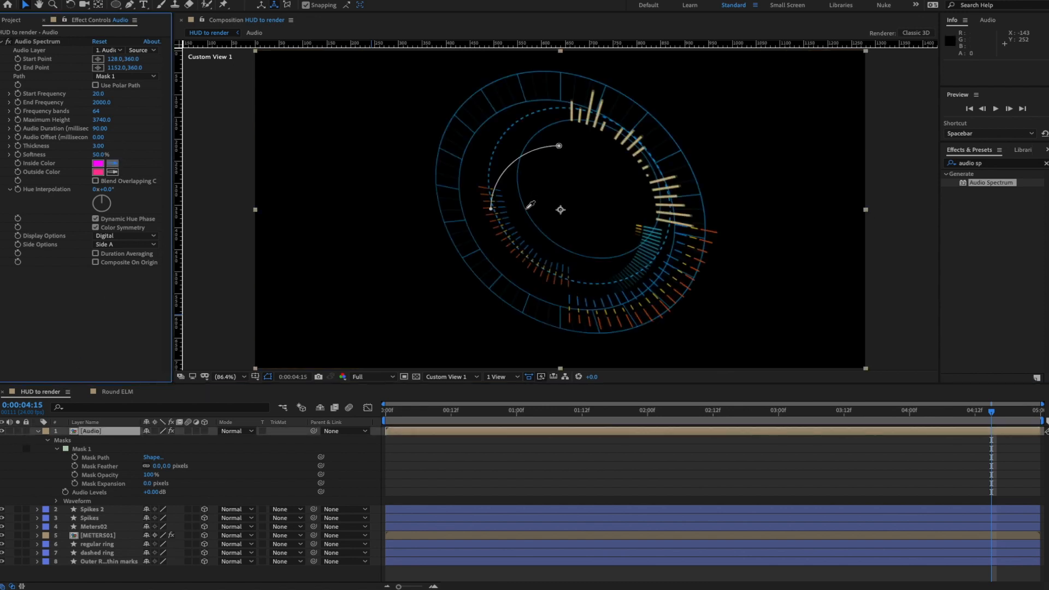
click(527, 211)
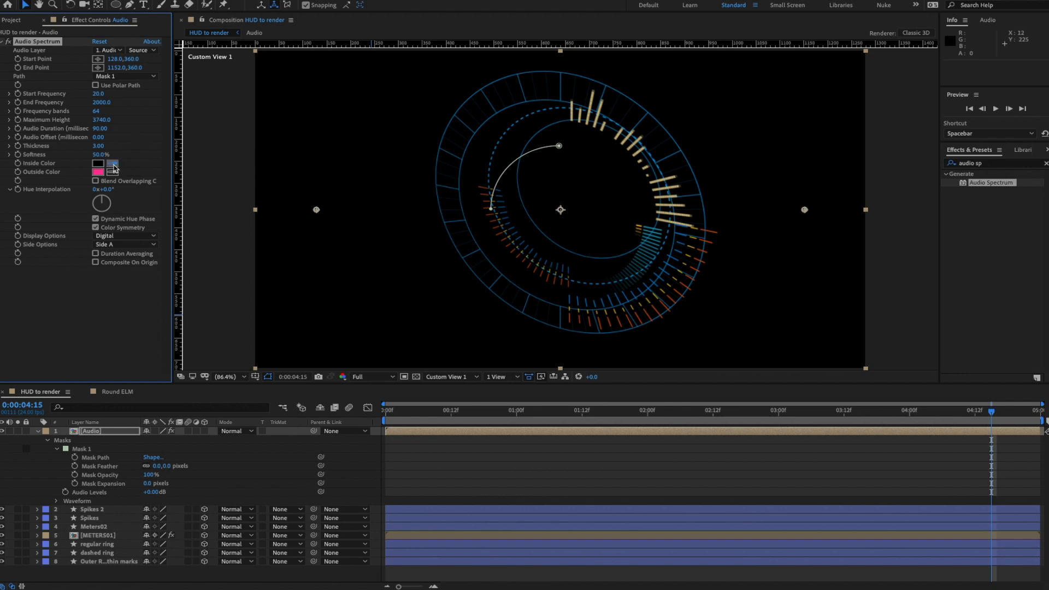
click(468, 158)
click(112, 173)
click(98, 162)
- Preview the blue spectrum soloed, then unsolo Audio and preview the full HUD
click(19, 432)
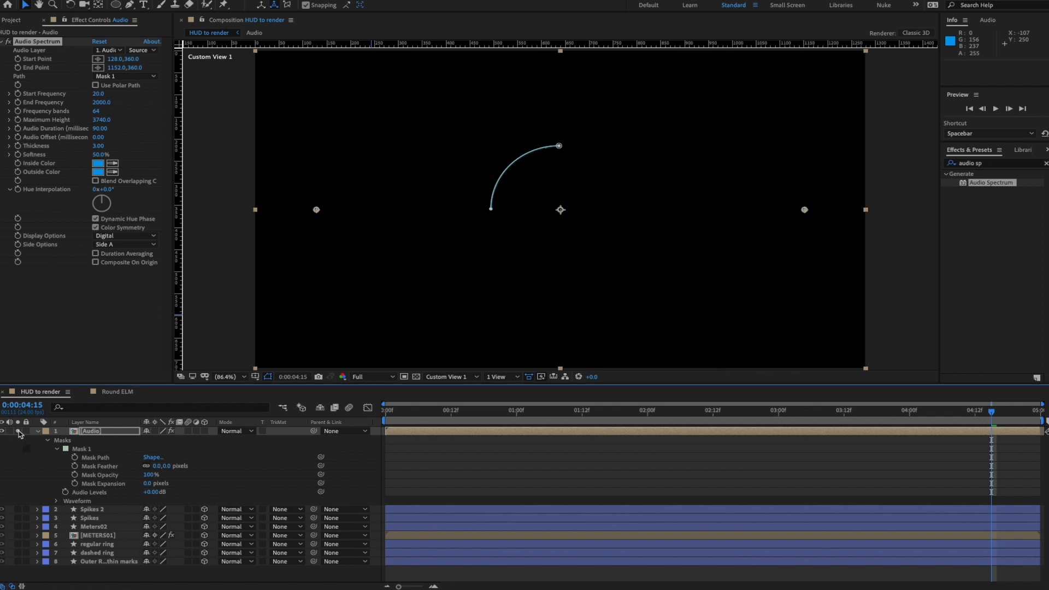
key(space)
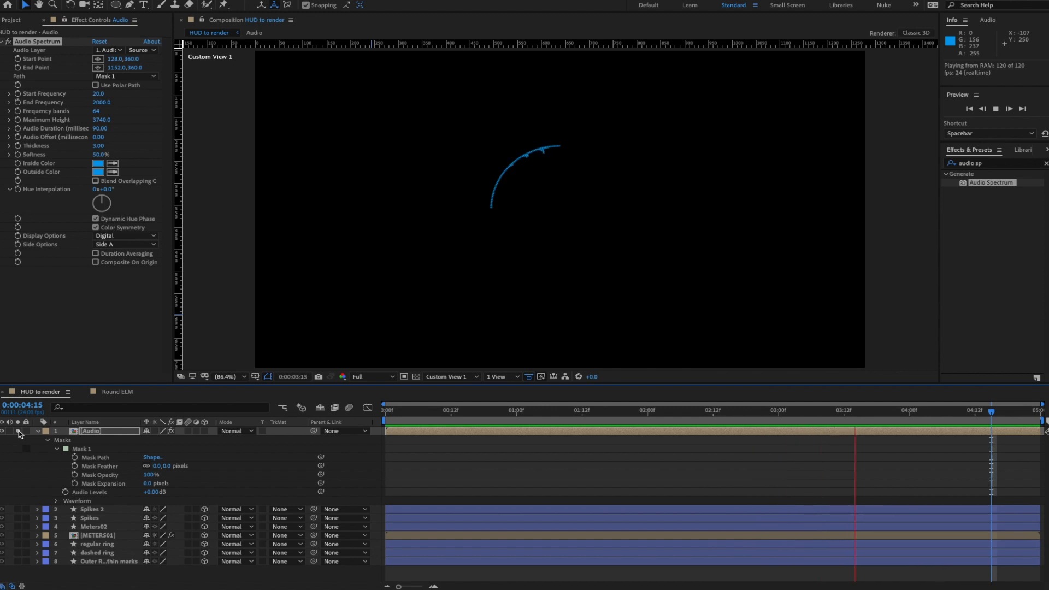
key(space)
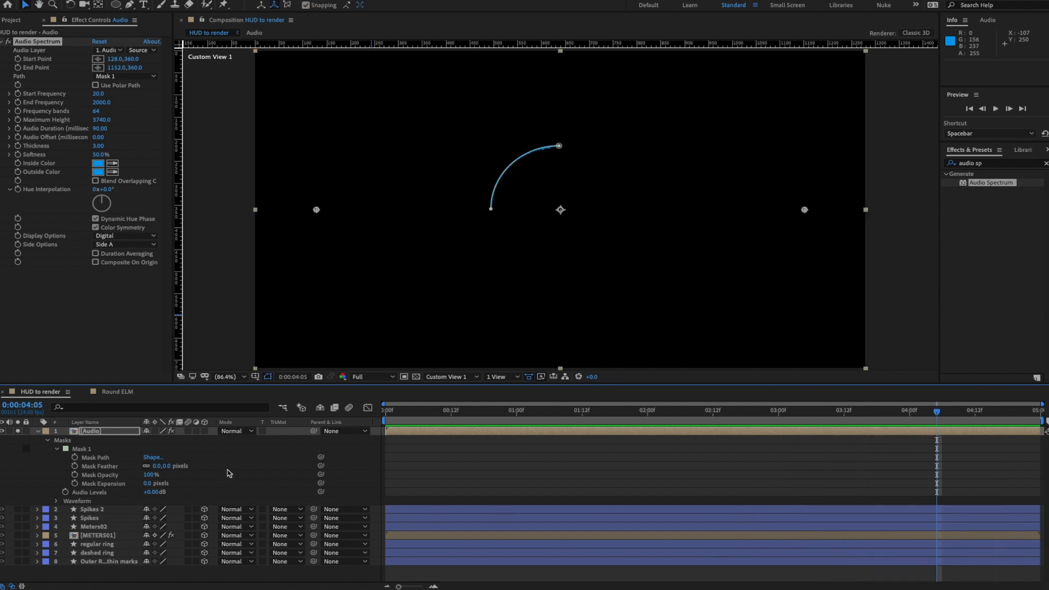
click(229, 473)
click(79, 432)
click(18, 431)
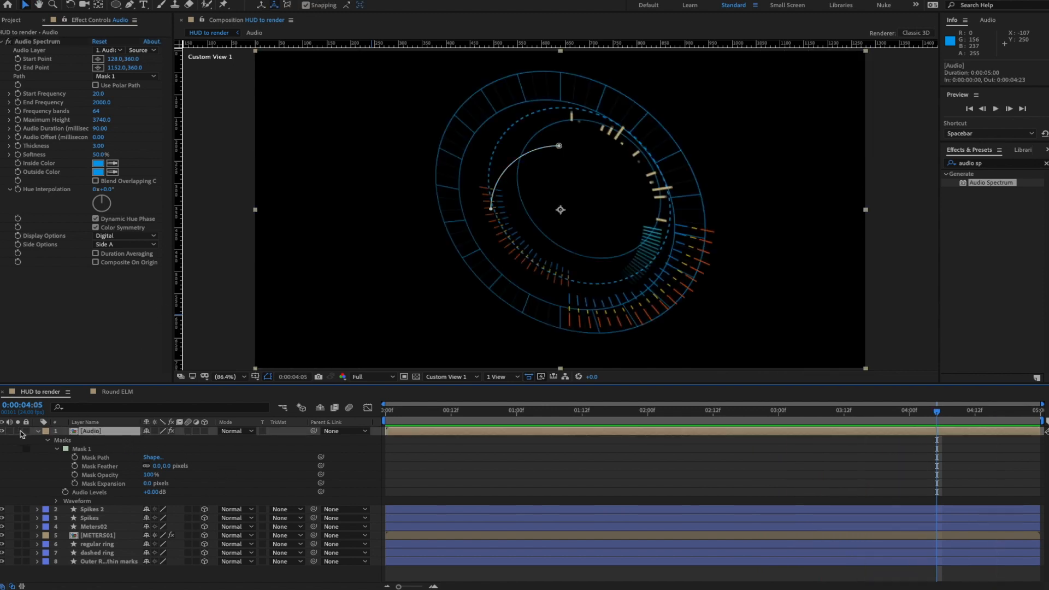
key(space)
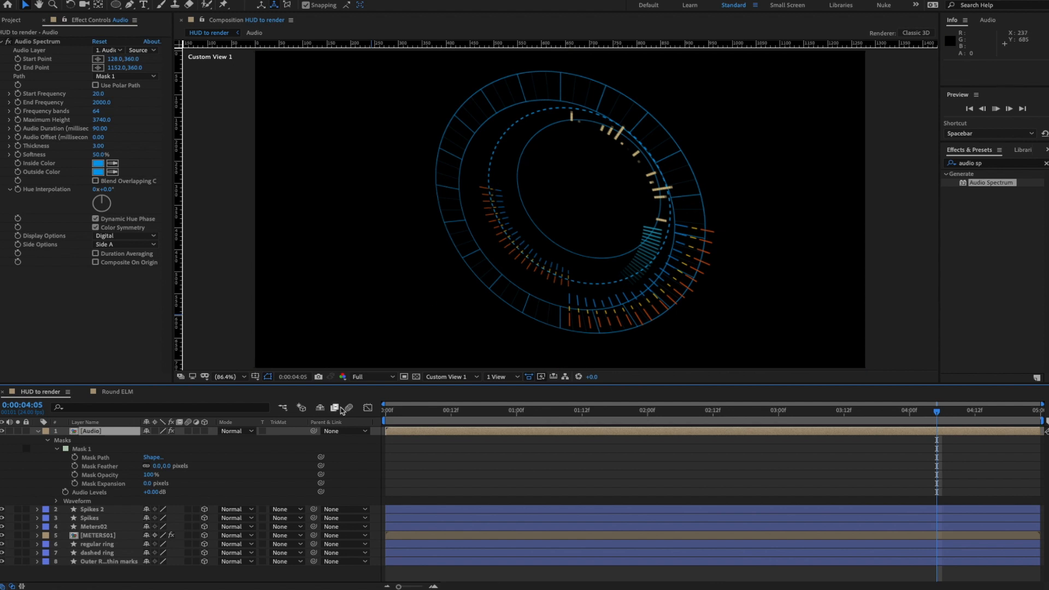
key(space)
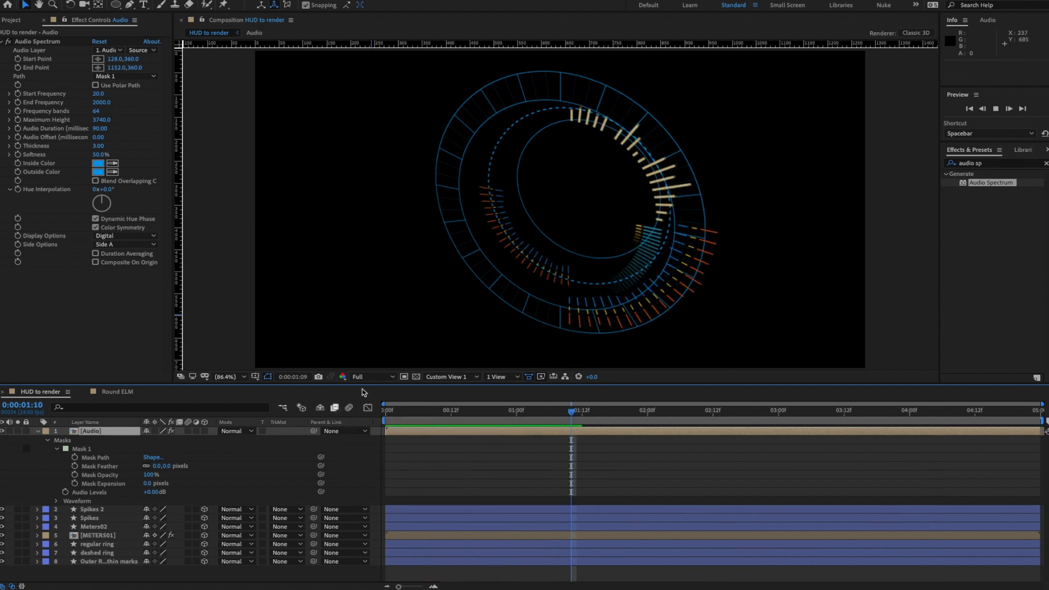
- Make the Audio layer 3D and switch the viewer to the Front view
click(205, 431)
key(space)
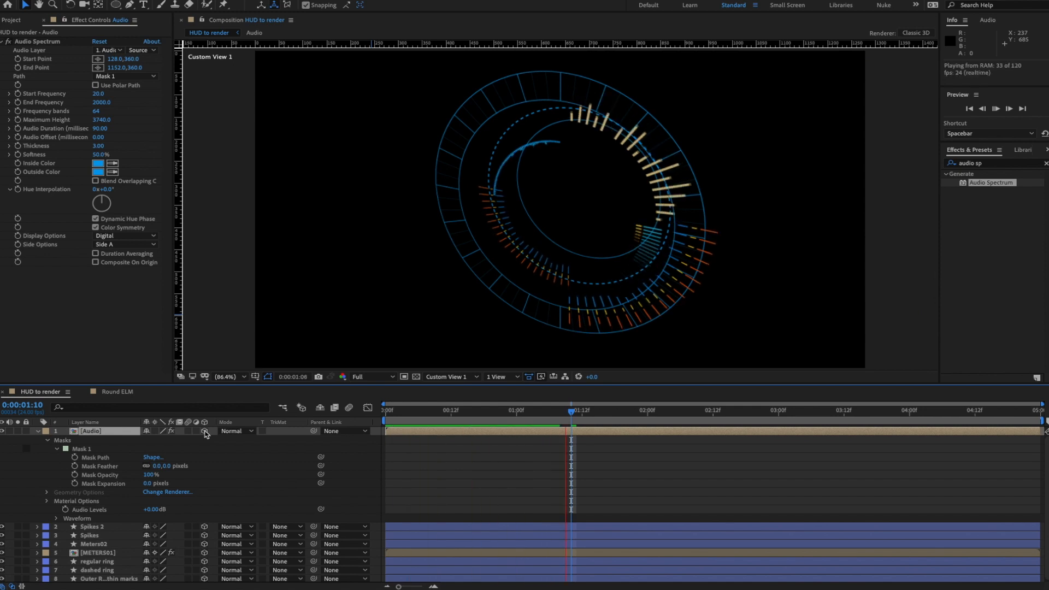
key(space)
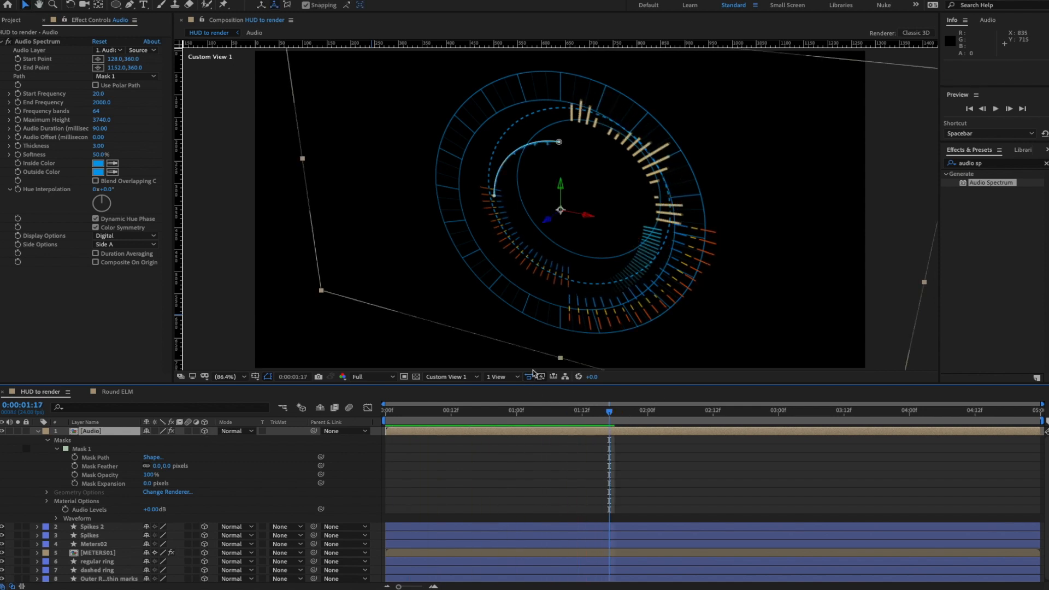
click(502, 377)
click(448, 377)
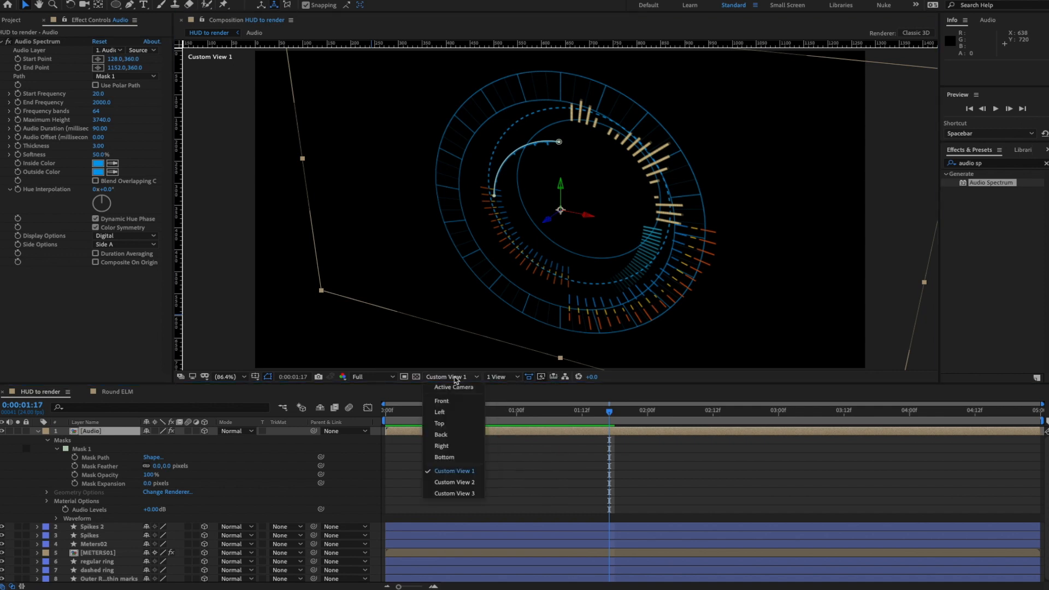
click(442, 401)
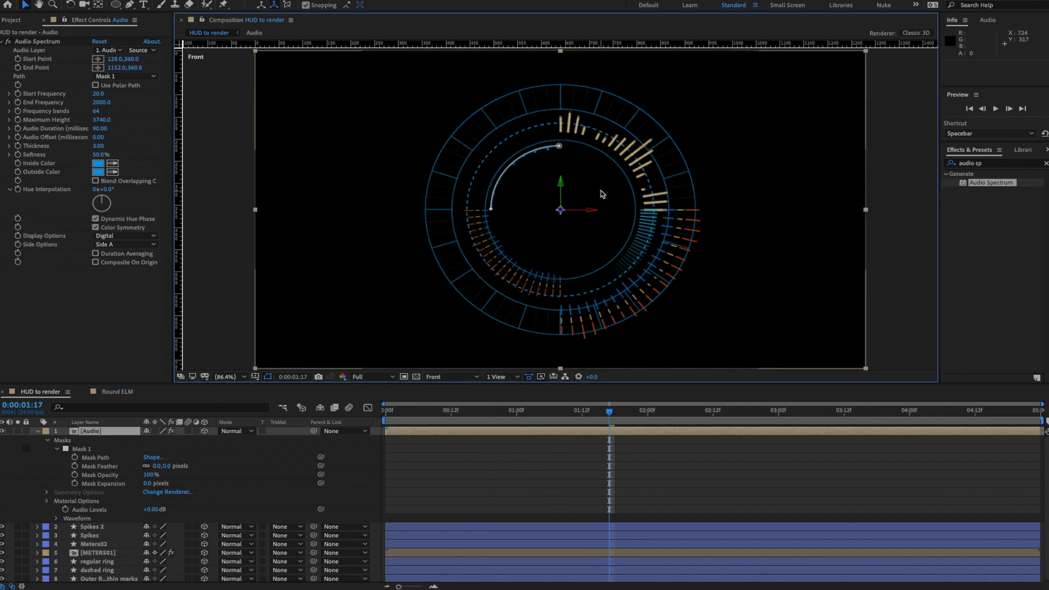
- Enlarge the Audio layer and set its Z Rotation to -90°
key(s)
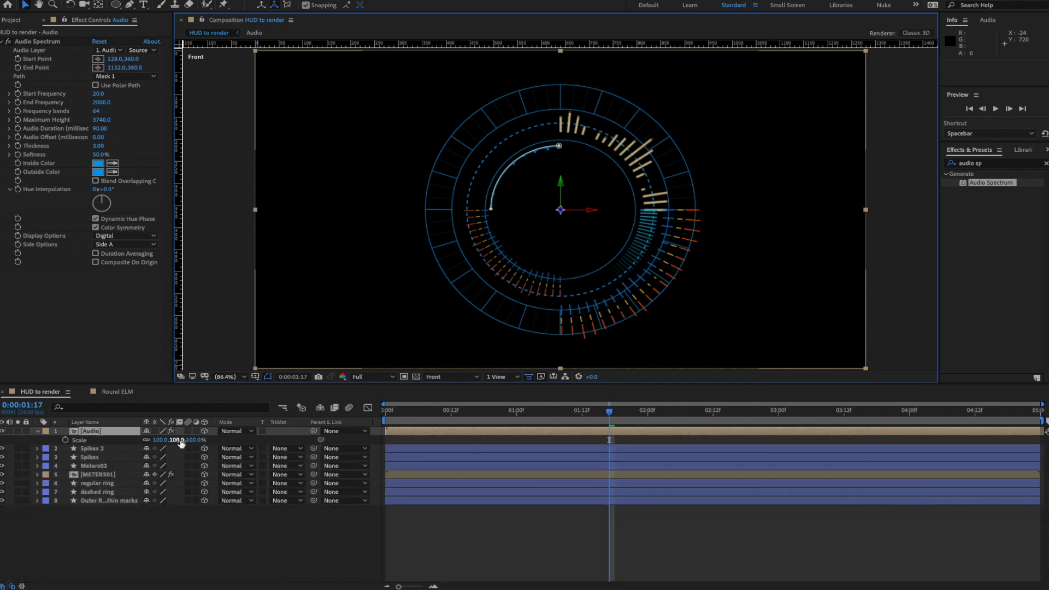
drag(175, 441, 208, 440)
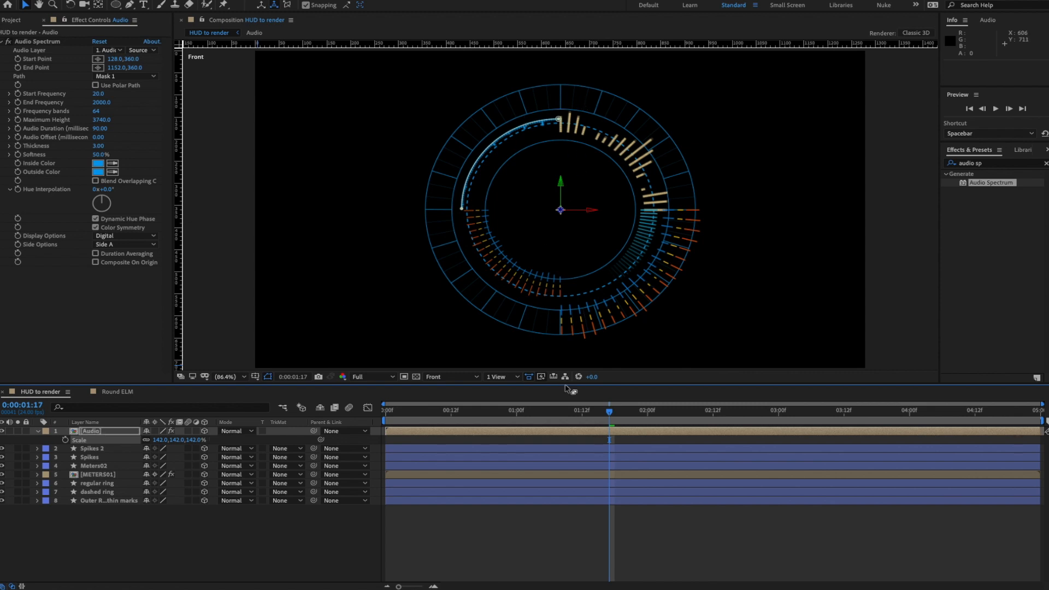
drag(613, 415, 361, 407)
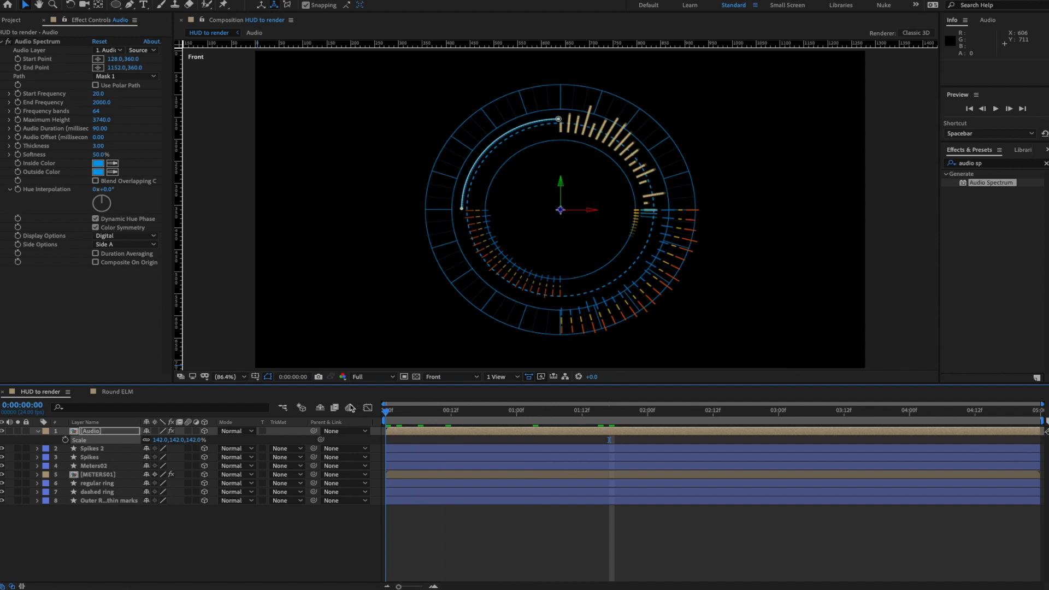
click(90, 431)
key(r)
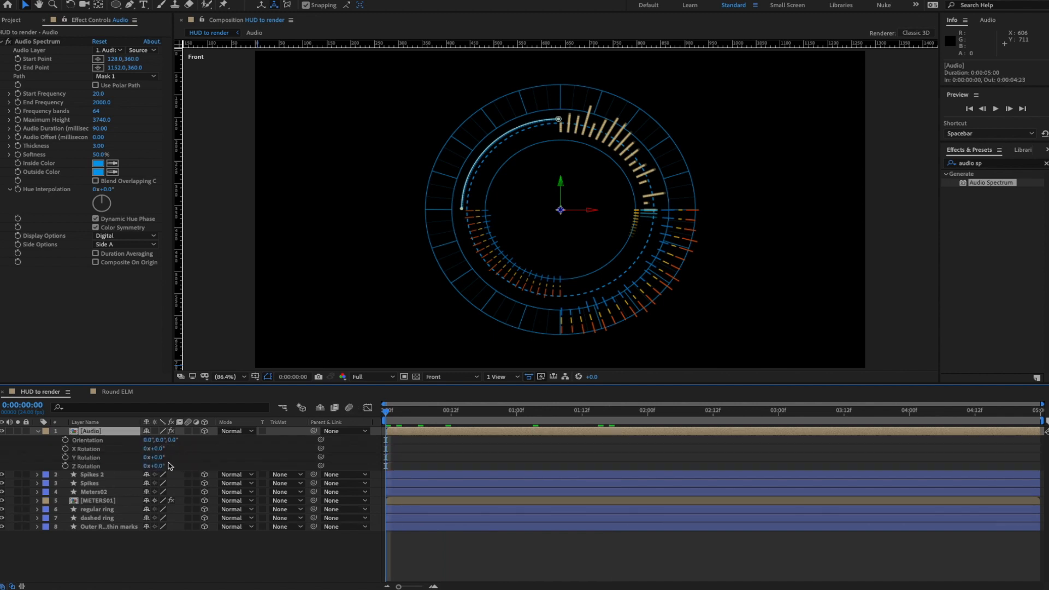
drag(162, 468, 113, 471)
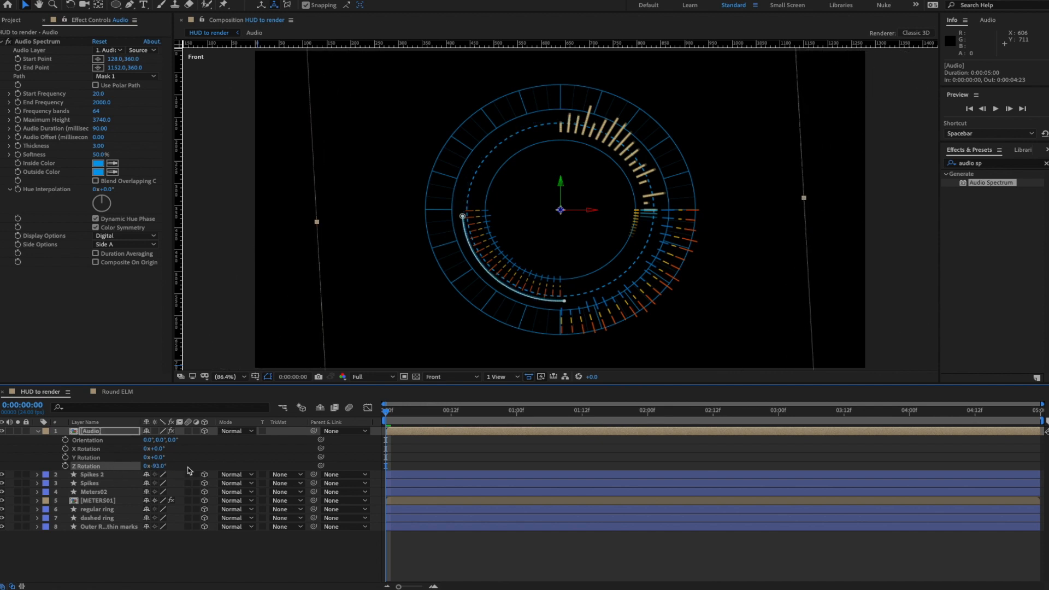
click(161, 466)
text(-90)
key(Return)
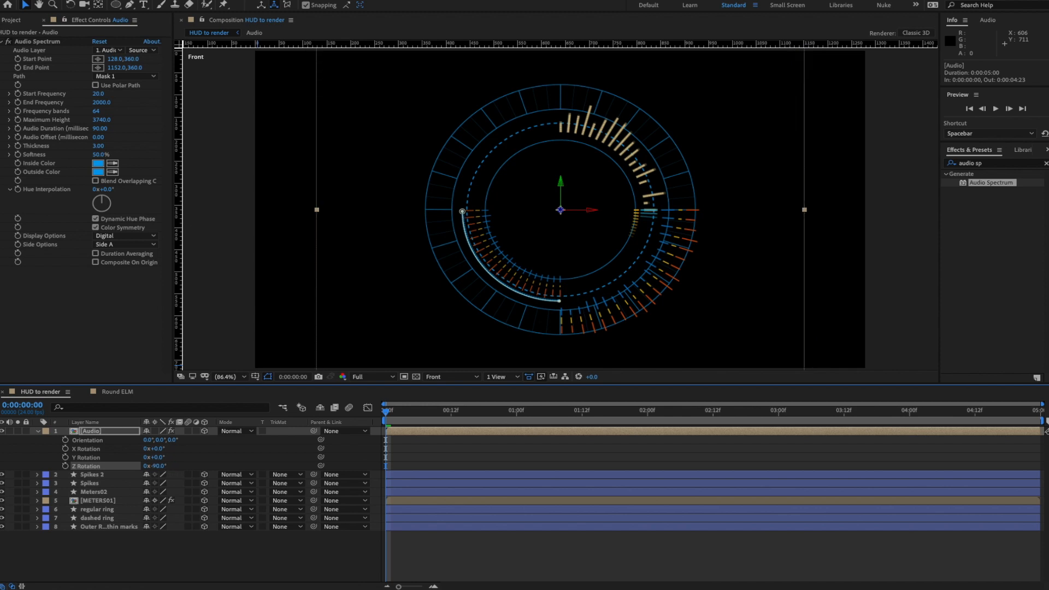
- Scale the Audio layer up to about 148% to fit the blue arc
key(s)
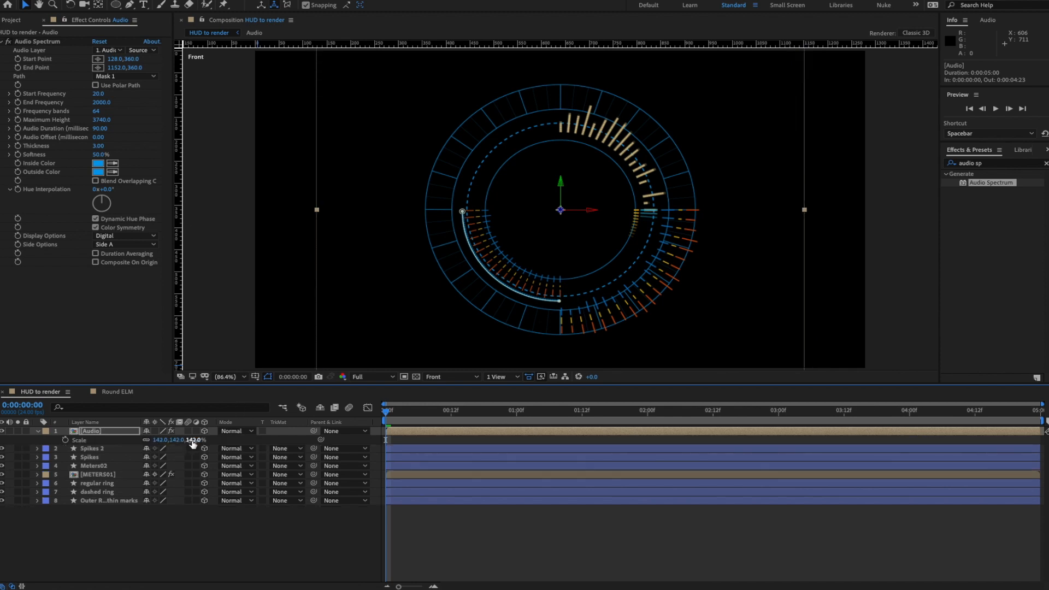
drag(188, 440, 226, 441)
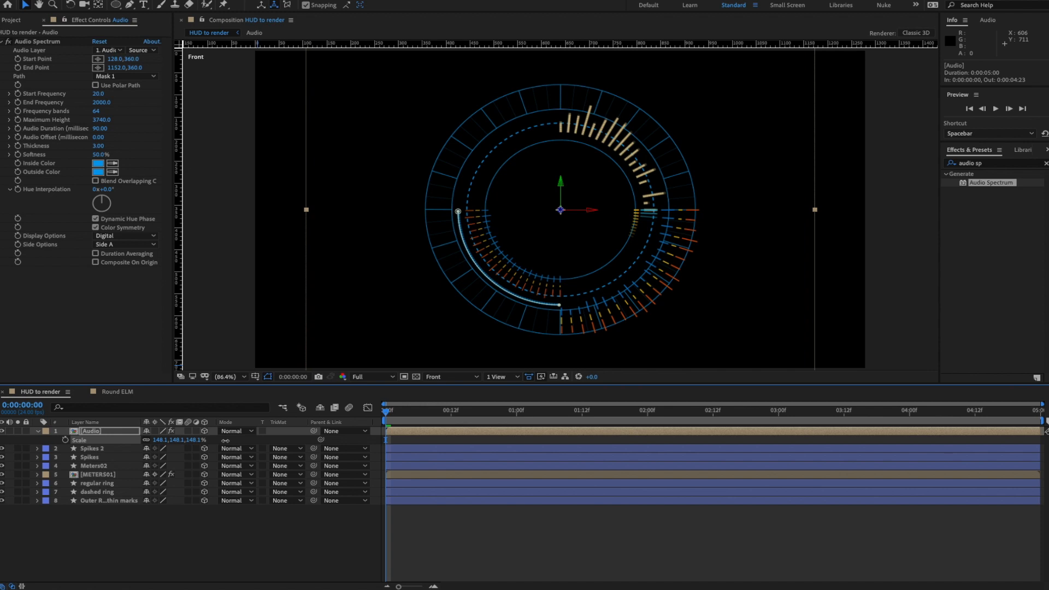
click(457, 377)
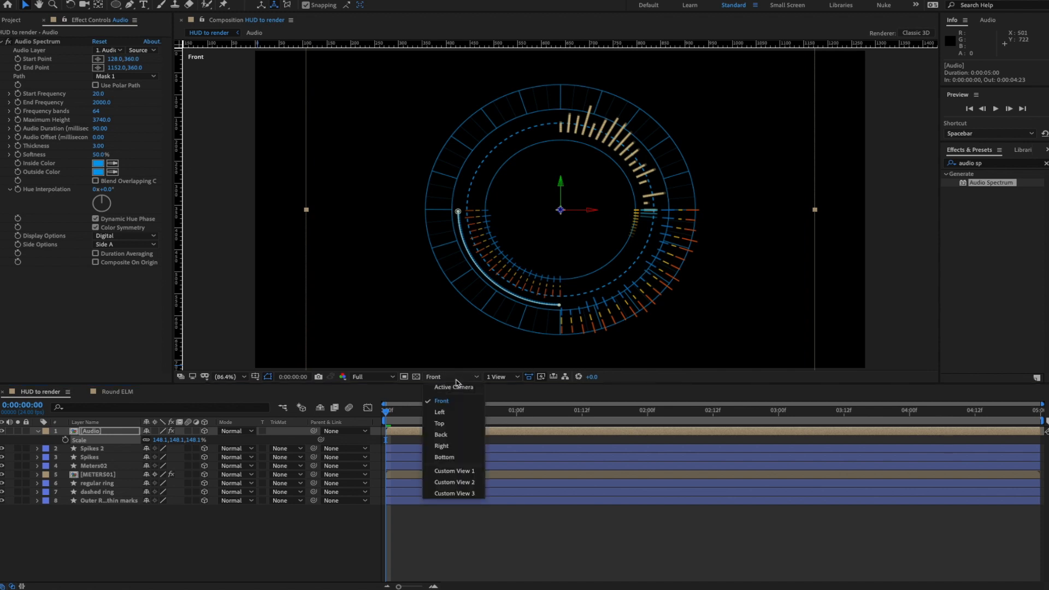
- Return to the tilted Custom View 1, orbit it, and preview the spectrum animation
click(458, 471)
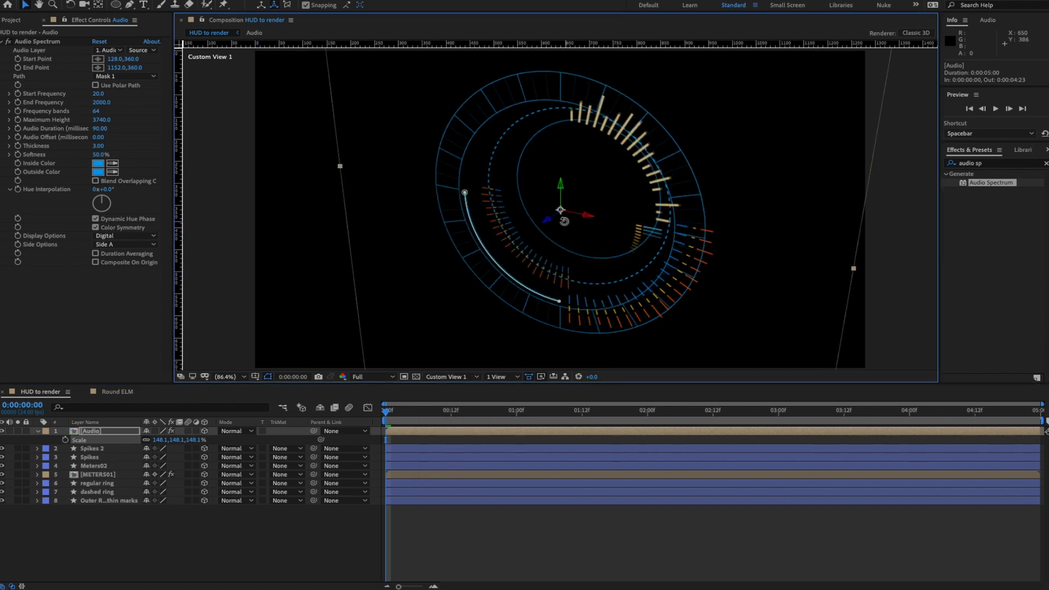
mouse_move(565, 221)
mouse_down()
mouse_move(468, 230)
mouse_move(565, 228)
mouse_move(575, 203)
mouse_up()
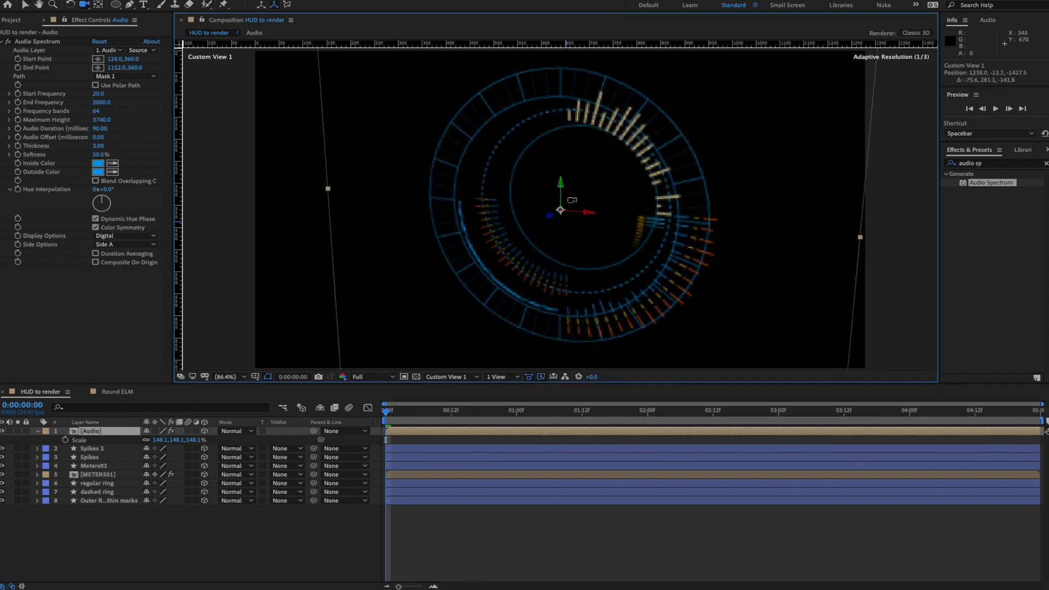
key(space)
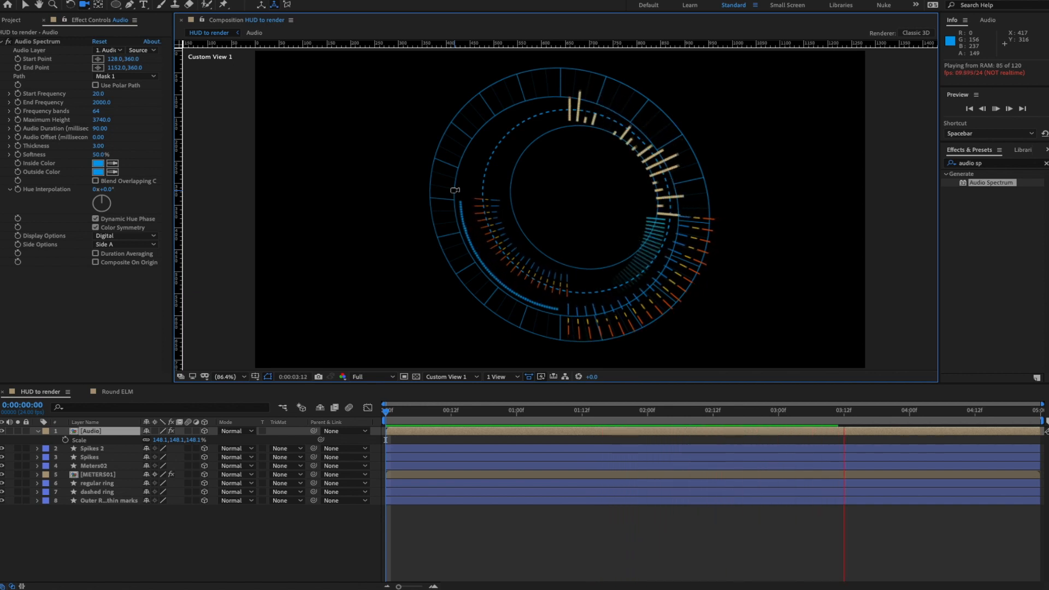
key(space)
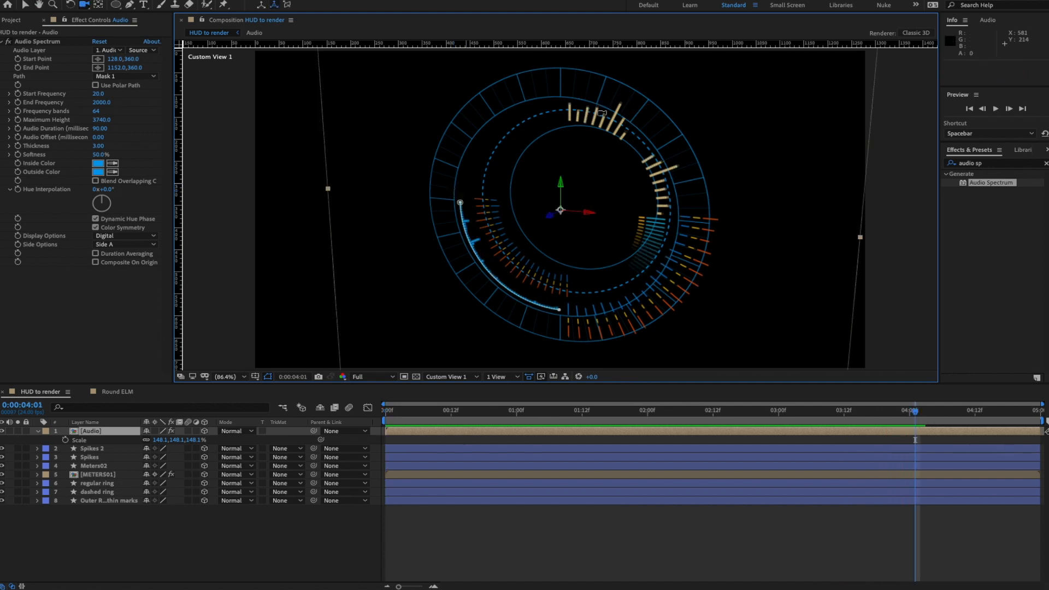
- Check the Meters02 layer's visibility, then scale Meters02 down to 65%
key(v)
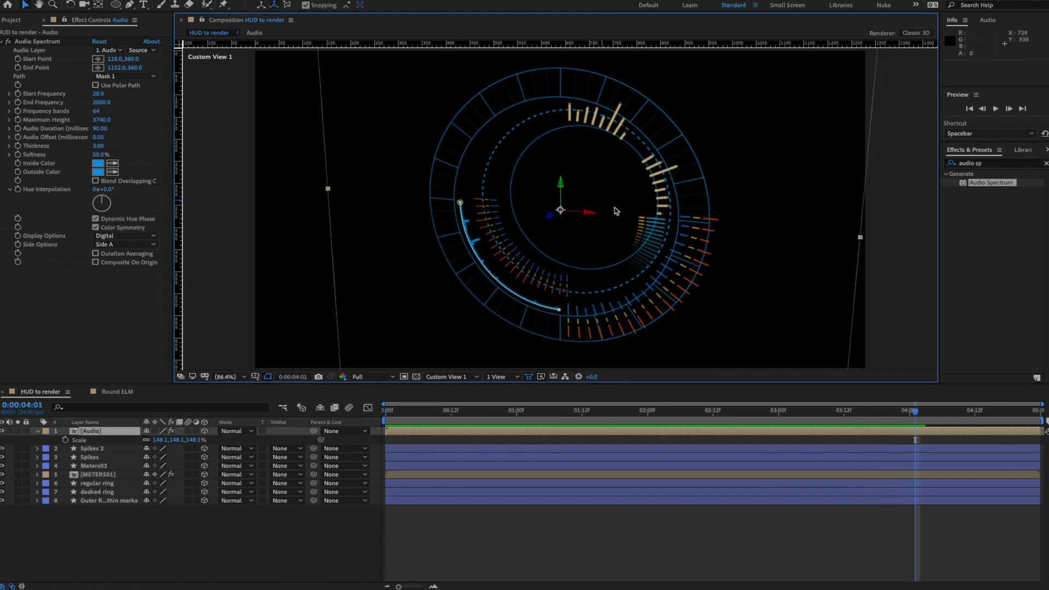
click(2, 475)
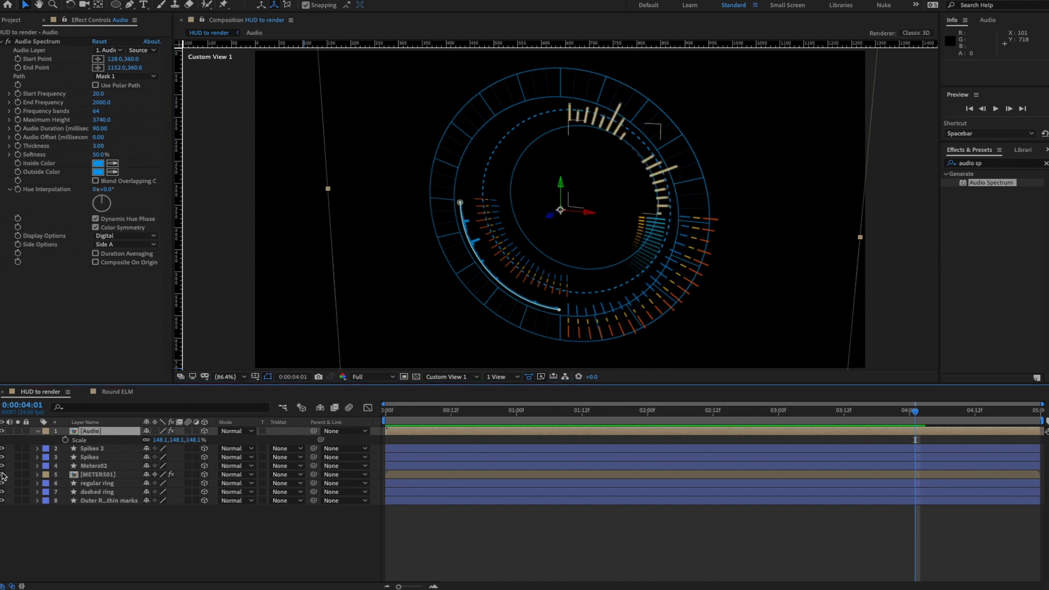
click(2, 467)
click(2, 467)
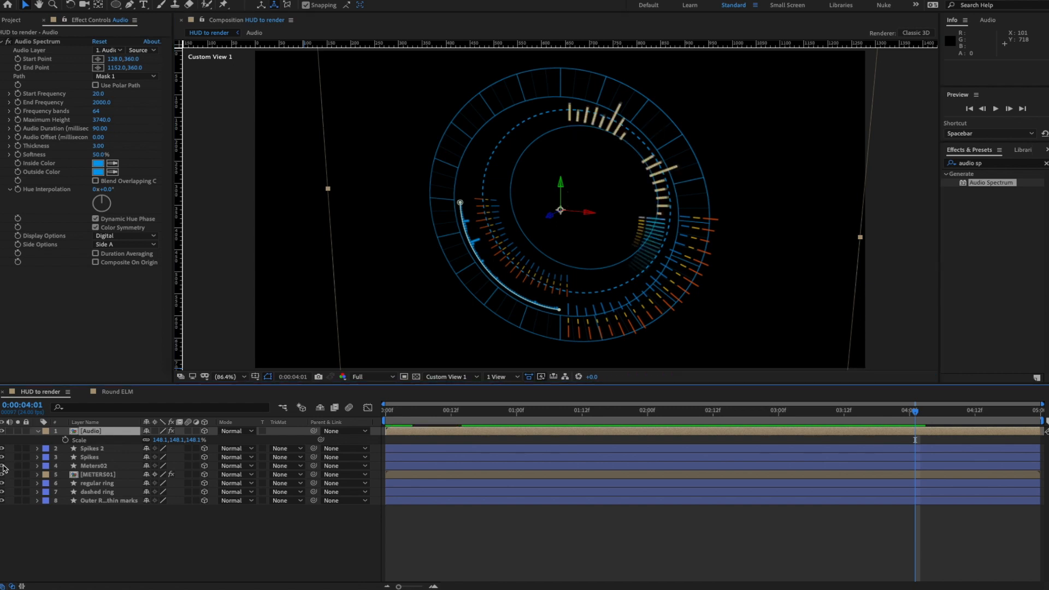
click(93, 466)
key(s)
drag(177, 475, 182, 479)
- Preview the animation twice with the resized Meters02 meter bars
key(space)
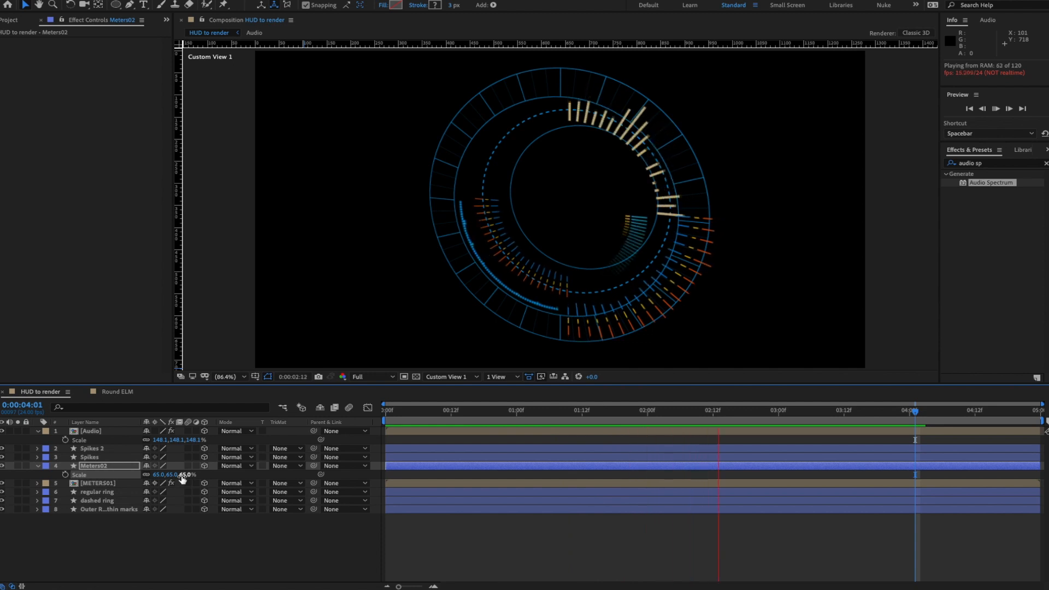
key(space)
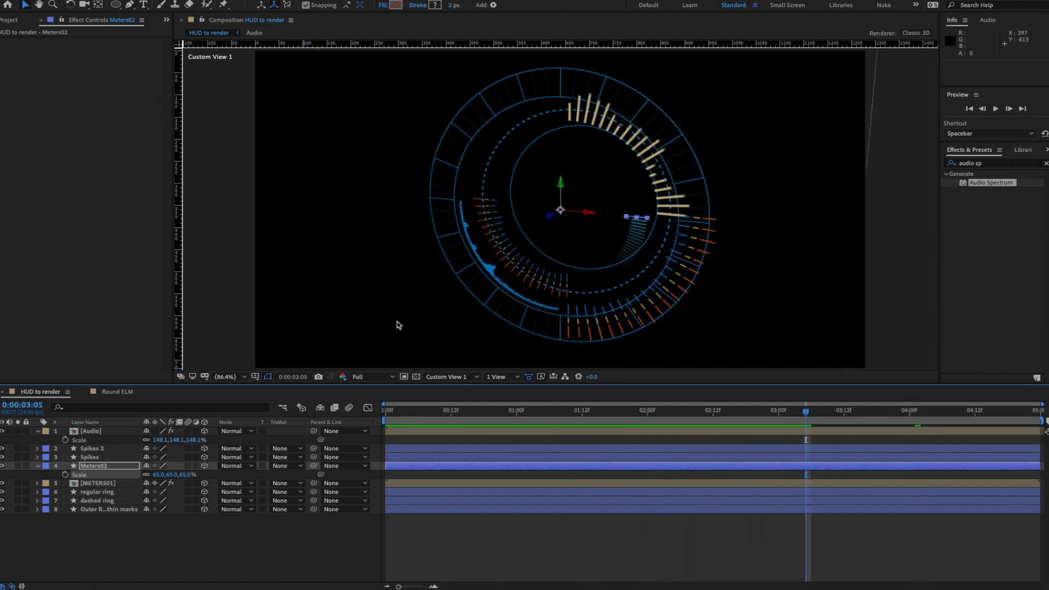
key(space)
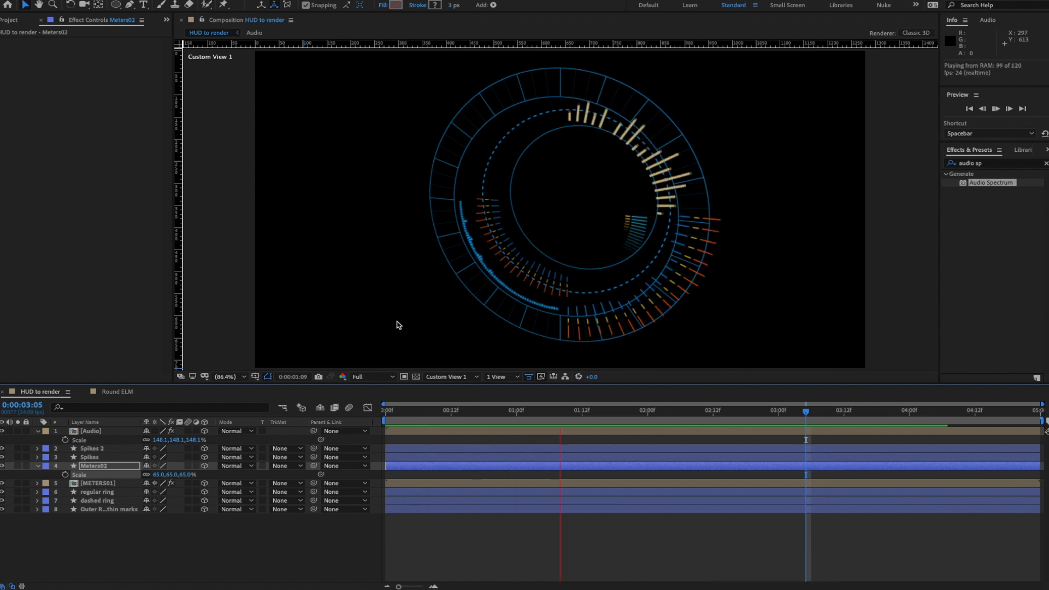
key(space)
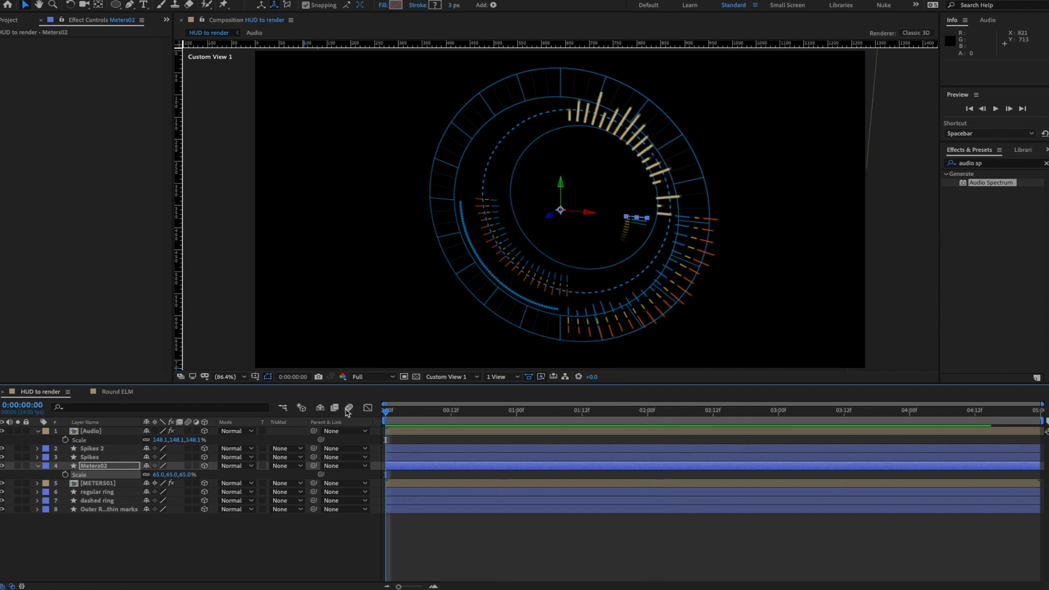
- Preview from the composition start, then compare against the rendered HUD_F.mov in QuickTime
key(Home)
key(space)
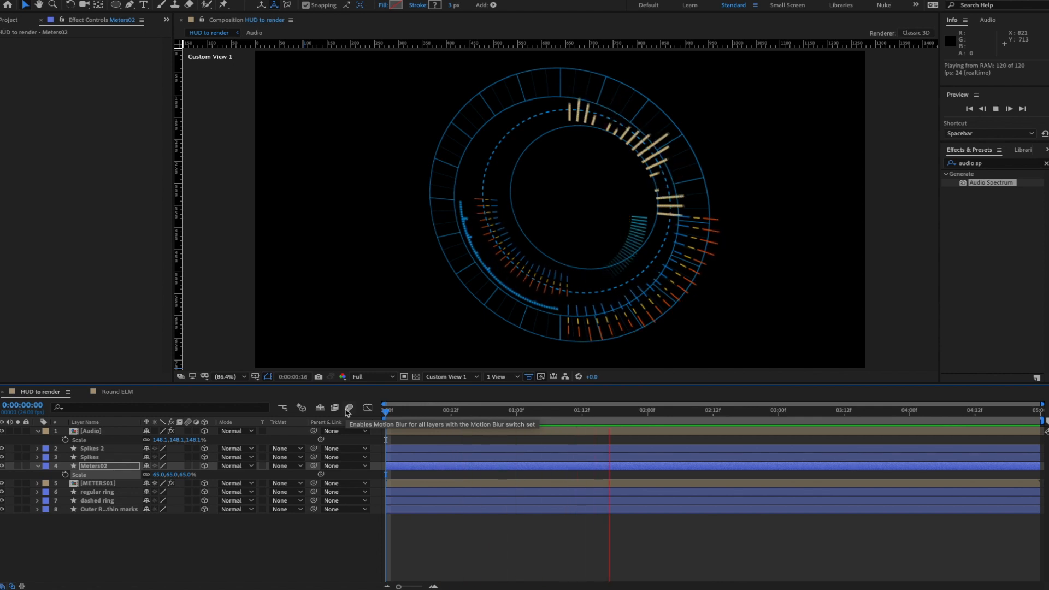
key(space)
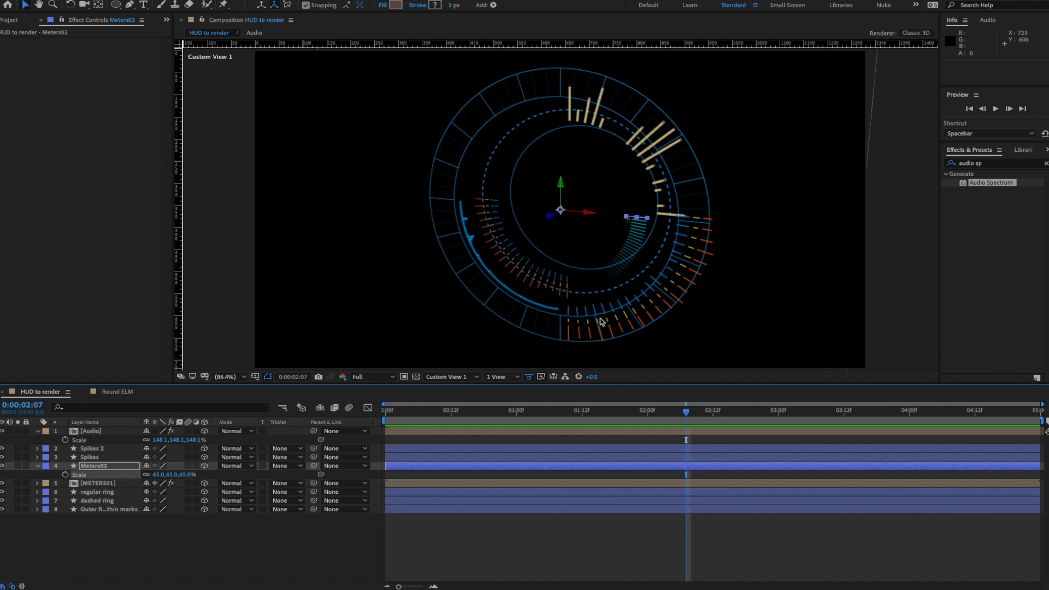
key(super+Tab)
drag(501, 165, 461, 162)
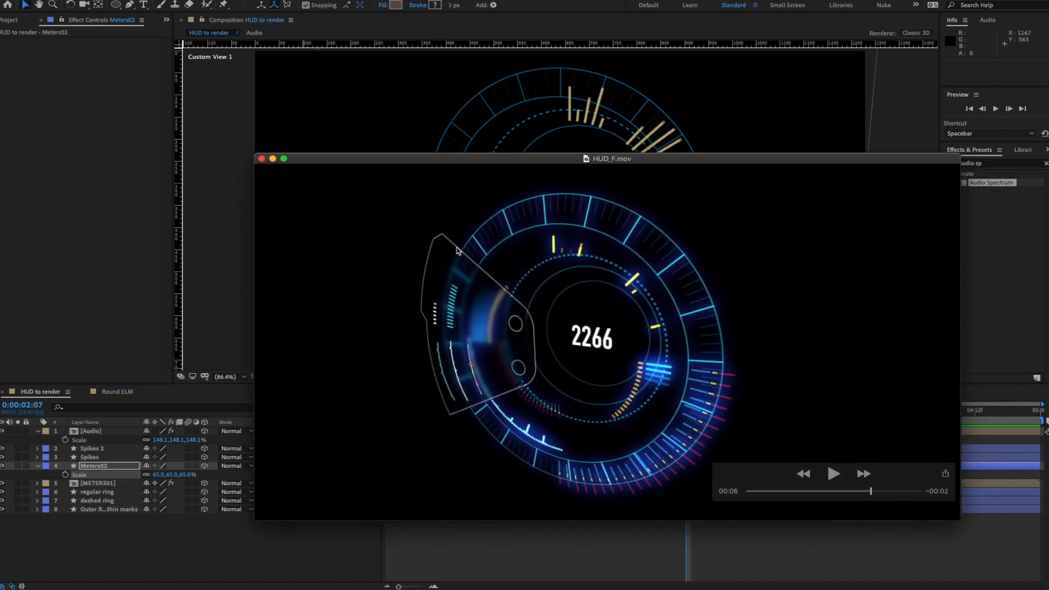
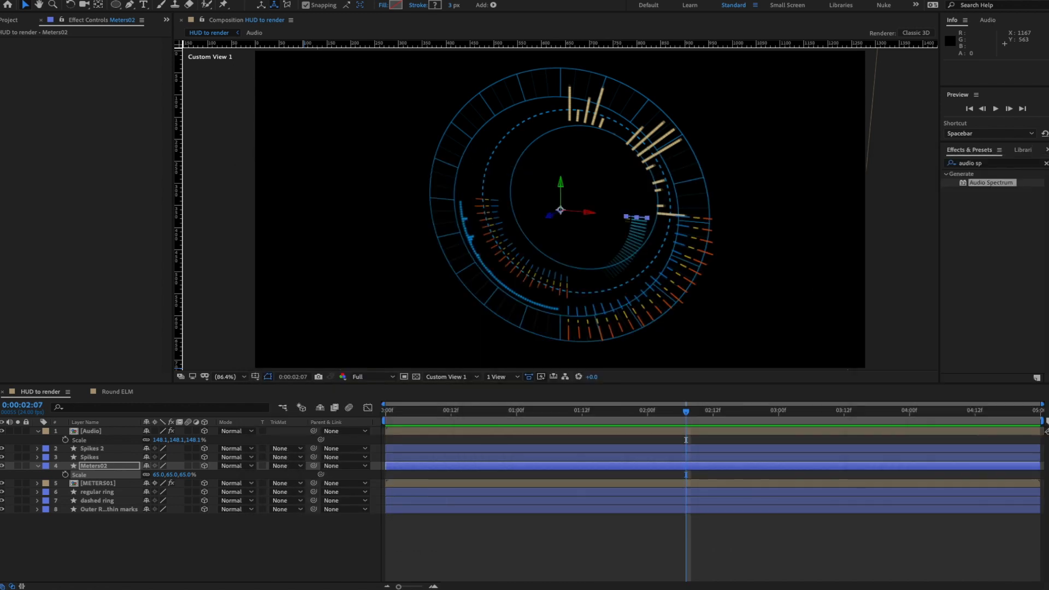
- Clear the timeline layer selection and bring up the Layer > New options
click(157, 546)
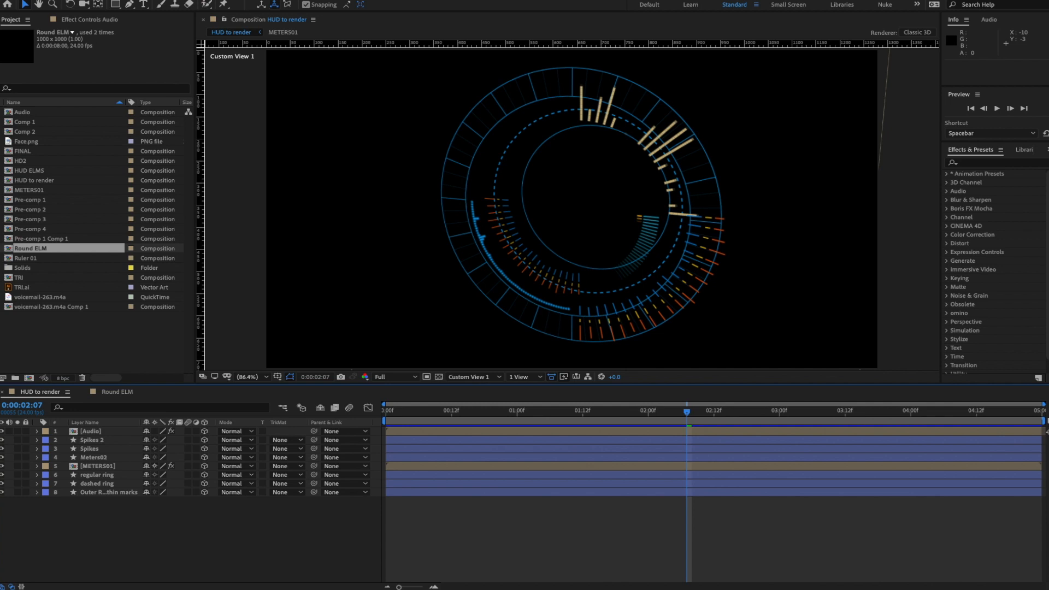
click(200, 0)
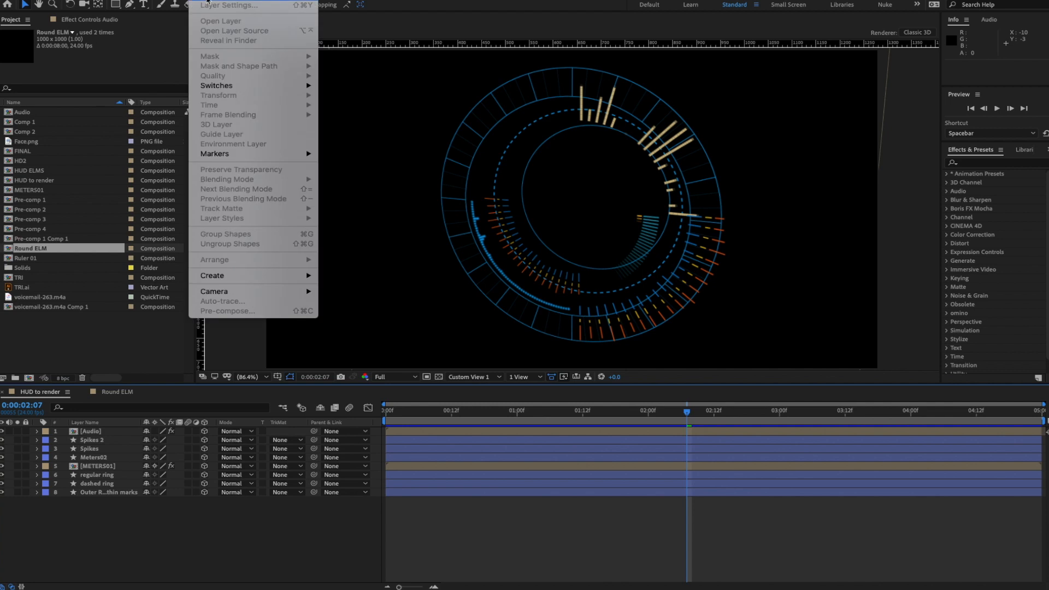
- Add a new adjustment layer and apply the Glow effect to it
mouse_move(293, 1)
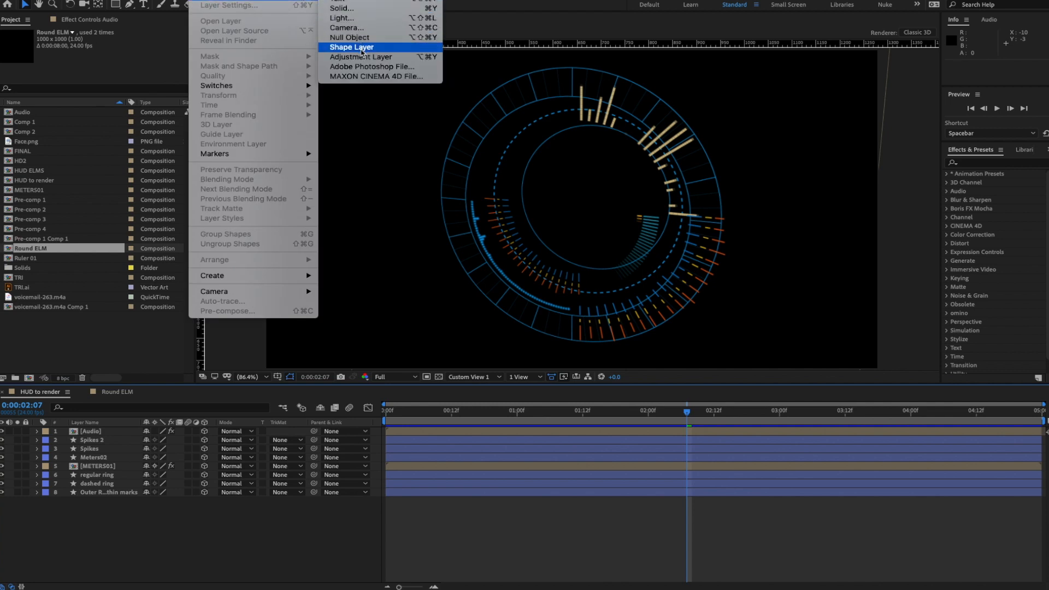
click(353, 57)
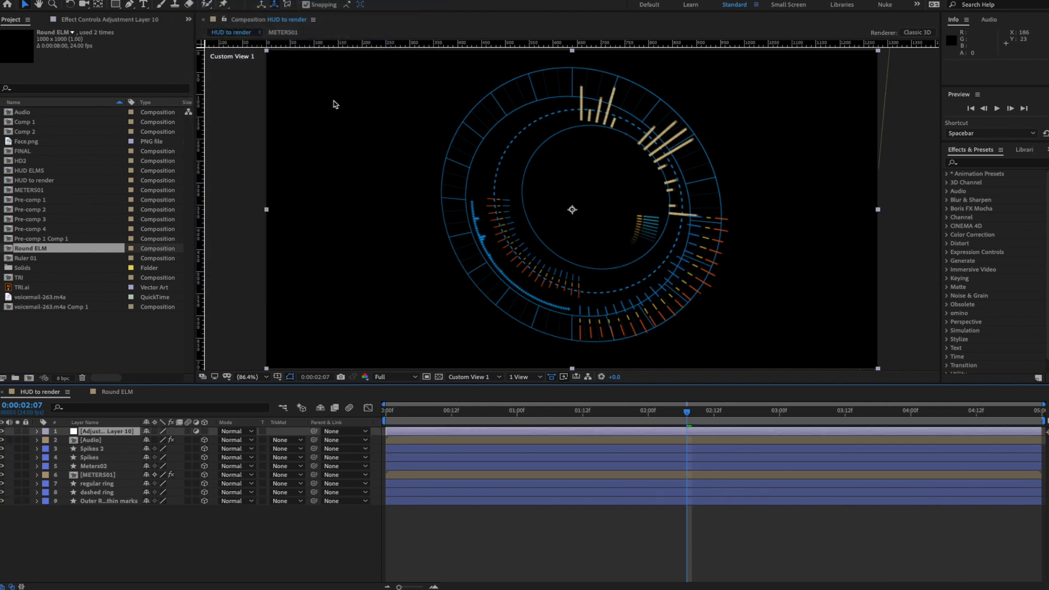
click(981, 163)
text(glow)
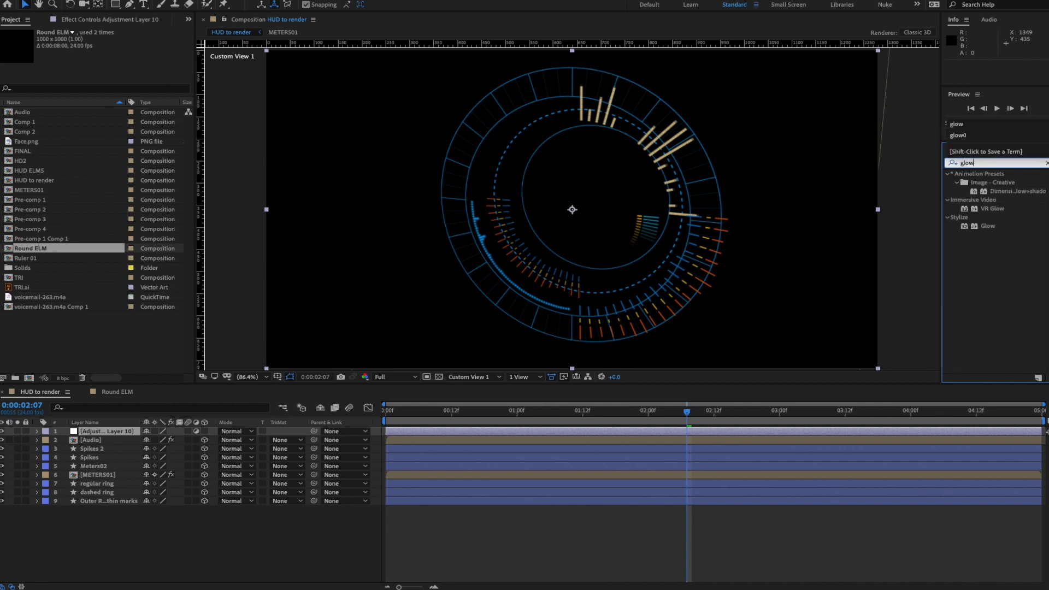
drag(984, 226, 106, 435)
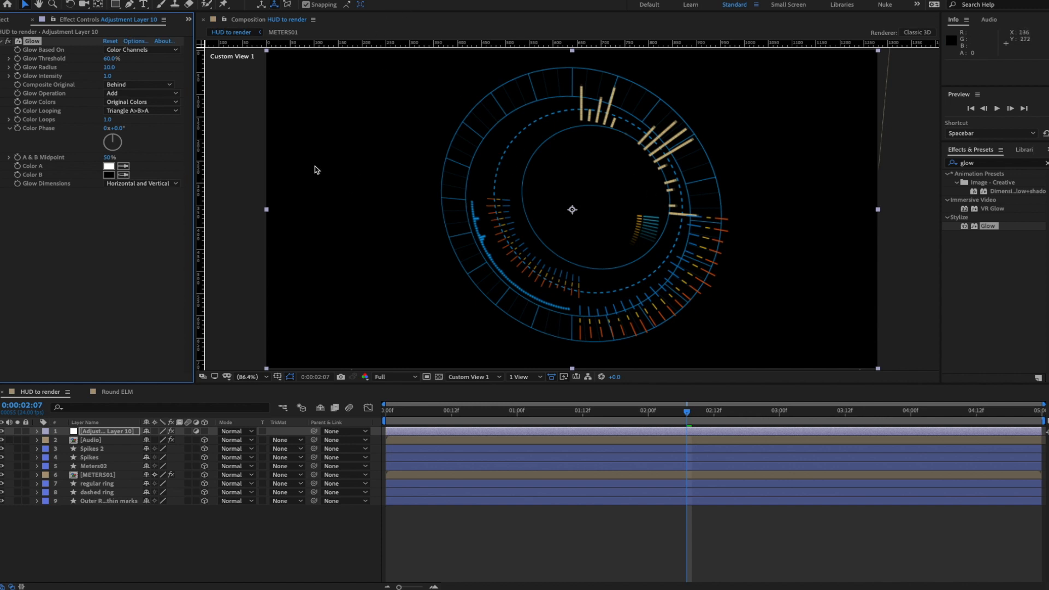
- Hide the rulers, make the adjustment layer 3D, and preview the glow
click(250, 172)
key(ctrl+r)
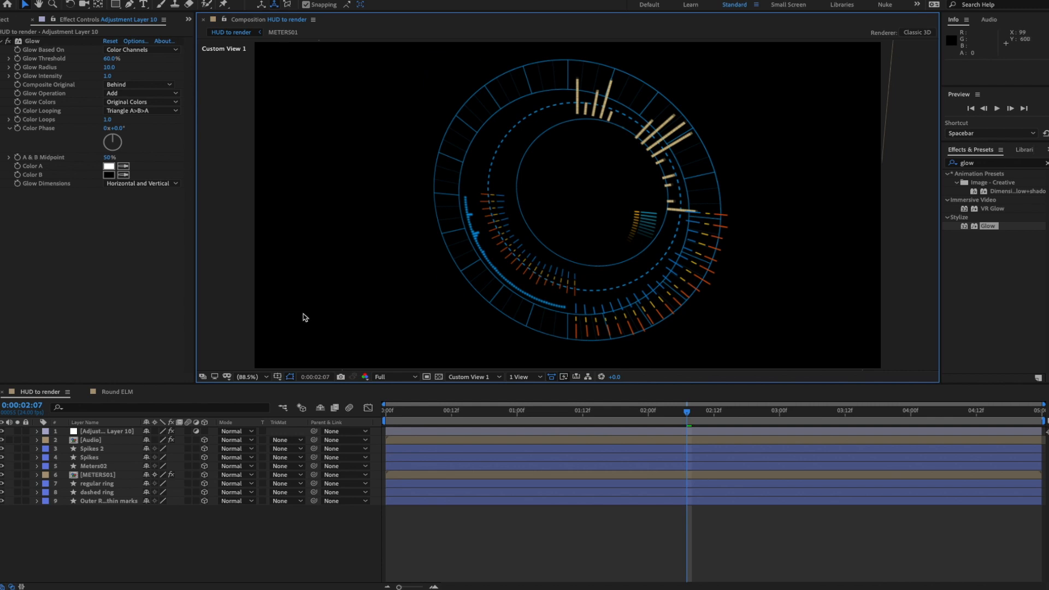
click(105, 433)
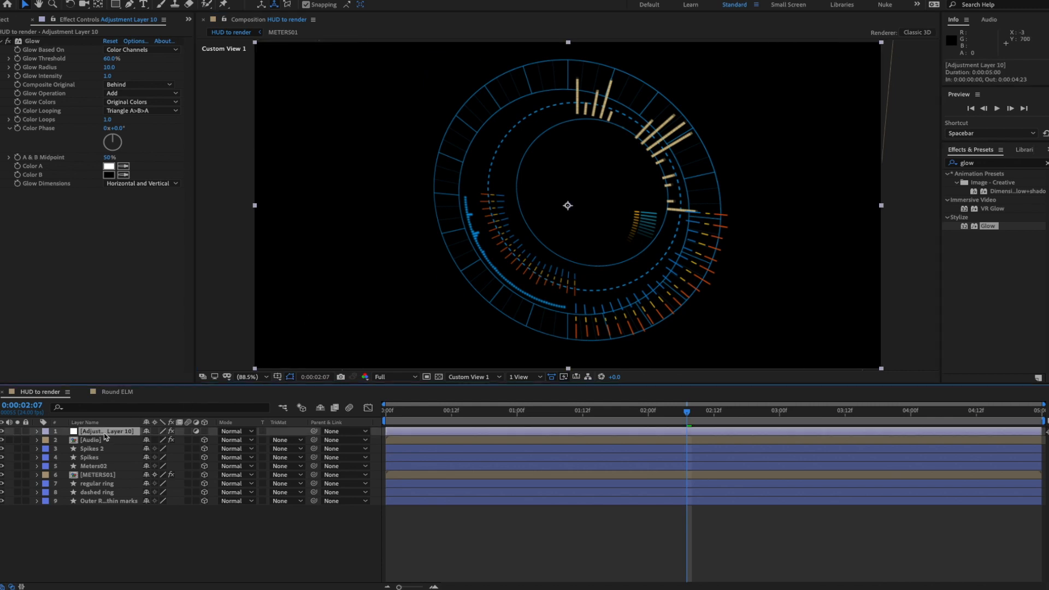
click(205, 432)
key(space)
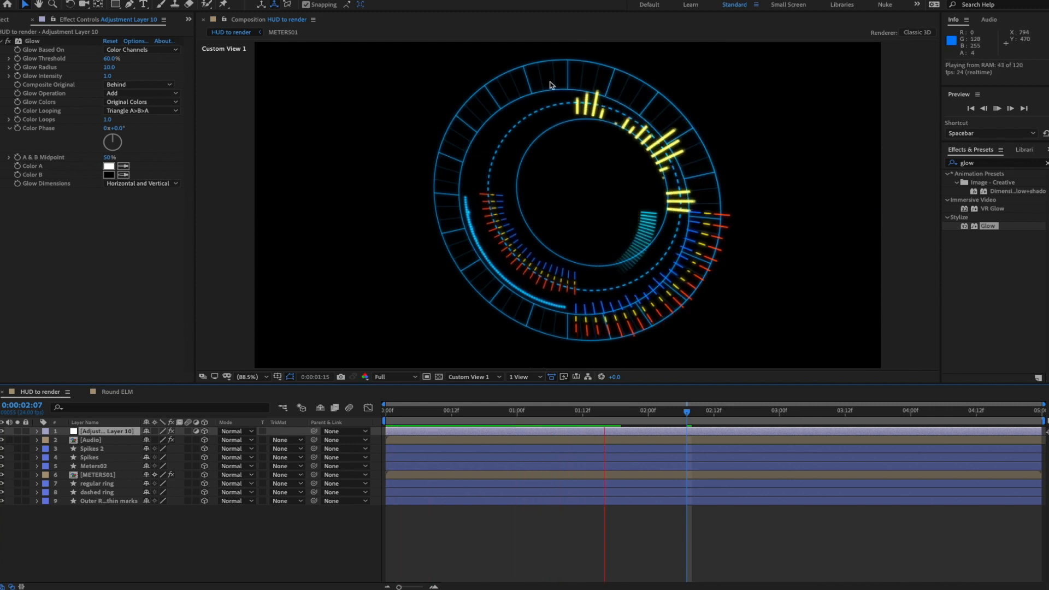
key(space)
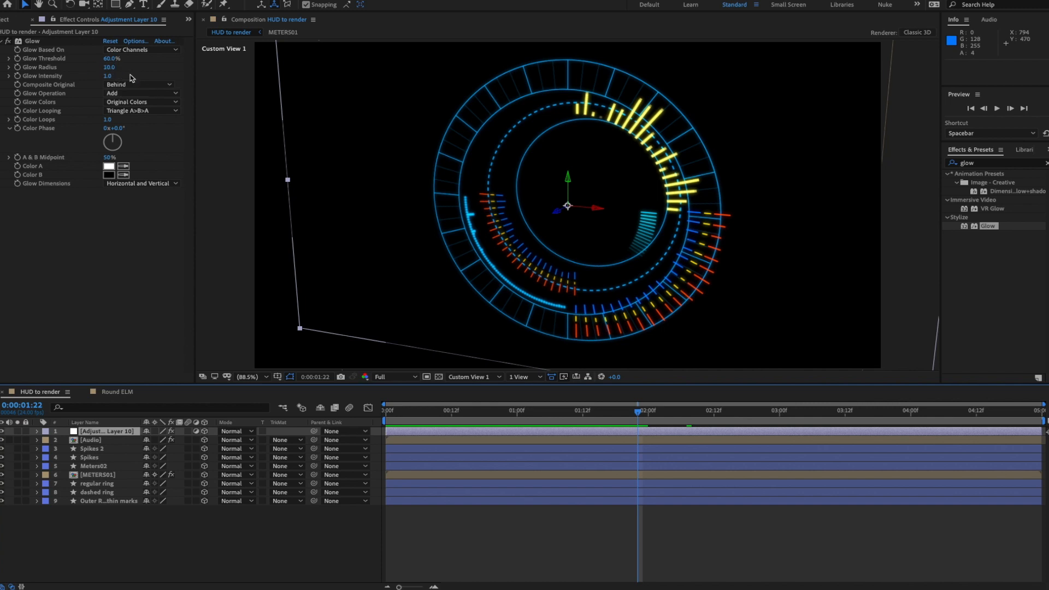
- Raise Glow Radius to 27 and Glow Intensity to 1.9, then preview the glowing HUD
drag(111, 71, 117, 70)
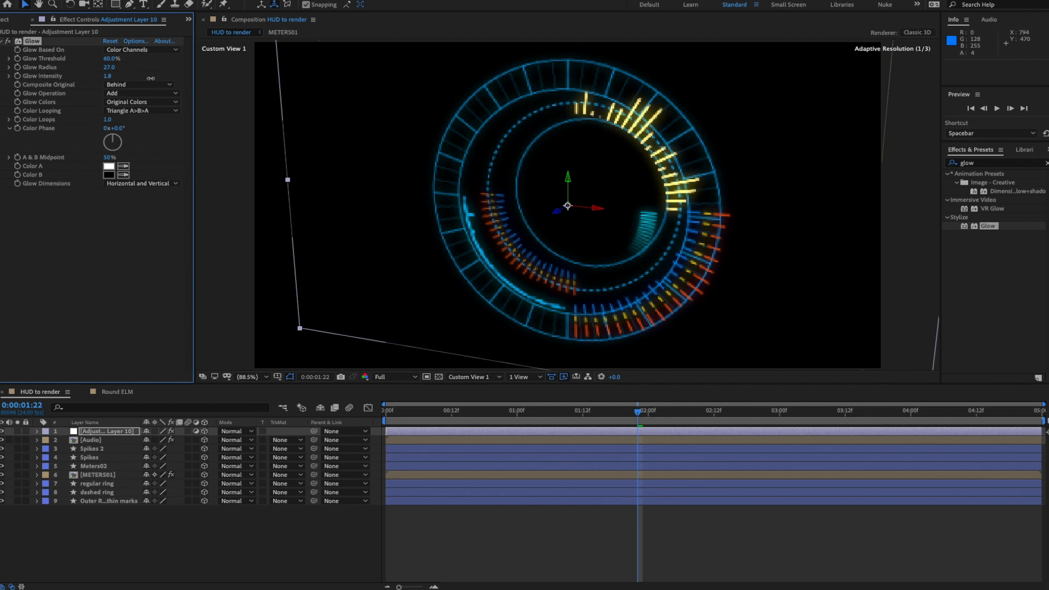
drag(107, 76, 406, 80)
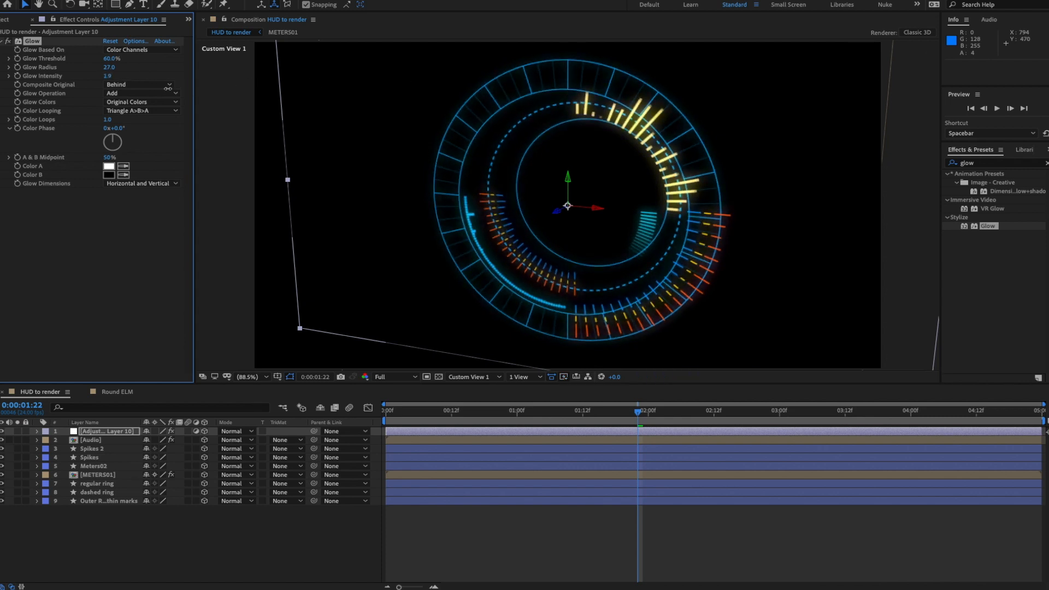
key(space)
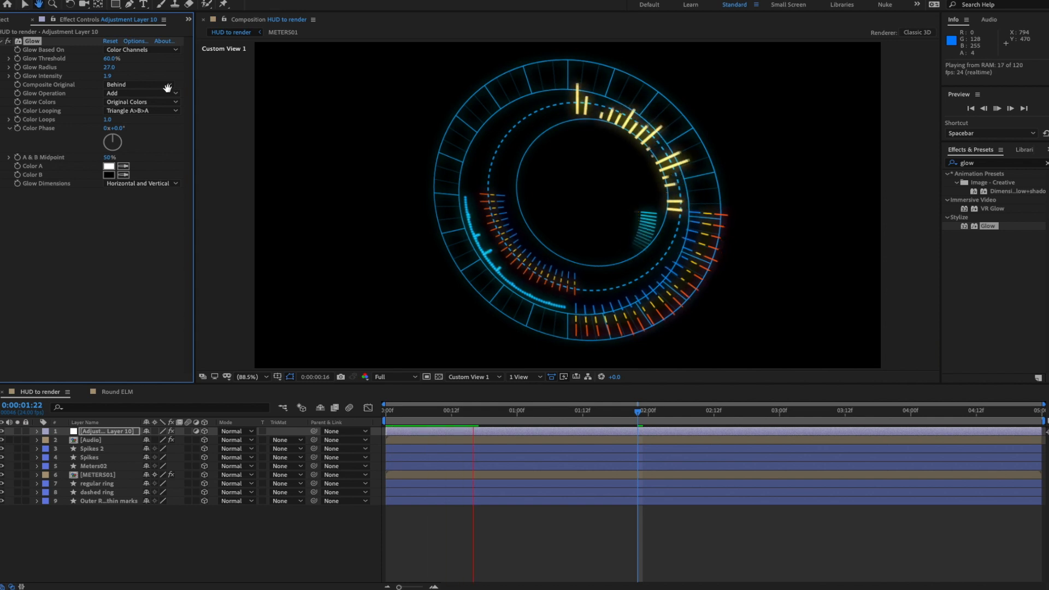
click(70, 258)
click(27, 42)
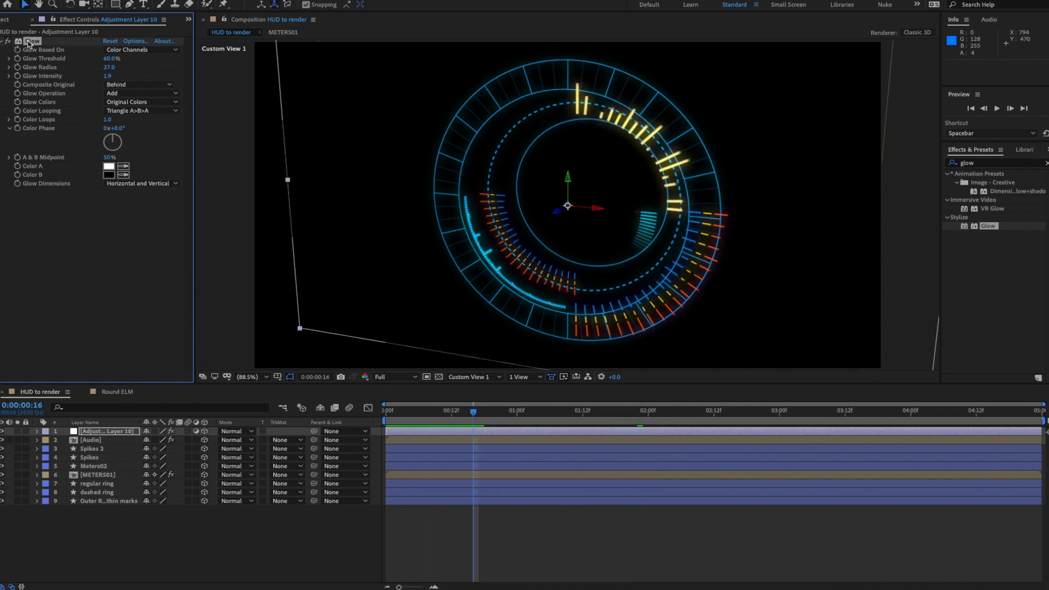
key(ctrl+d)
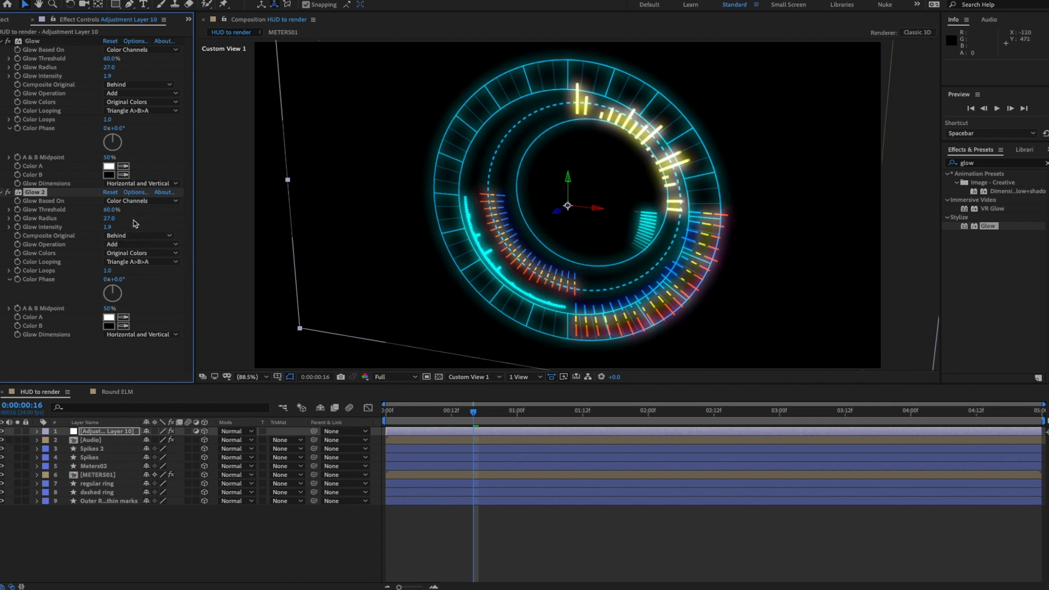
mouse_move(96, 231)
mouse_down()
mouse_move(86, 233)
mouse_move(107, 226)
mouse_move(90, 221)
mouse_up()
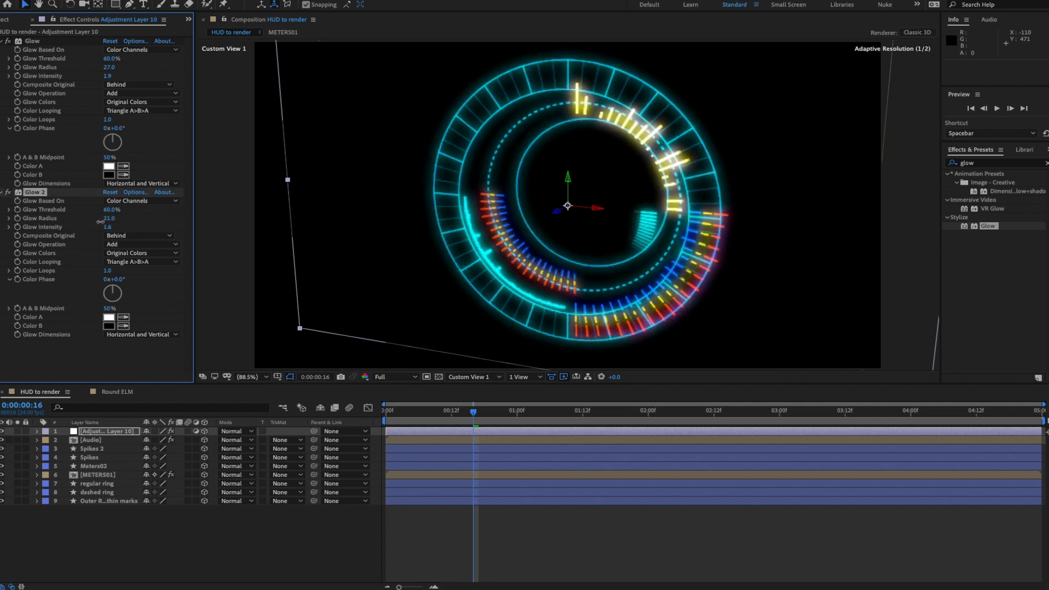
click(8, 192)
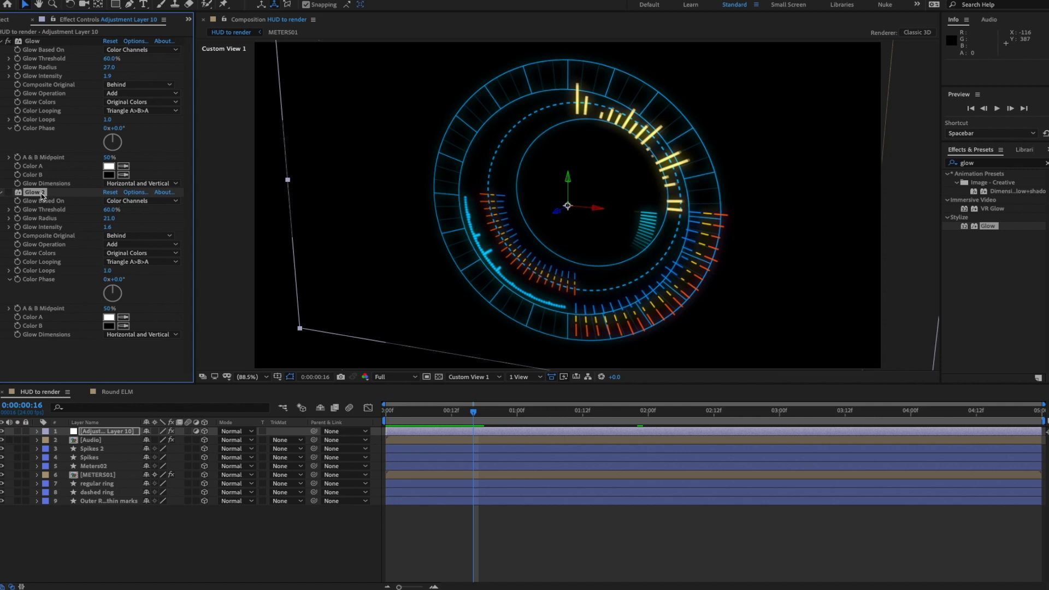
key(Delete)
click(447, 532)
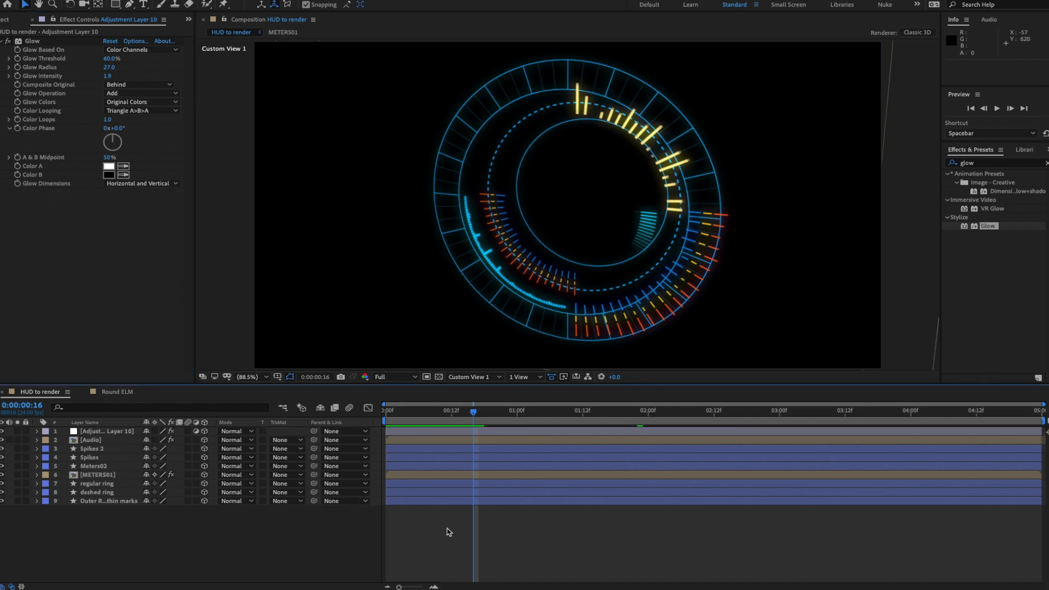
key(space)
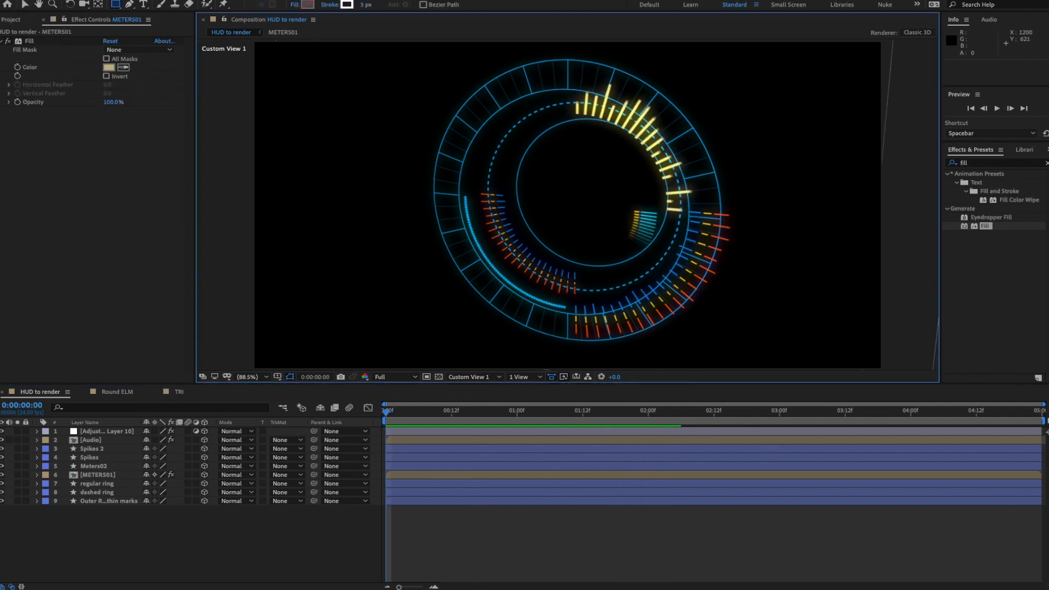
- Check the HUD_F.mov reference video, then return to After Effects
key(super+Tab)
drag(615, 183, 602, 174)
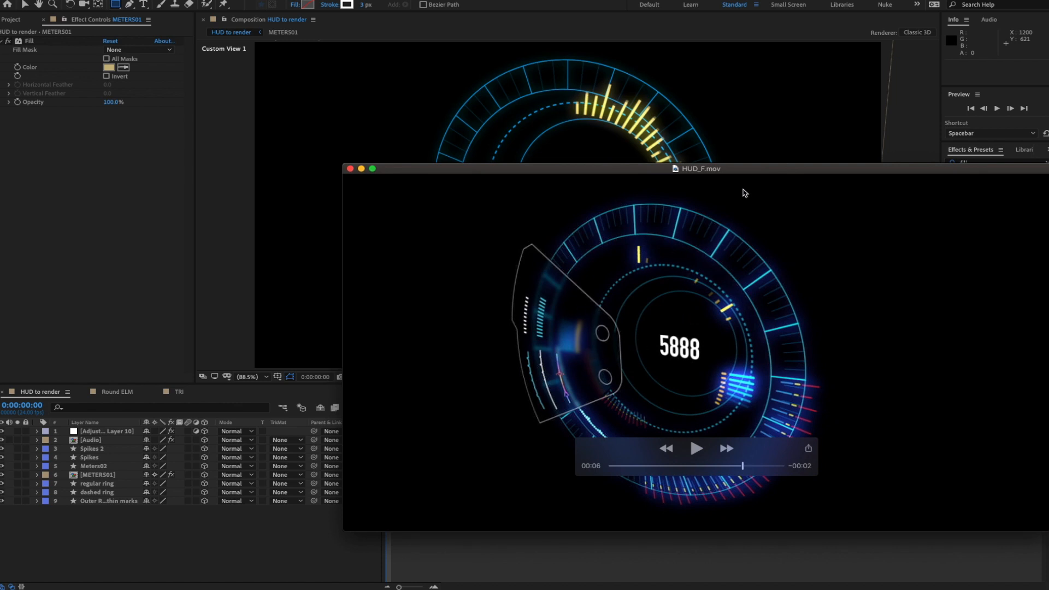
key(super+Tab)
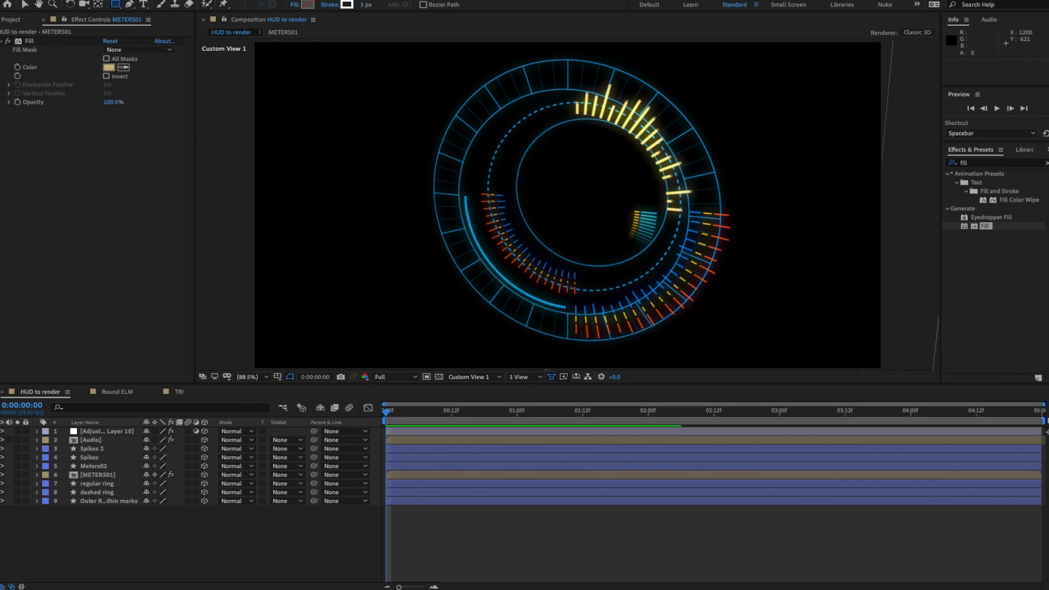
- Show the Project item list and switch the viewer to the Front 3D view
click(117, 176)
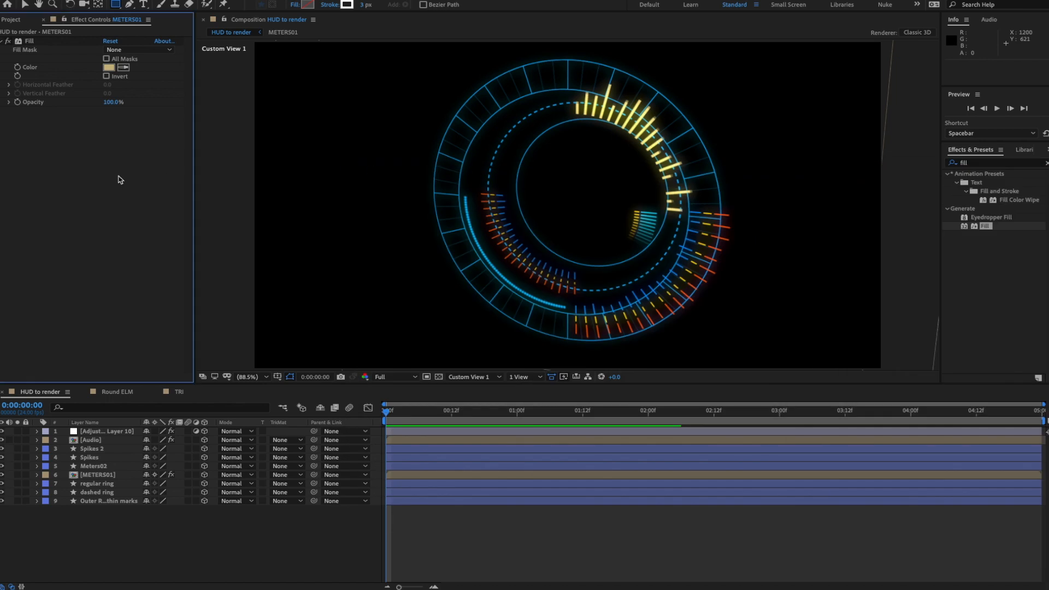
click(11, 20)
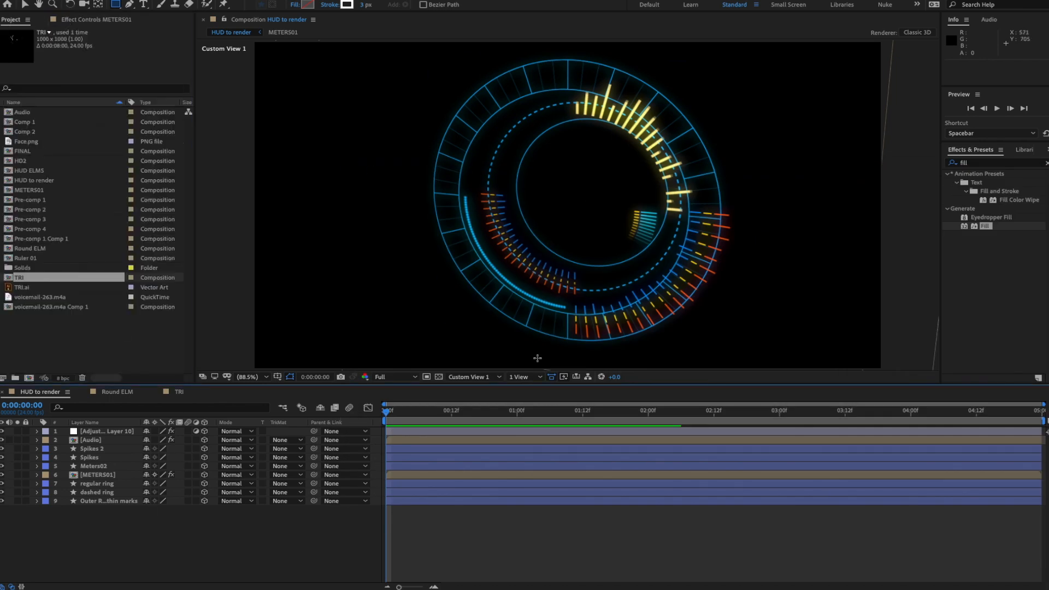
click(472, 377)
click(464, 401)
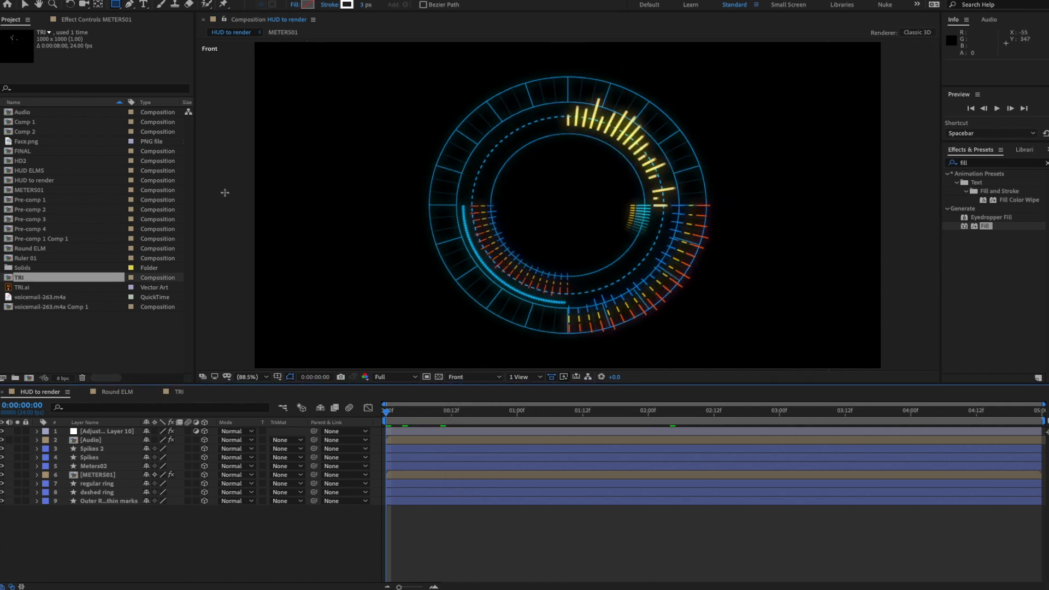
- Place TRI.ai as a 3D top layer, trying a Fill effect and then removing it
click(25, 288)
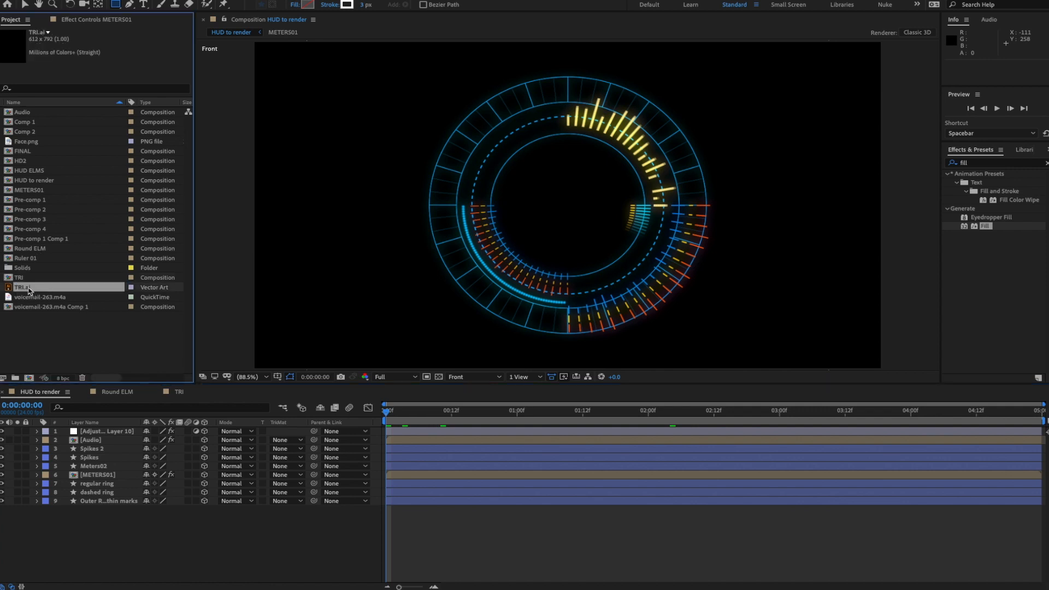
drag(28, 291, 88, 431)
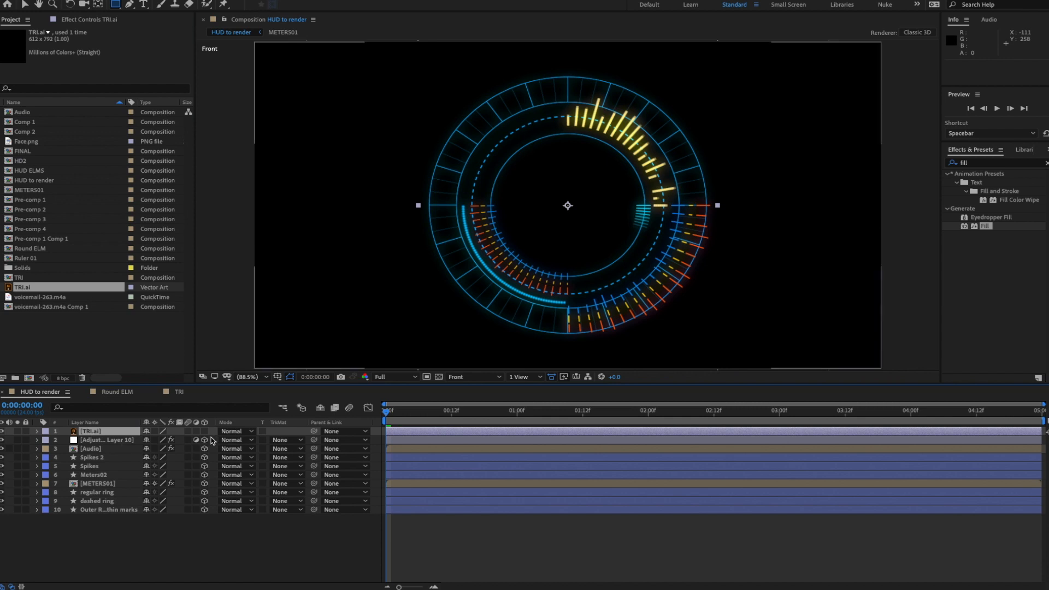
click(205, 431)
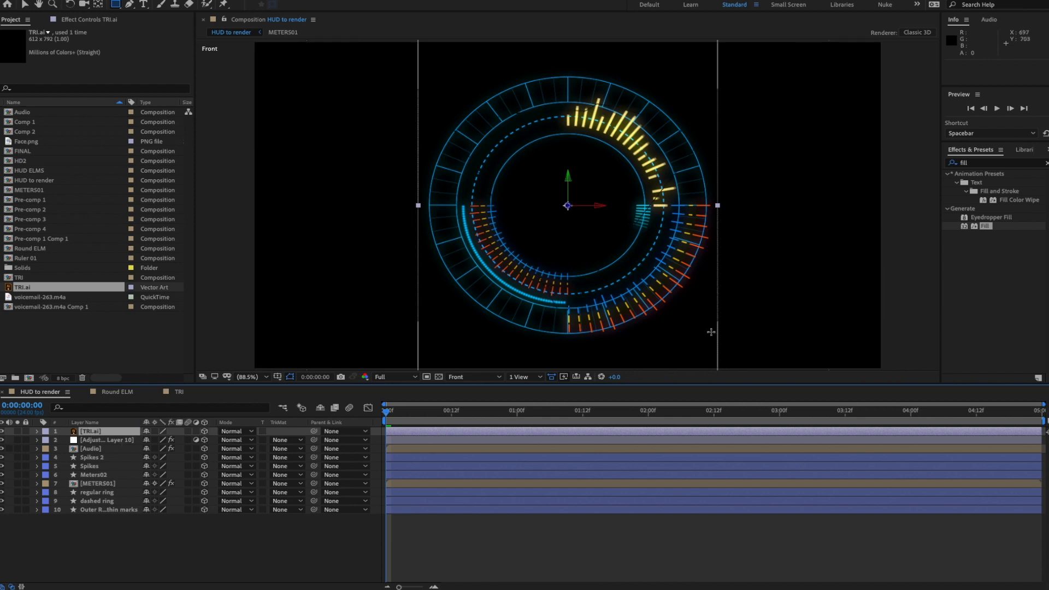
drag(967, 226, 107, 432)
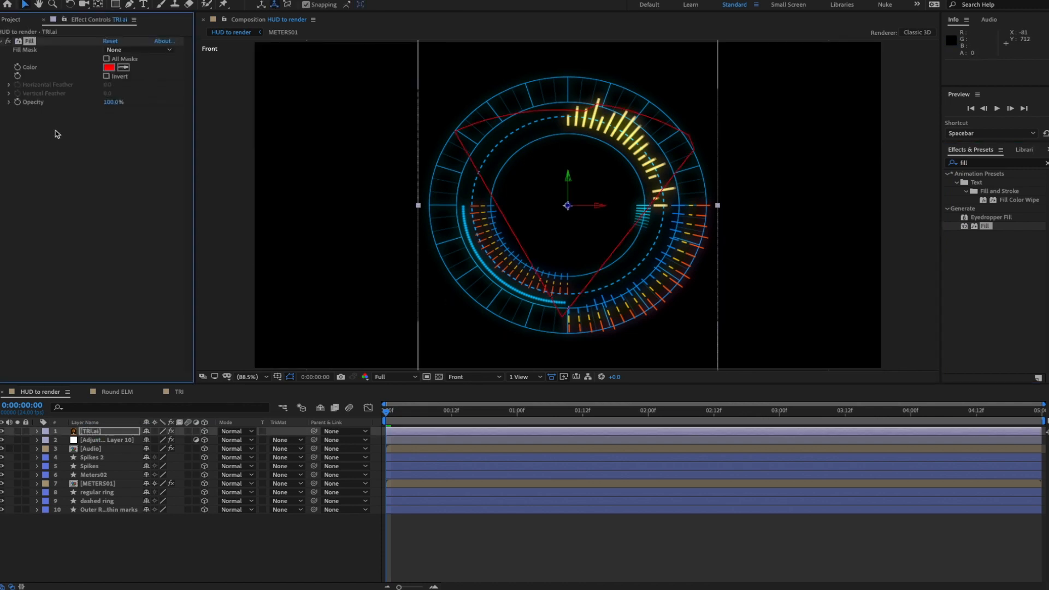
key(Delete)
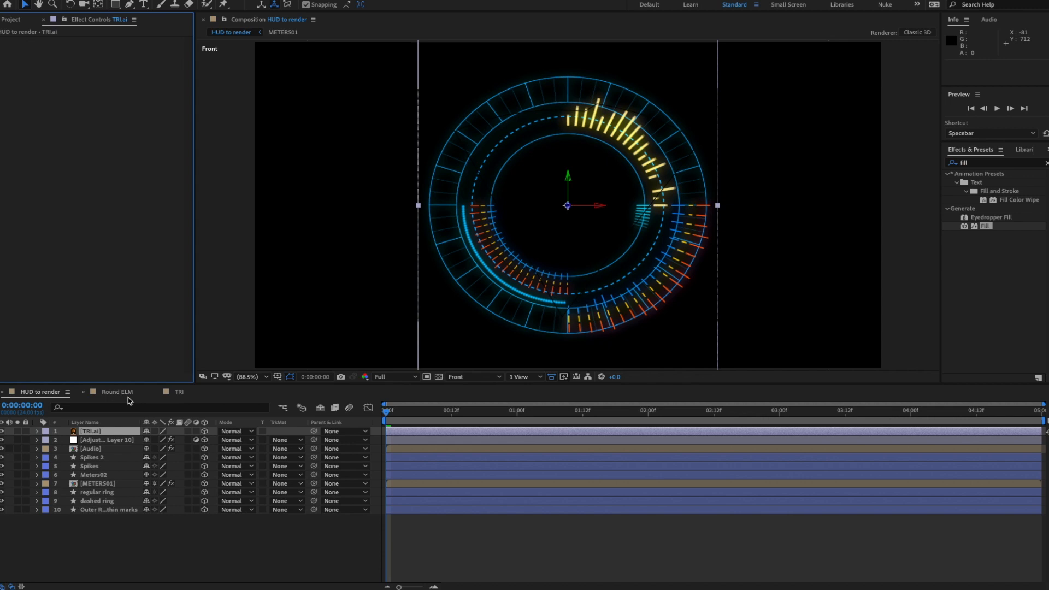
- Create shapes from the TRI.ai vector layer to get TRI Outlines
right_click(93, 435)
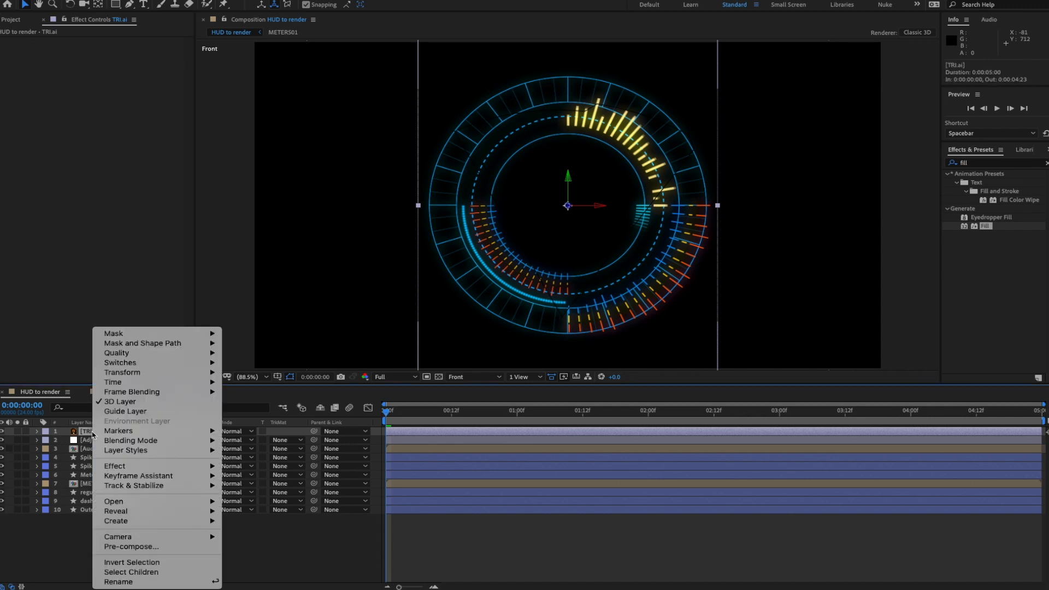
mouse_move(165, 526)
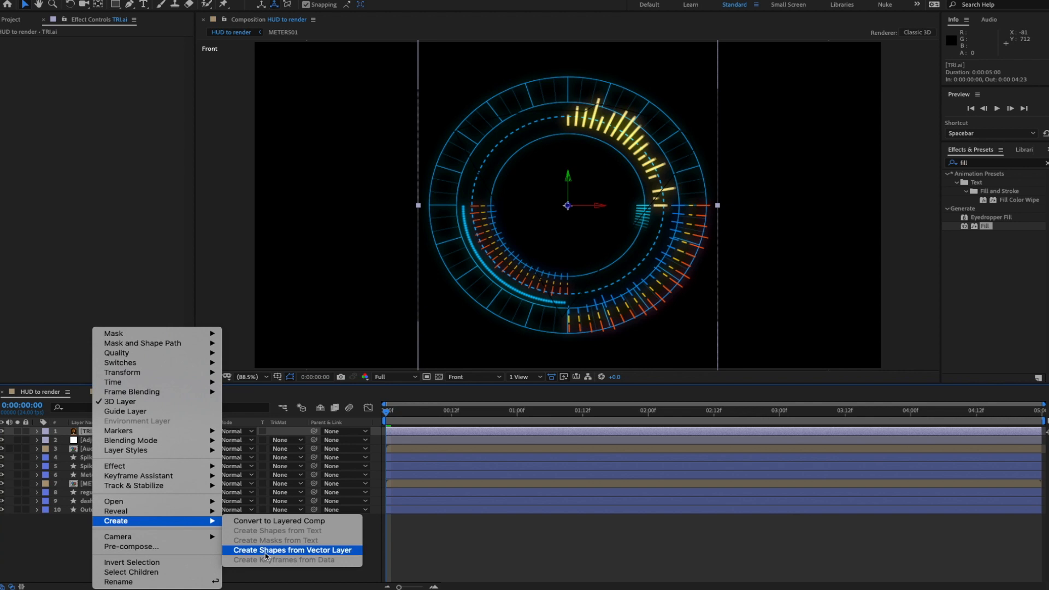
click(266, 550)
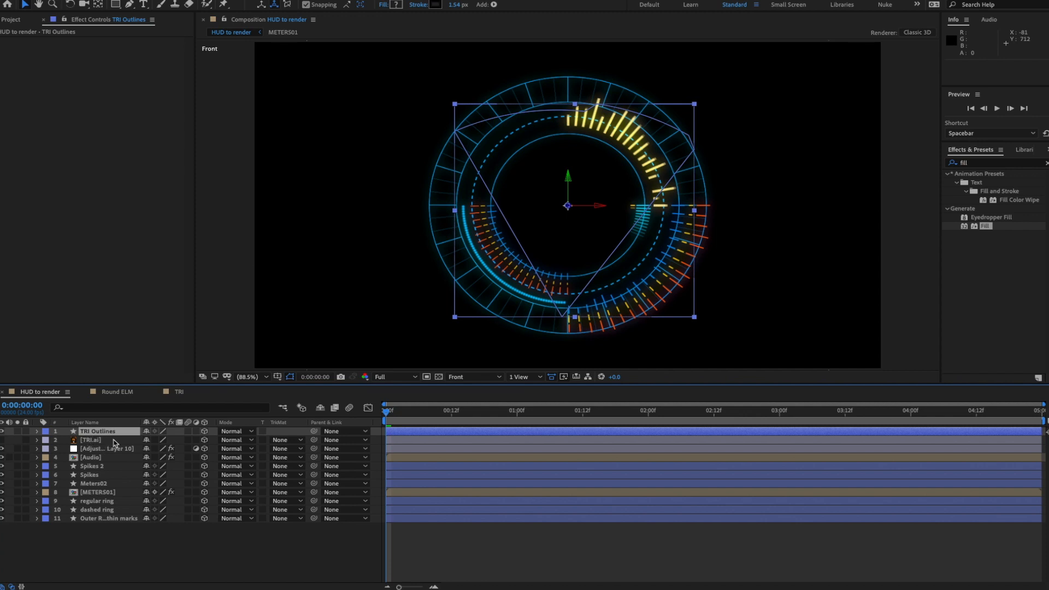
- Expand TRI Outlines down to Group 1's Path 1 and delete the original TRI.ai layer
click(37, 431)
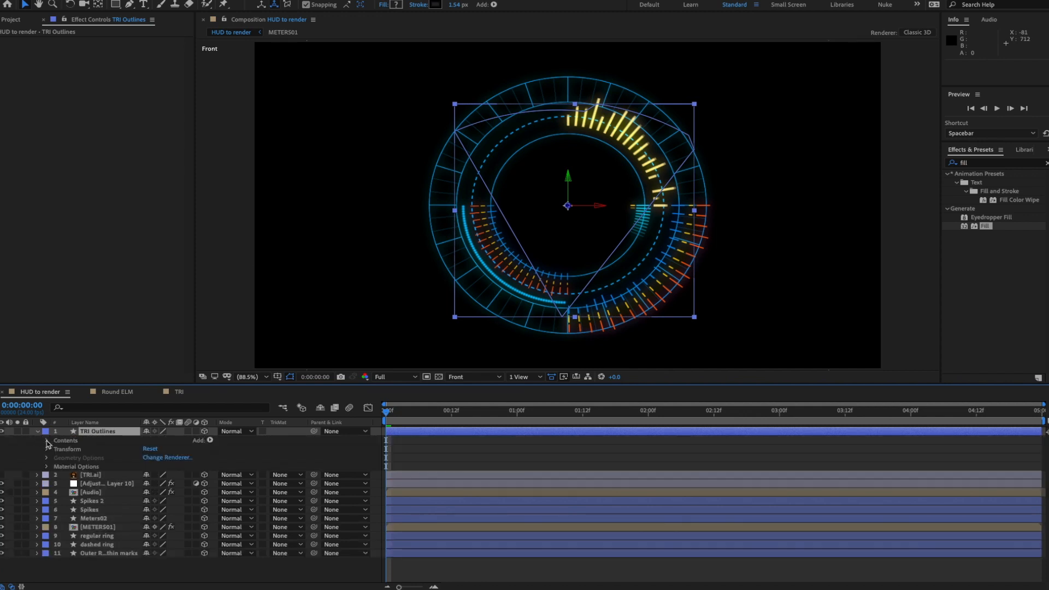
click(47, 440)
click(56, 450)
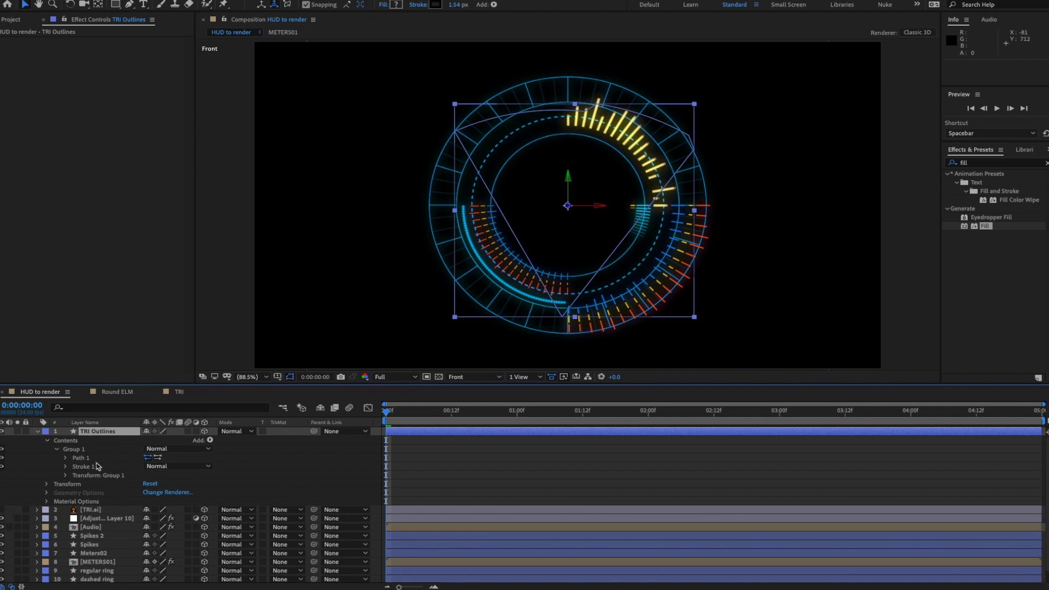
click(65, 458)
click(96, 467)
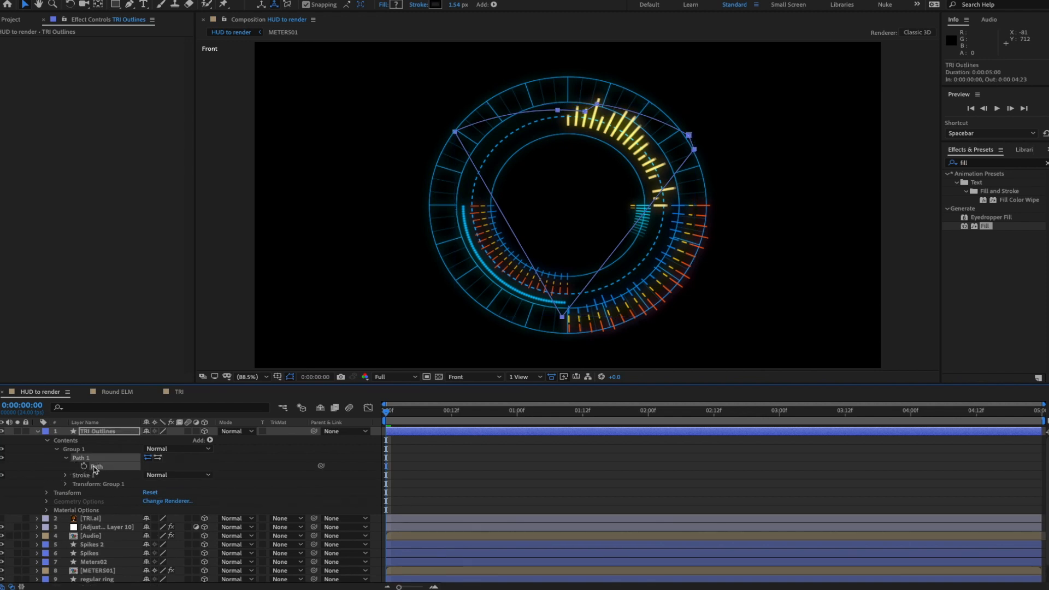
click(91, 519)
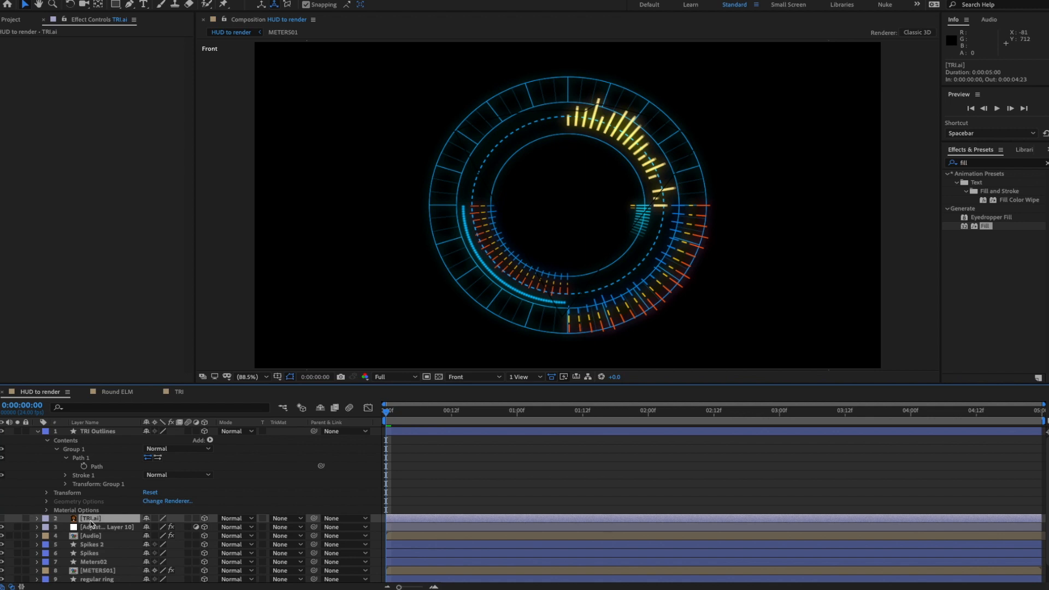
key(Delete)
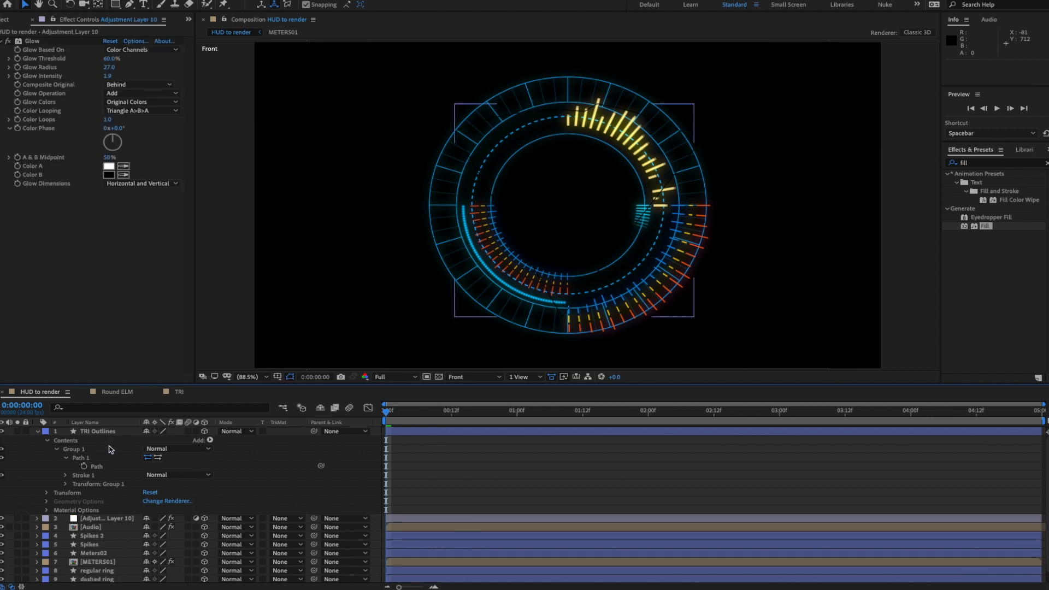
- Set TRI Outlines' Stroke 1 colour to FFFFFF and solo the layer
click(65, 476)
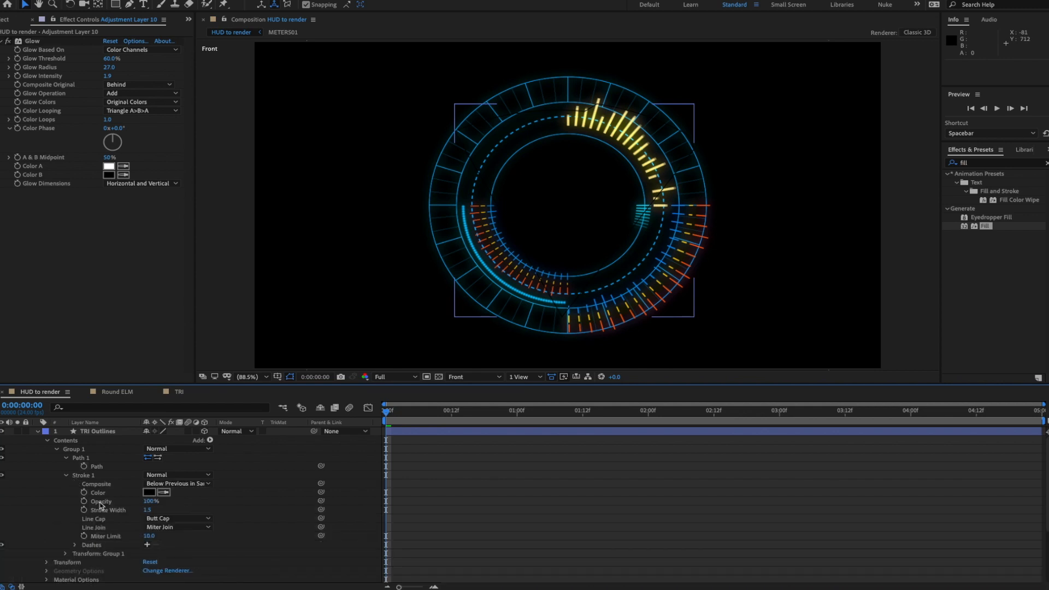
click(149, 492)
text(ffffff)
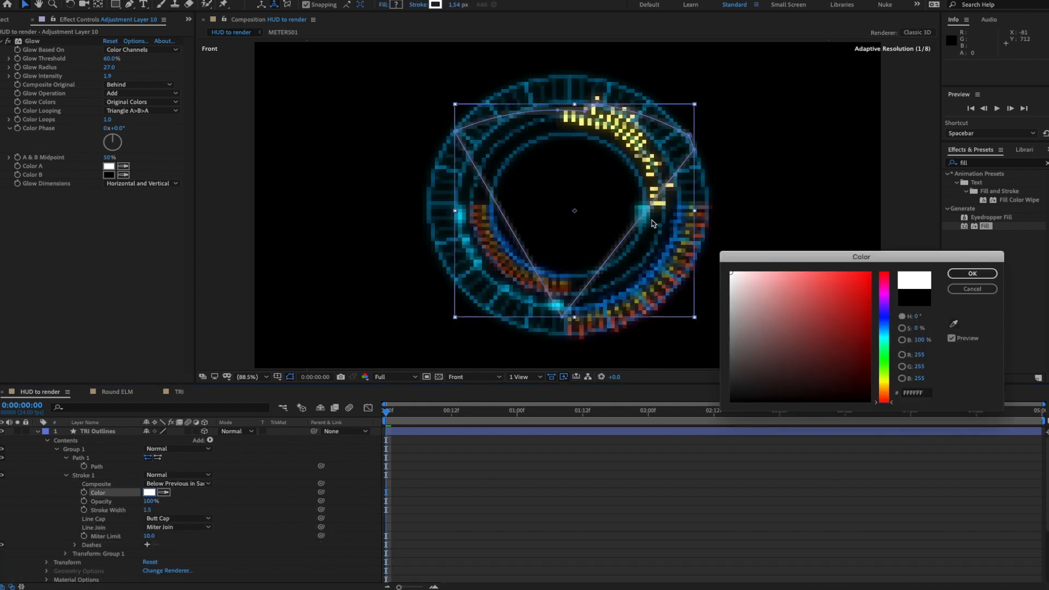
click(972, 273)
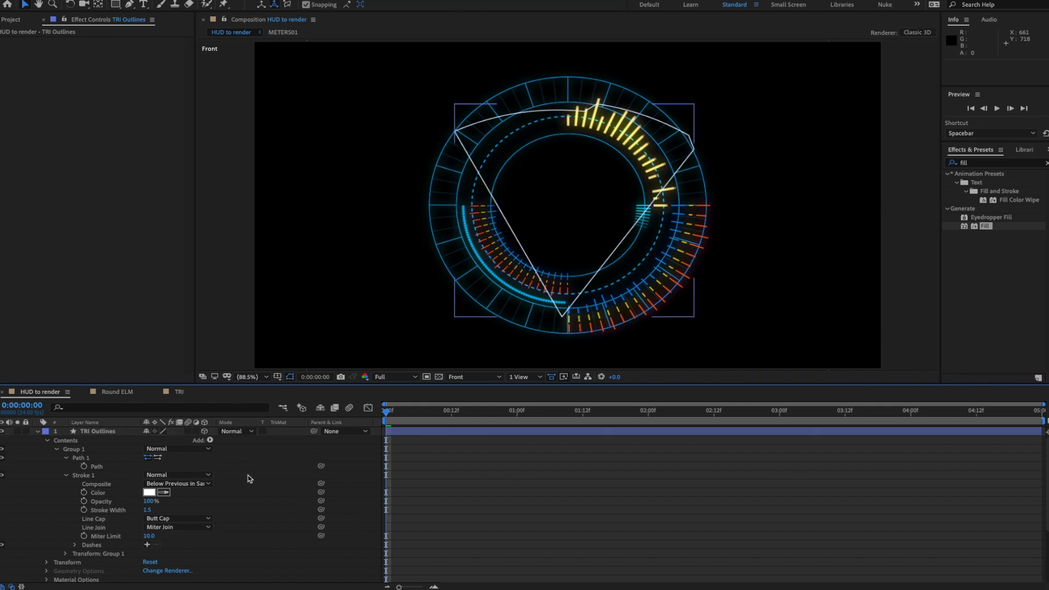
click(17, 432)
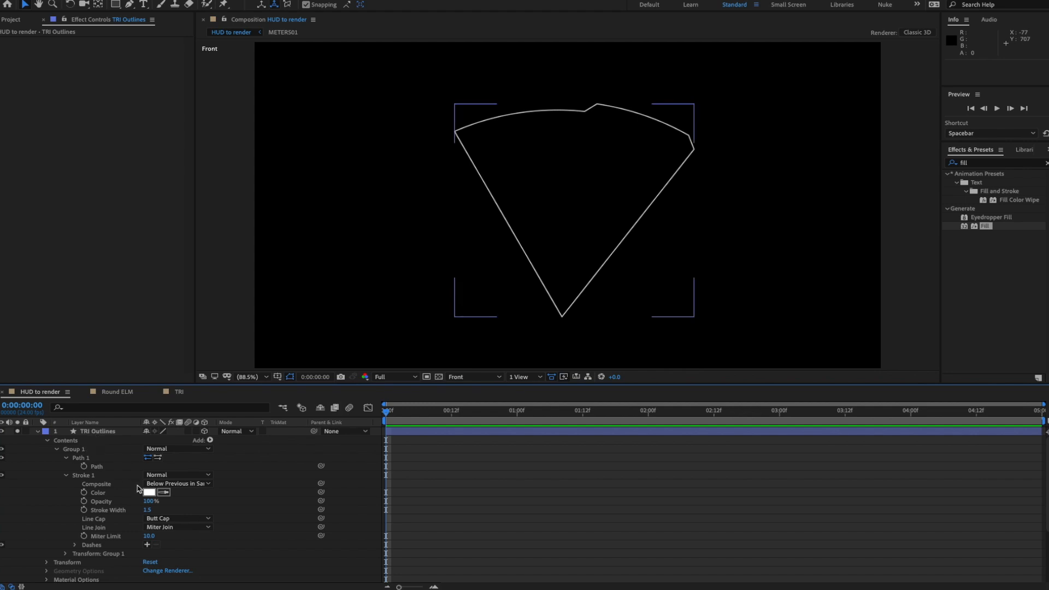
- Free-transform the triangle path to rotate it -90°, then glance at the HUD_F.mov reference
click(98, 466)
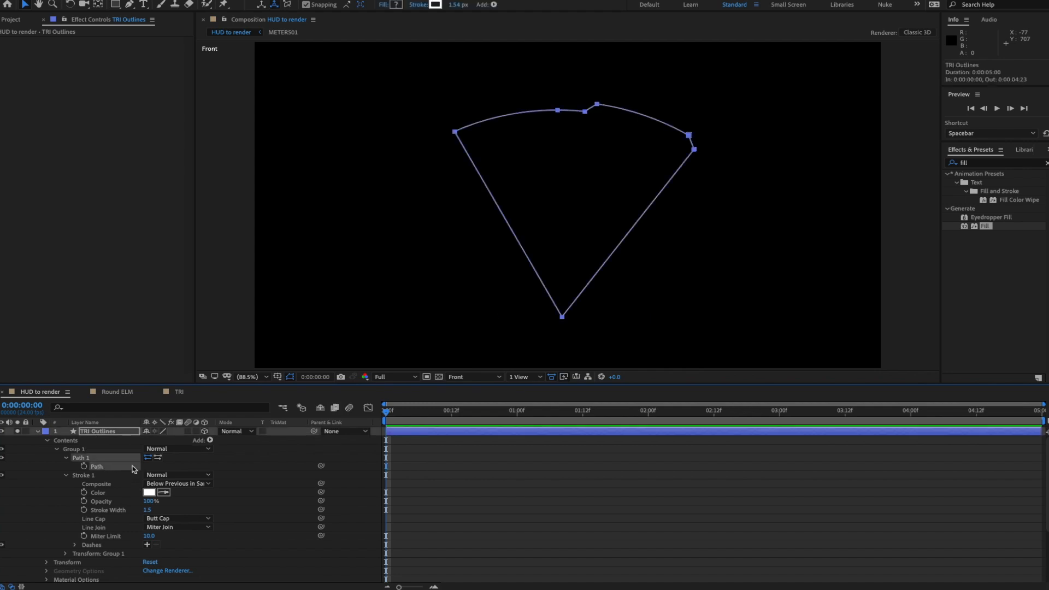
double_click(563, 318)
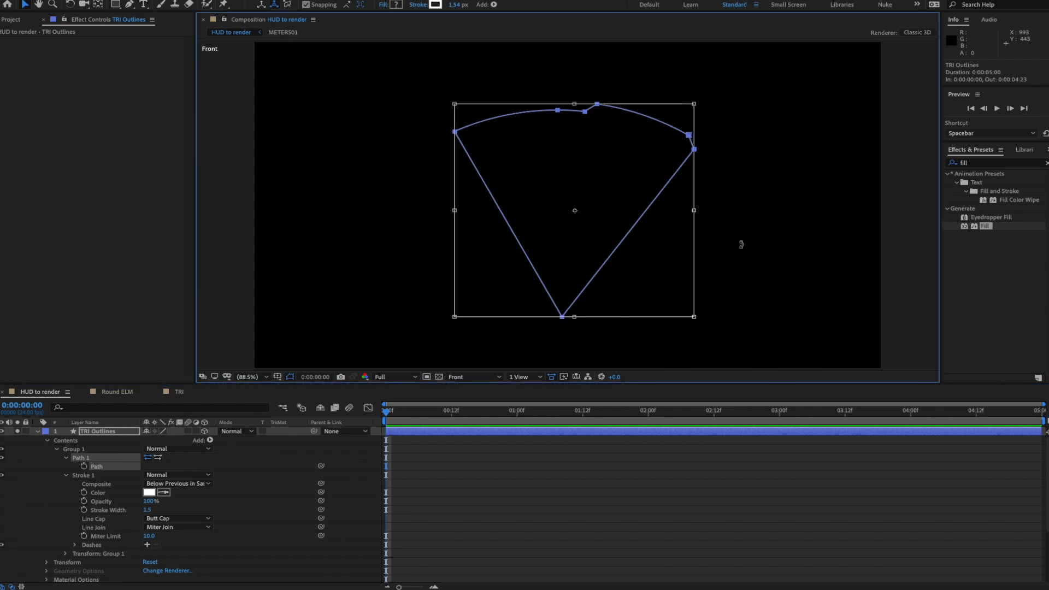
drag(741, 244, 625, 124)
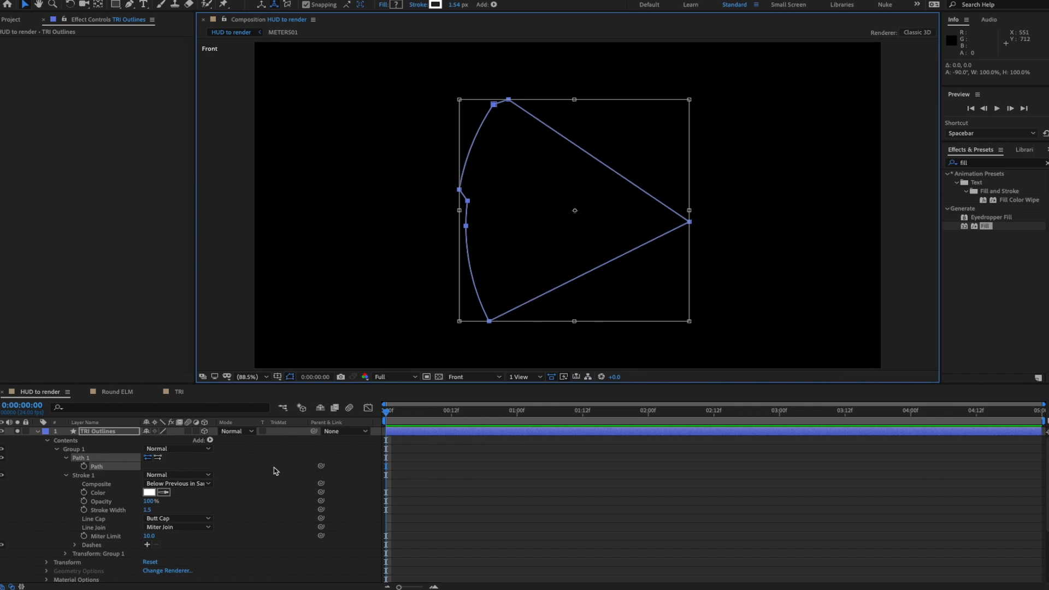
key(super+Tab)
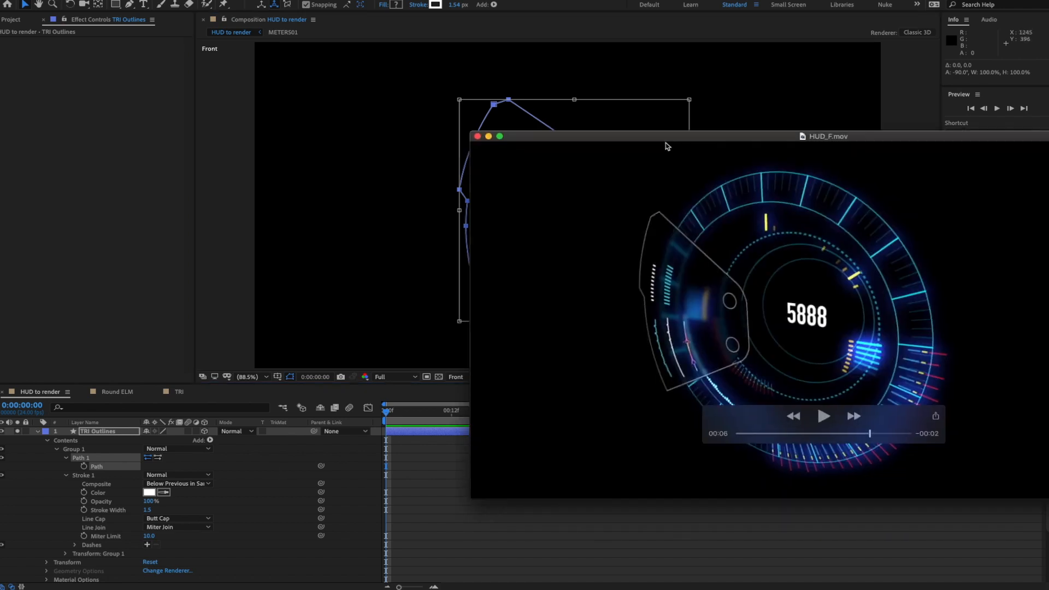
key(super+Tab)
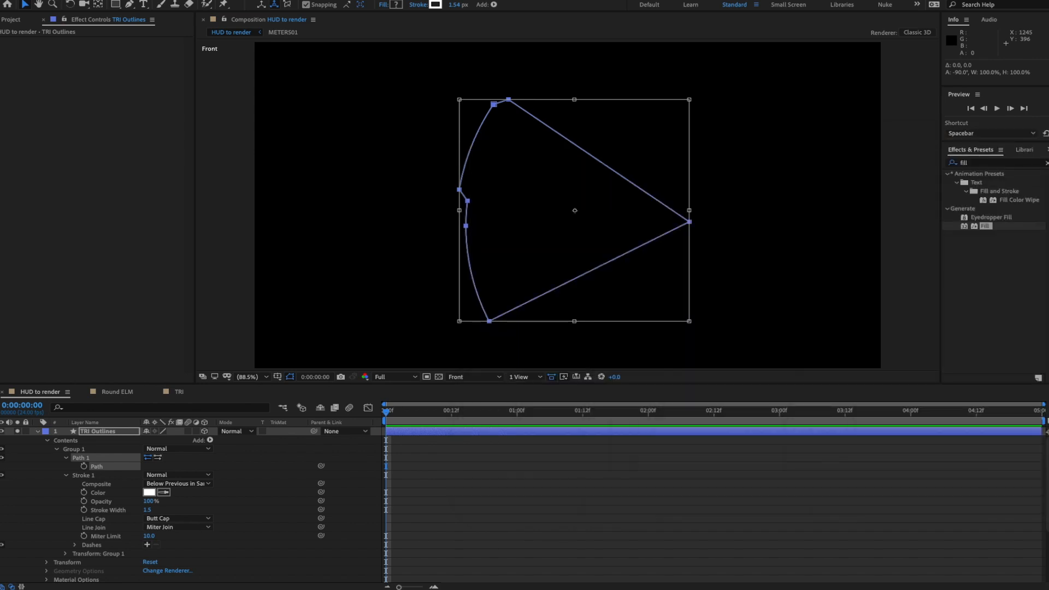
- Add a Rectangle path to Group 1 of TRI Outlines and convert it to Bezier
click(177, 475)
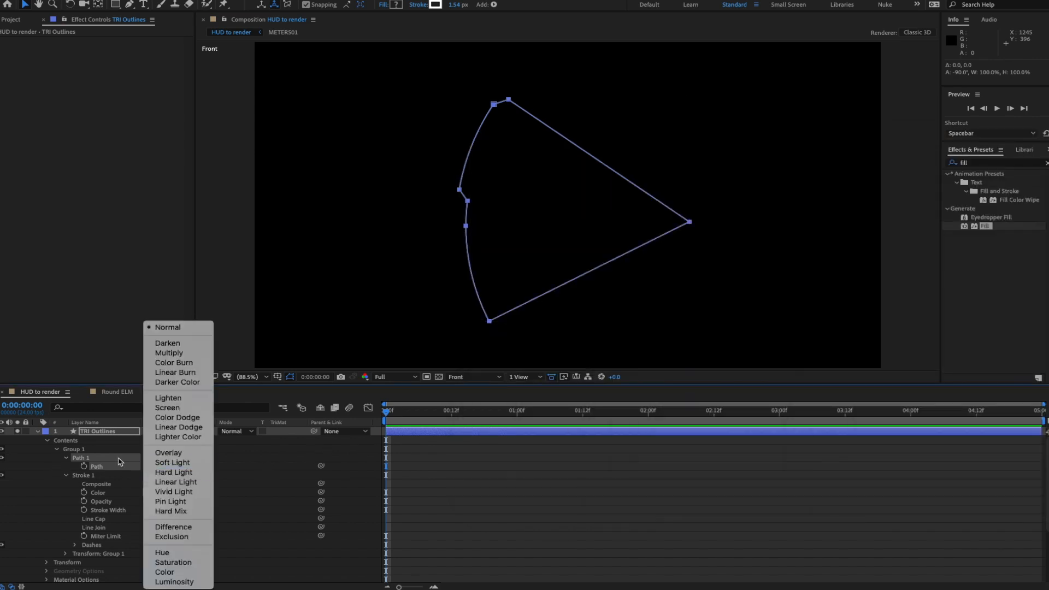
click(79, 454)
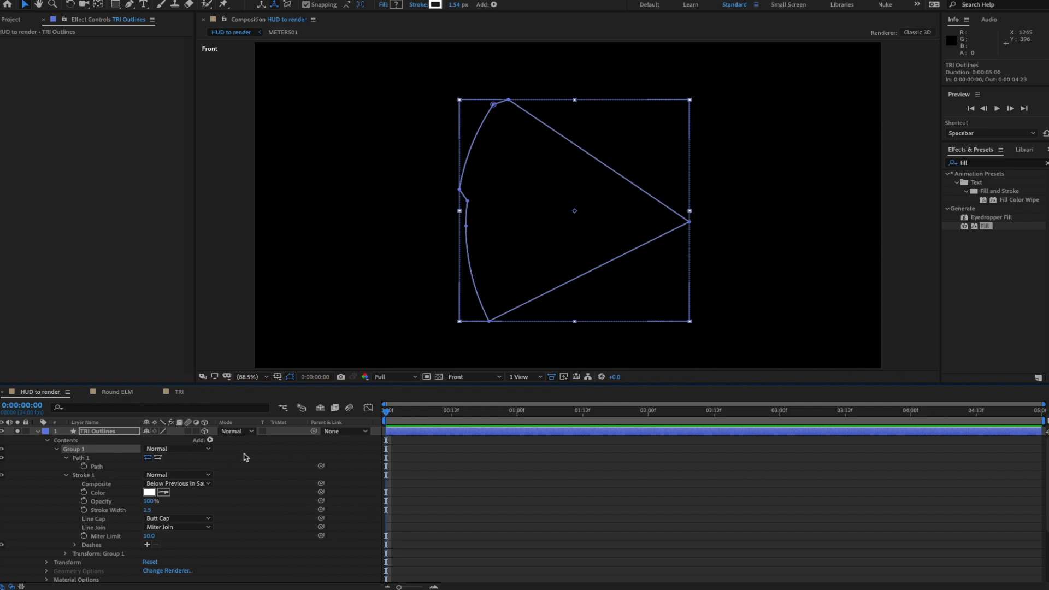
click(210, 441)
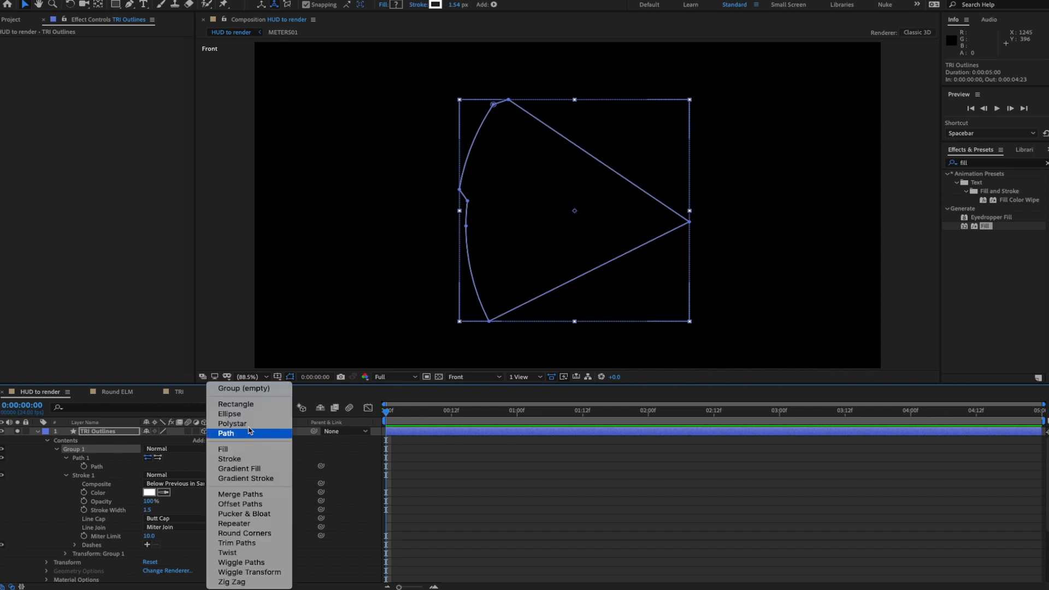
click(238, 403)
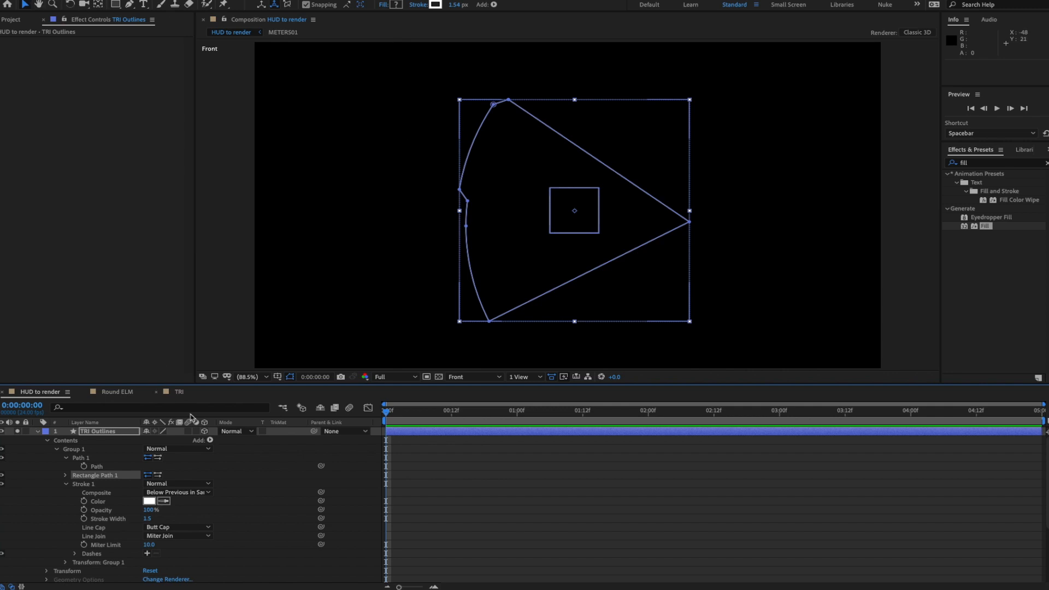
click(65, 476)
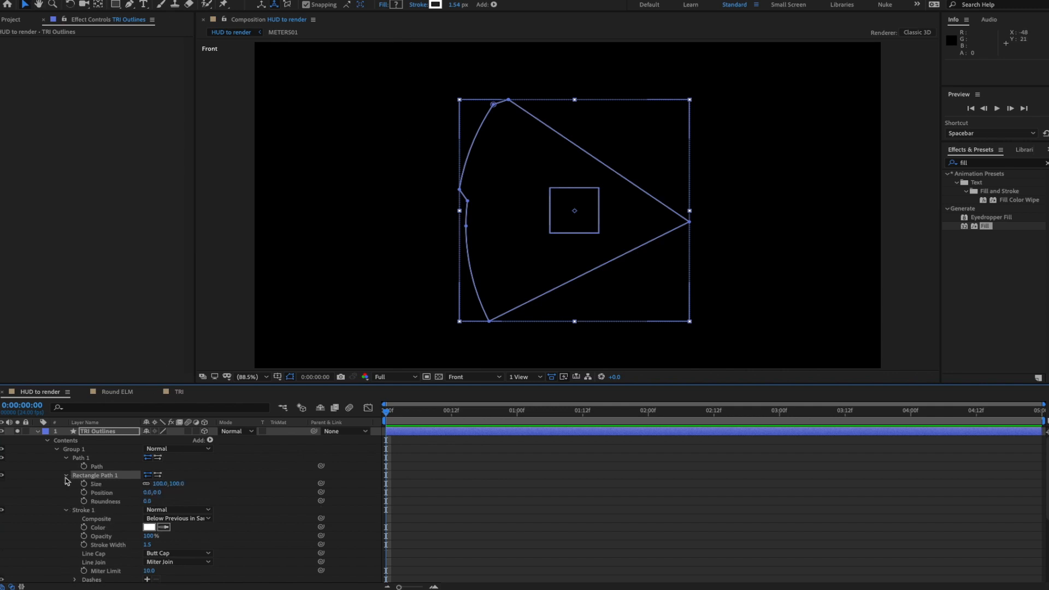
right_click(112, 477)
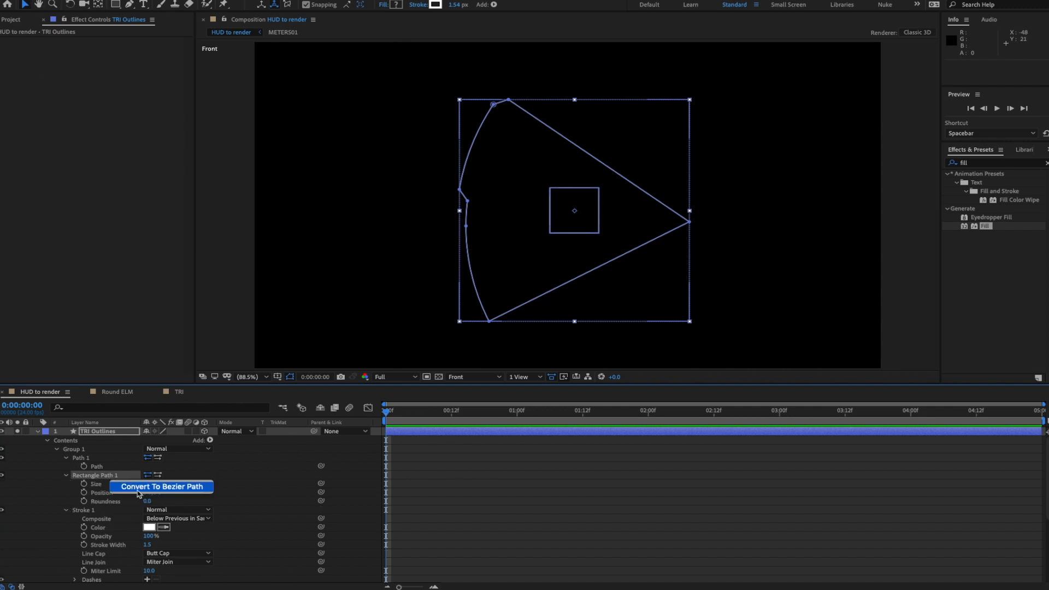
click(137, 489)
- Move and stretch the rectangle taller so it covers the triangle's right tip
click(66, 475)
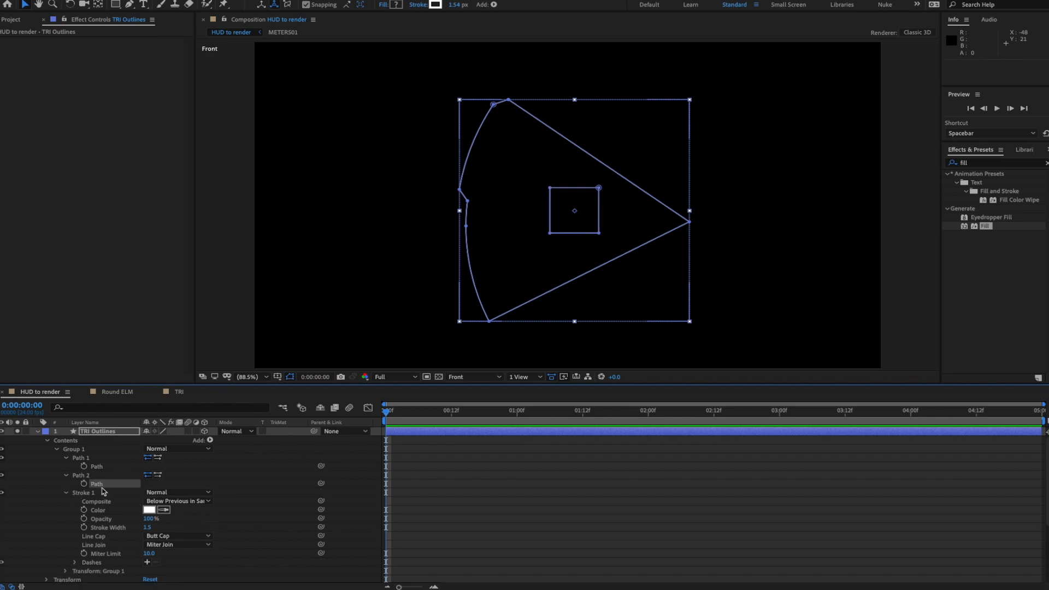
double_click(600, 234)
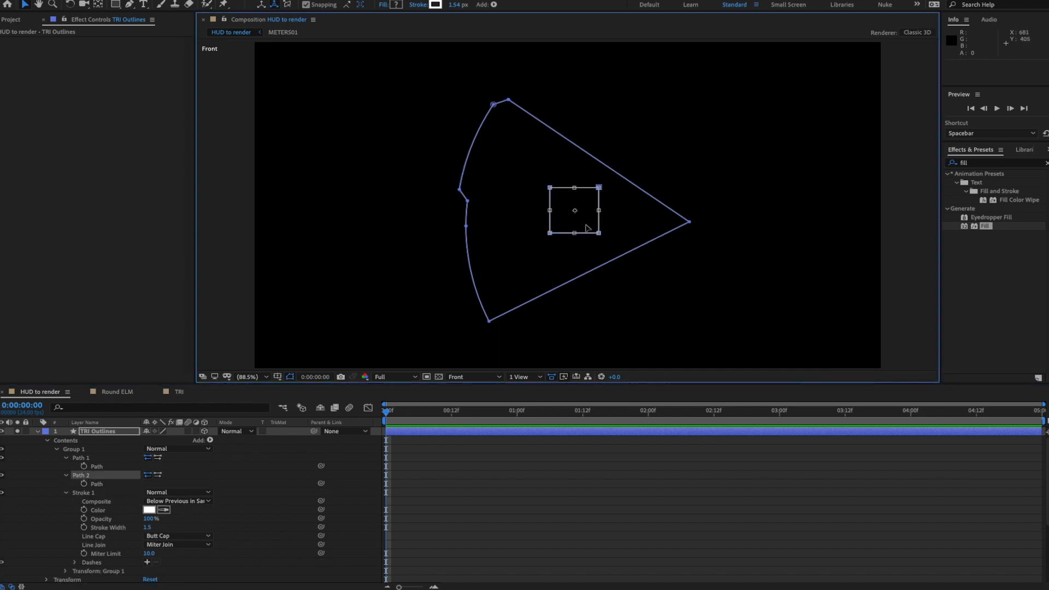
mouse_move(586, 228)
mouse_down()
mouse_move(698, 238)
mouse_move(604, 221)
mouse_up()
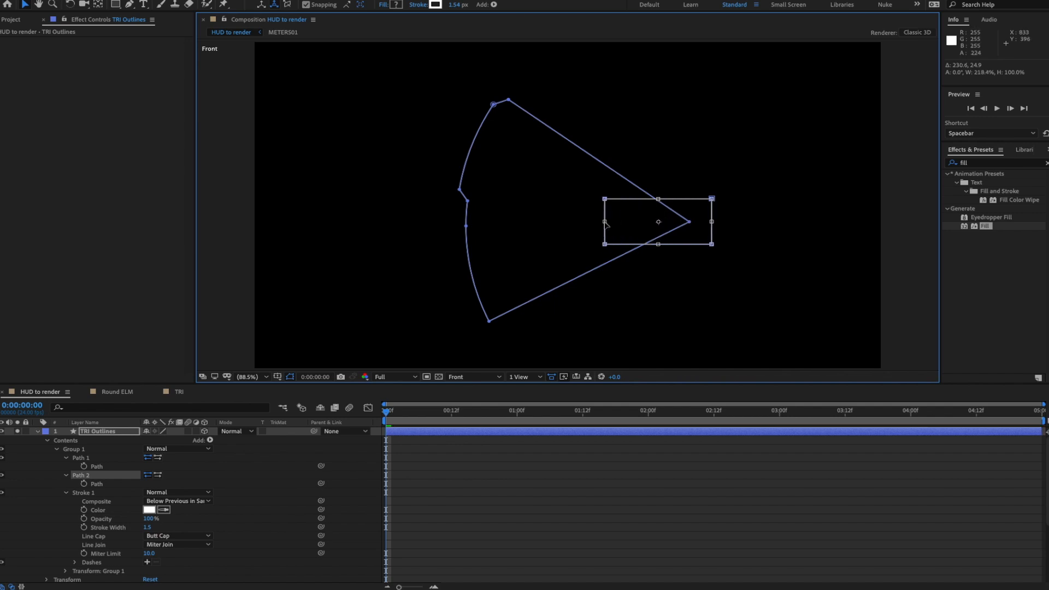
drag(658, 198, 658, 143)
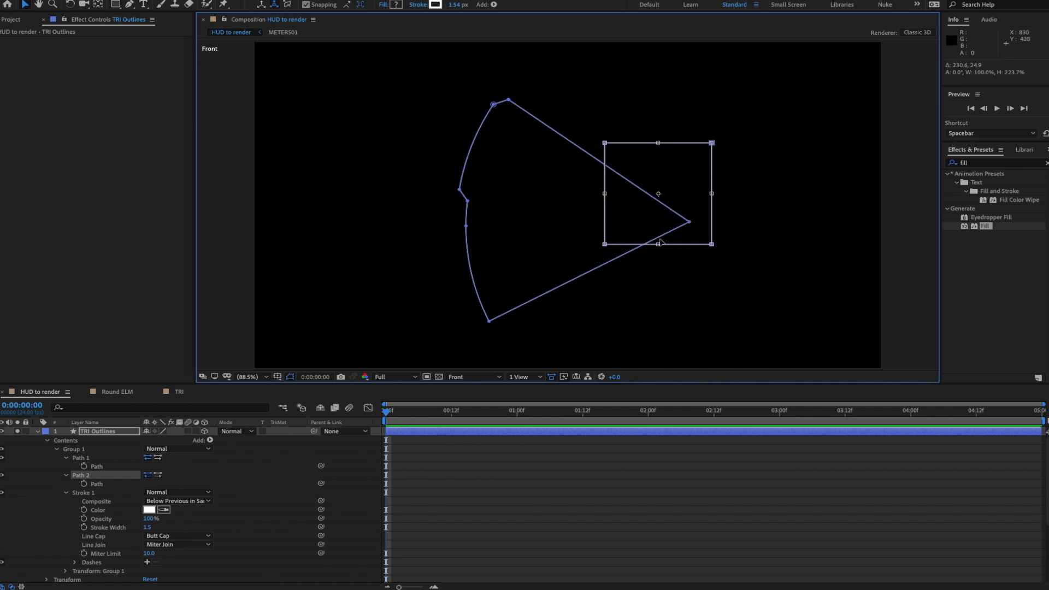
drag(659, 245, 659, 293)
drag(649, 227, 663, 223)
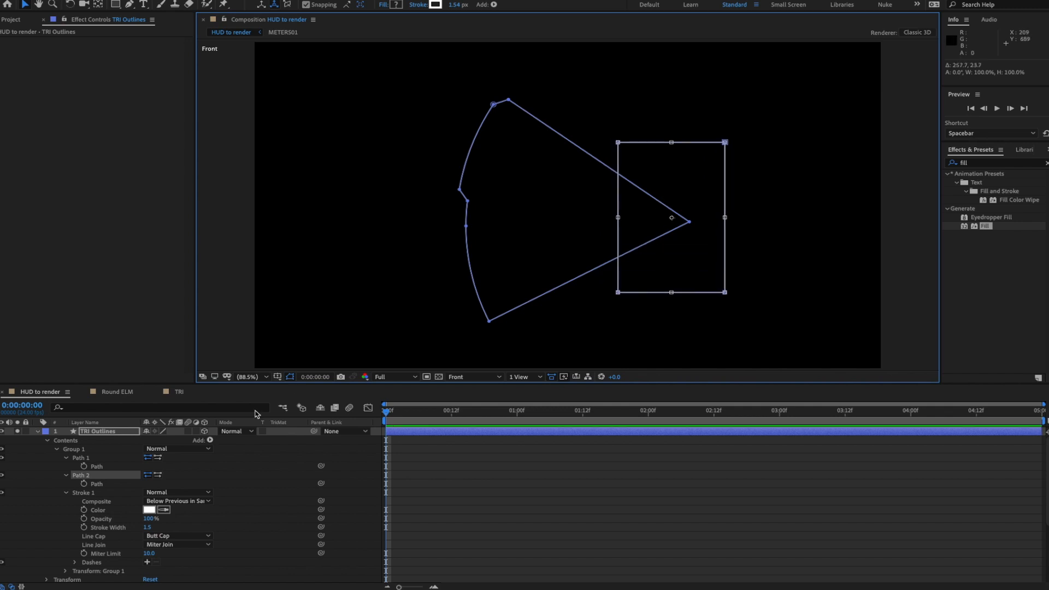
- Collapse the Path 1, Path 2 and stroke properties and reselect Group 1 for adding items
click(66, 475)
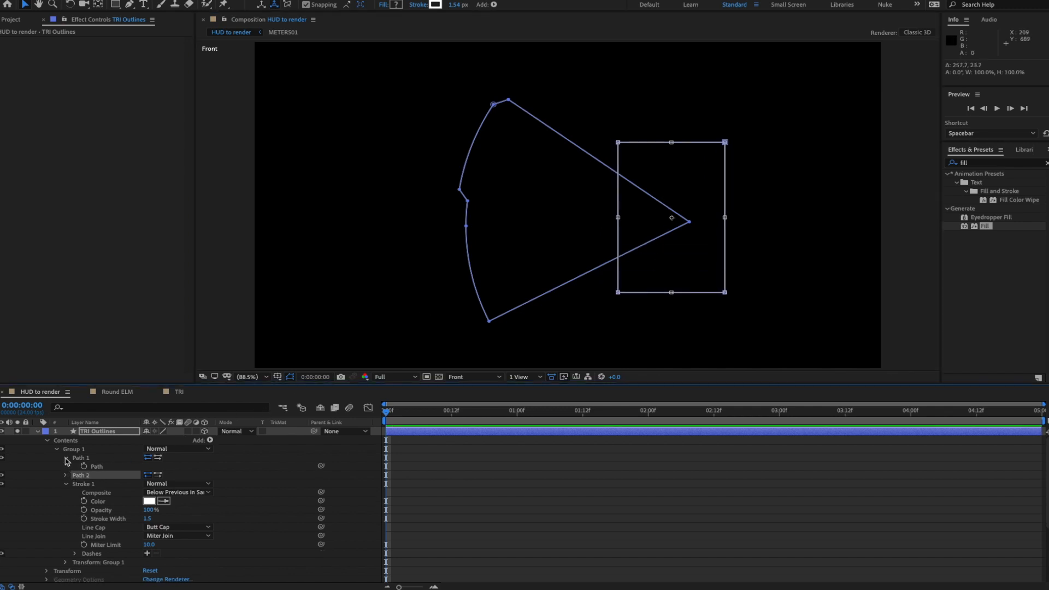
click(66, 458)
click(66, 476)
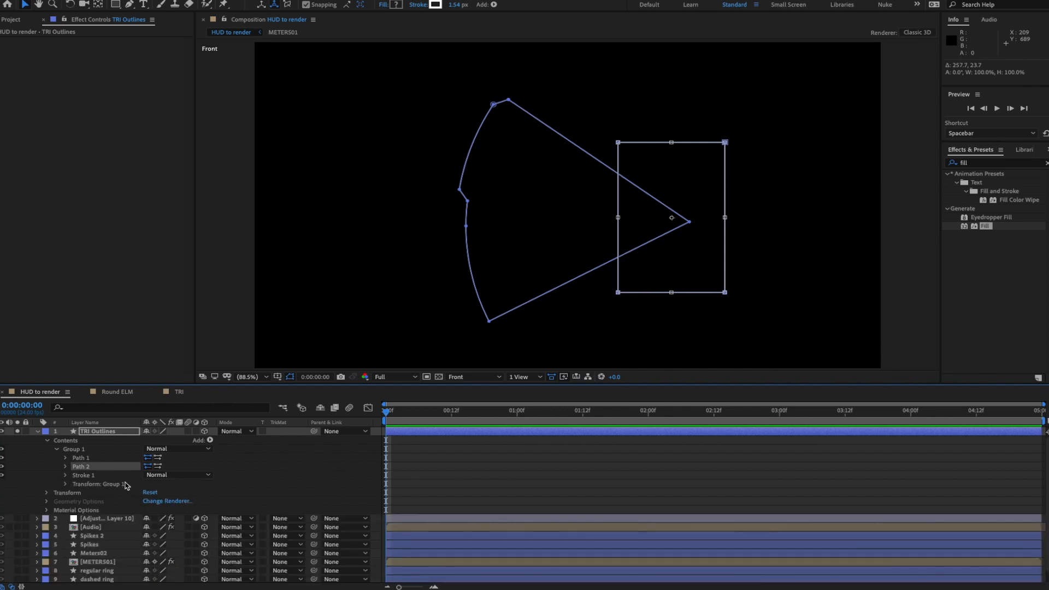
click(95, 485)
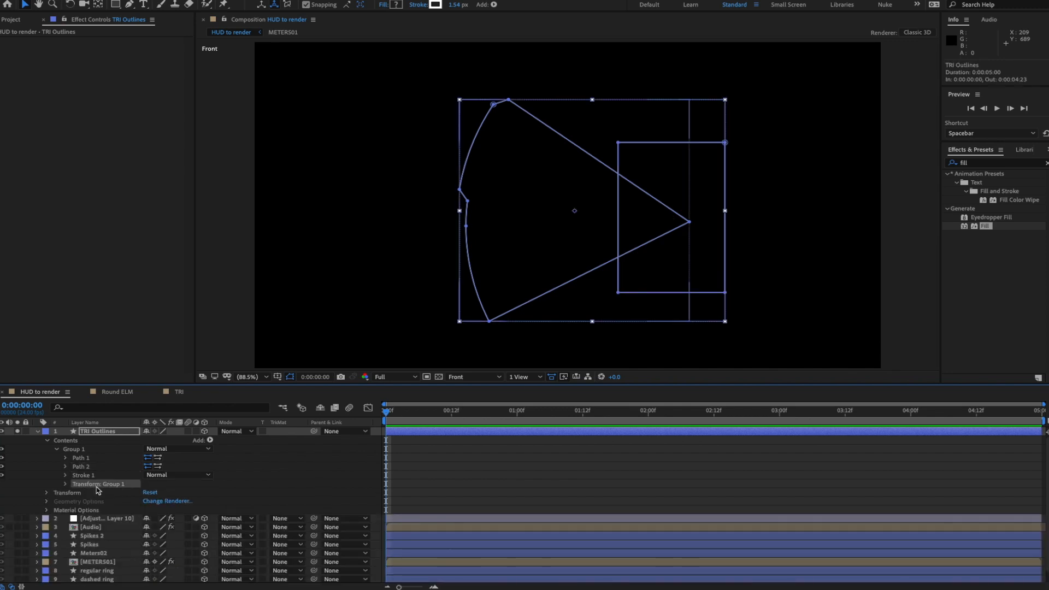
click(209, 440)
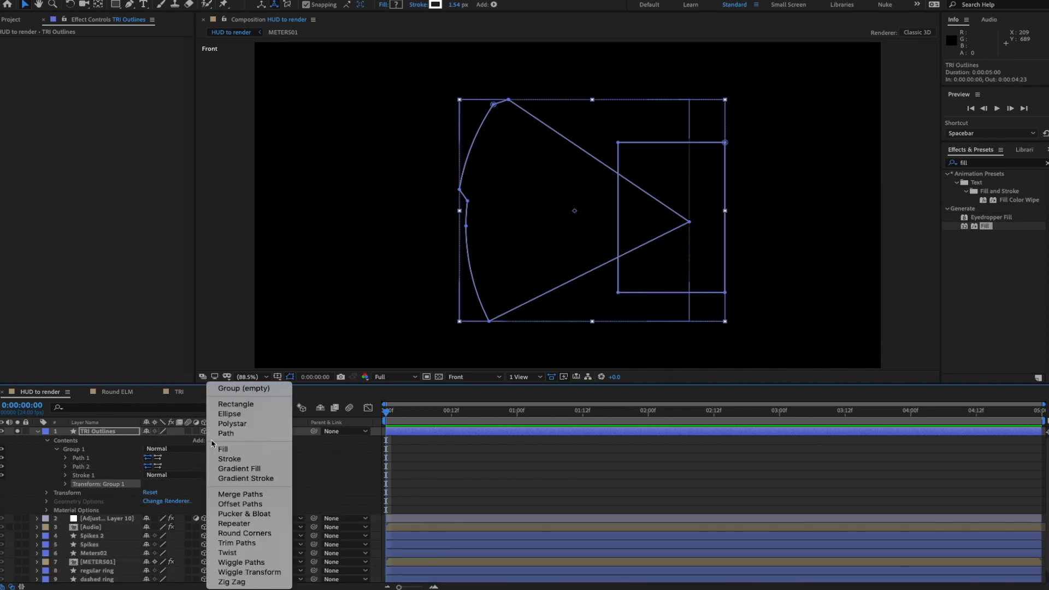
- Add Merge Paths to Group 1 with its mode set to Subtract
click(243, 497)
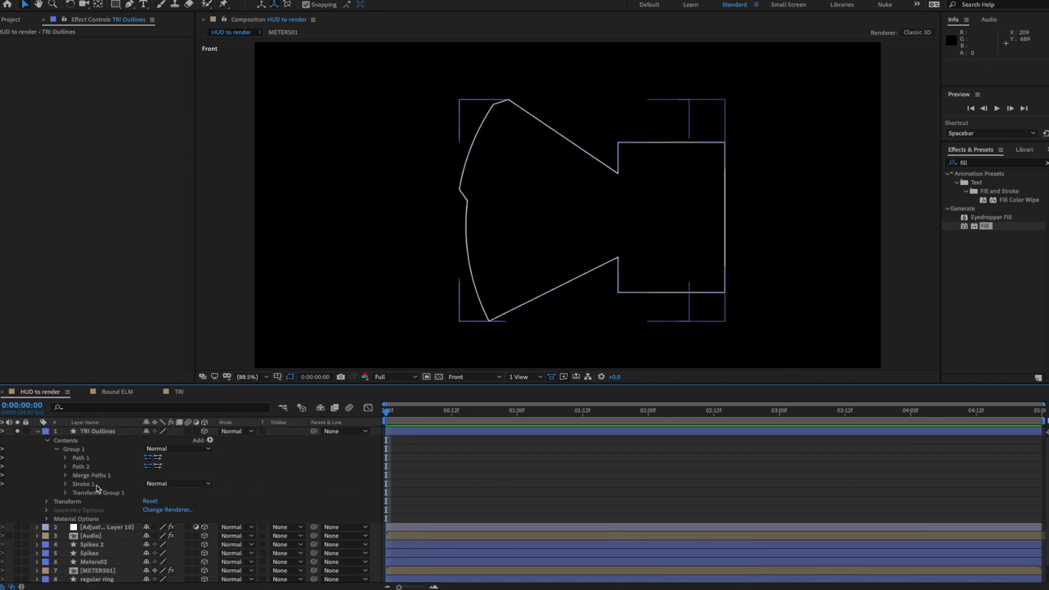
click(66, 476)
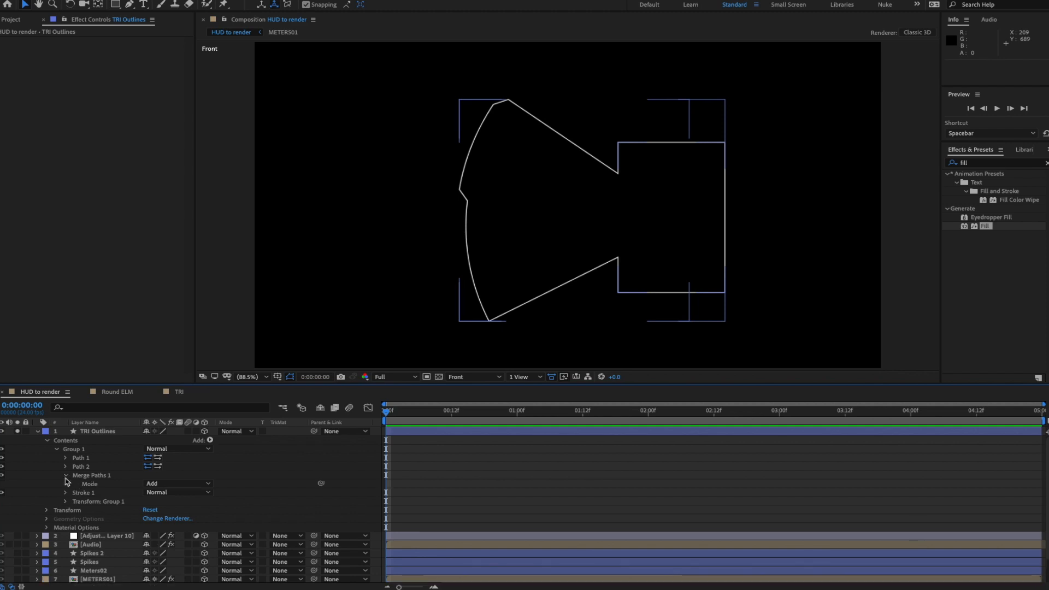
click(190, 487)
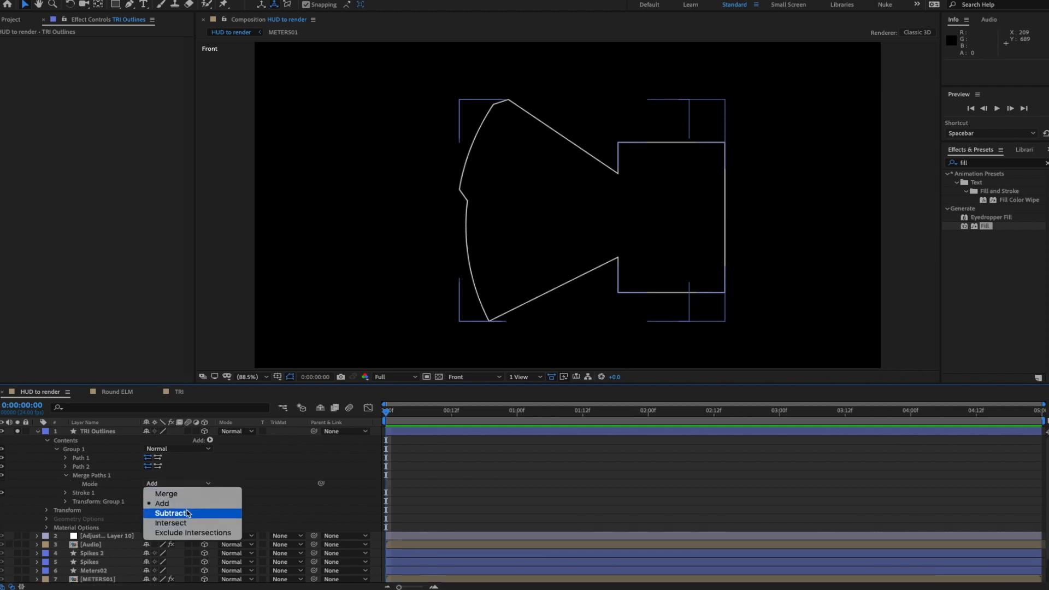
click(191, 513)
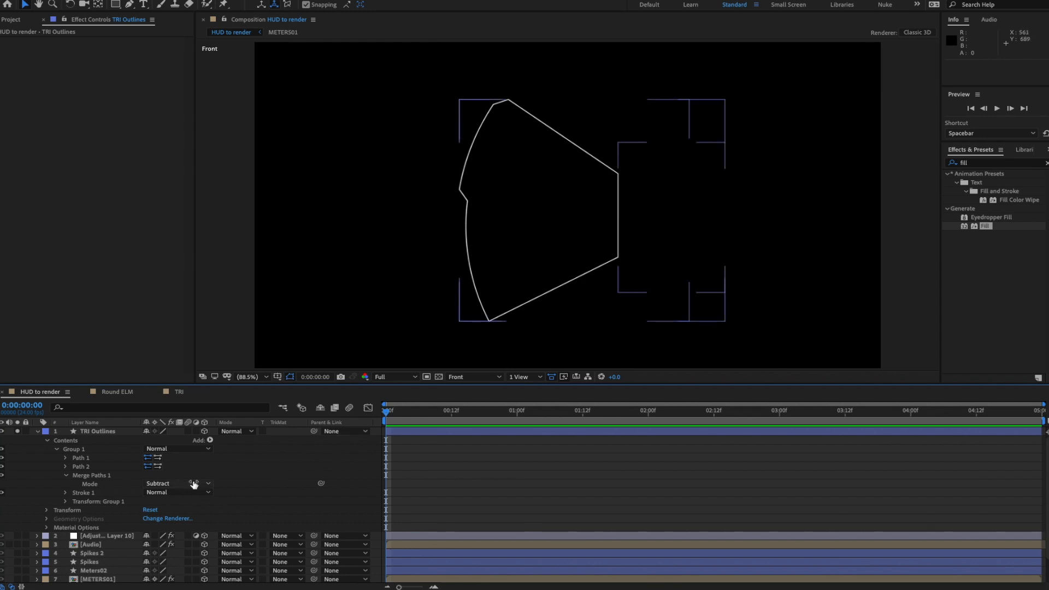
- Add Round Corners after the merge with radius 27, then collapse settings and select Path 2
click(92, 475)
click(210, 440)
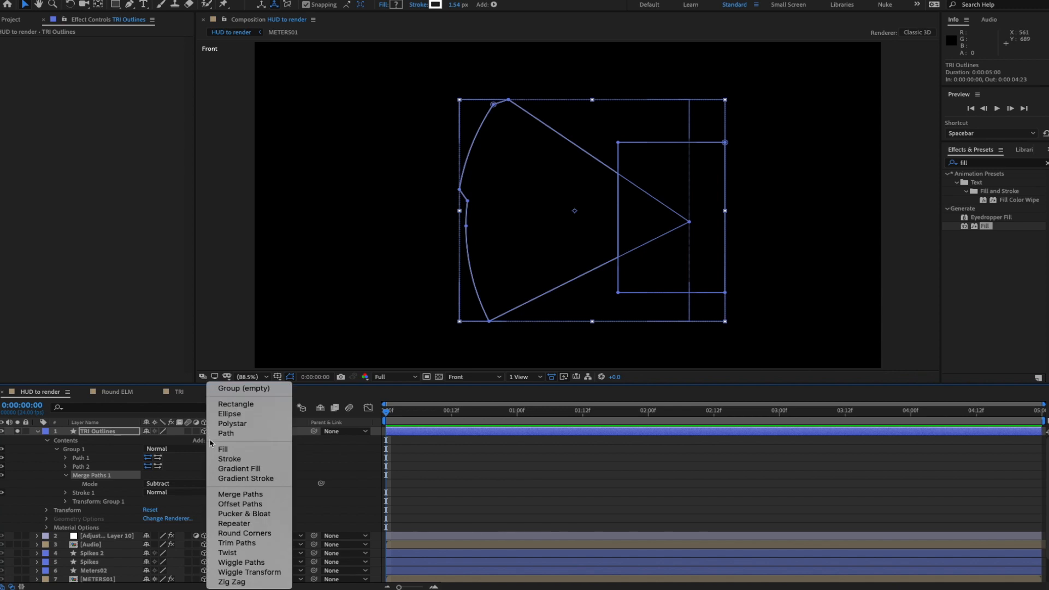
click(249, 535)
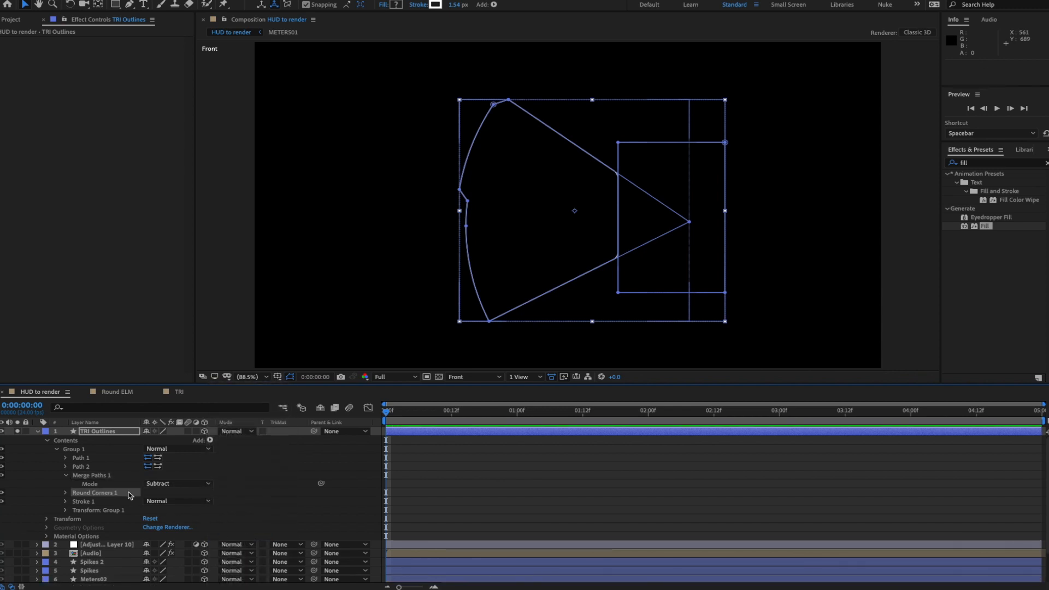
click(66, 493)
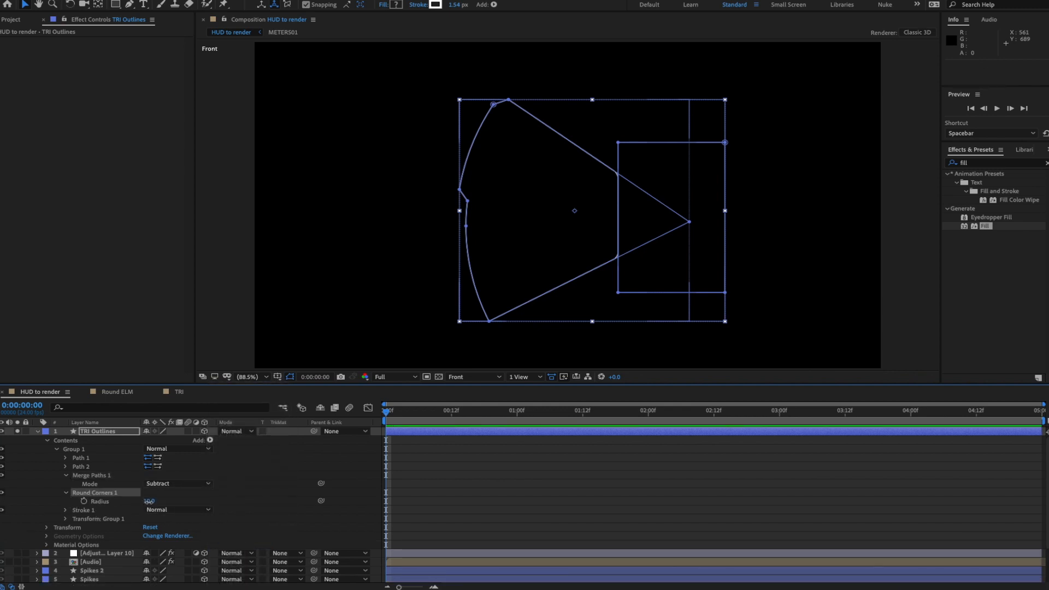
drag(148, 501, 159, 502)
click(224, 501)
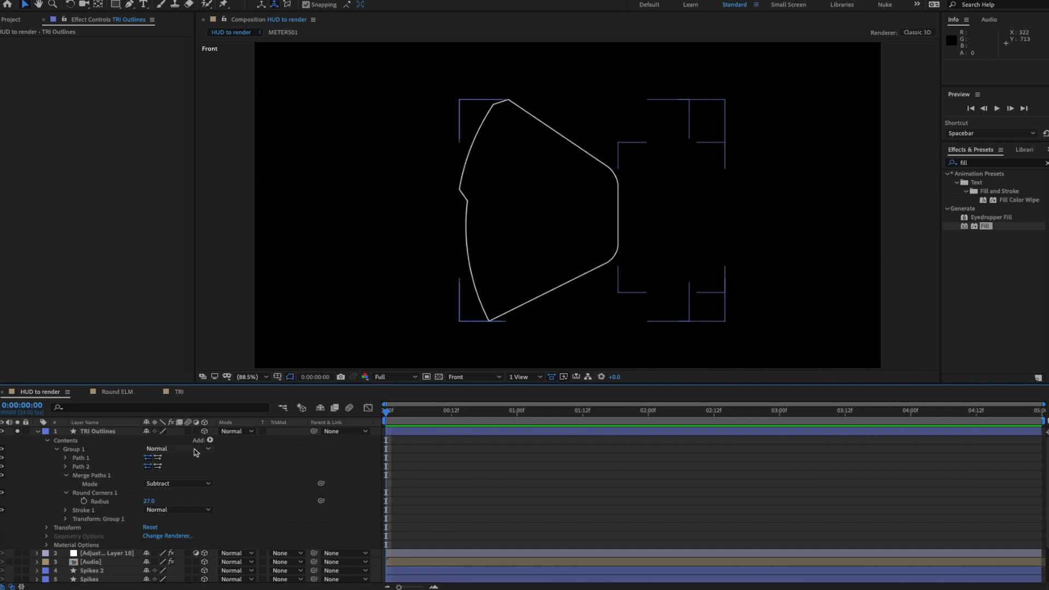
click(67, 476)
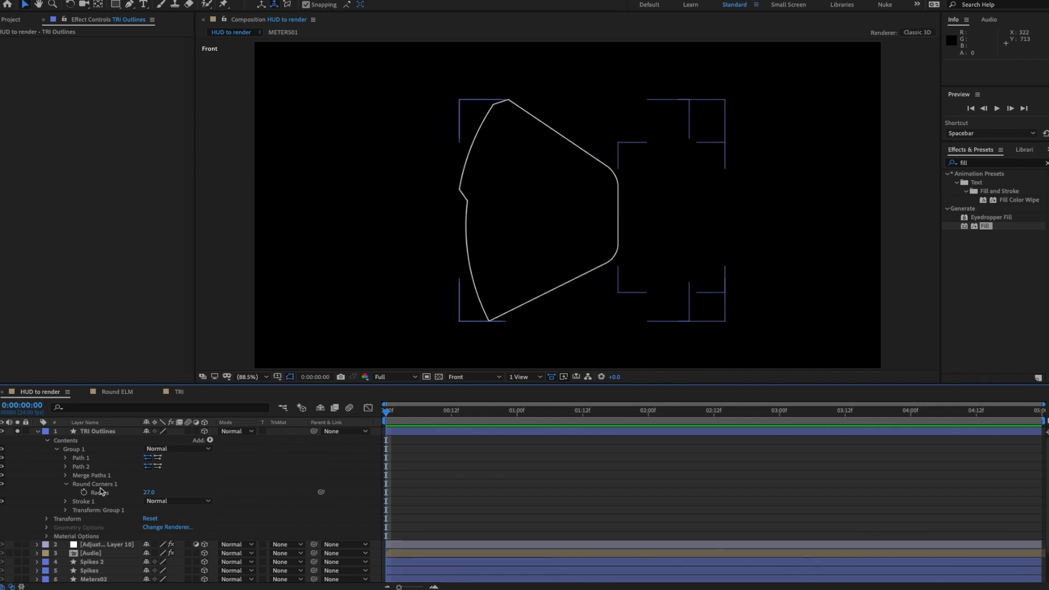
click(66, 484)
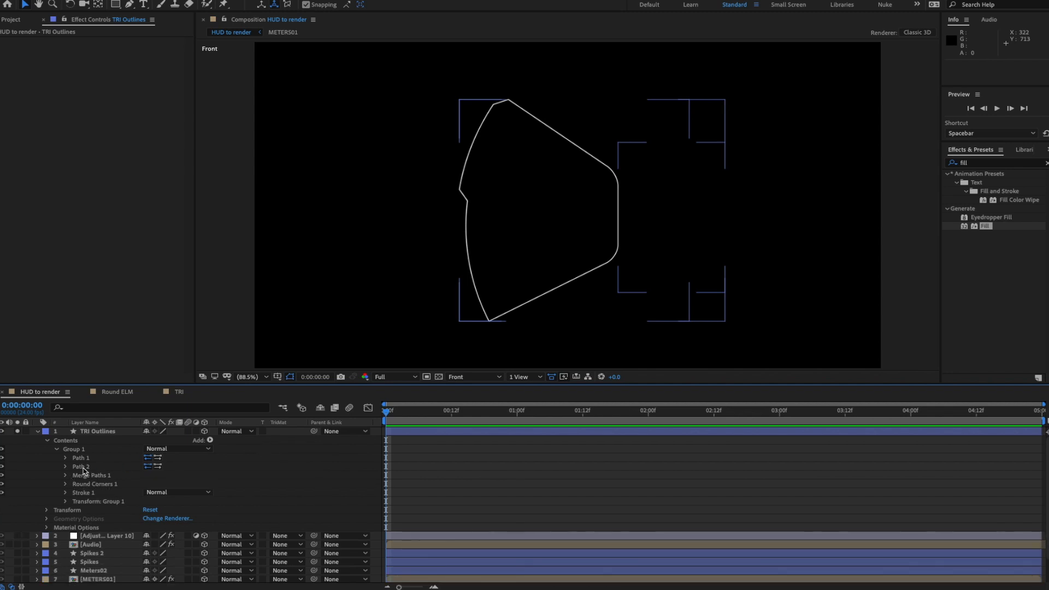
click(83, 468)
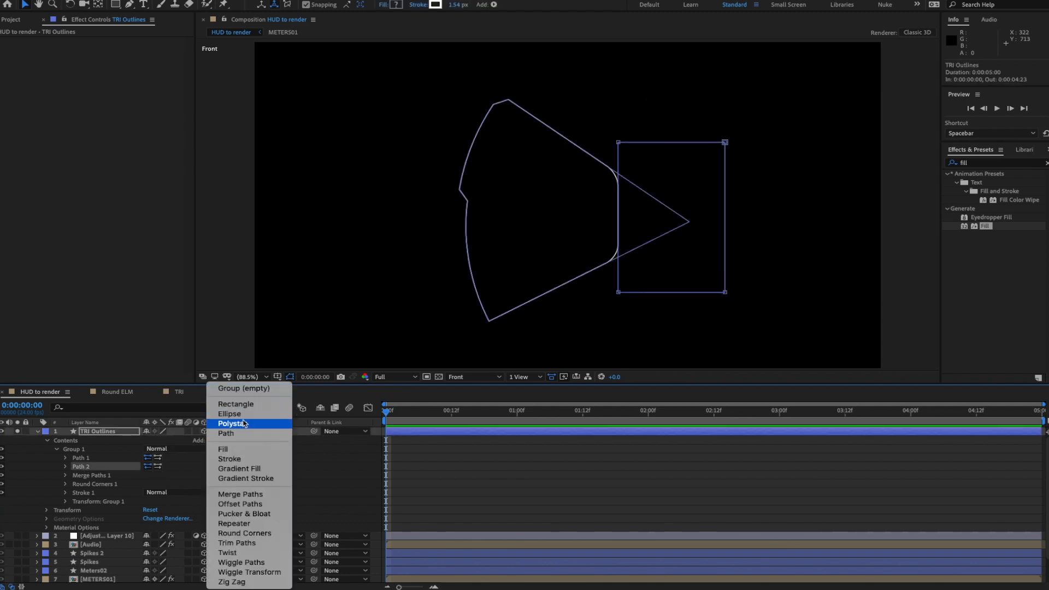
- Add an ellipse path to Group 1, convert it to Bezier, and shrink it to about 62%
click(243, 414)
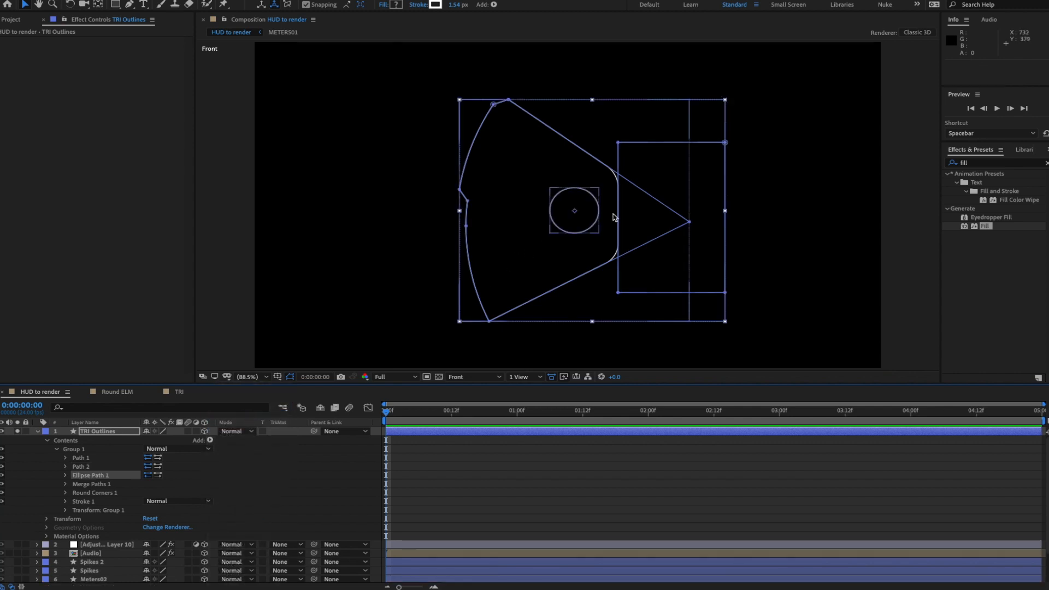
right_click(94, 479)
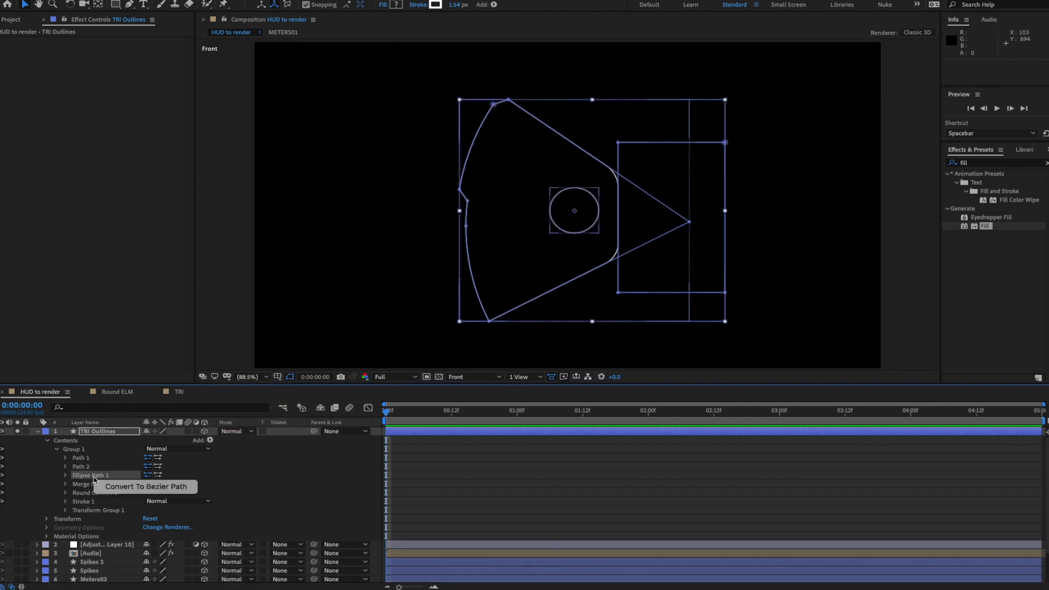
click(120, 486)
click(65, 475)
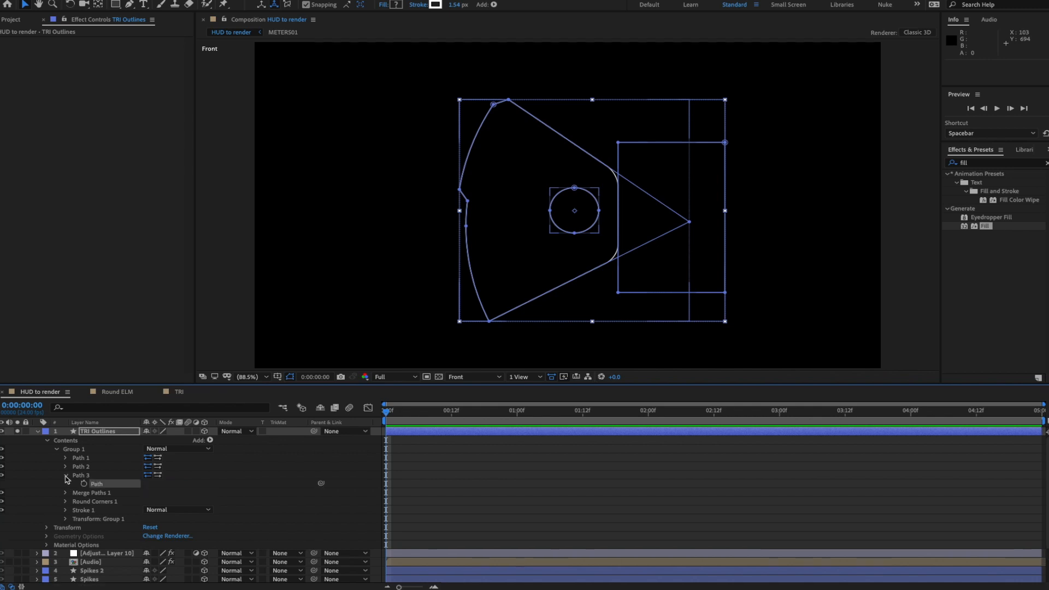
click(94, 485)
double_click(599, 211)
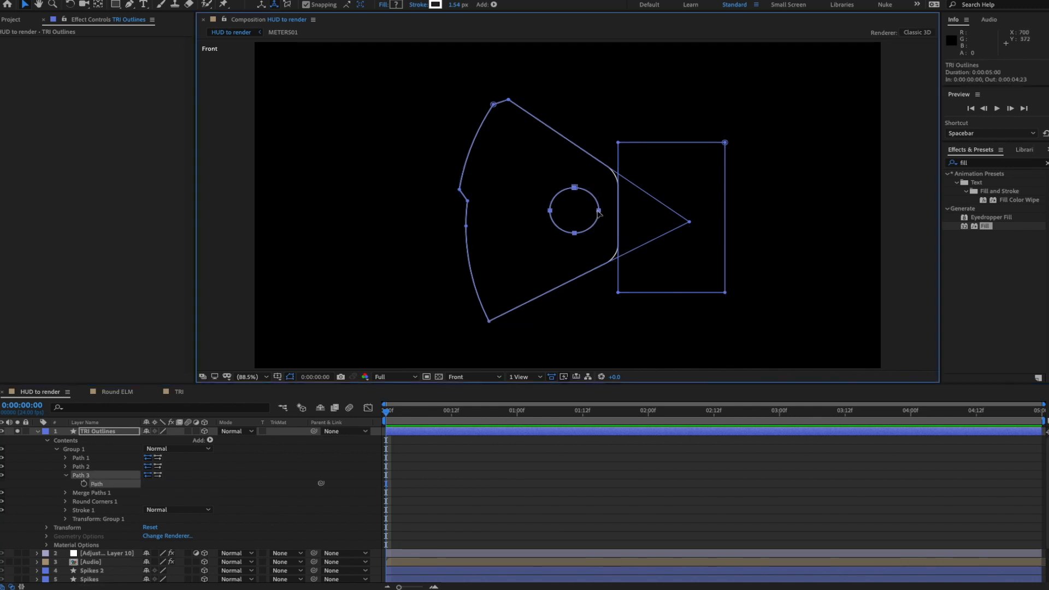
mouse_move(600, 187)
mouse_down()
mouse_move(568, 218)
mouse_move(650, 224)
mouse_move(598, 192)
mouse_up()
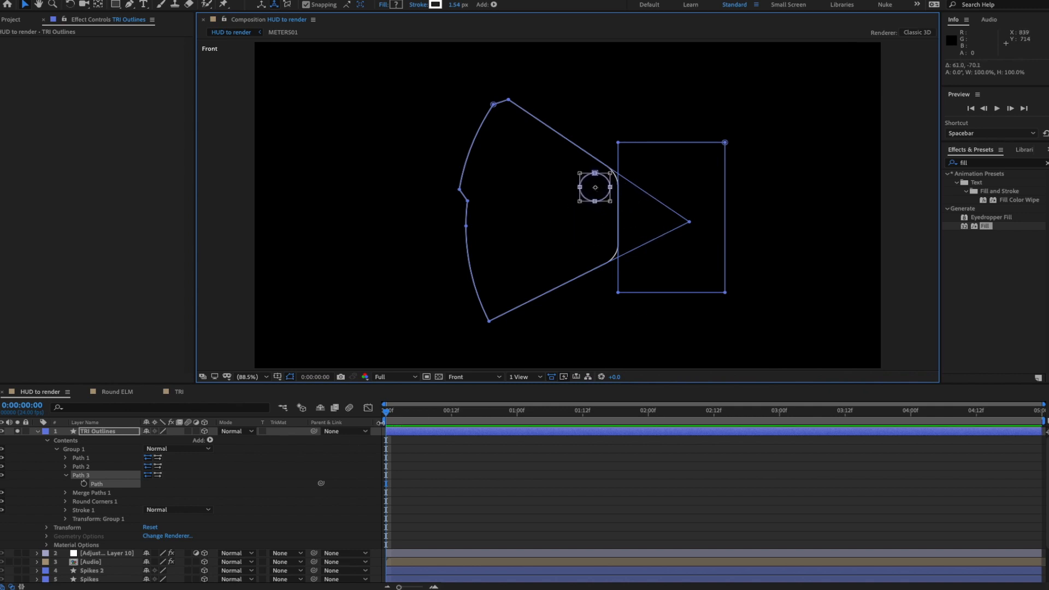
- Rescale the circle to 64.6% near the triangle's upper edge
click(269, 480)
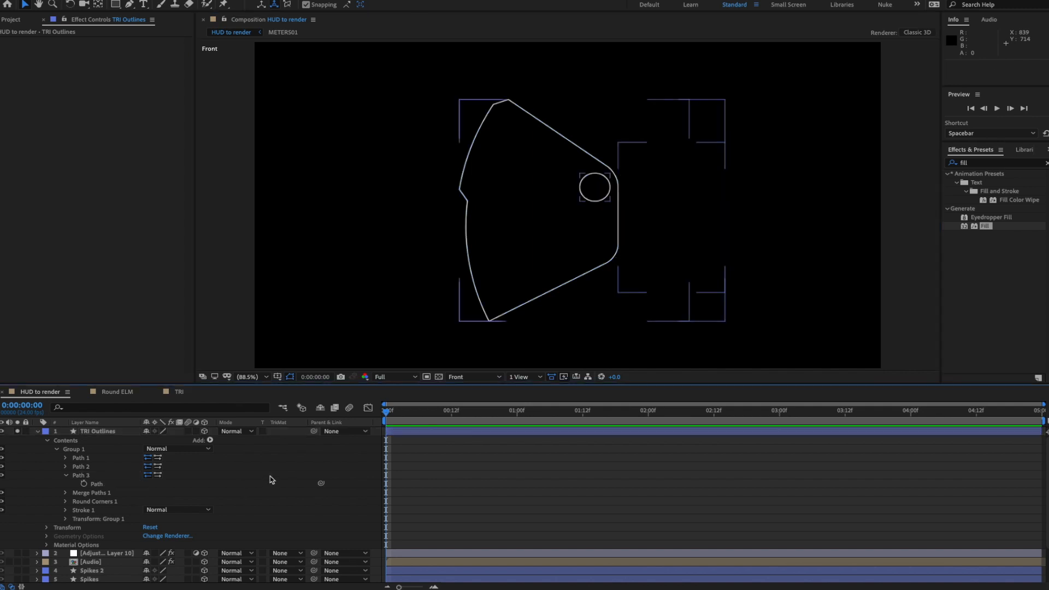
click(95, 485)
double_click(611, 188)
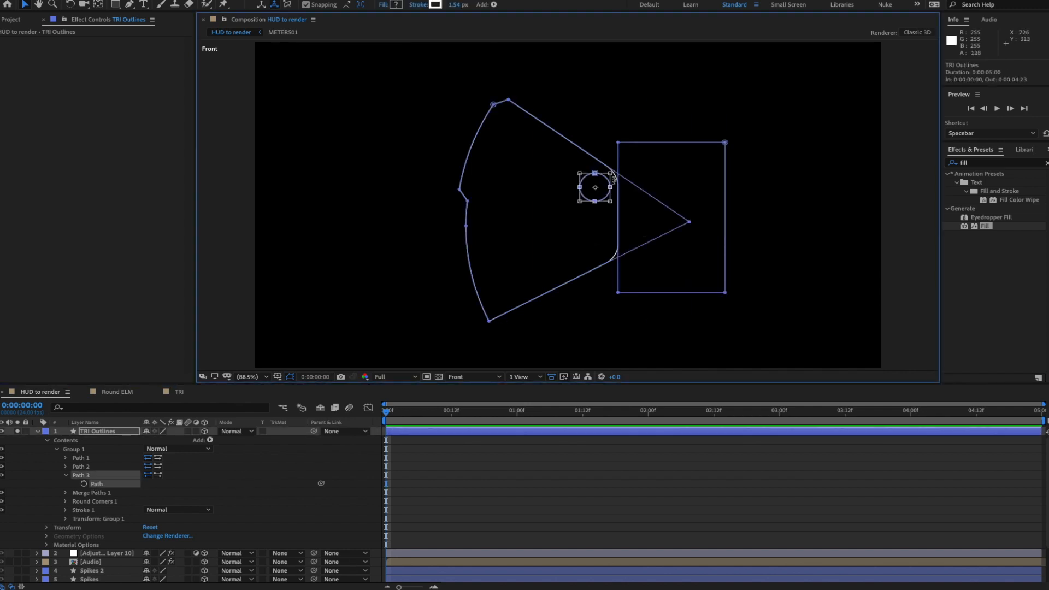
drag(610, 173, 605, 180)
click(330, 451)
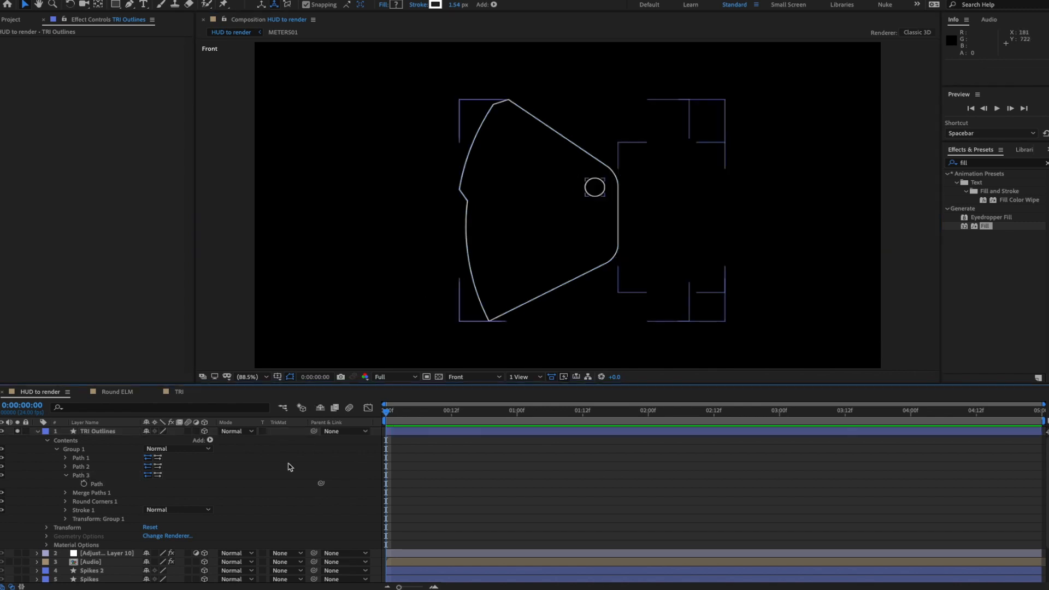
- Duplicate the circle as Path 4 and move the copy down near the lower edge
click(83, 478)
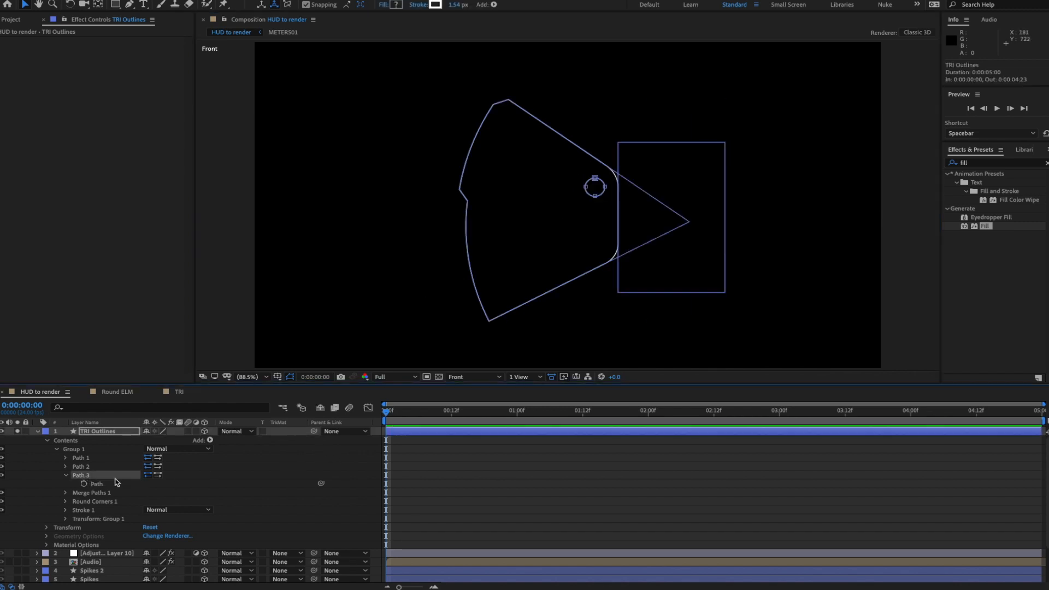
key(ctrl+d)
key(shift+Down)
key(shift+Down)
key(shift+Down)
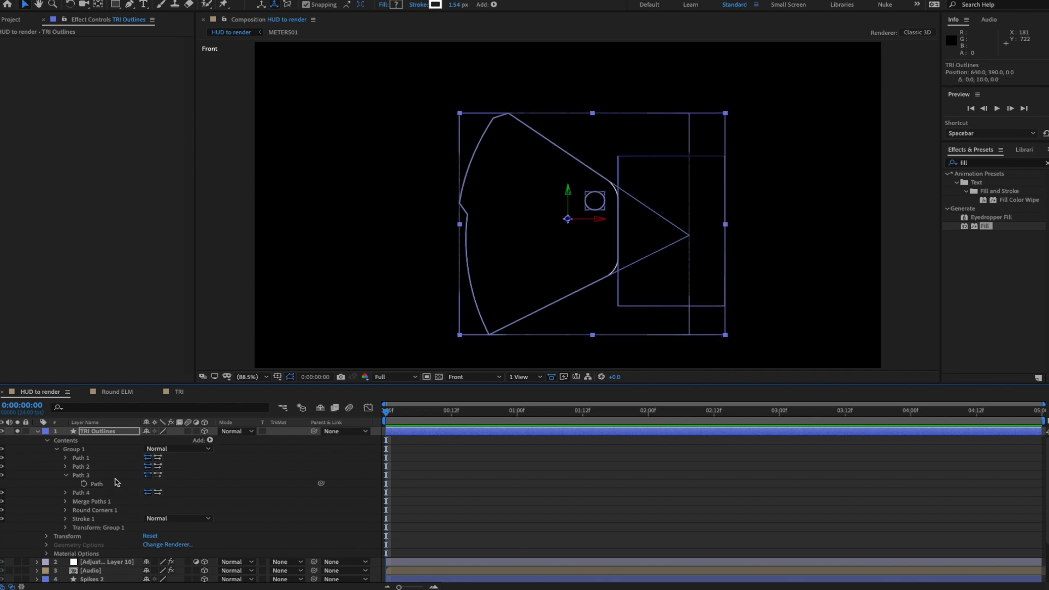
key(ctrl+z)
key(ctrl+z)
key(ctrl+z)
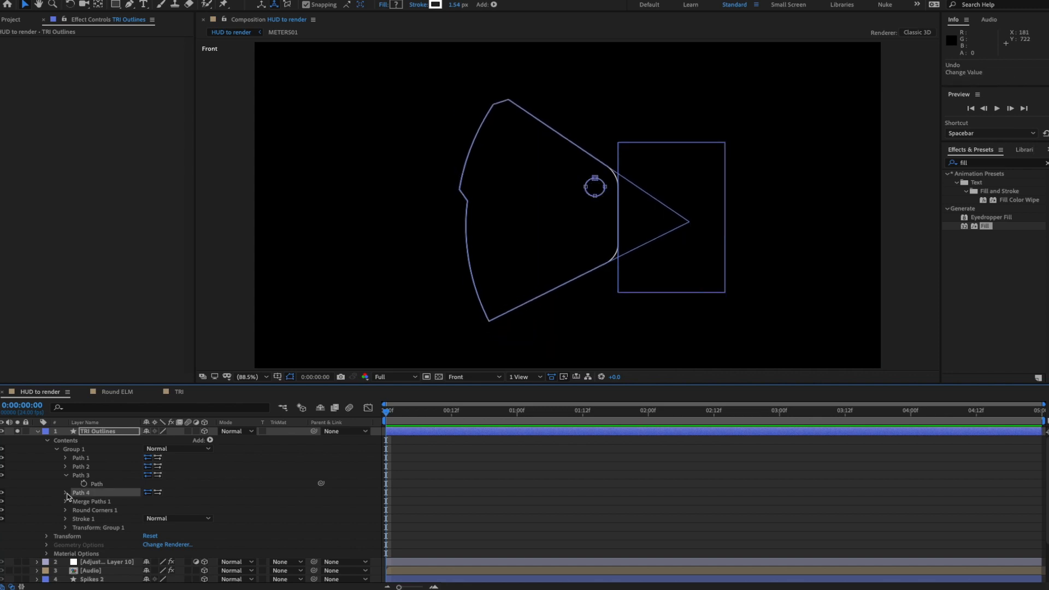
click(66, 493)
click(106, 502)
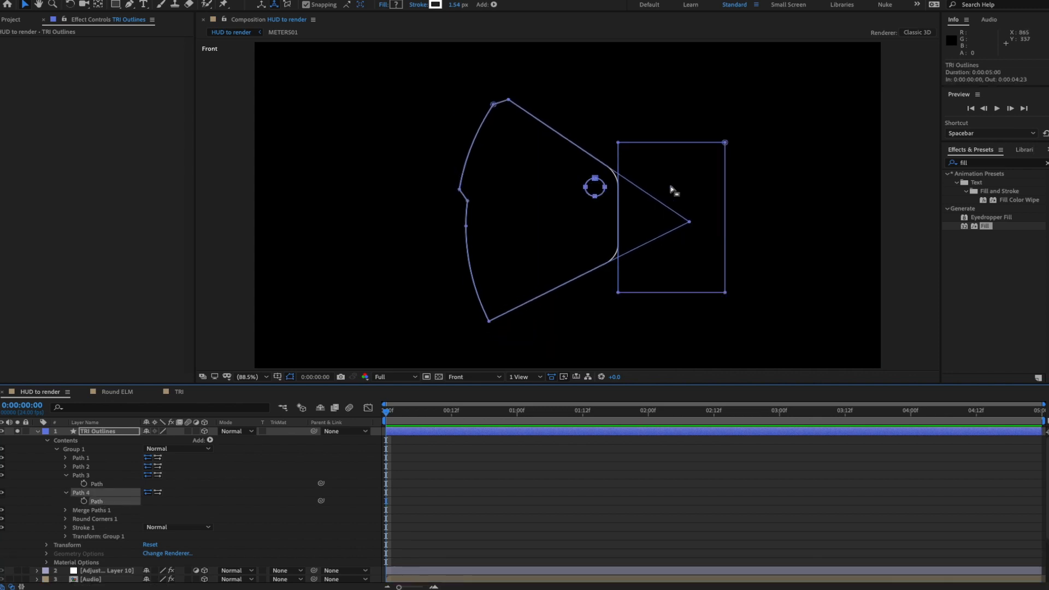
click(596, 196)
key(ctrl+t)
key(shift+Down)
key(shift+Down)
key(shift+Down)
key(shift+Down)
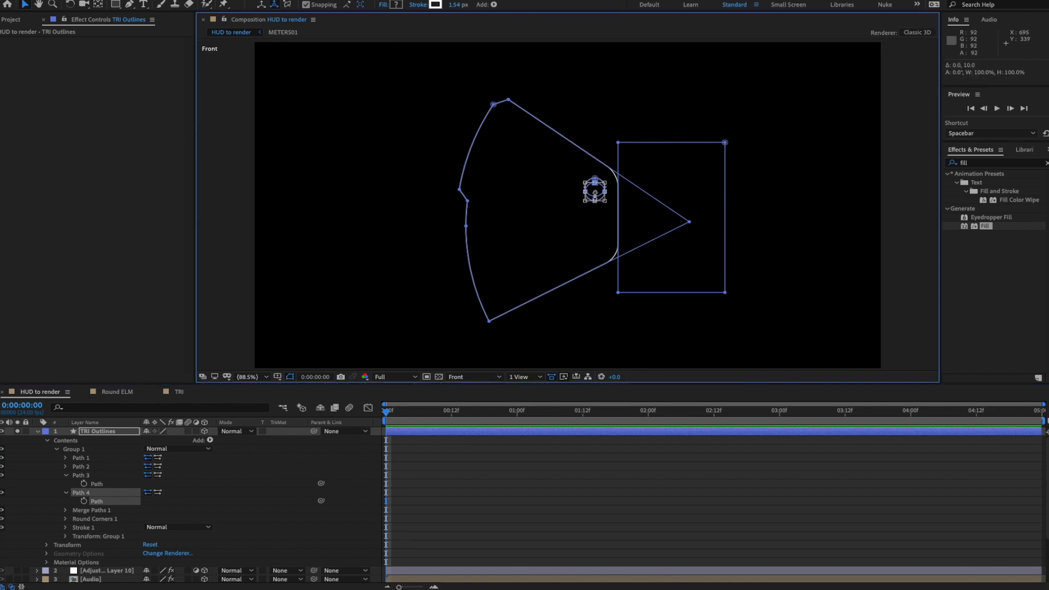
key(shift+Down)
key(shift+Down)
key(shift+Down)
key(shift+Down)
key(shift+Down)
key(shift+Down)
key(shift+Down)
key(shift+Down)
key(shift+Down)
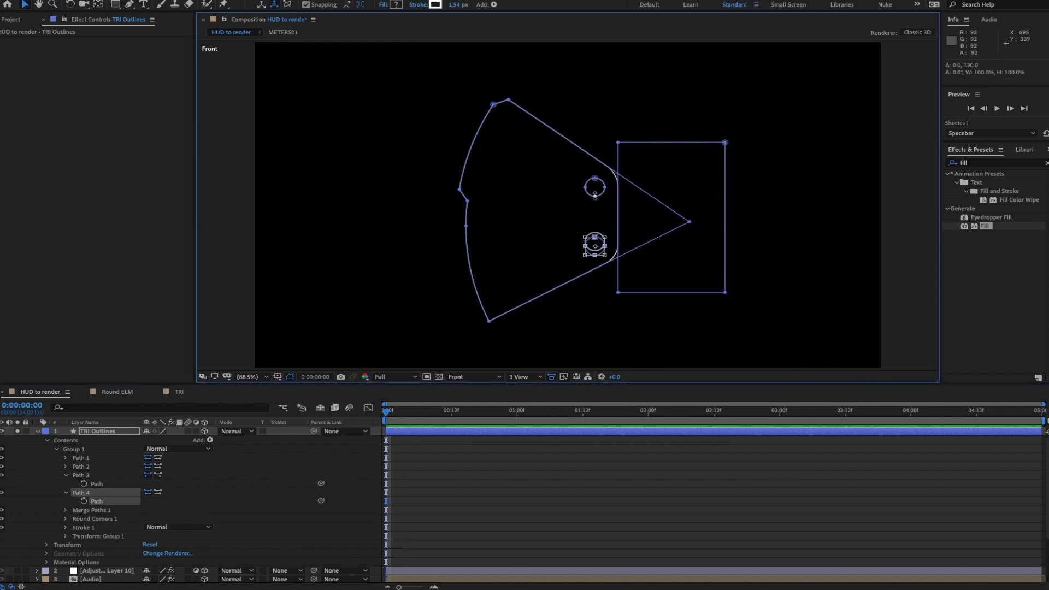
click(315, 450)
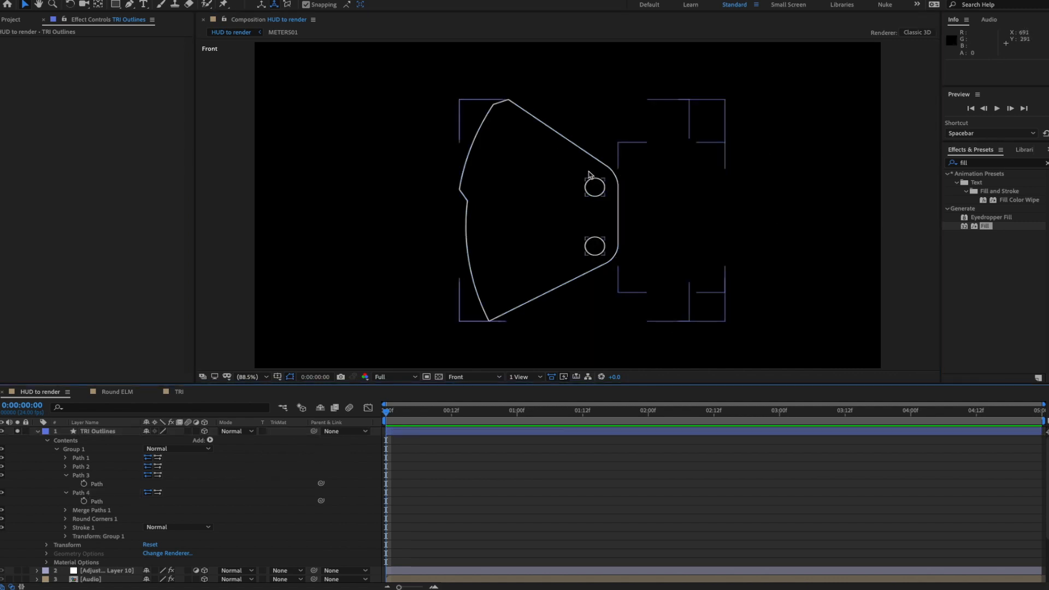
- Collapse the circle paths and inspect the merge mode and Path 1 settings
click(65, 476)
click(65, 485)
click(83, 459)
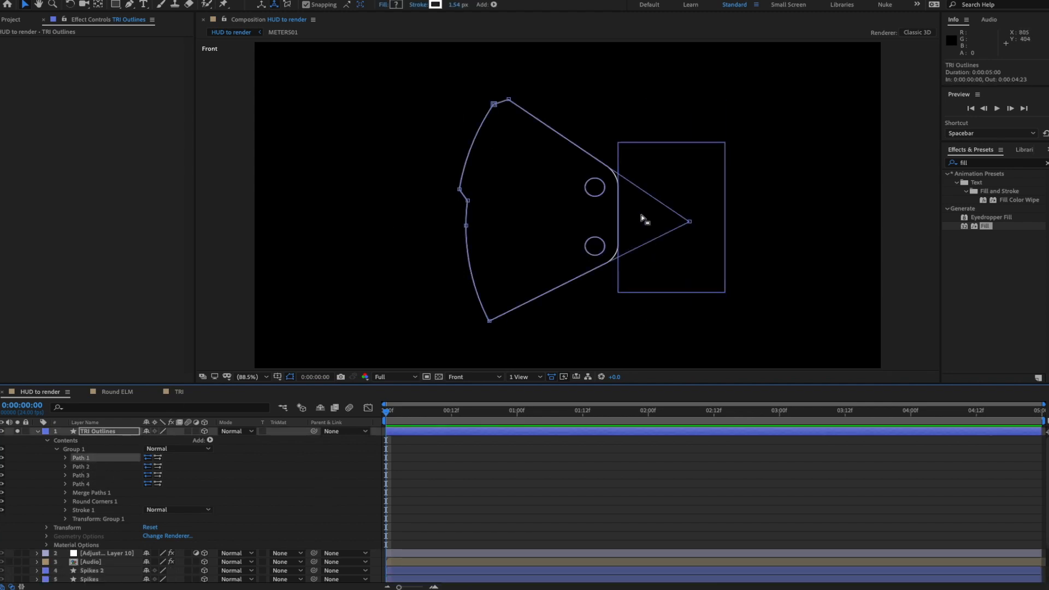
click(66, 493)
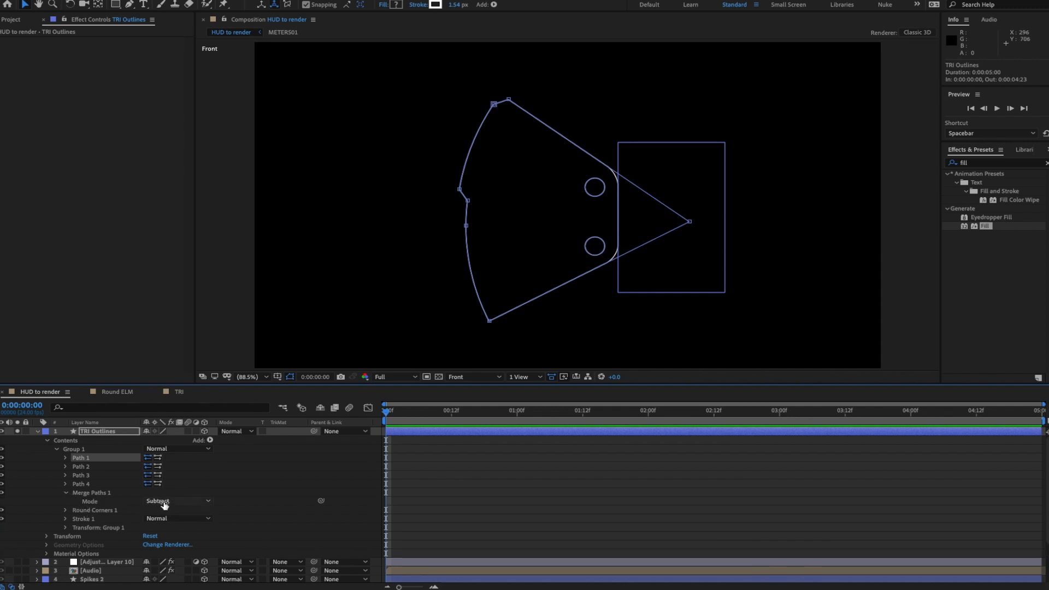
click(66, 494)
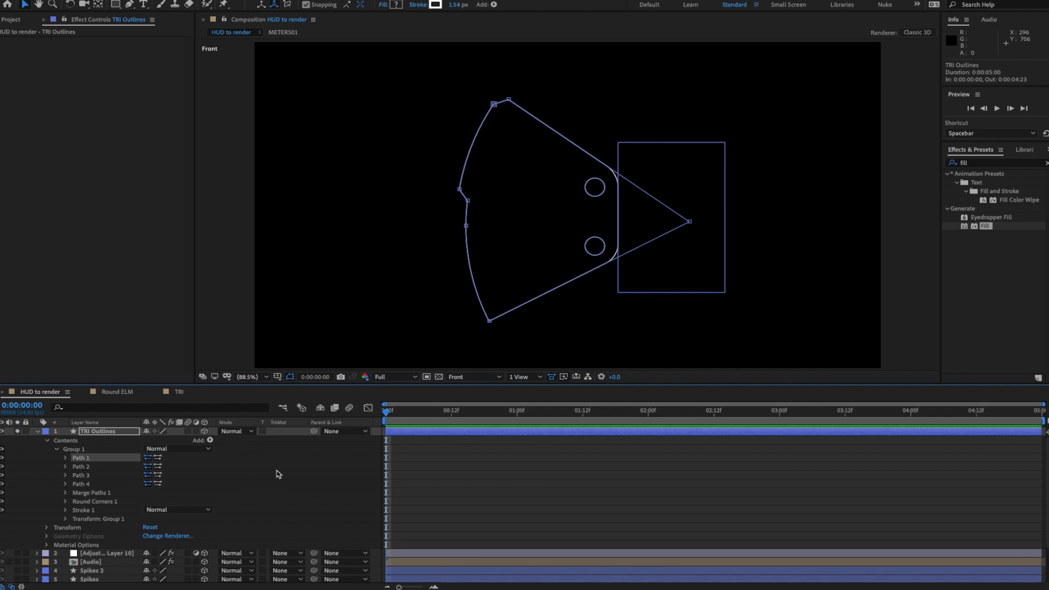
click(278, 474)
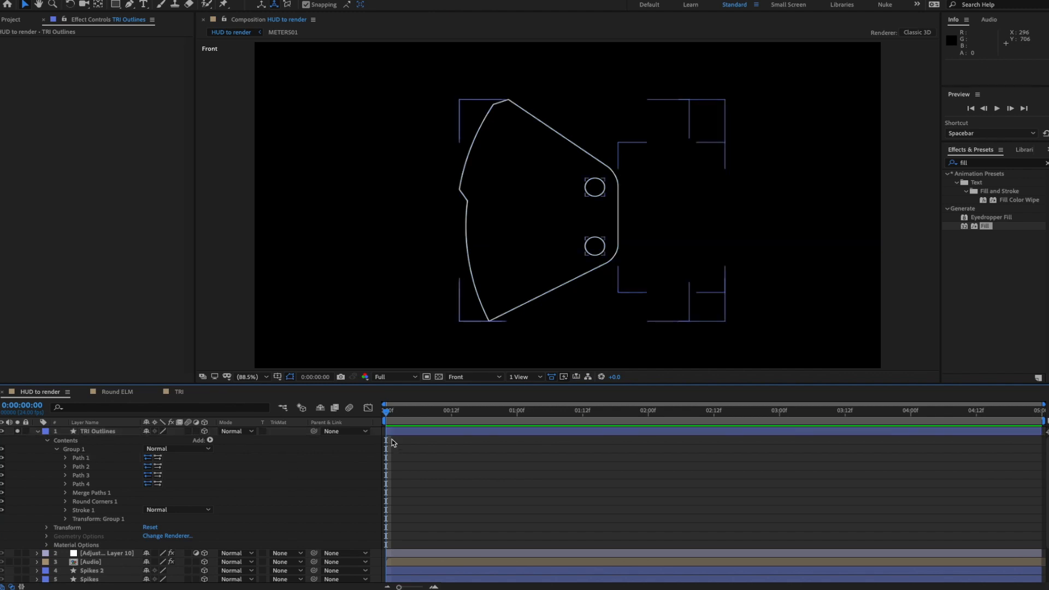
click(66, 459)
click(66, 459)
- Nudge the upper circle (Path 3) up 6 px and turn off TRI Outlines' Solo
click(66, 476)
click(97, 484)
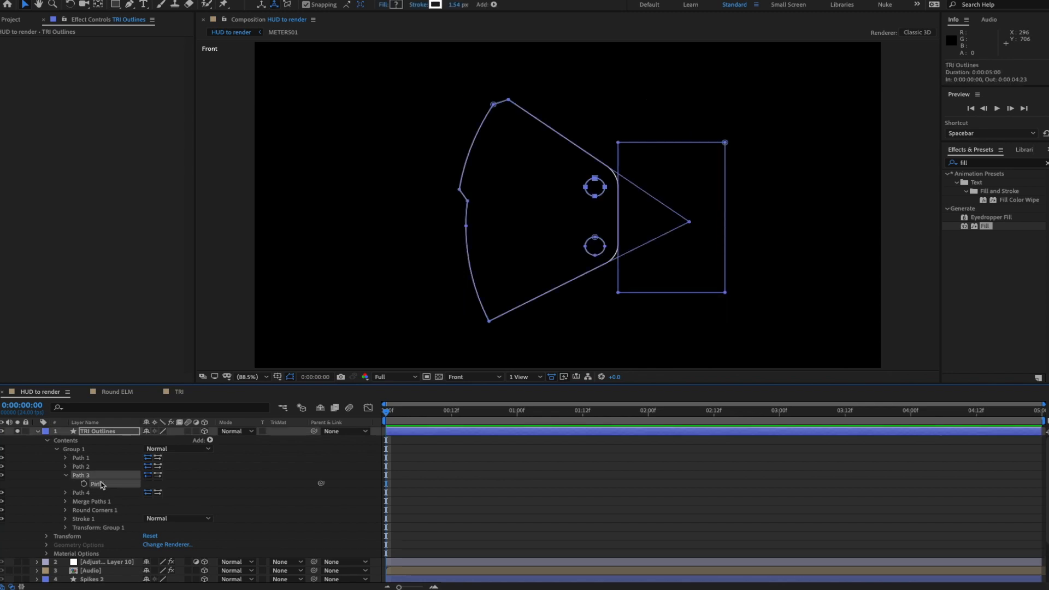
double_click(595, 193)
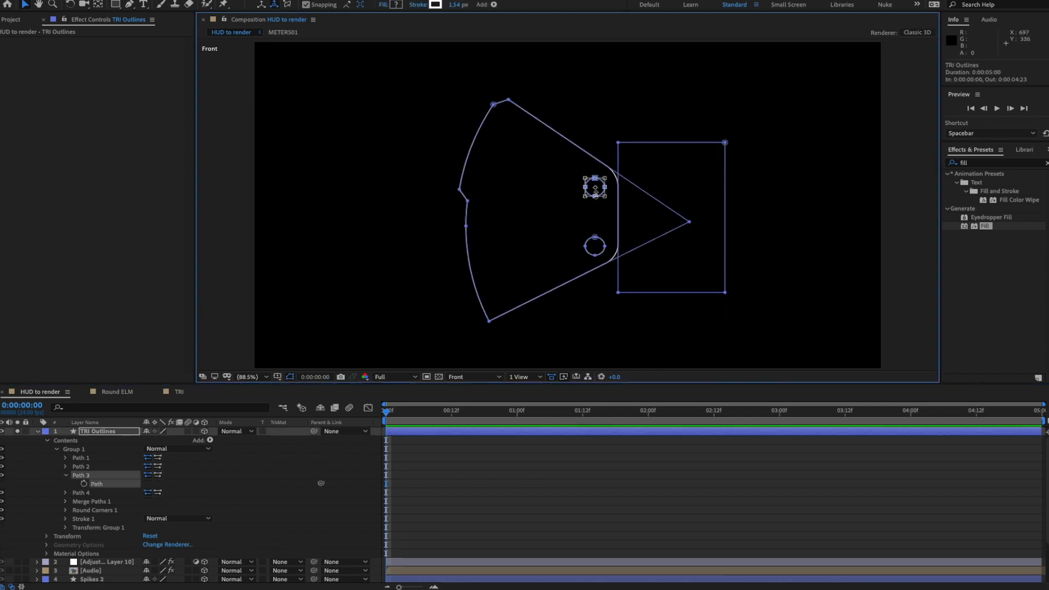
key(Up)
key(Up)
key(Up)
key(Up)
key(Up)
key(Up)
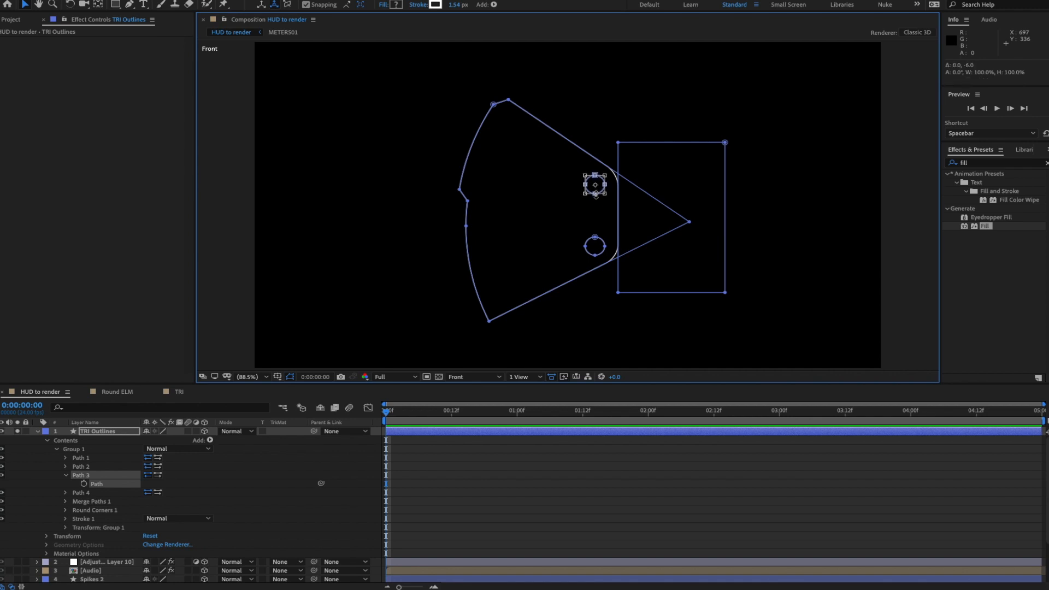
click(279, 480)
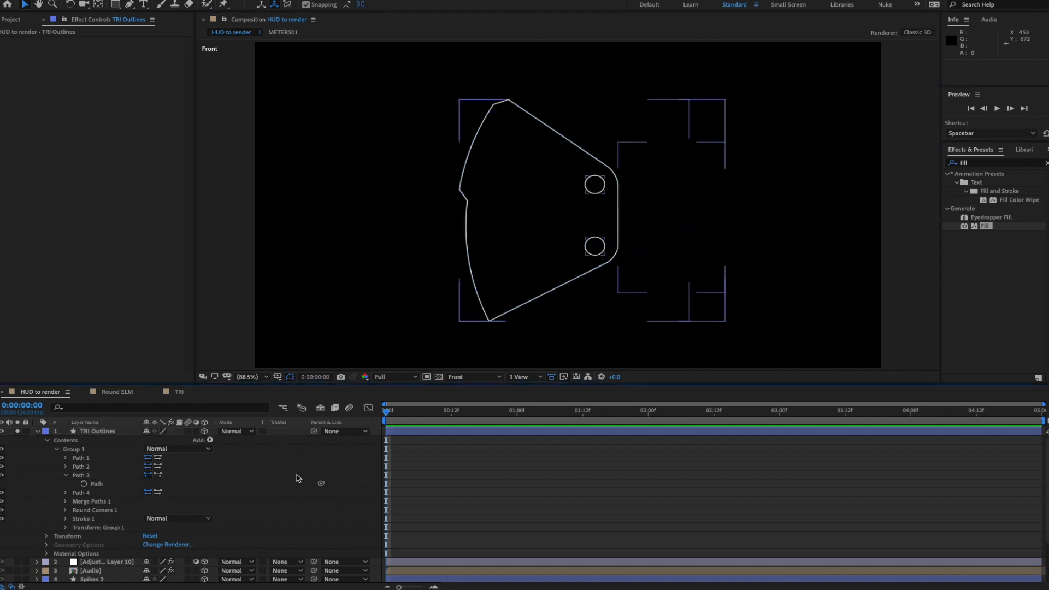
click(17, 432)
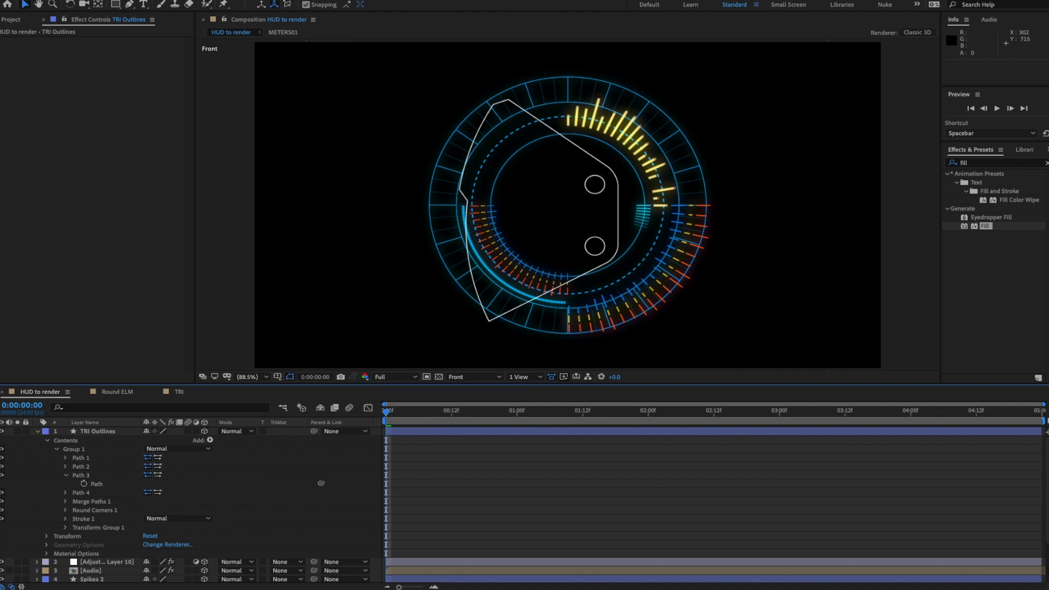
- Compare against the finished reference render, then move it out of the way
drag(1048, 151, 717, 151)
drag(809, 450, 786, 449)
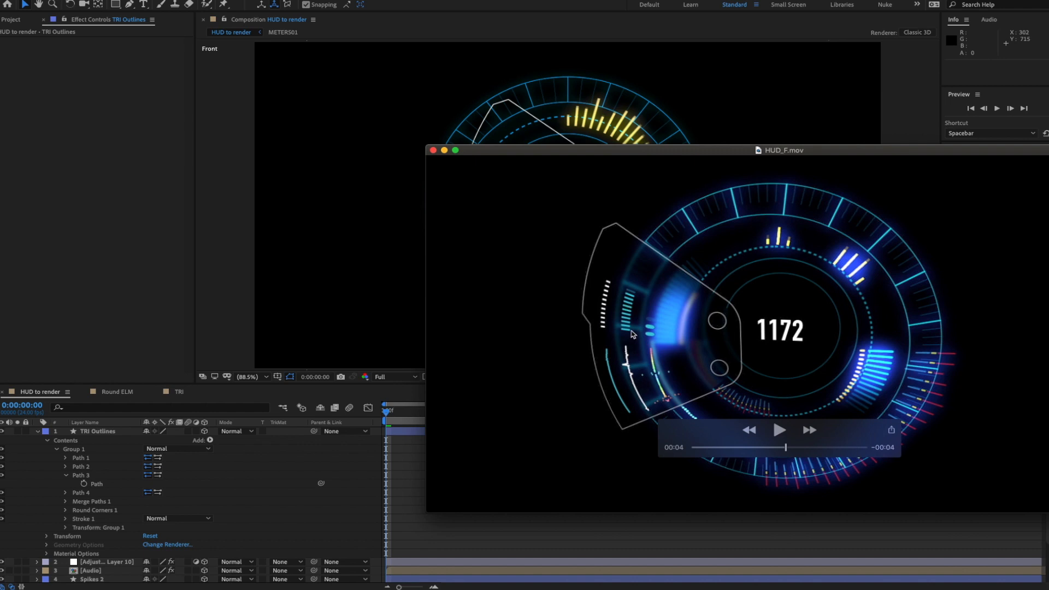
drag(621, 155, 1048, 177)
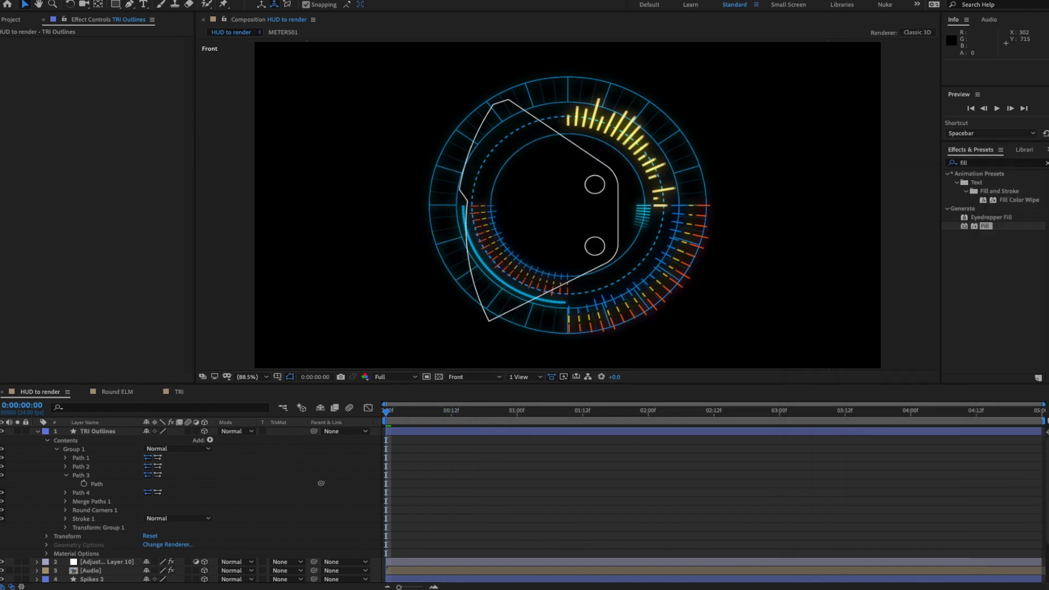
- Pre-compose the TRI Outlines layer into a new composition named TRI ELEMENT
click(98, 432)
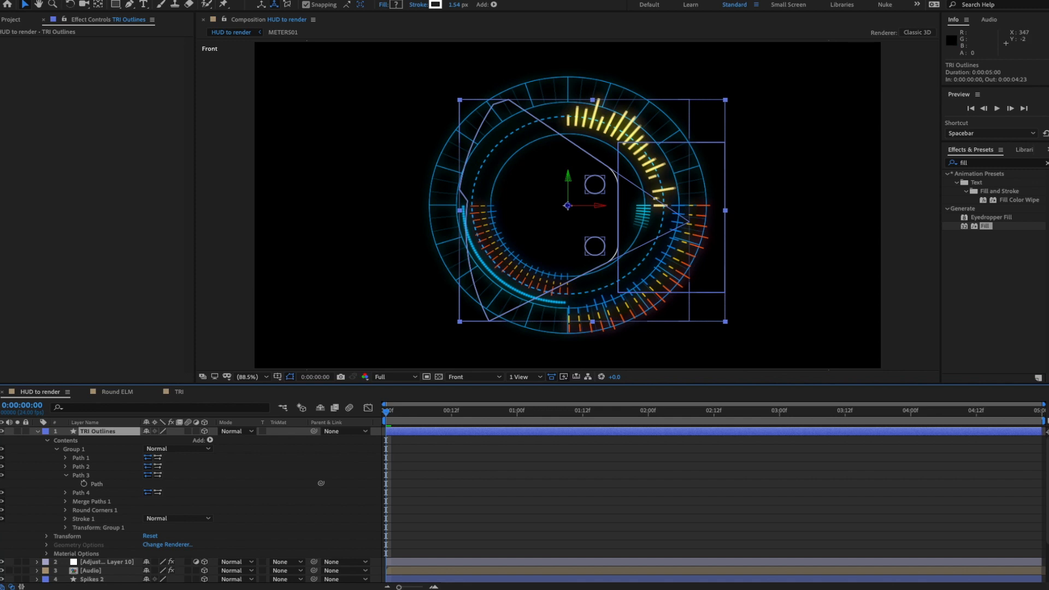
right_click(217, 167)
click(230, 310)
text(TRI ELEMENT)
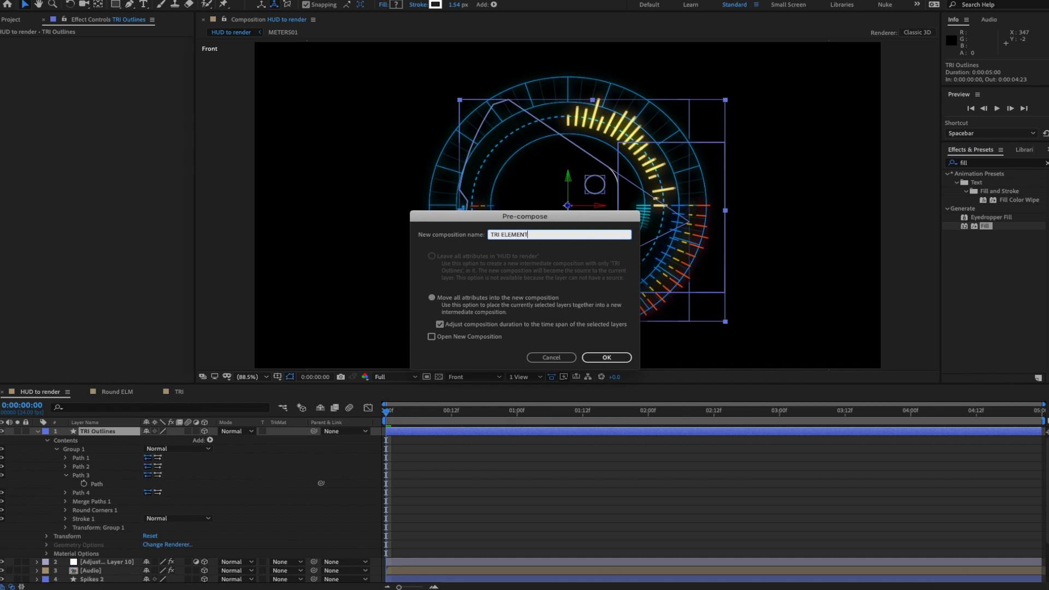
key(Return)
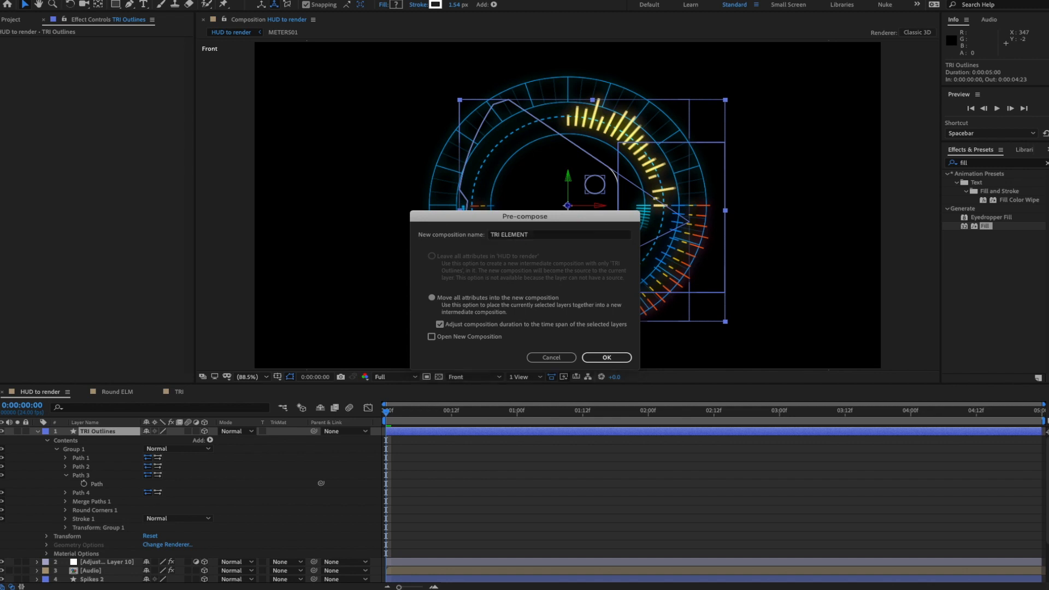
- Make the TRI ELEMENT layer 3D, lock the HUD viewer, and open the precomp in its own view
click(205, 431)
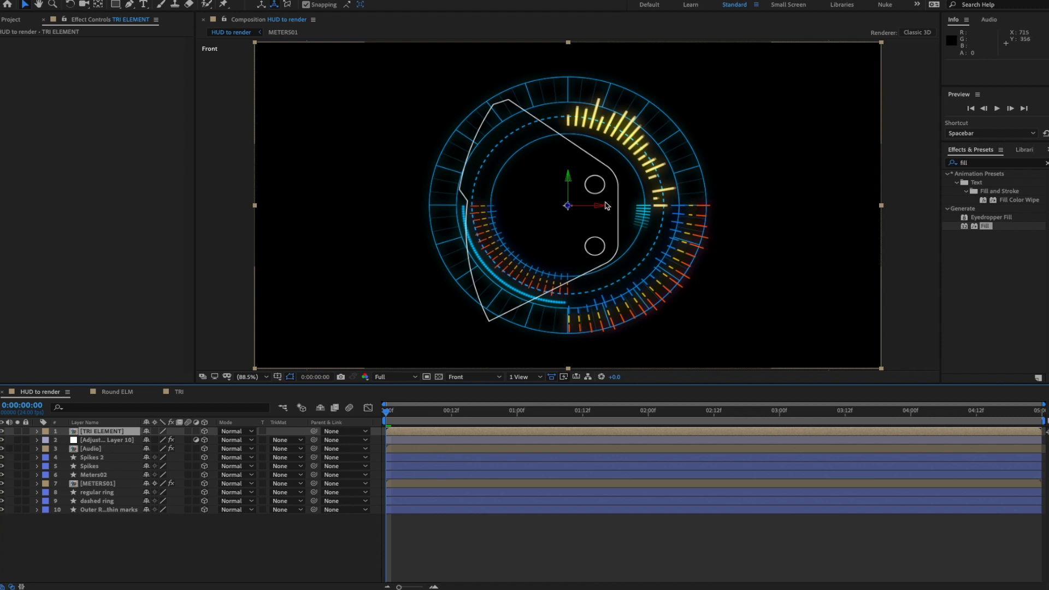
double_click(107, 431)
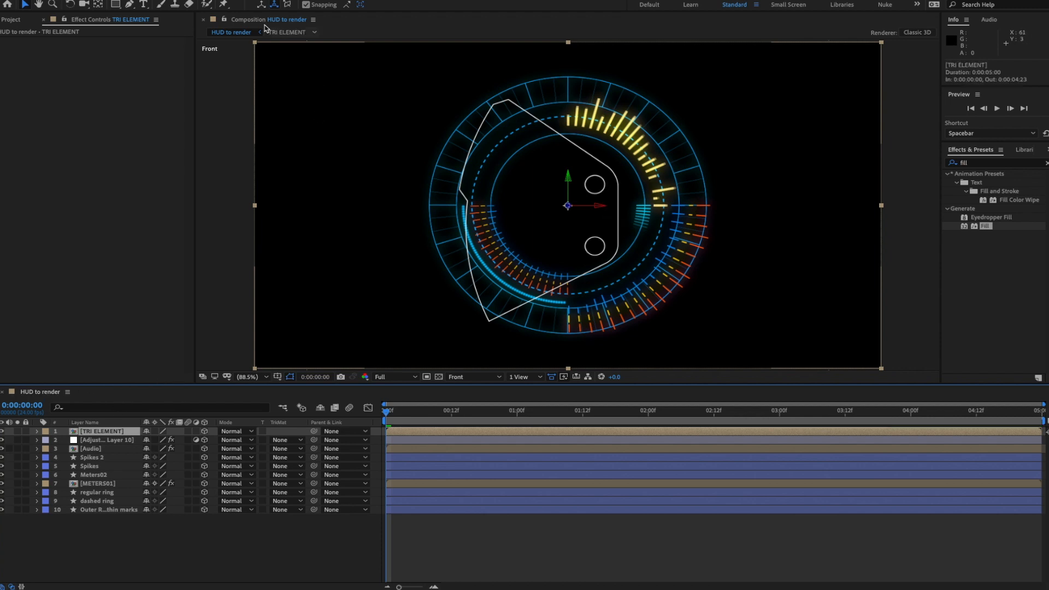
click(223, 19)
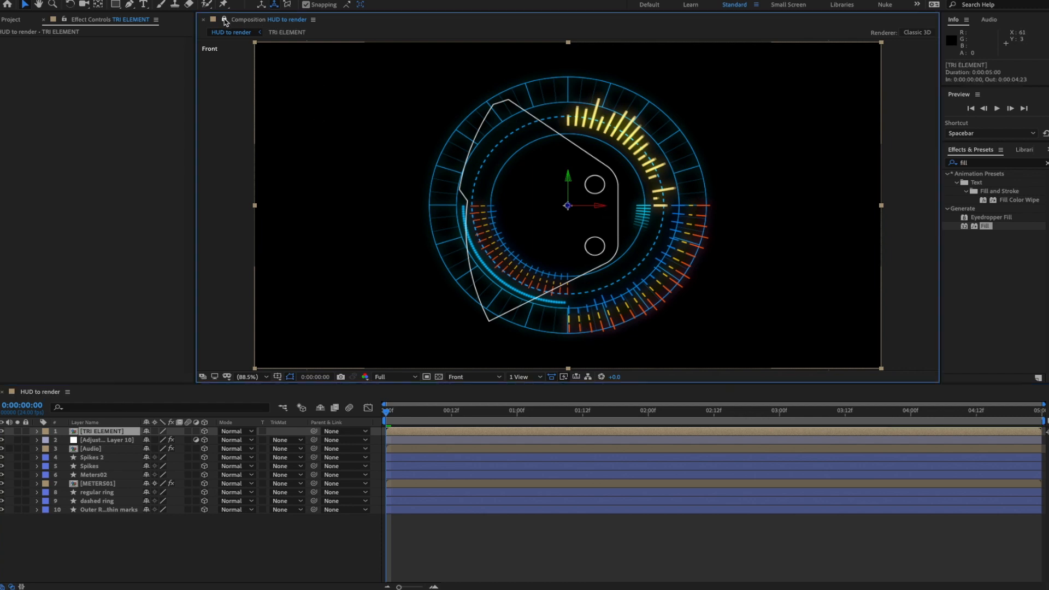
double_click(100, 431)
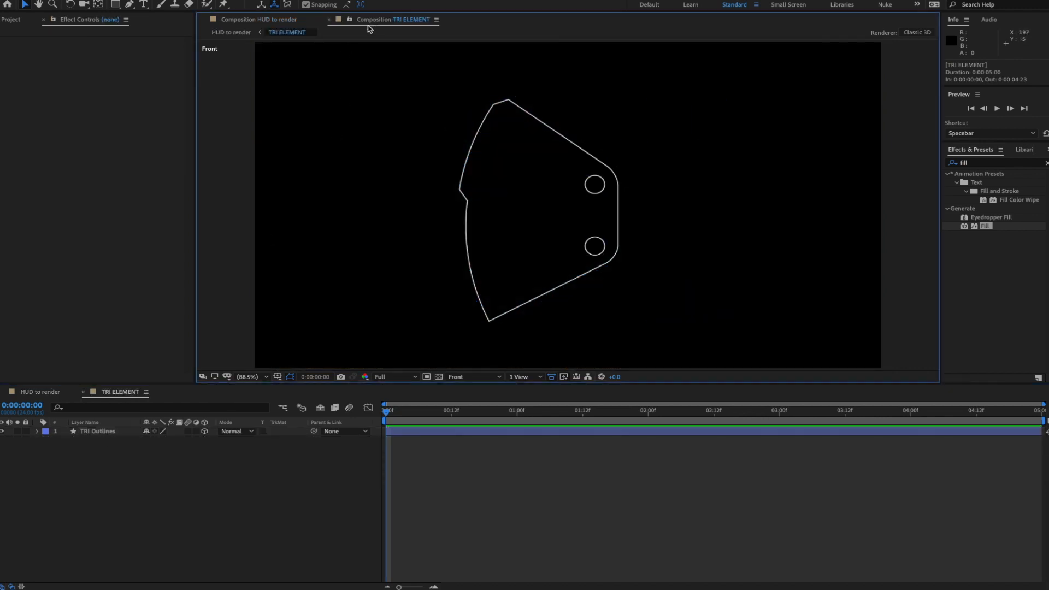
- Dock the TRI ELEMENT viewer beside the HUD and set TRI Outlines' Z Rotation to 90°
drag(371, 20, 253, 155)
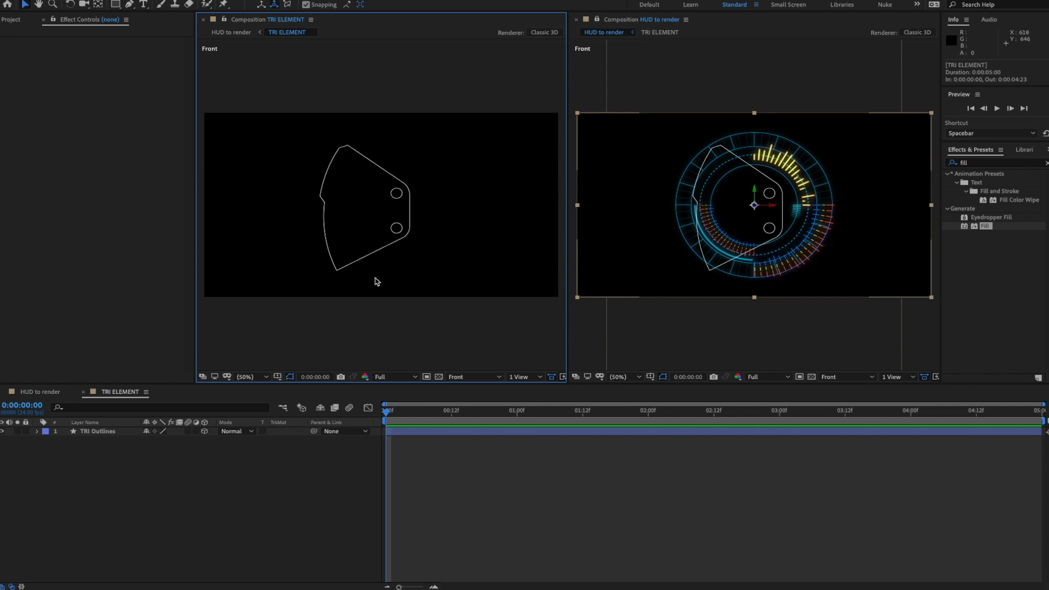
click(102, 431)
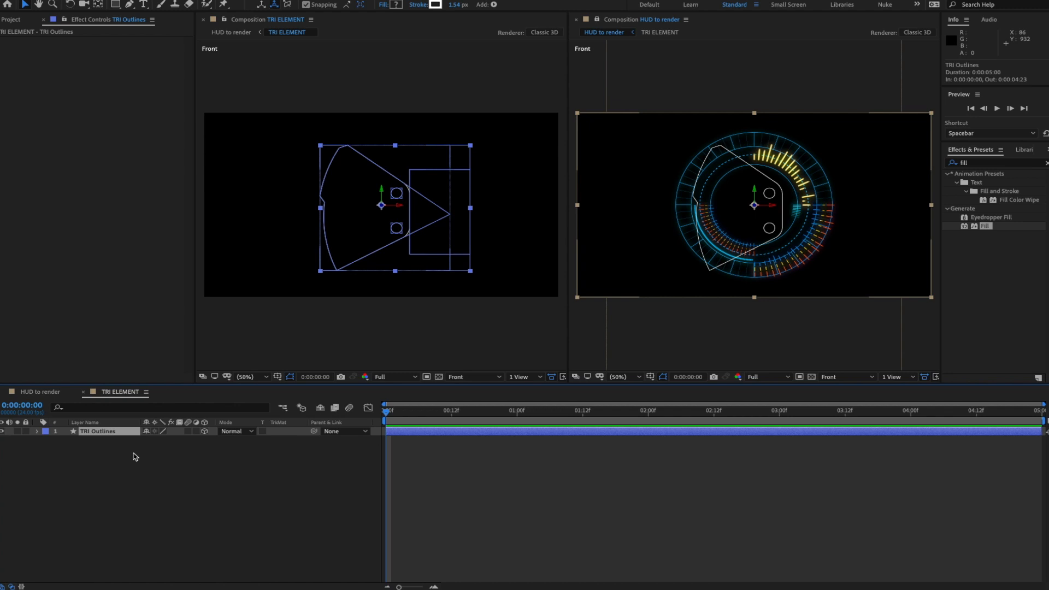
key(r)
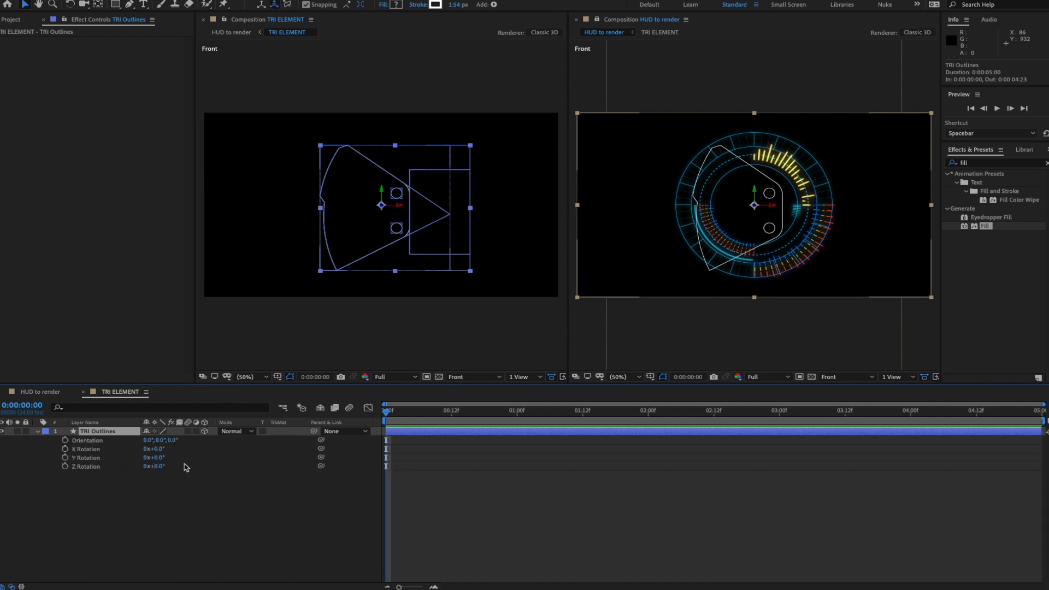
drag(154, 466, 206, 469)
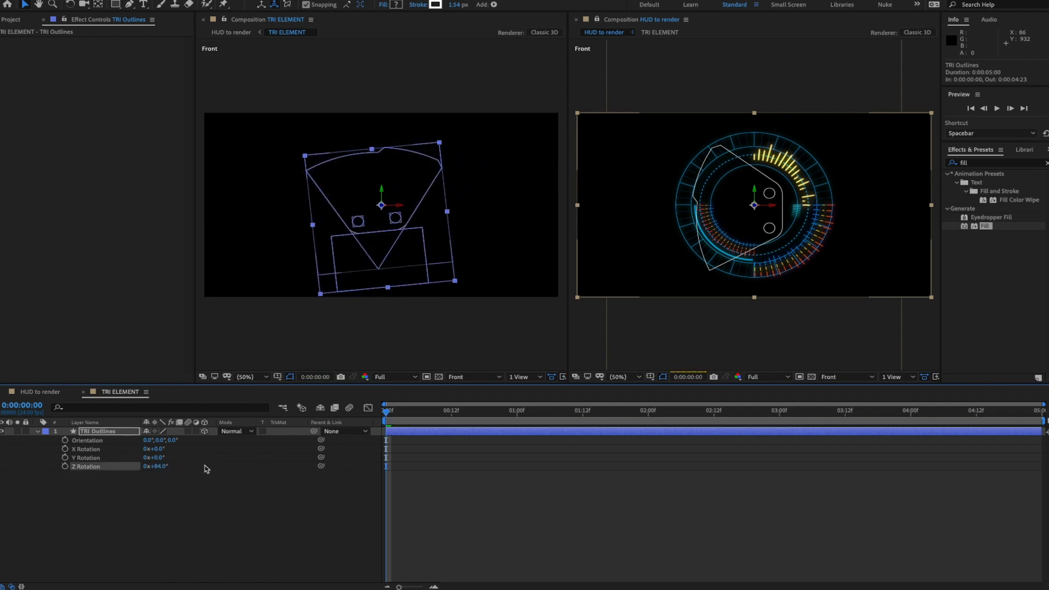
click(160, 468)
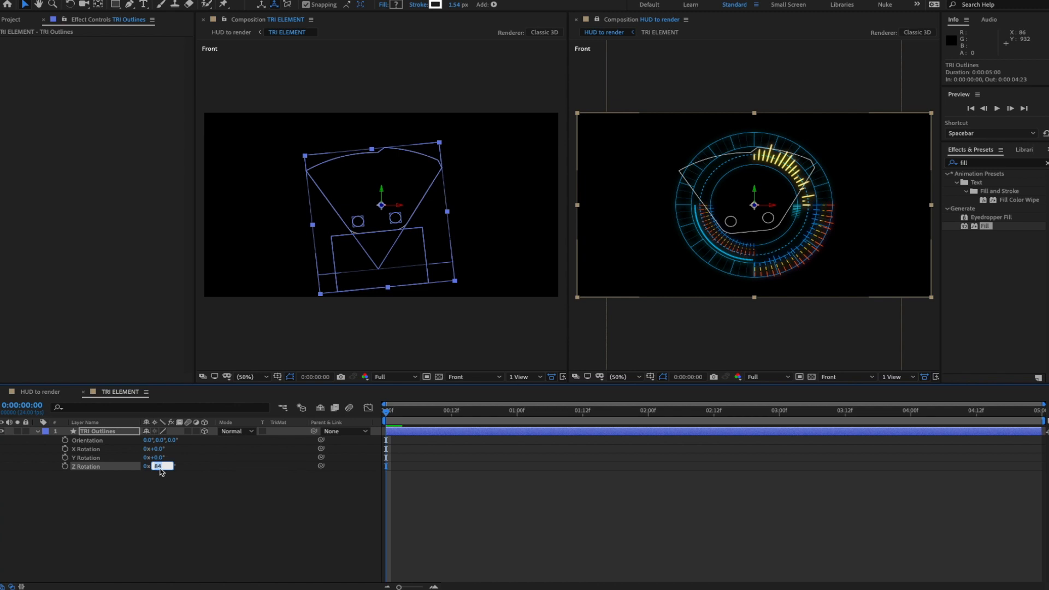
text(90)
key(Return)
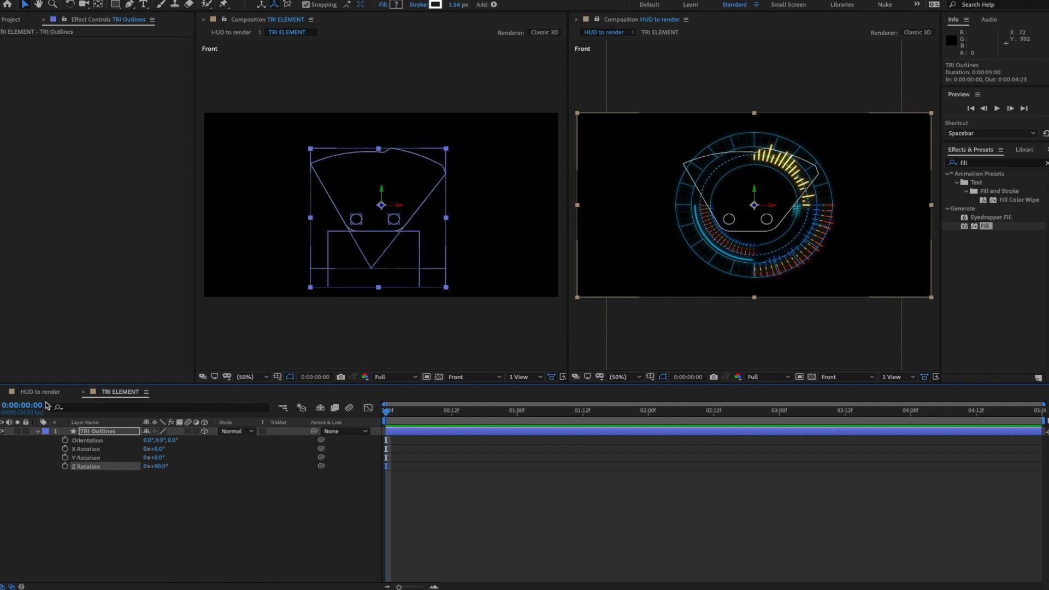
click(39, 392)
- Set the TRI ELEMENT layer's Z Rotation to -90° in HUD to render
key(r)
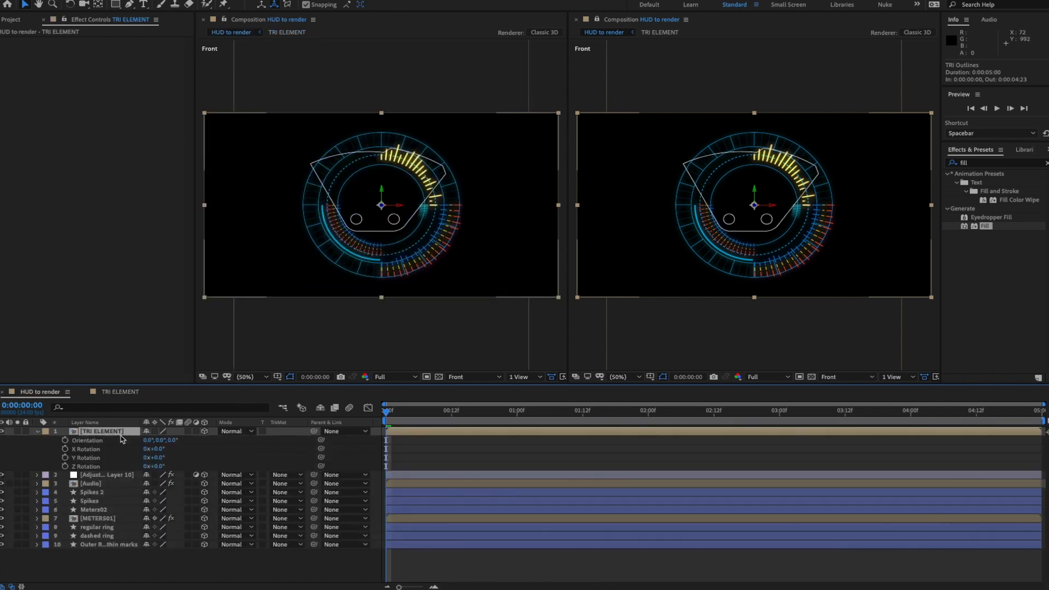
mouse_move(151, 467)
mouse_down()
mouse_move(120, 468)
mouse_move(133, 467)
mouse_up()
click(160, 466)
text(-9)
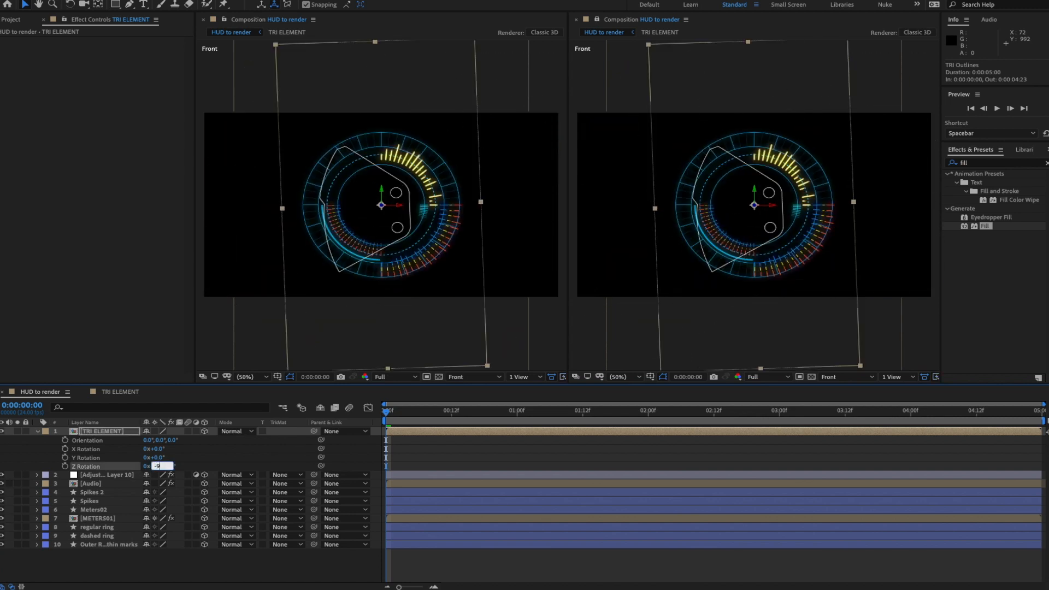
text(0)
key(Return)
- Show the TRI ELEMENT precomp in the left viewer, centred on the outline
click(111, 394)
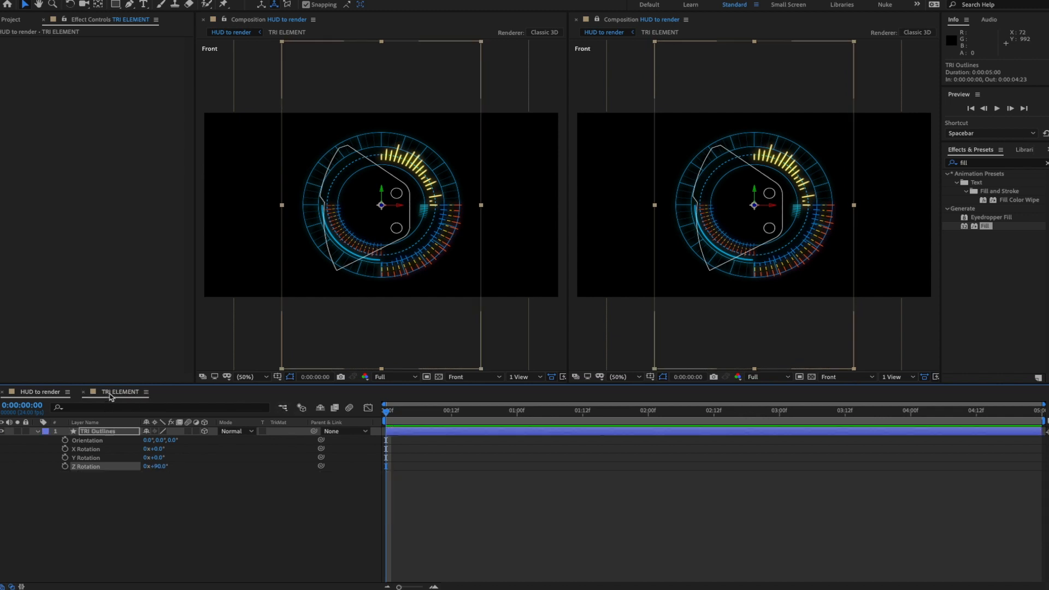
click(241, 495)
scroll(397, 219, up, 1)
drag(419, 159, 433, 154)
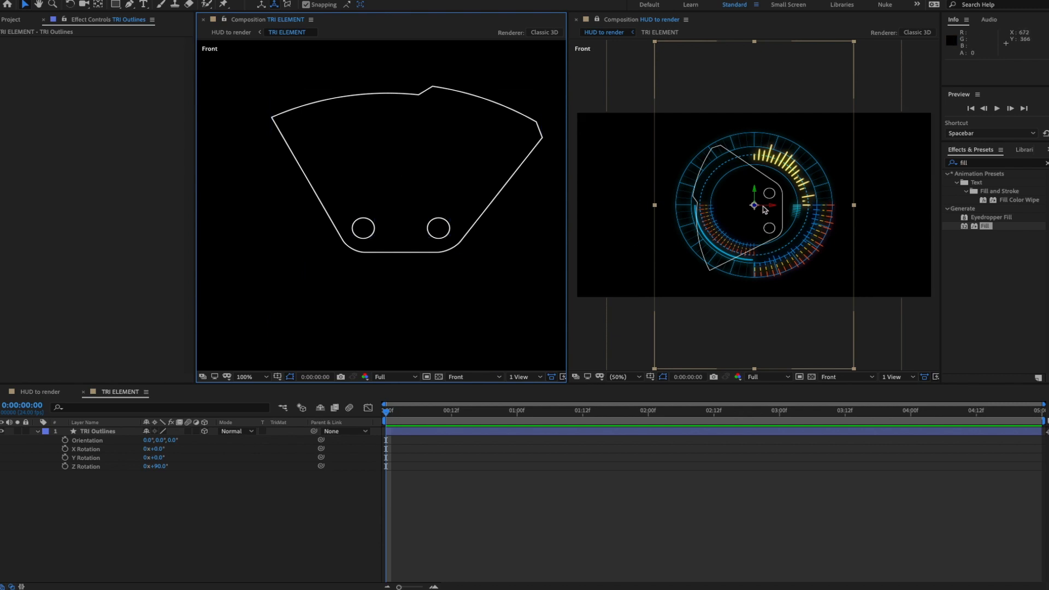
- Move the TRI ELEMENT layer left to position 500, 338, beside the HUD ring, then open the precomp
click(37, 393)
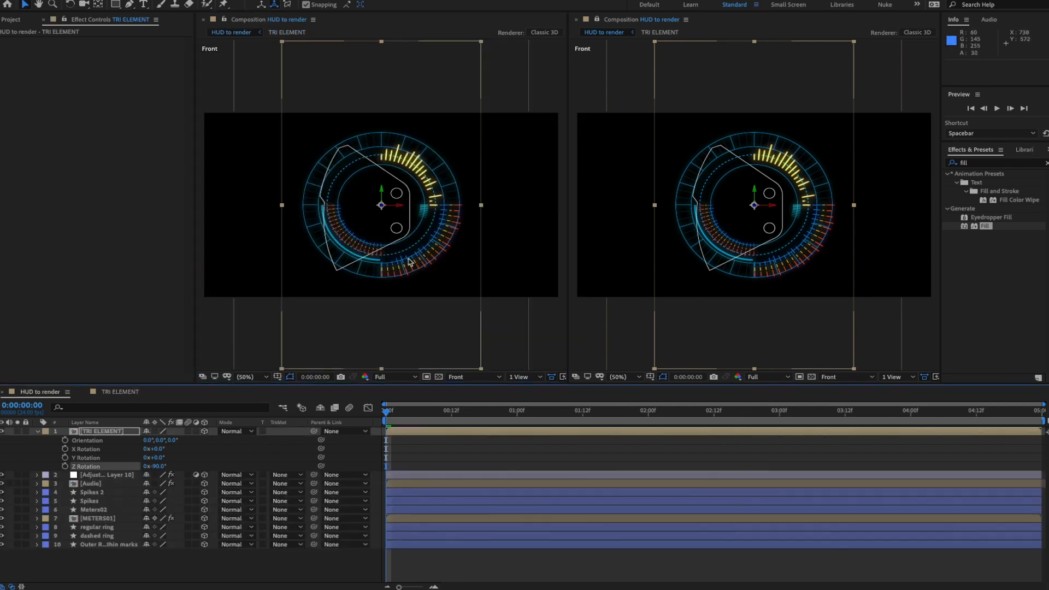
drag(397, 207, 359, 207)
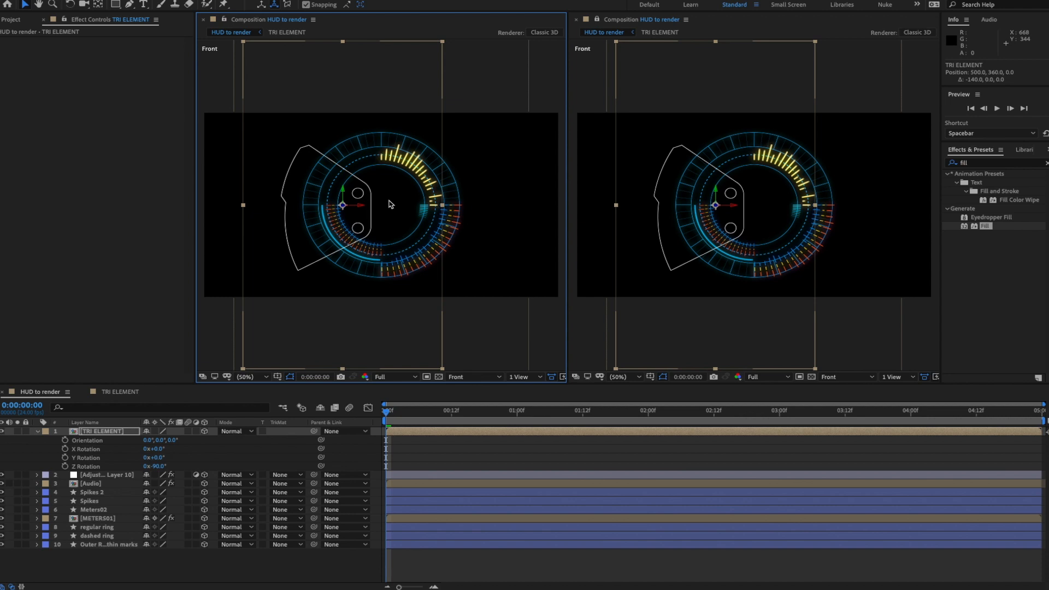
double_click(342, 192)
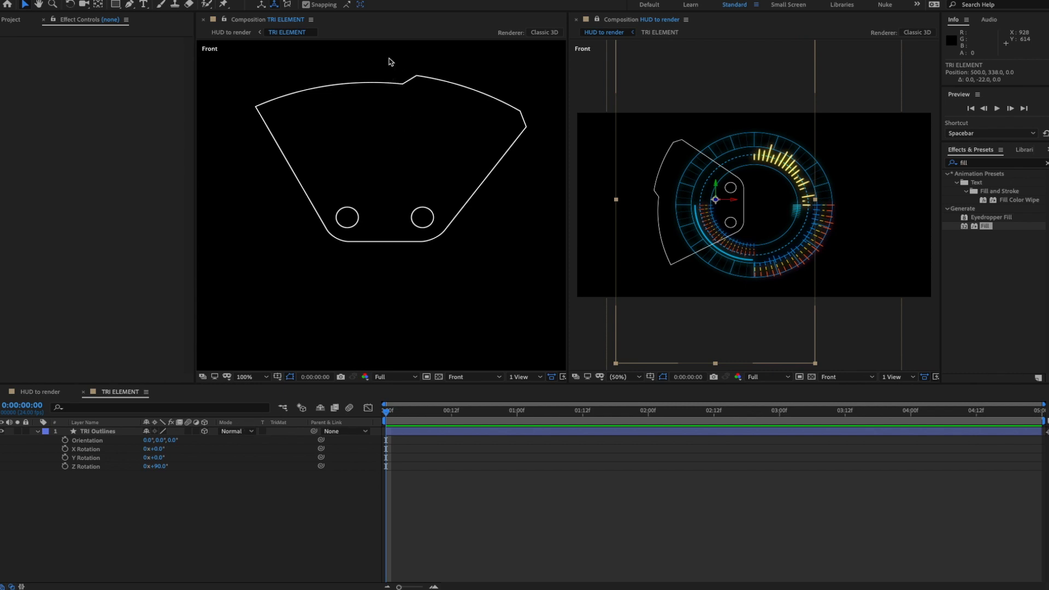
- Draw a short vertical line left of the outline with the Pen tool at 50% zoom
click(135, 506)
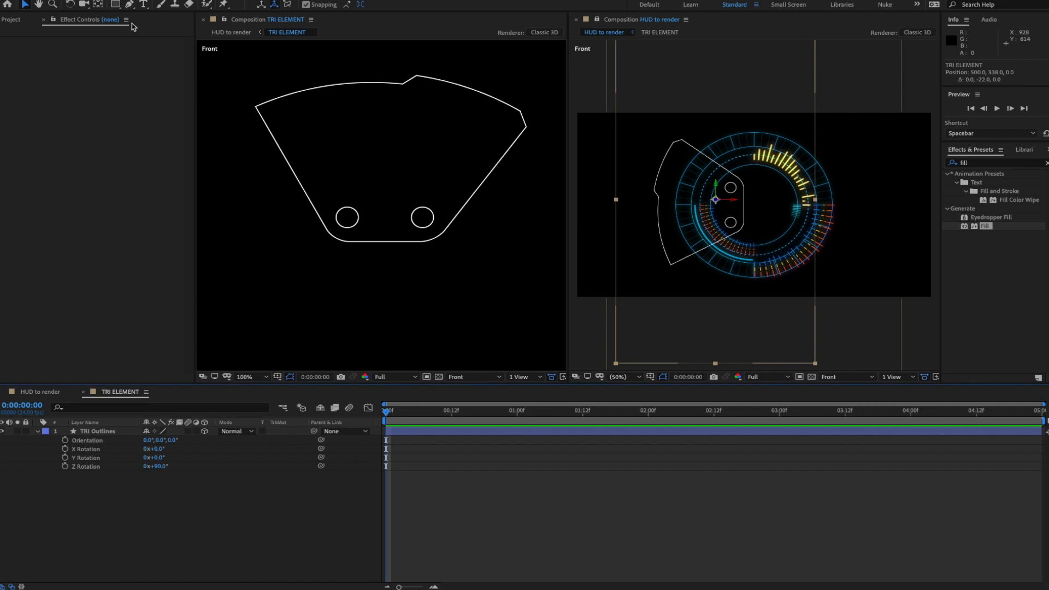
click(130, 5)
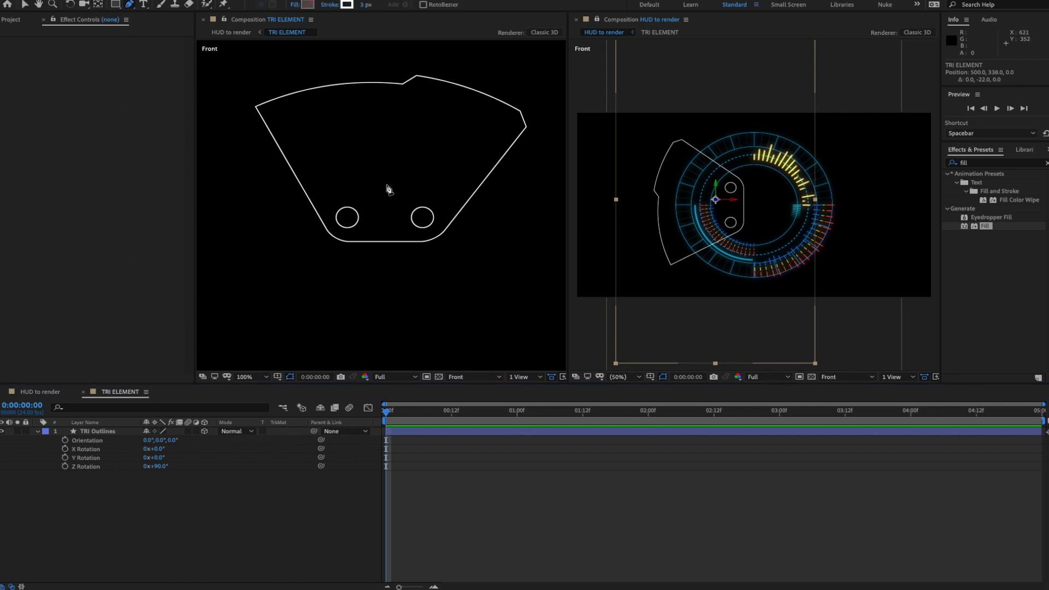
key(comma)
click(271, 150)
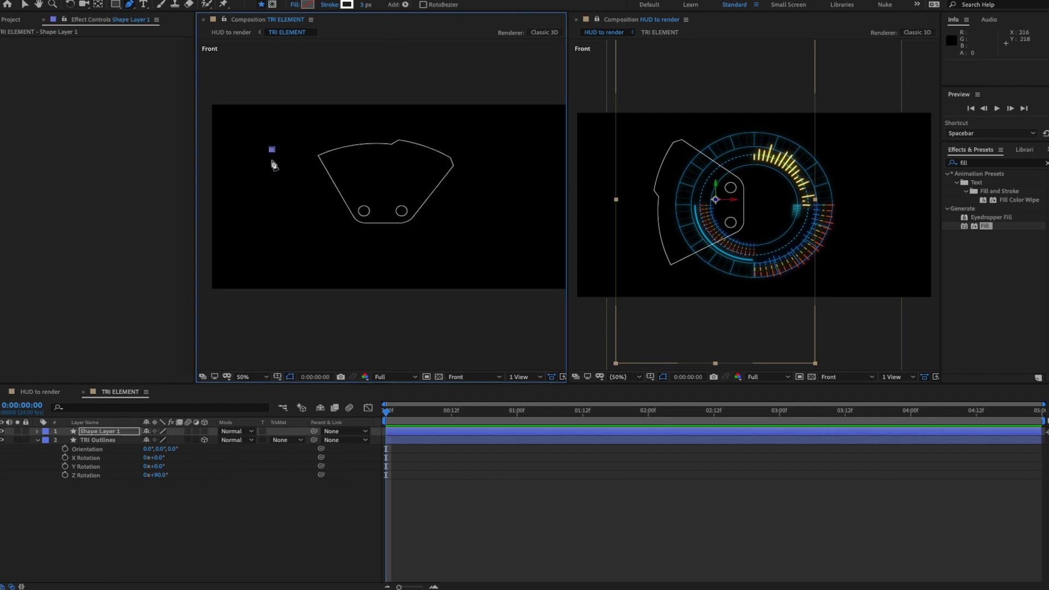
click(272, 162)
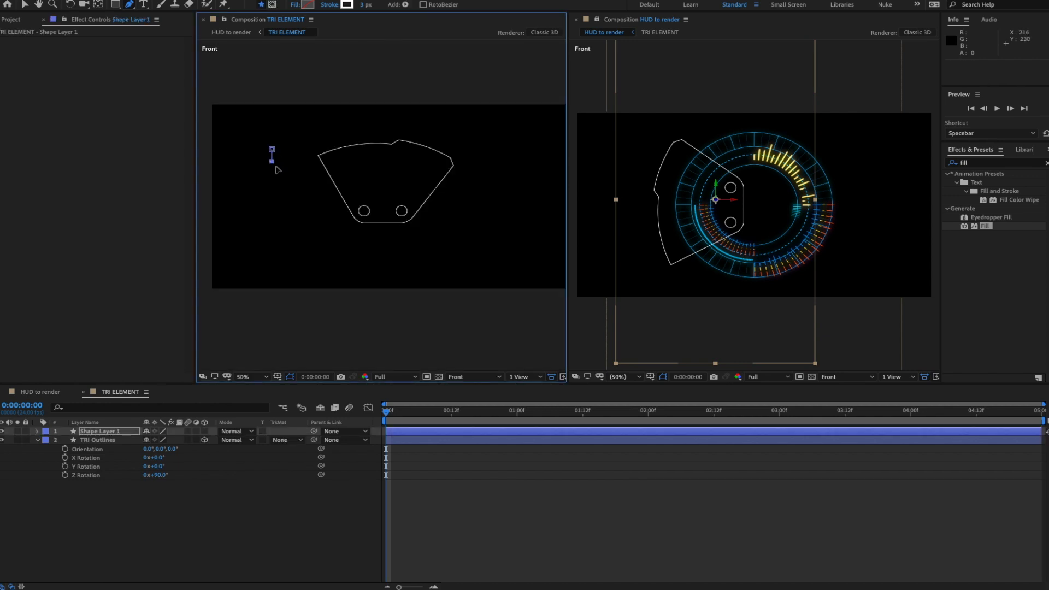
- Make Shape Layer 1 a 3D layer and show rulers around the composition
click(208, 506)
click(98, 432)
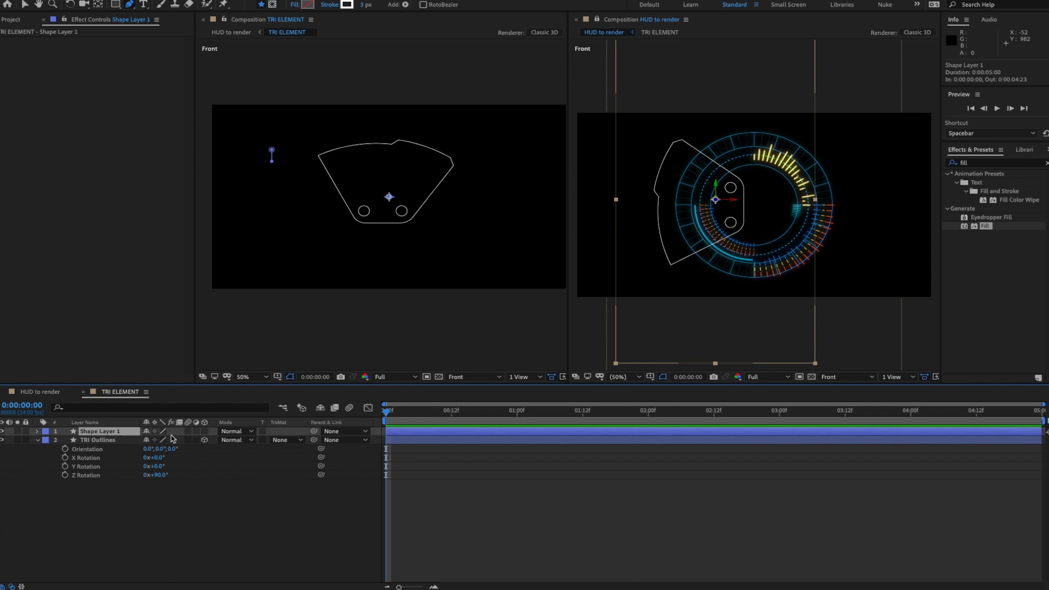
click(205, 431)
click(228, 497)
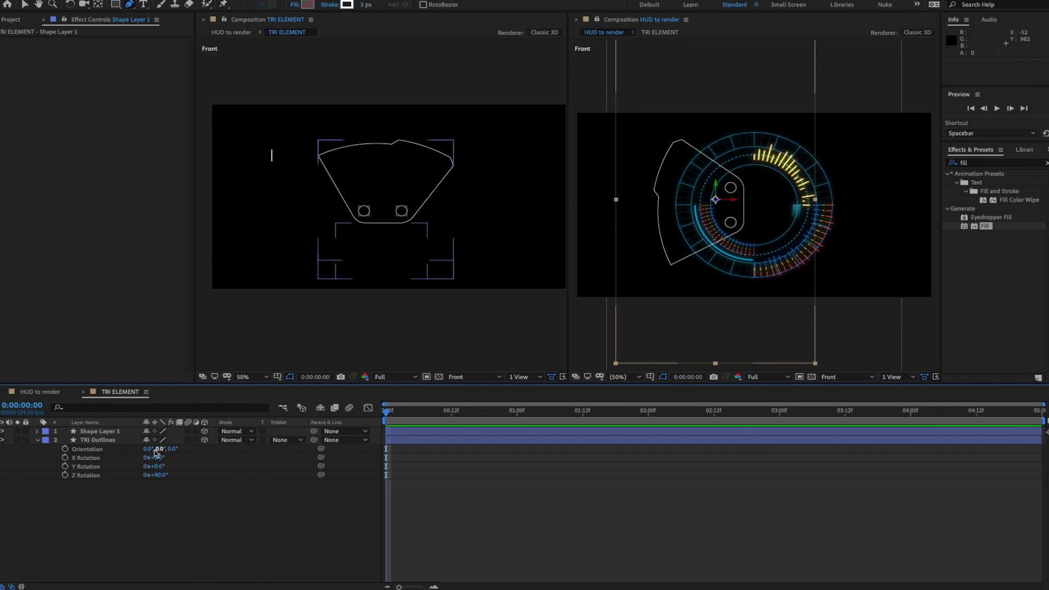
click(107, 431)
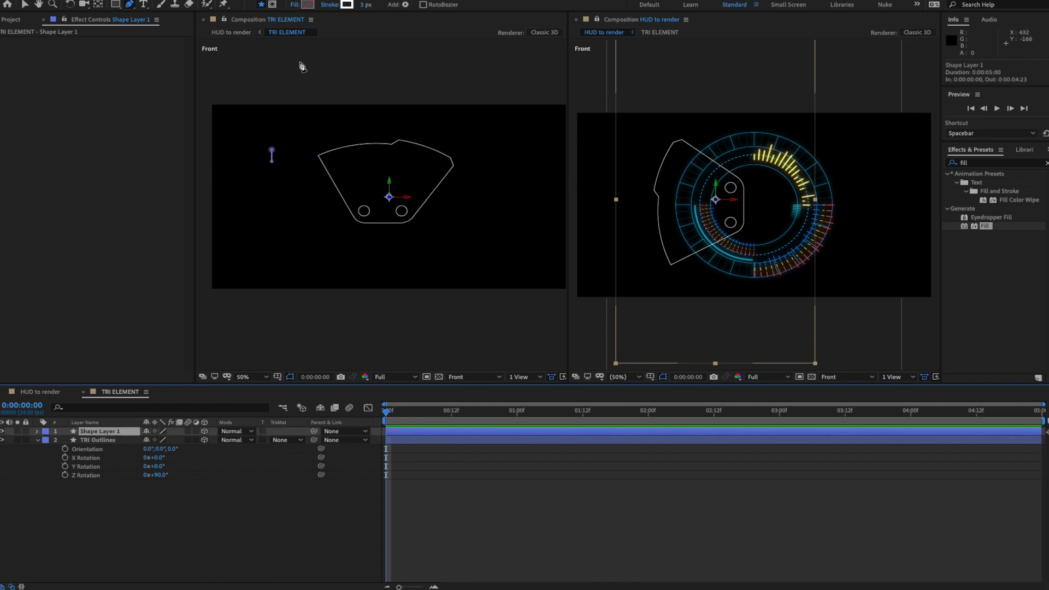
click(25, 4)
key(ctrl+r)
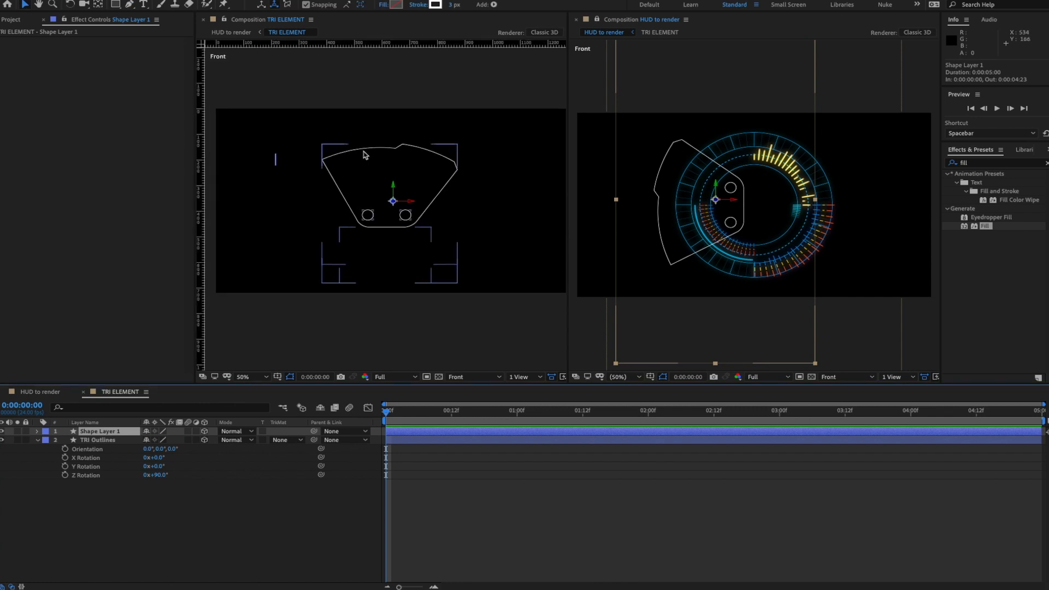
- Pull out a trial vertical guide, undo it, and deselect Shape Layer 1
drag(202, 228, 364, 231)
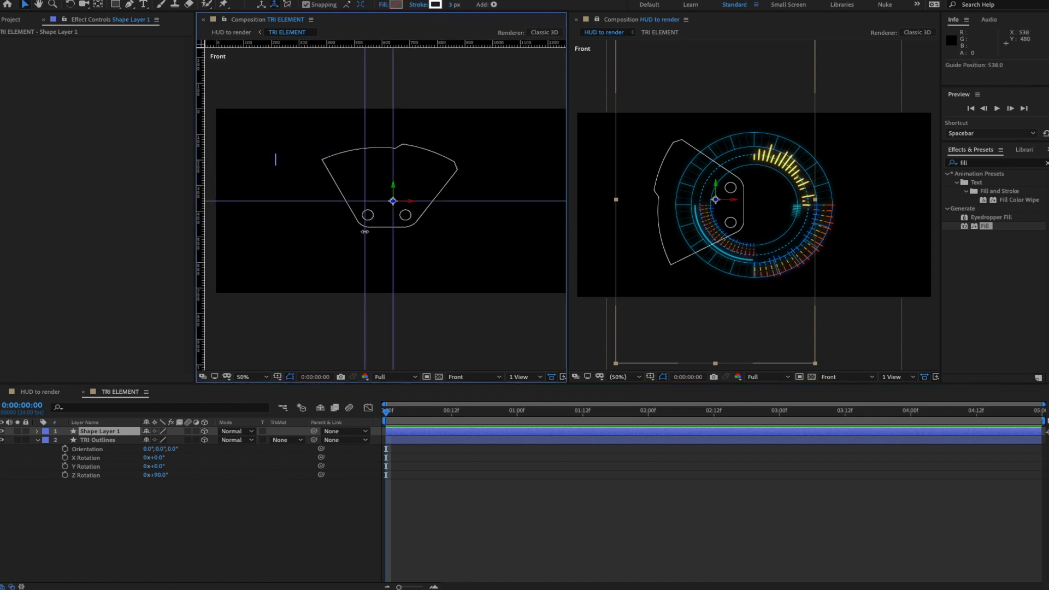
key(ctrl+z)
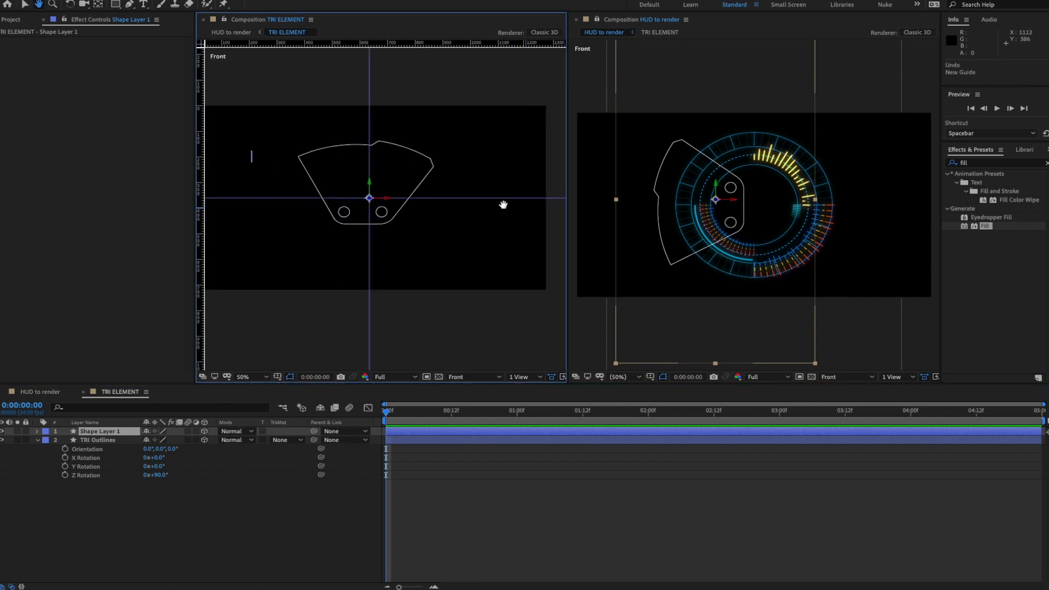
click(386, 80)
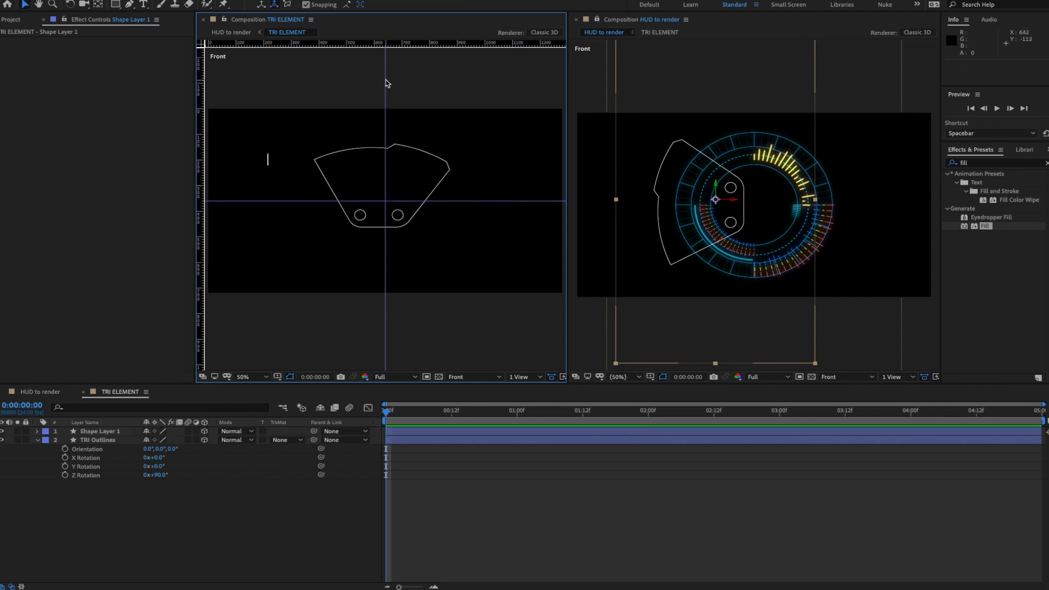
mouse_move(458, 81)
mouse_down()
mouse_move(499, 82)
mouse_move(445, 77)
mouse_move(466, 81)
mouse_up()
key(v)
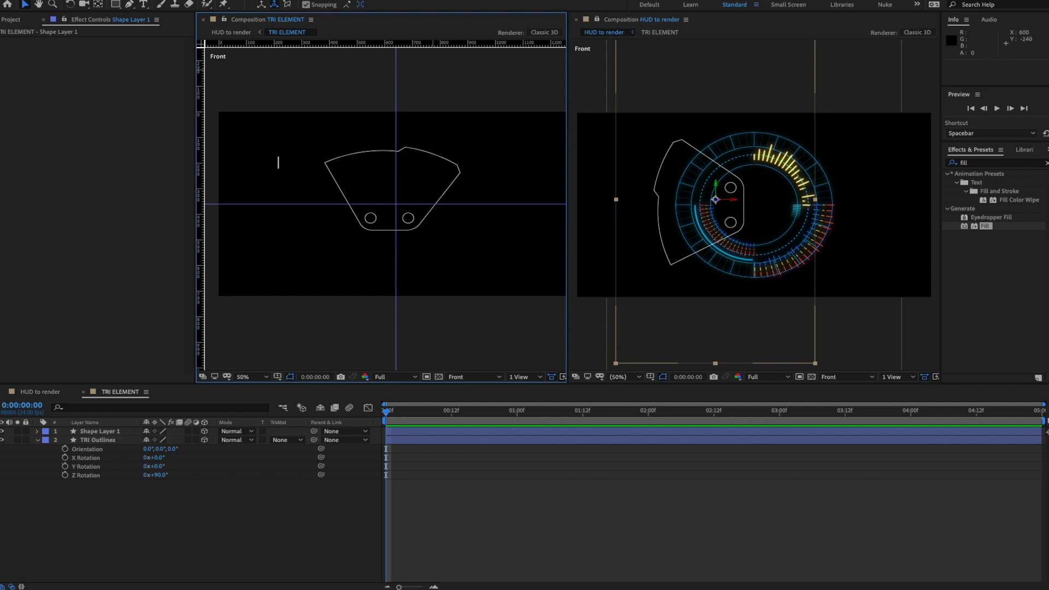
- Unlock the guides, place them at 640 and 360, and lock them again
click(307, 0)
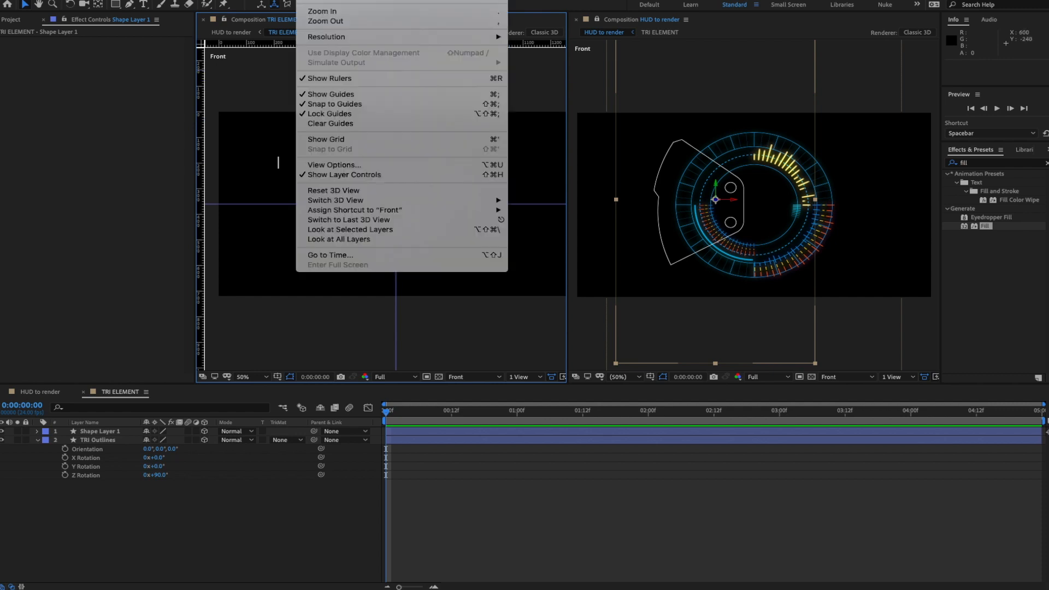
click(322, 114)
drag(395, 130, 396, 131)
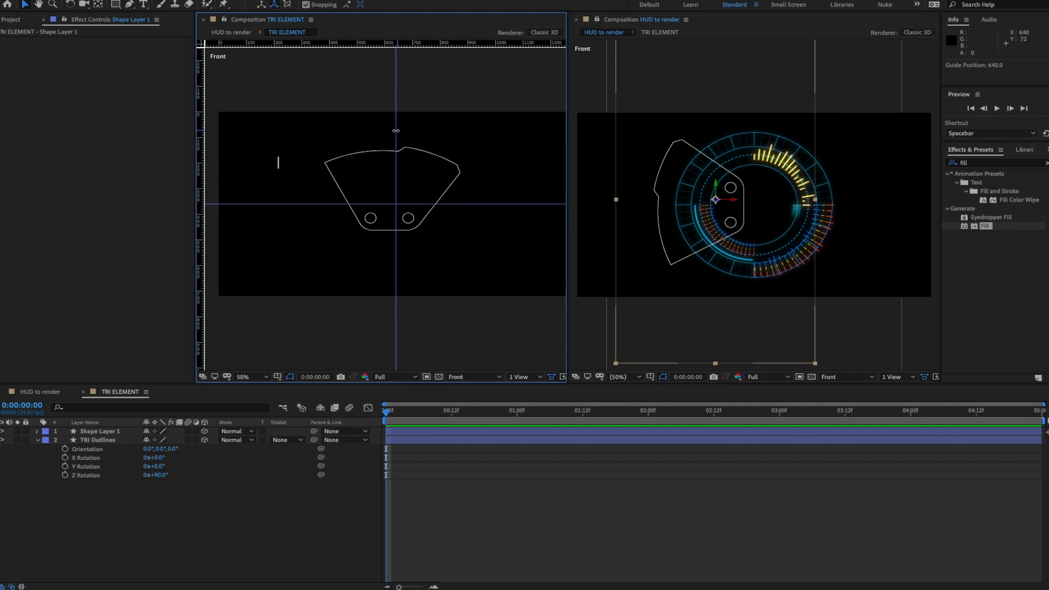
drag(474, 204, 473, 204)
click(309, 2)
click(343, 117)
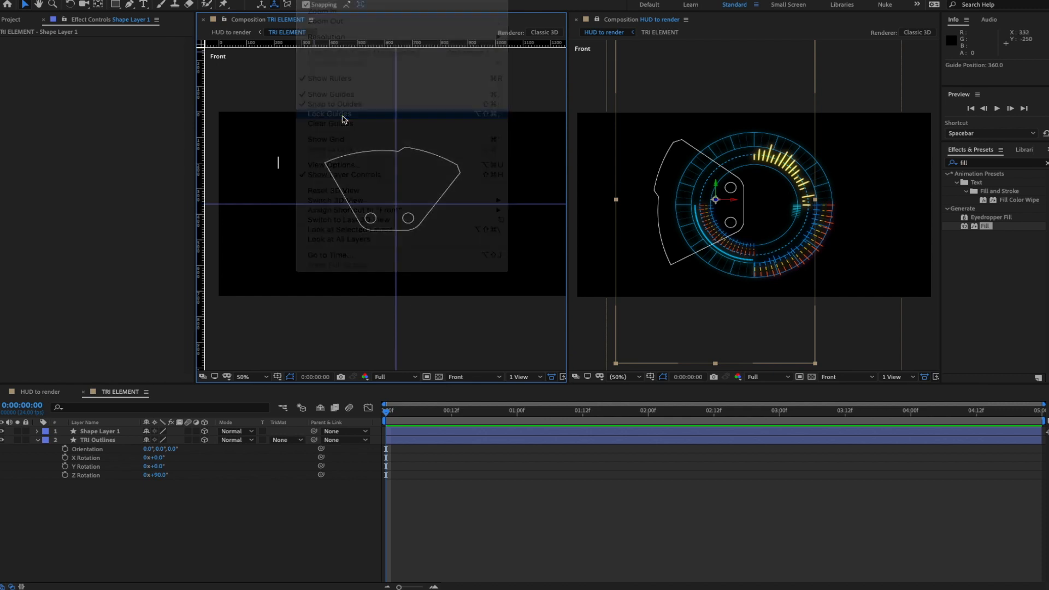
click(101, 440)
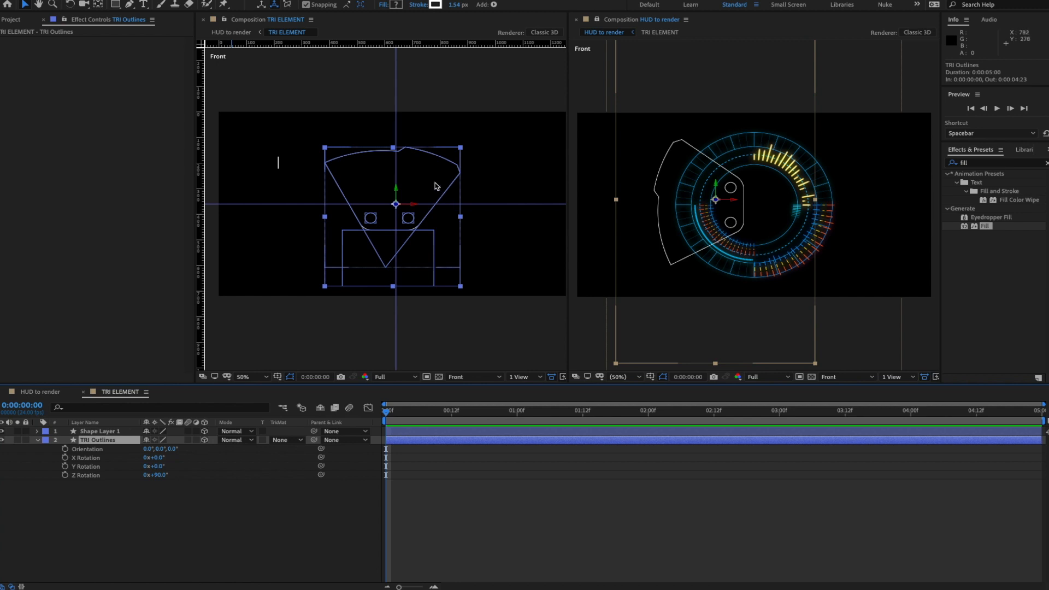
- Expand TRI Outlines' Contents > Group 1 and select Paths 1 through 4
drag(435, 186, 438, 187)
key(ctrl+z)
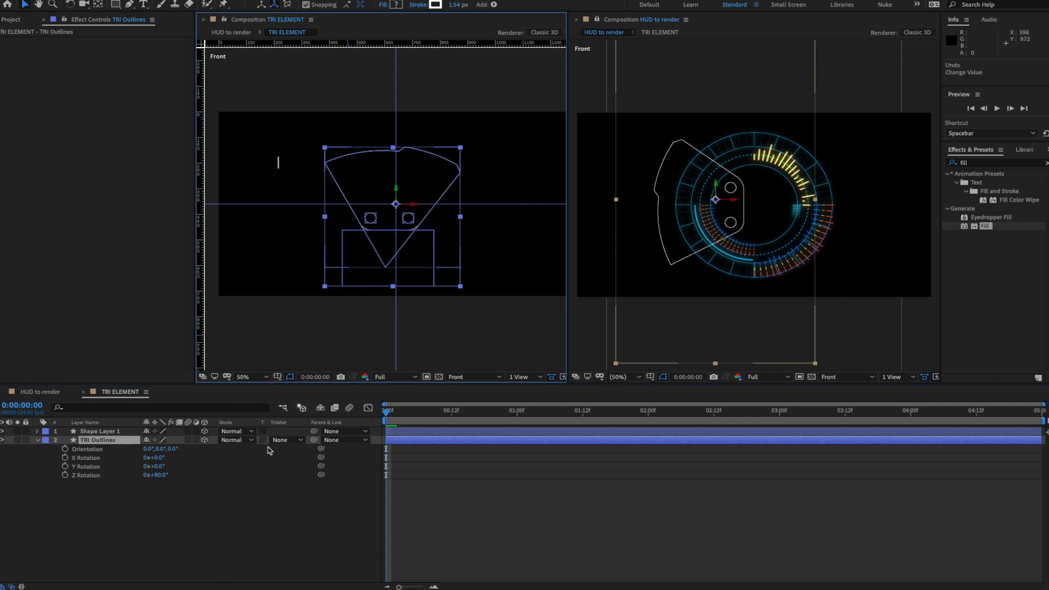
click(37, 440)
click(37, 440)
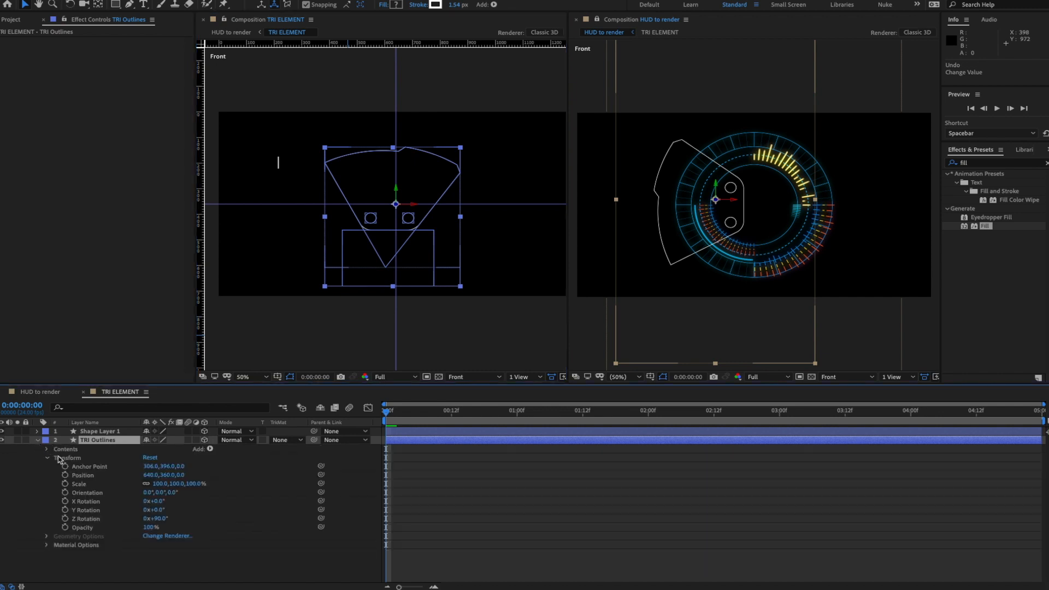
click(47, 459)
click(47, 449)
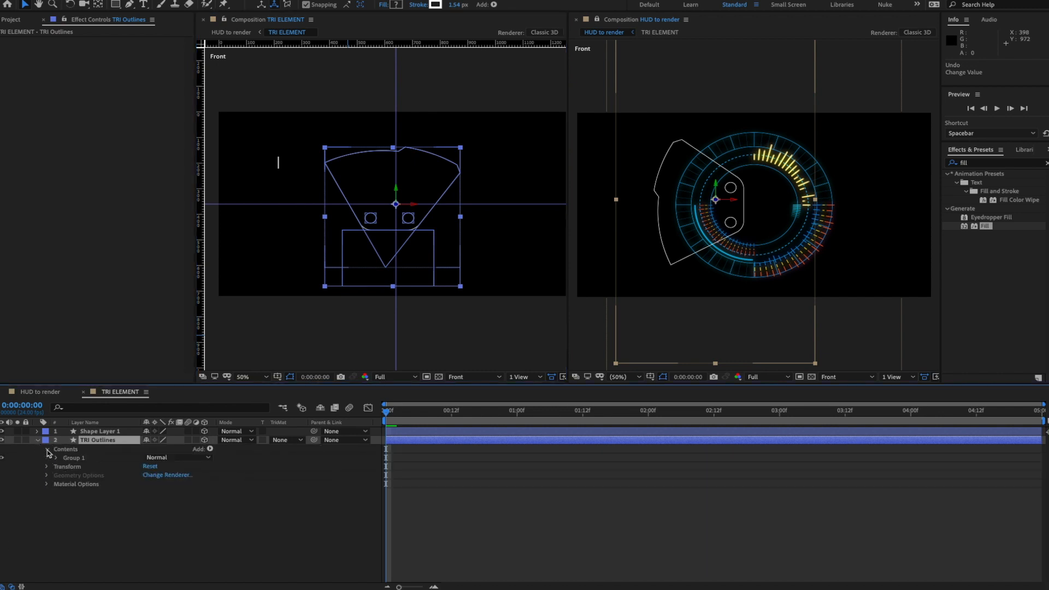
click(56, 458)
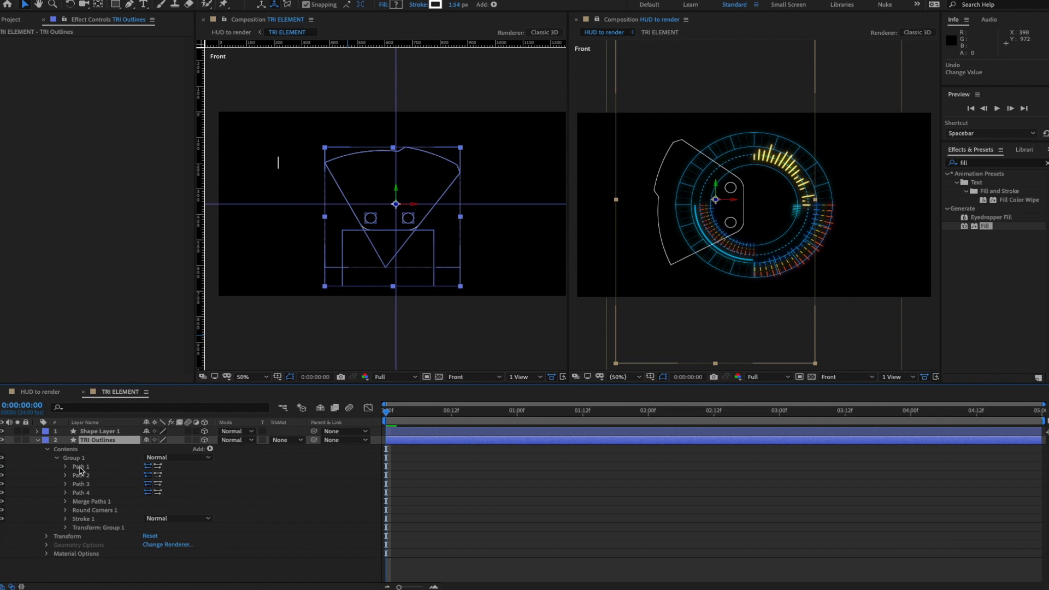
click(80, 467)
shift+click(81, 493)
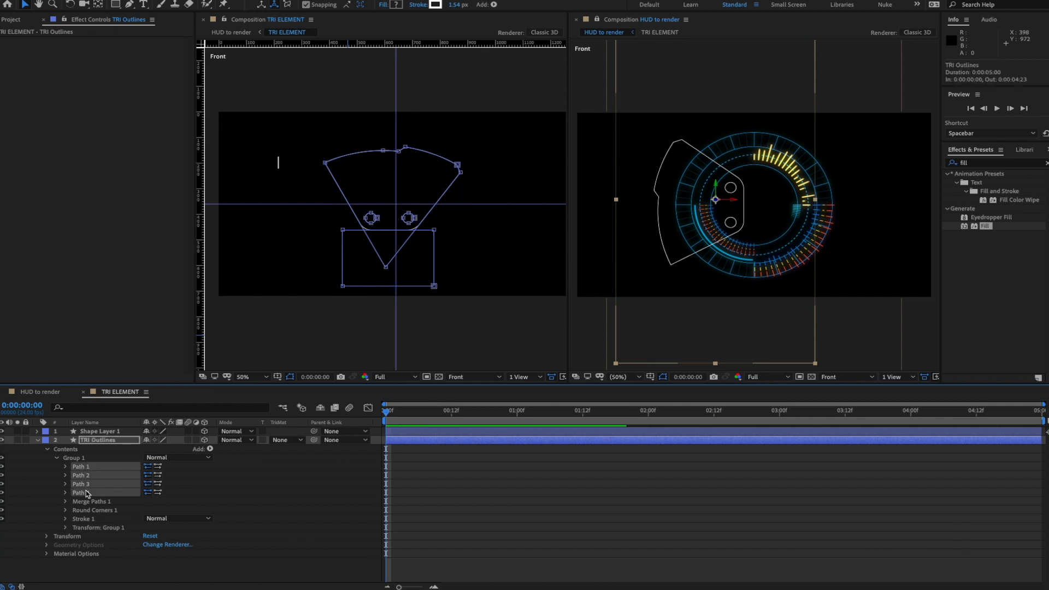
key(period)
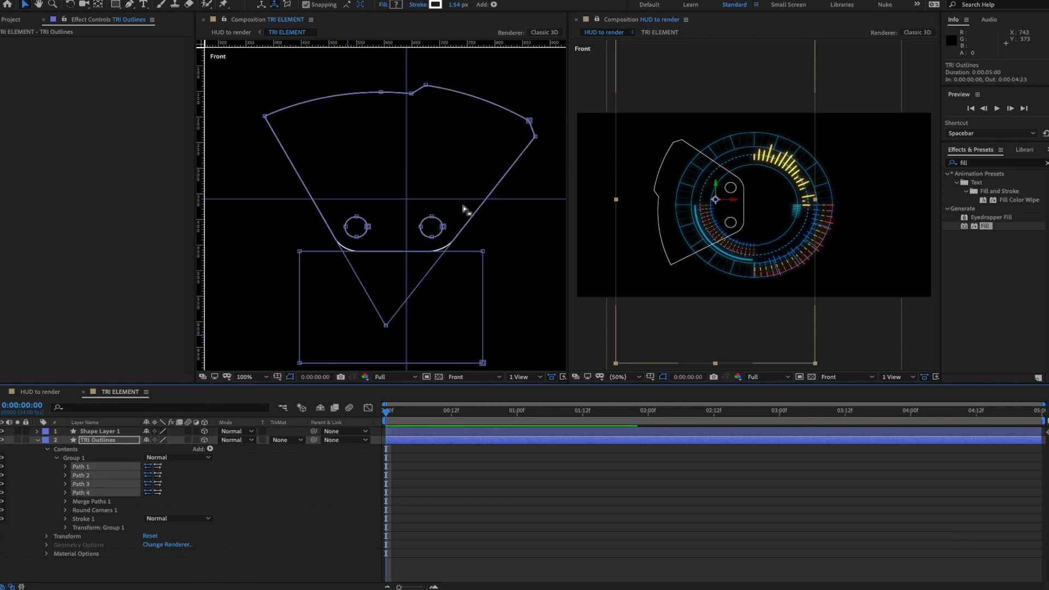
- Nudge TRI Outlines right with arrow keys until it centres on the vertical guide
click(463, 207)
key(Right)
key(Right)
key(Right)
key(shift+Right)
key(shift+Right)
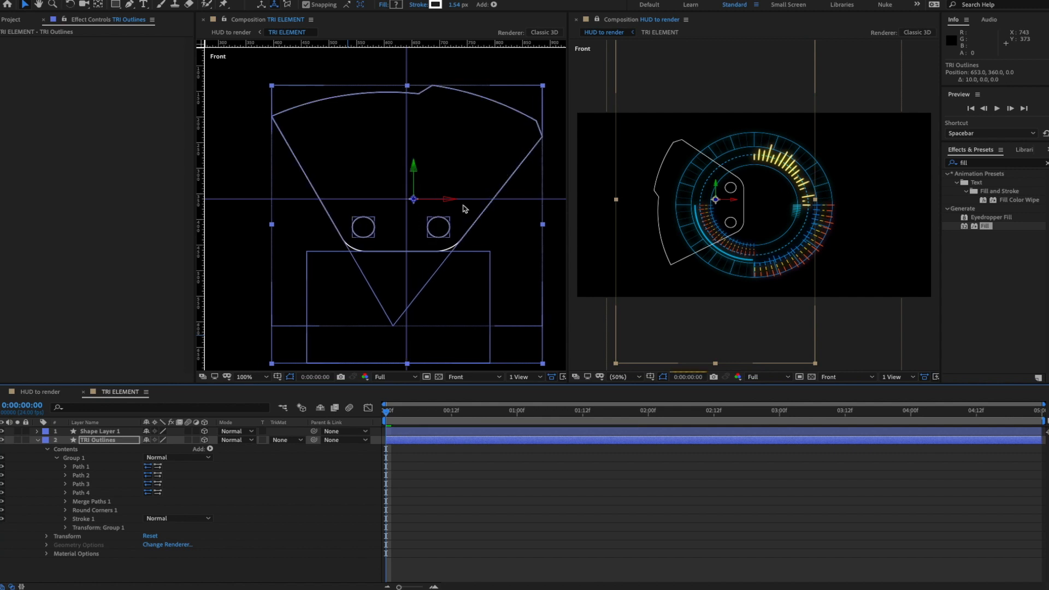
key(shift+Right)
key(Left)
key(Left)
key(Left)
key(Left)
key(Left)
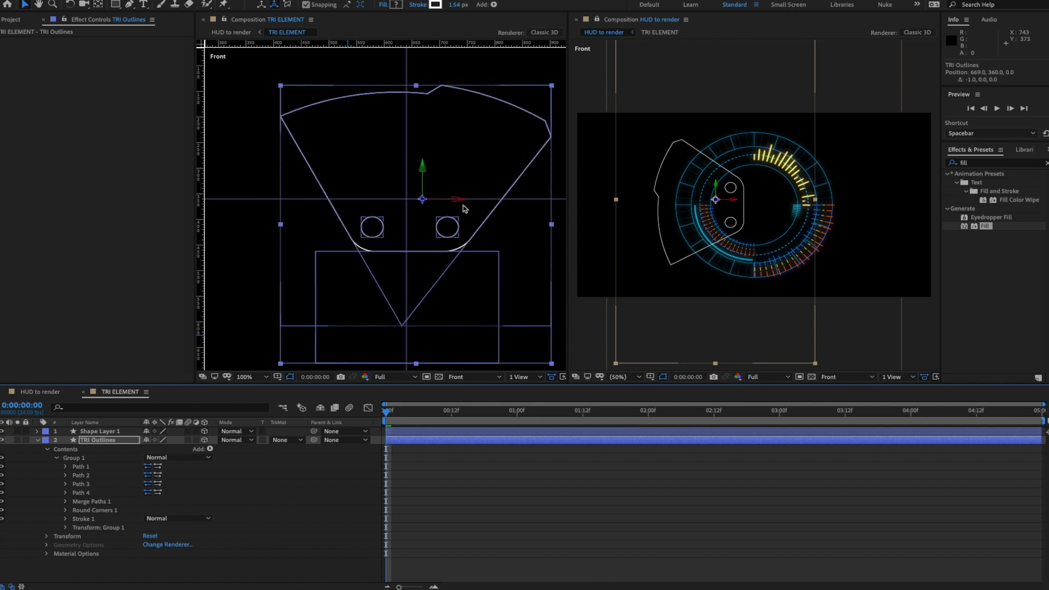
key(Left)
key(Left)
key(Left)
key(Left)
key(Left)
key(super+shift+a)
key(comma)
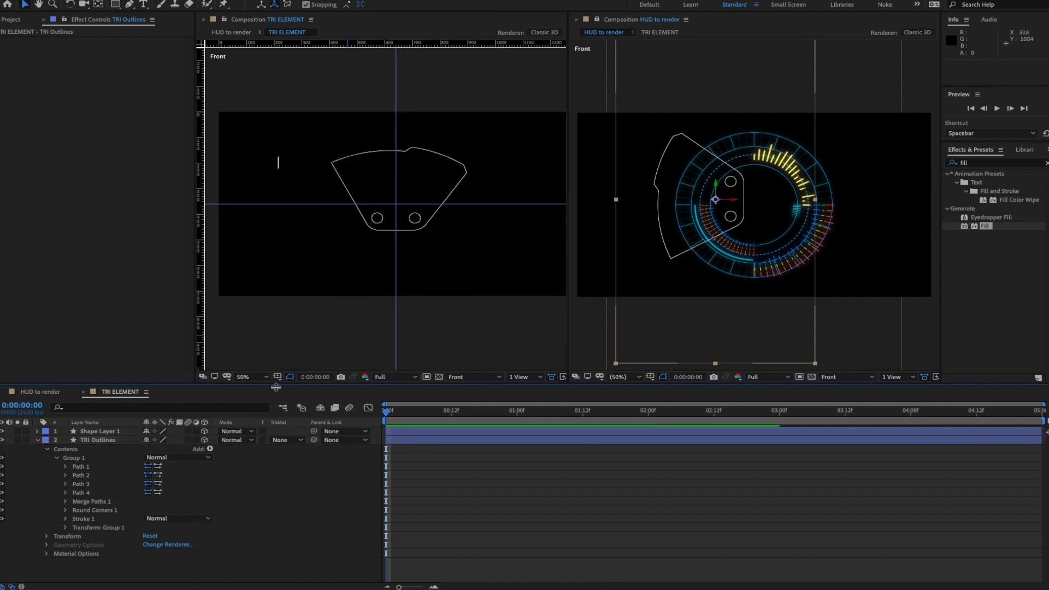
- Move Shape Layer 1's line to the outline's top centre on the vertical guide
click(37, 440)
click(94, 431)
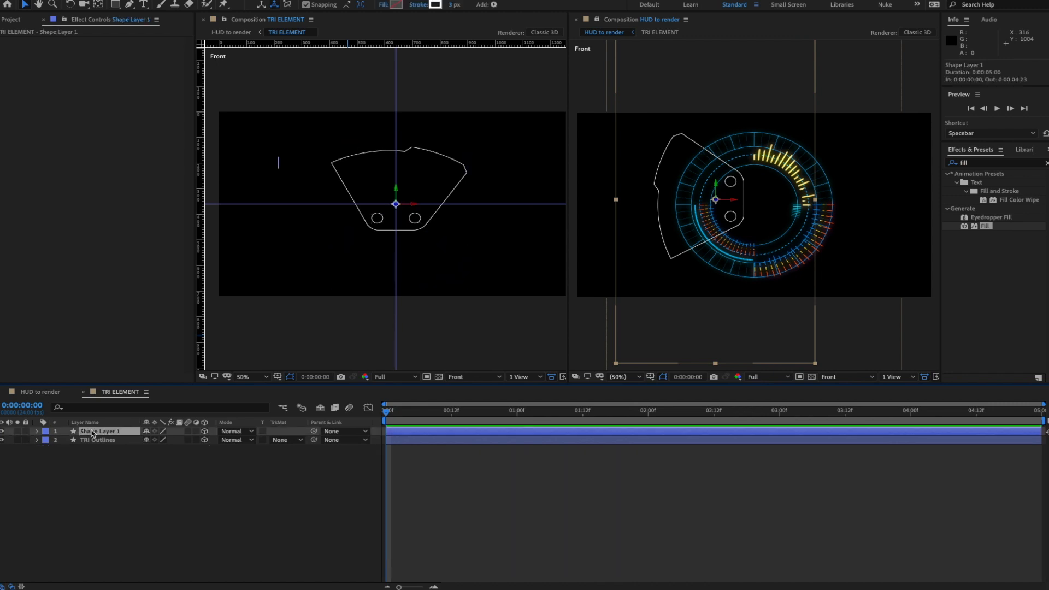
click(37, 431)
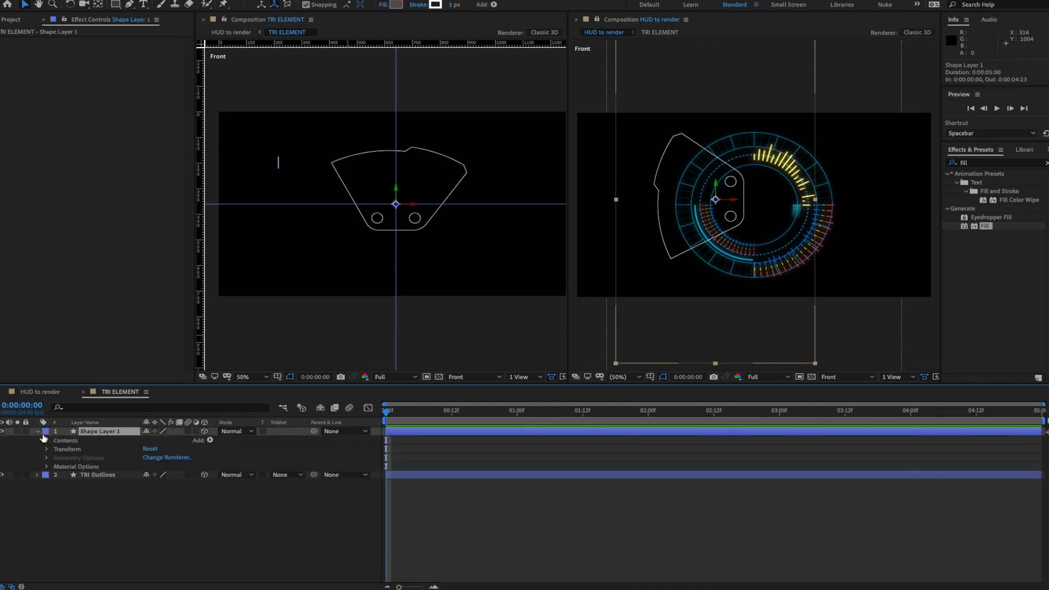
click(46, 440)
click(53, 450)
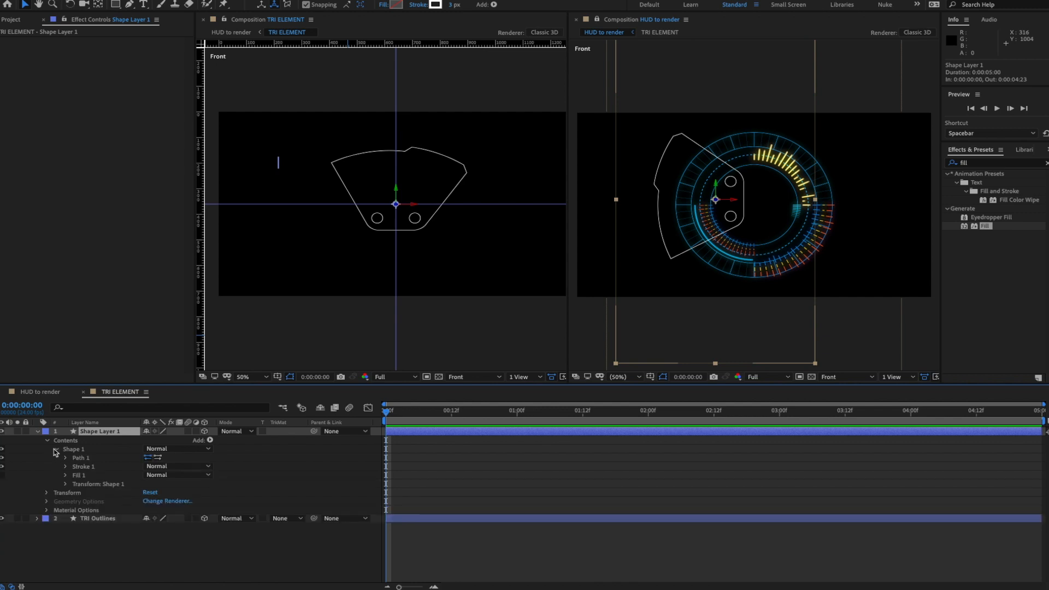
click(66, 458)
click(94, 467)
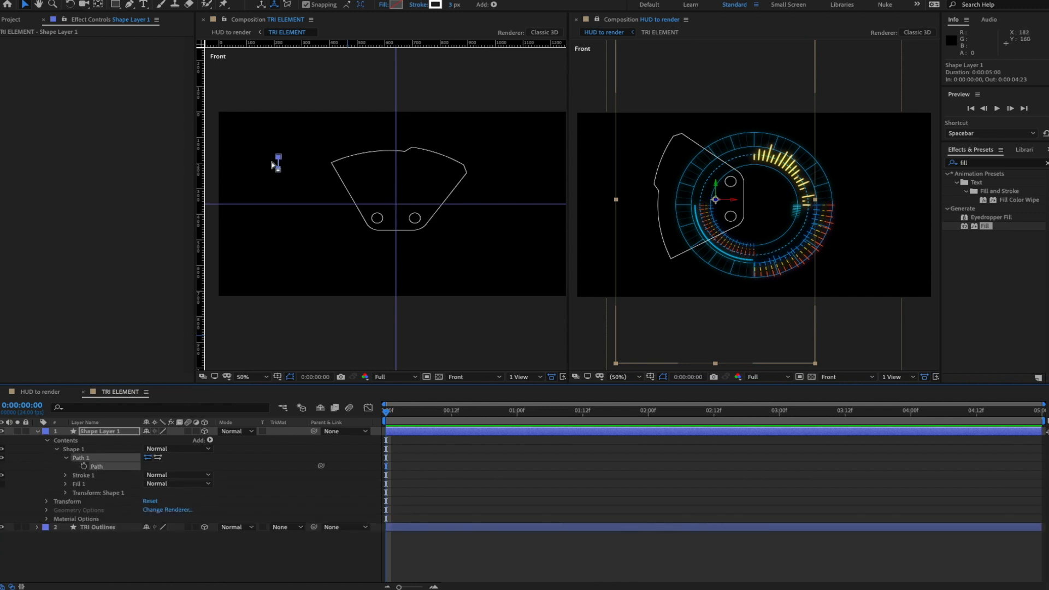
drag(279, 171, 391, 176)
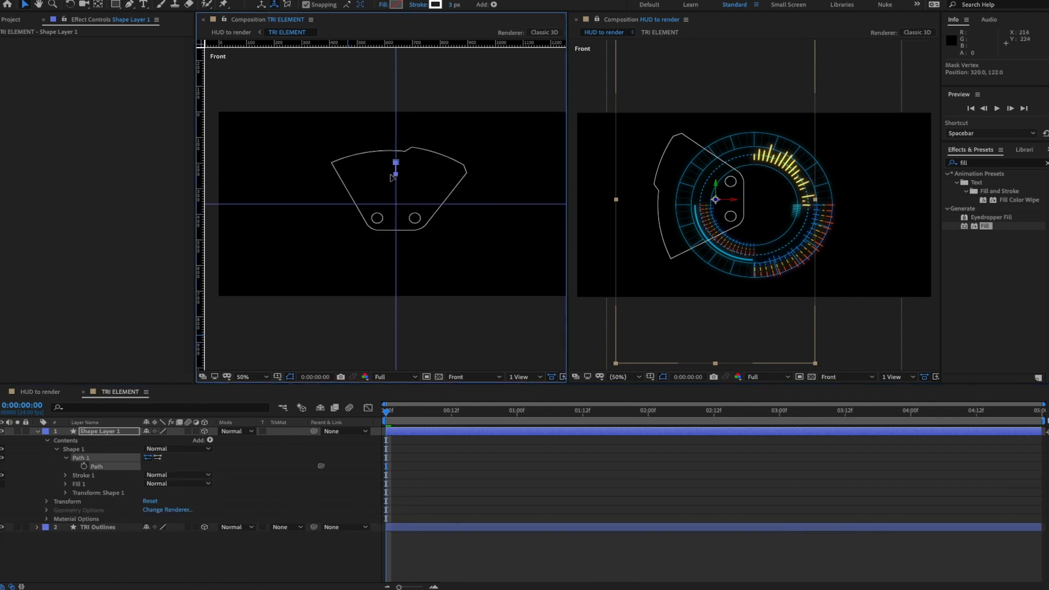
scroll(420, 178, up, 2)
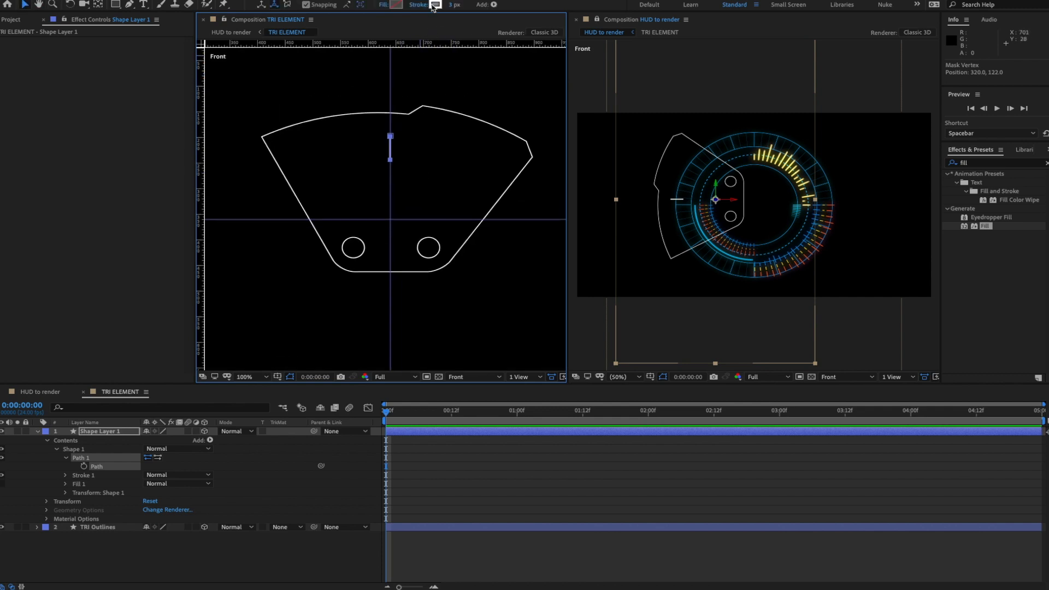
- Give the line an orange stroke with Round Cap line caps
click(436, 5)
click(887, 390)
click(848, 332)
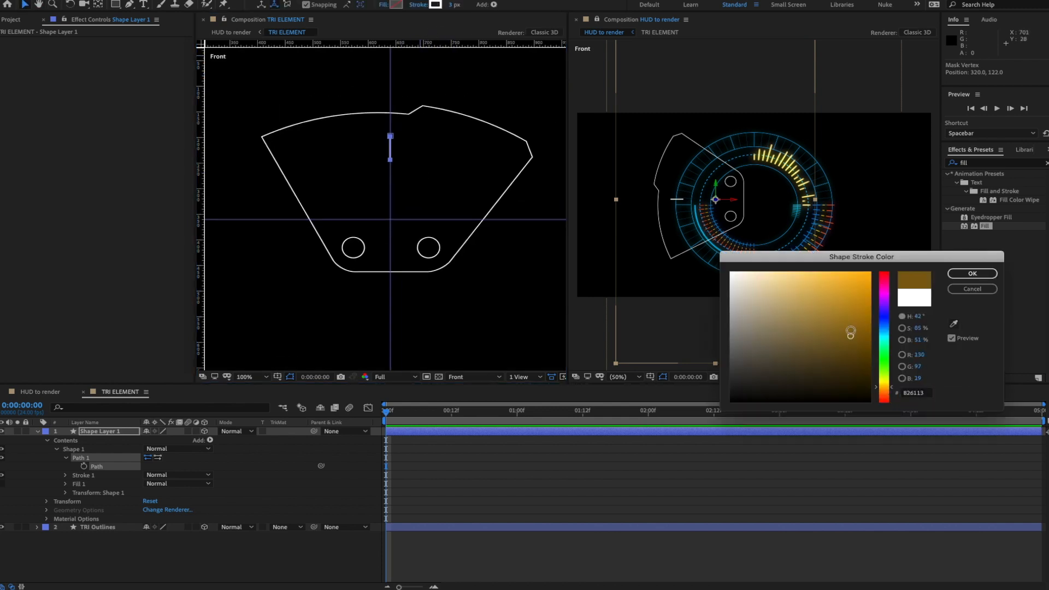
click(854, 279)
click(972, 273)
click(261, 570)
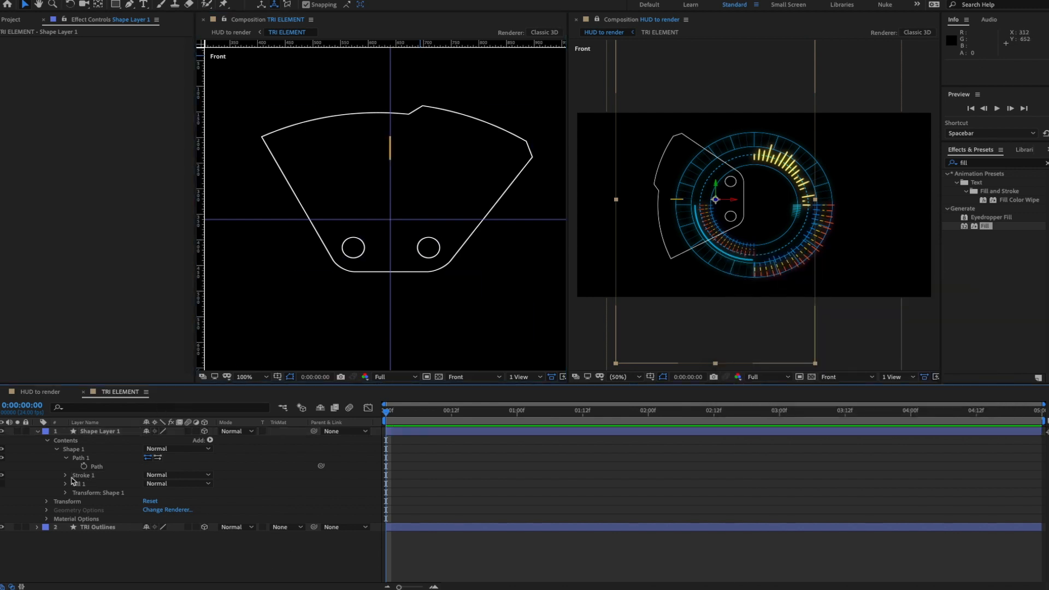
click(67, 476)
click(180, 519)
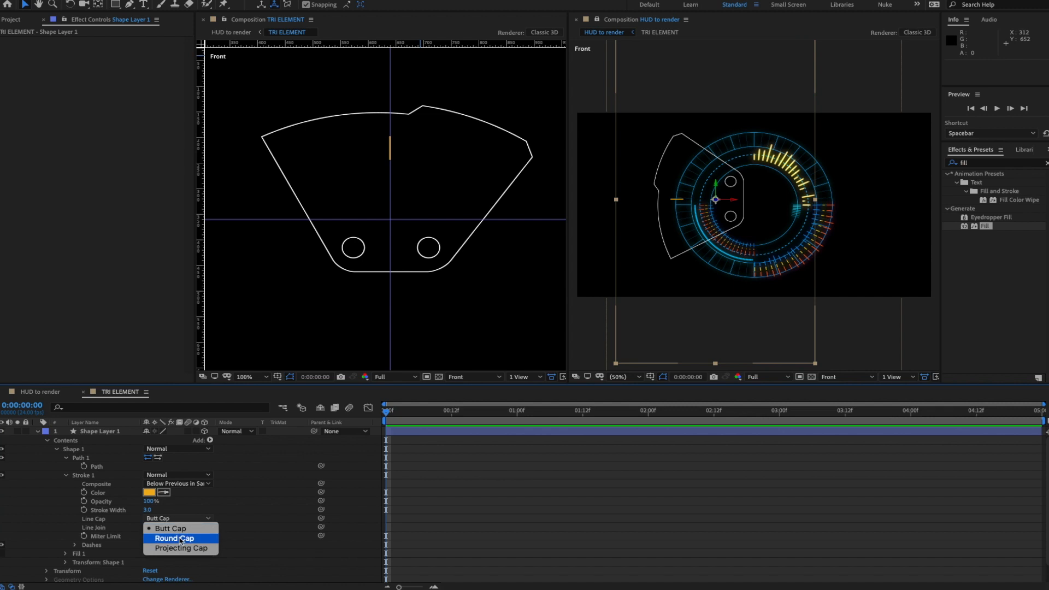
click(182, 540)
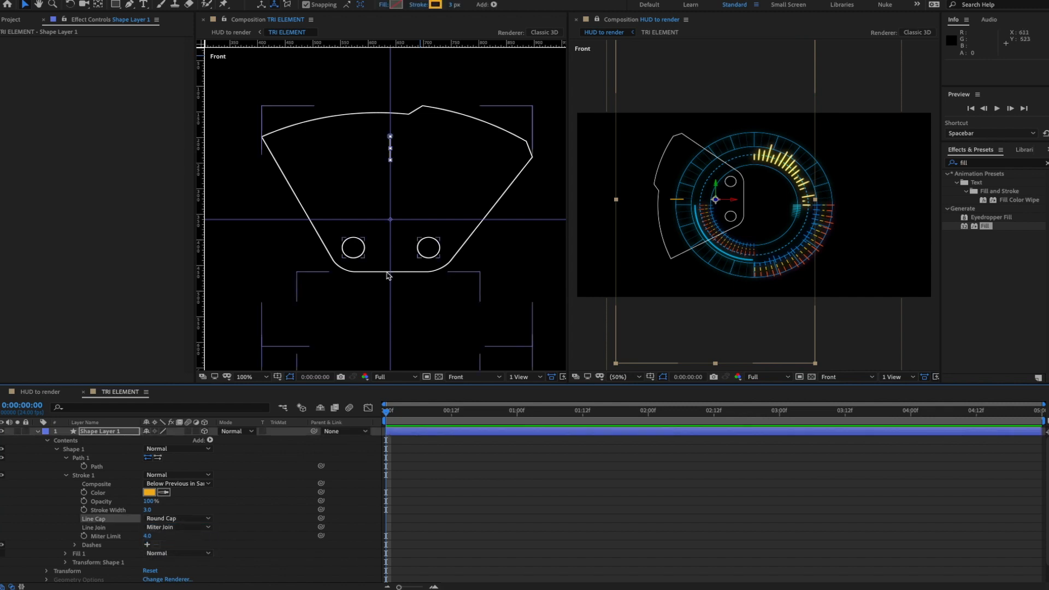
- Inspect the orange line, undo an accidental path edit, and select the Shape 1 group
scroll(406, 121, up, 5)
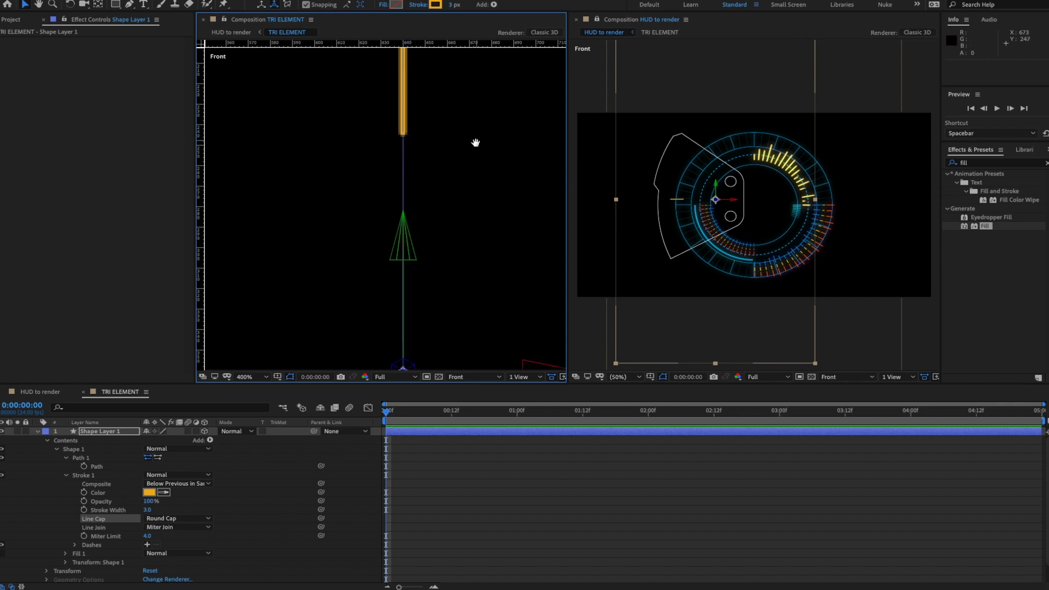
drag(475, 143, 471, 254)
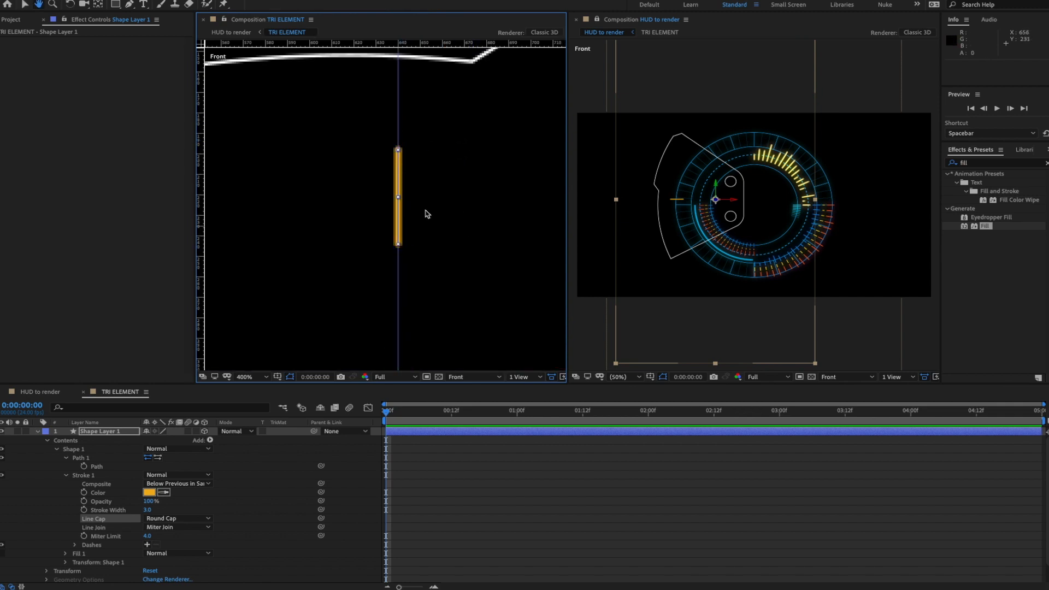
click(97, 467)
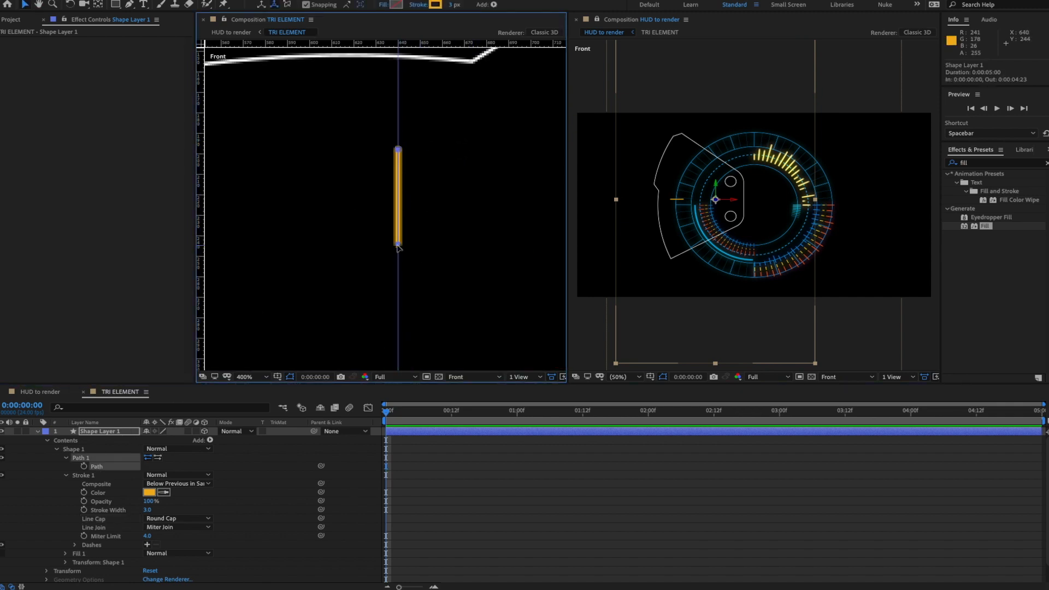
drag(398, 245, 405, 179)
key(ctrl+z)
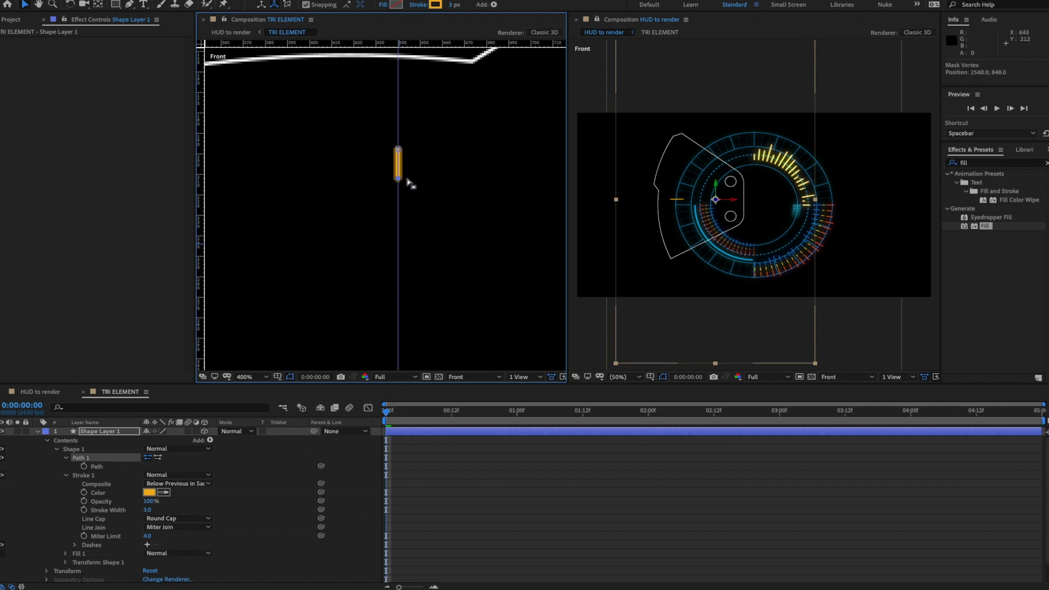
scroll(412, 184, down, 1)
key(space)
scroll(453, 235, down, 1)
drag(455, 238, 466, 180)
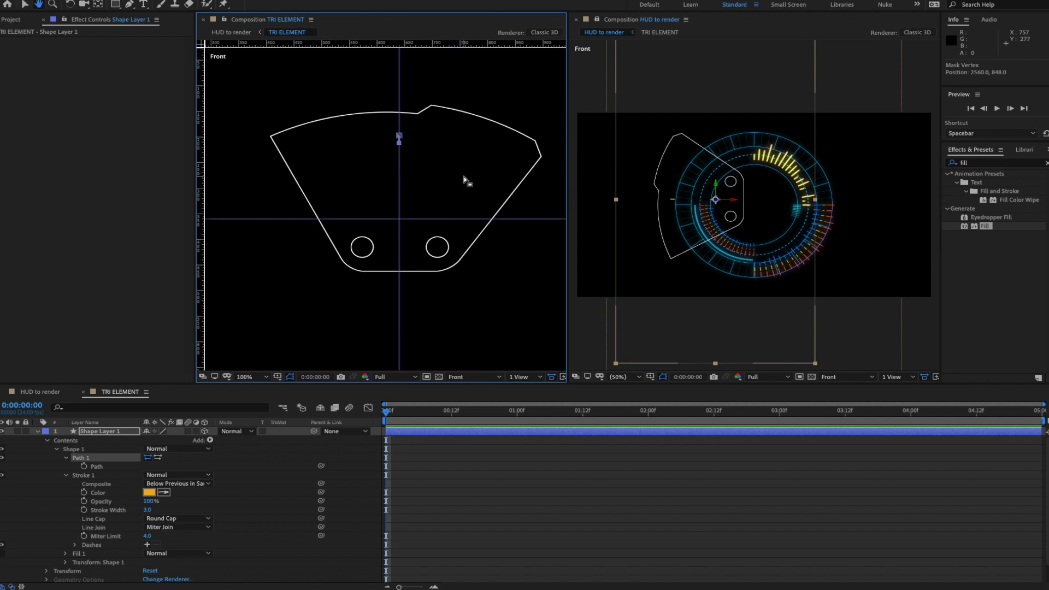
click(66, 476)
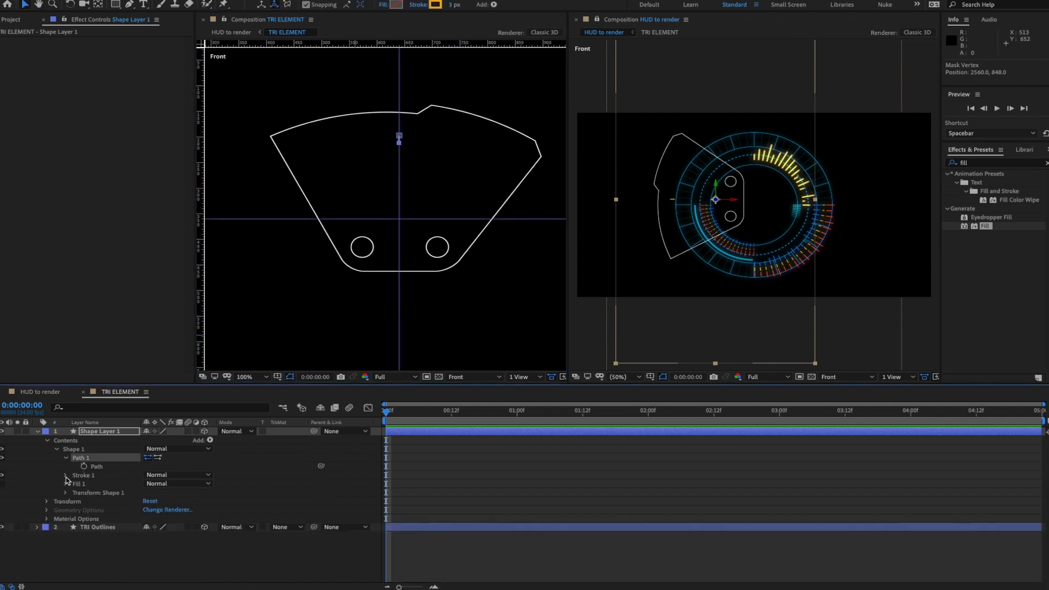
click(82, 451)
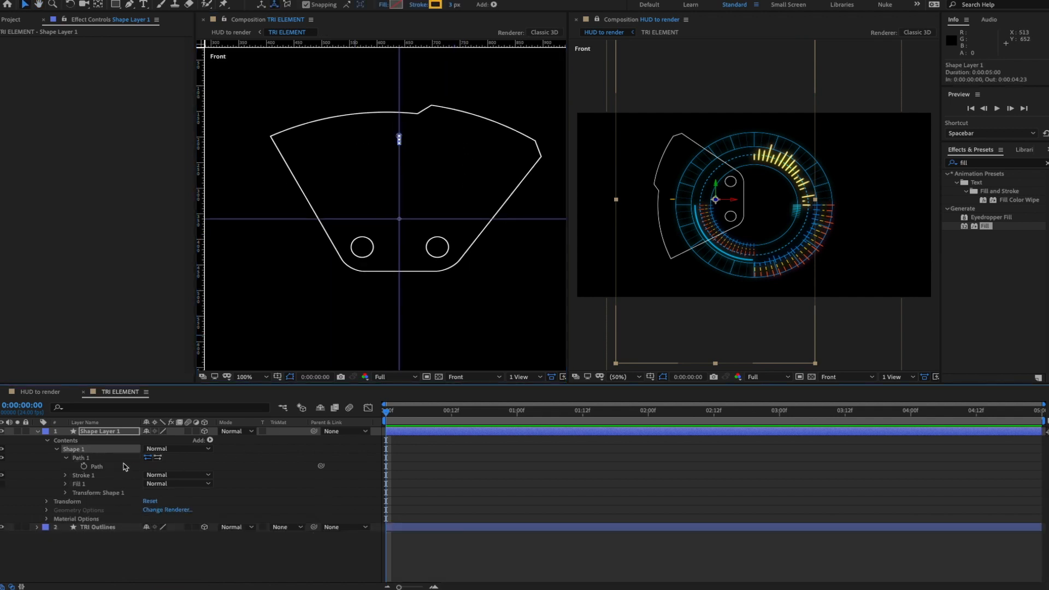
click(210, 440)
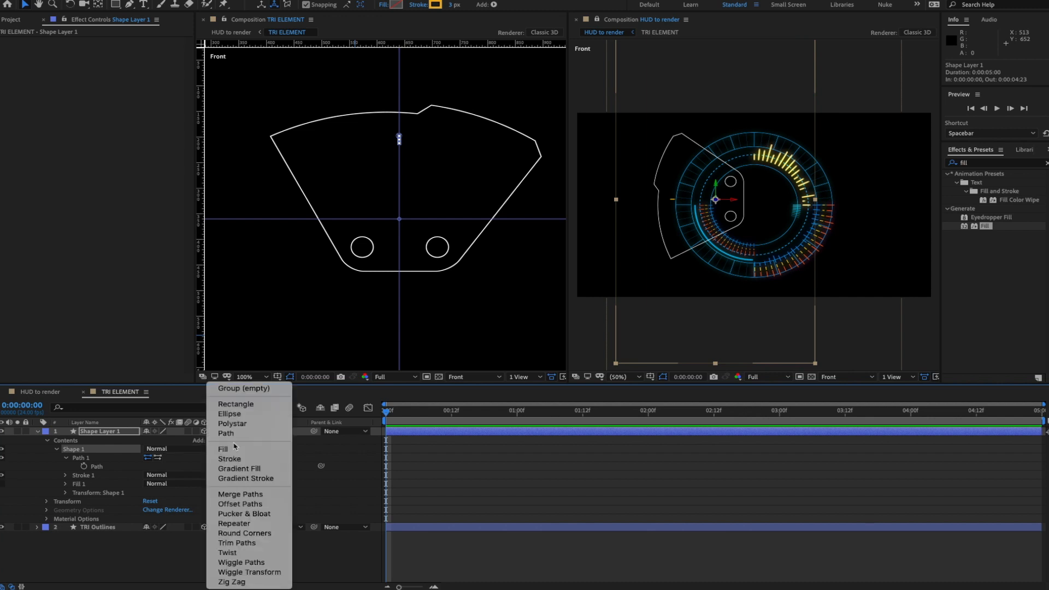
- Add a Repeater with position 0,0, 20 copies, and 3.5° rotation per copy
click(247, 524)
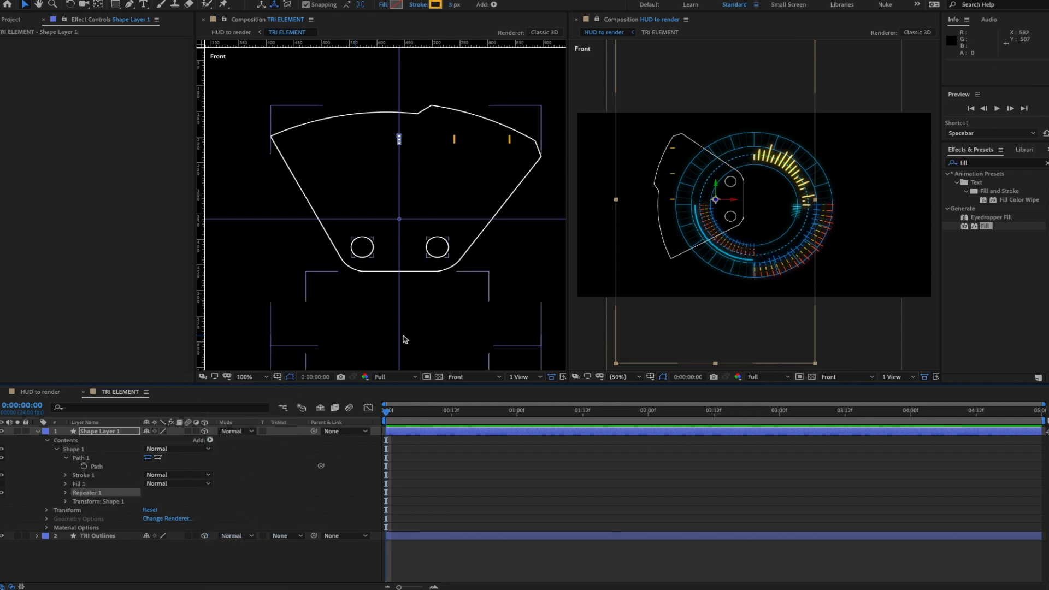
click(66, 493)
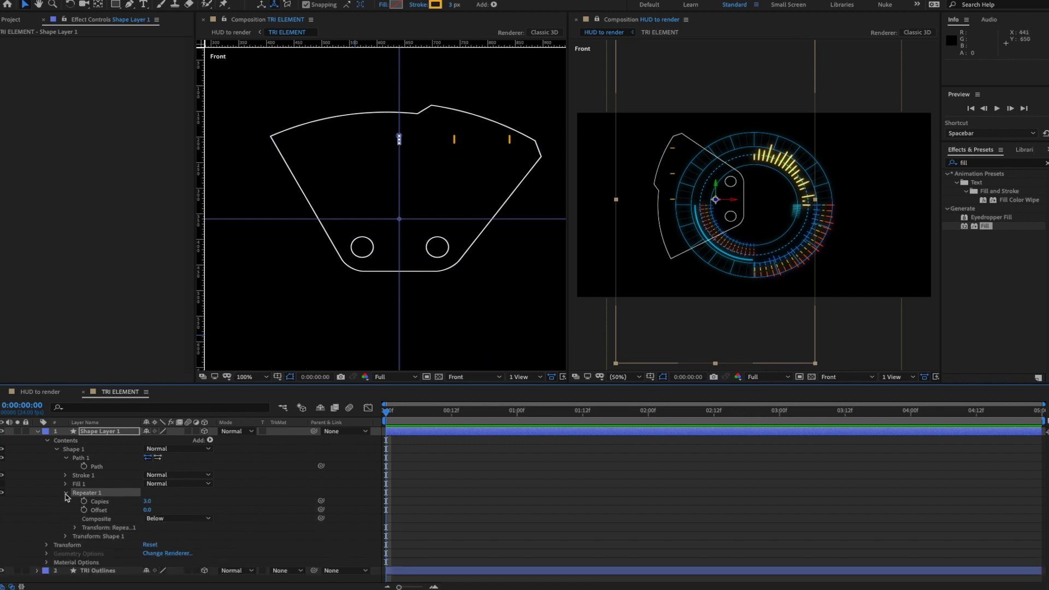
click(74, 528)
scroll(82, 524, down, 2)
click(152, 517)
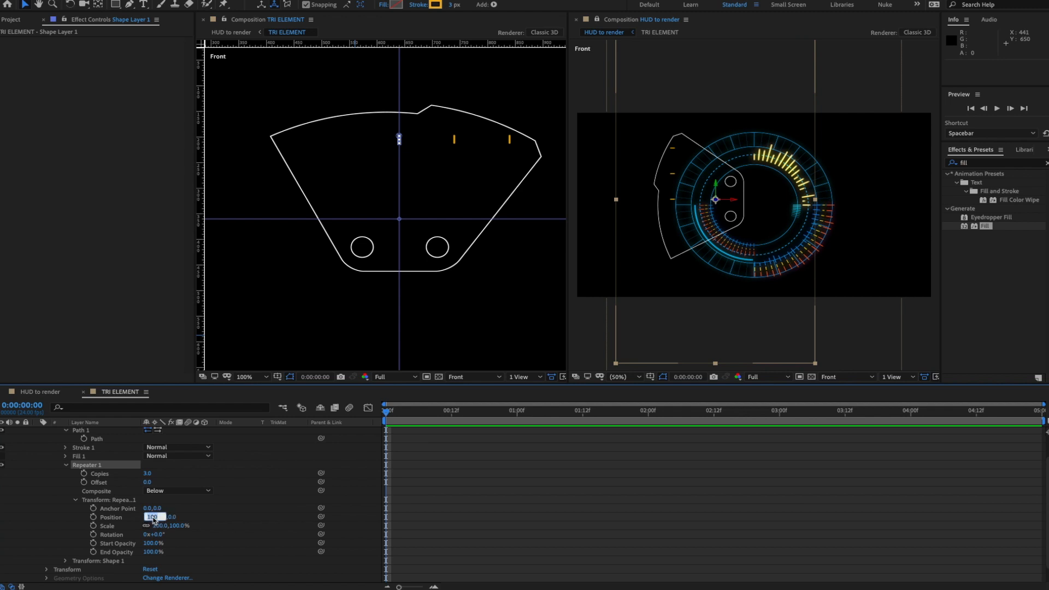
key(Return)
click(147, 474)
key(Return)
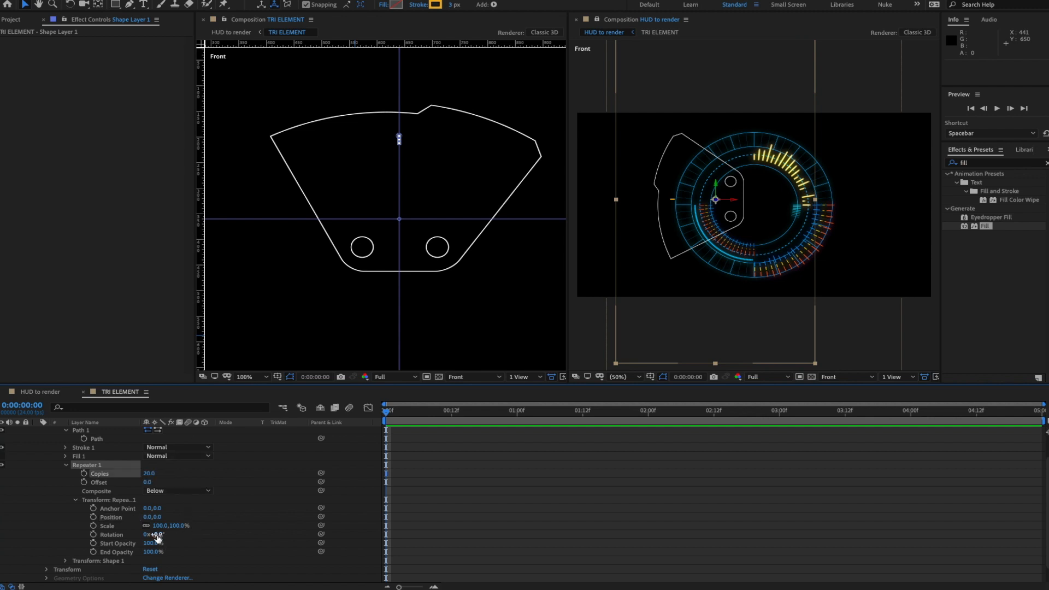
drag(158, 535, 169, 535)
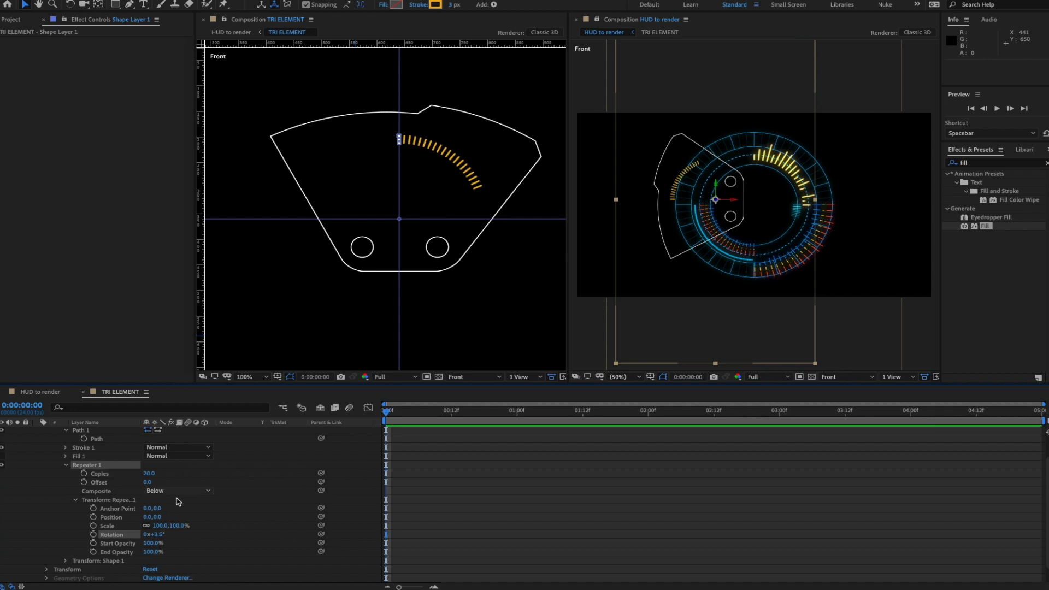
- Drag the path's bottom vertex up to shorten all the tick marks
click(92, 440)
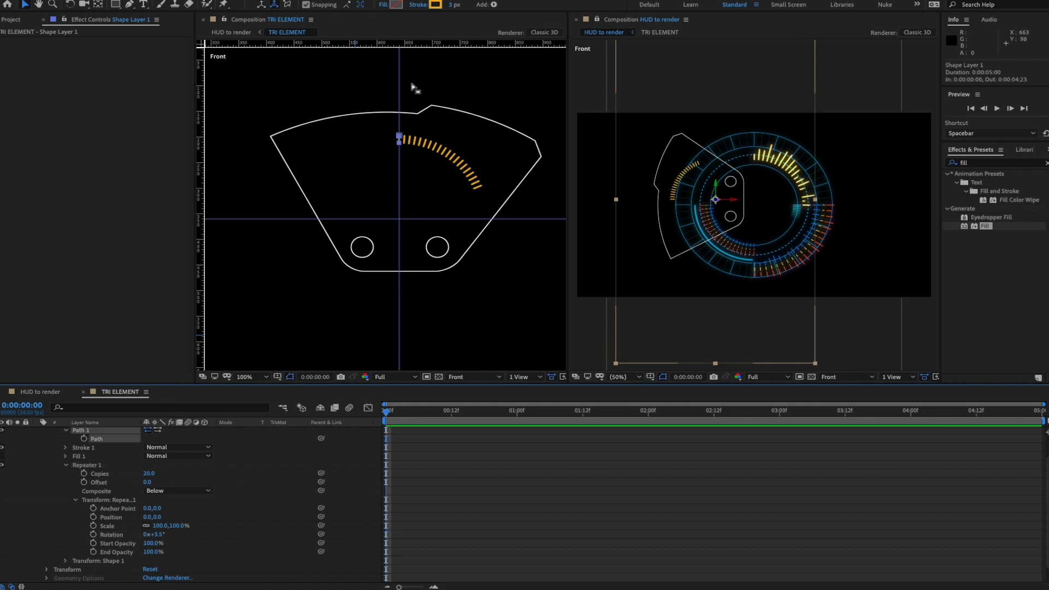
key(period)
key(period)
drag(431, 129, 402, 253)
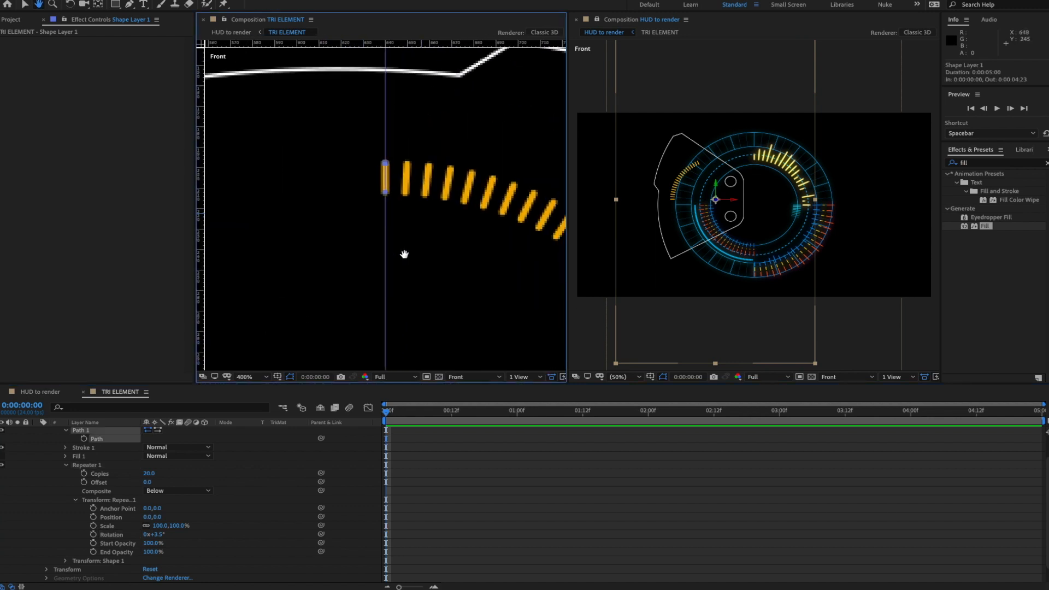
drag(386, 194, 385, 180)
key(comma)
key(comma)
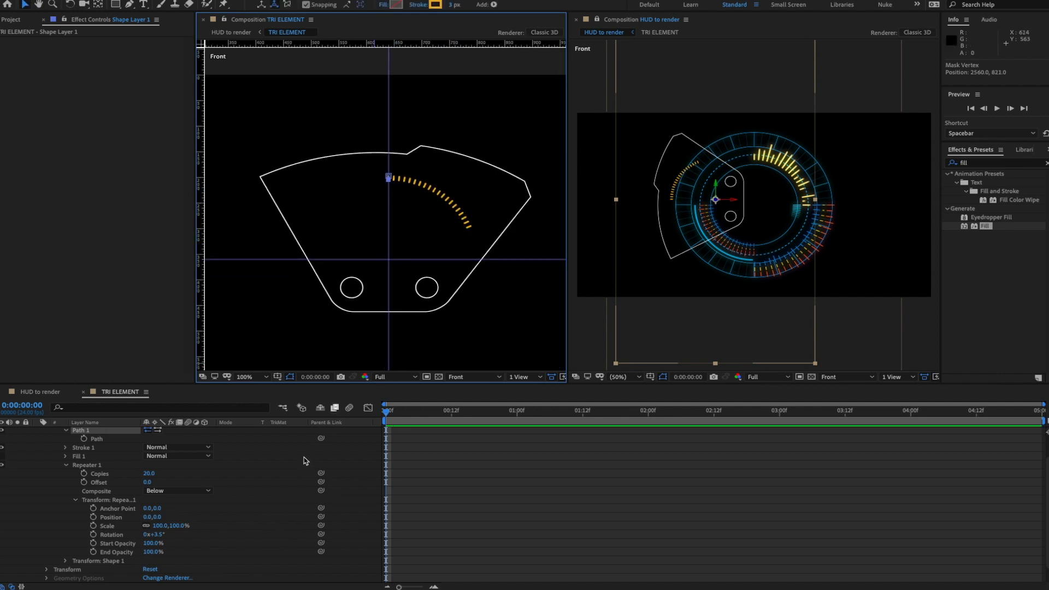
- Select the tick path, nudge it upward, and adjust the Repeater copy count
click(224, 521)
scroll(225, 520, up, 3)
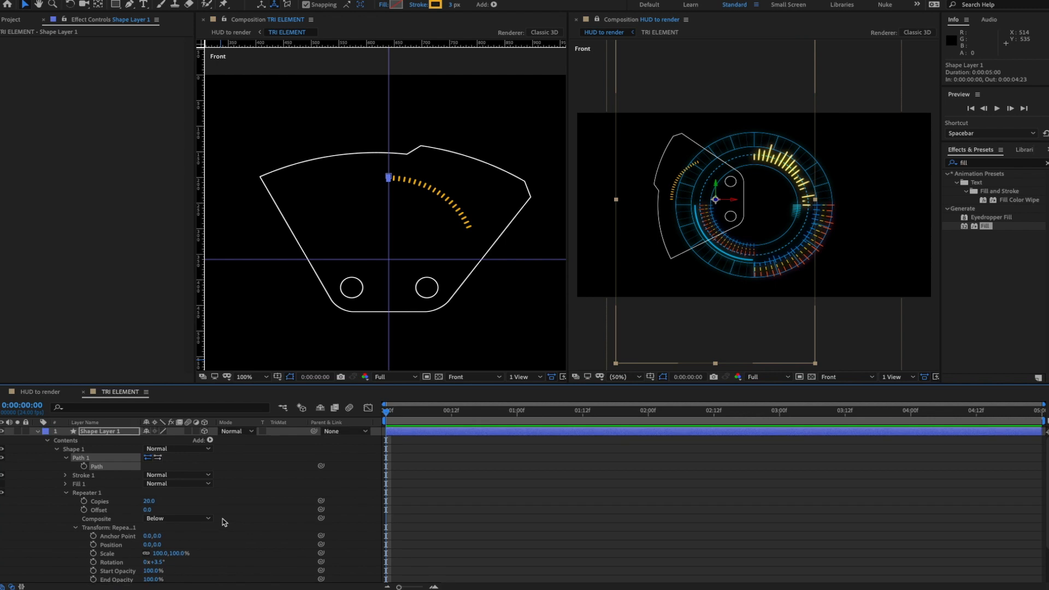
click(110, 484)
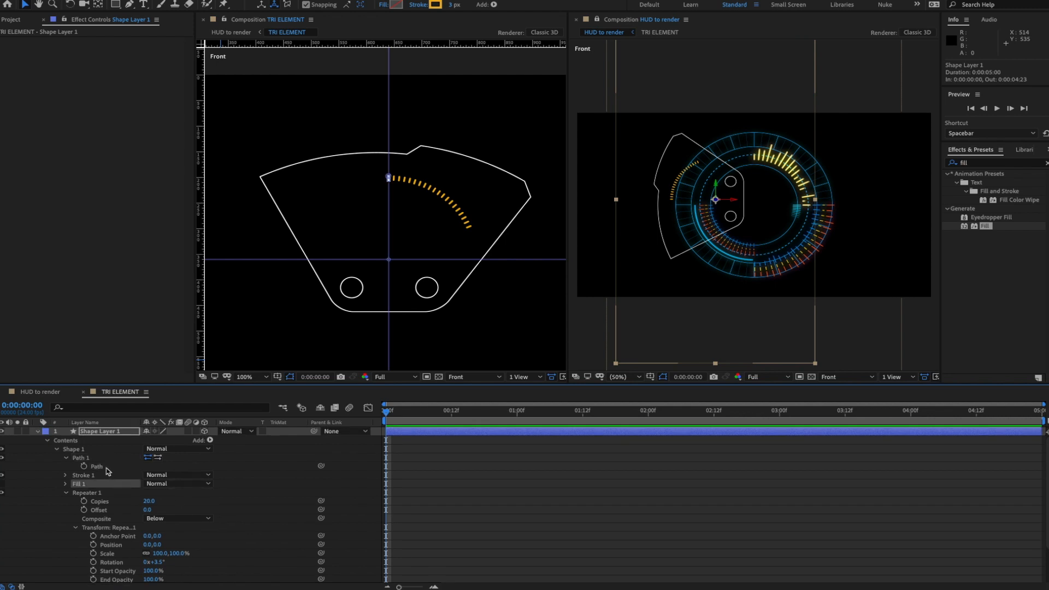
click(100, 468)
key(Up)
key(Up)
key(Up)
key(Up)
key(Up)
key(Up)
key(Up)
key(Up)
key(Up)
key(Up)
key(Up)
key(Up)
key(Up)
key(Up)
key(Up)
key(Up)
key(Up)
key(Up)
key(Up)
key(Up)
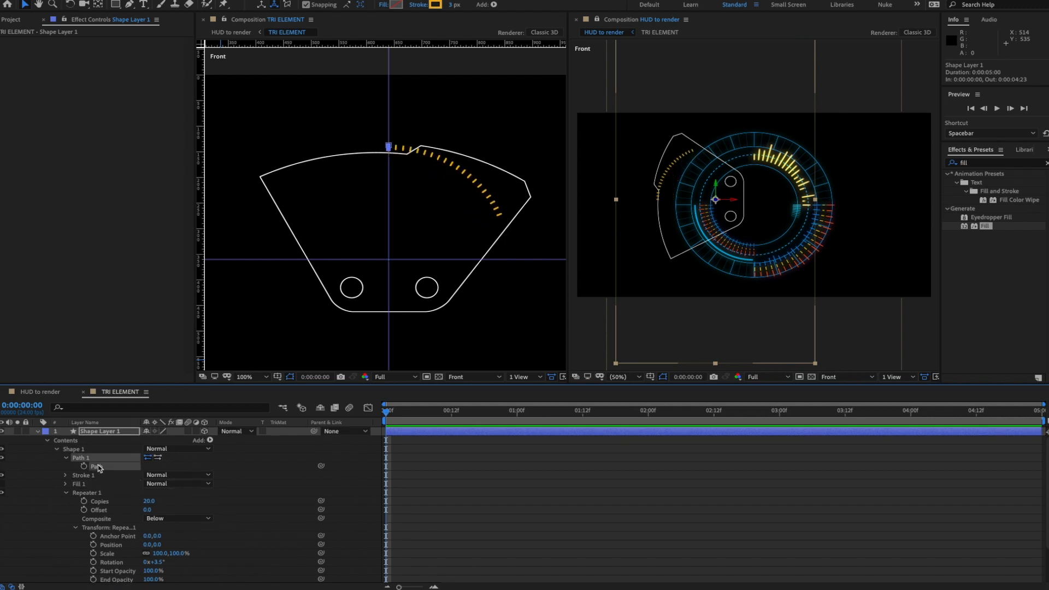
key(Up)
key(Up)
key(Up)
key(Up)
key(Up)
key(Up)
key(Up)
key(Up)
key(Up)
key(Up)
key(Up)
key(Up)
key(Up)
key(Up)
key(Up)
key(Up)
key(Up)
key(Up)
key(Up)
key(Up)
drag(145, 501, 114, 504)
scroll(209, 487, down, 1)
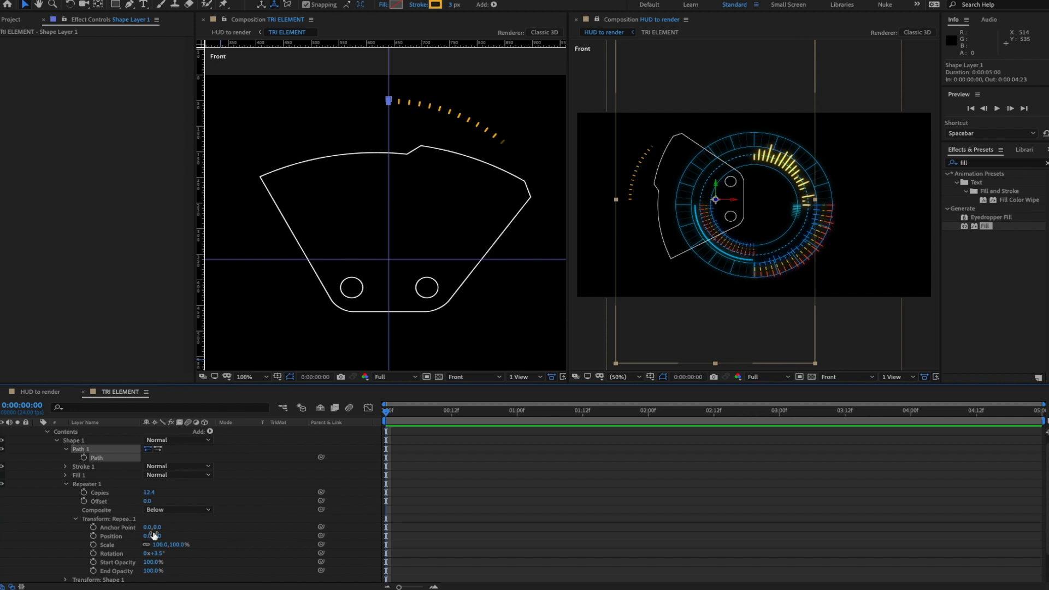
scroll(159, 535, down, 1)
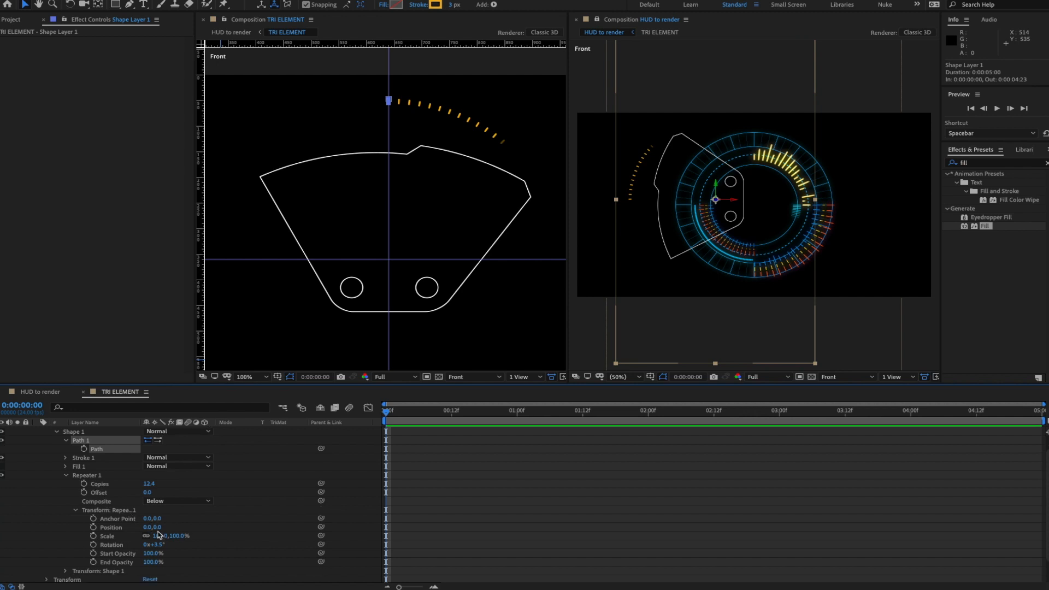
- Set Shape 1's anchor to 0,-131, 18 copies at 1.9° spacing, and 6.2° rotation
click(65, 572)
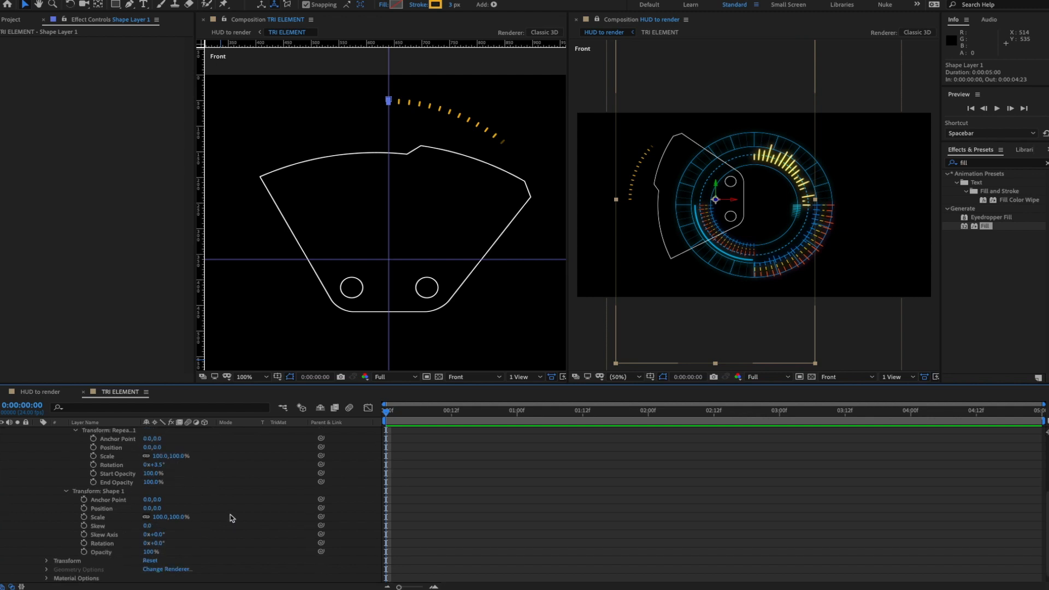
drag(162, 500, 8, 569)
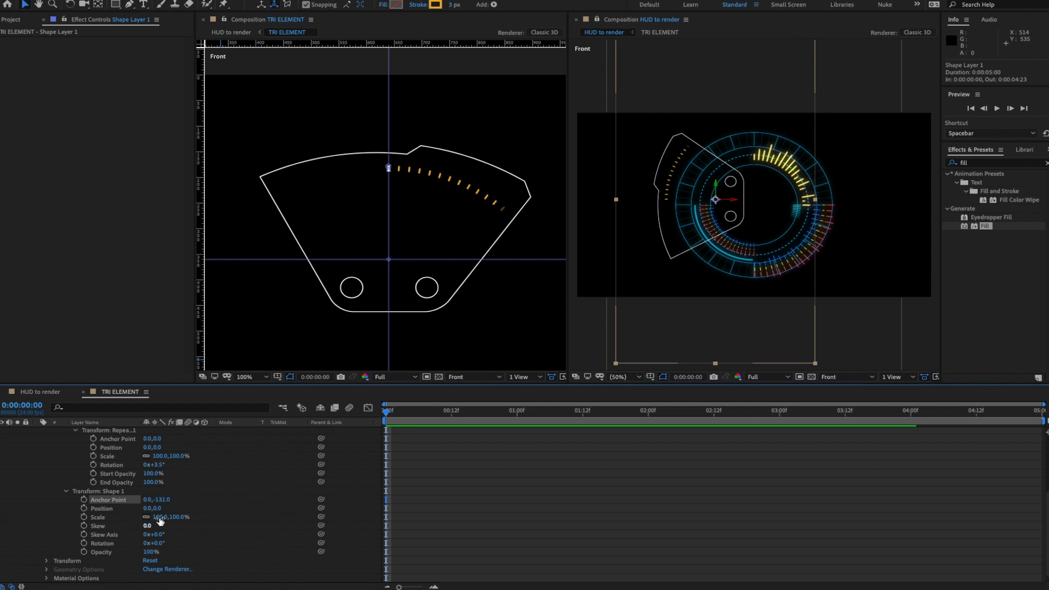
scroll(257, 473, up, 2)
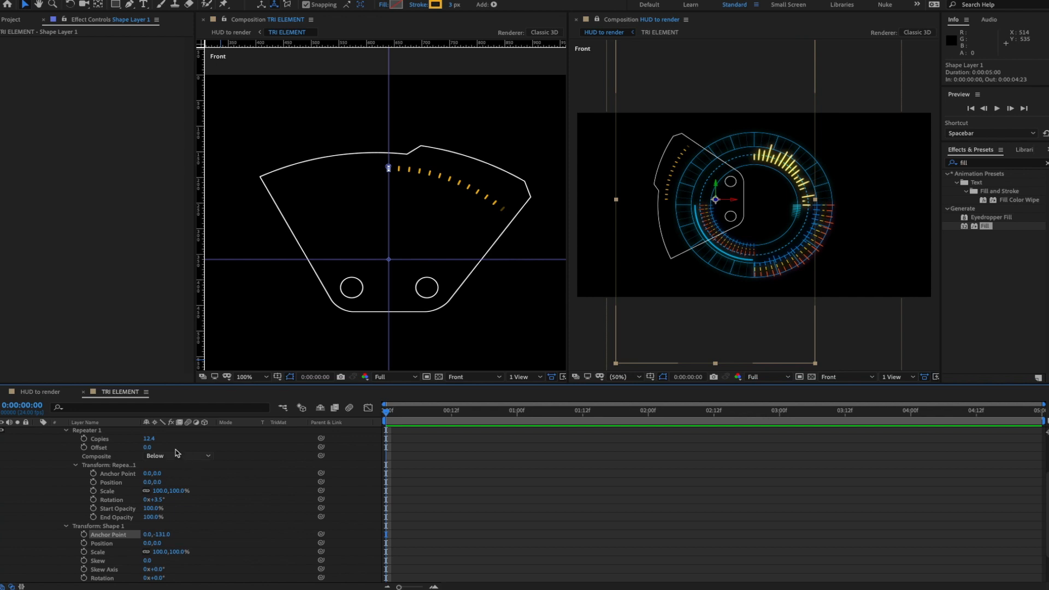
drag(148, 439, 182, 441)
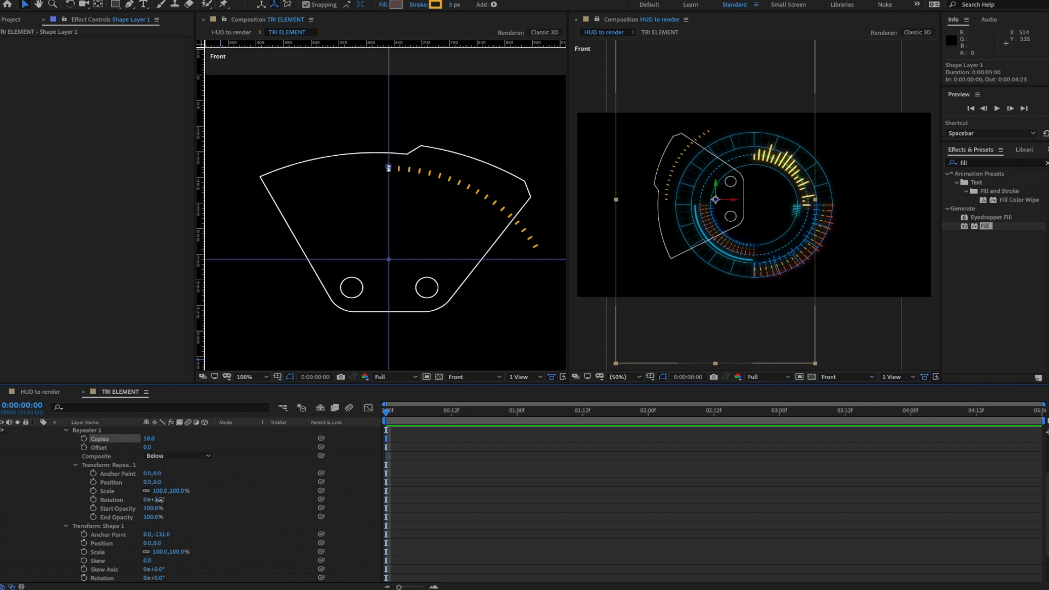
drag(152, 499, 149, 501)
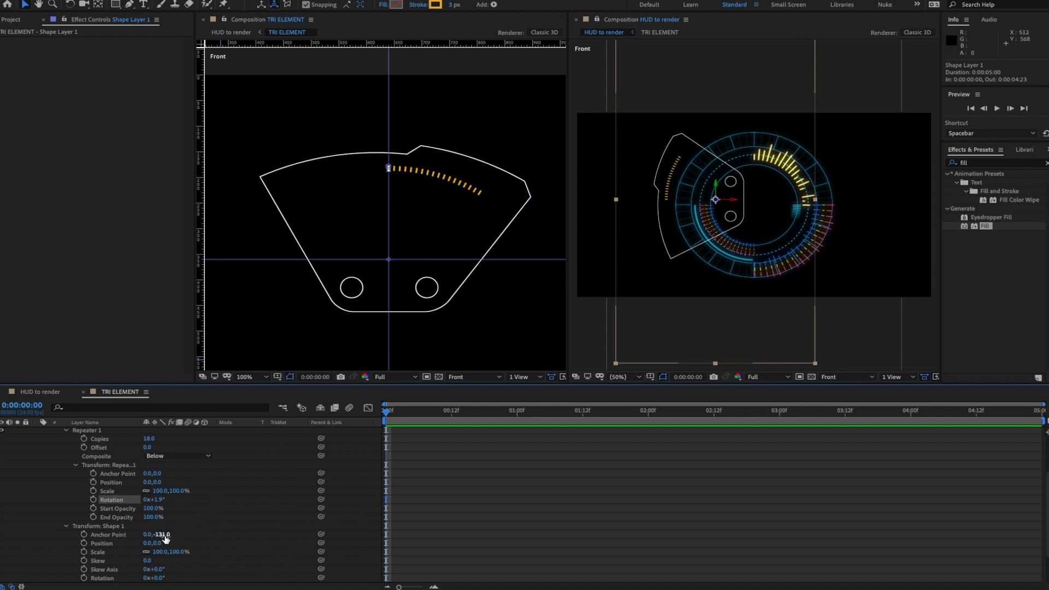
drag(162, 535, 162, 538)
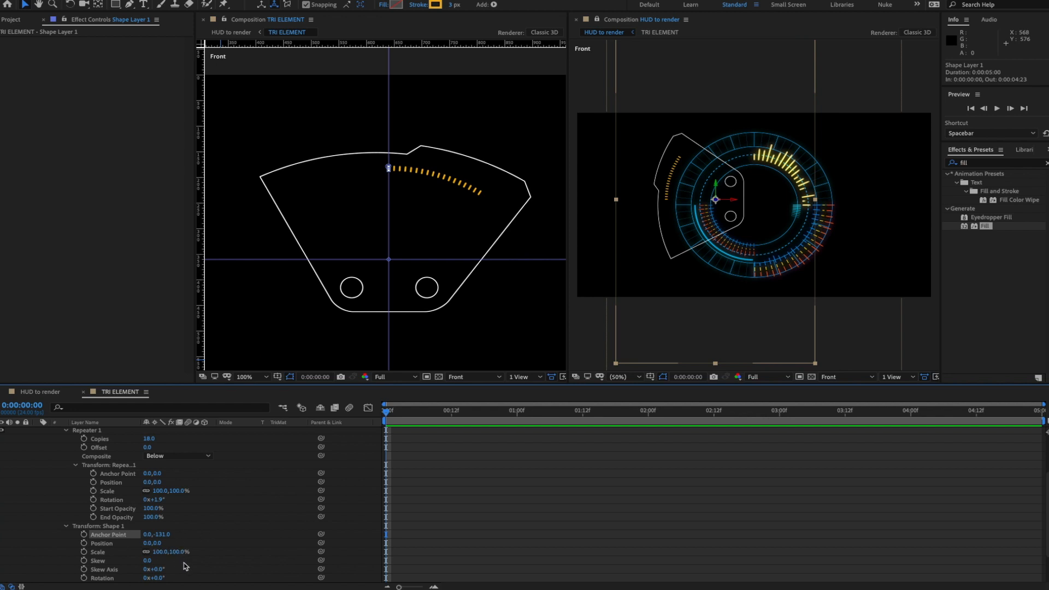
drag(161, 577, 163, 577)
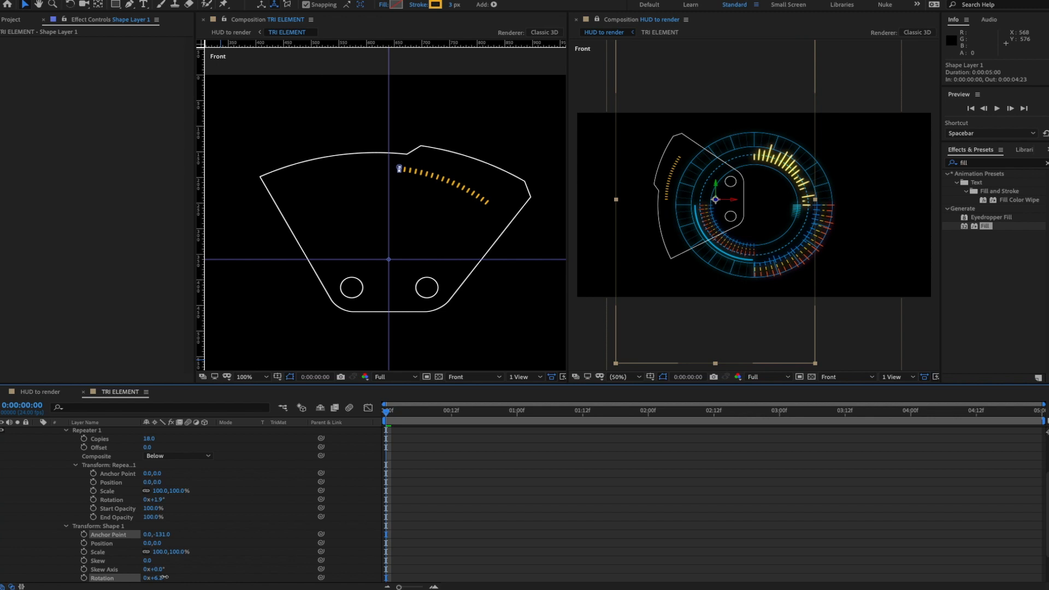
click(235, 545)
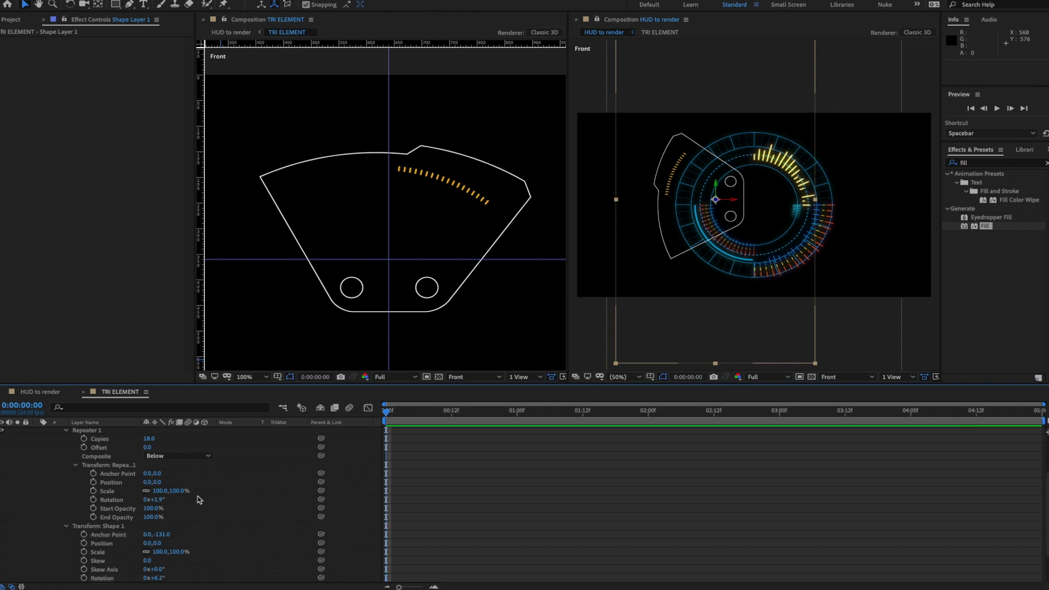
scroll(199, 512, up, 1)
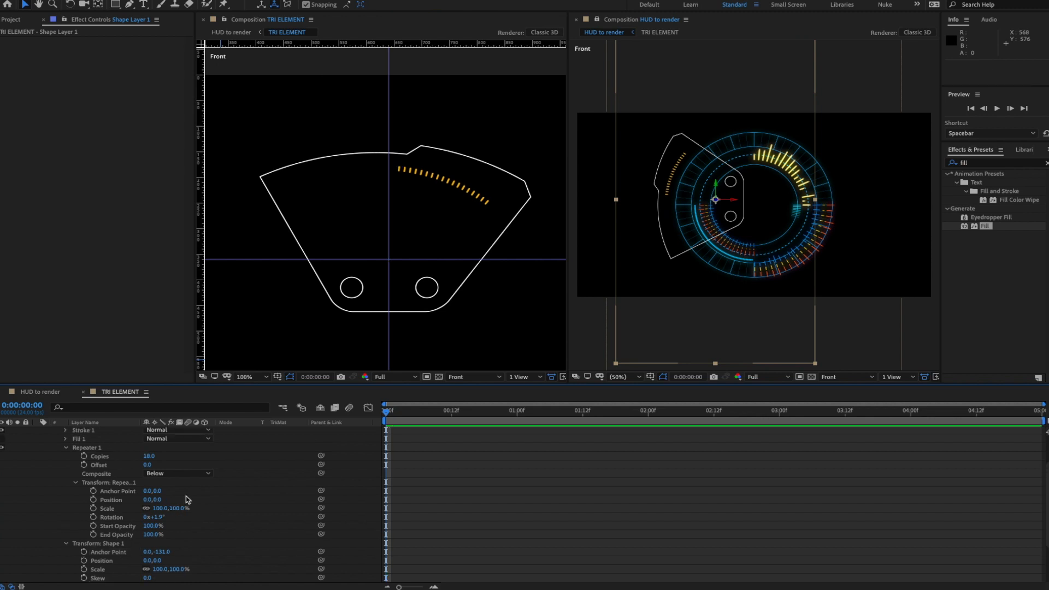
- Add a wiggle(5,13) expression to the orange repeater's Copies and preview it
alt+click(83, 456)
text(wiggle(5,13)
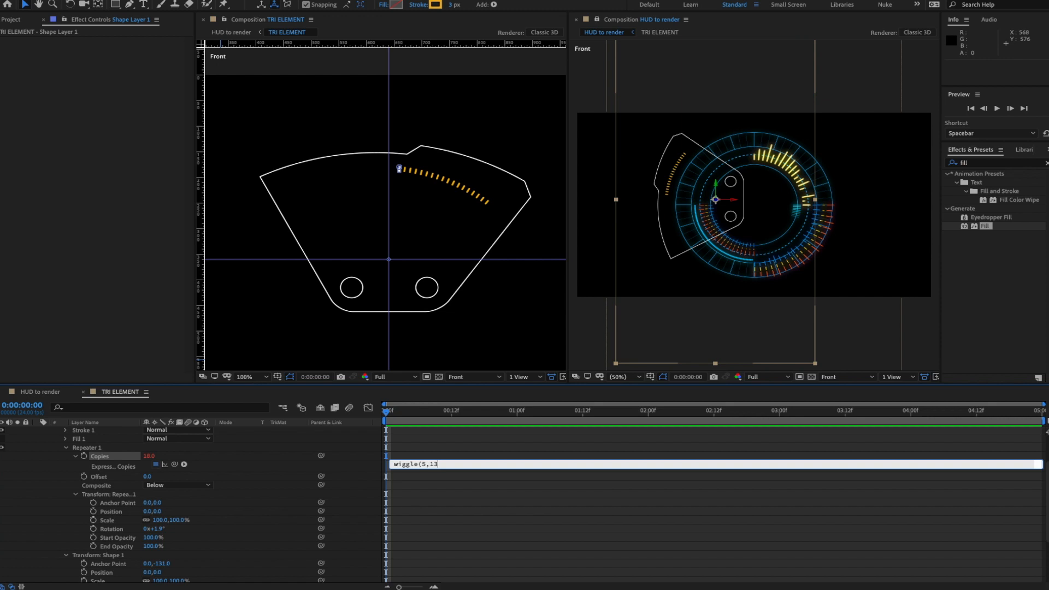
key(KP_Enter)
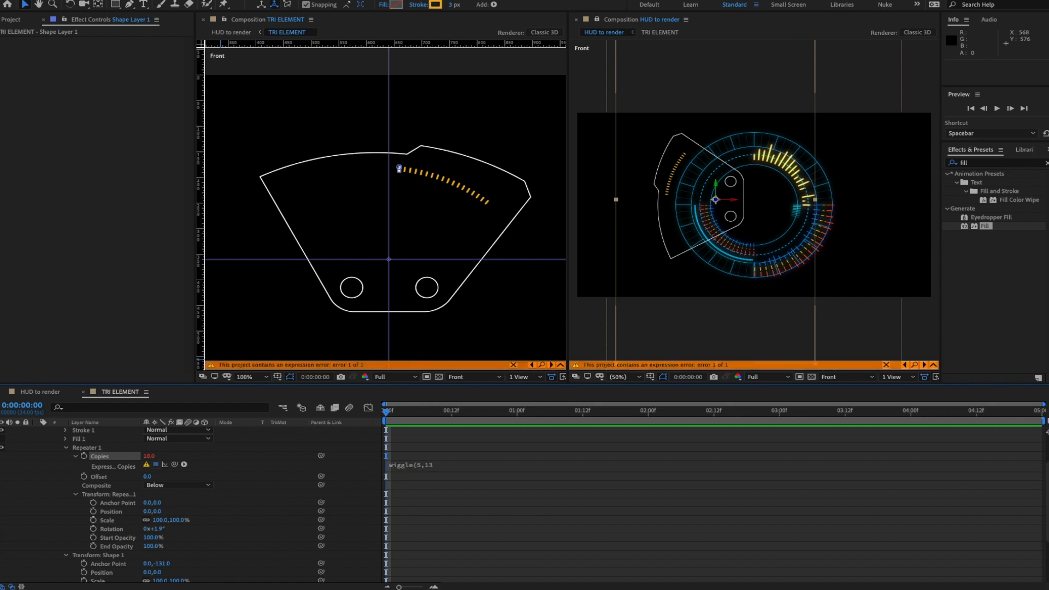
click(459, 464)
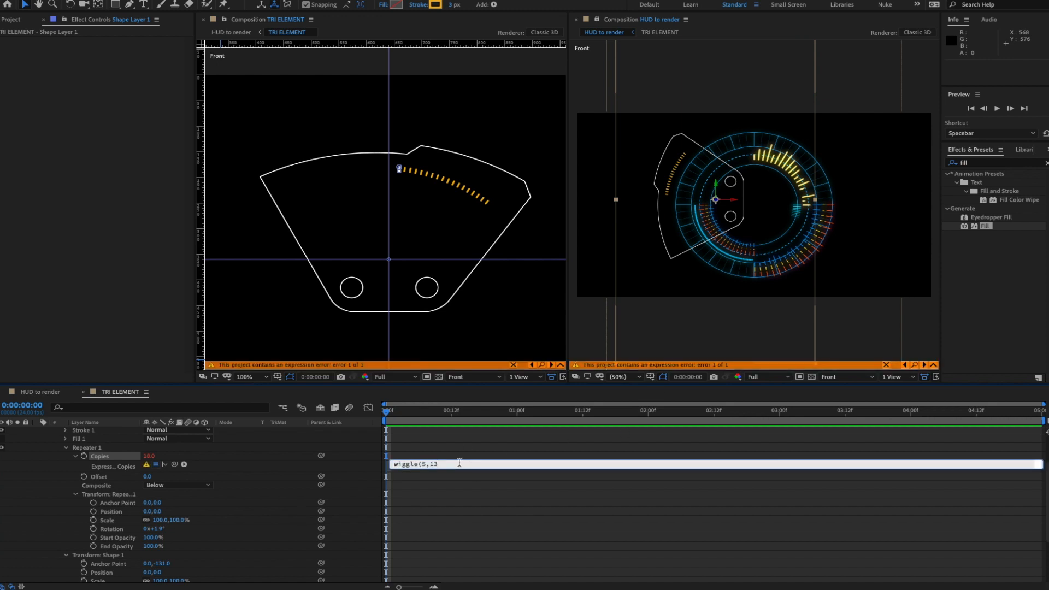
key(KP_Enter)
key(space)
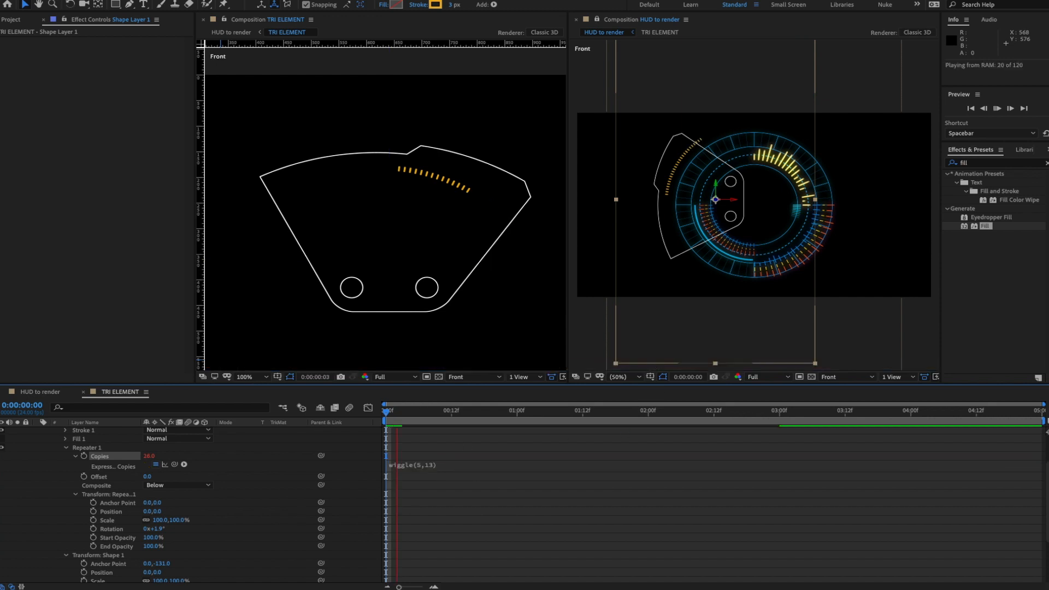
key(space)
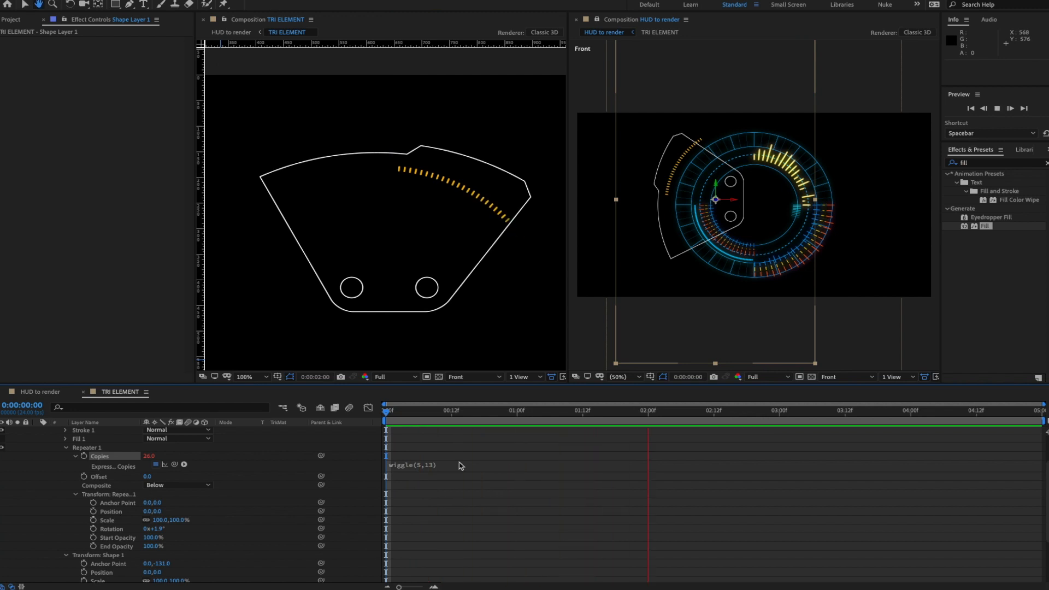
- Compare with the expression off, then change the wiggle amount to 8 and preview
click(155, 464)
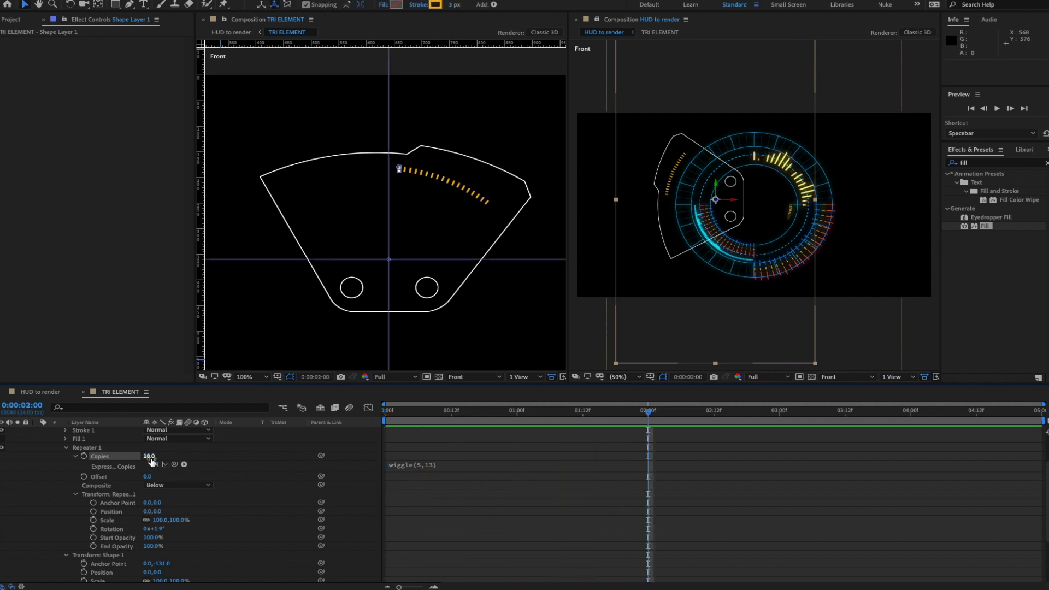
click(432, 468)
click(437, 464)
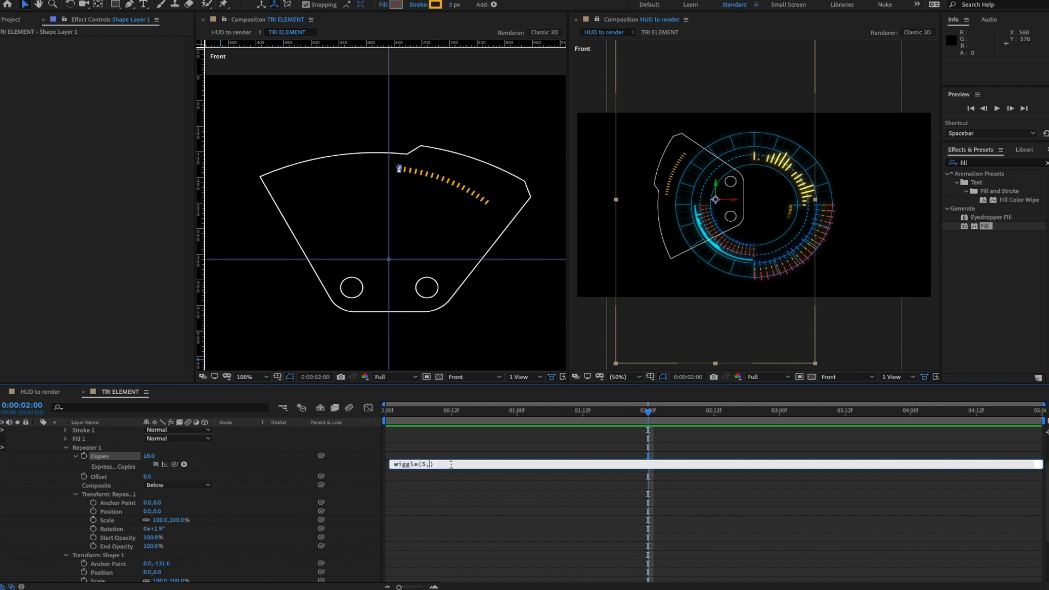
text(8)
key(KP_Enter)
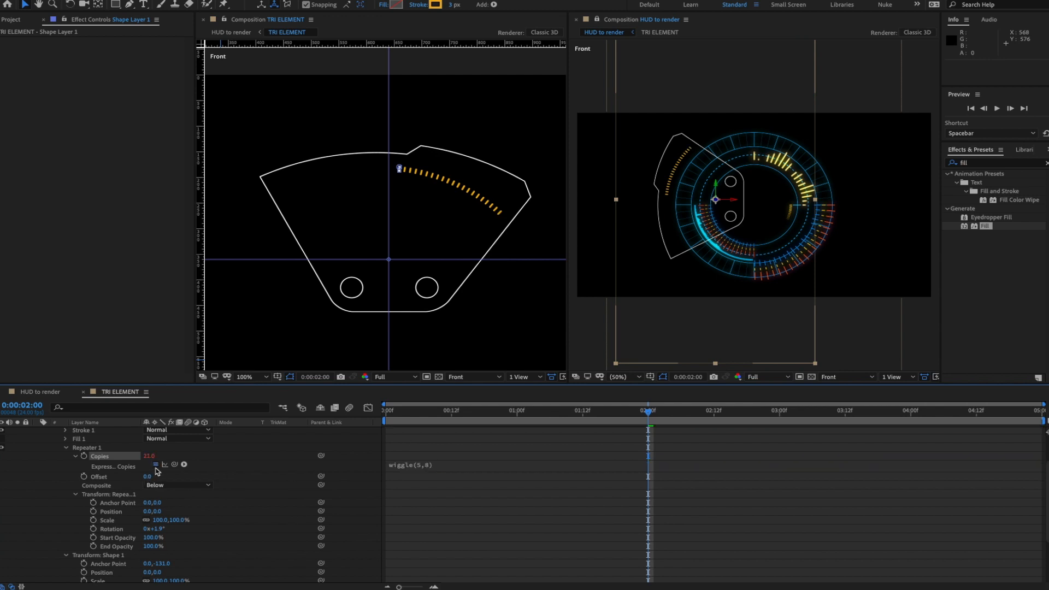
key(space)
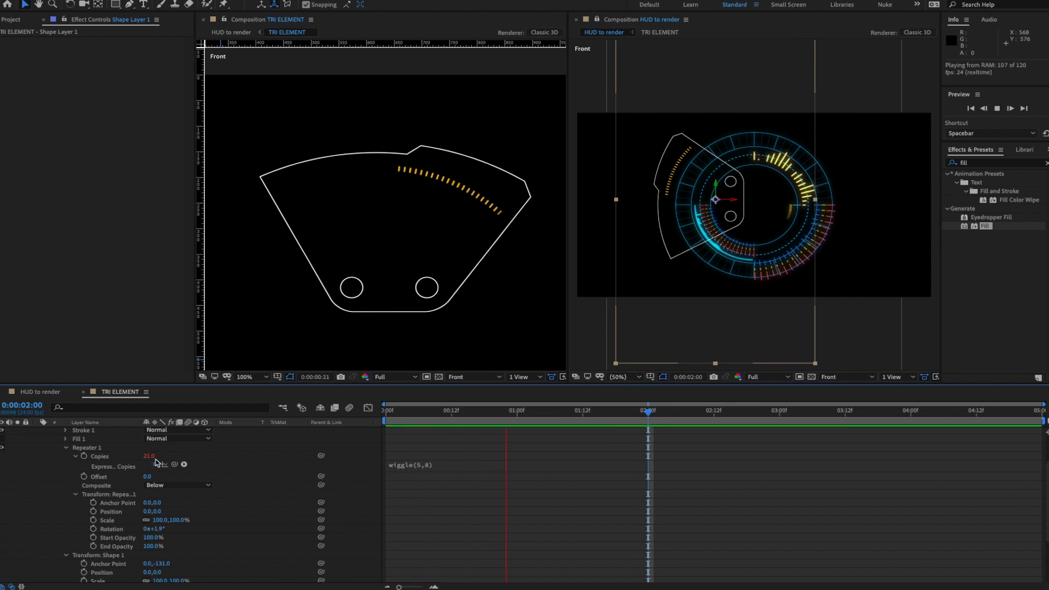
key(space)
- Change the Copies expression to wiggle(5,5) and preview the tick count
click(428, 464)
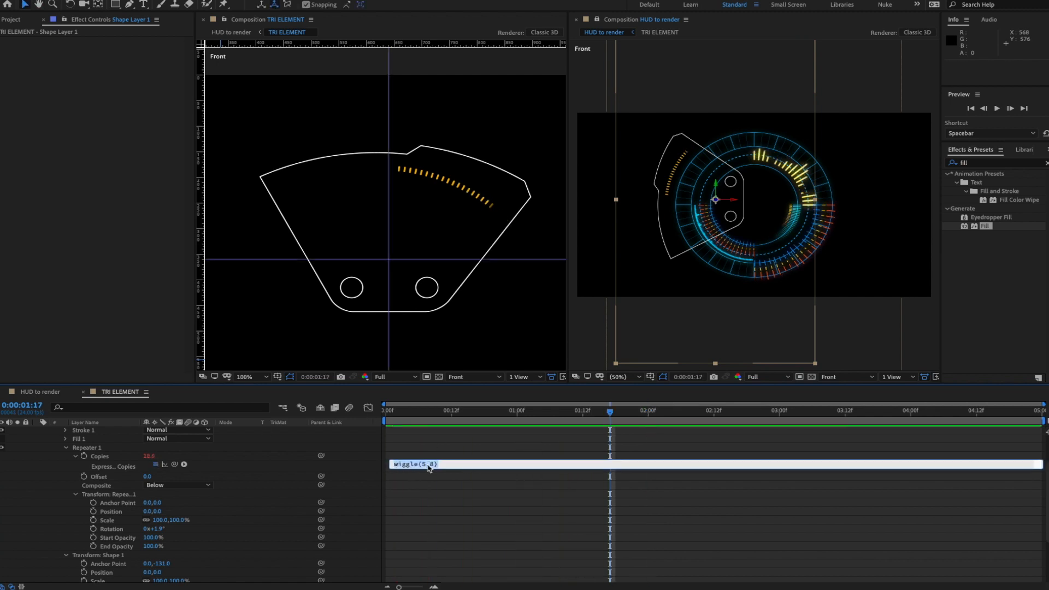
click(480, 465)
text(5)
key(KP_Enter)
key(space)
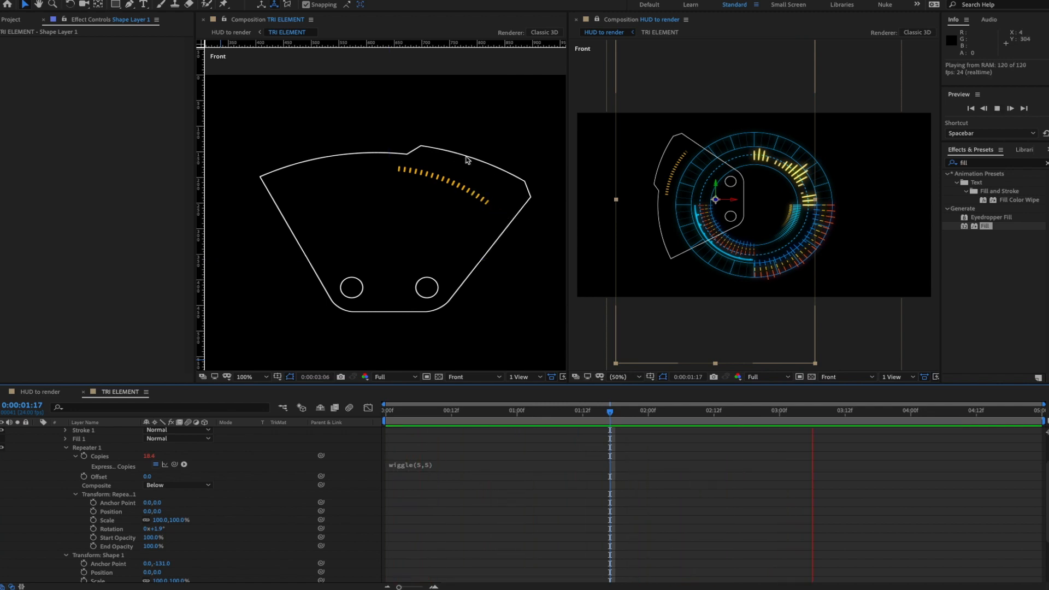
key(space)
- Settle on wiggle(5,3) for the Copies and preview the subtler tick flicker
click(434, 465)
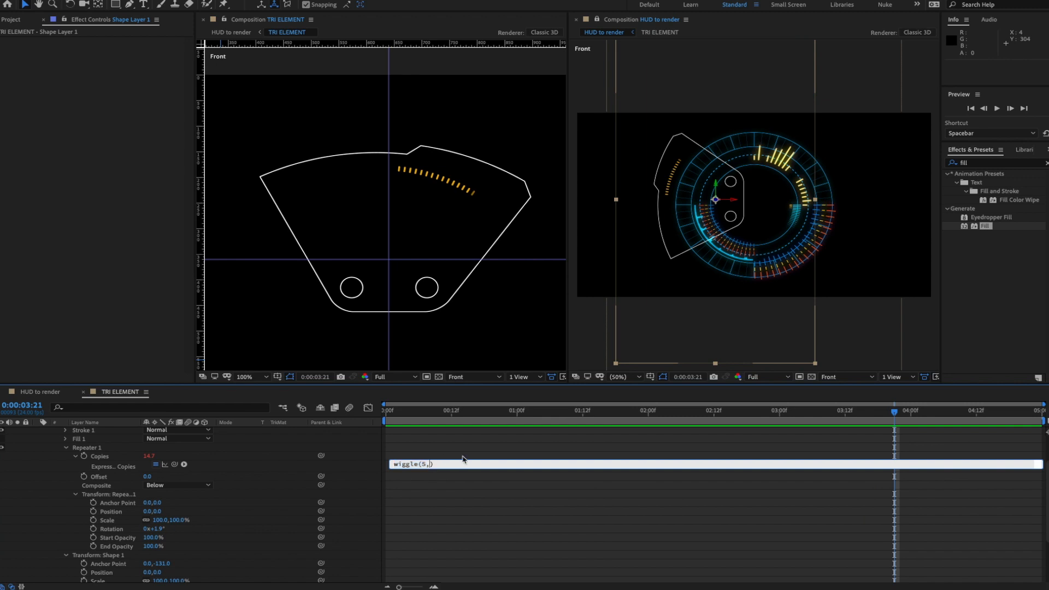
key(KP_Enter)
key(space)
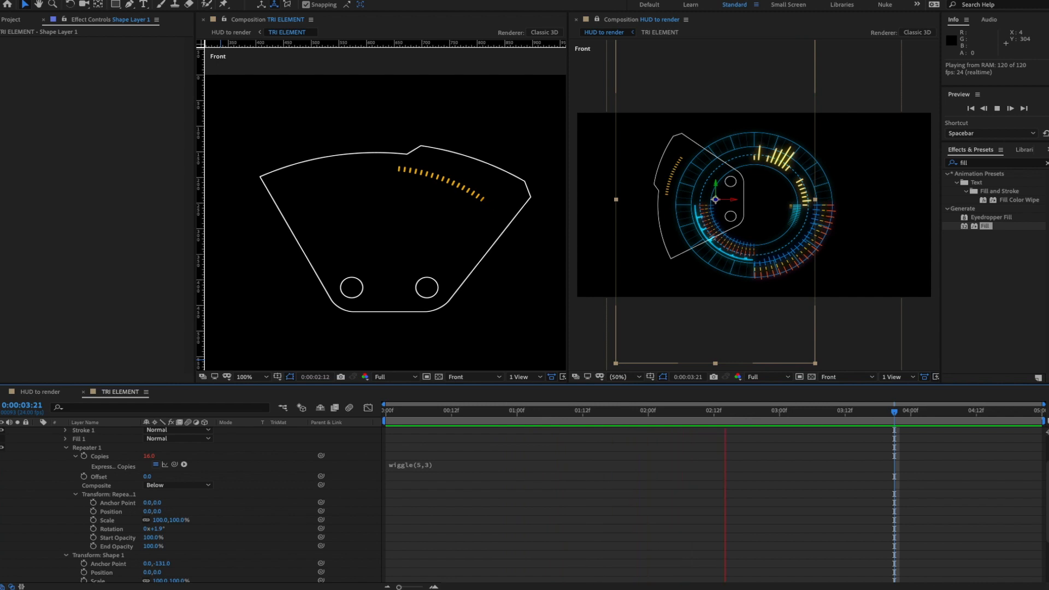
key(space)
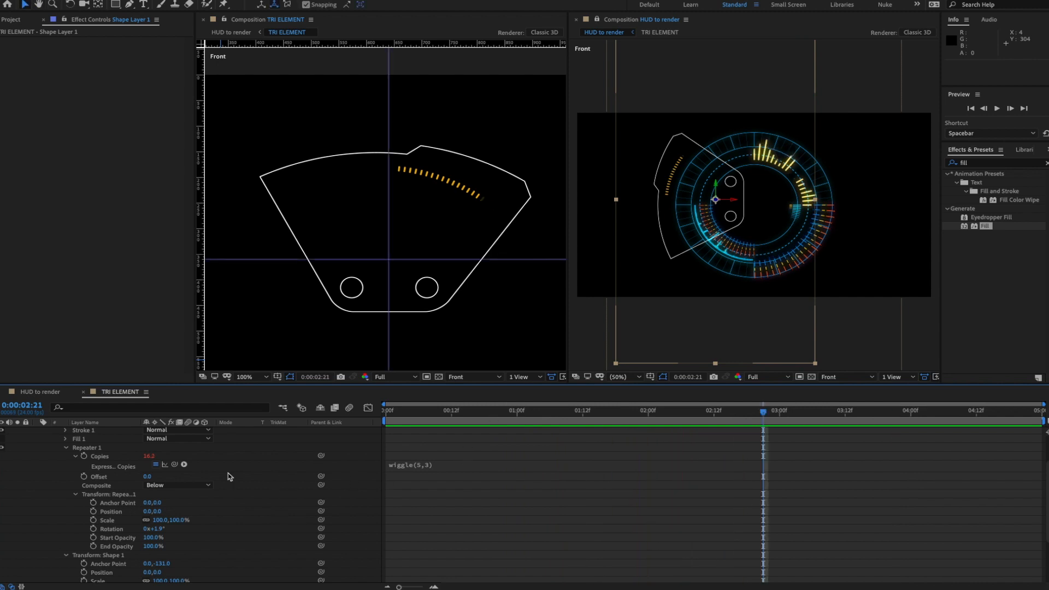
scroll(230, 476, up, 3)
- Collapse the tick shape layer and rename it 'orange bars'
click(66, 474)
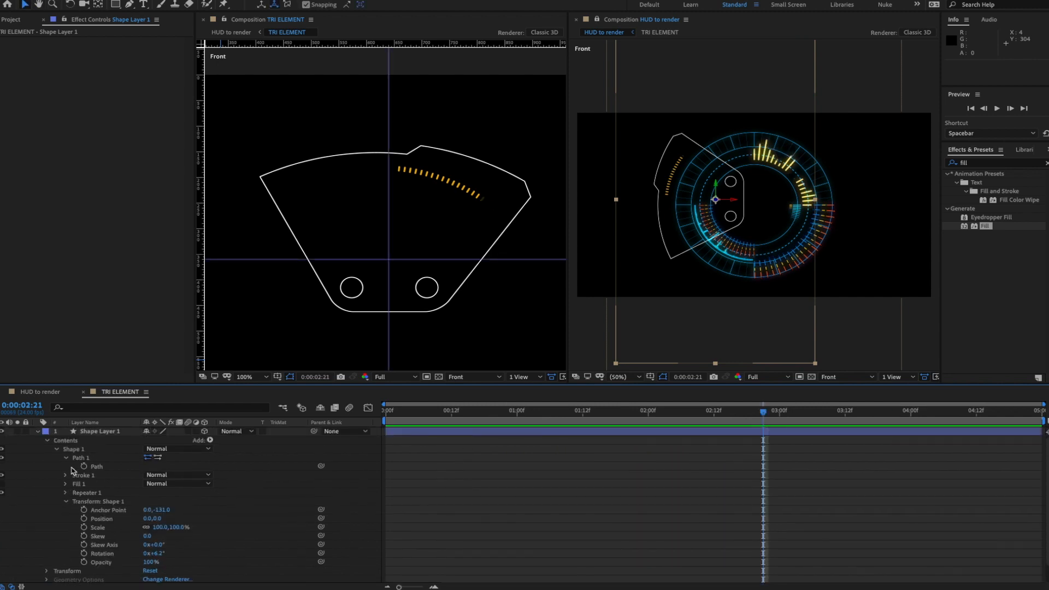
click(47, 440)
click(38, 432)
click(99, 432)
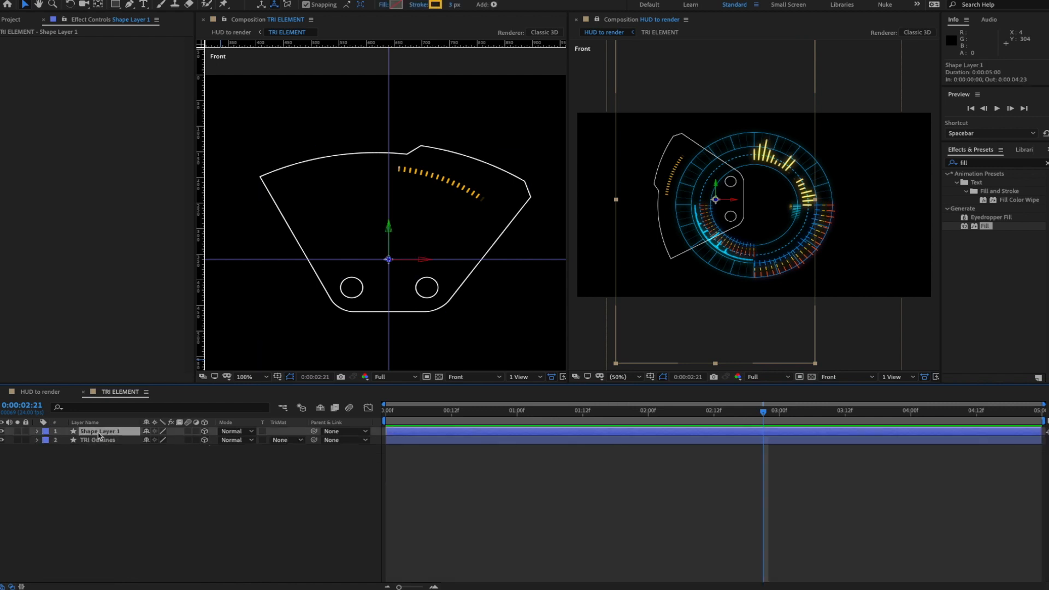
key(Return)
text(orange bars)
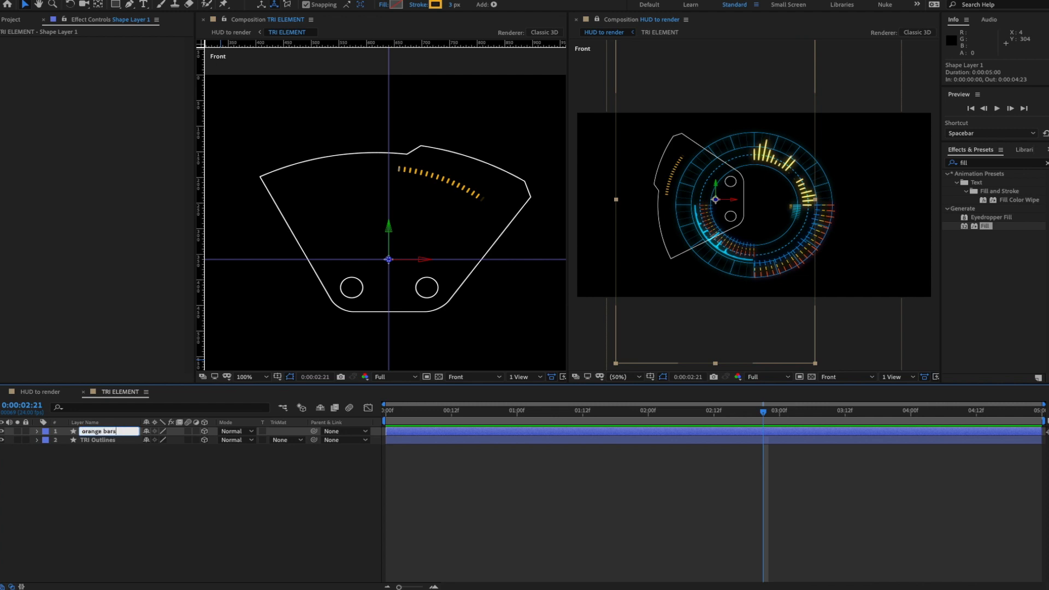
key(Return)
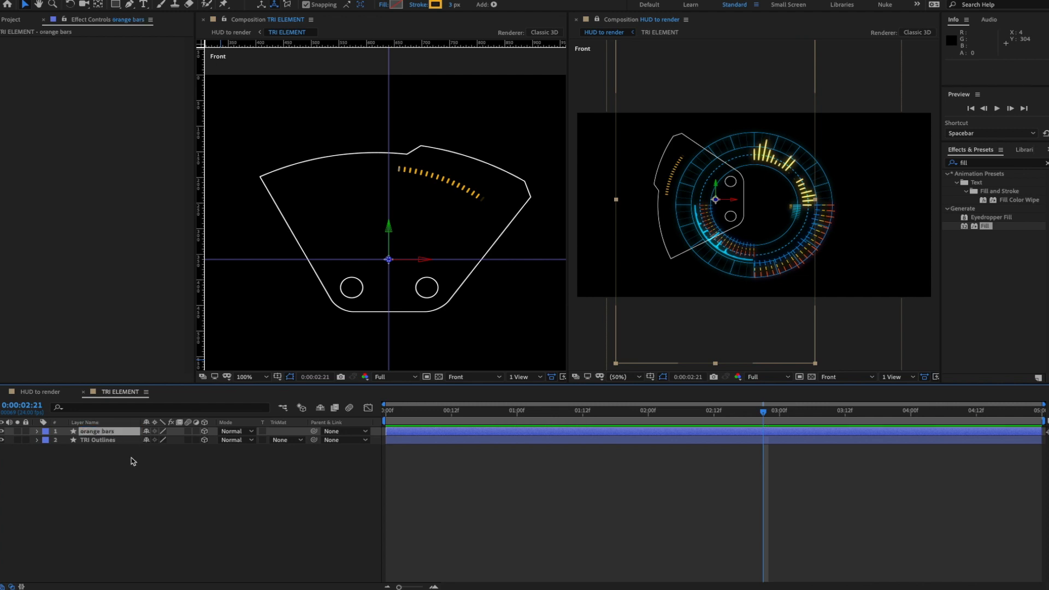
- Duplicate orange bars, name the copy 'blue bars' and expand its contents
key(ctrl+d)
key(Return)
text(blue bars)
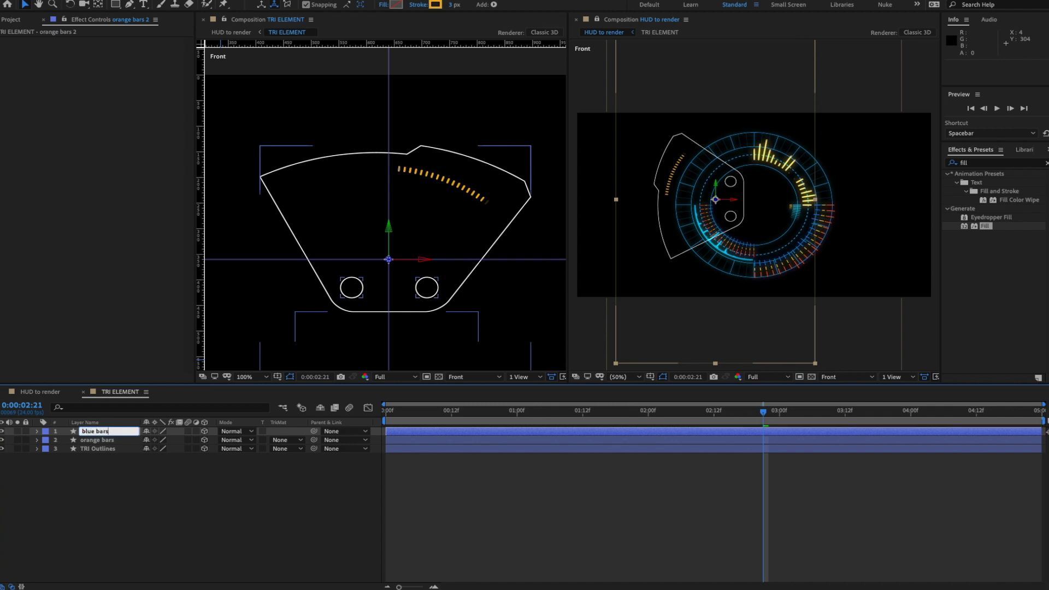
key(Return)
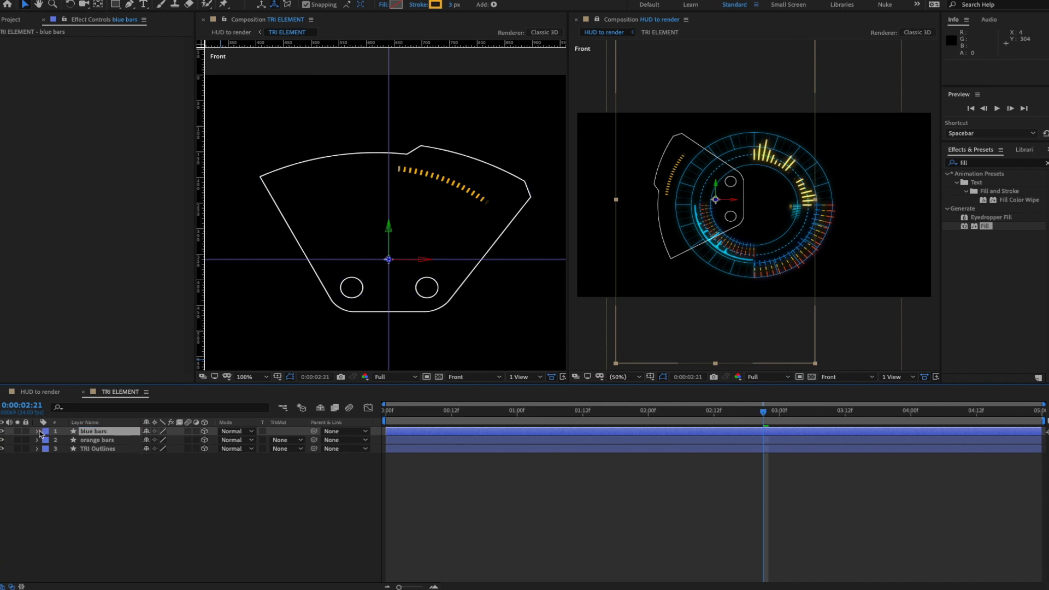
click(37, 431)
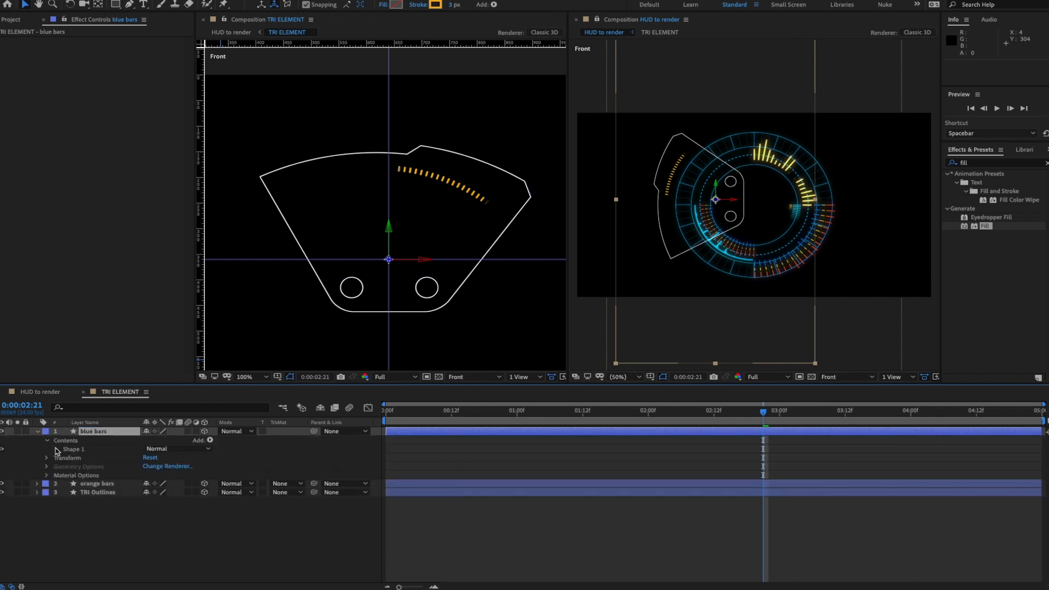
- At 200% zoom, drag the blue bars path vertex upward to make its ticks longer
click(57, 451)
click(67, 459)
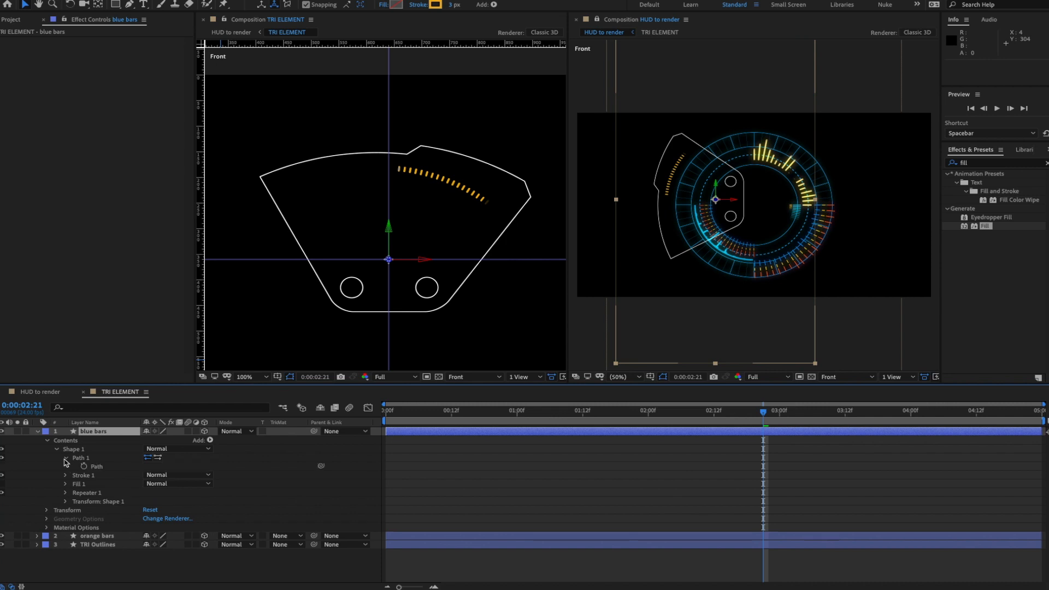
click(97, 468)
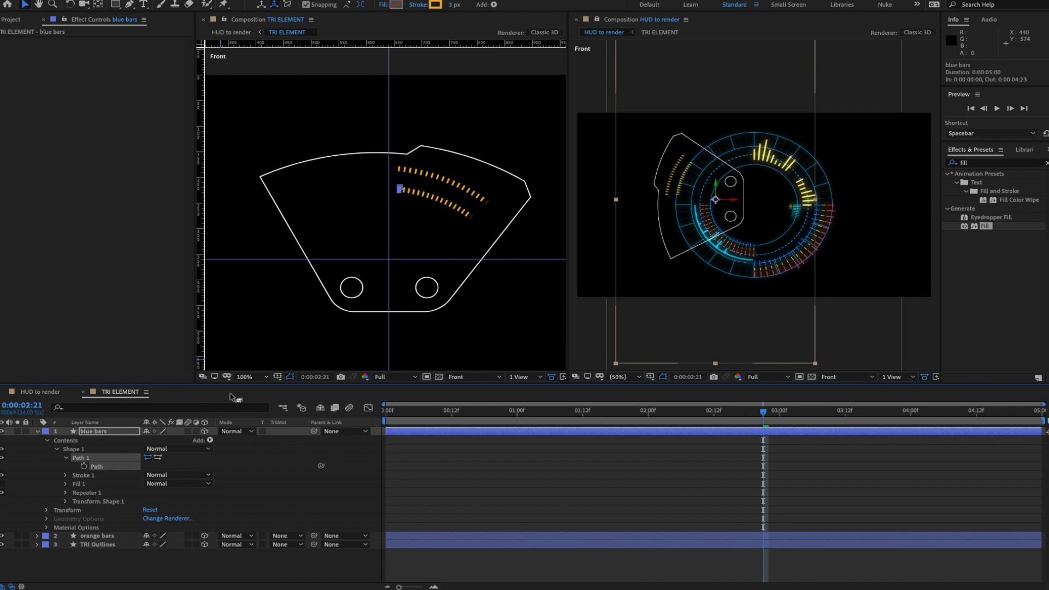
key(period)
key(space)
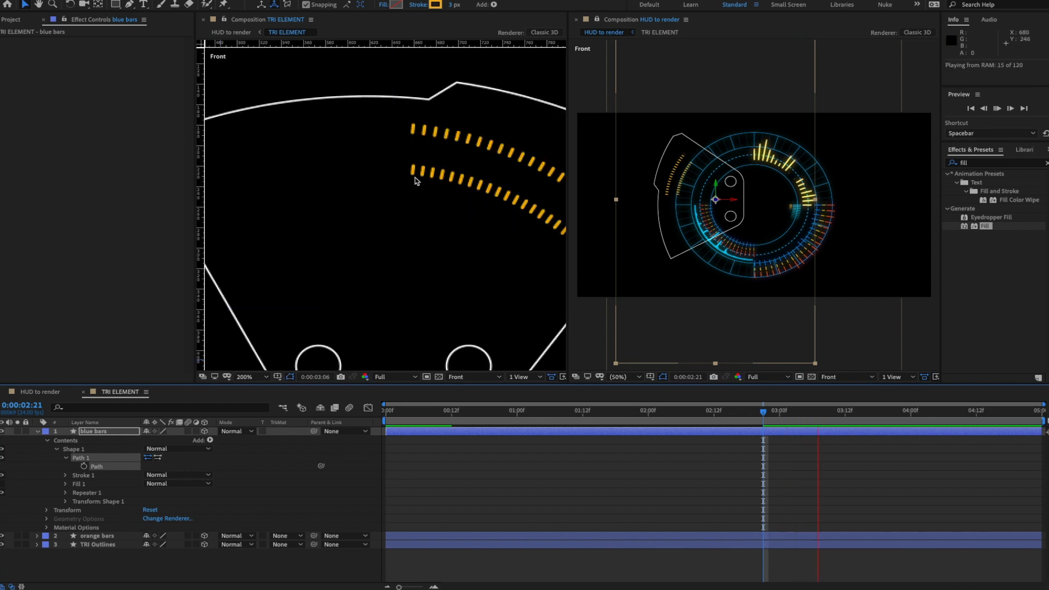
click(495, 411)
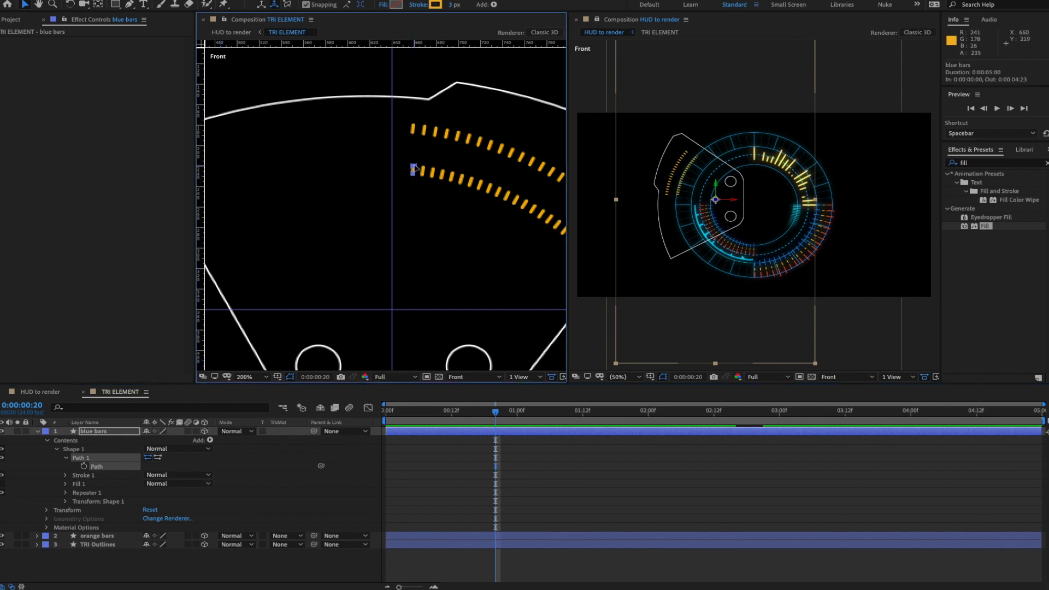
drag(413, 168, 416, 154)
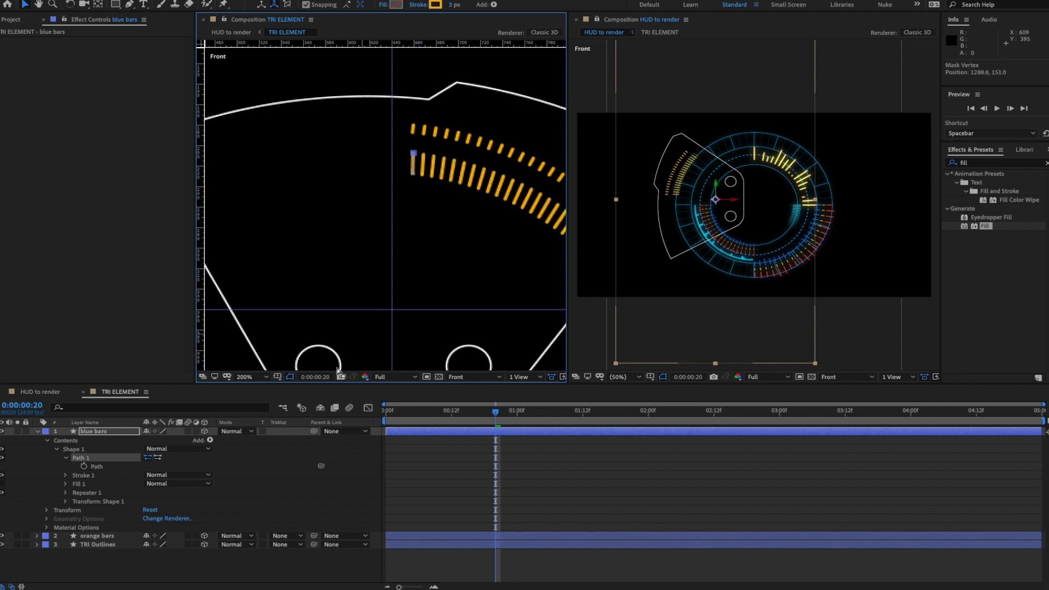
- Set the blue bars Stroke 1 colour to cyan 00B4DA
click(66, 476)
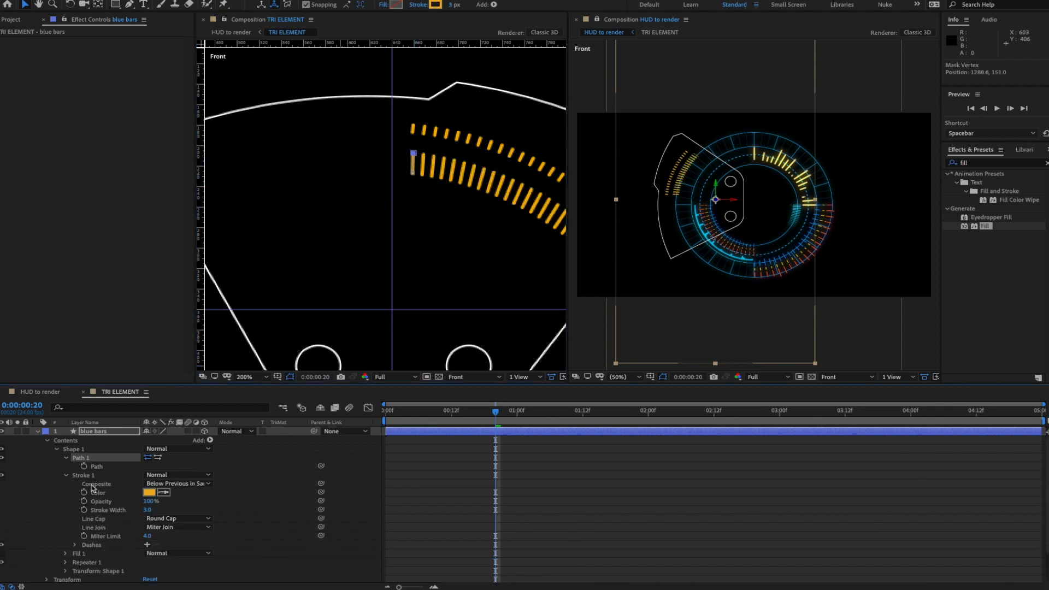
click(149, 492)
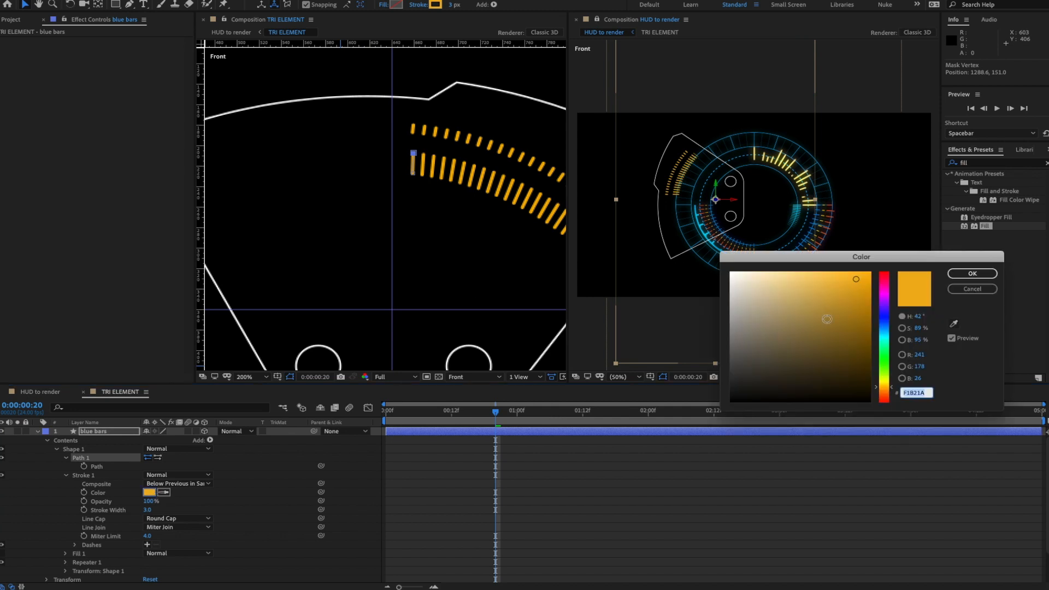
click(884, 327)
click(856, 323)
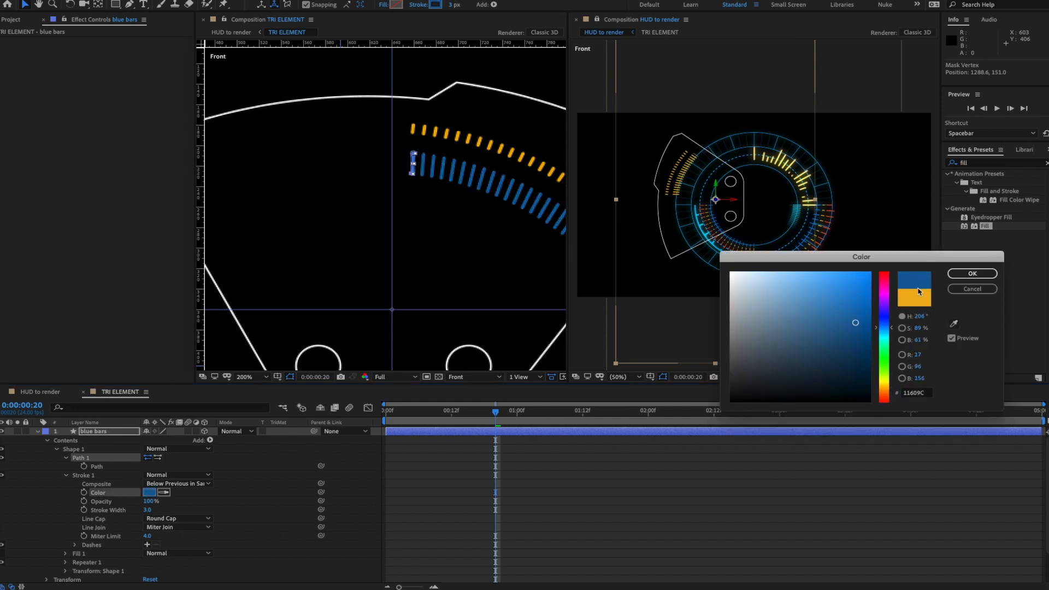
click(964, 287)
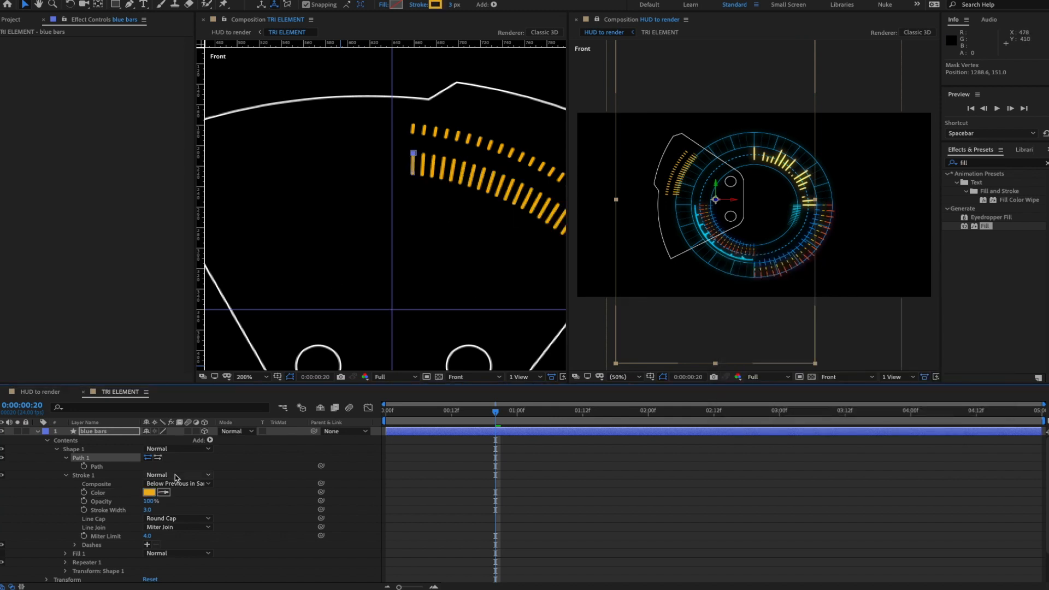
click(149, 493)
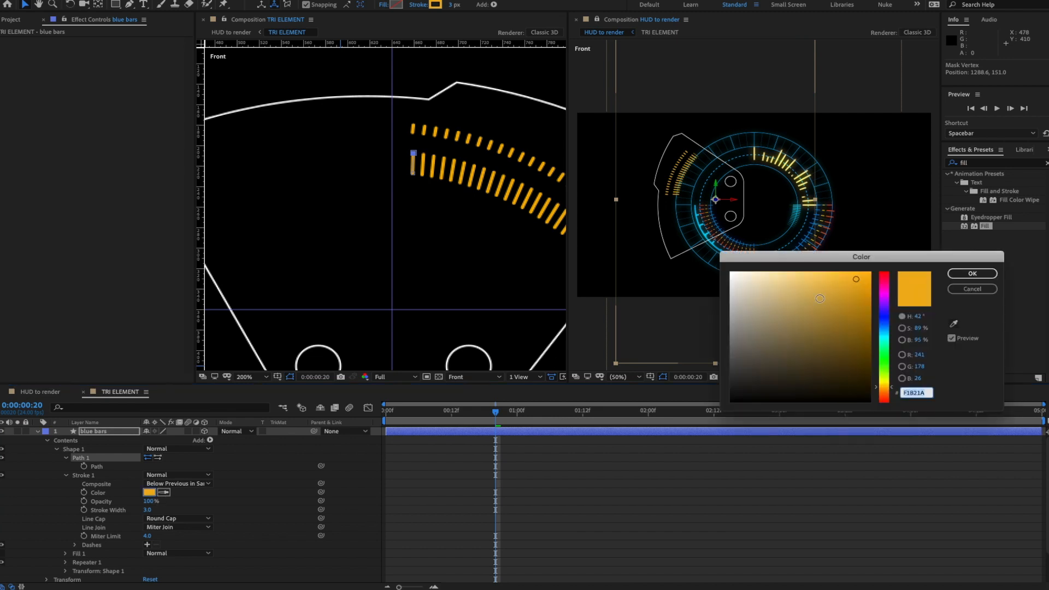
click(884, 333)
click(870, 291)
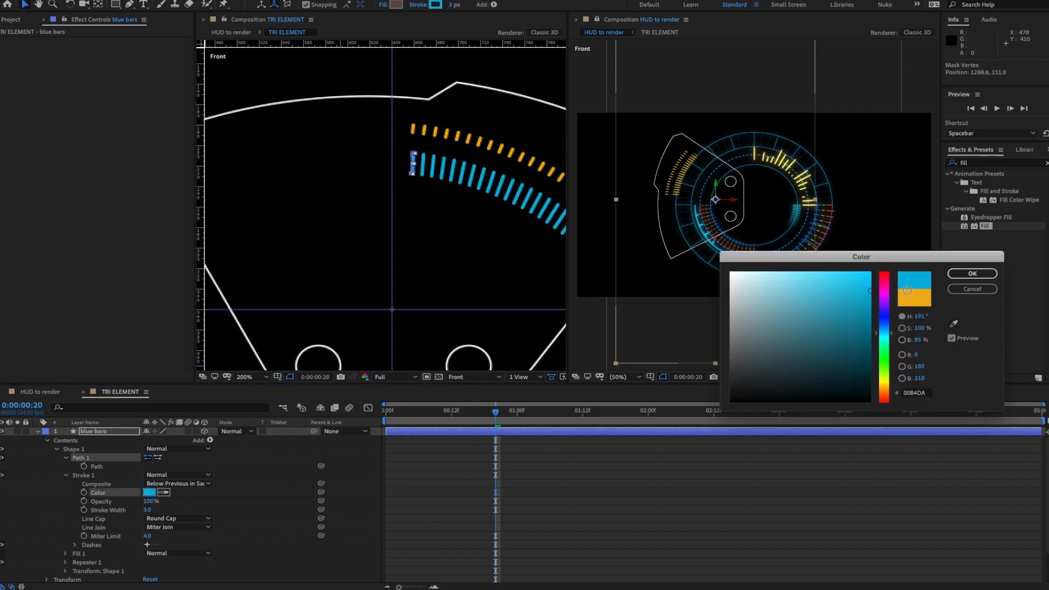
click(972, 273)
- Zoom the composition back to 100% and preview the cyan bars against the orange arc
key(comma)
key(comma)
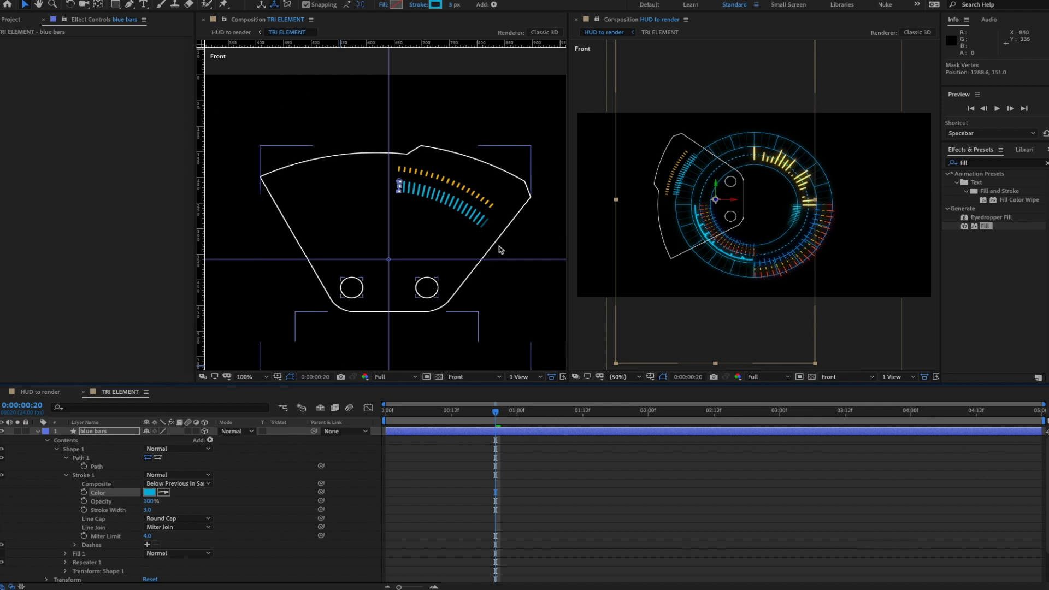
click(255, 514)
key(space)
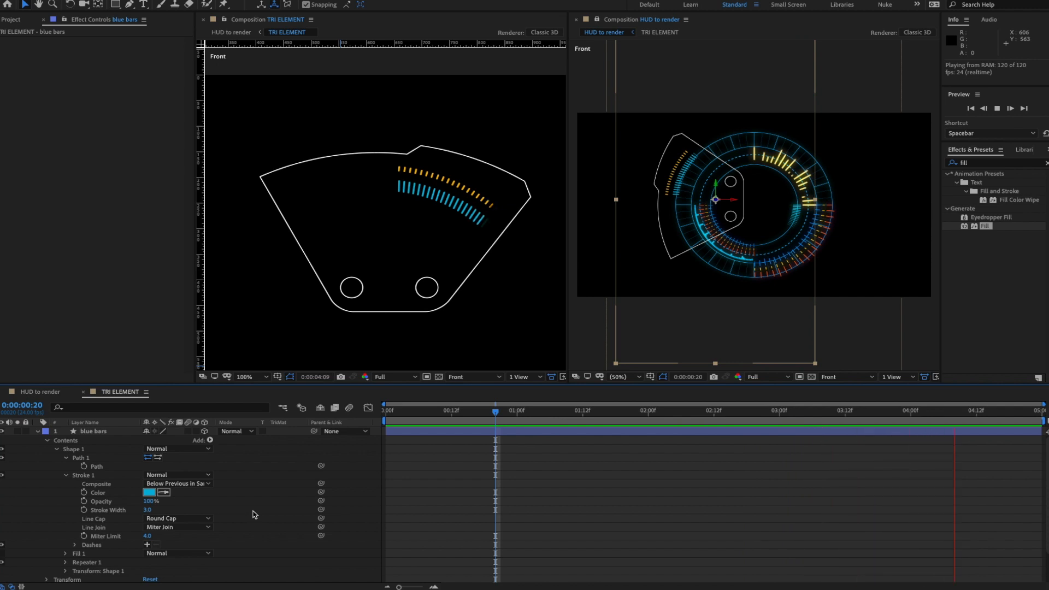
key(space)
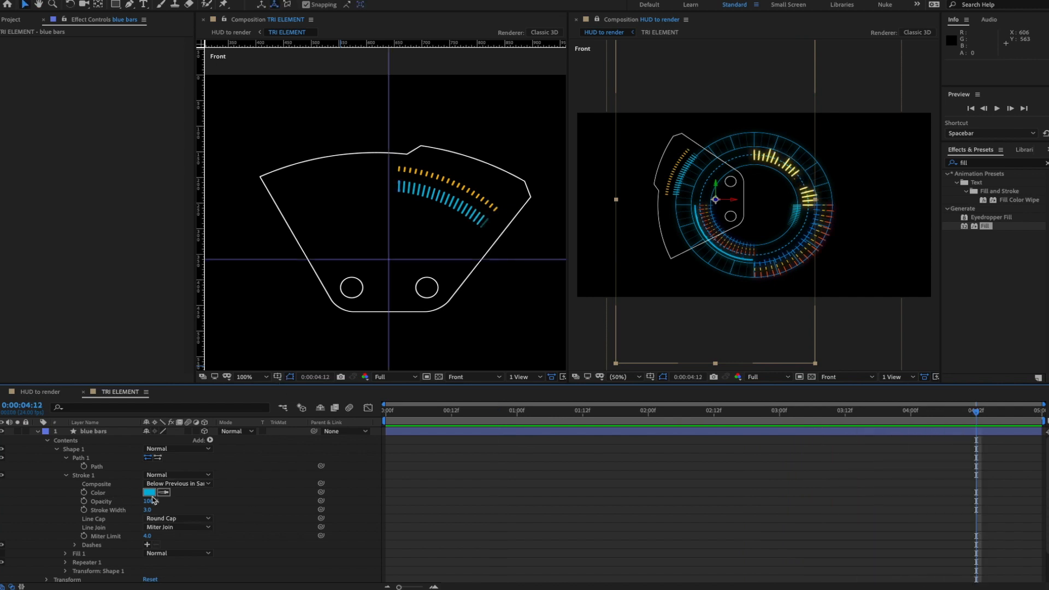
- Paste a wiggle expression onto the blue bars Repeater Copies as wiggle(10,1) and preview
scroll(145, 505, down, 2)
click(66, 546)
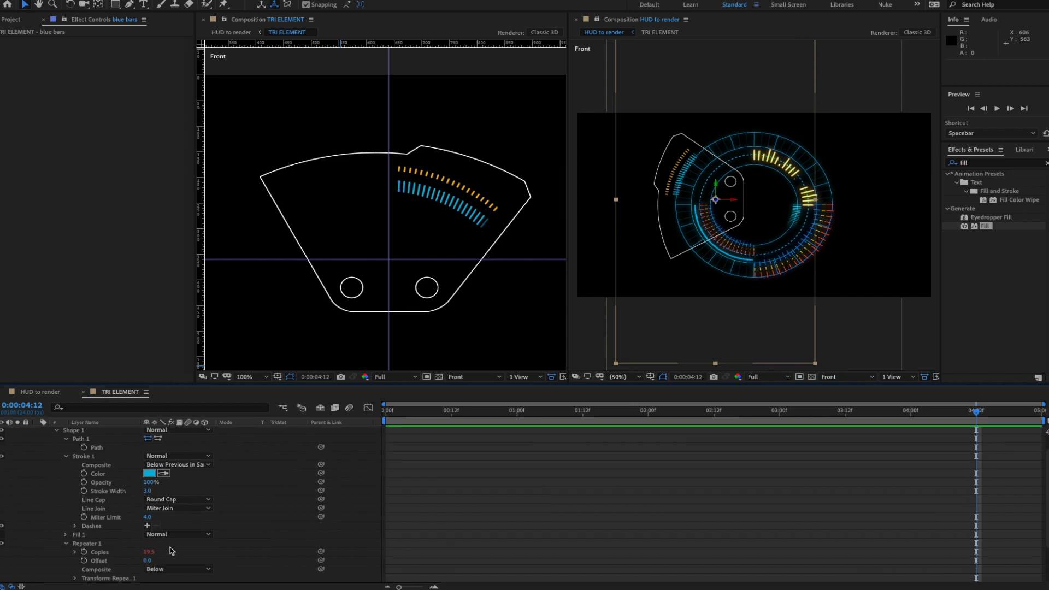
scroll(146, 552, down, 2)
text(wiggle(5,3))
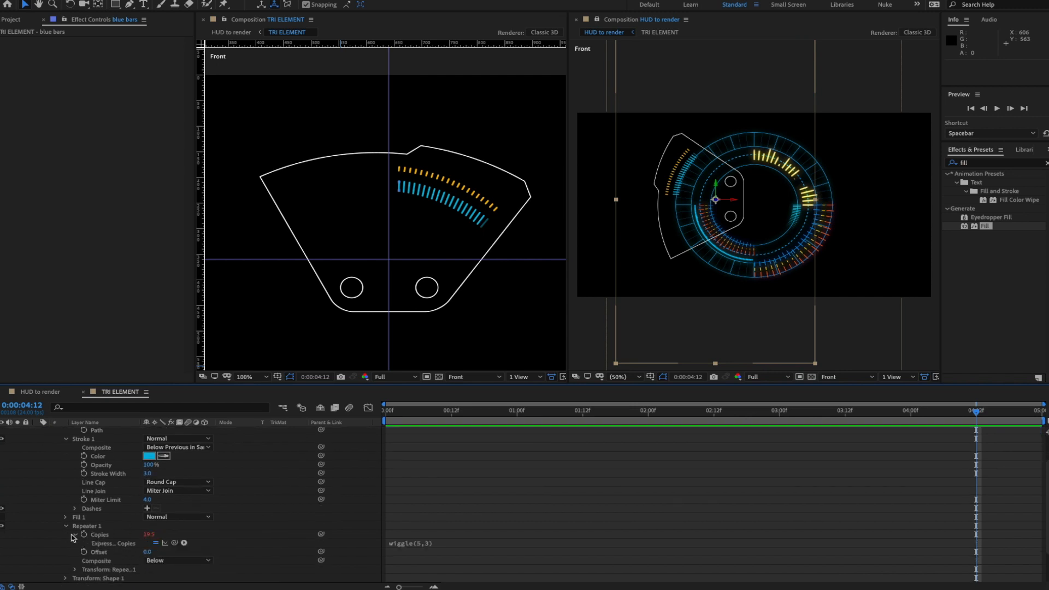
click(428, 544)
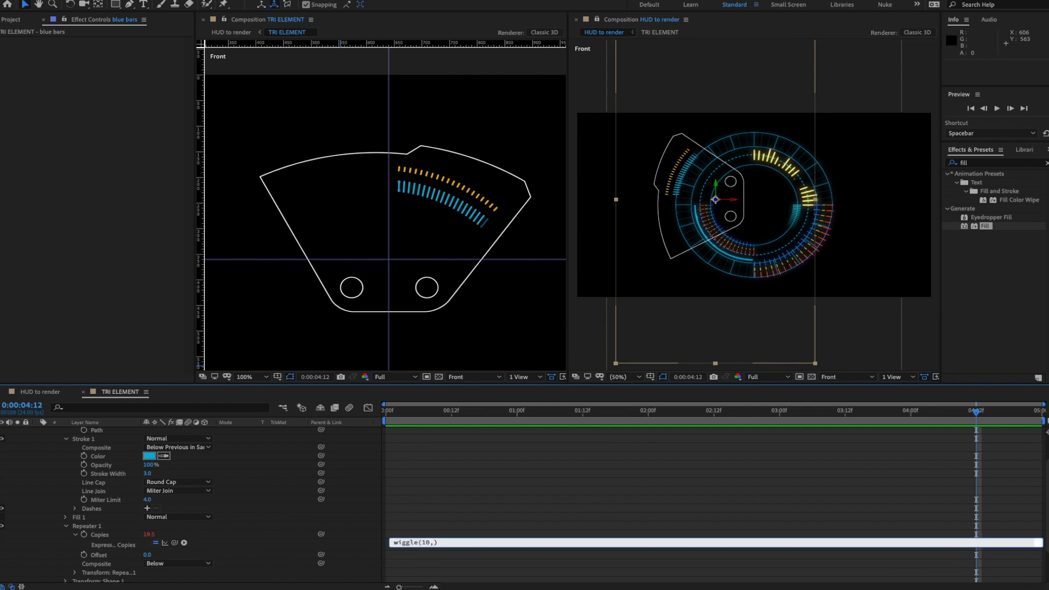
text(1)
click(444, 546)
key(space)
key(space)
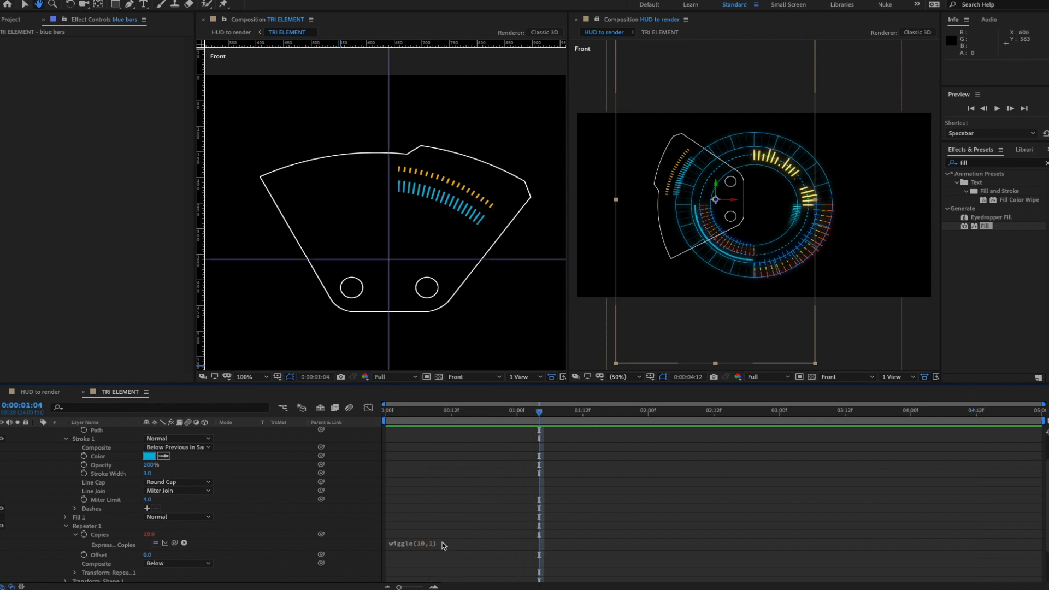
- Compare with the expression disabled, then change it to wiggle(10,5) and preview
click(155, 542)
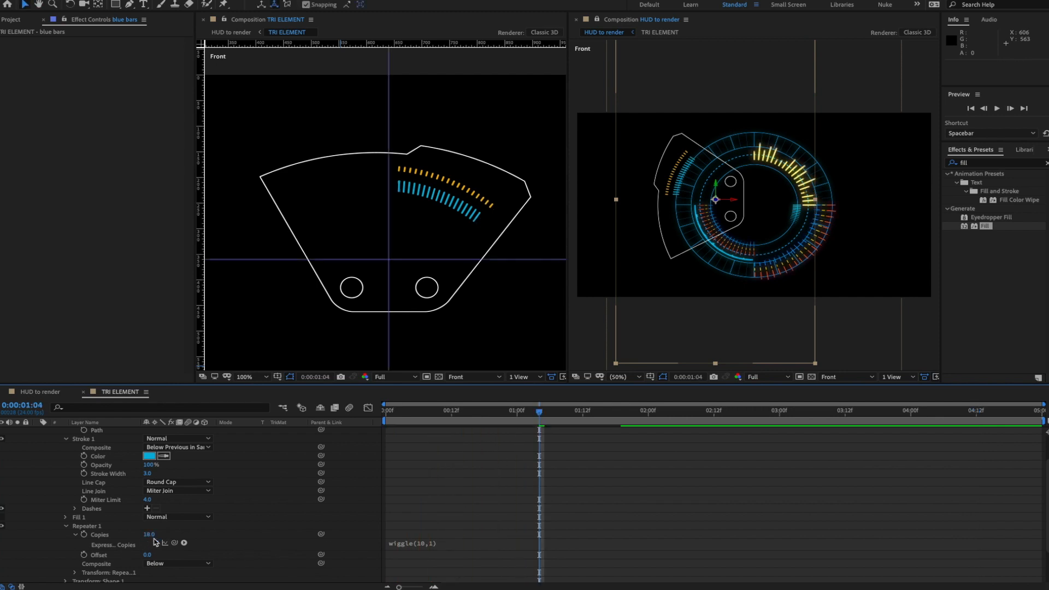
click(155, 542)
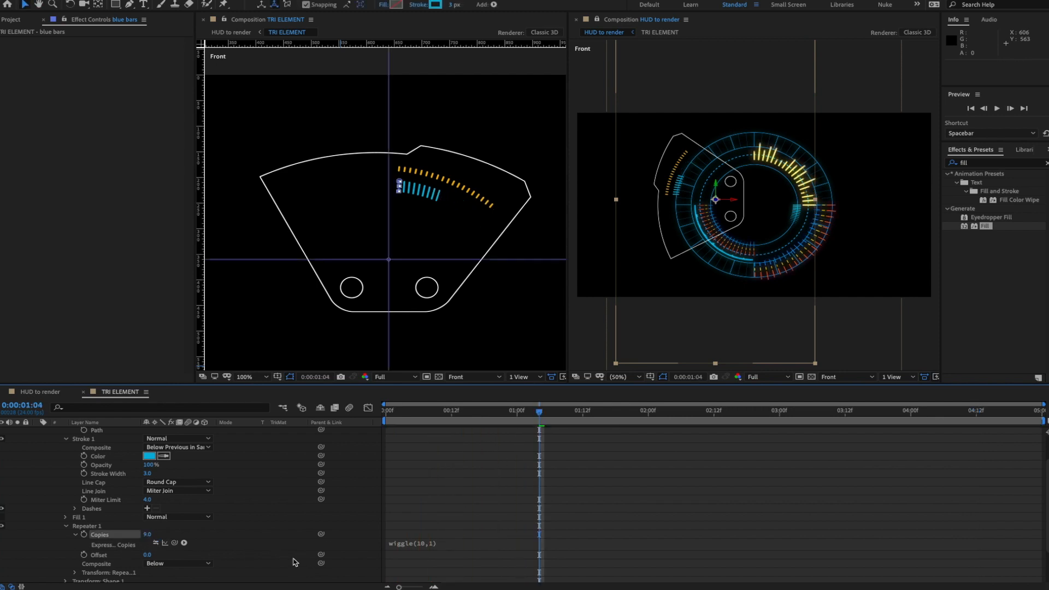
click(430, 544)
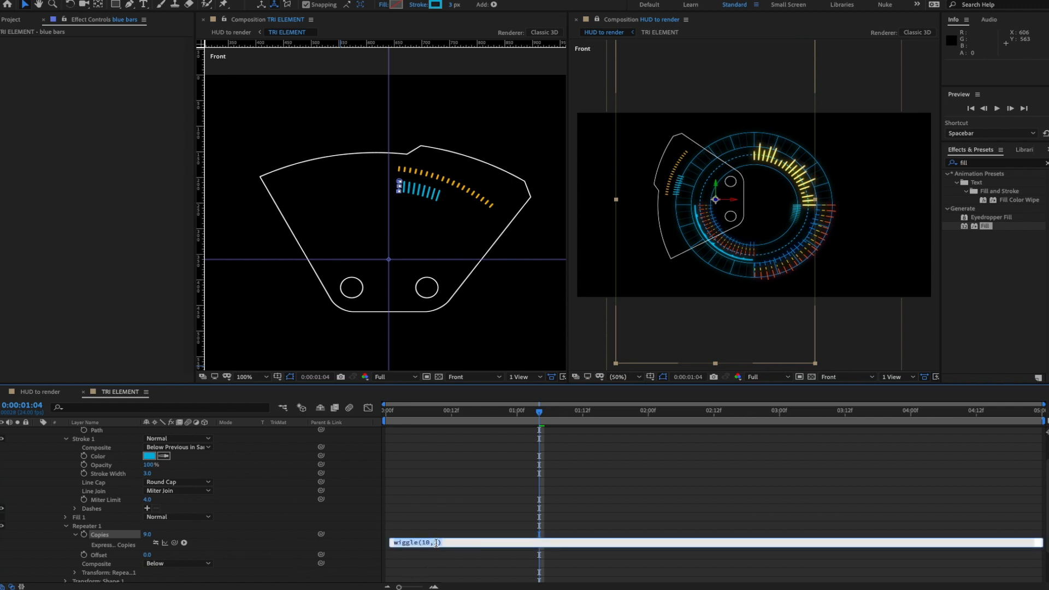
click(436, 542)
text(5)
key(KP_Enter)
key(space)
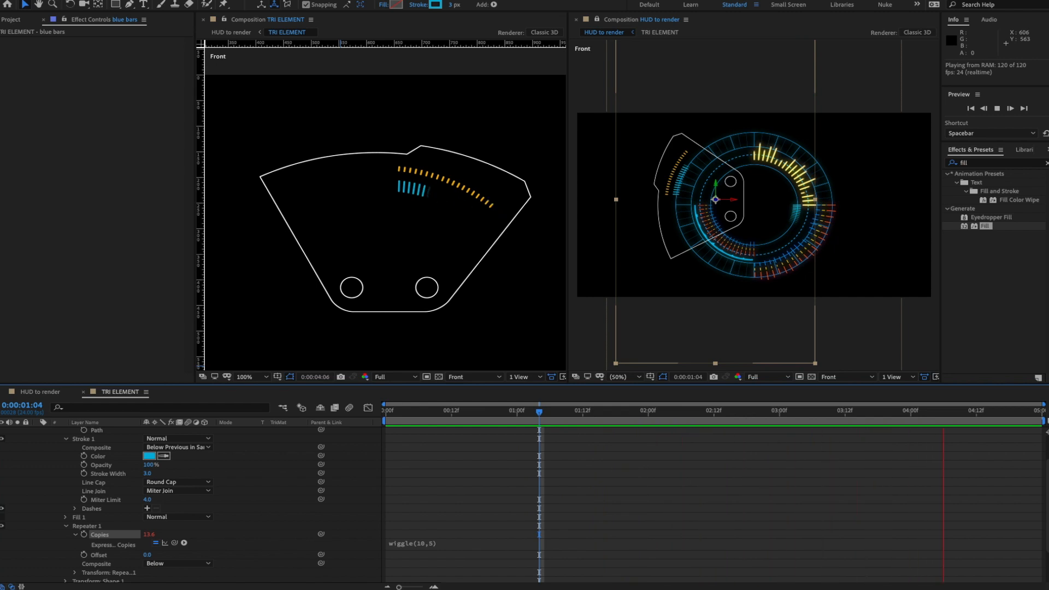
key(space)
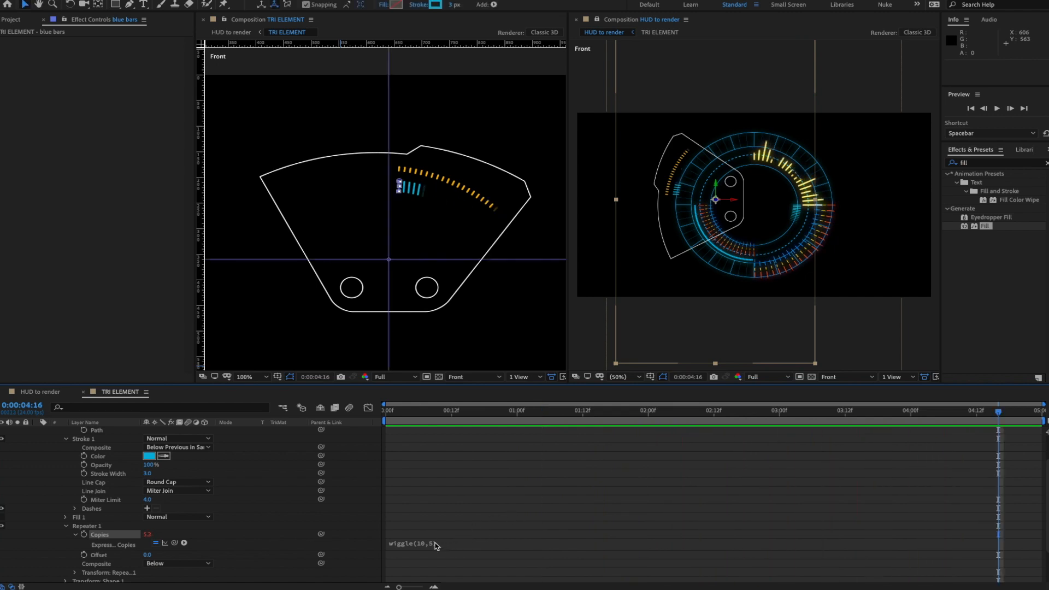
- Finalise the Copies expression as wiggle(10,9)
click(436, 544)
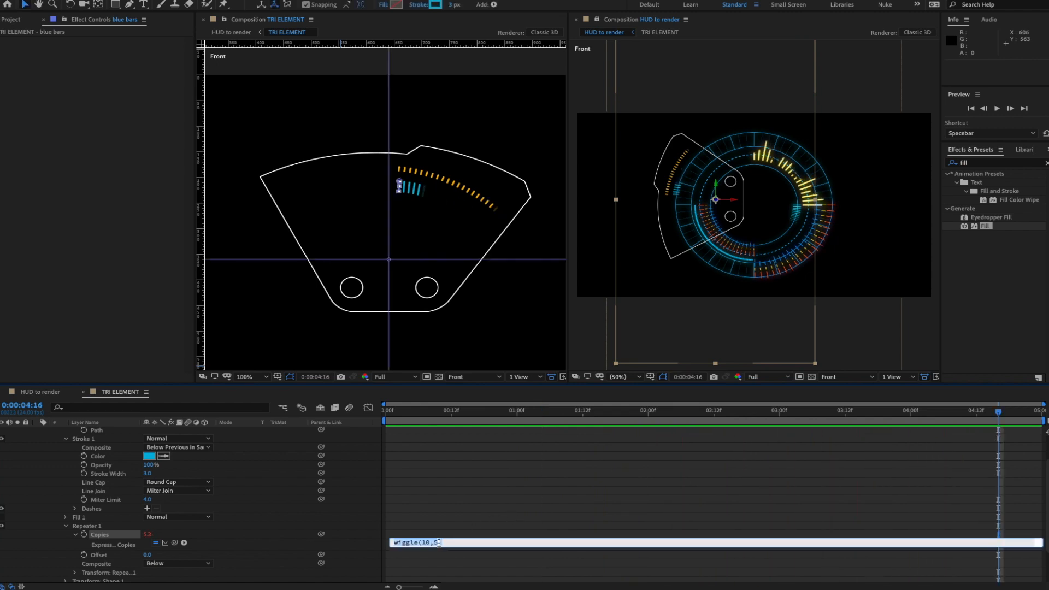
click(451, 542)
text())
key(KP_Enter)
key(Page_Up)
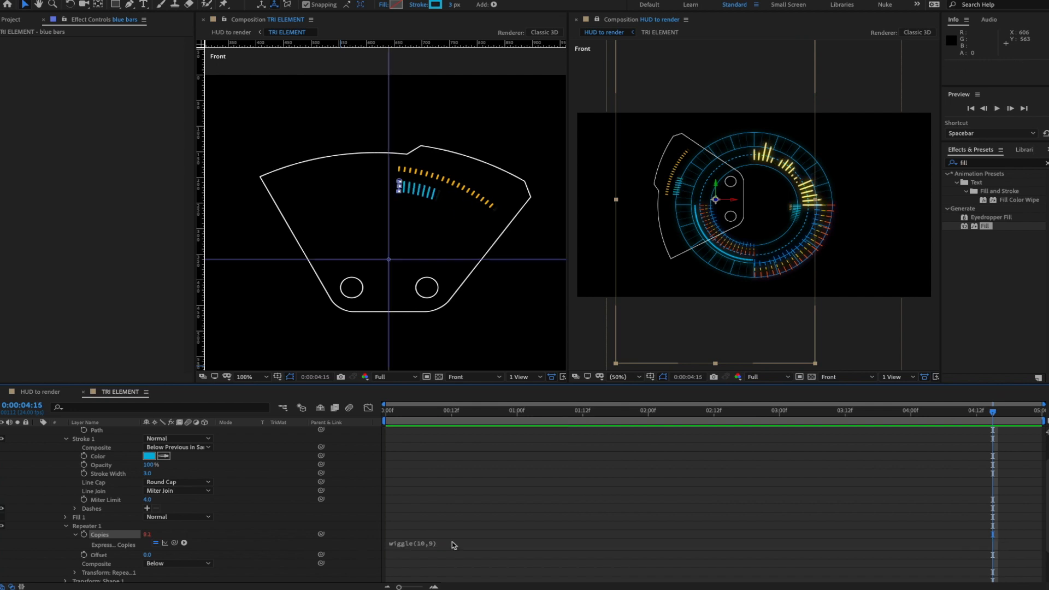
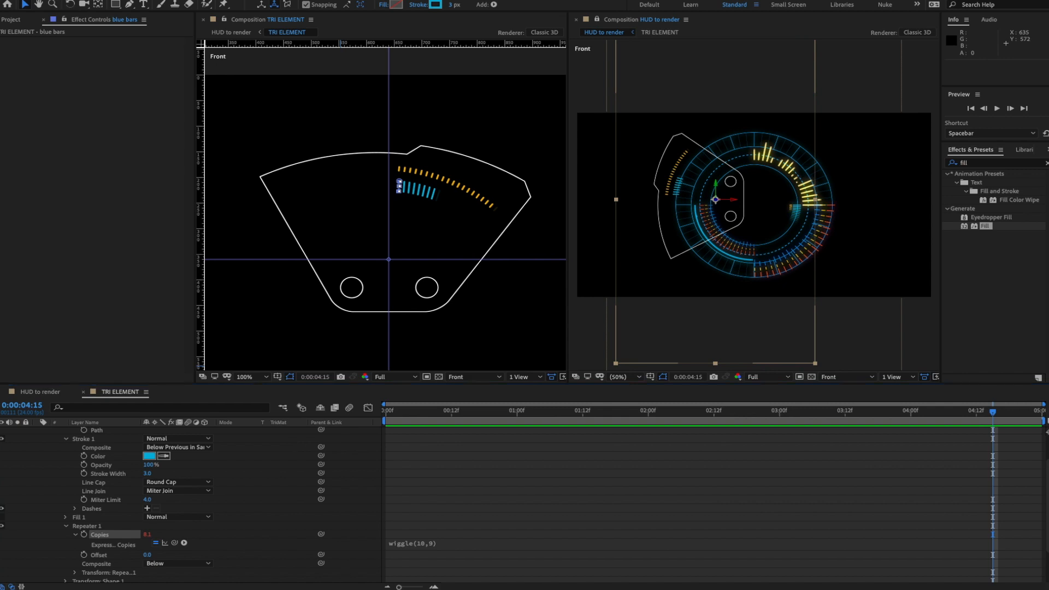
- Review the HUD_F.mov reference render, then collapse the layer properties and select blue bars
drag(1048, 117, 735, 116)
drag(777, 413, 769, 413)
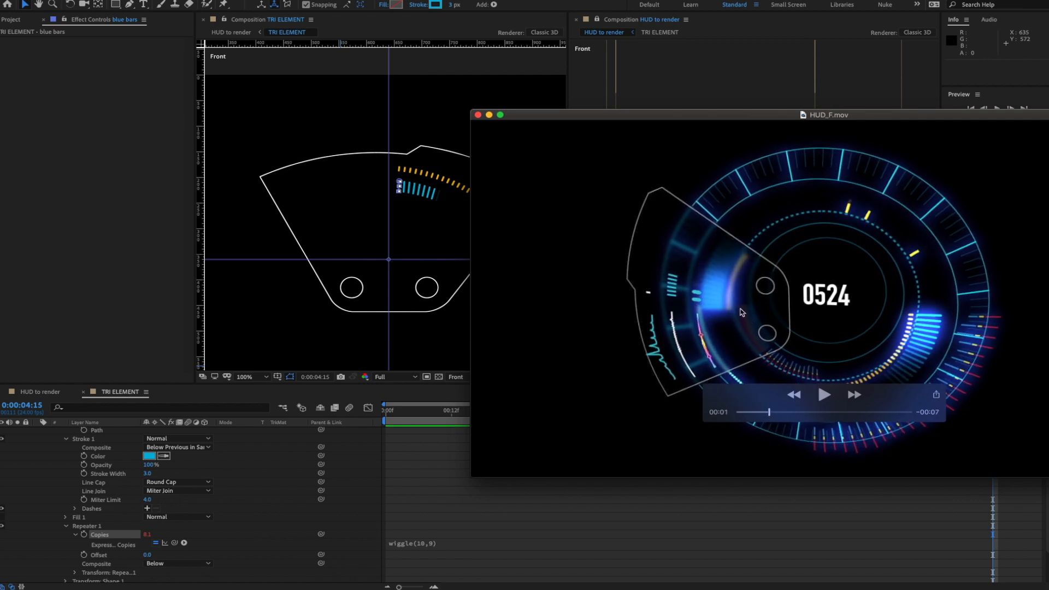
drag(702, 117, 1048, 118)
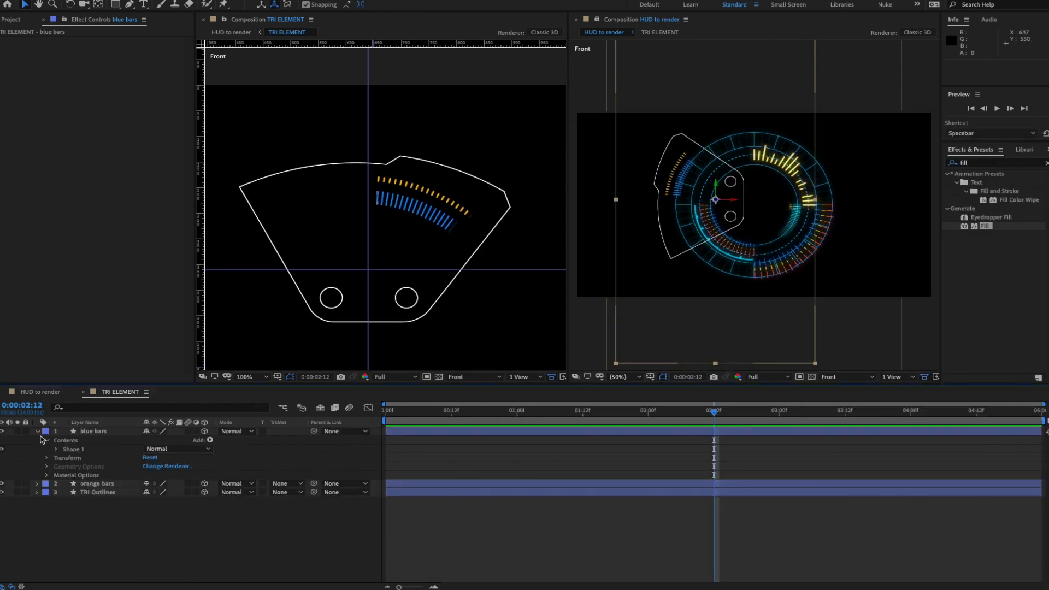
click(37, 432)
click(95, 432)
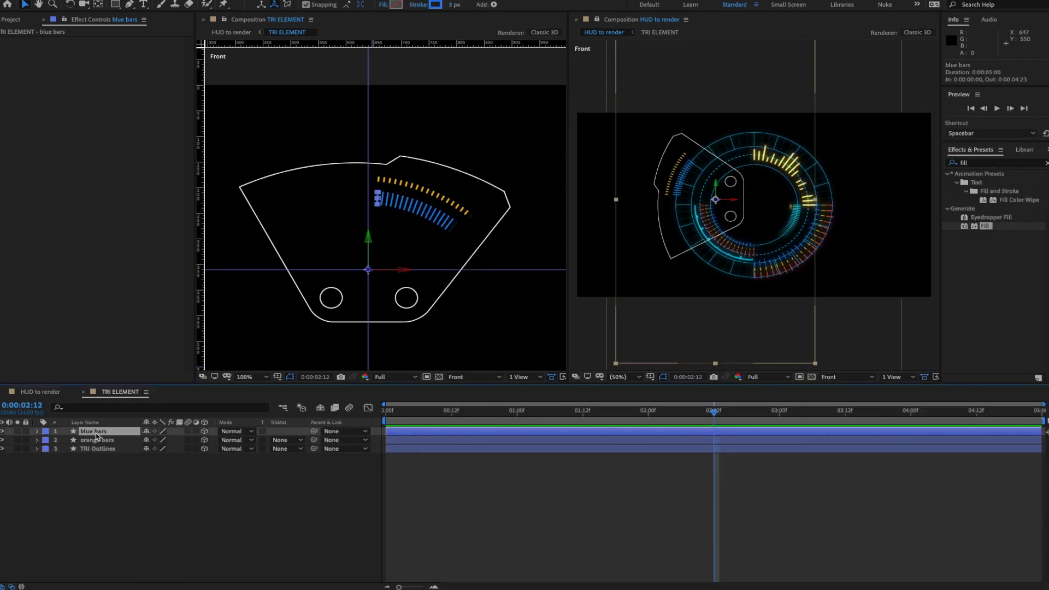
- Duplicate the blue bars layer and rename the copy 'teal bafrs'
key(ctrl+d)
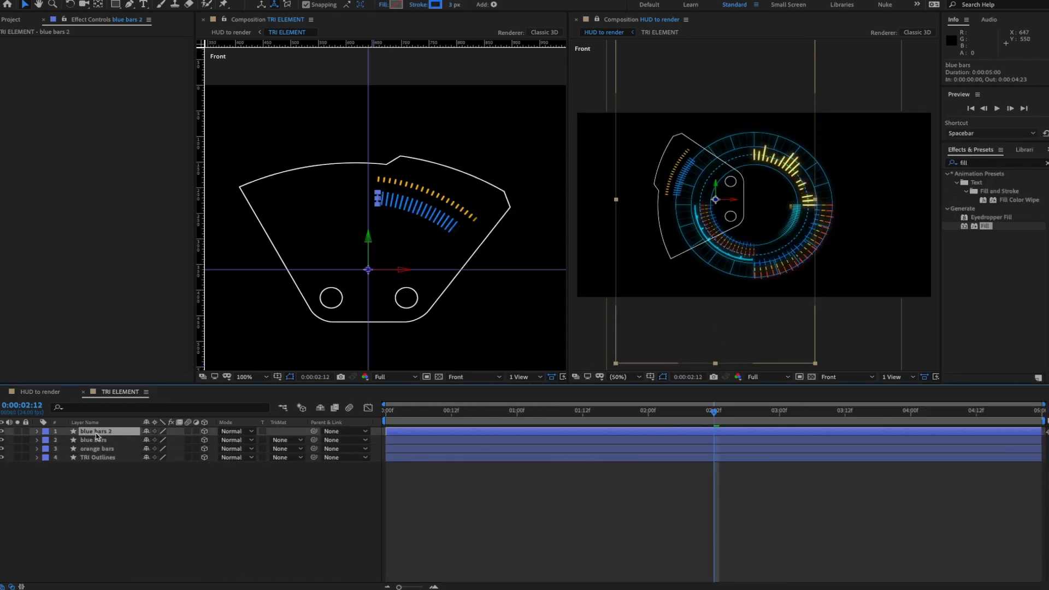
key(Return)
text(tea)
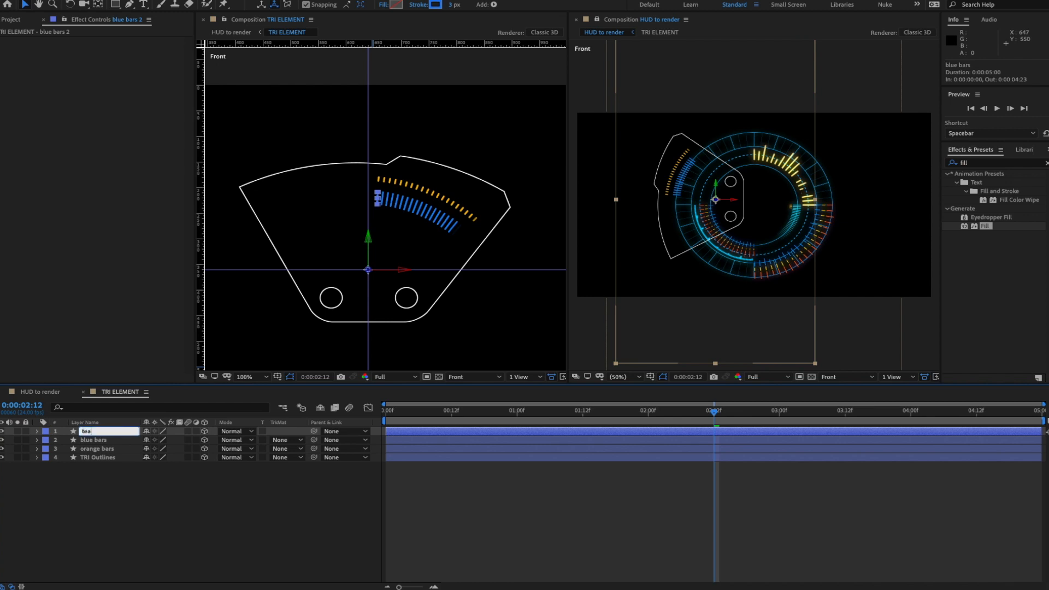
key(Return)
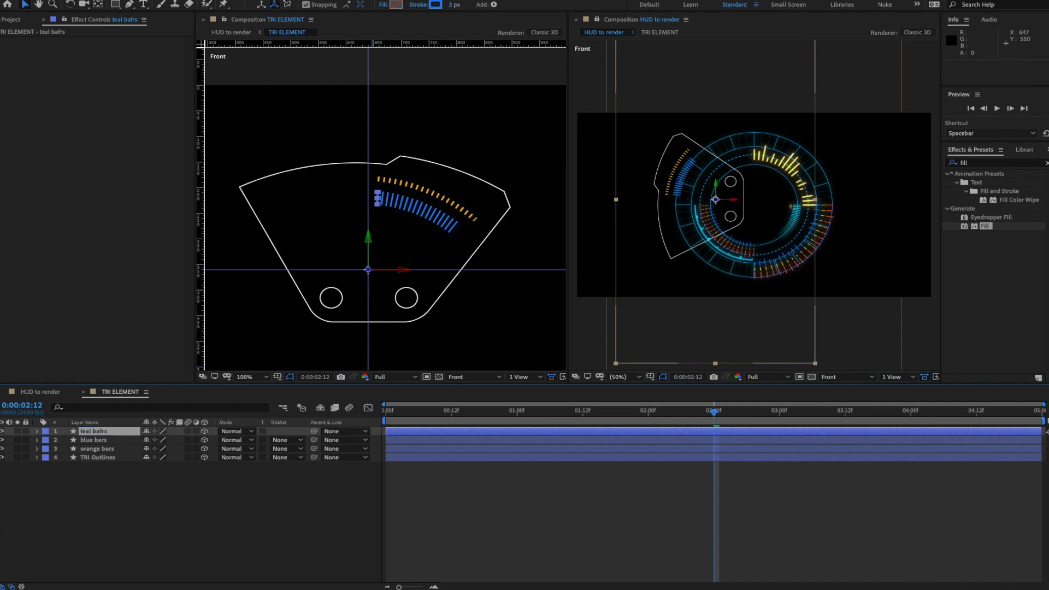
- Set the teal bafrs Shape 1 transform to position 0,16 and scale 63%
click(37, 431)
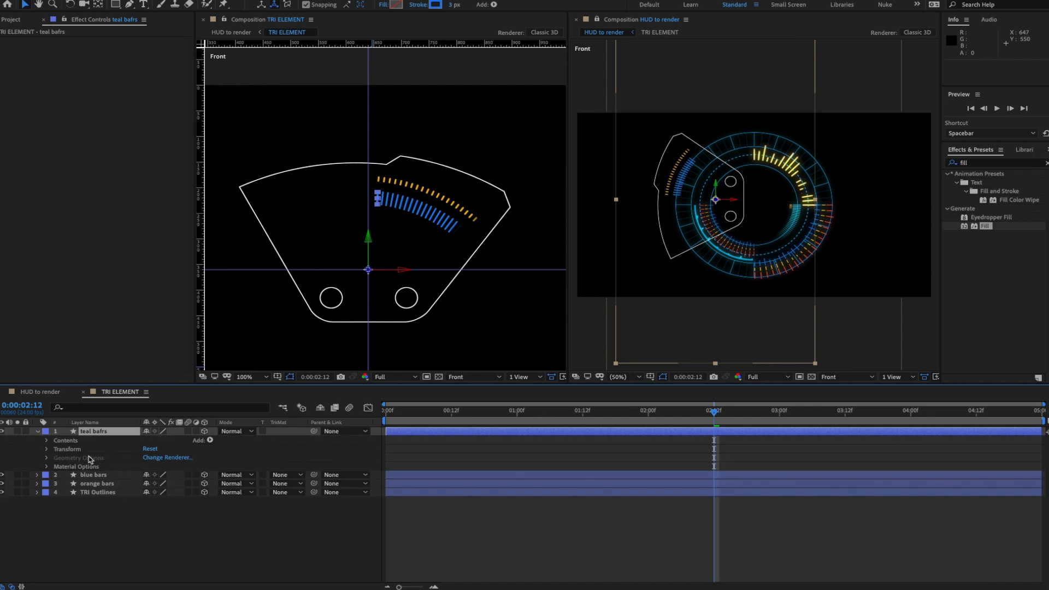
click(48, 441)
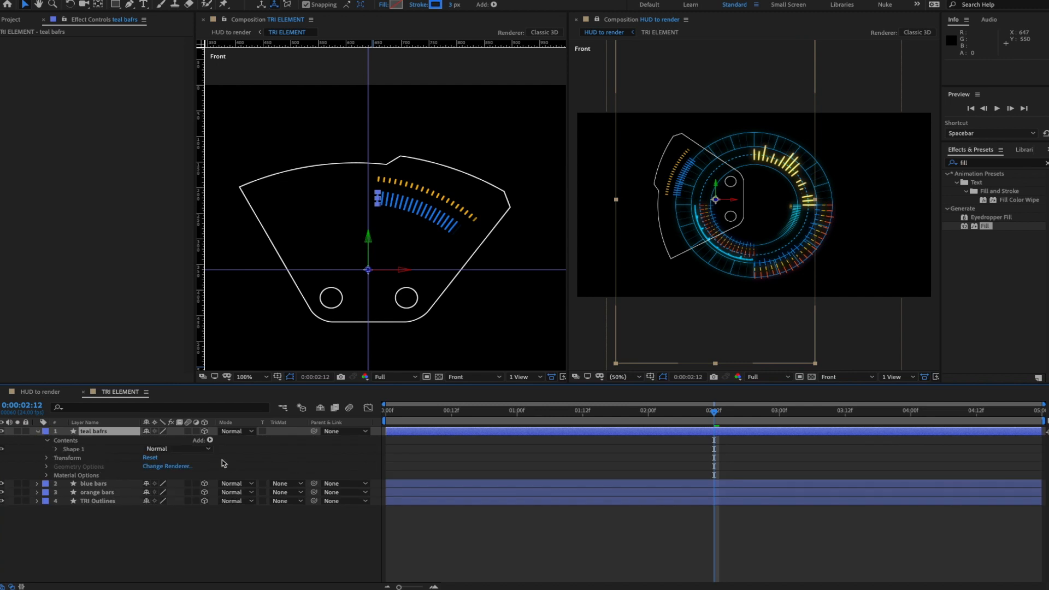
click(56, 449)
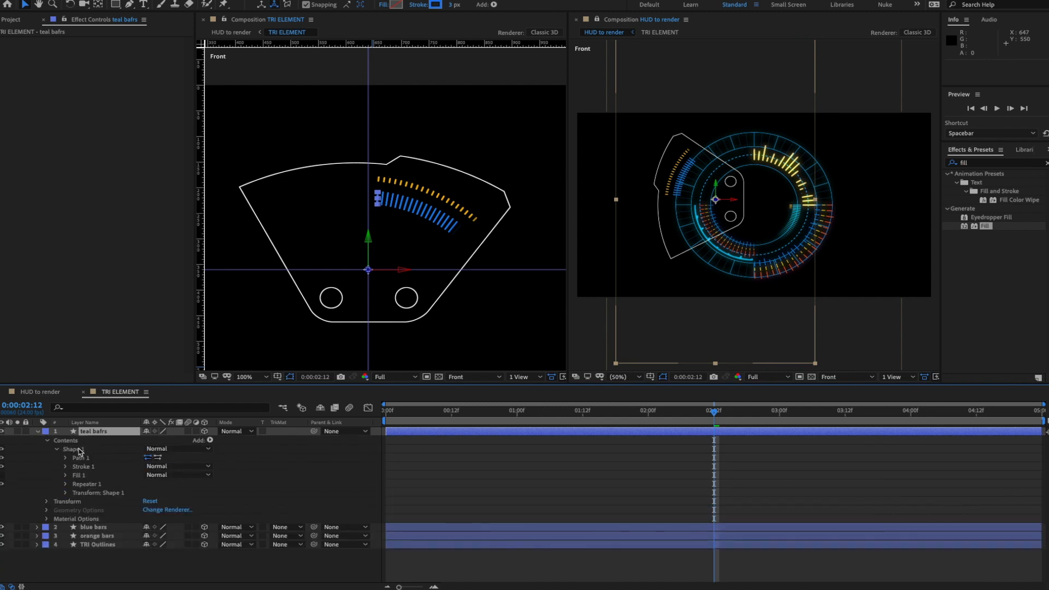
click(66, 493)
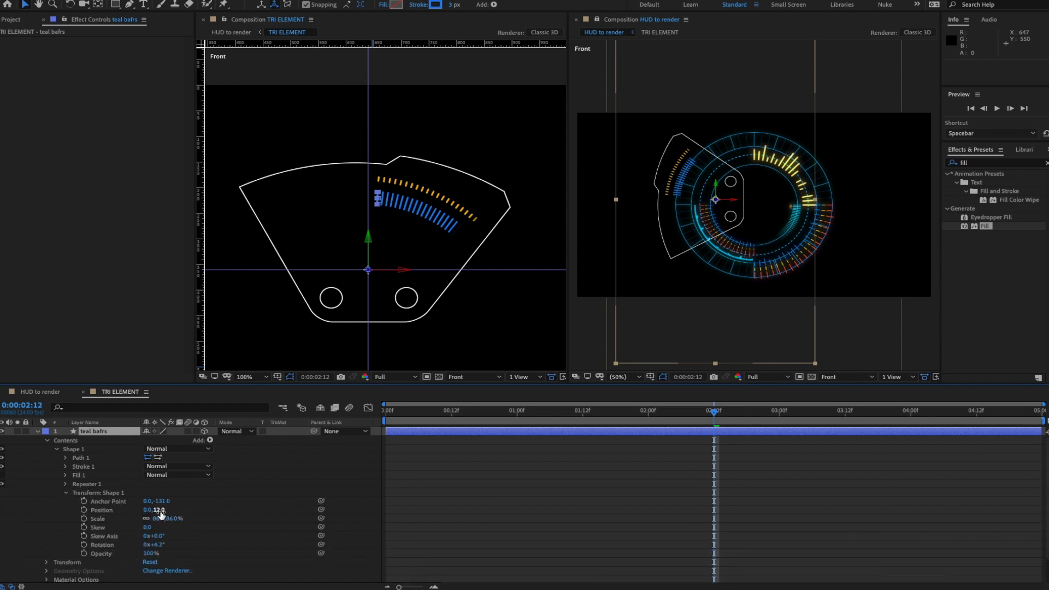
drag(159, 509, 192, 511)
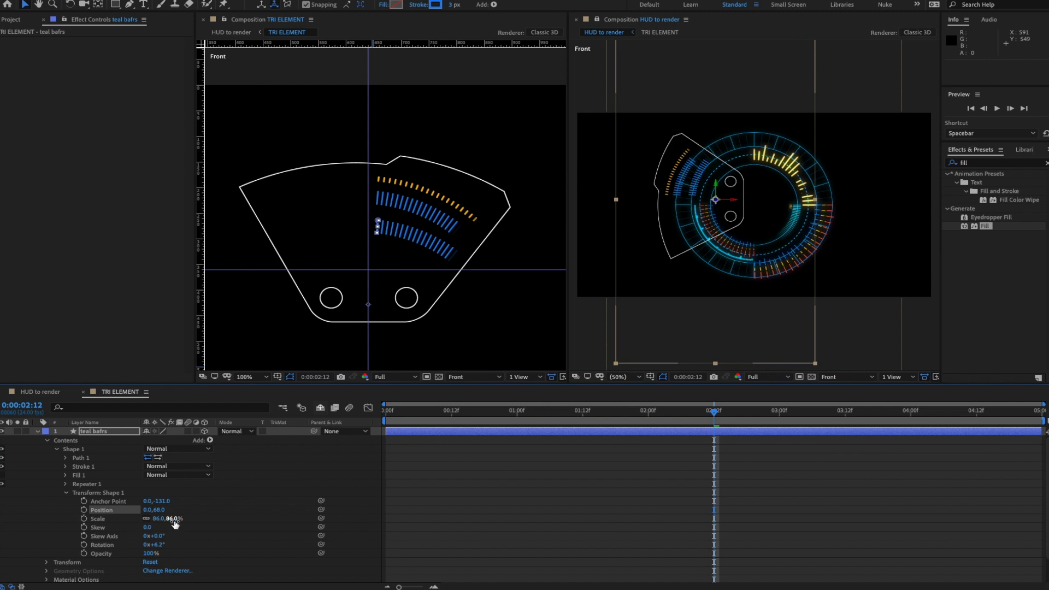
drag(172, 520, 128, 517)
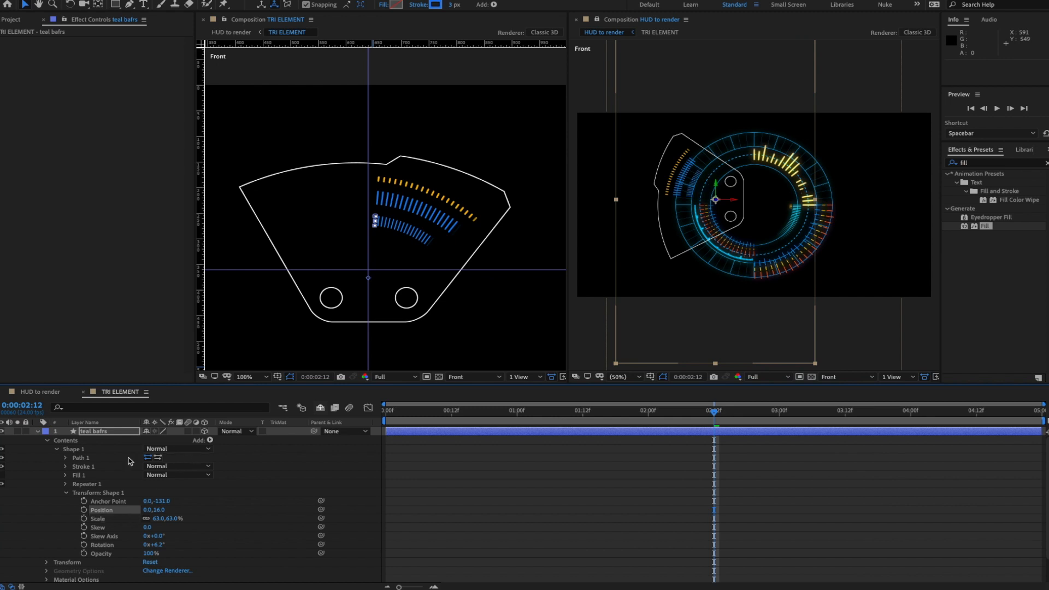
click(66, 467)
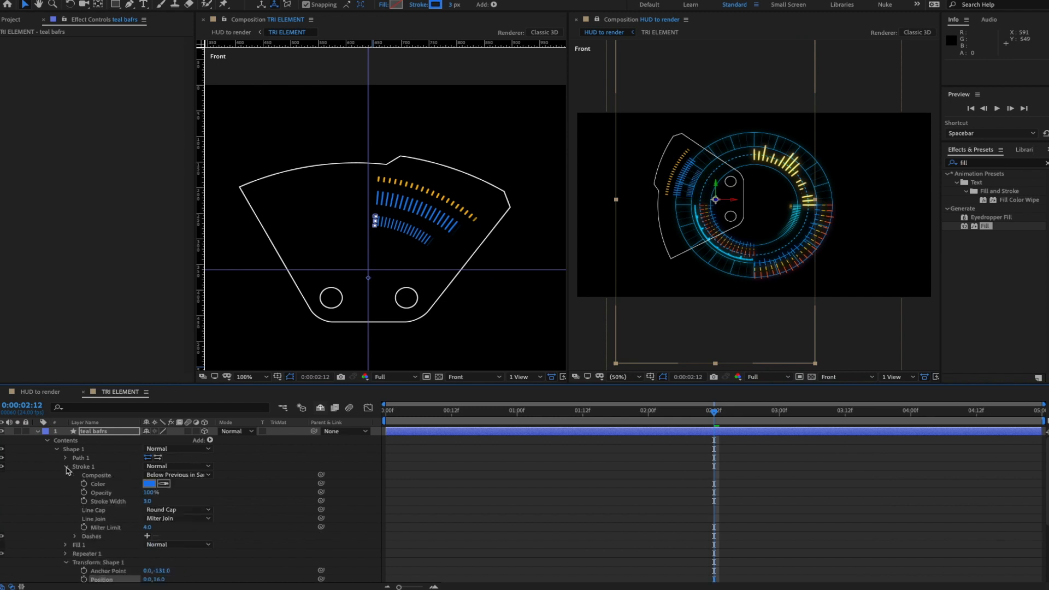
- Give the teal bars a 5 px stroke width and 4° repeater rotation
click(148, 502)
key(Return)
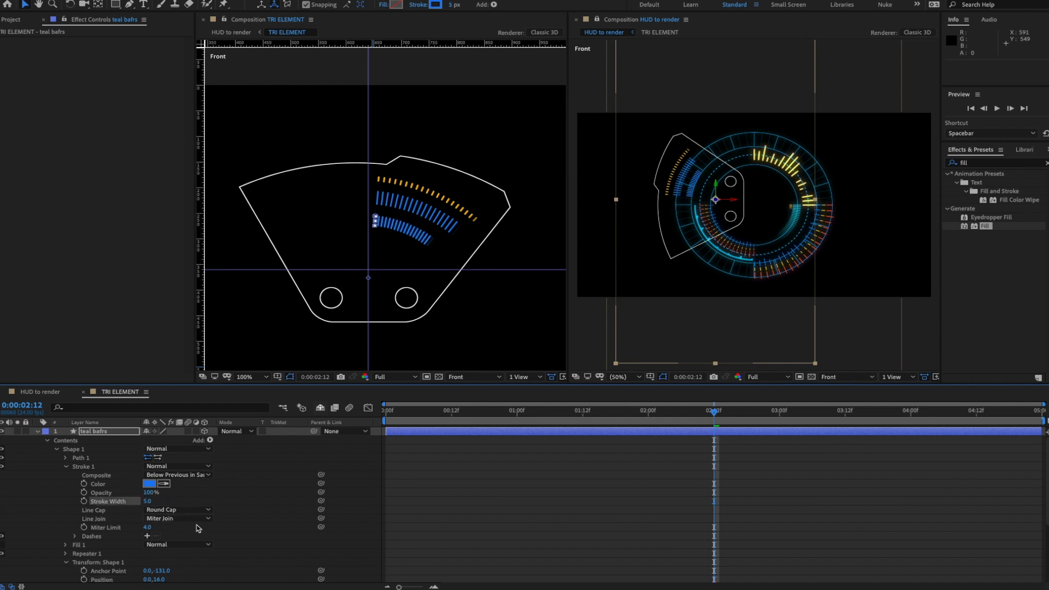
click(65, 554)
scroll(164, 535, down, 3)
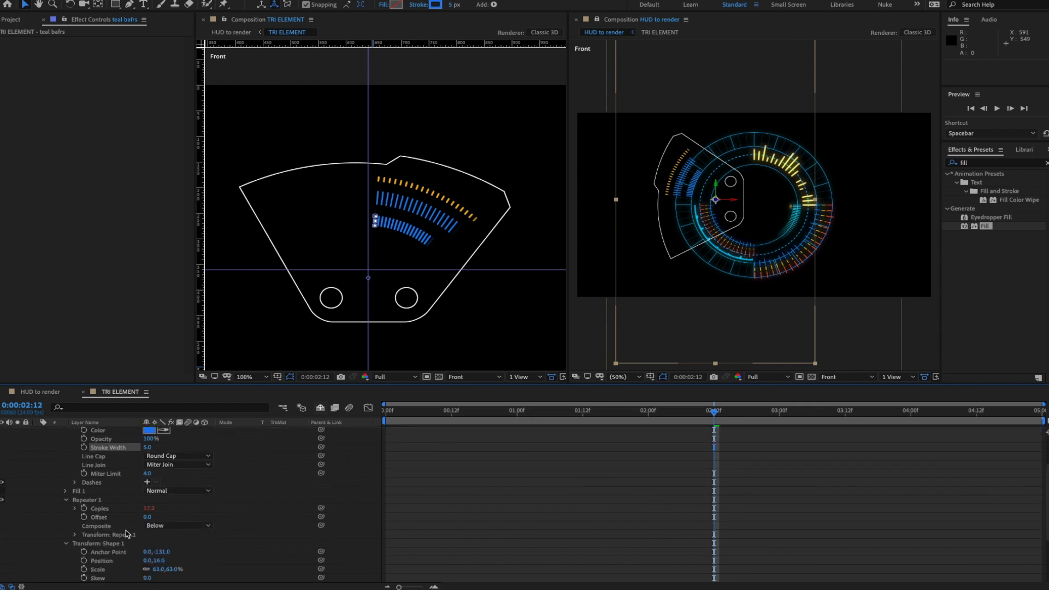
click(75, 537)
scroll(214, 534, down, 2)
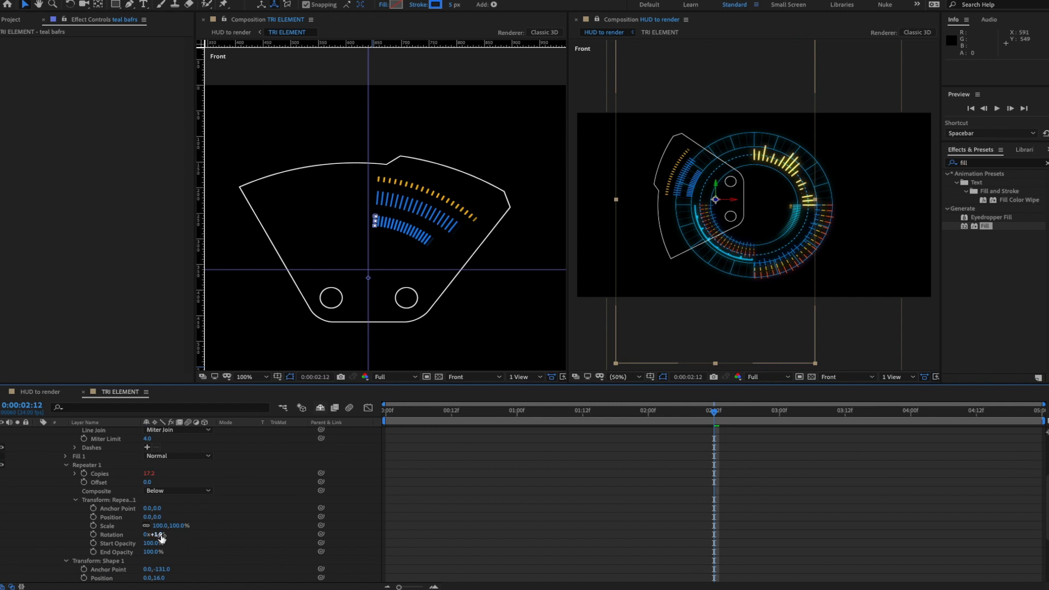
drag(161, 535, 172, 535)
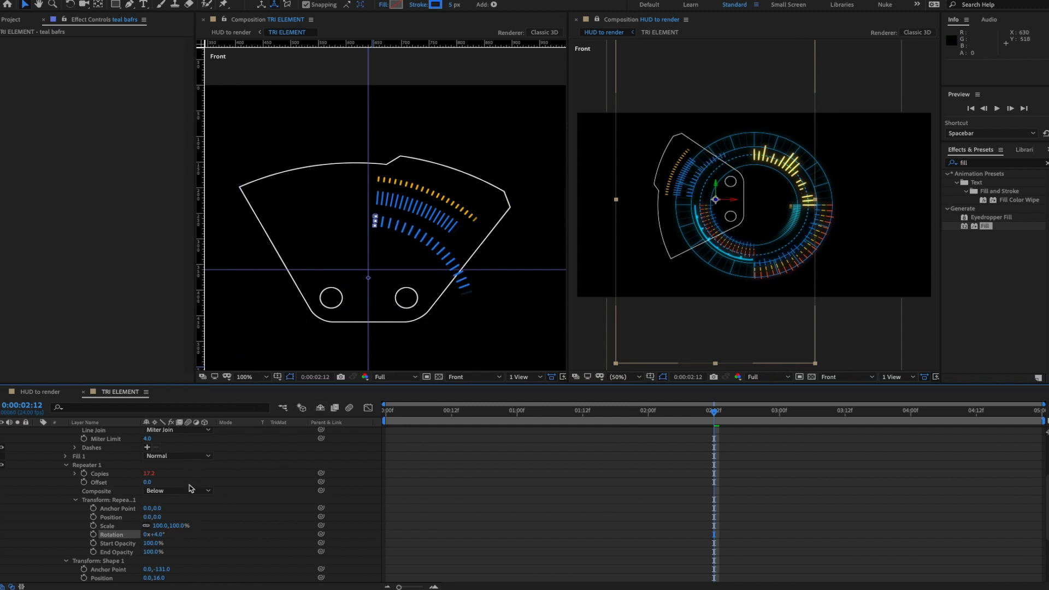
- Disable the Copies wiggle expression and set the repeater to 11 copies
click(75, 475)
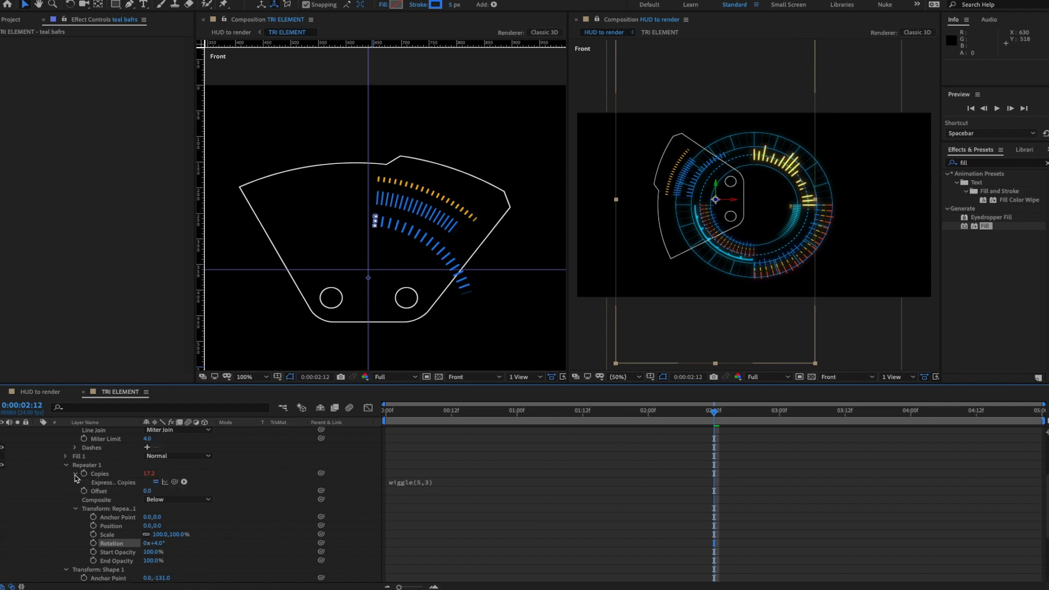
click(156, 482)
drag(150, 474, 148, 473)
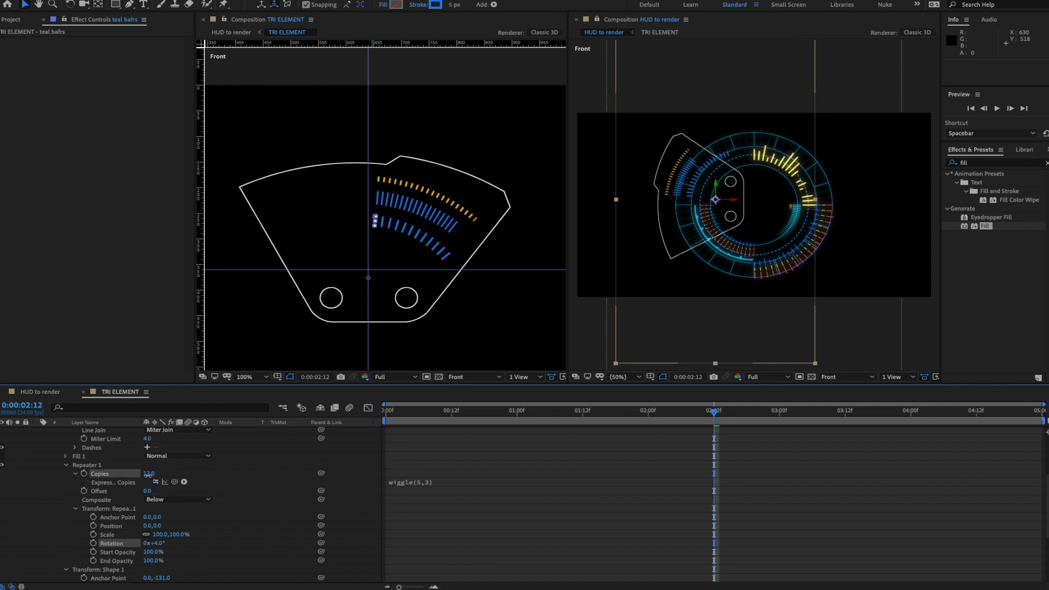
scroll(148, 474, up, 3)
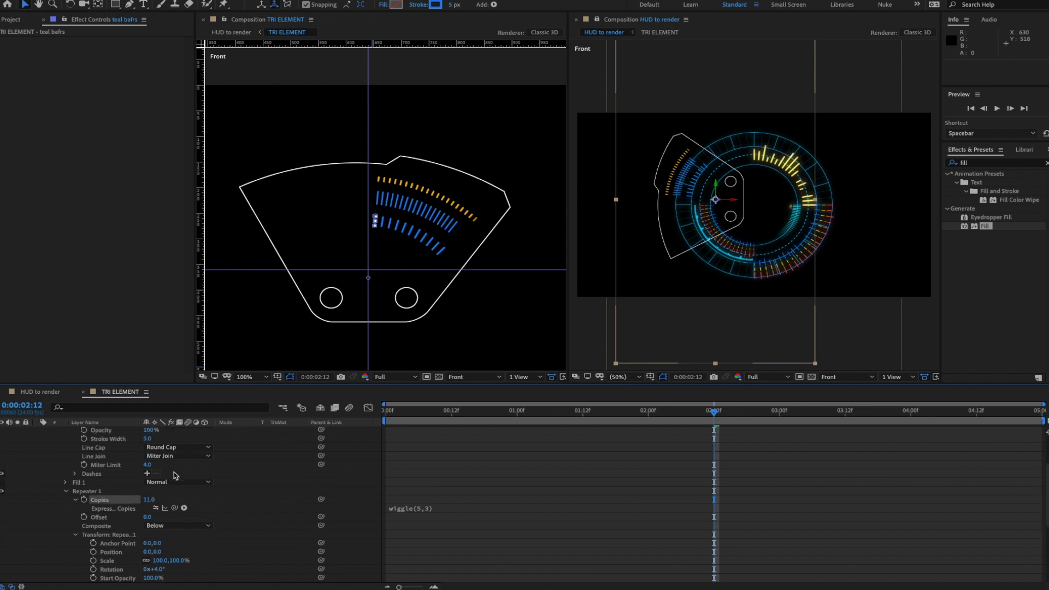
- Change the teal bars' stroke colour to teal-green #0CB07C
click(149, 464)
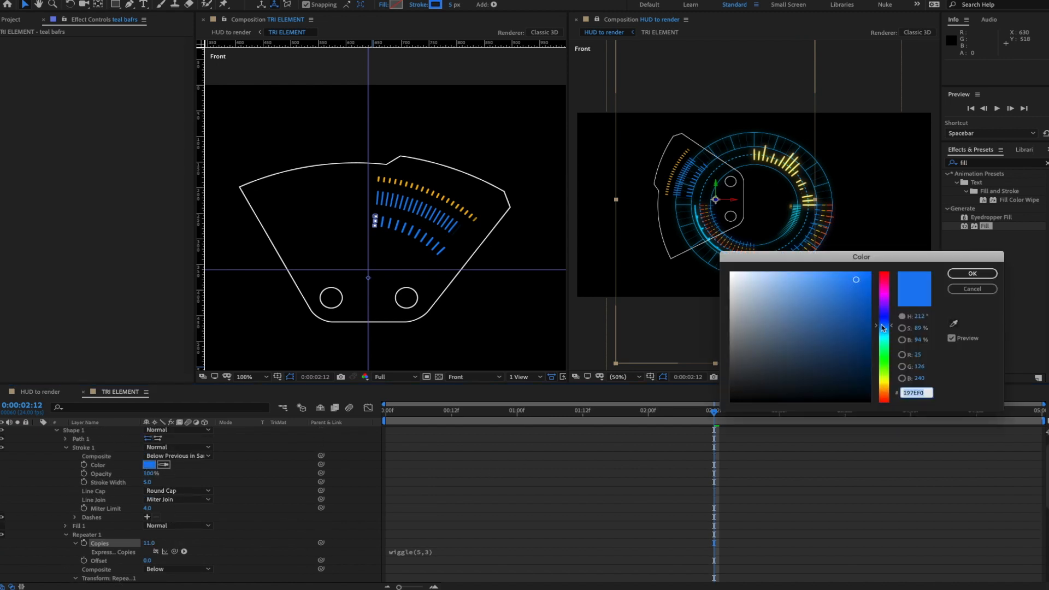
click(887, 345)
click(860, 312)
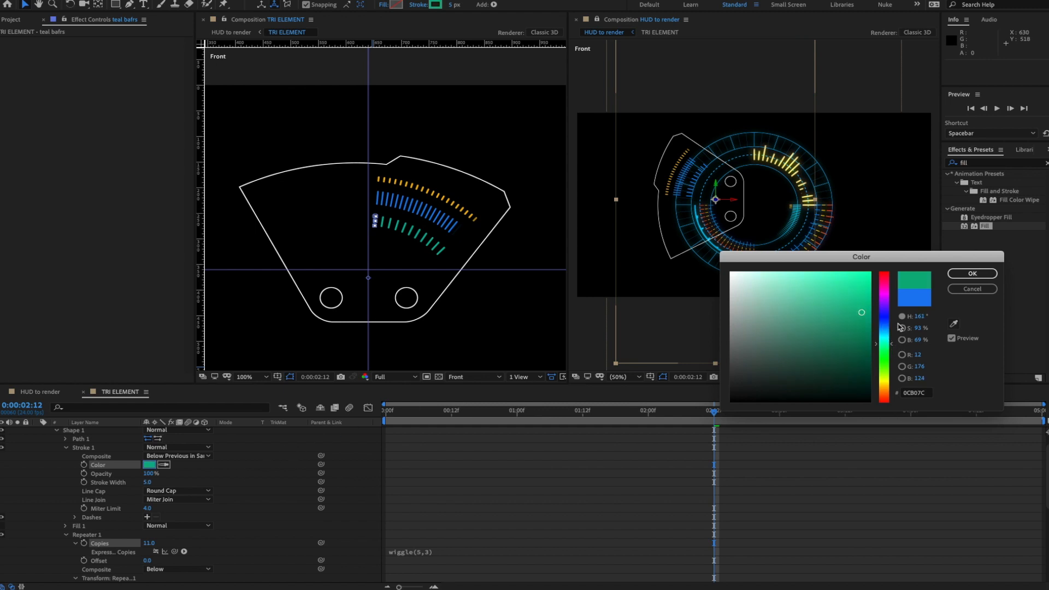
click(972, 273)
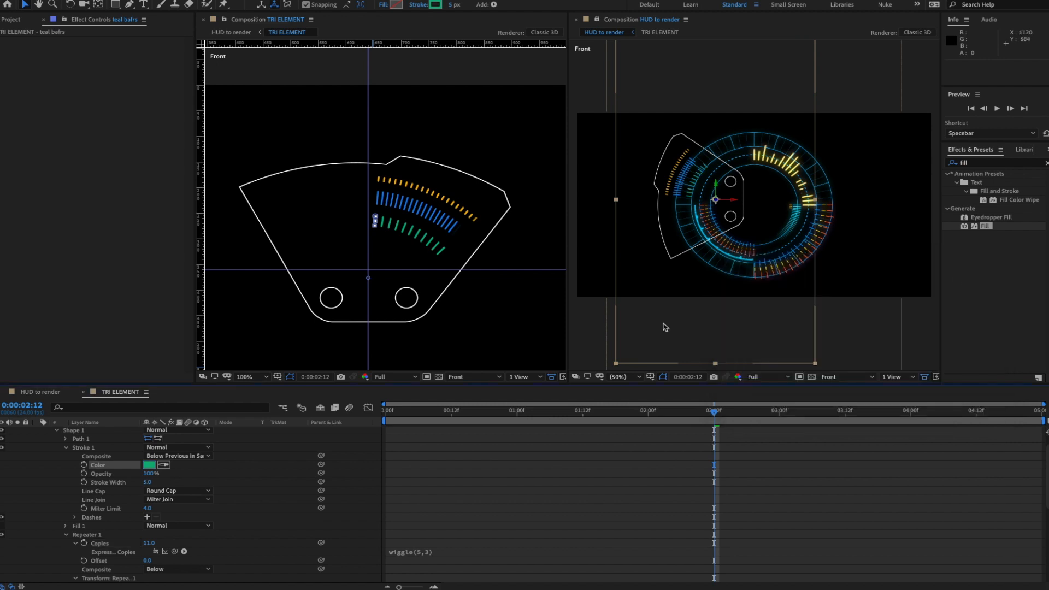
- Thicken the teal bars to a 10 px stroke and enlarge them to 75% scale
scroll(180, 490, up, 1)
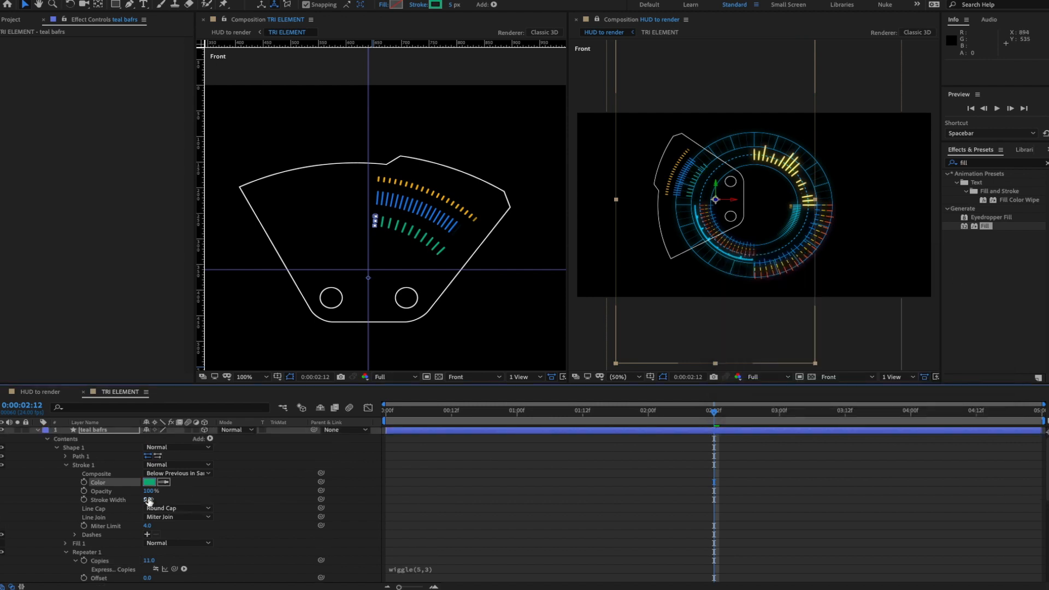
drag(146, 499, 151, 499)
drag(151, 500, 151, 499)
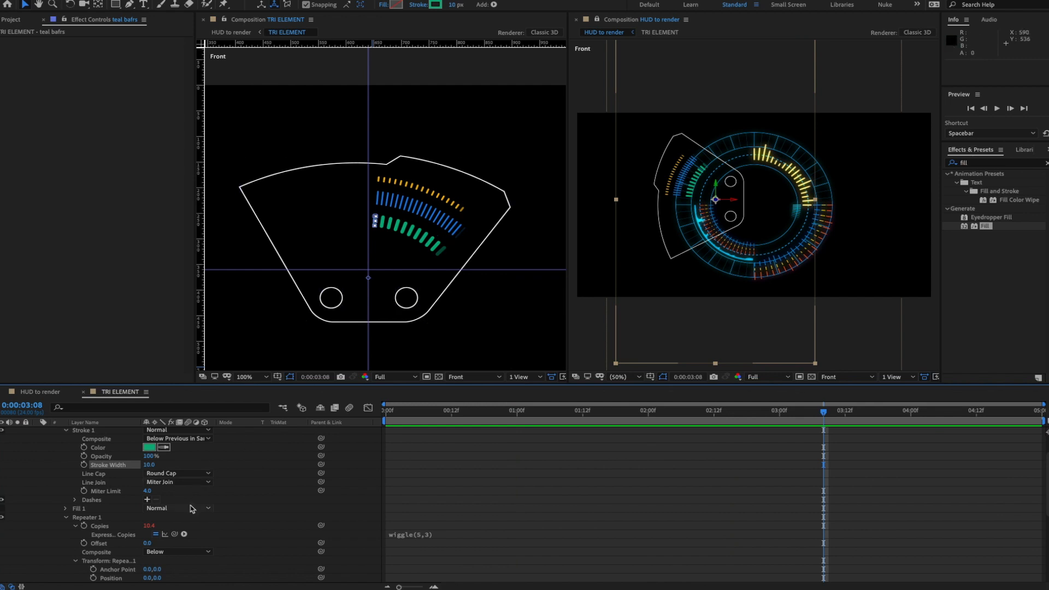
scroll(192, 521, down, 5)
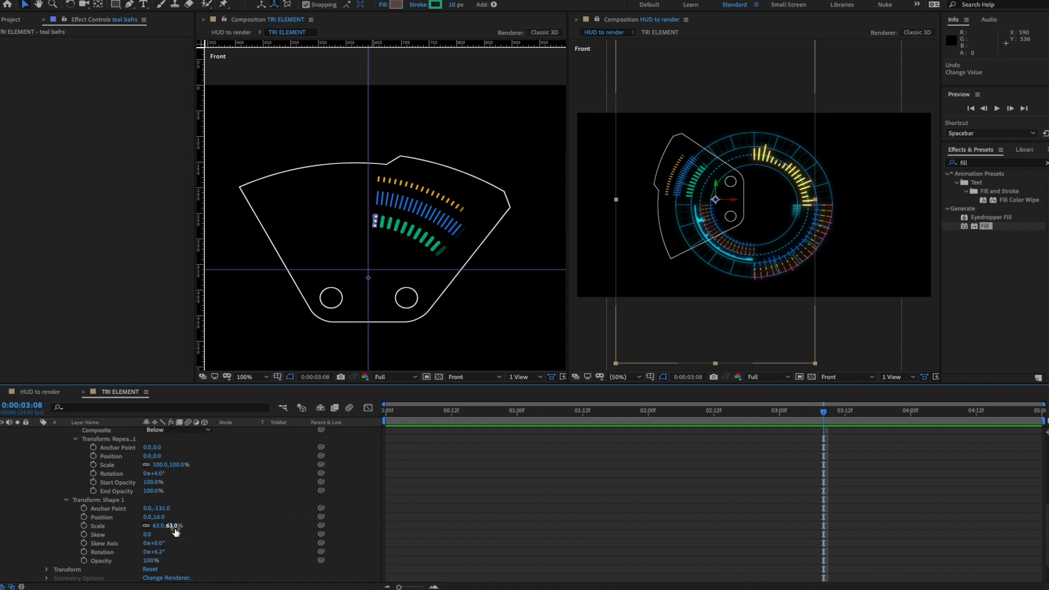
mouse_move(173, 526)
mouse_down()
mouse_move(163, 517)
mouse_move(175, 517)
mouse_up()
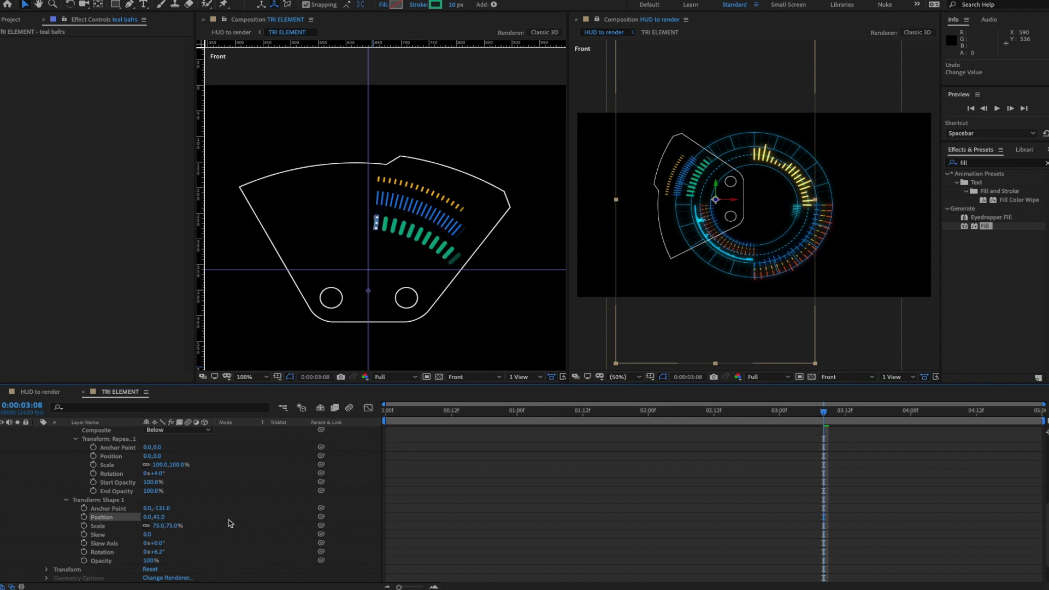
- Set Copies to 8, then re-enable the wiggle(5,3) Copies expression and preview it
scroll(227, 500, up, 4)
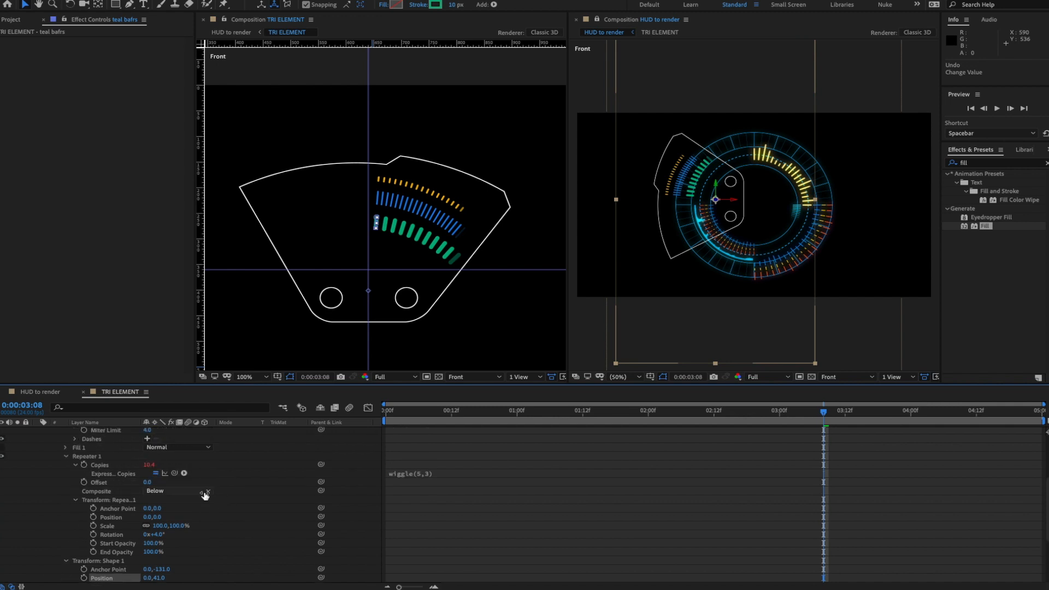
click(149, 466)
text(8)
key(Return)
key(space)
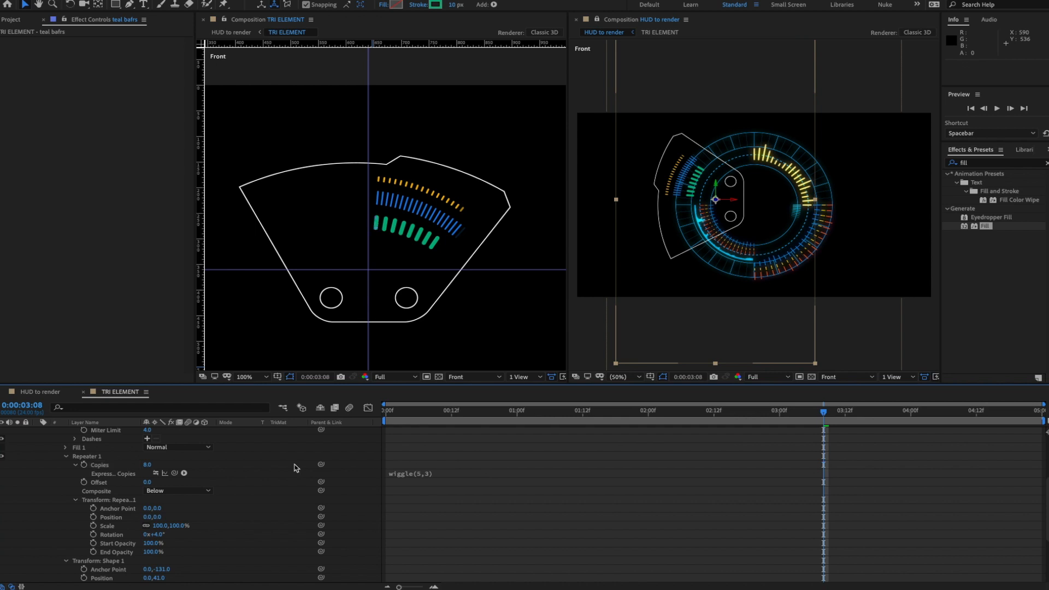
key(space)
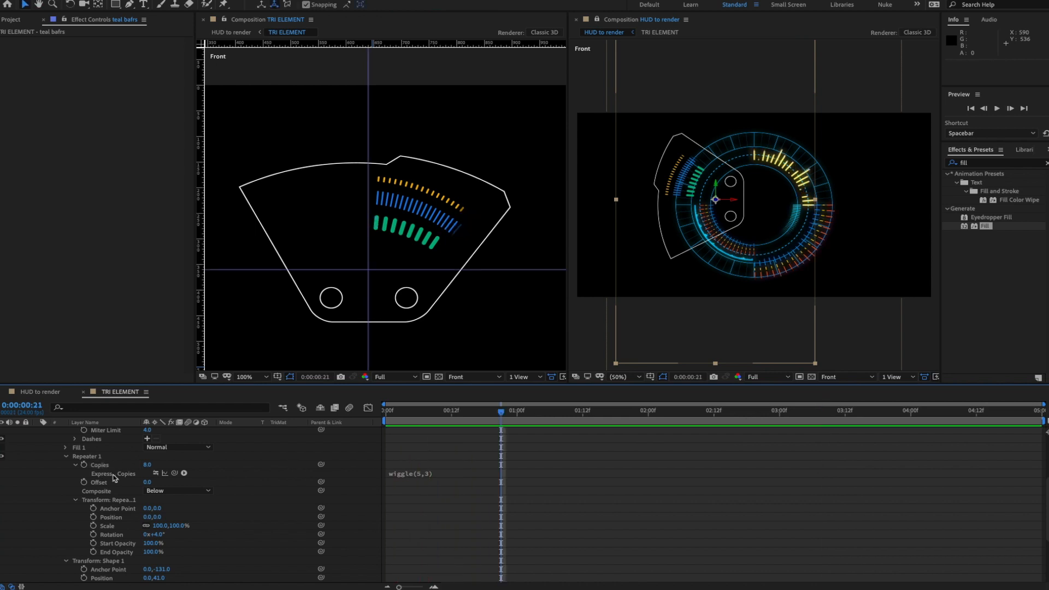
click(156, 473)
key(space)
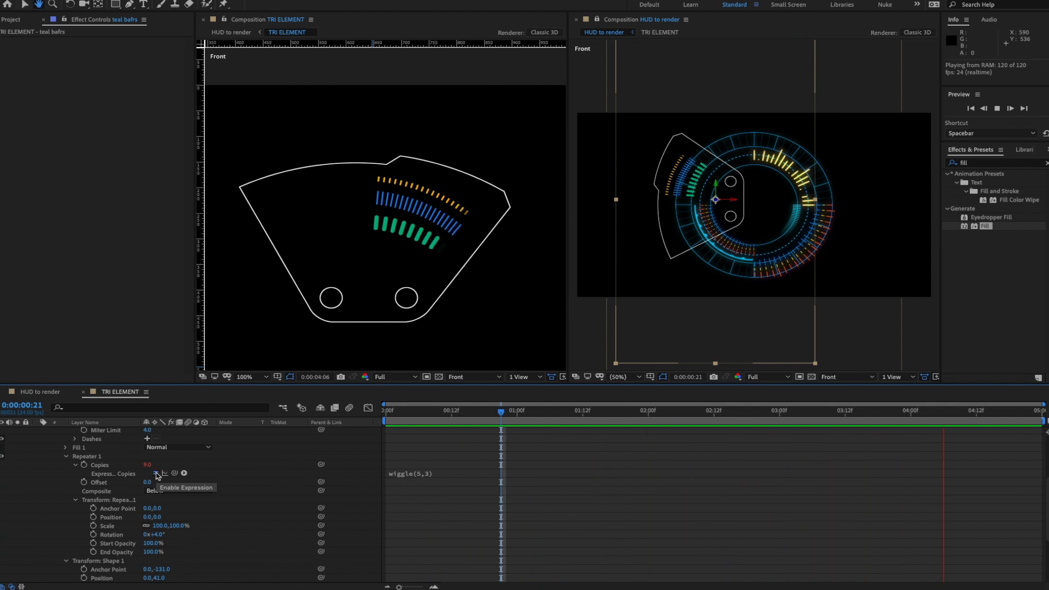
key(space)
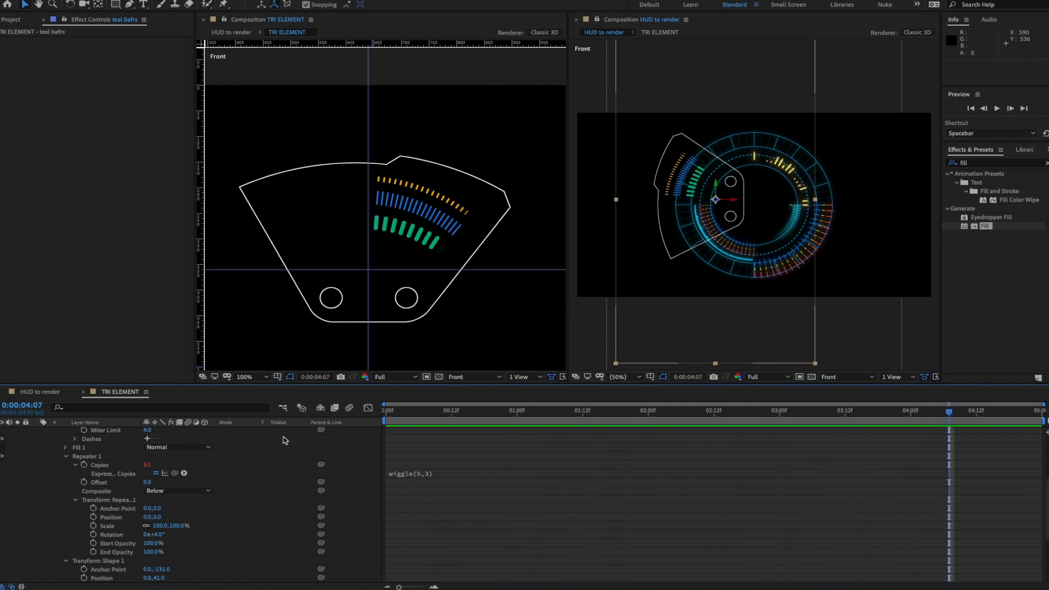
- Move the teal bars' Shape 1 position to 0,68 and collapse the layer
scroll(173, 534, down, 1)
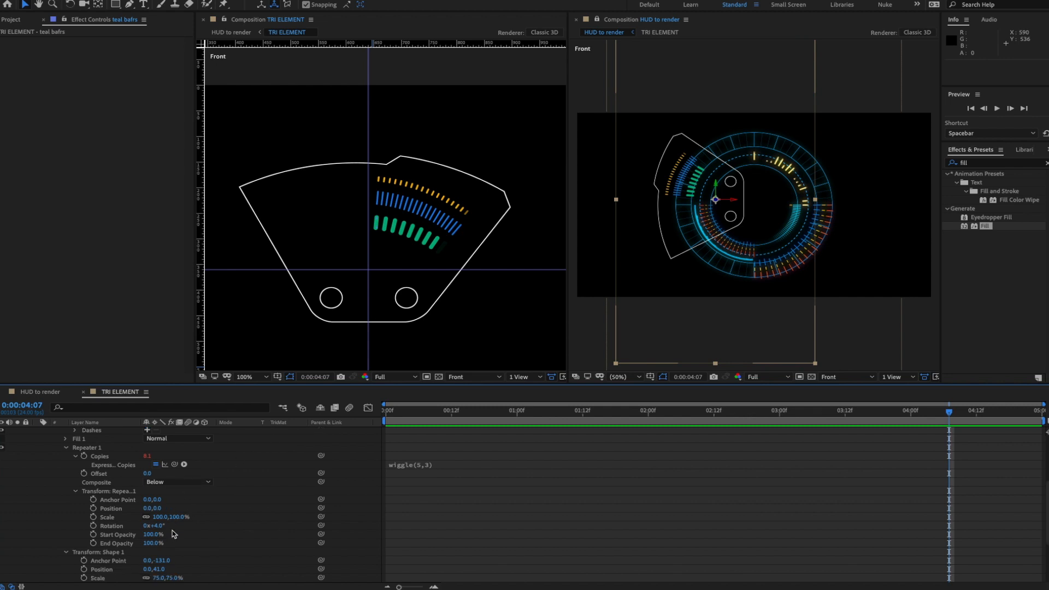
scroll(173, 534, down, 6)
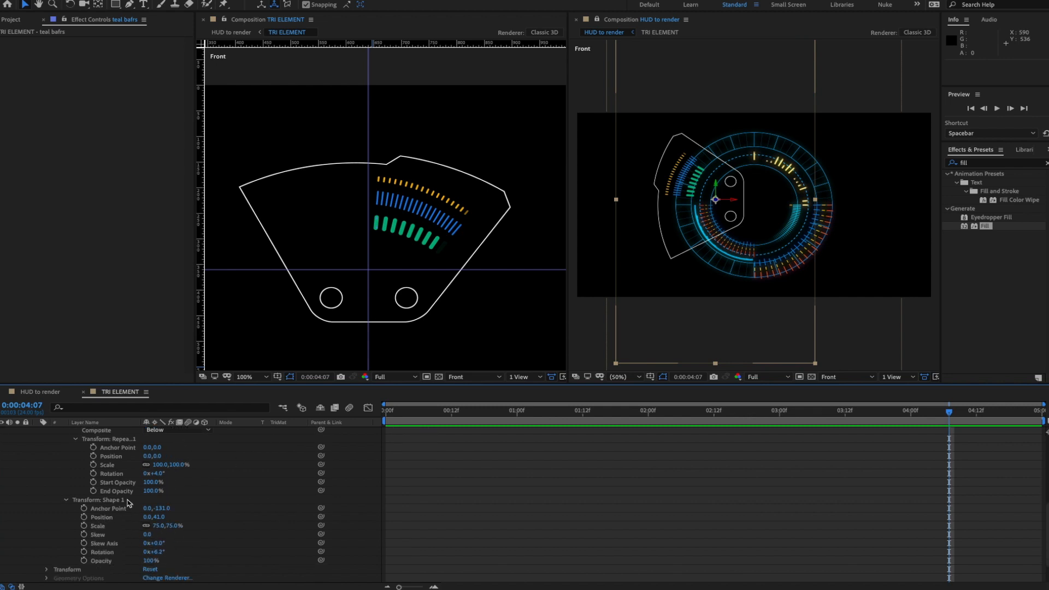
click(163, 518)
drag(164, 517, 189, 517)
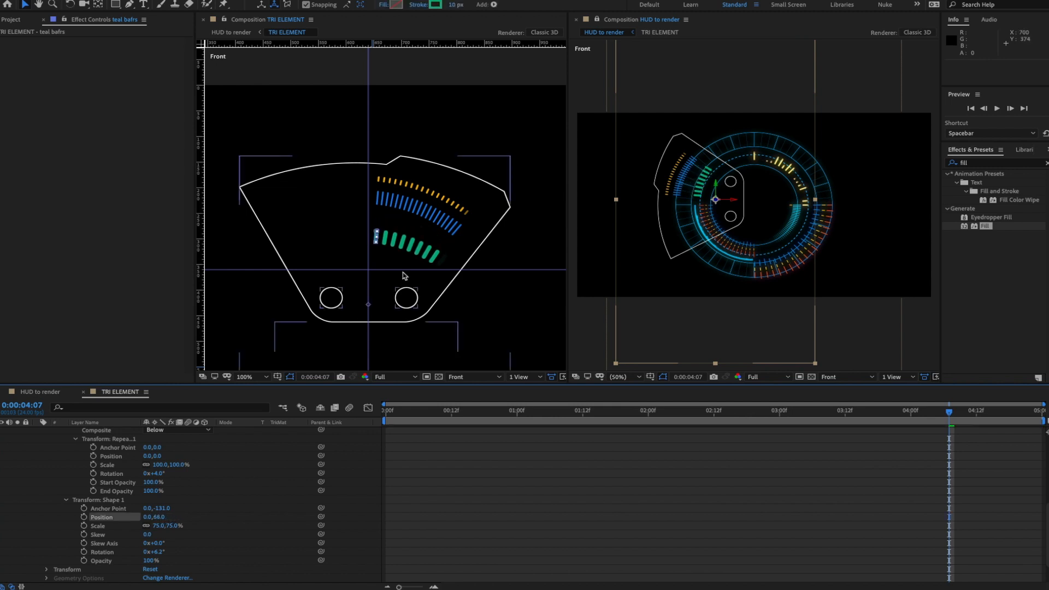
scroll(120, 458, up, 5)
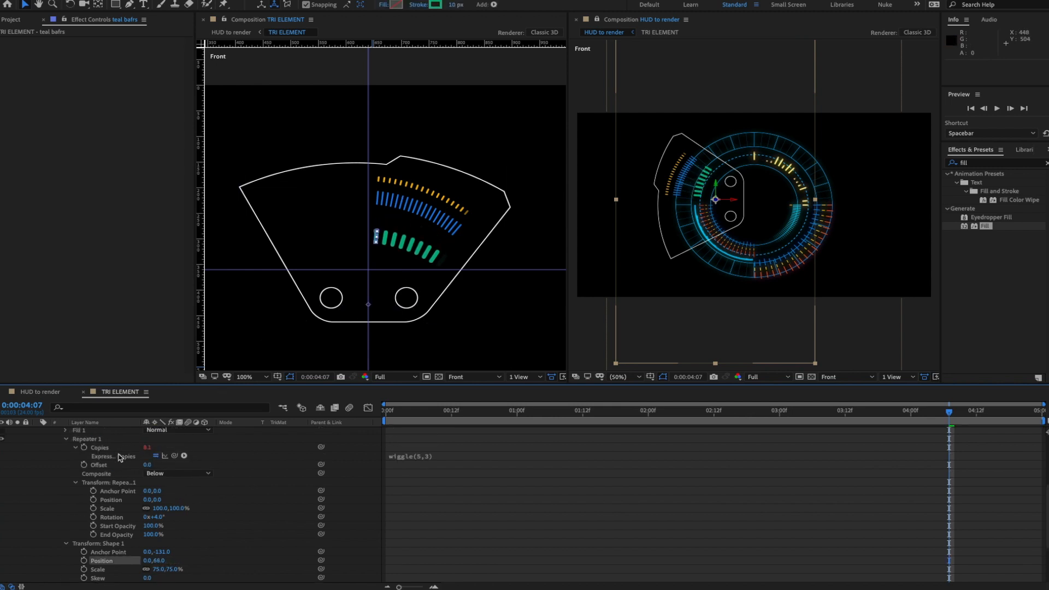
scroll(82, 446, up, 6)
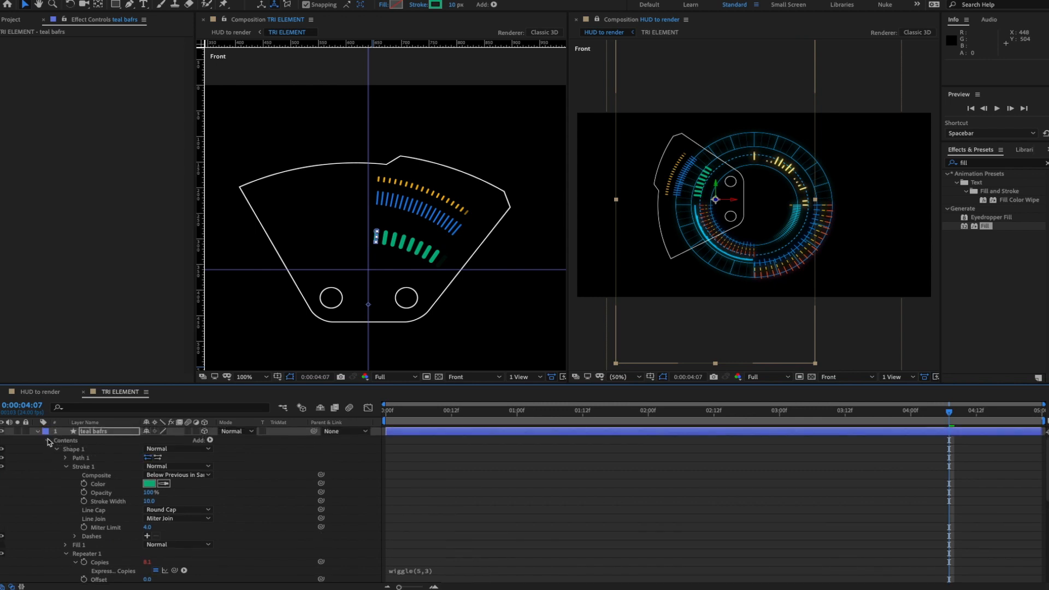
click(38, 431)
- Lower the blue bars Shape 1 to position 0,28, preview, and show the Project panel
click(77, 440)
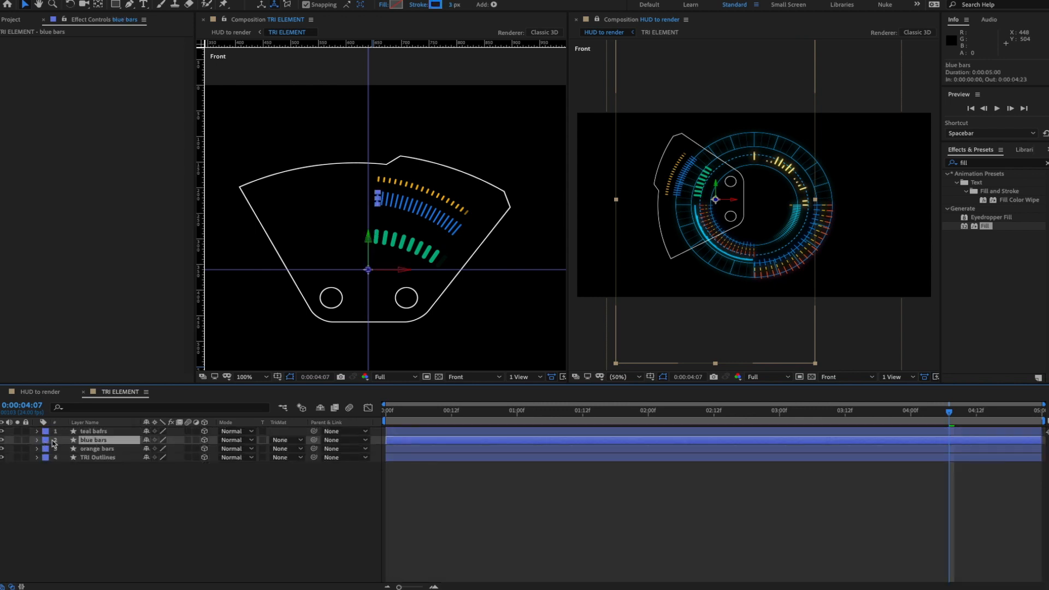
click(37, 441)
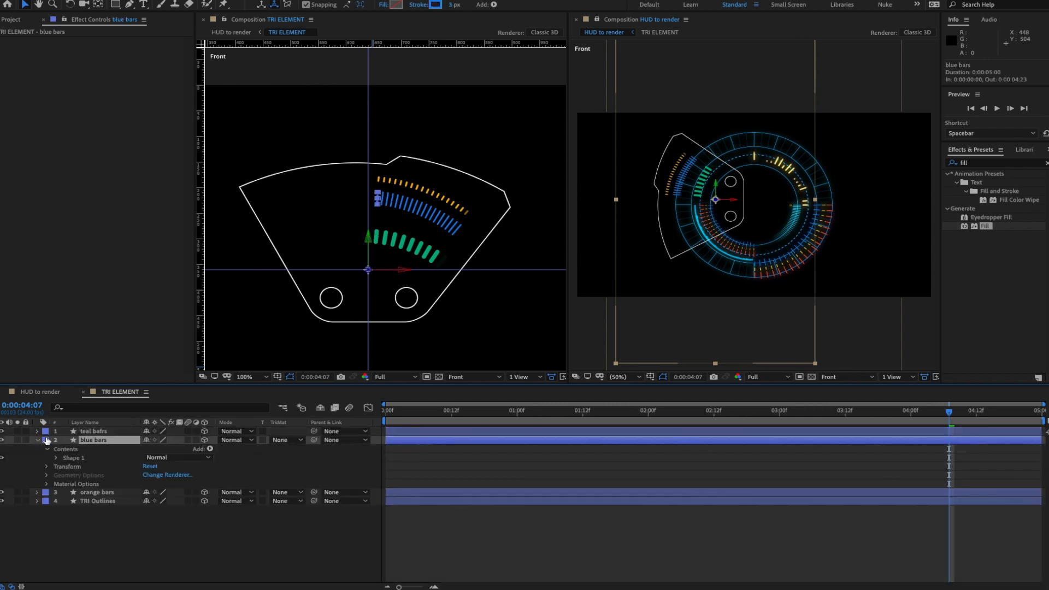
click(55, 458)
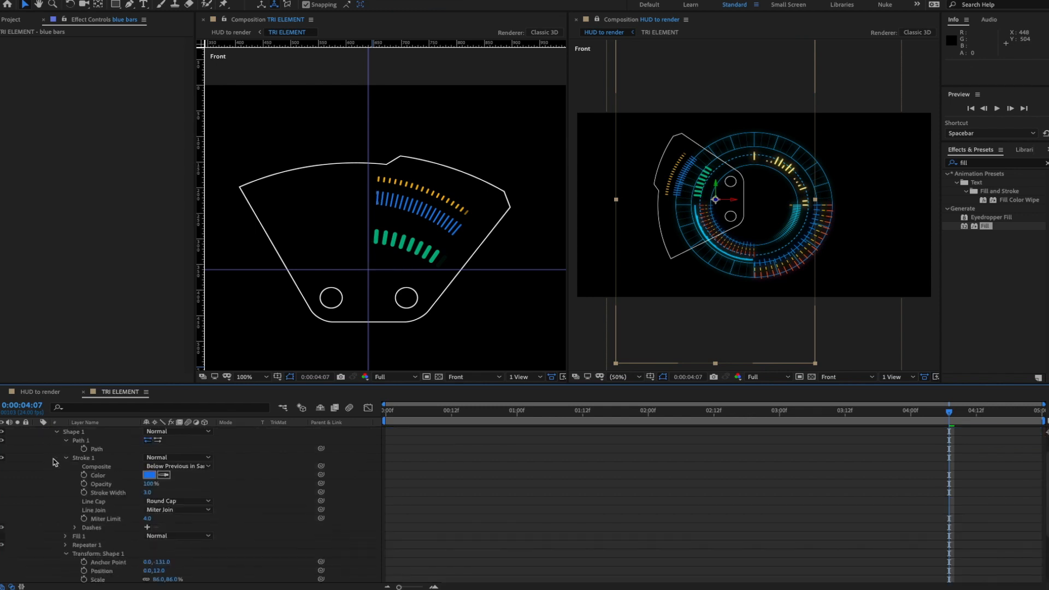
scroll(120, 546, down, 3)
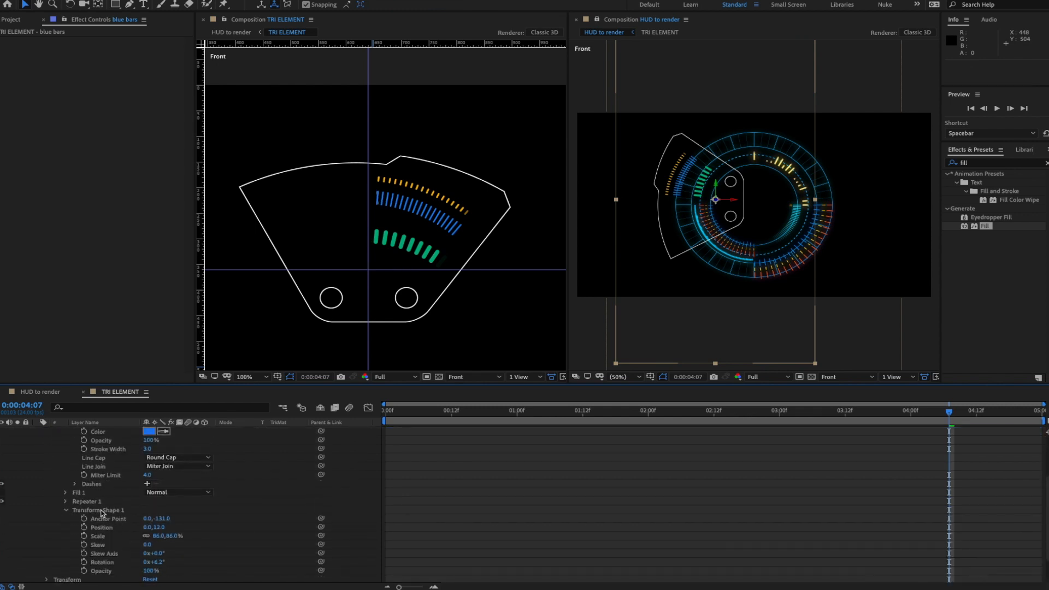
scroll(101, 513, down, 1)
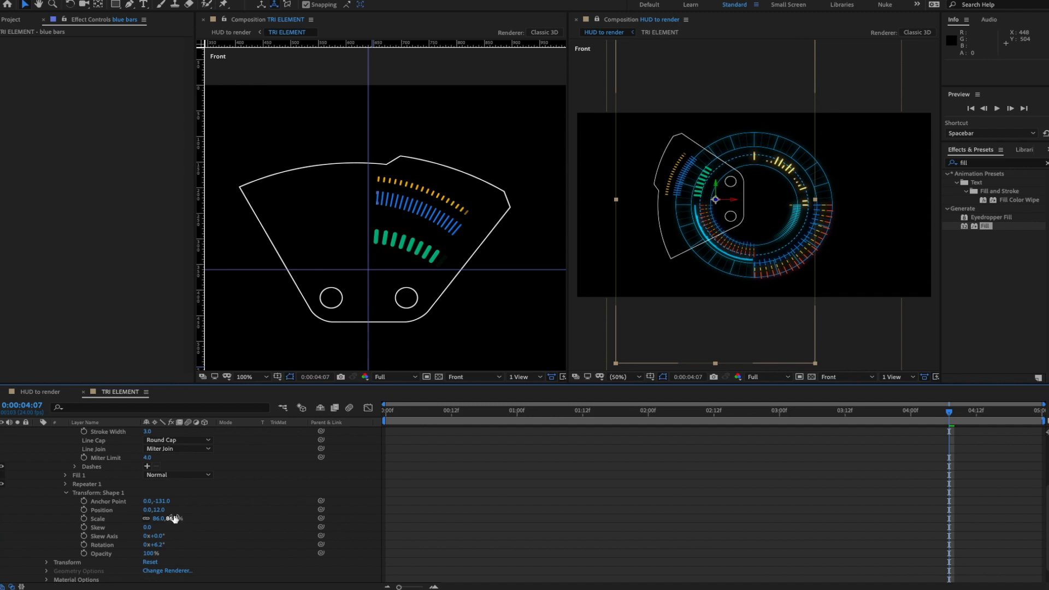
drag(160, 510, 171, 510)
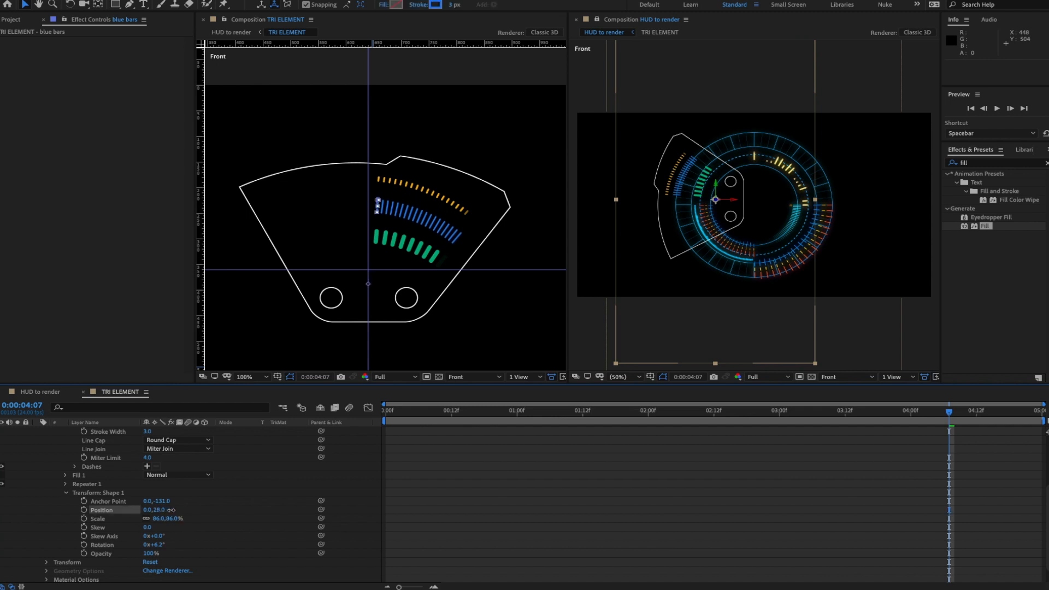
key(space)
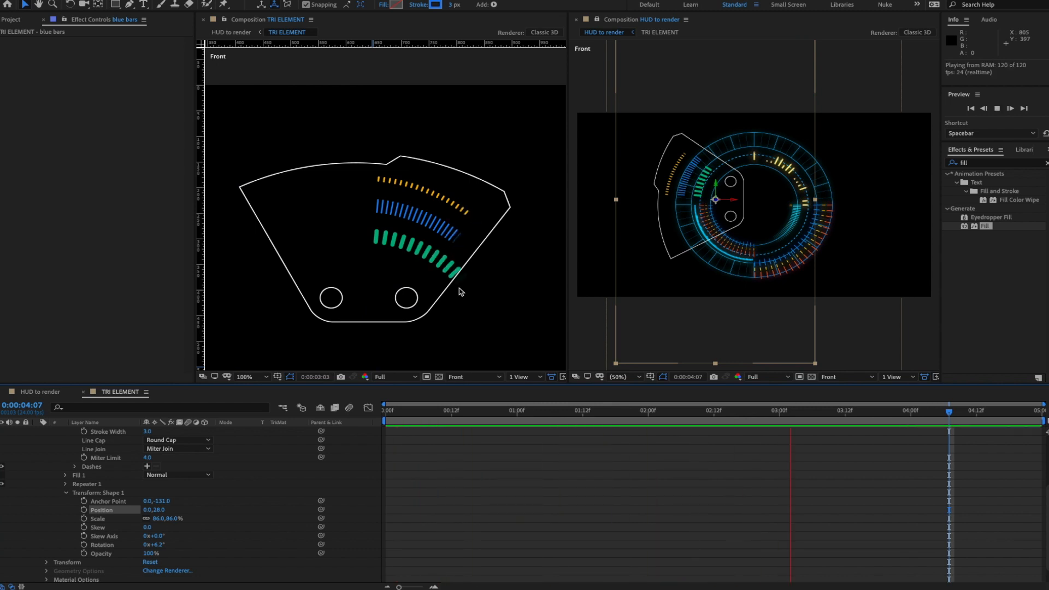
key(space)
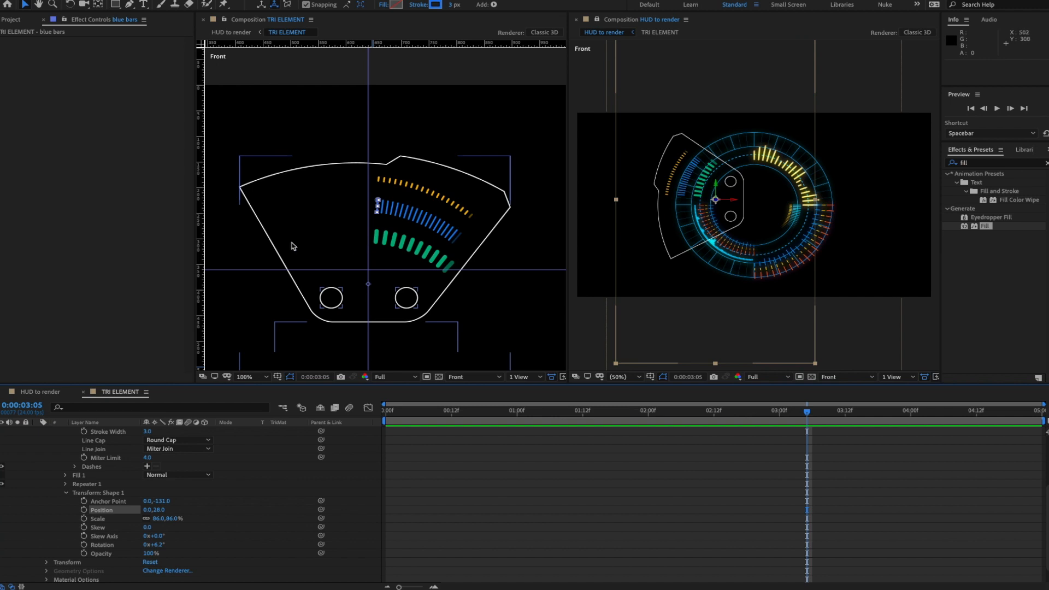
scroll(82, 453, up, 5)
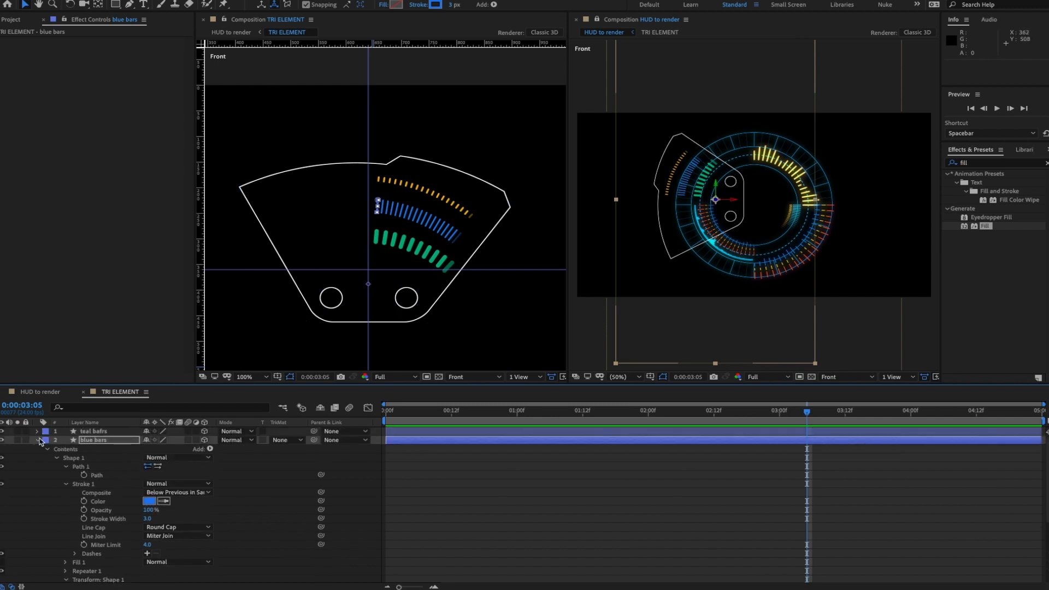
click(37, 440)
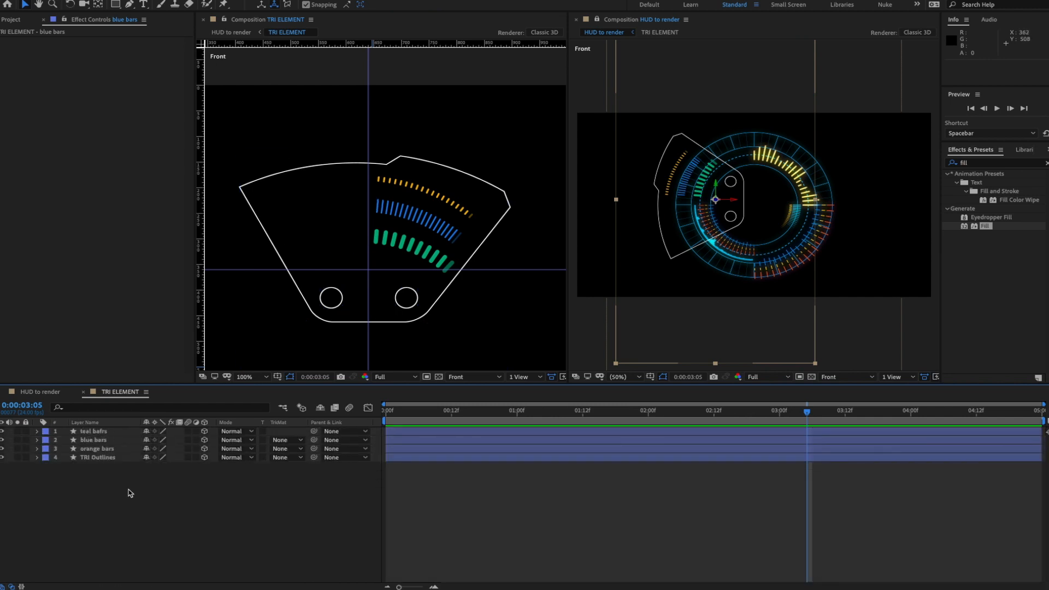
click(11, 19)
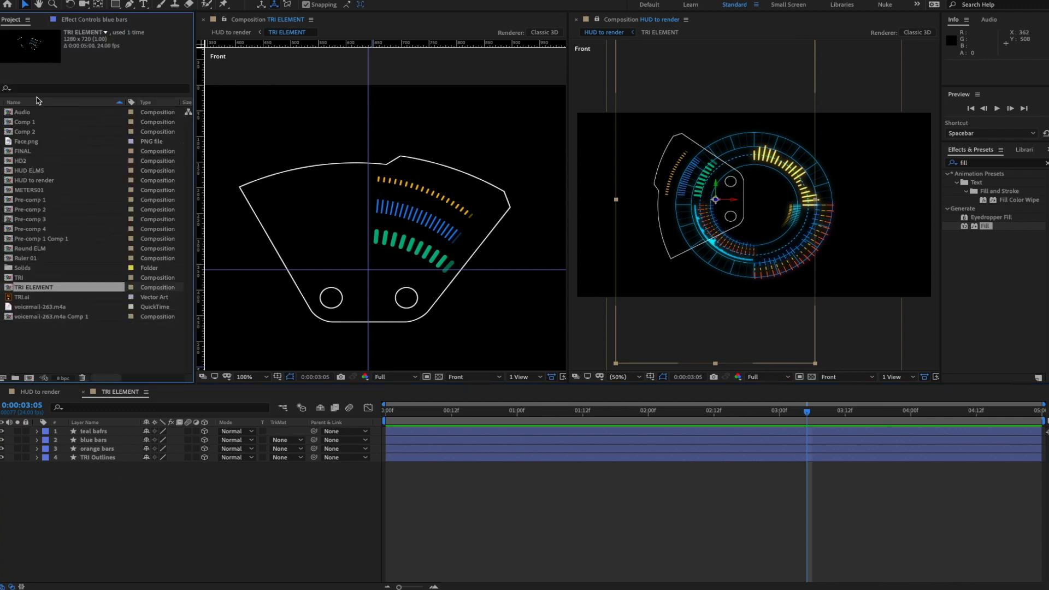
- Add voicemail-263.m4a and a new red solid to the TRI ELEMENT timeline
drag(44, 313, 87, 431)
right_click(164, 490)
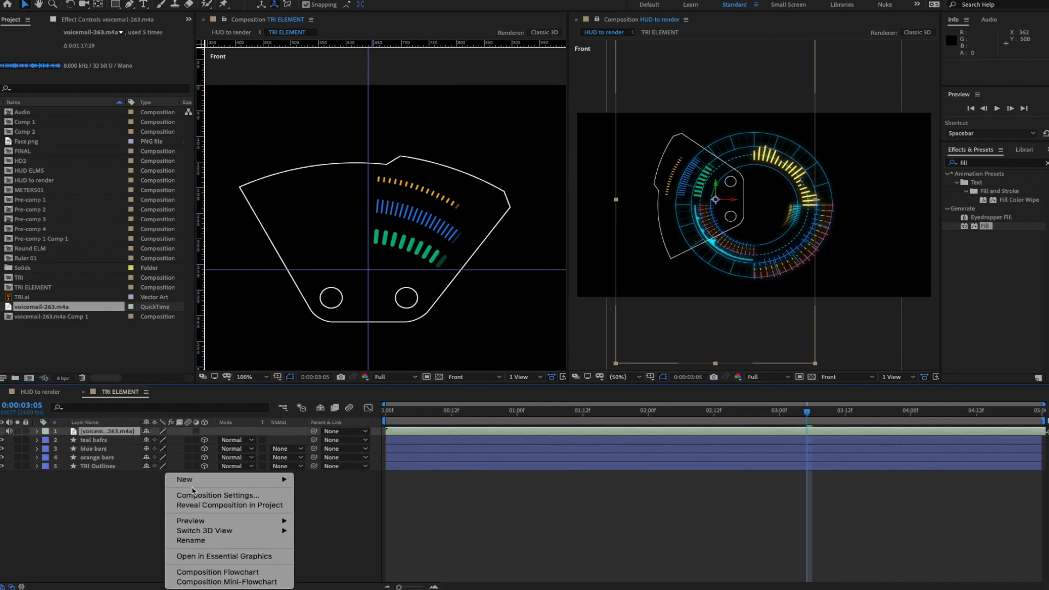
mouse_move(211, 480)
click(317, 505)
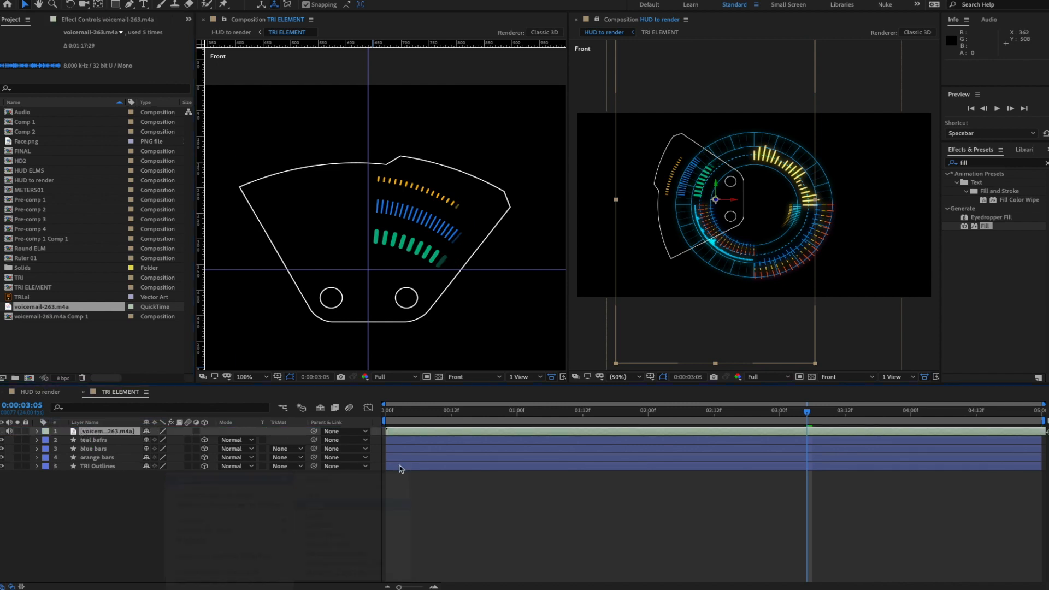
- Pre-compose the solid and voicemail layers into a comp named 'audio'
shift+click(109, 431)
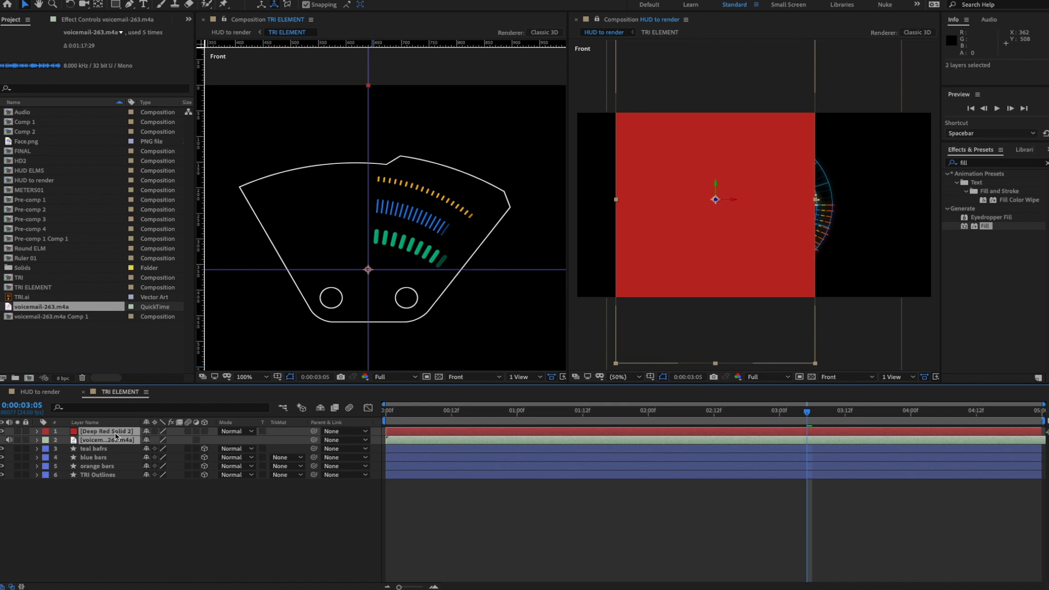
click(199, 0)
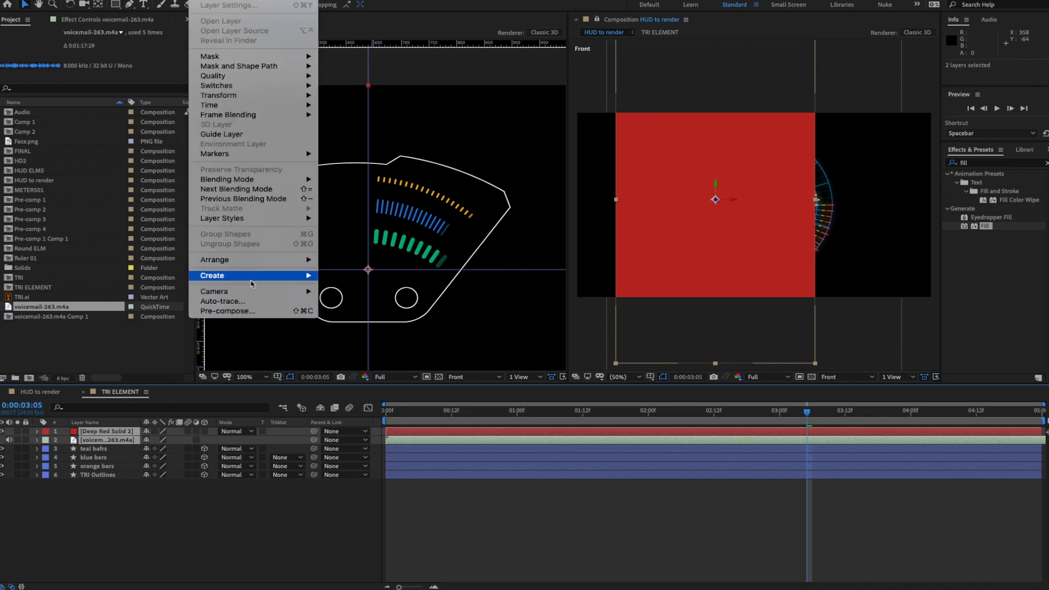
click(257, 314)
text(a)
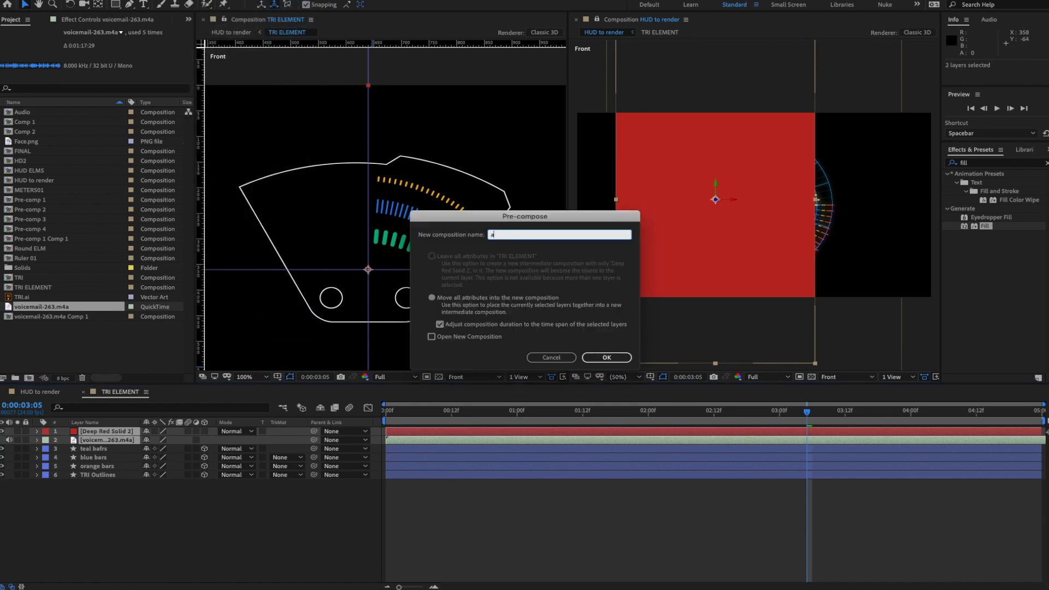
text(udio)
key(Return)
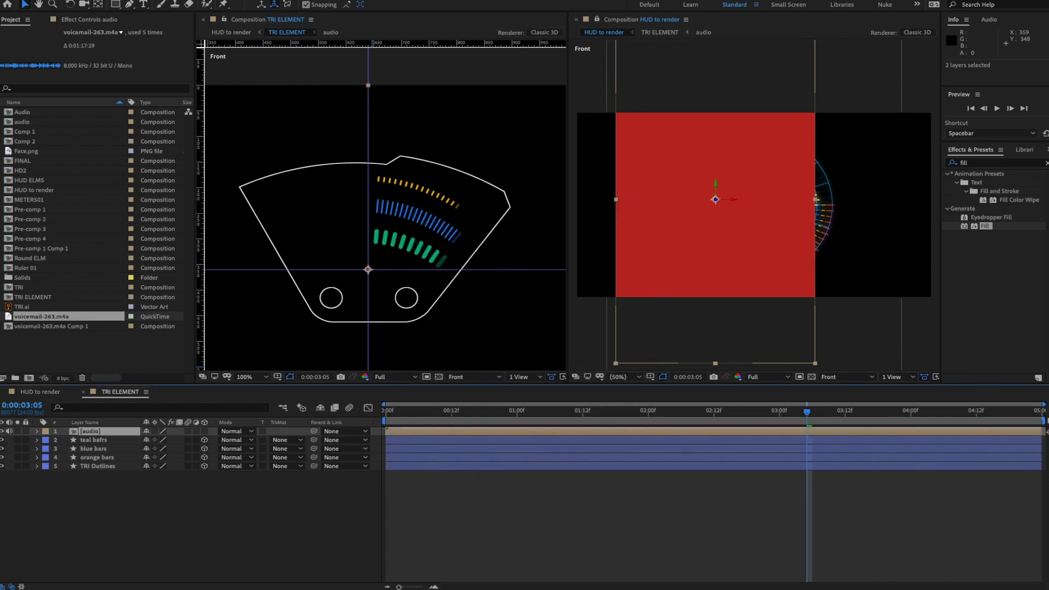
click(139, 492)
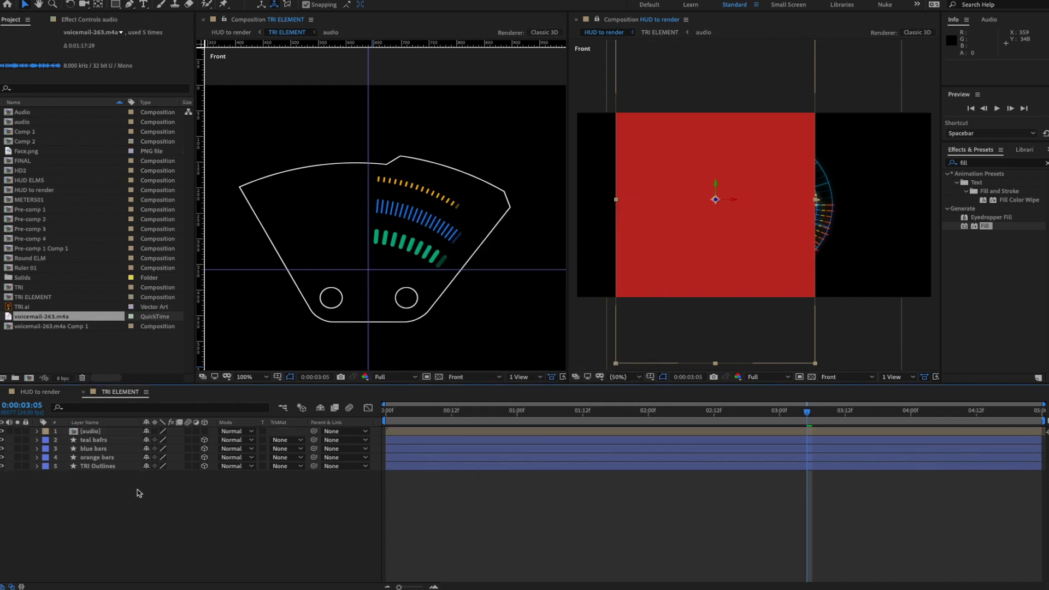
- Search Effects & Presets for 'audio' and make the audio pre-comp layer 3D
click(87, 432)
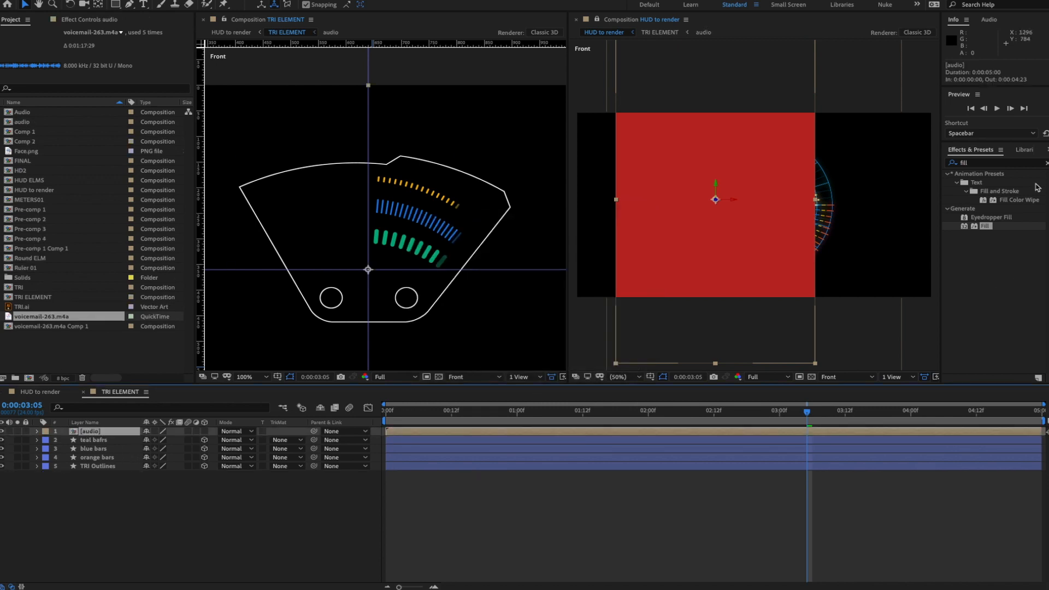
click(1046, 162)
click(974, 165)
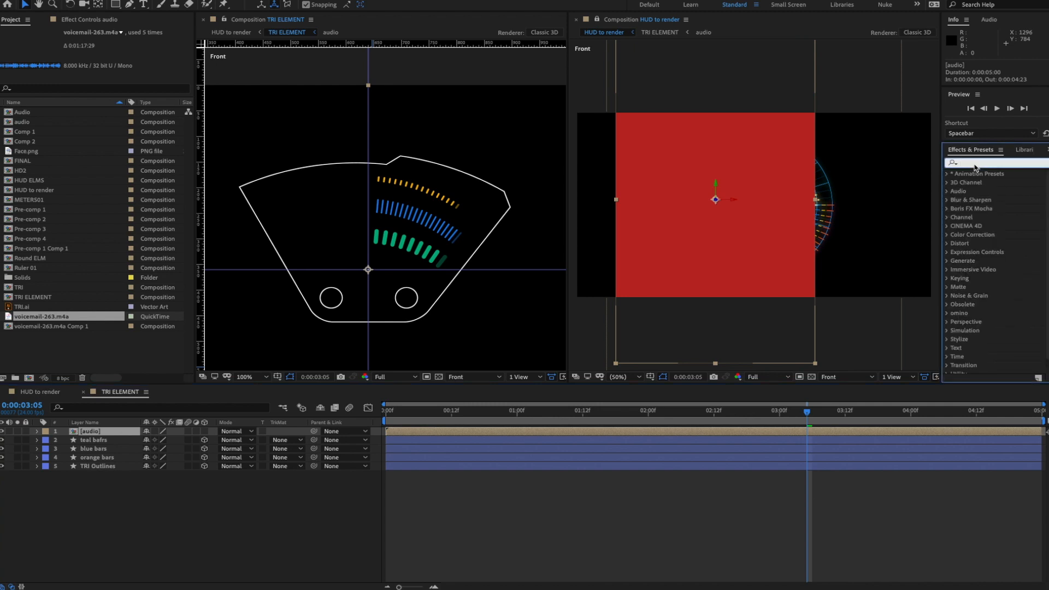
text(audio)
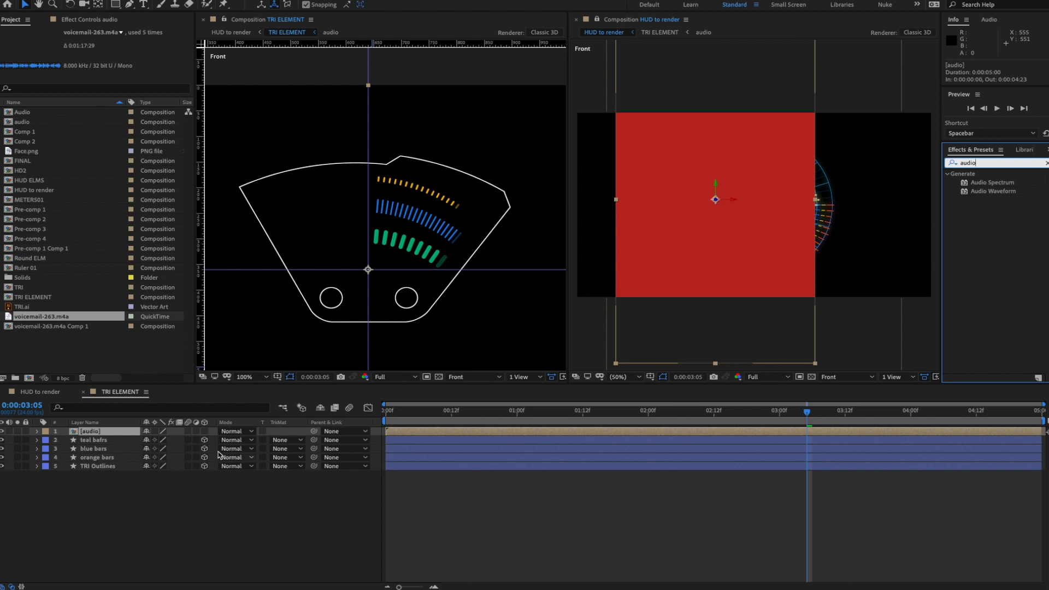
click(204, 431)
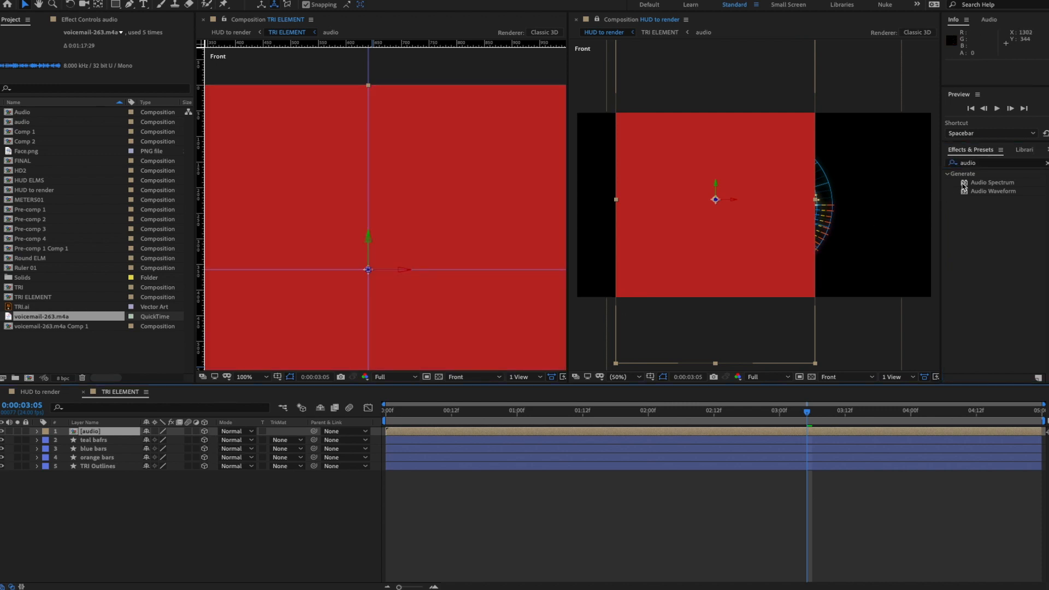
- Apply Audio Spectrum to the audio layer and preview the spectrum bars
click(963, 185)
drag(963, 186, 101, 432)
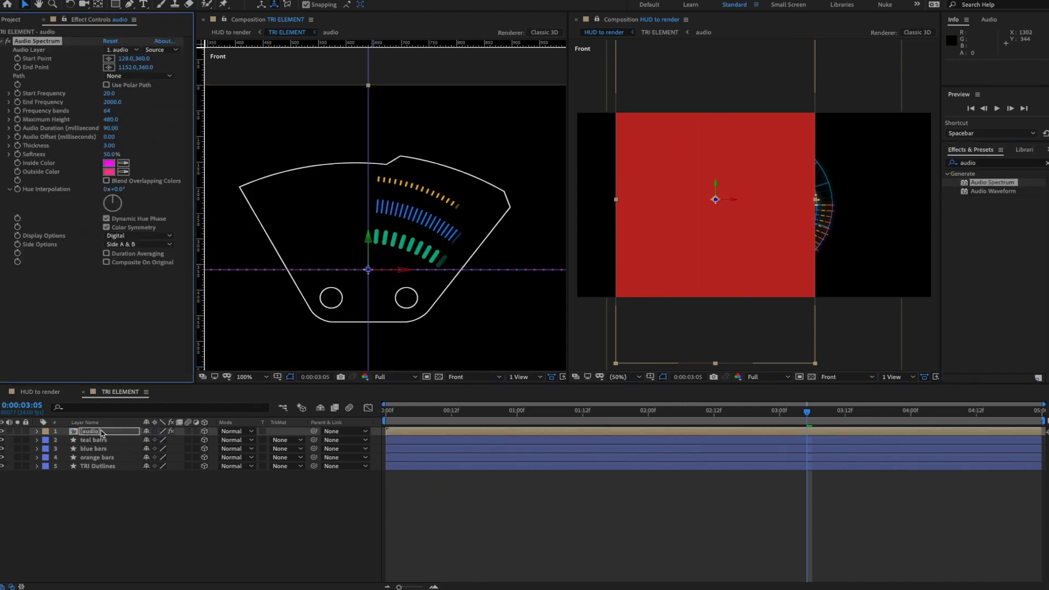
scroll(386, 243, down, 2)
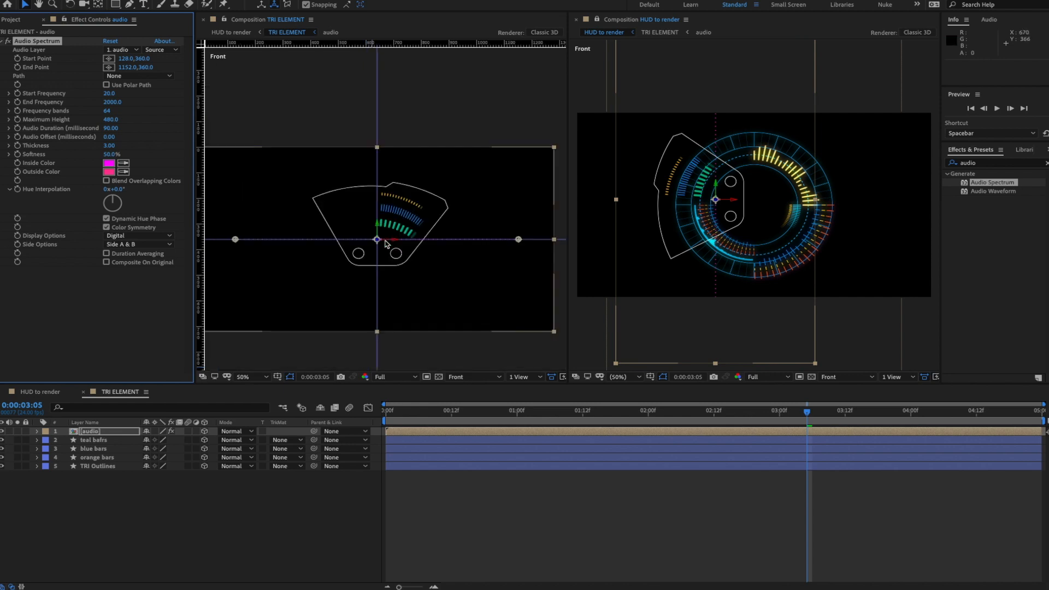
key(space)
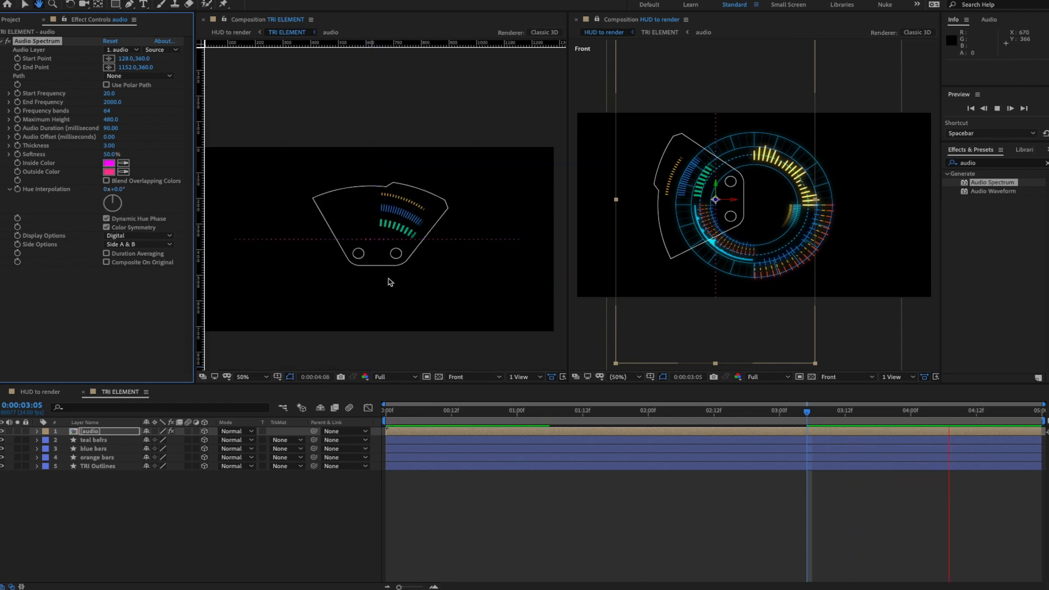
key(space)
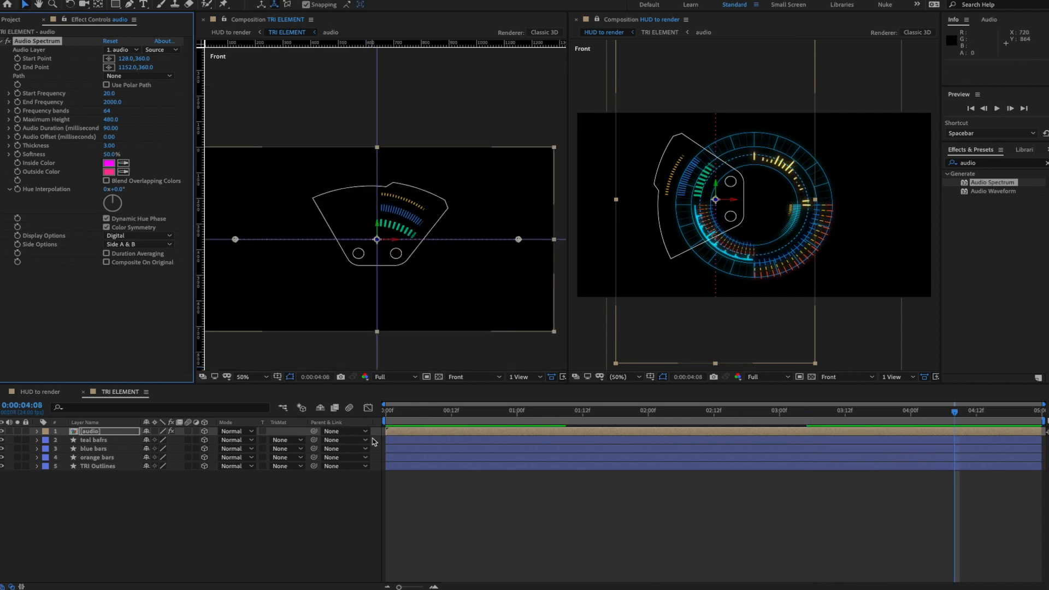
double_click(101, 436)
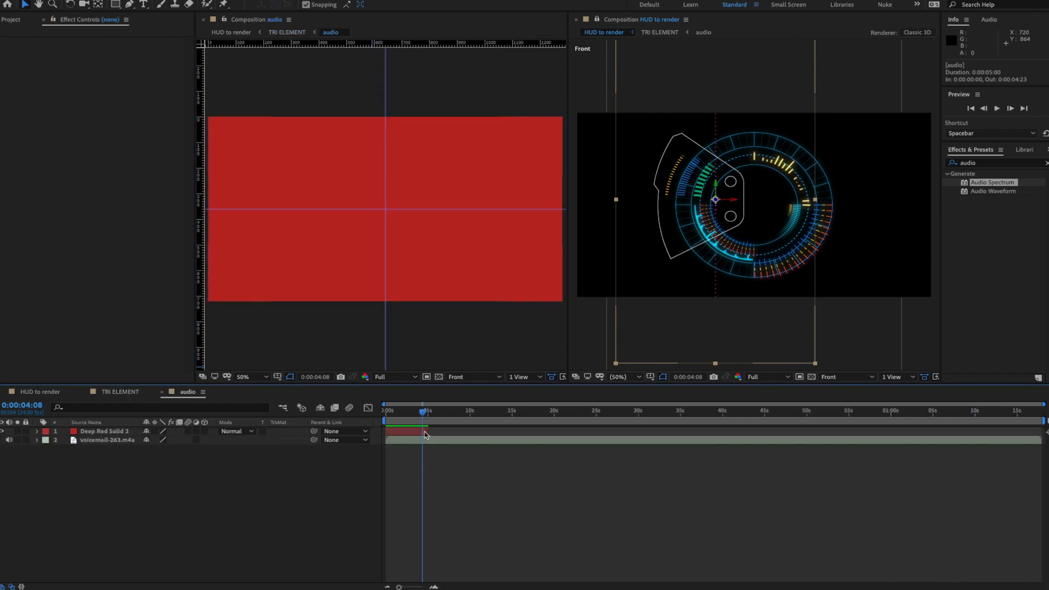
- Extend the red solid to about 1:12 and shift the voicemail audio about 1.5 s earlier
drag(427, 432, 993, 432)
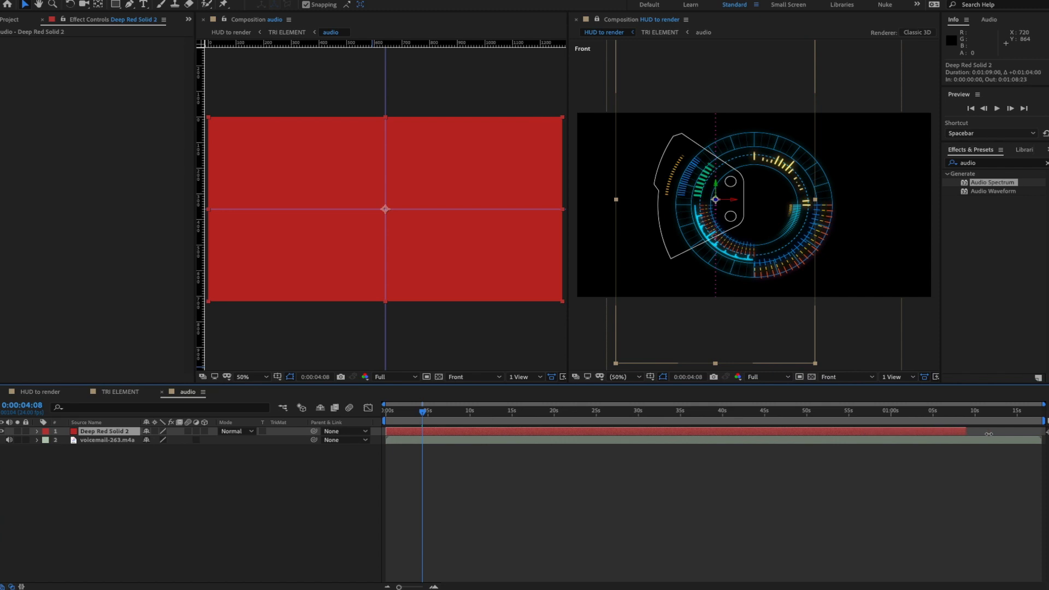
click(122, 440)
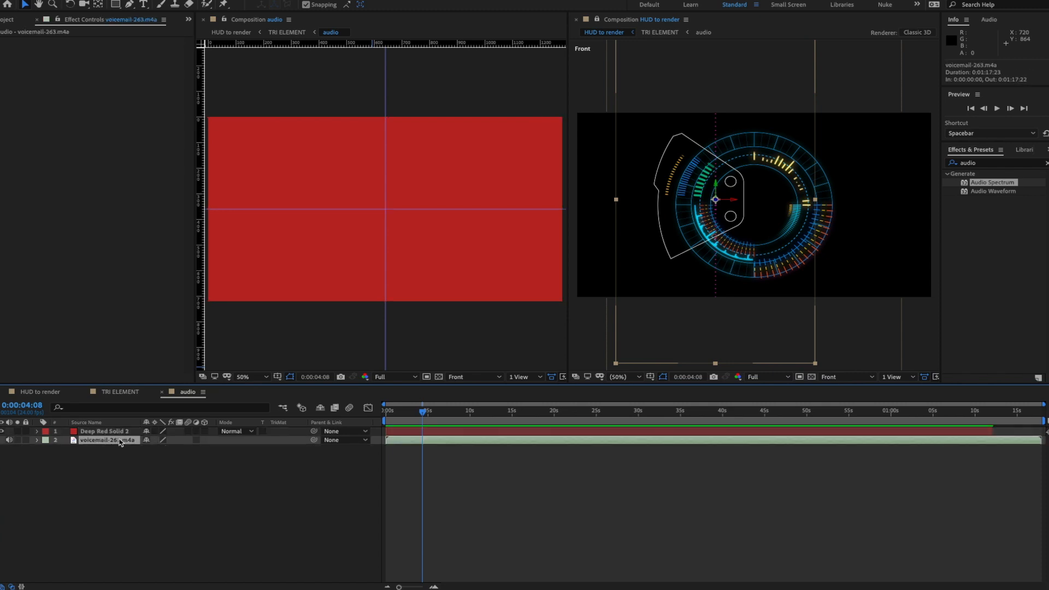
key(l)
key(l)
drag(487, 445, 472, 443)
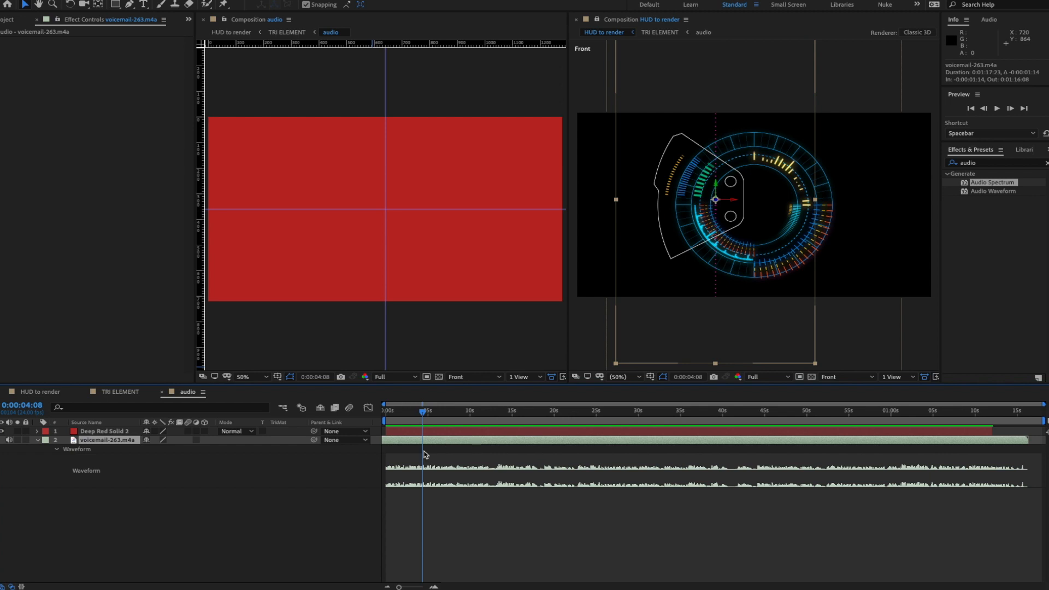
drag(388, 410, 357, 411)
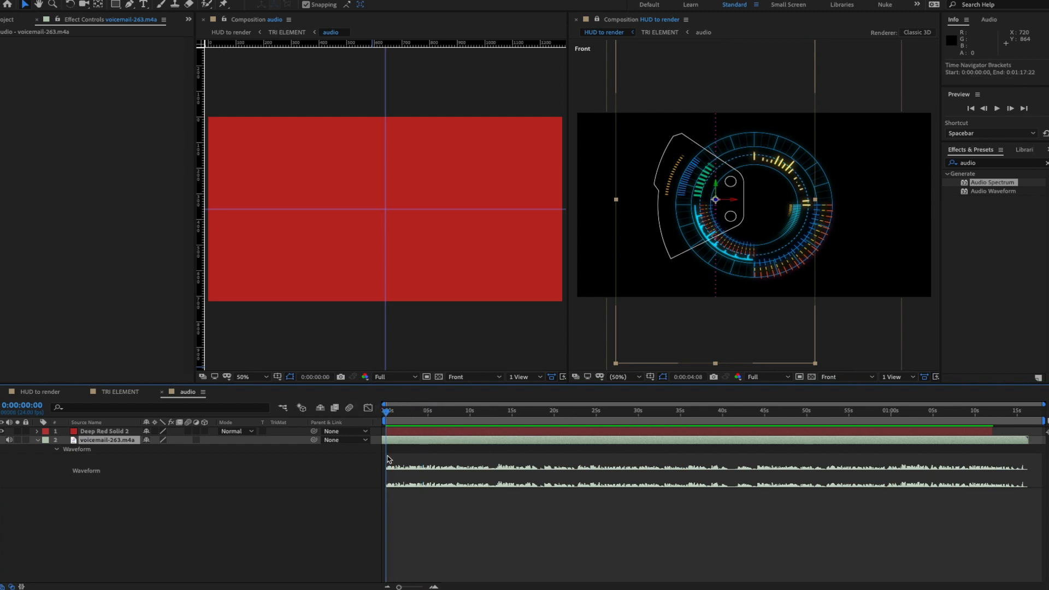
click(161, 392)
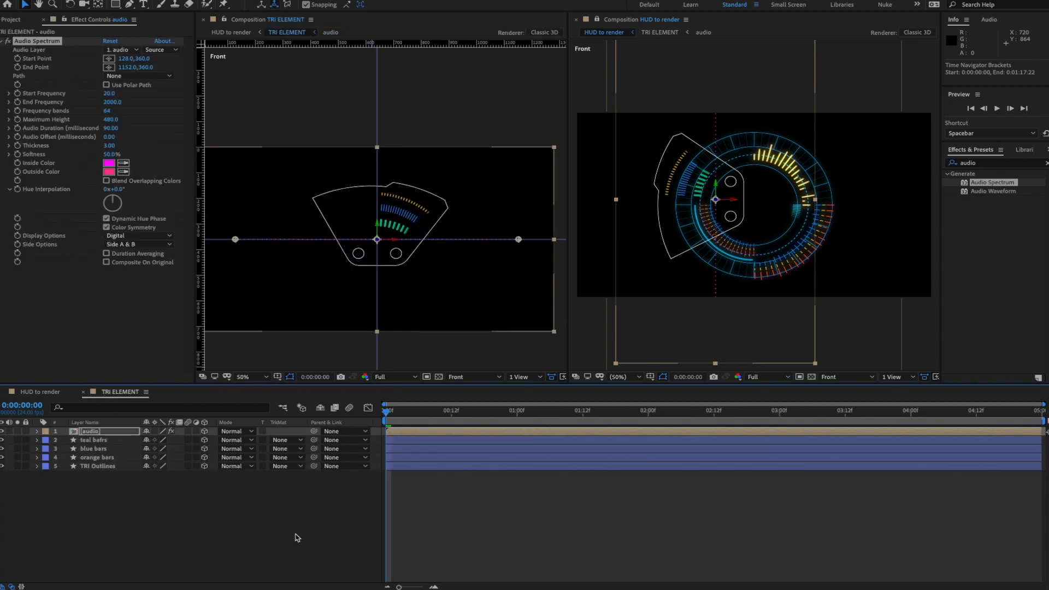
- Centre the triangle element in the viewer, preview the spectrum animation, and zoom to 50%
scroll(407, 280, up, 1)
key(h)
drag(399, 279, 438, 243)
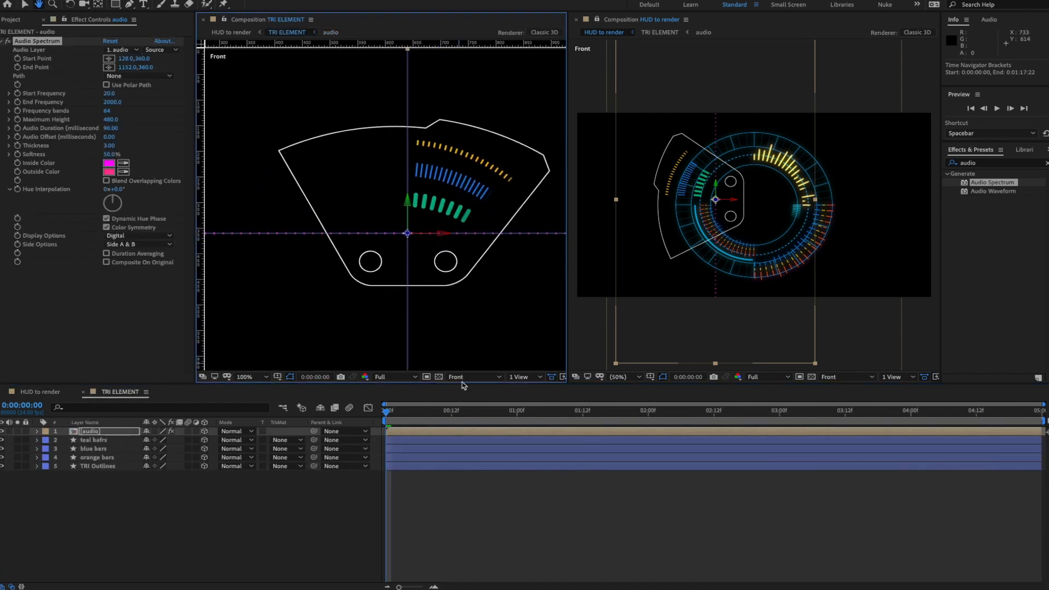
key(space)
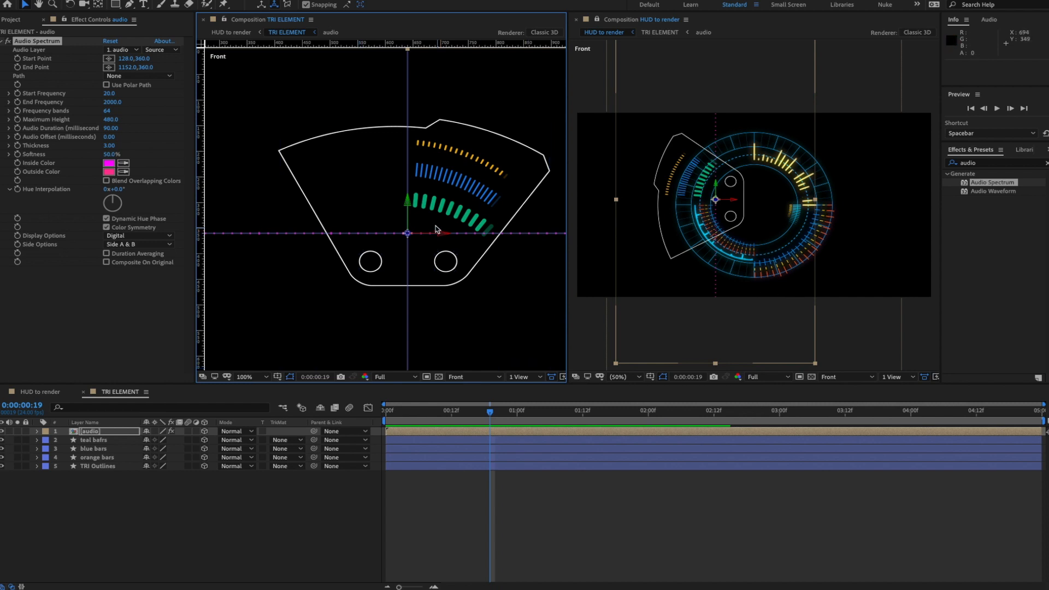
key(comma)
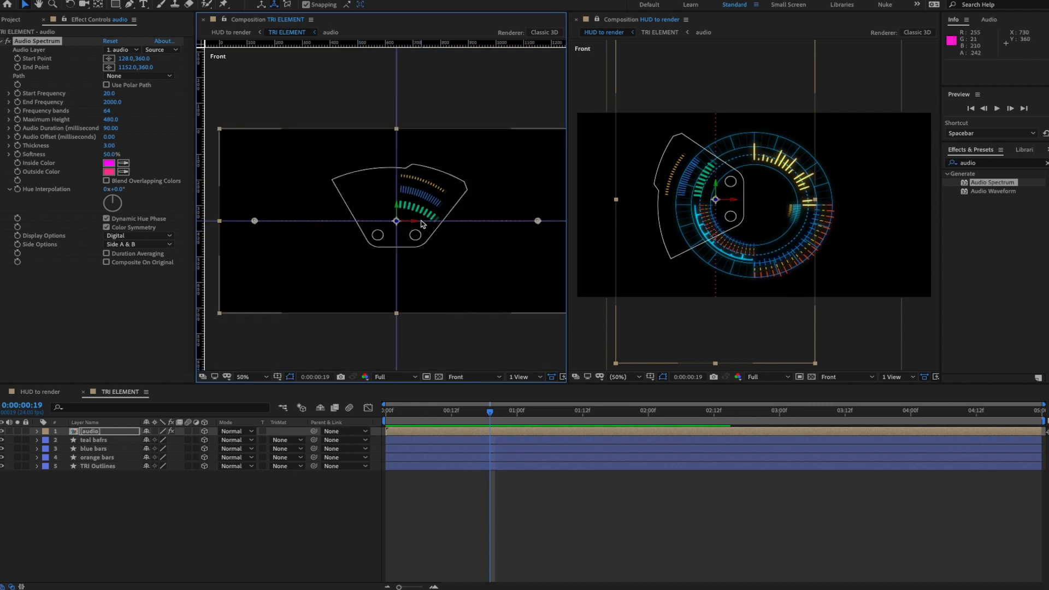
click(165, 505)
click(90, 432)
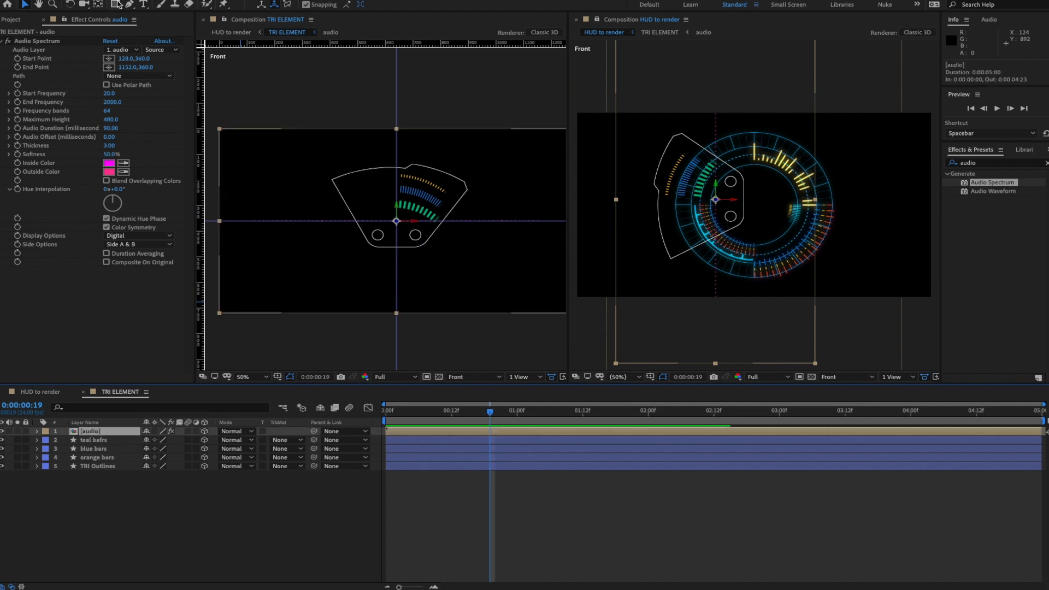
drag(116, 4, 141, 27)
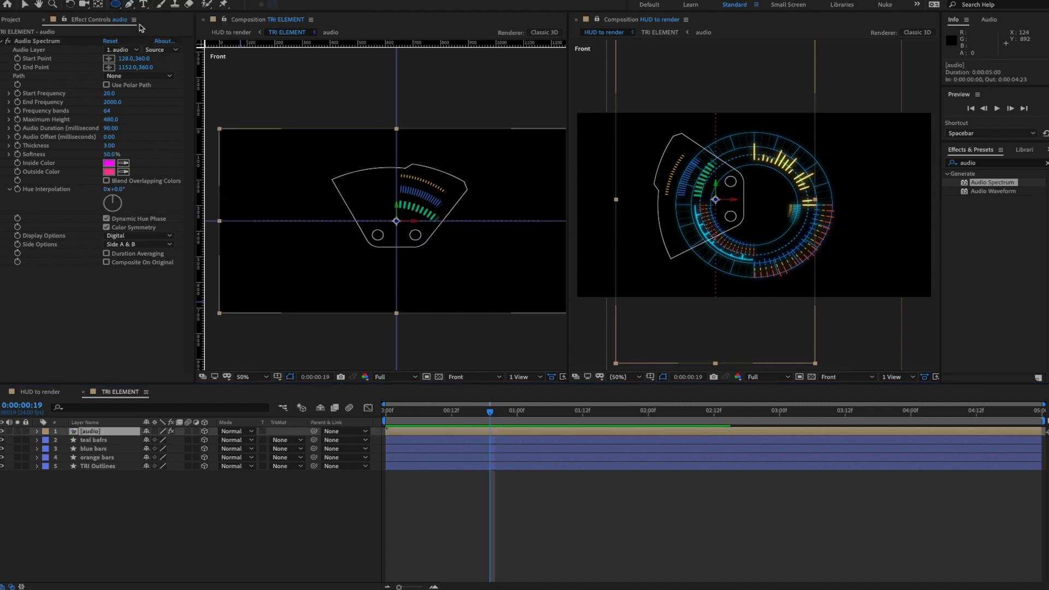
- Draw an ellipse mask on the audio layer, then scale and position it around the triangle
drag(350, 184, 463, 269)
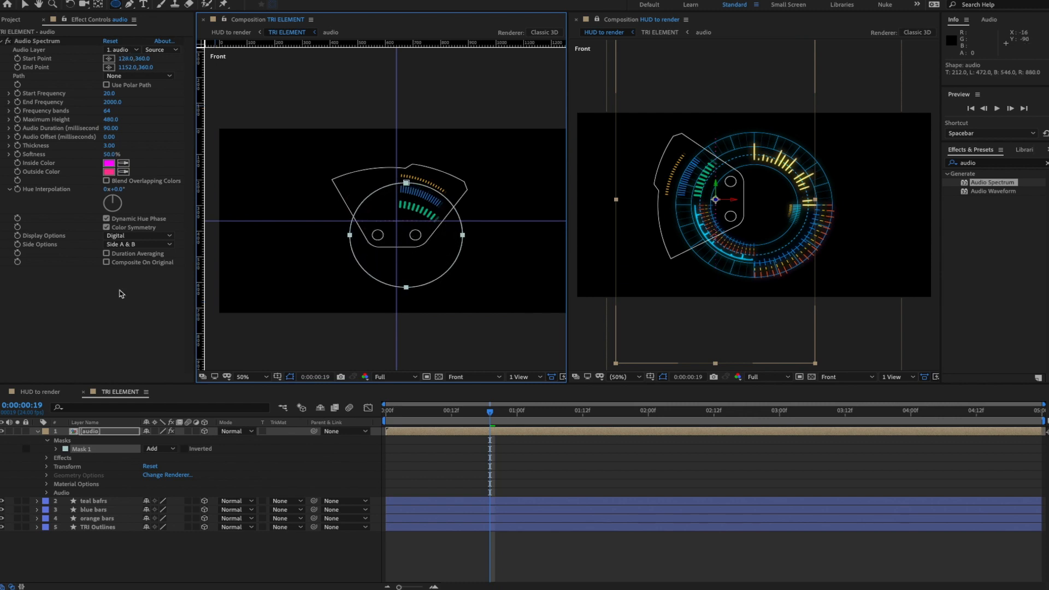
click(55, 449)
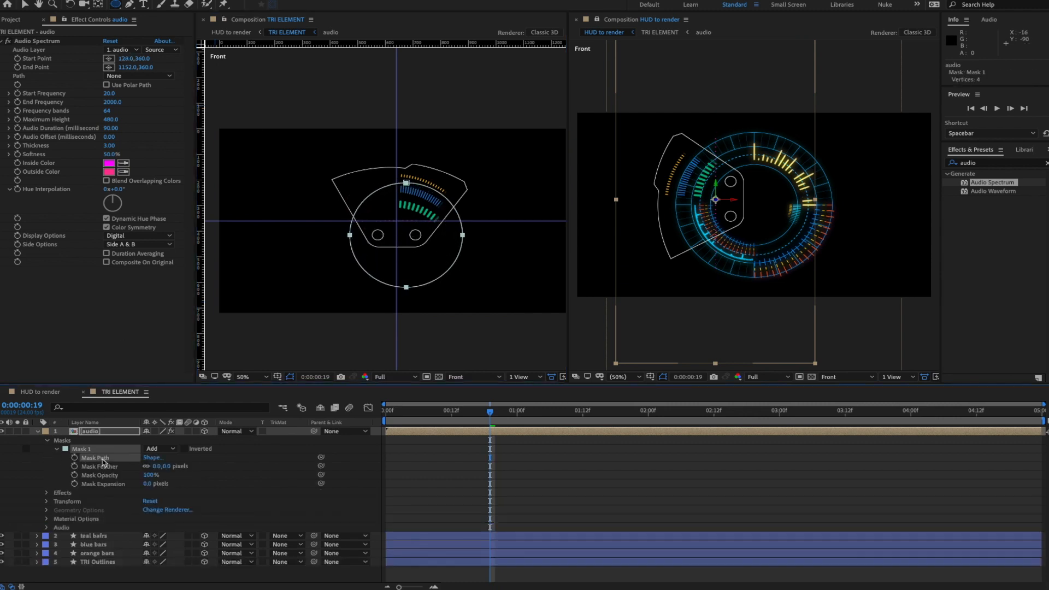
key(v)
double_click(407, 287)
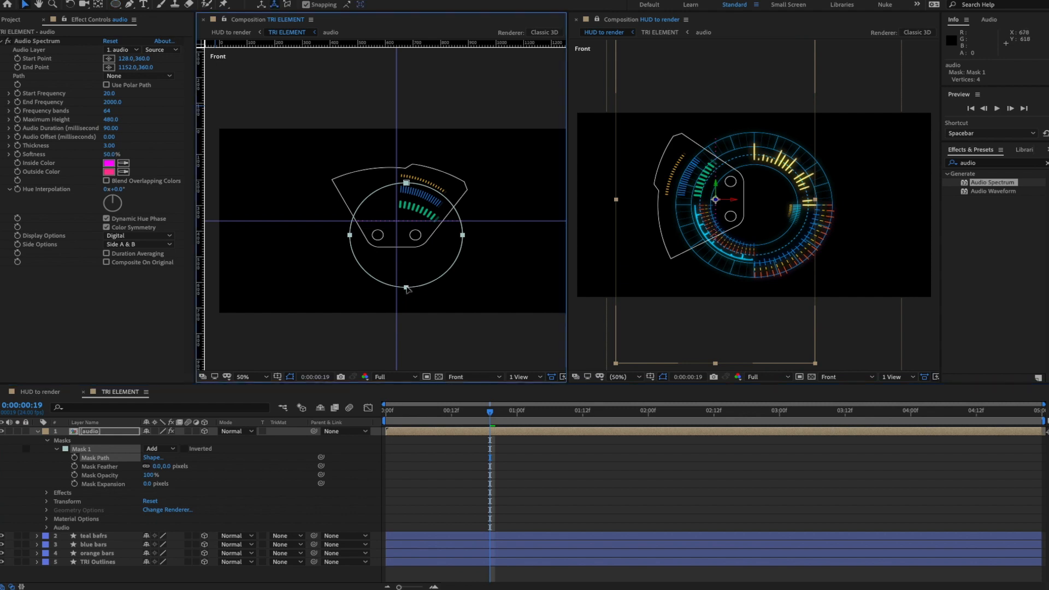
drag(430, 262, 428, 257)
key(period)
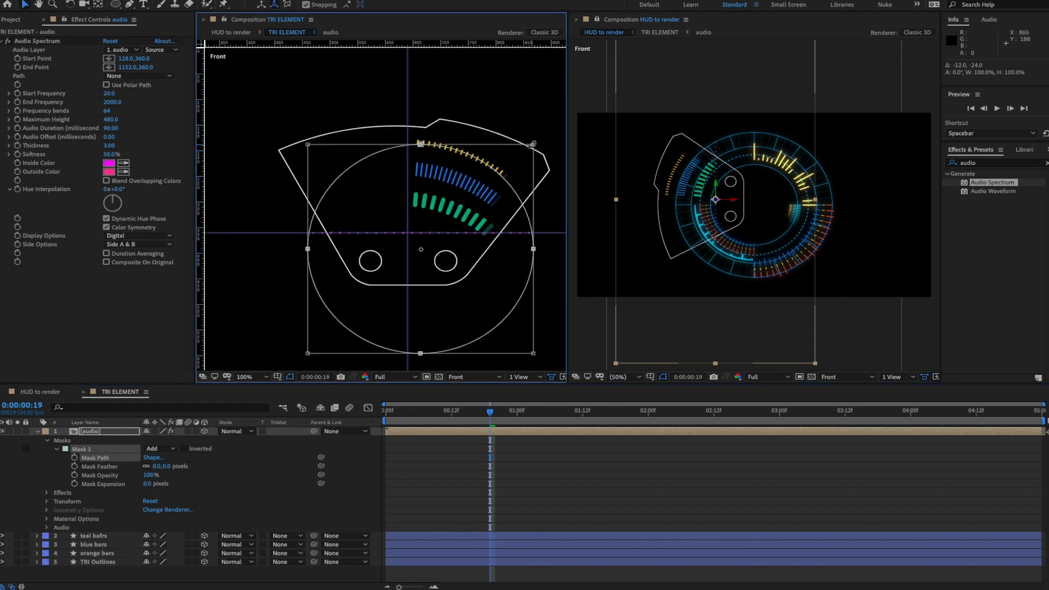
drag(531, 144, 549, 131)
drag(473, 186, 415, 121)
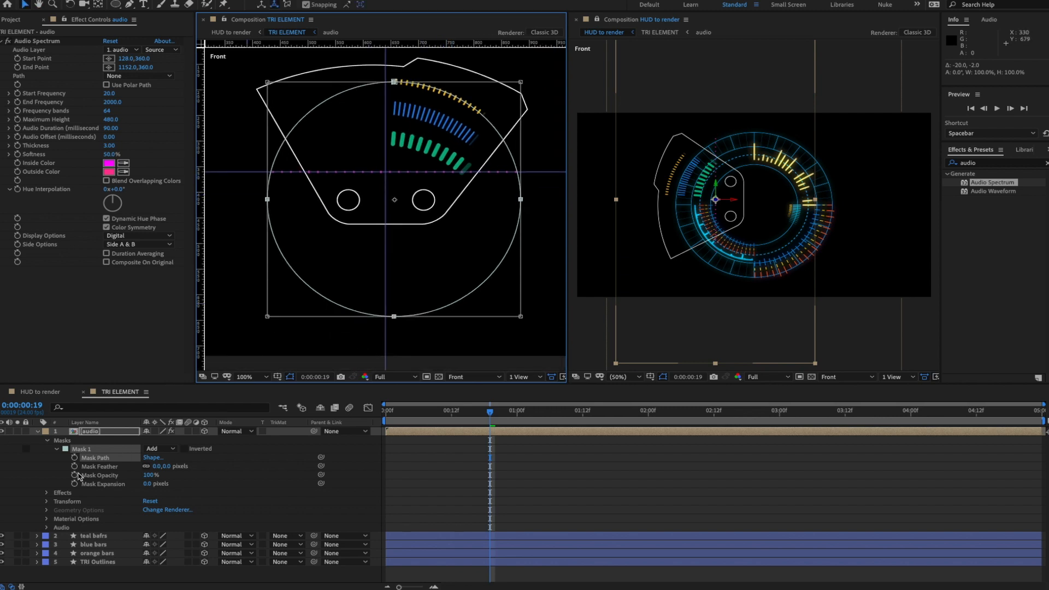
key(Return)
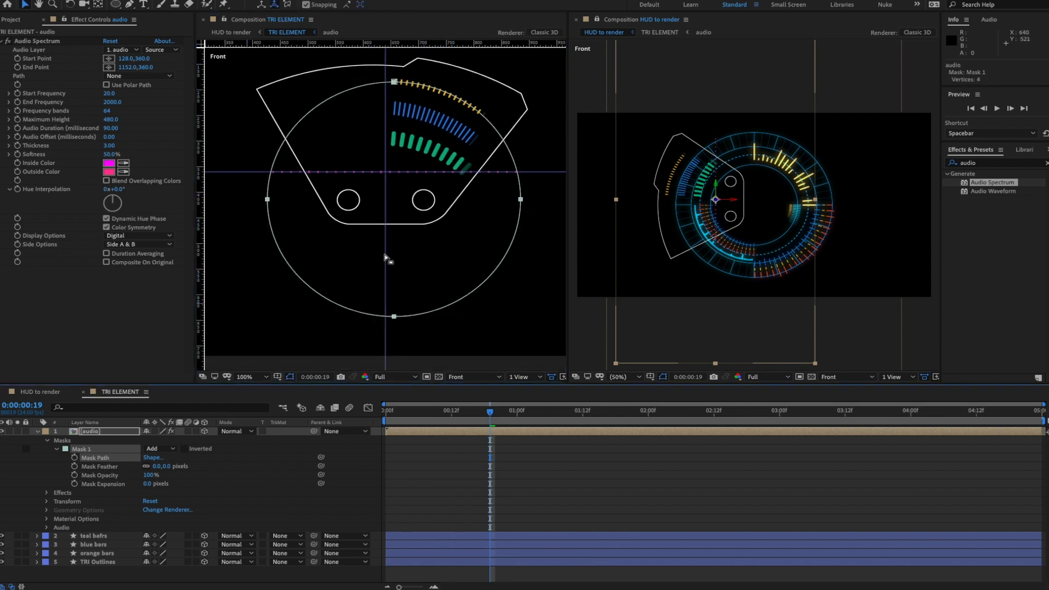
- Make the mask path open and delete its bottom and right vertices, leaving a two-point arc
click(393, 316)
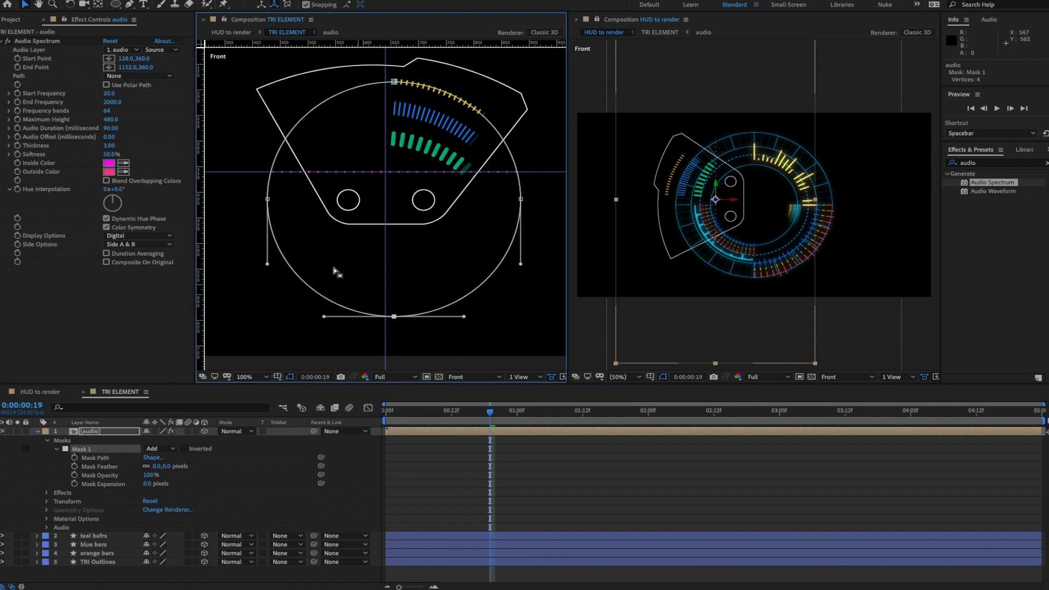
click(268, 200)
click(201, 0)
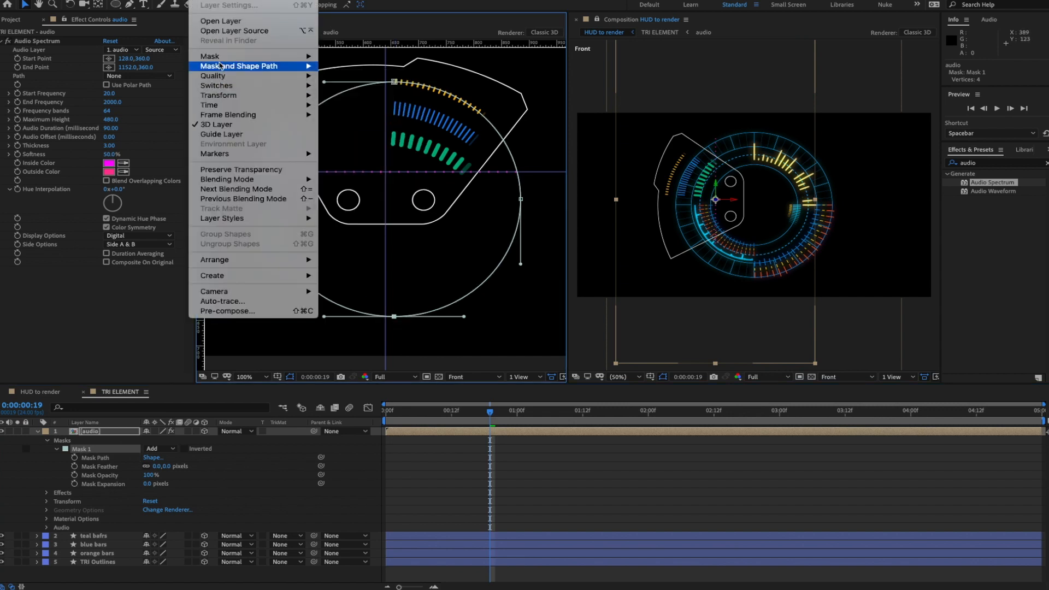
click(344, 75)
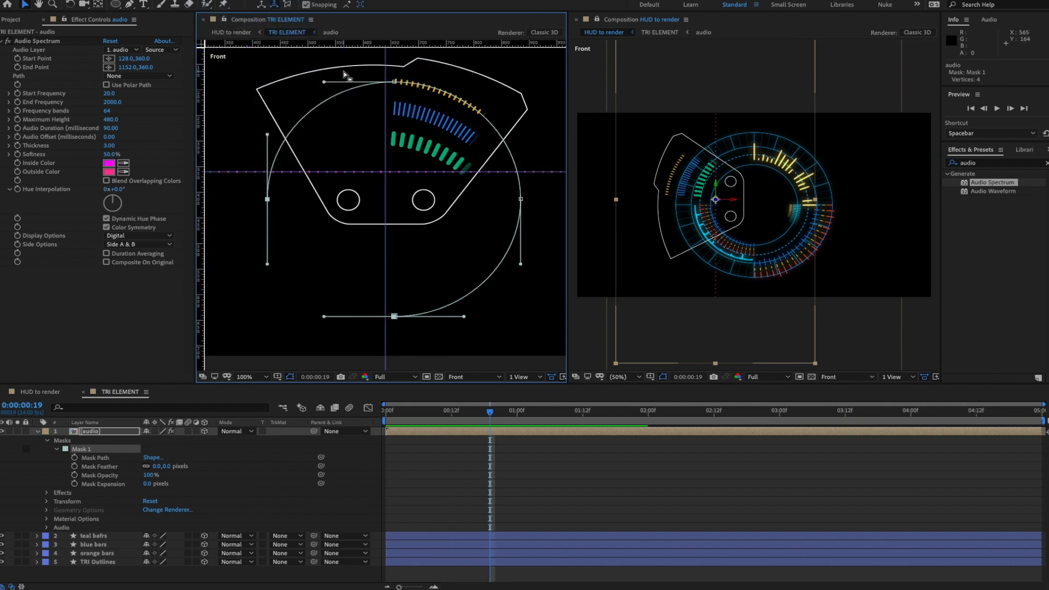
click(394, 317)
click(395, 317)
key(Delete)
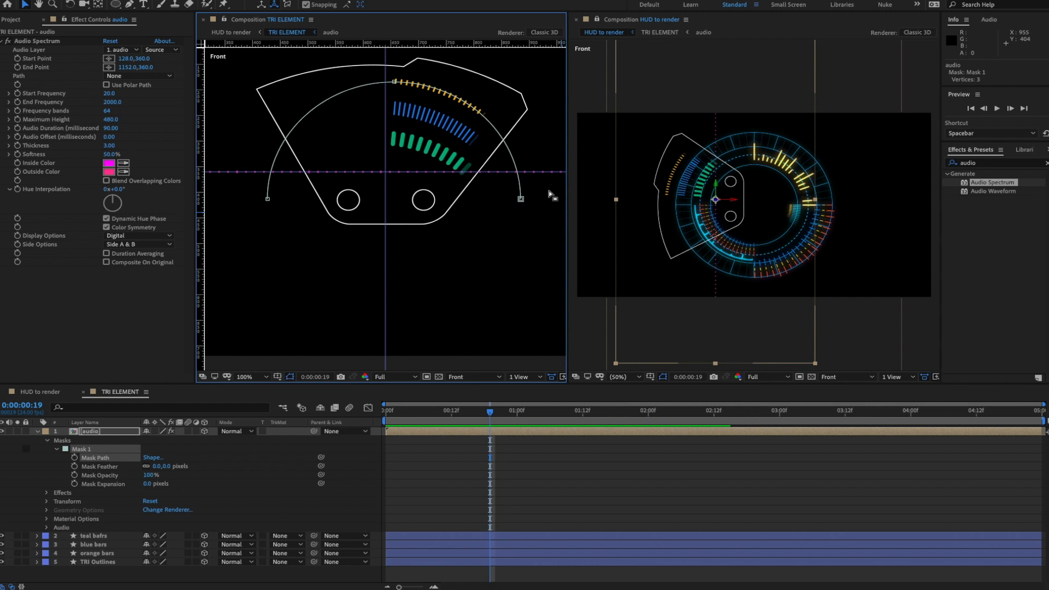
click(520, 200)
key(Delete)
click(42, 43)
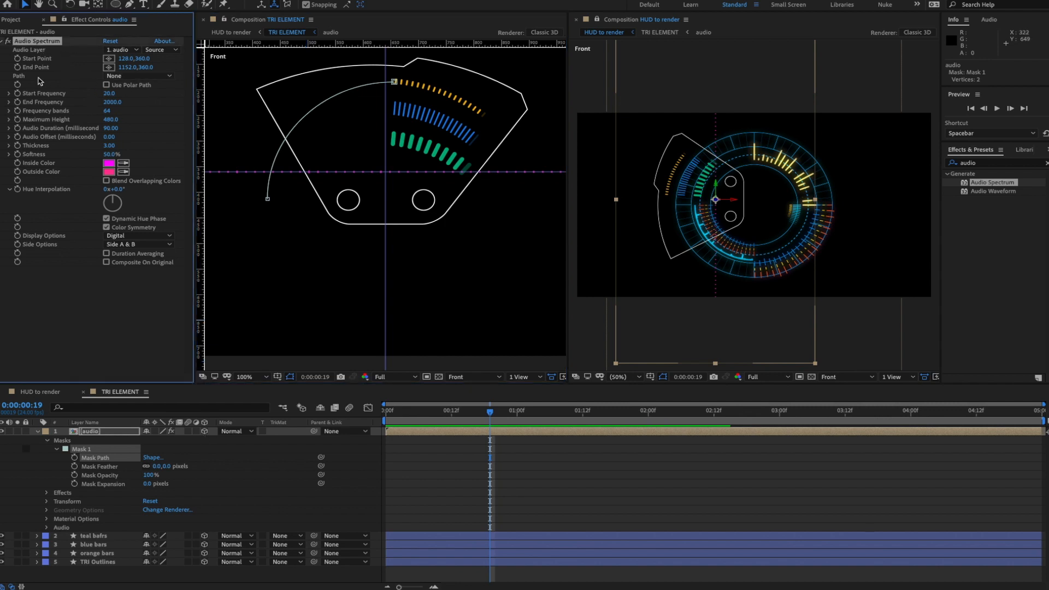
- Set the Audio Spectrum path to Mask 1 and preview the pink arc
click(135, 81)
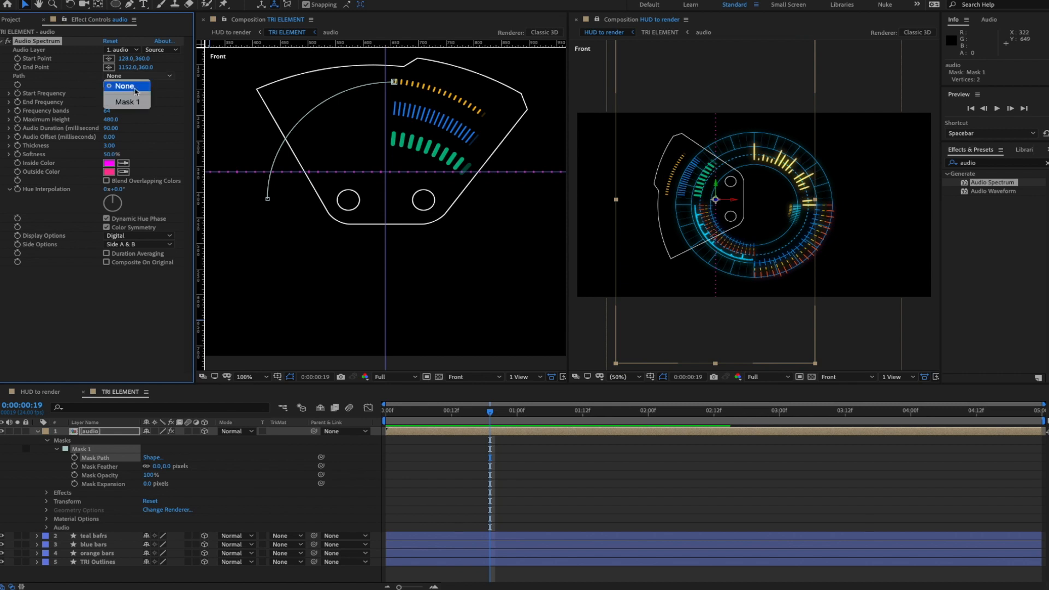
click(136, 108)
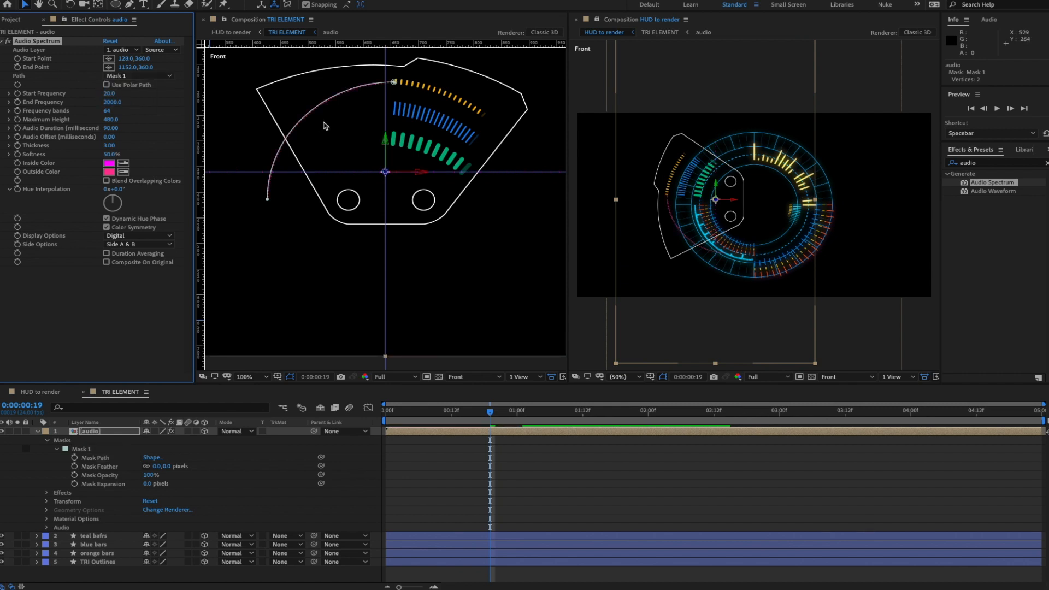
key(space)
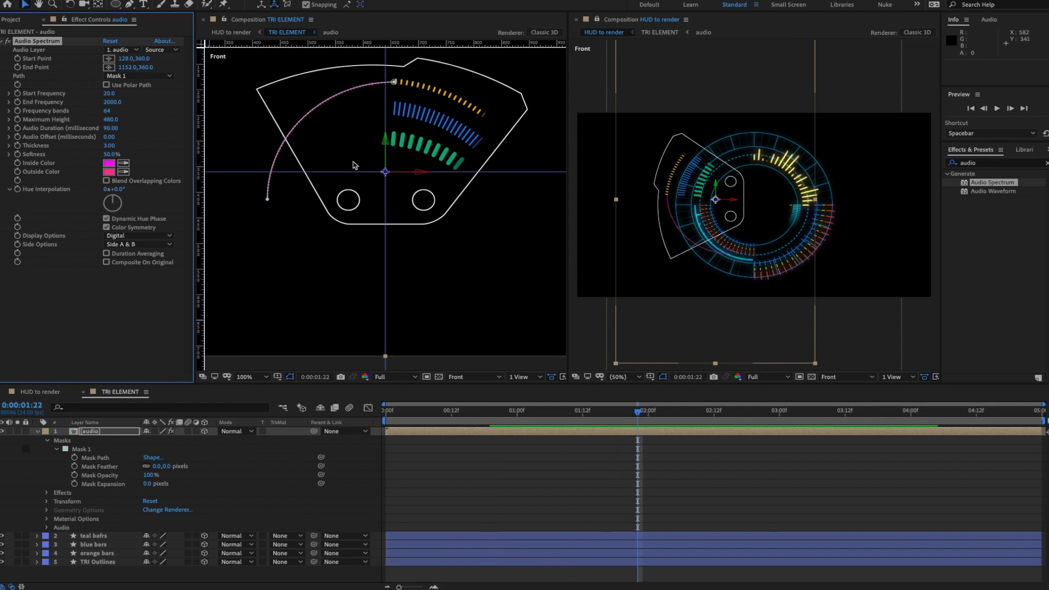
scroll(353, 165, up, 3)
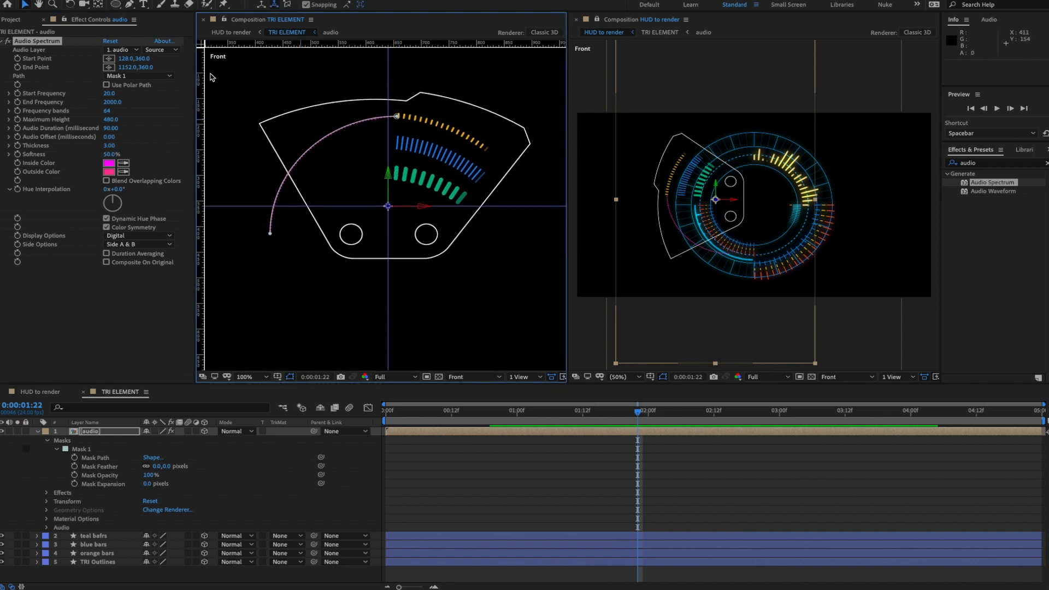
- Add a third point on the mask arc and delete its bottom end point
click(130, 4)
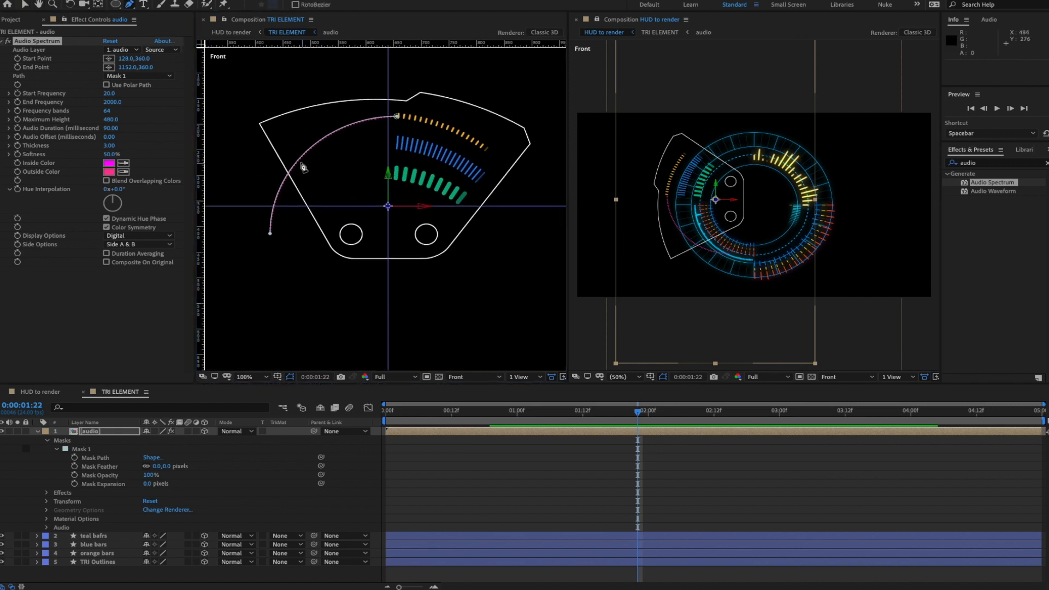
click(303, 156)
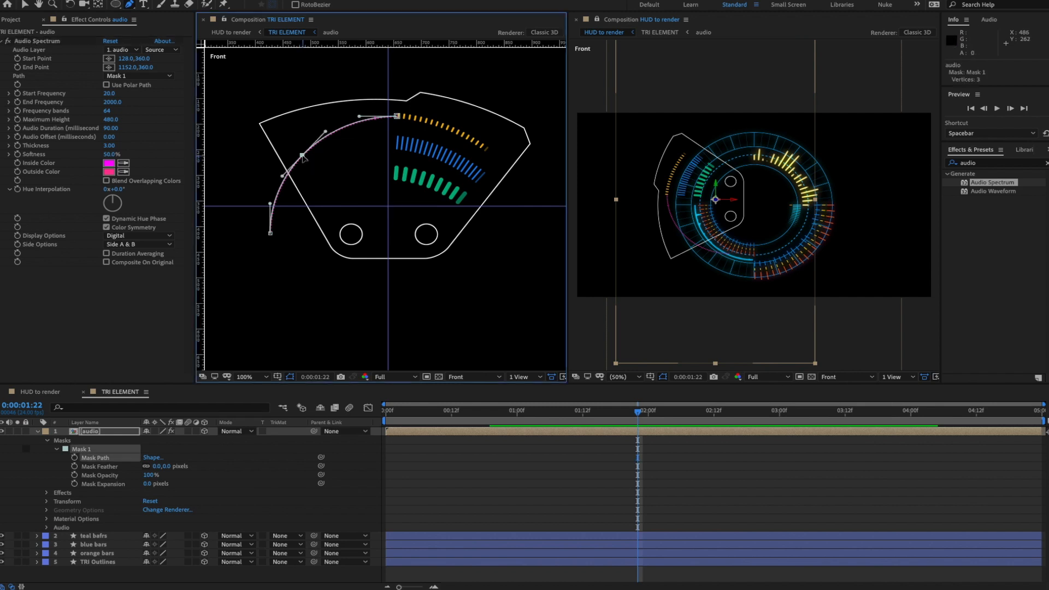
click(271, 234)
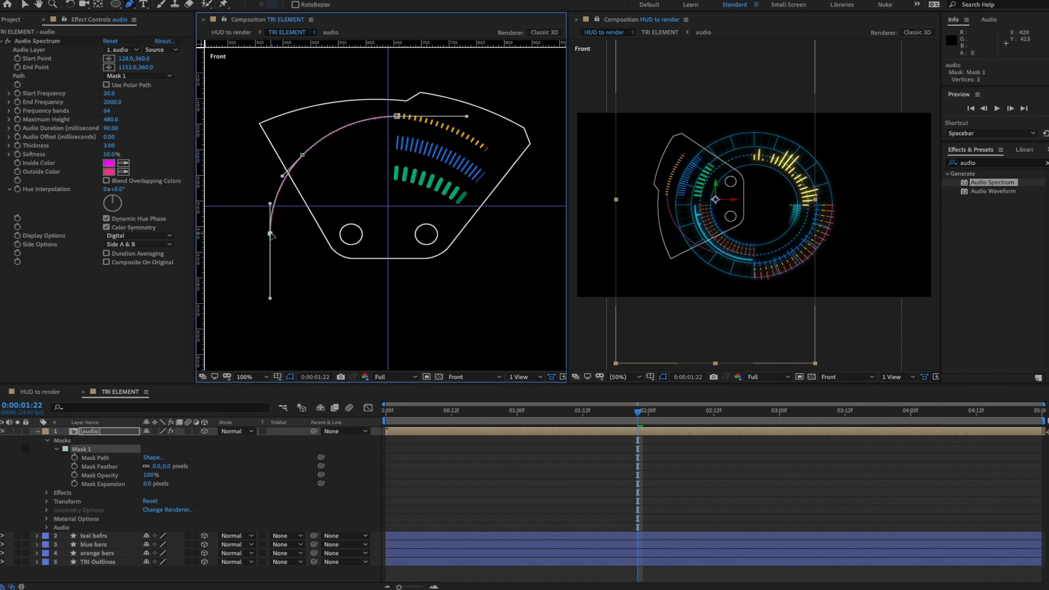
key(Delete)
- Shift both remaining mask points slightly left together
click(26, 5)
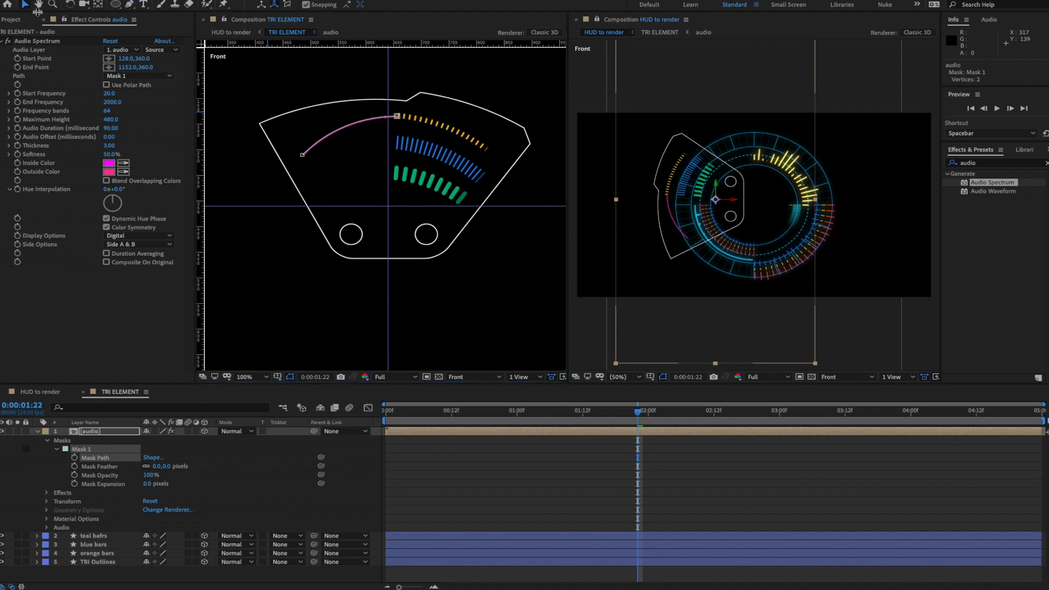
click(396, 117)
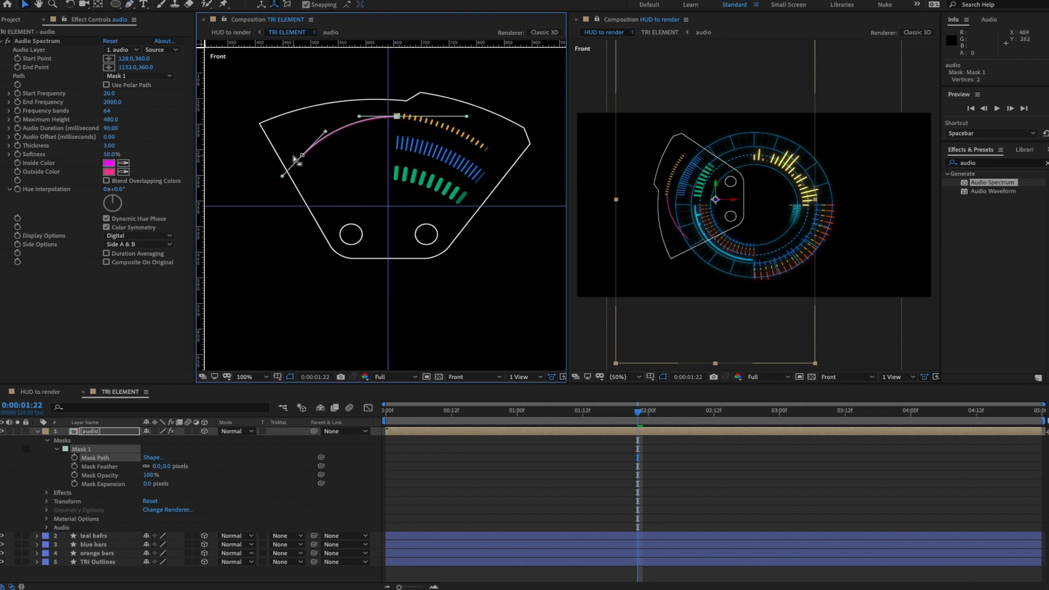
click(98, 460)
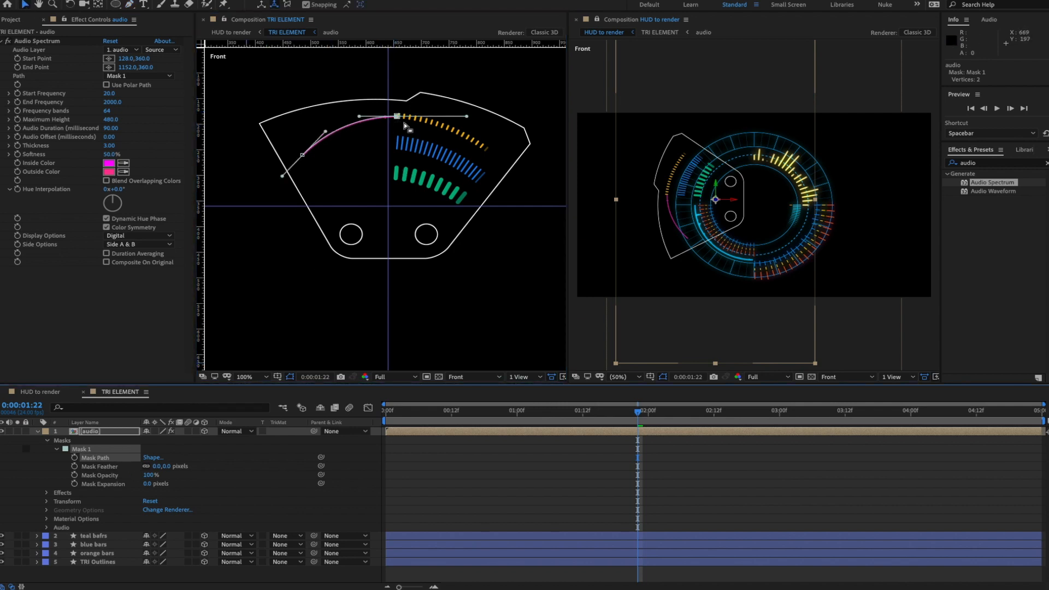
drag(397, 117, 381, 116)
key(ctrl+z)
drag(401, 119, 376, 116)
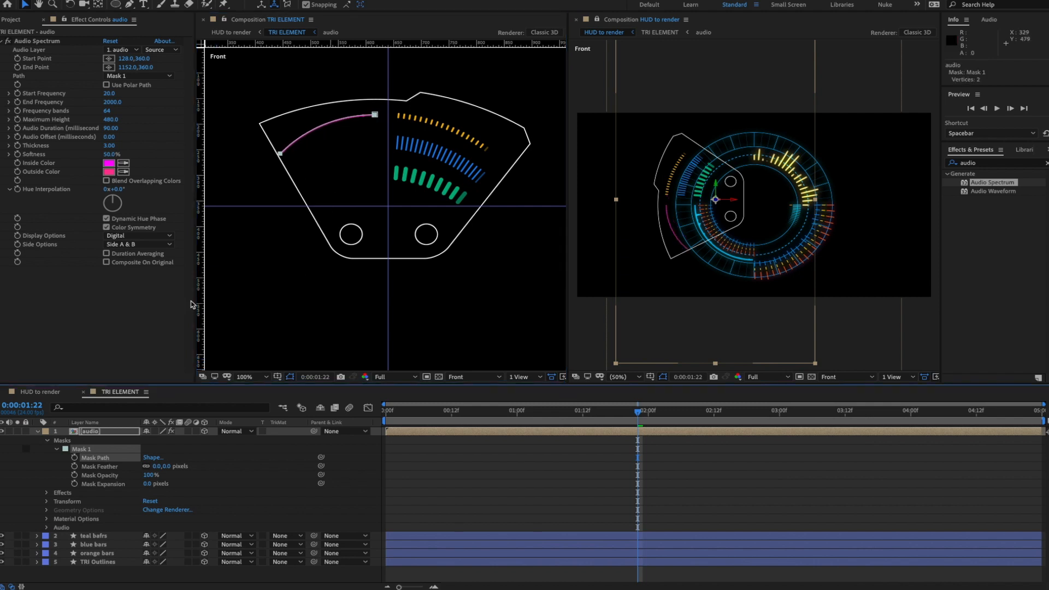
- Try Side A, settle on Side B, and scrub Maximum Height to 2160, previewing each
click(147, 245)
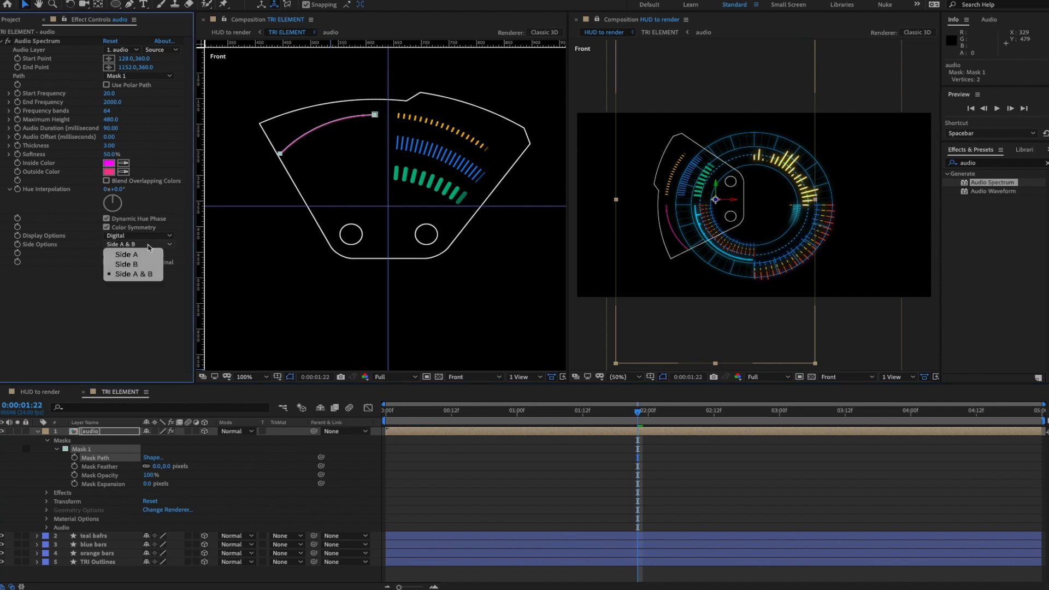
click(143, 256)
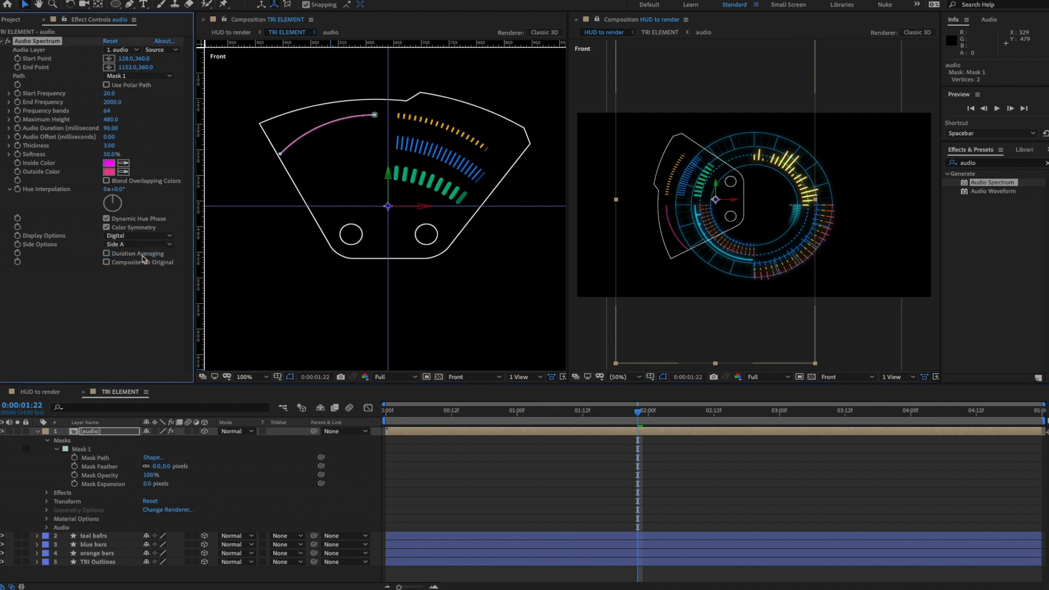
key(space)
key(space)
key(space)
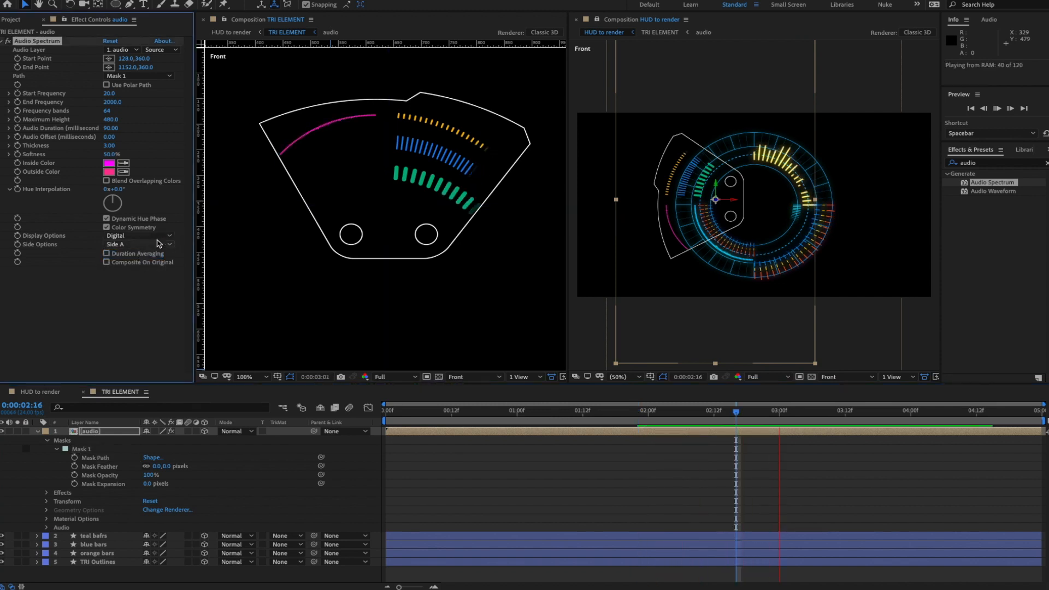
key(space)
click(151, 244)
click(127, 265)
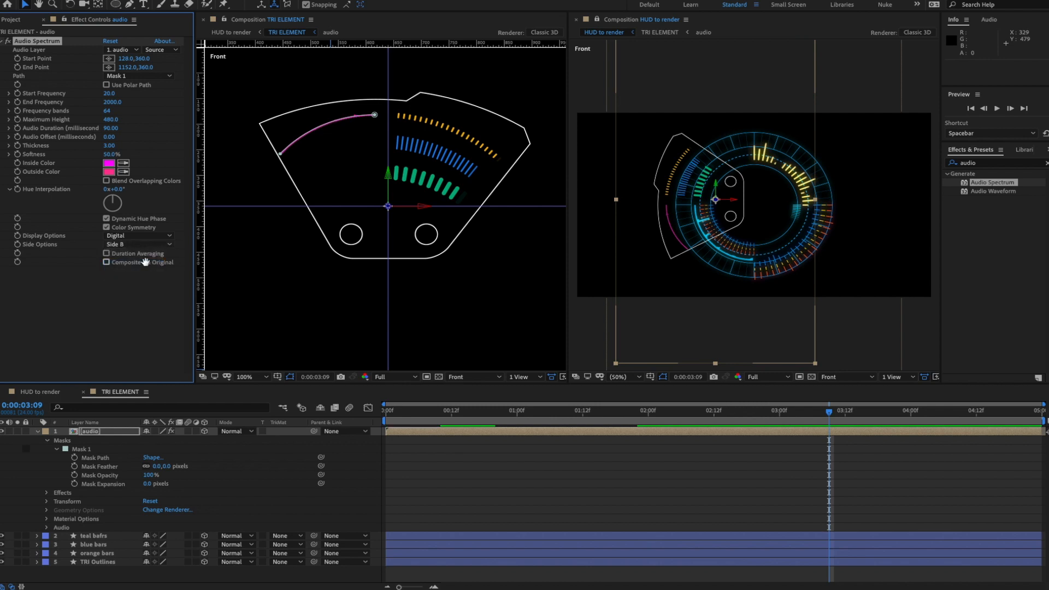
key(space)
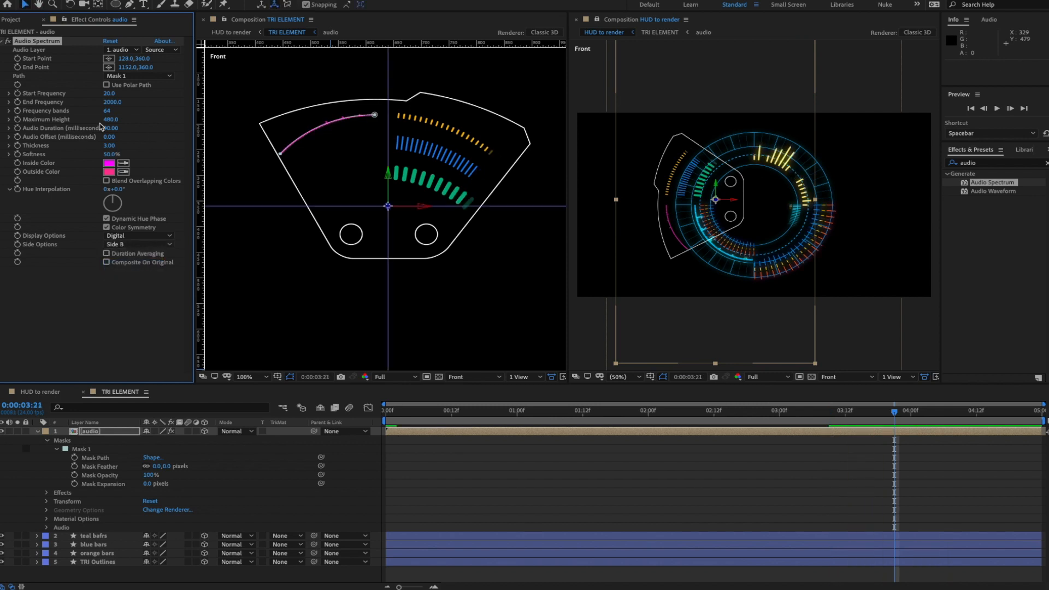
drag(111, 120, 210, 119)
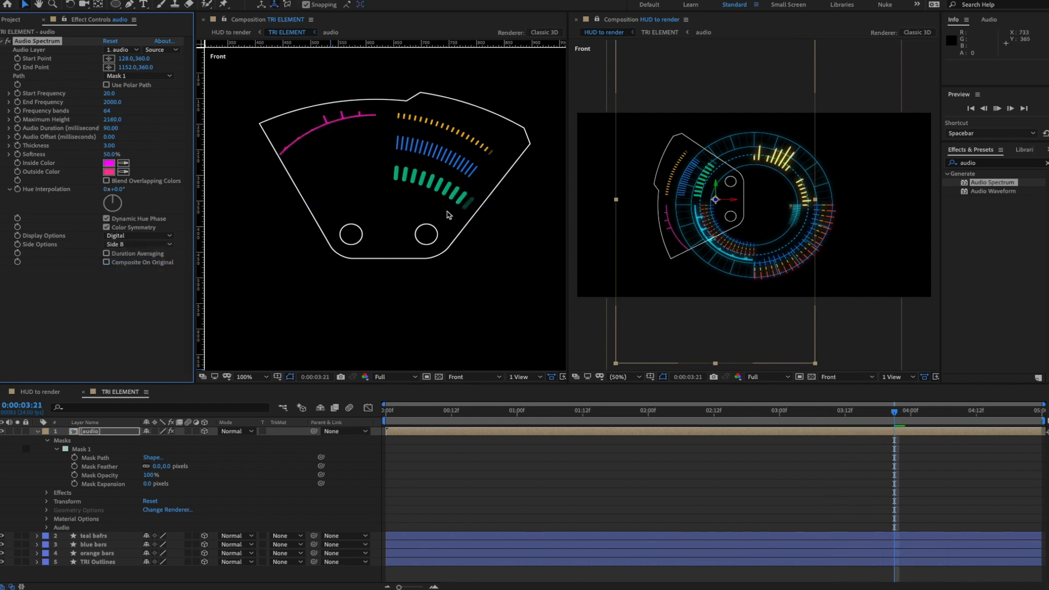
key(space)
key(space)
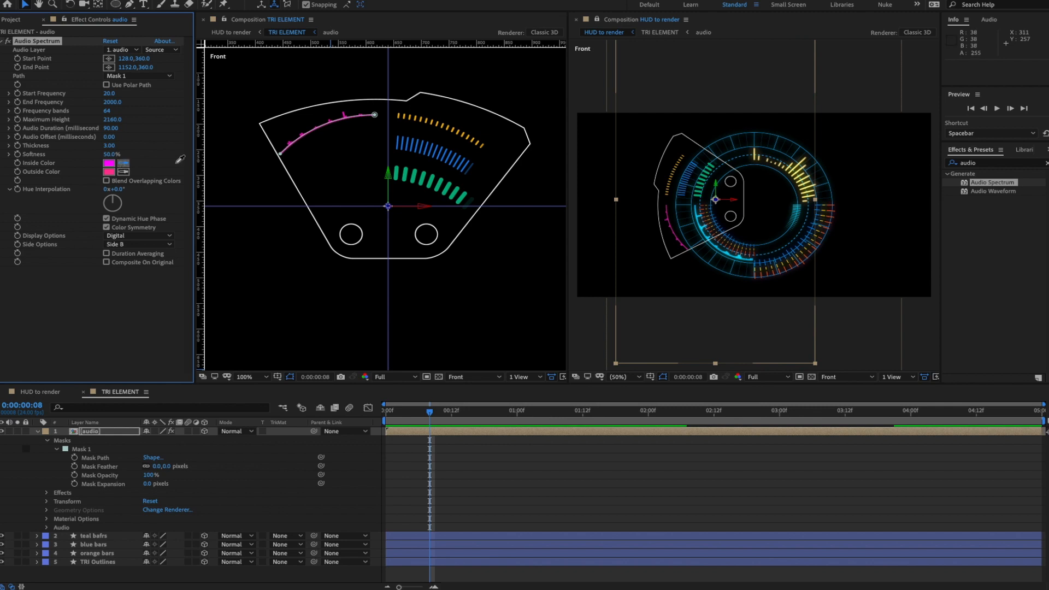
- Set Inside Color to teal 177F83 and eyedrop the same teal into Outside Color
click(109, 164)
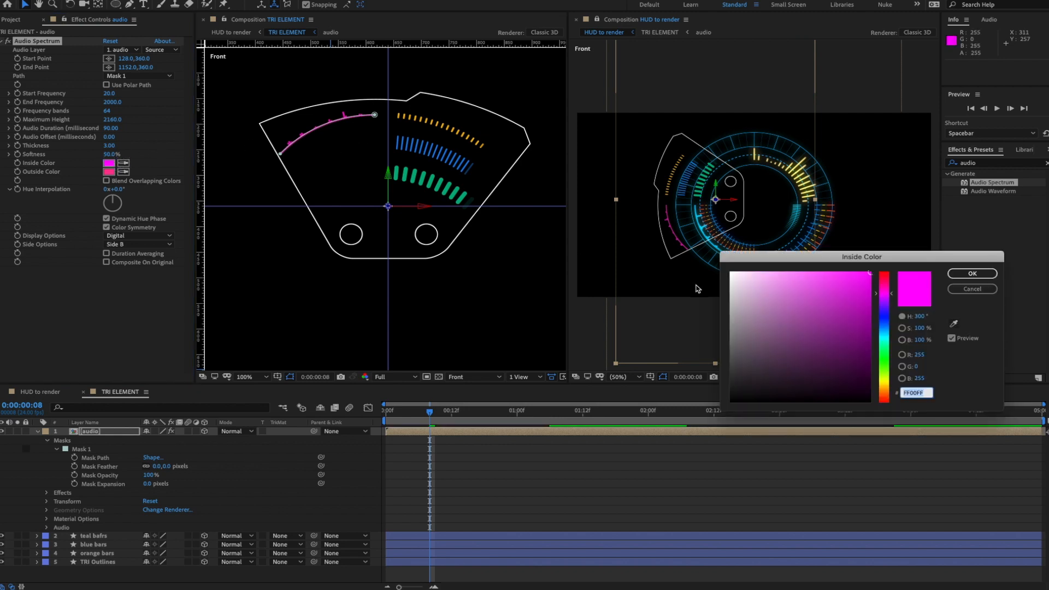
click(884, 336)
mouse_move(860, 313)
mouse_down()
mouse_move(846, 345)
mouse_move(846, 335)
mouse_up()
click(972, 274)
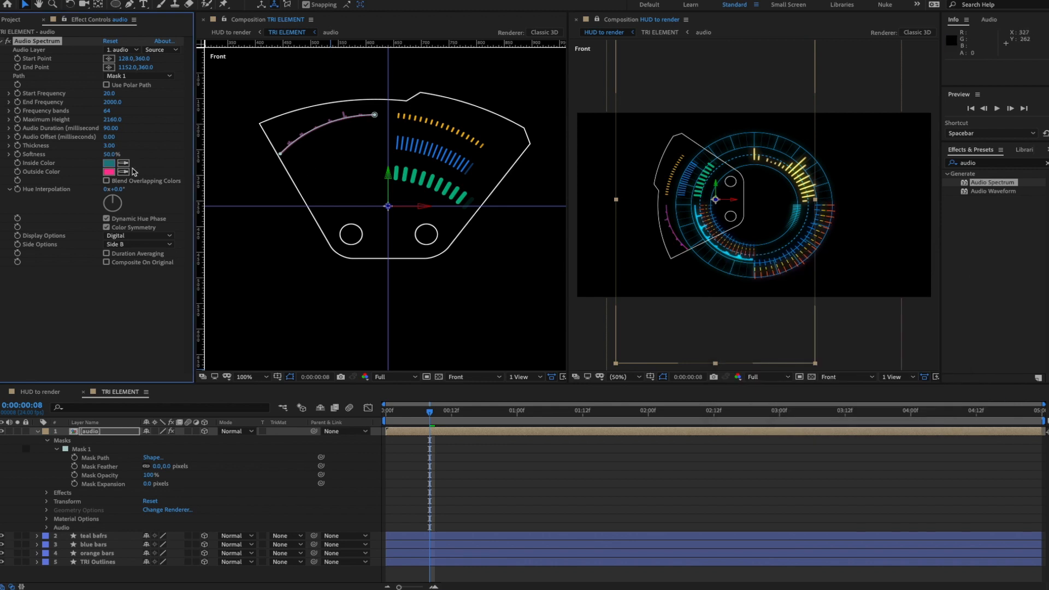
click(110, 163)
click(270, 459)
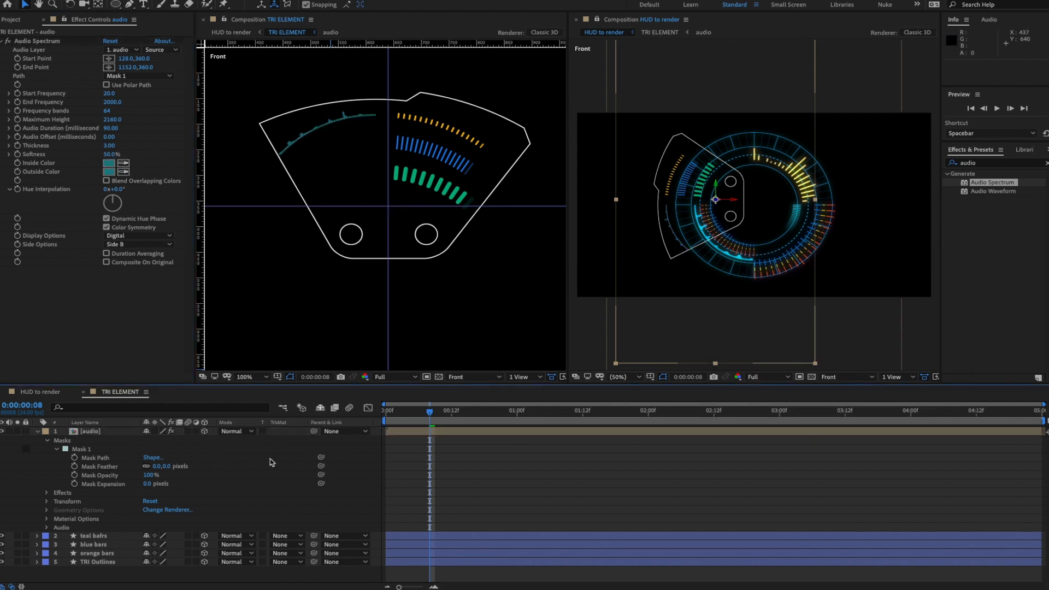
key(space)
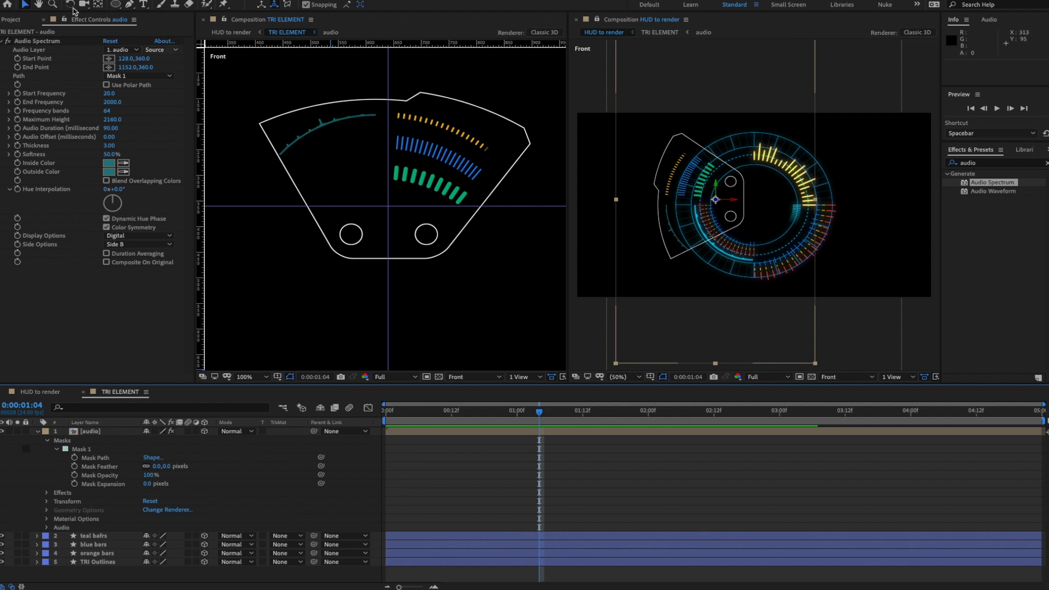
- Add a point to the mask path, delete its lower end point, and preview
click(105, 460)
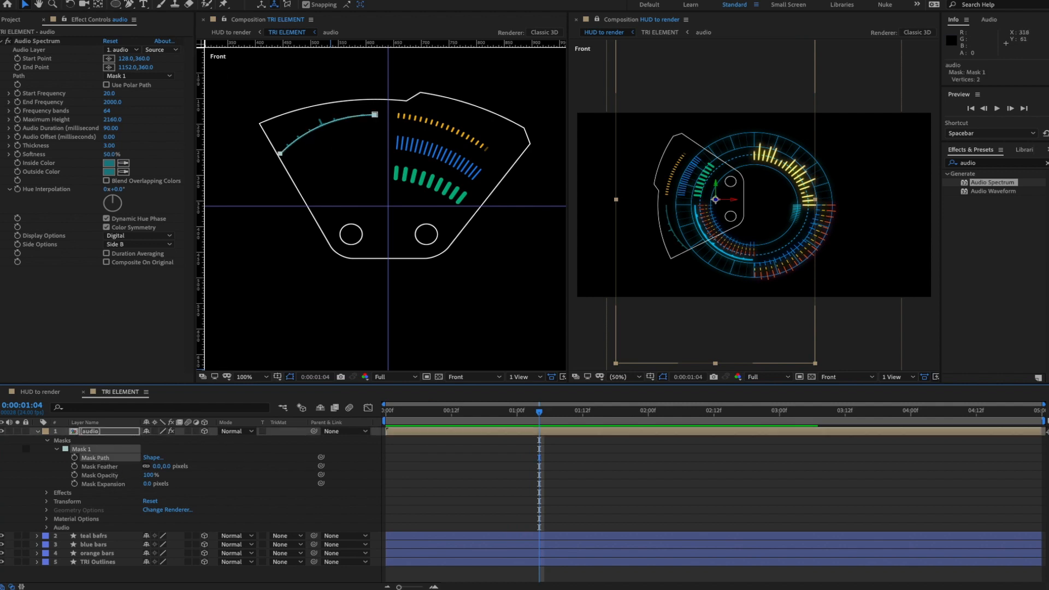
click(130, 4)
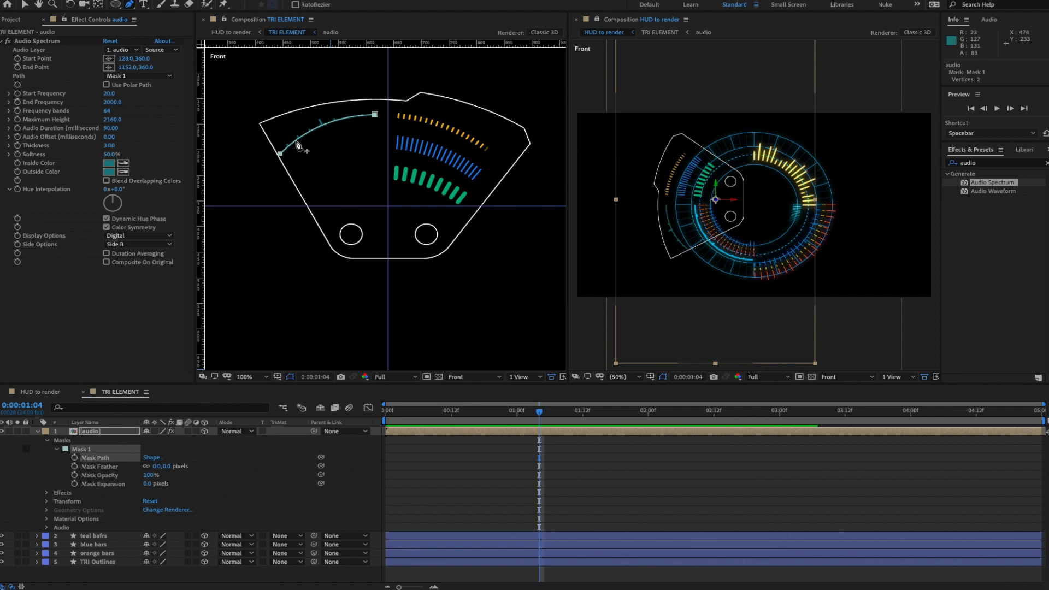
click(299, 141)
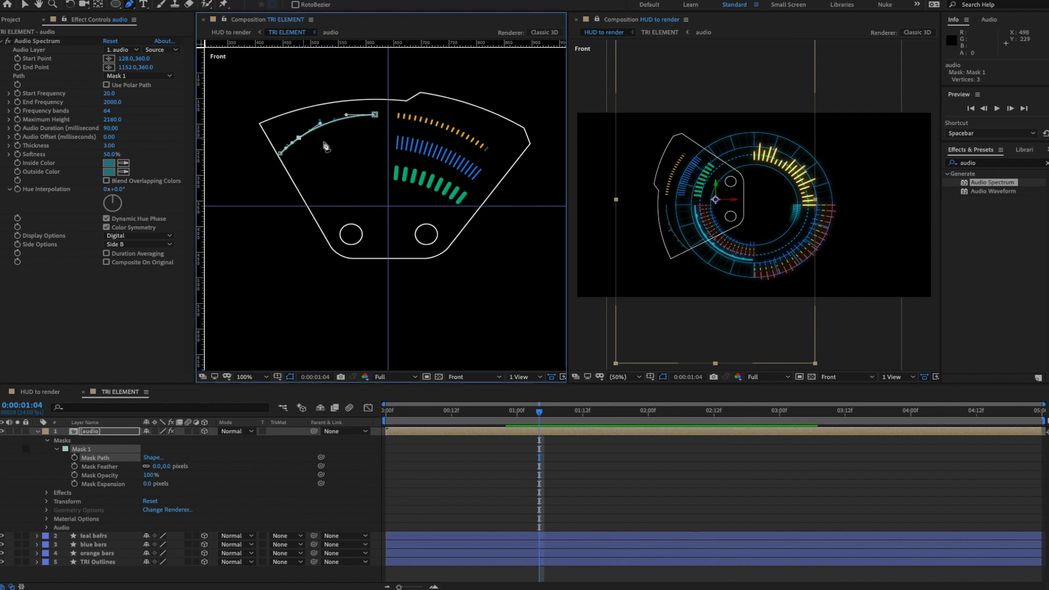
click(281, 154)
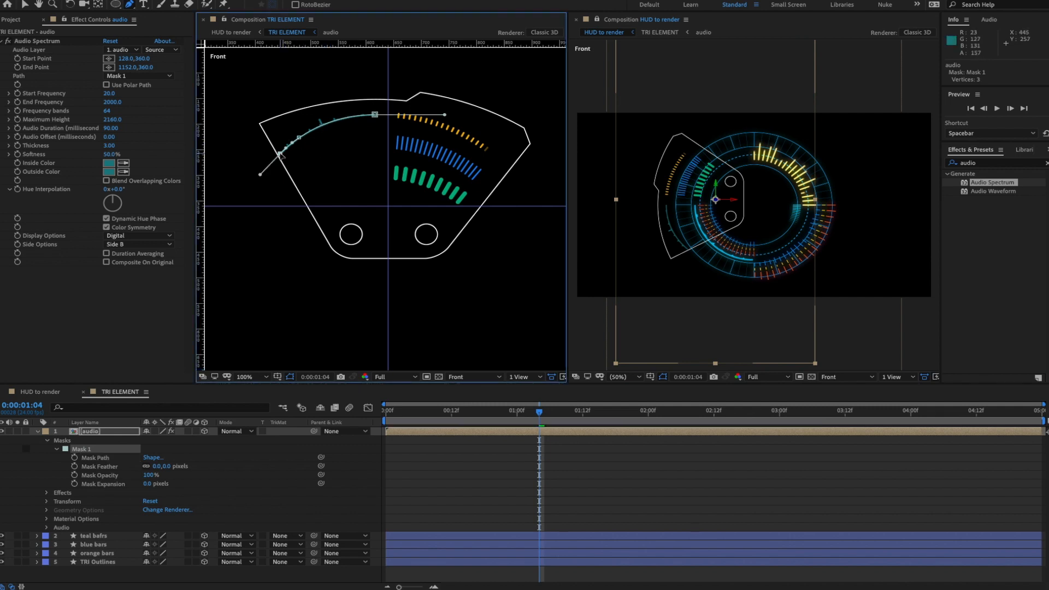
key(Delete)
key(space)
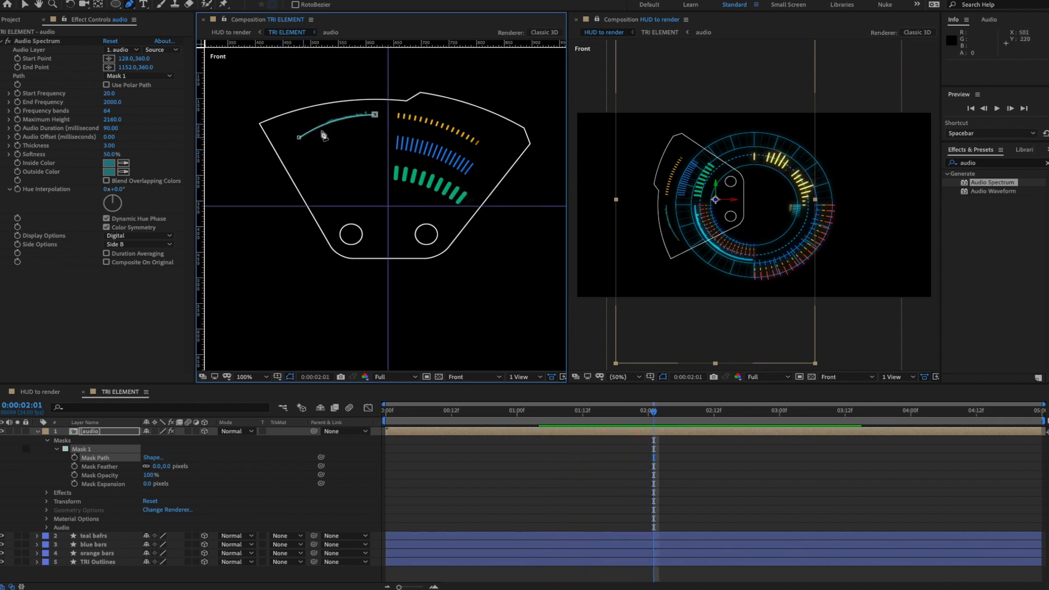
- Nudge the whole teal mask arc about 8 px left, then raise Maximum Height above 2160
click(25, 4)
click(267, 457)
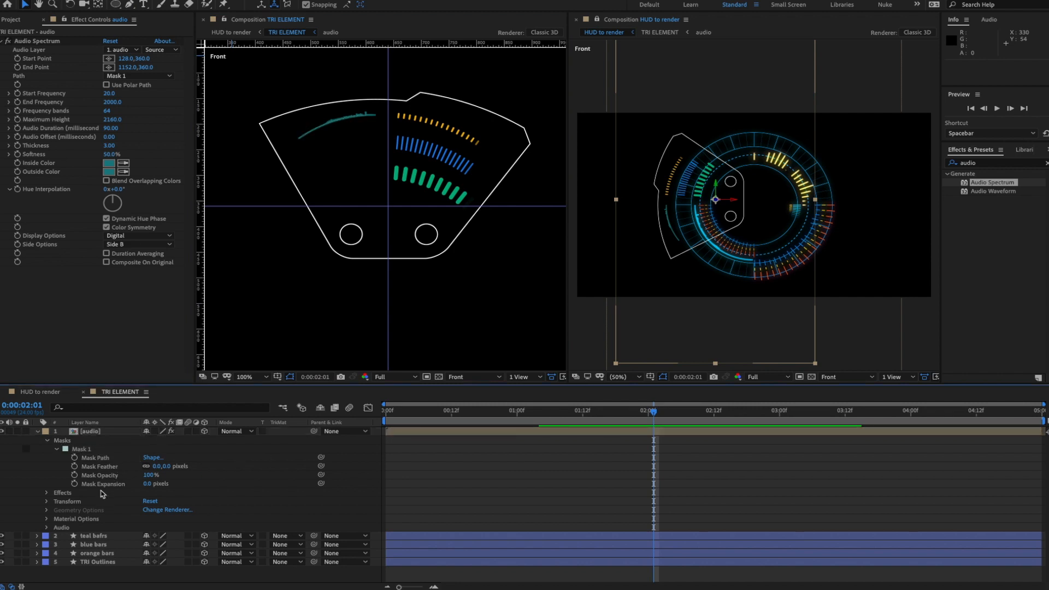
click(98, 458)
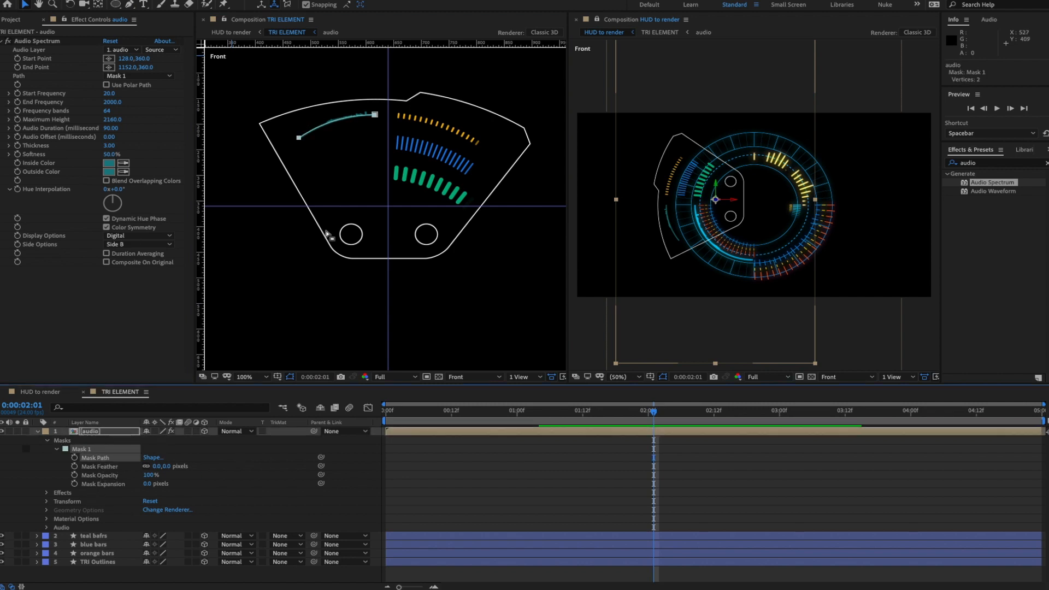
double_click(375, 115)
drag(425, 88, 440, 94)
key(ctrl+z)
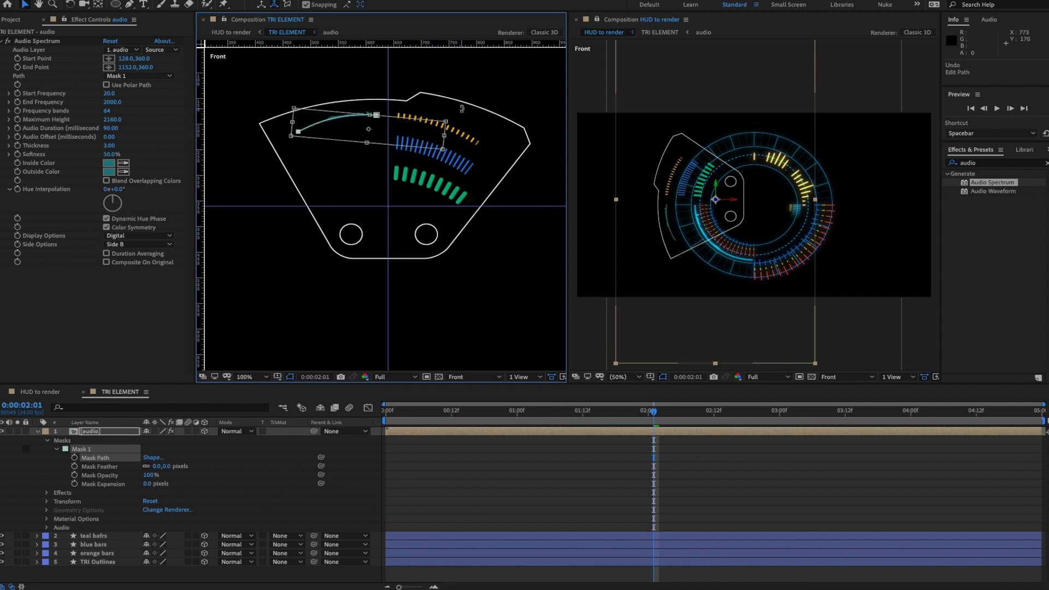
drag(425, 133, 421, 135)
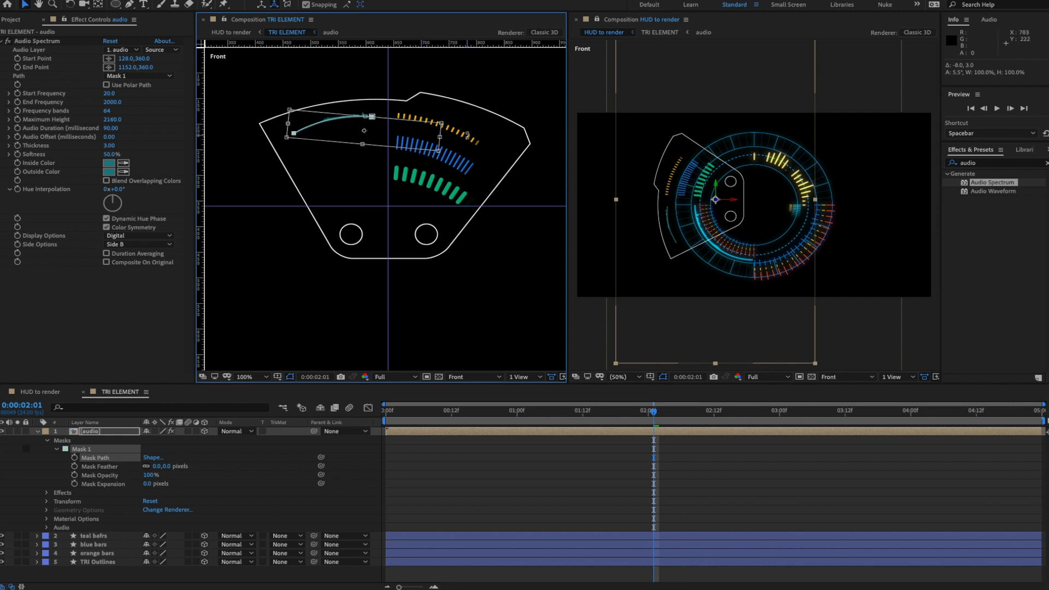
key(space)
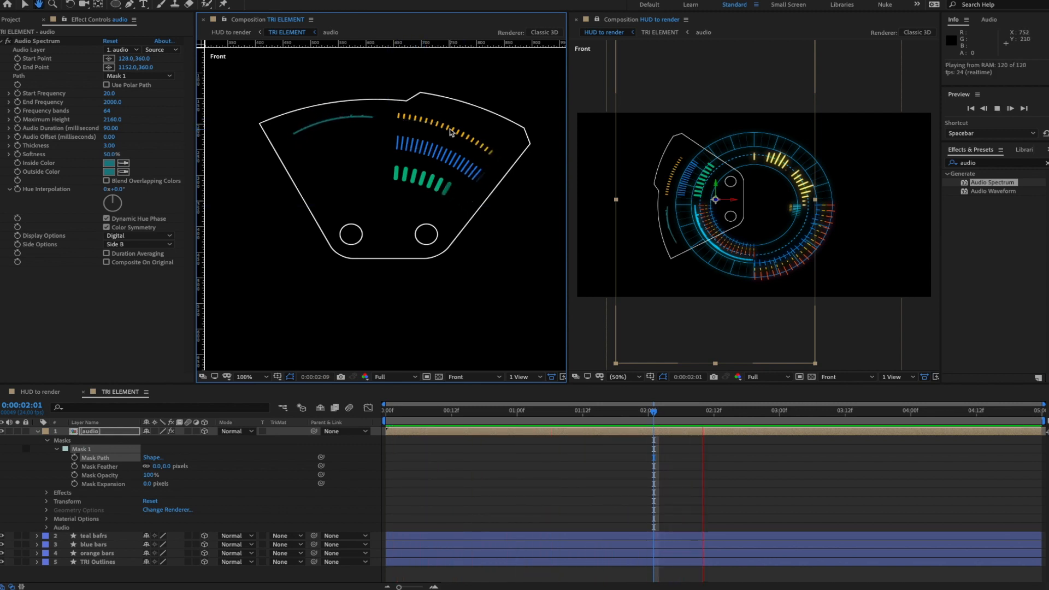
key(space)
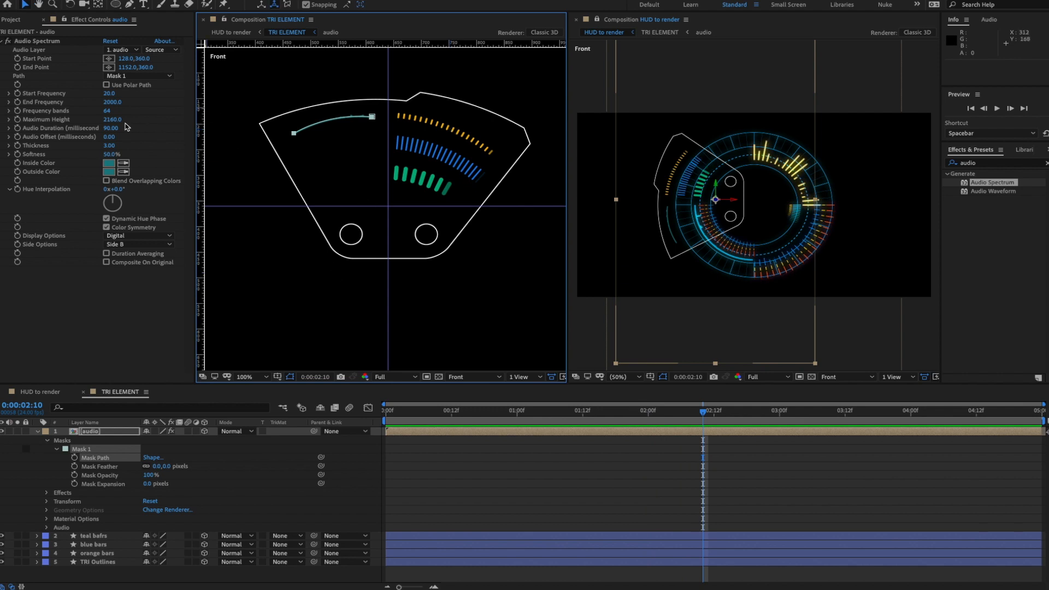
drag(112, 119, 225, 117)
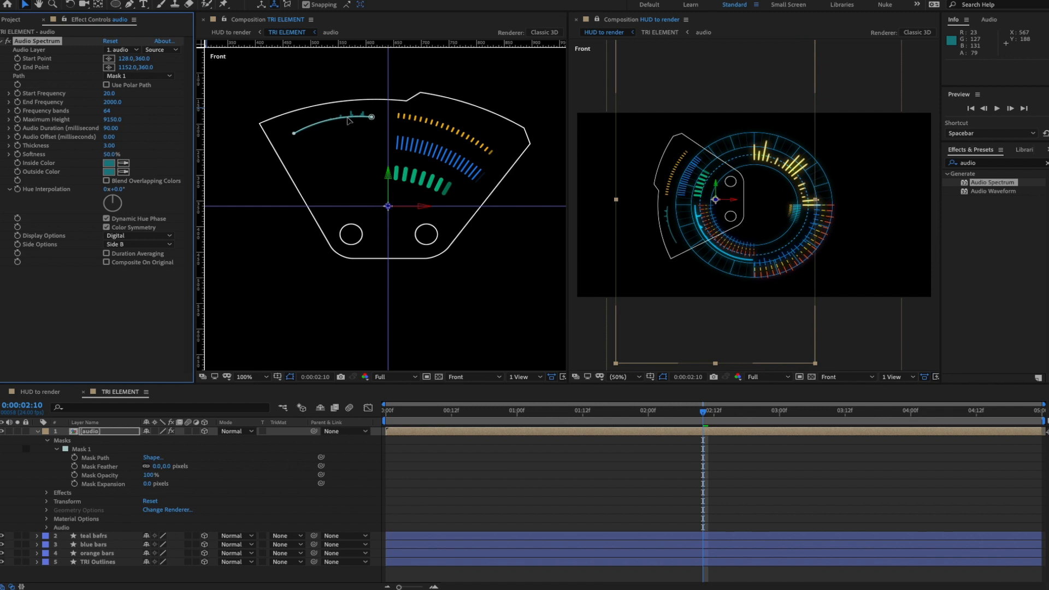
- Switch the spectrum to Analog lines and lower Maximum Height to 5120, previewing the result
click(132, 306)
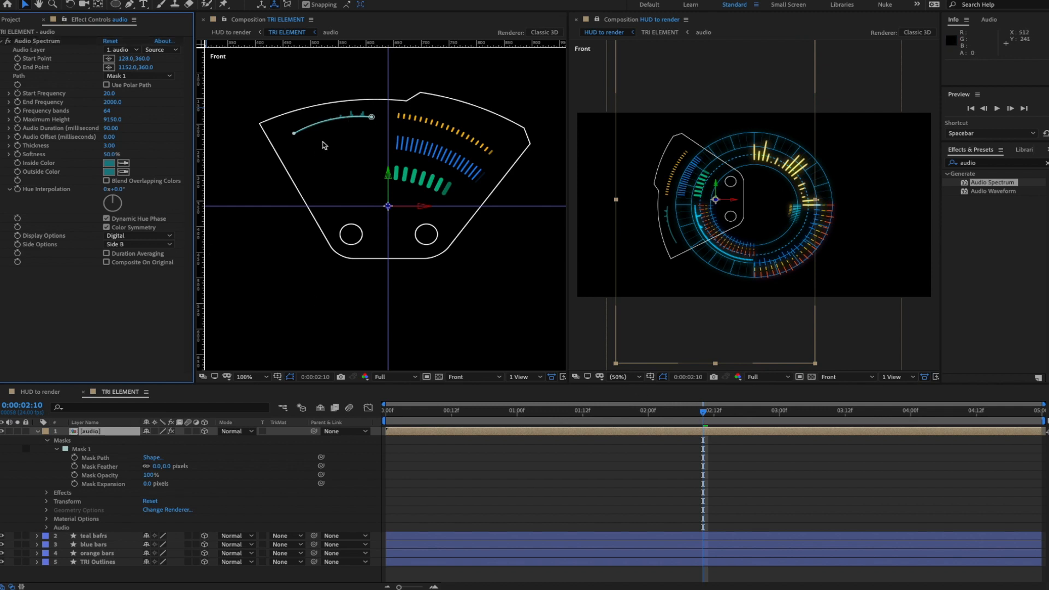
click(133, 236)
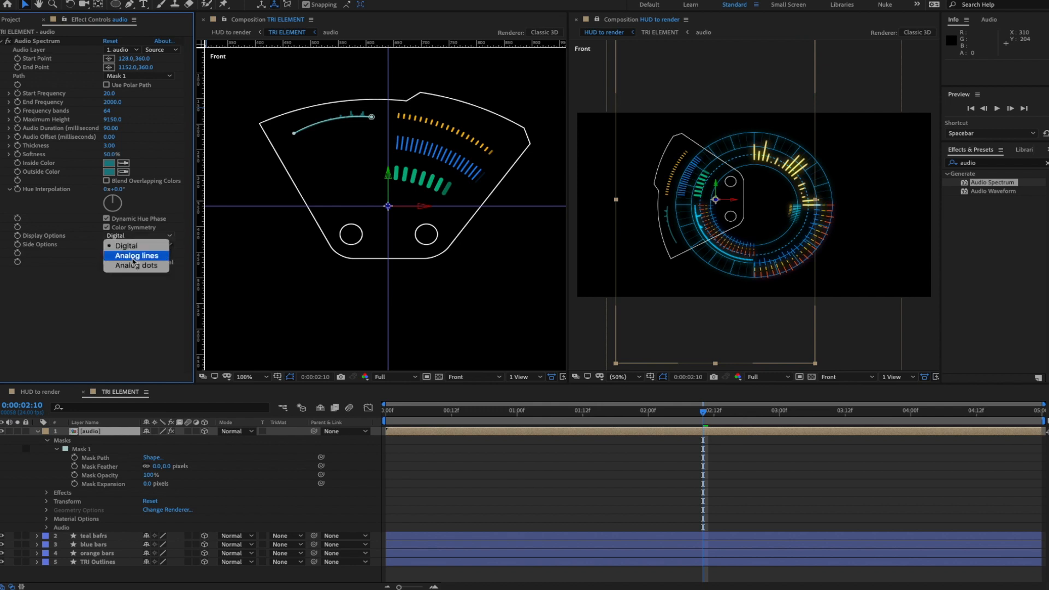
click(132, 258)
key(space)
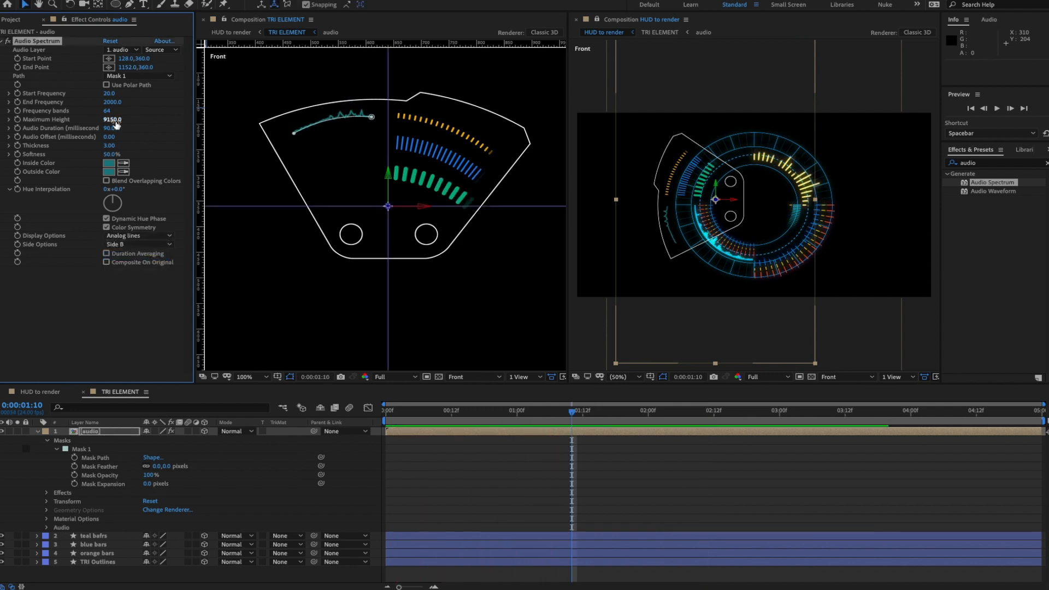
drag(112, 119, 64, 123)
key(space)
key(space)
key(space)
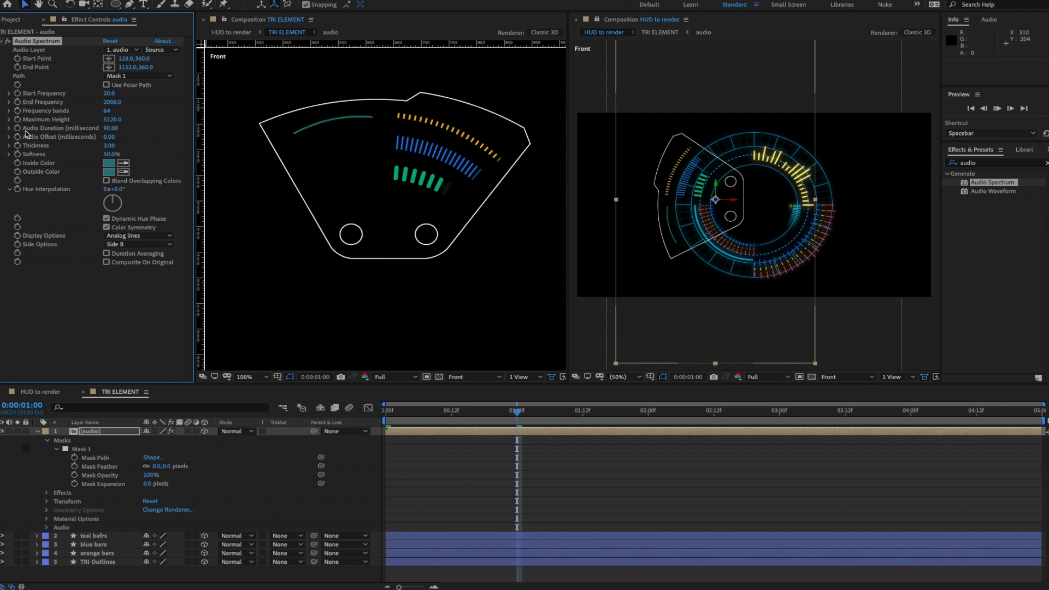
key(space)
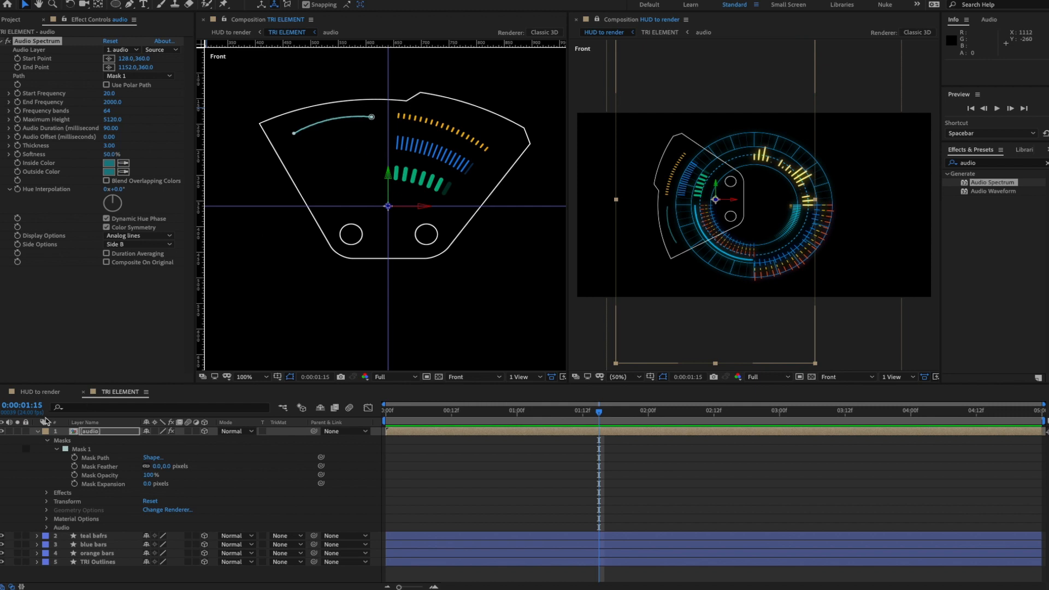
- Duplicate the audio spectrum layer and move the copy 10 px down and right to 650,430
click(37, 431)
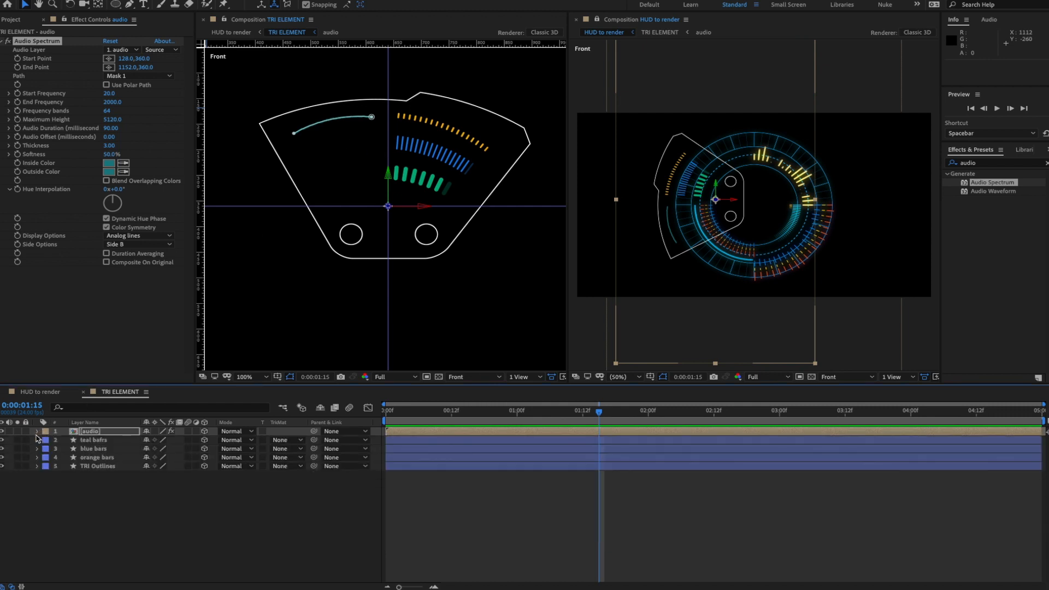
click(332, 247)
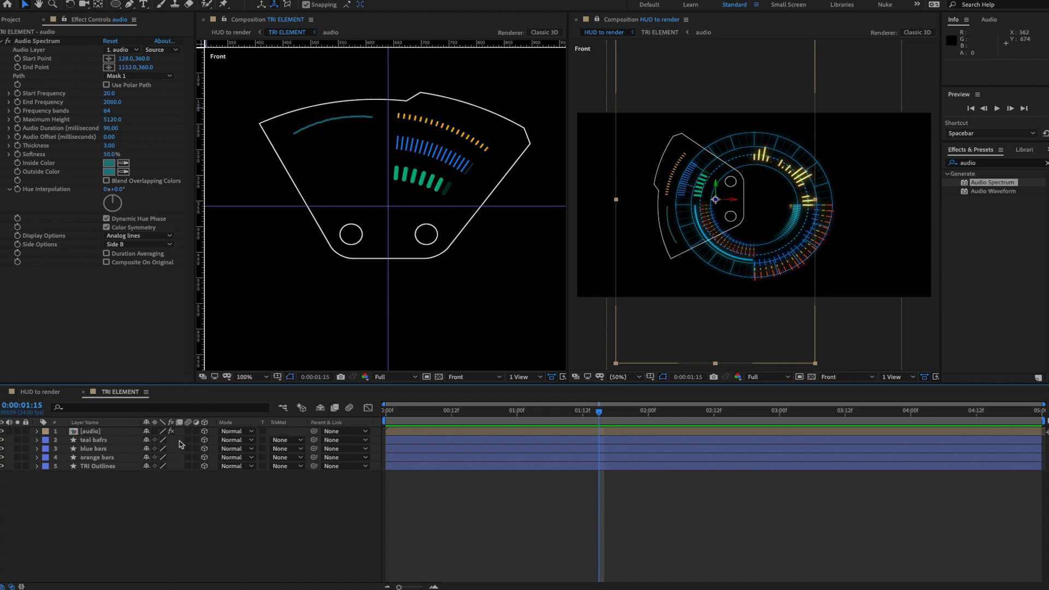
click(89, 432)
key(ctrl+d)
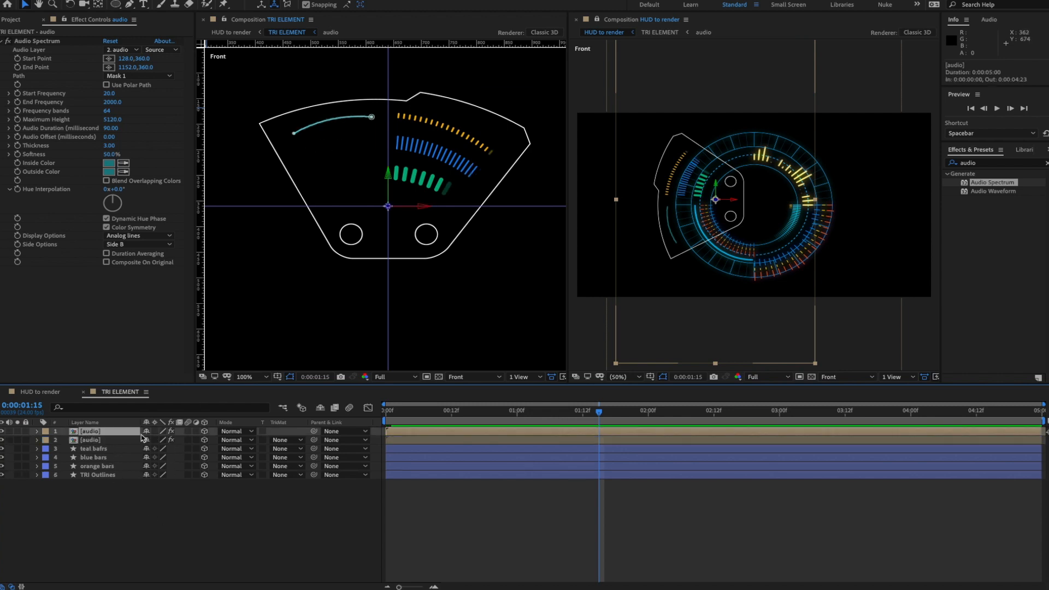
key(shift+Down)
key(shift+Down)
key(shift+Down)
key(shift+Down)
key(shift+Down)
key(shift+Down)
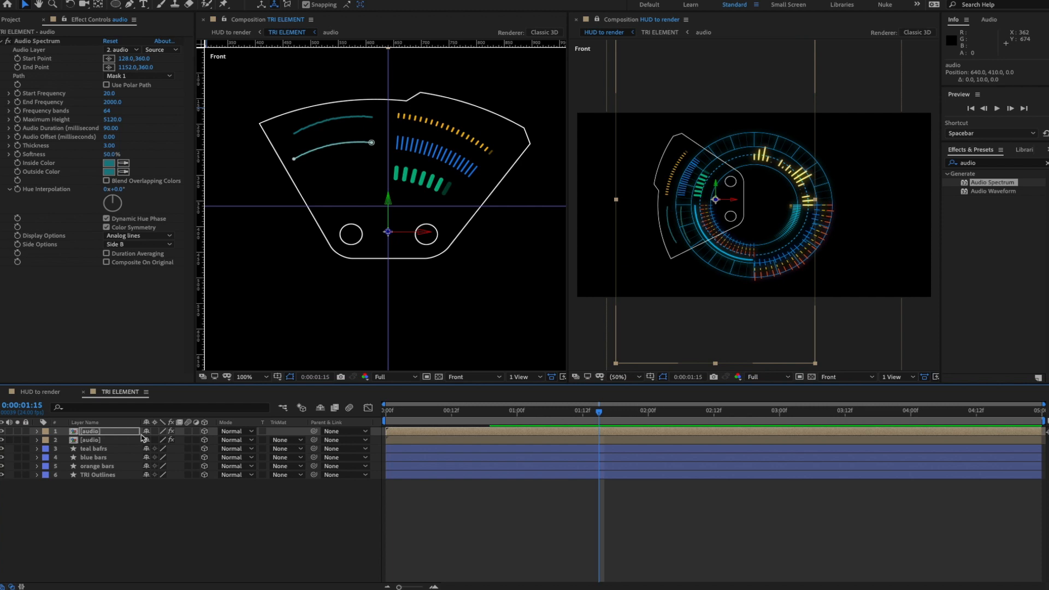
key(shift+Right)
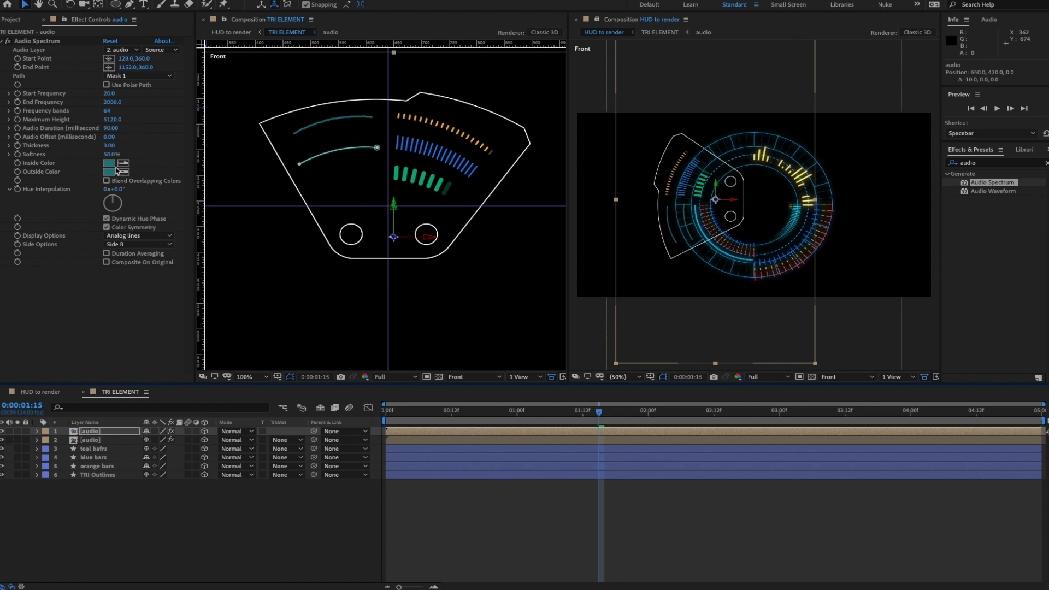
- Make the copy's Inside and Outside Color white FFFFFF and preview both lines
click(109, 163)
text(ffffff)
click(972, 273)
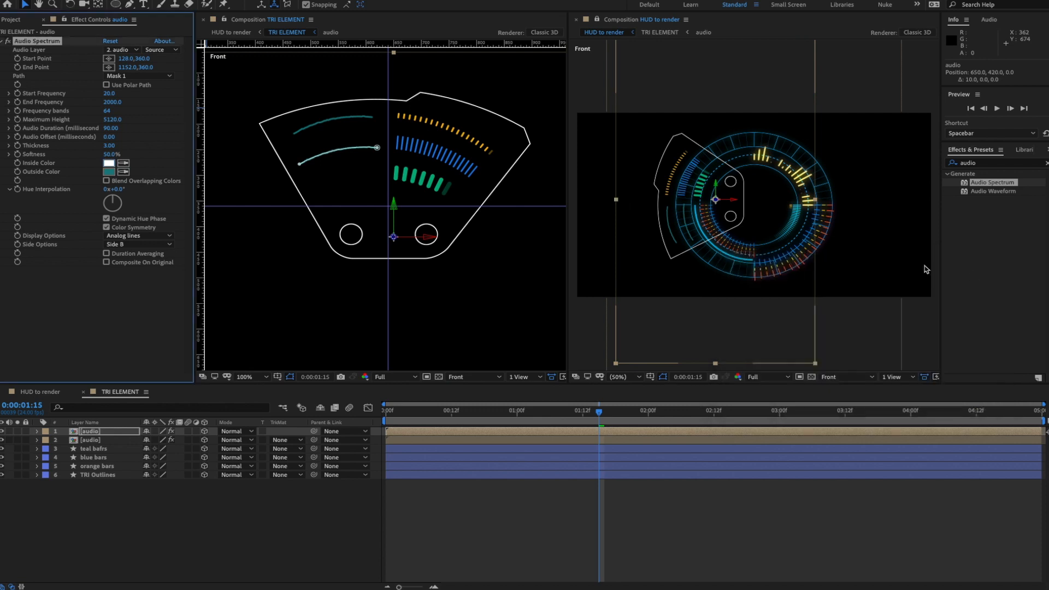
click(123, 171)
click(110, 163)
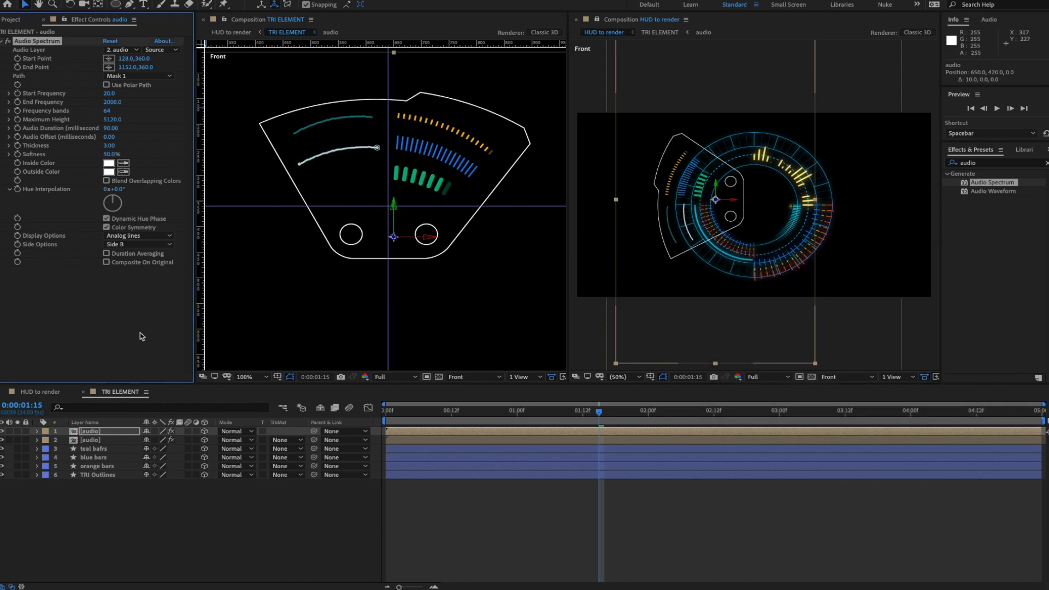
click(197, 529)
key(space)
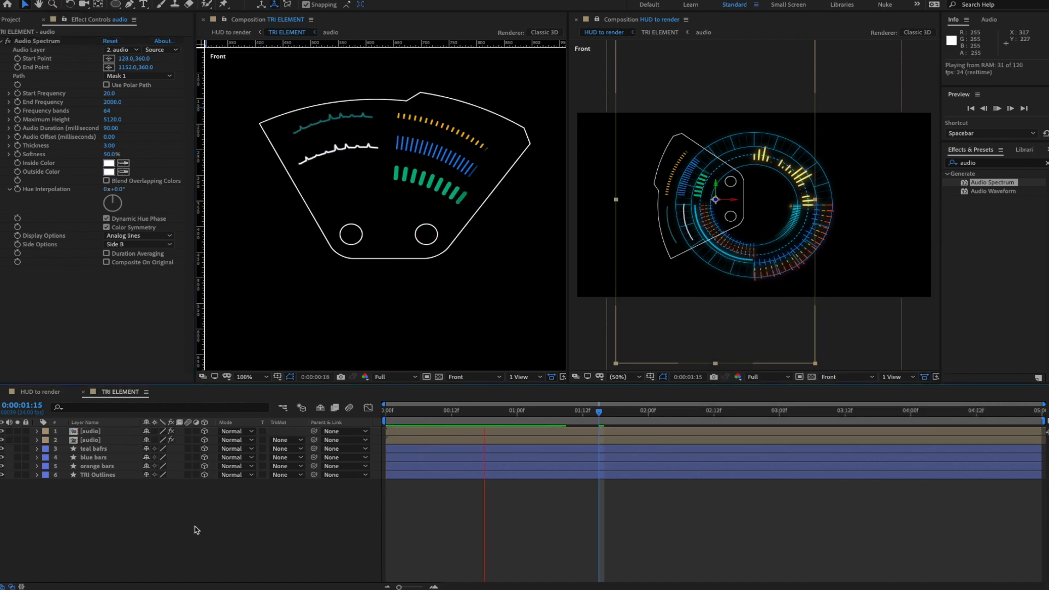
- Set the white copy's Audio Offset to 200 ms and preview it
key(space)
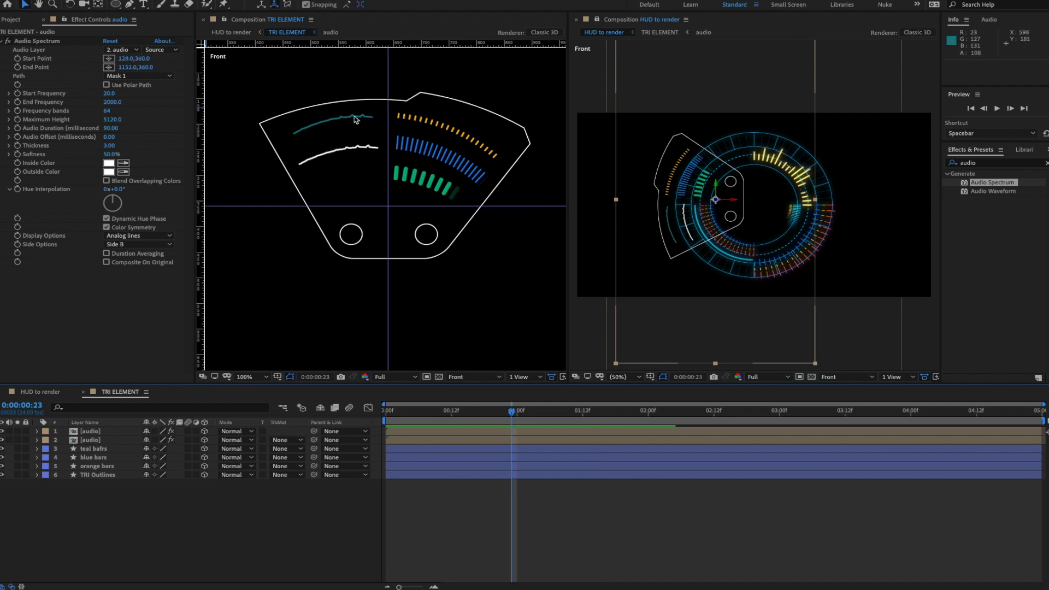
drag(110, 137, 121, 136)
drag(120, 137, 124, 139)
key(space)
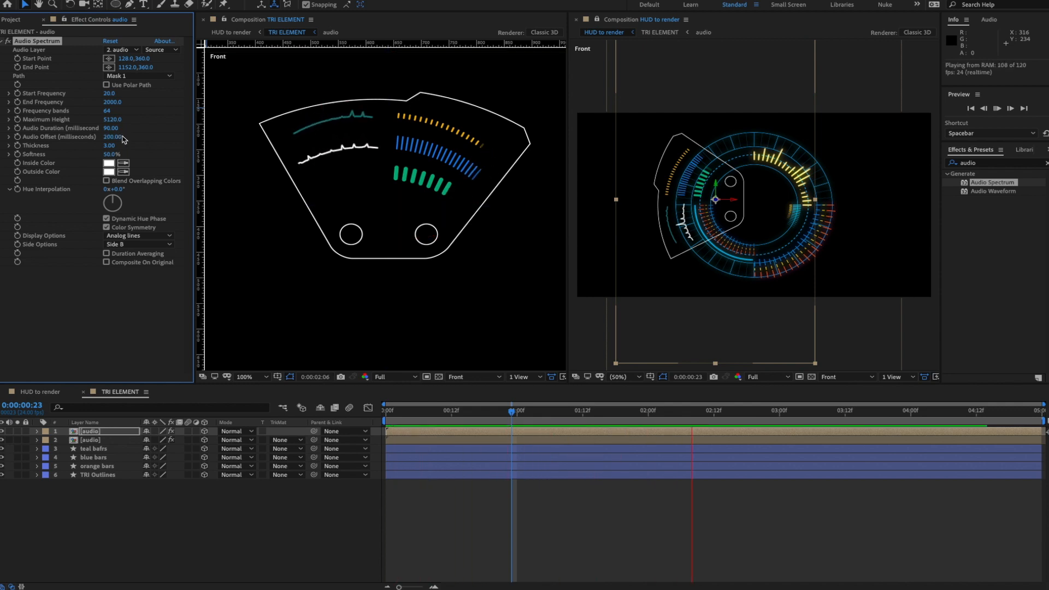
key(space)
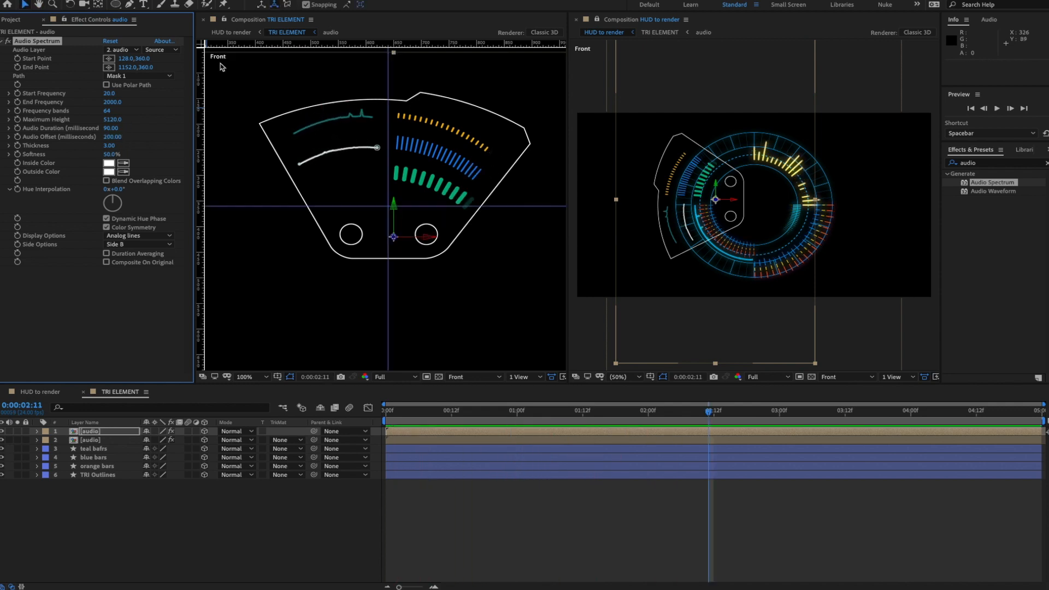
- Add a vertex to the white line's Mask 1 path, preview the reshaped arc, and select the top layer
click(126, 7)
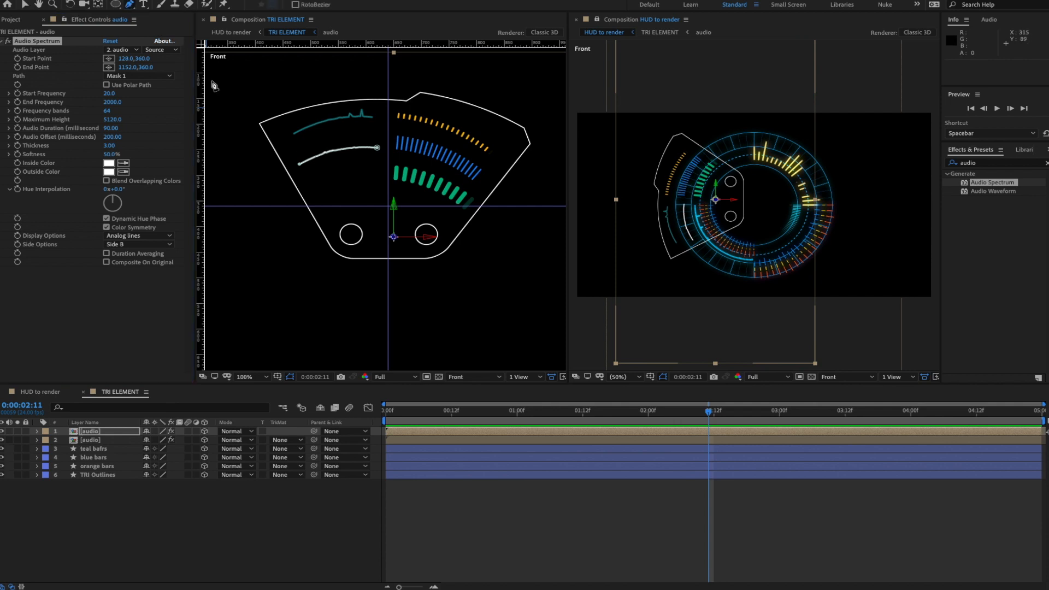
click(308, 161)
click(25, 5)
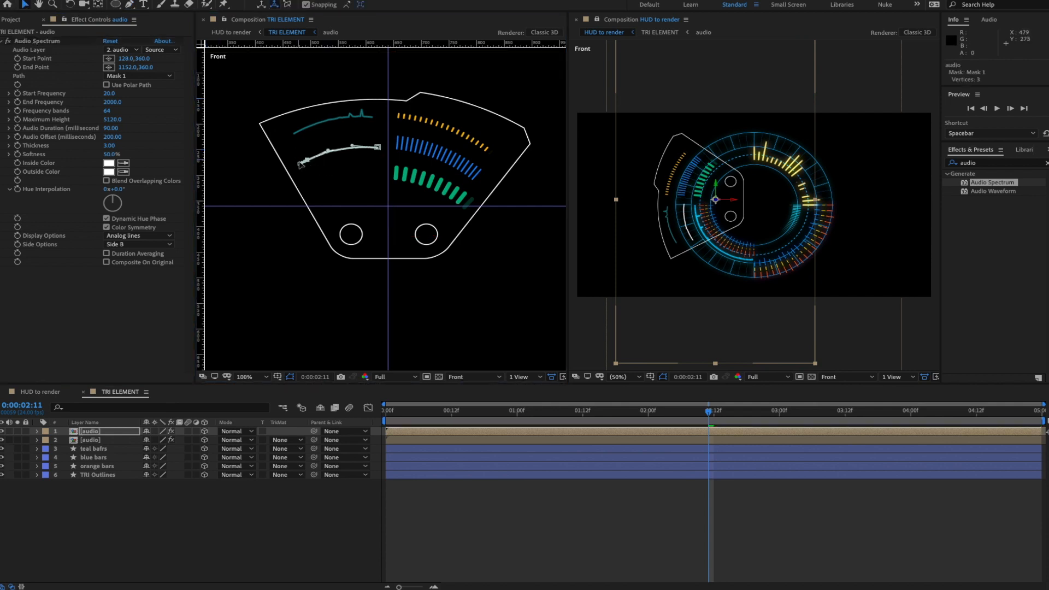
click(300, 164)
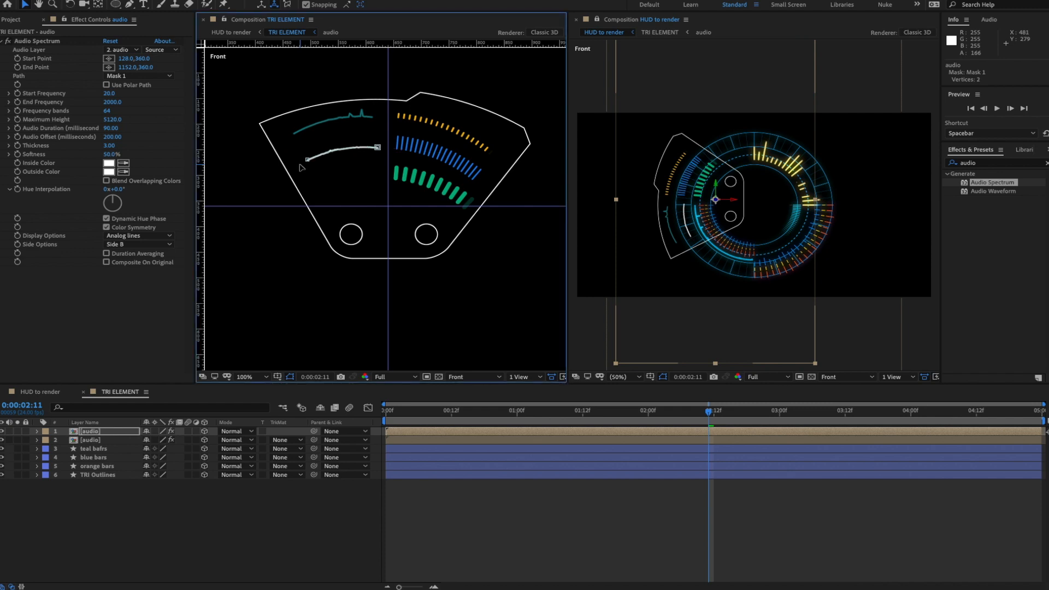
key(space)
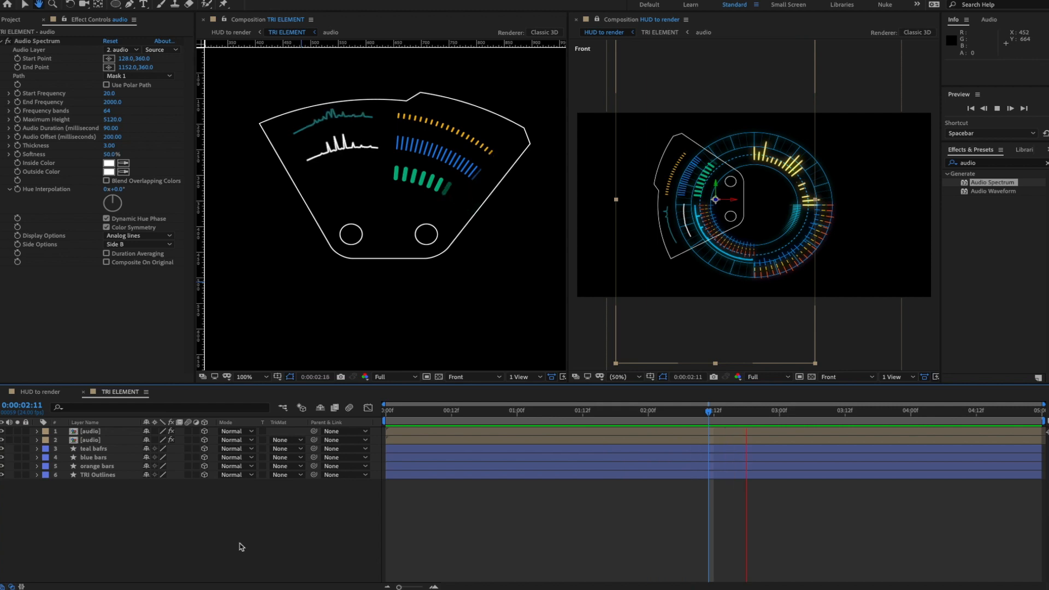
key(space)
click(92, 432)
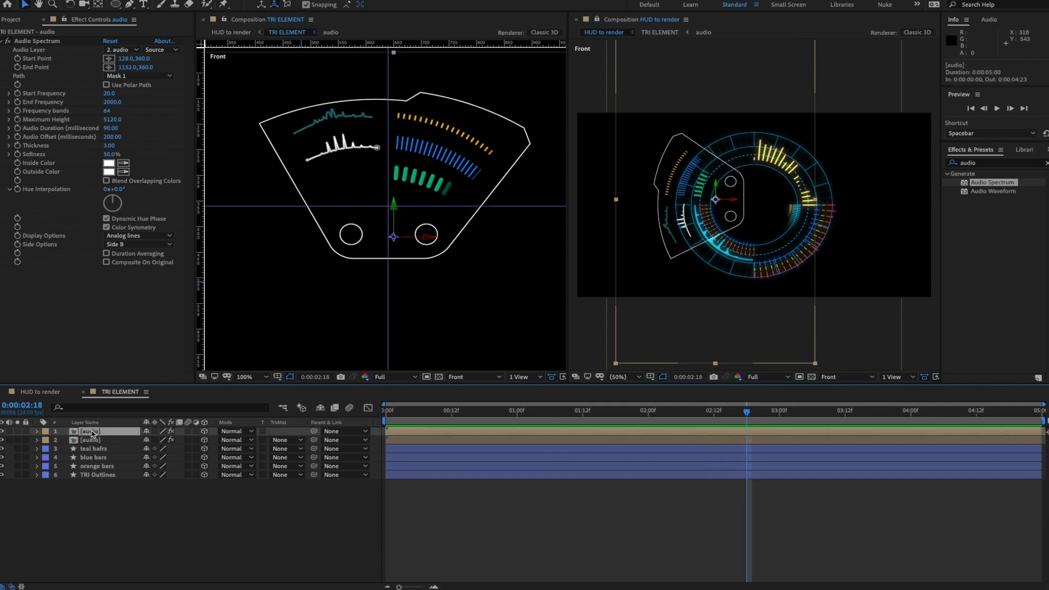
- Duplicate the spectrum layer again and move the third copy down to 480
key(ctrl+d)
key(shift+Down)
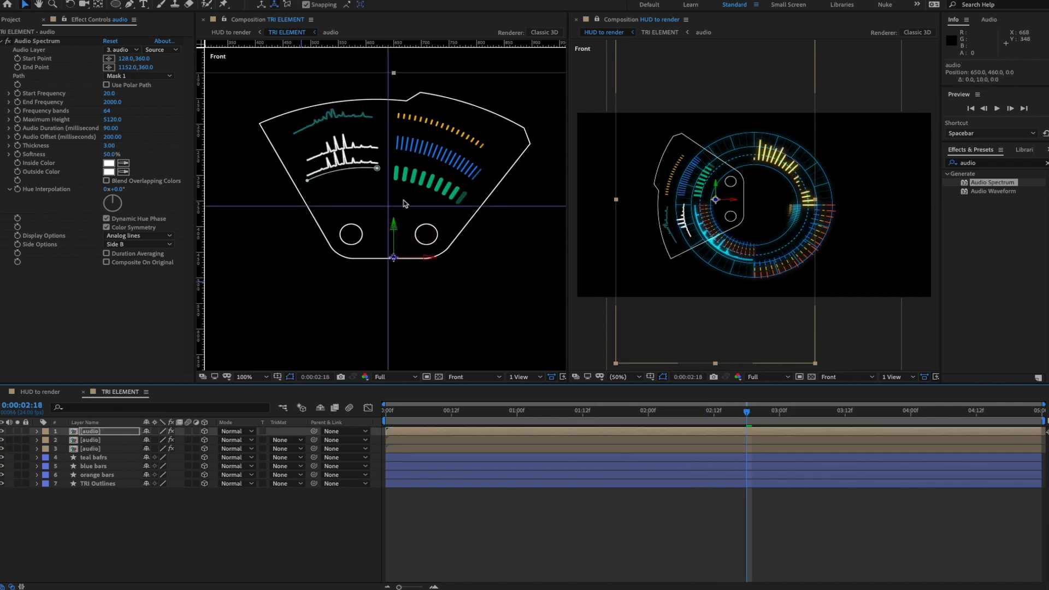
key(shift+Down)
key(shift+Down)
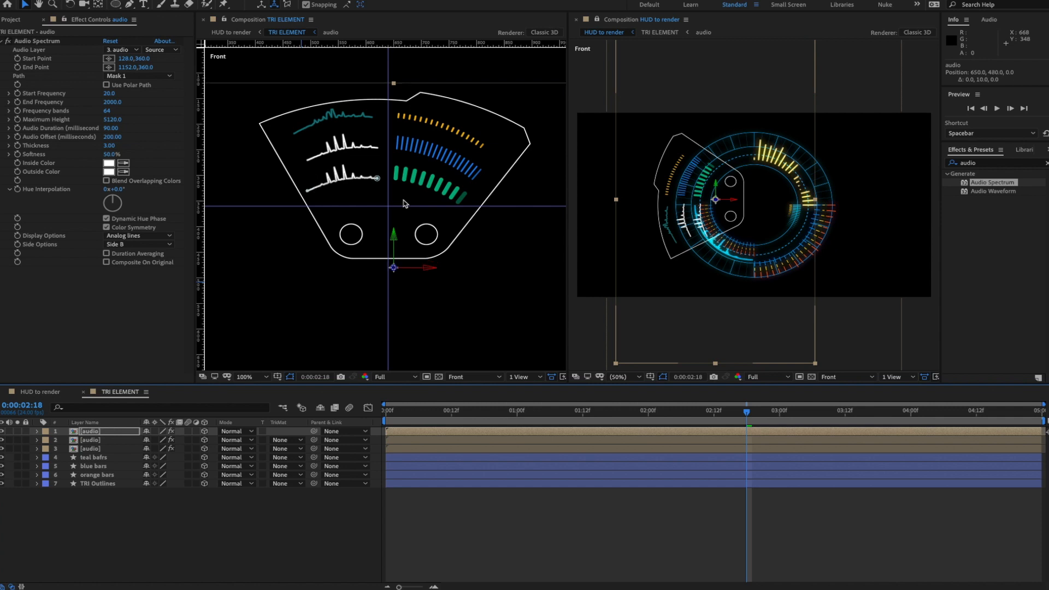
- Set the third line's Outside Color to deep blue 0C26C5 and eyedrop it into Inside Color
click(109, 173)
click(884, 327)
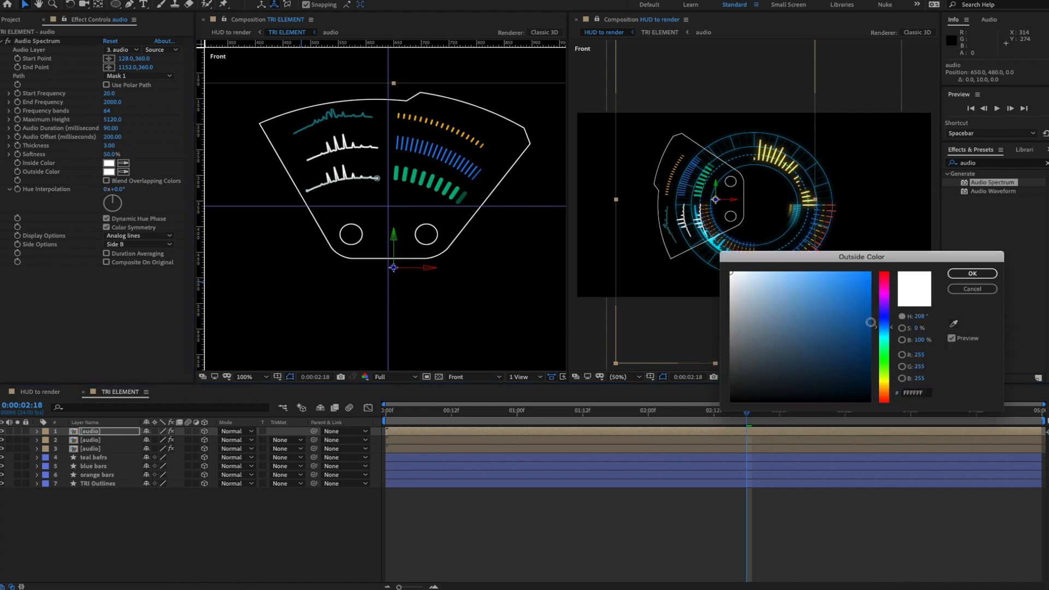
click(973, 274)
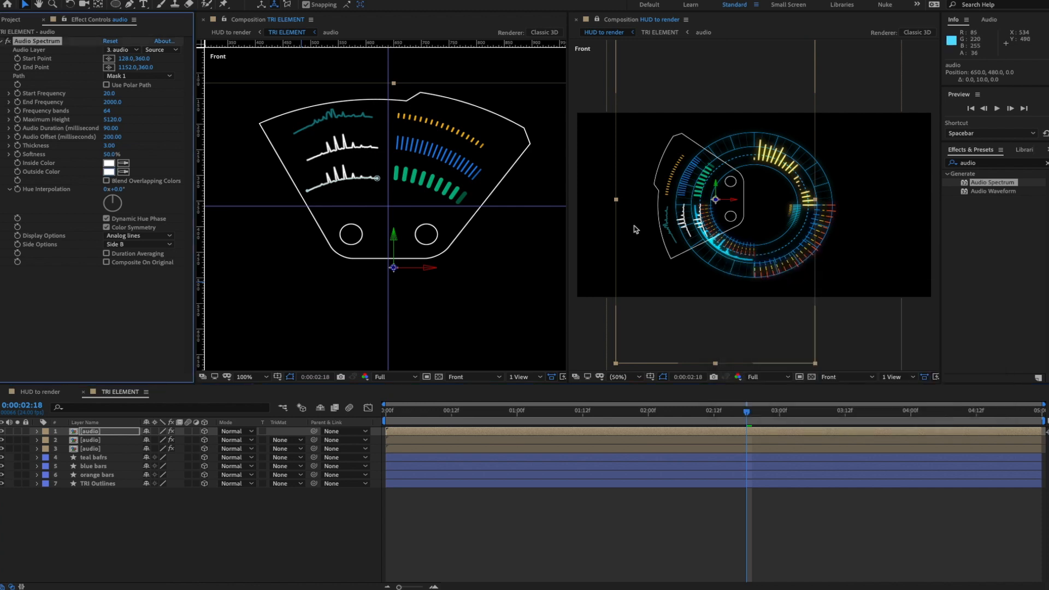
click(111, 172)
click(830, 324)
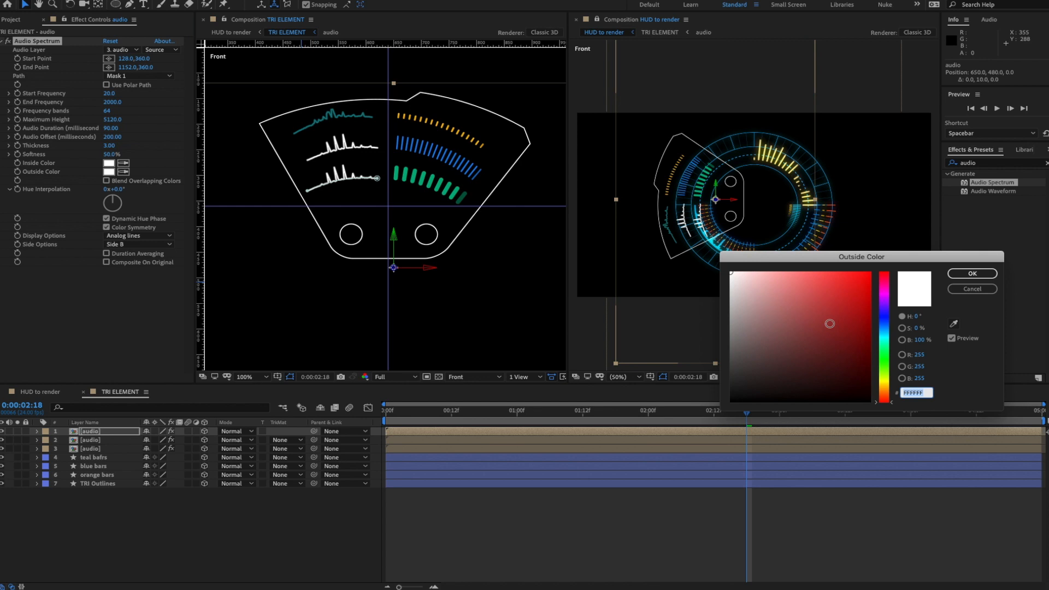
click(881, 319)
click(863, 302)
click(973, 273)
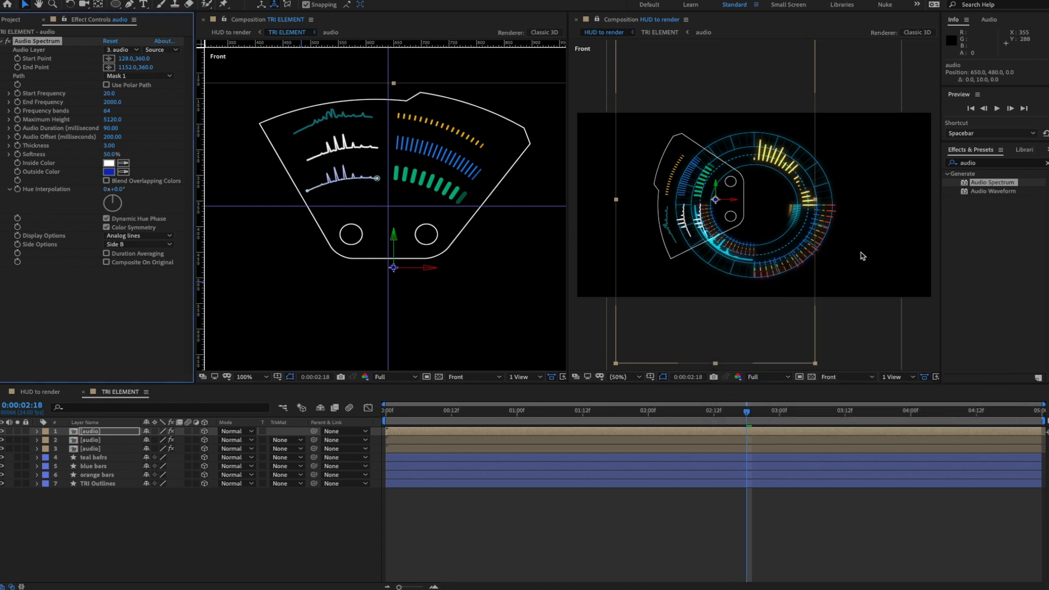
click(124, 164)
click(109, 172)
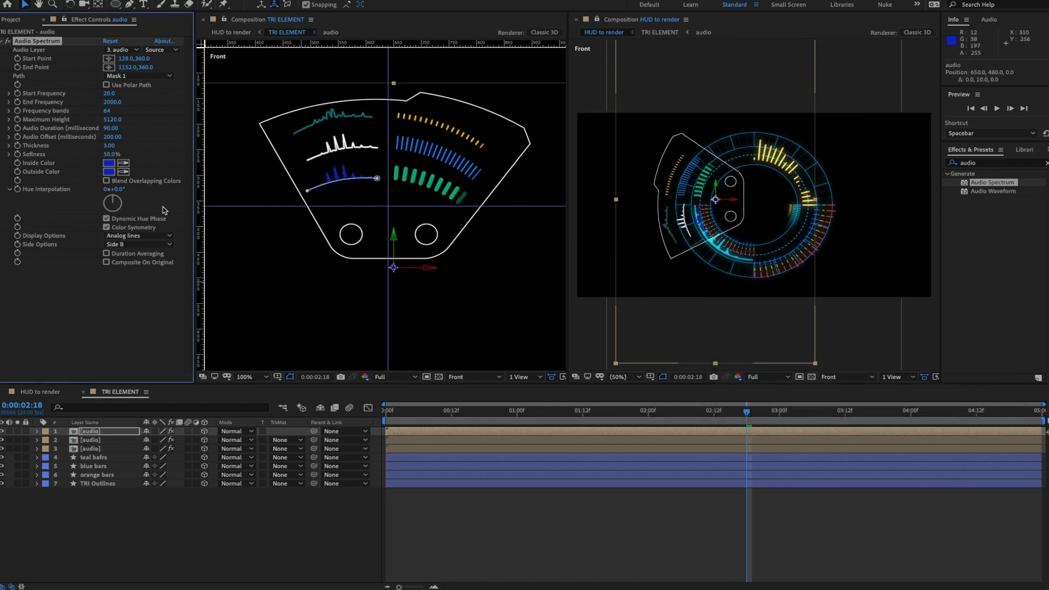
- Rotate Hue Interpolation to 224° for a multicoloured line and preview it
drag(115, 202, 111, 208)
click(255, 527)
key(space)
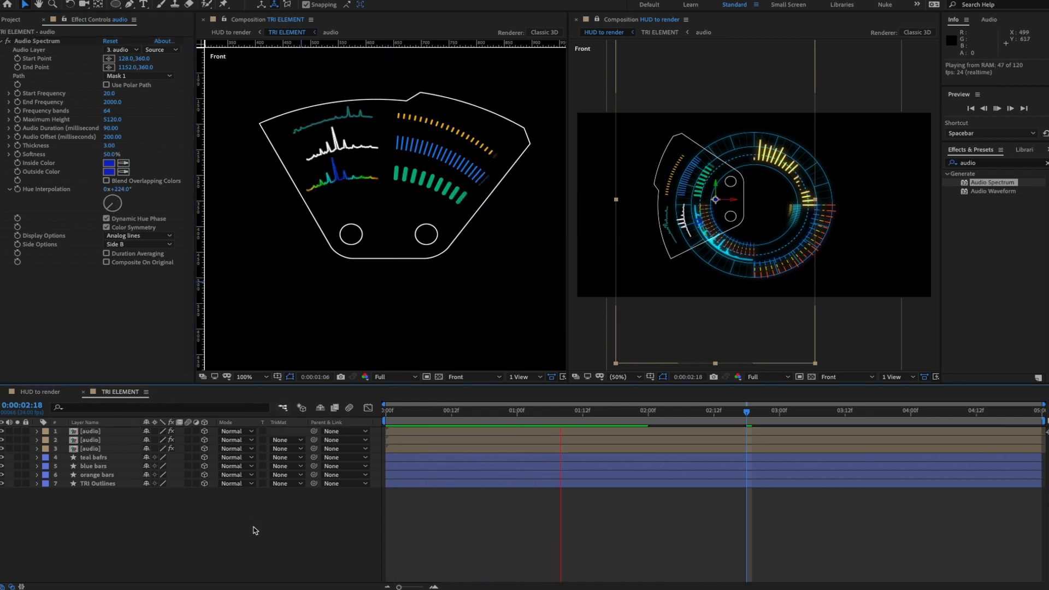
key(space)
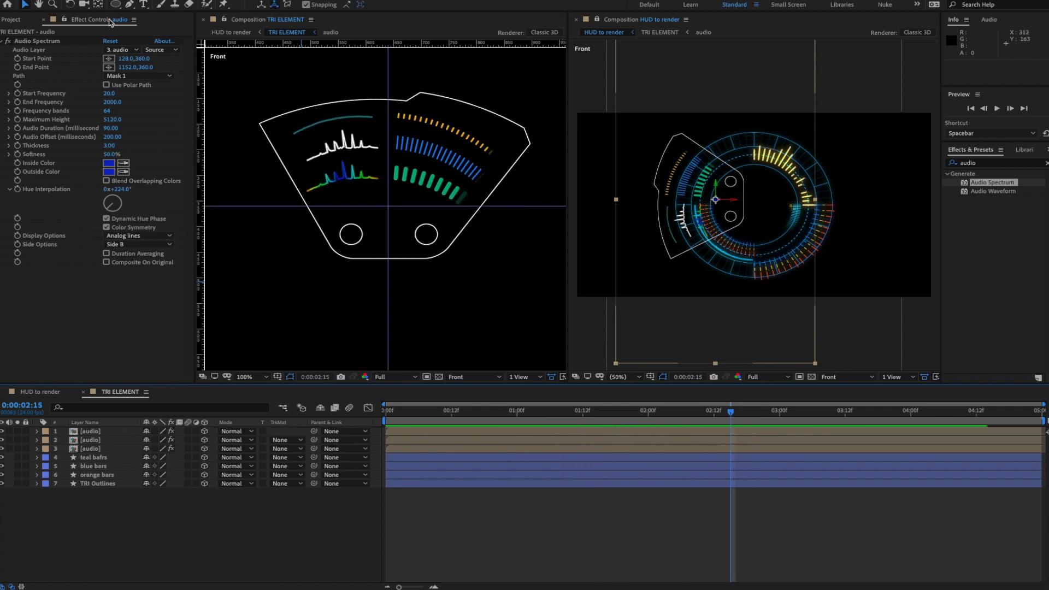
click(130, 4)
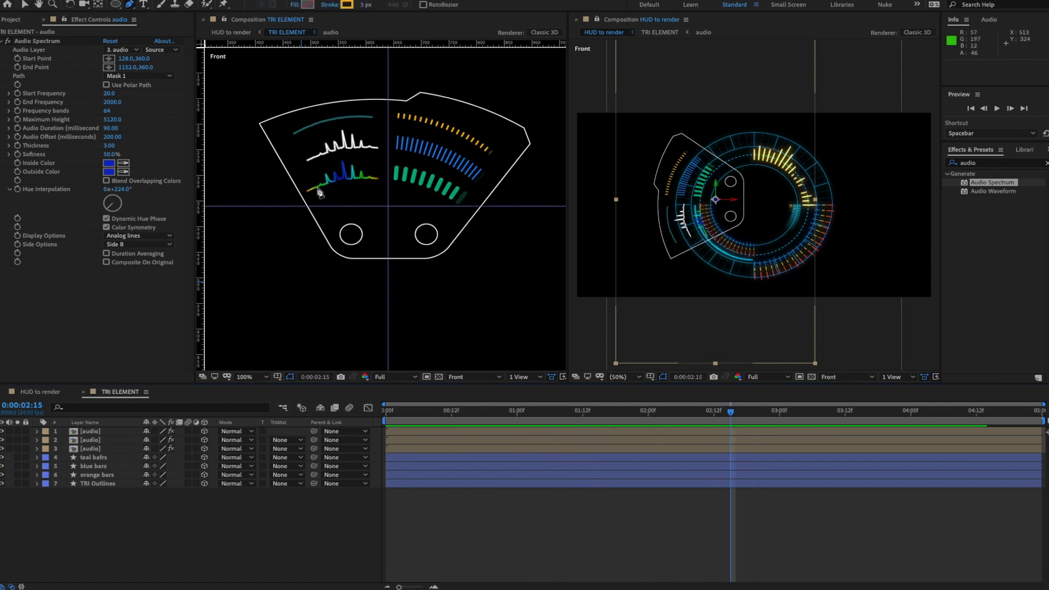
- Twirl open the top audio layer's Mask 1 path and preview the current spectrum
click(81, 435)
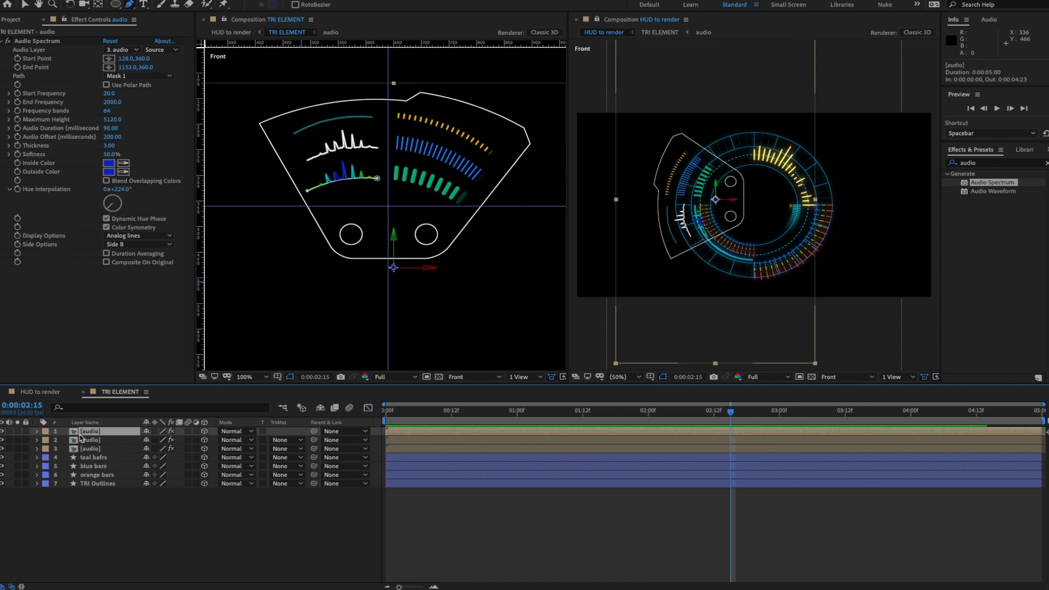
click(38, 431)
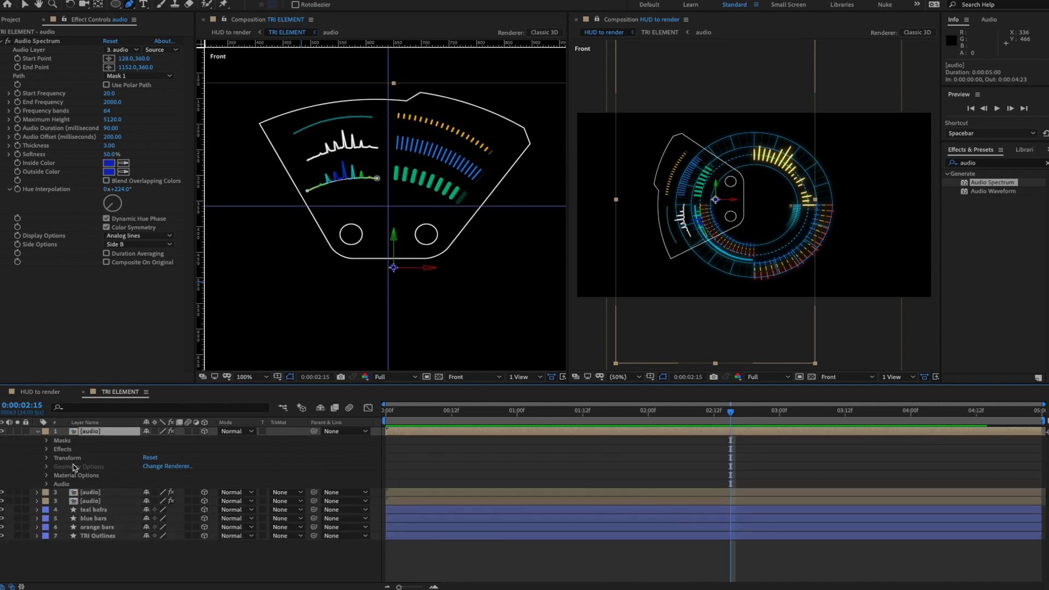
click(47, 442)
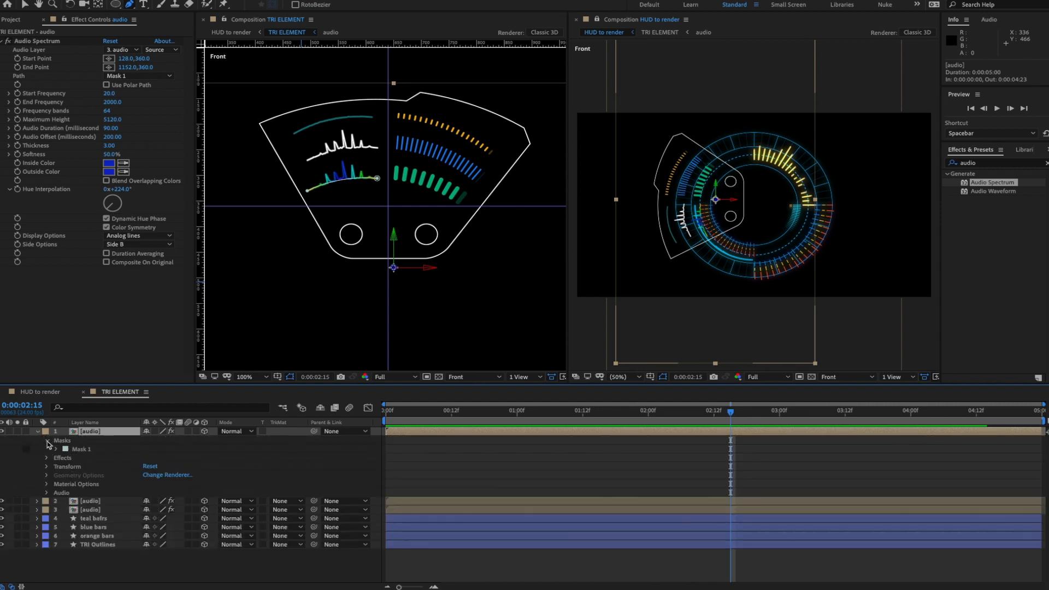
click(56, 449)
click(96, 459)
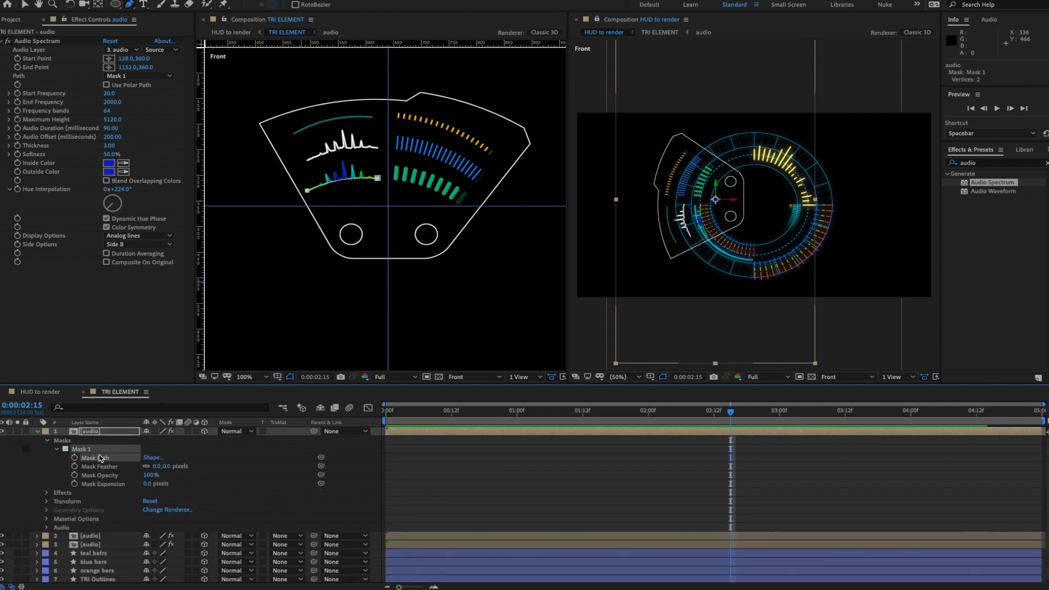
click(315, 188)
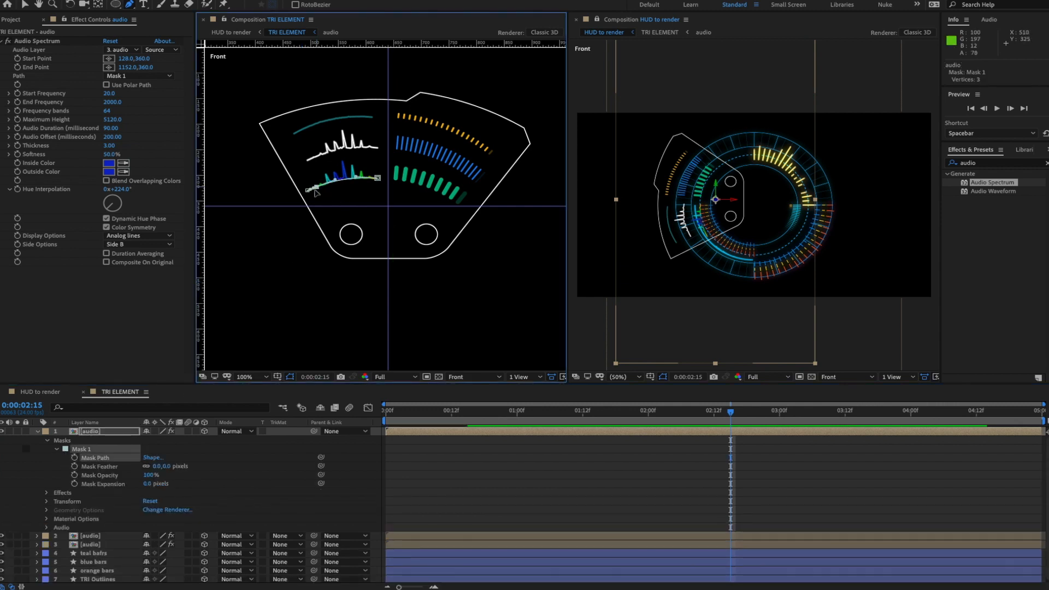
key(ctrl+z)
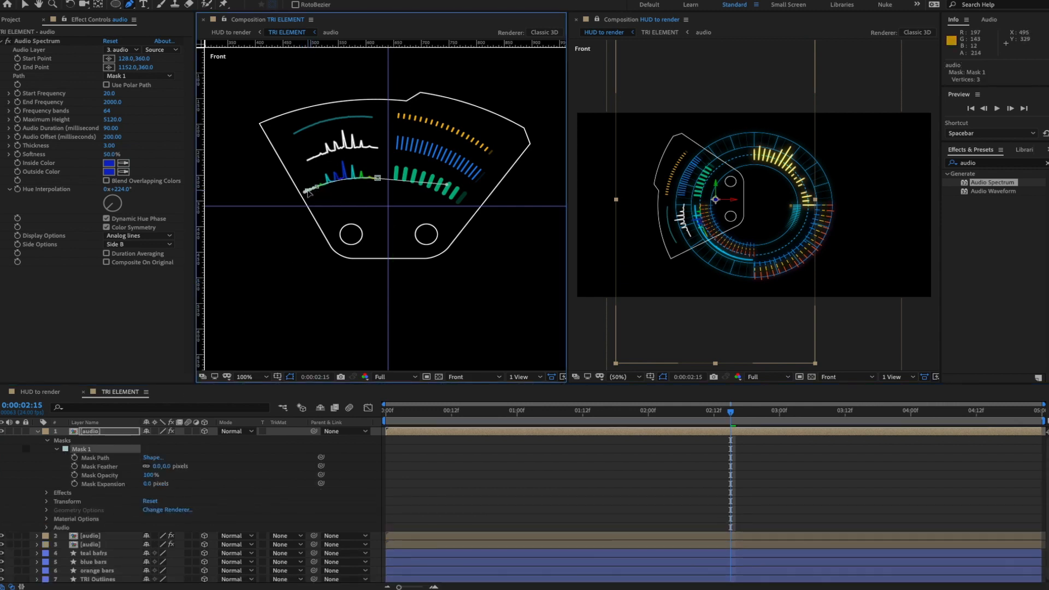
click(247, 467)
key(space)
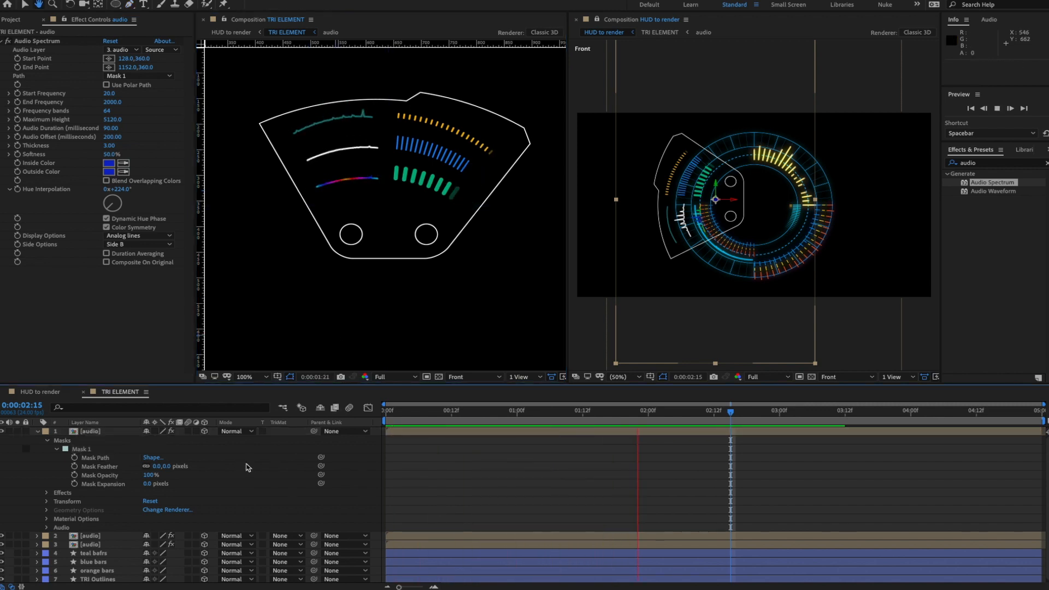
key(space)
- Set Display Options to Analog dots and Side Options to Side A & B, previewing each
click(153, 236)
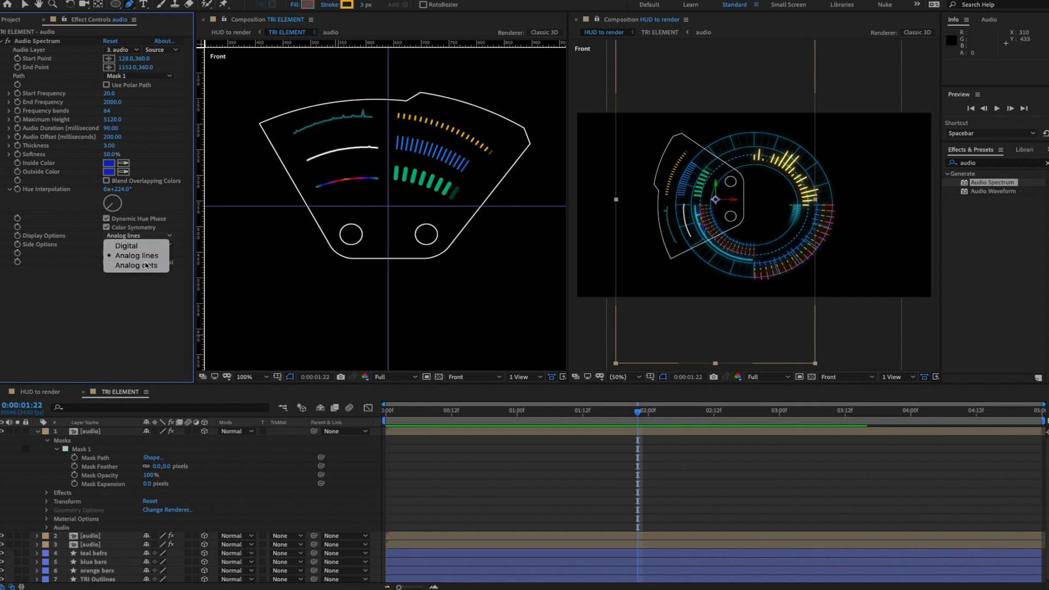
click(147, 265)
key(space)
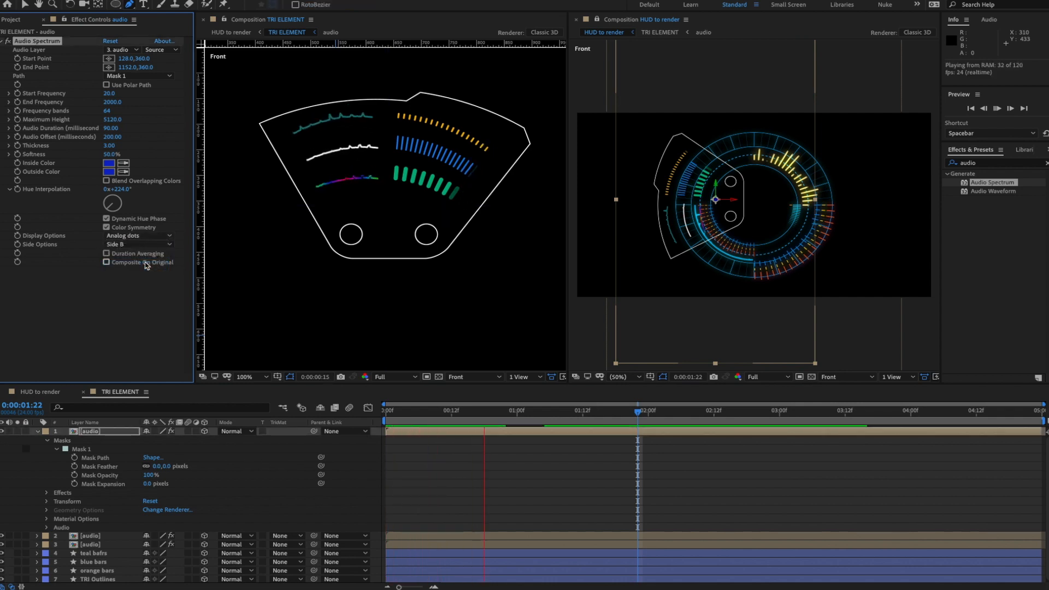
key(space)
click(137, 245)
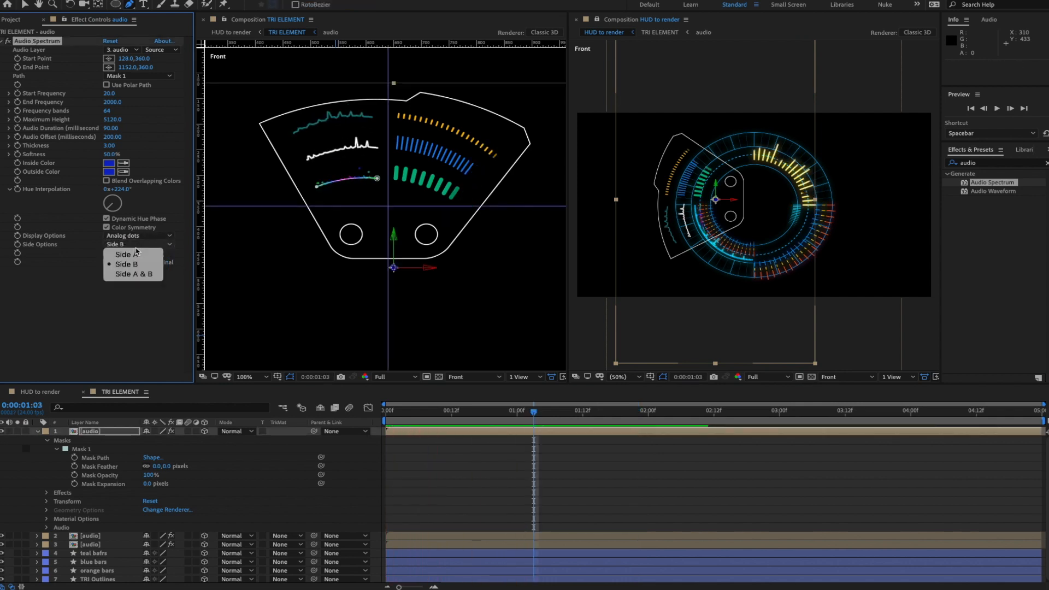
click(136, 275)
key(space)
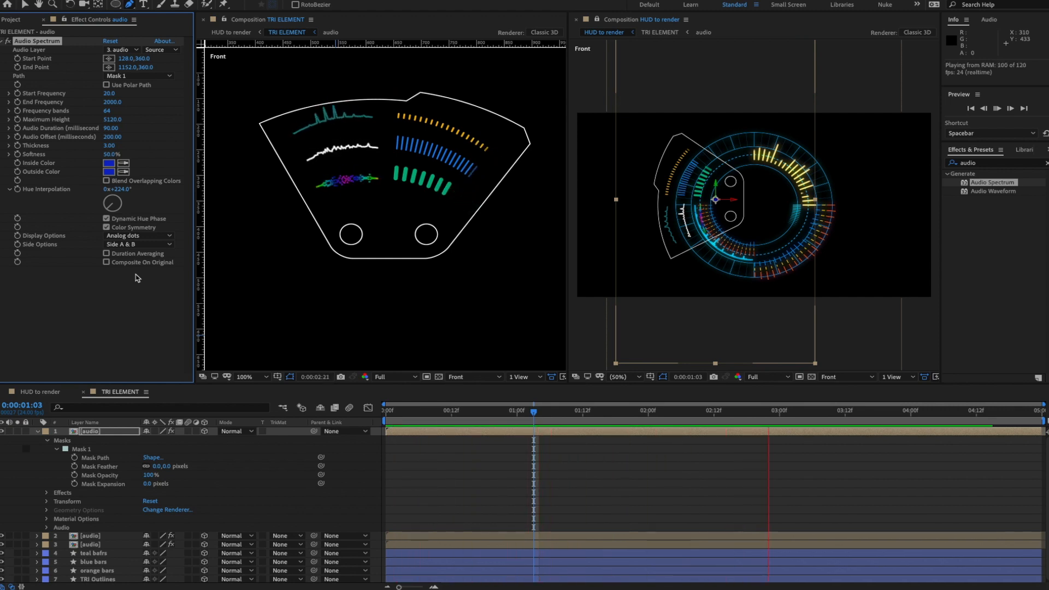
key(space)
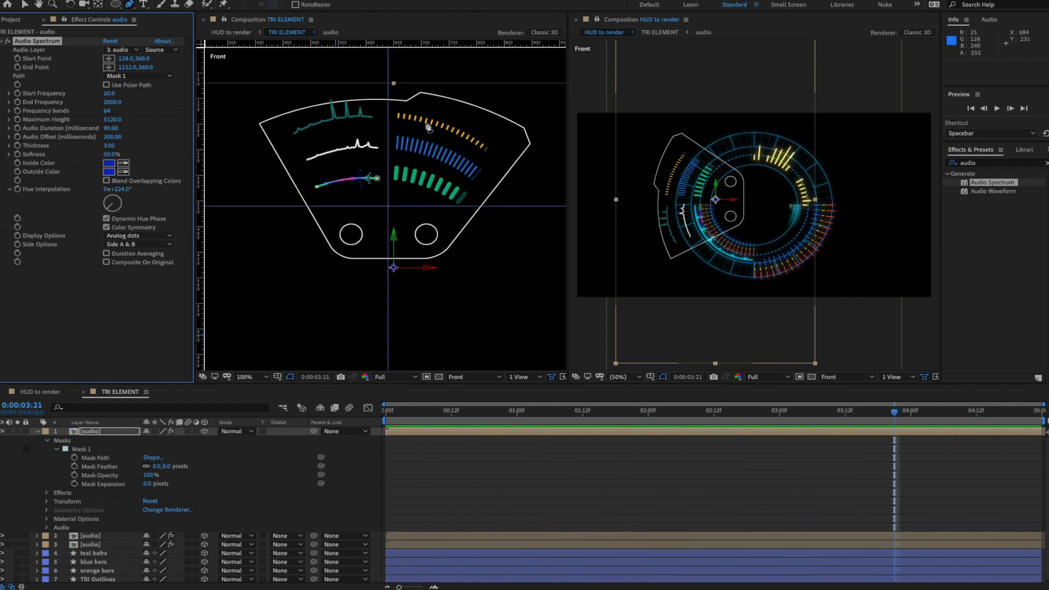
- Create a new adjustment layer, move it to the bottom of the stack, and make it 3D
click(25, 4)
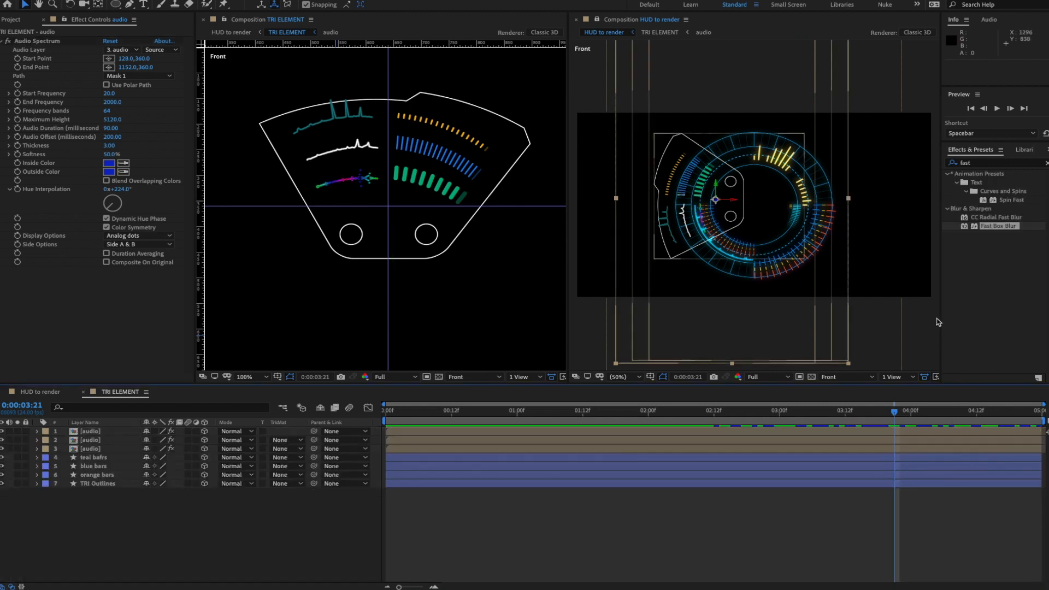
click(1047, 163)
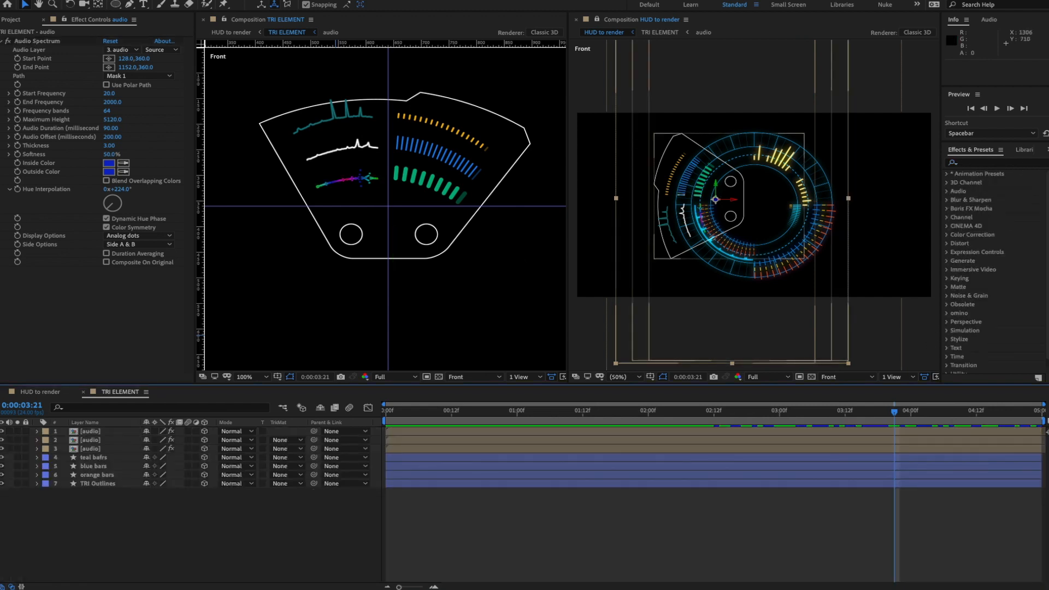
click(200, 0)
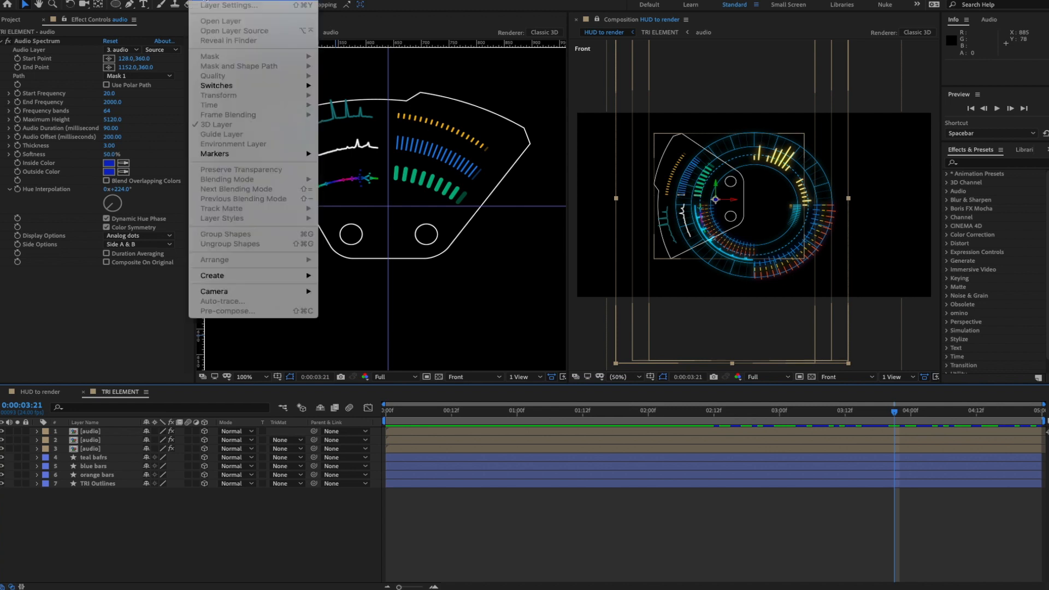
mouse_move(219, 0)
click(358, 62)
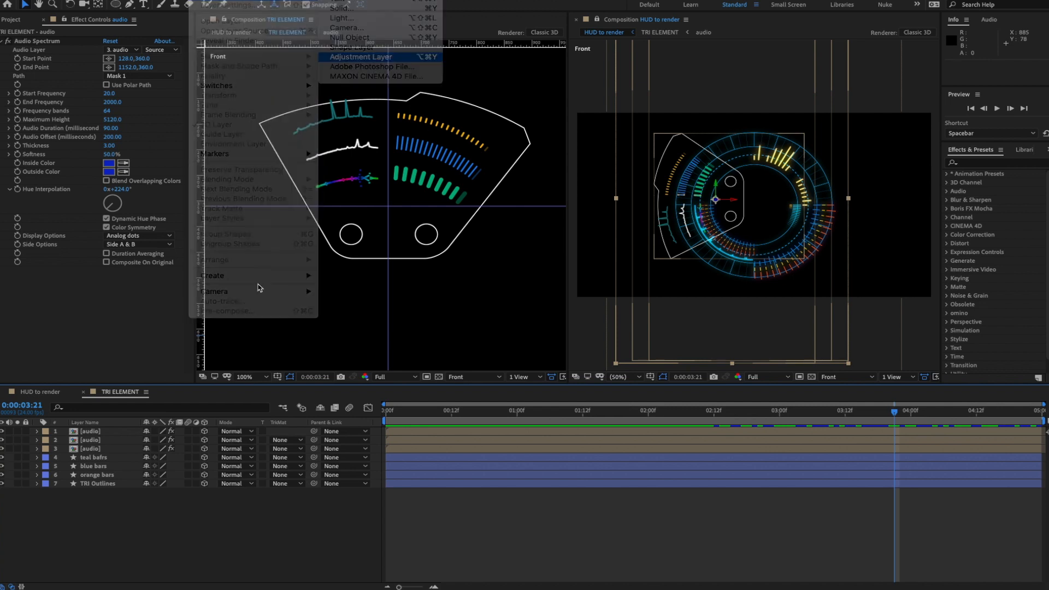
drag(117, 438, 117, 507)
click(204, 492)
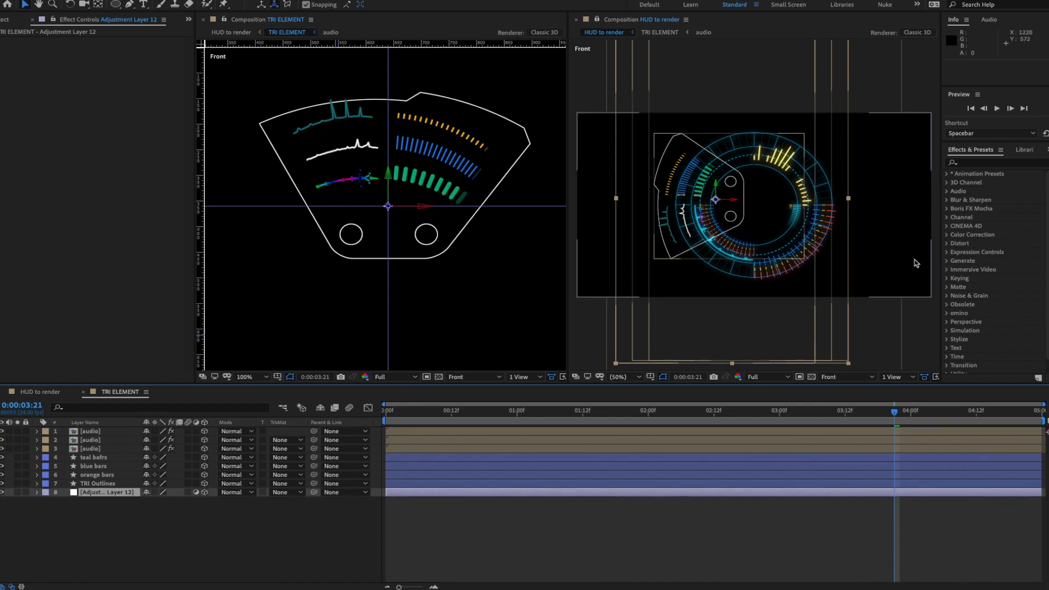
- Apply Fast Box Blur to the adjustment layer, then switch to the HUD to render comp
click(974, 164)
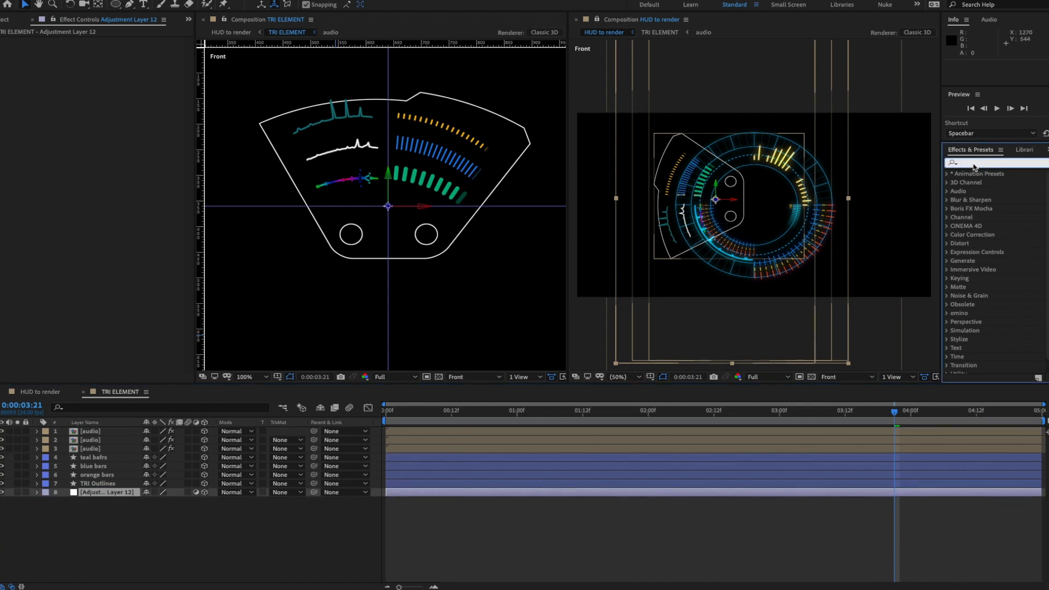
text(fast)
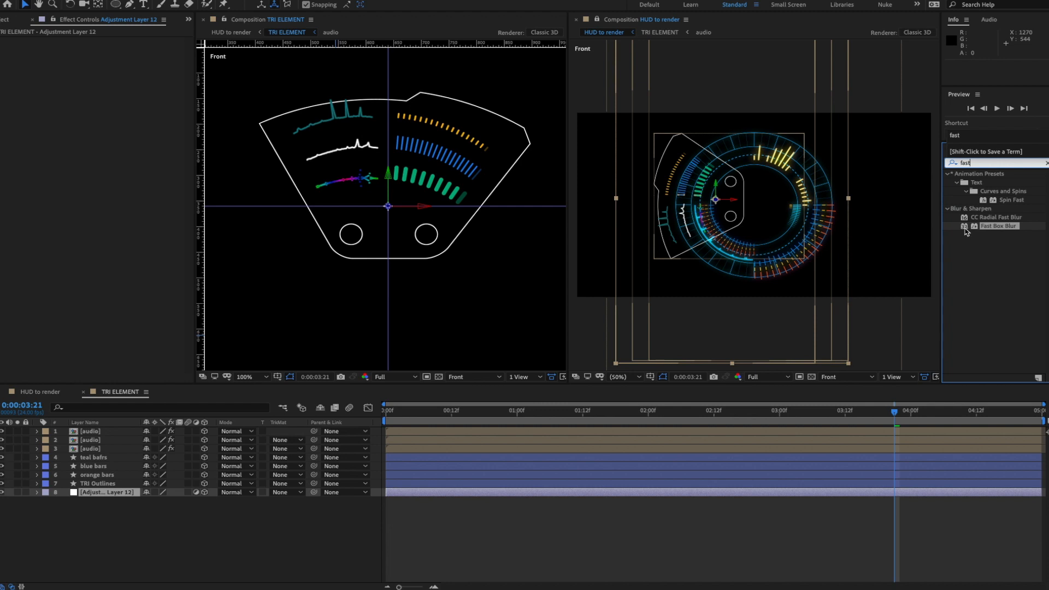
drag(966, 232, 120, 495)
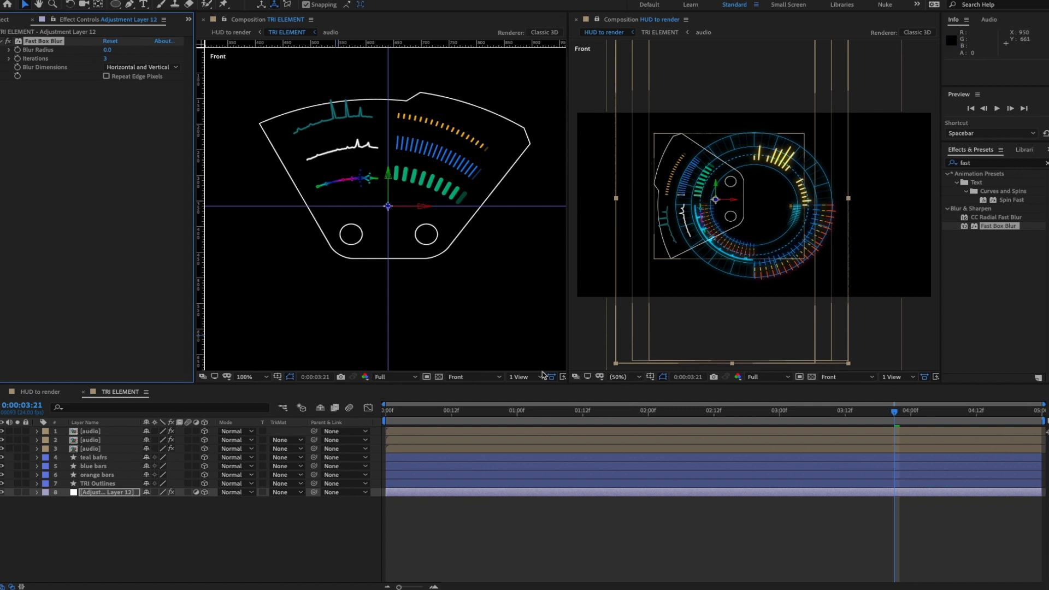
click(37, 392)
key(r)
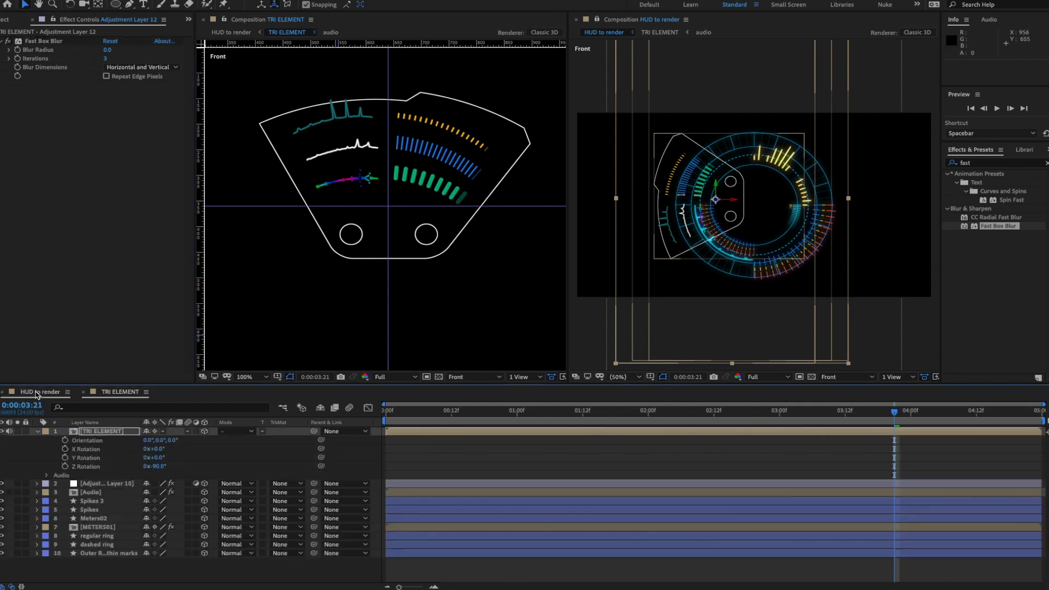
- In TRI ELEMENT, set the adjustment layer's Fast Box Blur radius to 13
click(118, 392)
click(103, 494)
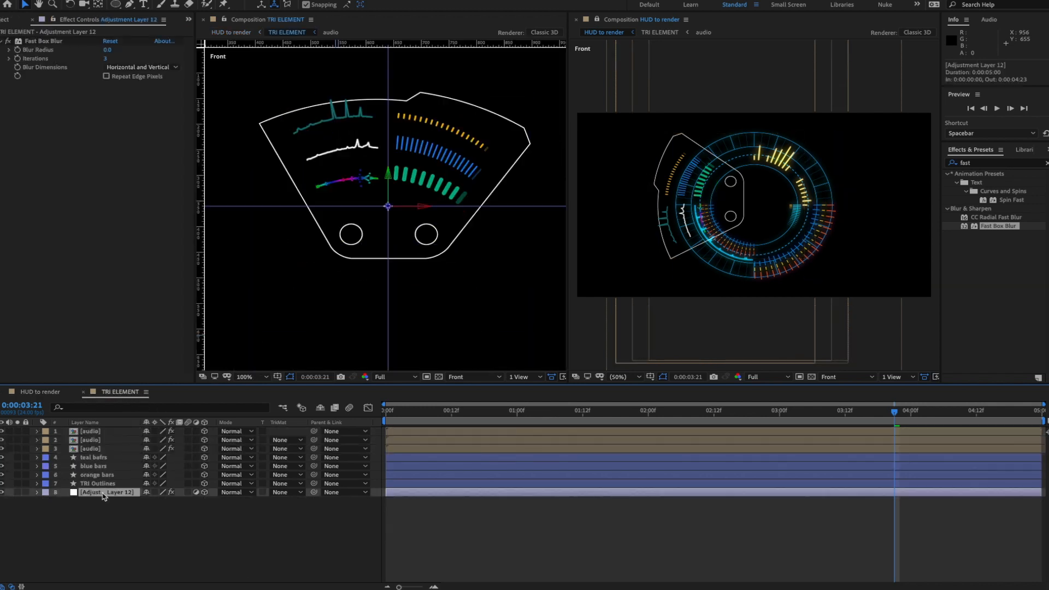
click(107, 49)
text(13)
key(Return)
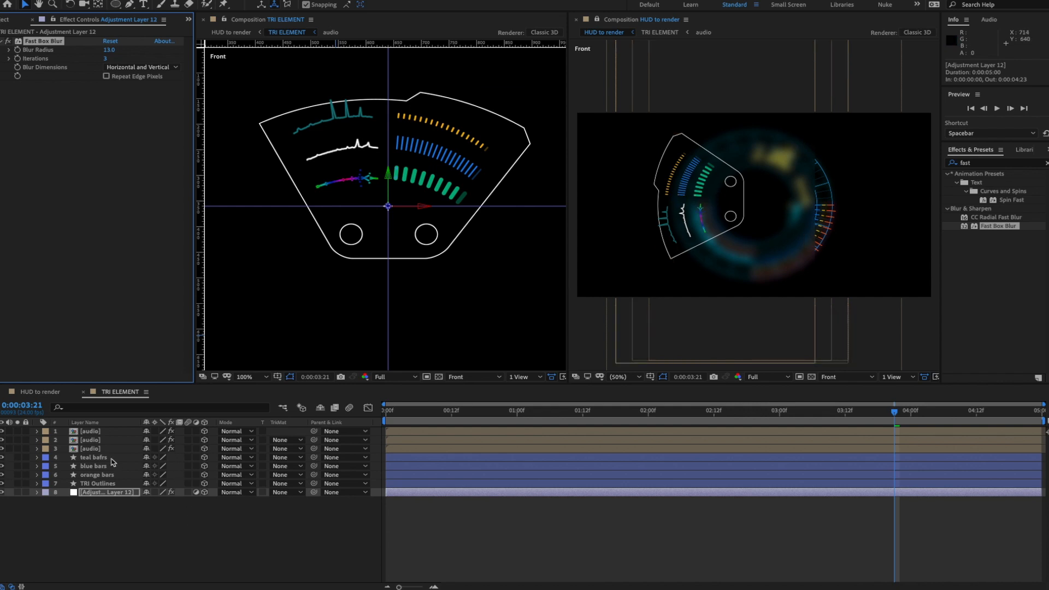
click(122, 519)
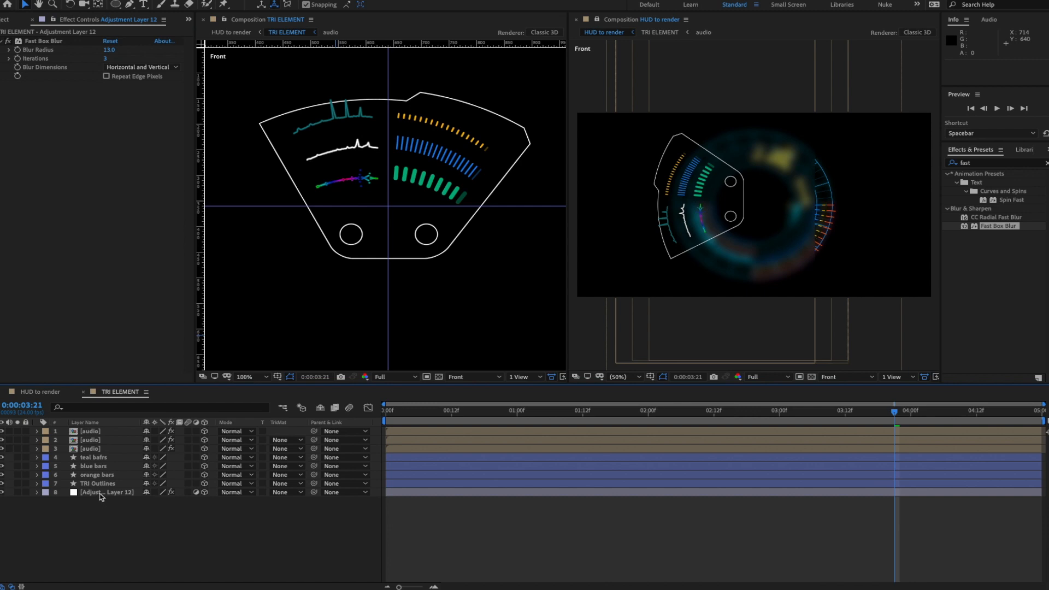
click(100, 494)
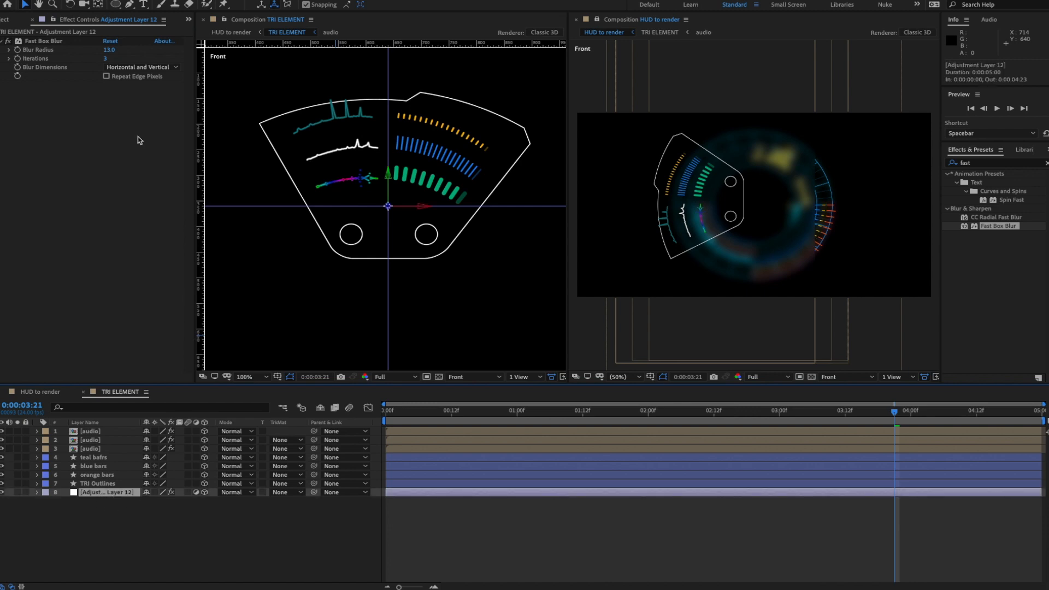
- Draw a rough five-point Pen mask around the triangular panel on the adjustment layer
click(129, 5)
click(260, 123)
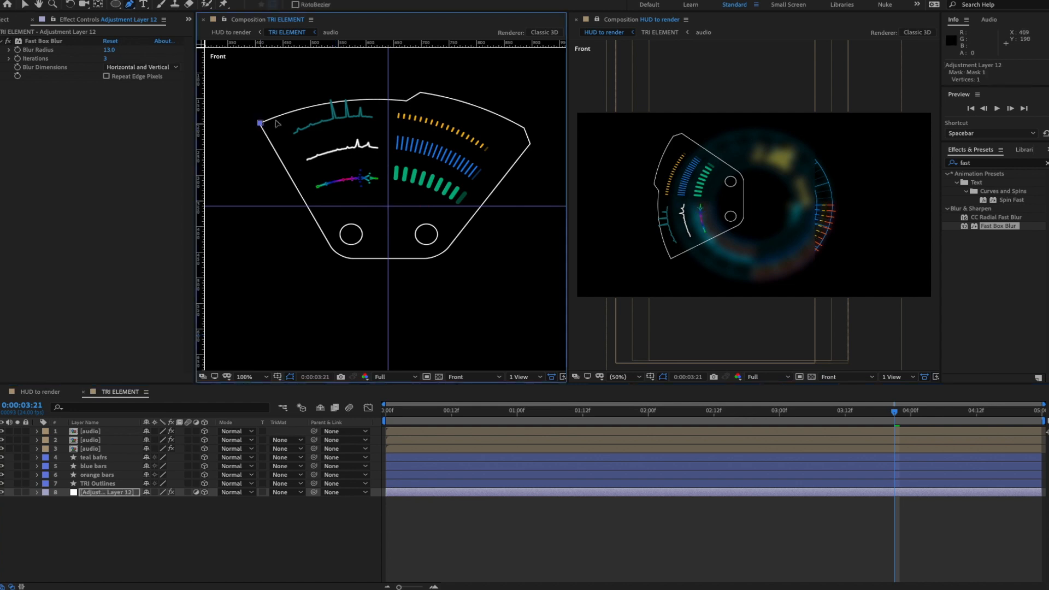
click(437, 98)
click(529, 136)
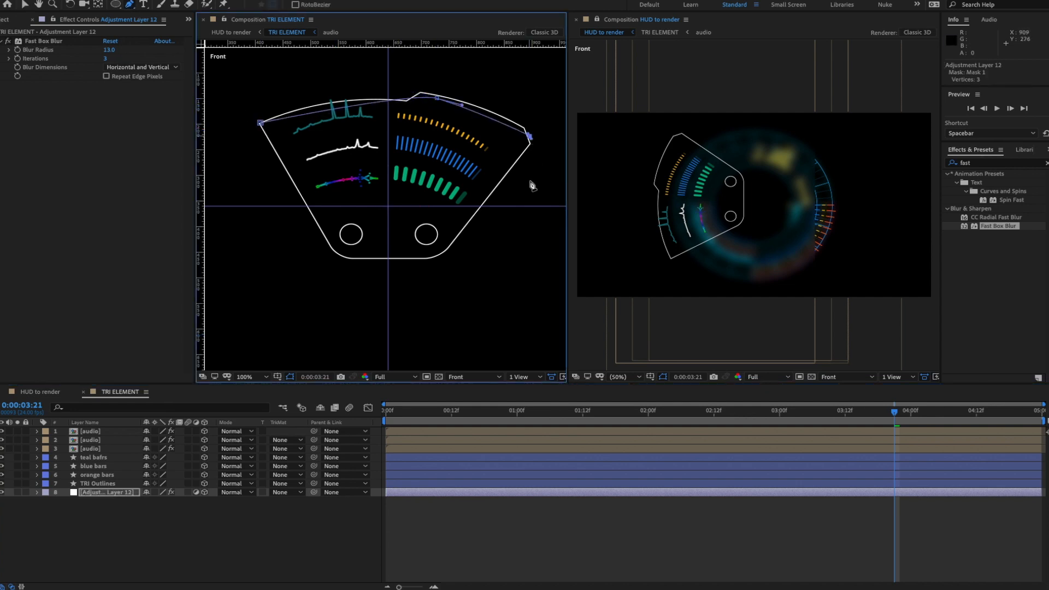
click(440, 255)
click(343, 257)
click(261, 123)
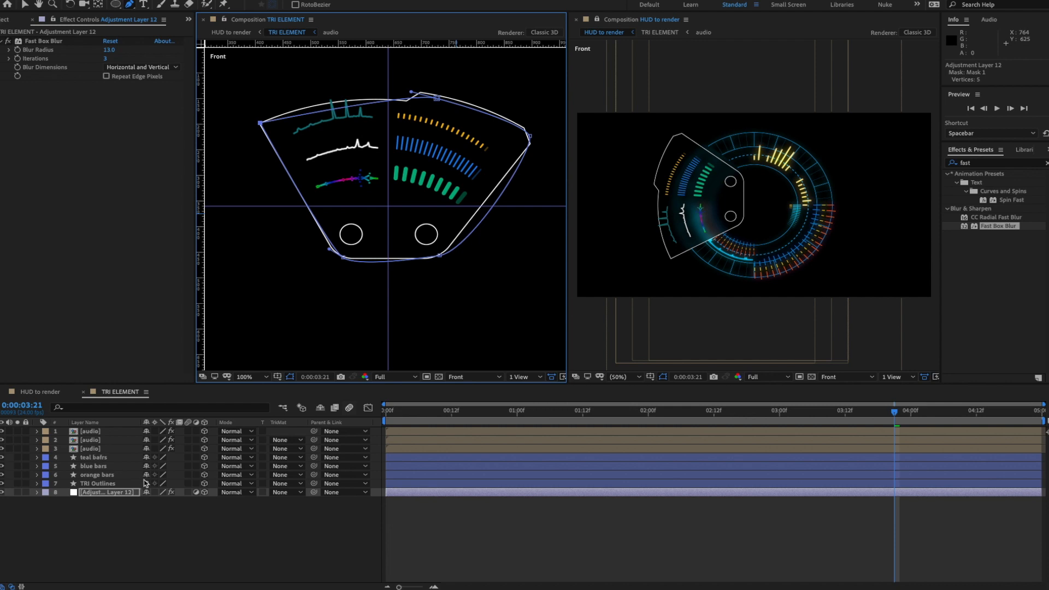
- Paste the TRI Outlines Path 1 shape into Adjustment Layer 12's Mask 1 path
click(36, 484)
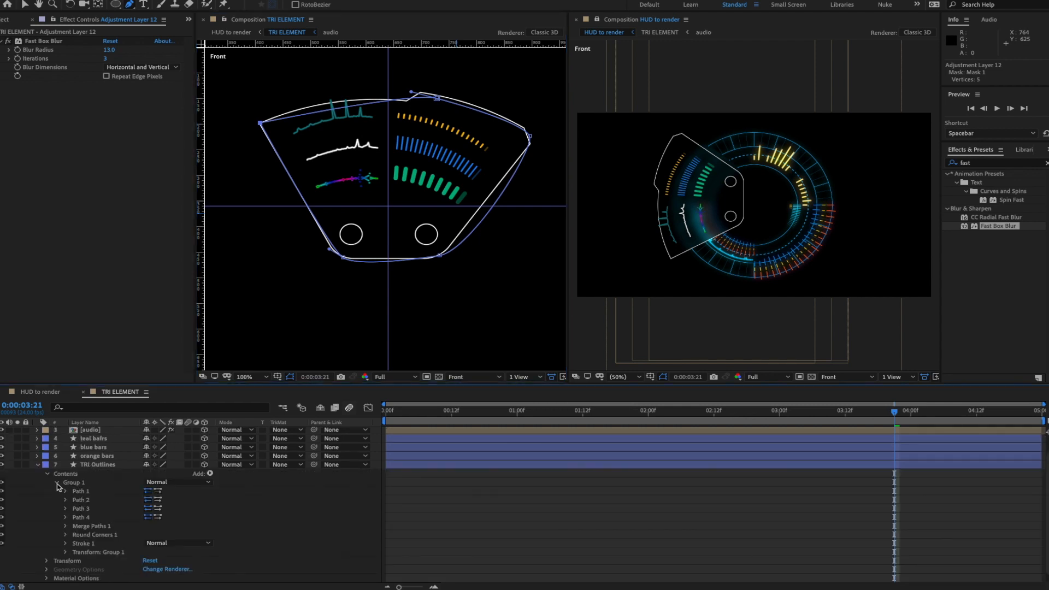
click(65, 491)
click(96, 501)
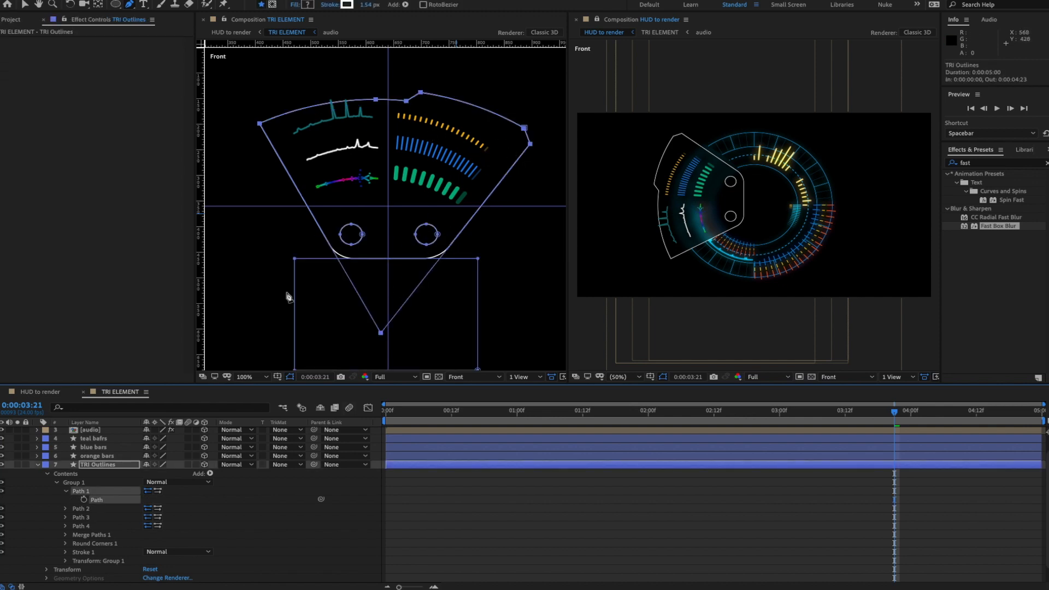
click(95, 516)
click(101, 500)
click(37, 466)
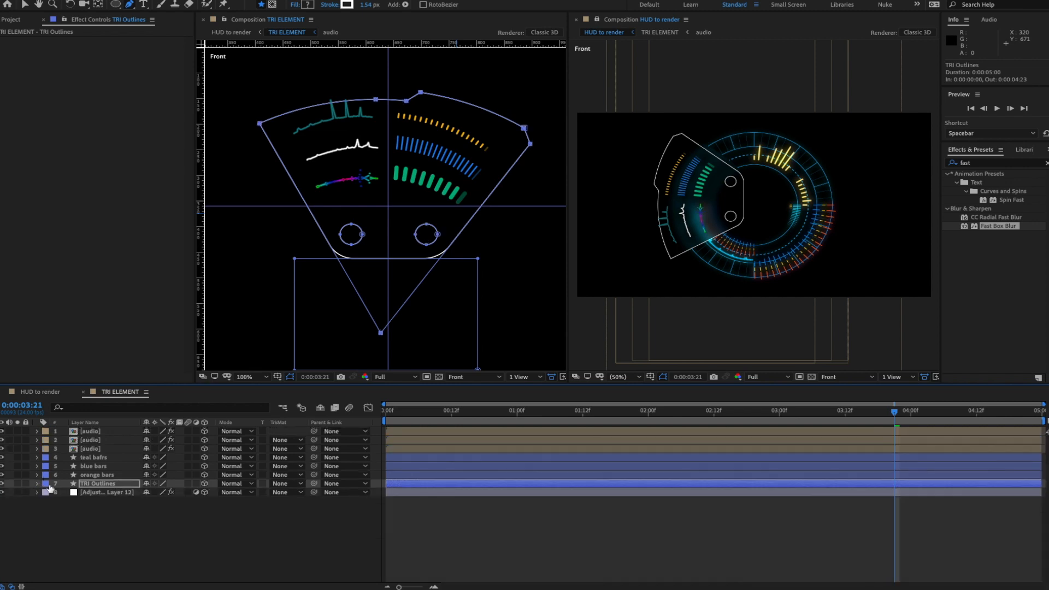
click(37, 492)
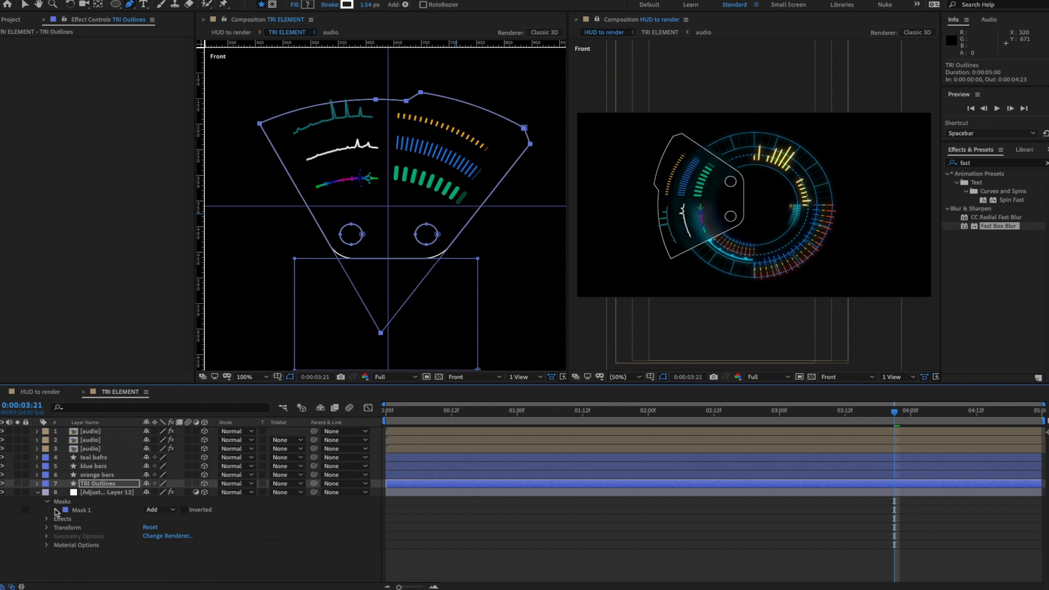
click(56, 510)
click(96, 519)
key(ctrl+v)
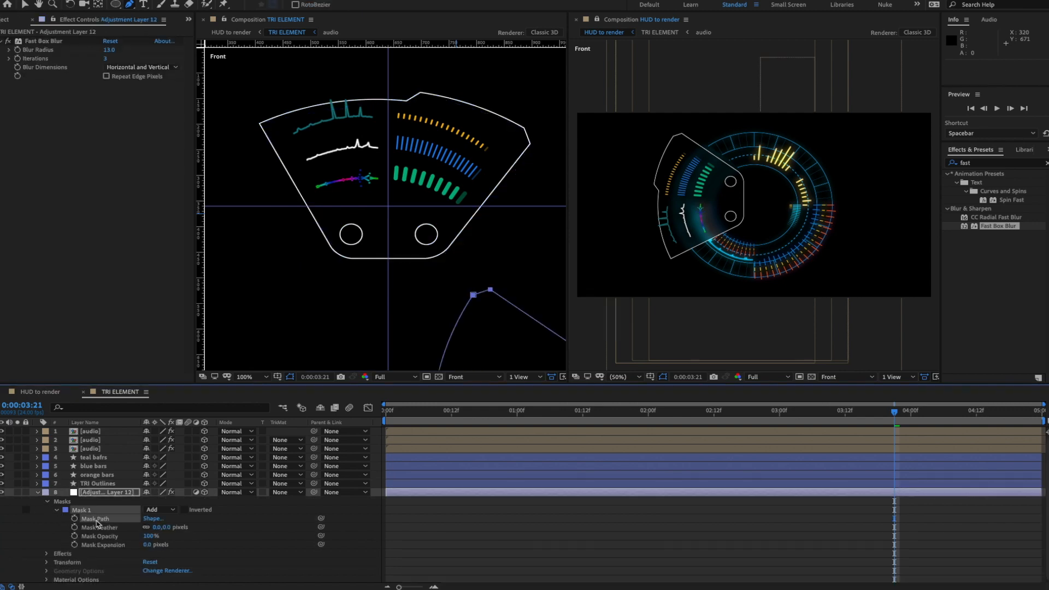
- Free Transform the pasted mask, rotating it 90° and nudging it left and up into alignment
scroll(503, 307, down, 1)
drag(513, 291, 485, 255)
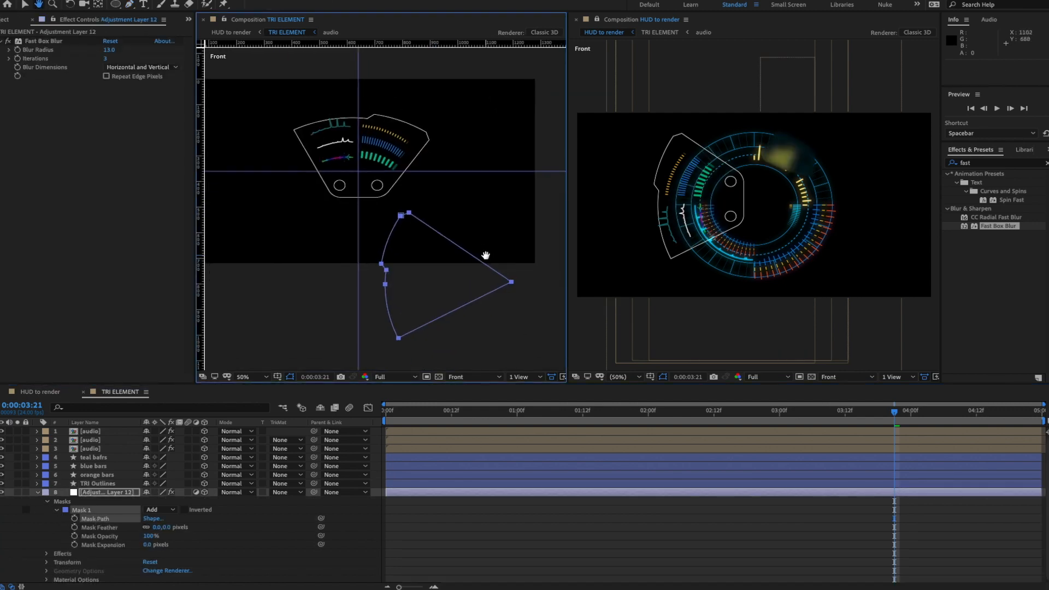
click(25, 4)
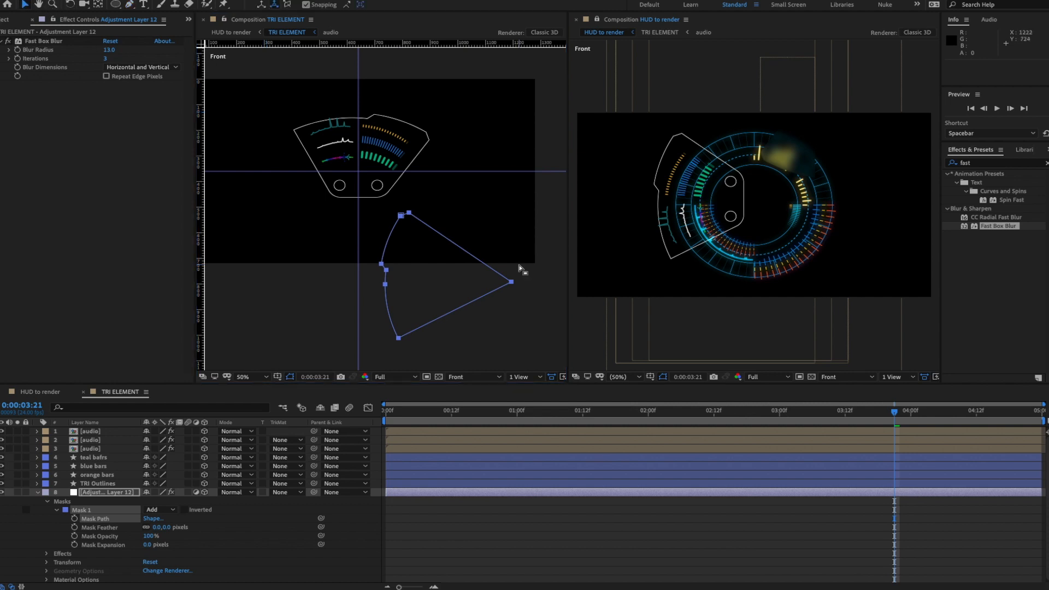
double_click(511, 283)
drag(541, 283, 463, 279)
key(period)
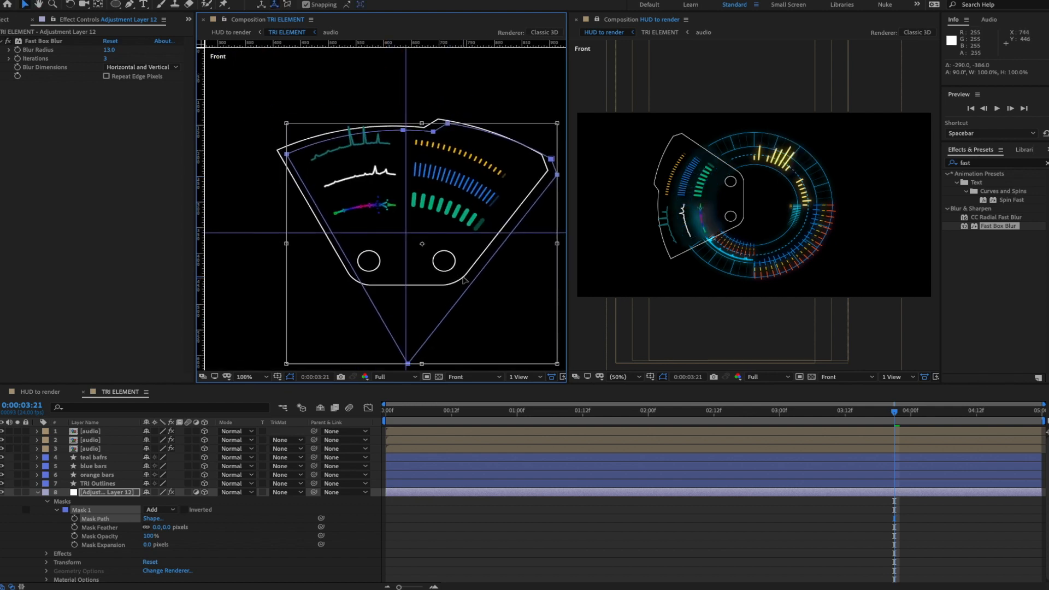
key(shift+Left)
key(shift+Left)
key(Up)
key(Up)
key(Up)
key(Up)
key(Up)
key(Up)
key(Up)
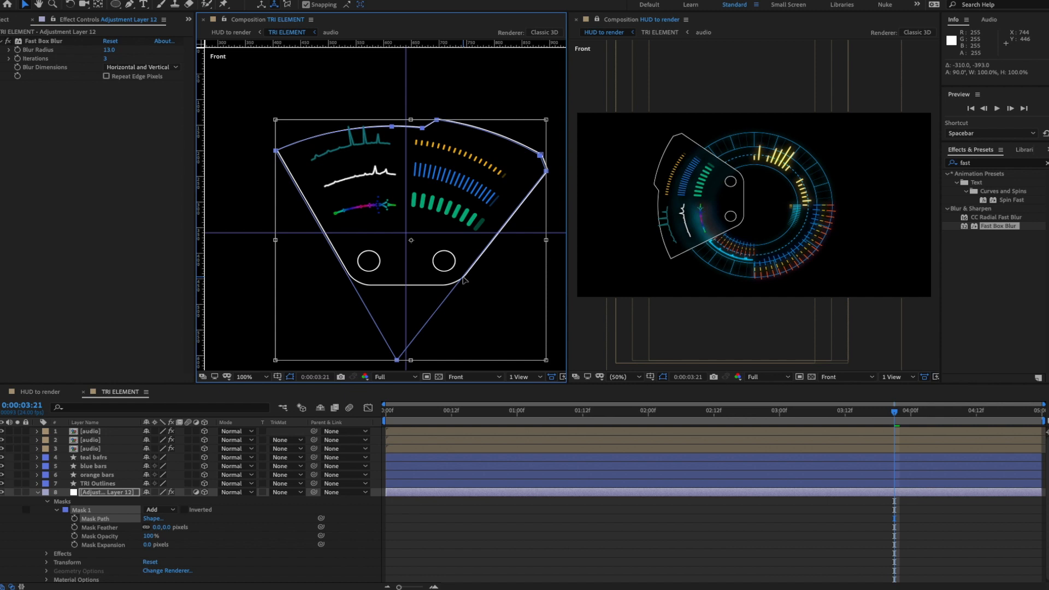
scroll(369, 268, down, 2)
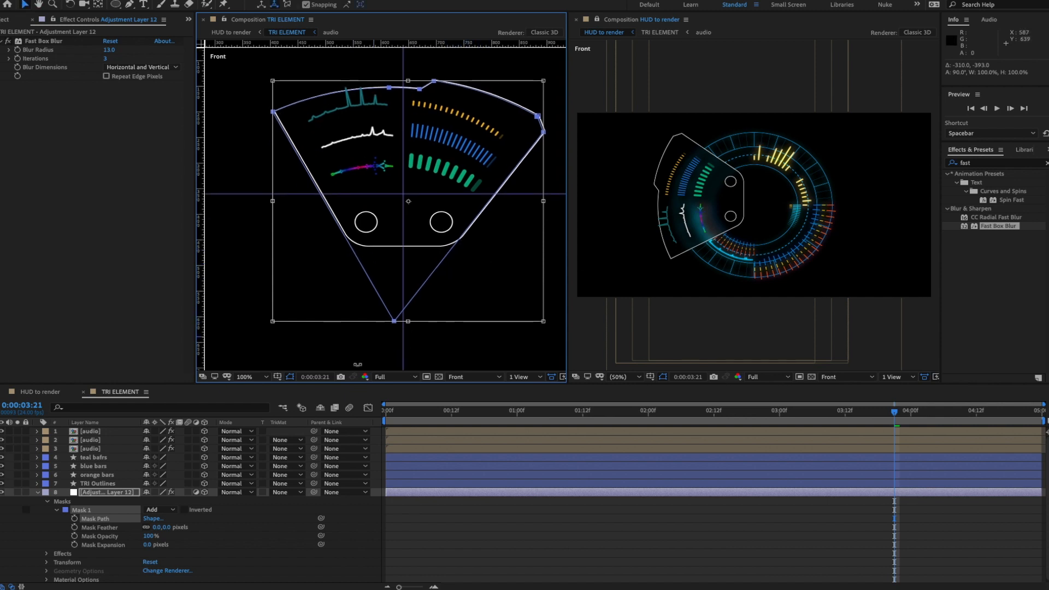
key(Return)
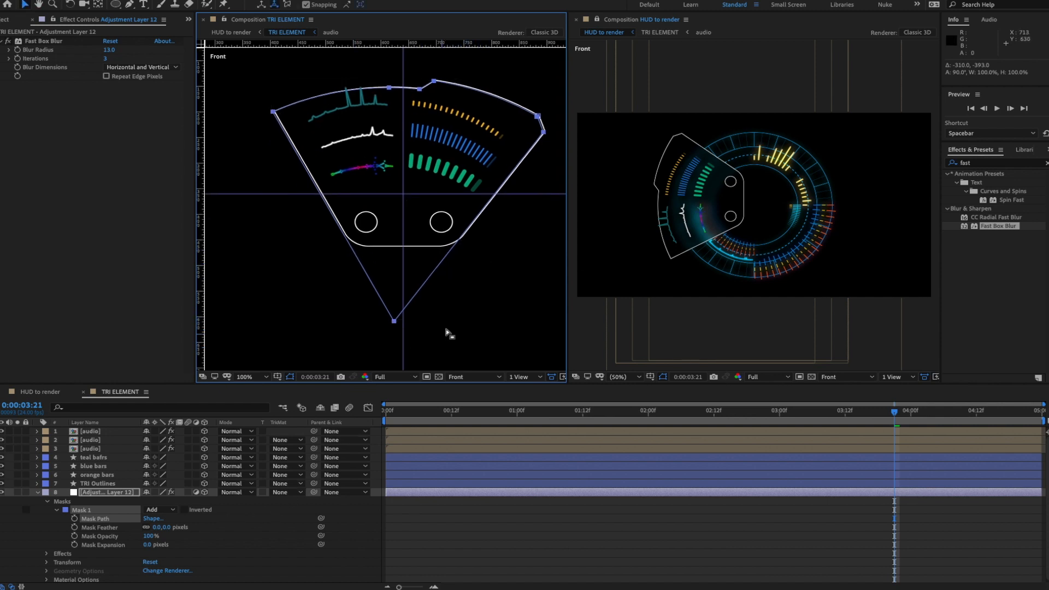
- Add a left-edge mask point and pull the bottom point up to the panel's lower edge
click(394, 322)
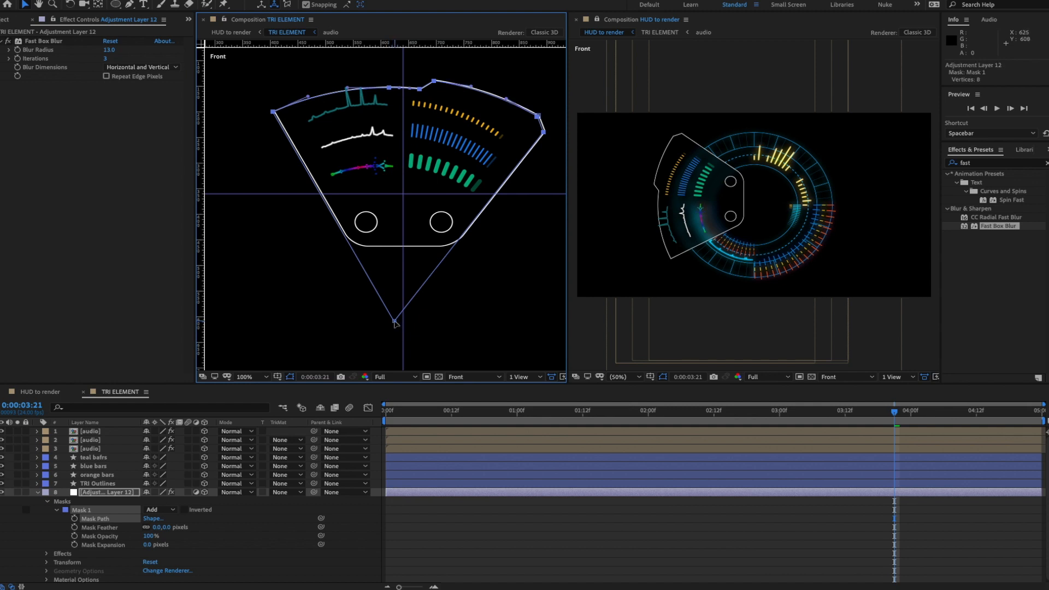
click(130, 5)
click(349, 247)
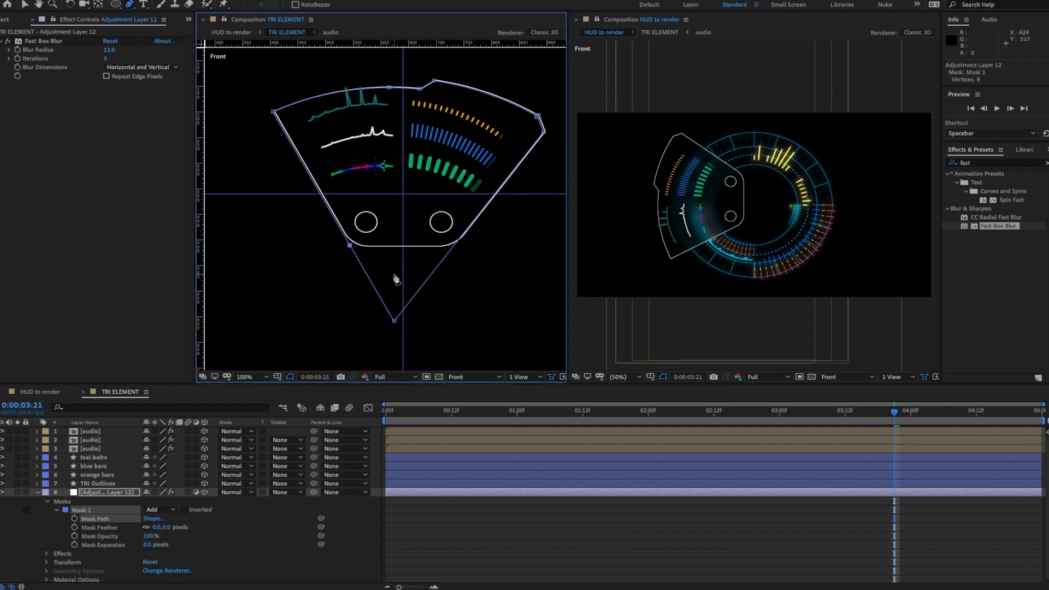
drag(394, 320, 455, 245)
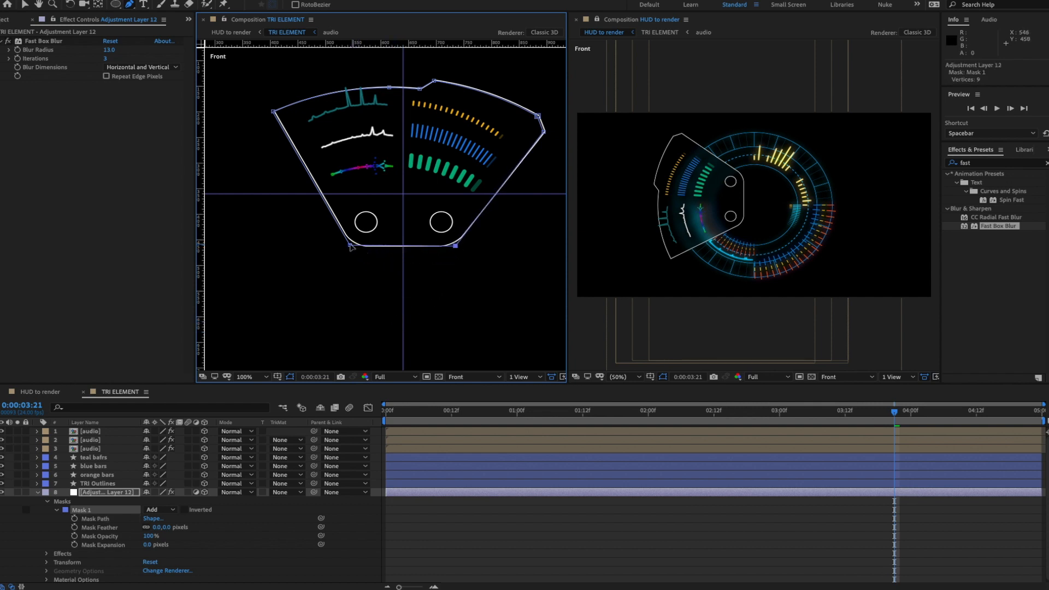
click(351, 245)
- Close TRI ELEMENT and preview HUD to render from Custom View 1, stopping at 0:00:01:12
click(203, 20)
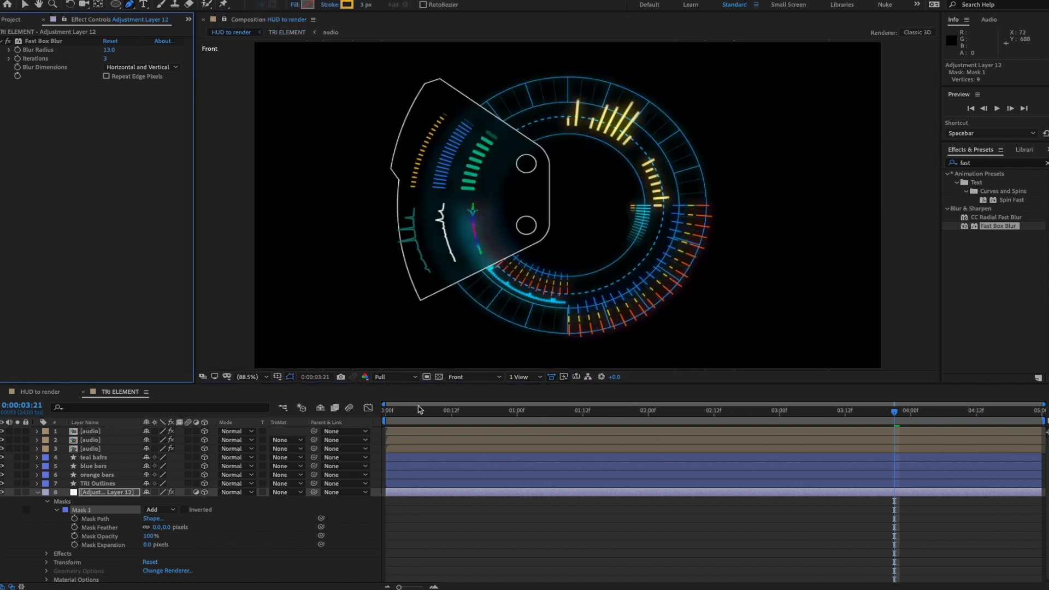
drag(411, 414, 303, 399)
key(space)
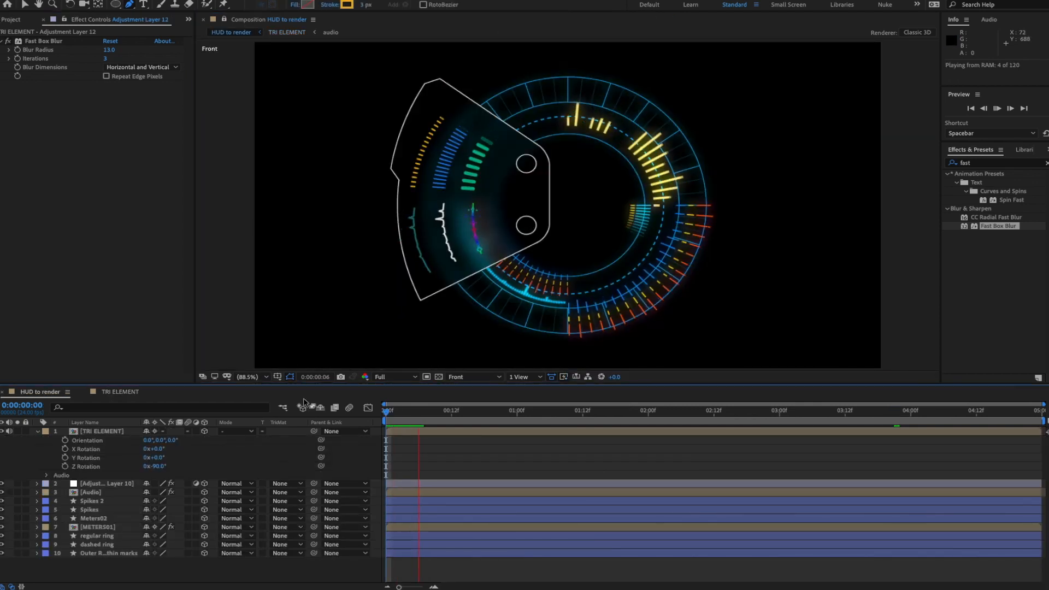
click(475, 377)
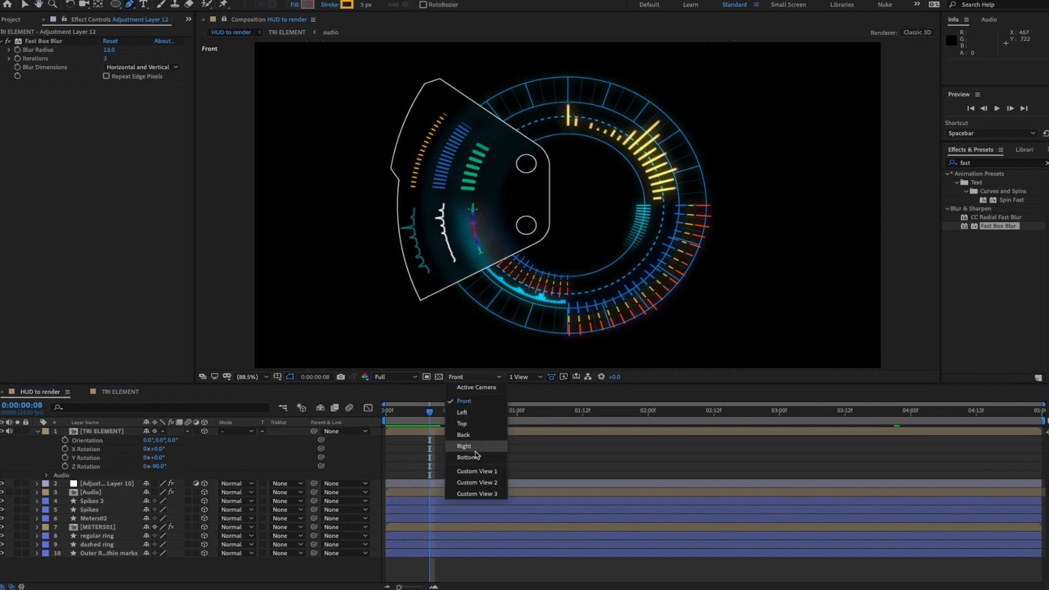
click(476, 472)
key(space)
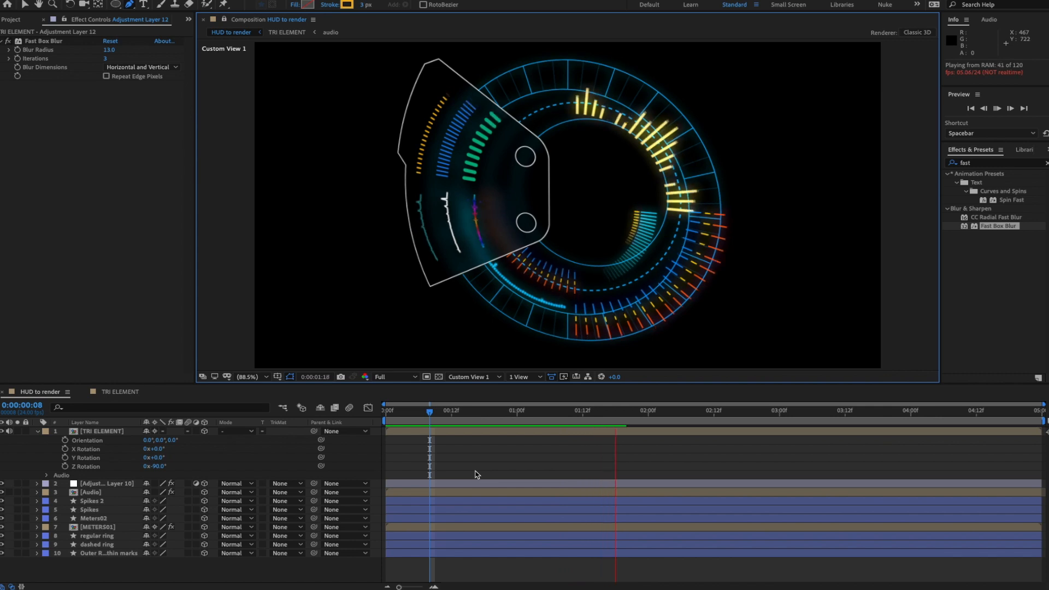
key(space)
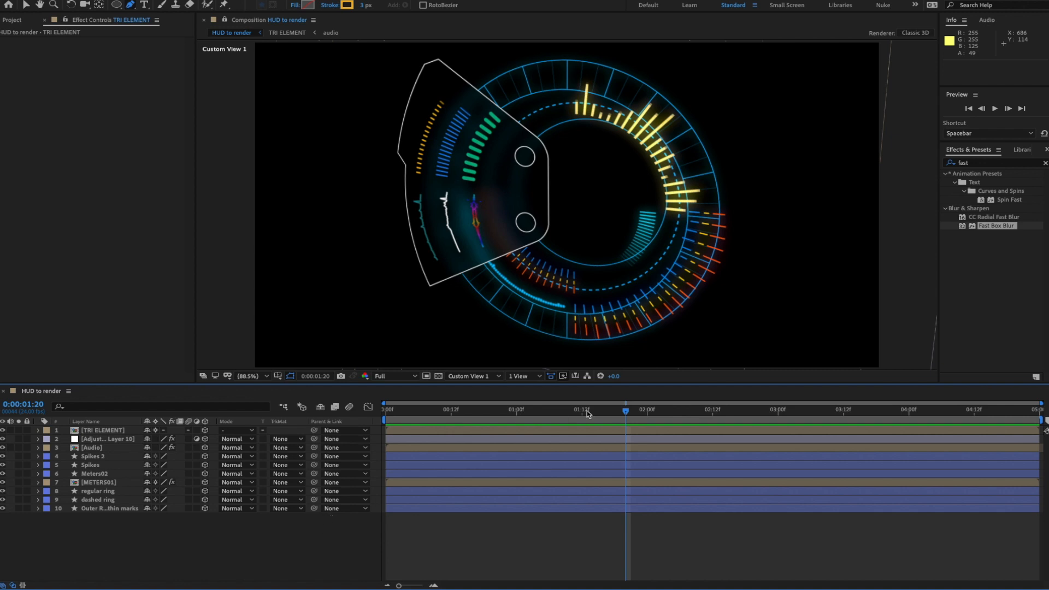
drag(622, 416, 580, 414)
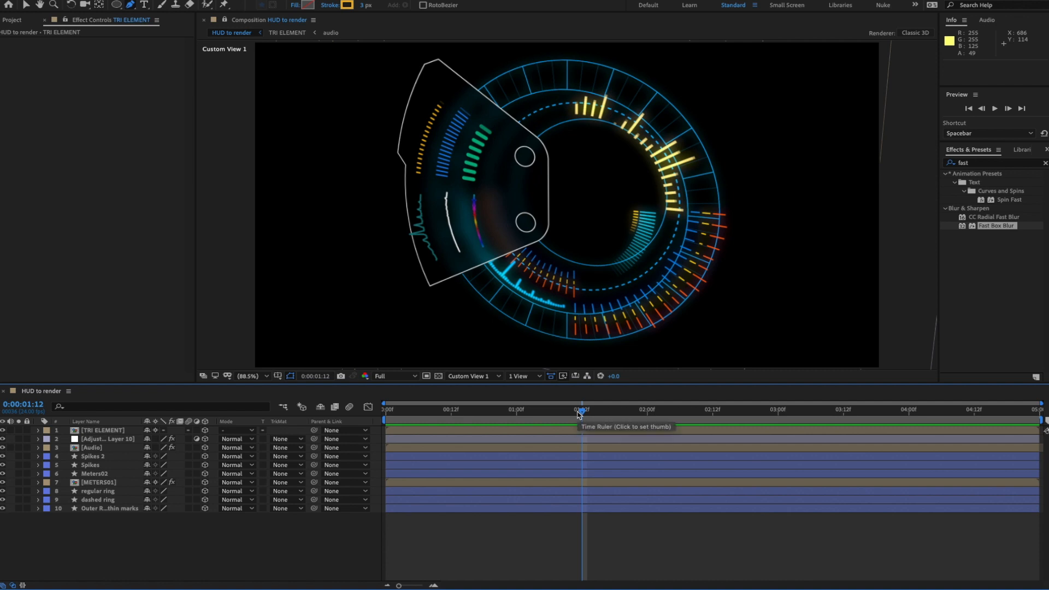
- Add a new null object layer to HUD to render and make it 3D
right_click(202, 534)
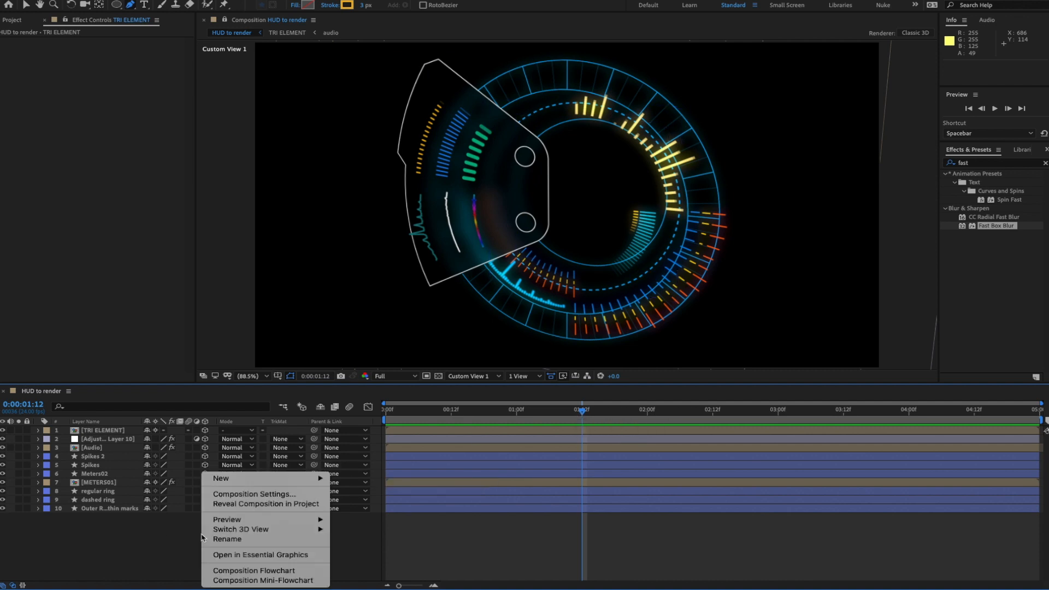
mouse_move(232, 483)
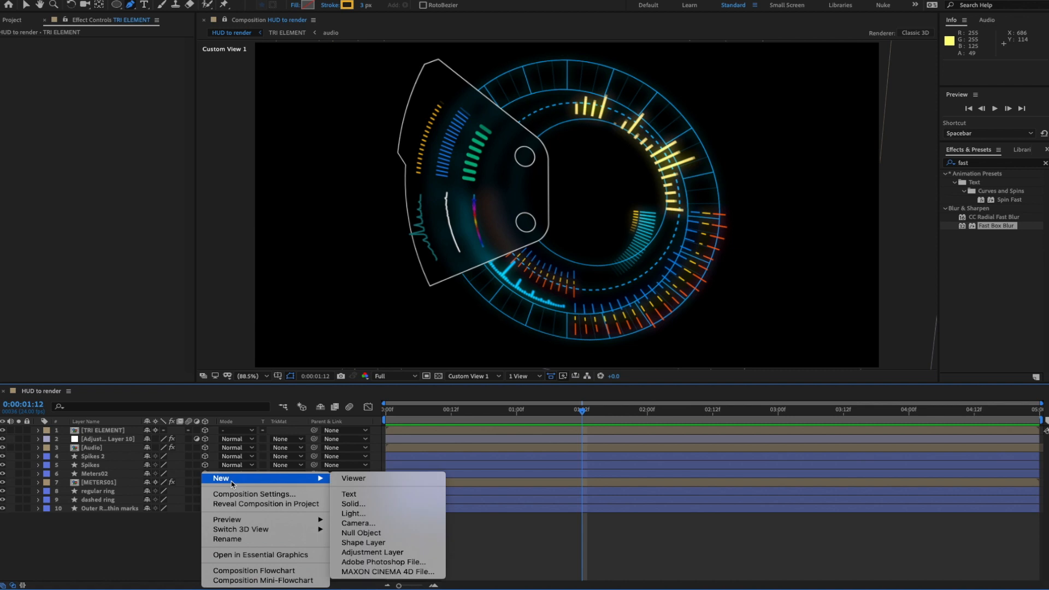
click(361, 533)
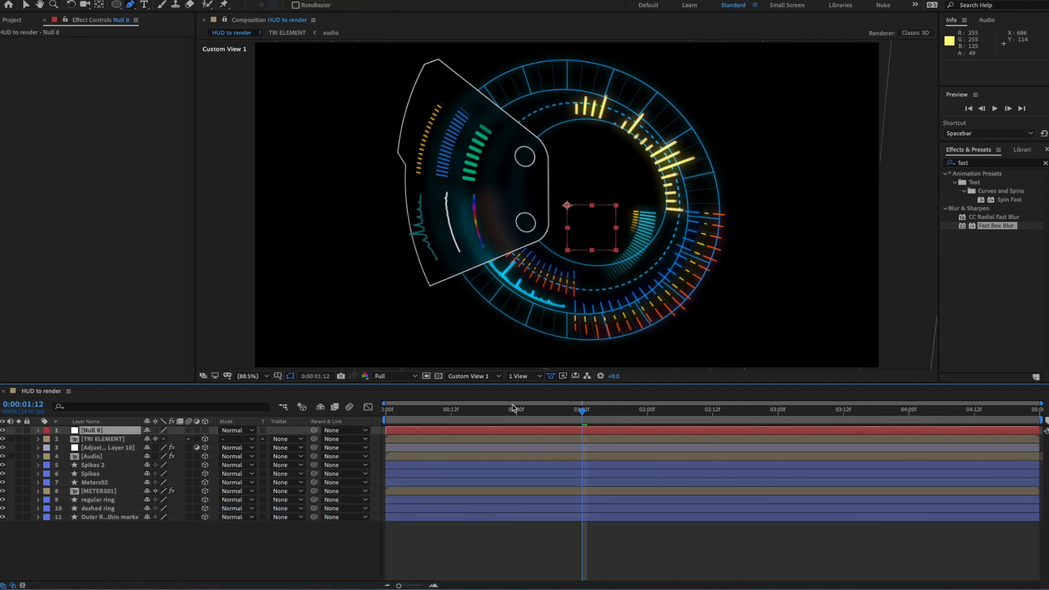
click(206, 431)
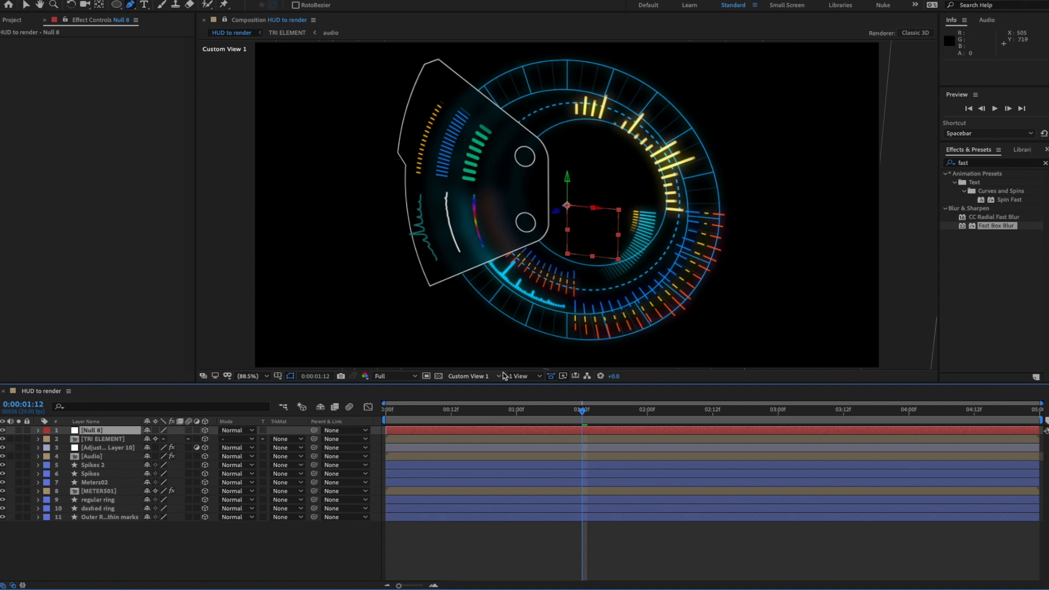
- Orbit around the HUD and drag the null along its Z axis away from the rings
click(87, 5)
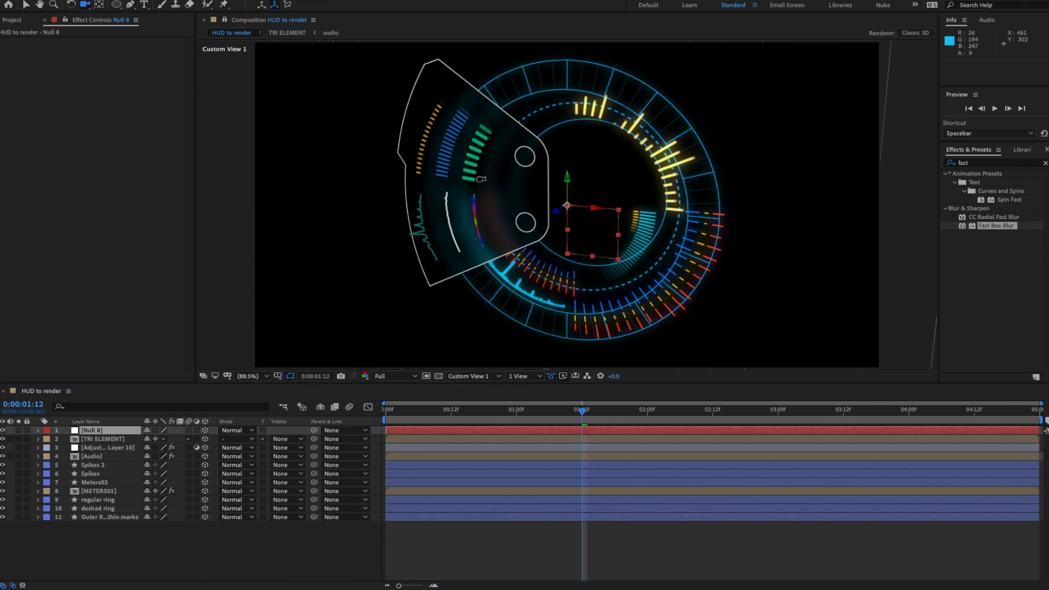
drag(494, 188, 607, 226)
click(26, 5)
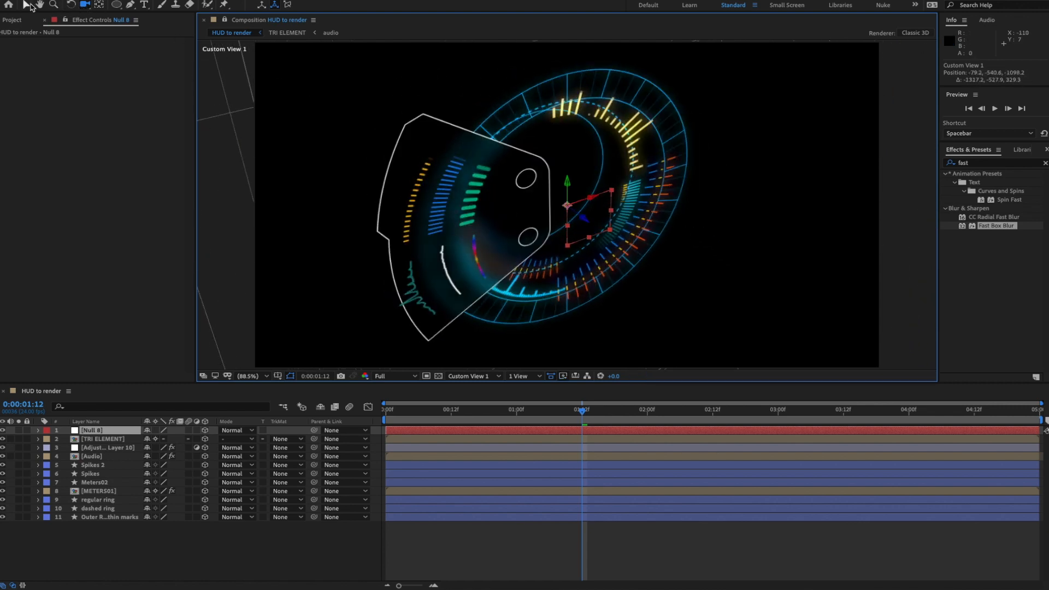
drag(585, 220, 406, 171)
key(c)
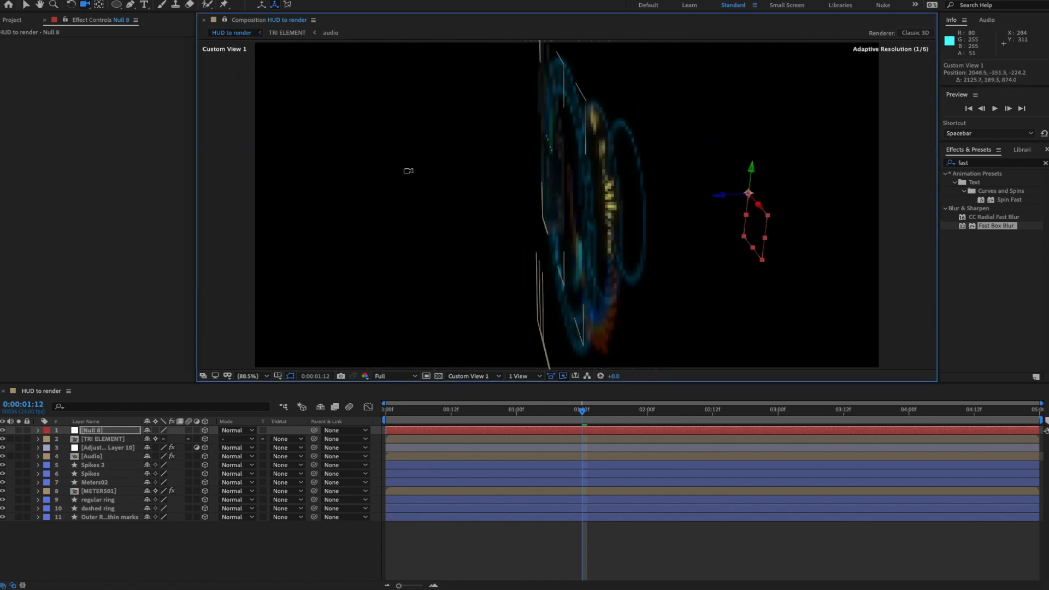
key(v)
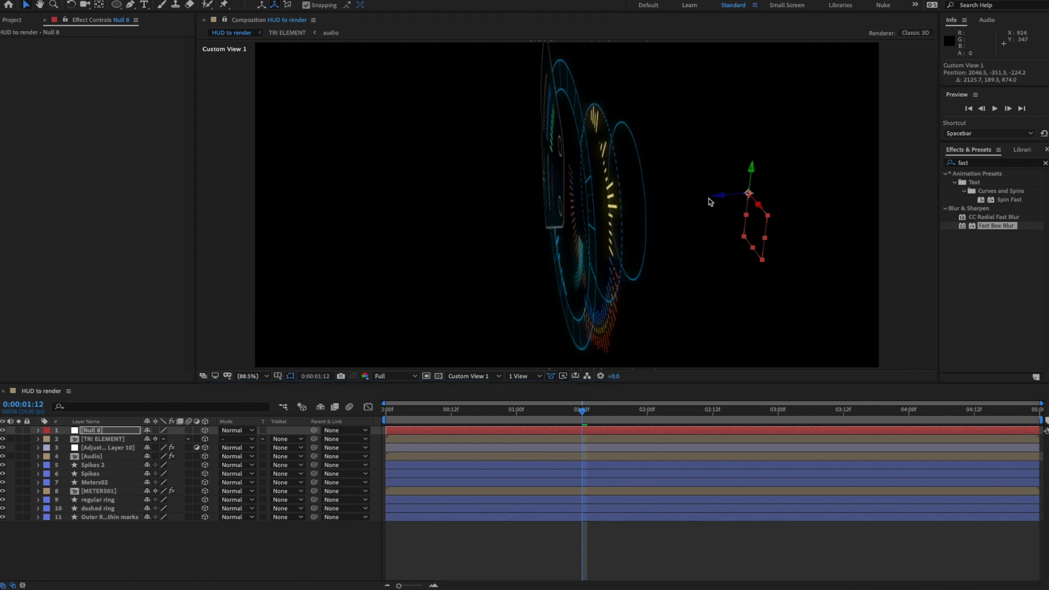
drag(716, 199, 678, 214)
key(c)
- Rename Null 8 to 'master orbit'
click(149, 565)
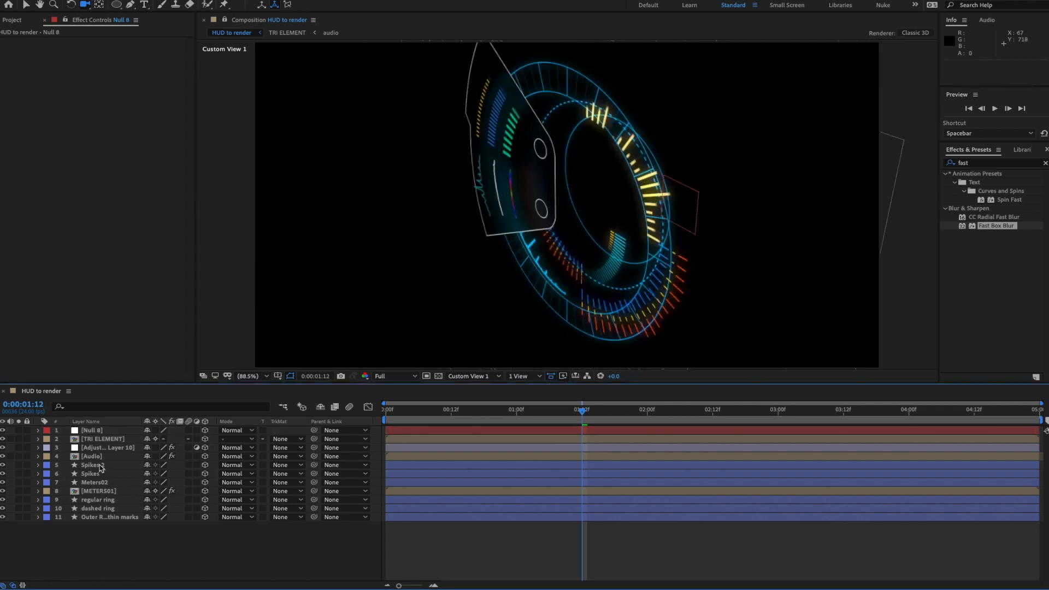
click(93, 431)
key(Return)
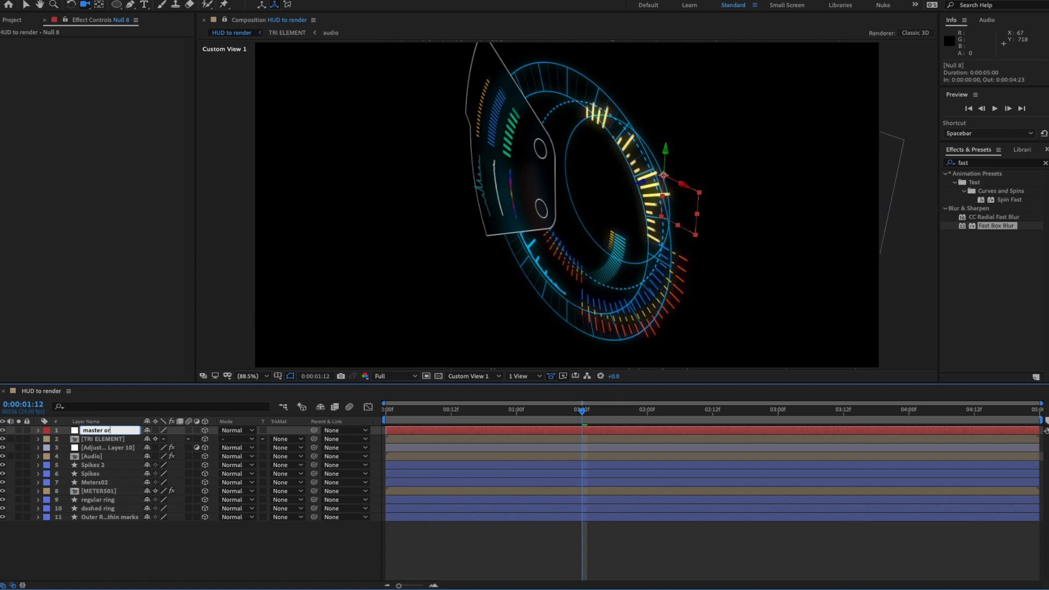
key(Return)
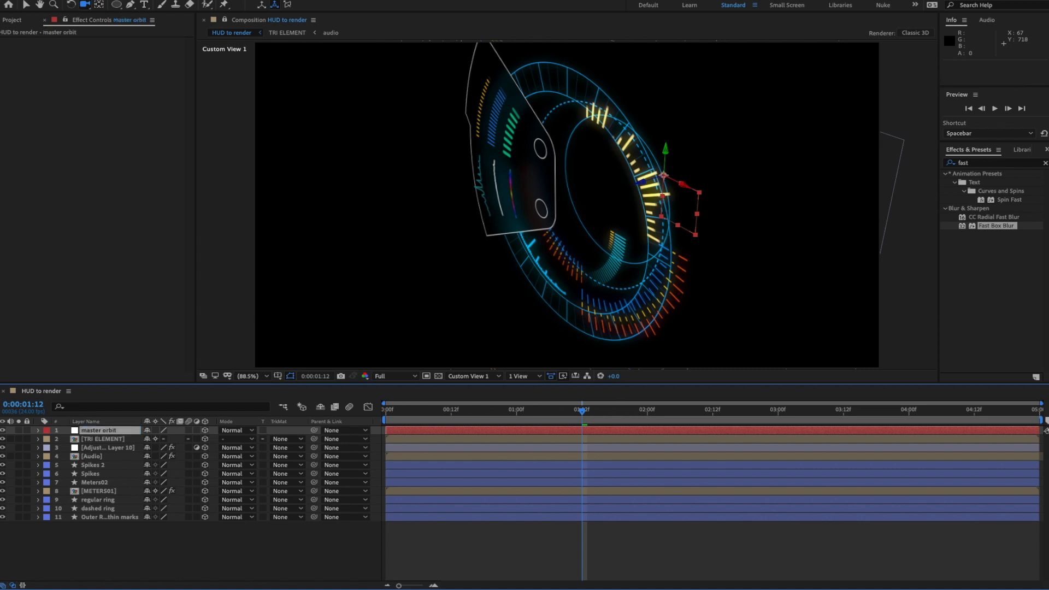
- Parent the ten layers from TRI ELEMENT to the last layer to master orbit
click(107, 441)
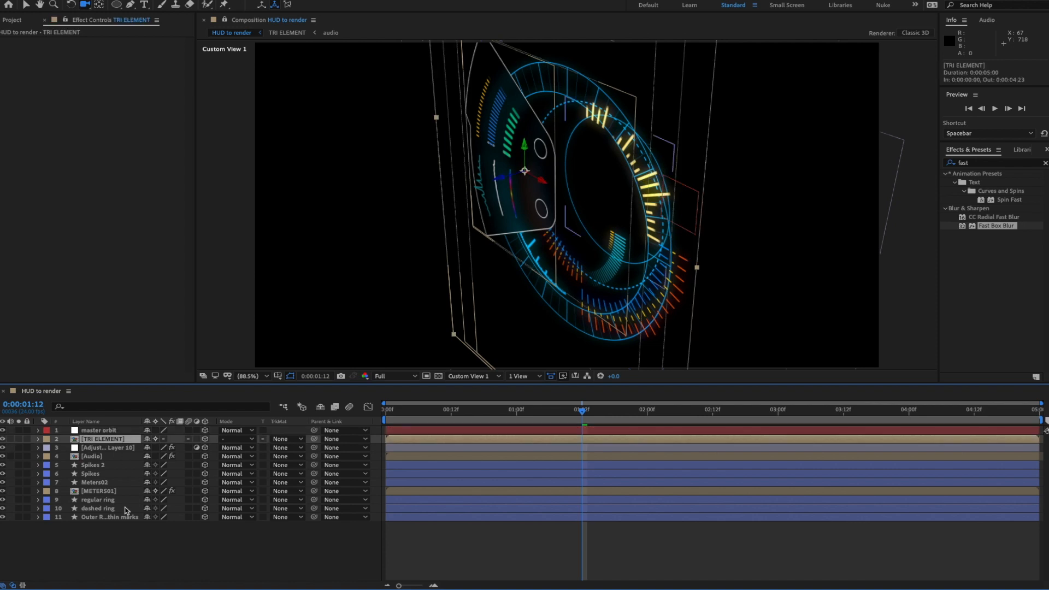
shift+click(111, 518)
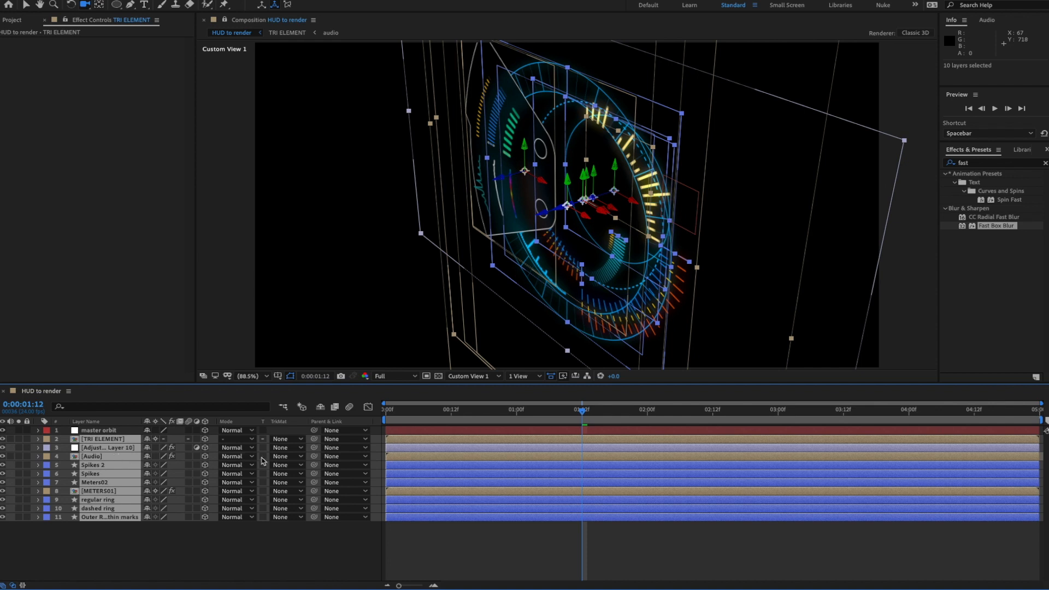
drag(316, 447, 114, 433)
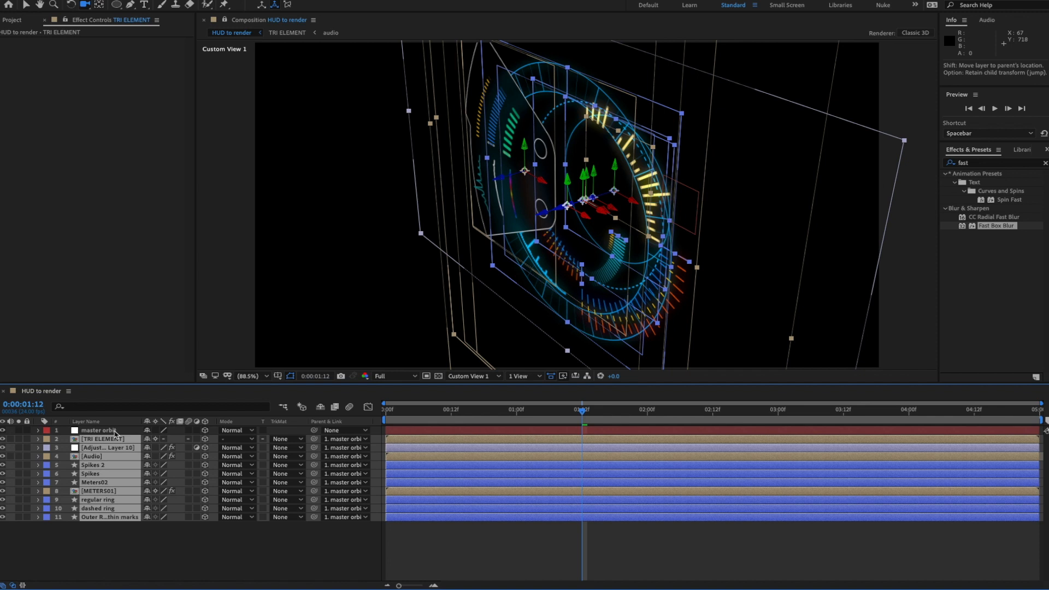
click(191, 534)
click(108, 432)
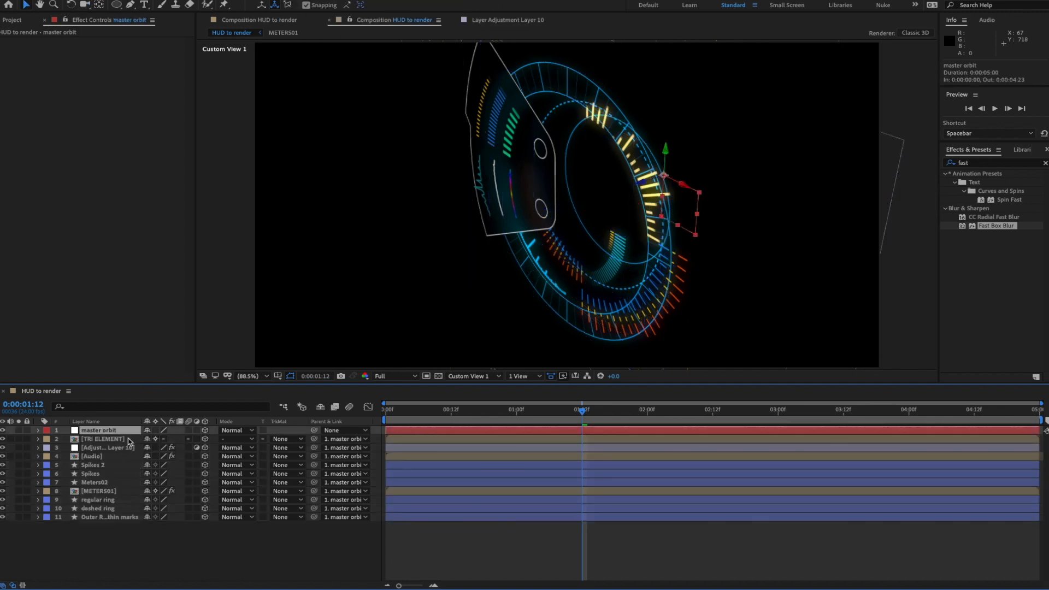
- Set master orbit's Y Rotation to 15° at frame 0 and add a keyframe
key(r)
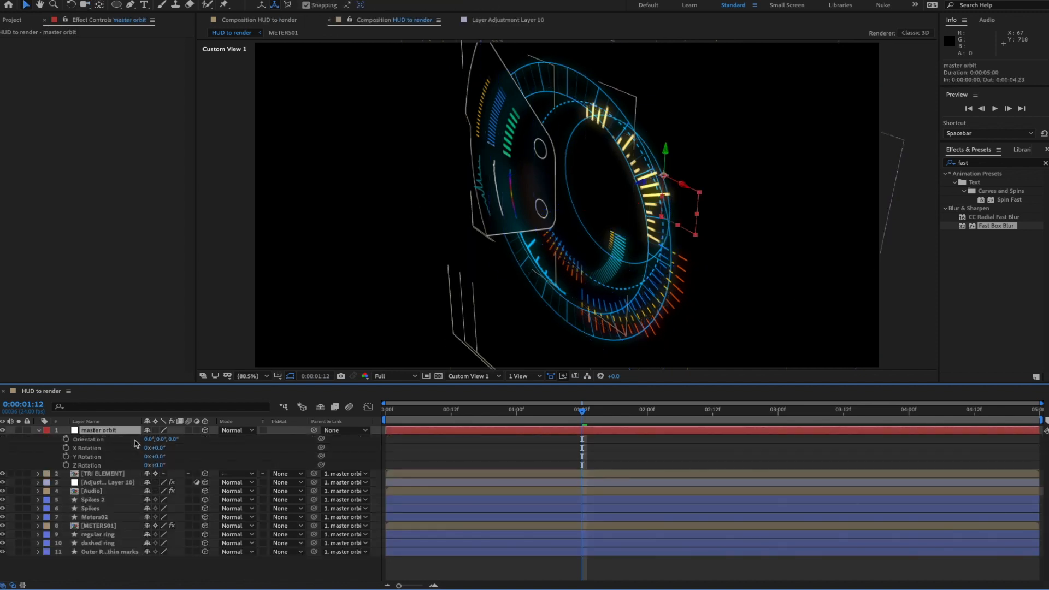
mouse_move(163, 457)
mouse_down()
mouse_move(150, 459)
mouse_move(167, 462)
mouse_up()
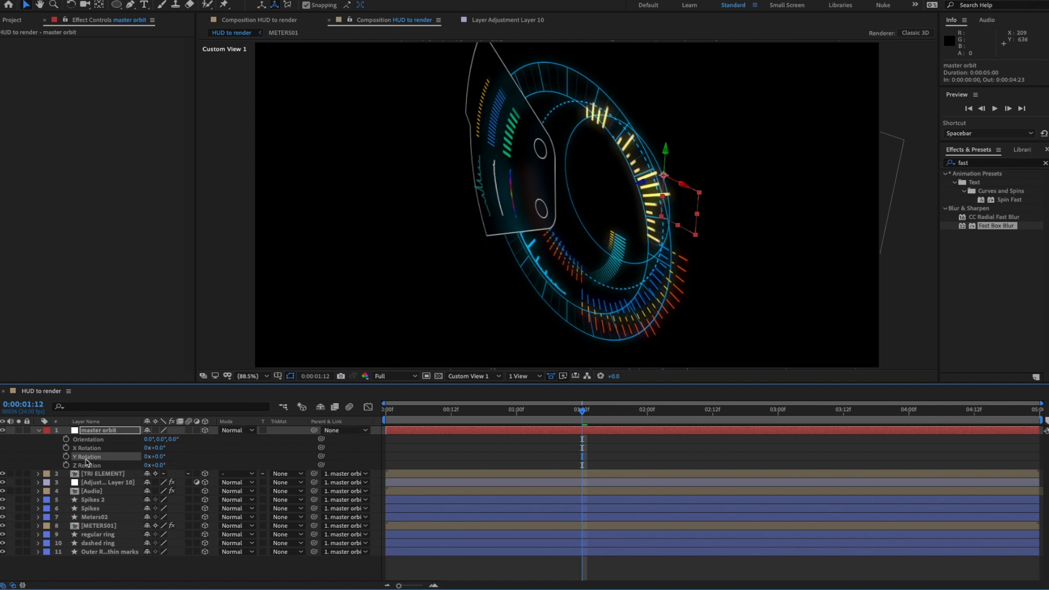
key(Home)
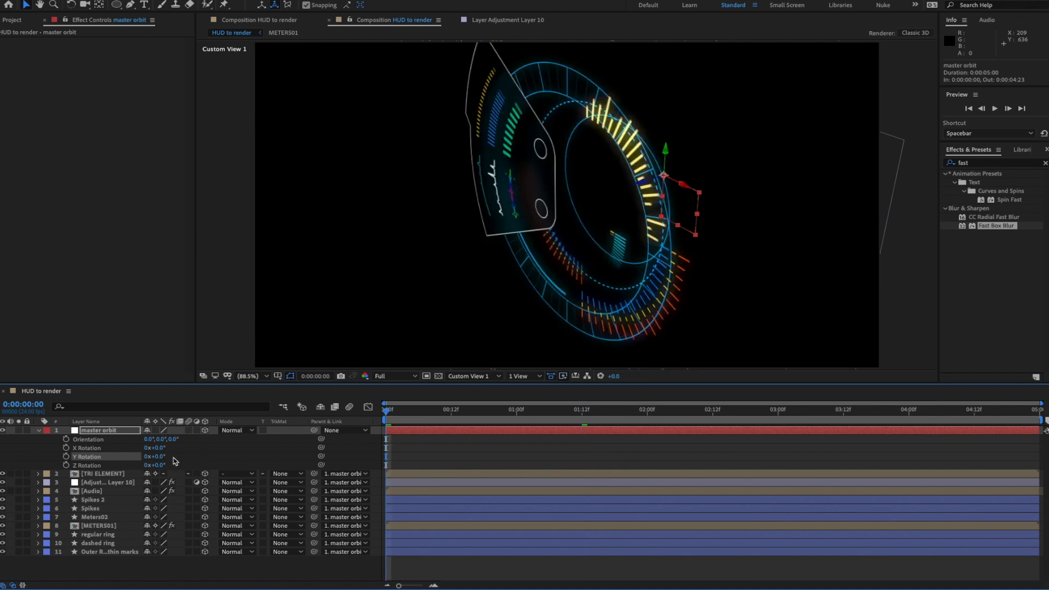
click(158, 457)
key(Return)
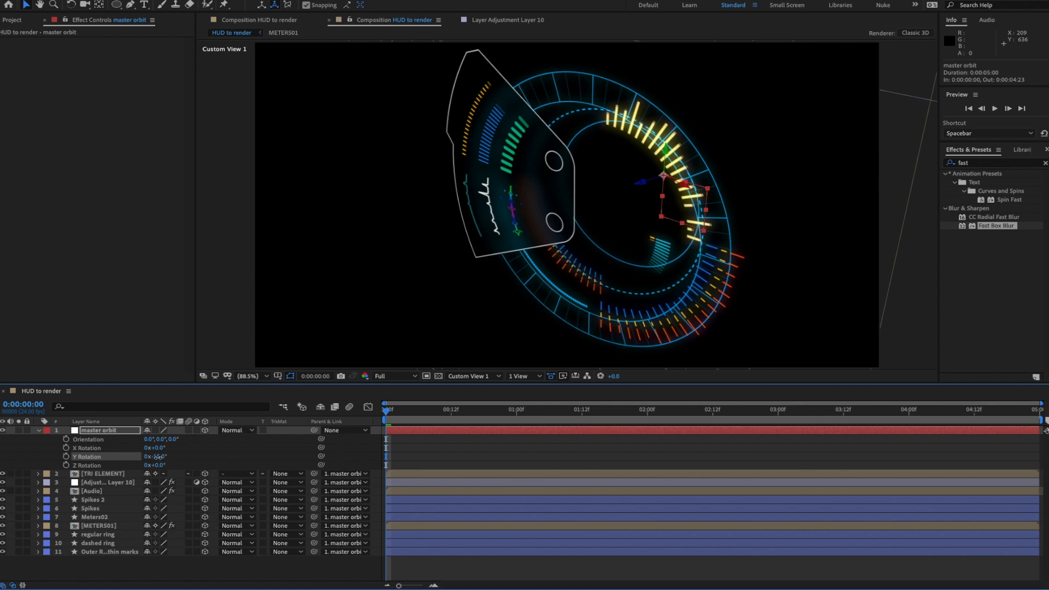
click(159, 457)
text(15)
key(Return)
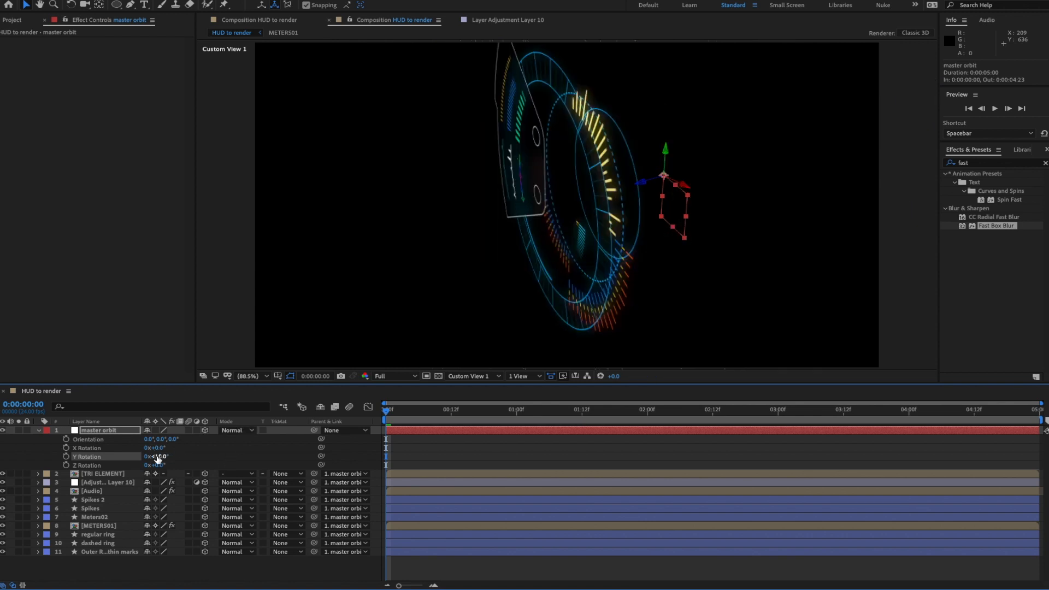
click(66, 457)
- At two seconds set Y Rotation to -15°, then preview the swing
drag(417, 418, 519, 420)
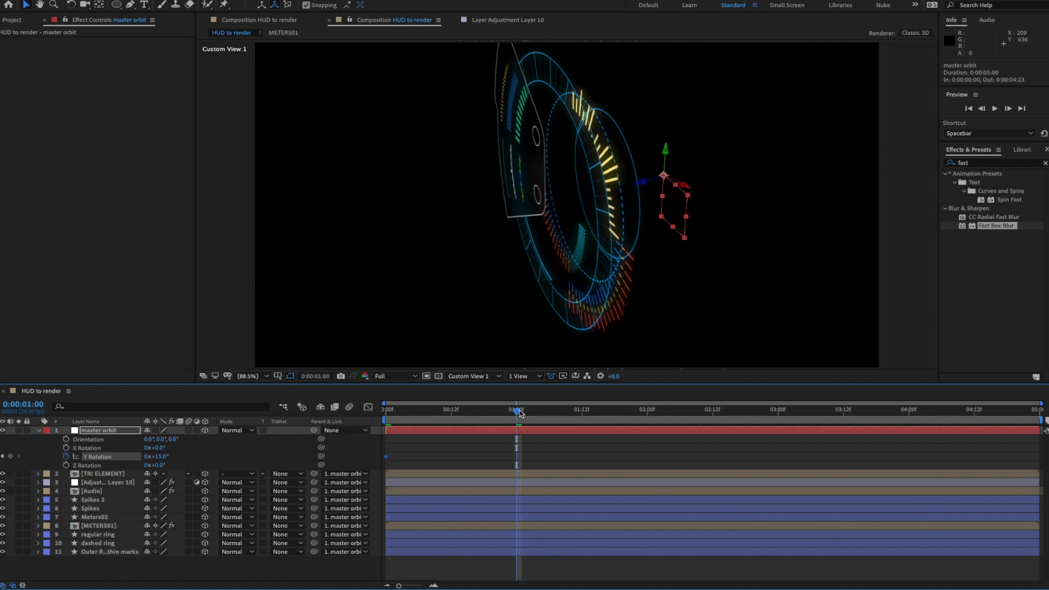
drag(520, 414, 647, 416)
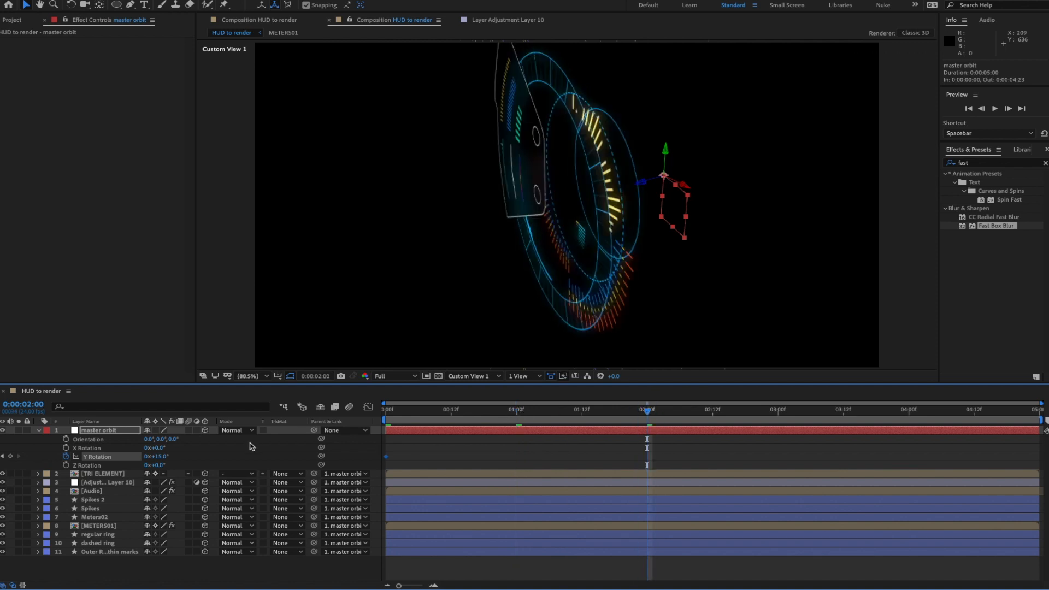
click(161, 457)
text(-15)
key(Return)
key(space)
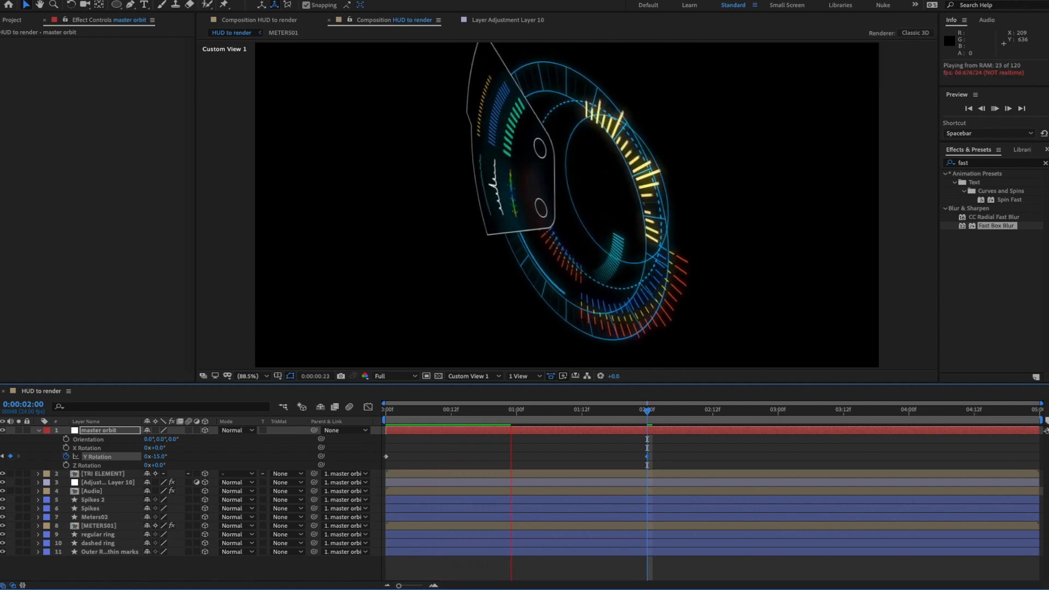
- Apply Easy Ease to master orbit's Y Rotation keyframes
key(space)
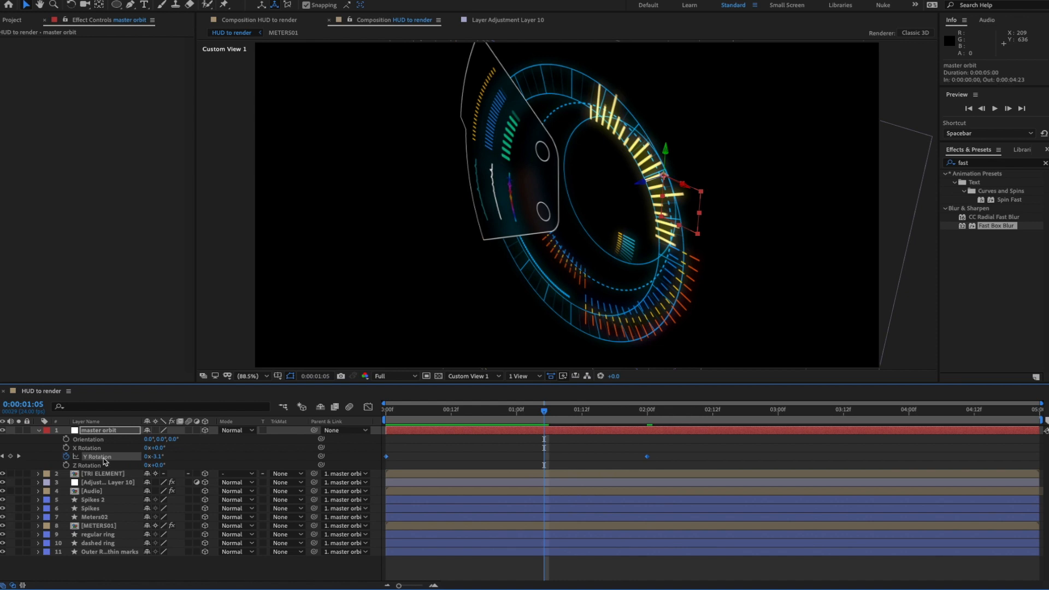
right_click(121, 458)
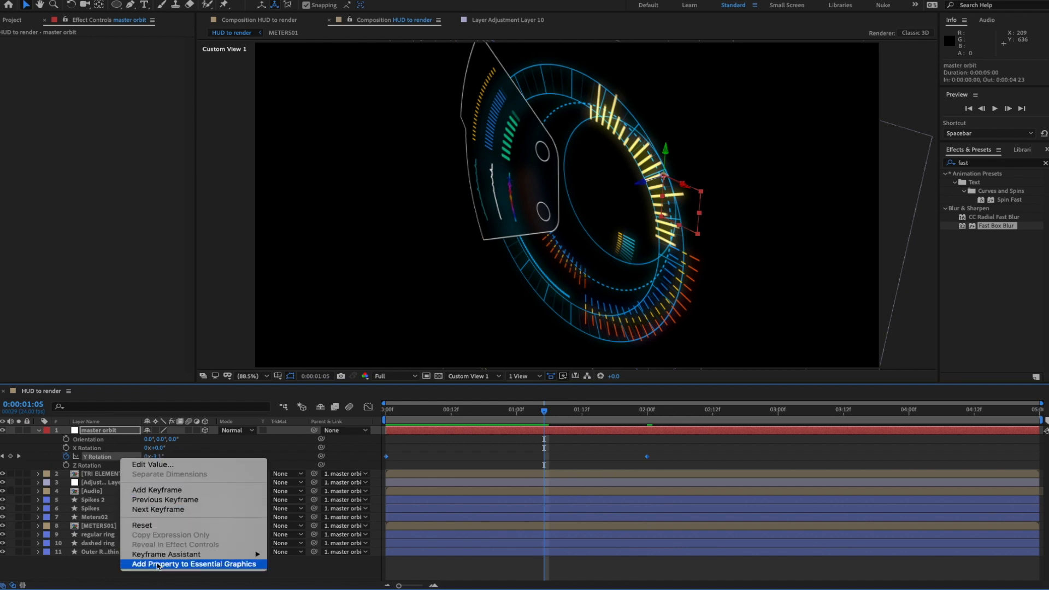
mouse_move(167, 556)
click(296, 522)
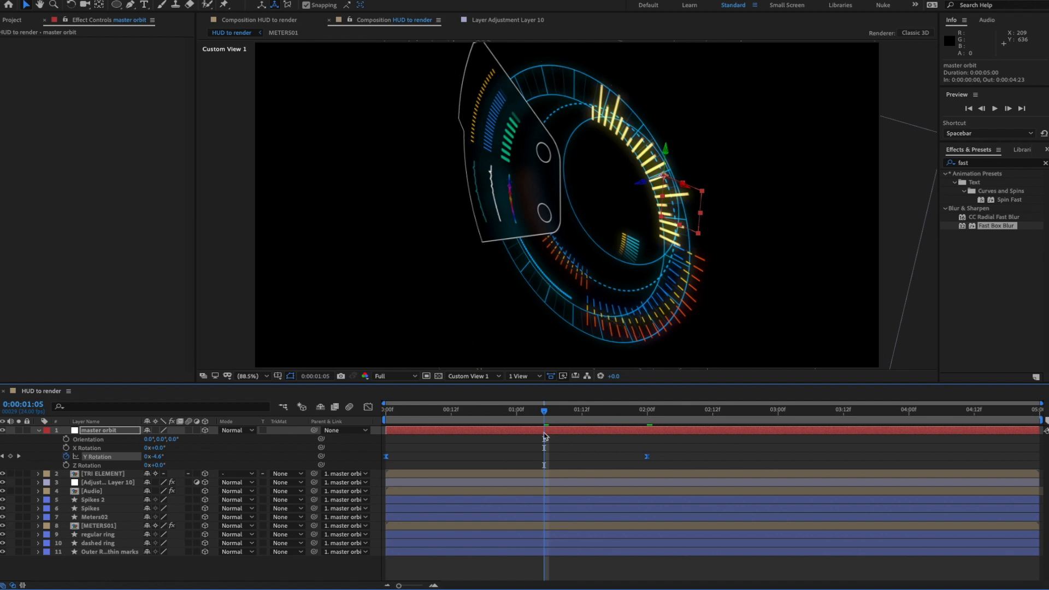
- Start a loopOut expression on Y Rotation at 0:00:02:17
drag(546, 417, 740, 418)
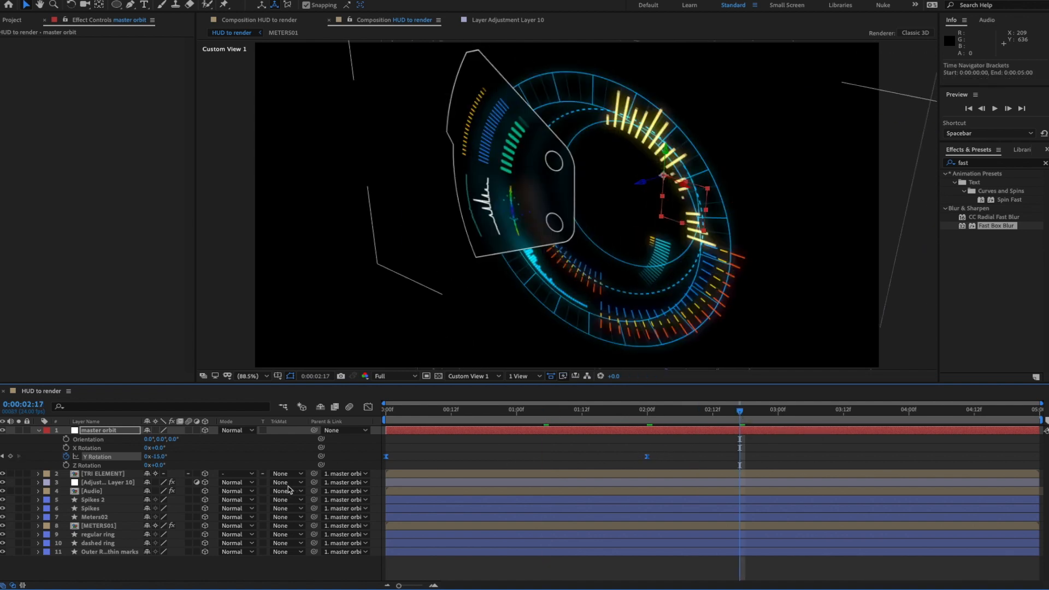
alt+click(66, 457)
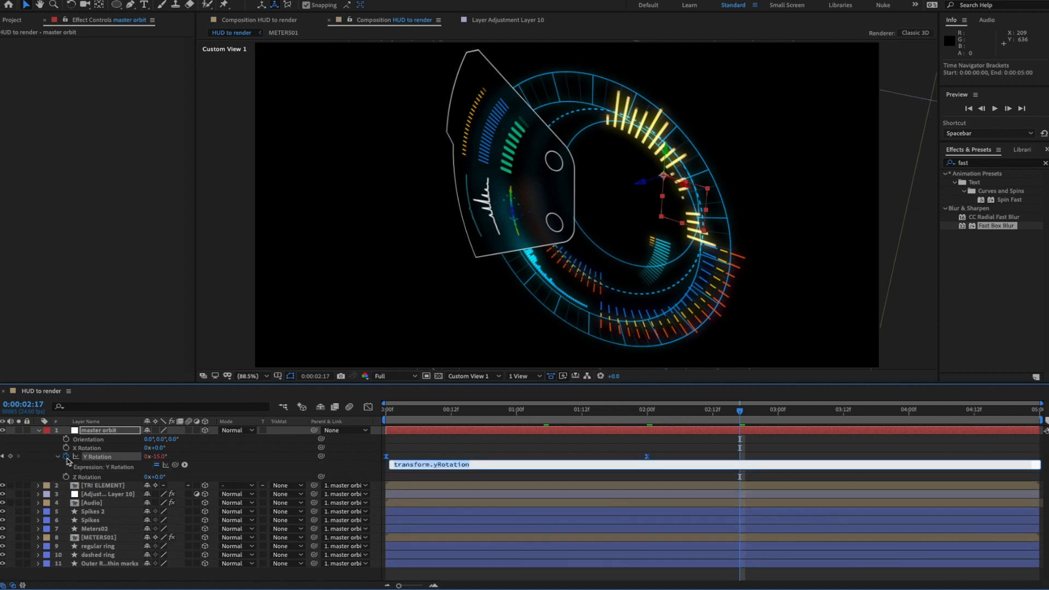
text(loopOut(type="pingpong)
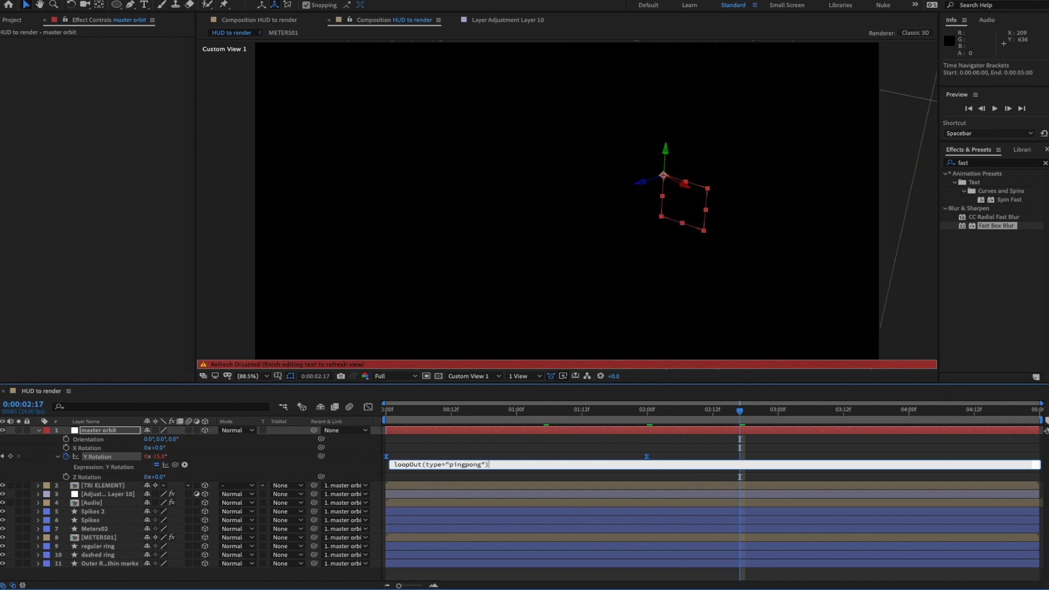
- Commit the loopOut(type="pingpong") expression on Y Rotation and preview the rocking HUD
key(KP_Enter)
key(space)
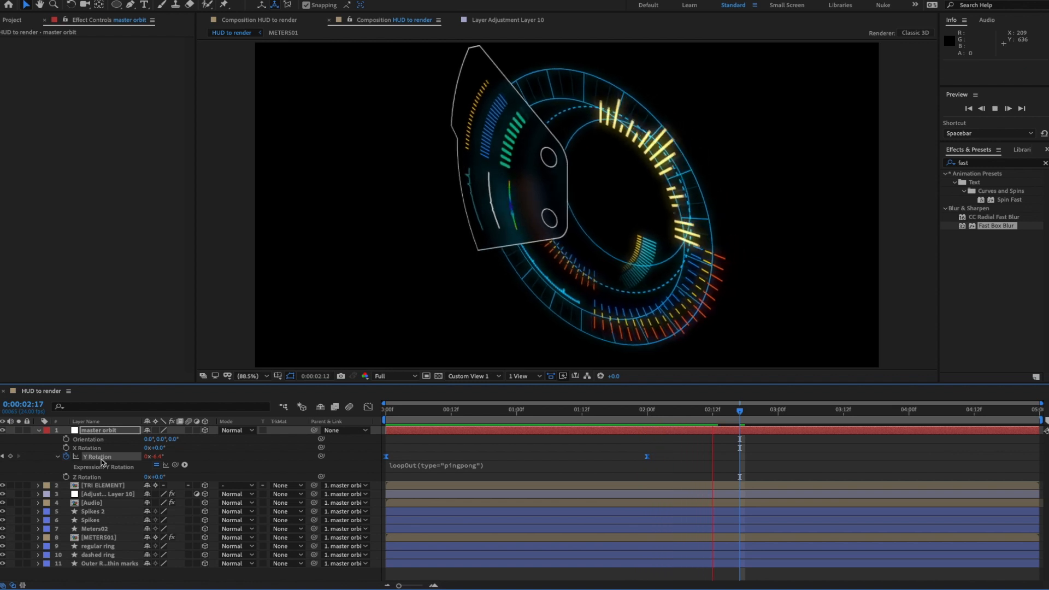
key(space)
- Dolly, orbit and pan Custom View 1 so the whole HUD is framed from a new angle
click(38, 431)
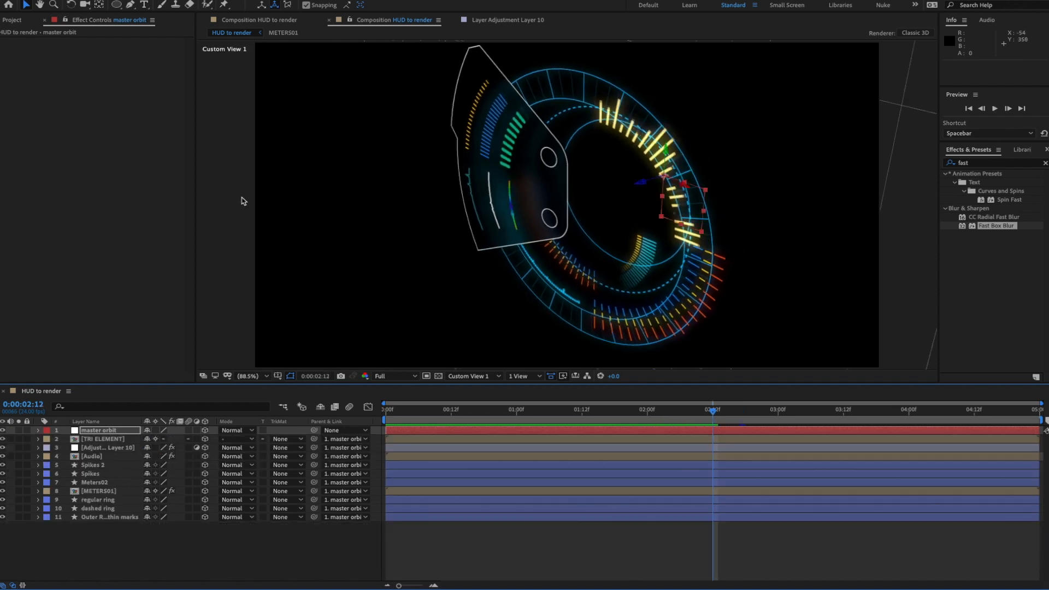
click(85, 5)
drag(531, 168, 496, 221)
drag(625, 240, 652, 232)
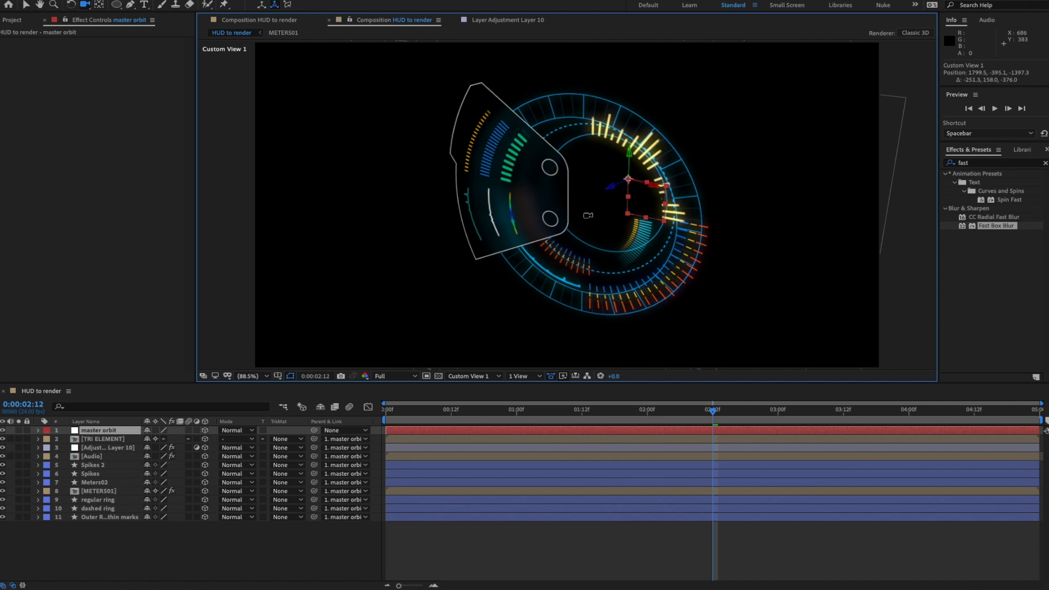
drag(87, 7, 112, 28)
click(112, 28)
drag(393, 240, 375, 238)
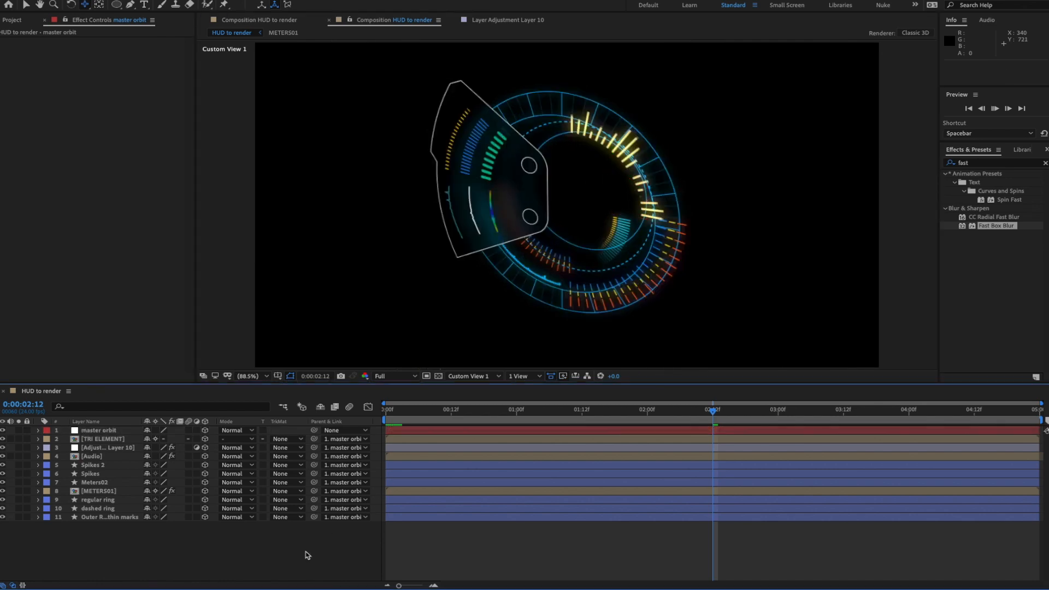
- Preview the animation again and select the TRI ELEMENT layer
key(space)
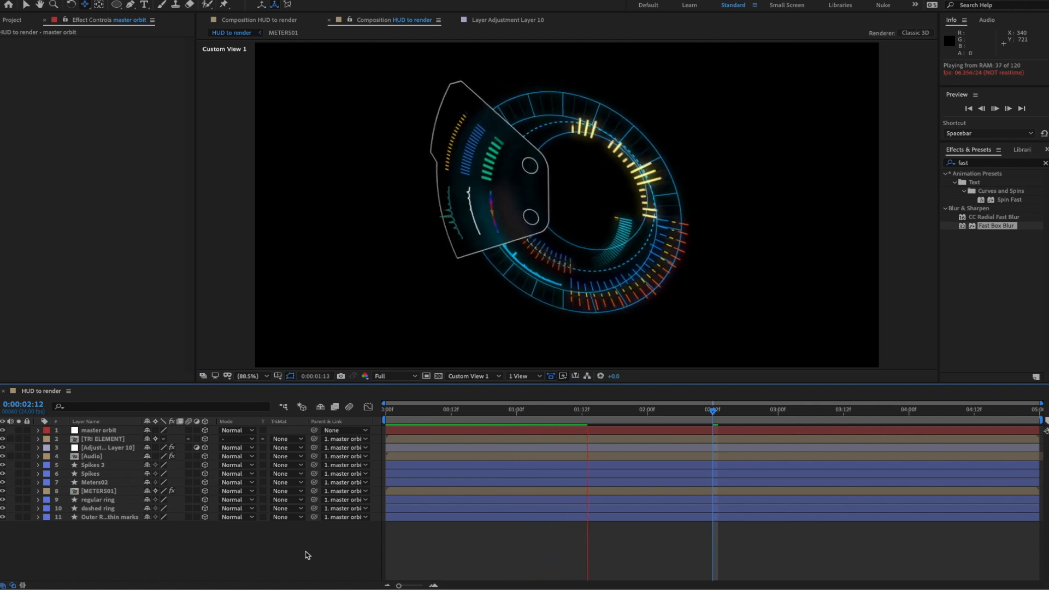
key(space)
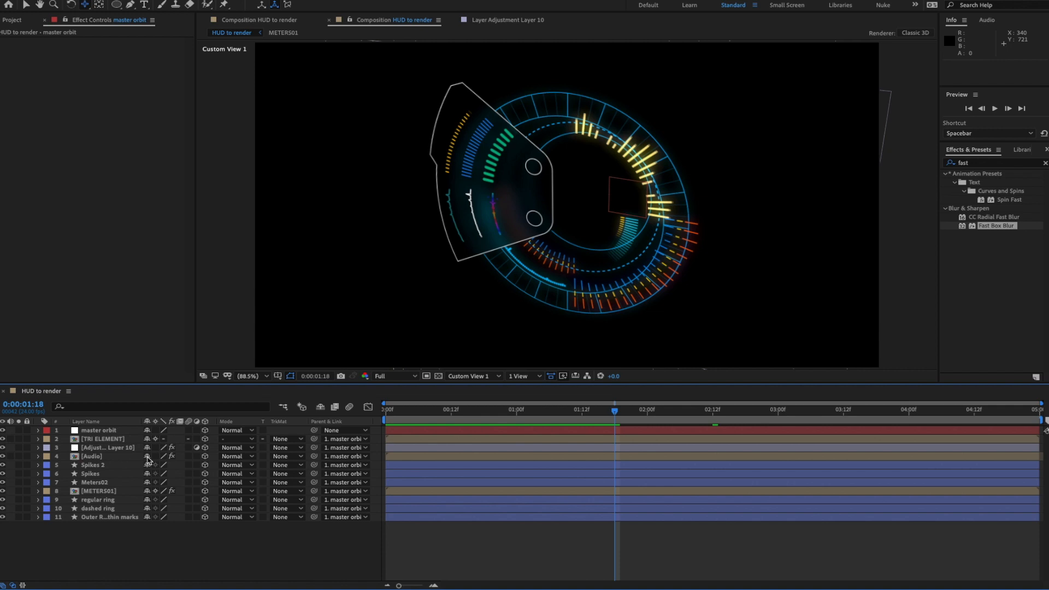
click(120, 439)
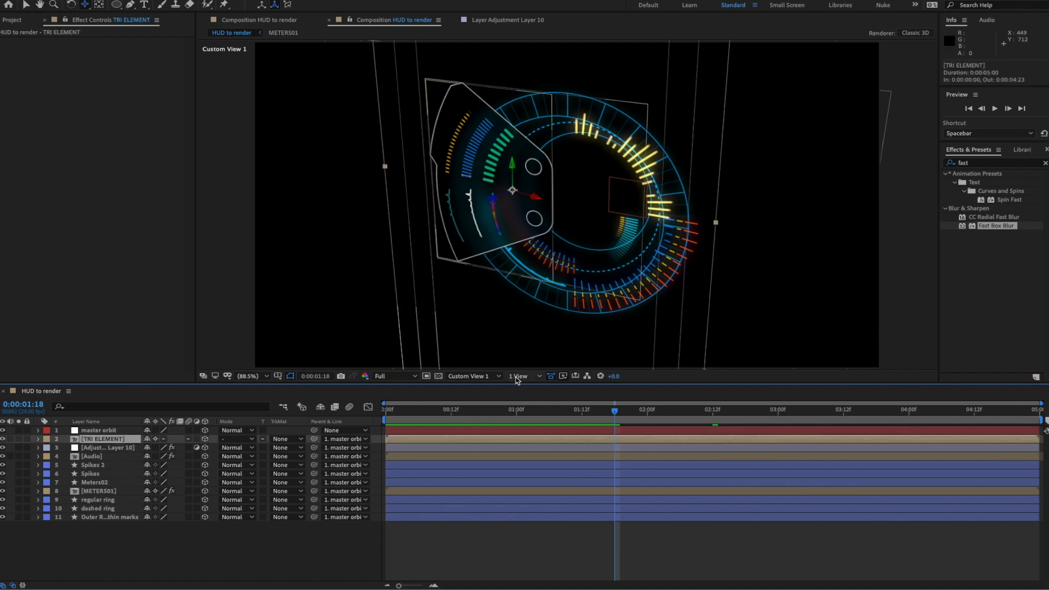
- In Front view, move TRI ELEMENT about 28 px down along its Y axis
click(473, 376)
click(475, 402)
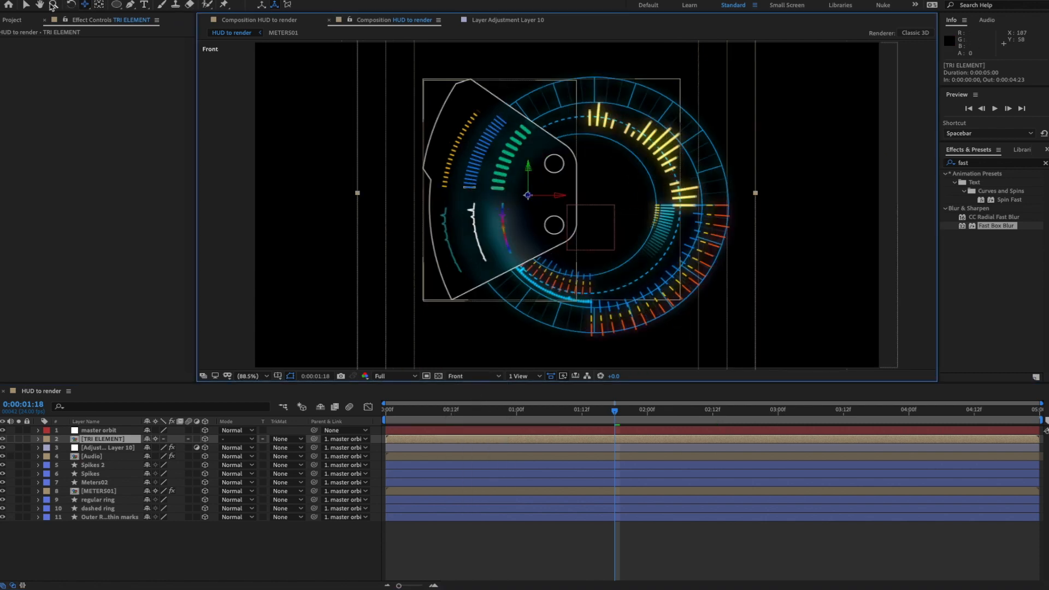
click(26, 5)
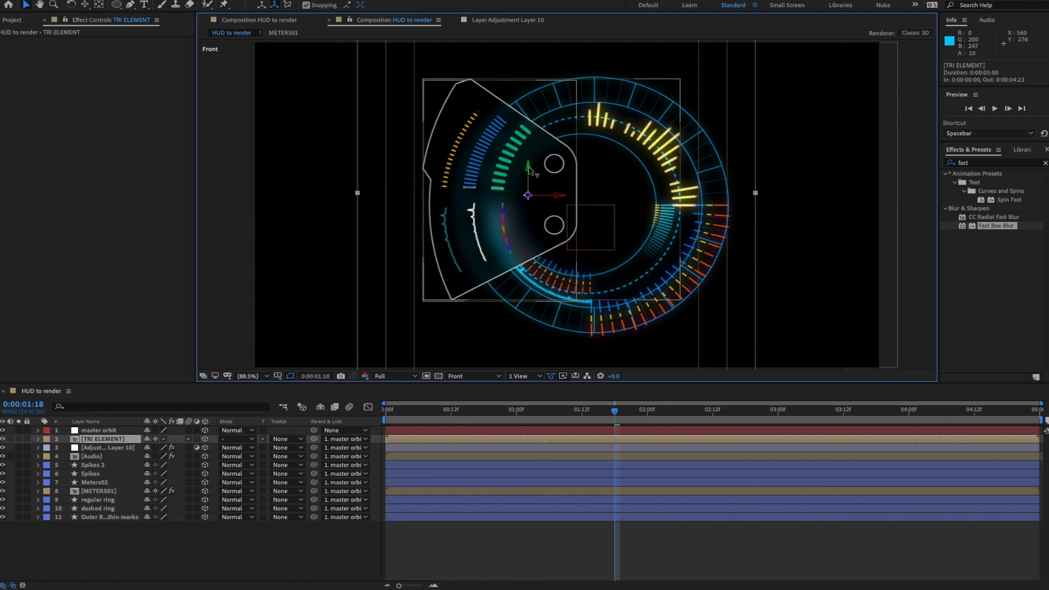
drag(529, 171, 529, 184)
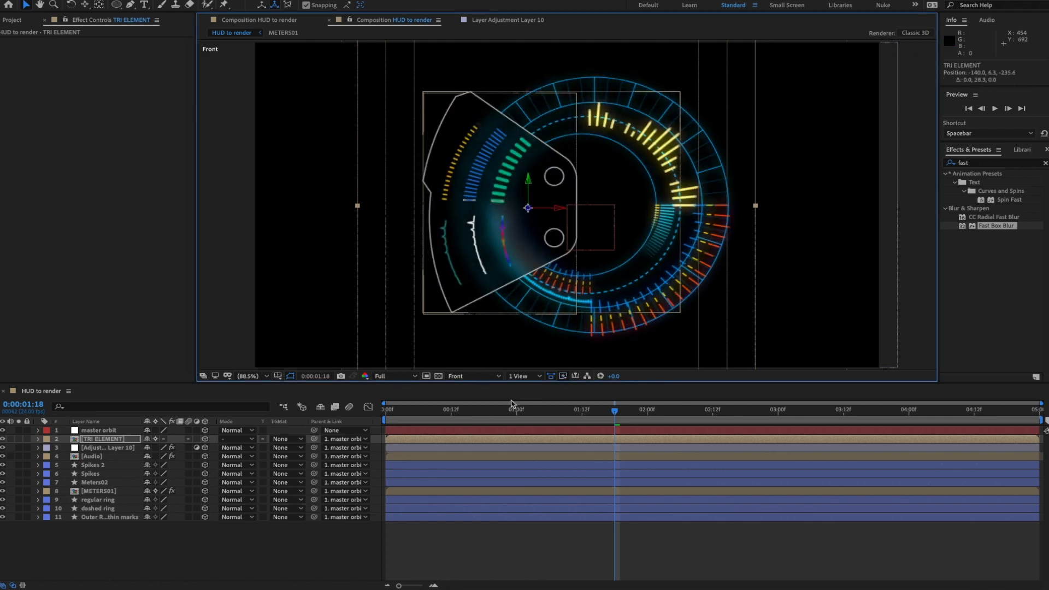
- Return to Custom View 1, preview the HUD, and rewind to the first frame
click(474, 376)
click(474, 470)
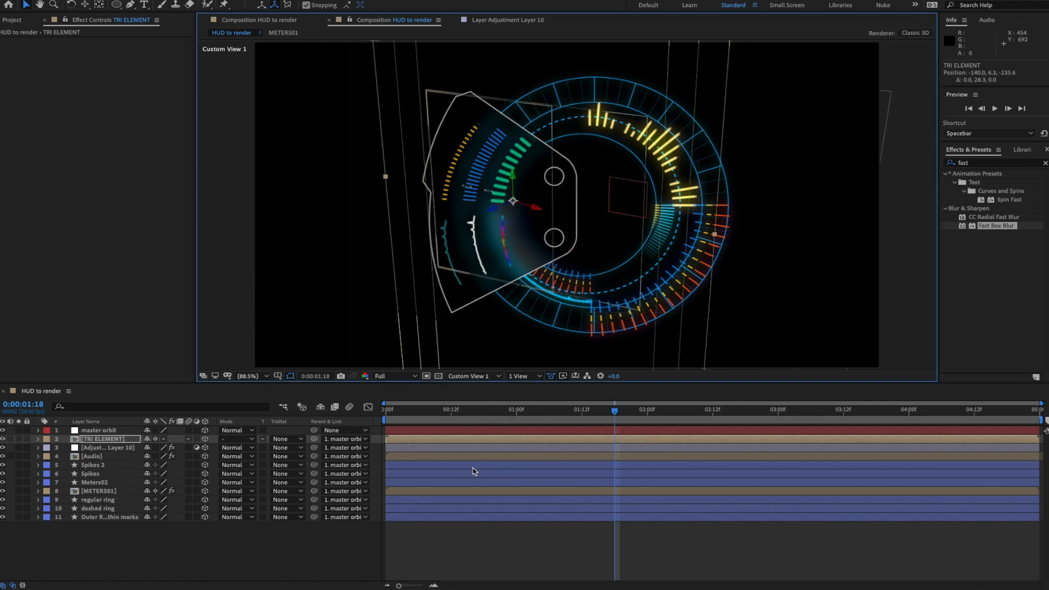
key(space)
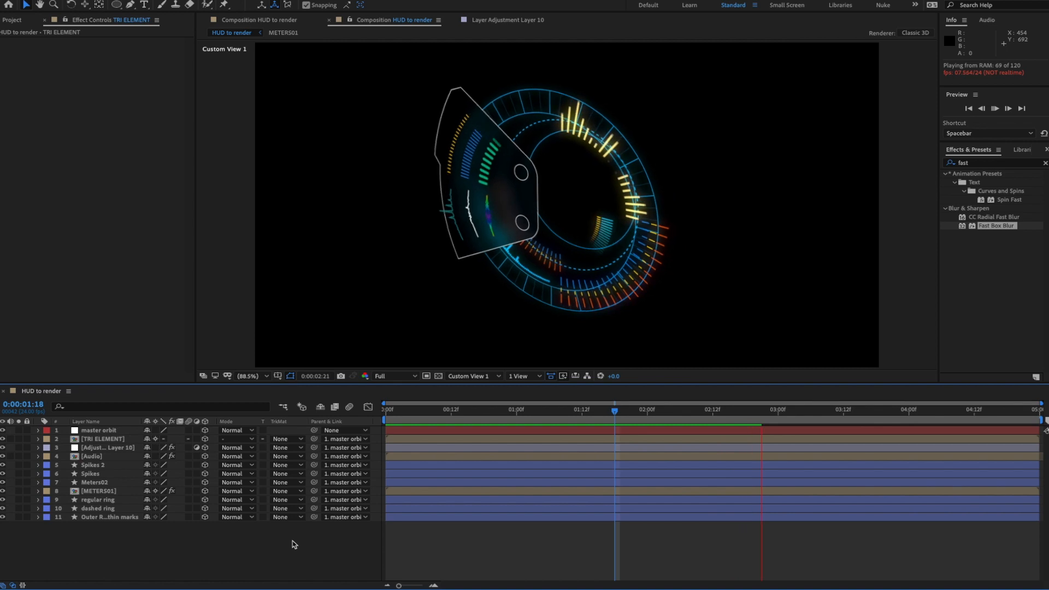
key(space)
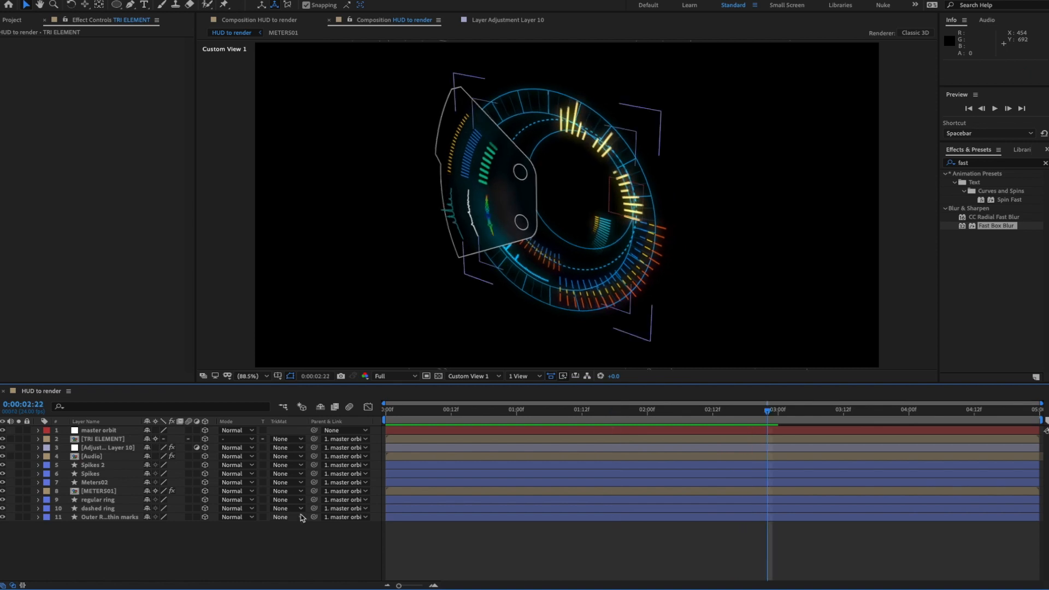
drag(449, 411, 364, 416)
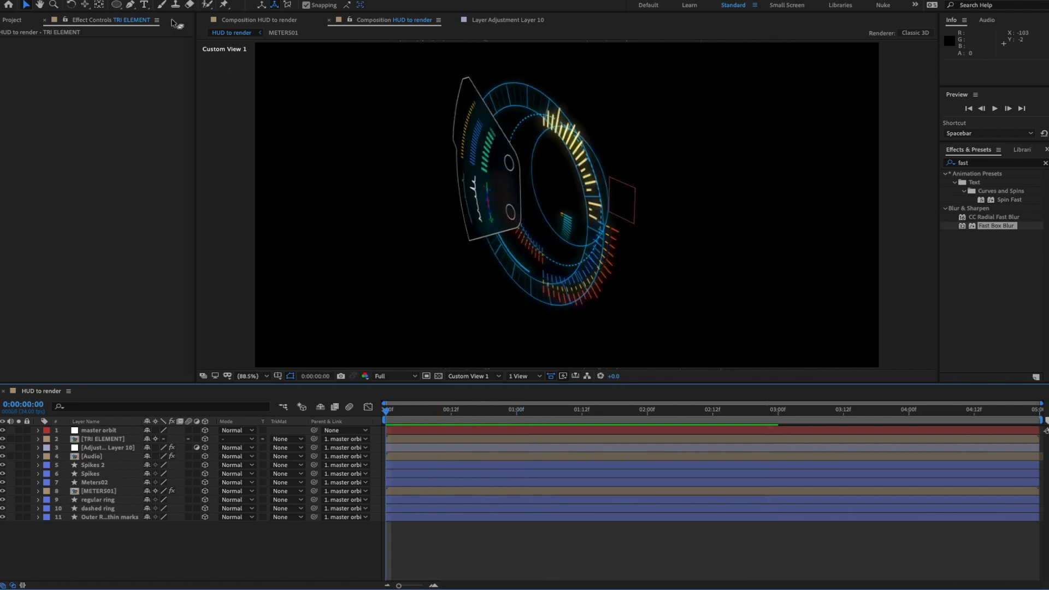
- Create a new empty text layer and view the HUD from the Front
click(145, 7)
click(567, 216)
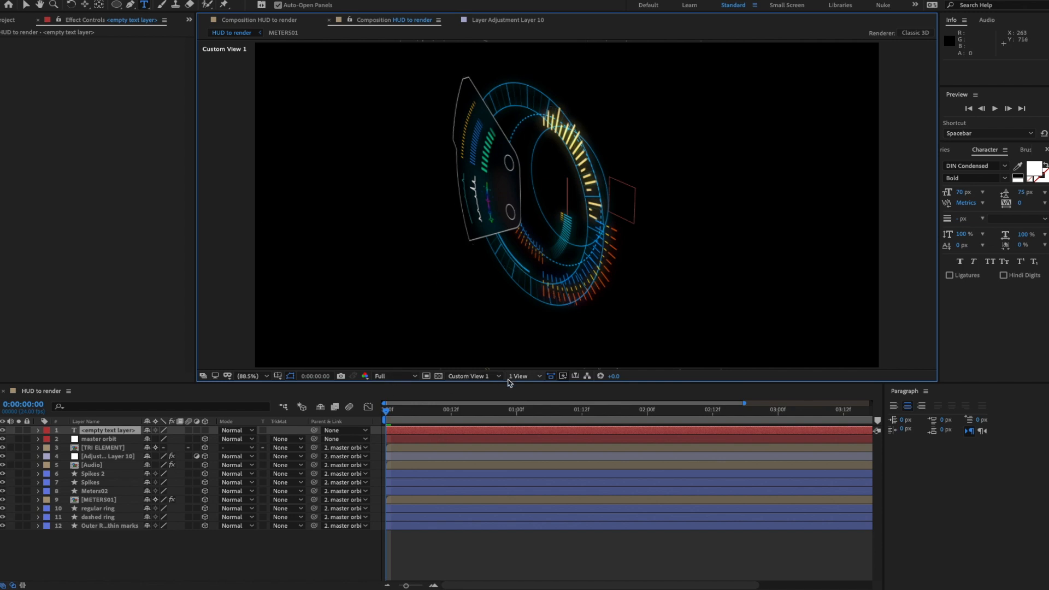
click(475, 377)
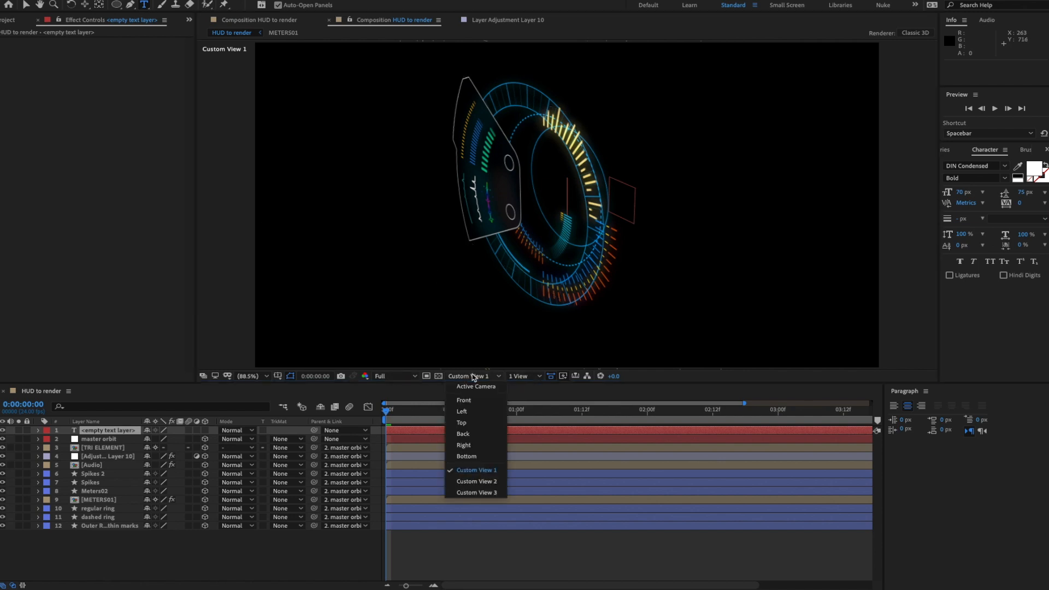
click(473, 404)
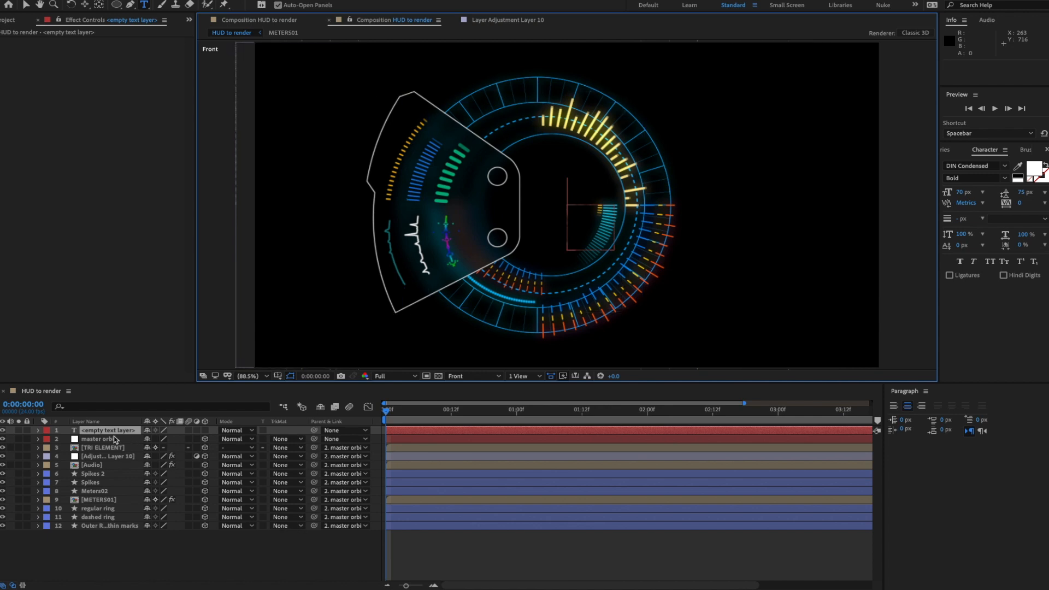
- Twirl open the text layer's Text > Source Text property and select it
click(38, 430)
click(48, 440)
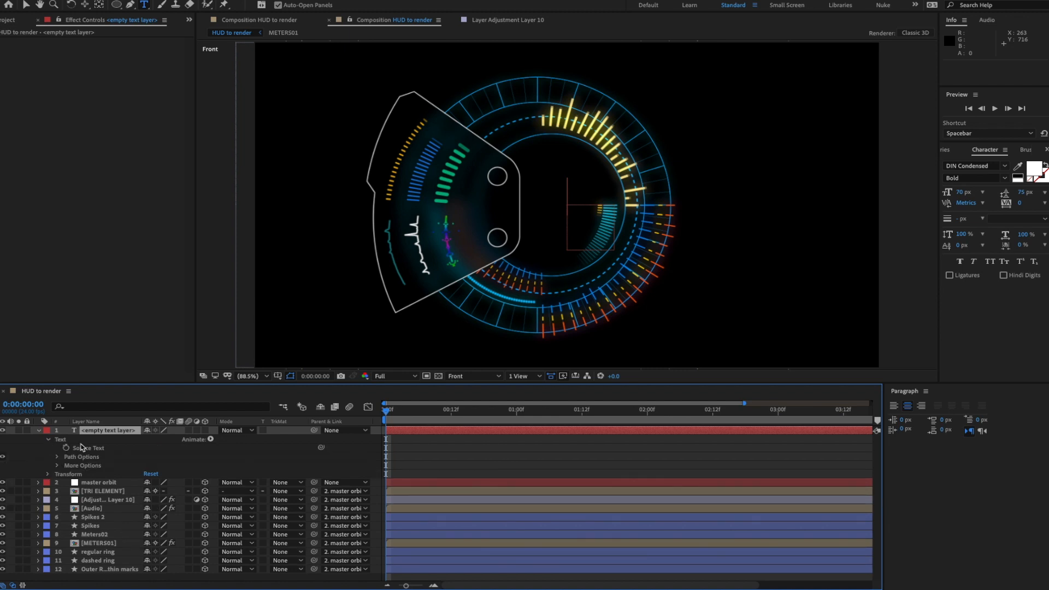
click(66, 452)
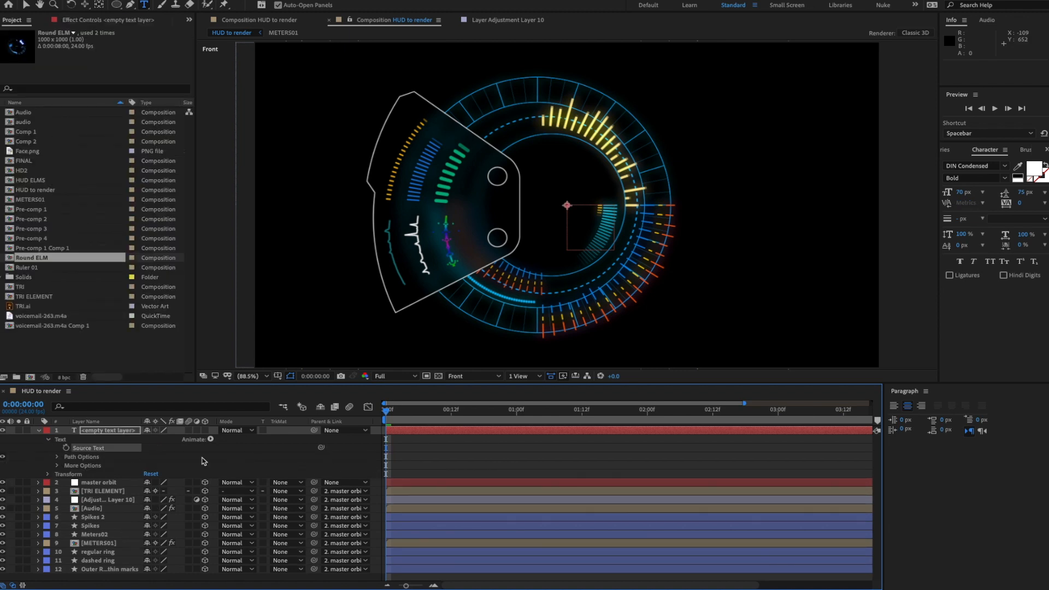
- Paste a random four-digit number expression into Source Text and scrub to check it
alt+click(66, 448)
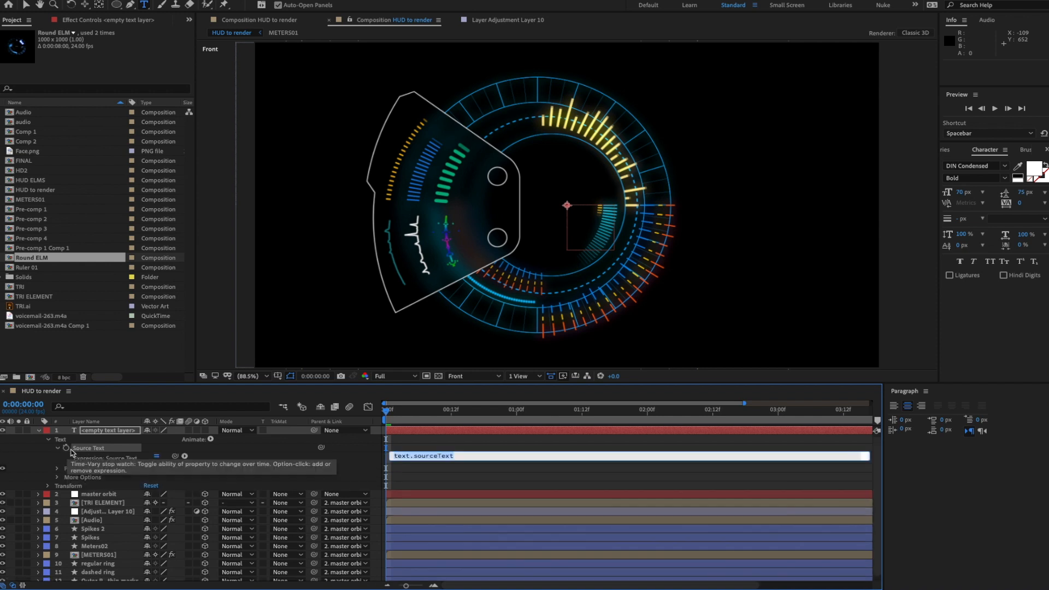
text(s = "" + Math.floor(random(10000));)
click(483, 485)
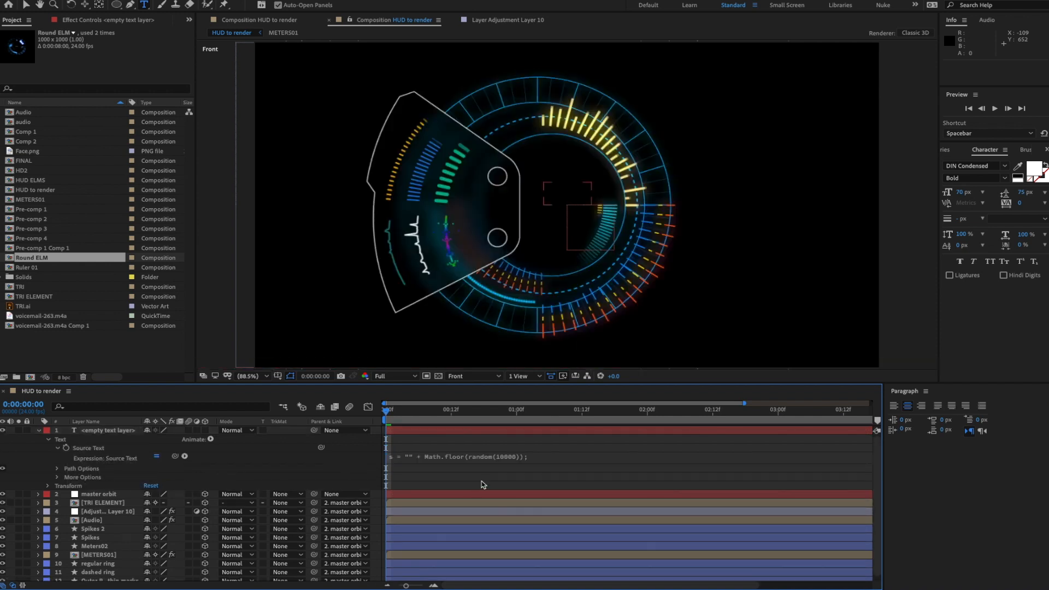
click(692, 460)
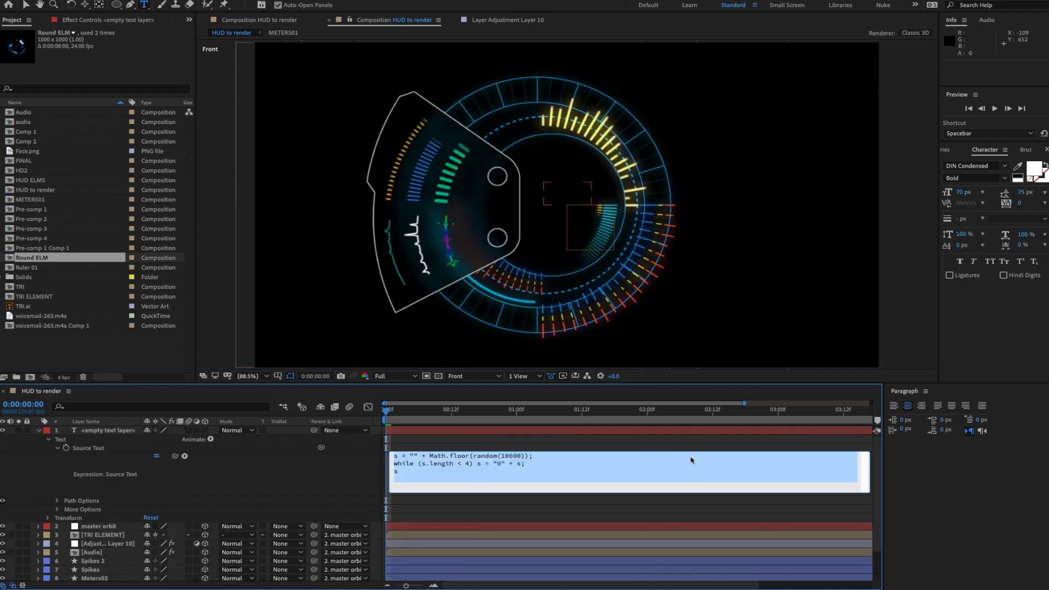
click(863, 503)
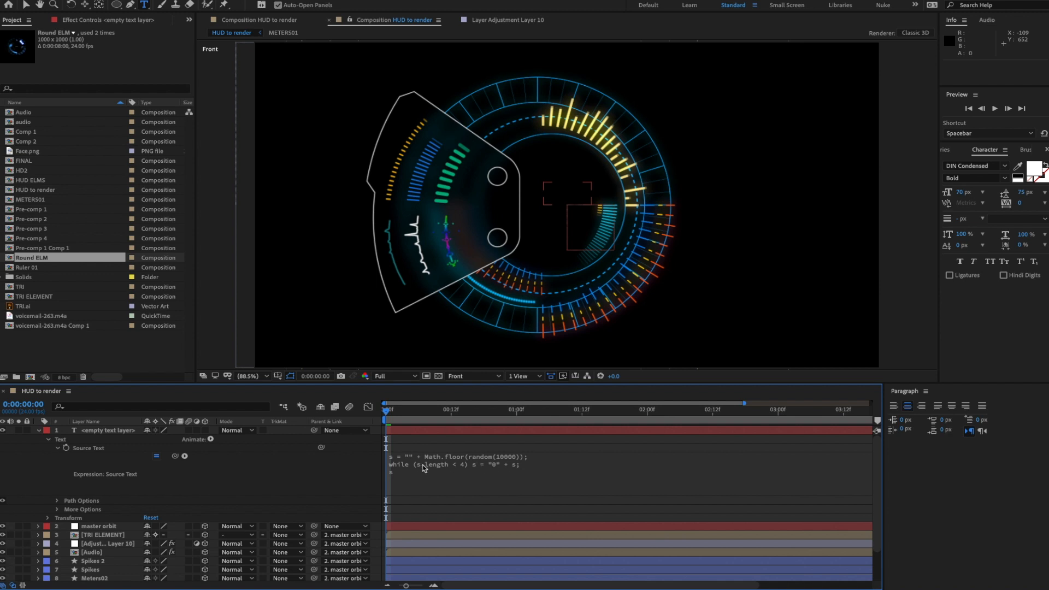
drag(403, 414, 620, 414)
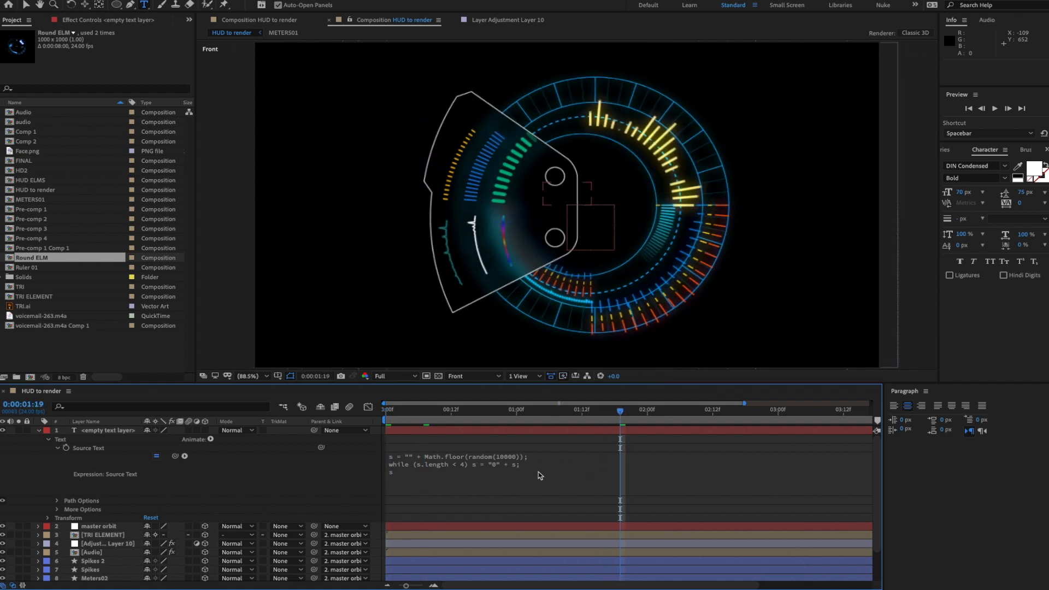
key(Home)
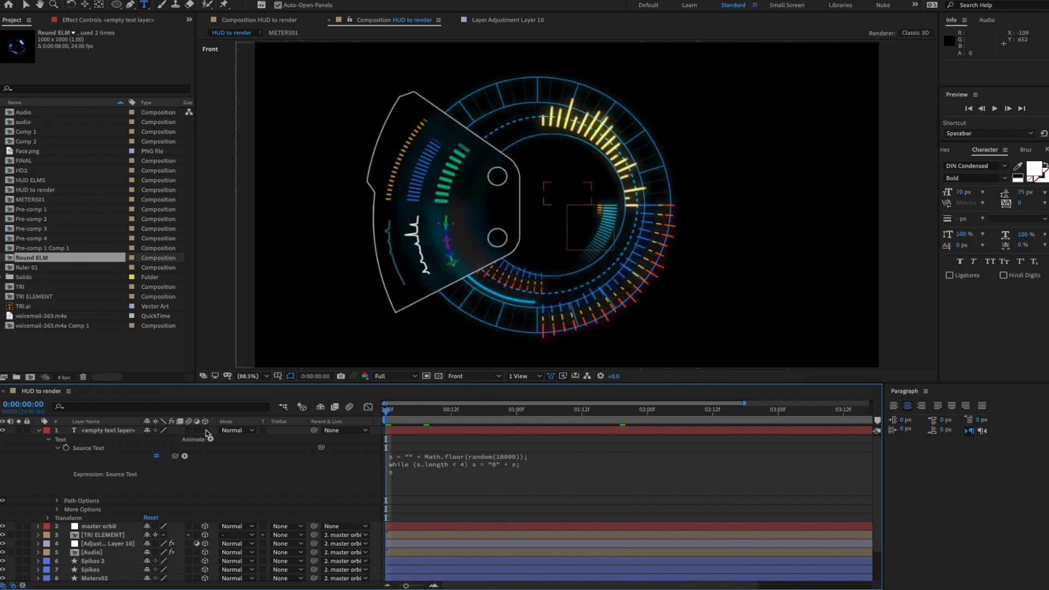
- Make the number text layer 3D and centre-align its text
click(206, 431)
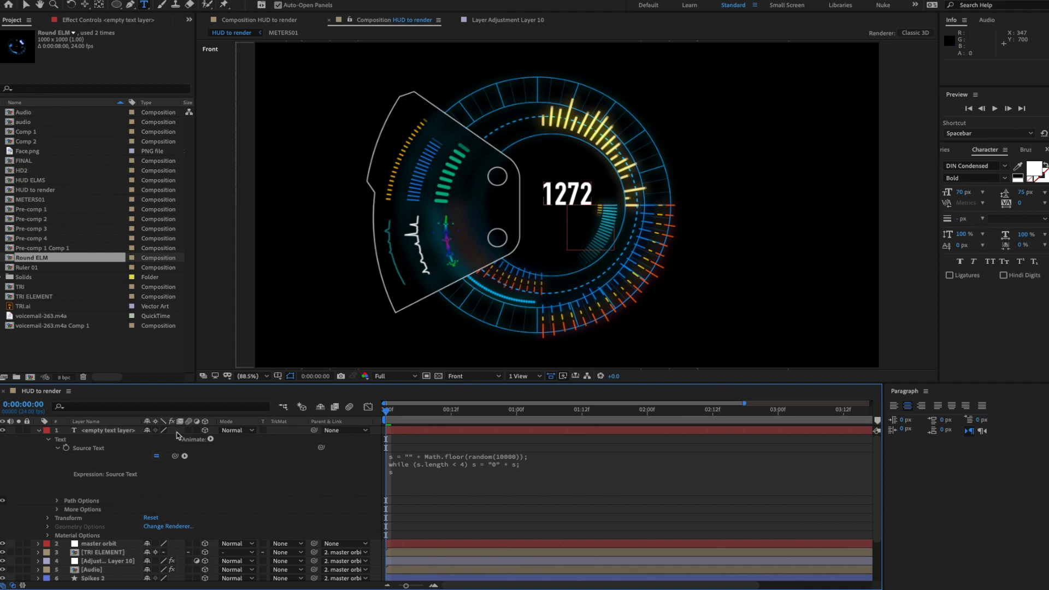
click(120, 431)
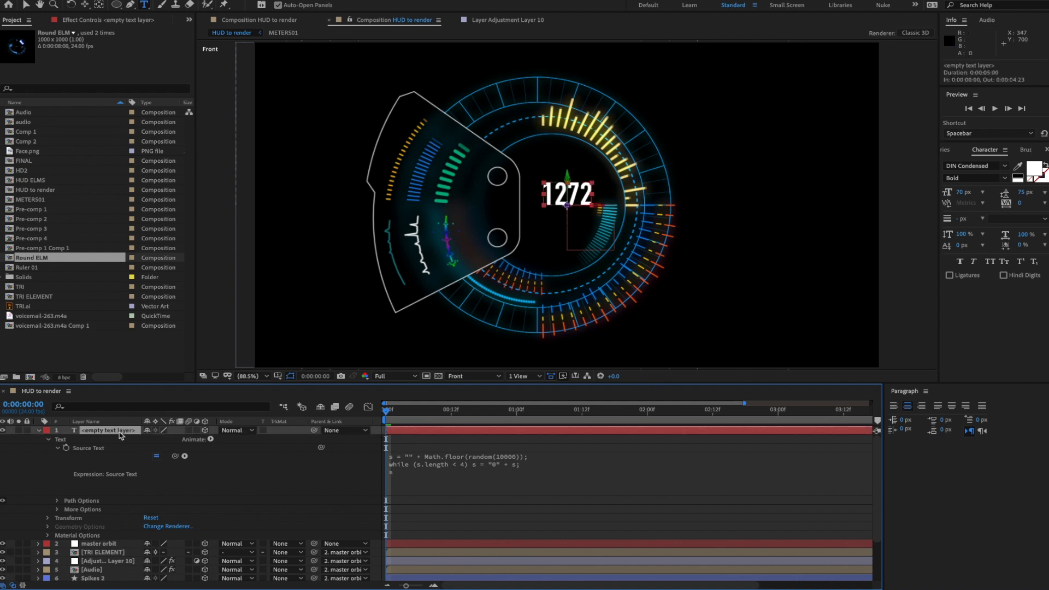
click(907, 411)
- Set master orbit's Y Rotation to 0 so the HUD faces forward
scroll(232, 510, down, 1)
click(92, 527)
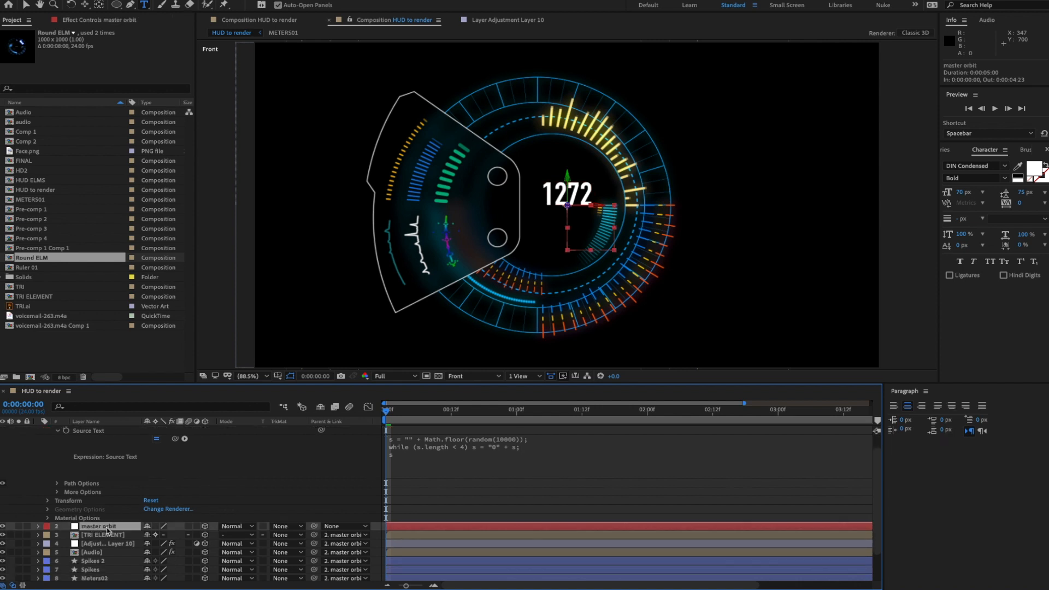
key(r)
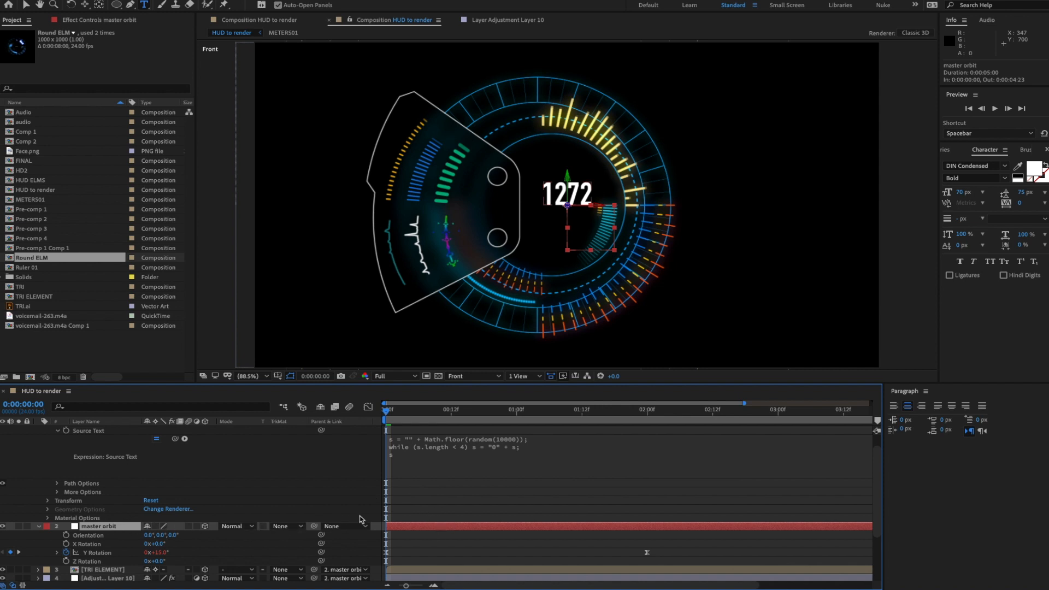
scroll(361, 519, down, 1)
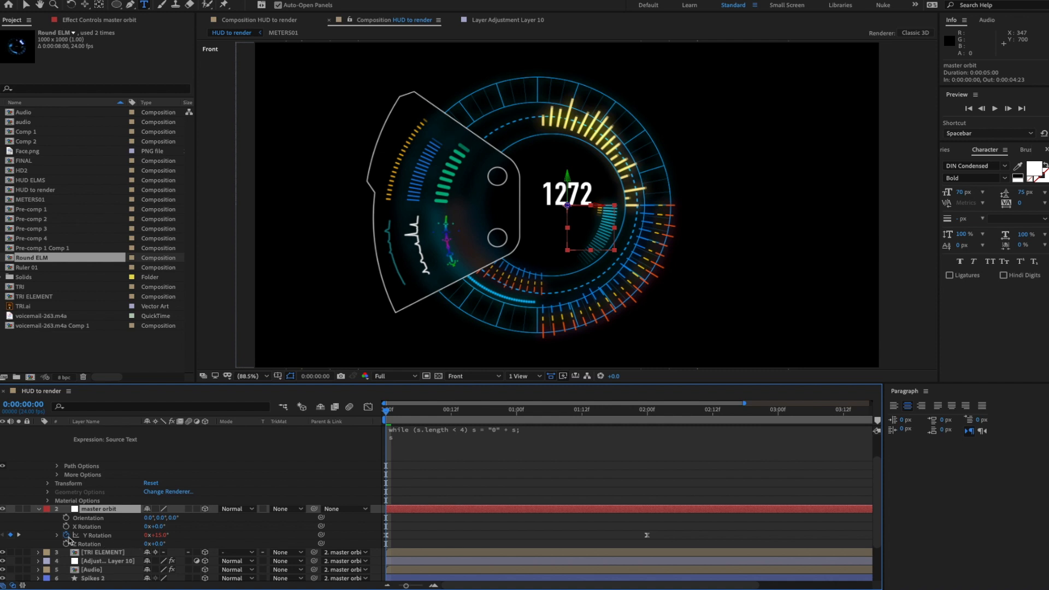
click(57, 535)
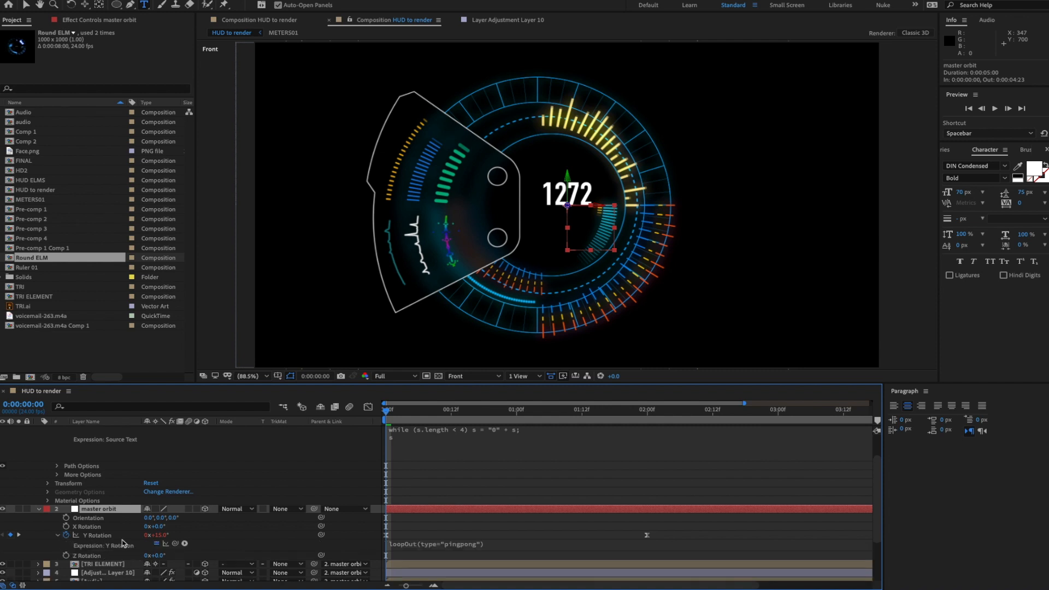
click(161, 535)
text(0)
key(Return)
- Move the 1272 number text slightly lower in the HUD
scroll(150, 484, up, 2)
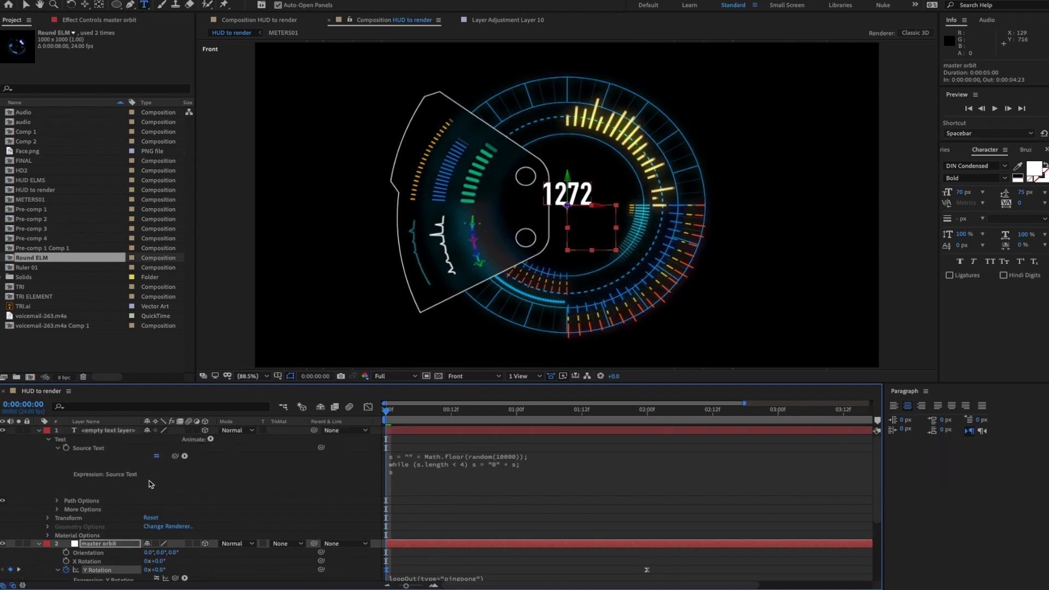
click(122, 431)
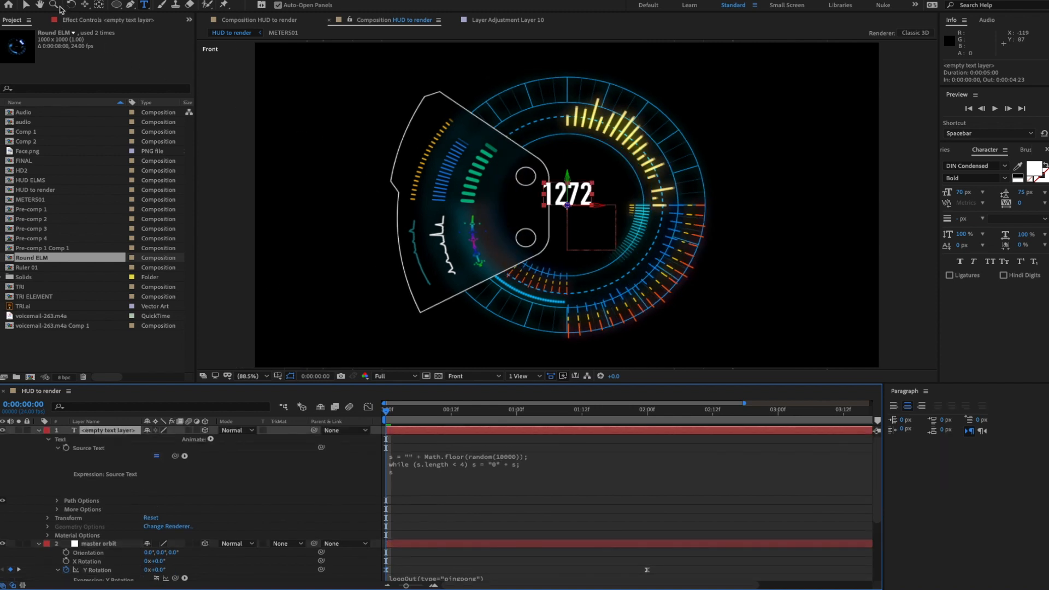
click(25, 5)
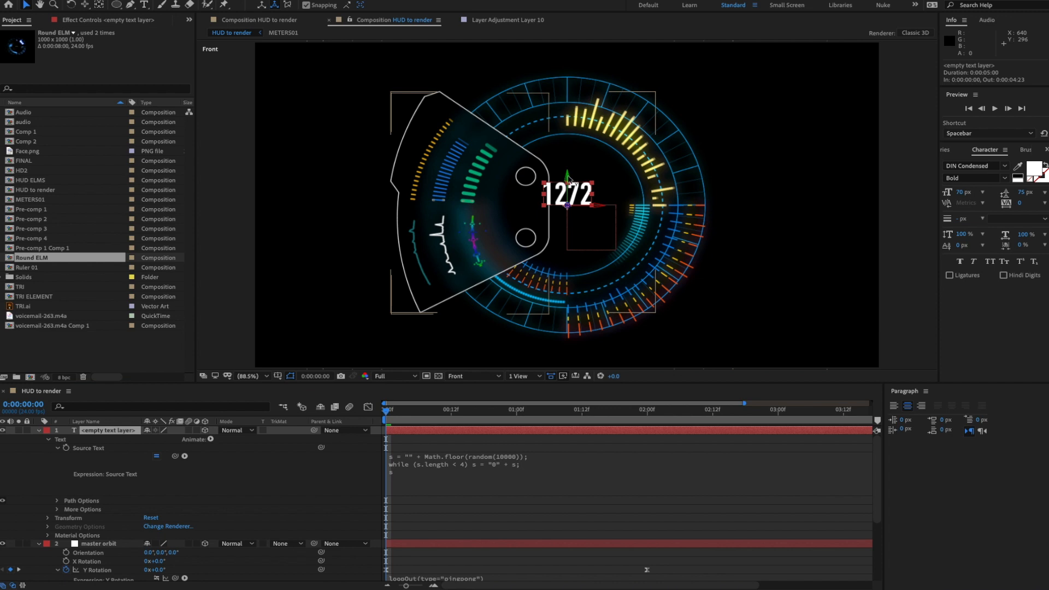
drag(568, 177, 568, 192)
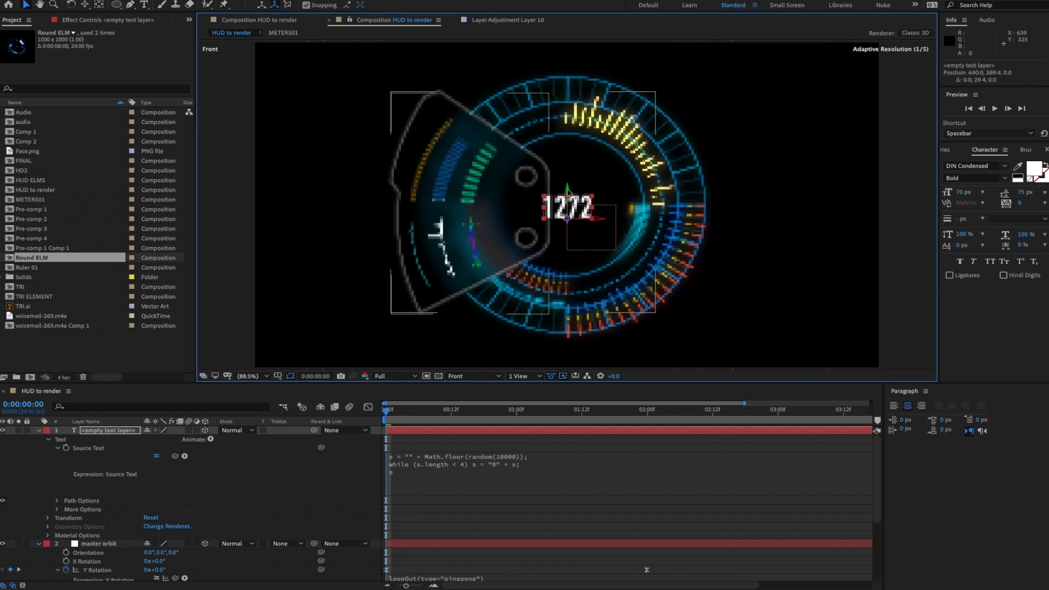
- In Custom View 1, view the HUD edge-on and push the number forward in depth
click(473, 376)
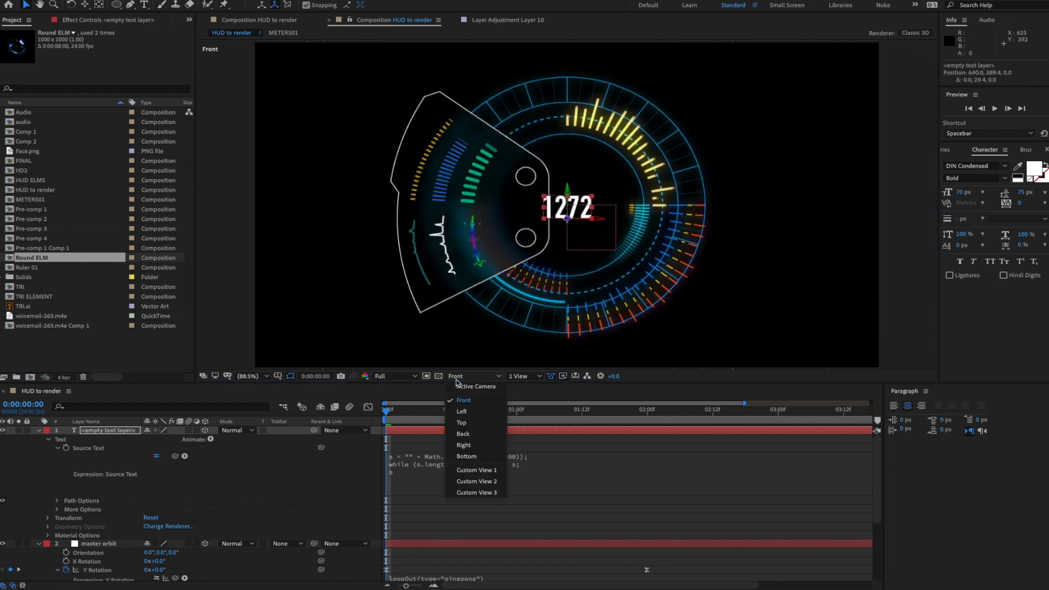
click(473, 470)
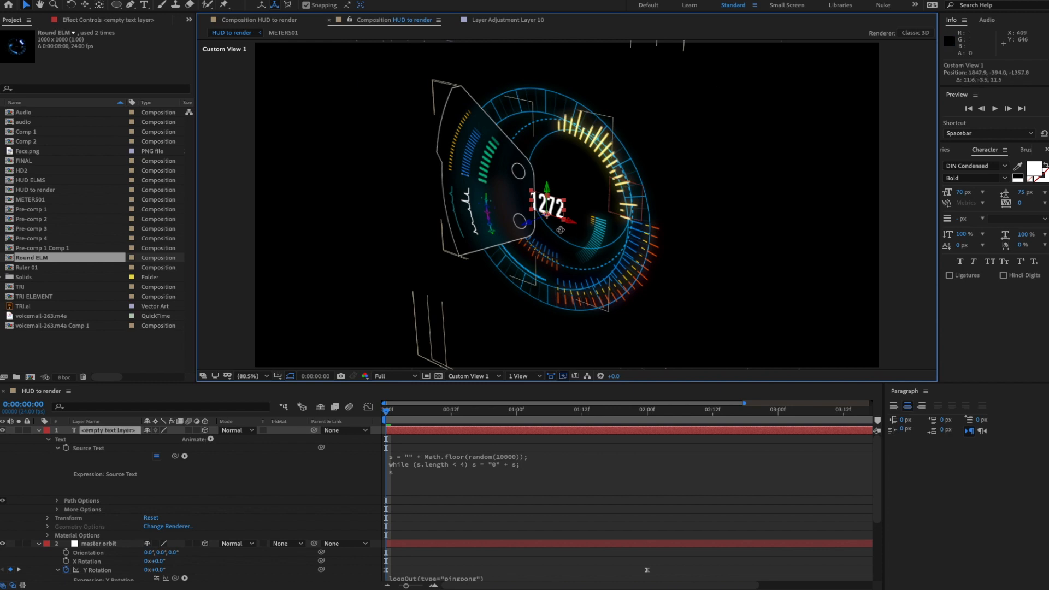
key(c)
drag(560, 229, 528, 218)
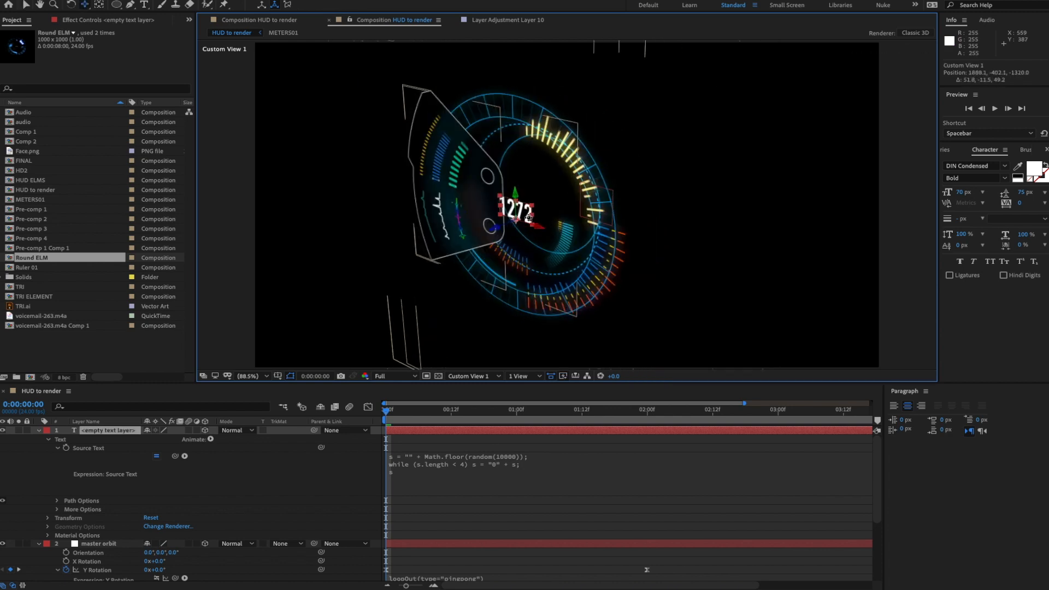
key(z)
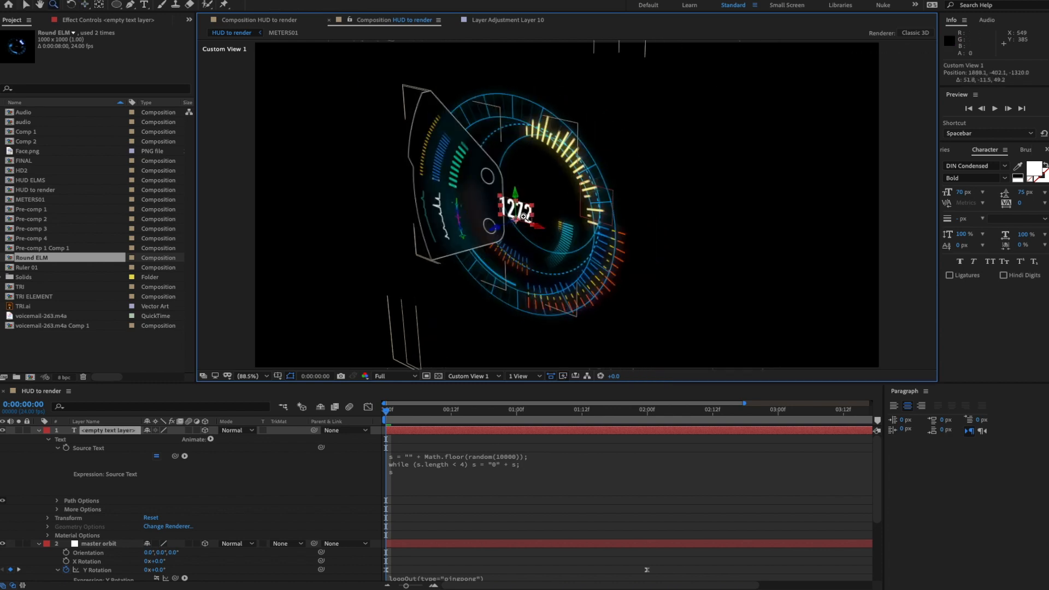
key(y)
drag(514, 219, 451, 227)
click(26, 5)
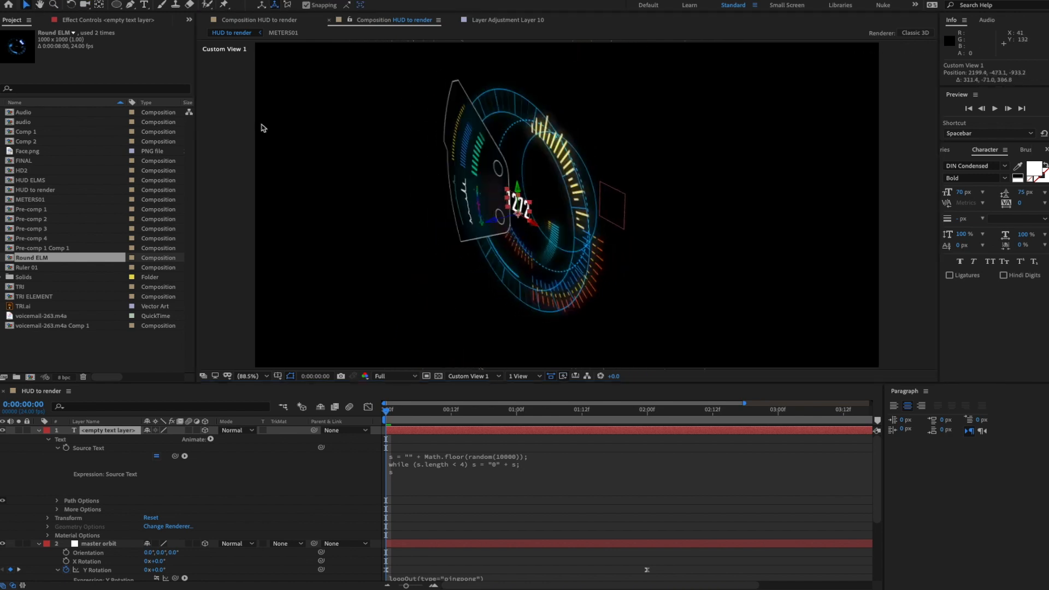
drag(490, 225, 511, 221)
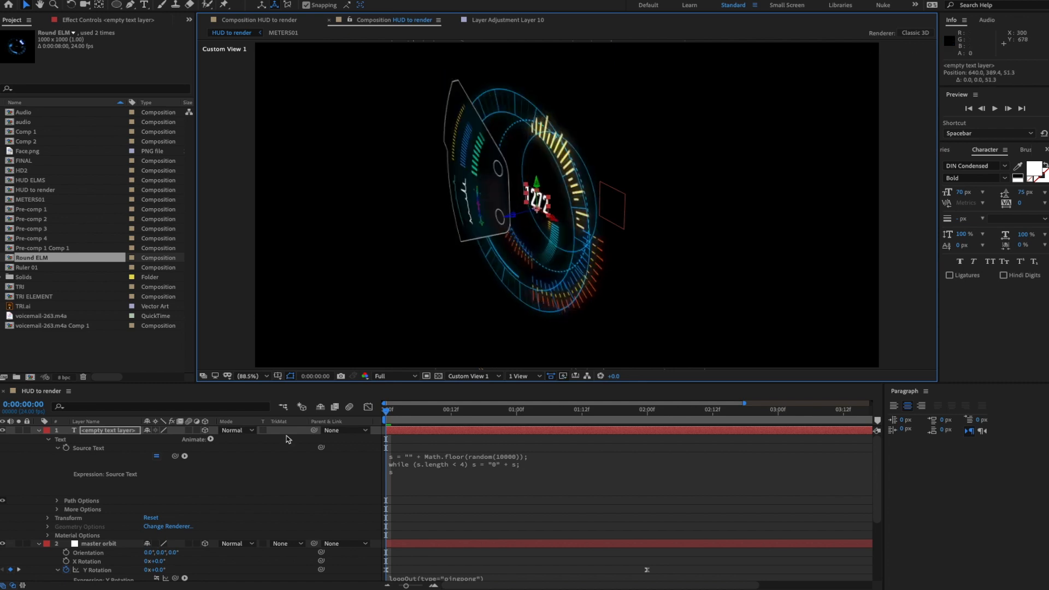
- Parent the number text layer to master orbit
click(136, 432)
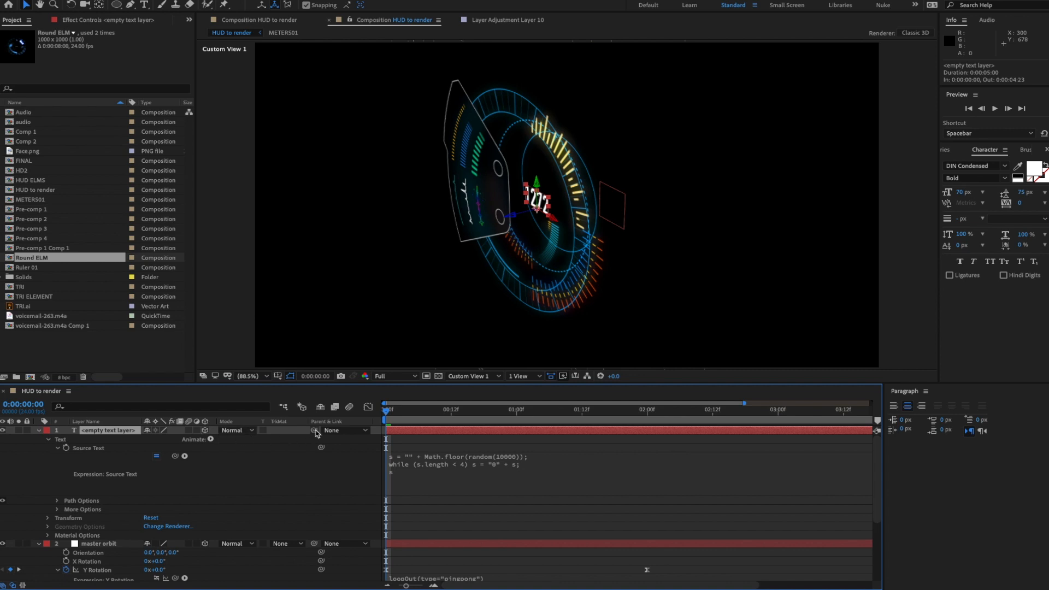
drag(314, 430, 88, 544)
click(39, 430)
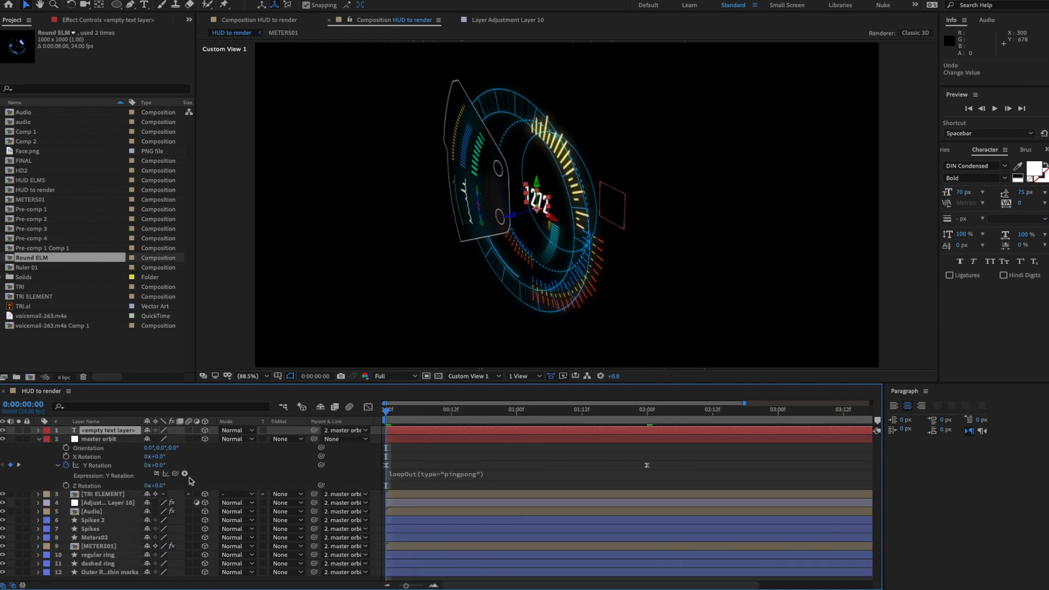
- Restore master orbit's Y Rotation to 15° and preview the swinging HUD
click(158, 466)
text(15)
key(Return)
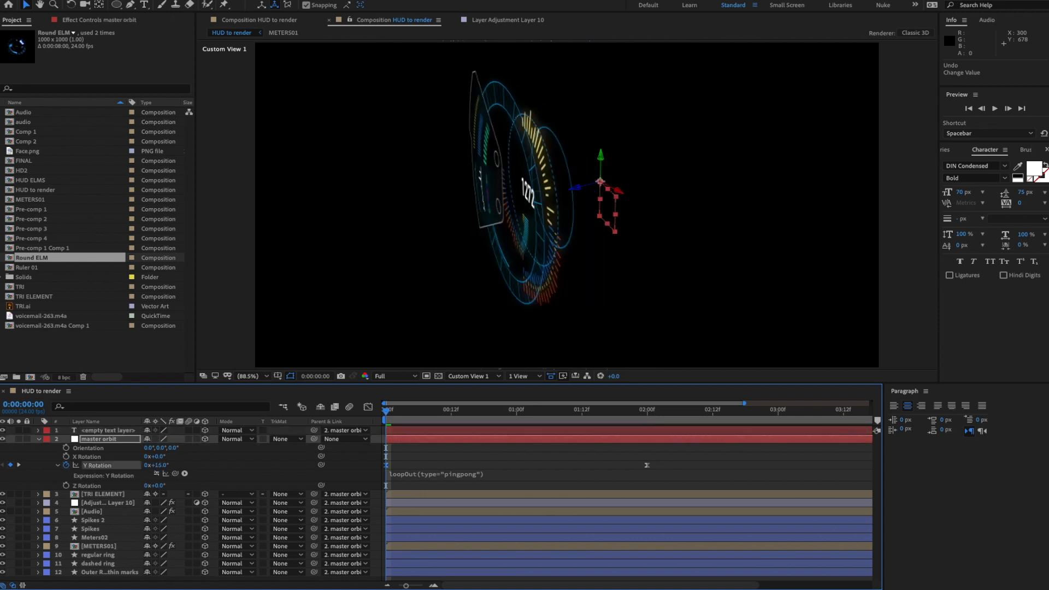
key(space)
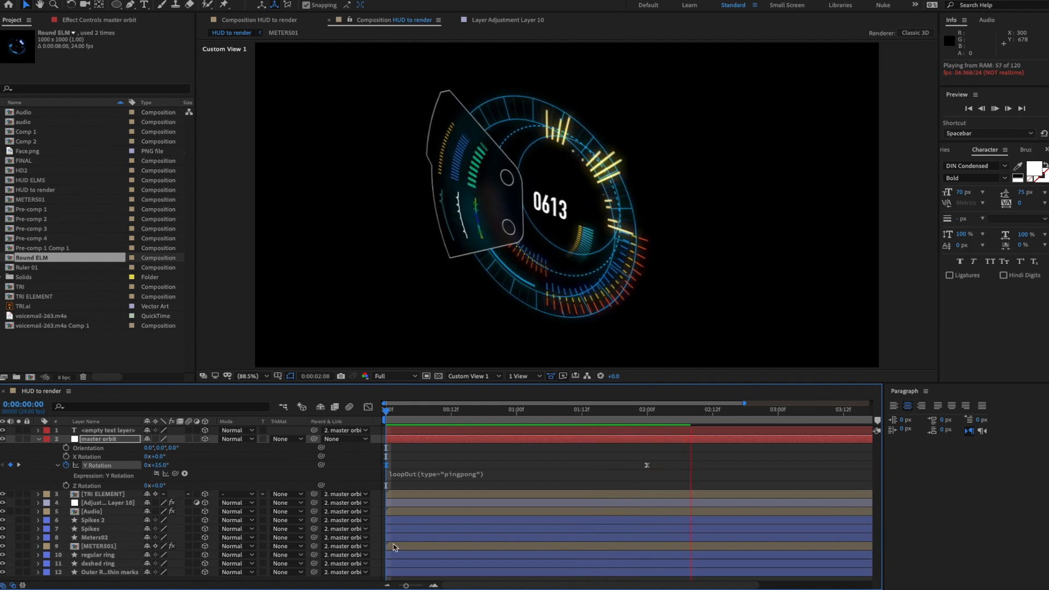
key(space)
click(926, 391)
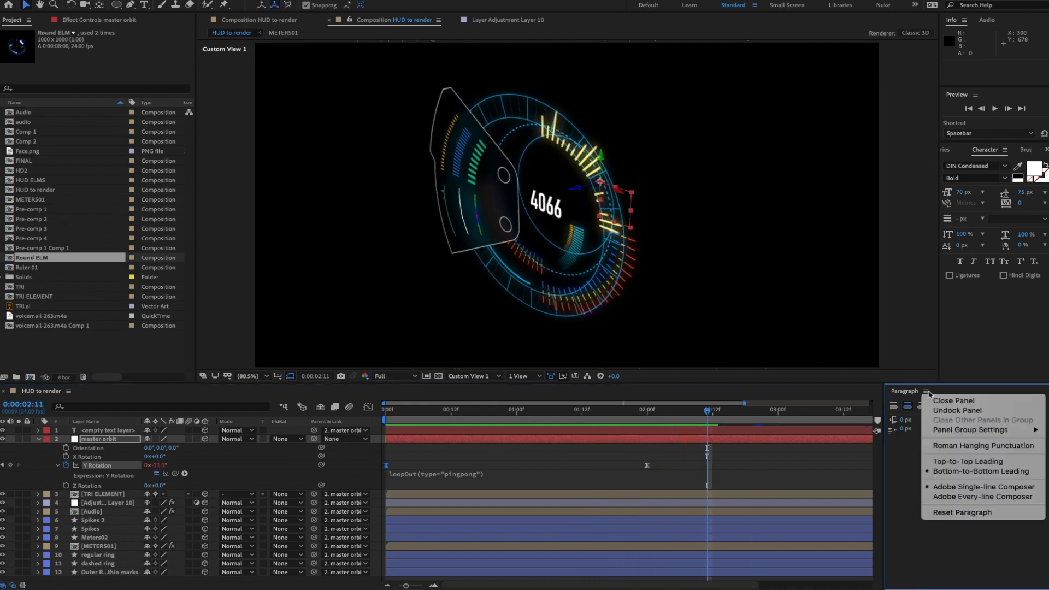
click(934, 401)
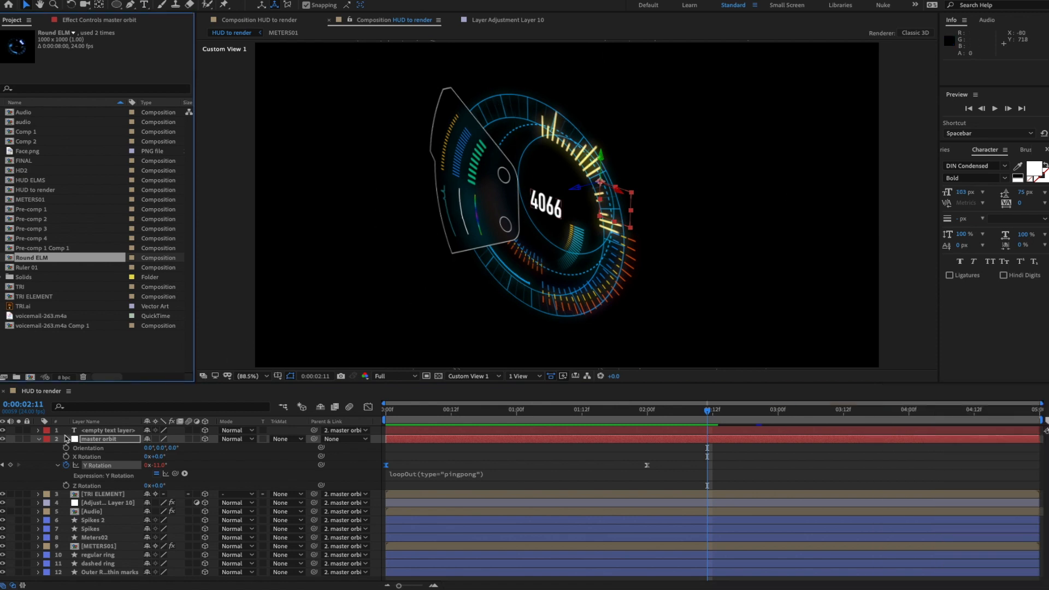
- Collapse master orbit, then try orbiting the custom view and undo it
click(38, 440)
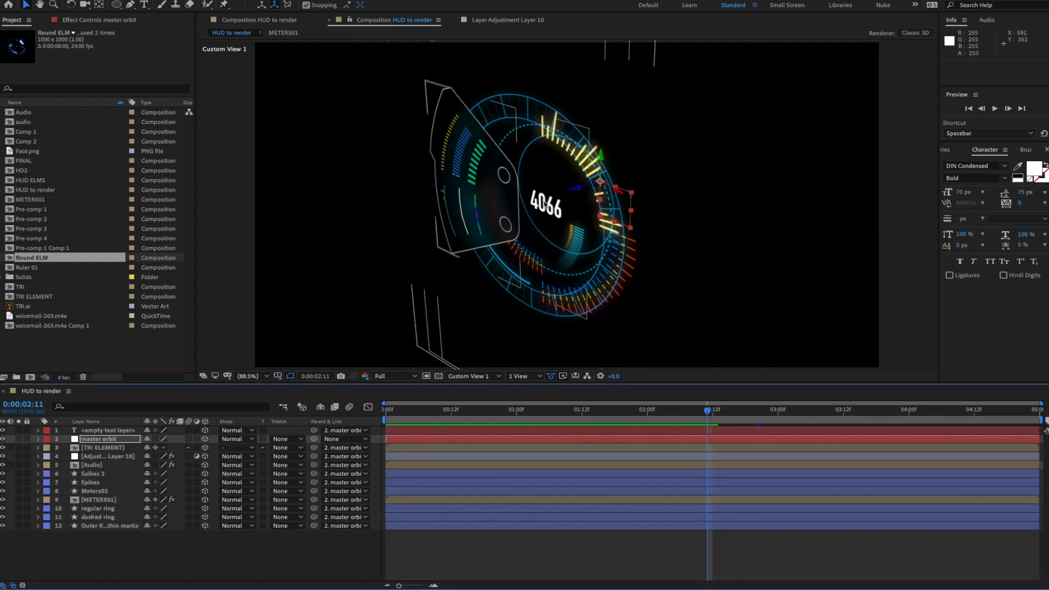
key(c)
mouse_move(545, 203)
mouse_down()
mouse_move(563, 196)
mouse_move(544, 189)
mouse_up()
key(ctrl+z)
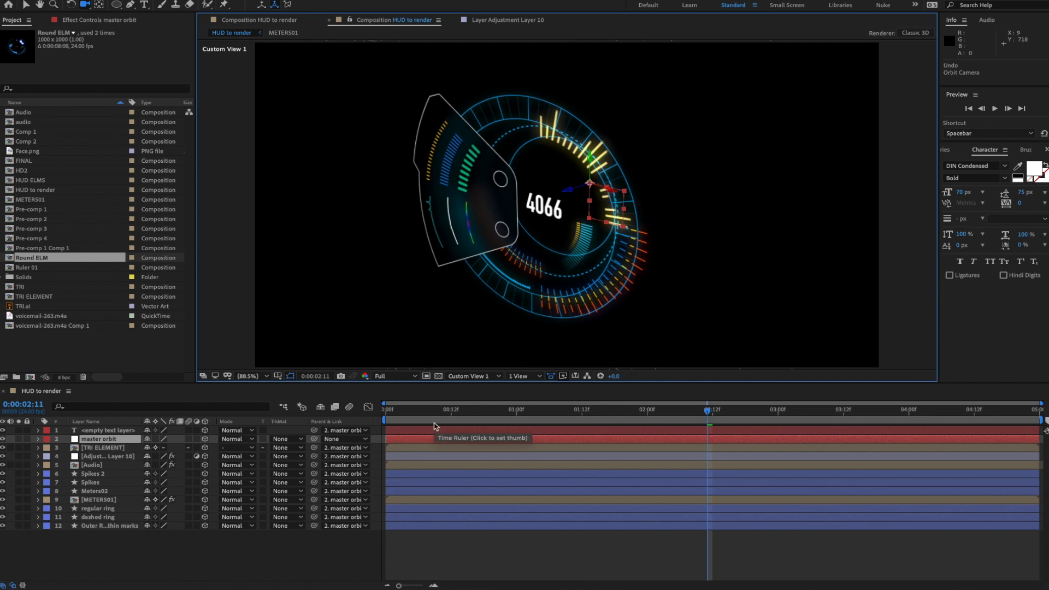
- Create a new two-node Camera 1 with a lens preset
right_click(159, 541)
mouse_move(201, 480)
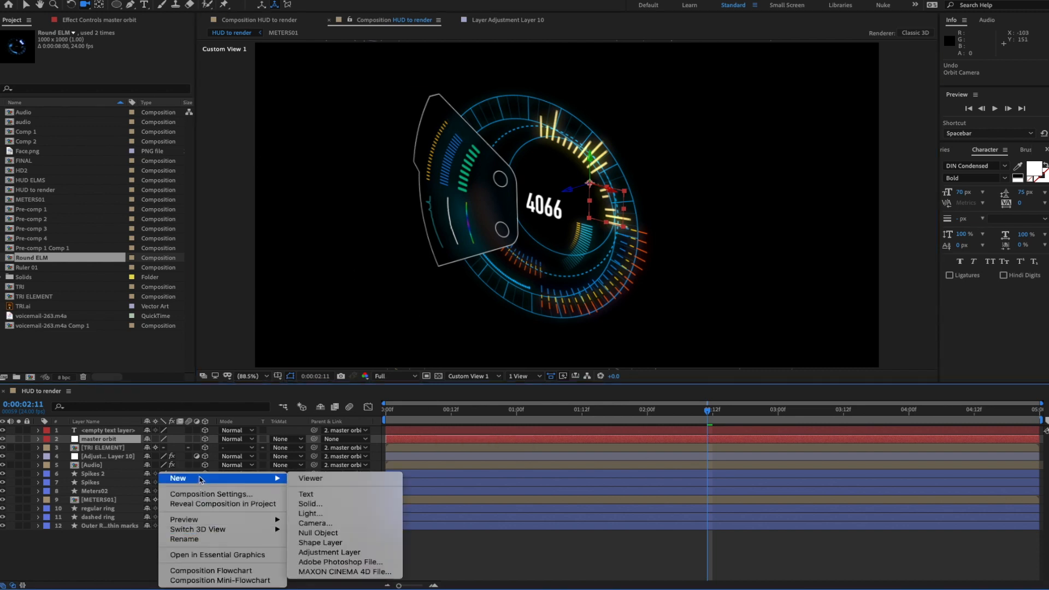
click(323, 525)
click(658, 156)
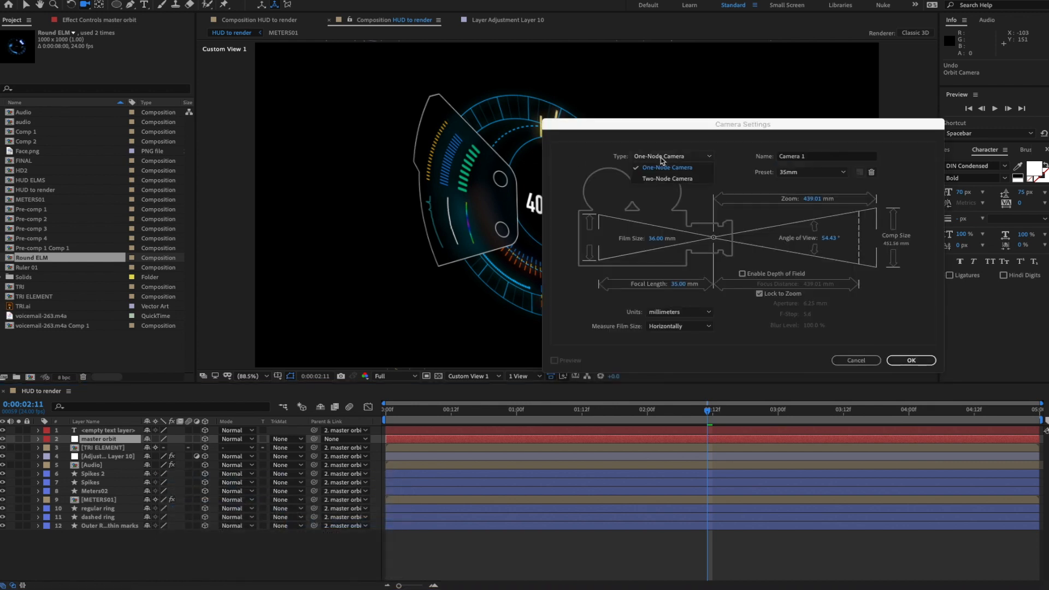
click(656, 166)
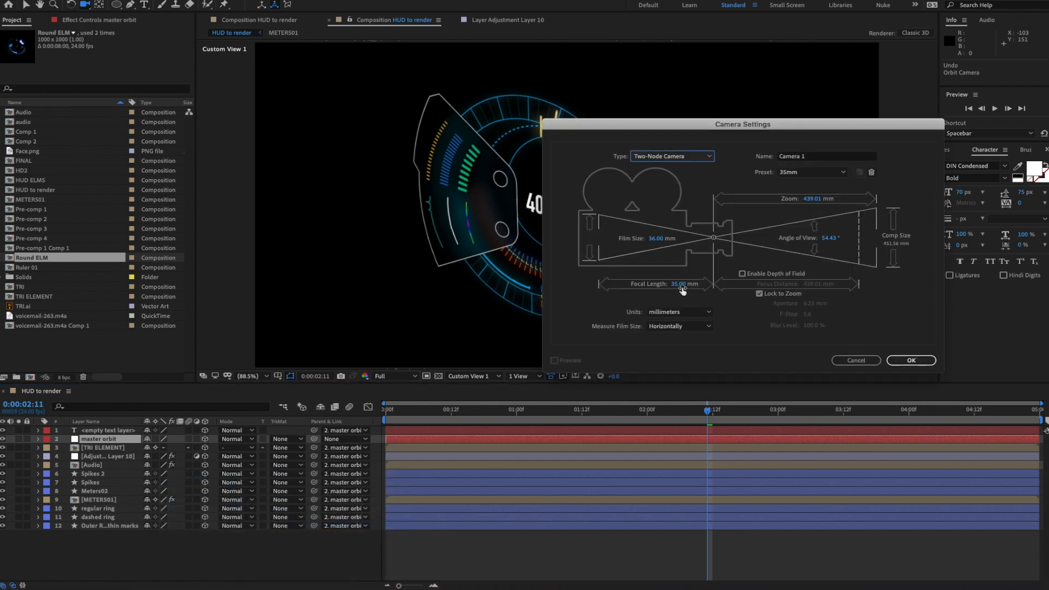
click(813, 173)
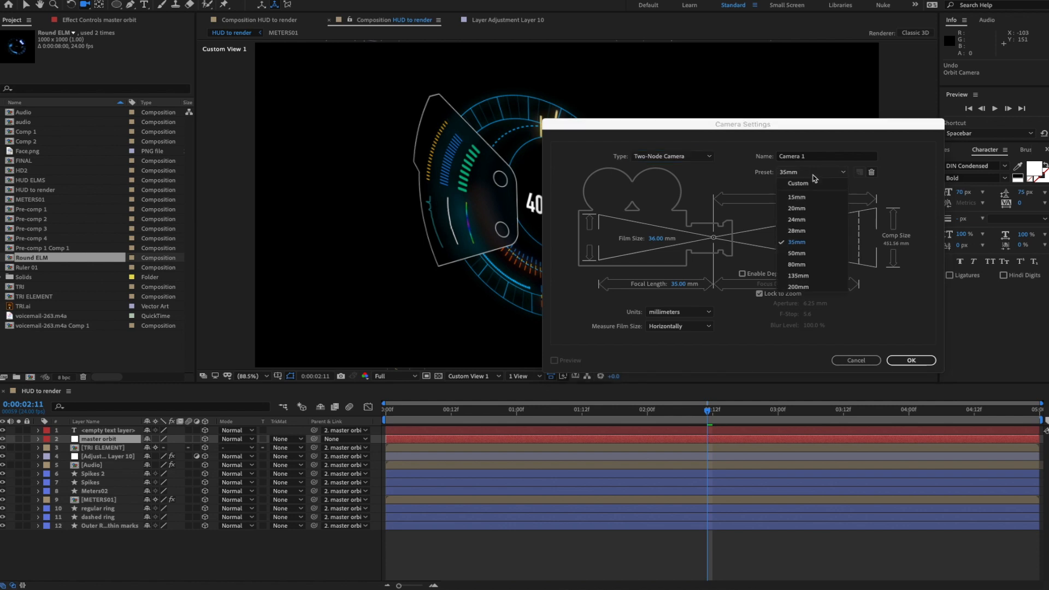
click(929, 175)
click(911, 360)
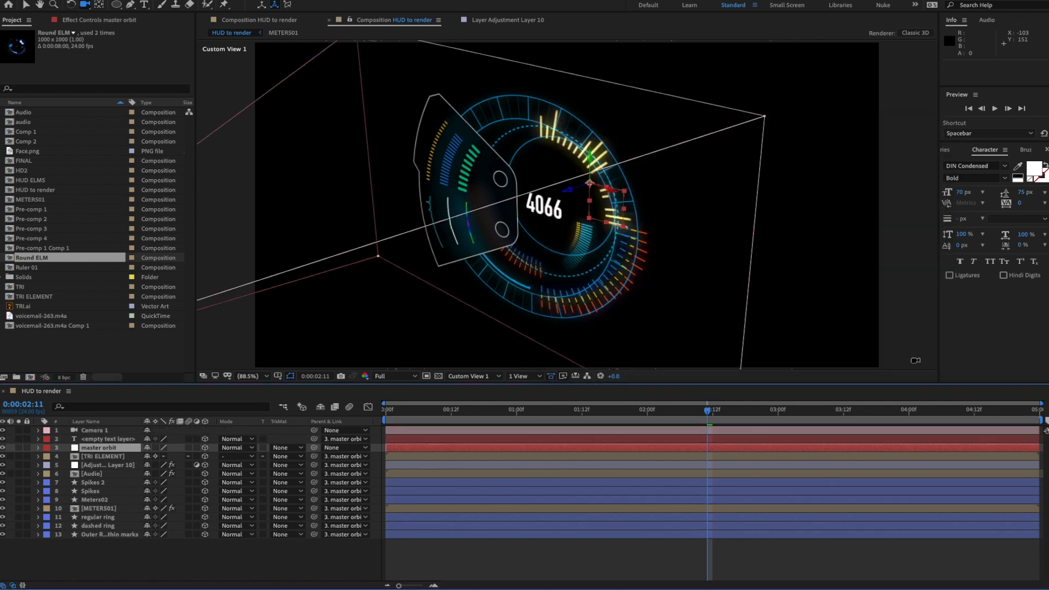
- Look through Camera 1 and orbit and pan it to an angled view of the HUD
click(474, 376)
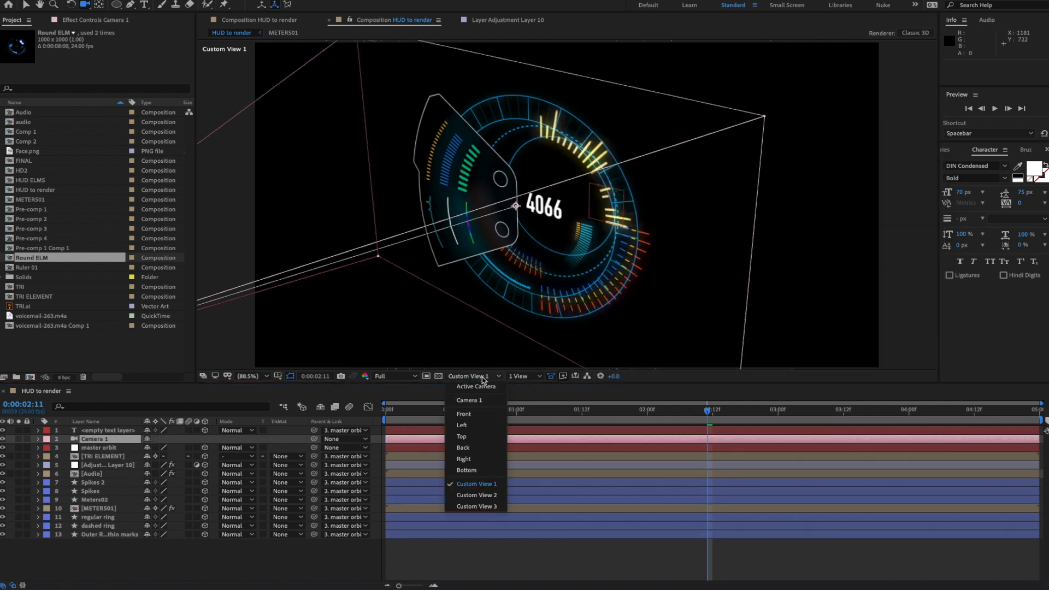
click(480, 397)
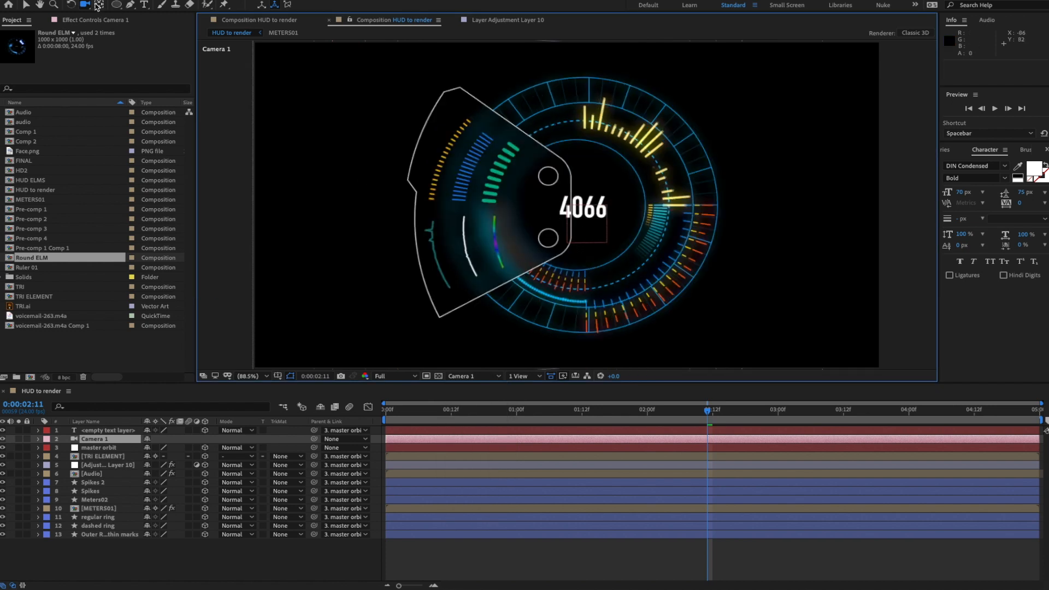
drag(580, 221, 531, 213)
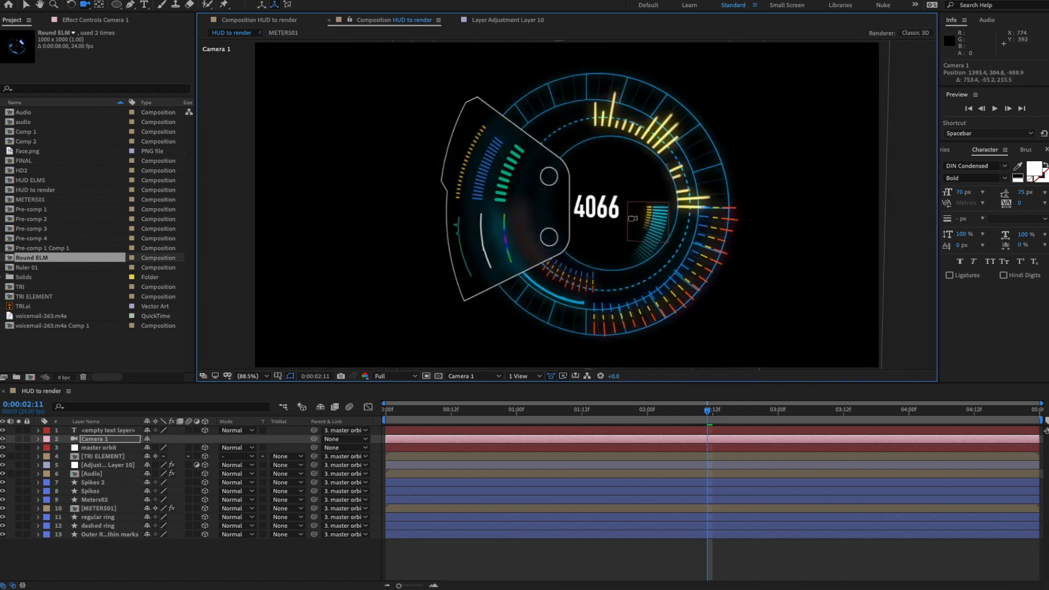
drag(596, 228, 723, 225)
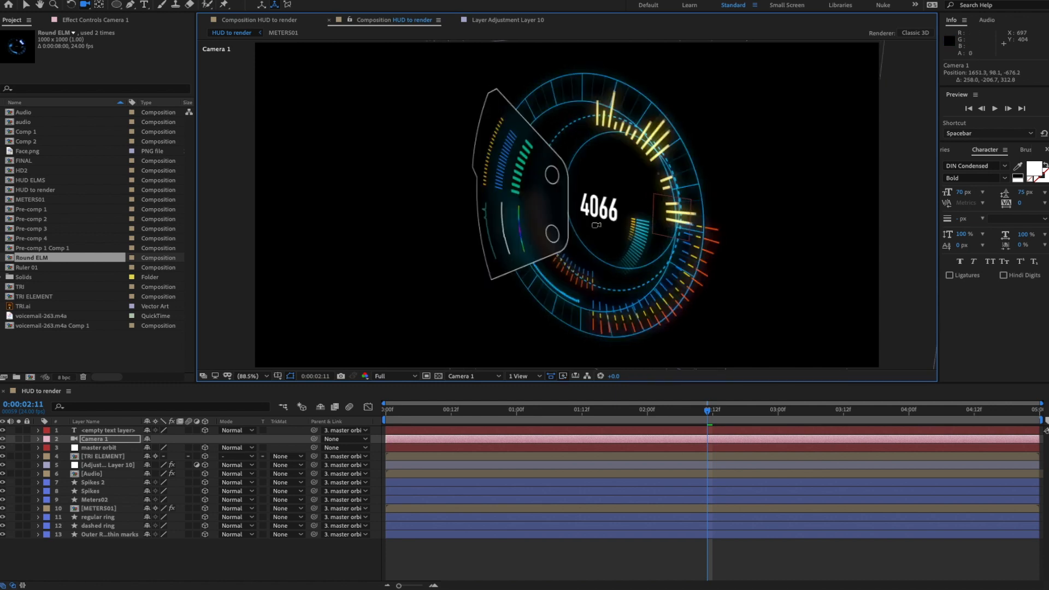
click(86, 5)
drag(86, 7, 125, 27)
drag(570, 167, 555, 169)
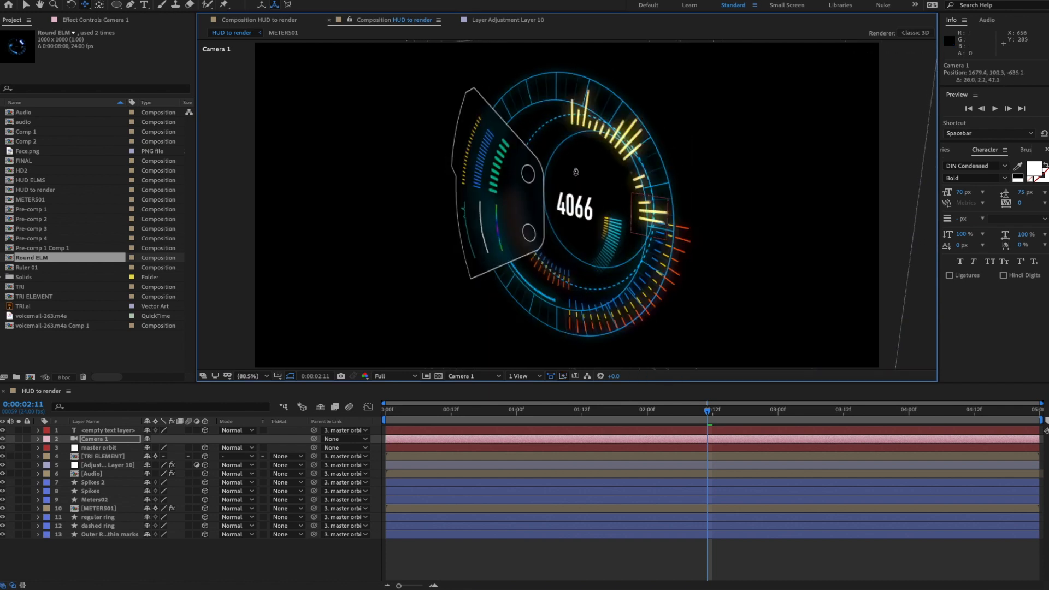
drag(579, 171, 604, 212)
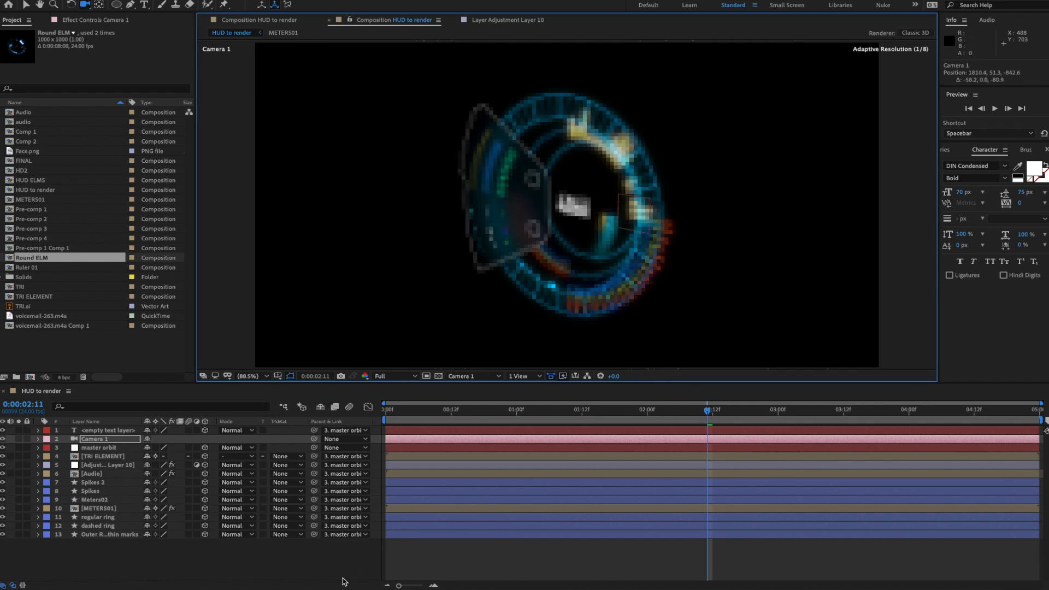
click(308, 553)
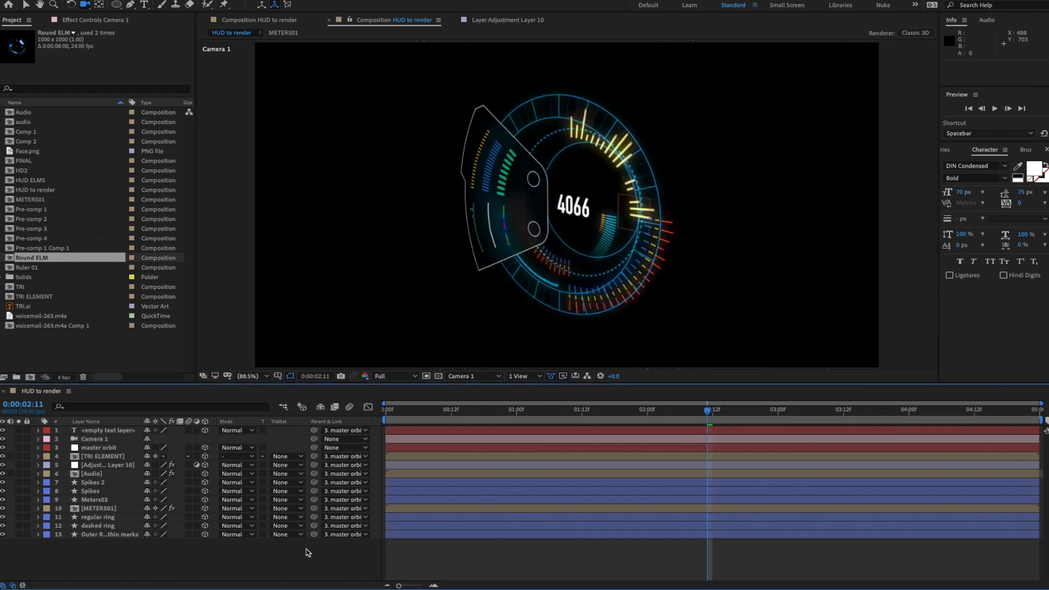
drag(571, 207, 577, 209)
- Preview the animation, tweak the camera angle, and preview again
key(space)
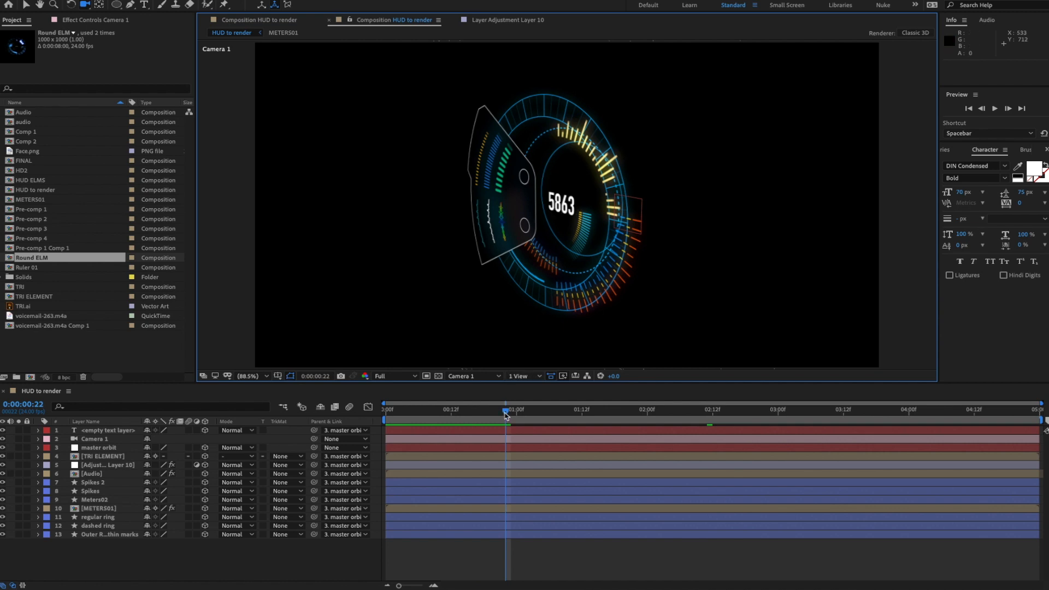
click(342, 410)
drag(547, 218, 587, 216)
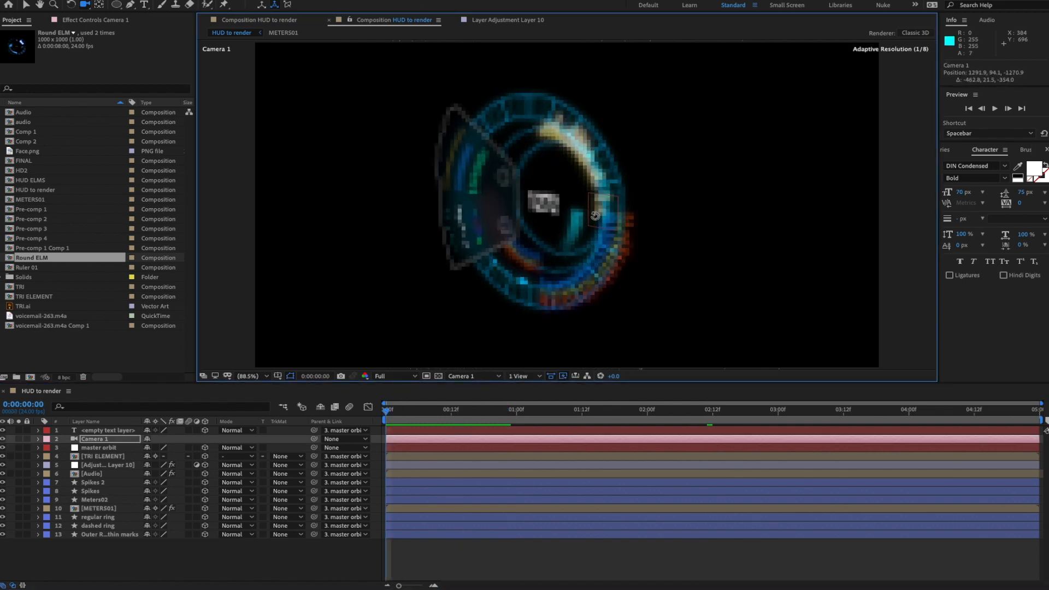
key(space)
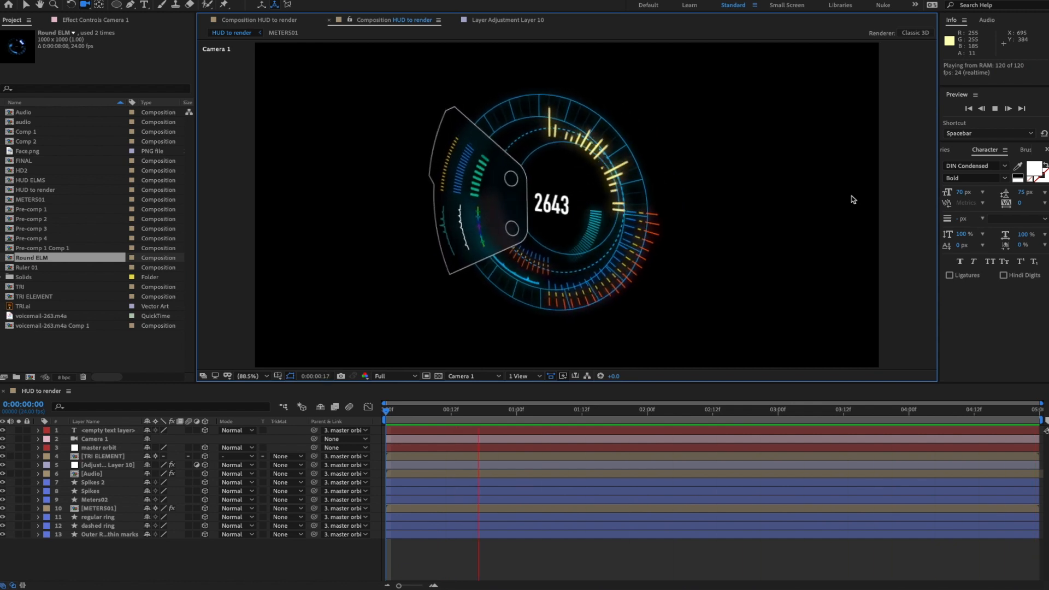
key(space)
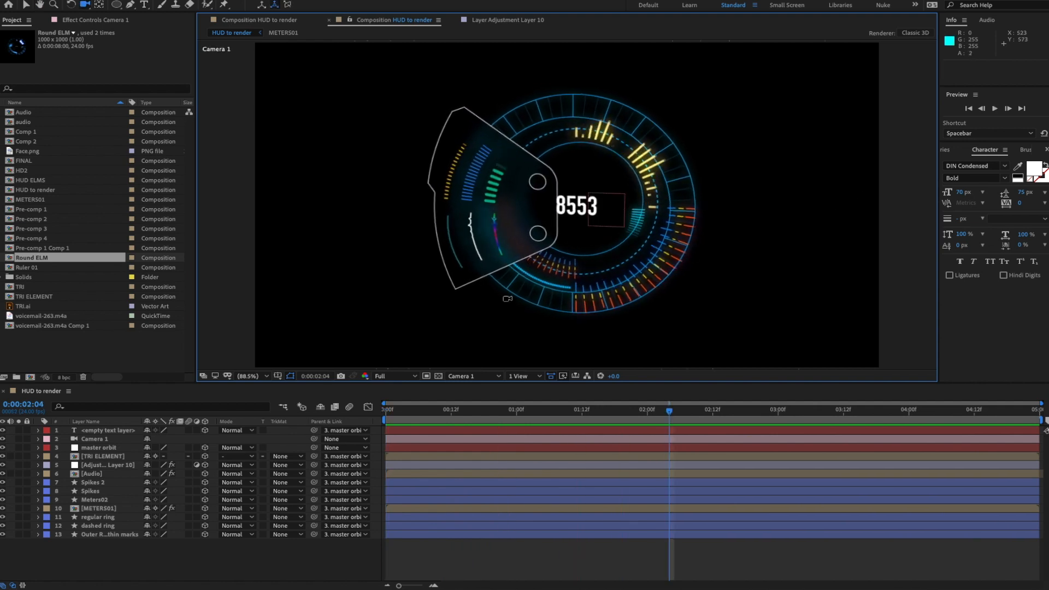
- Add a new adjustment layer on top of the composition and make it 3D
right_click(125, 559)
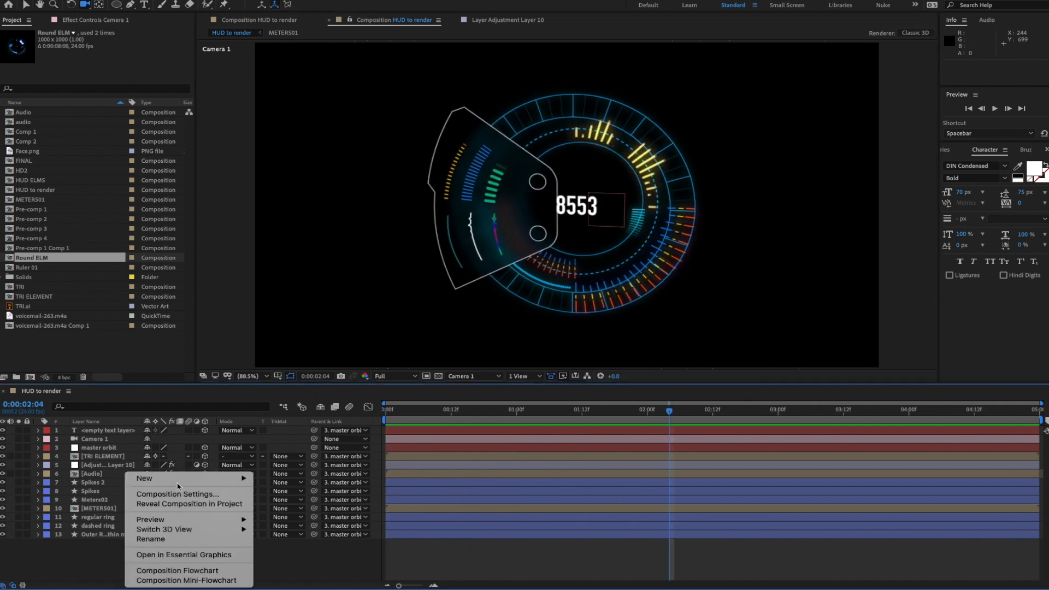
mouse_move(177, 485)
click(298, 551)
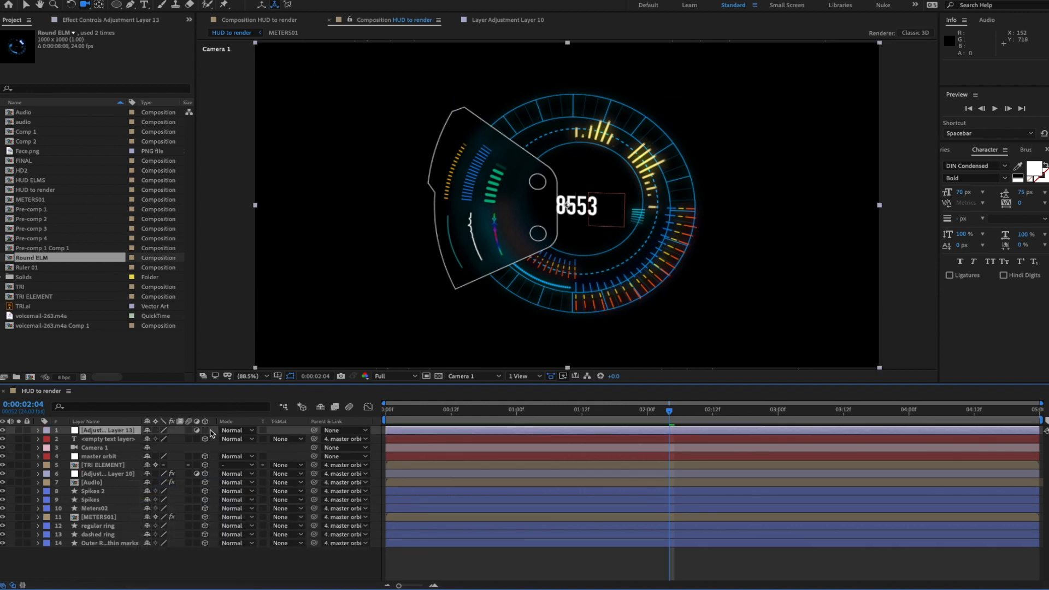
click(205, 431)
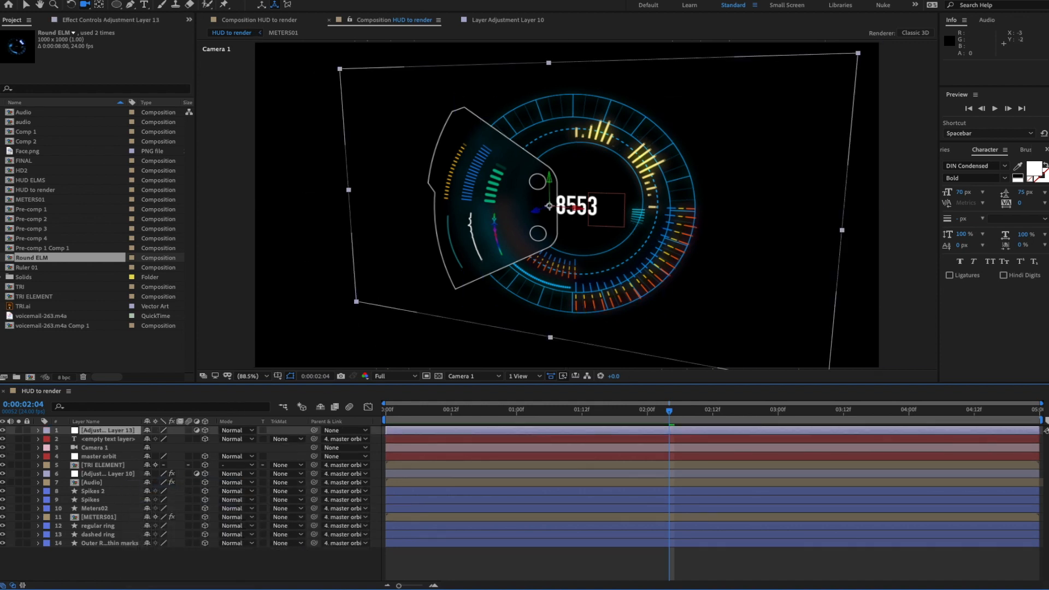
- Apply Hue/Saturation to the adjustment layer and lower Master Saturation to -51
click(232, 0)
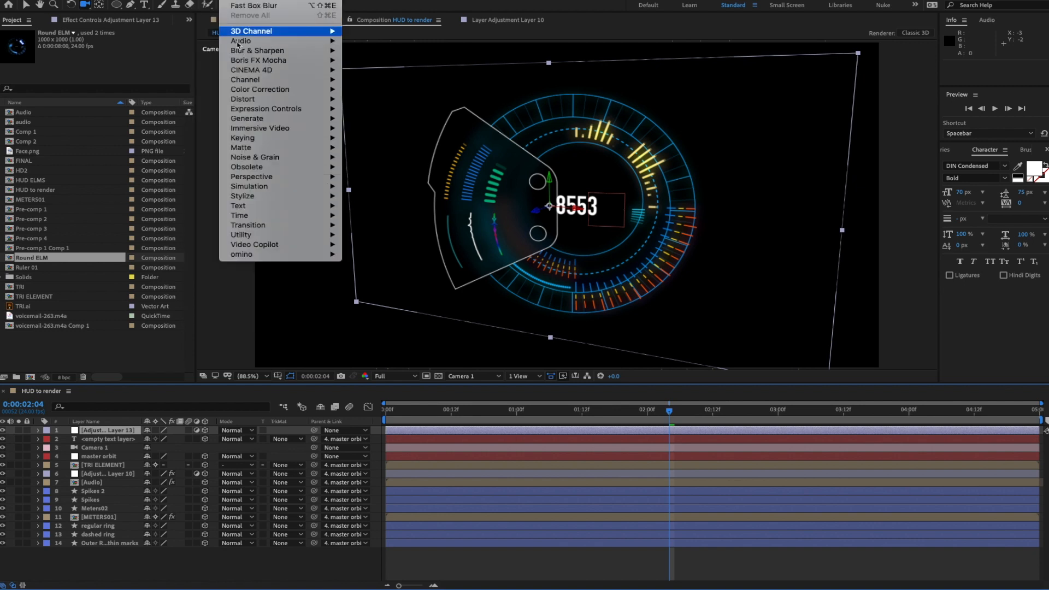
mouse_move(244, 89)
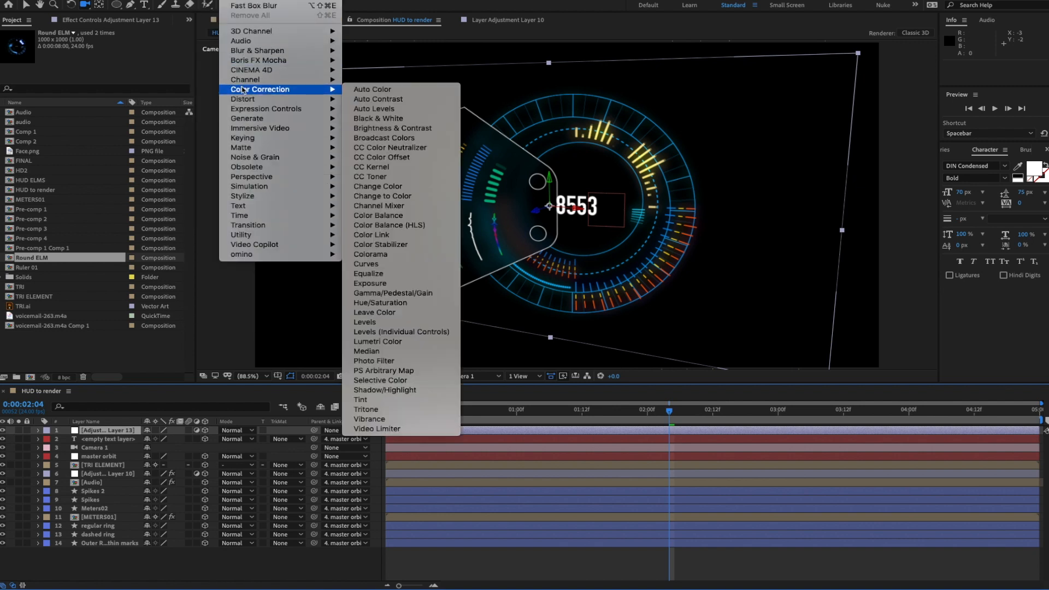
click(375, 297)
key(v)
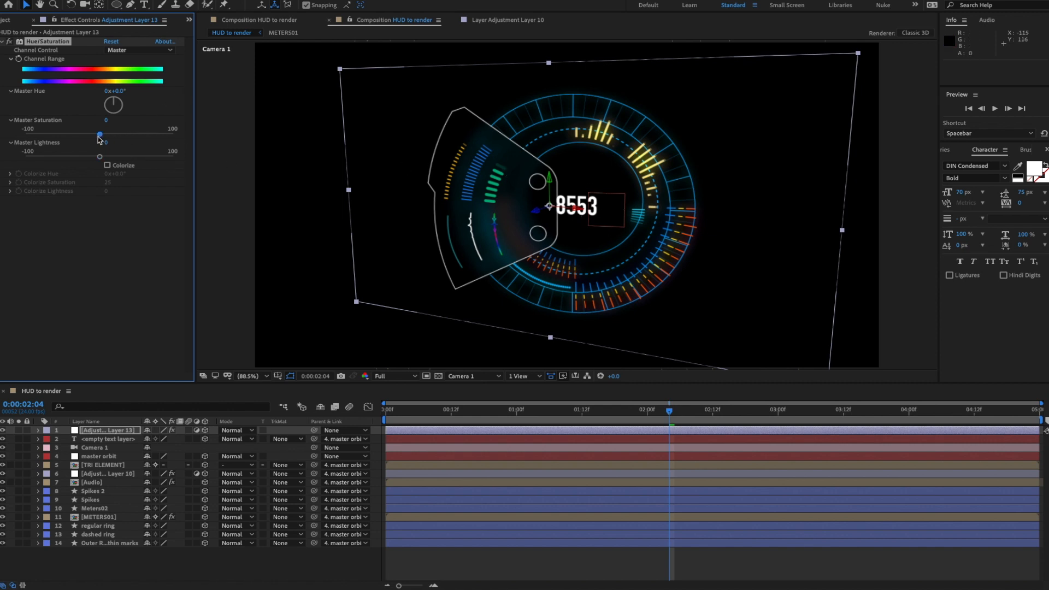
drag(100, 134, 64, 141)
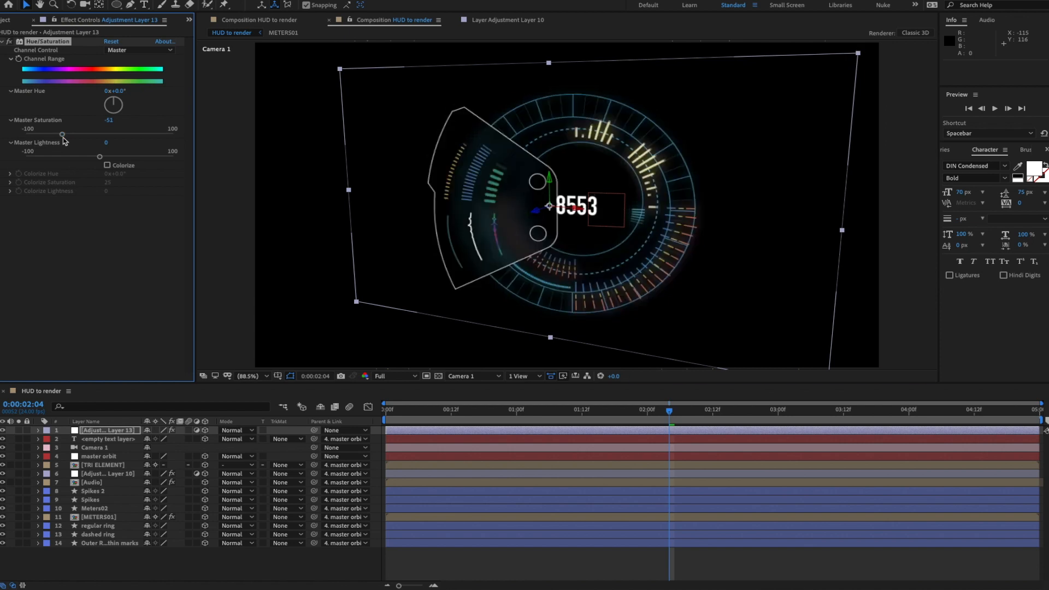
- Reselect the adjustment layer, preview, and turn off its 3D switch
click(173, 566)
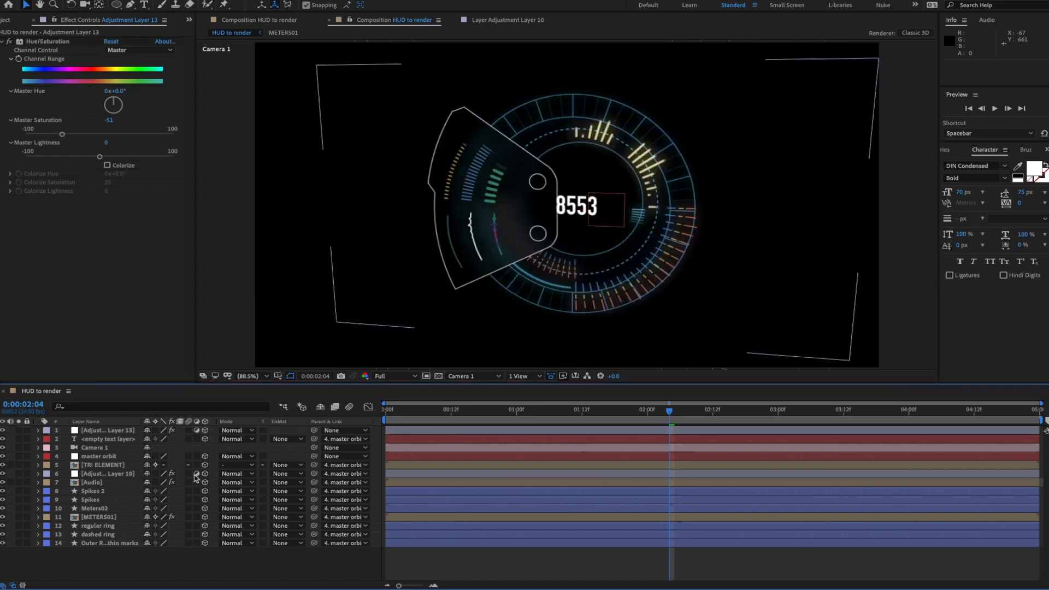
click(120, 432)
key(super+Down)
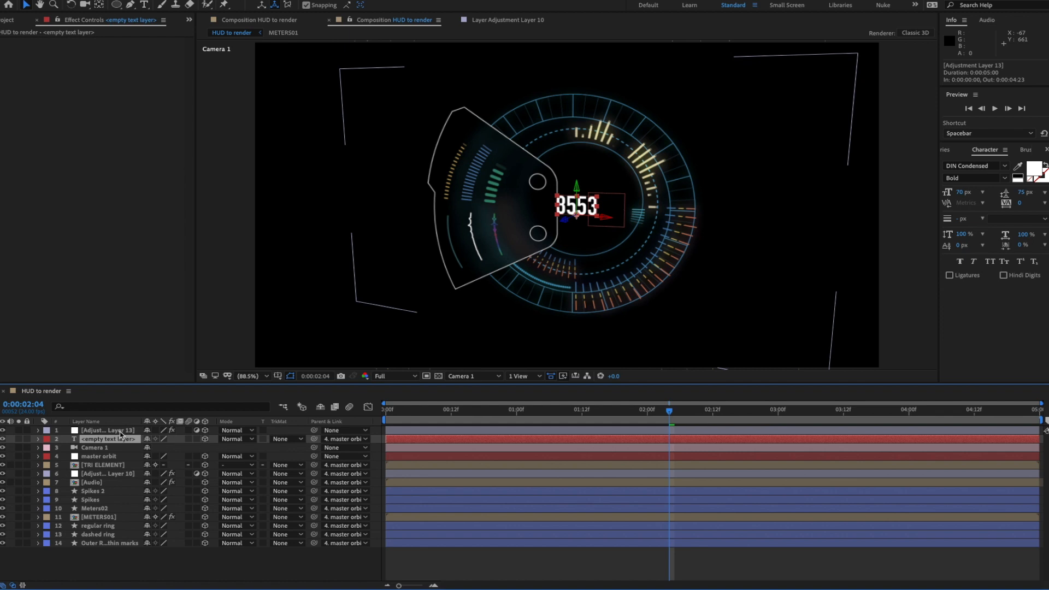
click(120, 431)
key(space)
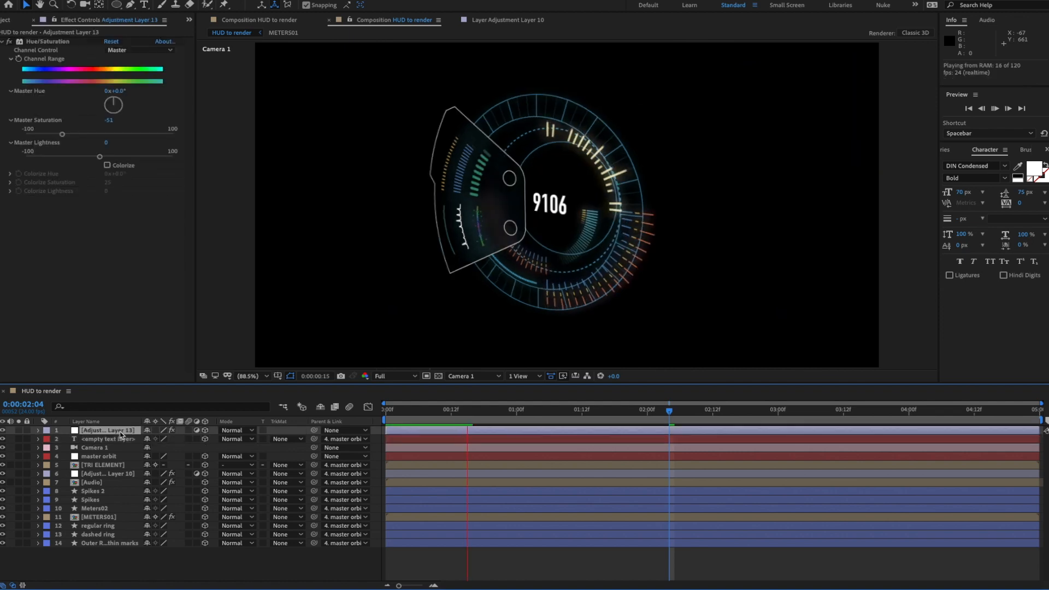
key(space)
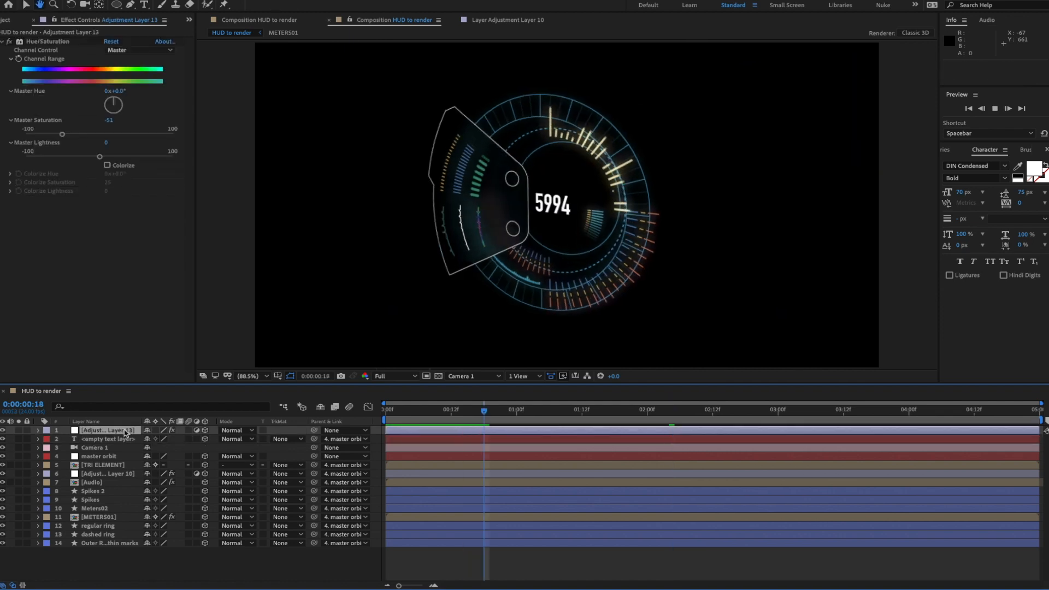
click(205, 431)
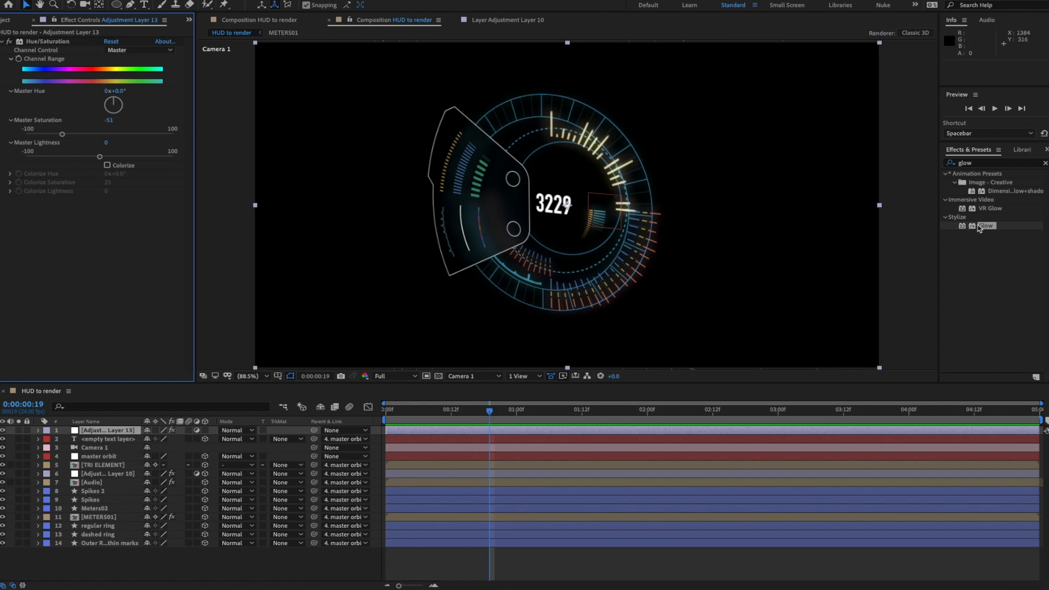
- Add Glow to the adjustment layer with intensity .25 and preview
drag(975, 232, 110, 435)
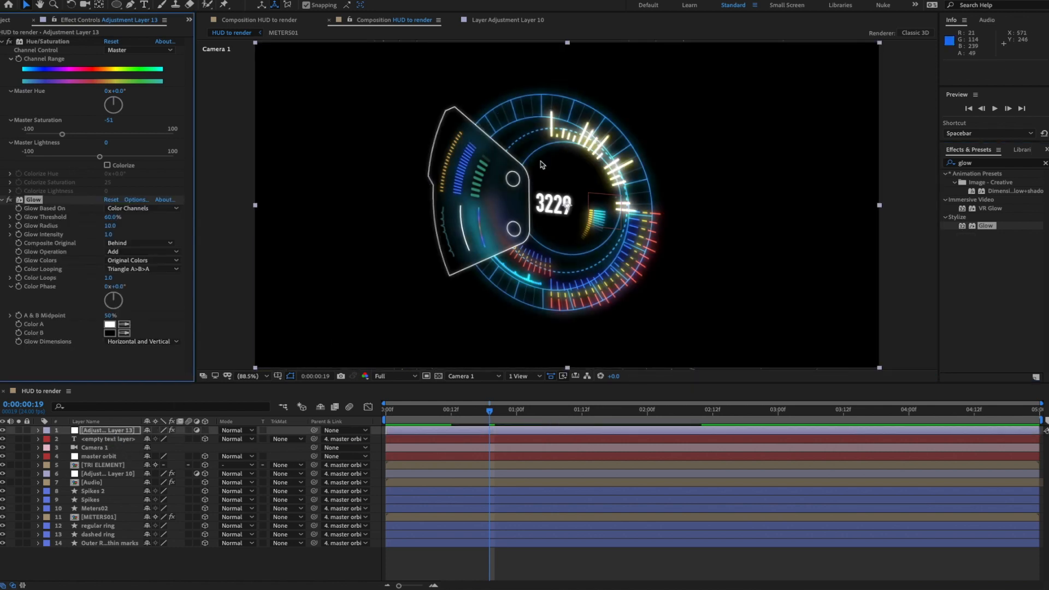
click(111, 236)
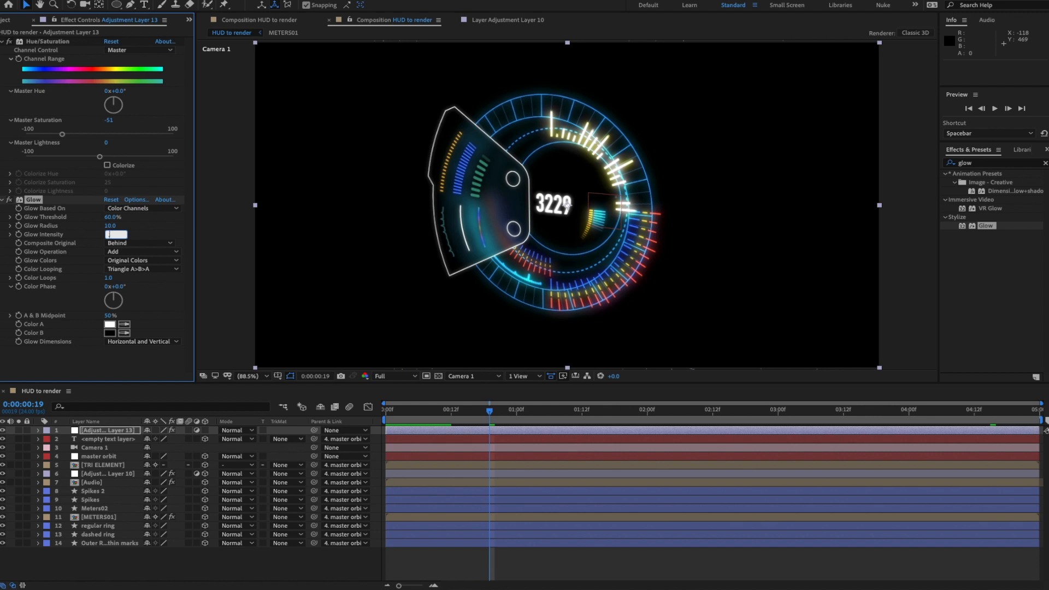
text(.25)
key(Return)
key(space)
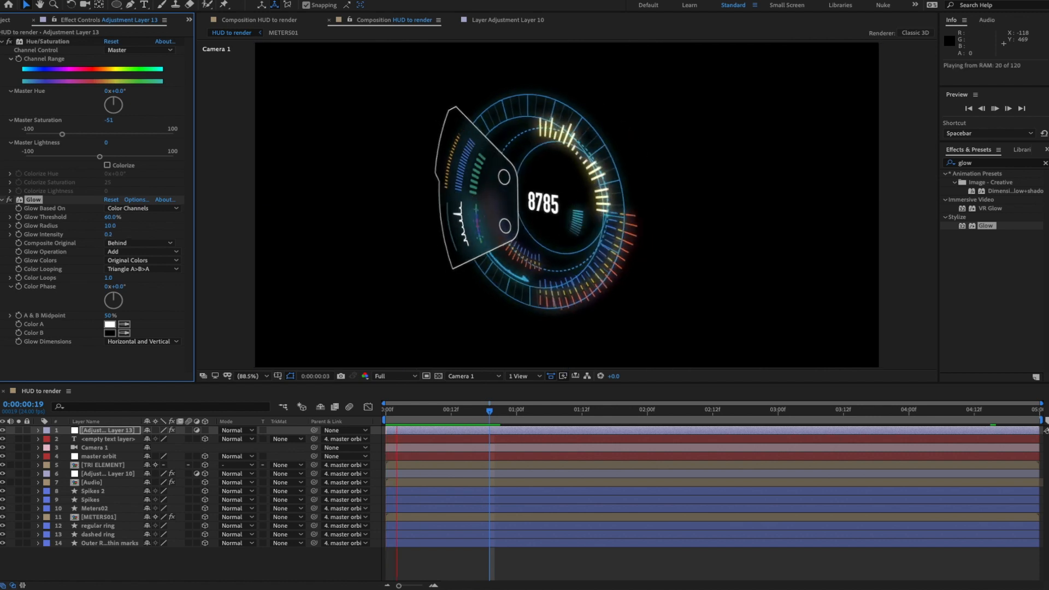